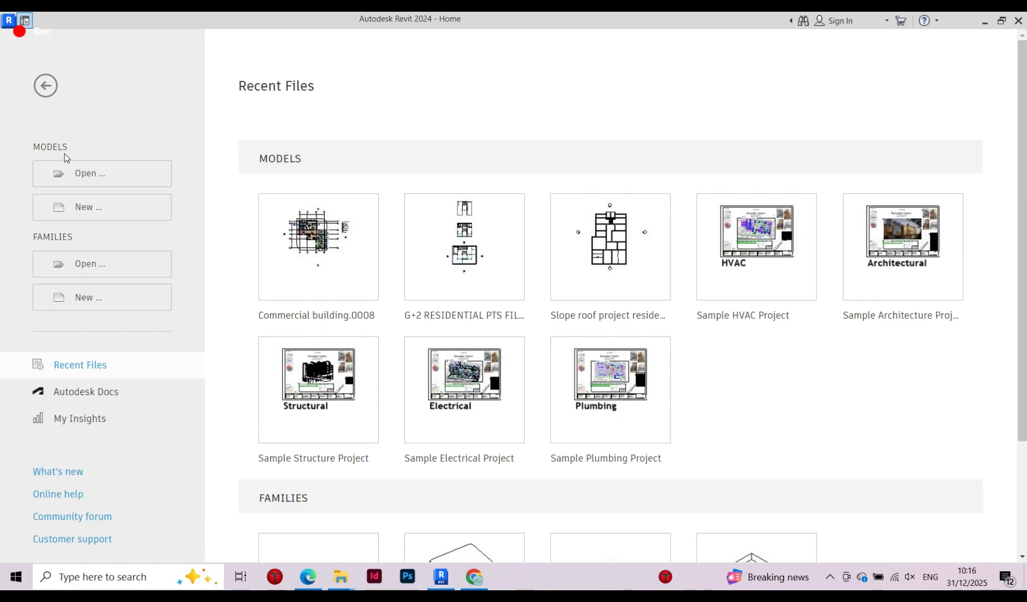
Create a new project based on the Architectural Template
click(83, 210)
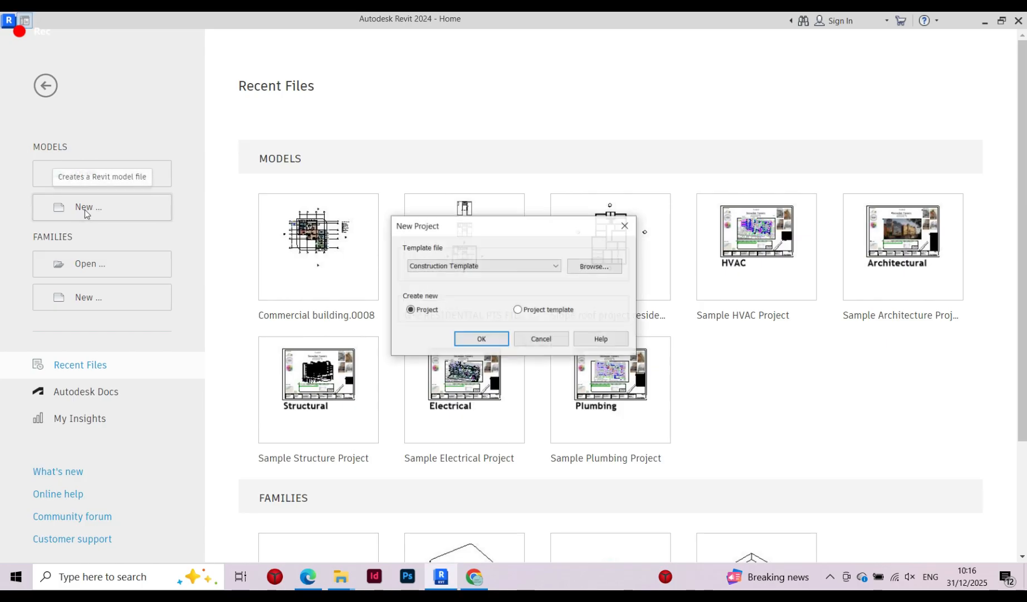
click(480, 267)
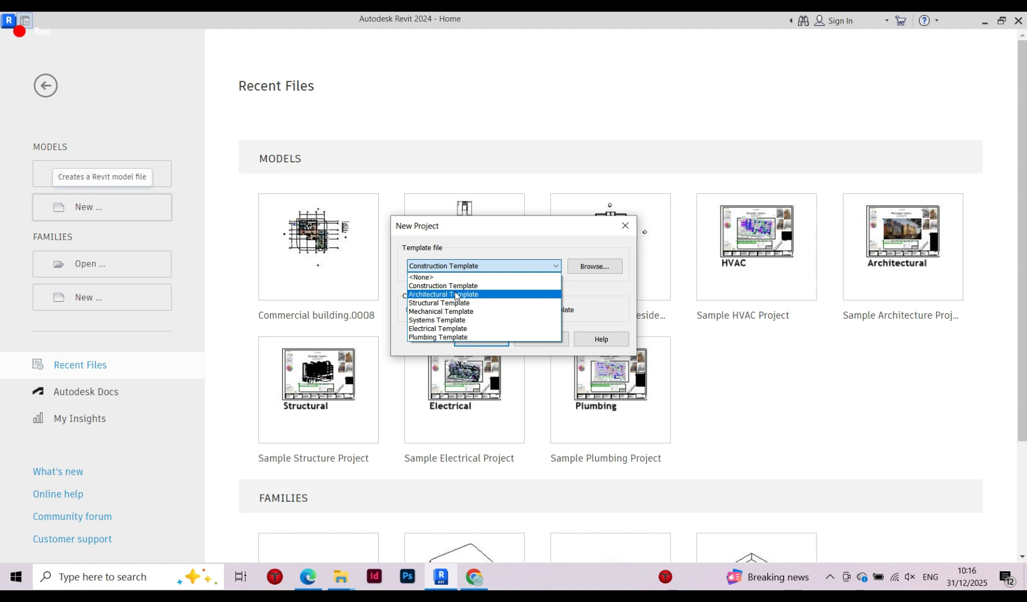
click(456, 294)
click(482, 340)
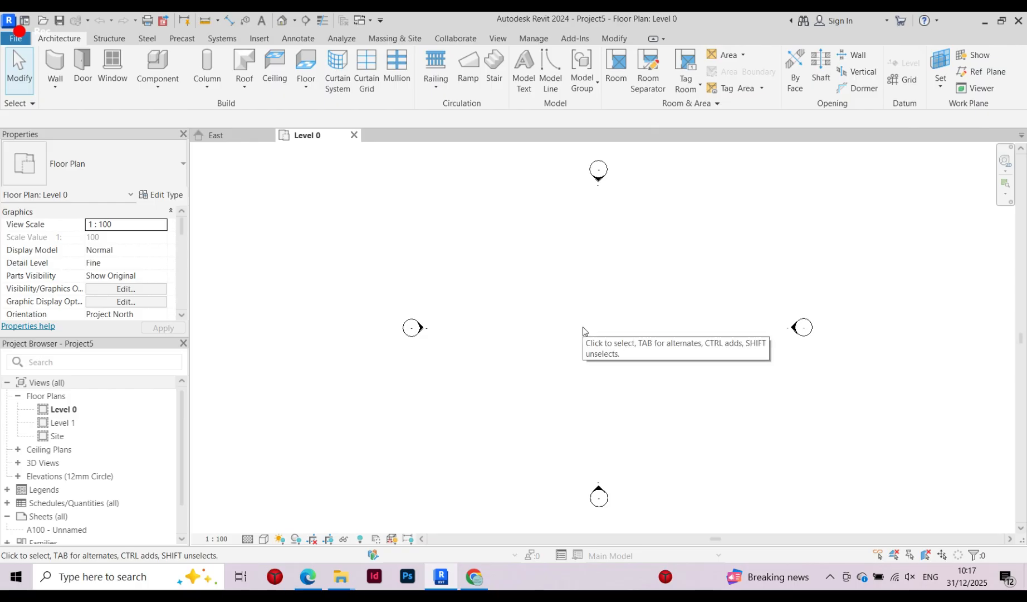
Configure the project's length units as millimetres rounded to 0 decimal places
key(u)
key(n)
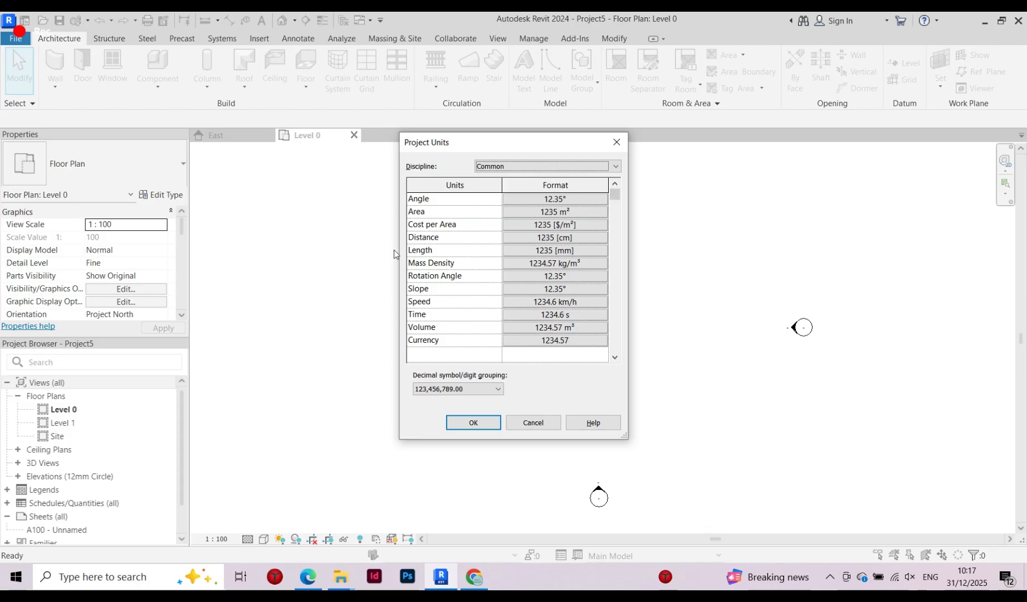
click(597, 253)
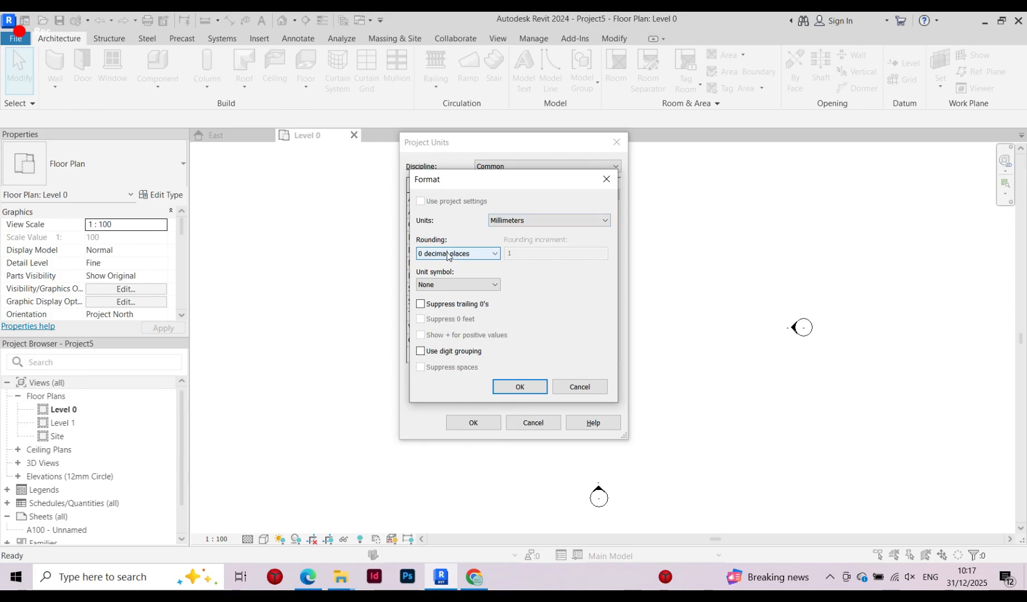
click(491, 254)
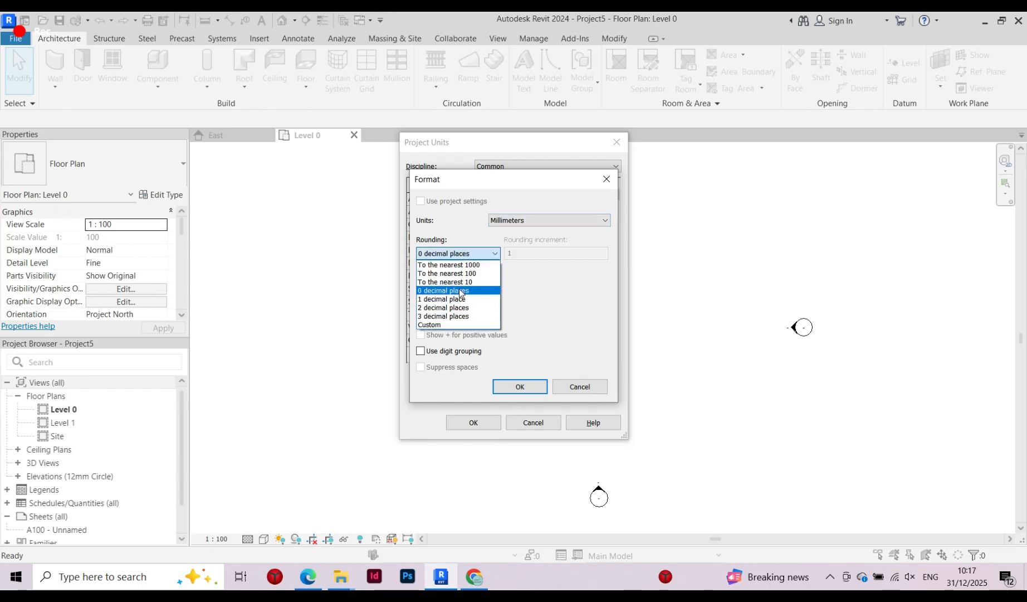
click(460, 291)
click(529, 390)
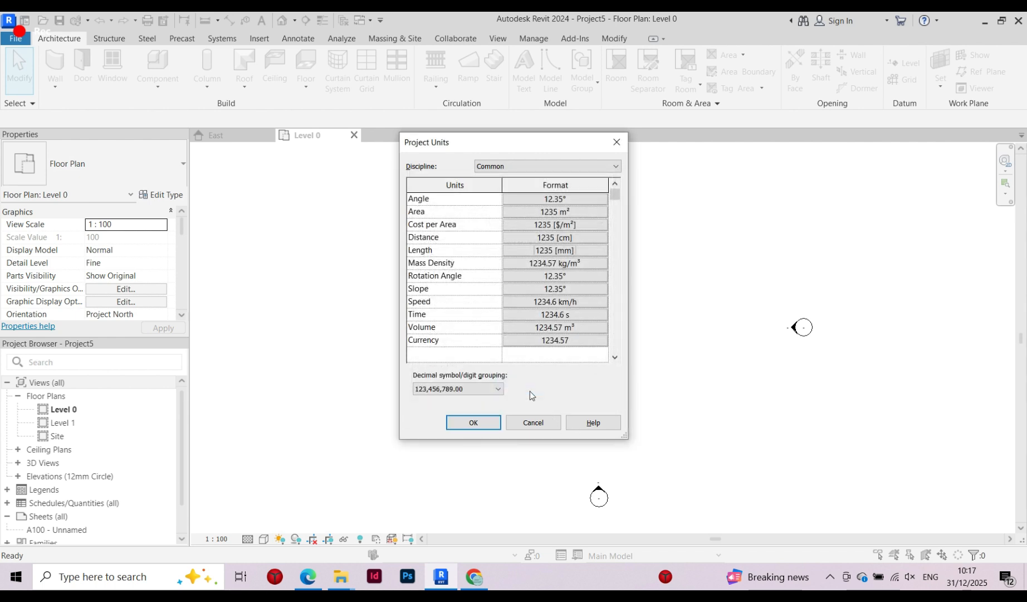
click(473, 423)
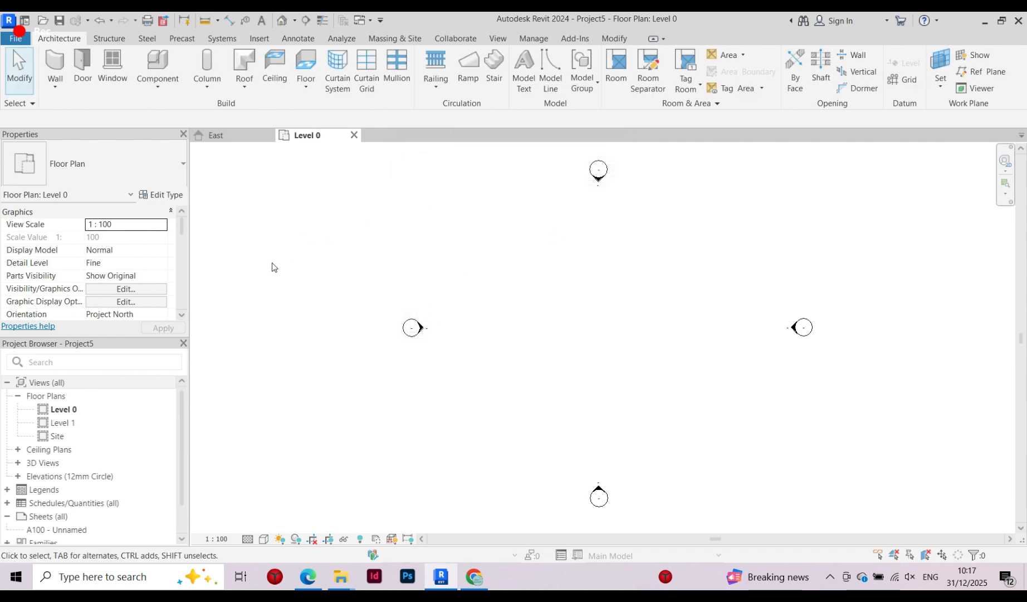
scroll(263, 264, down, 2)
scroll(344, 299, up, 2)
scroll(472, 245, up, 1)
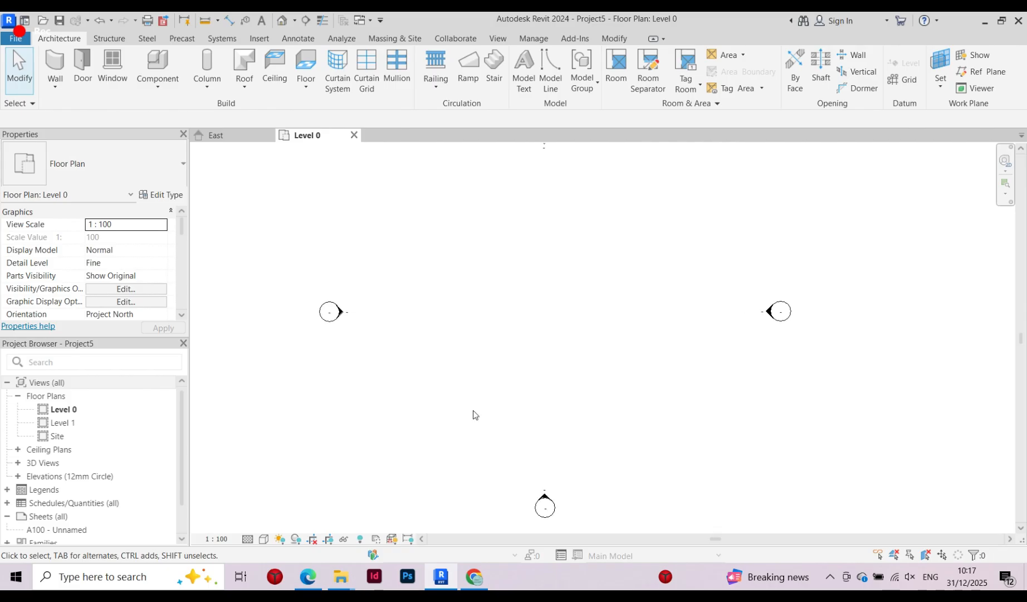
scroll(473, 415, down, 1)
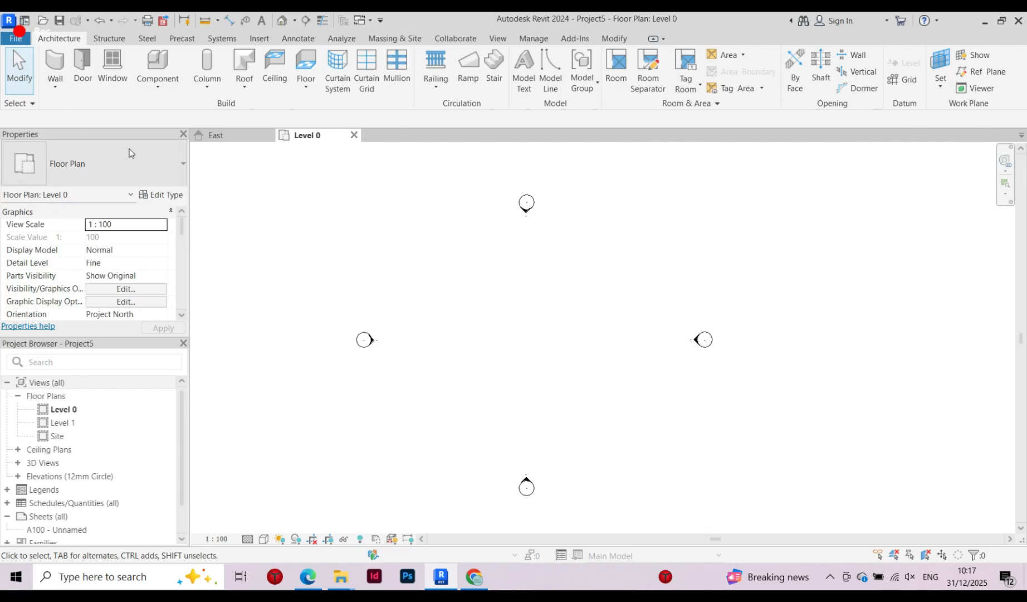
Examine the properties offered for placing an architectural wall, and the project's list of views and sheets
click(59, 80)
click(80, 109)
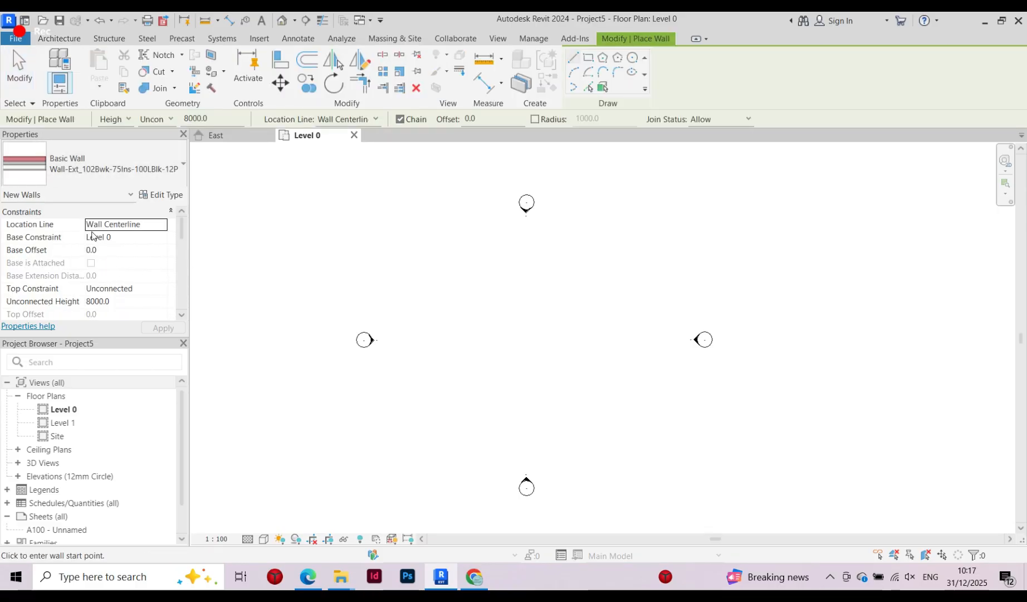
scroll(104, 251, down, 3)
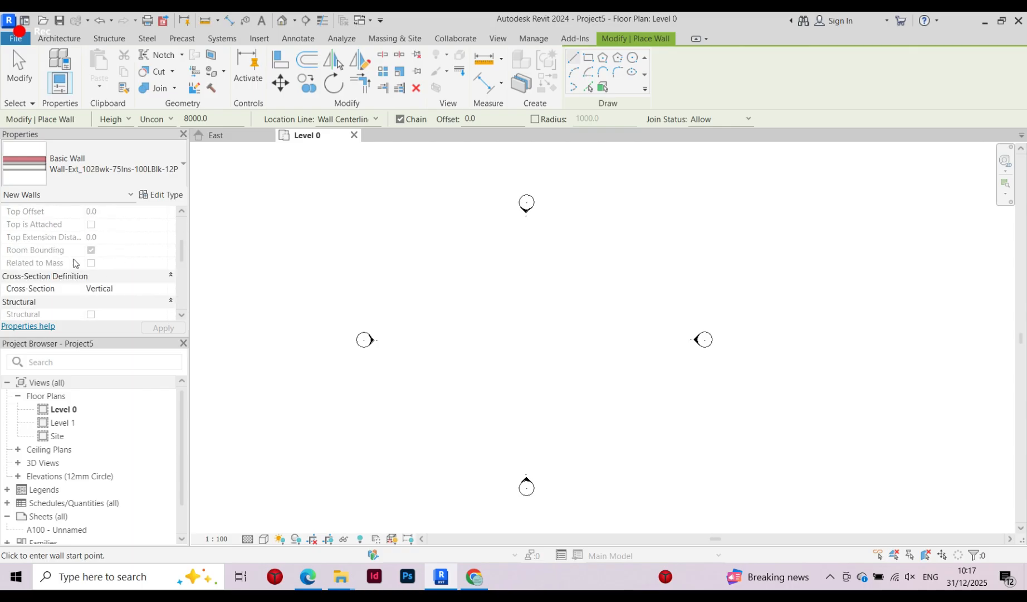
key(Escape)
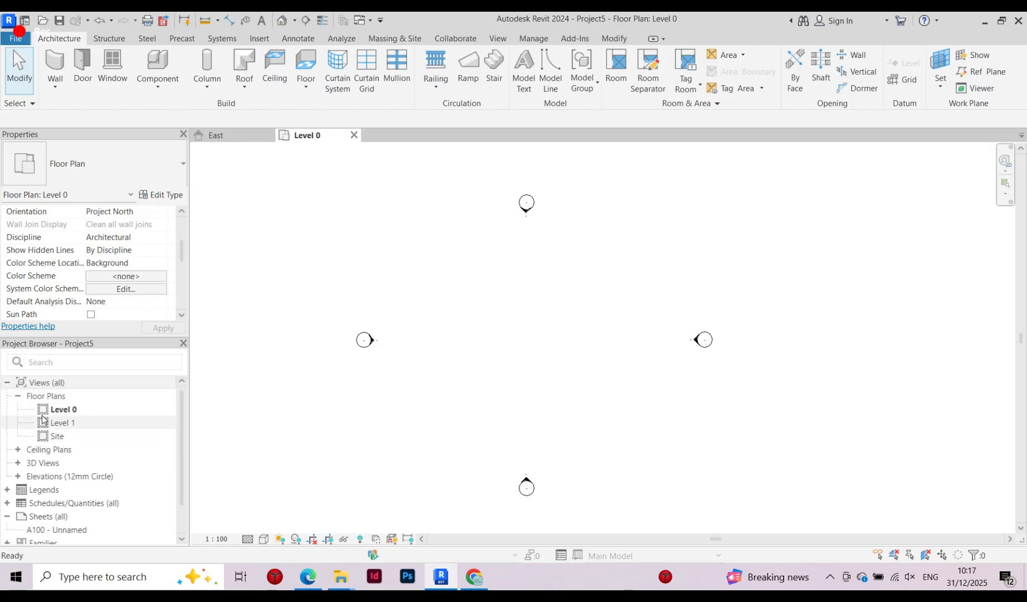
scroll(112, 443, down, 1)
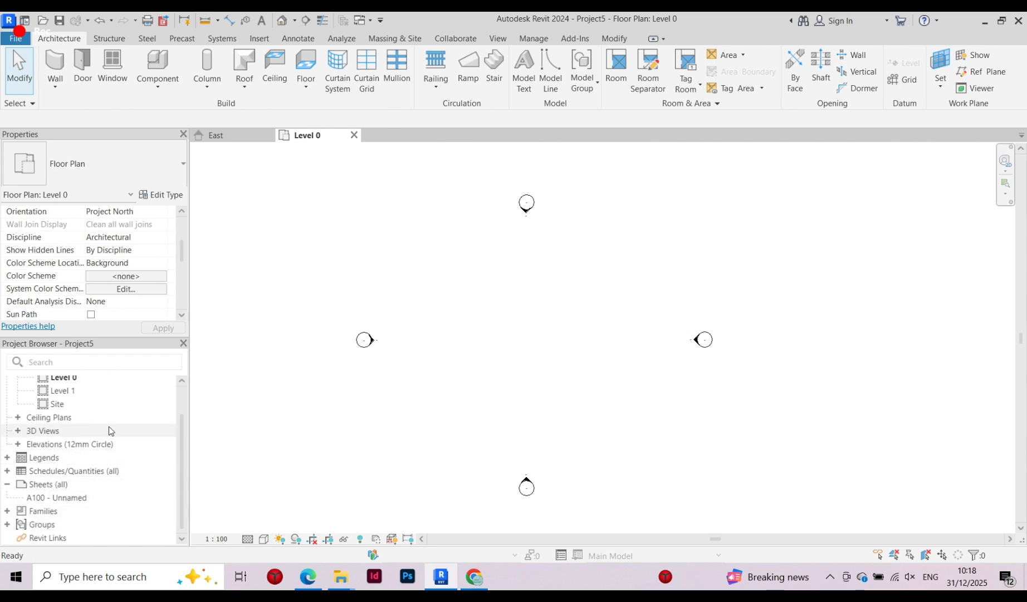
scroll(106, 429, up, 1)
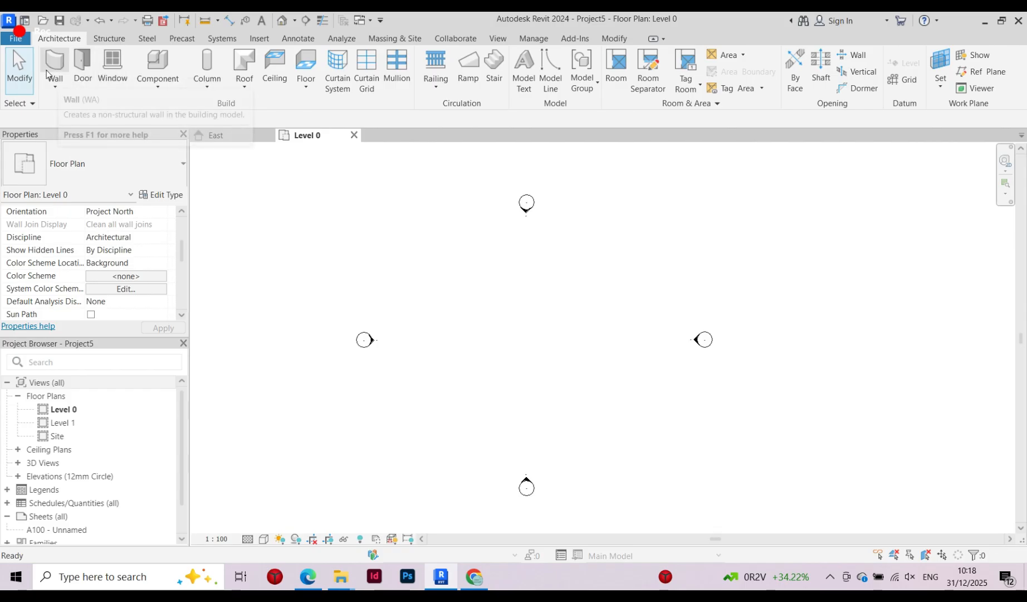
Review the component options and the structure, steel, precast, systems, insert, annotation, massing and site, and collaboration tools
click(157, 89)
click(162, 85)
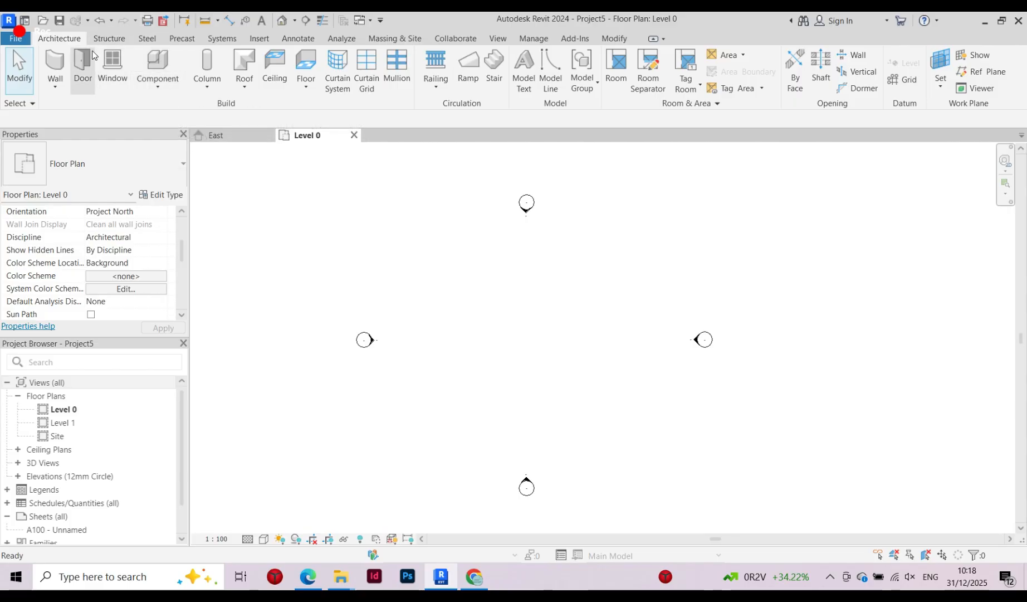
click(110, 39)
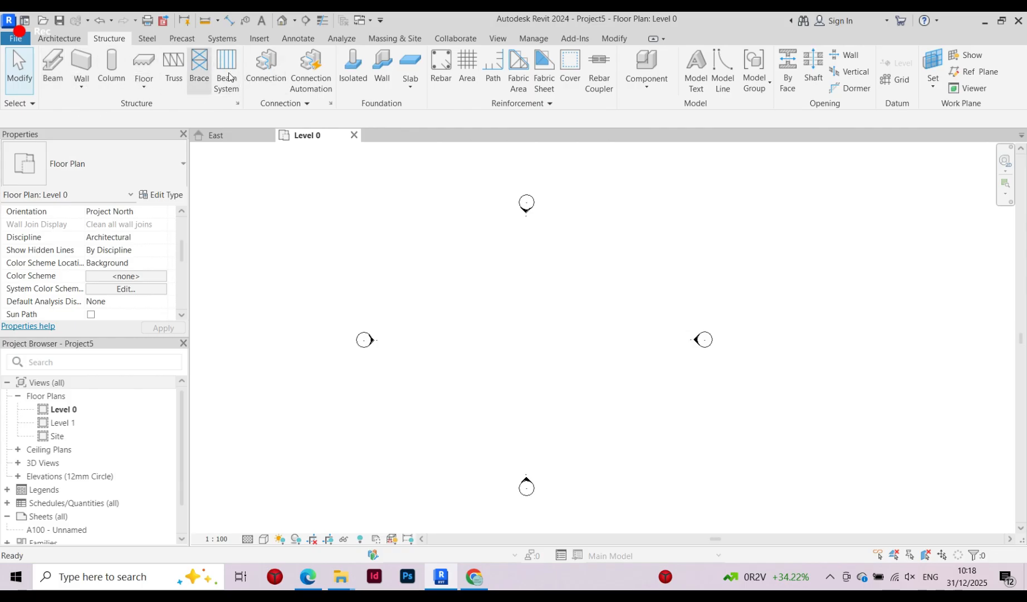
click(145, 38)
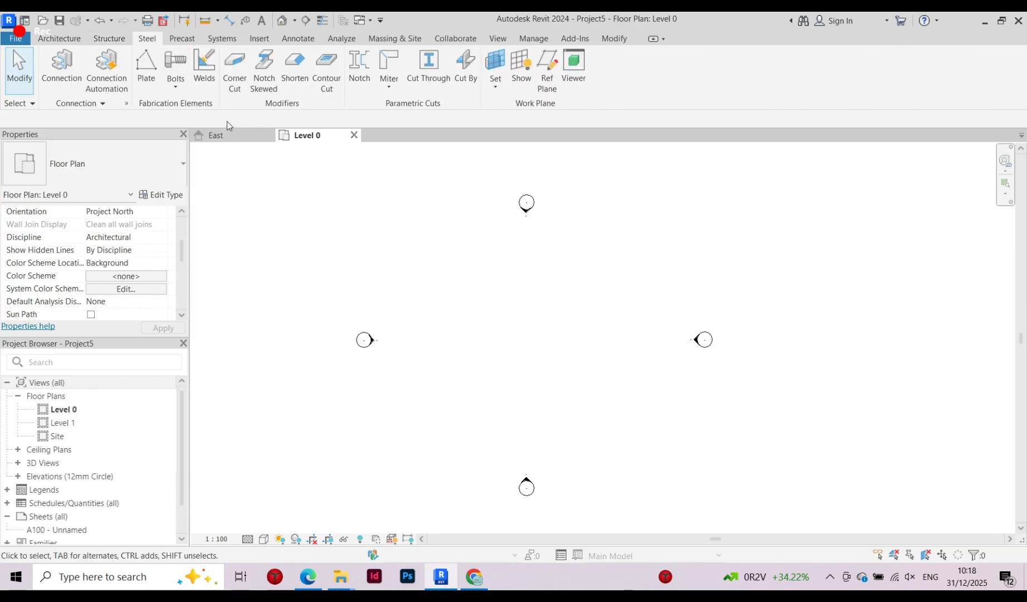
click(178, 40)
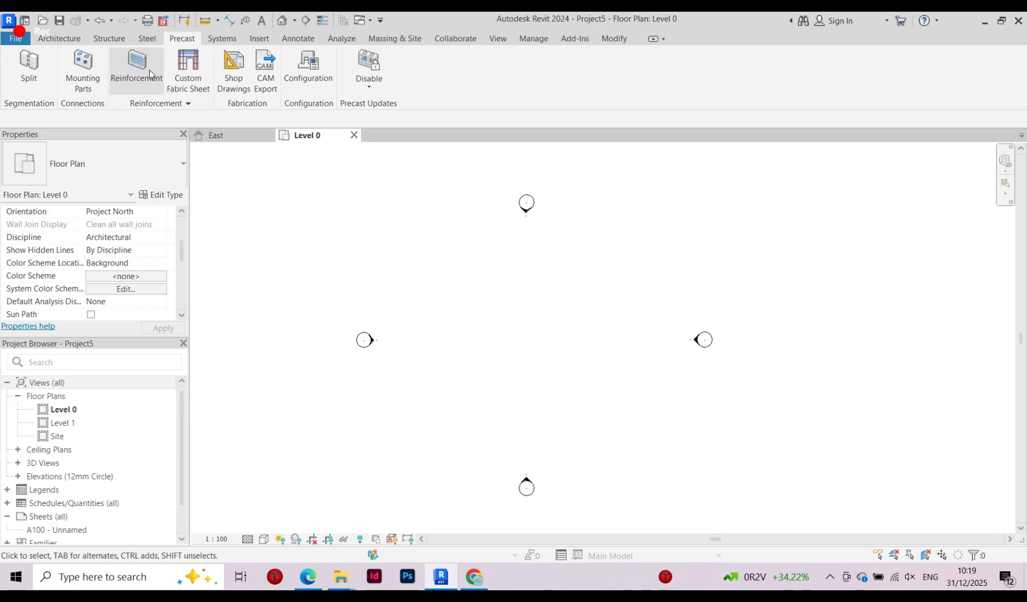
click(226, 39)
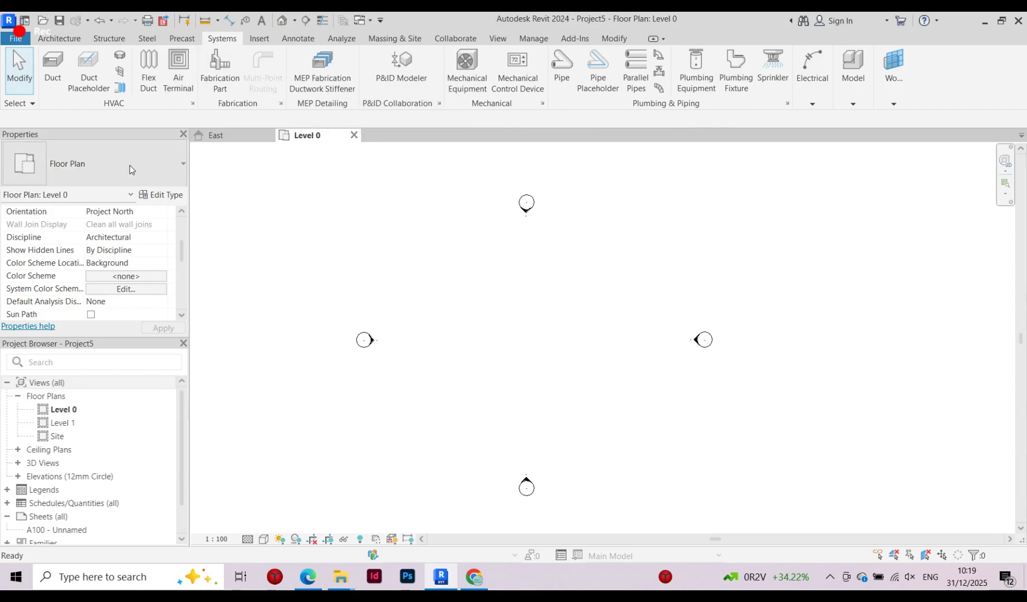
click(262, 42)
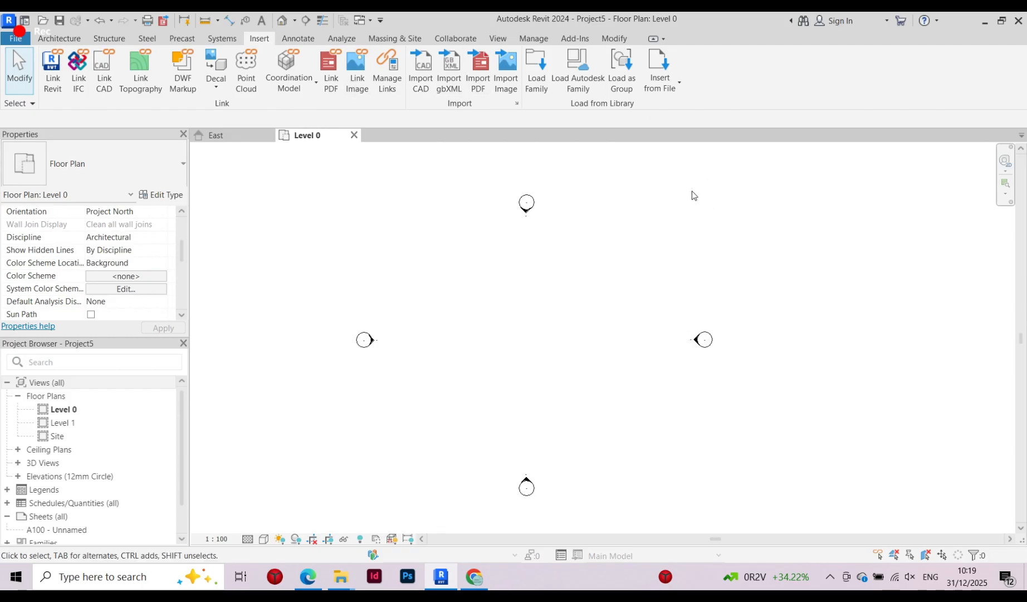
scroll(465, 217, down, 3)
scroll(451, 213, up, 3)
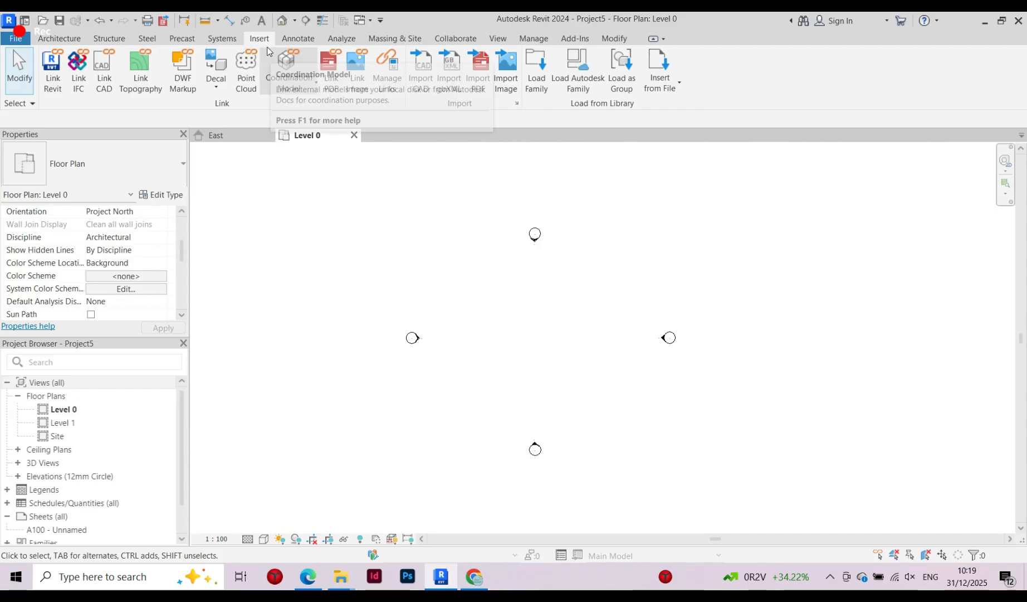
click(300, 39)
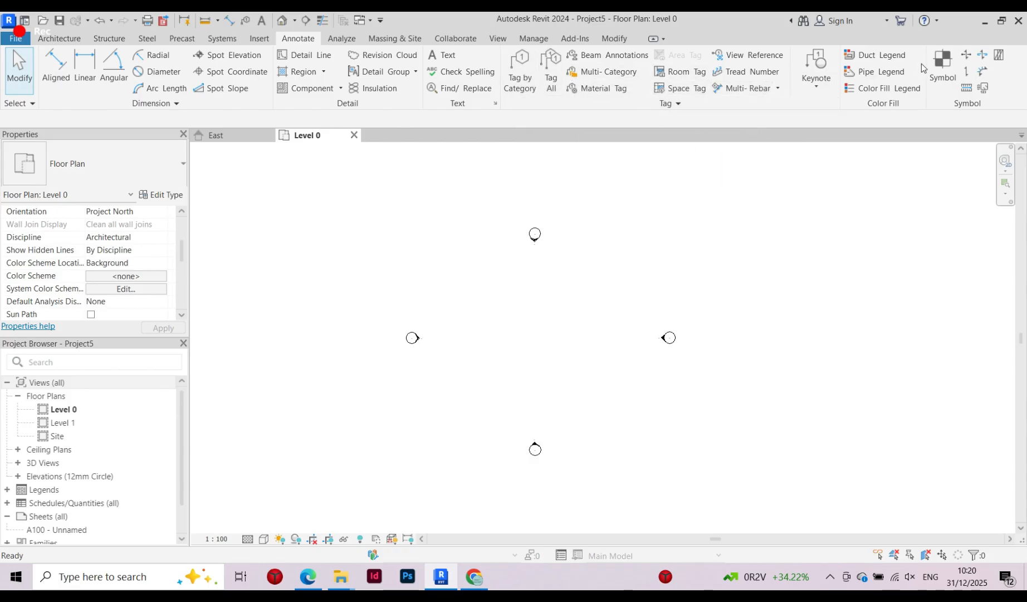
click(349, 40)
click(391, 38)
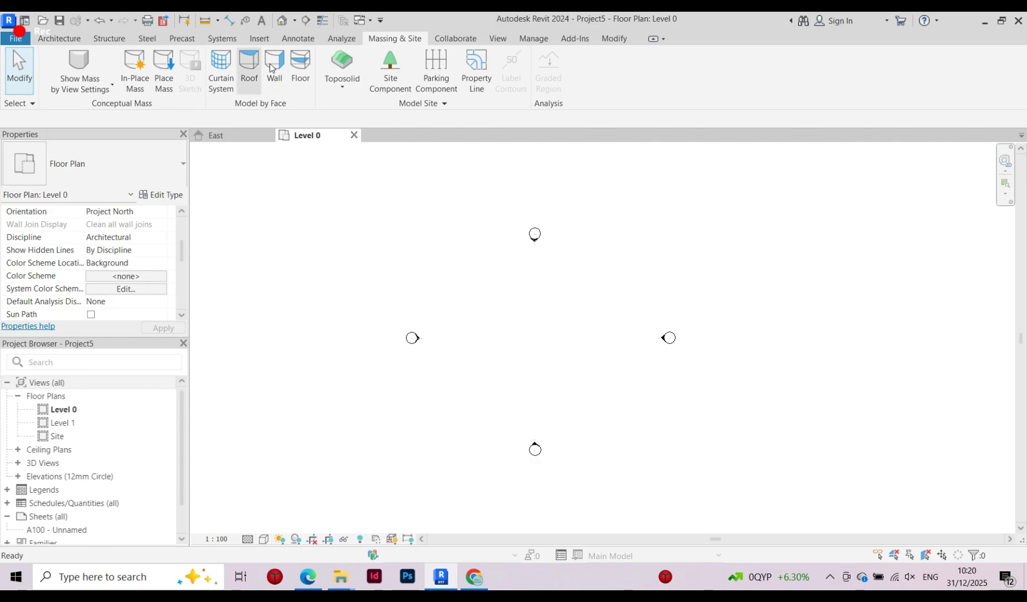
click(465, 35)
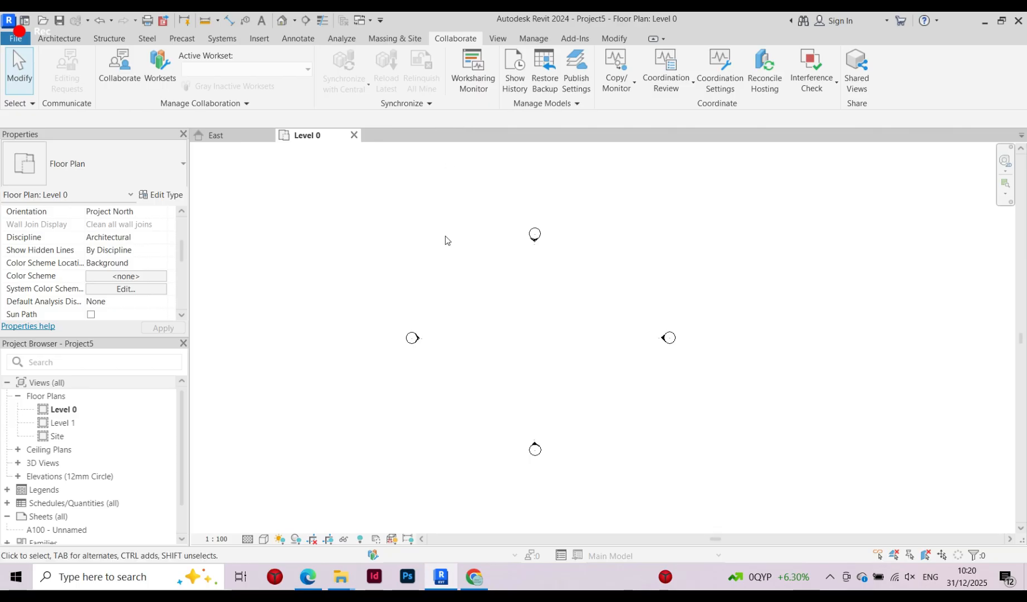
scroll(509, 344, down, 1)
scroll(603, 270, up, 5)
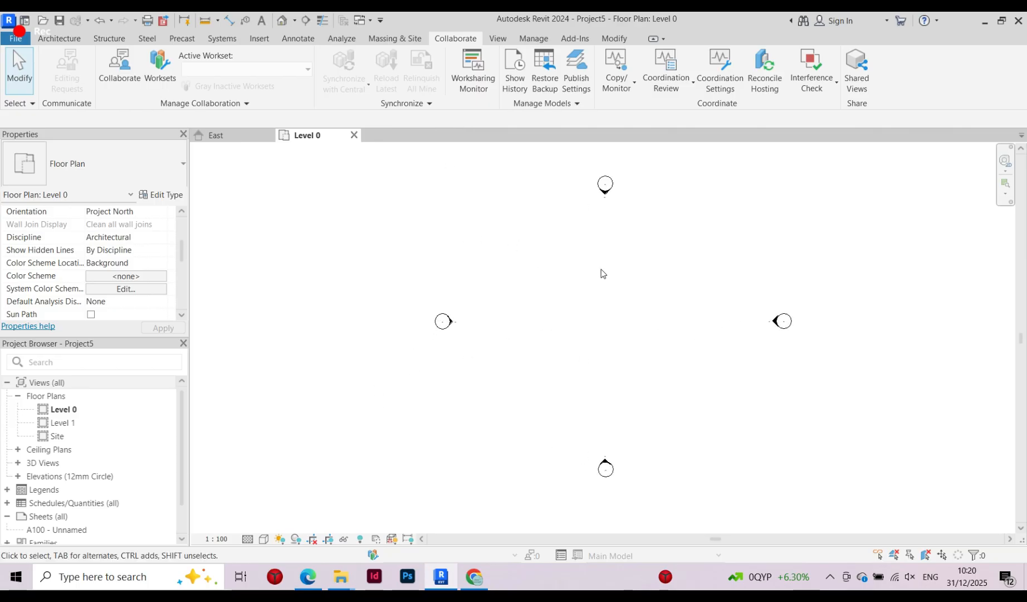
scroll(459, 263, down, 4)
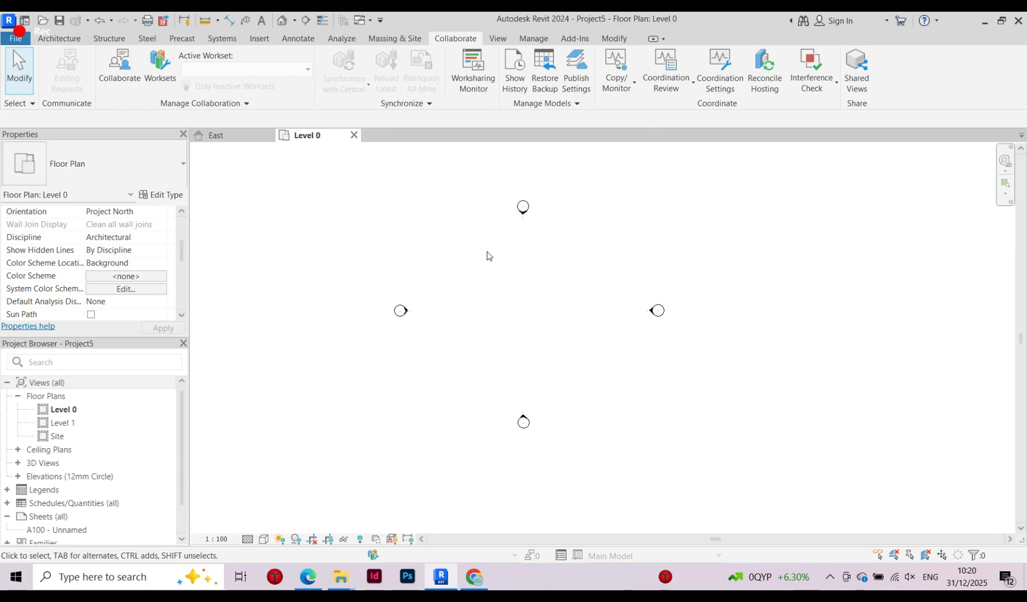
scroll(689, 238, down, 2)
scroll(493, 236, up, 2)
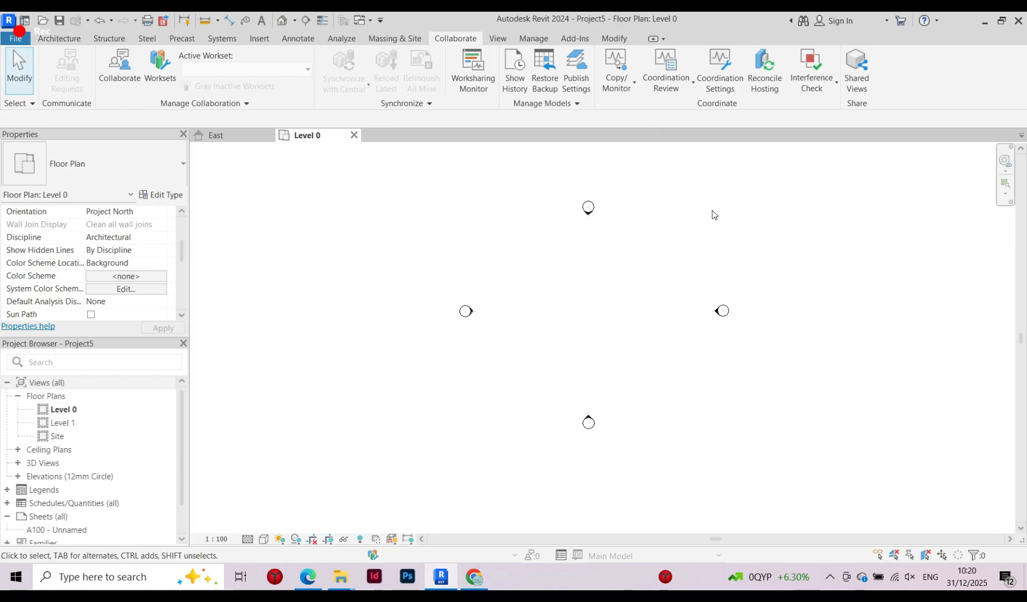
scroll(690, 251, up, 2)
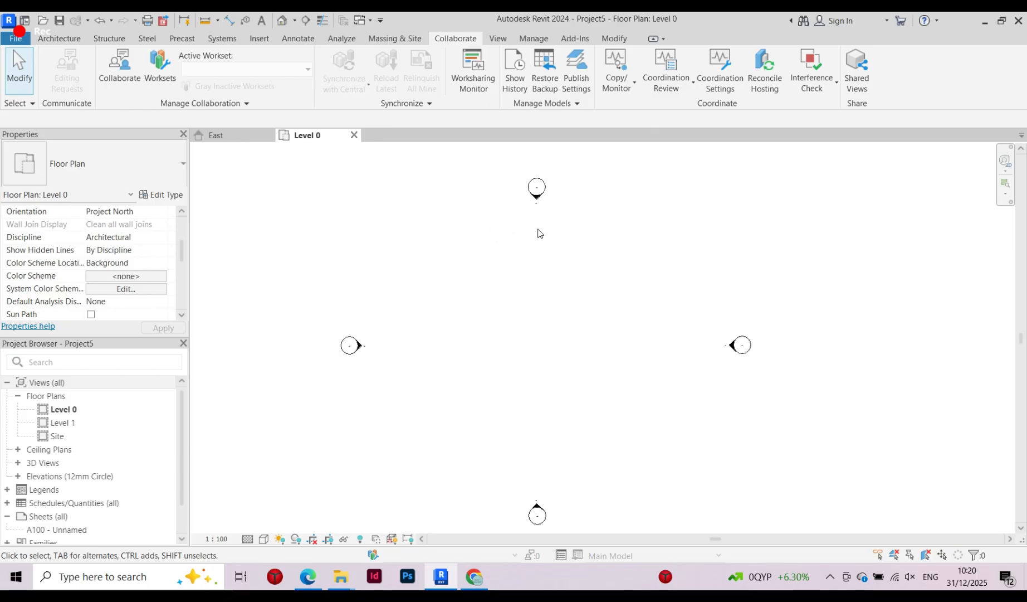
scroll(539, 232, down, 3)
scroll(494, 257, up, 2)
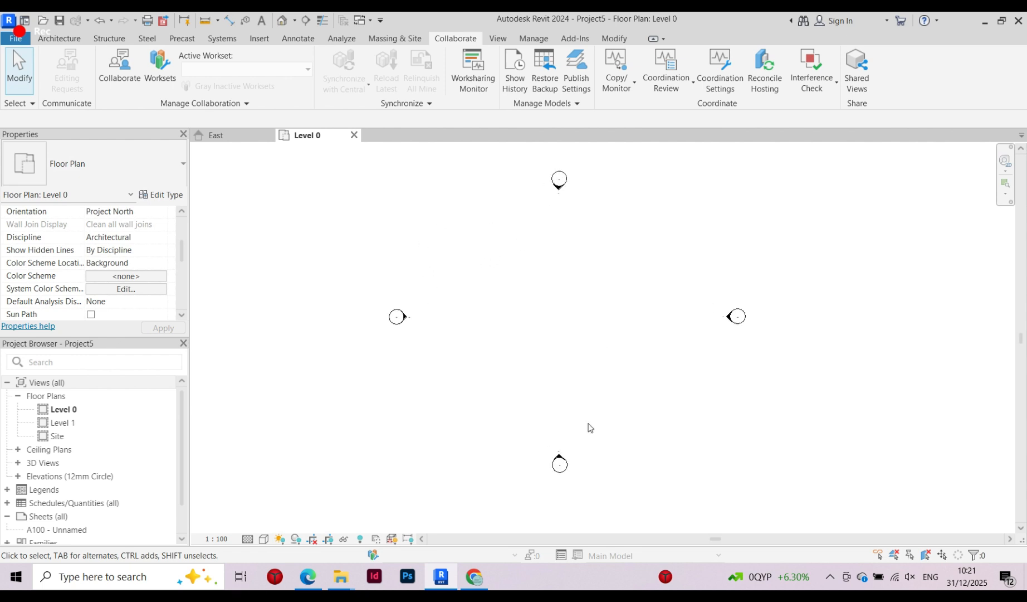
scroll(497, 330, down, 2)
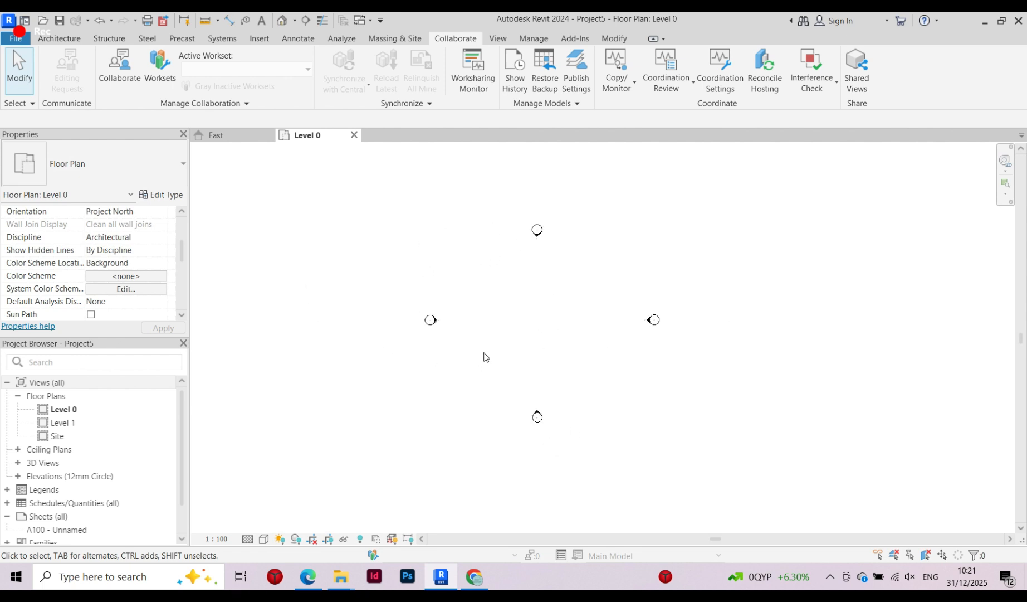
scroll(514, 286, up, 2)
scroll(440, 296, down, 2)
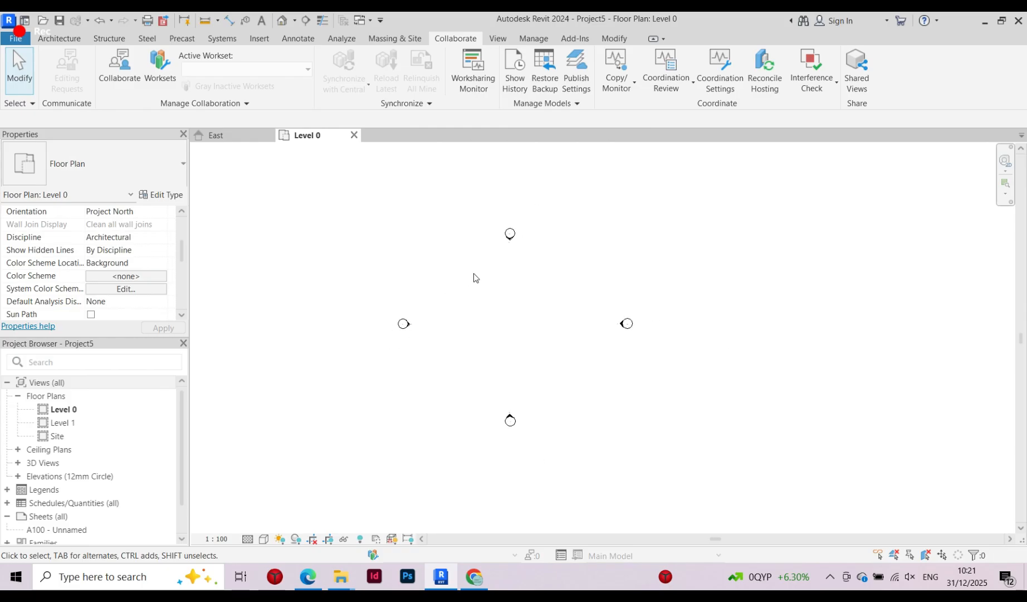
scroll(474, 273, up, 1)
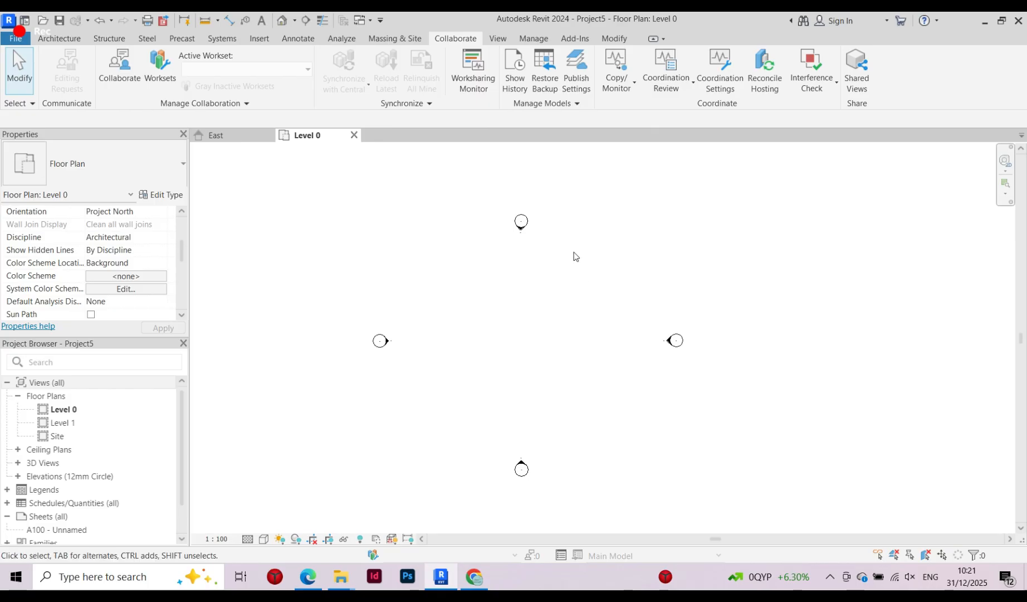
Review the view and project management tool sets, then return to the architecture tools
click(497, 38)
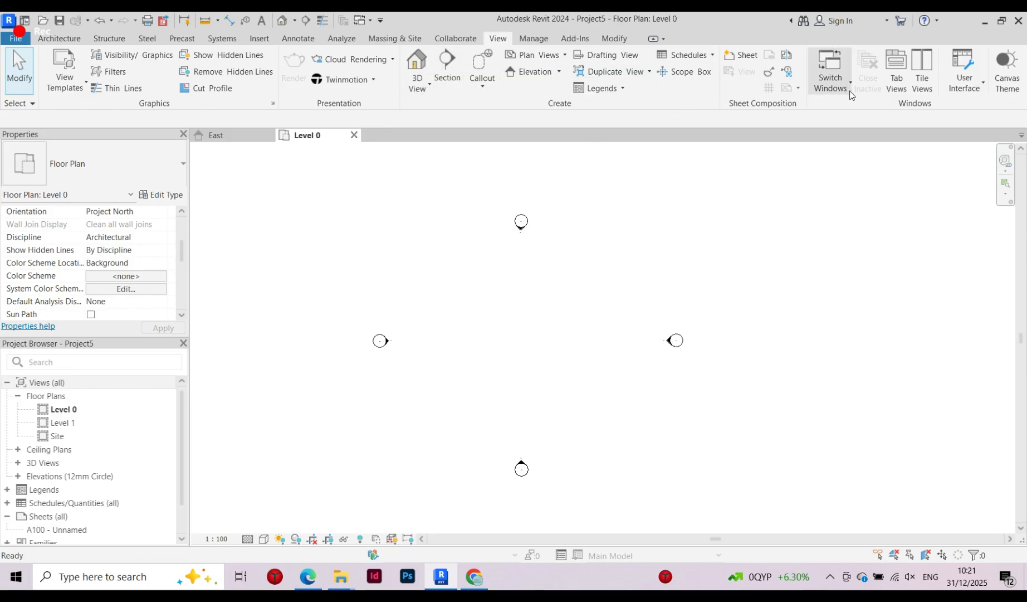
click(535, 38)
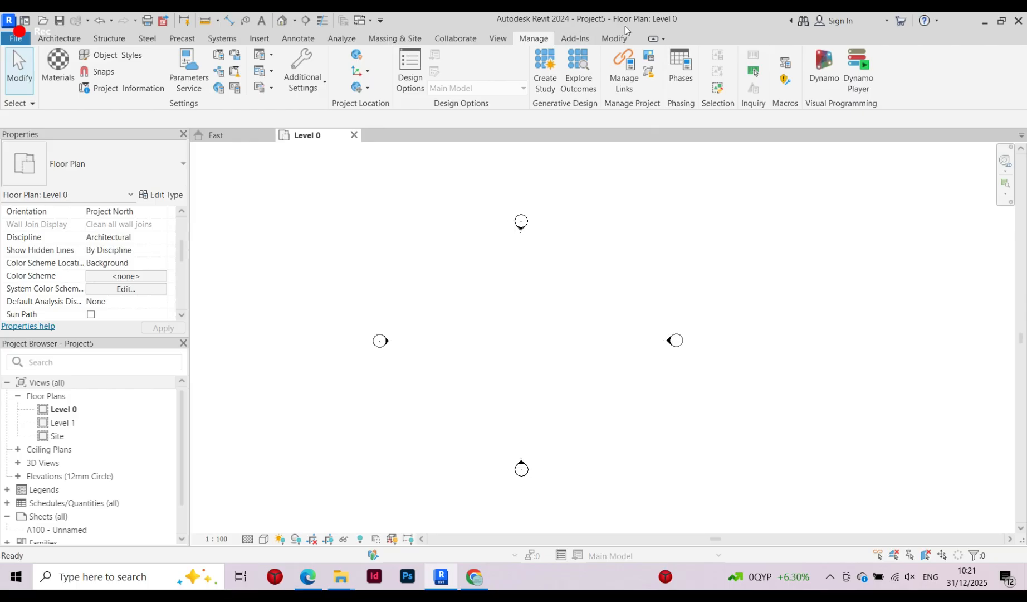
click(61, 38)
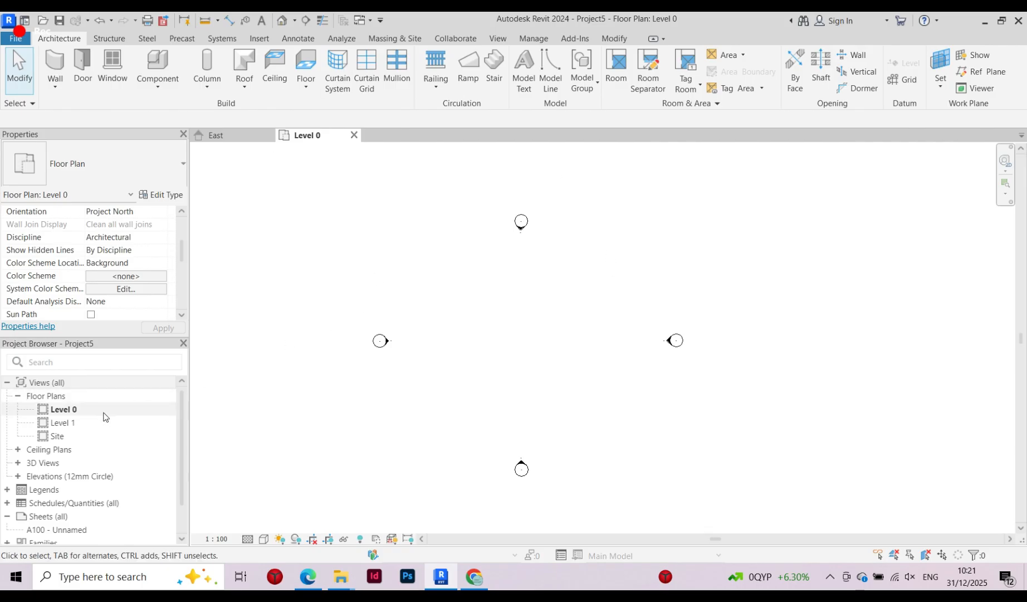
Open the South elevation view and examine its existing levels
scroll(422, 329, down, 1)
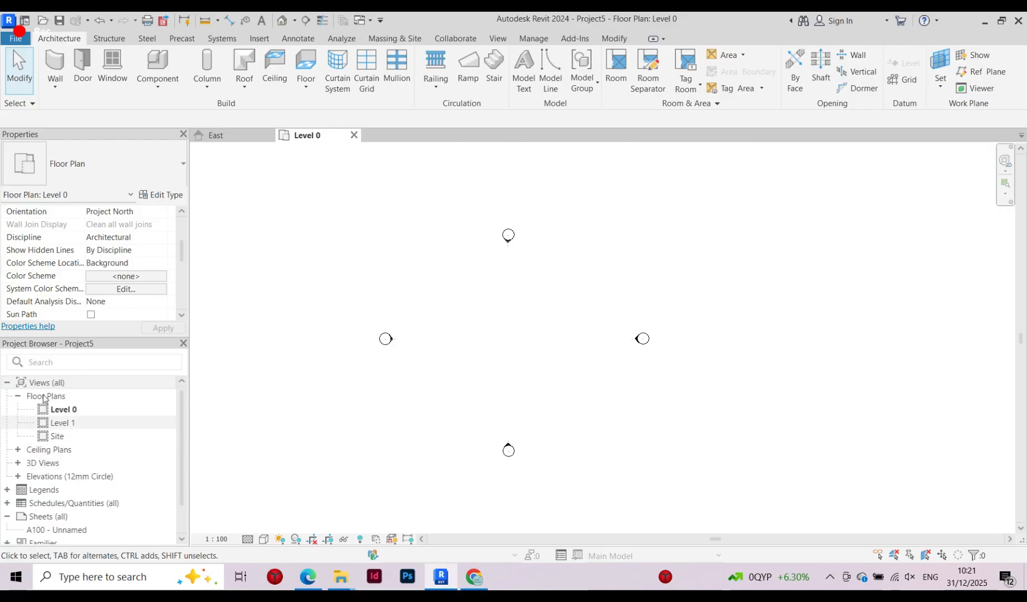
scroll(44, 422, down, 1)
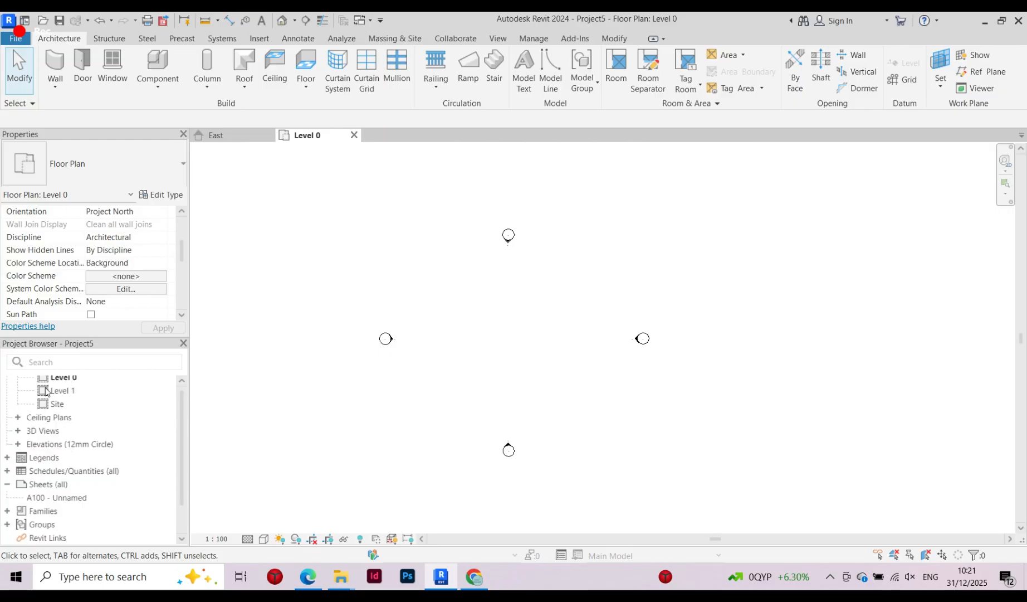
click(18, 445)
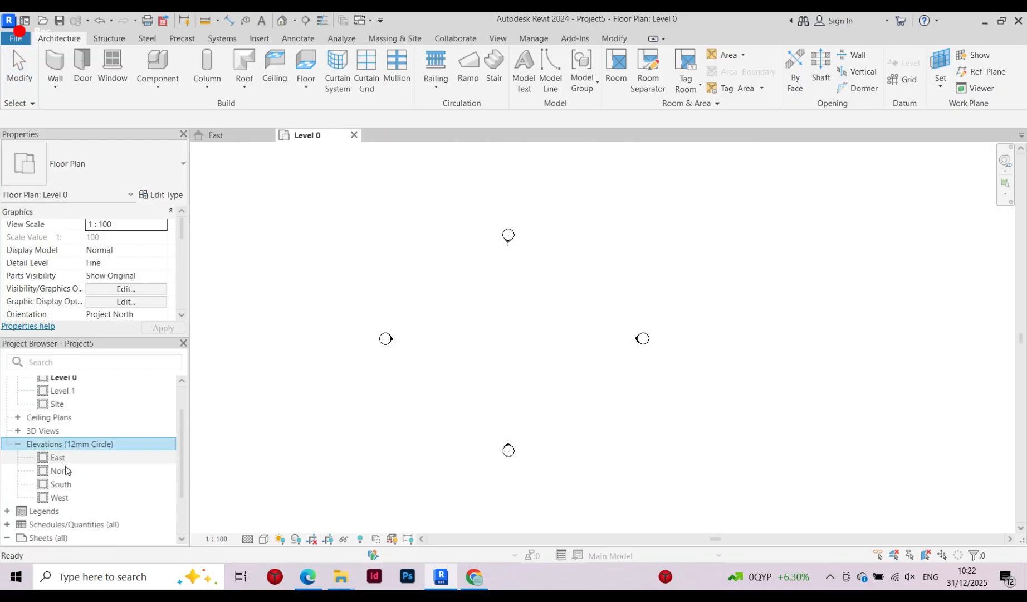
double_click(61, 484)
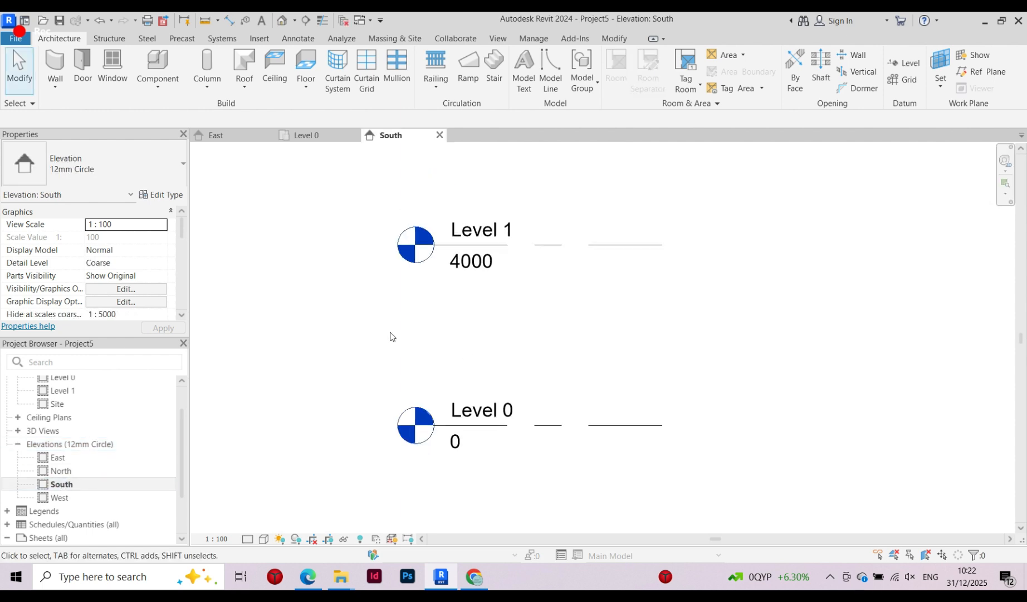
scroll(408, 316, down, 5)
scroll(348, 307, up, 3)
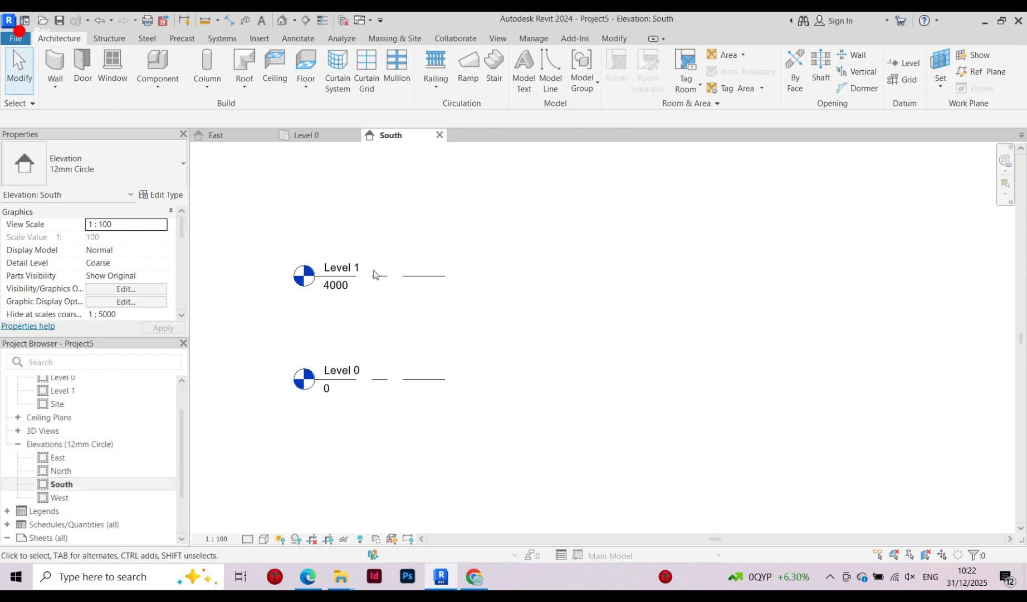
scroll(374, 271, up, 5)
scroll(529, 314, down, 4)
scroll(489, 322, up, 2)
scroll(313, 312, down, 2)
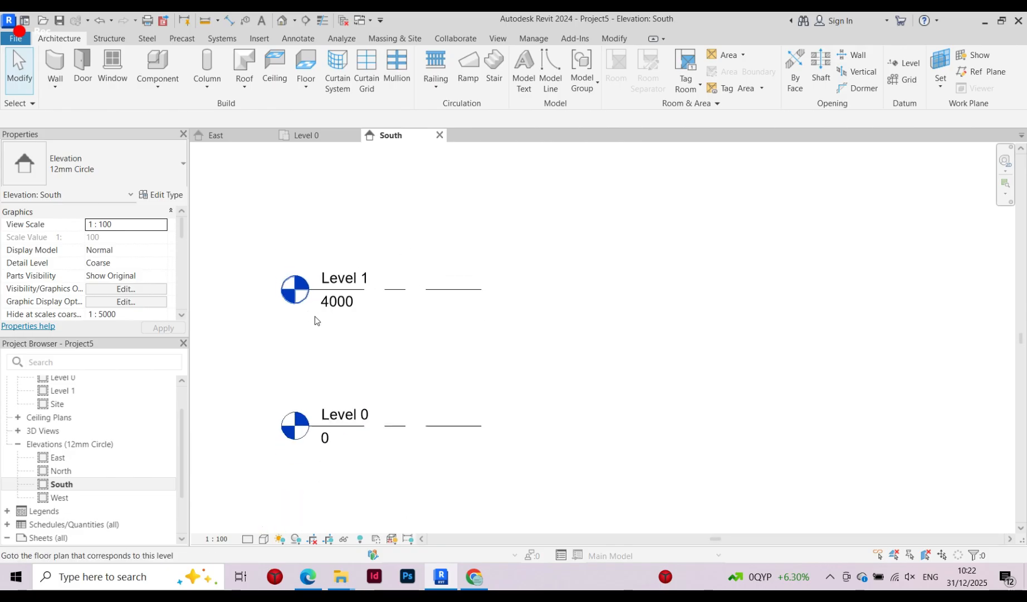
scroll(315, 316, down, 1)
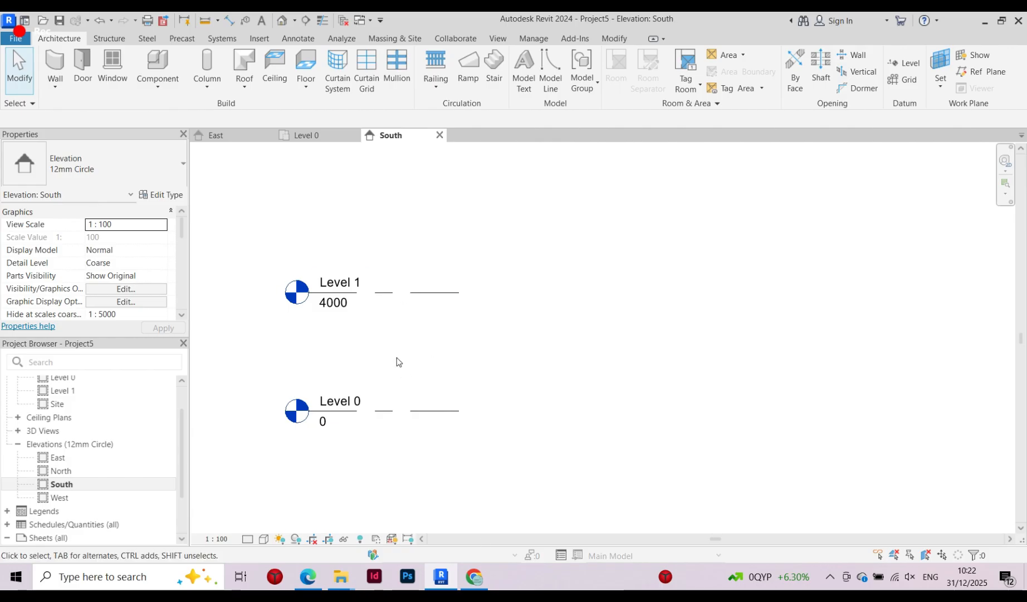
scroll(329, 333, down, 4)
scroll(330, 328, up, 4)
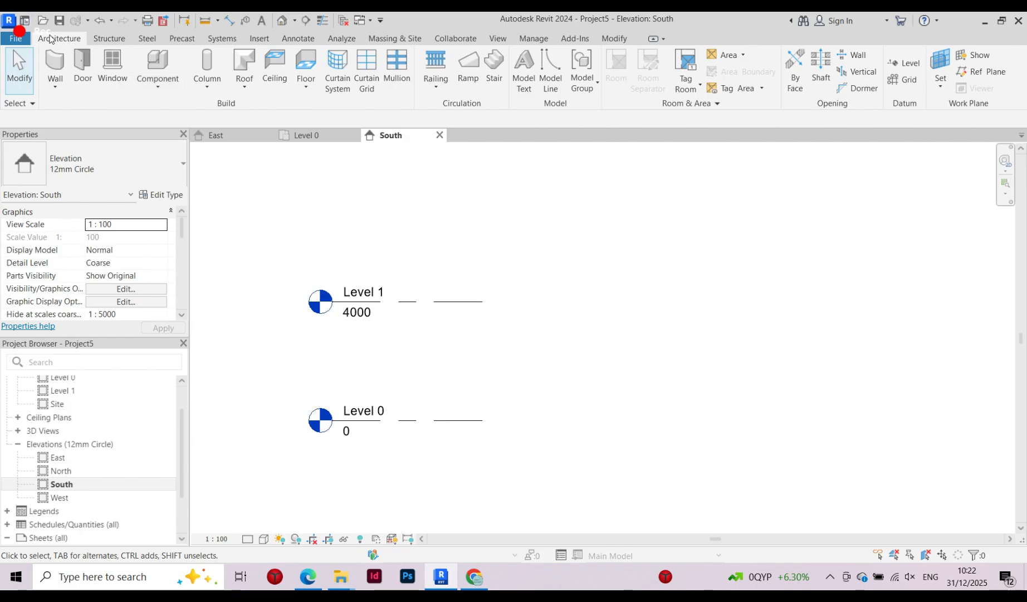
Add a level with its own plan view about 3500 mm above Level 1, matching the extents of the existing levels
click(905, 64)
scroll(468, 388, down, 2)
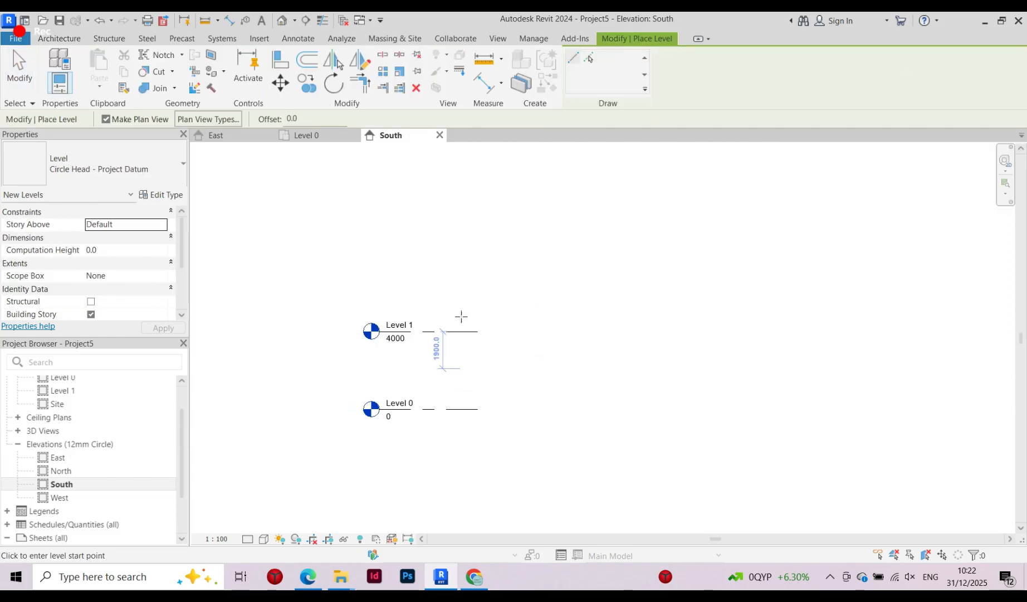
scroll(462, 315, up, 1)
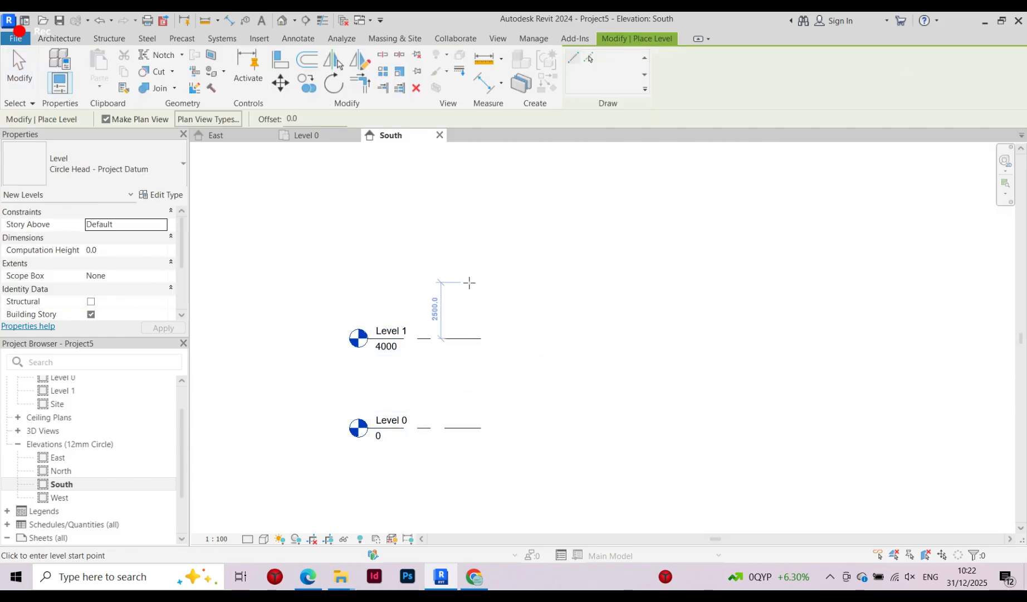
click(483, 261)
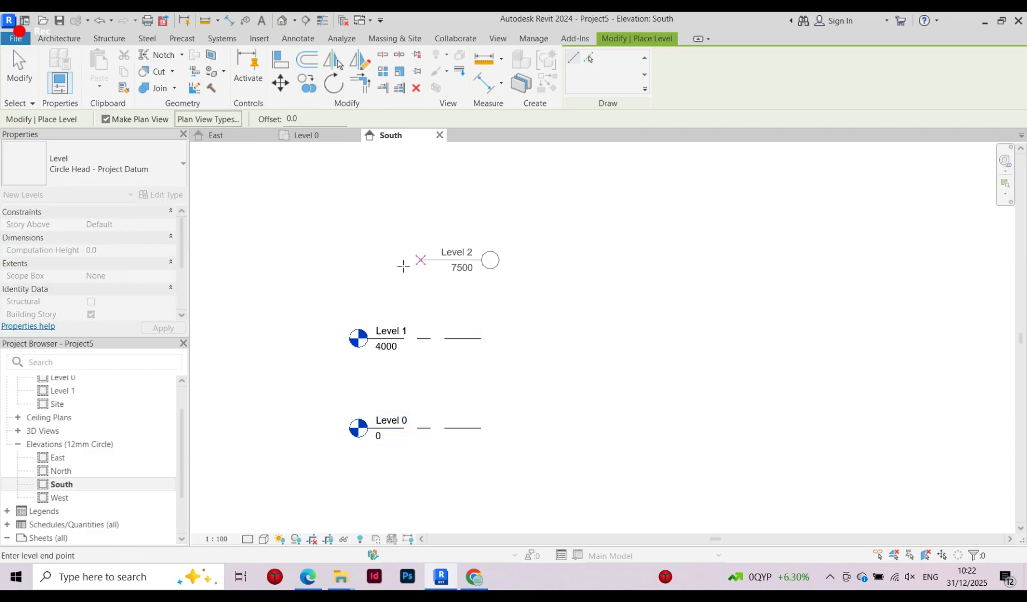
click(367, 260)
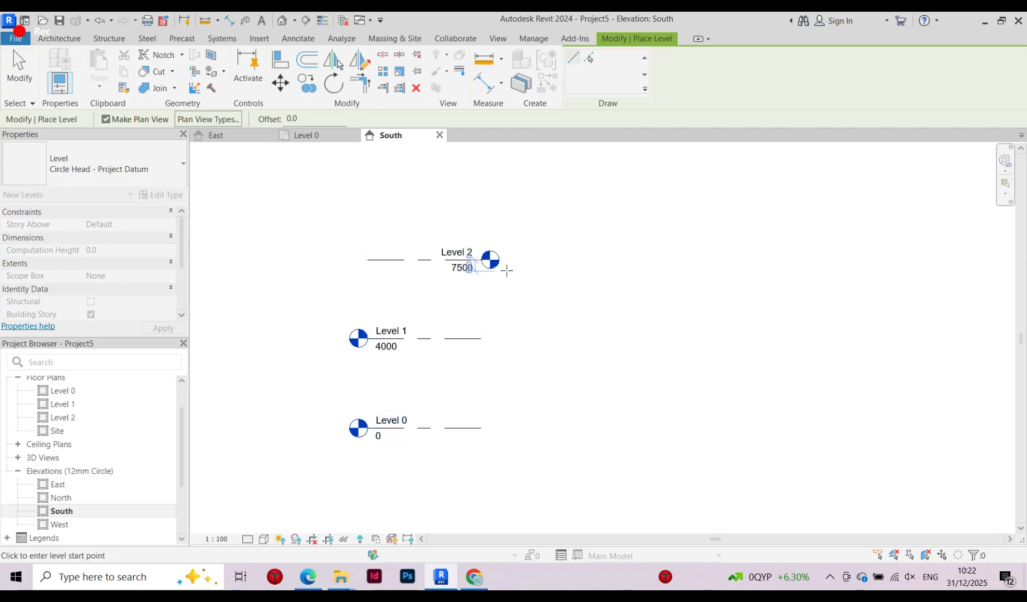
key(Escape)
key(Escape)
Rename Level 0 as Ground Floor Plan and rename its corresponding views as well
scroll(355, 317, down, 2)
scroll(376, 333, up, 2)
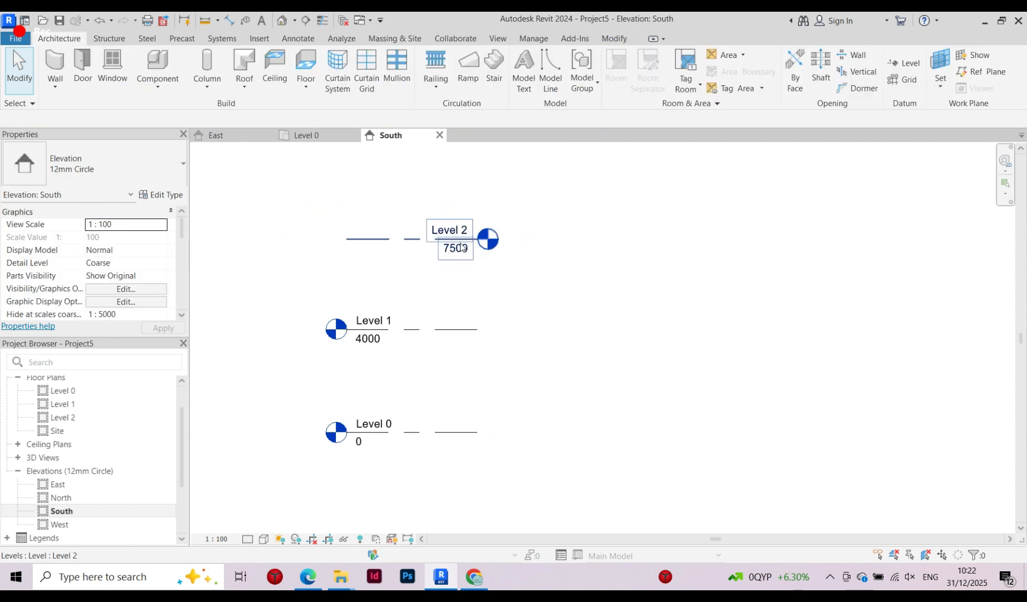
scroll(381, 438, up, 2)
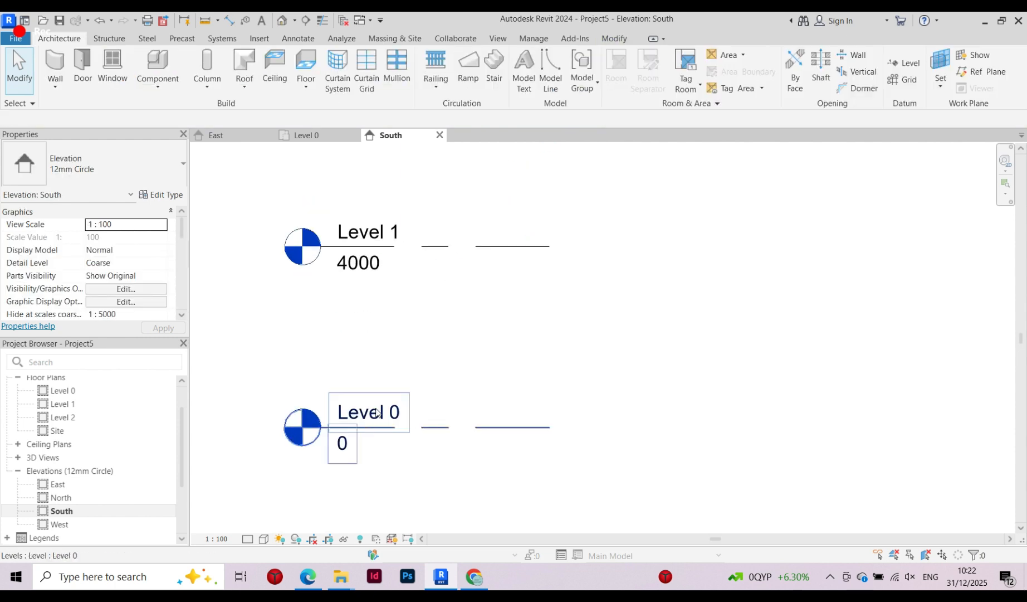
double_click(368, 415)
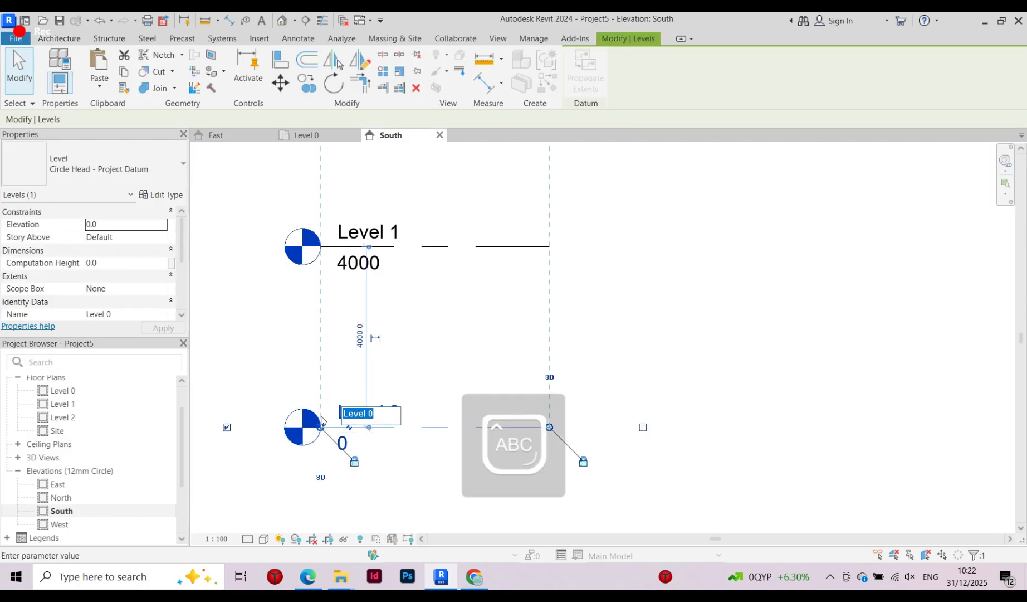
text(Gri)
key(BackSpace)
text(oun)
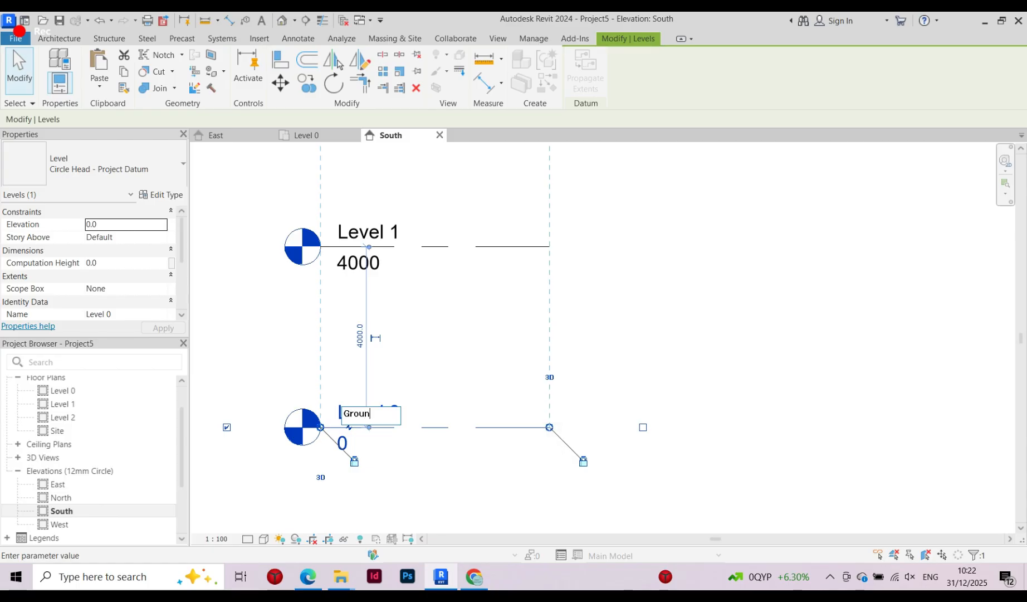
text(d Floor)
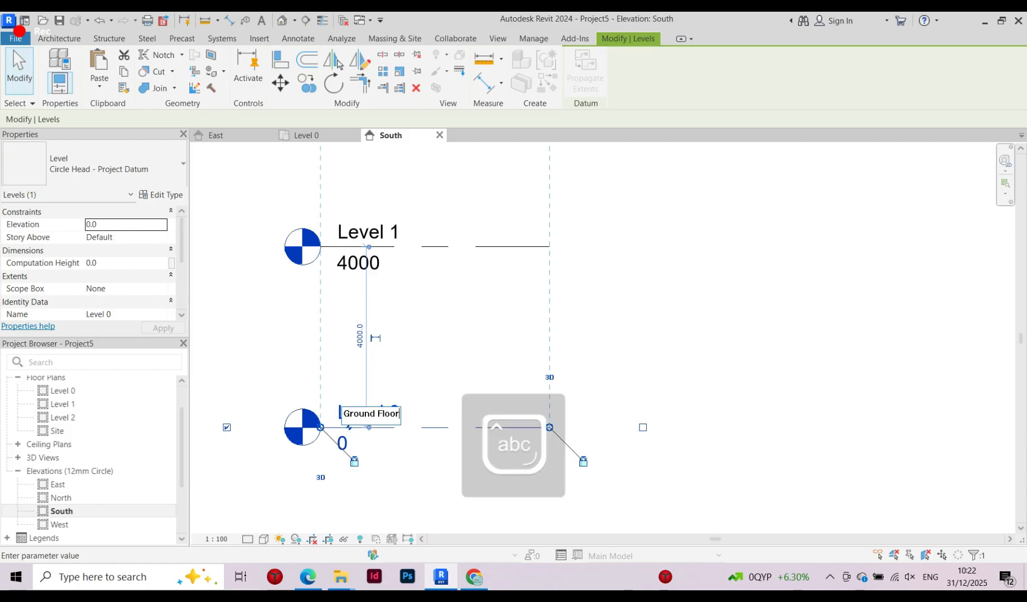
text( Plan)
key(Return)
click(564, 296)
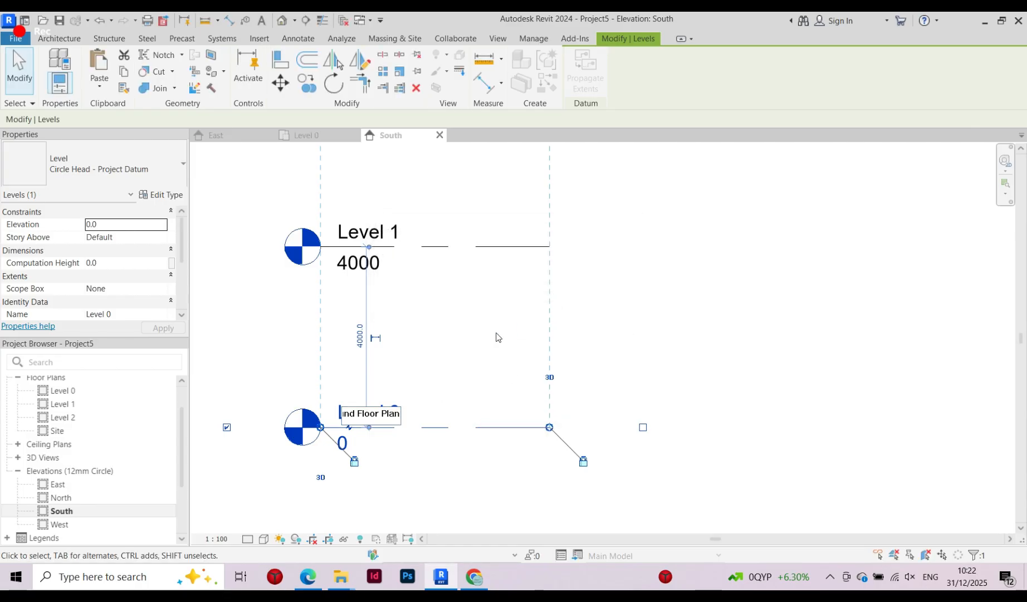
scroll(429, 346, down, 2)
click(429, 346)
Rename Level 1 as First Floor Plan, including its corresponding views
click(395, 283)
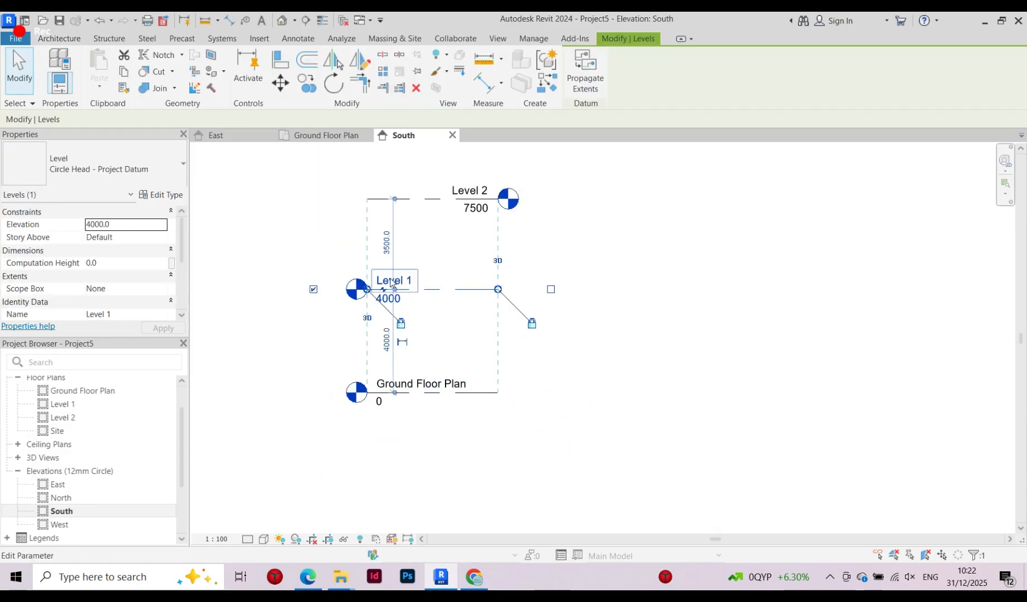
click(391, 283)
drag(396, 277, 325, 284)
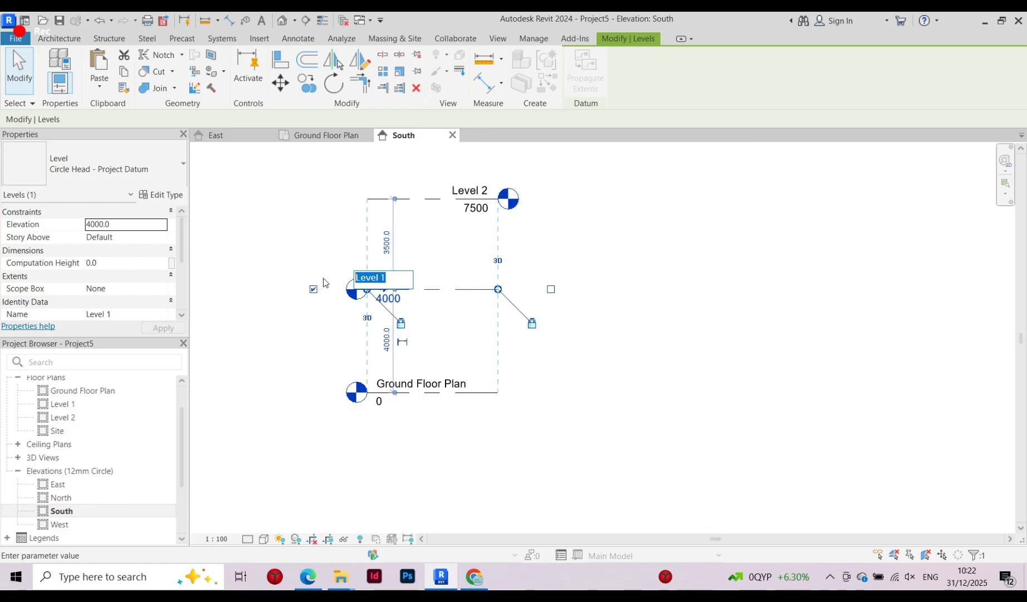
text(Fir)
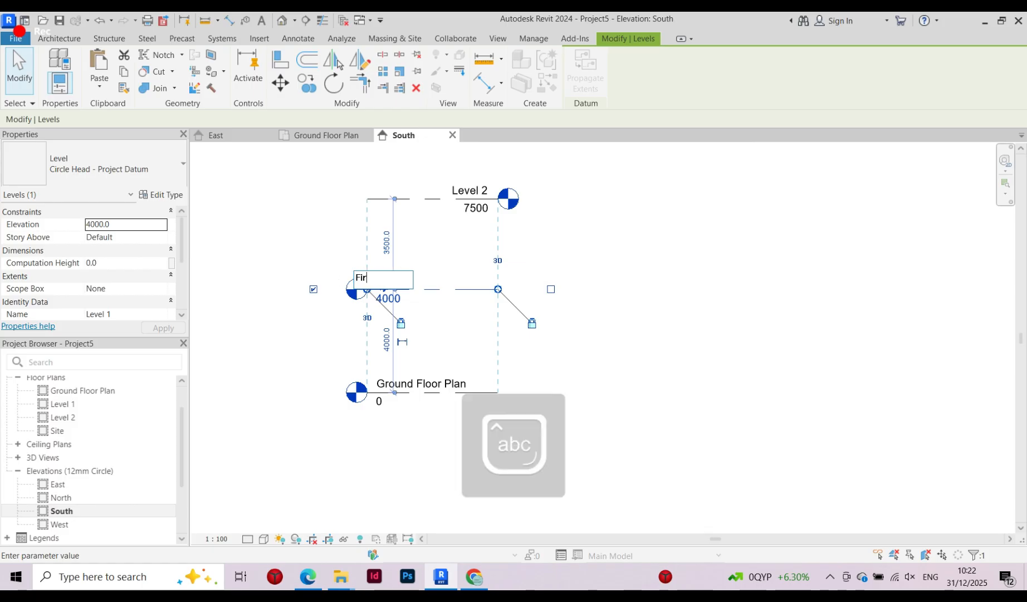
text(st)
key(Caps_Lock)
text(Floor Plan)
key(Return)
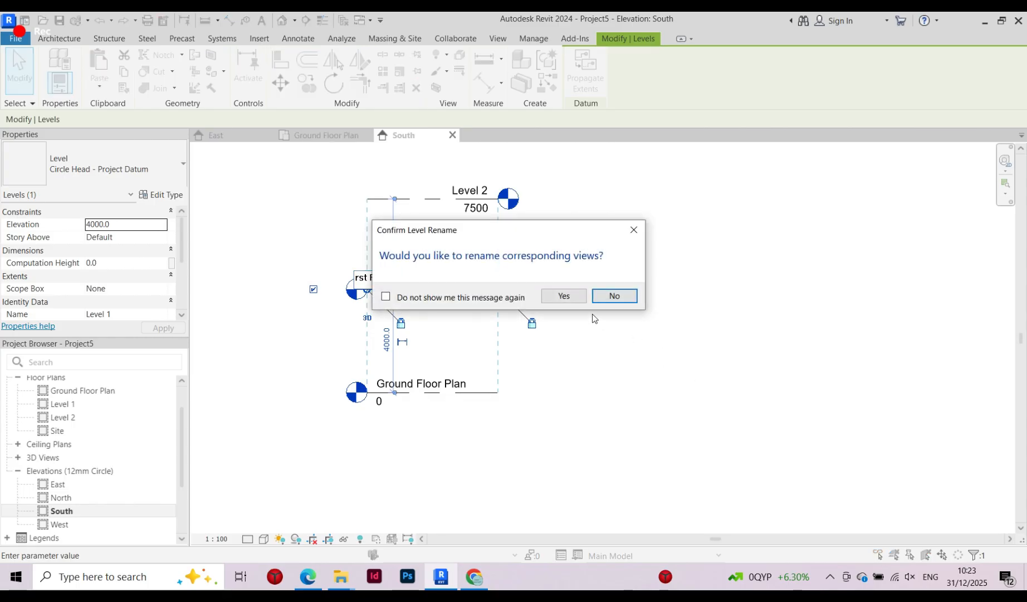
click(564, 296)
click(573, 415)
Rename Level 2 as Roof Level and apply the new name to its corresponding views
scroll(508, 269, down, 2)
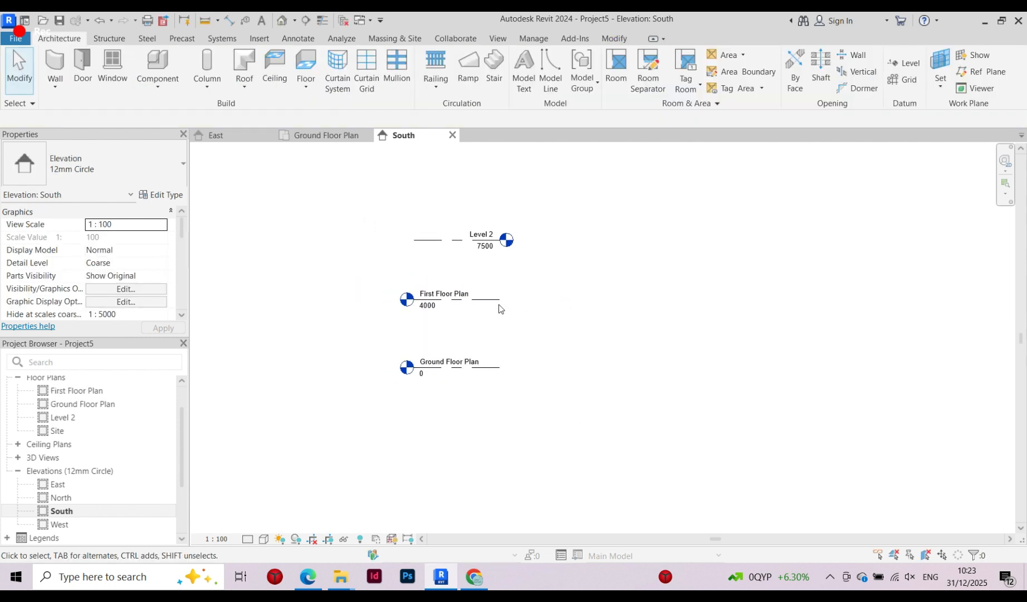
scroll(500, 250, up, 4)
scroll(500, 250, down, 1)
scroll(507, 251, up, 2)
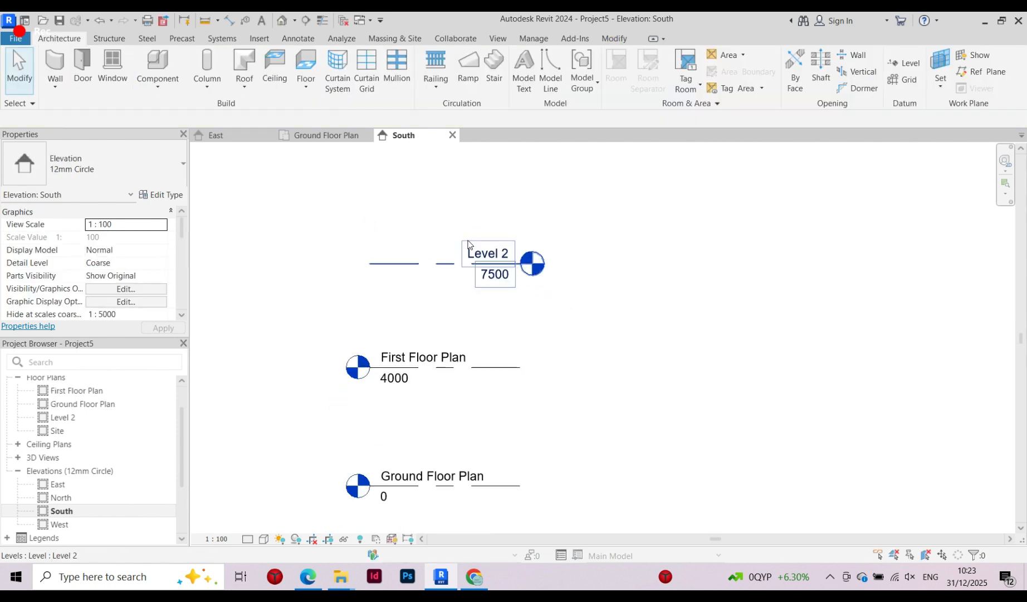
double_click(502, 257)
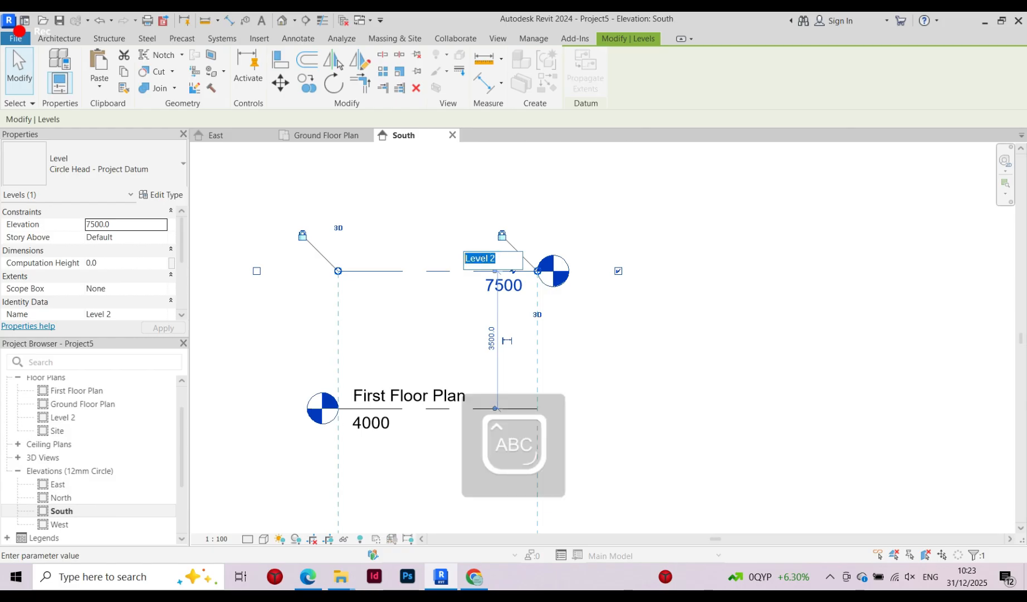
text(Roof)
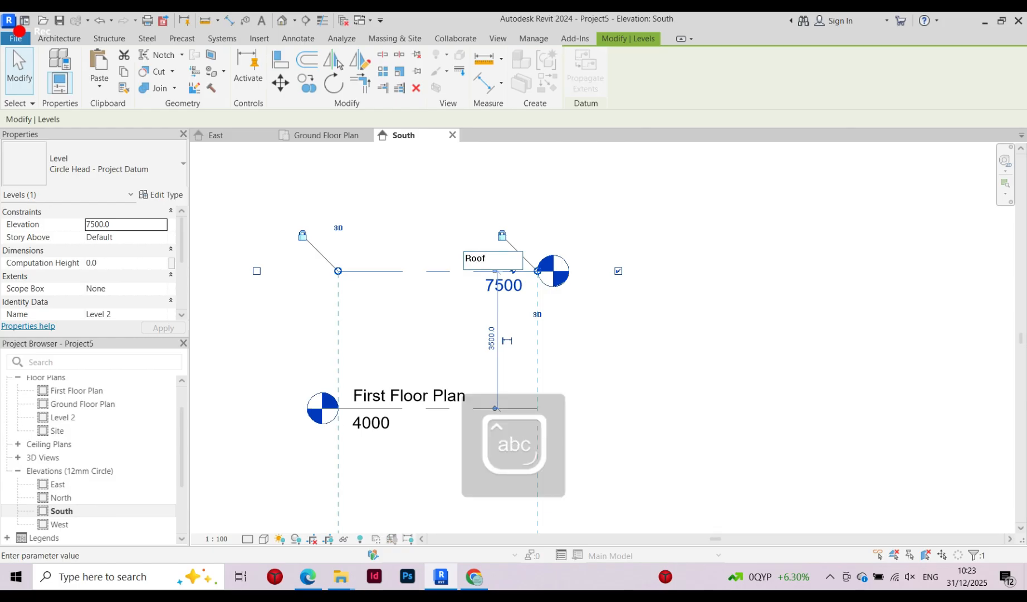
text( Leve;)
key(BackSpace)
key(BackSpace)
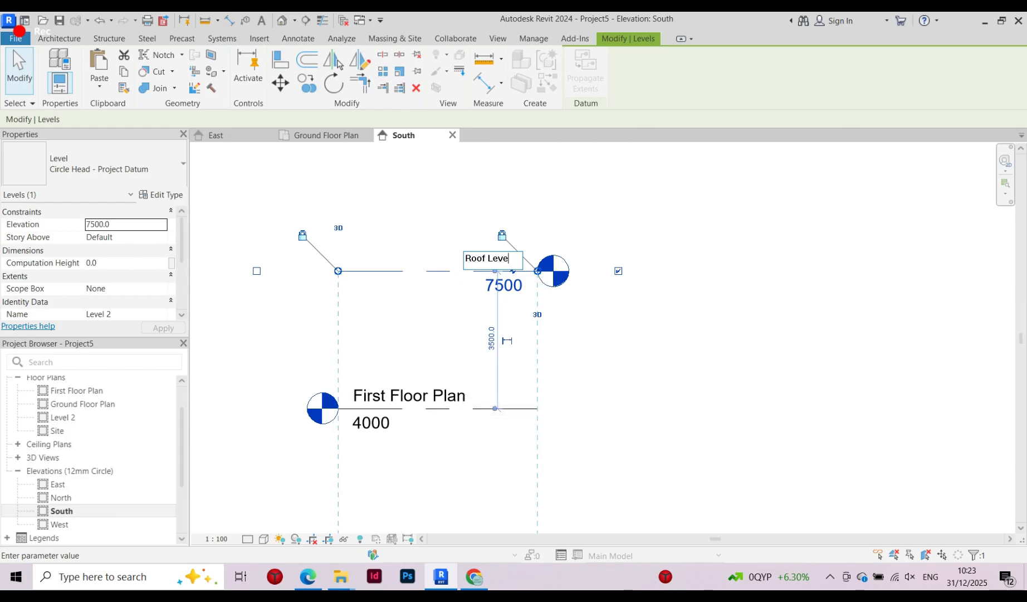
key(Return)
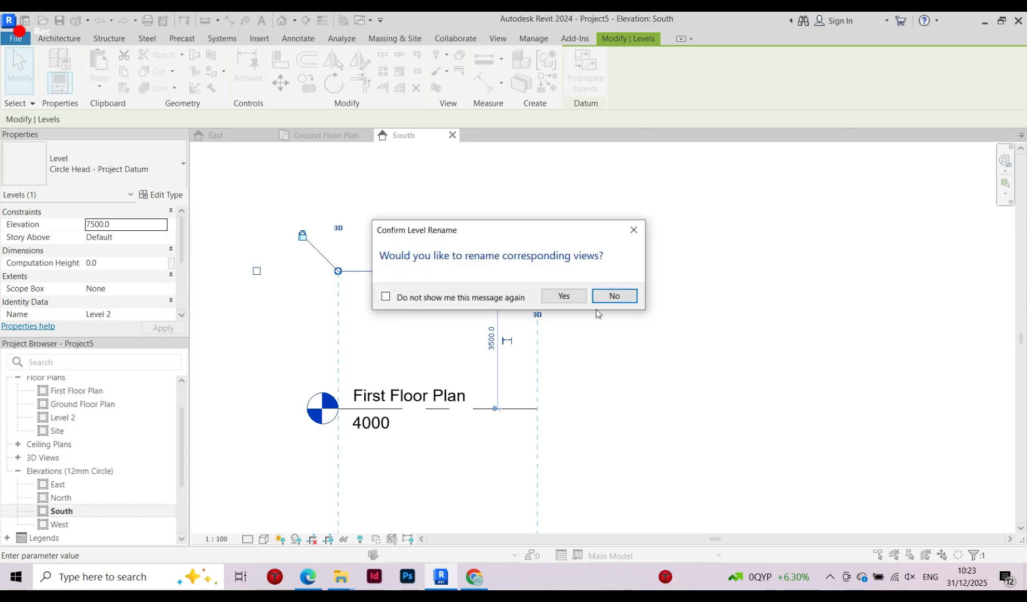
click(586, 302)
click(653, 333)
Hide the Roof Level's head at its right end and show it at the left end, in line with the other level heads
scroll(654, 332, down, 2)
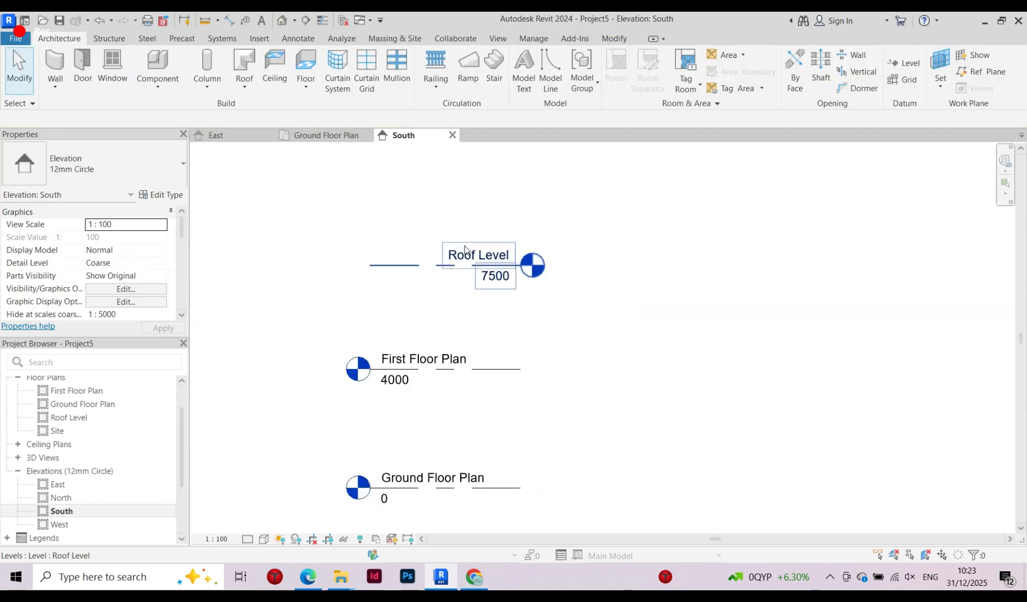
scroll(450, 290, up, 1)
scroll(450, 290, down, 1)
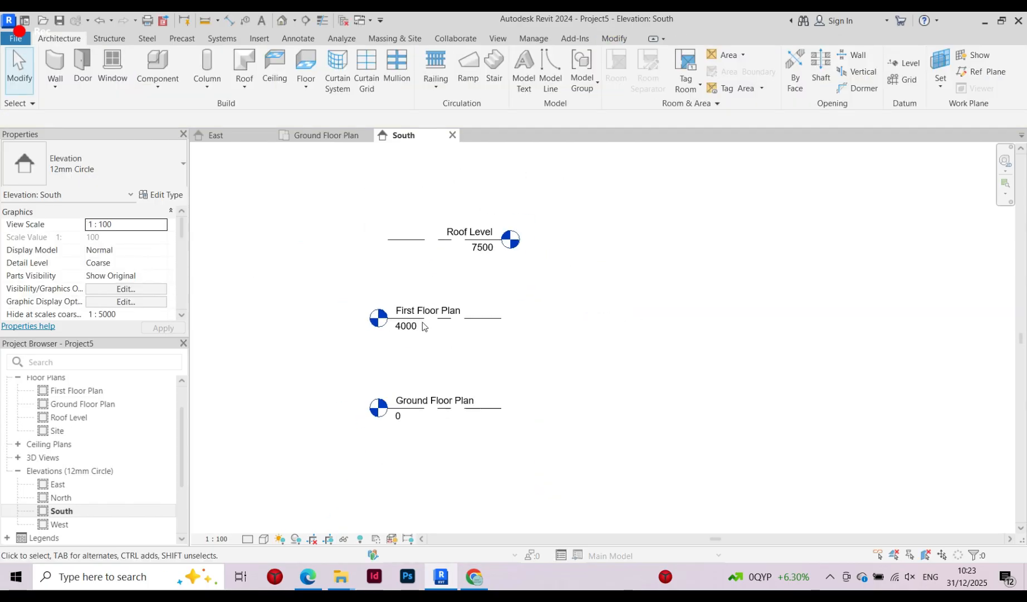
click(450, 240)
scroll(450, 240, up, 2)
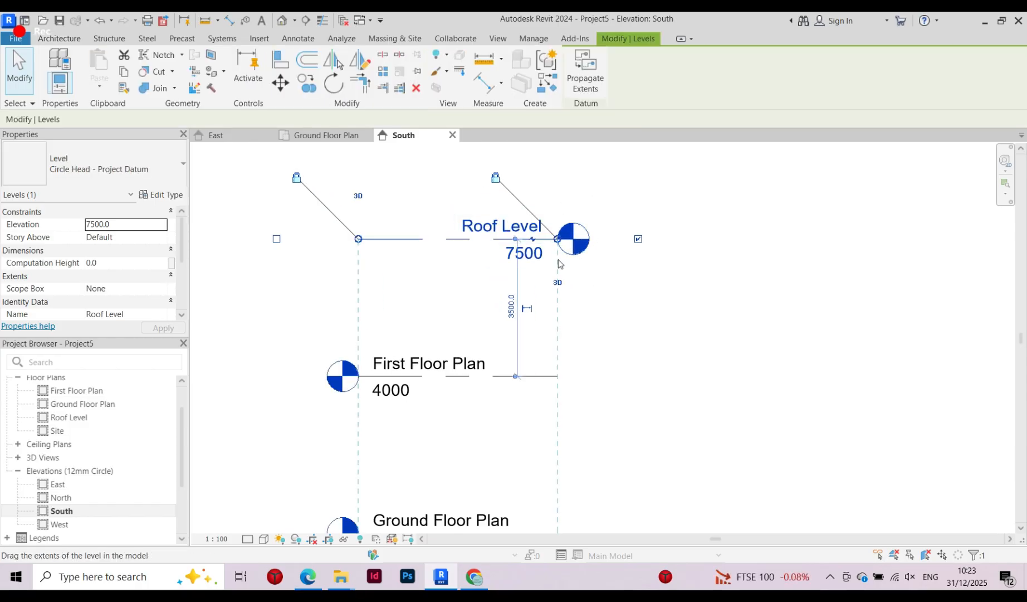
click(638, 239)
click(276, 239)
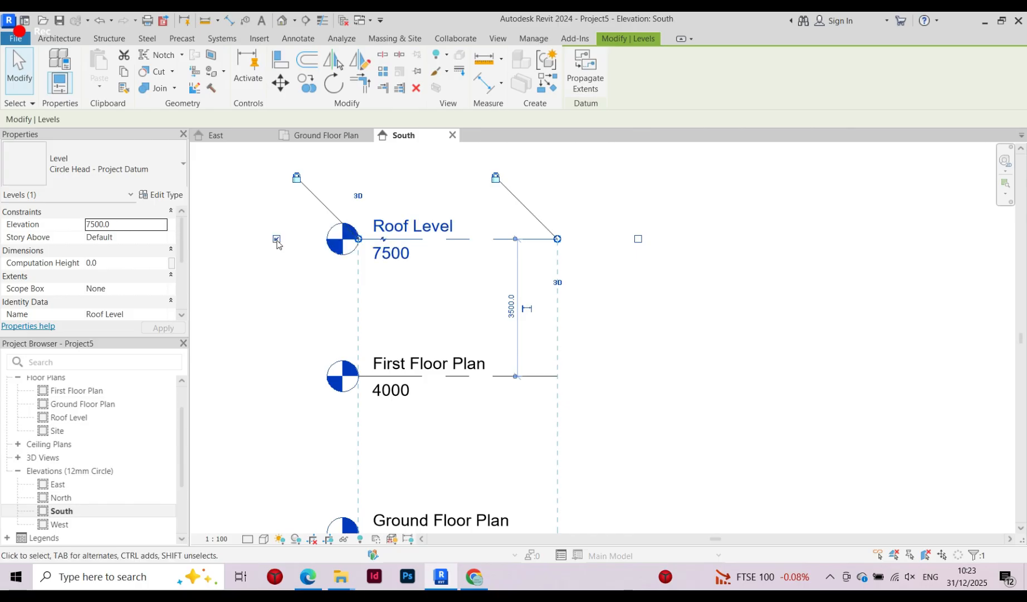
Extend the right ends of the three aligned level lines together to about three times their length
scroll(374, 285, down, 2)
click(384, 287)
click(449, 263)
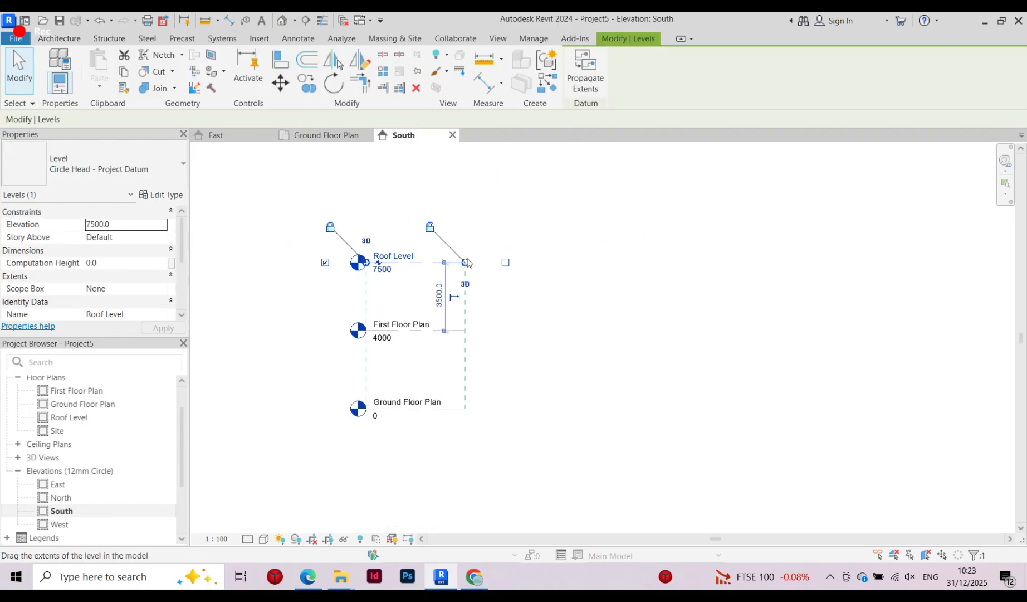
drag(467, 263, 711, 266)
click(830, 331)
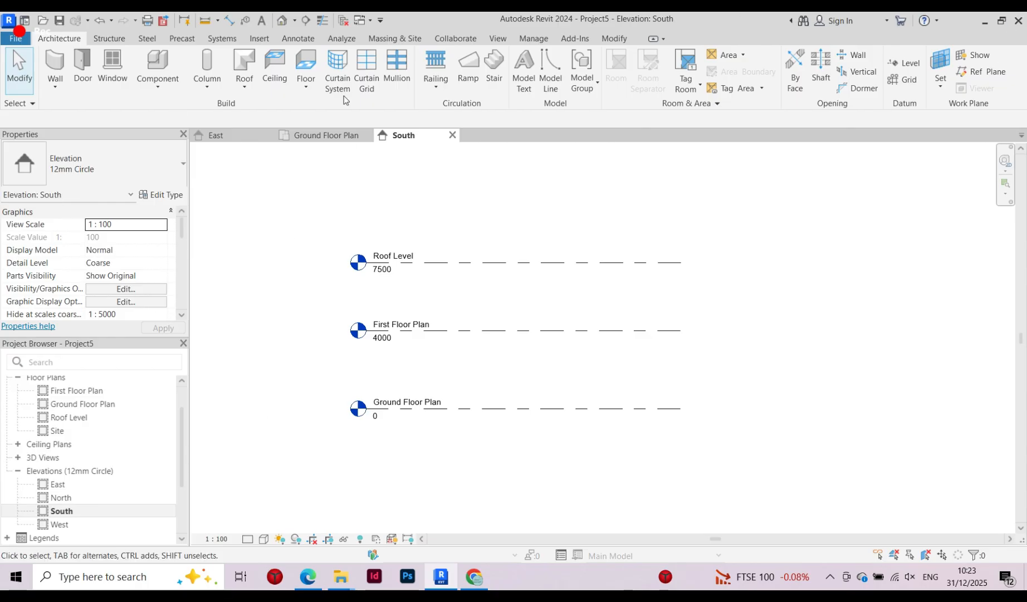
Open the Ground Floor Plan view with all four elevation markers in sight
scroll(424, 329, down, 3)
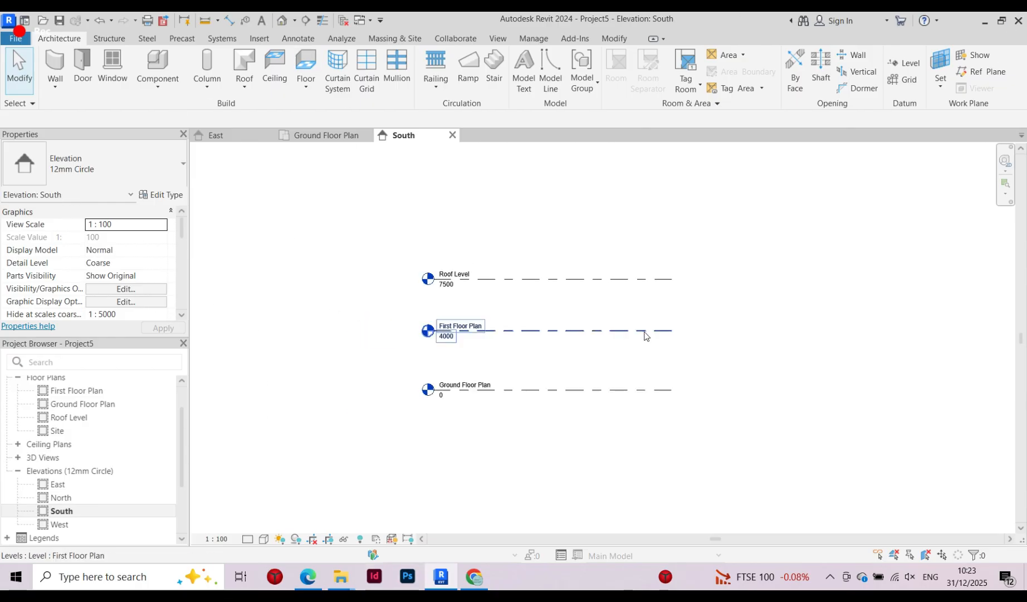
scroll(424, 286, up, 2)
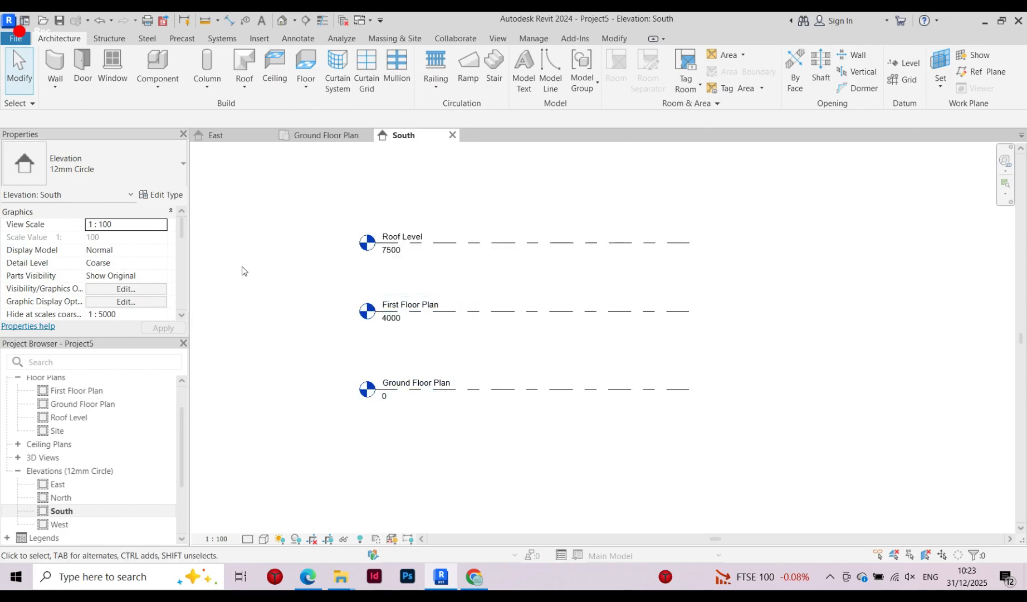
scroll(345, 273, down, 2)
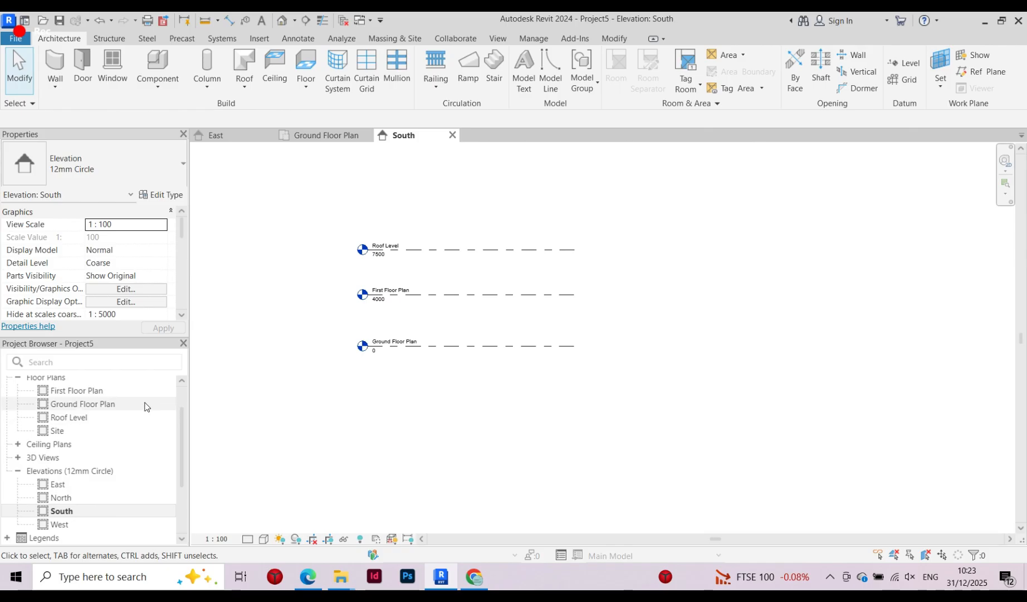
scroll(387, 248, up, 2)
scroll(100, 430, up, 1)
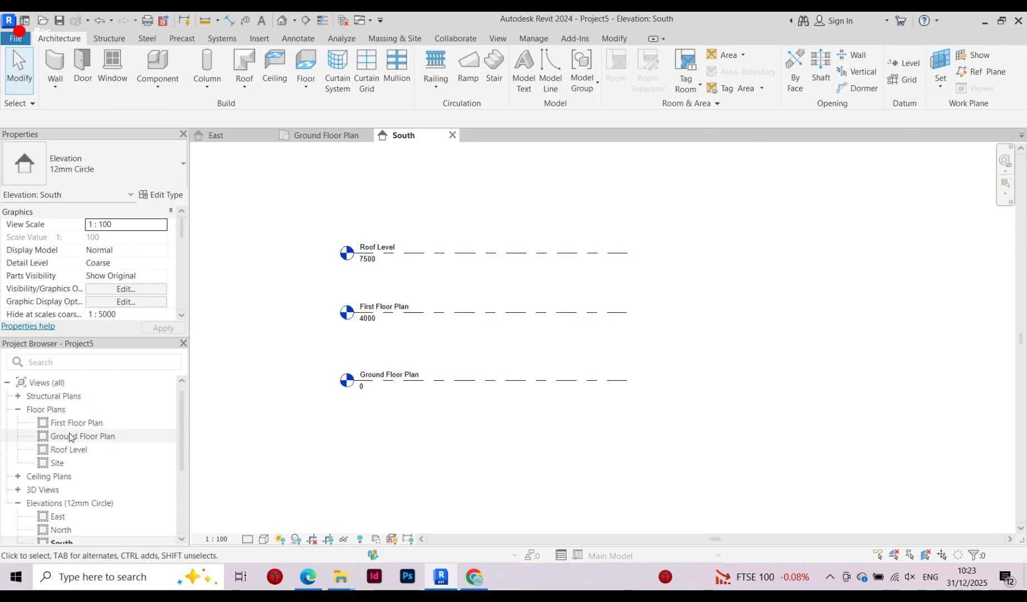
double_click(71, 436)
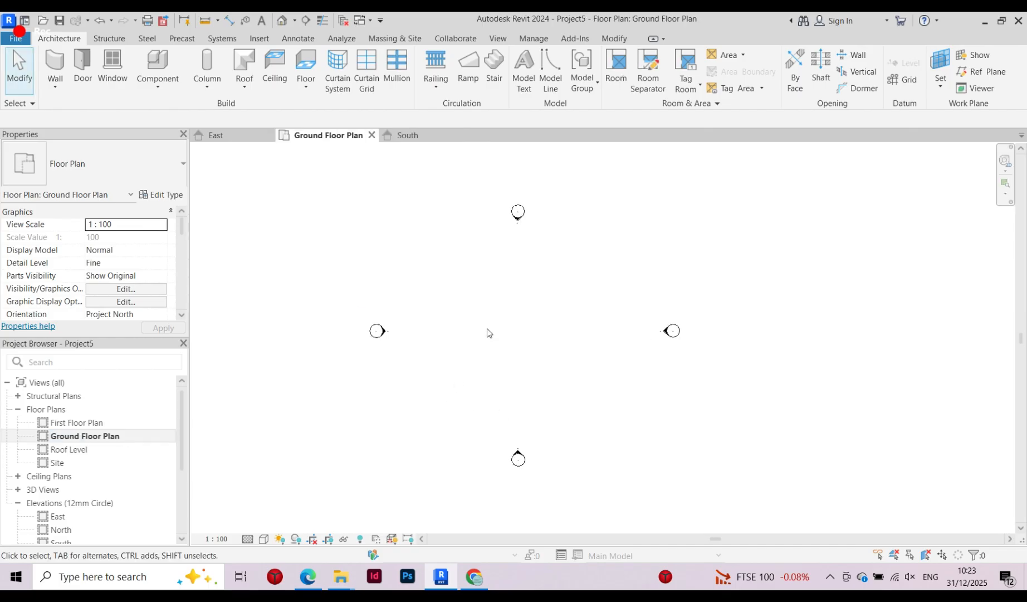
scroll(406, 349, down, 2)
scroll(518, 317, up, 4)
scroll(477, 246, down, 2)
scroll(372, 206, up, 2)
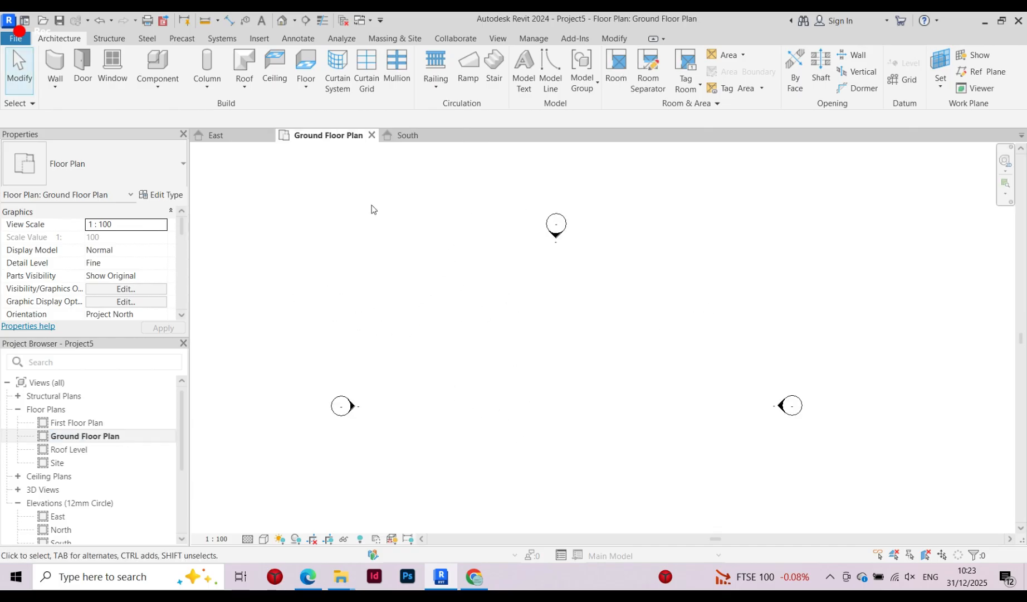
scroll(373, 210, down, 2)
scroll(407, 337, up, 1)
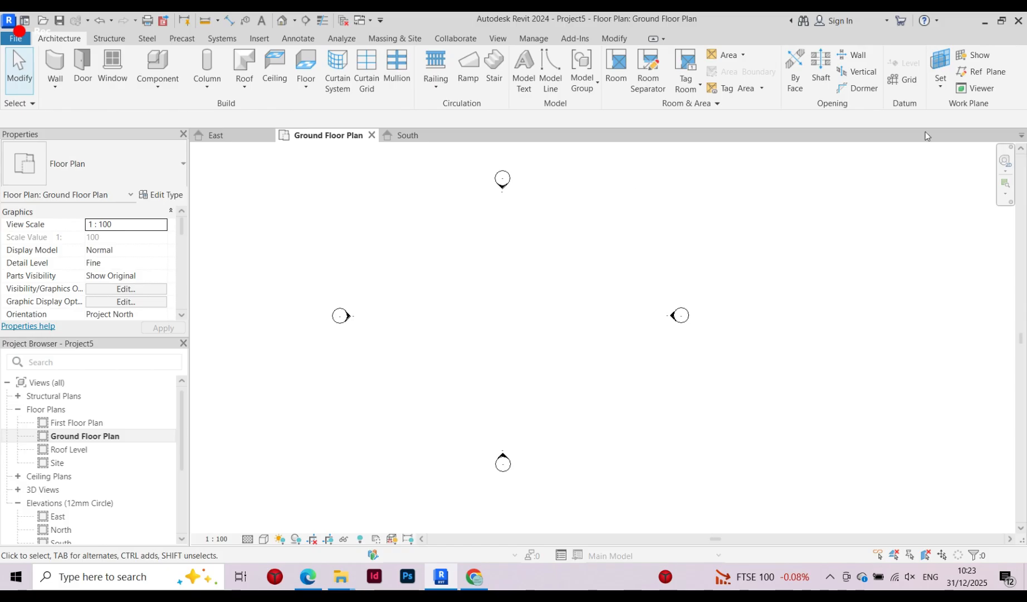
Draw three parallel vertical grid lines between the elevation markers, spaced about 5400 mm and 7300 mm apart, with aligned ends
click(905, 82)
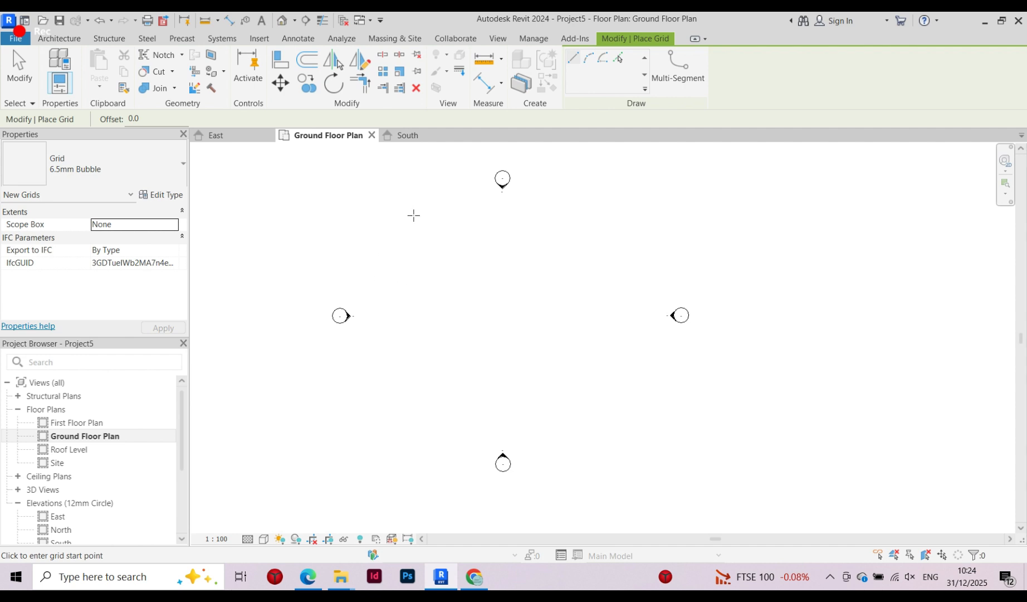
click(413, 215)
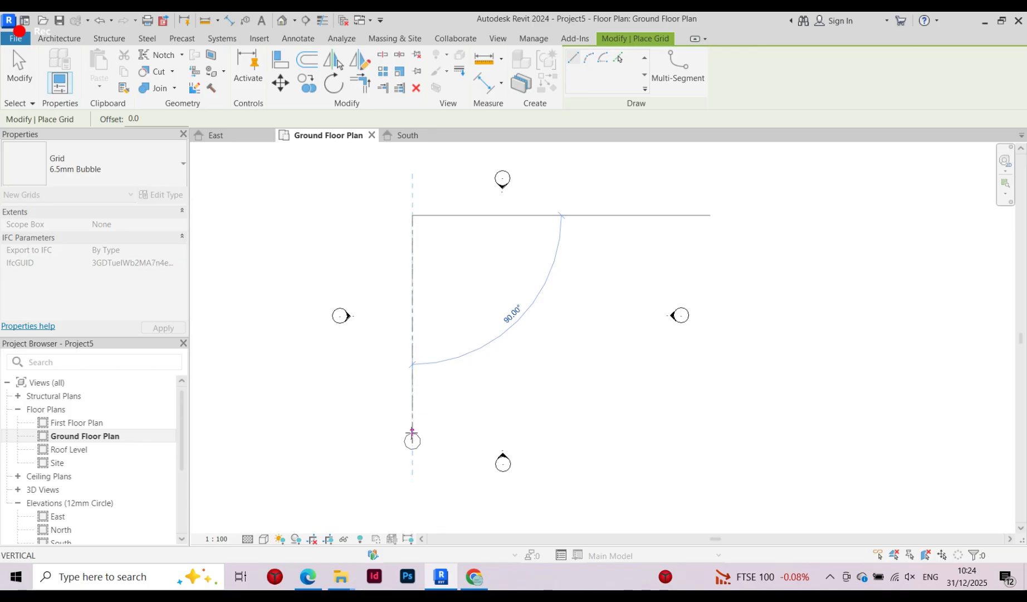
click(412, 431)
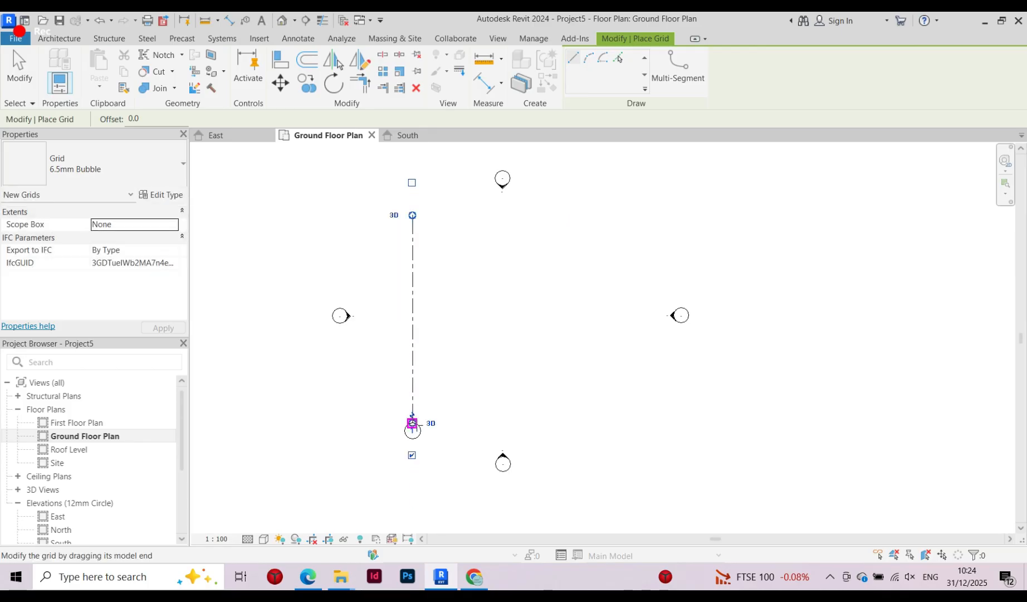
click(478, 215)
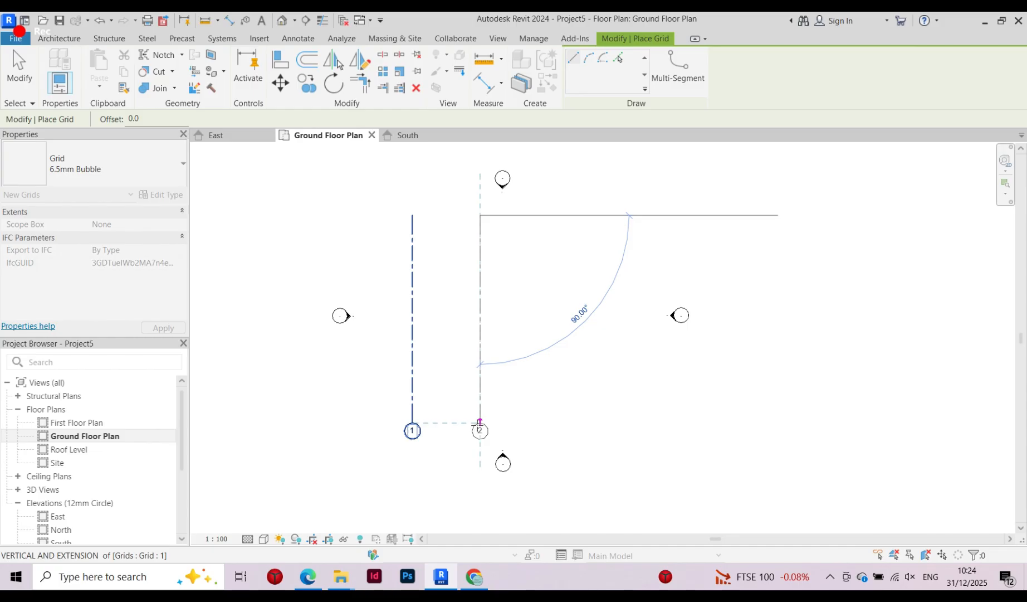
click(479, 423)
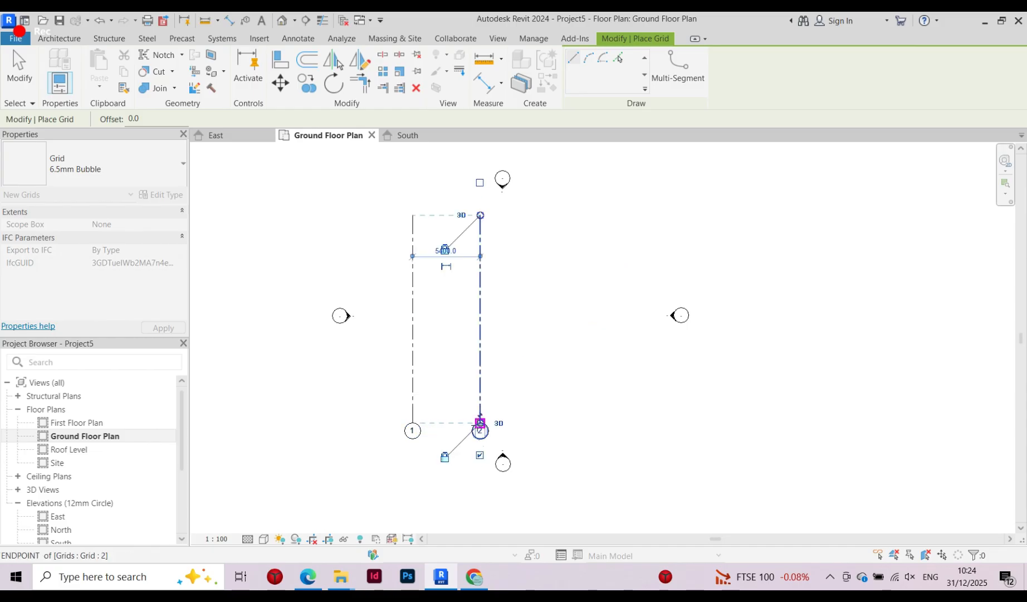
click(572, 215)
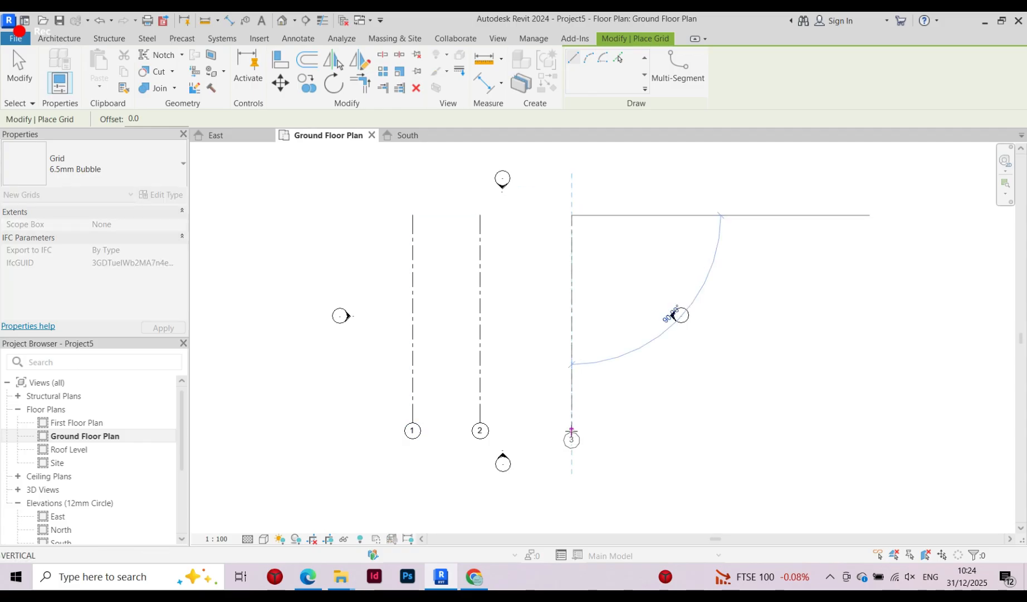
click(571, 423)
key(Escape)
key(Escape)
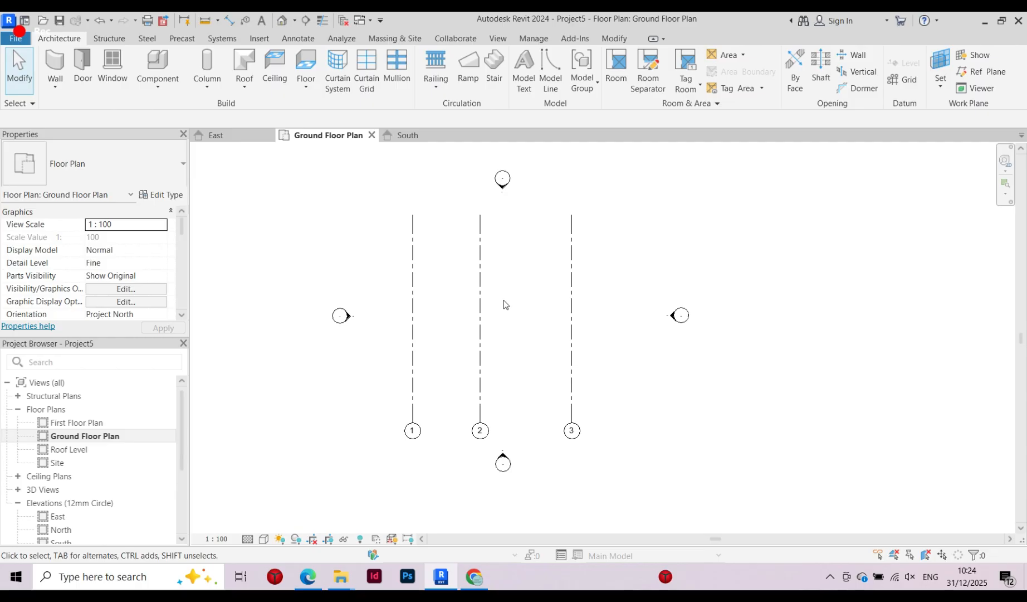
click(480, 301)
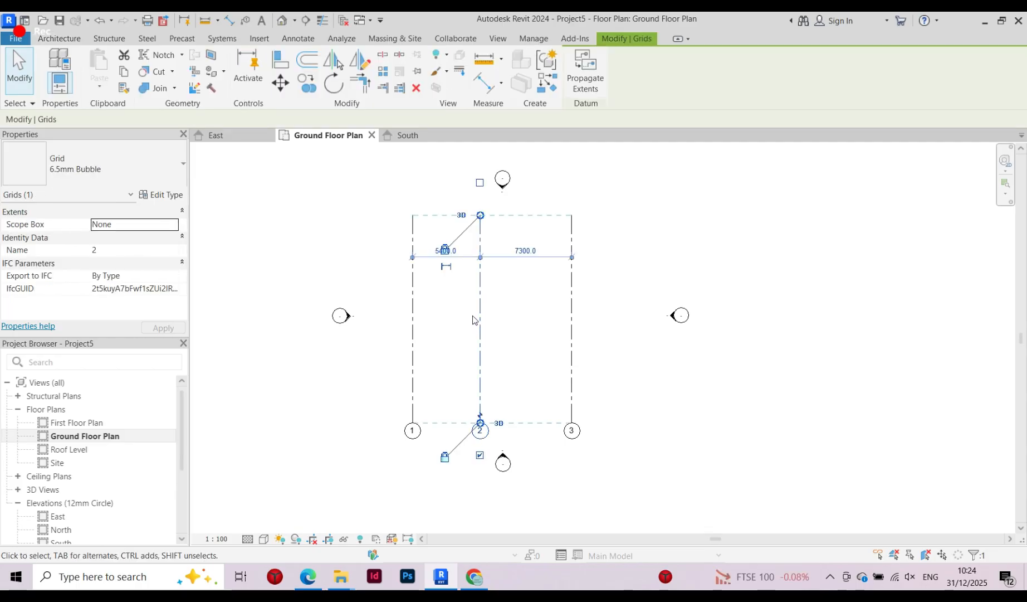
scroll(443, 228, up, 6)
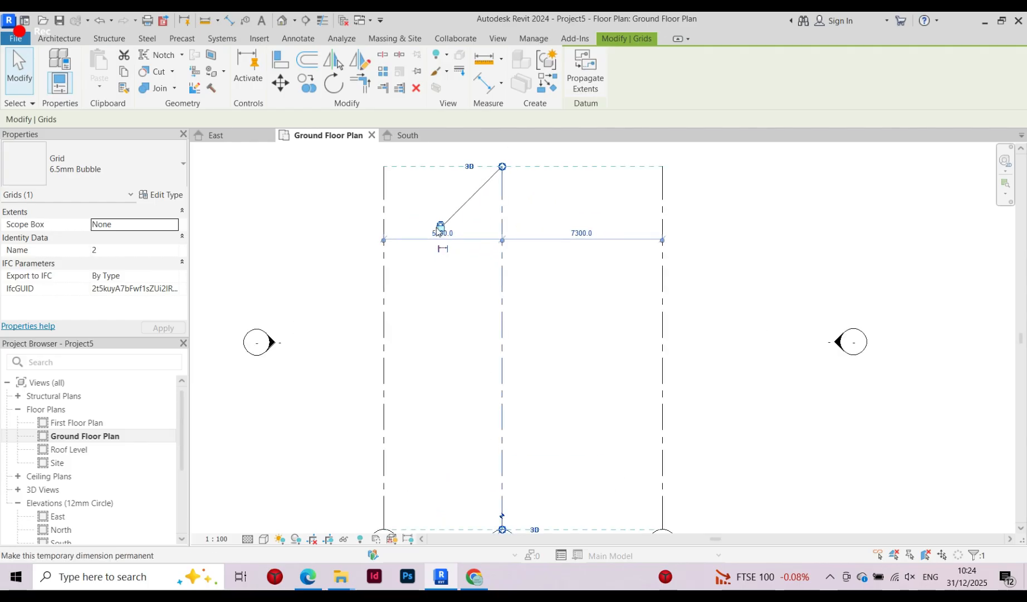
click(454, 269)
scroll(452, 278, down, 3)
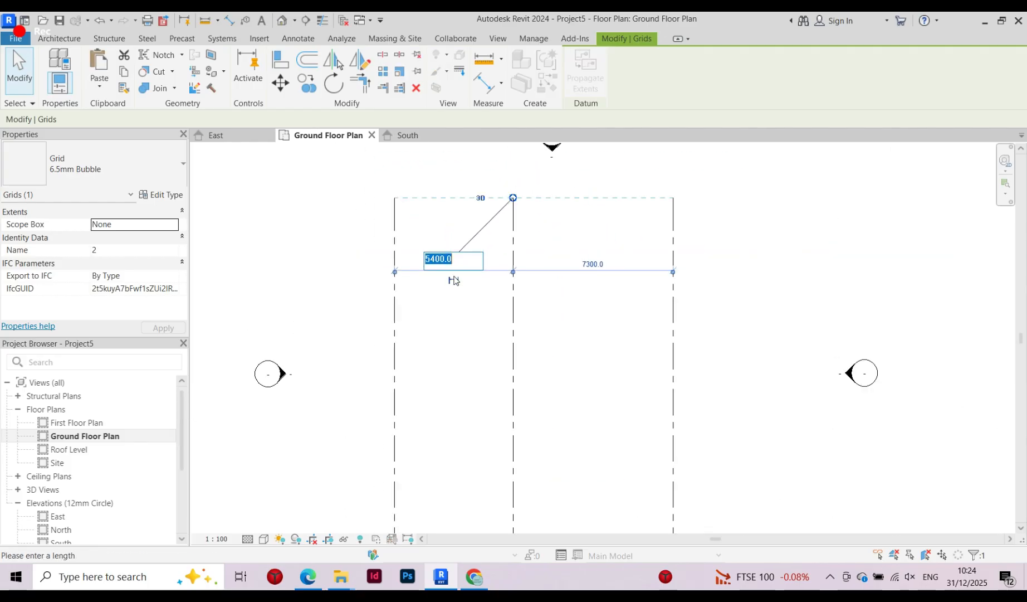
key(Escape)
key(Escape)
click(514, 256)
scroll(514, 254, down, 2)
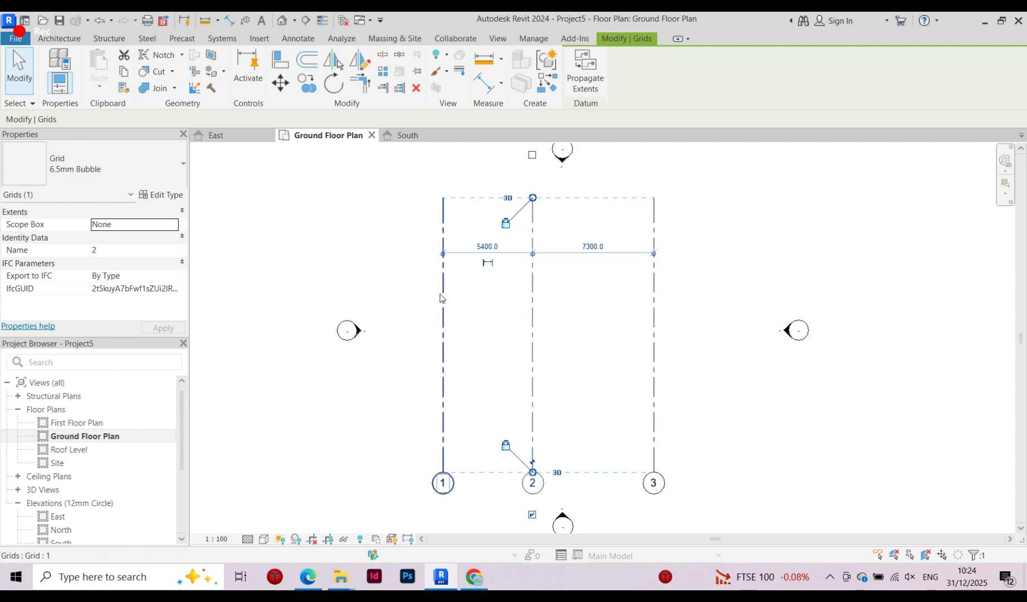
click(548, 273)
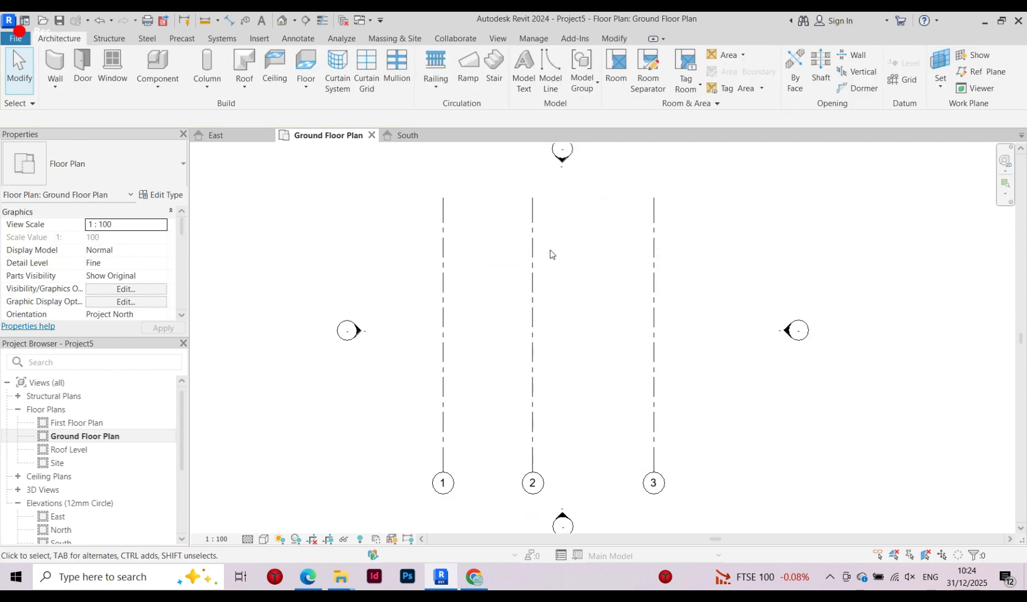
Set the distance between grid lines 1 and 2 to 6000 mm by moving grid line 2
click(534, 214)
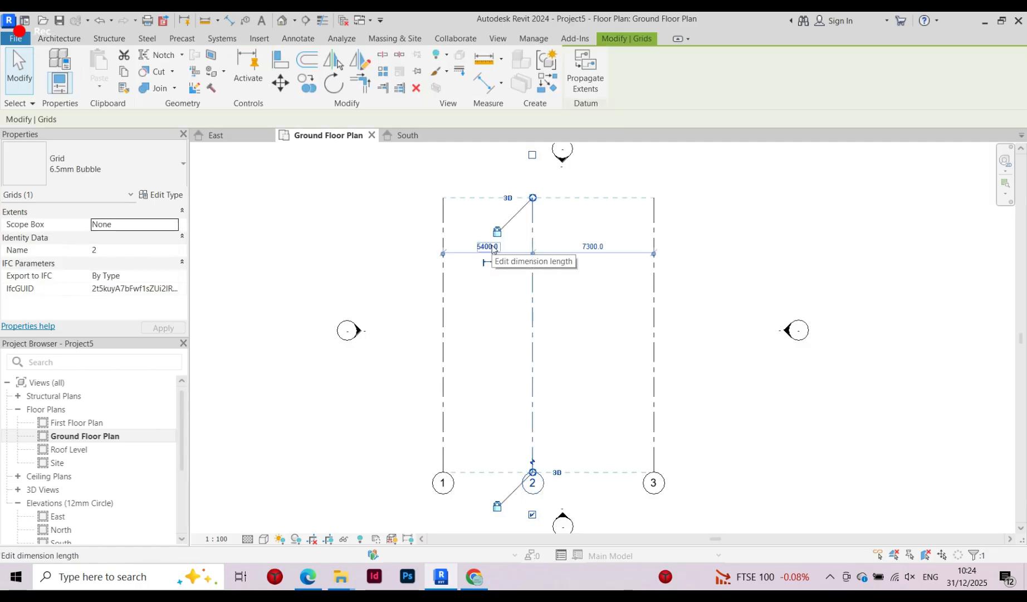
scroll(520, 261, up, 3)
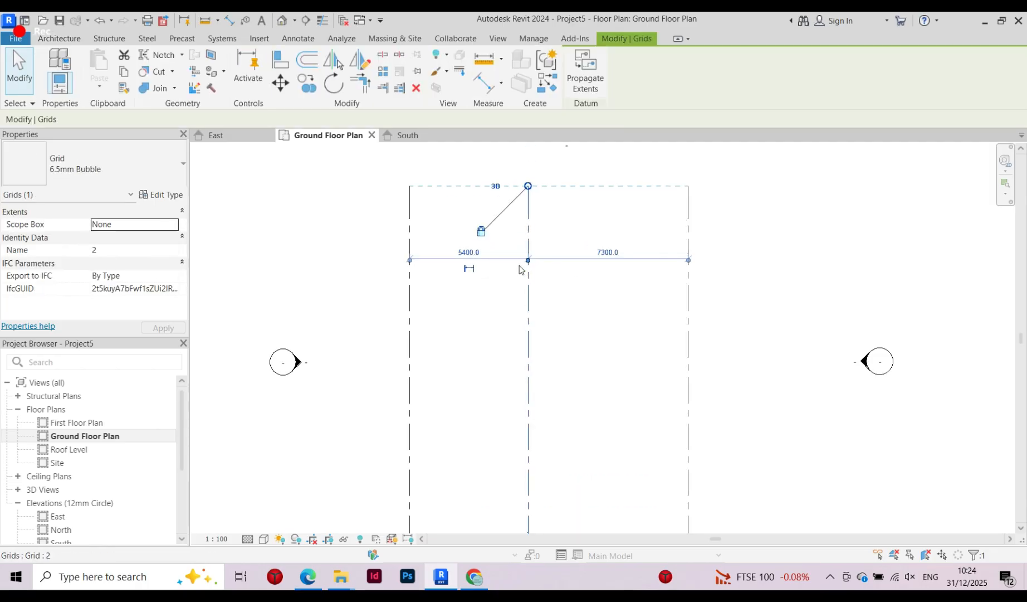
scroll(457, 253, up, 1)
scroll(493, 252, down, 3)
scroll(493, 251, up, 4)
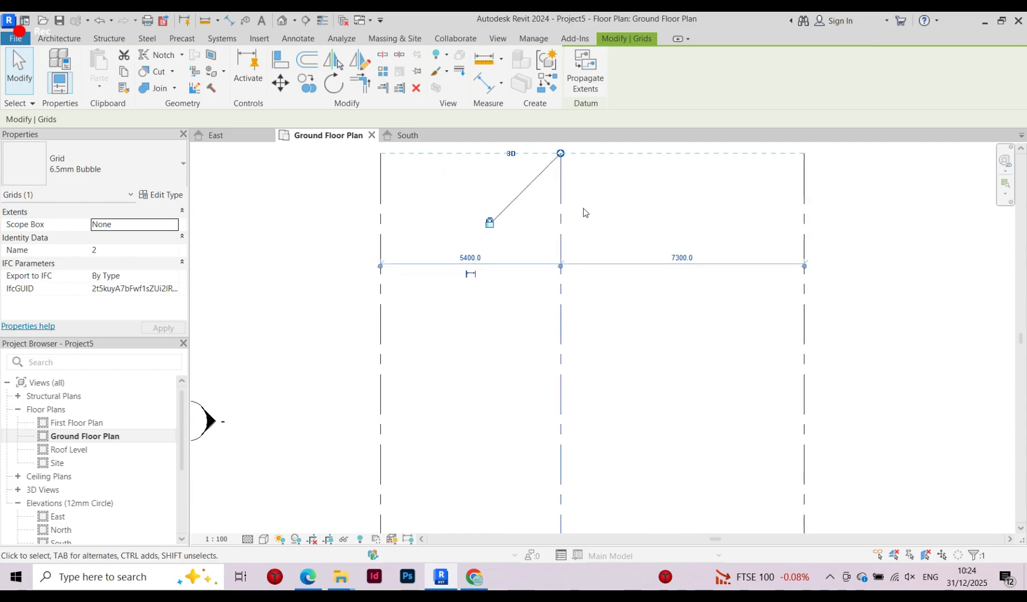
click(476, 258)
drag(474, 257, 449, 259)
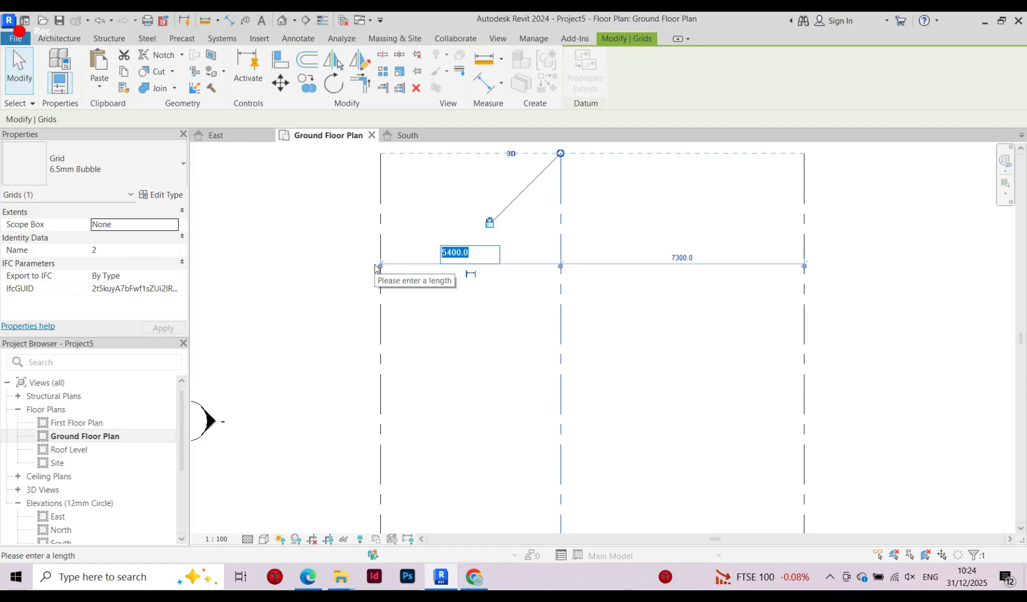
key(BackSpace)
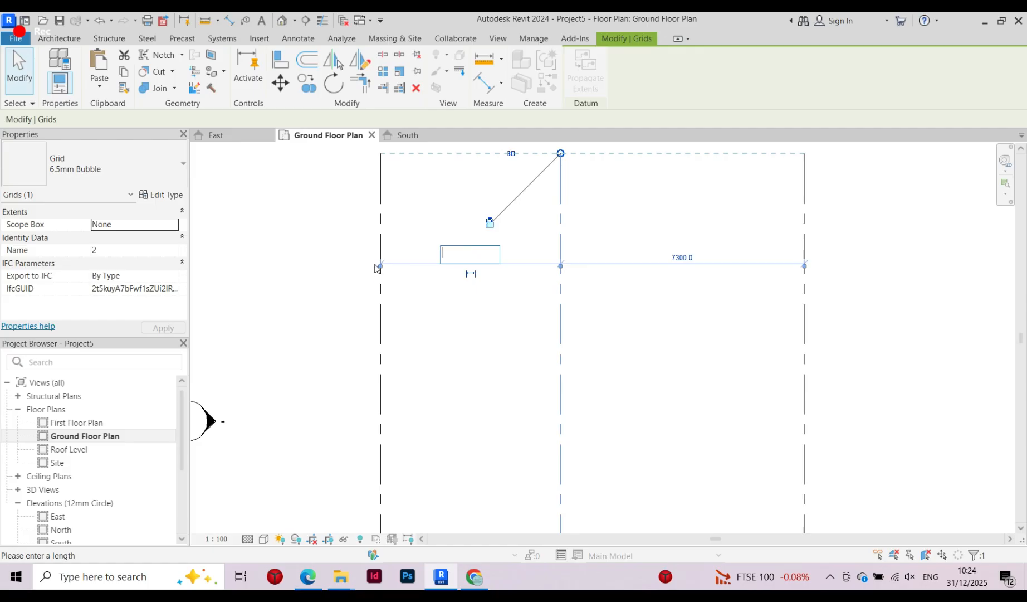
text(7000)
key(BackSpace)
key(BackSpace)
text(600)
key(Return)
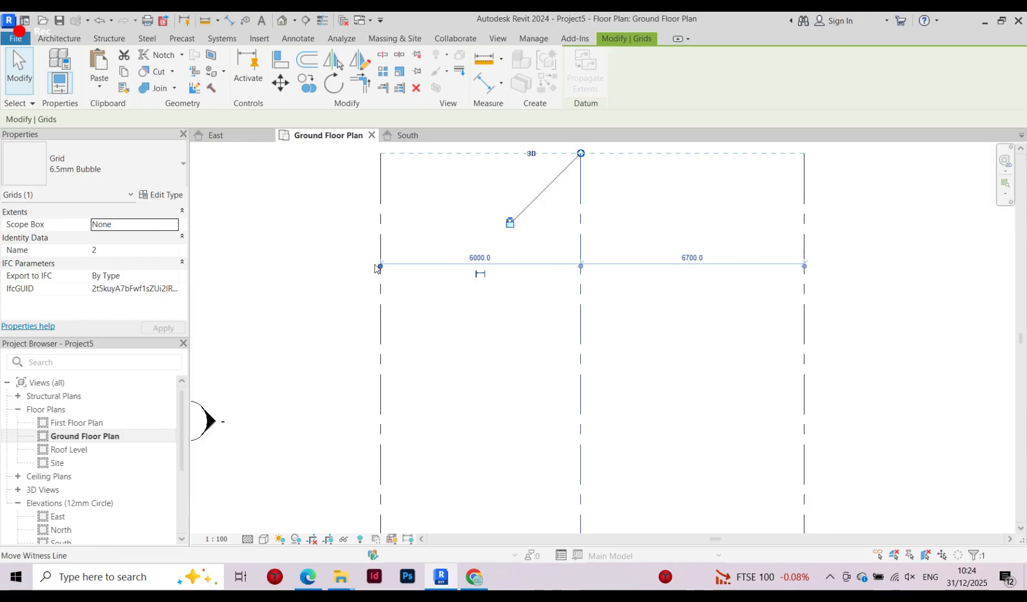
click(659, 346)
scroll(659, 346, down, 6)
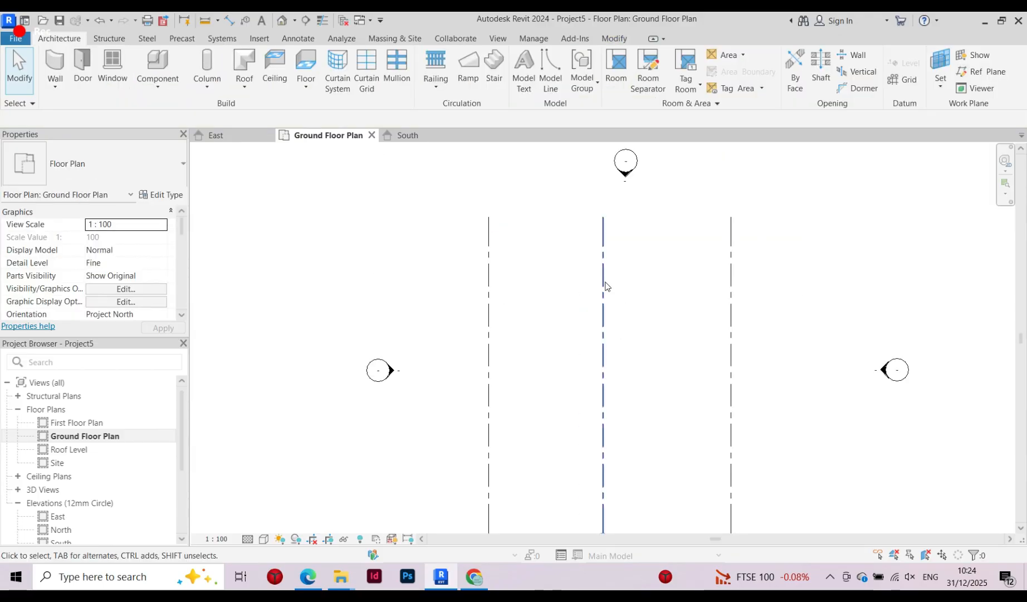
scroll(663, 405, up, 3)
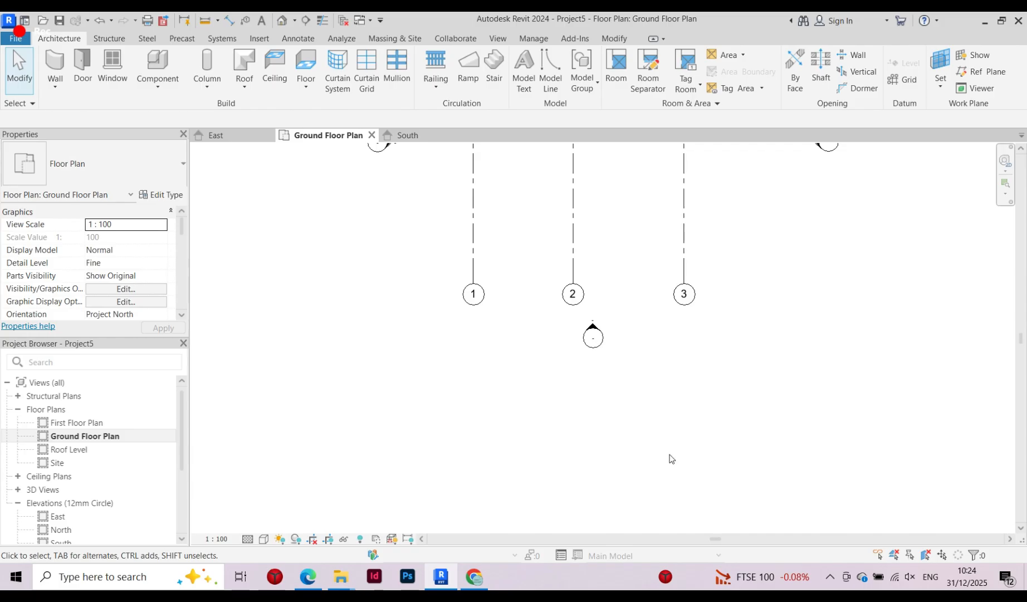
scroll(671, 459, down, 2)
scroll(621, 273, up, 3)
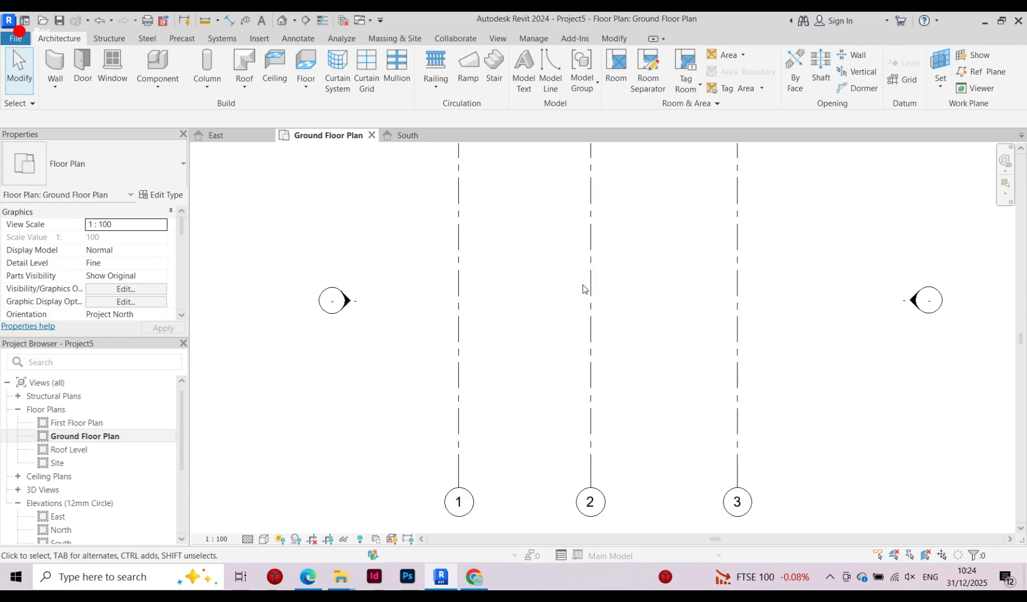
scroll(583, 267, down, 3)
click(585, 258)
click(565, 263)
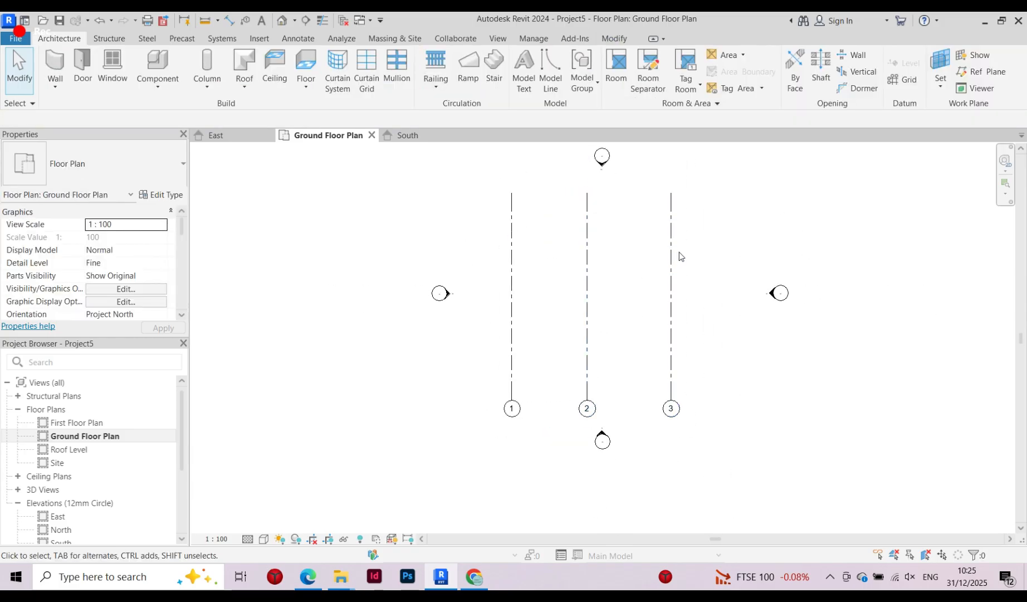
Move grid line 3 to set its distance from grid line 2 to 6000 mm
click(671, 255)
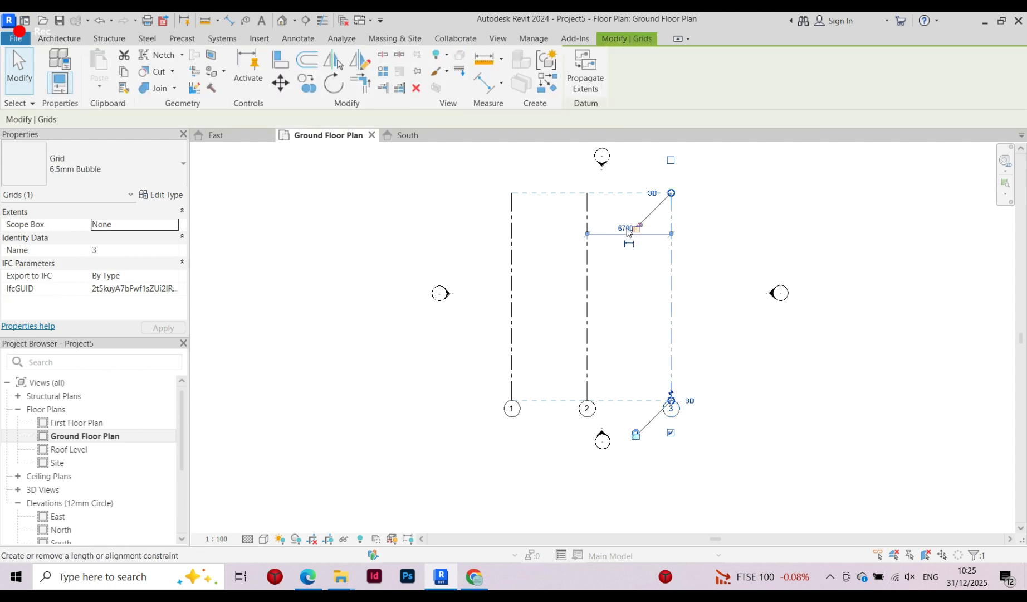
click(623, 229)
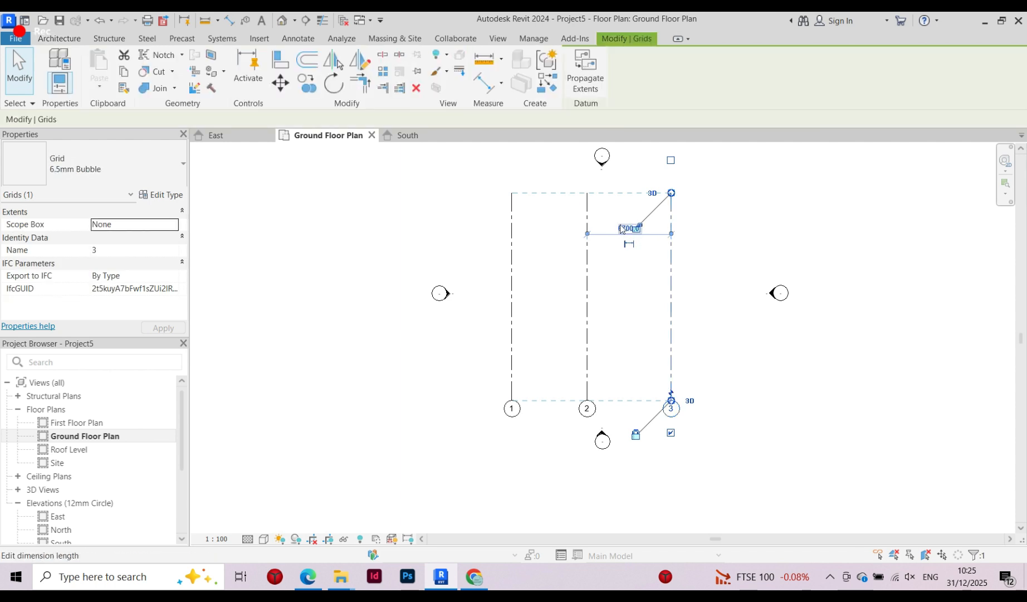
scroll(622, 229, up, 2)
click(639, 240)
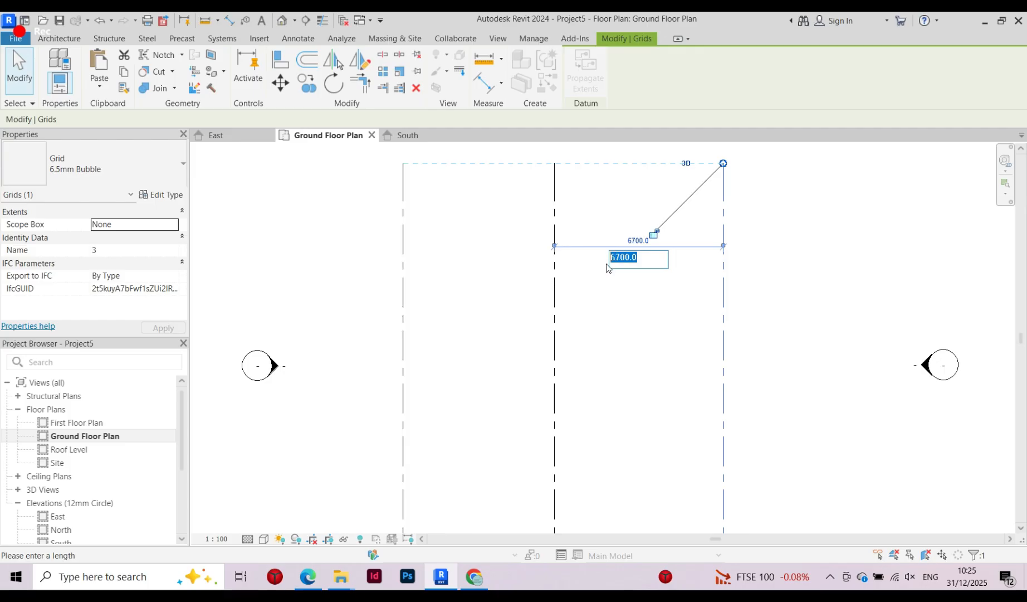
text(60)
key(Return)
click(752, 408)
scroll(615, 305, down, 2)
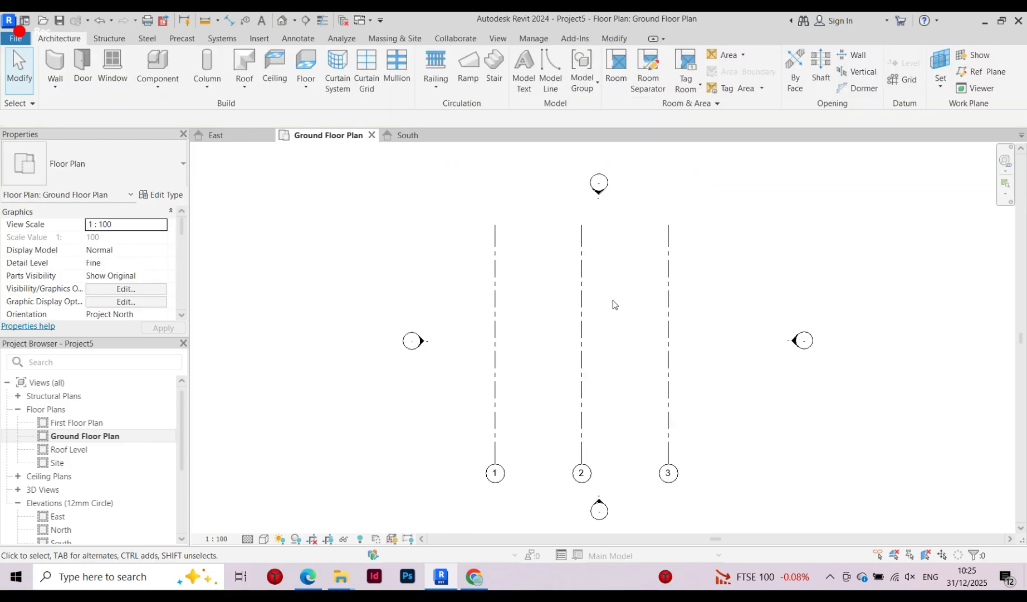
Draw two horizontal grid lines about 3500 mm apart across the lower part of grid lines 1 to 3, with aligned ends
scroll(568, 299, down, 2)
scroll(548, 381, up, 2)
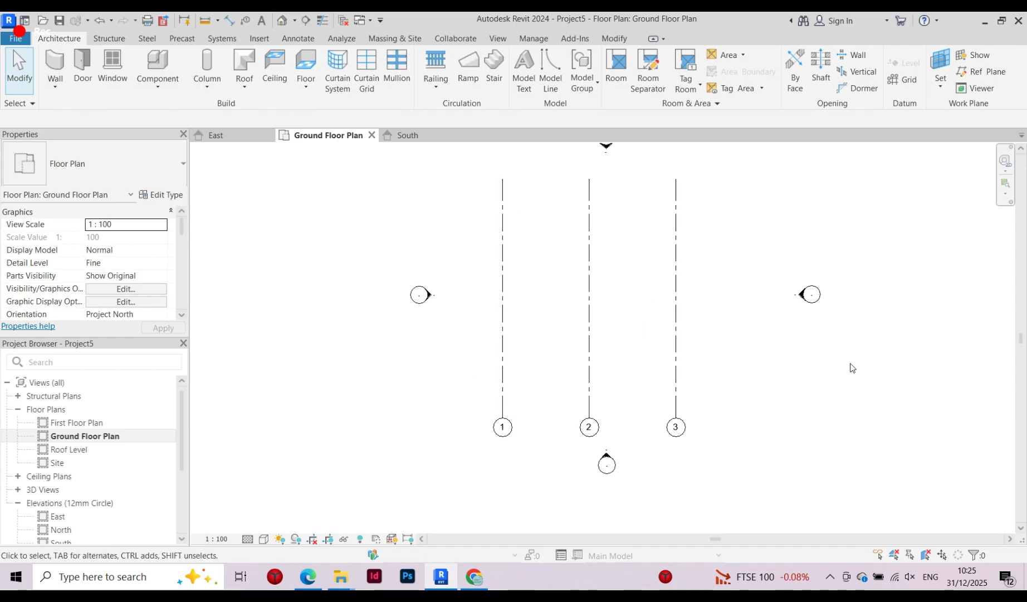
click(908, 81)
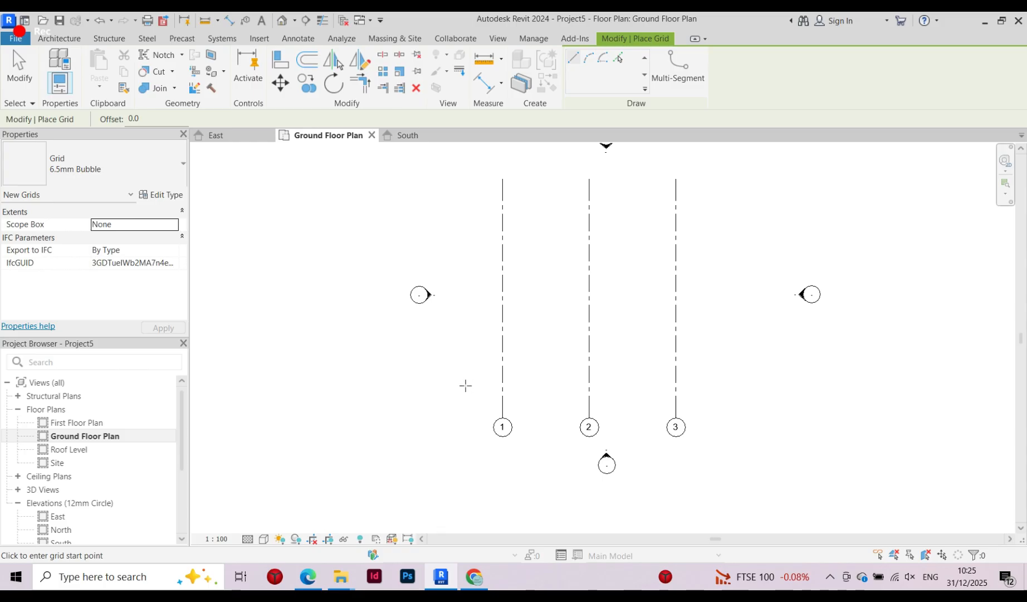
click(470, 394)
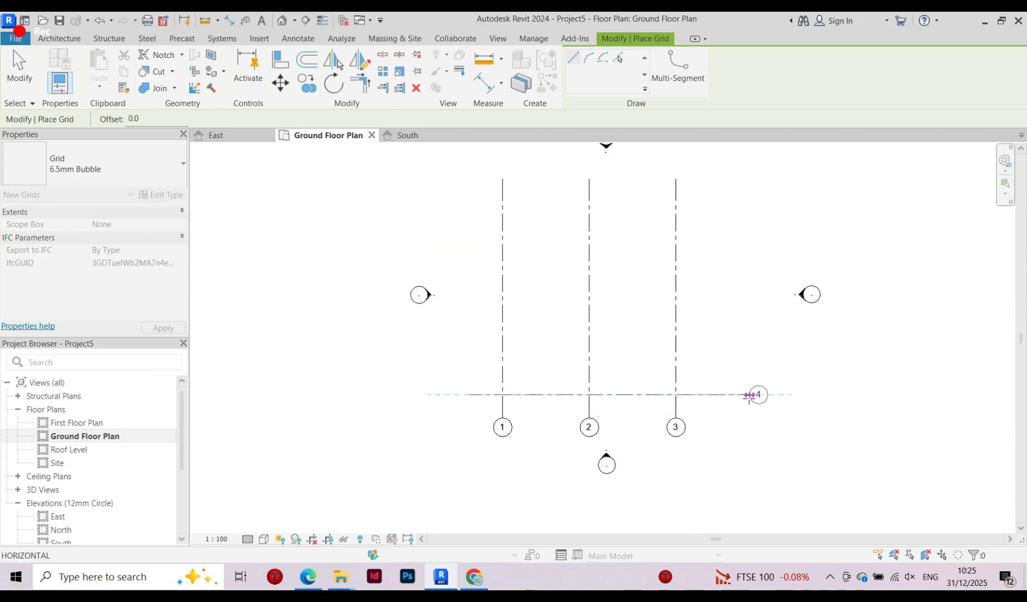
click(749, 395)
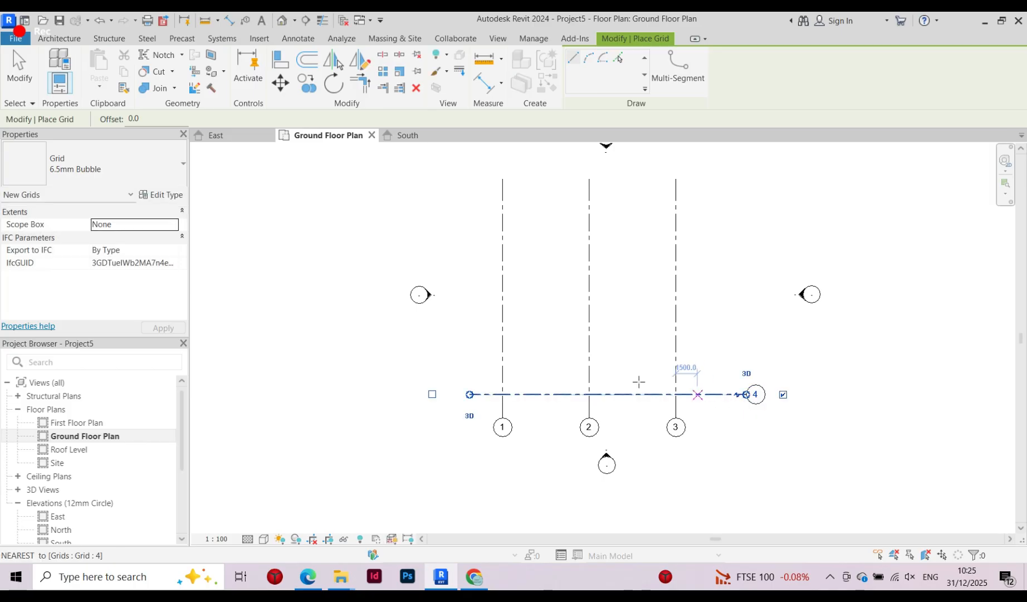
click(476, 344)
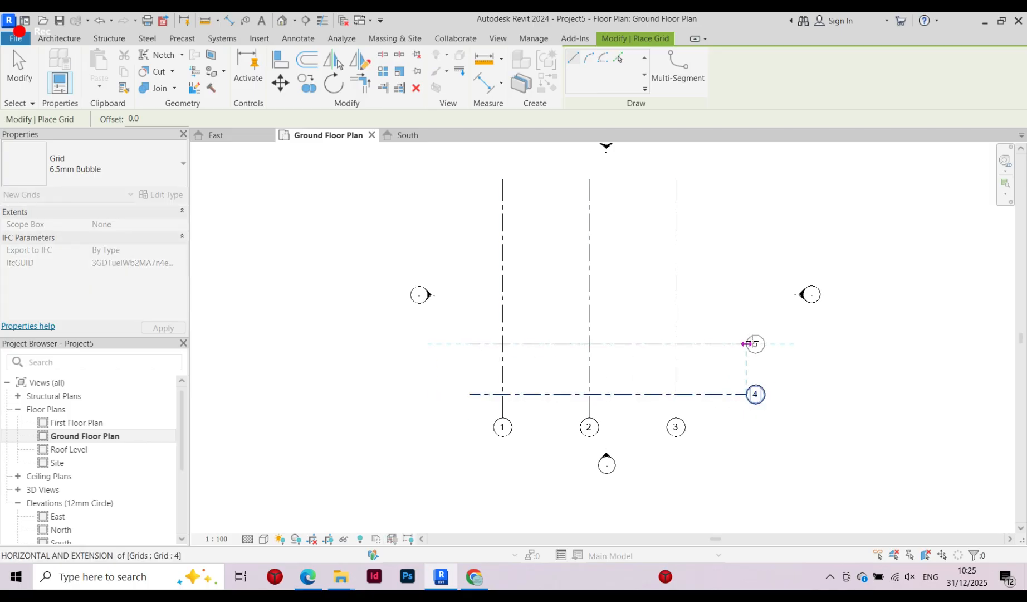
click(747, 344)
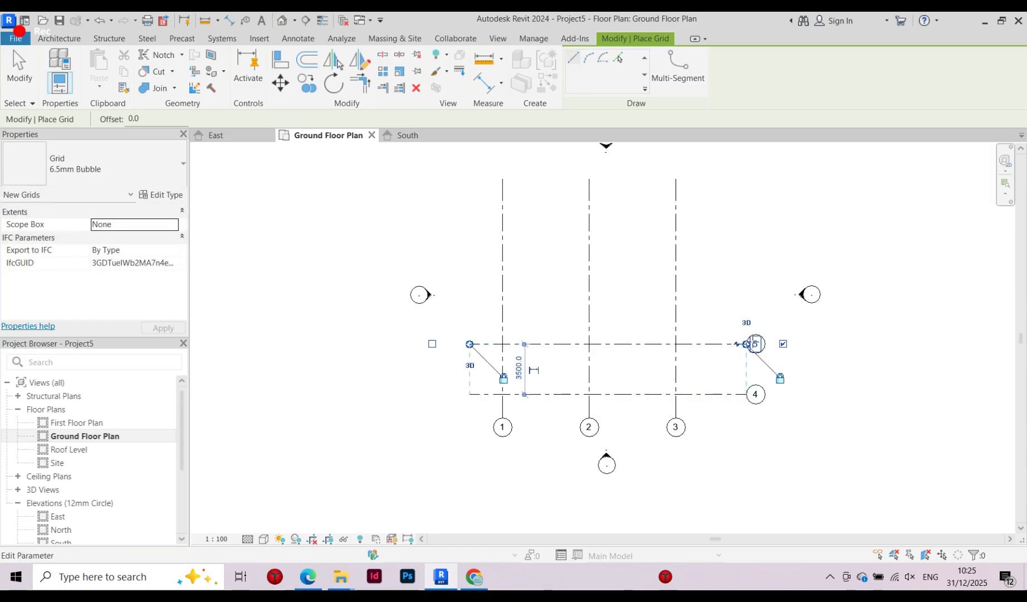
Draw two more horizontal grid lines above grid line 5, spaced about 6600 mm and 4400 mm apart, across all vertical grids
click(471, 249)
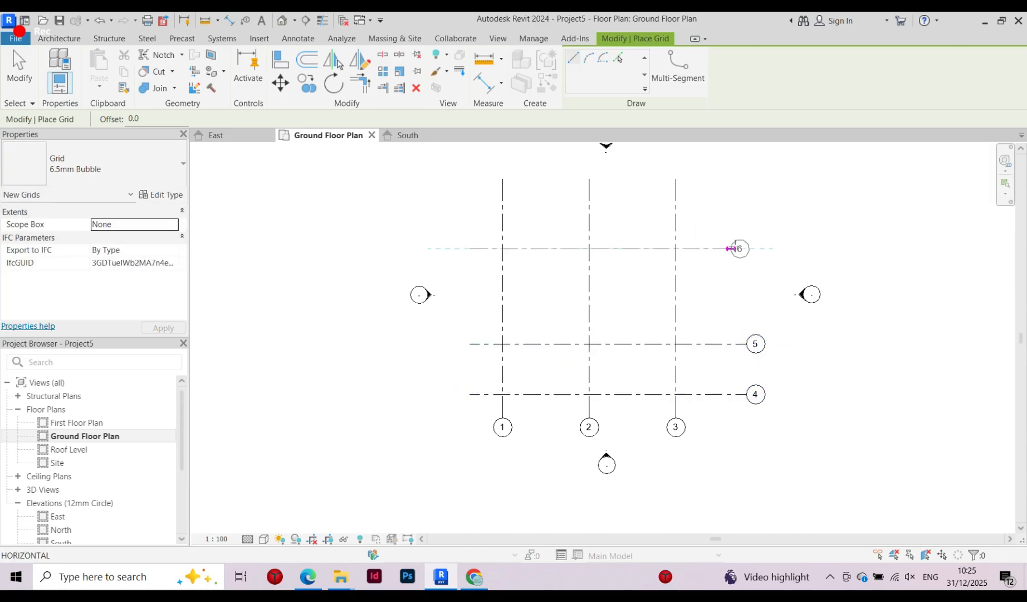
click(747, 249)
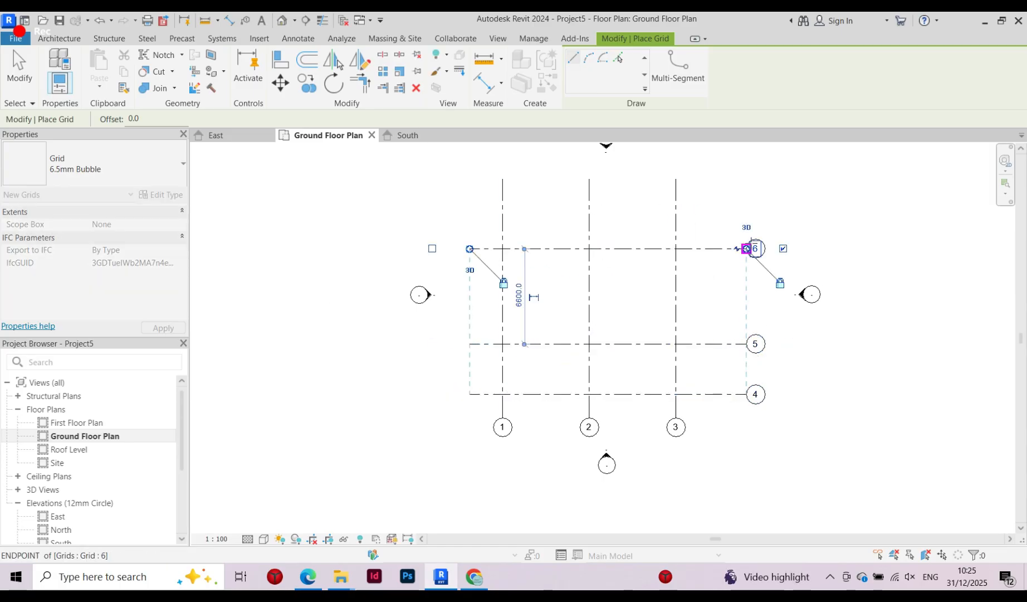
scroll(445, 245, down, 1)
scroll(474, 200, up, 2)
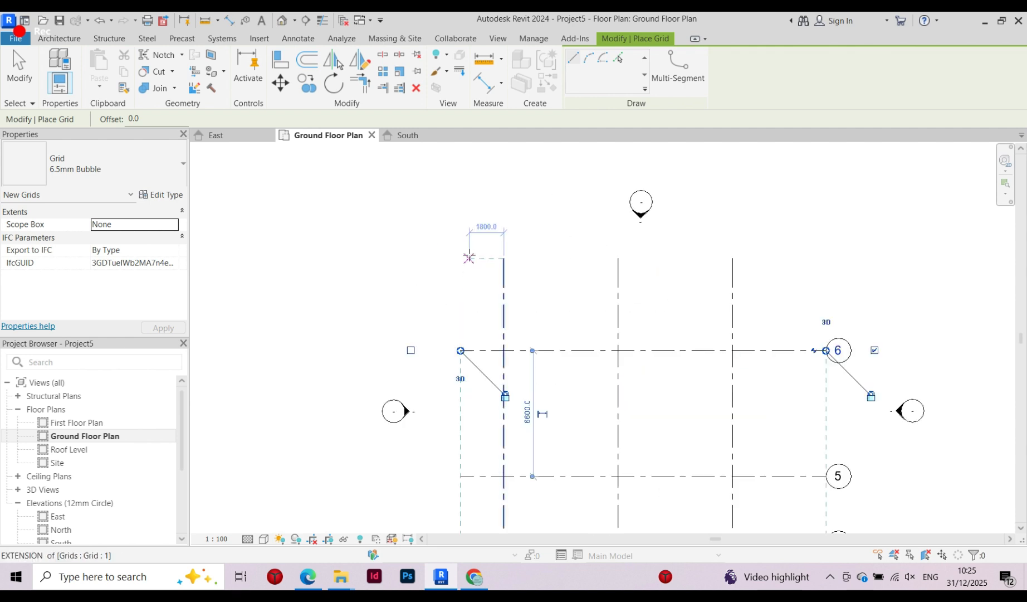
click(469, 266)
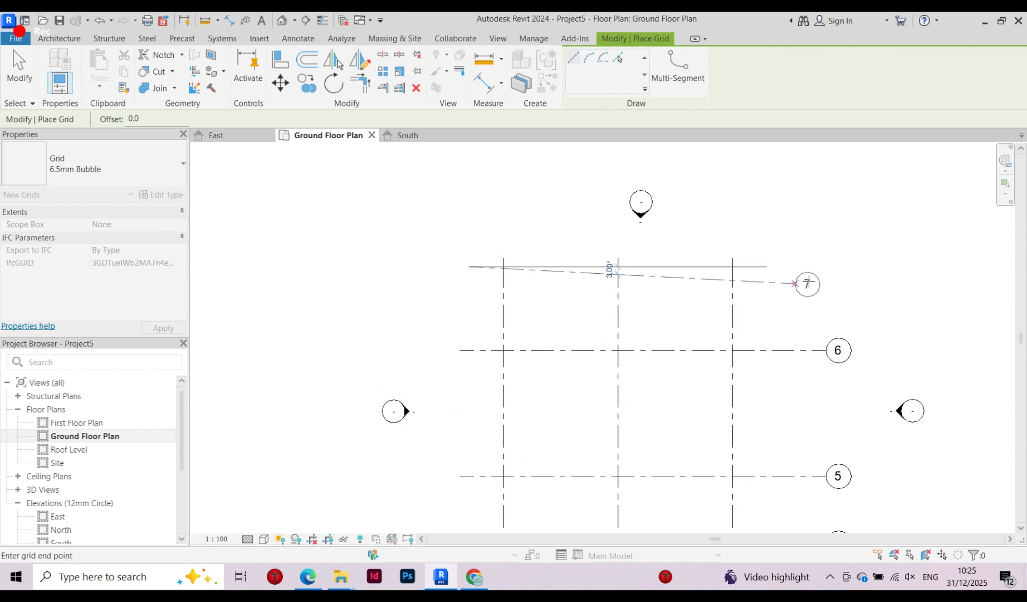
click(826, 266)
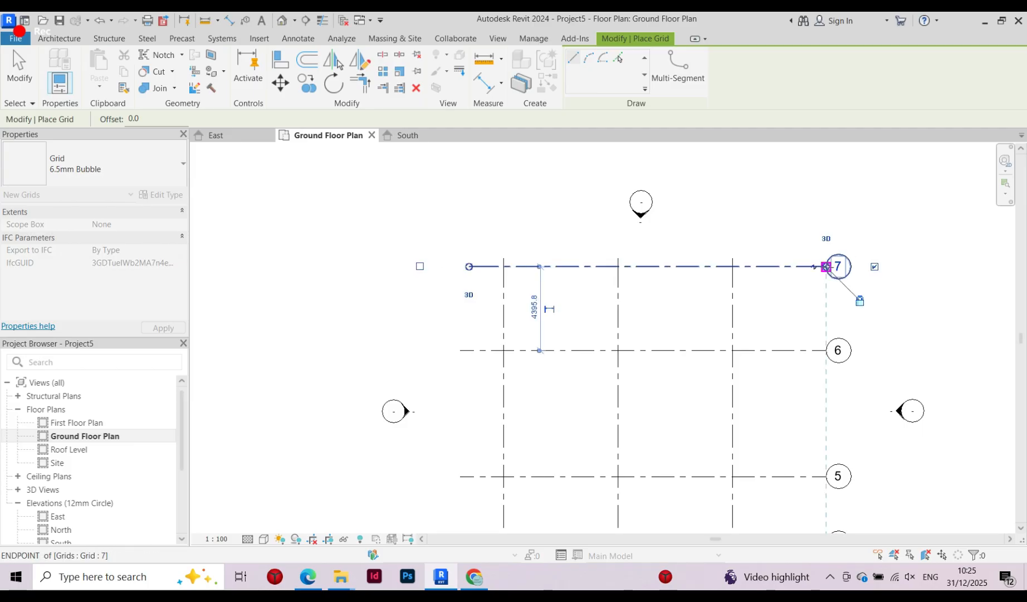
scroll(536, 267, down, 3)
key(Escape)
key(Escape)
Move grid line 5 to set its distance from grid line 4 to 3000 mm
scroll(579, 415, up, 4)
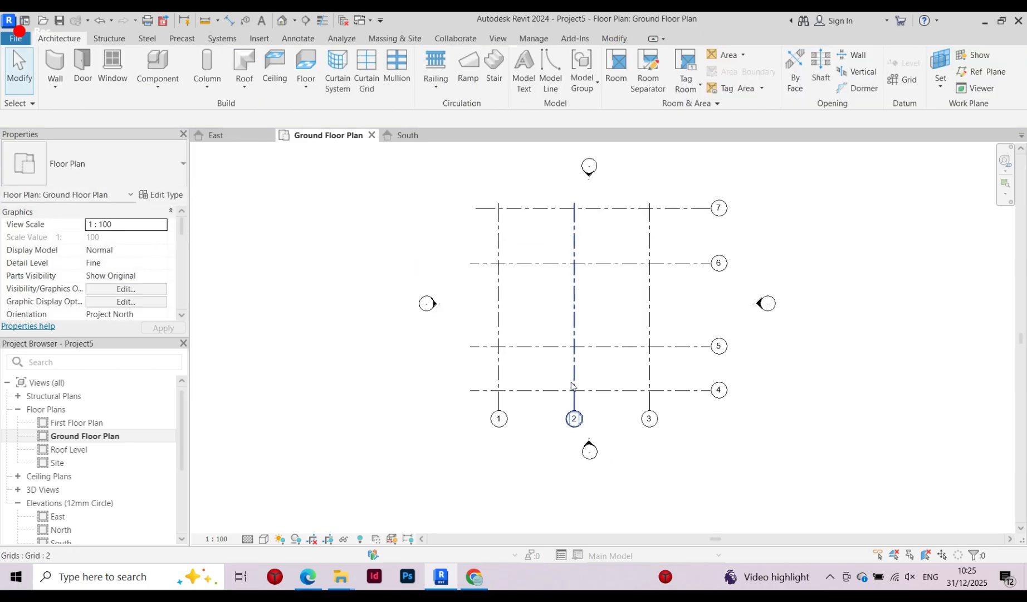
click(532, 343)
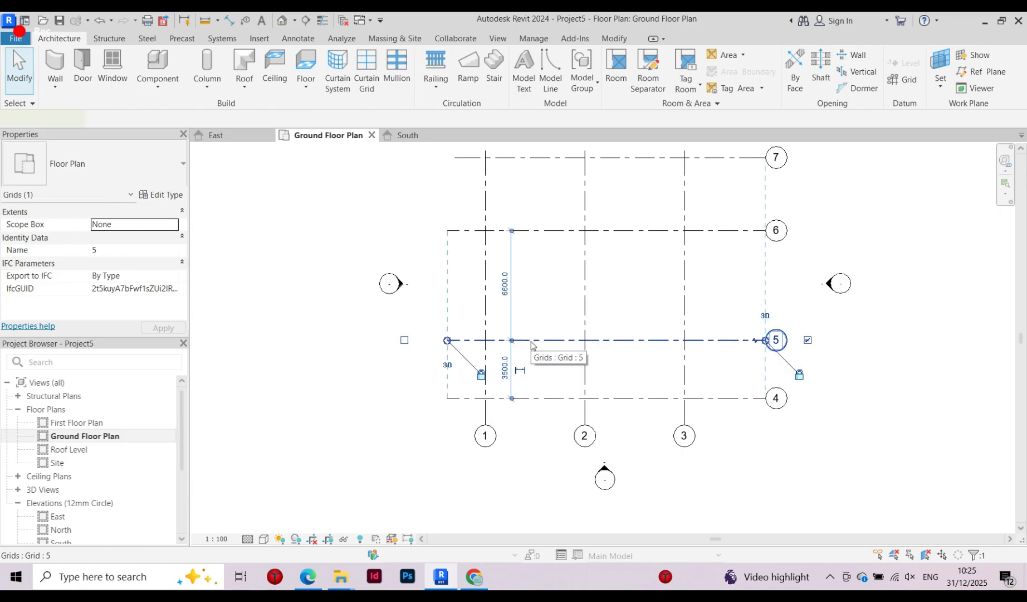
scroll(504, 374, up, 2)
scroll(505, 375, up, 1)
click(508, 367)
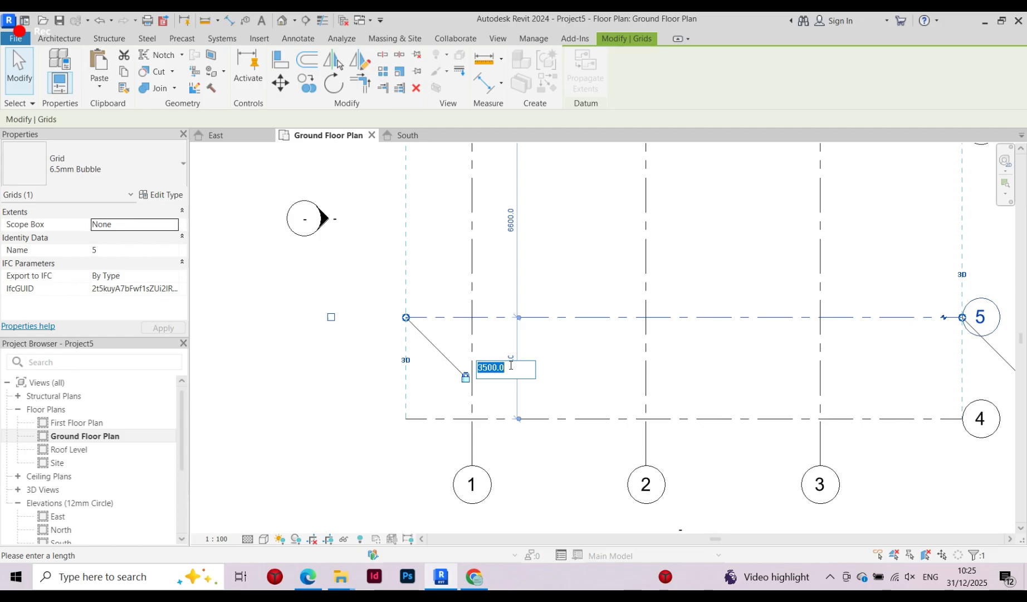
text(3)
key(Return)
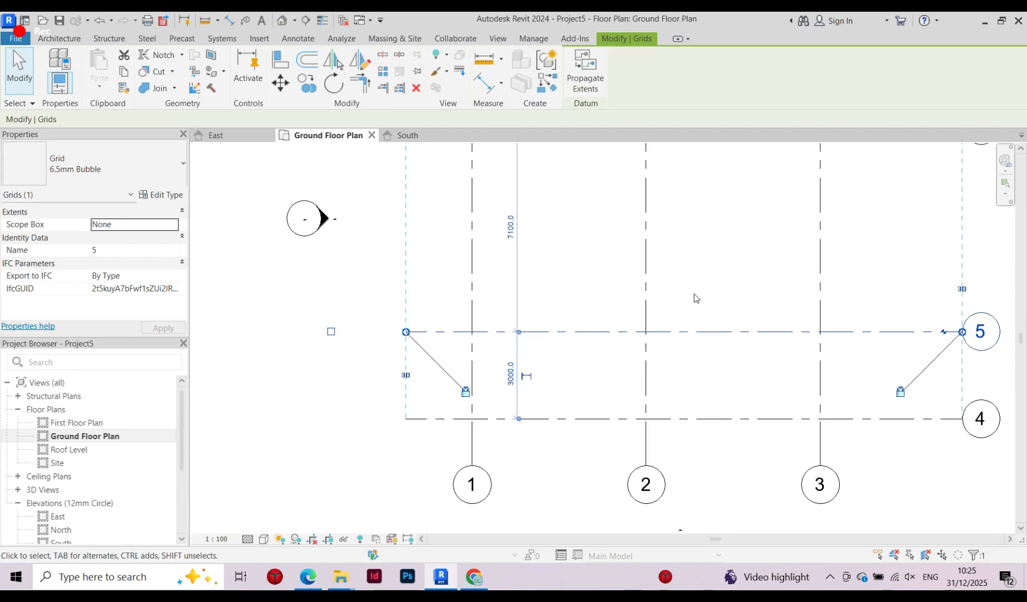
click(695, 293)
Move grid line 6 to set its distance from grid line 5 to 3000 mm
scroll(509, 427, down, 3)
scroll(593, 319, up, 1)
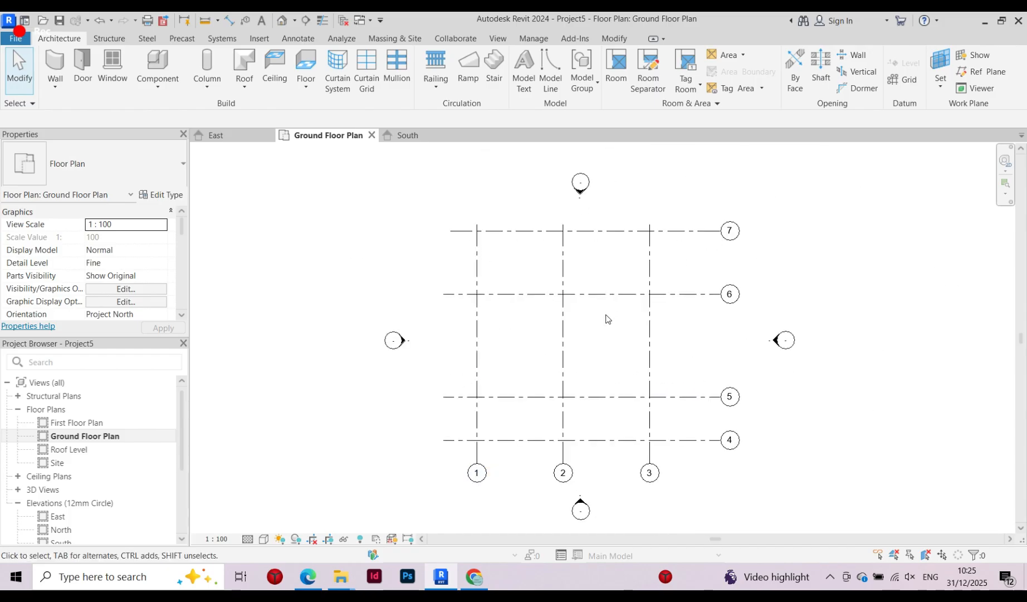
scroll(608, 319, up, 1)
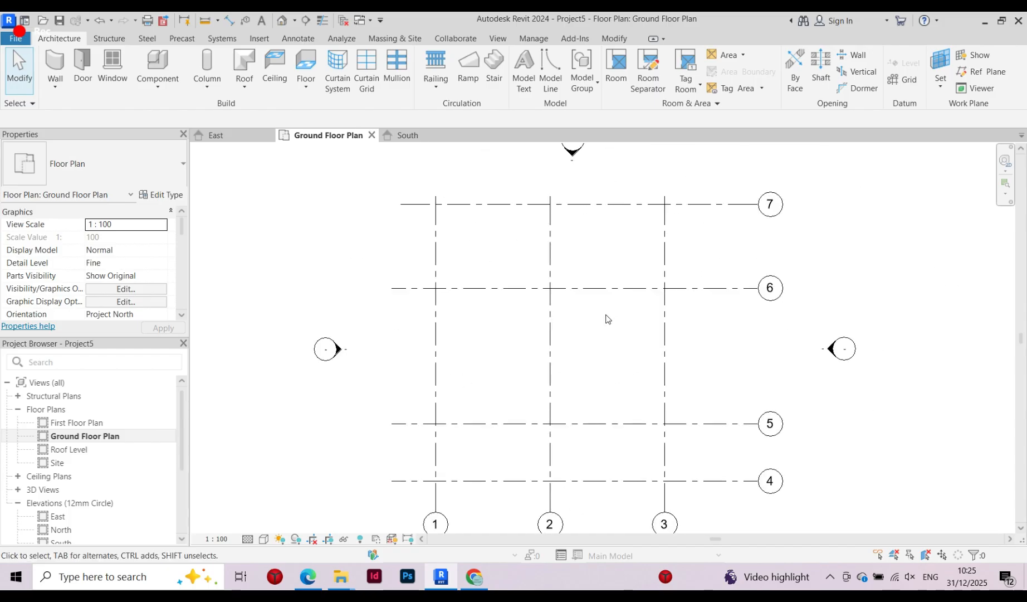
click(626, 289)
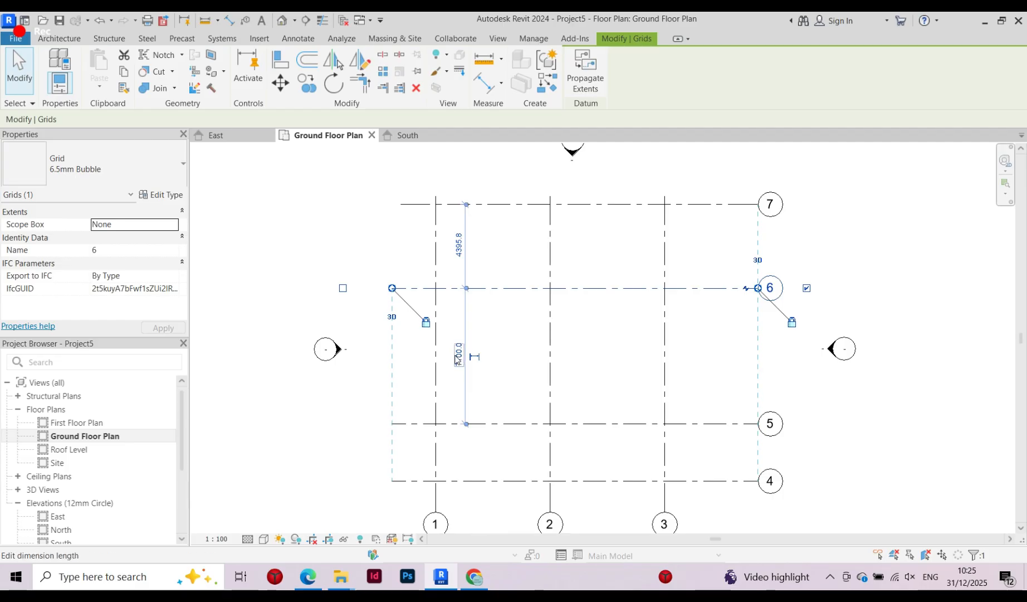
click(458, 356)
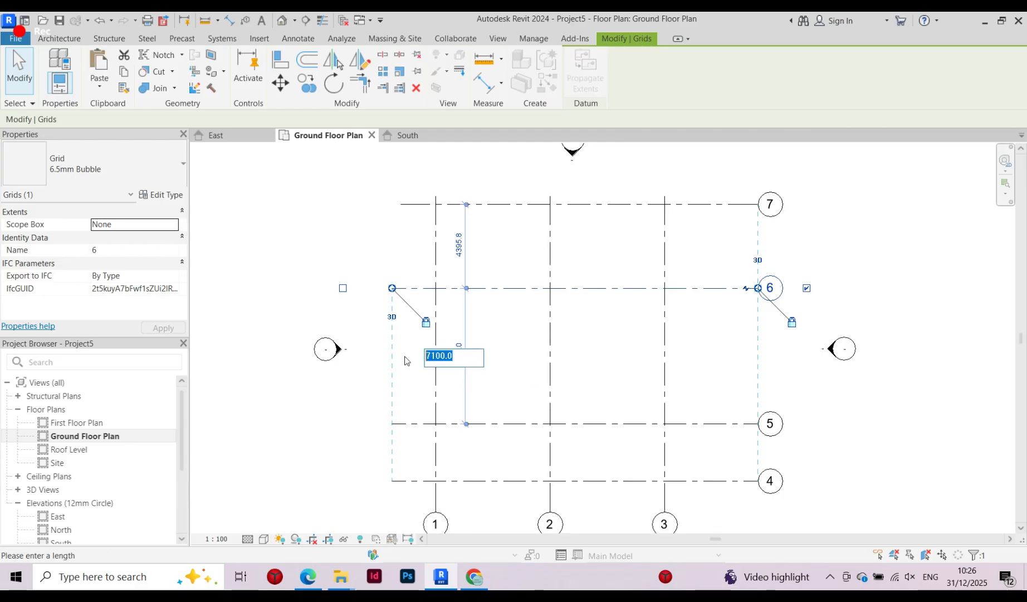
text(300)
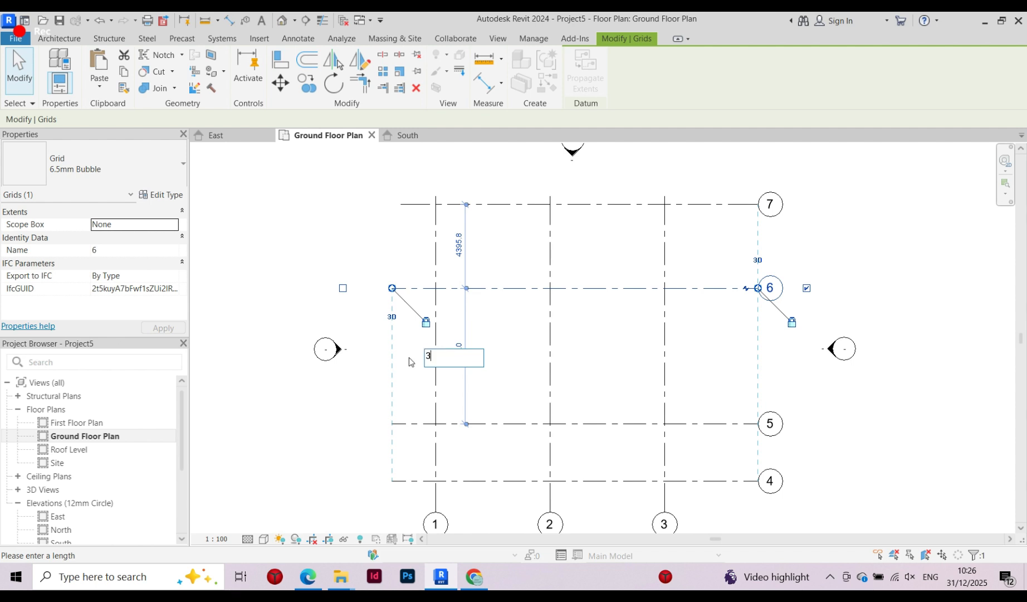
key(Return)
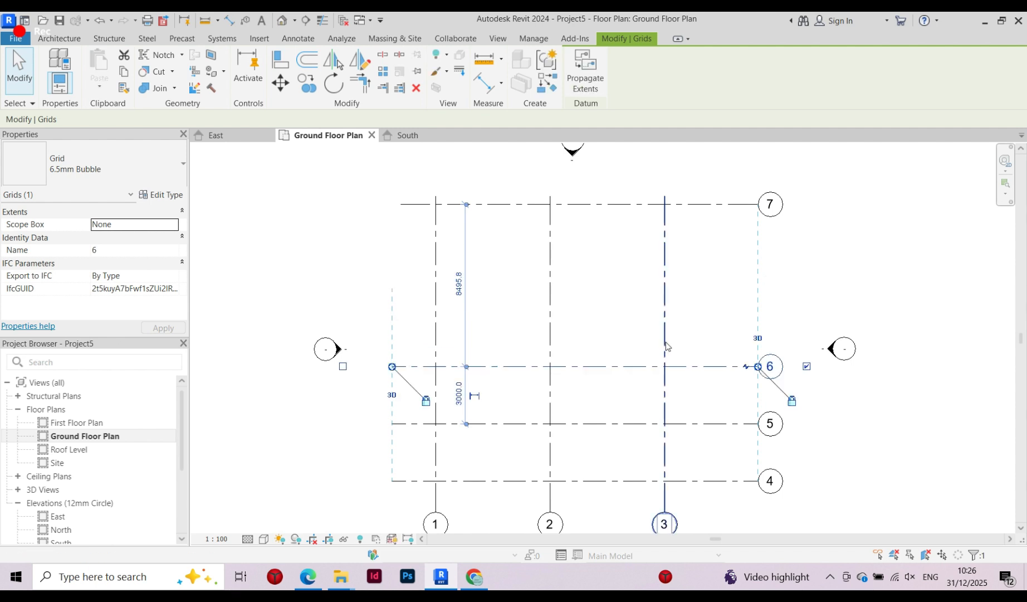
click(581, 318)
Move grid line 7 to set its distance from grid line 6 to 6000 mm
scroll(574, 309, down, 1)
scroll(470, 202, up, 1)
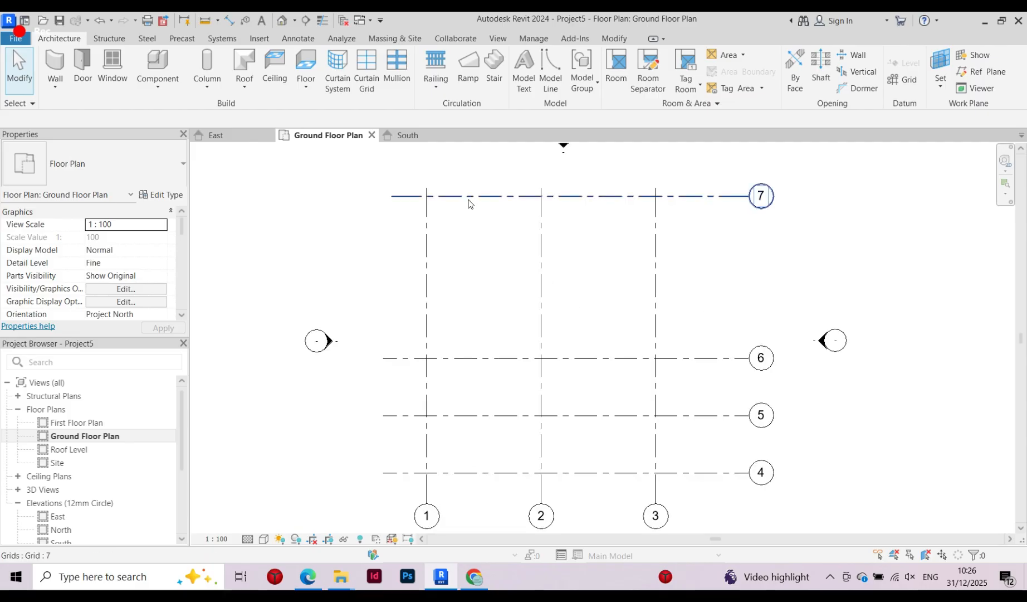
click(601, 197)
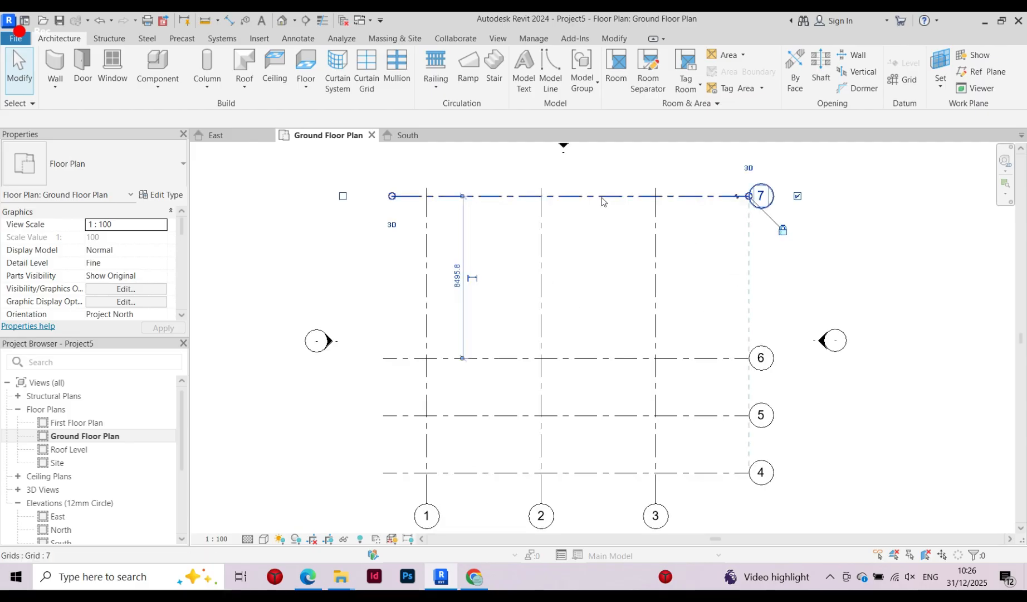
click(458, 277)
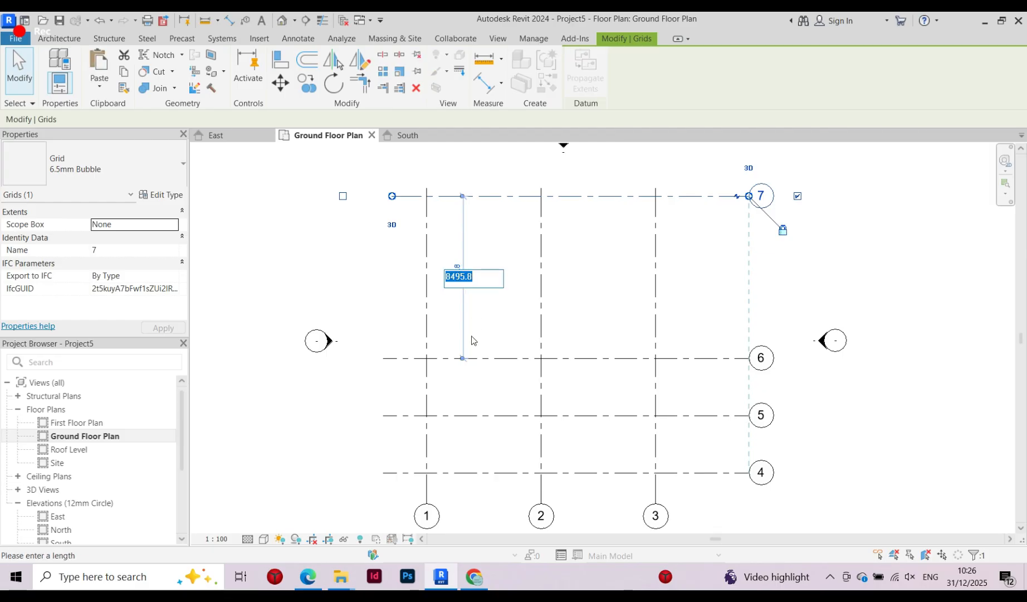
click(480, 277)
text(6)
text(00)
key(Return)
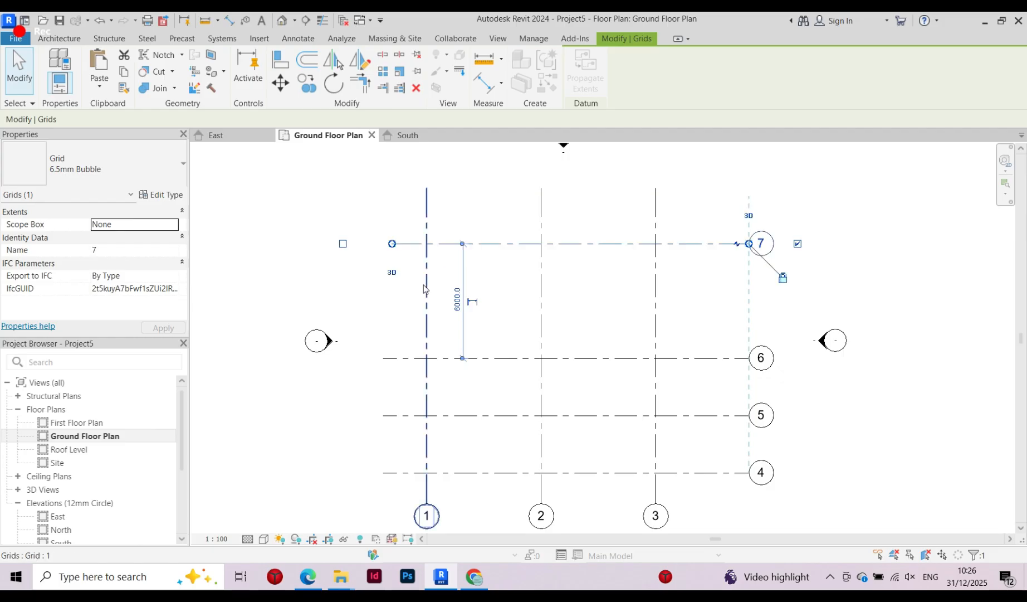
Set the distance between grid lines 6 and 7 to 4000 mm by moving grid line 7
click(457, 300)
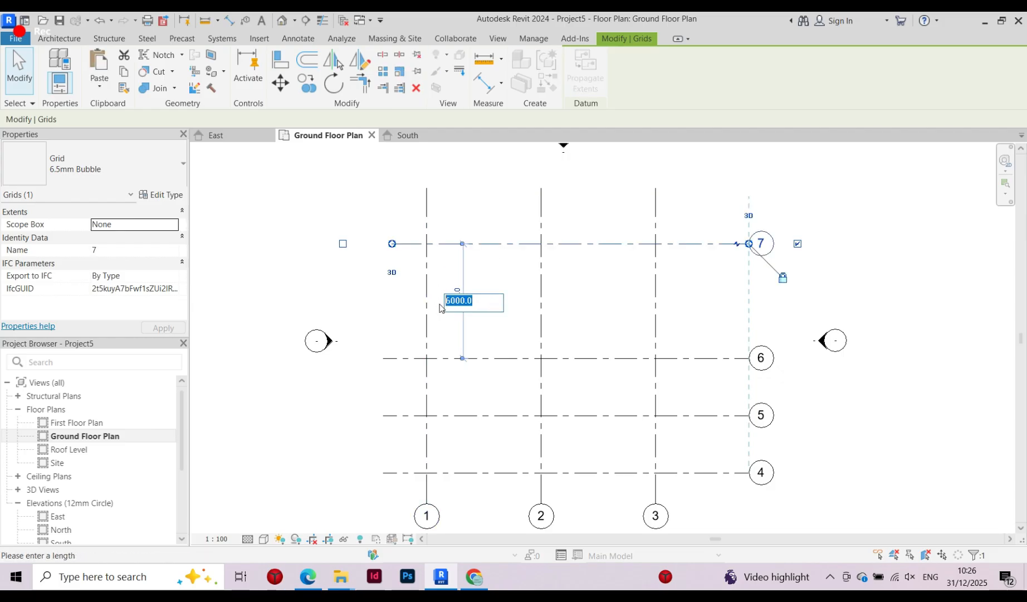
text(4000)
key(Return)
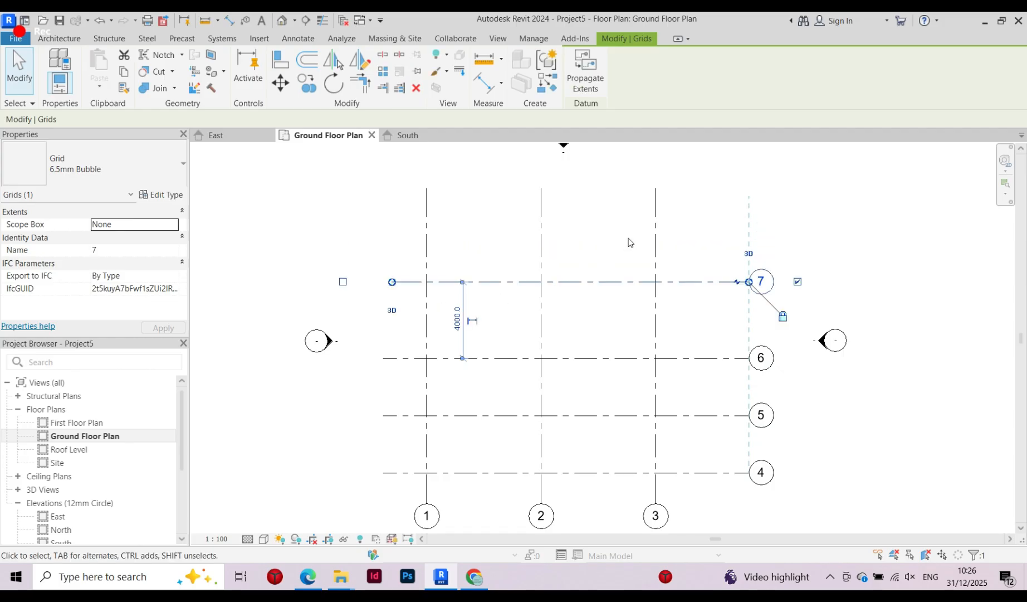
click(607, 238)
Move grid line 5 closer to grid line 4, with a distance of 2000 mm between them
scroll(475, 211, down, 1)
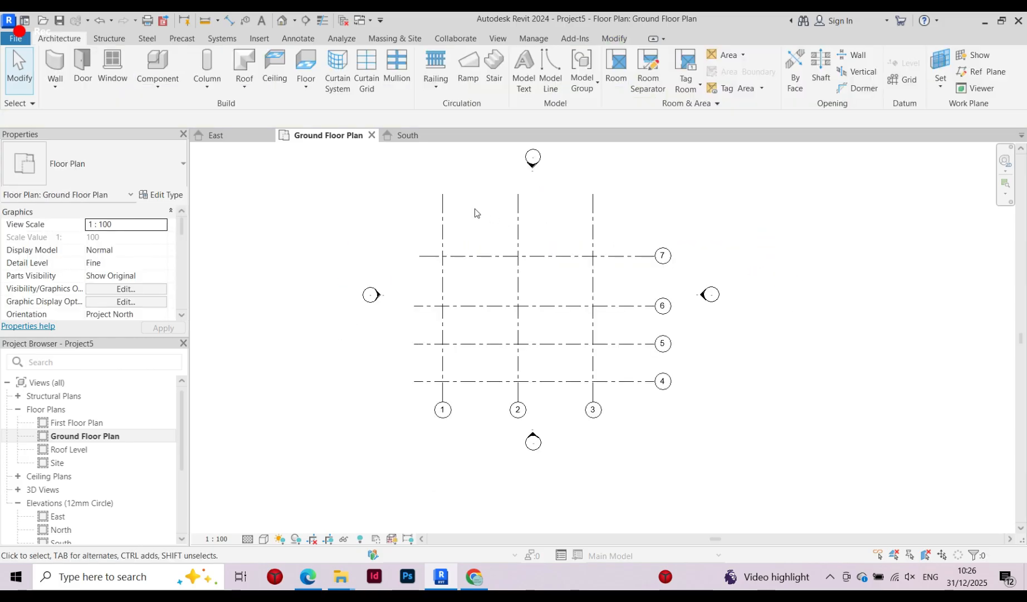
scroll(503, 346, up, 2)
click(471, 363)
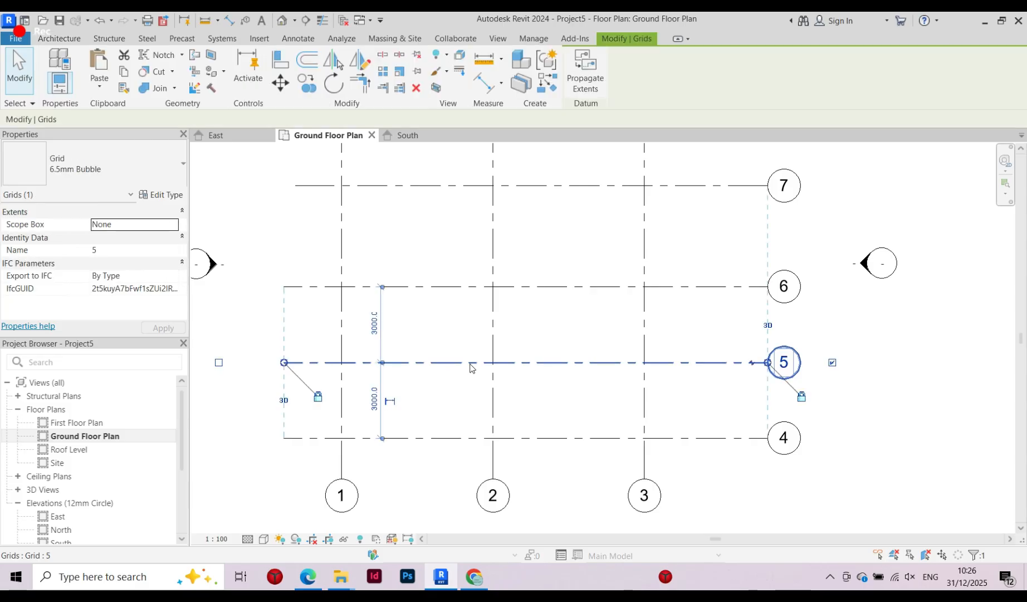
click(374, 398)
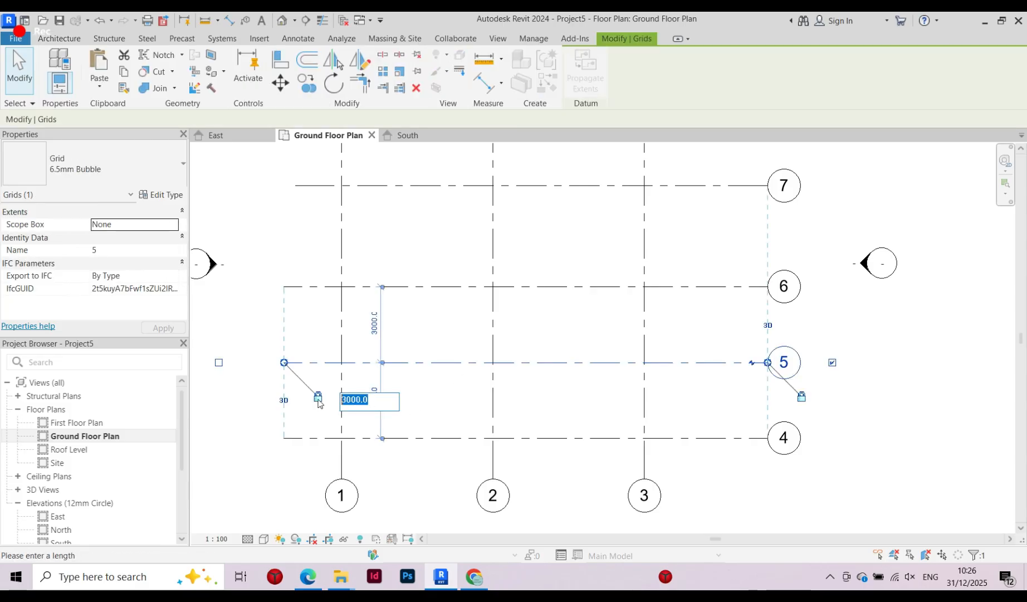
text(2000)
key(Return)
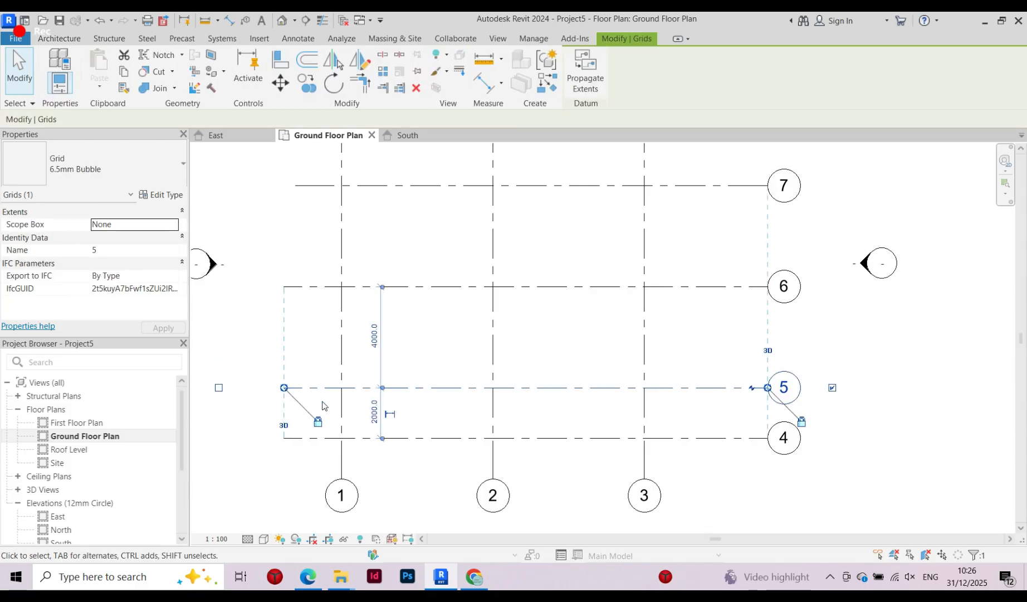
click(474, 374)
Set the distance between grid lines 5 and 6 to 3000 mm by moving grid line 6
scroll(418, 332, down, 3)
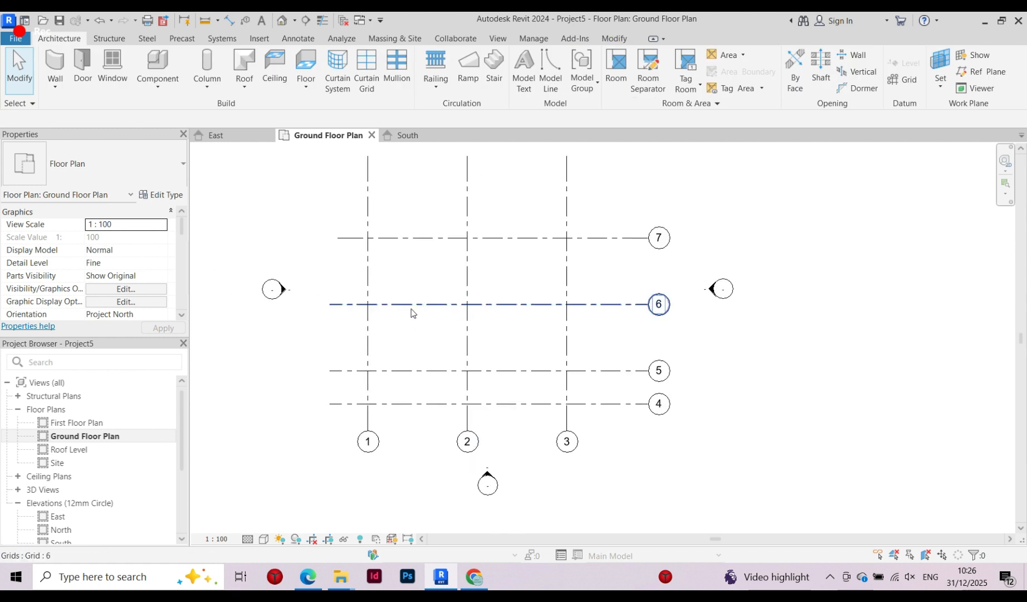
scroll(413, 308, up, 2)
click(413, 303)
click(381, 346)
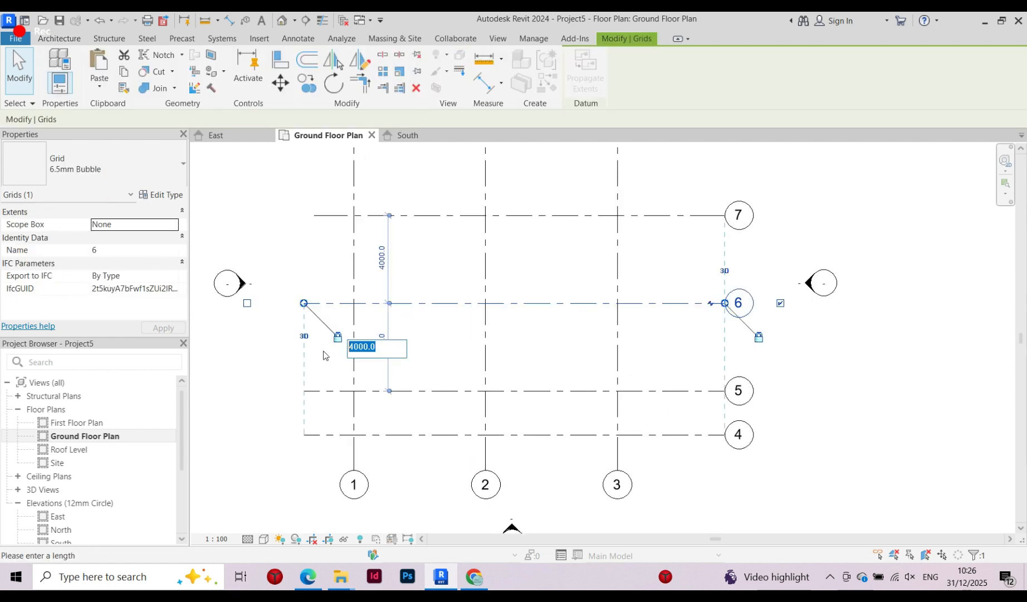
text(30)
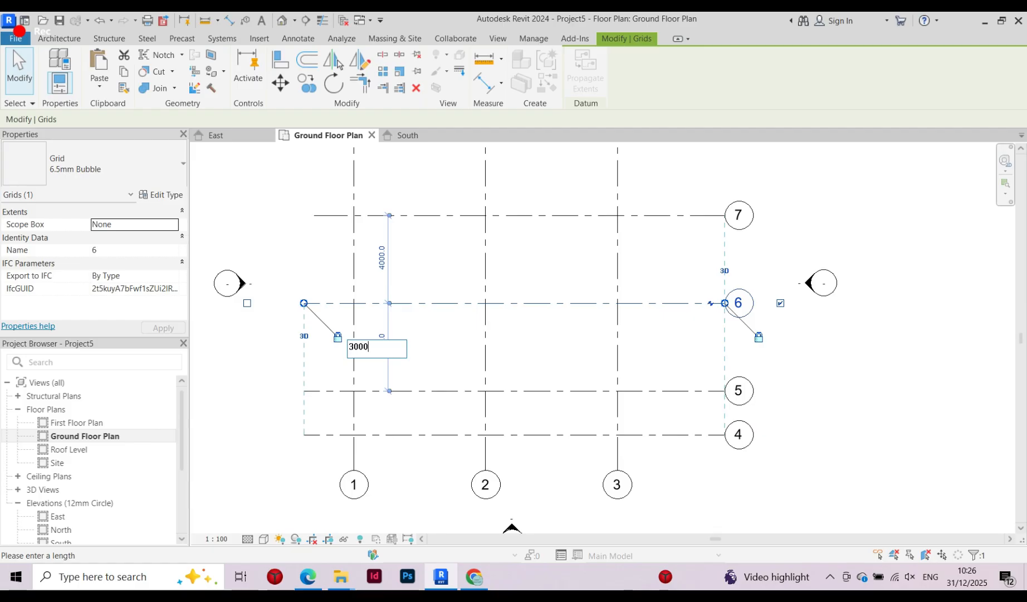
text(00)
key(Return)
click(561, 289)
scroll(544, 217, down, 3)
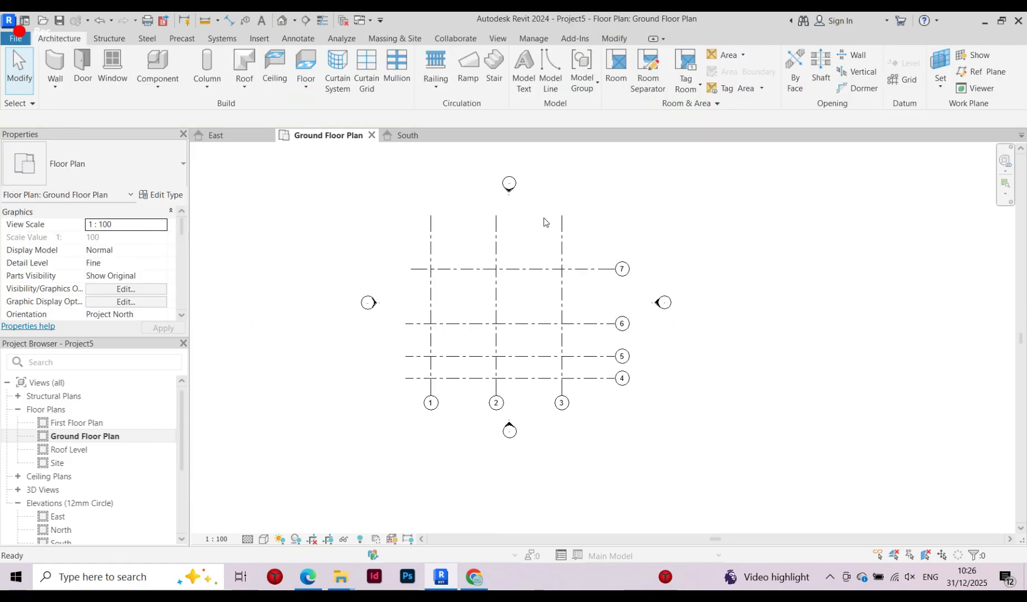
Draw a horizontal grid line above grid line 7, crossing the three vertical grids and ending level with its bubble
scroll(479, 225, up, 2)
scroll(473, 230, down, 2)
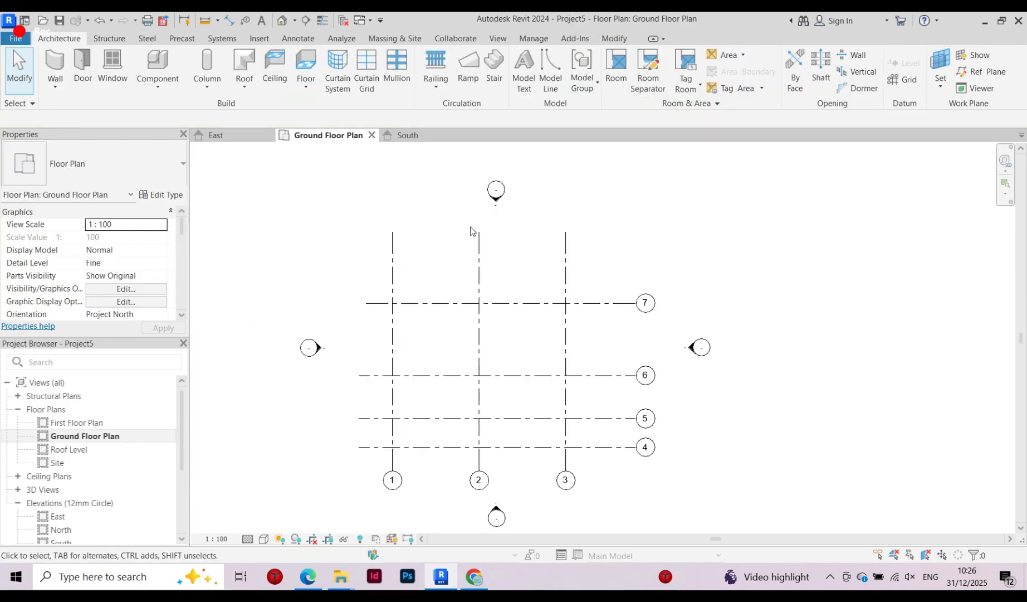
scroll(489, 238, up, 2)
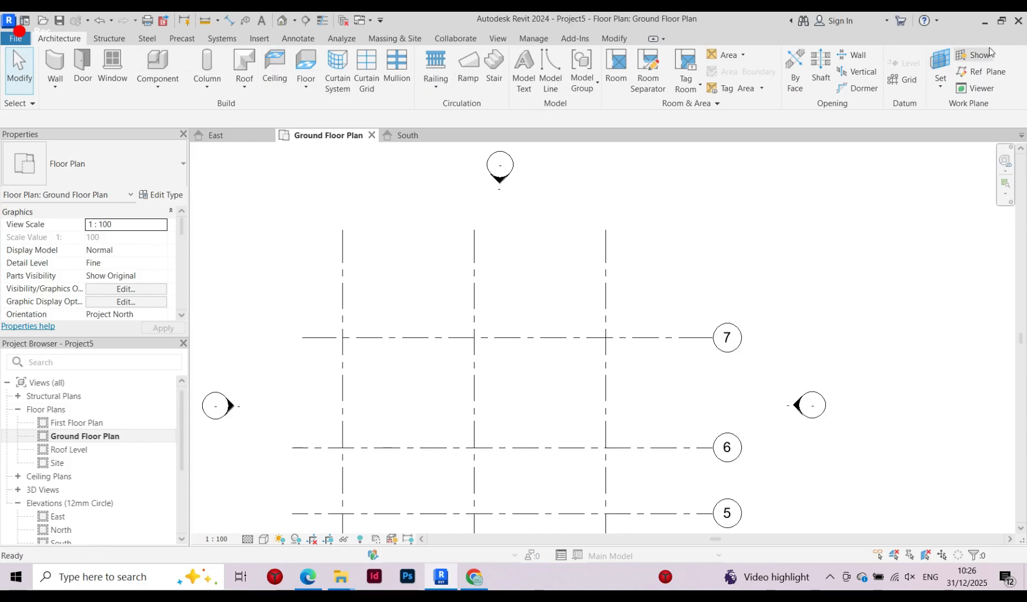
click(310, 241)
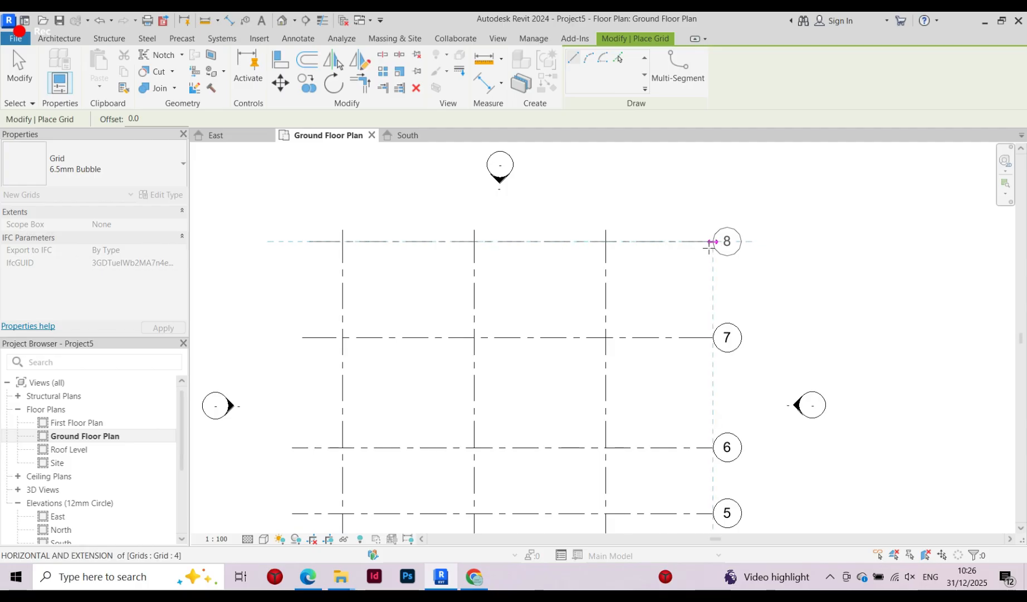
click(713, 241)
scroll(452, 265, down, 3)
key(Escape)
key(Escape)
scroll(462, 376, up, 3)
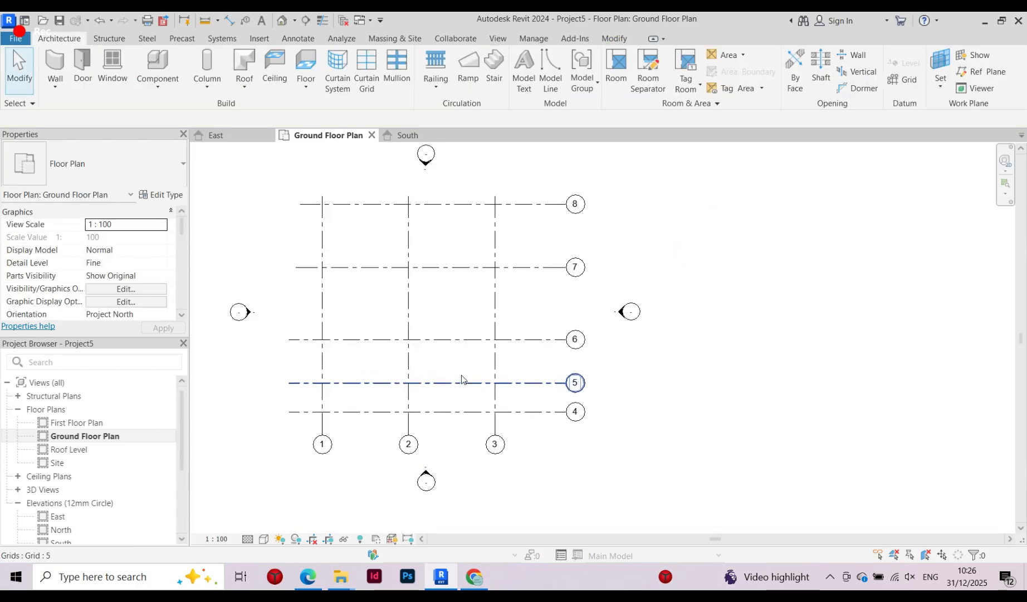
Rename the lowest horizontal grid line, number 4, as A
scroll(583, 412, down, 2)
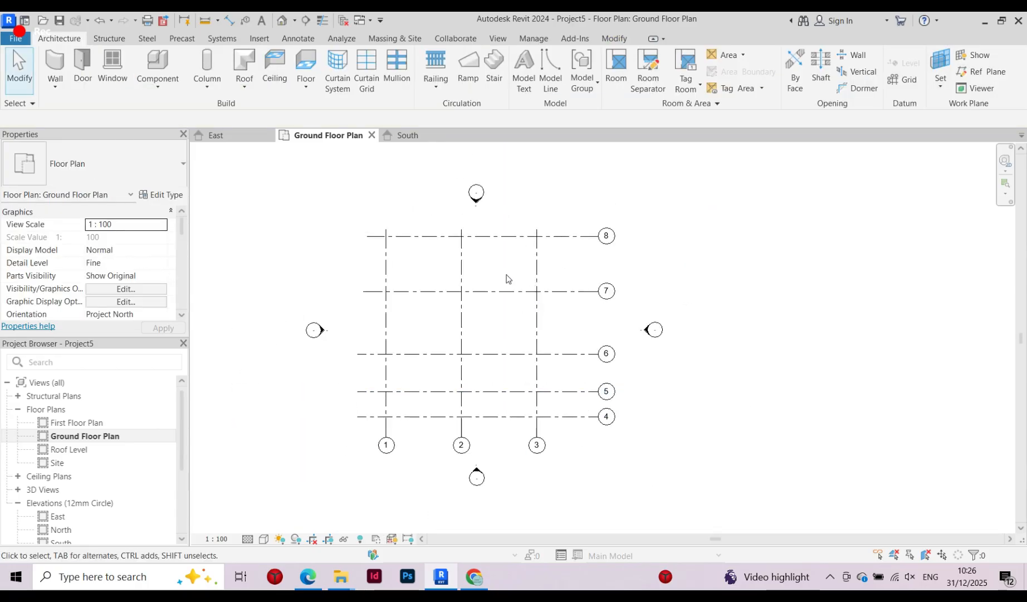
scroll(483, 449, up, 2)
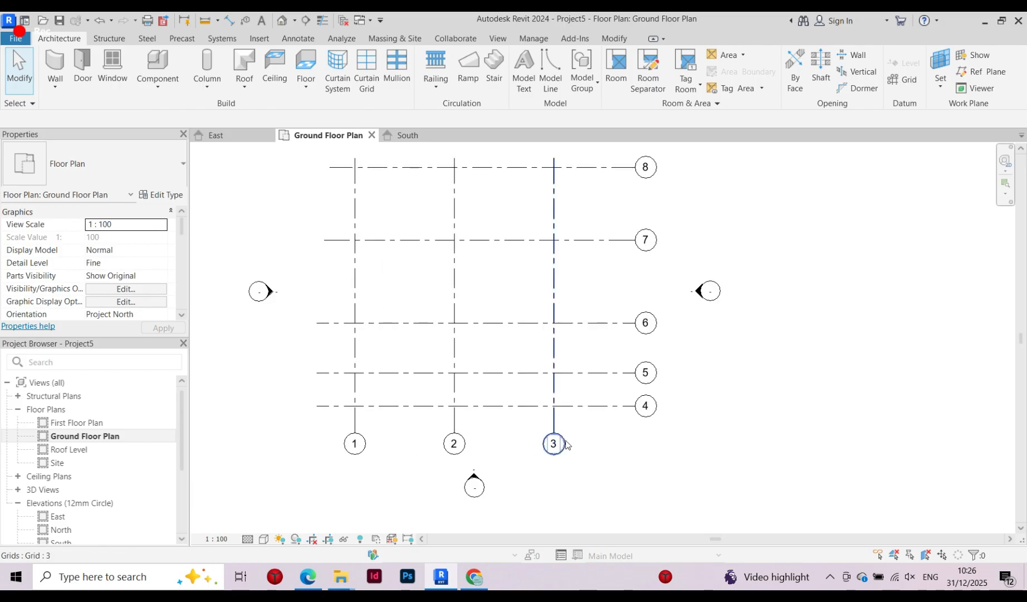
scroll(637, 454, up, 1)
scroll(652, 458, down, 2)
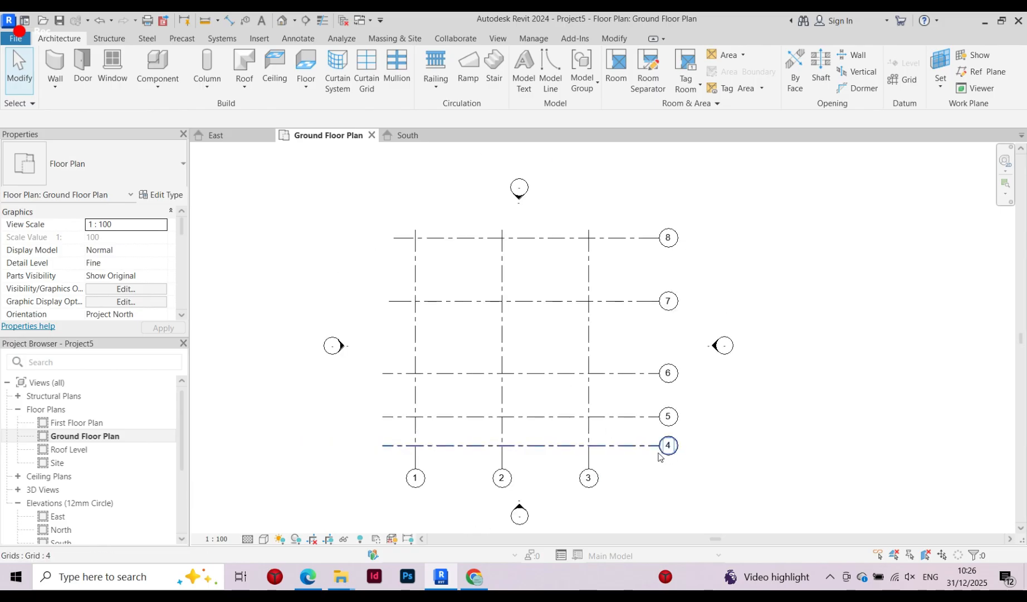
scroll(448, 497, up, 1)
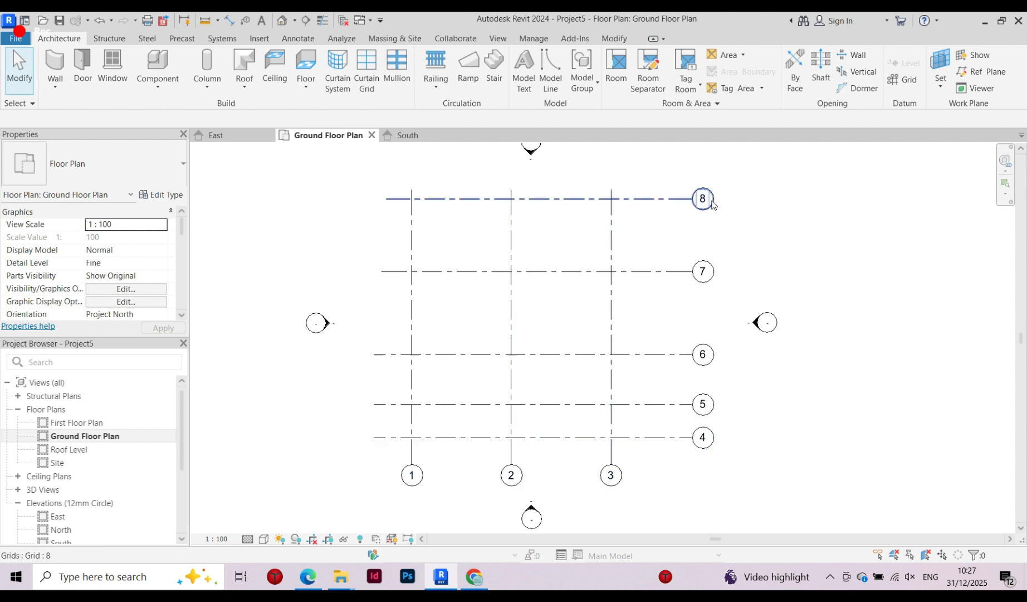
double_click(704, 438)
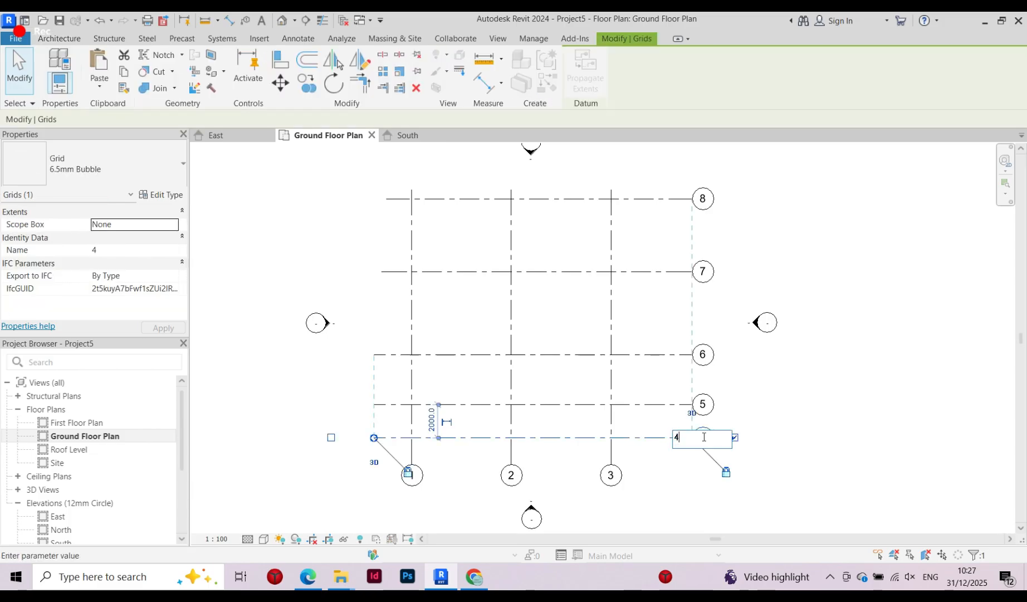
text(A)
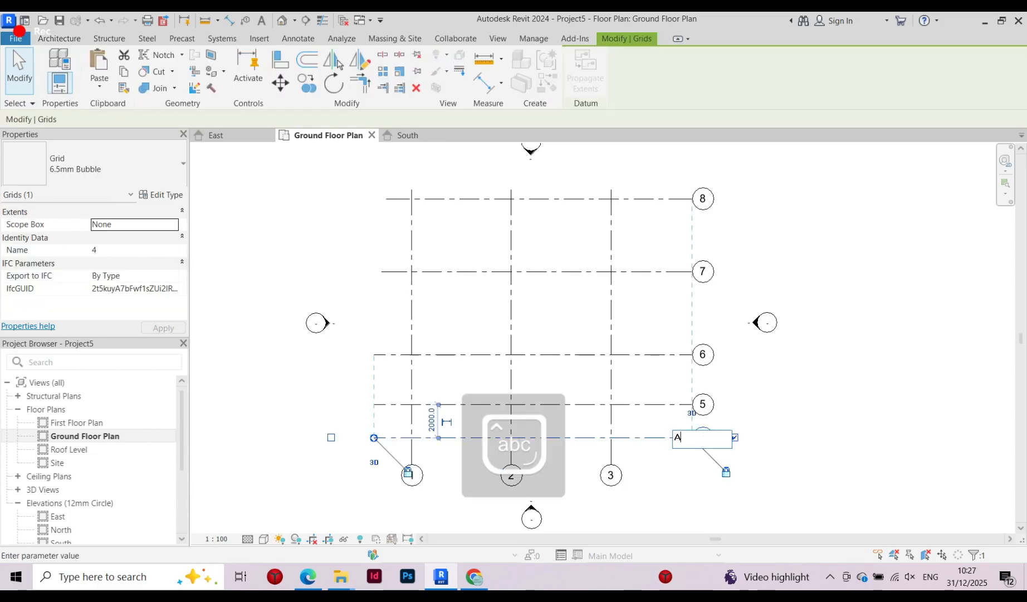
click(812, 452)
click(812, 452)
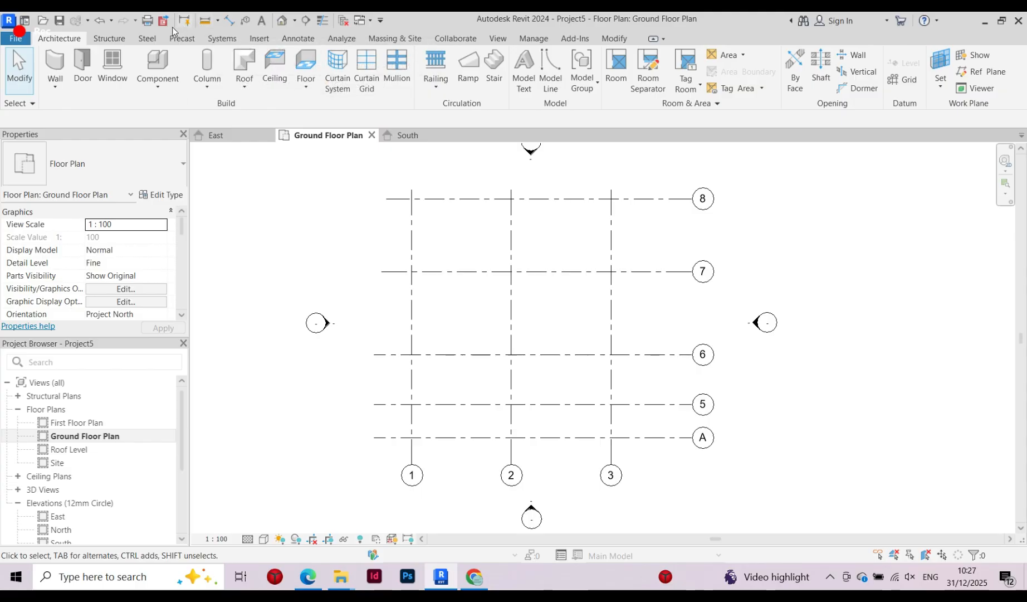
click(625, 40)
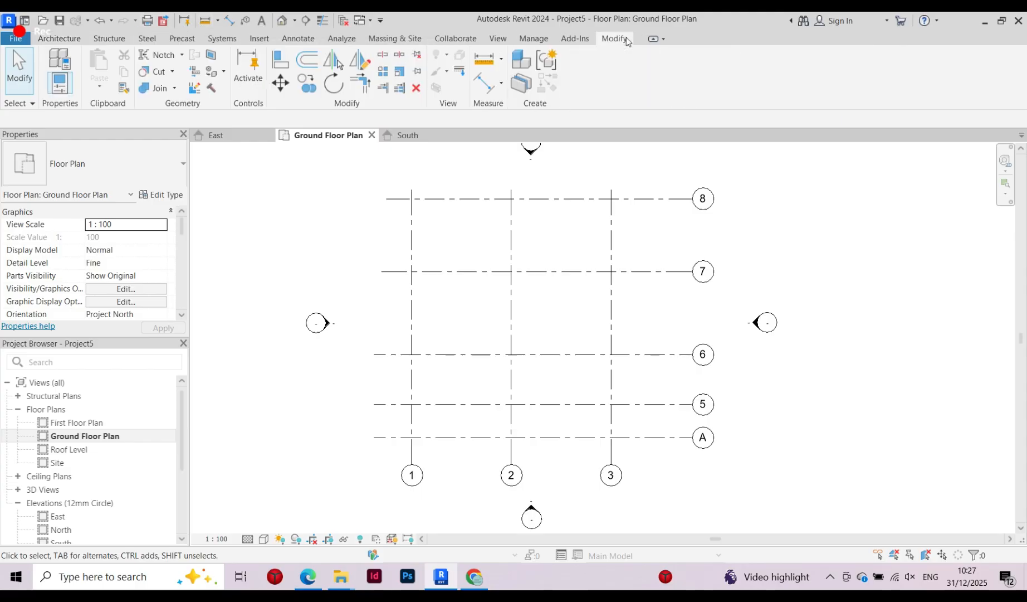
click(126, 89)
click(681, 438)
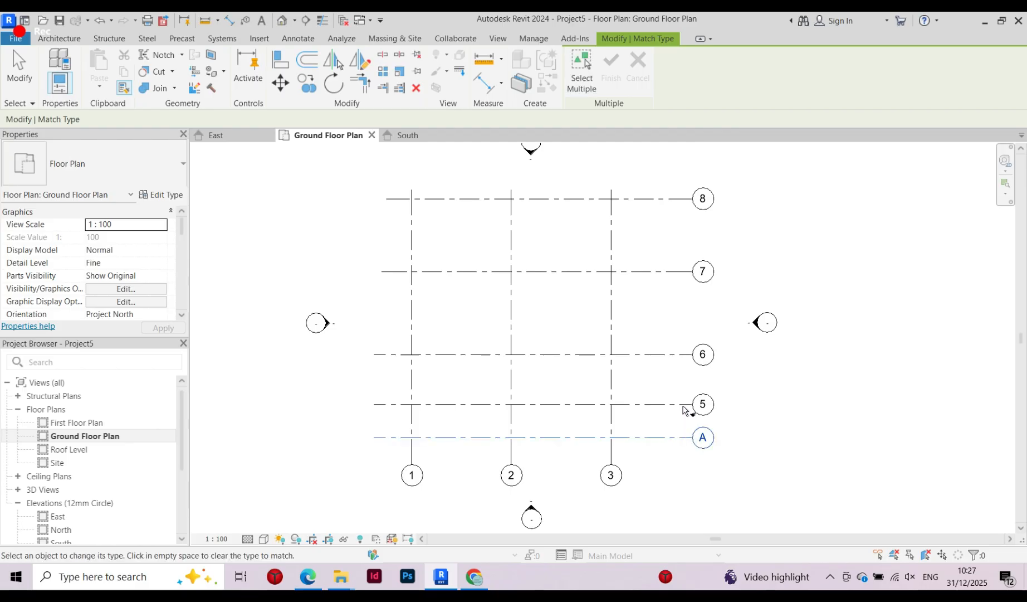
key(Escape)
key(Escape)
Rename horizontal grid line 5 as B
scroll(784, 430, up, 1)
middle_drag(785, 431, 717, 384)
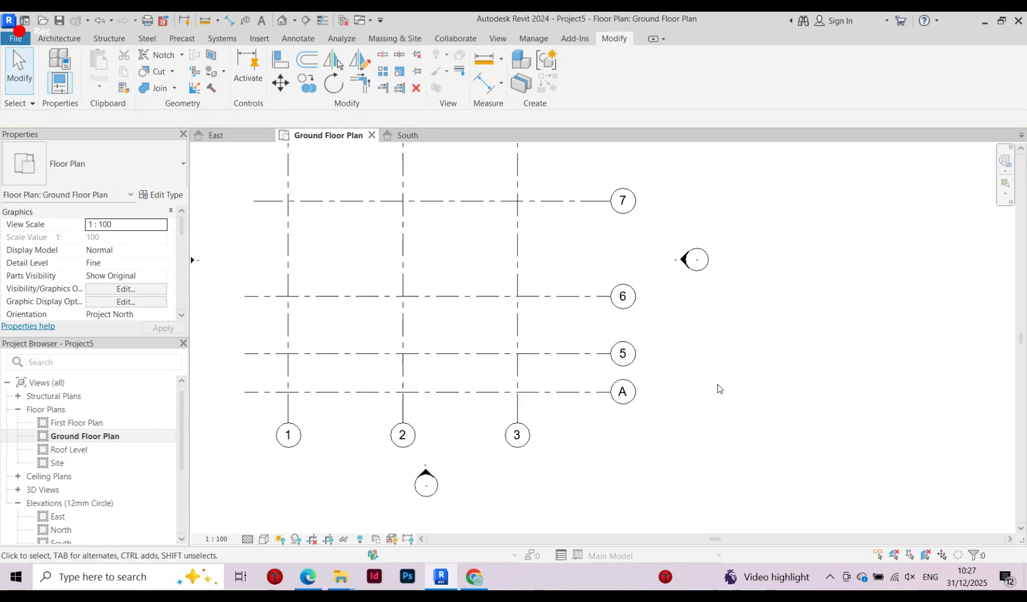
scroll(630, 345, up, 2)
click(627, 371)
click(628, 371)
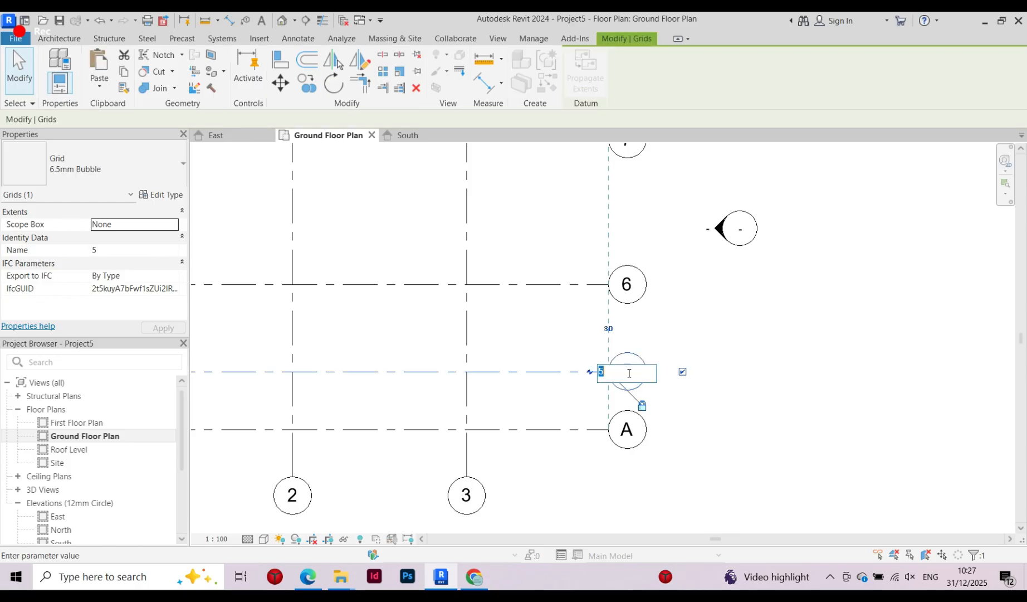
text(B)
click(782, 421)
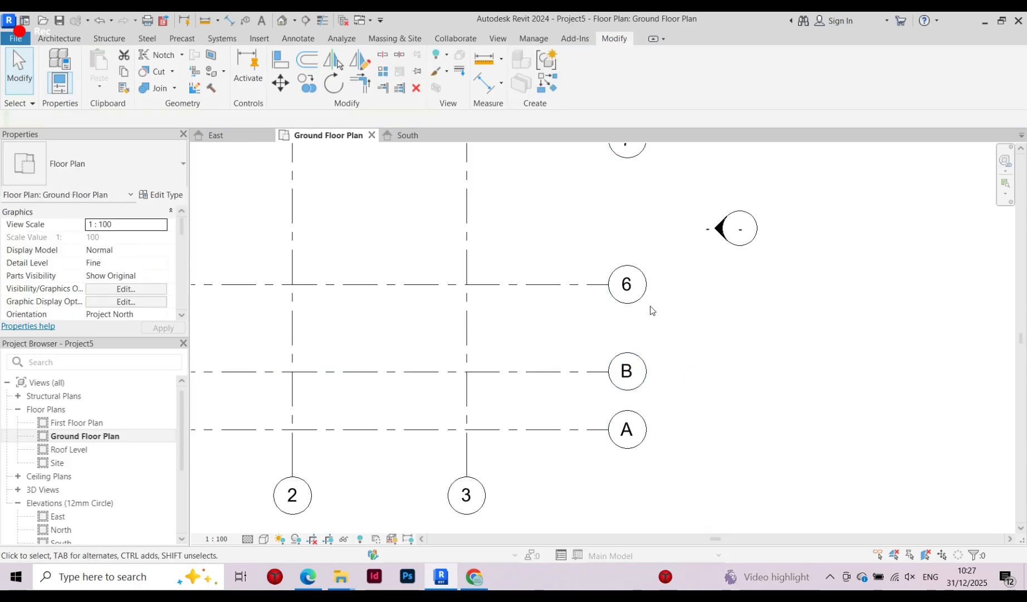
Rename horizontal grid line 6 as C and grid line 7 as D
click(627, 283)
click(631, 282)
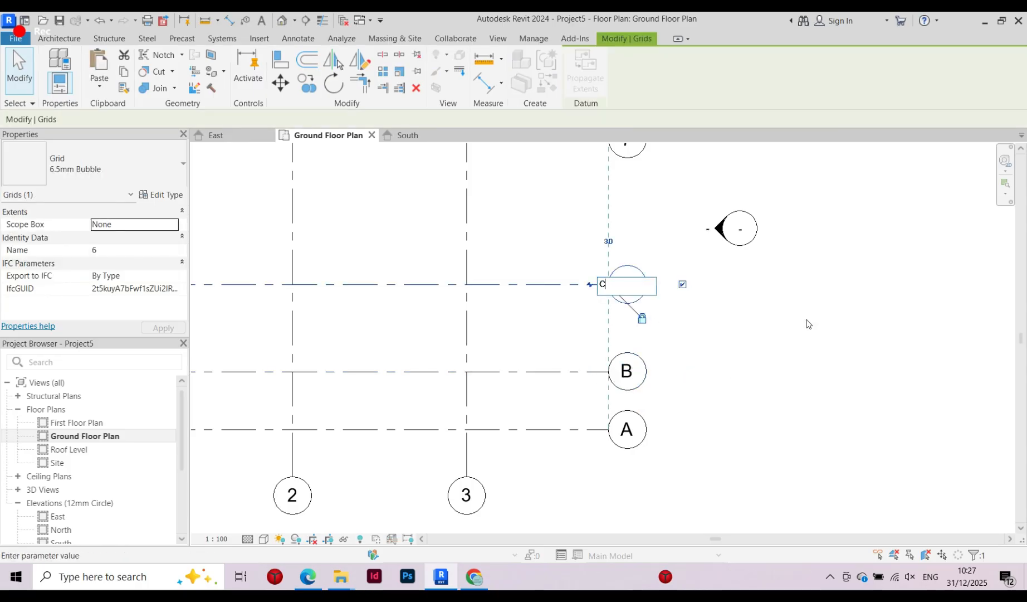
text(C)
click(779, 385)
scroll(779, 385, down, 2)
click(666, 200)
click(667, 198)
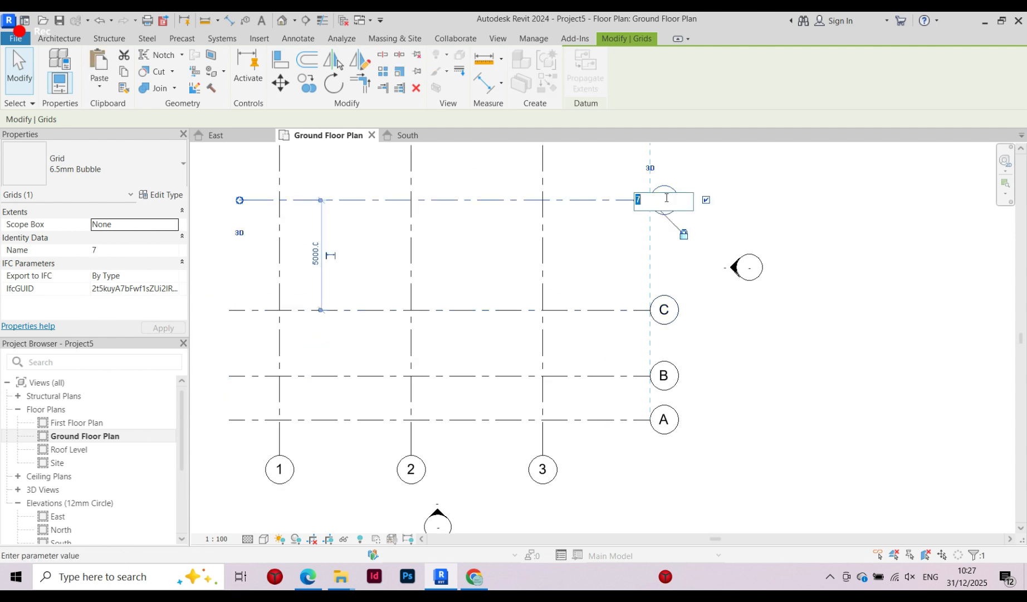
text(D)
key(Return)
Rename the uppermost horizontal grid line, number 8, as E
scroll(797, 371, down, 3)
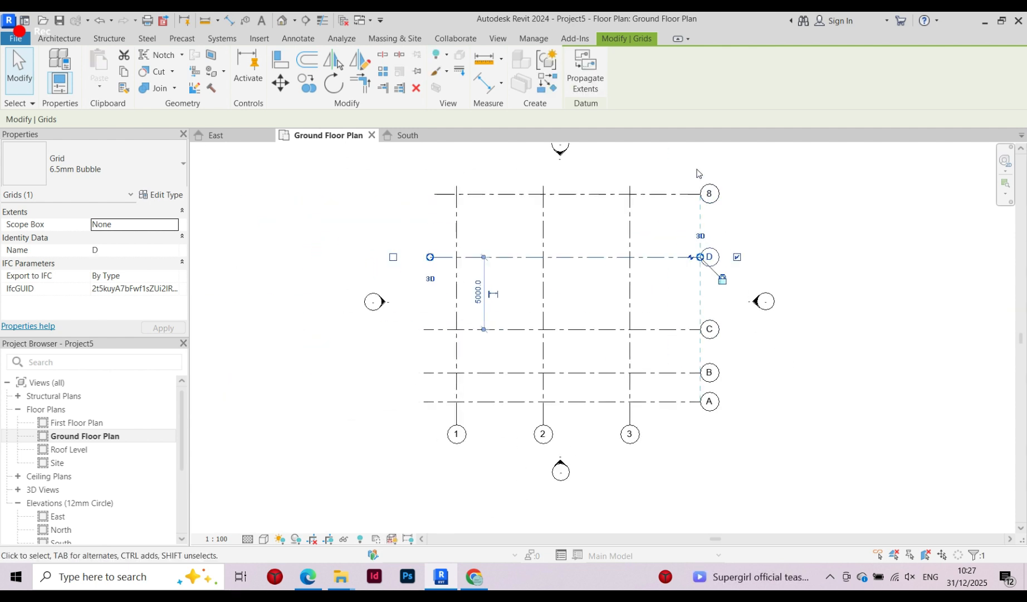
double_click(709, 192)
text(E)
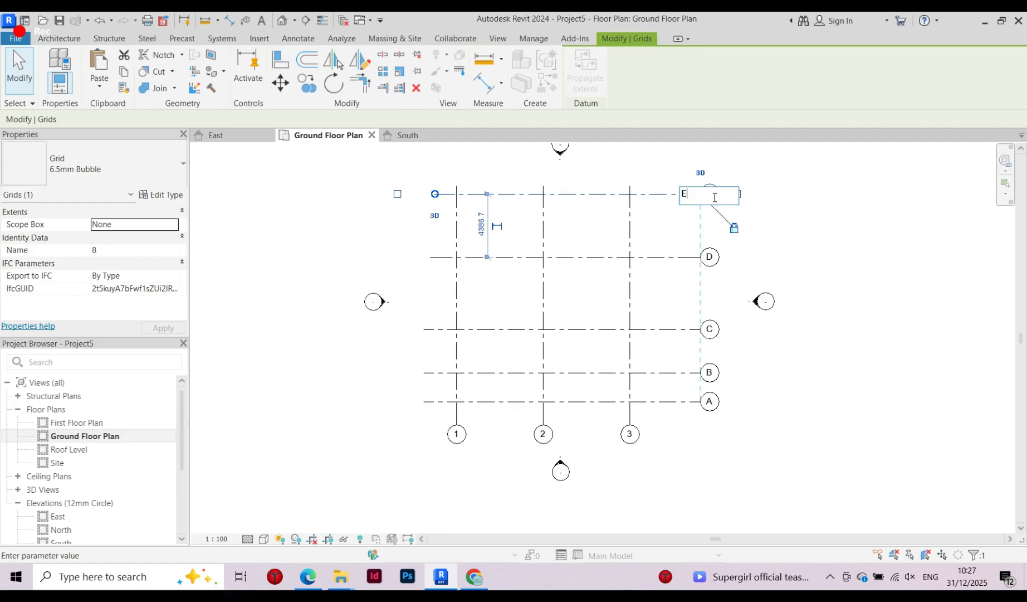
key(Return)
click(961, 316)
scroll(480, 323, down, 2)
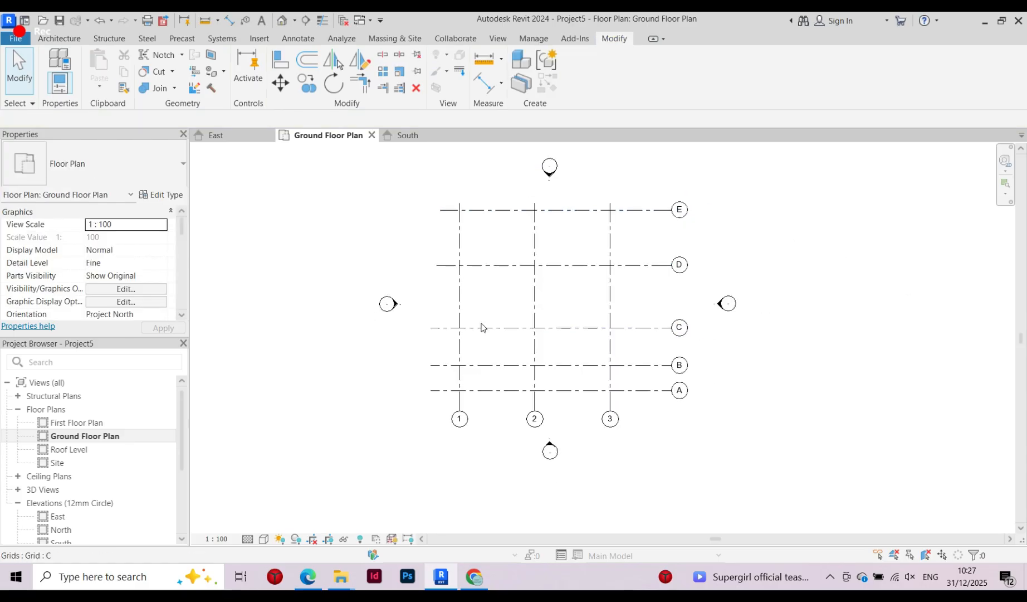
scroll(452, 269, up, 3)
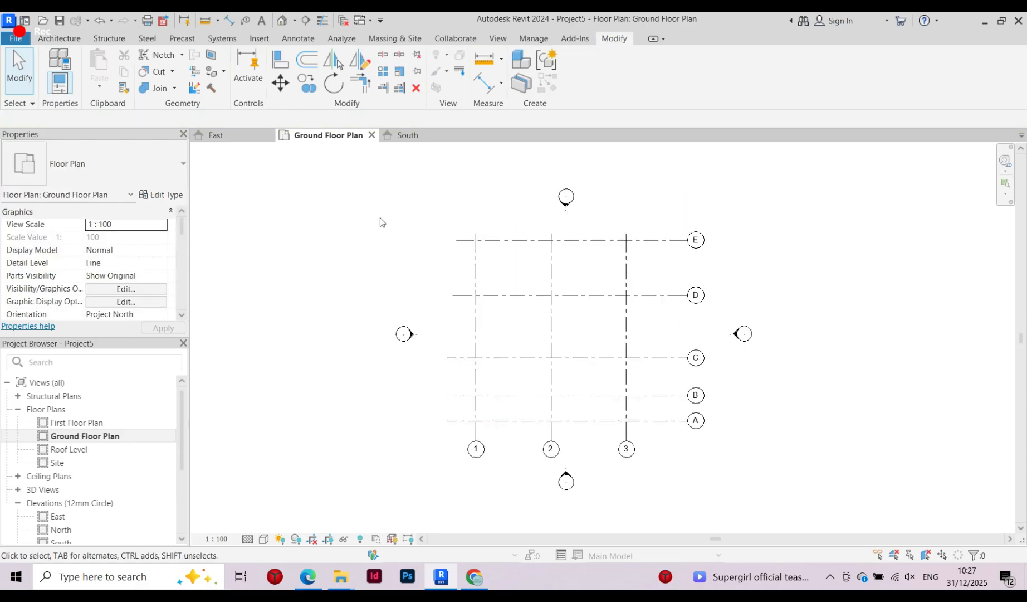
scroll(503, 323, down, 2)
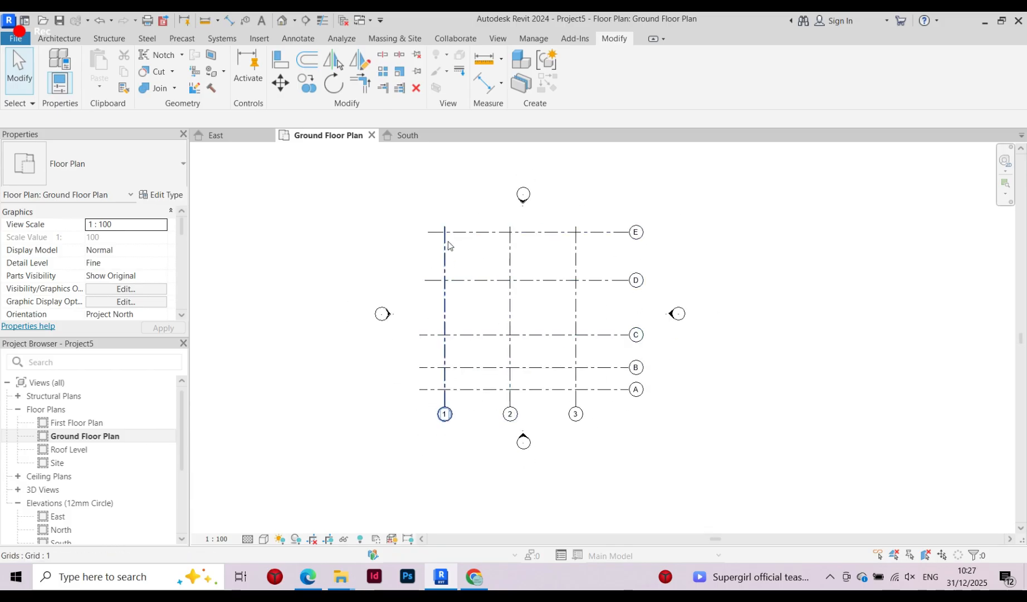
scroll(447, 236, up, 2)
scroll(513, 265, down, 1)
scroll(513, 265, down, 1)
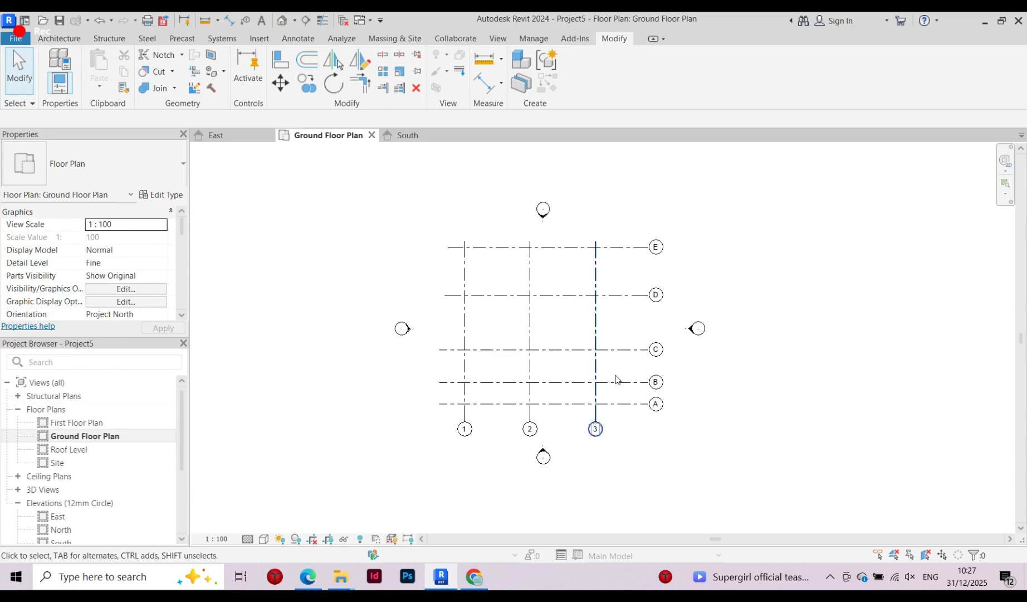
scroll(480, 307, up, 2)
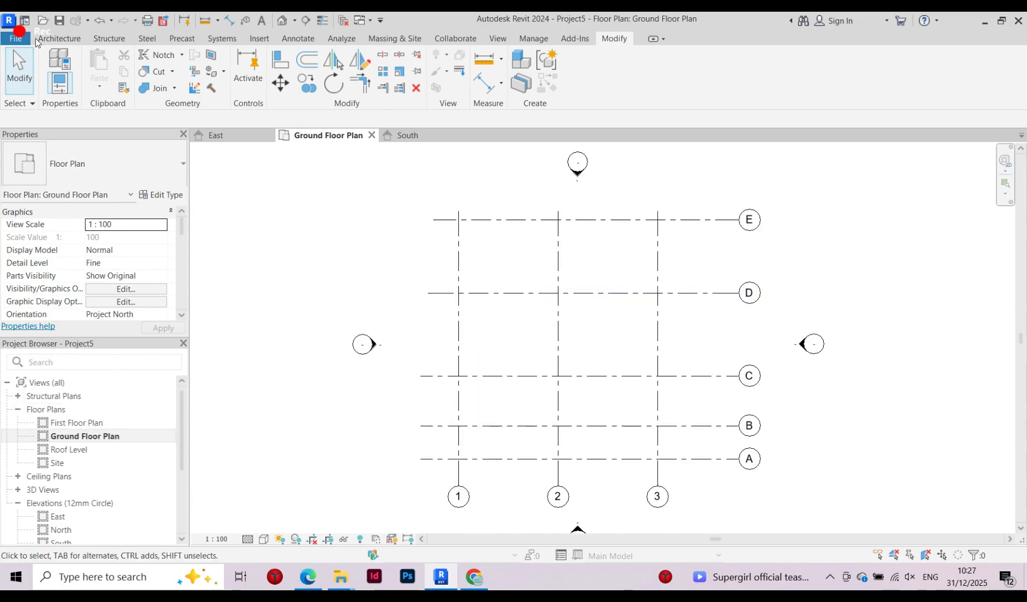
Start placing an architectural wall and choose the basic wall type Wall-Fnd_440Blk
click(58, 42)
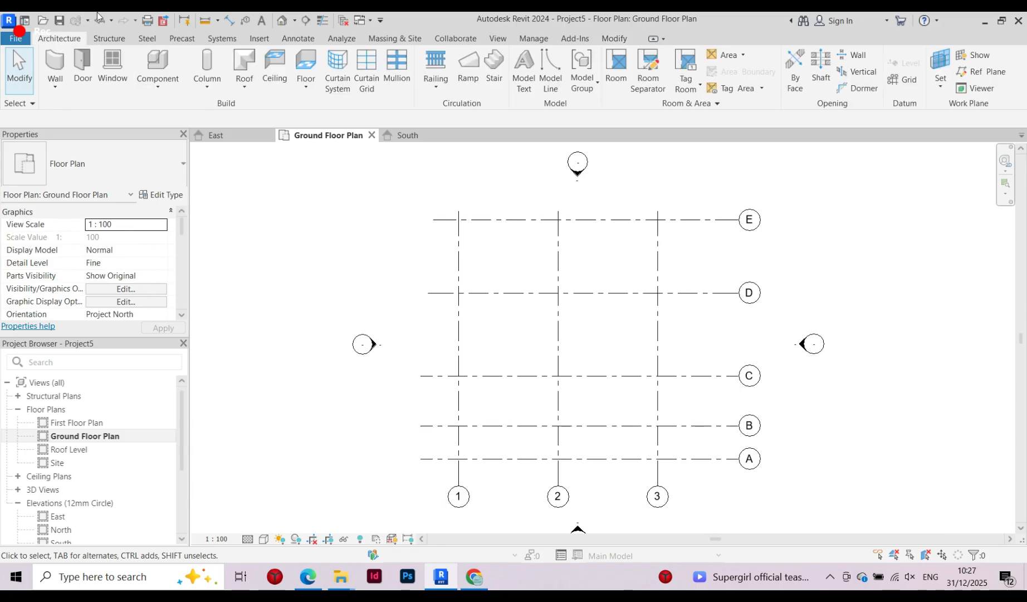
click(55, 88)
click(76, 114)
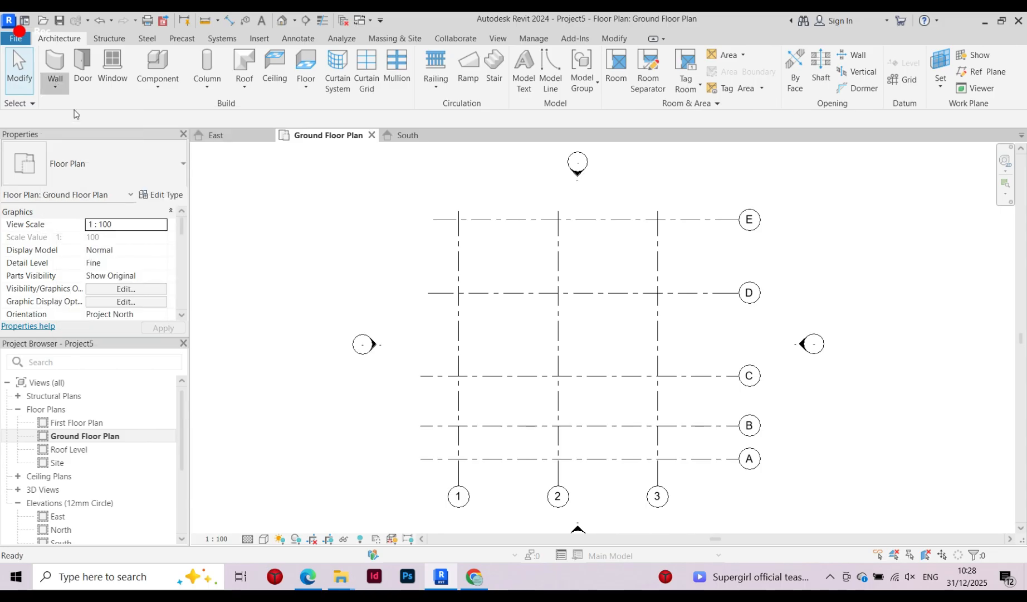
click(117, 167)
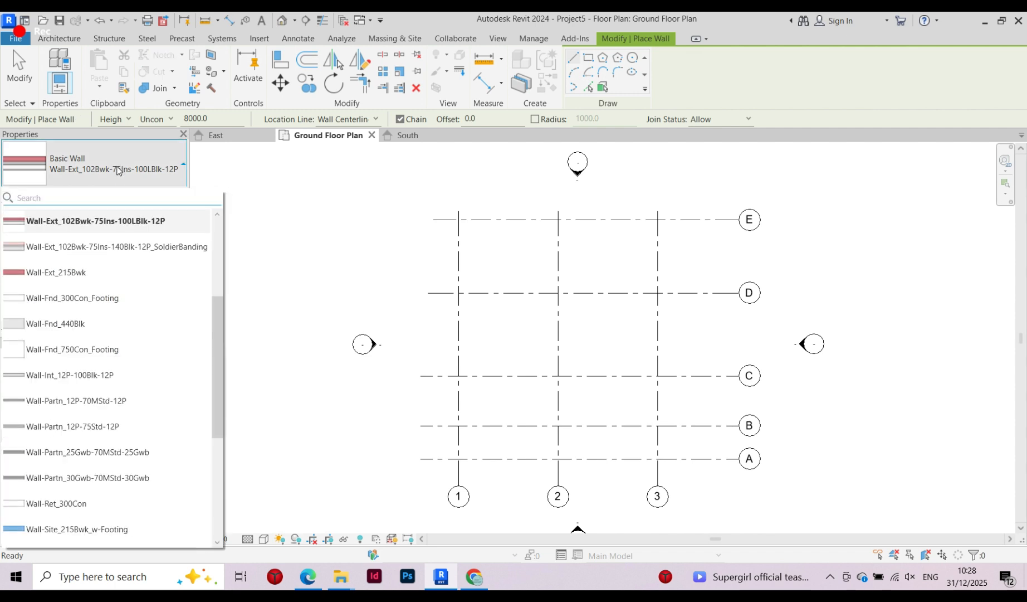
scroll(115, 293, up, 2)
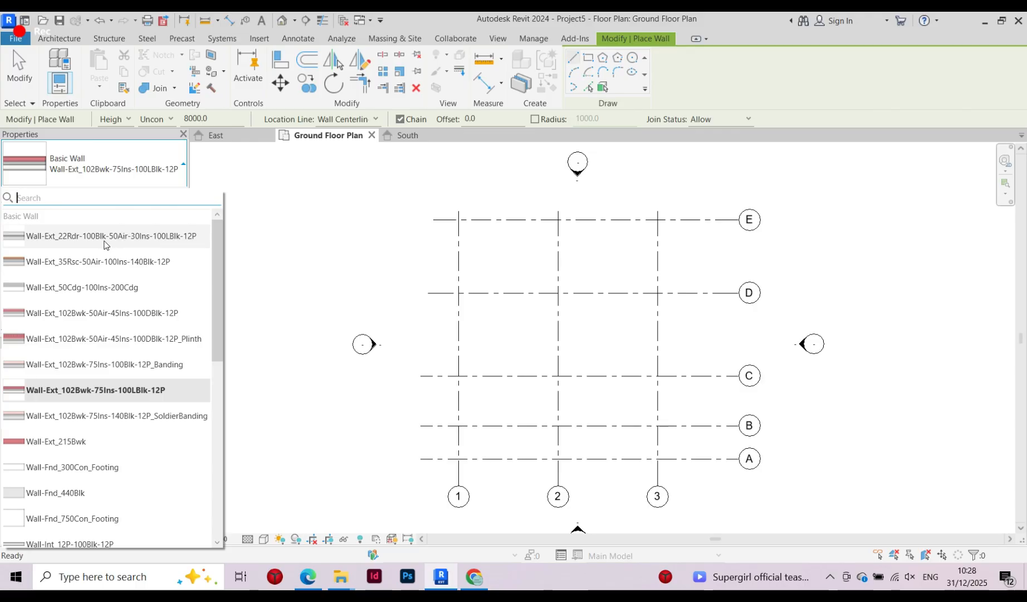
scroll(106, 245, down, 2)
scroll(105, 267, up, 1)
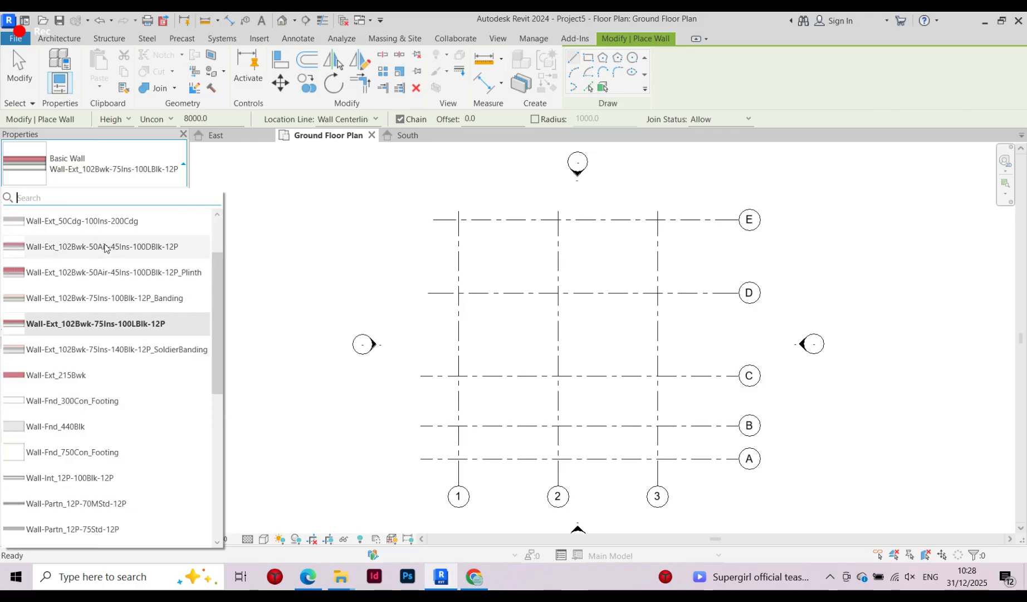
scroll(106, 247, up, 1)
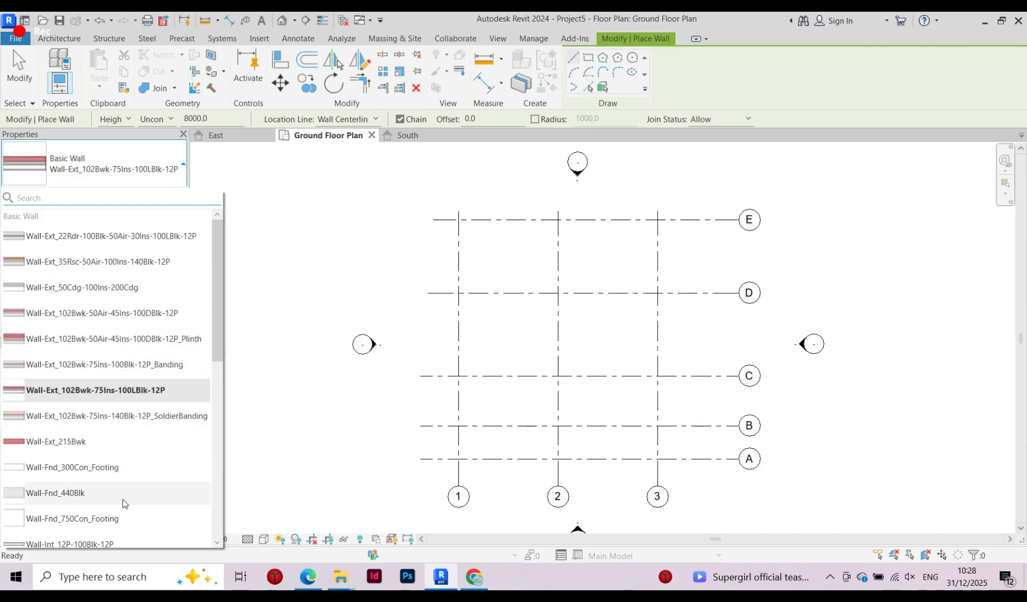
click(89, 501)
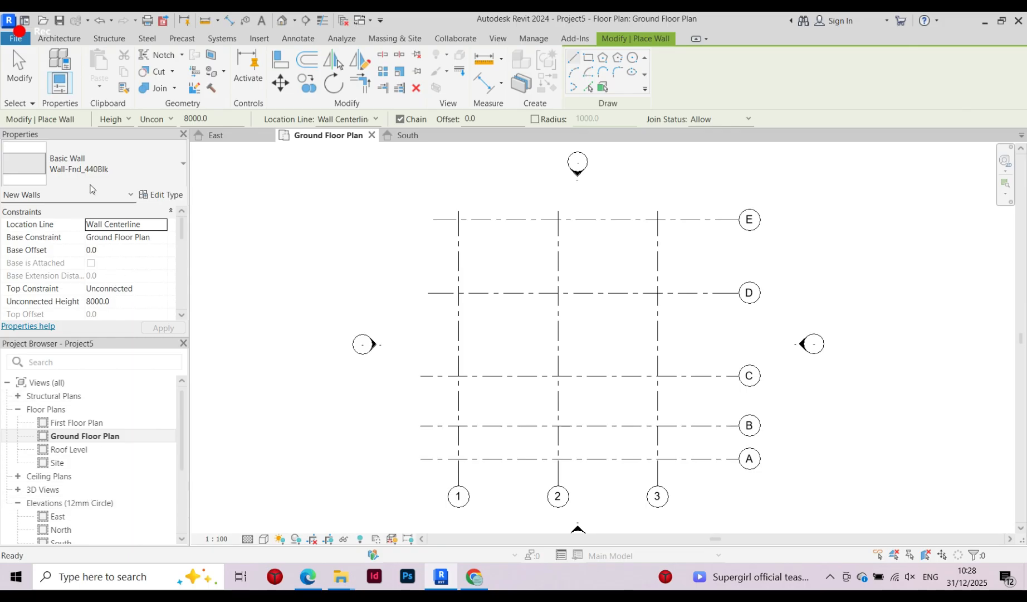
click(94, 167)
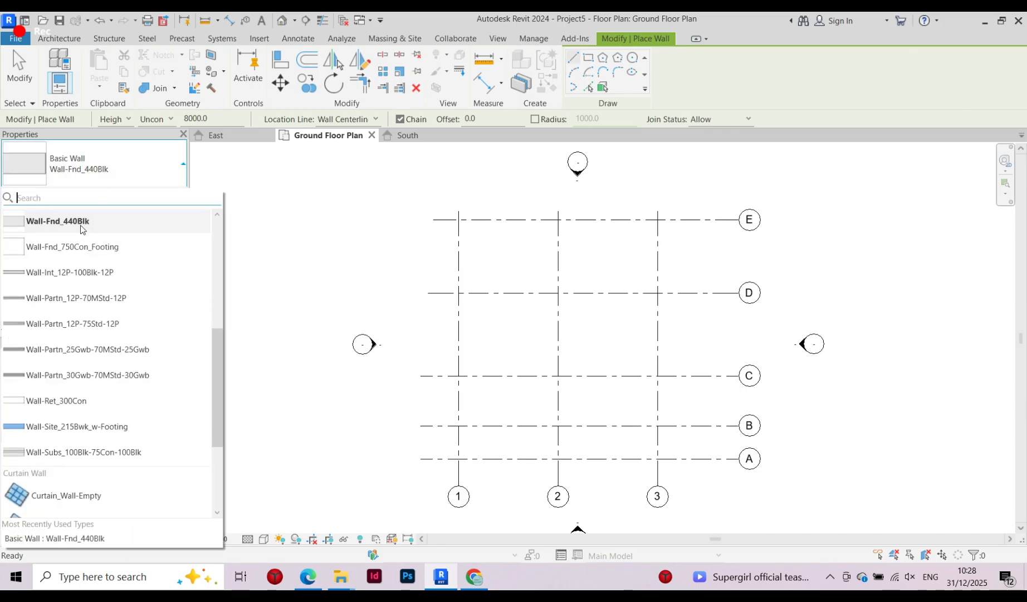
mouse_move(83, 225)
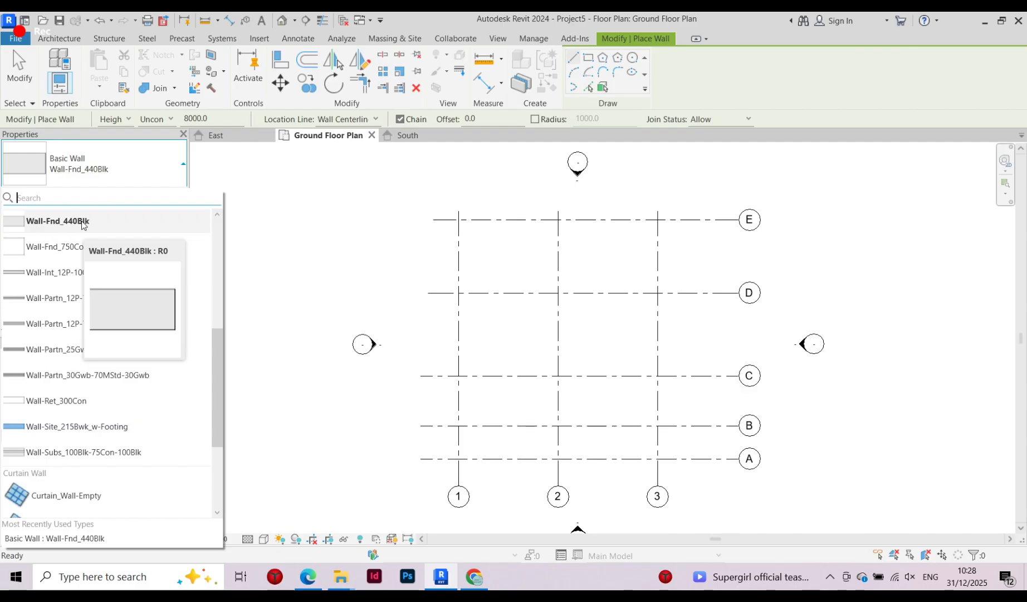
click(83, 223)
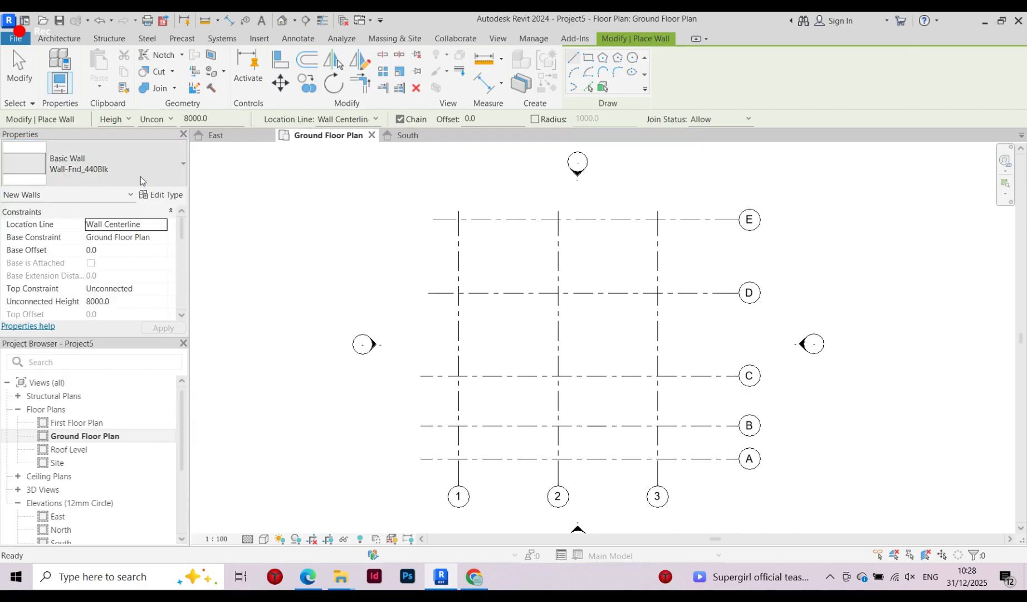
Duplicate the Wall-Fnd_440Blk wall type under the name Exterior wall 300mm
click(160, 196)
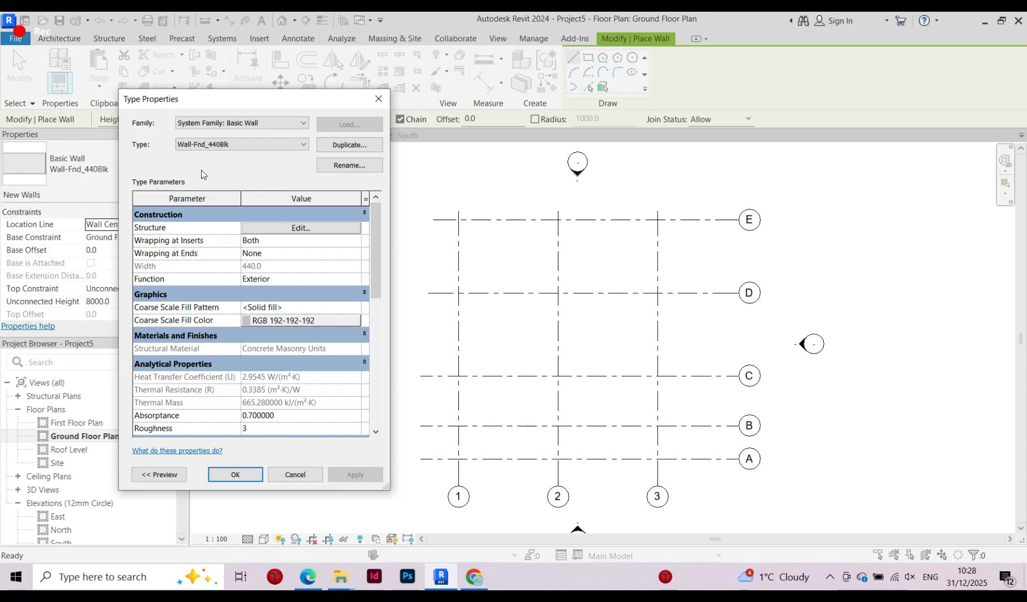
click(357, 148)
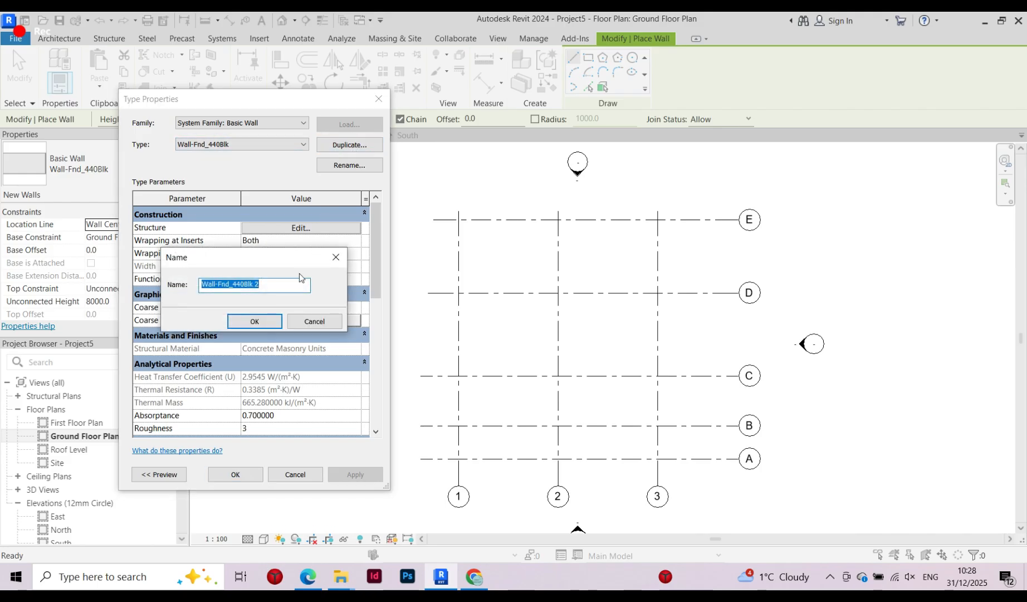
text(Ex)
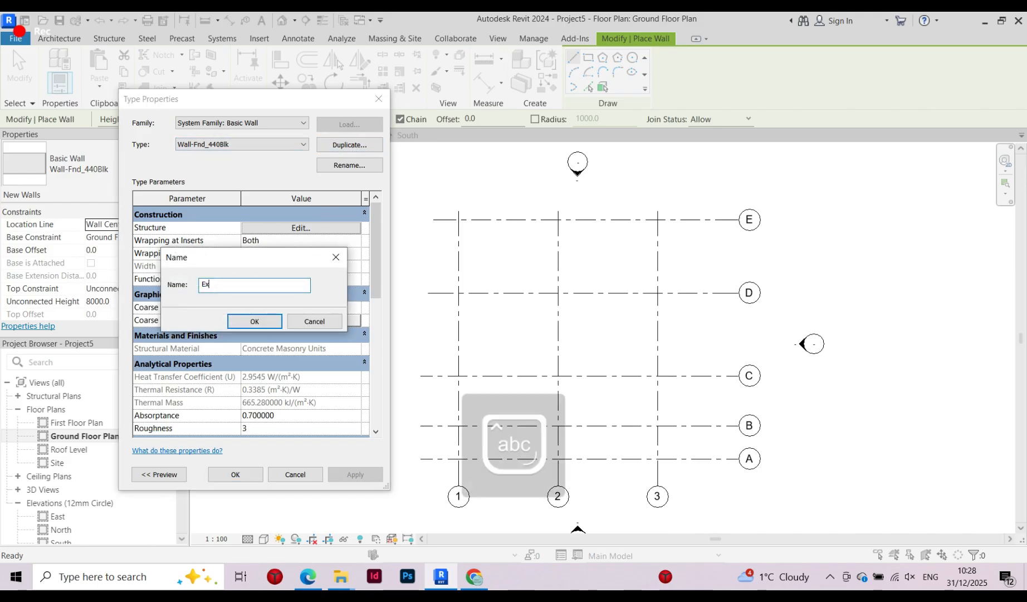
text(terior)
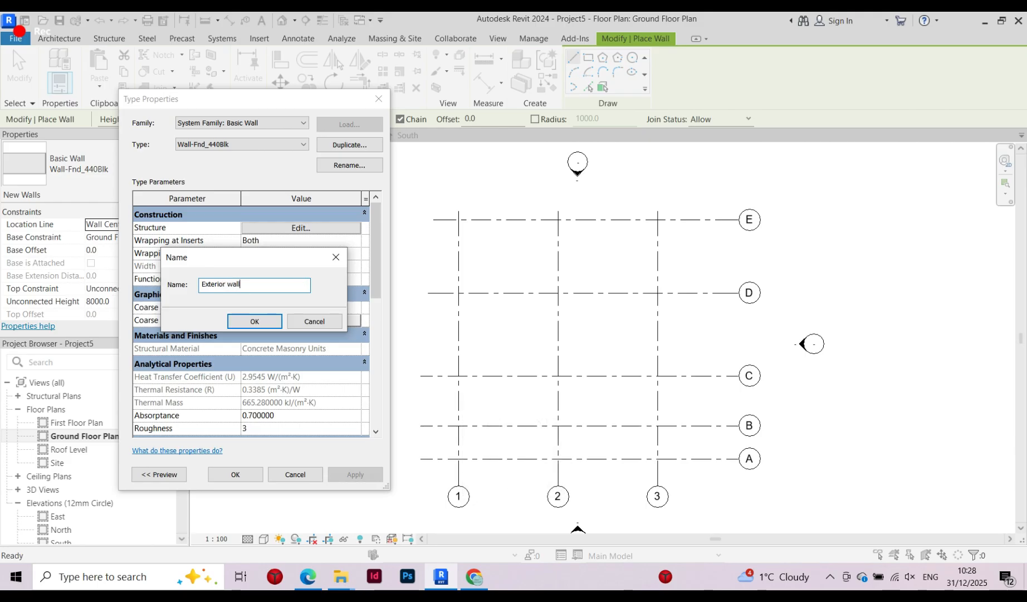
text( wall 300mm)
click(260, 322)
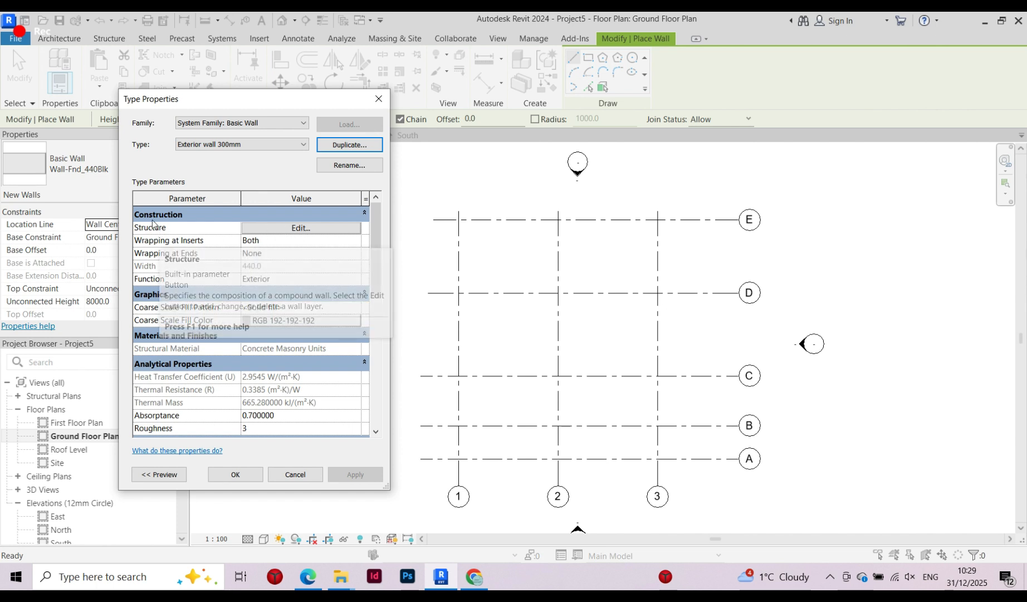
Edit the new wall type's structure and set the concrete Structure [1] layer's thickness to 300 mm
click(287, 228)
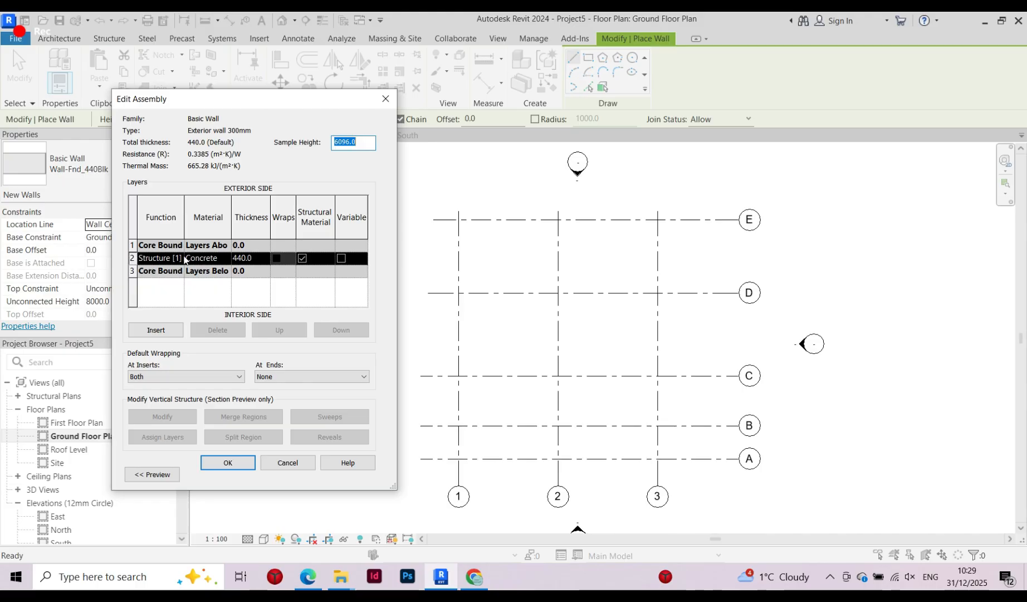
click(258, 258)
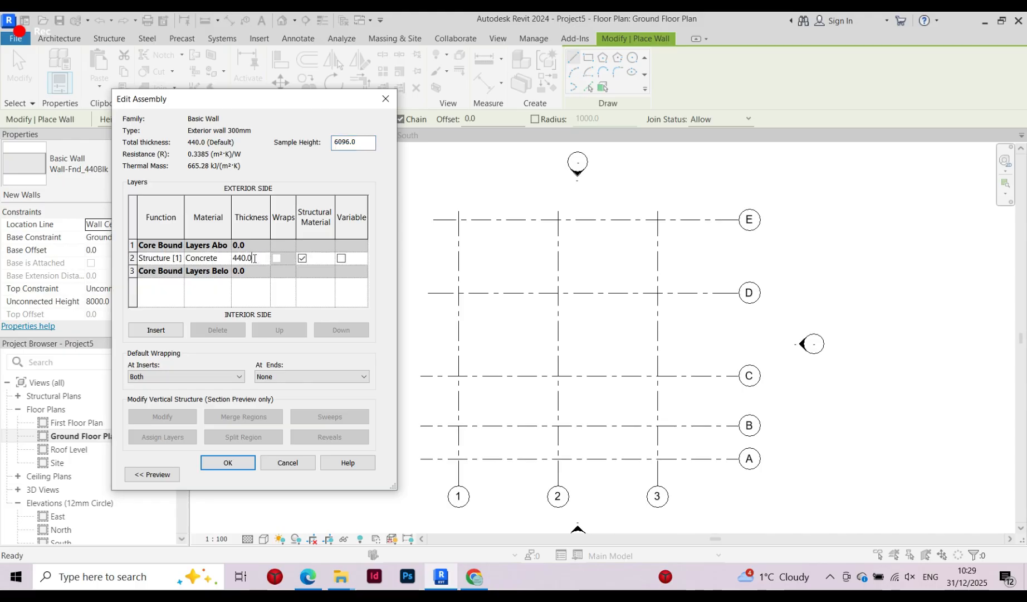
drag(254, 259, 204, 260)
text(300)
key(BackSpace)
click(203, 287)
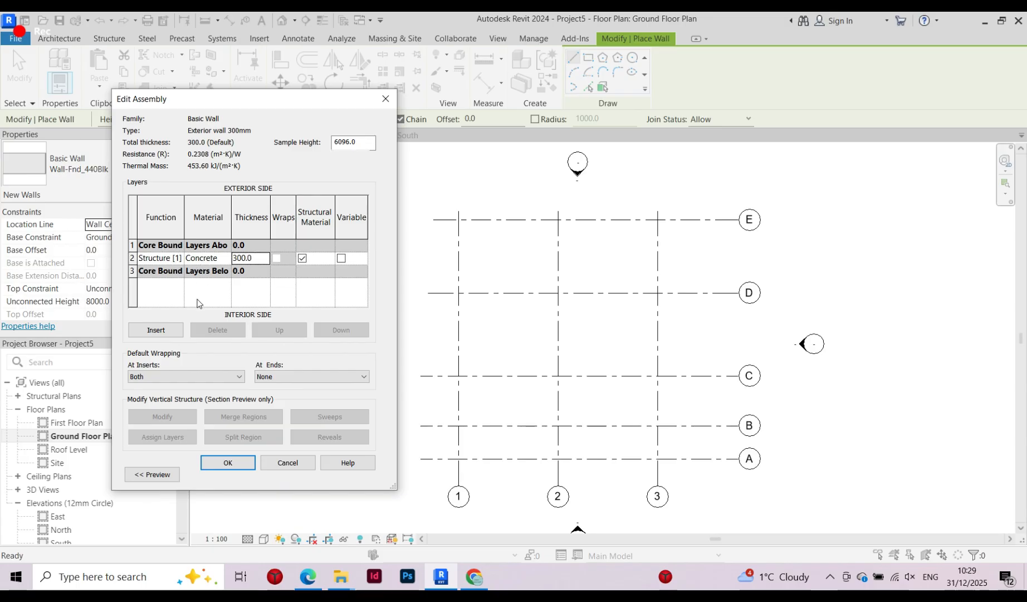
Insert two layers above the concrete layer and set their functions to Finish 1 [4] and Finish 2 [5]
click(157, 332)
click(156, 331)
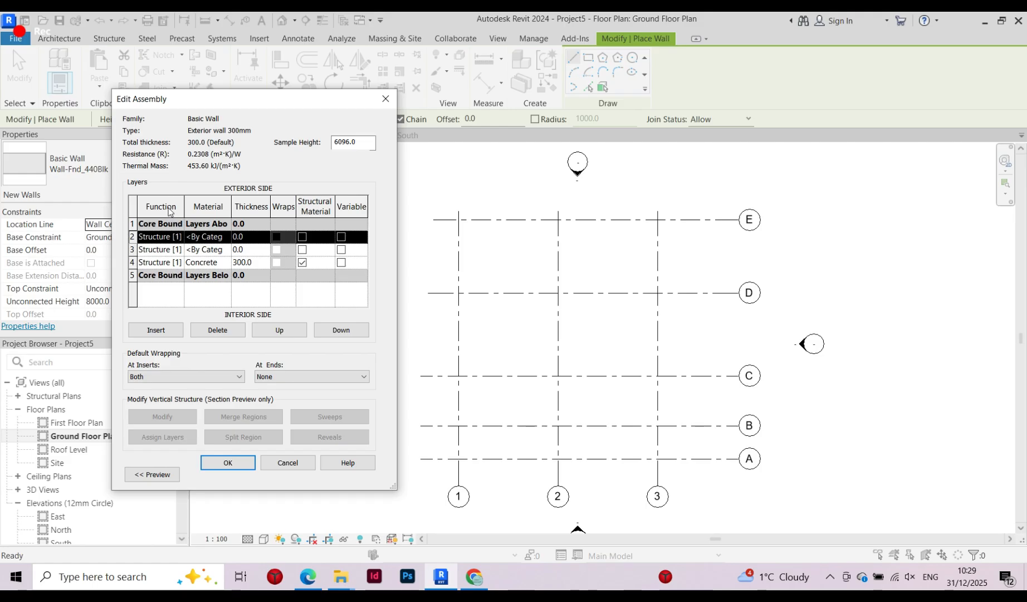
click(181, 238)
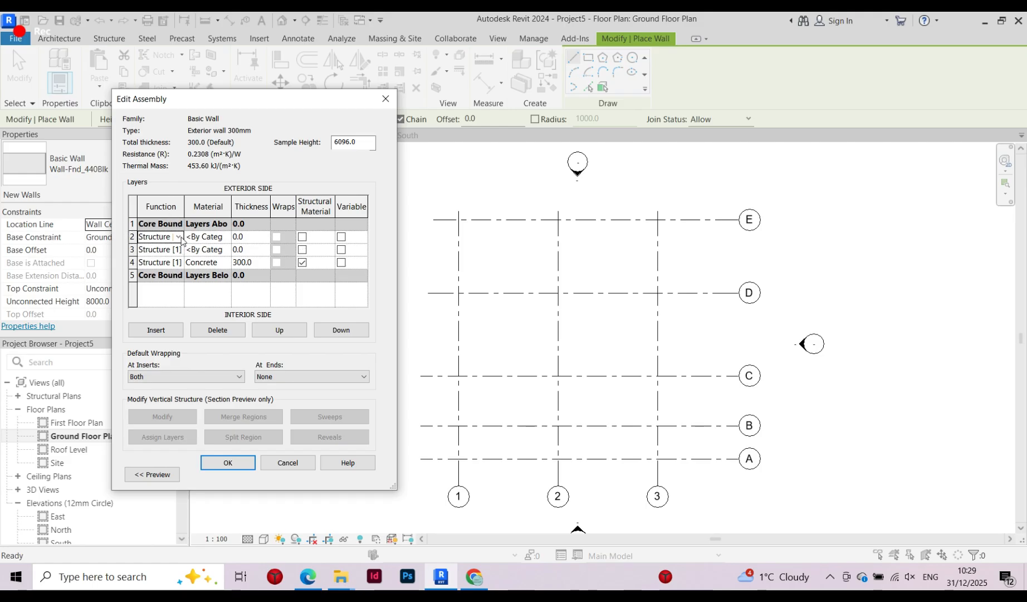
click(178, 237)
click(156, 282)
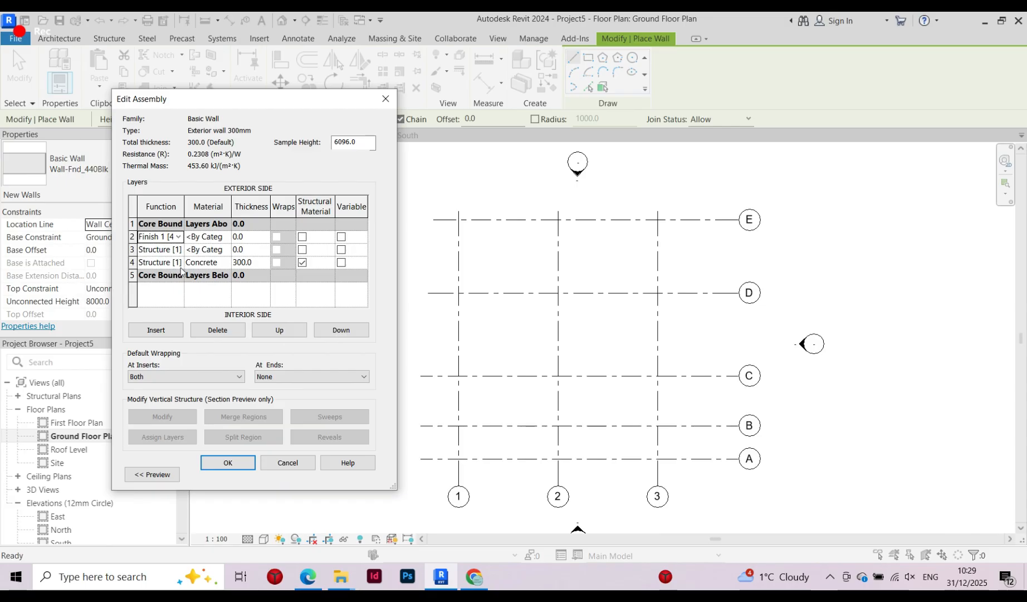
click(179, 249)
click(179, 249)
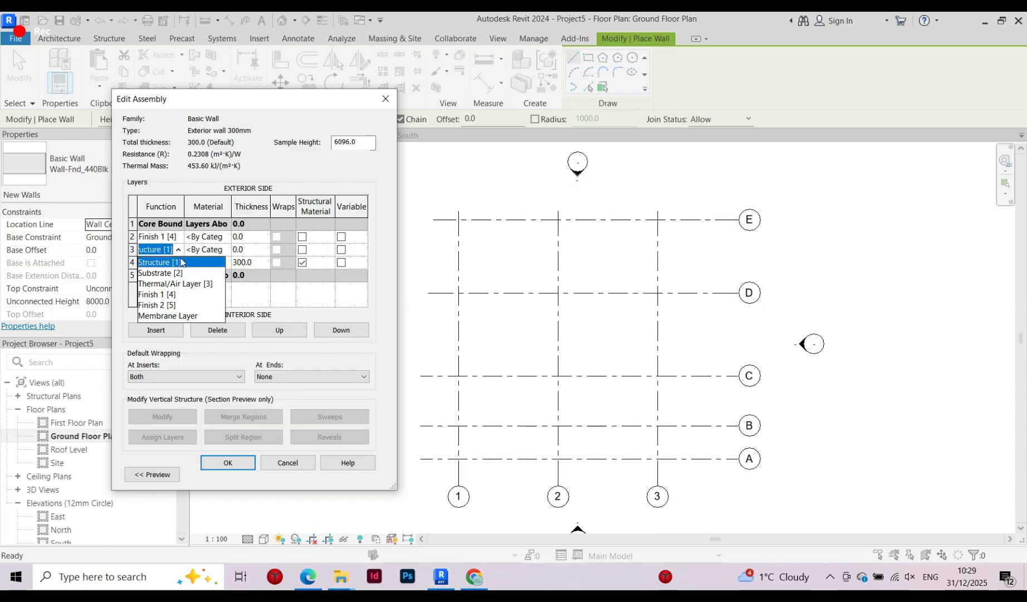
click(165, 305)
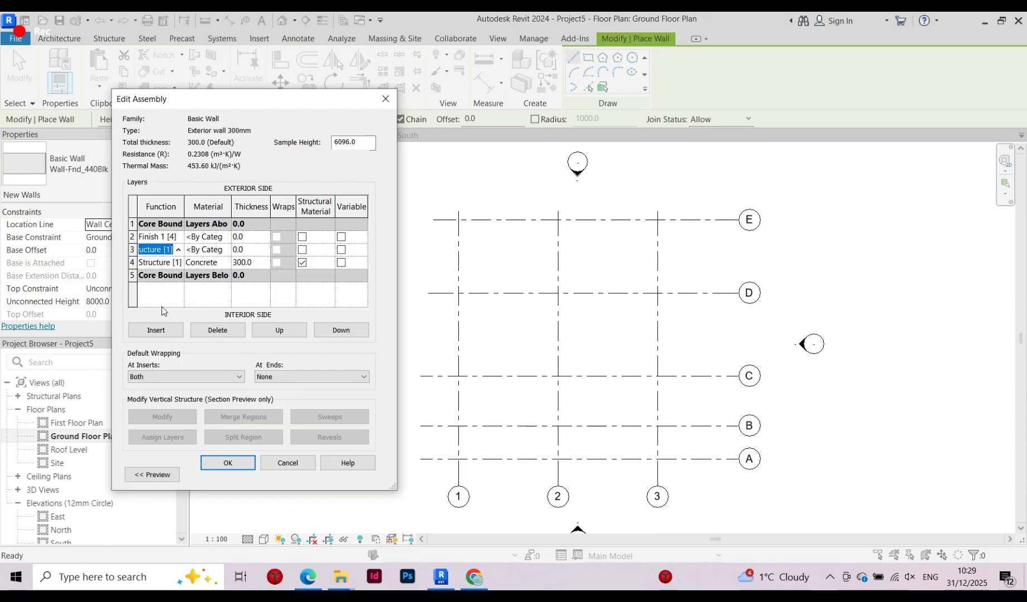
Move the Finish 2 [5] layer down one row so it lies below the concrete structure layer
click(152, 236)
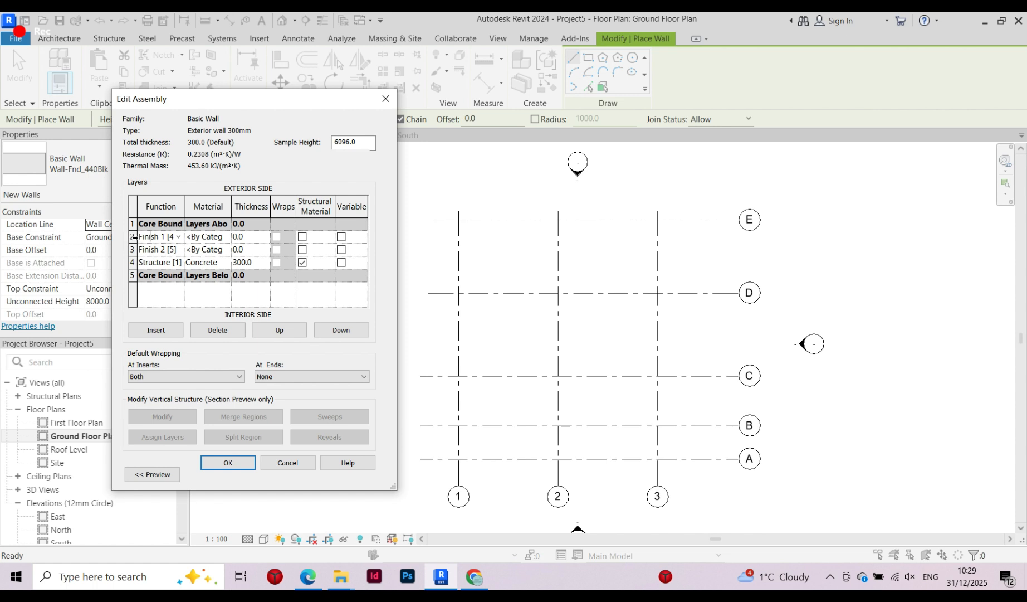
click(135, 237)
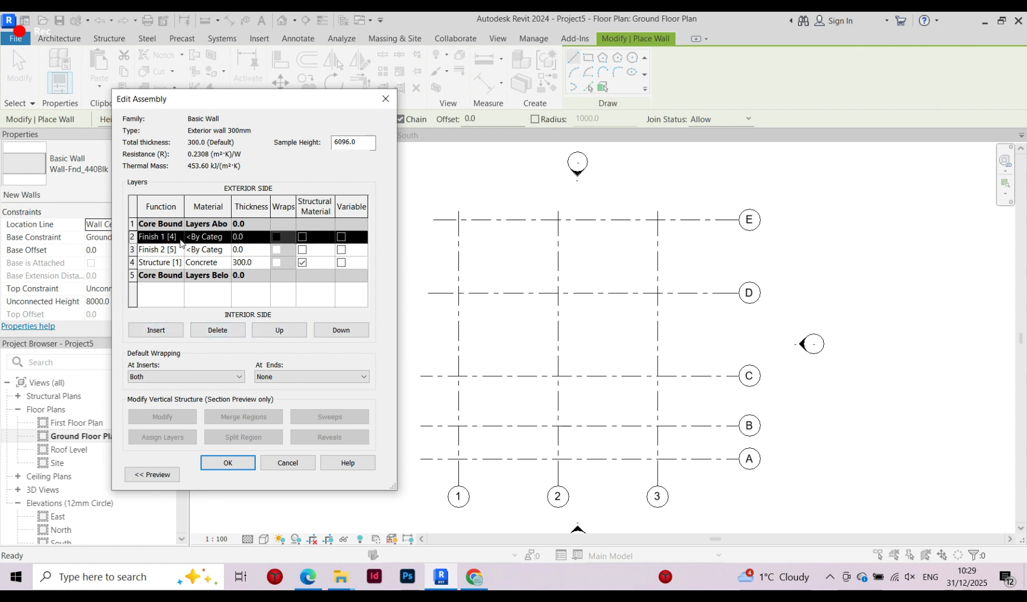
click(132, 249)
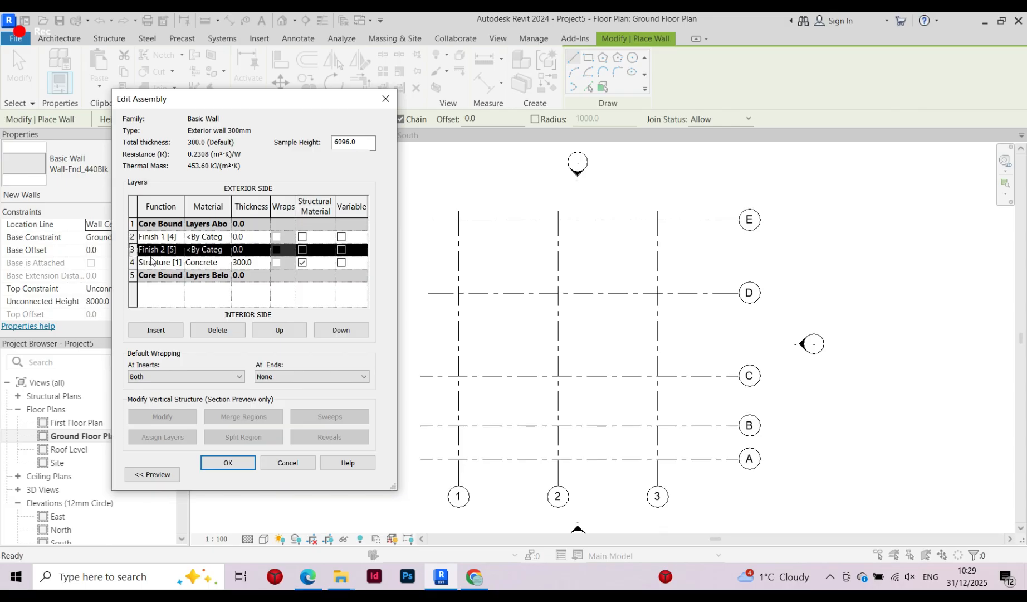
click(343, 334)
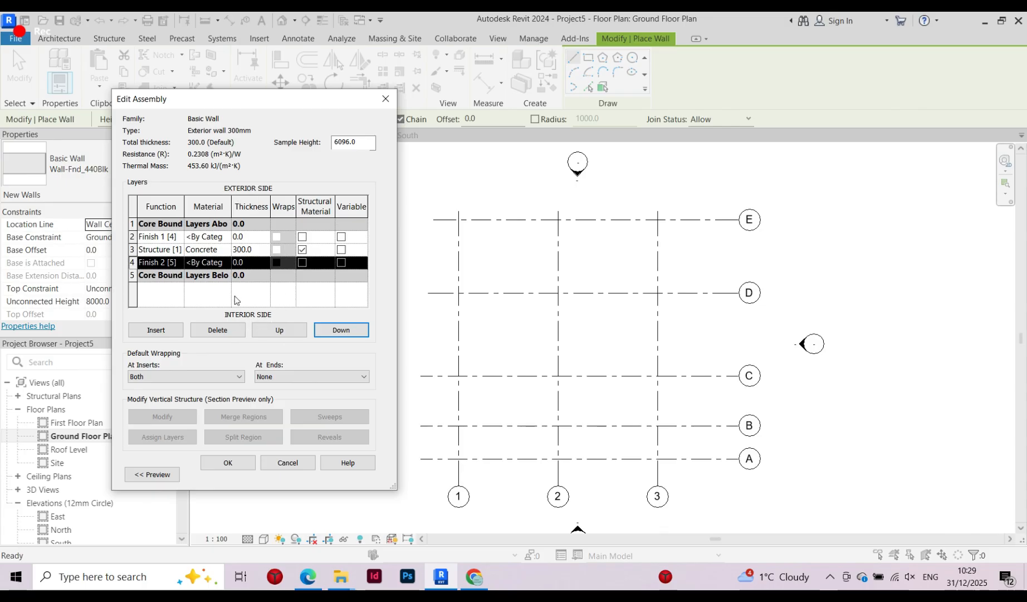
Set the layer thicknesses to 290 mm for the concrete structure and 5 mm for each of the two finish layers
click(243, 249)
drag(253, 251, 226, 256)
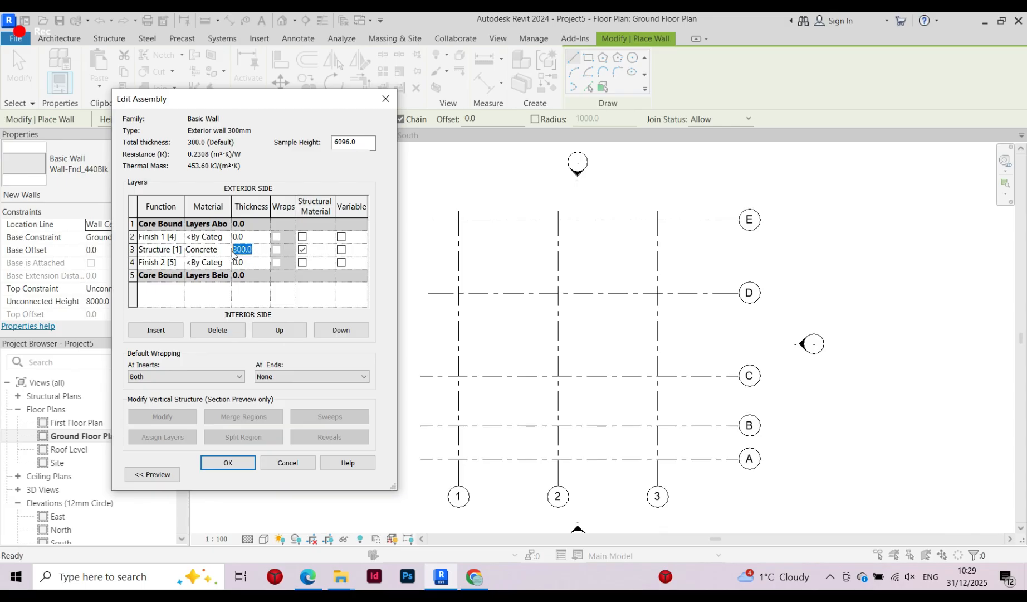
text(290)
click(250, 237)
drag(251, 237, 236, 239)
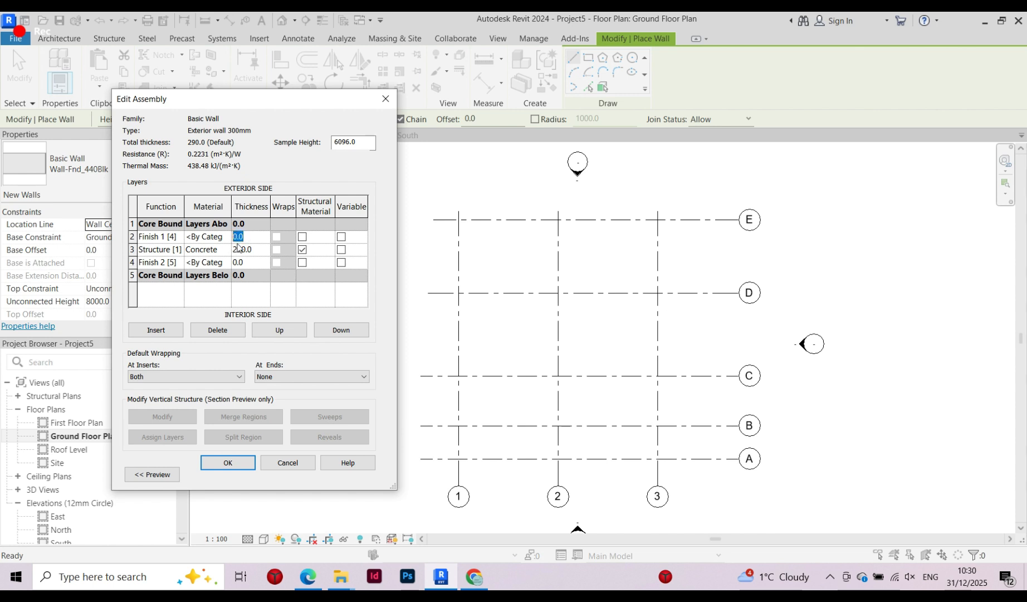
text(5)
click(250, 264)
drag(250, 264, 226, 262)
text(5)
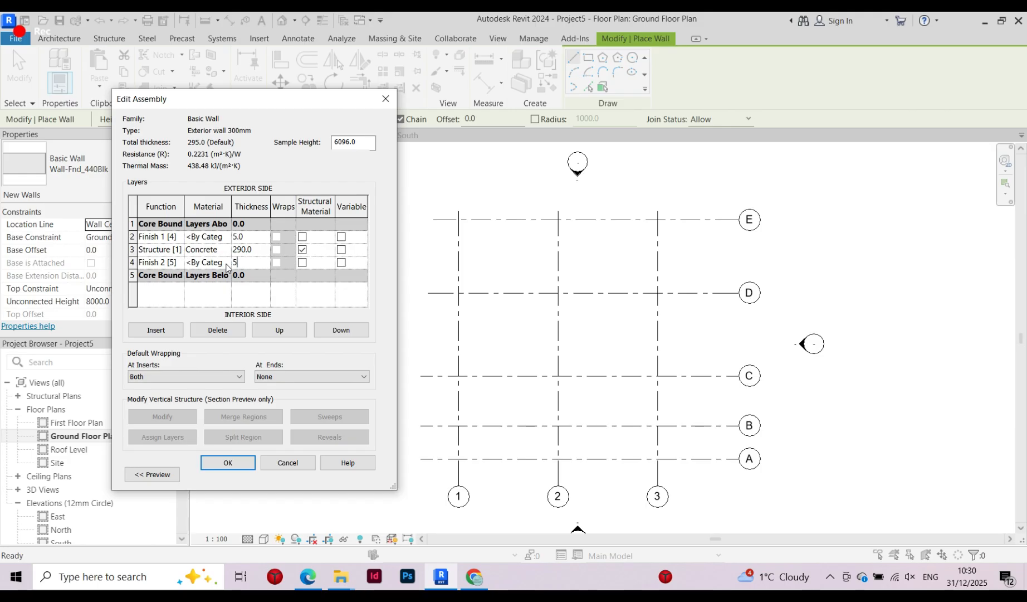
click(229, 237)
click(226, 237)
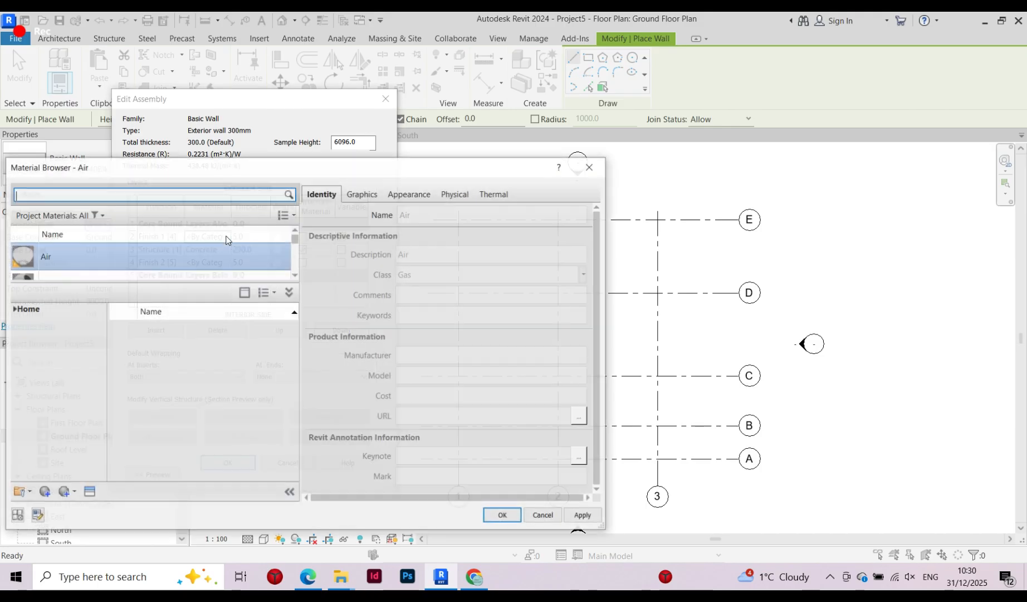
drag(267, 170, 434, 119)
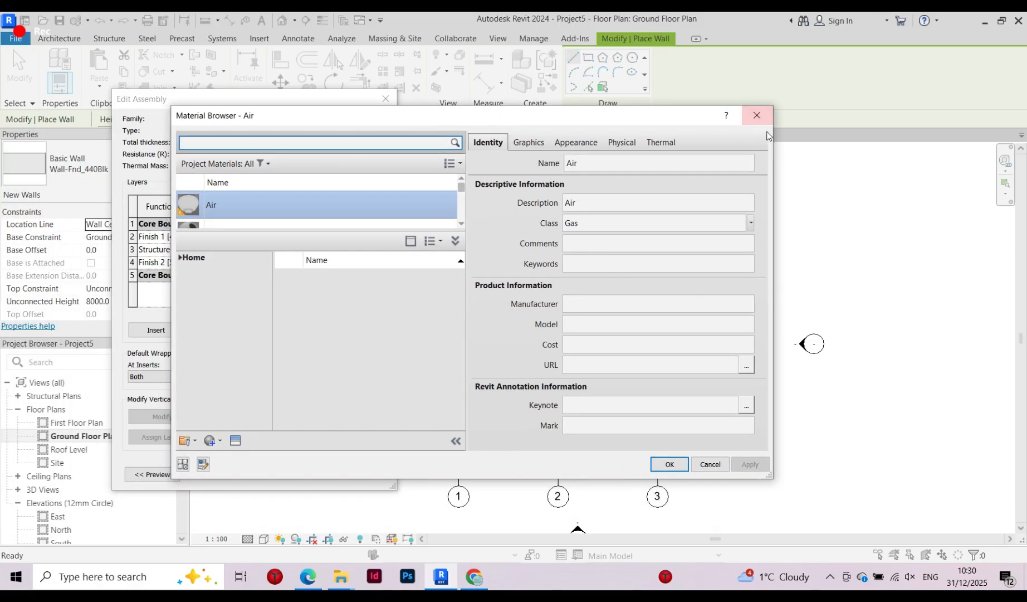
click(757, 115)
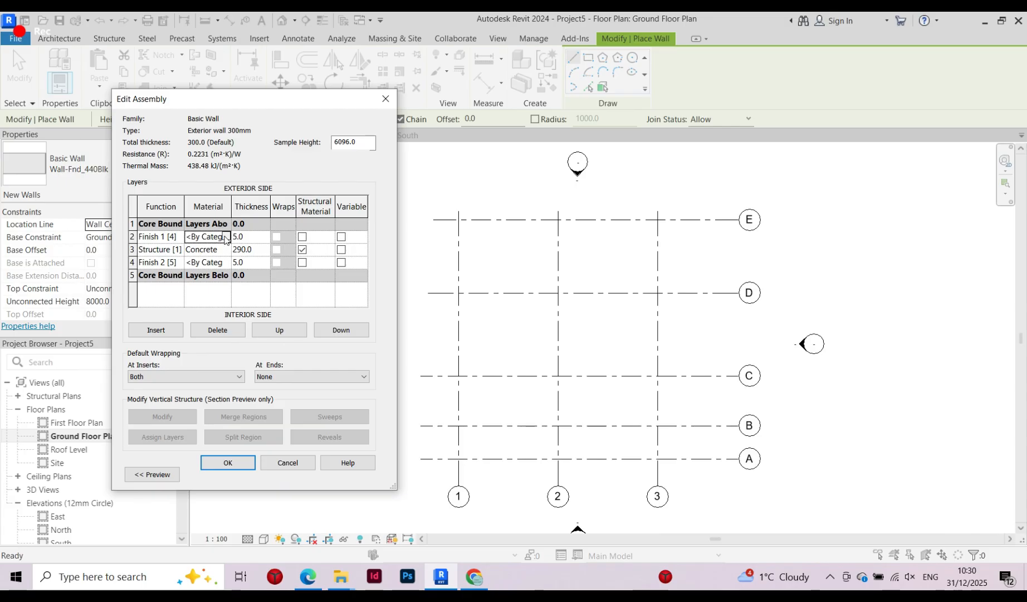
For the Finish 1 [4] layer's material, search for plaster and add the library's Plaster to the project, keeping both appearances
click(226, 237)
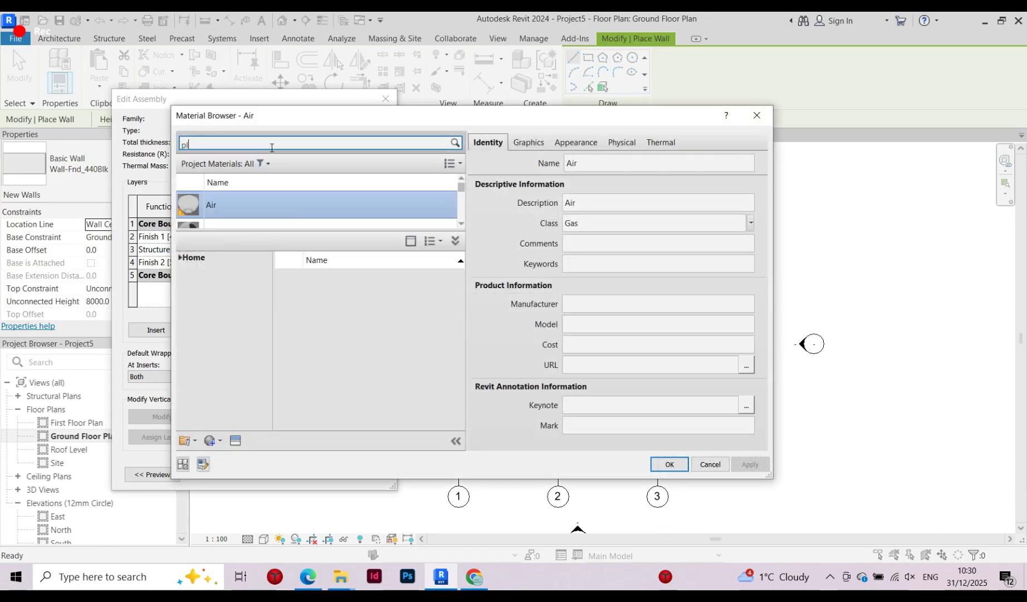
click(272, 147)
text(plaster)
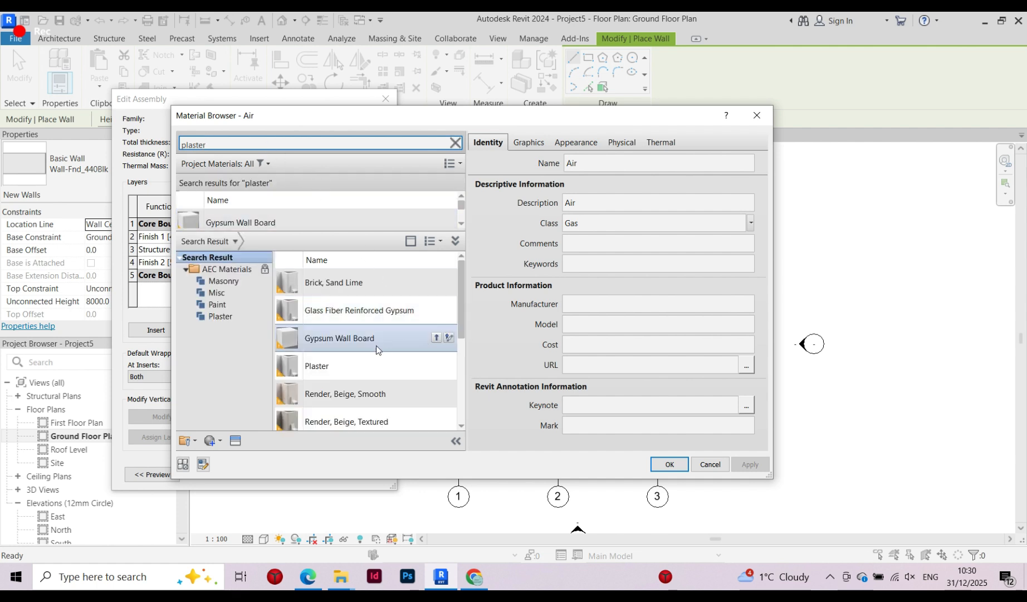
click(357, 365)
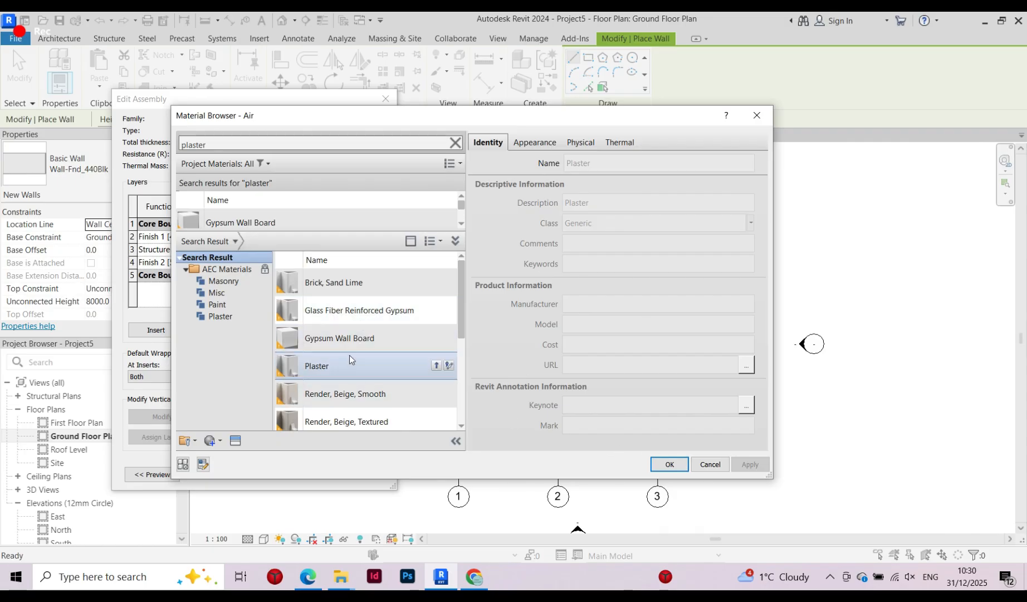
double_click(350, 355)
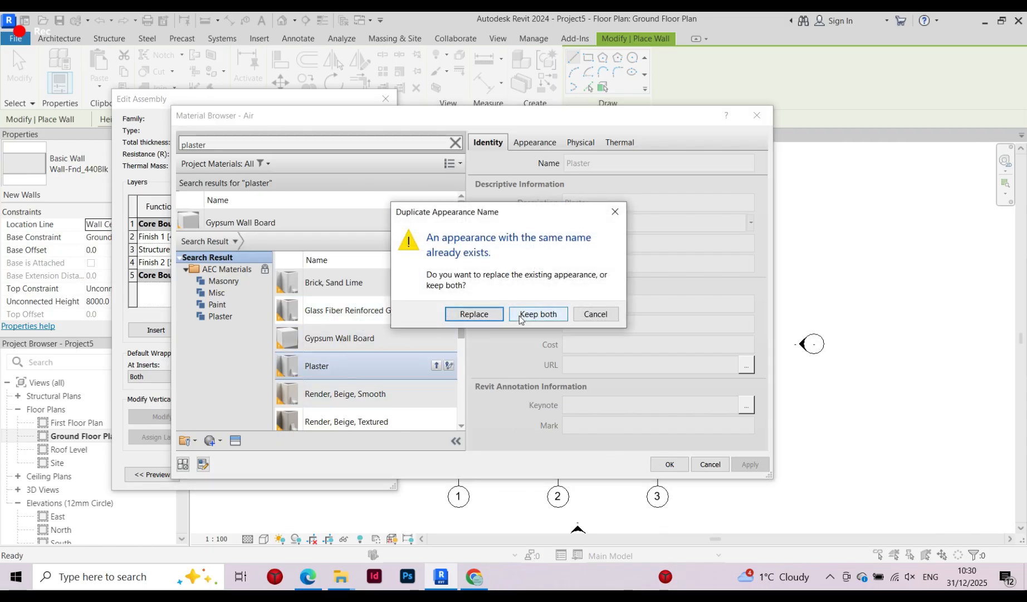
click(524, 314)
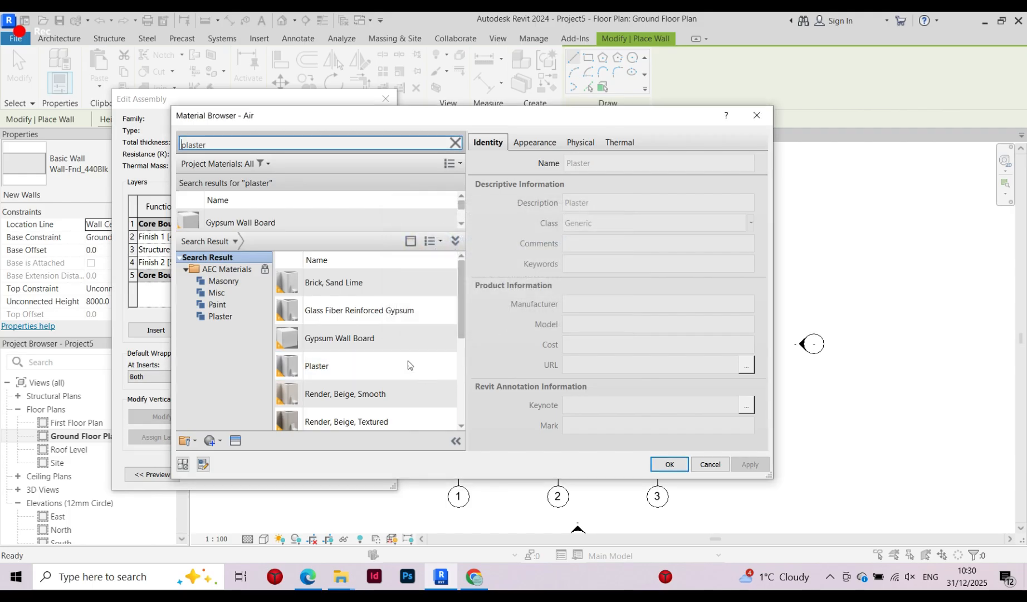
Assign the project material Plaster to the Finish 1 [4] layer
click(456, 241)
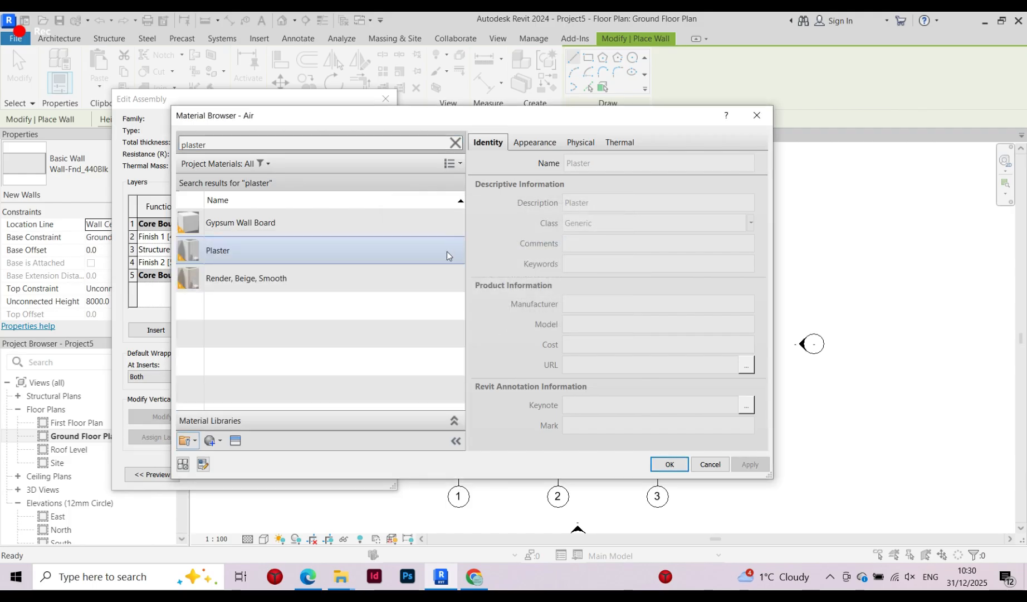
click(227, 250)
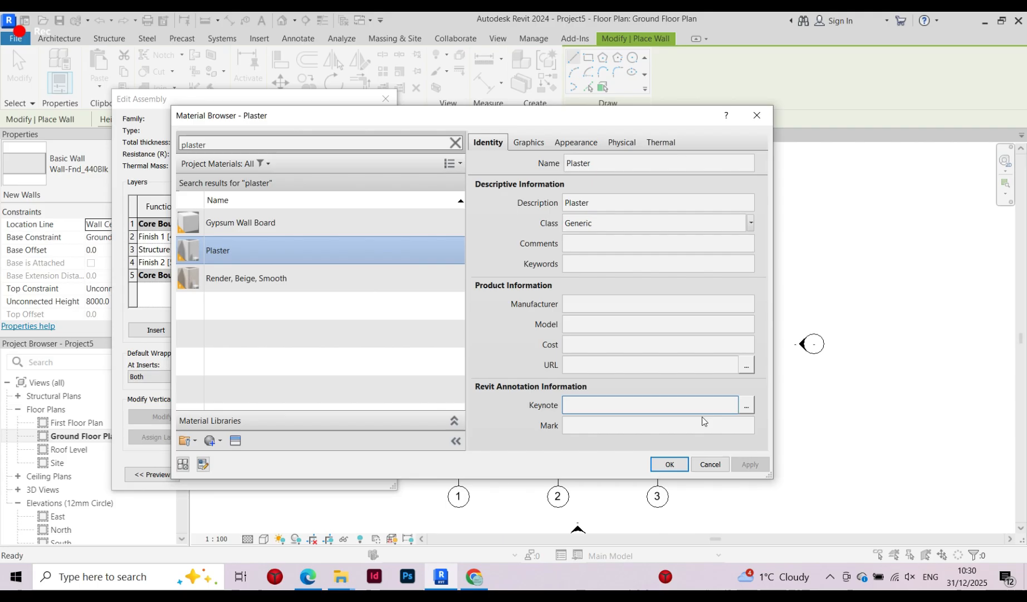
click(671, 464)
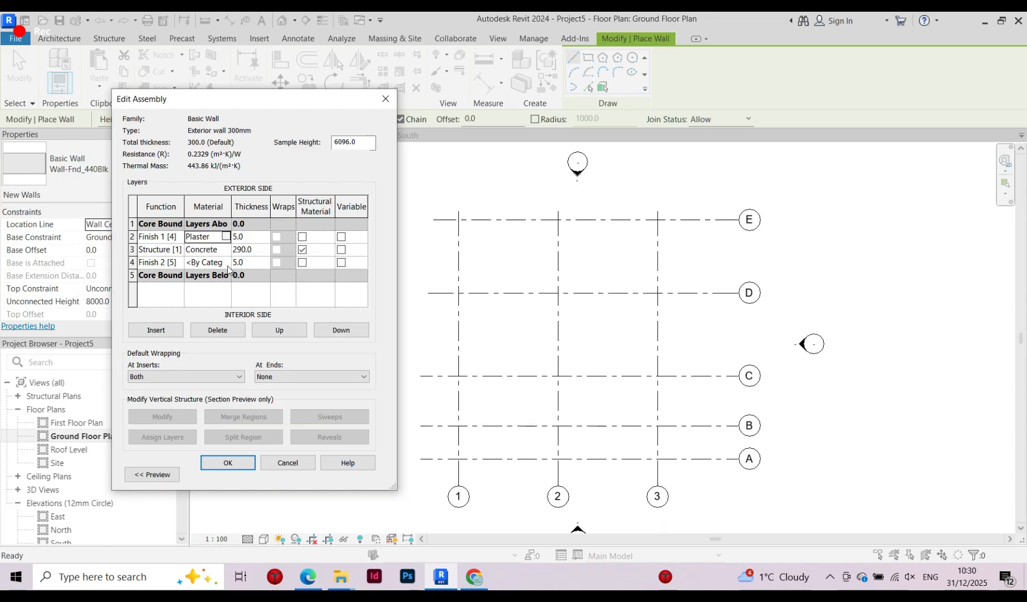
Search the project materials for Plaster and assign it to the Finish 2 [5] layer
click(212, 262)
click(226, 263)
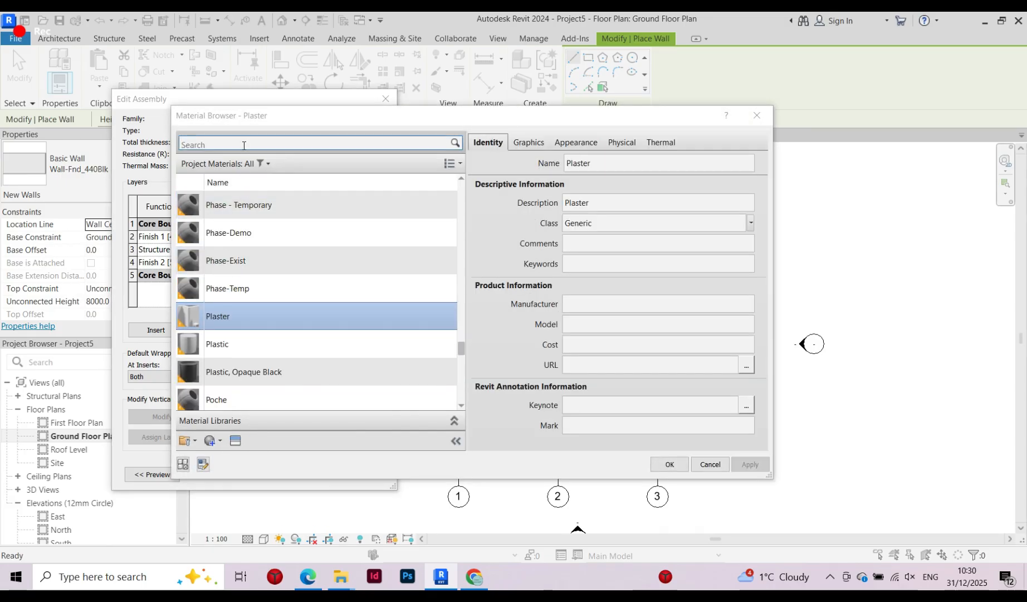
text(Na)
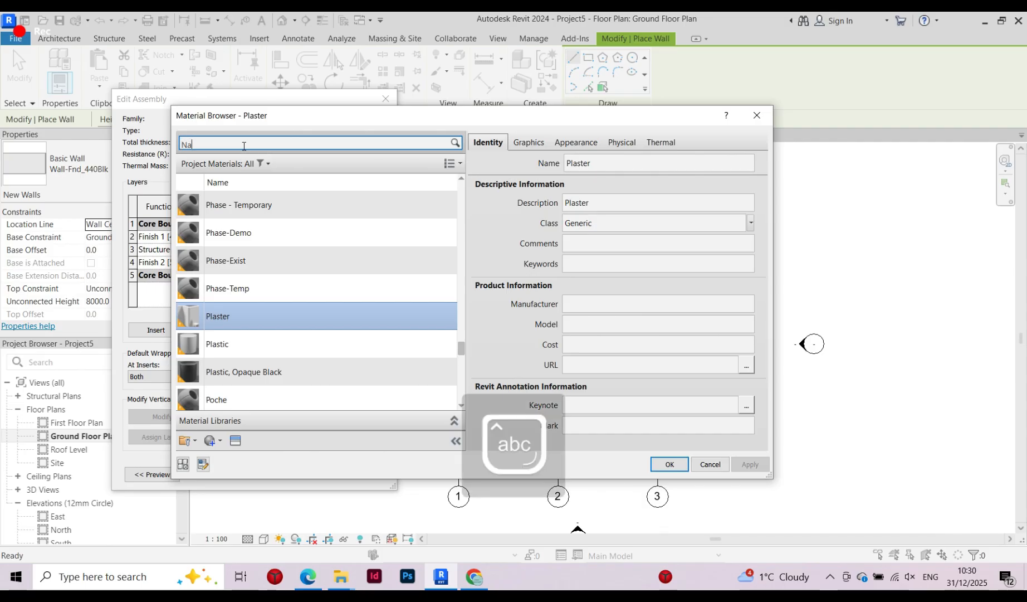
text(p)
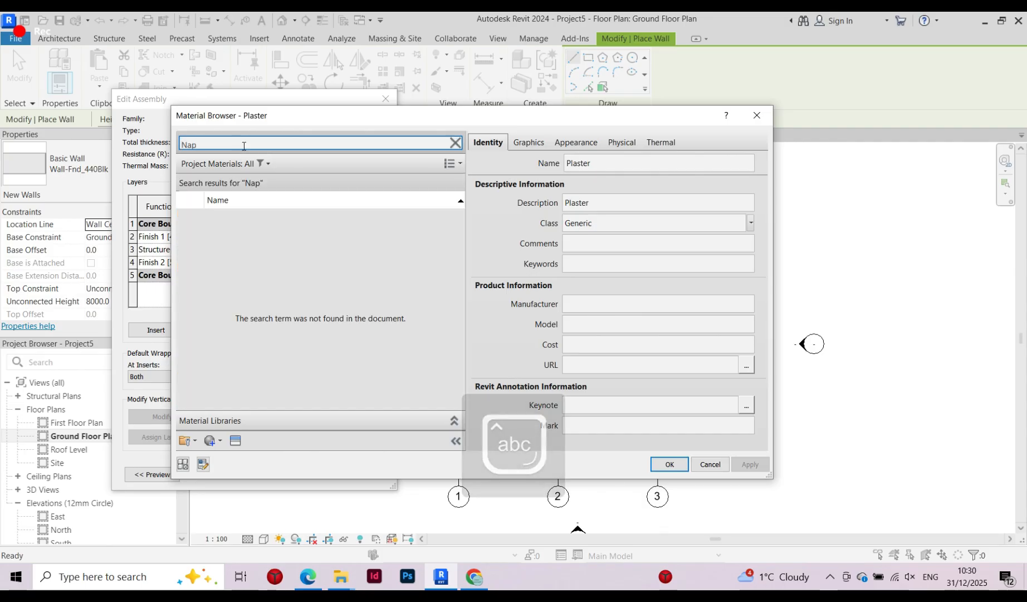
key(BackSpace)
key(BackSpace)
key(BackSpace)
text(Plaster)
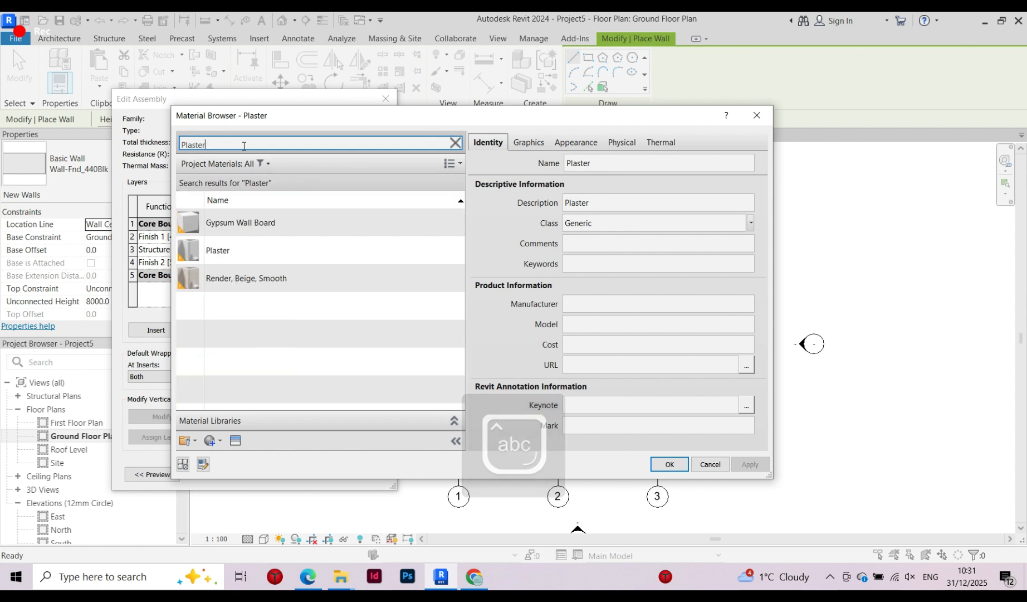
click(228, 256)
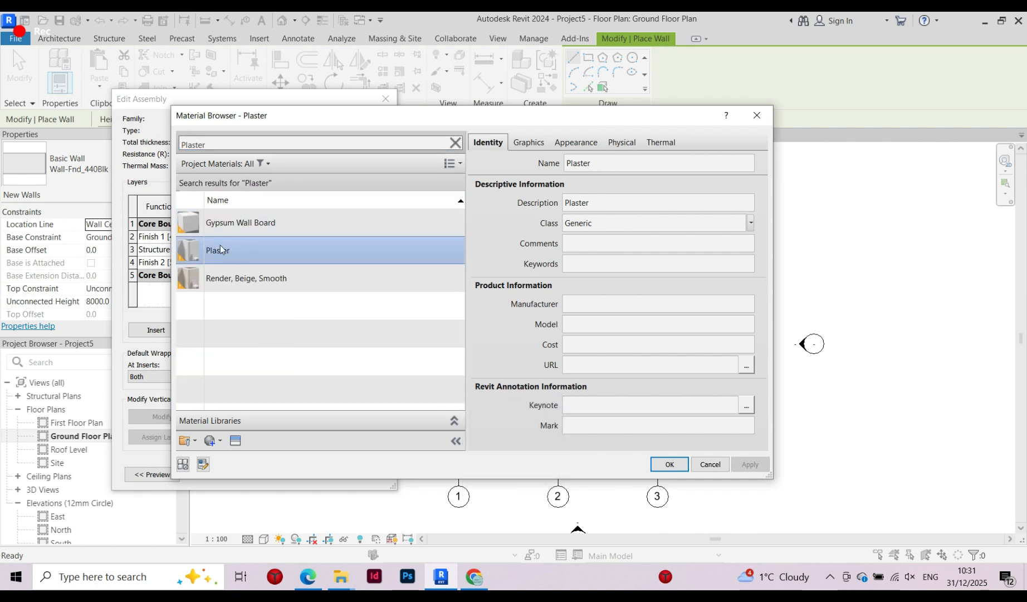
click(670, 464)
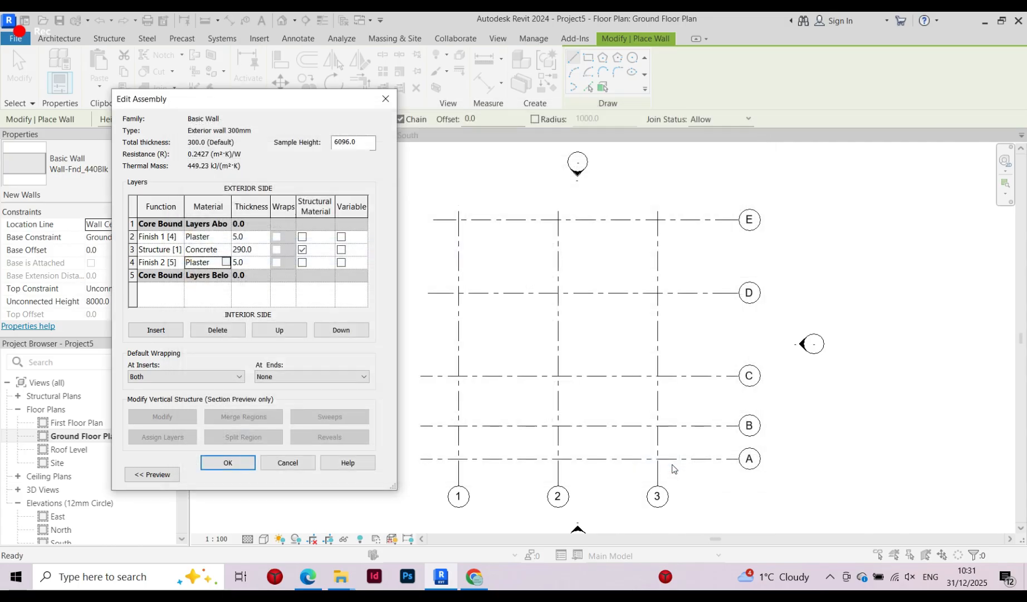
Assign the Brick, Common material to the Structure [1] layer and apply the changes to the wall type
click(223, 249)
click(227, 249)
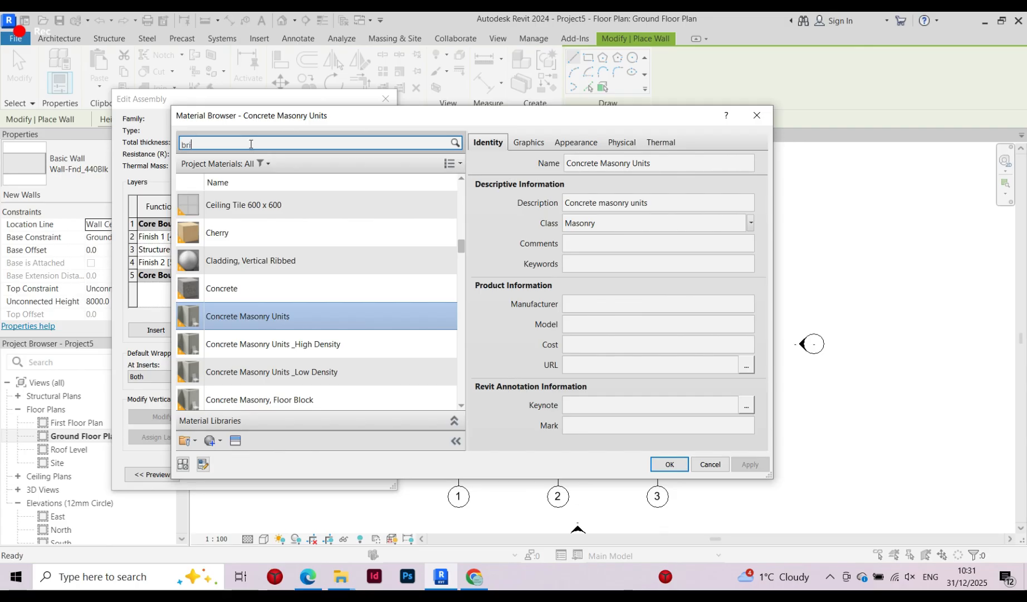
text(brick)
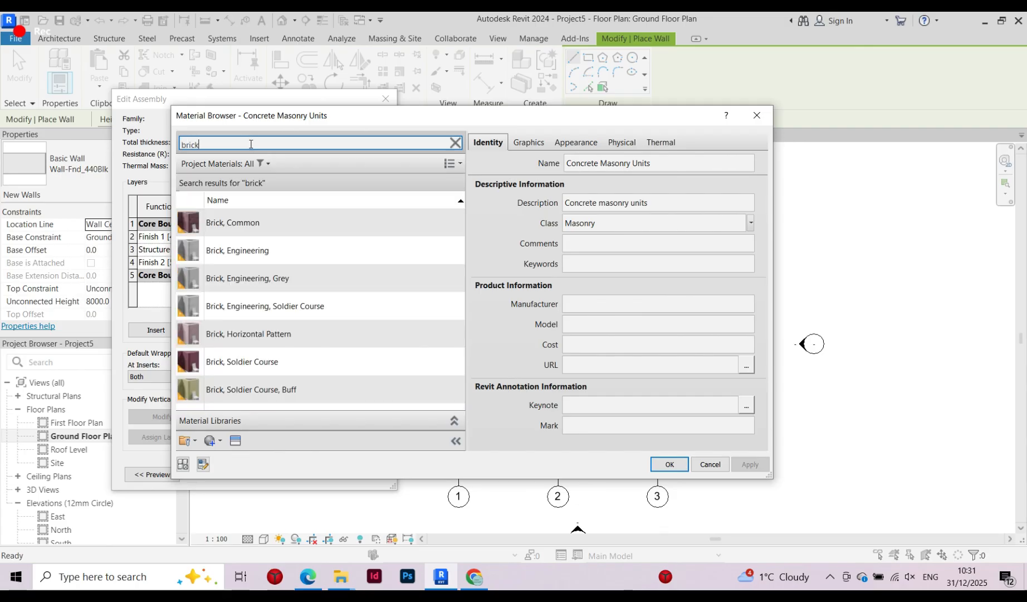
click(256, 212)
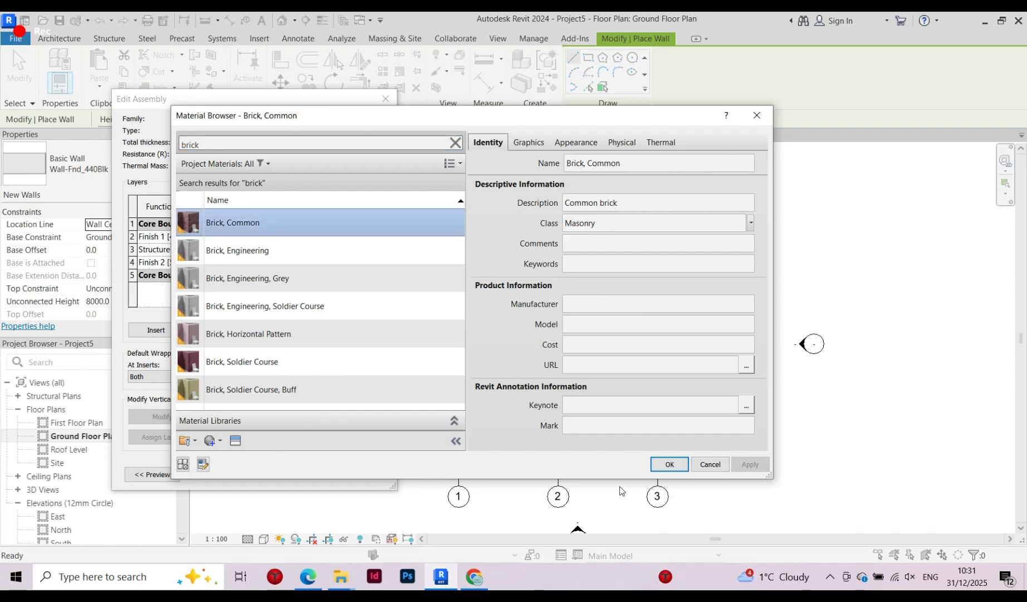
click(669, 464)
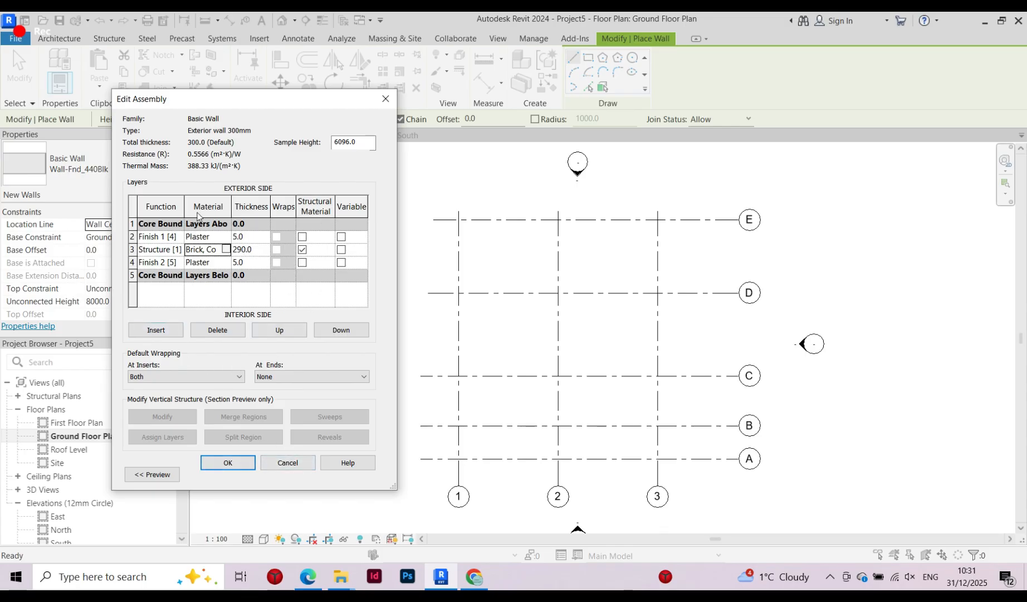
click(233, 463)
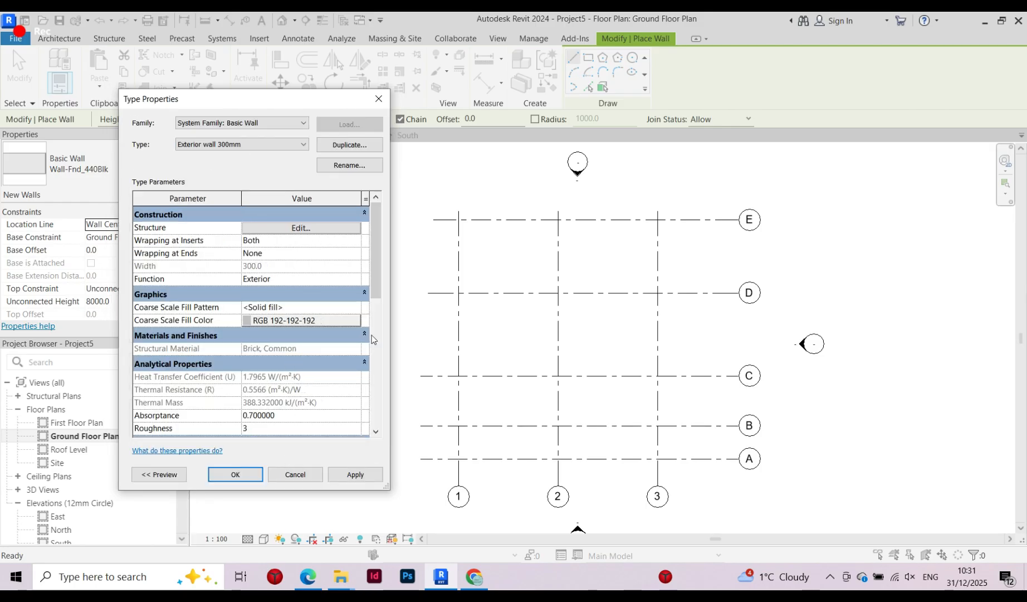
click(350, 476)
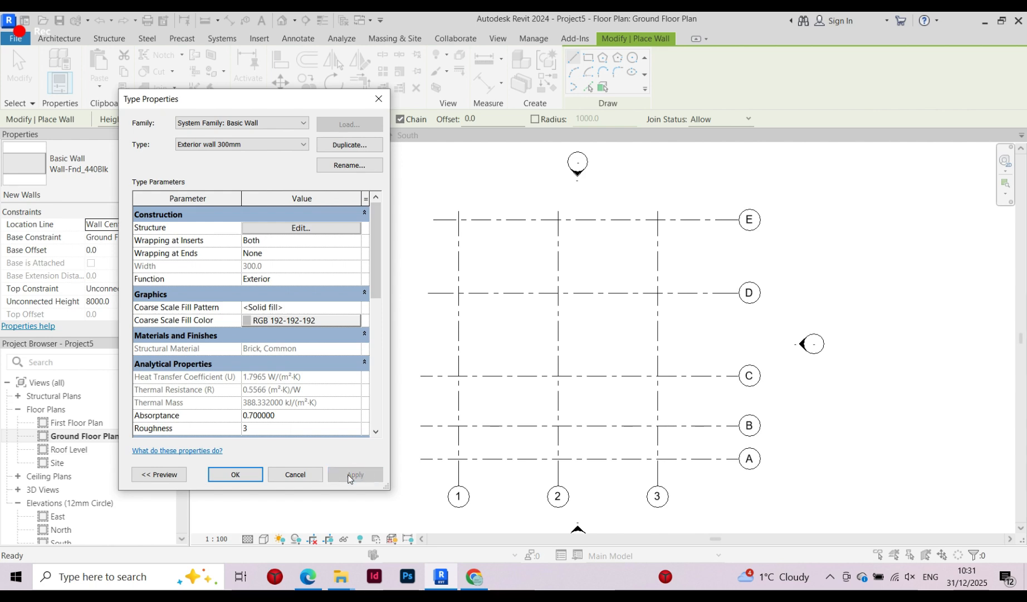
click(235, 474)
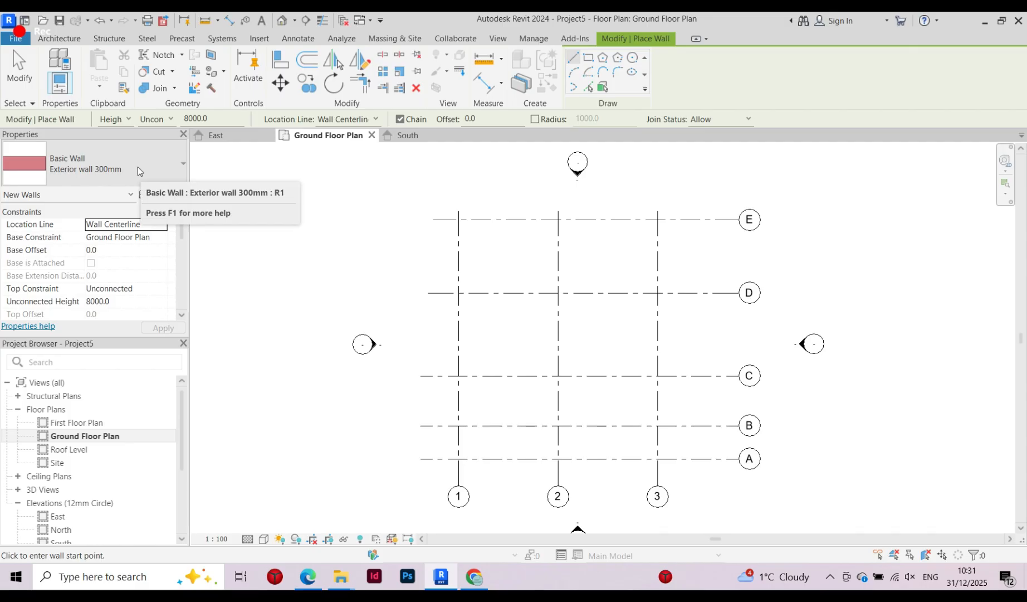
Keep Exterior wall 300mm as the wall type and choose Wall Centerline as its location line
click(73, 165)
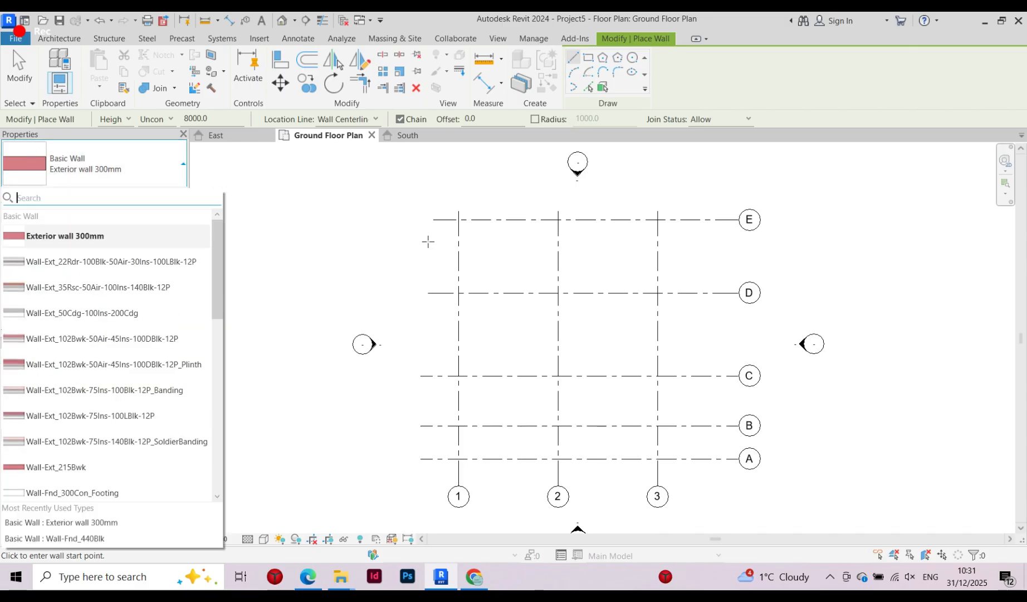
scroll(365, 243, down, 2)
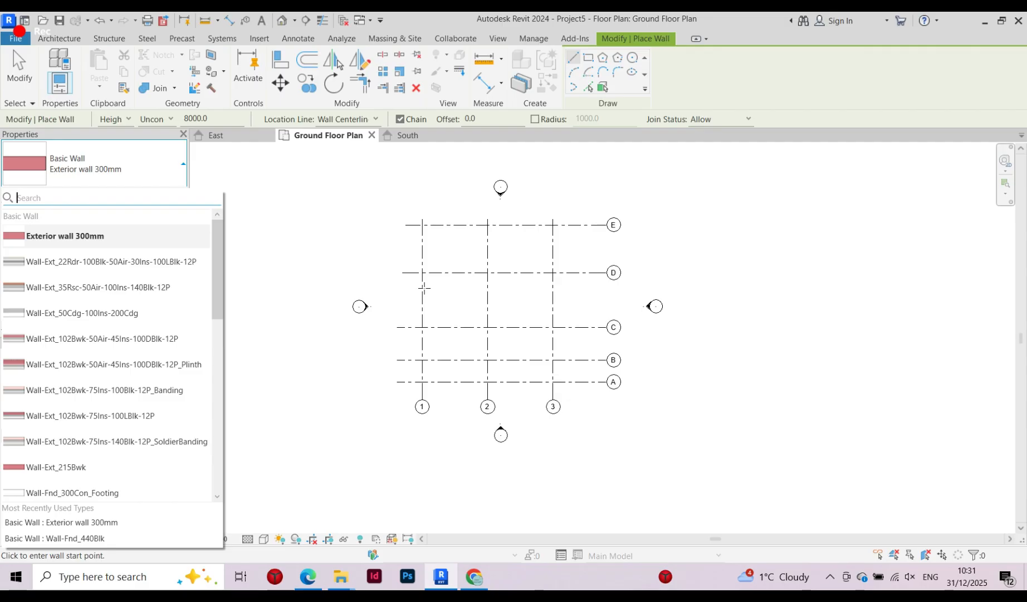
scroll(420, 381, up, 5)
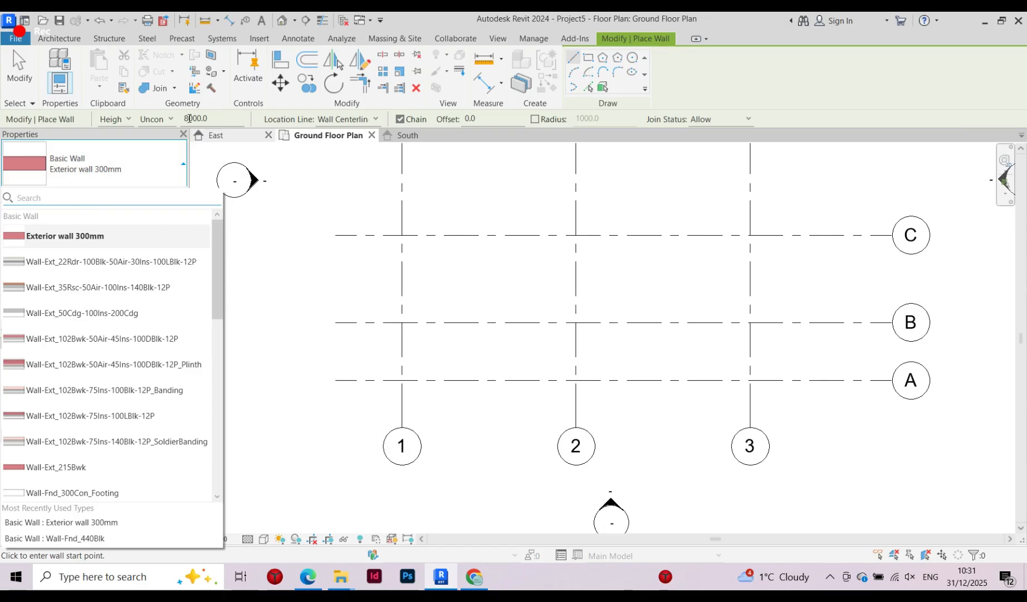
click(376, 119)
click(376, 120)
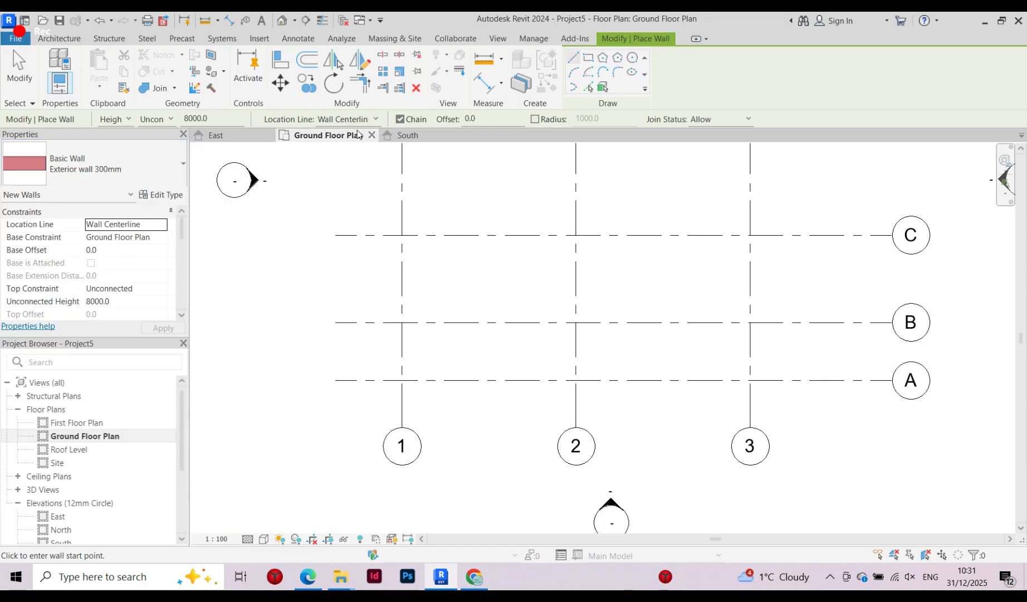
click(377, 119)
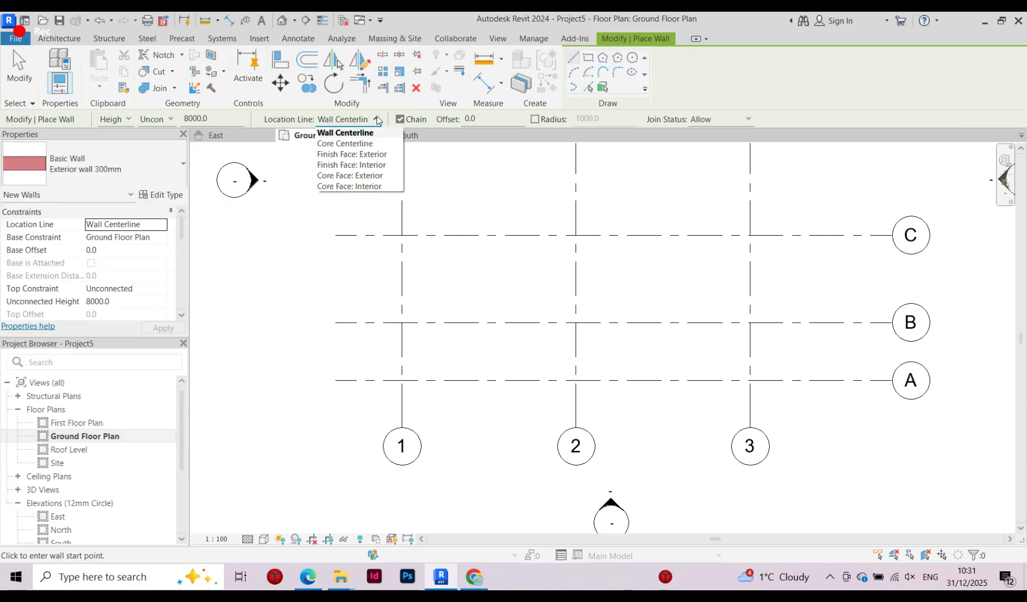
click(359, 137)
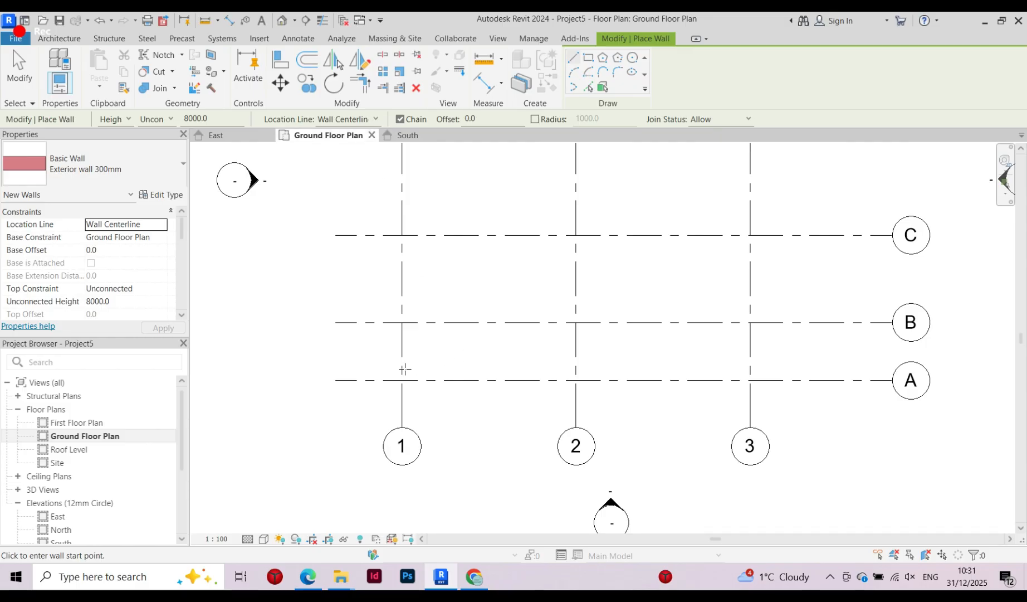
Draw chained exterior walls from grid intersection A/1 to A/2, up to C/2 and across to C/3
click(402, 380)
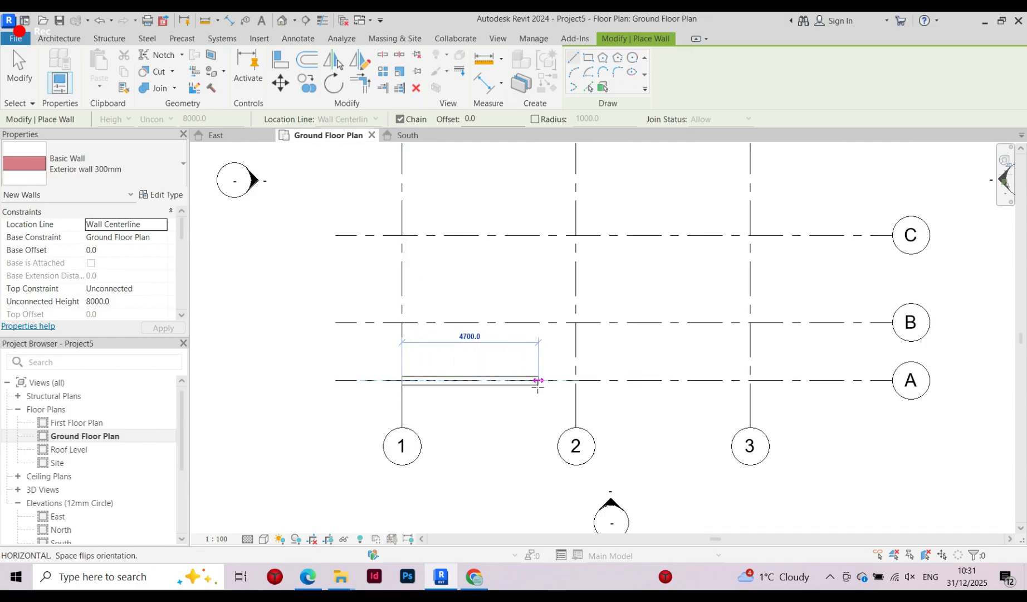
scroll(513, 380, down, 2)
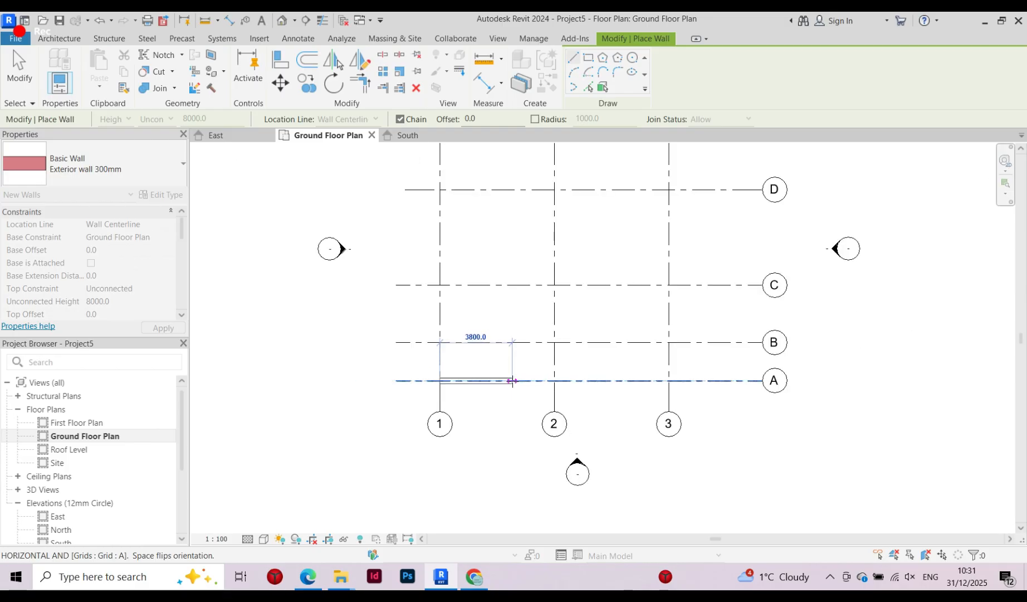
scroll(512, 379, down, 2)
scroll(512, 380, up, 4)
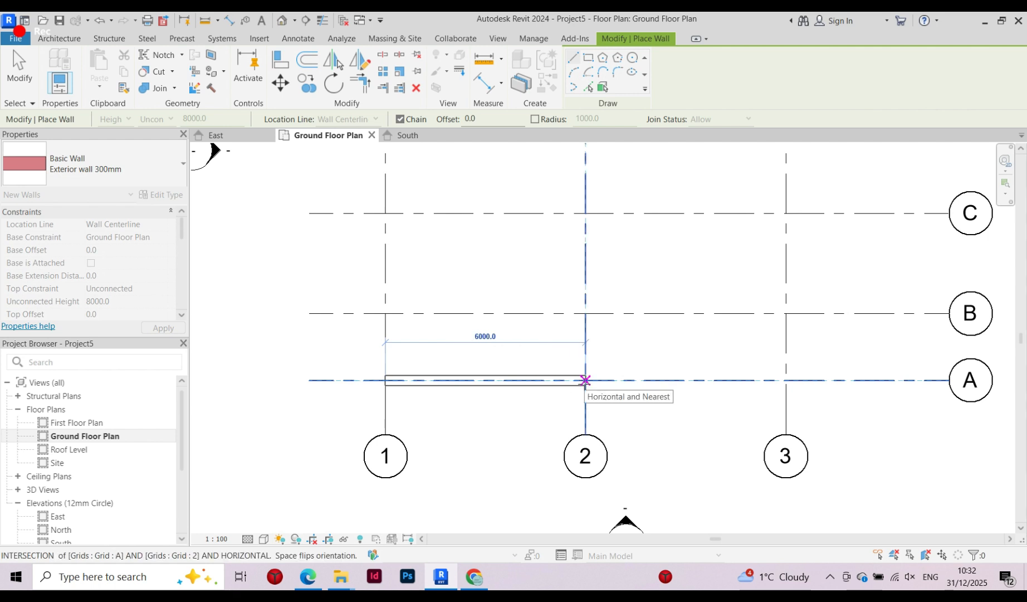
click(585, 380)
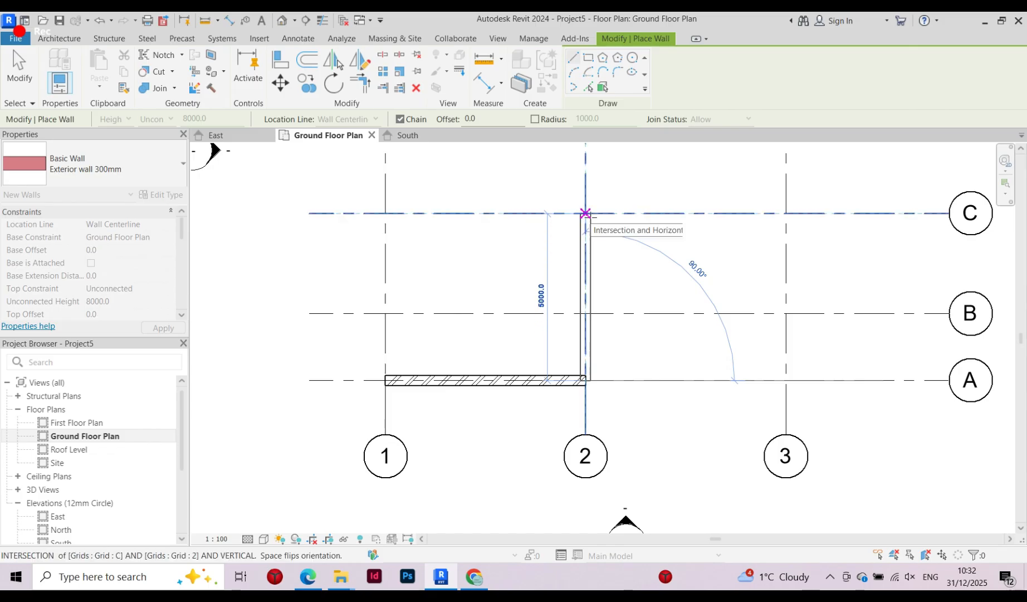
click(585, 213)
scroll(584, 249, down, 2)
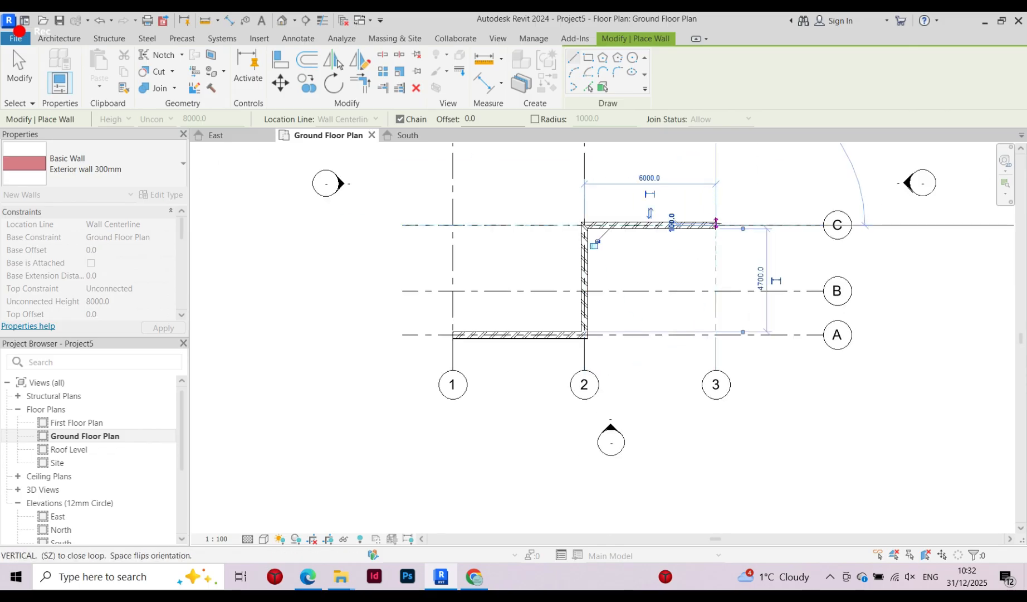
click(717, 222)
Continue the wall chain from C/3 through D/3, D/2, E/2 and E/1, close it at A/1, and end the Wall command
scroll(716, 223, down, 3)
scroll(664, 260, up, 3)
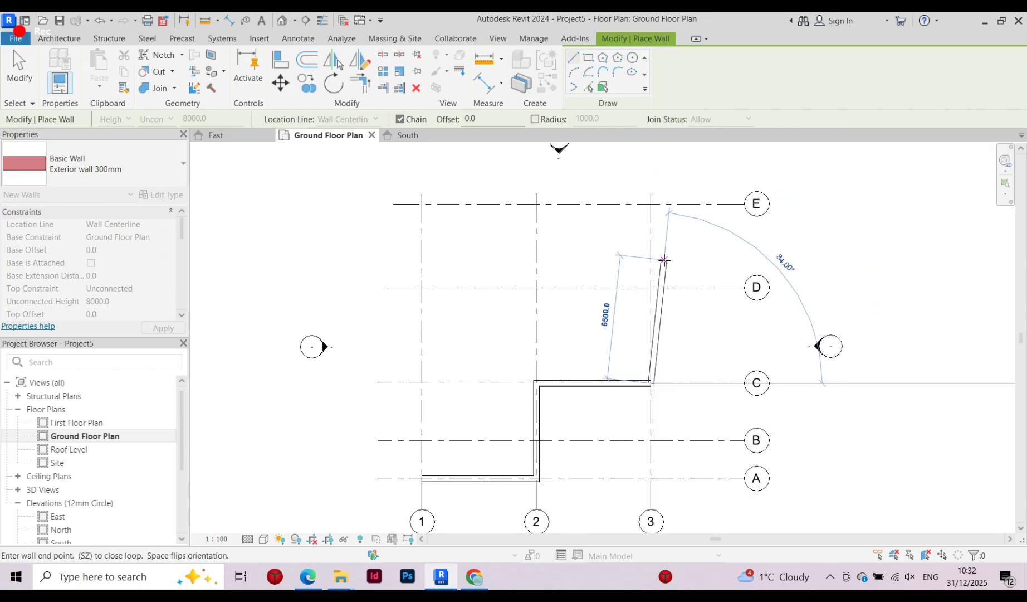
scroll(664, 259, up, 1)
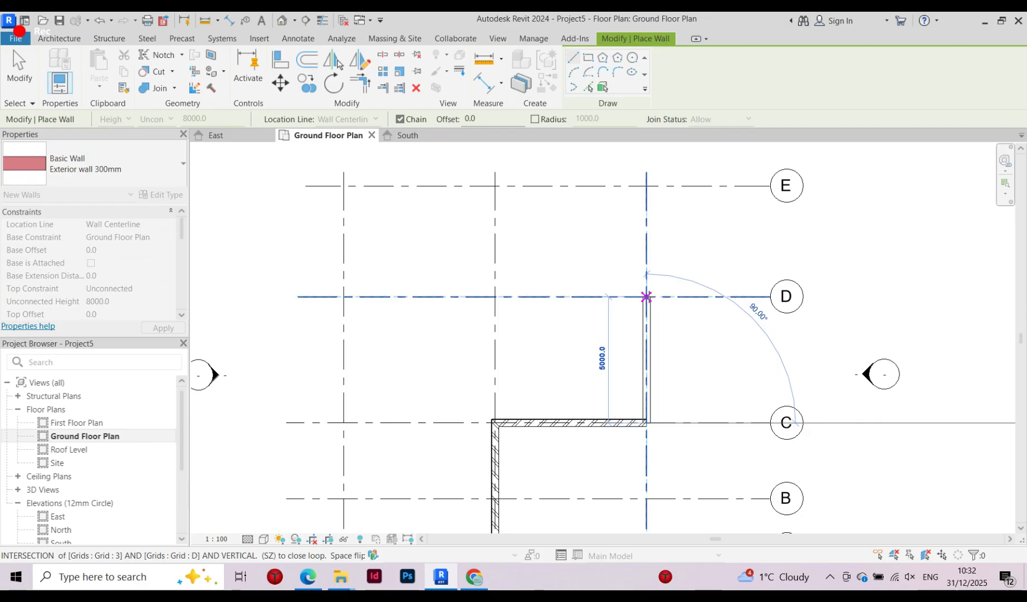
click(646, 296)
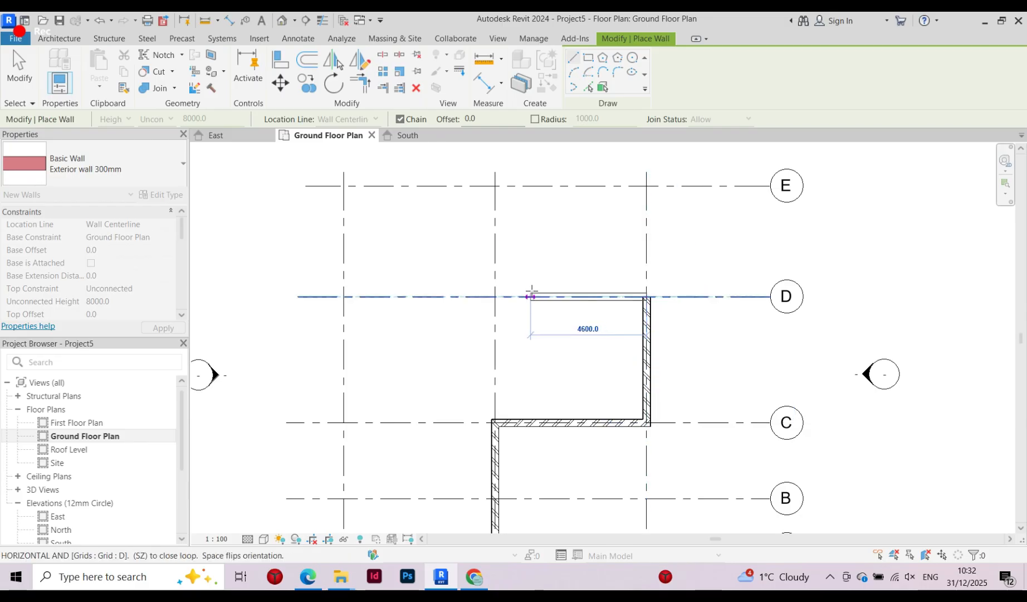
click(495, 296)
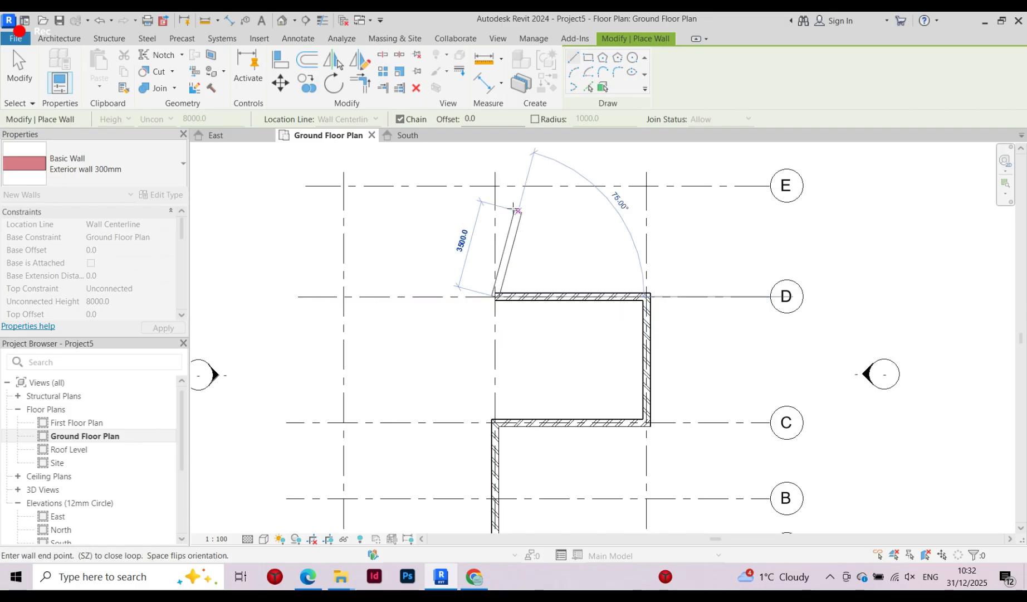
click(495, 185)
click(343, 185)
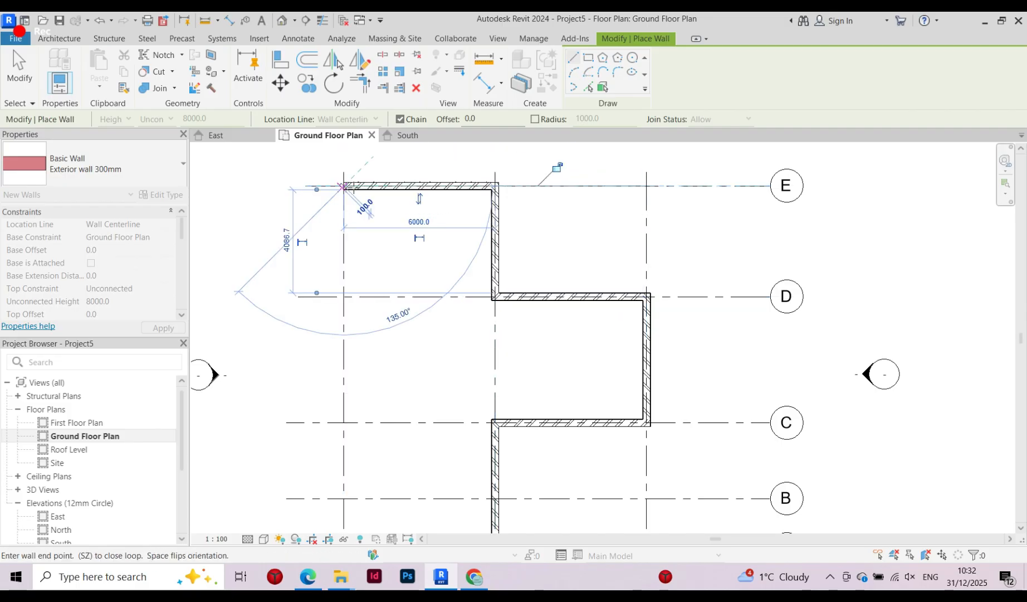
scroll(351, 189, down, 3)
click(349, 367)
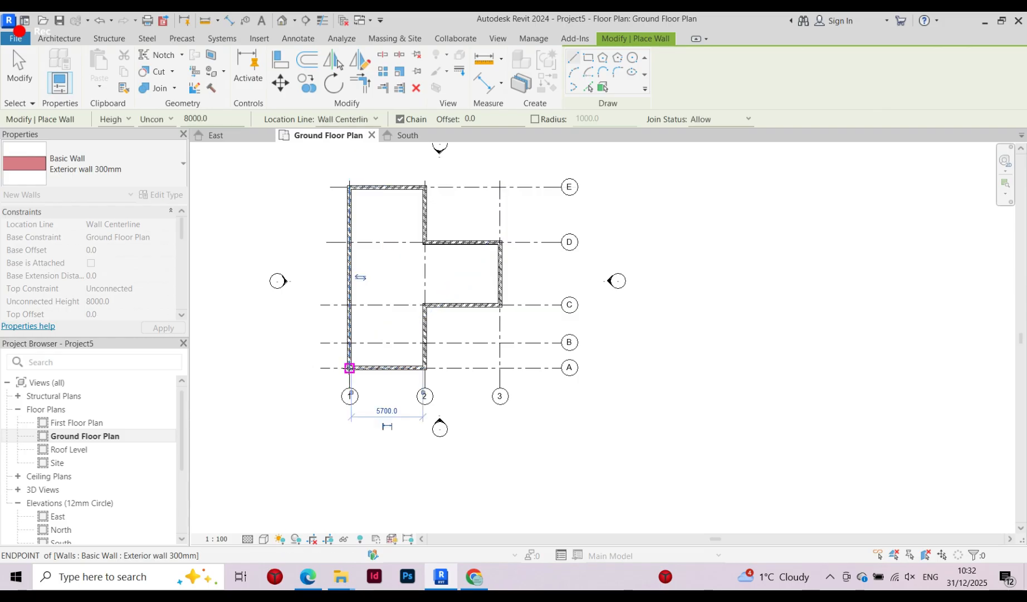
scroll(365, 385, up, 4)
scroll(385, 413, down, 4)
scroll(429, 376, up, 2)
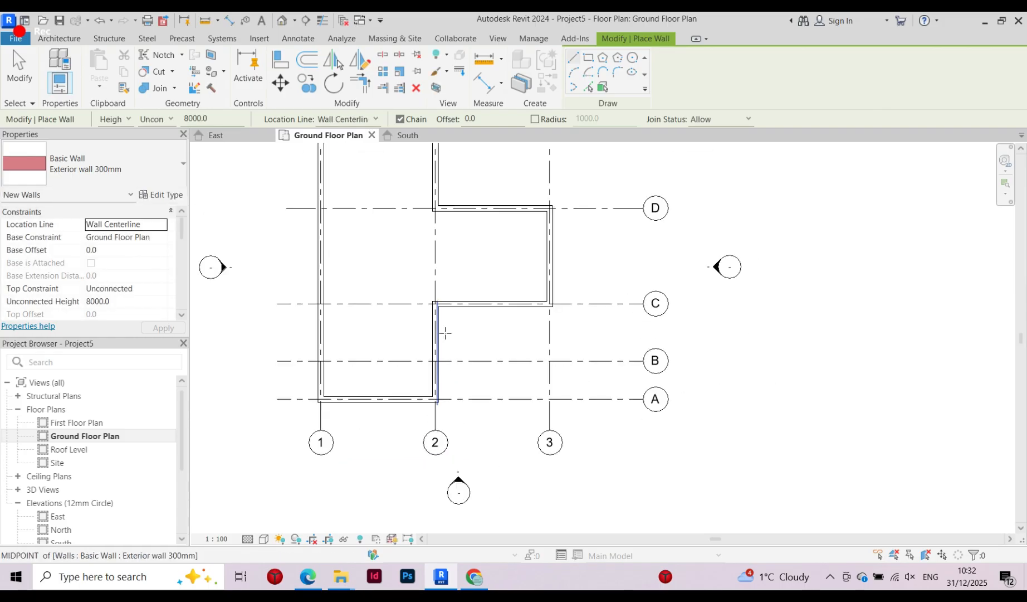
scroll(445, 333, down, 2)
key(Escape)
scroll(376, 346, down, 2)
key(Escape)
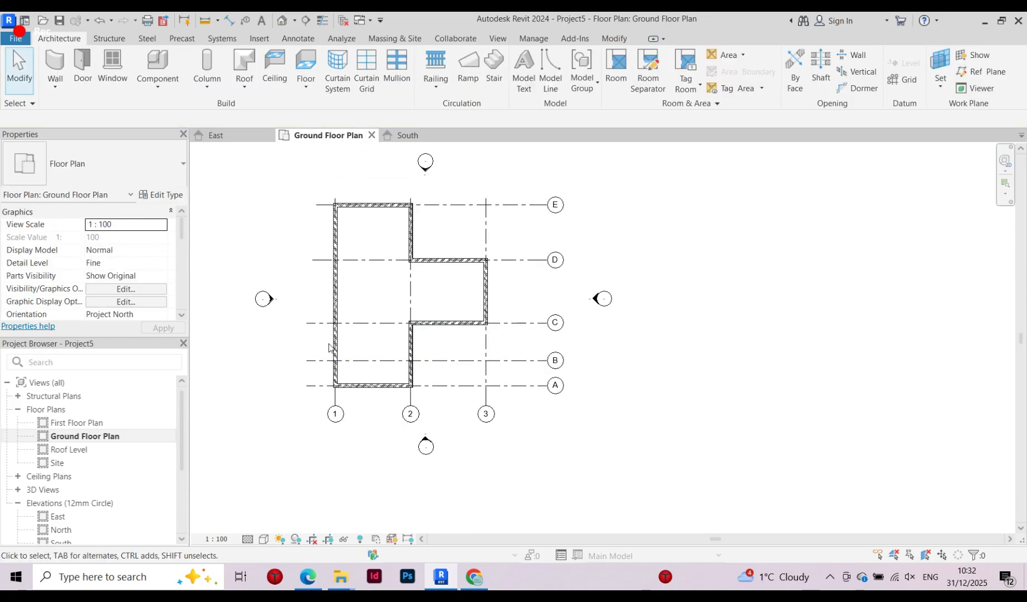
scroll(329, 348, up, 3)
scroll(420, 381, down, 2)
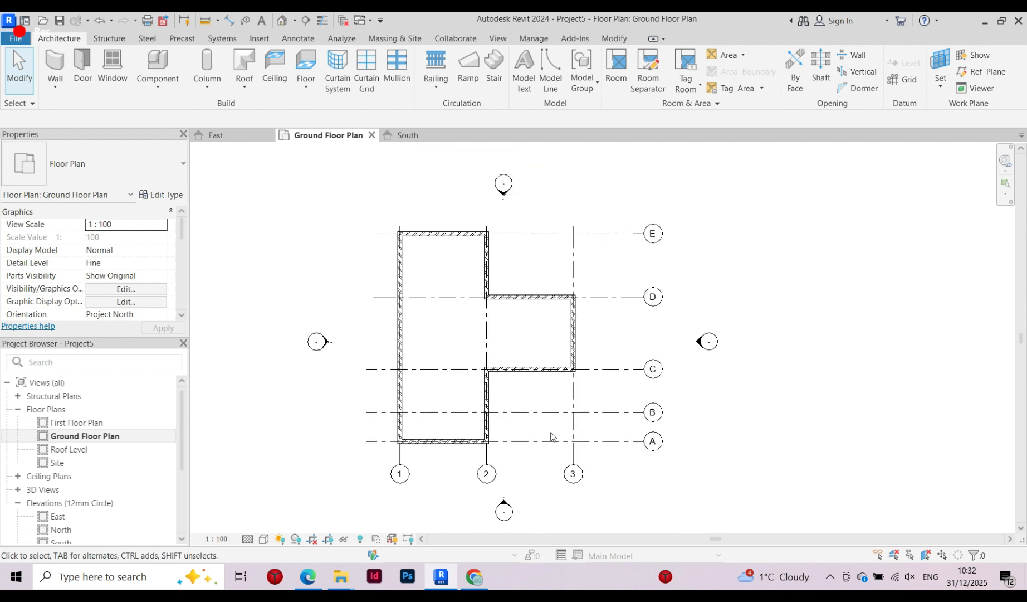
scroll(390, 357, down, 2)
scroll(489, 413, up, 3)
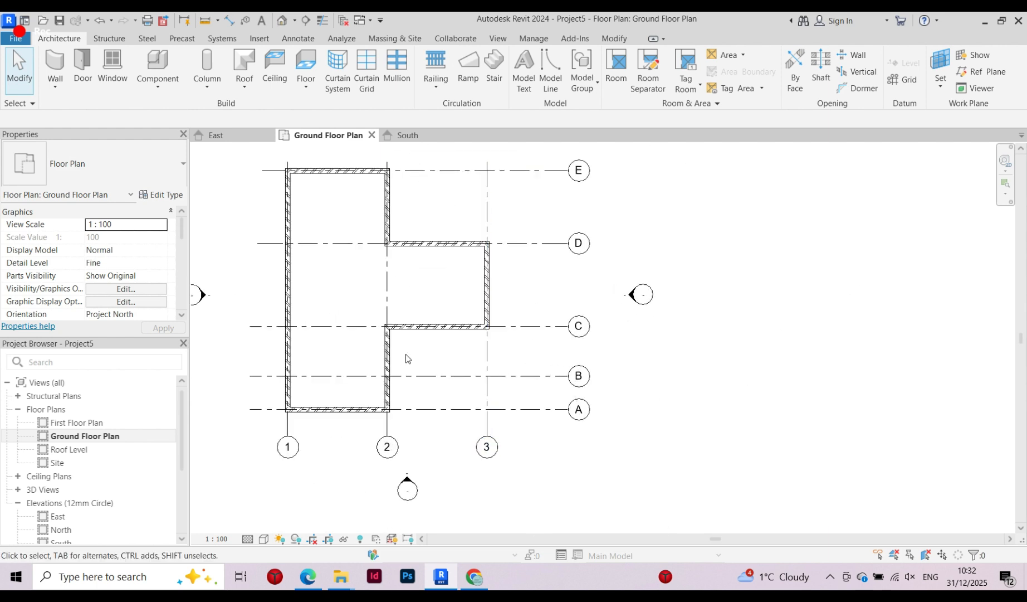
scroll(421, 369, down, 1)
scroll(415, 351, up, 3)
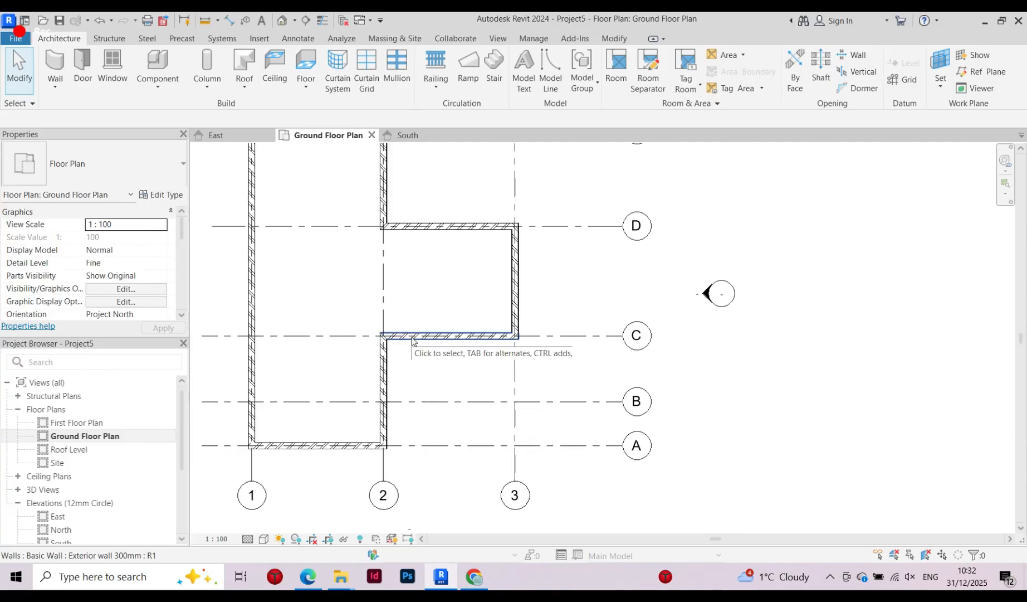
Start an architectural wall and begin duplicating the Exterior wall 300mm type from its type properties
scroll(401, 379, up, 3)
scroll(442, 413, down, 1)
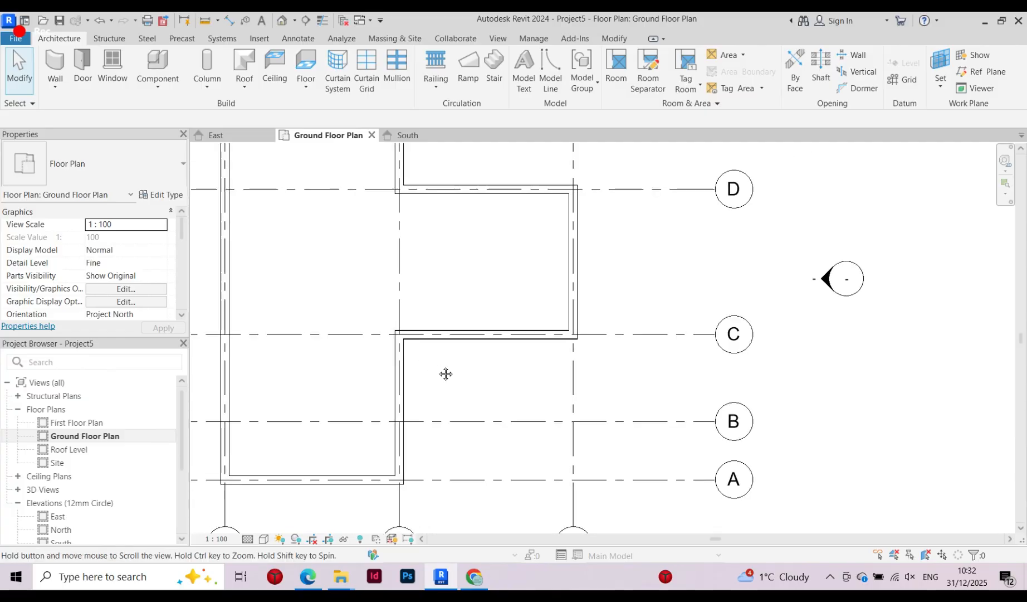
mouse_move(446, 373)
middle_down()
mouse_move(470, 371)
mouse_move(458, 411)
mouse_move(468, 357)
mouse_move(489, 381)
middle_up()
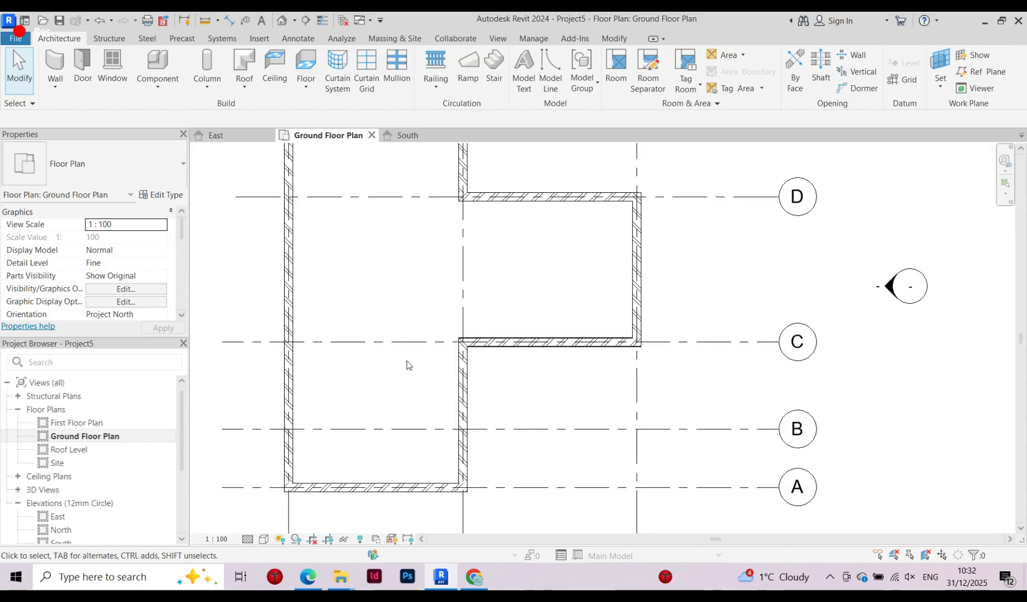
scroll(406, 361, down, 1)
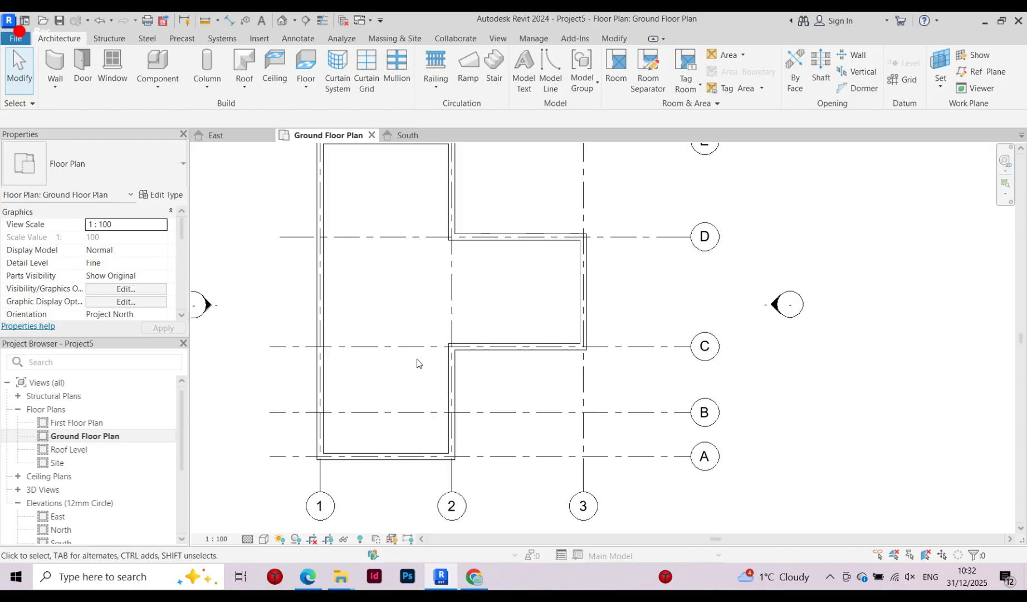
click(57, 94)
click(68, 109)
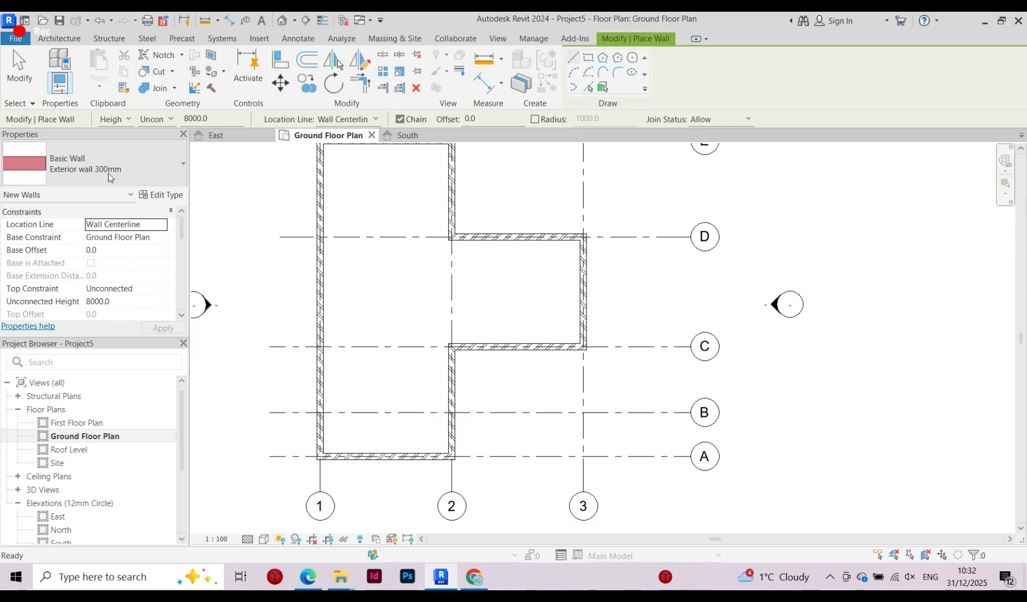
click(166, 195)
click(347, 146)
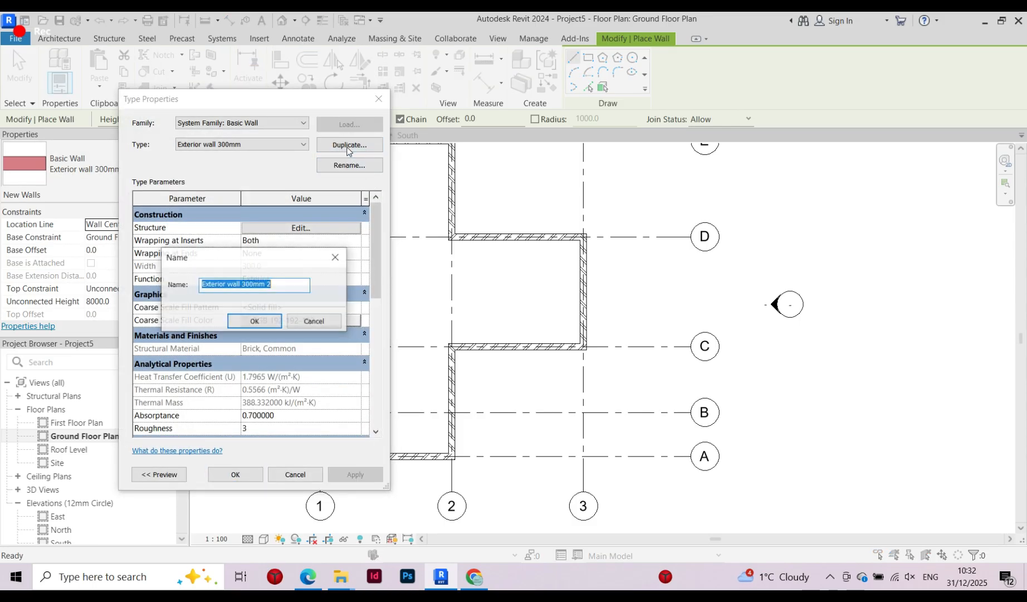
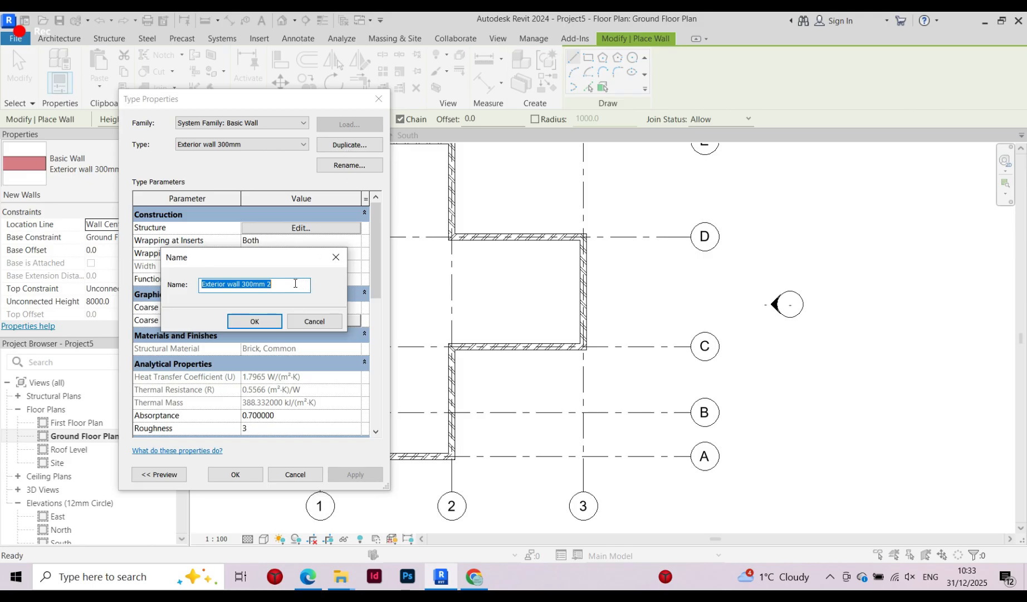
text(remane)
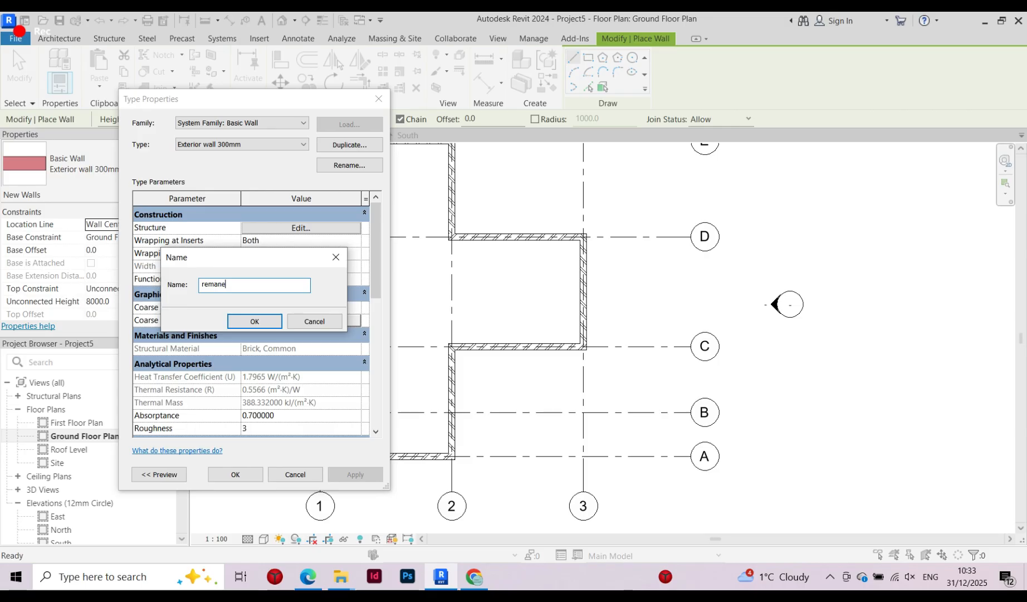
key(BackSpace)
key(BackSpace)
key(BackSpace)
key(BackSpace)
key(BackSpace)
key(BackSpace)
key(BackSpace)
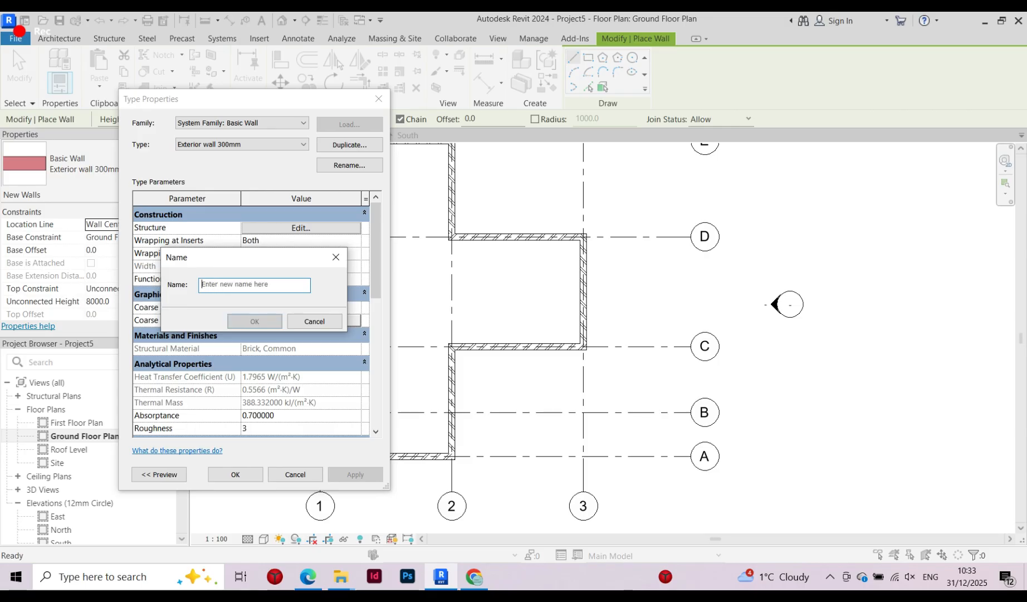
Name the duplicated wall type Interior wall 150
text(In)
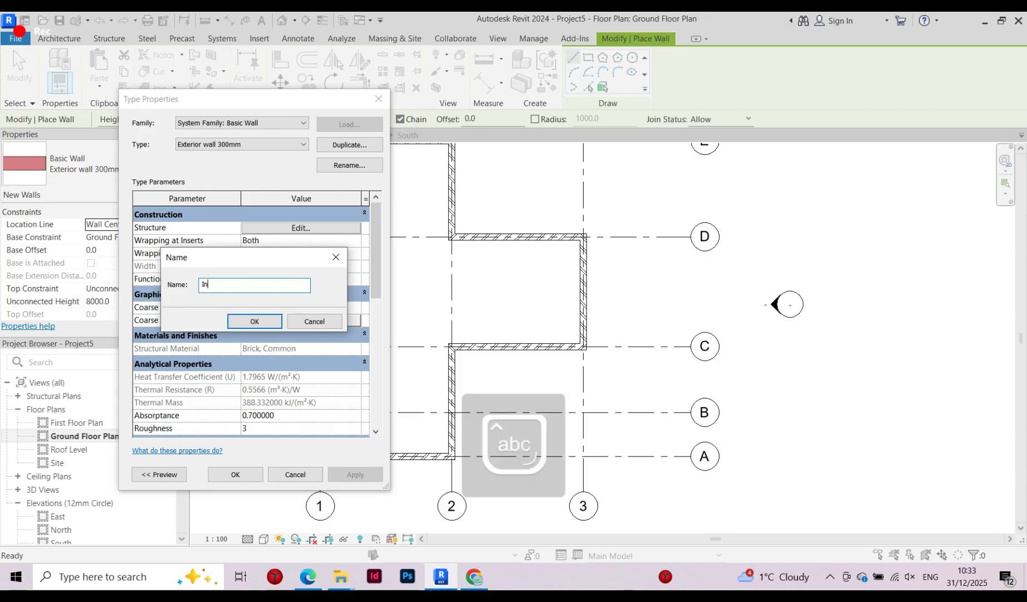
text(terior wall)
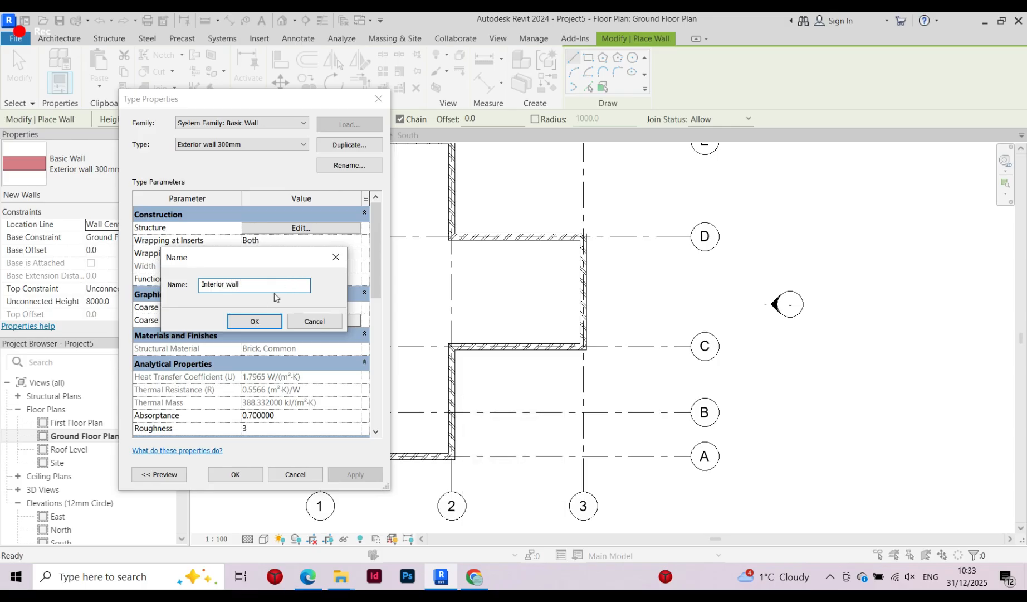
text( 150)
click(278, 322)
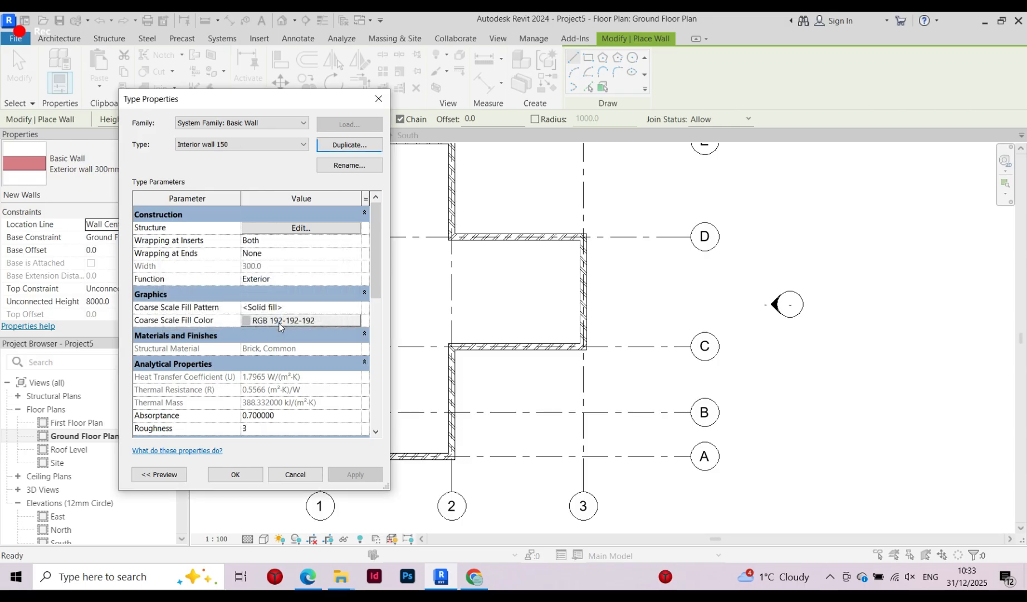
Set the Structure [1] layer thickness of Interior wall 150 to 140 mm and apply the changes to the type
click(310, 228)
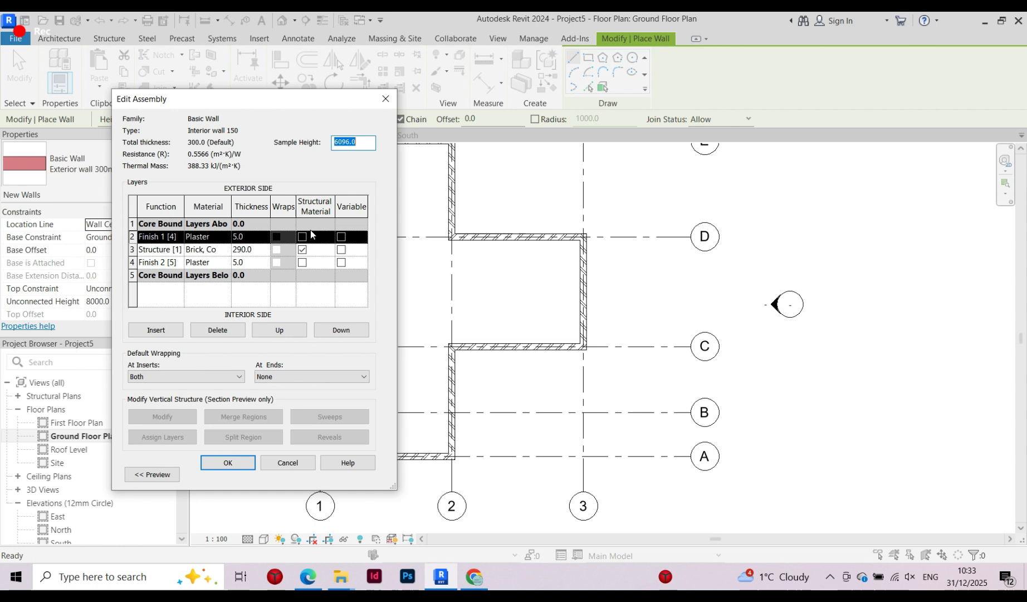
click(253, 251)
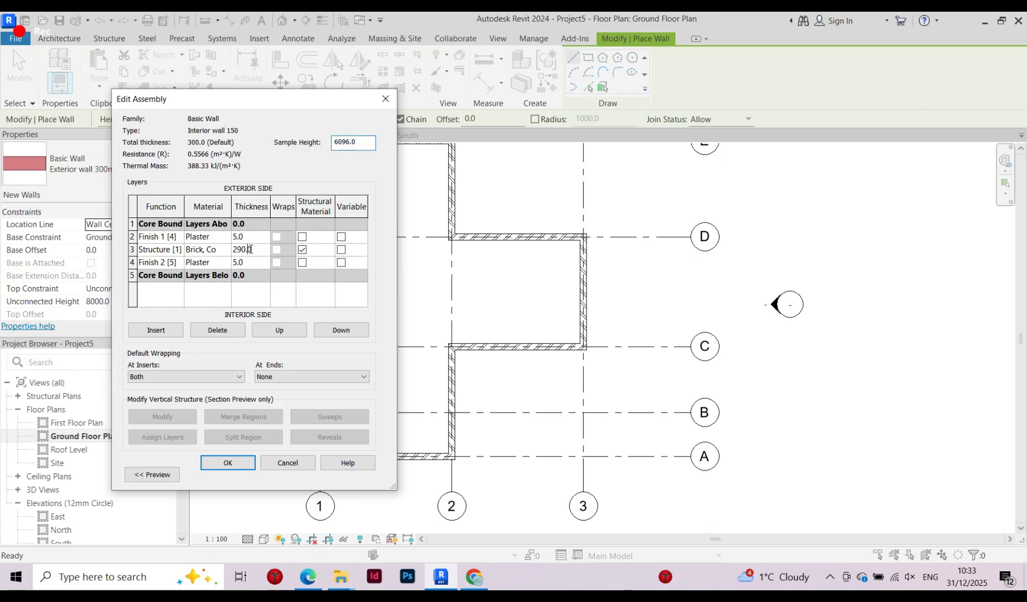
click(249, 249)
text(140)
click(249, 465)
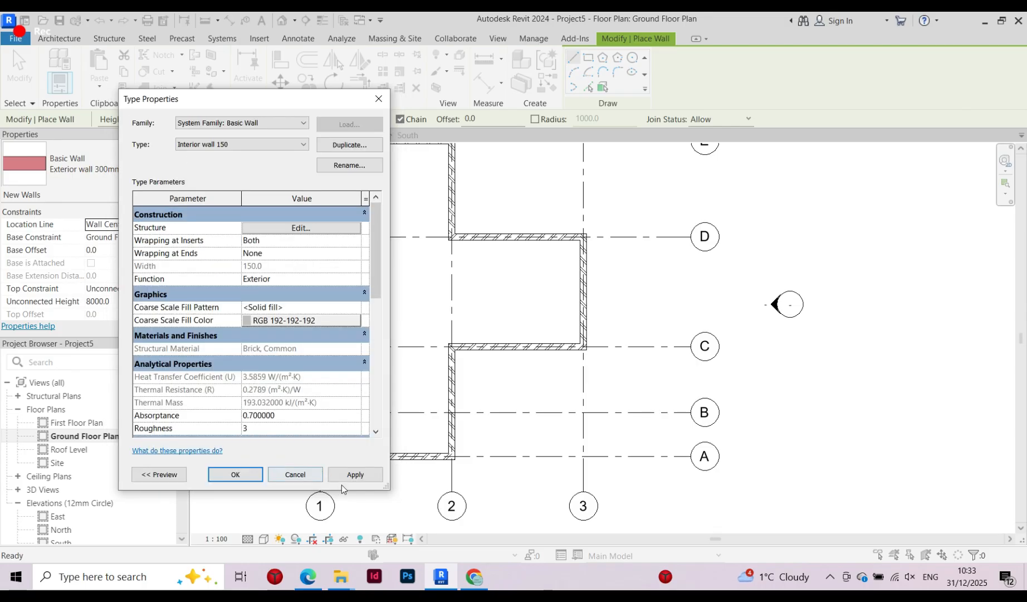
click(354, 474)
click(235, 474)
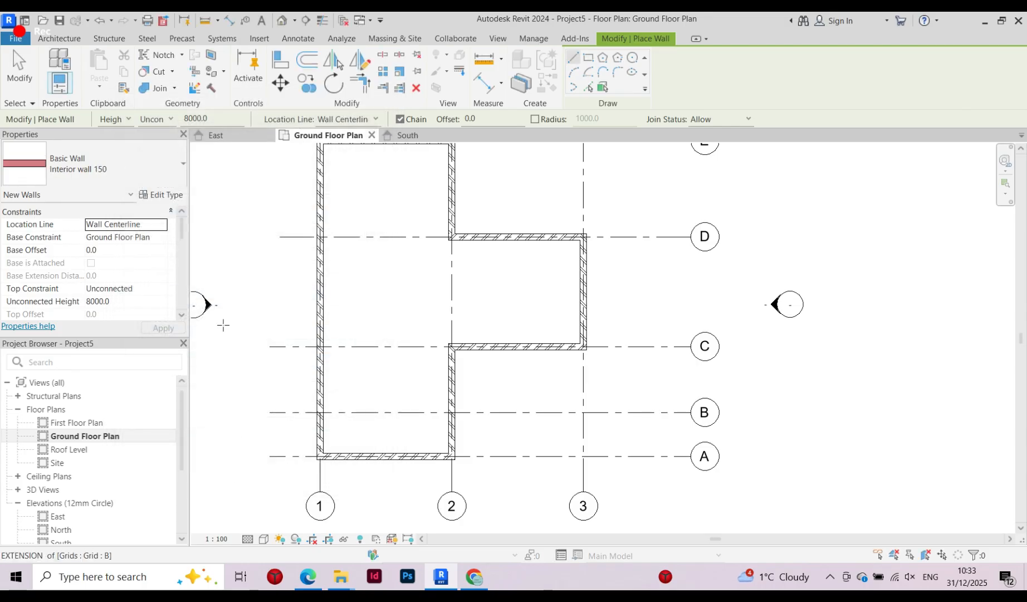
Draw an Interior wall 150 along grid D from the inner face of the grid 1 wall to the exterior corner at grid 2
click(97, 183)
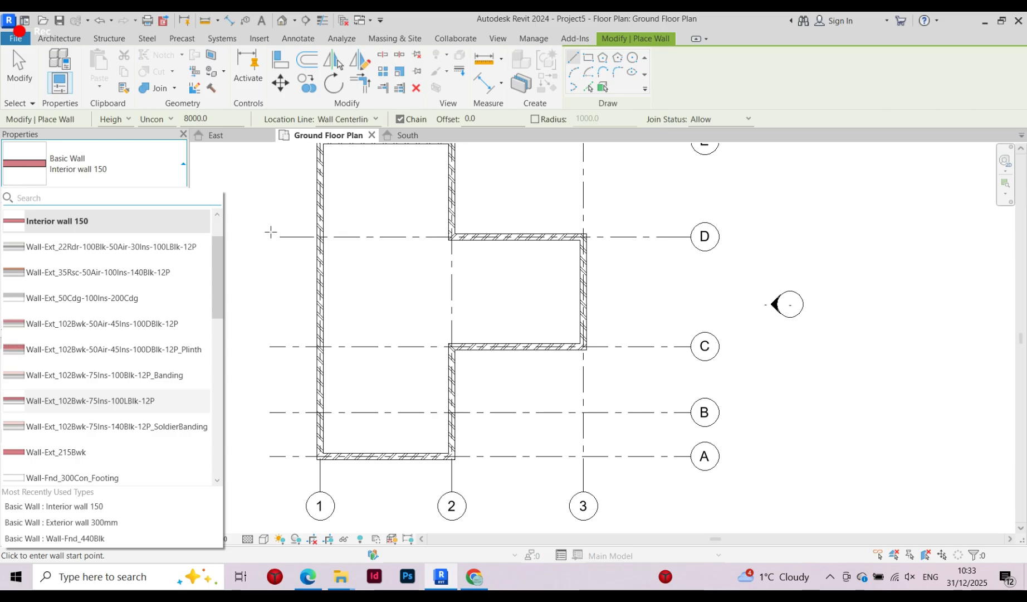
click(329, 231)
scroll(357, 208, up, 2)
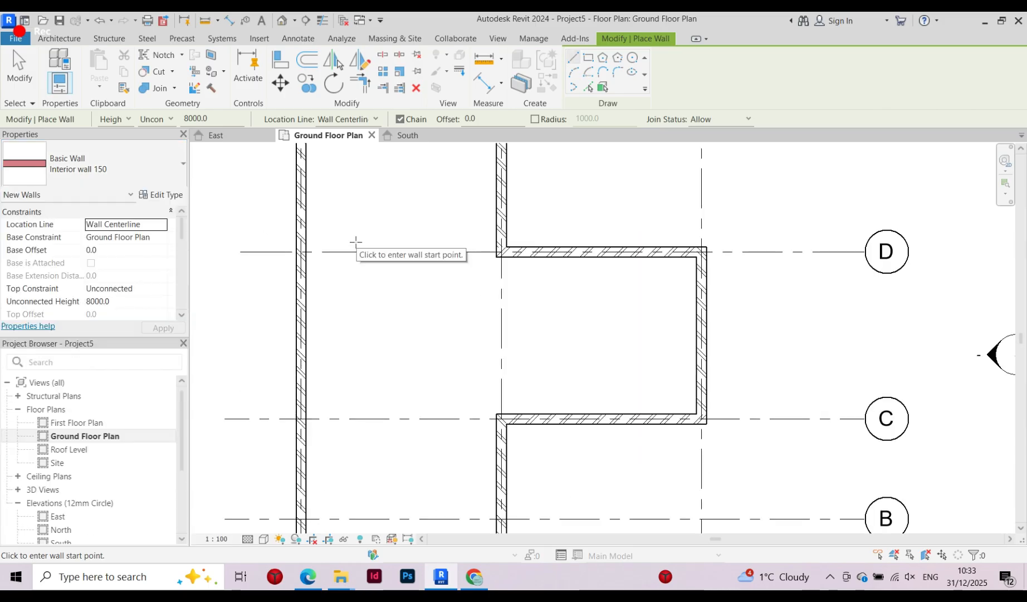
scroll(339, 175, up, 2)
scroll(324, 384, down, 2)
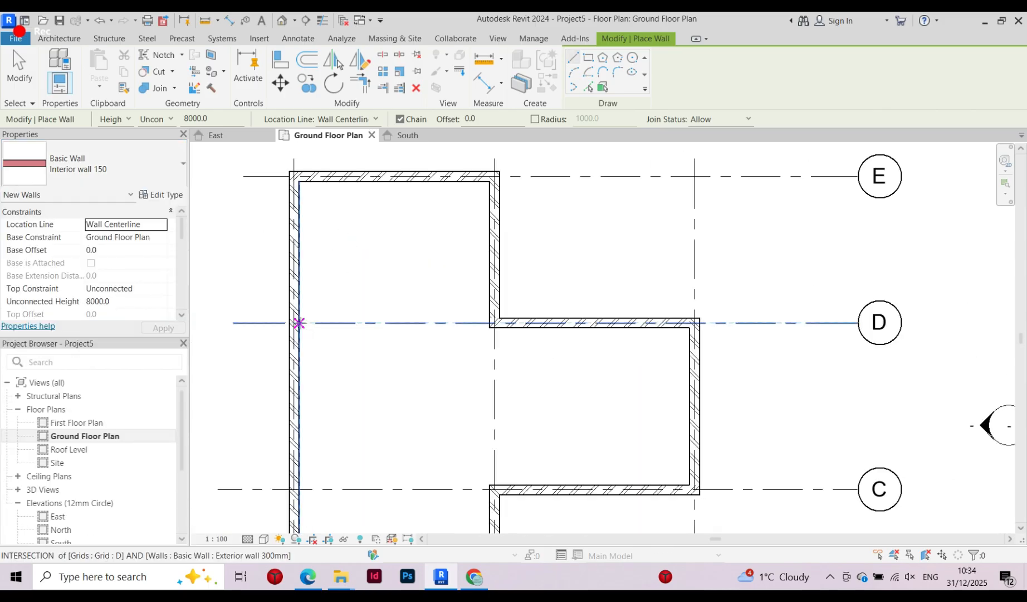
click(299, 322)
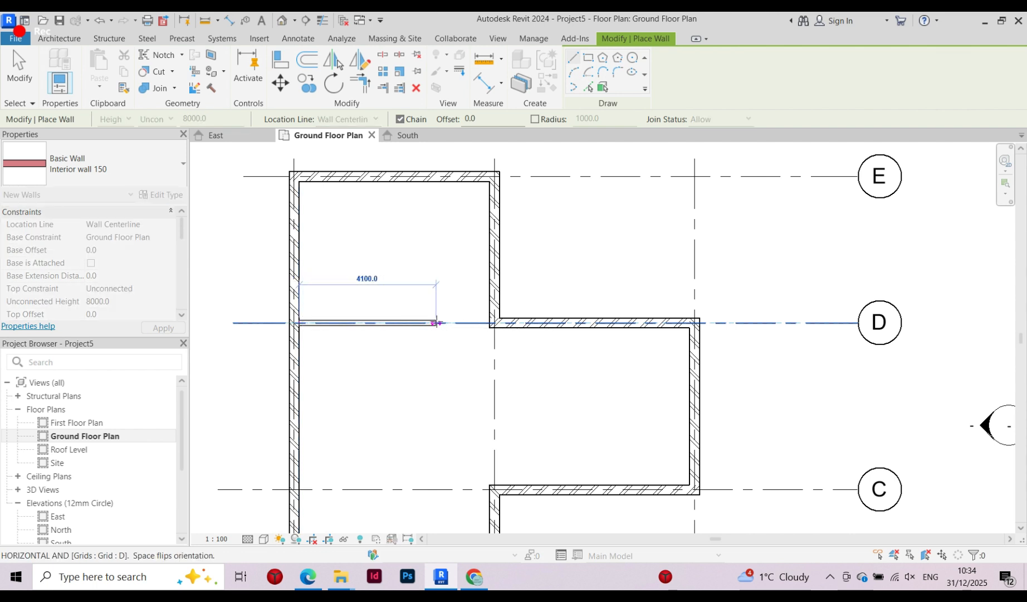
click(490, 322)
key(Escape)
Draw an interior wall along grid C from the exterior corner at grid 2 to the inner face of the grid 1 wall
scroll(347, 256, down, 3)
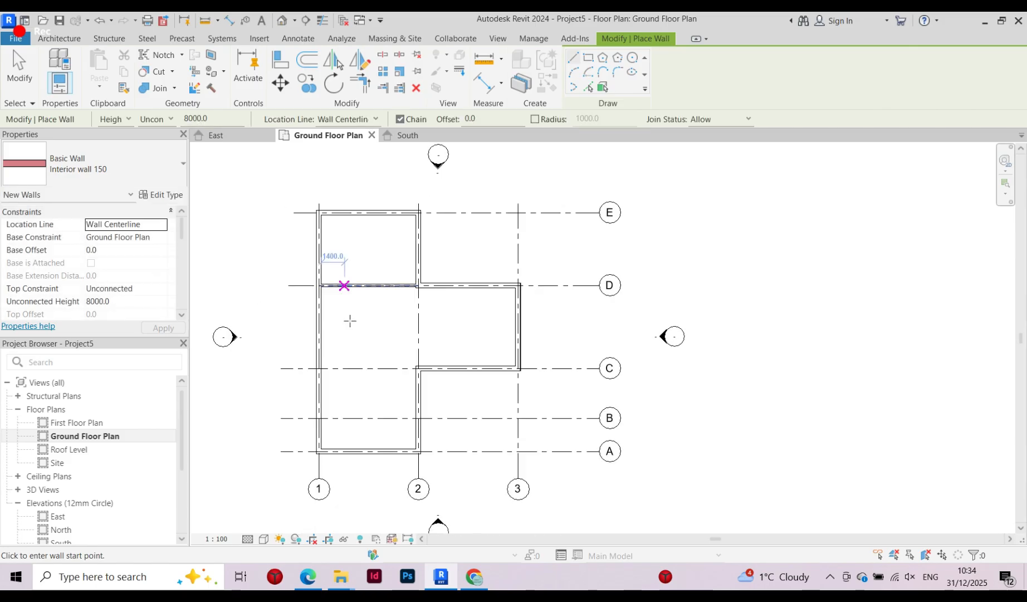
scroll(390, 368, up, 3)
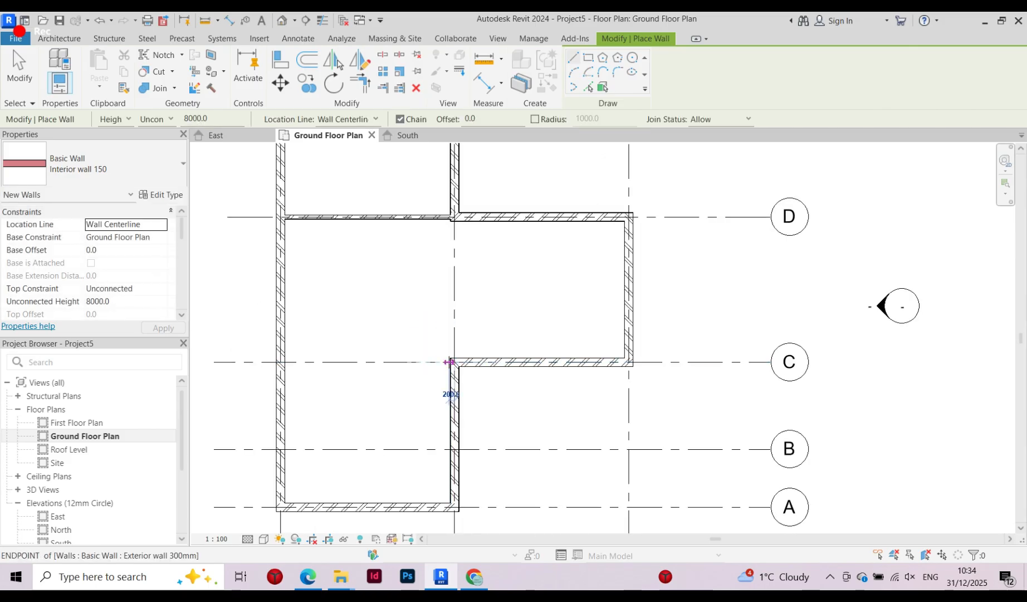
click(451, 362)
click(285, 362)
key(Escape)
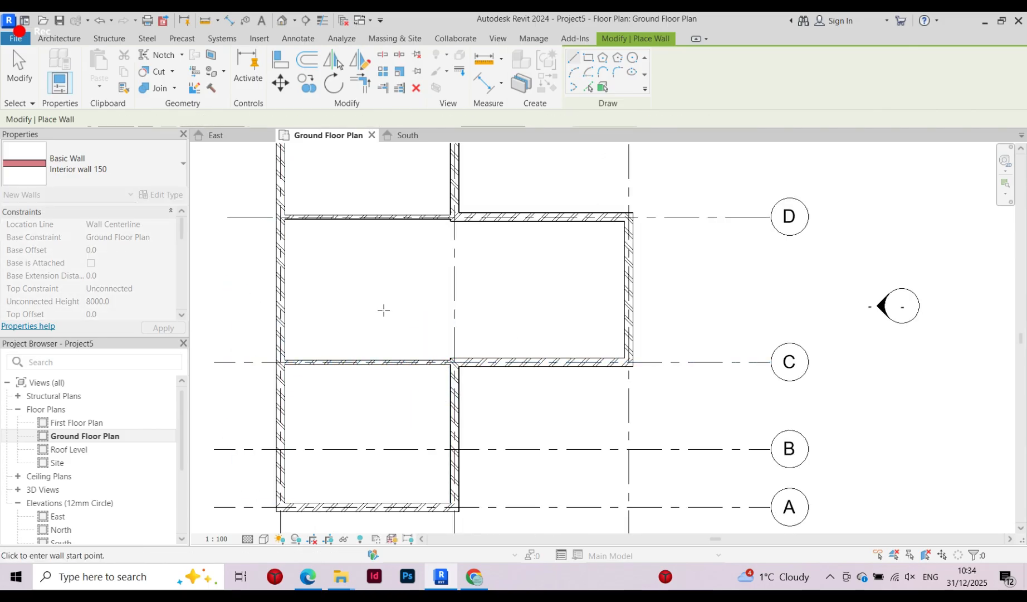
Enclose a small room below grid C with two chained interior walls, reaching about 2950 mm from grid 1 and about 1650 mm deep
scroll(384, 307, down, 3)
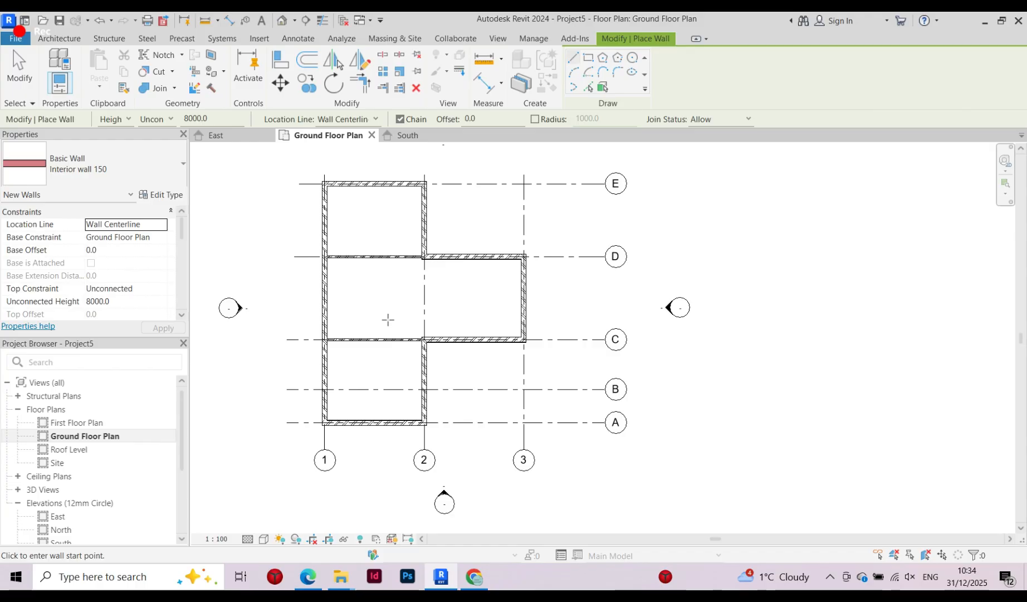
scroll(325, 364, up, 5)
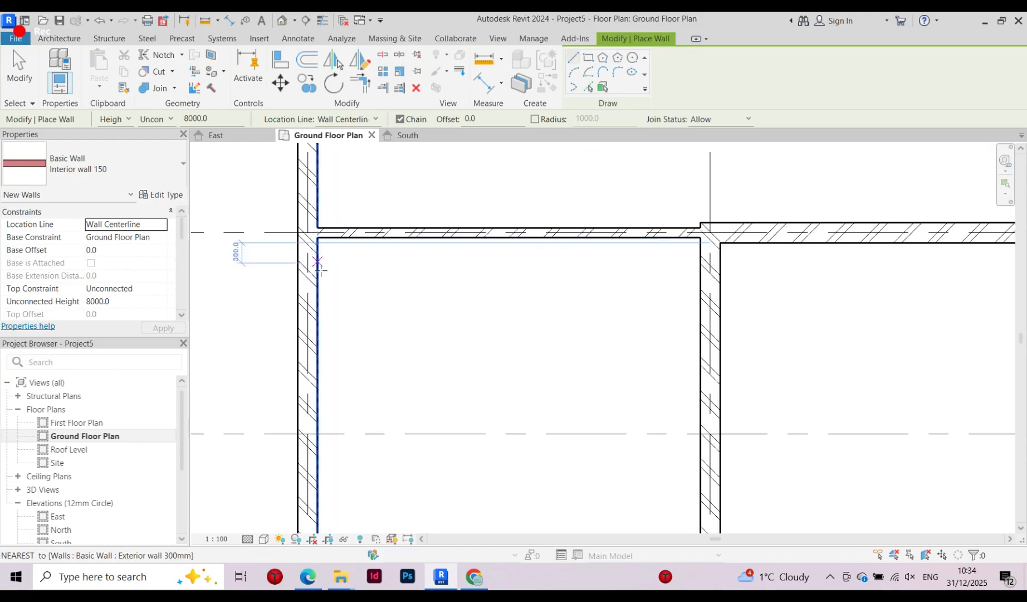
click(318, 354)
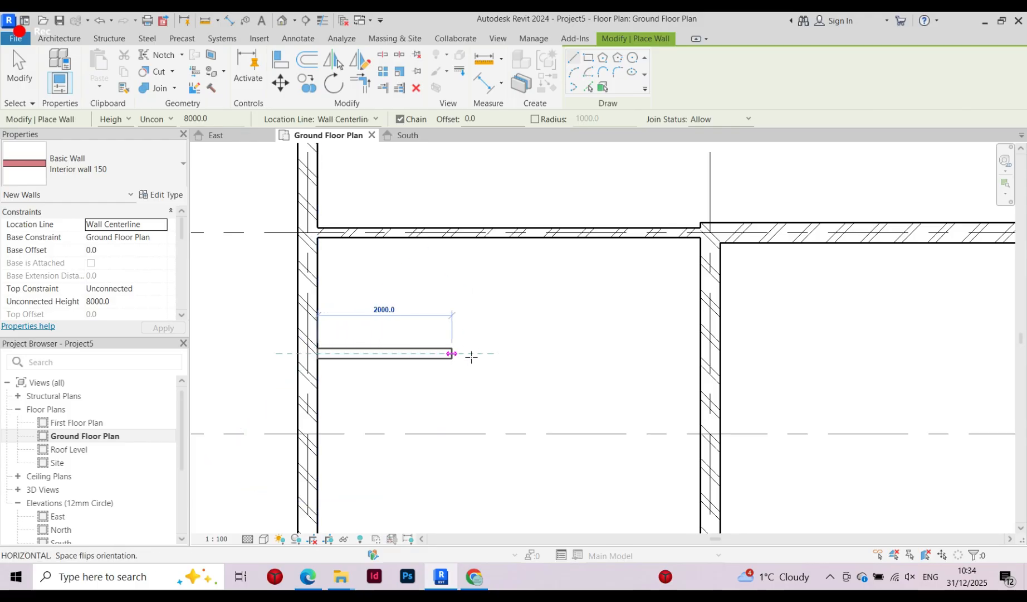
click(506, 353)
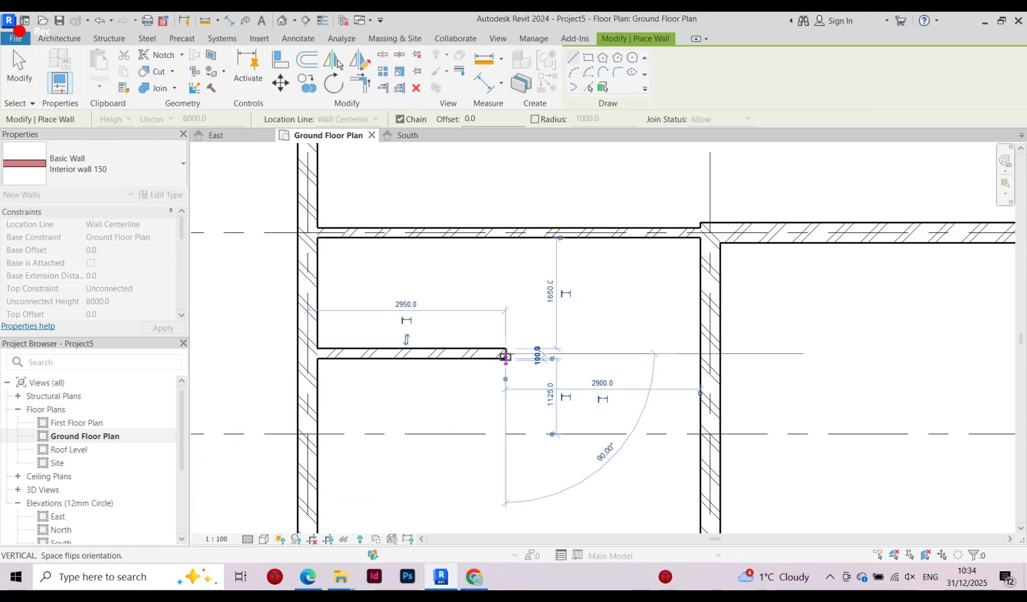
click(505, 237)
key(Escape)
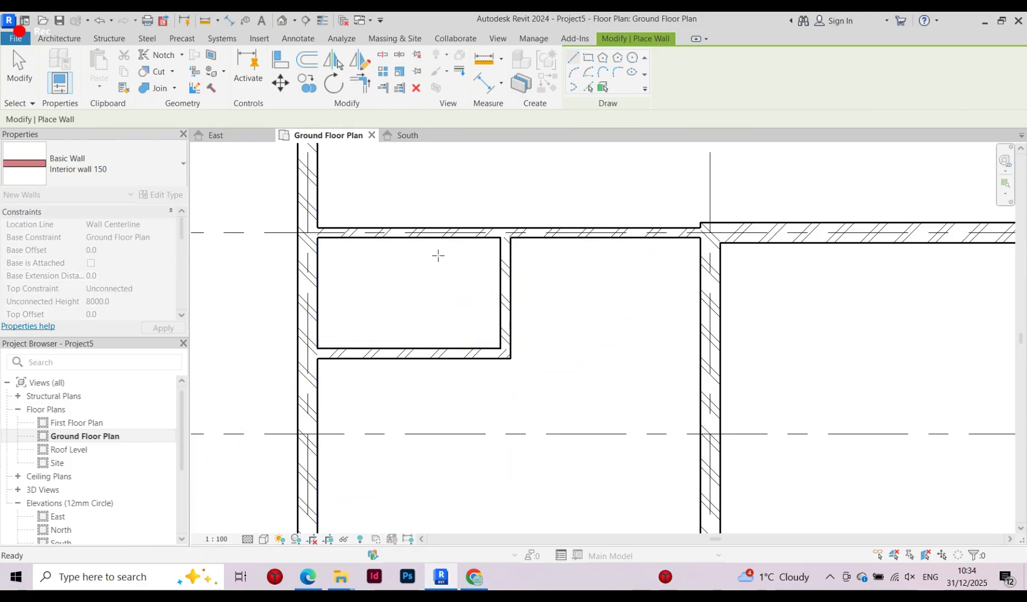
Try to move the grid C interior wall up 75 mm so its upper face aligns with the exterior wall's face at C/2
scroll(435, 254, down, 5)
scroll(512, 273, up, 4)
scroll(474, 303, up, 4)
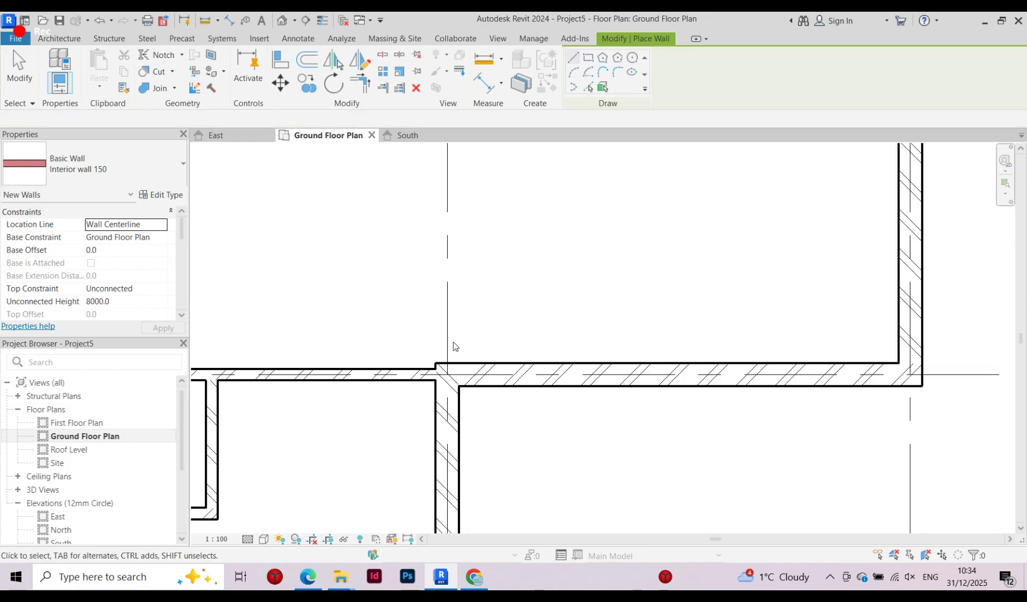
key(Escape)
click(441, 367)
scroll(442, 369, up, 4)
scroll(441, 370, up, 1)
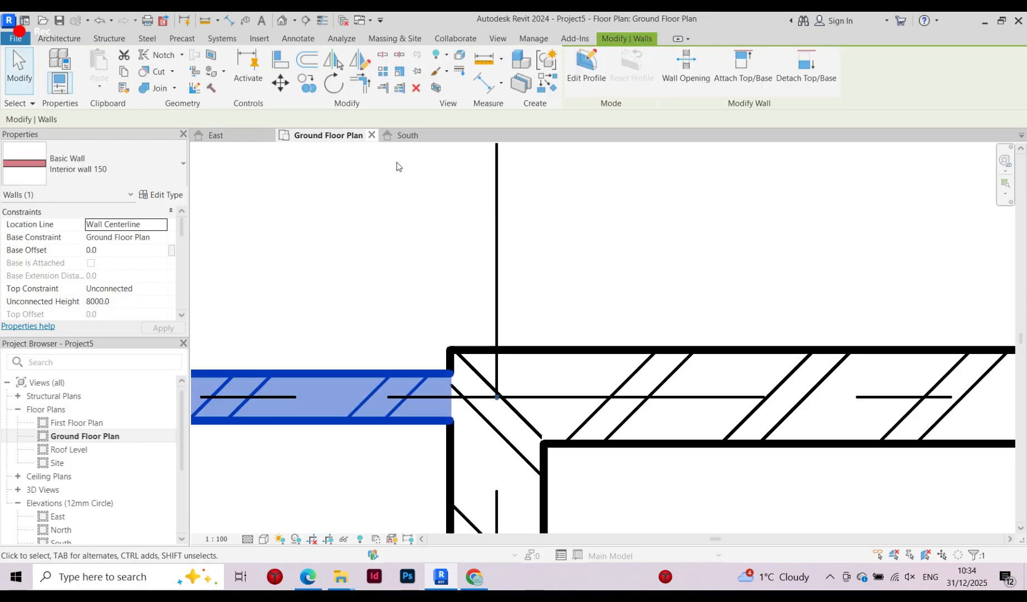
click(444, 217)
click(430, 372)
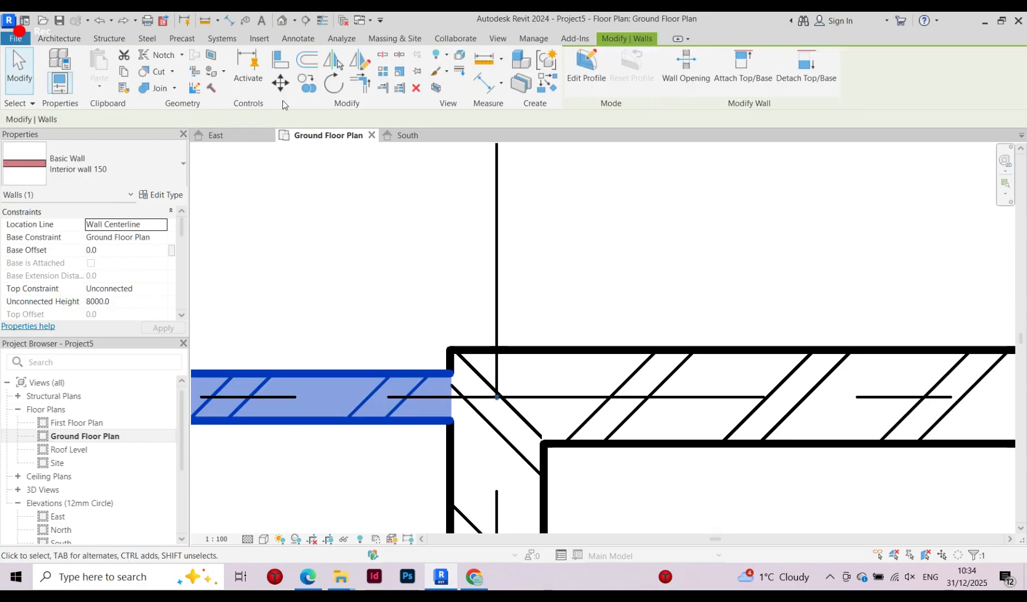
key(m)
key(v)
click(448, 373)
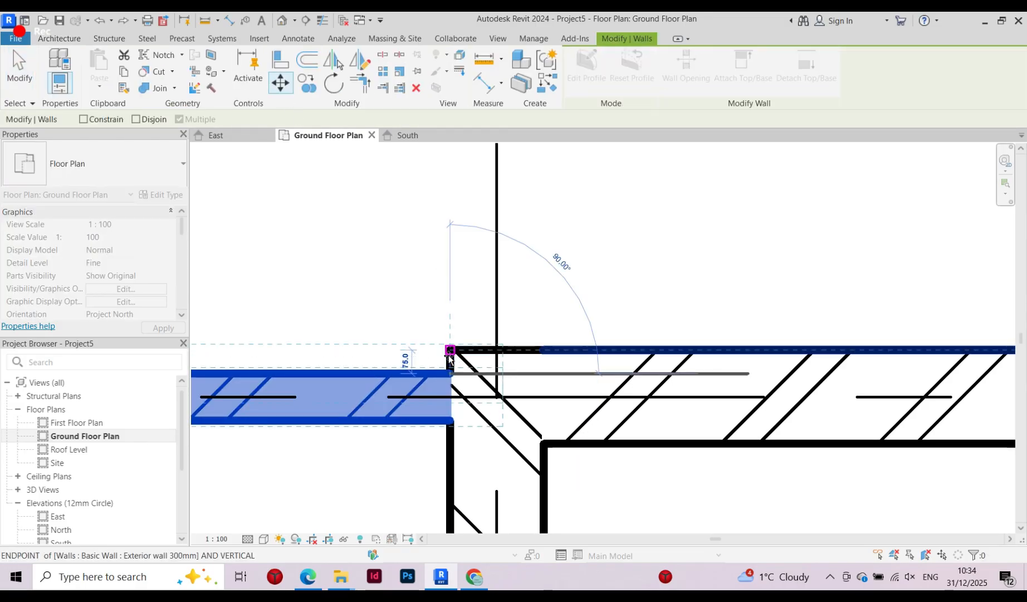
click(450, 351)
key(Escape)
Examine how the grid C interior wall meets the exterior wall corner at grid intersection C/2
scroll(593, 236, down, 2)
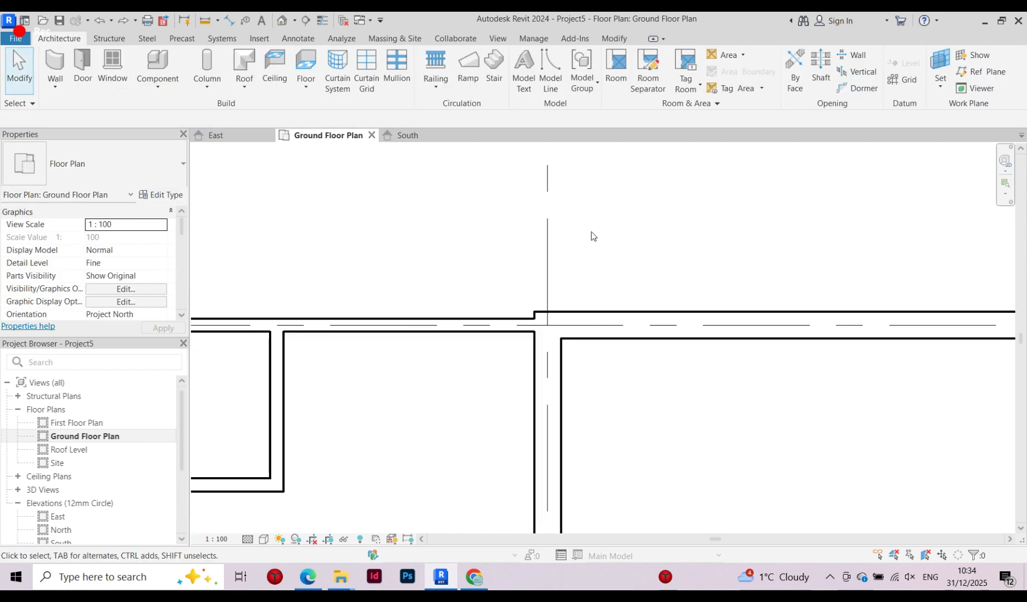
scroll(592, 235, down, 2)
click(518, 272)
scroll(600, 264, up, 3)
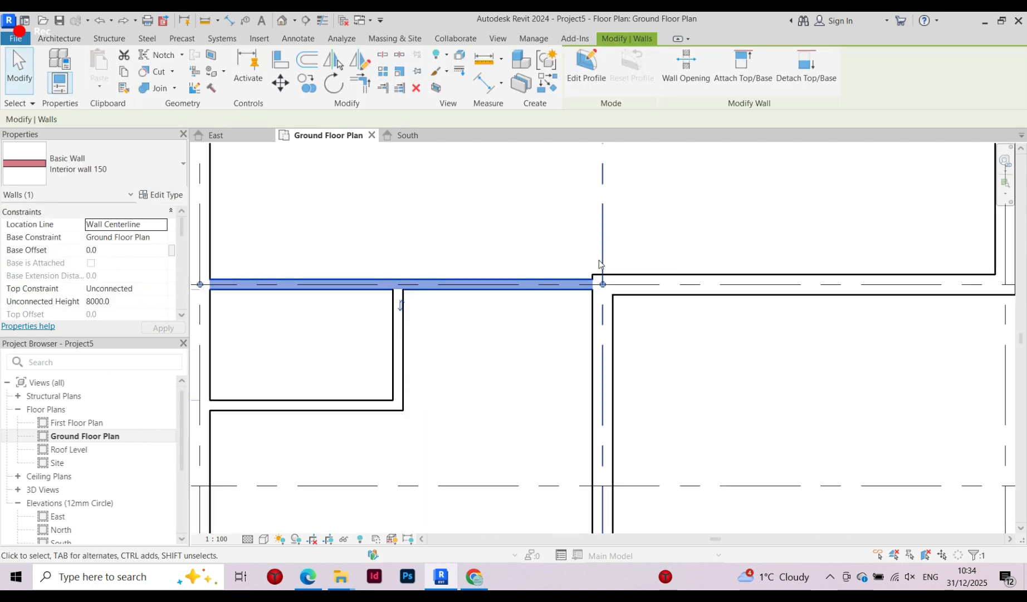
scroll(598, 262, up, 2)
scroll(546, 301, down, 3)
scroll(568, 294, up, 6)
click(456, 232)
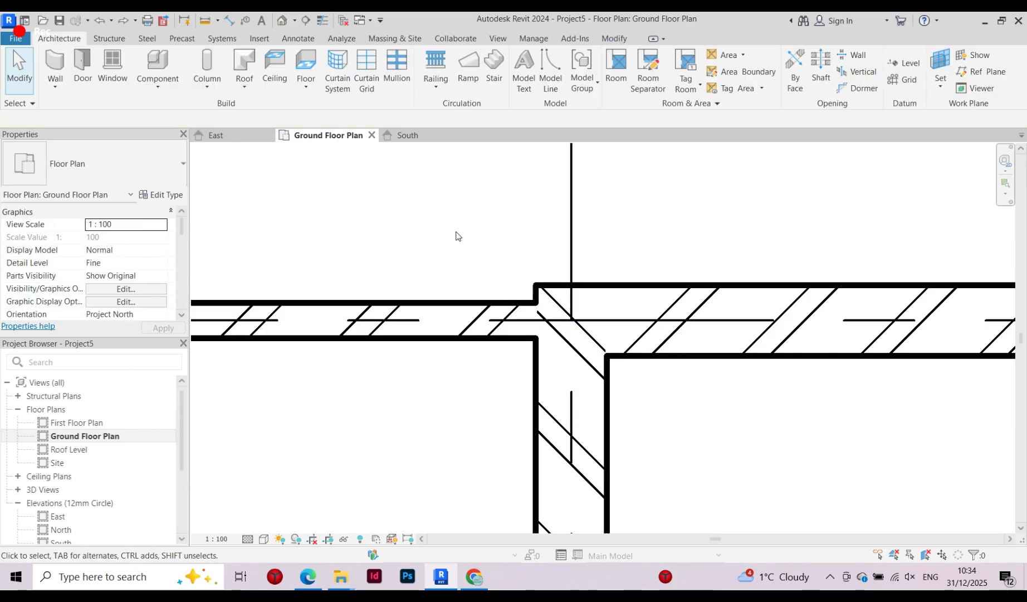
scroll(457, 236, down, 2)
scroll(535, 290, down, 2)
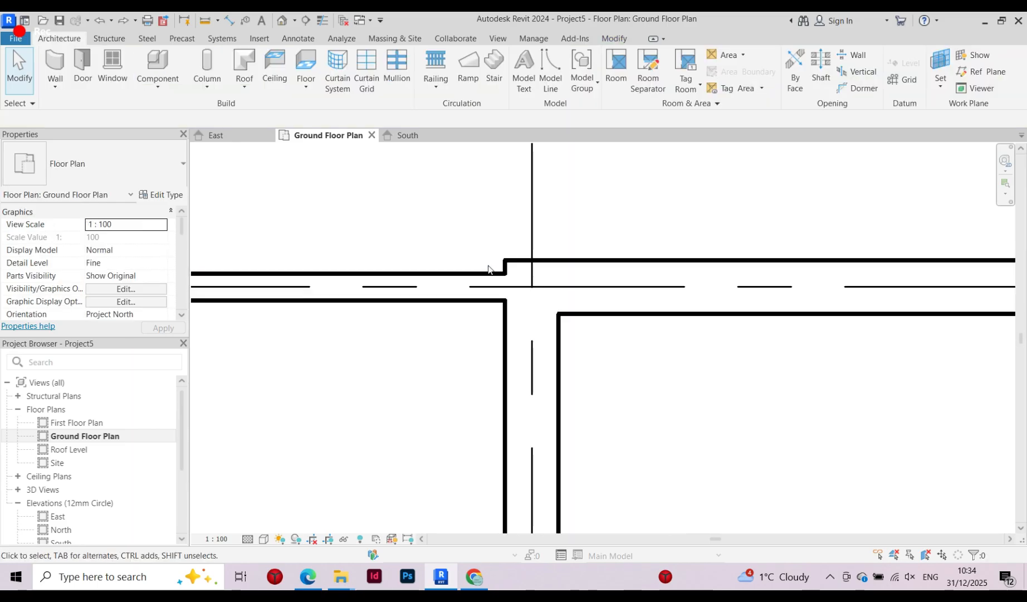
Inspect the end of the 150 mm interior wall where it joins the exterior wall corner at grids C and 2
scroll(546, 295, up, 3)
click(549, 295)
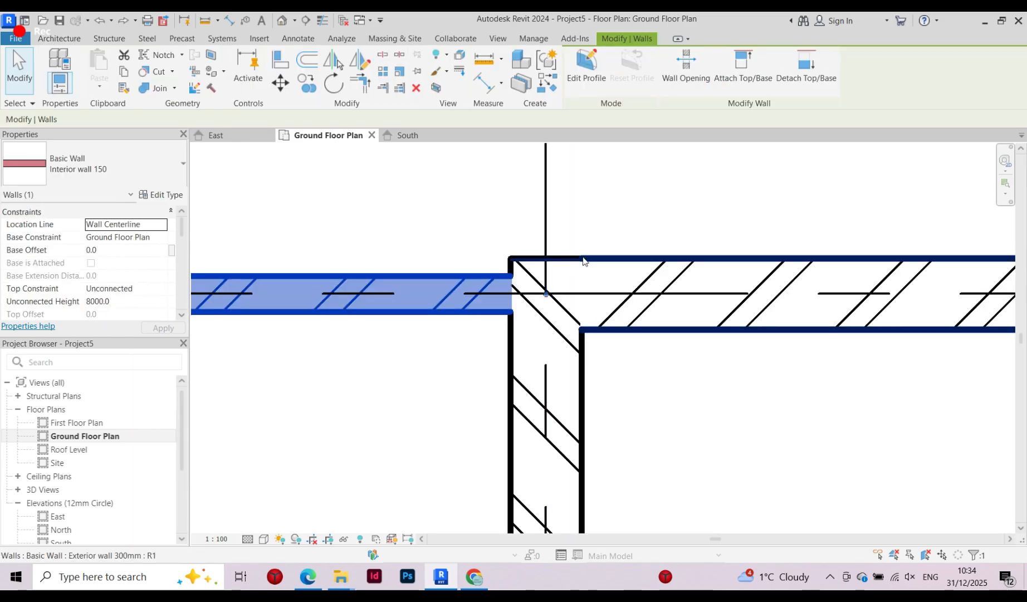
scroll(528, 305, down, 2)
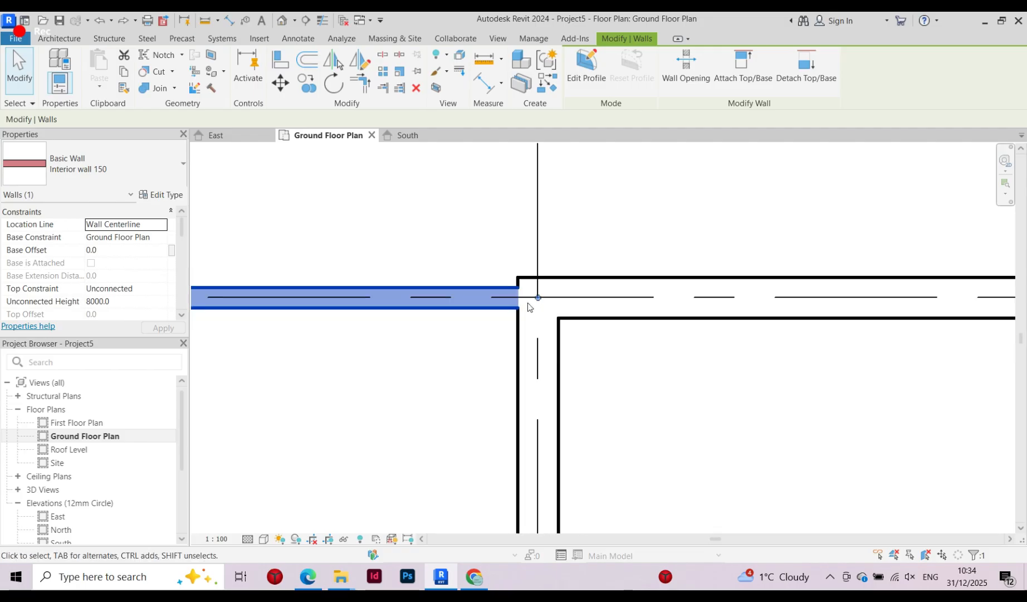
key(Escape)
scroll(528, 305, down, 4)
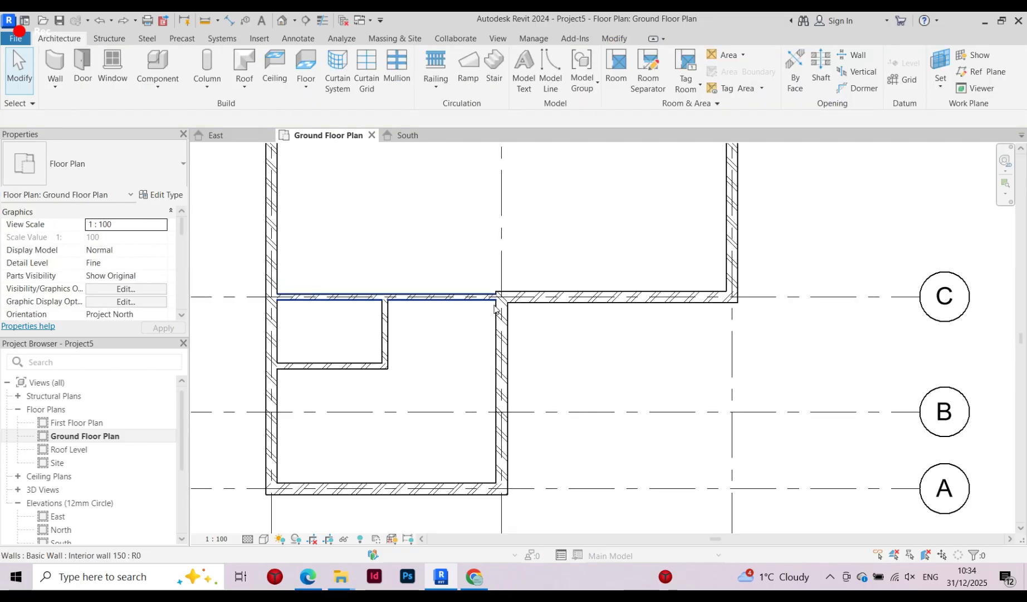
Review the ground floor wall layout across grids A to E and 1 to 3
scroll(411, 280, down, 2)
middle_drag(411, 279, 364, 432)
scroll(364, 432, up, 2)
scroll(373, 271, down, 2)
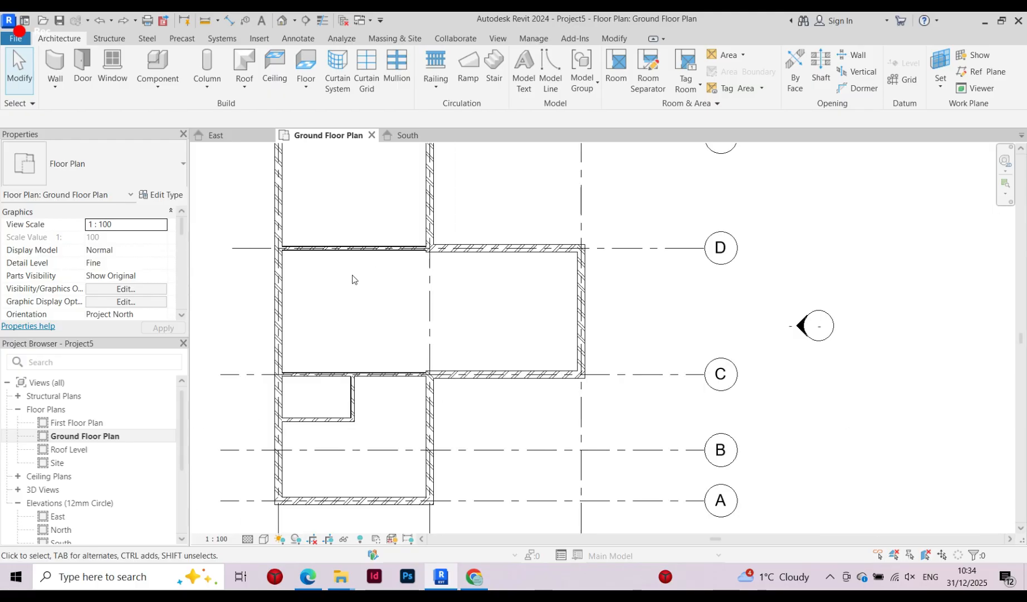
scroll(376, 328, down, 3)
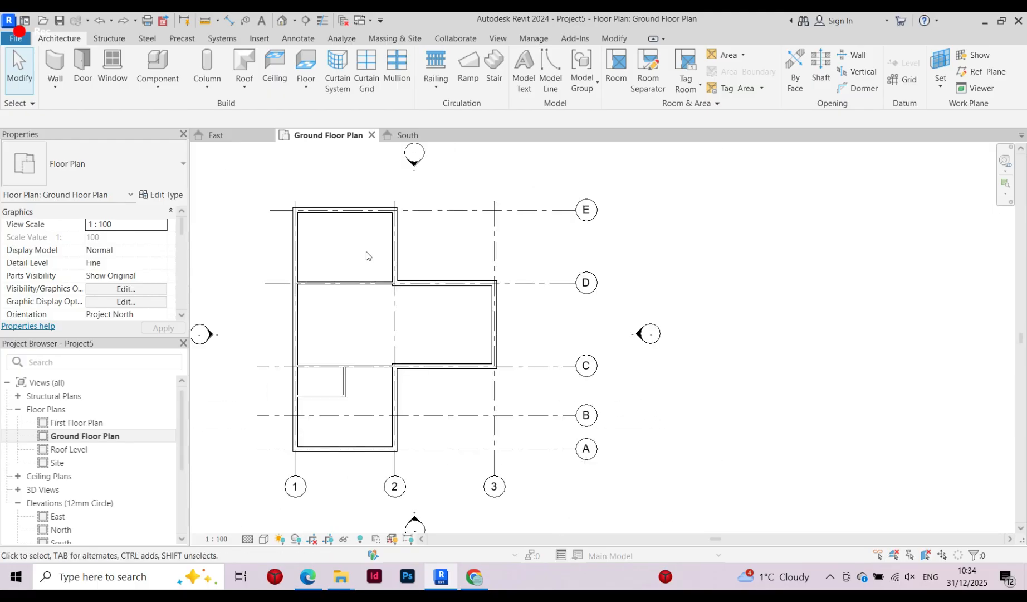
middle_drag(454, 446, 437, 408)
middle_drag(352, 265, 380, 260)
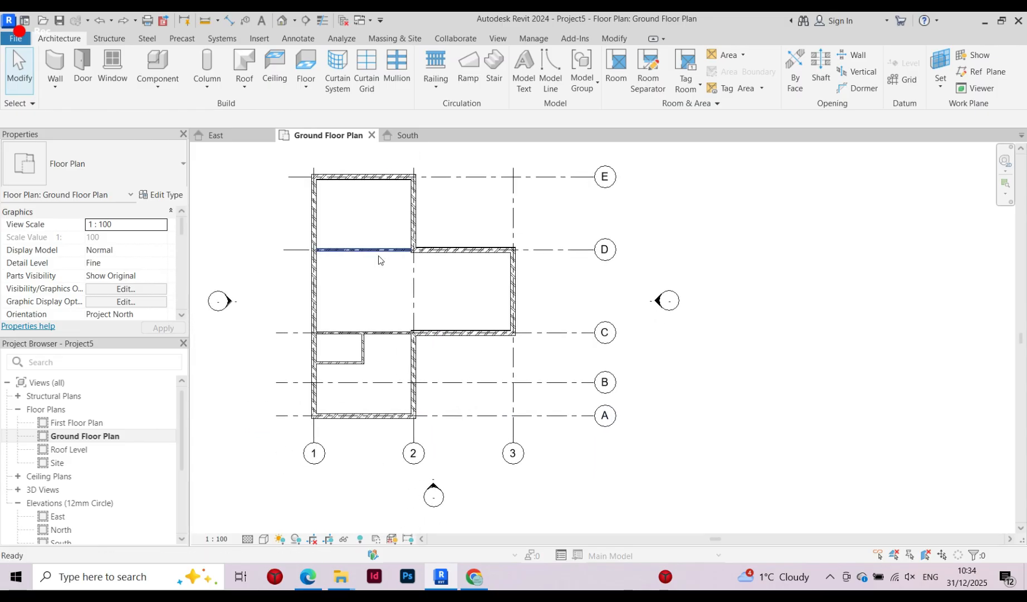
scroll(390, 250, up, 4)
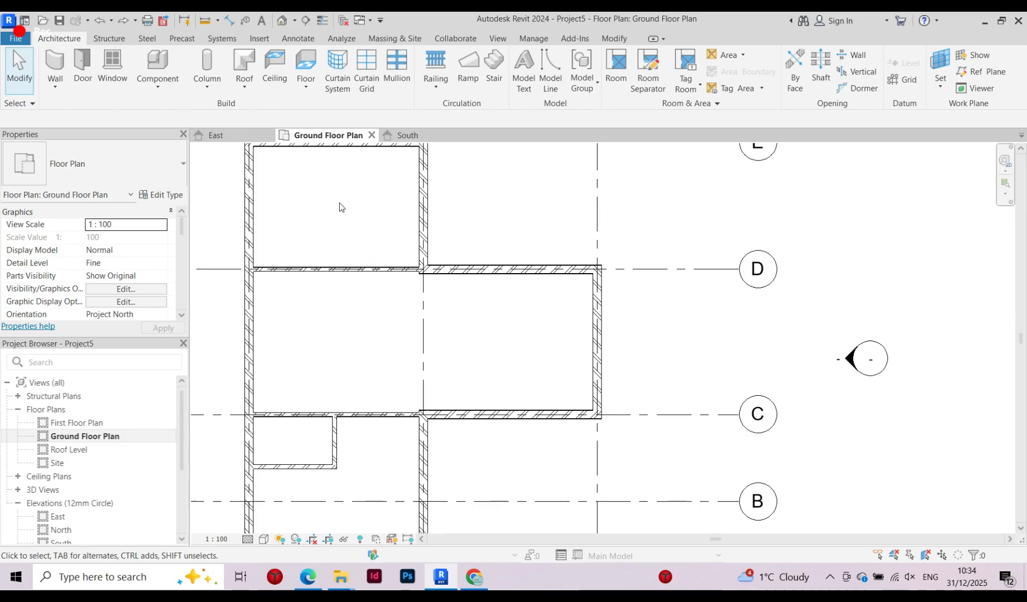
scroll(417, 379, down, 1)
middle_drag(418, 379, 411, 304)
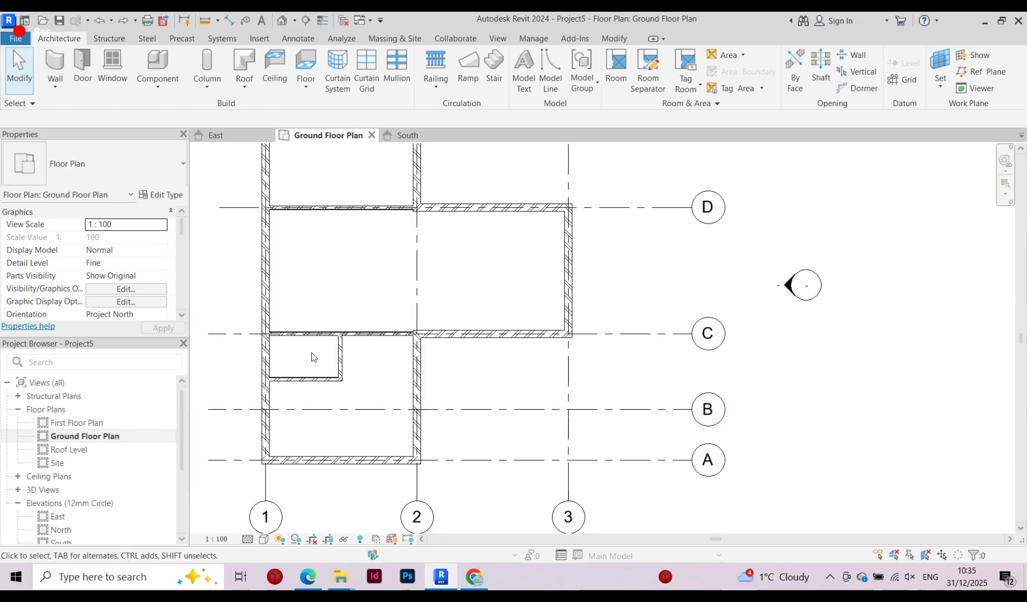
scroll(384, 357, down, 1)
middle_drag(384, 356, 396, 323)
scroll(396, 322, up, 1)
middle_drag(425, 419, 413, 339)
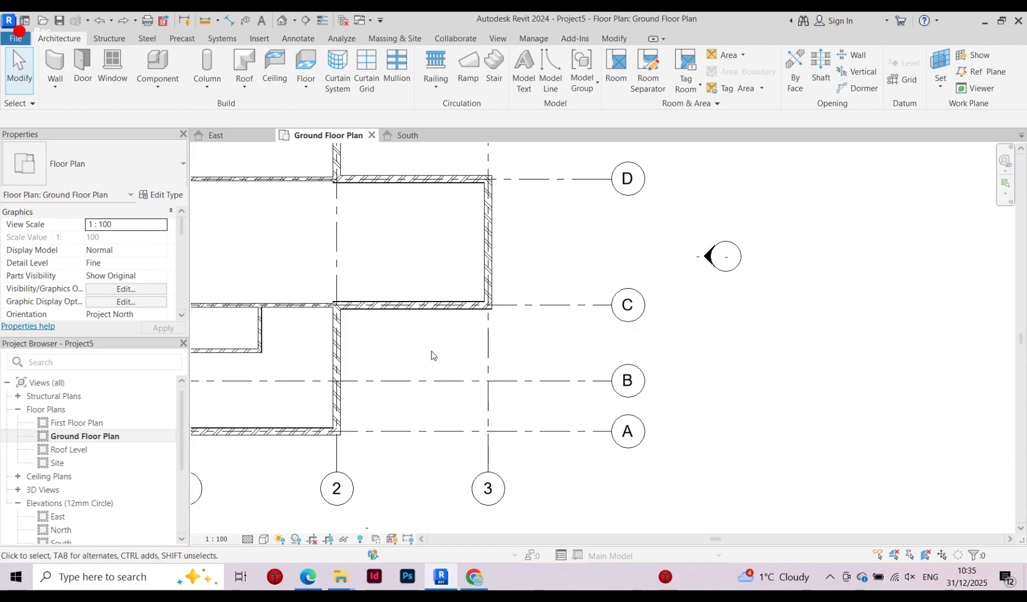
scroll(432, 353, down, 2)
middle_drag(411, 291, 427, 310)
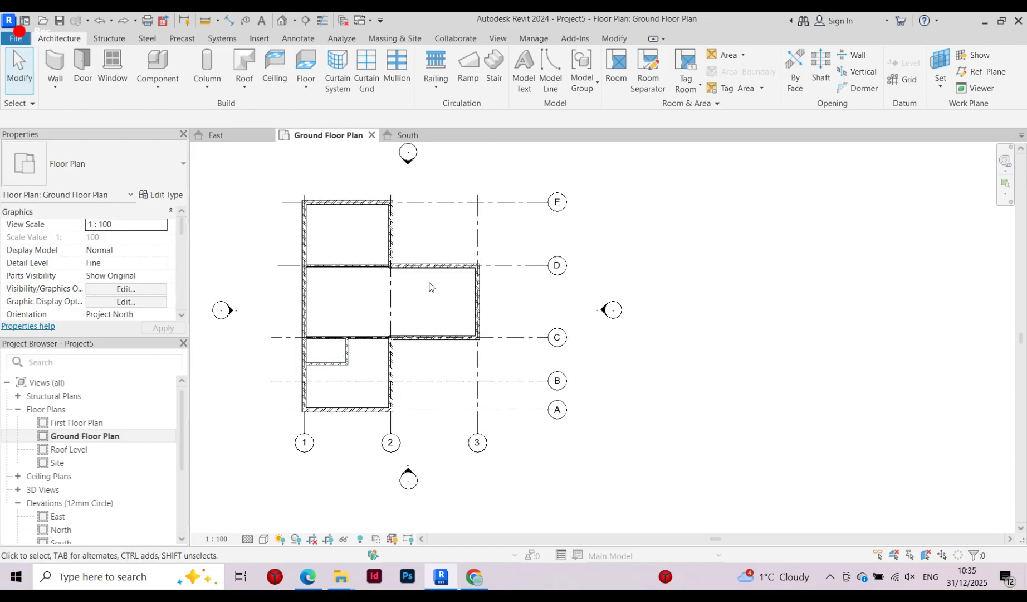
scroll(342, 225, up, 1)
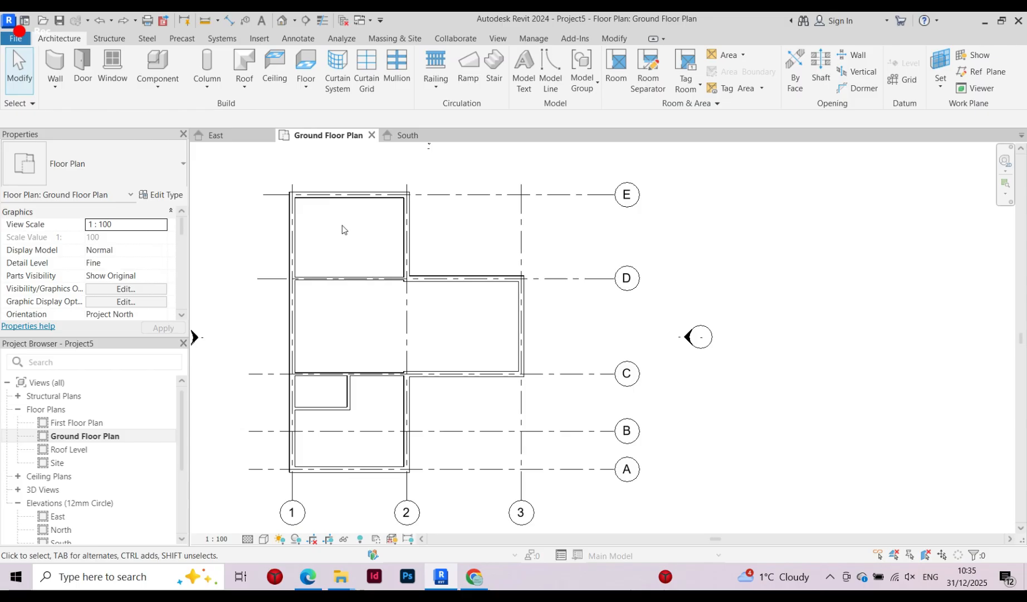
Check the walls in the First Floor Plan view and return to the Ground Floor Plan
double_click(76, 423)
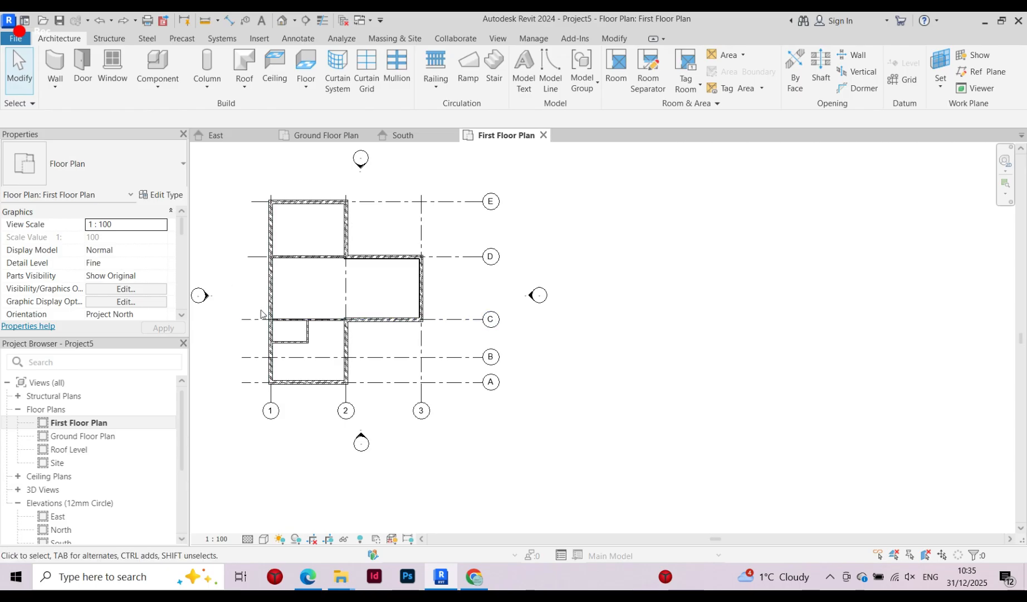
click(86, 438)
double_click(78, 439)
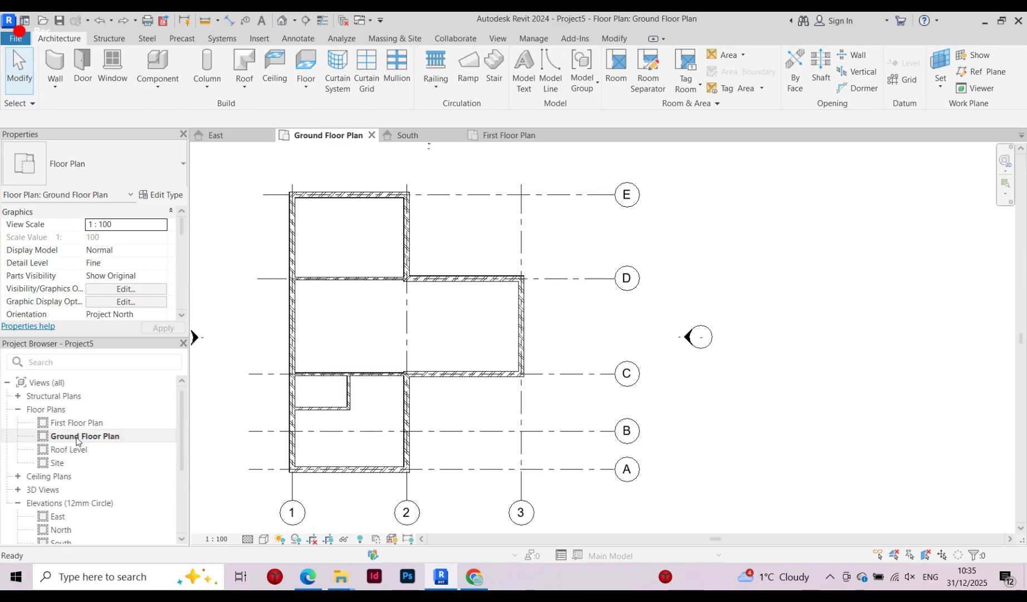
Set the top constraint of the exterior wall on grid 1 to Up to level: First Floor Plan
click(293, 245)
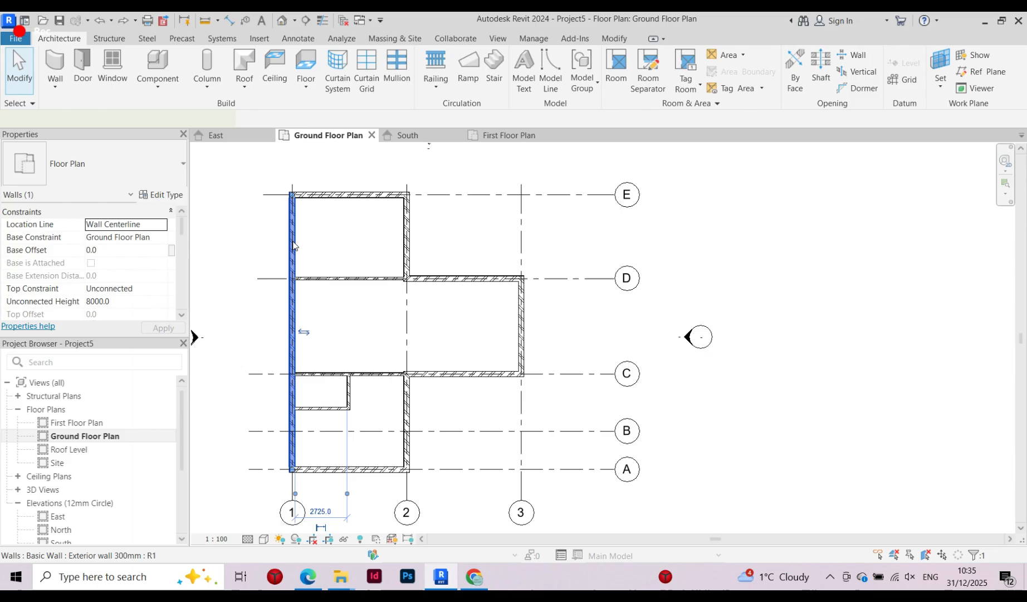
click(161, 288)
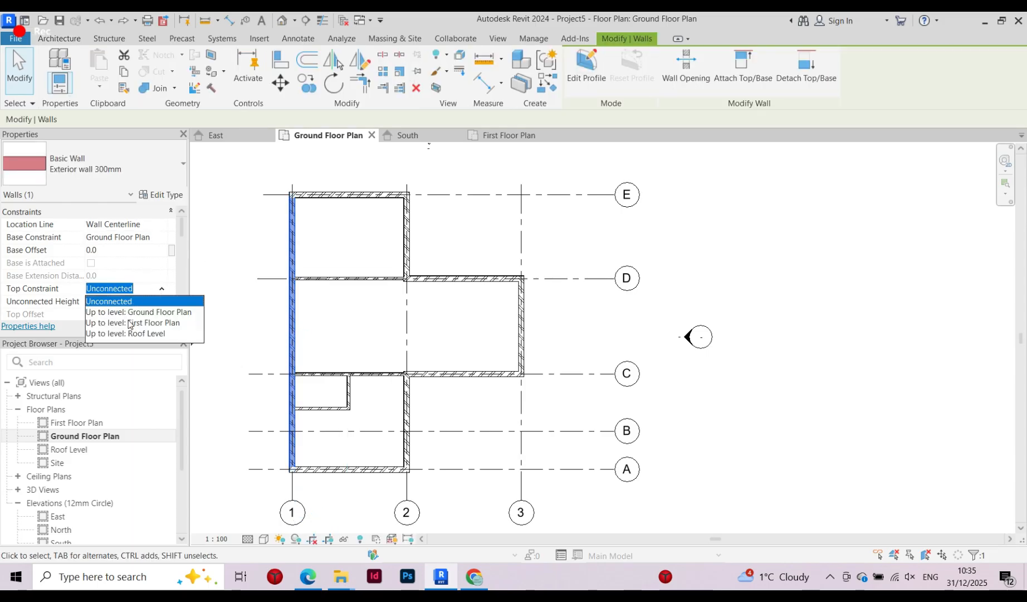
click(109, 301)
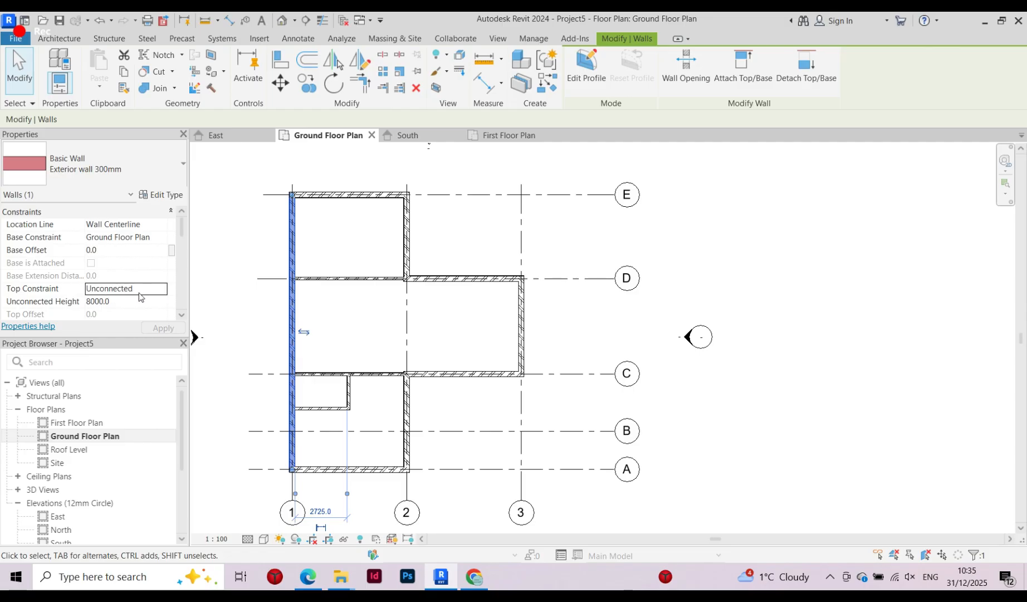
click(162, 290)
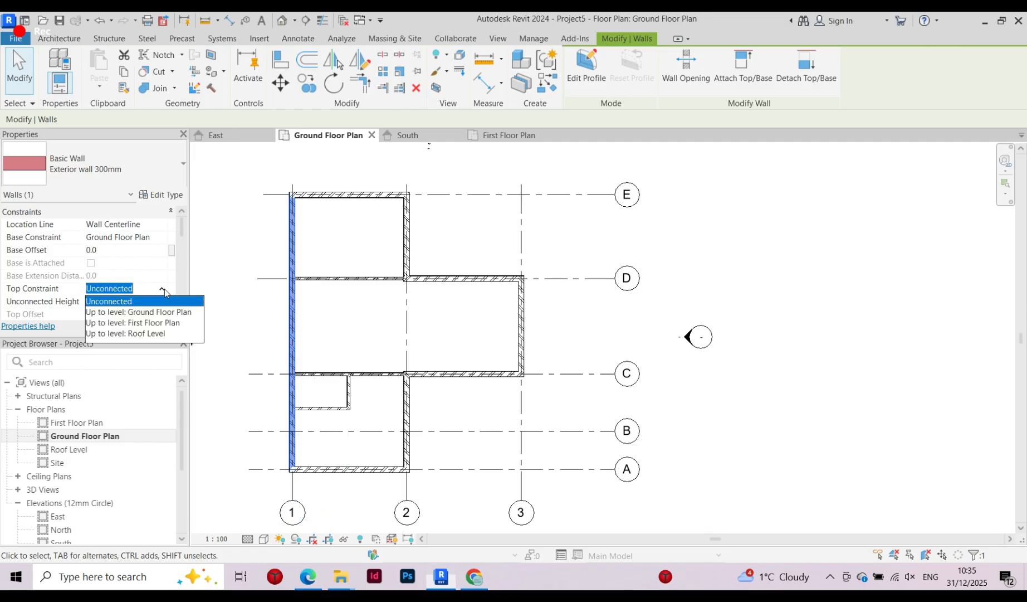
click(149, 323)
click(163, 328)
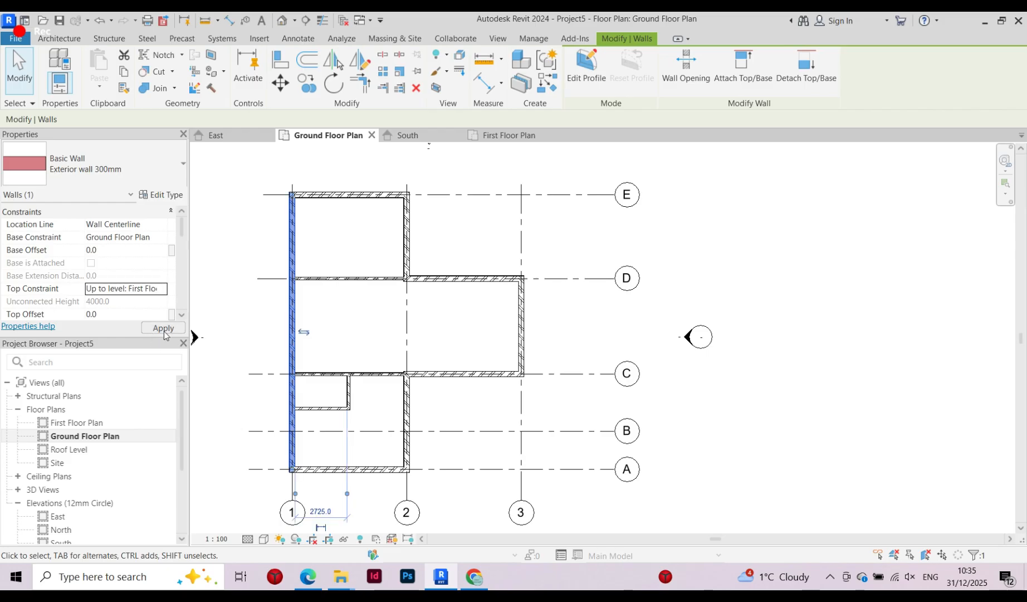
click(314, 234)
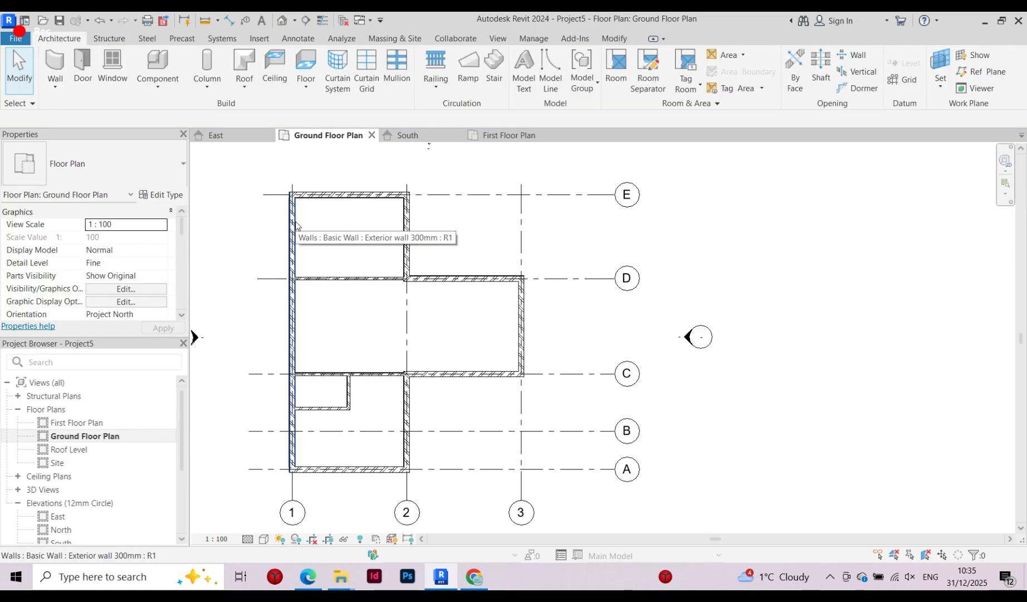
Compare the top constraints of the exterior walls on grid 1 and grid E
click(295, 225)
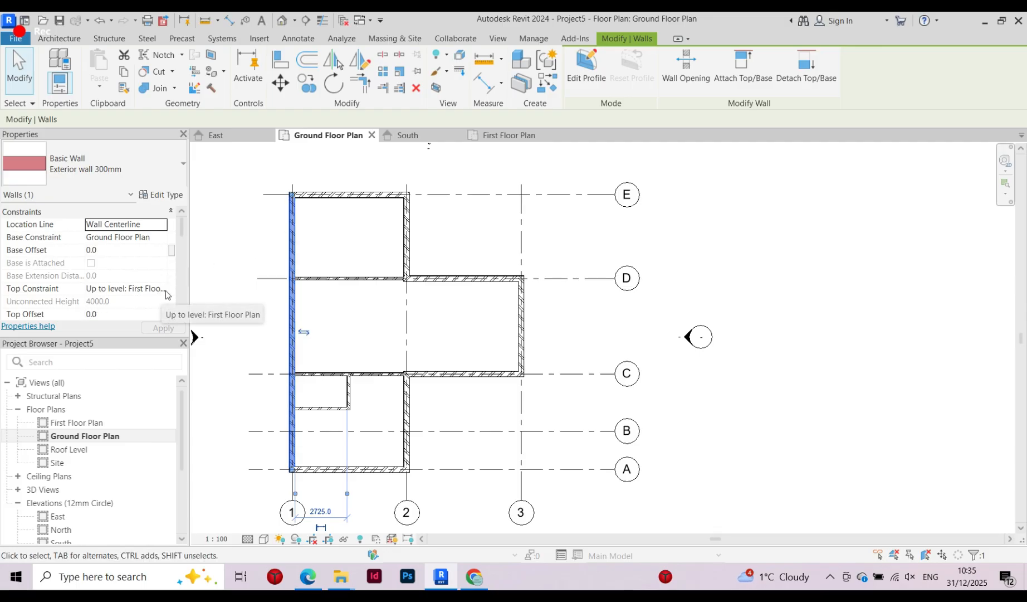
key(Escape)
click(369, 198)
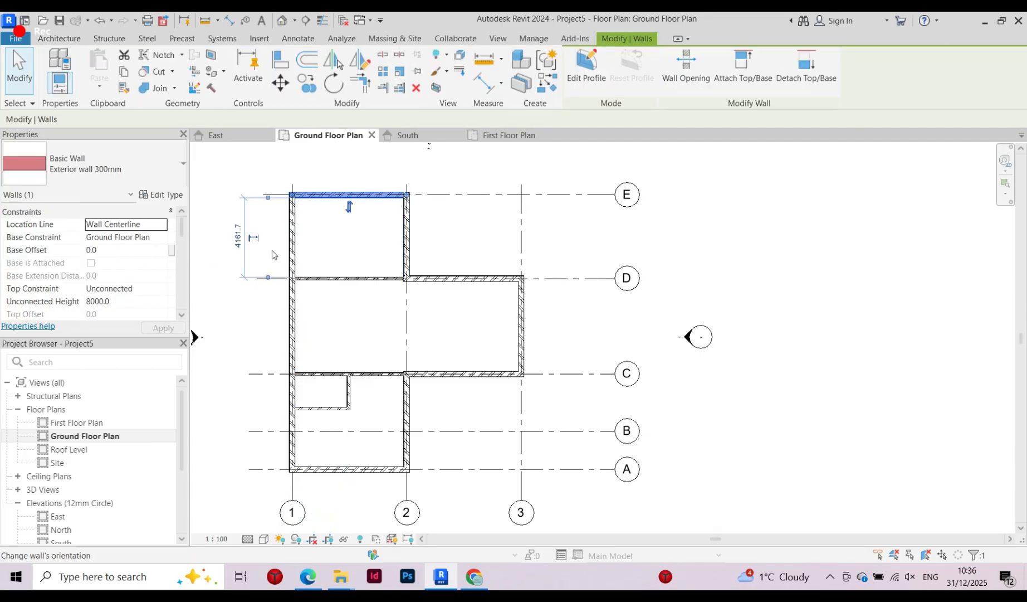
key(Escape)
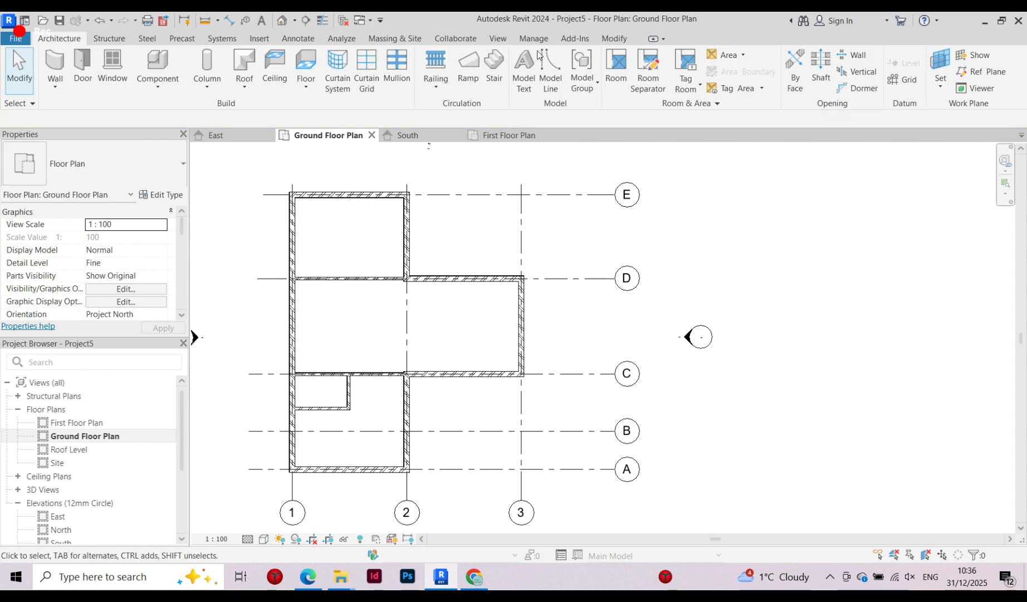
Match the grid 1 exterior wall's type properties onto the other exterior walls, including the one on grid A
click(292, 245)
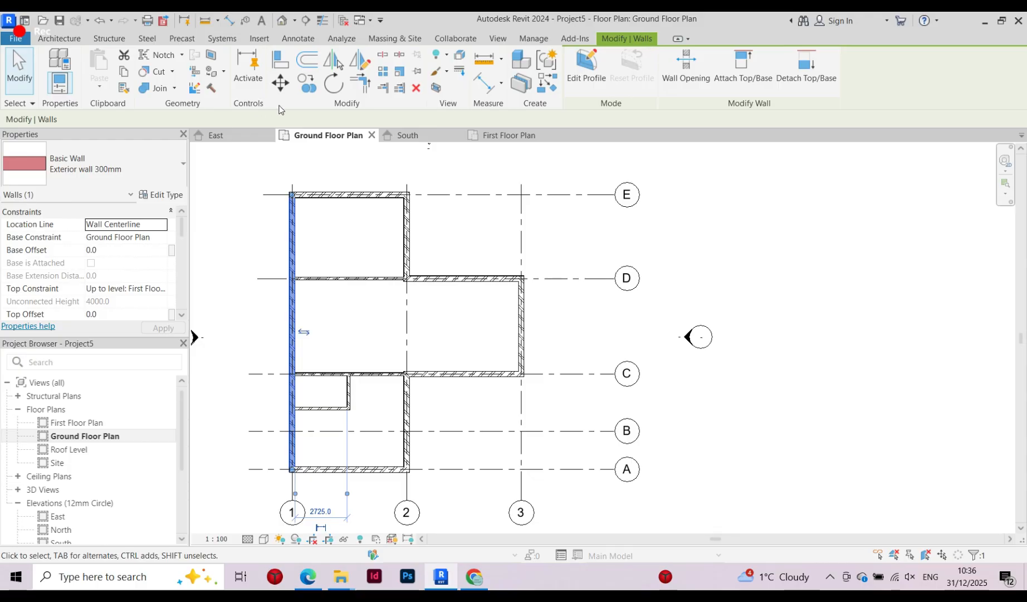
click(124, 90)
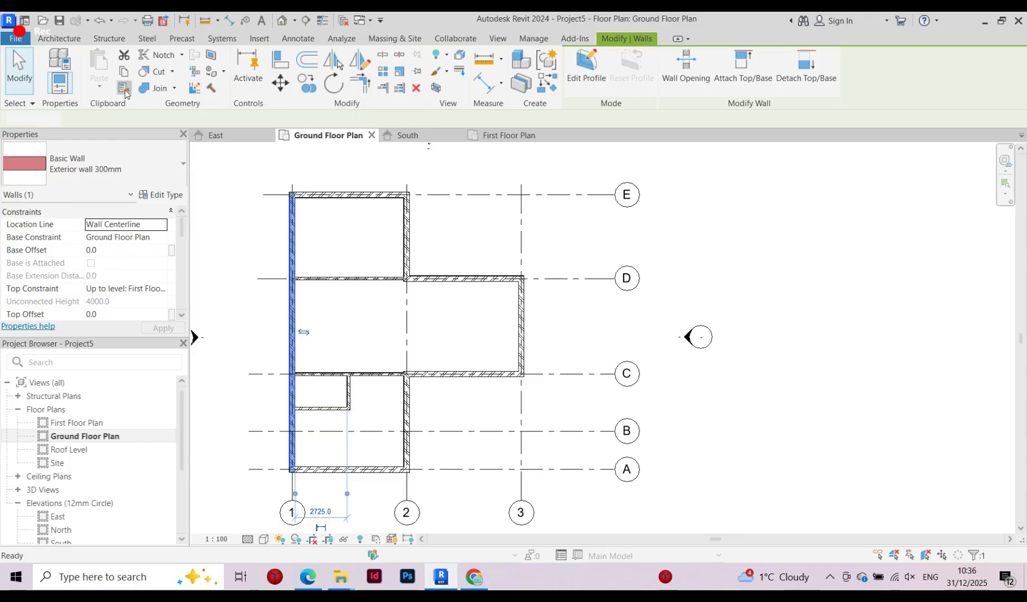
click(295, 232)
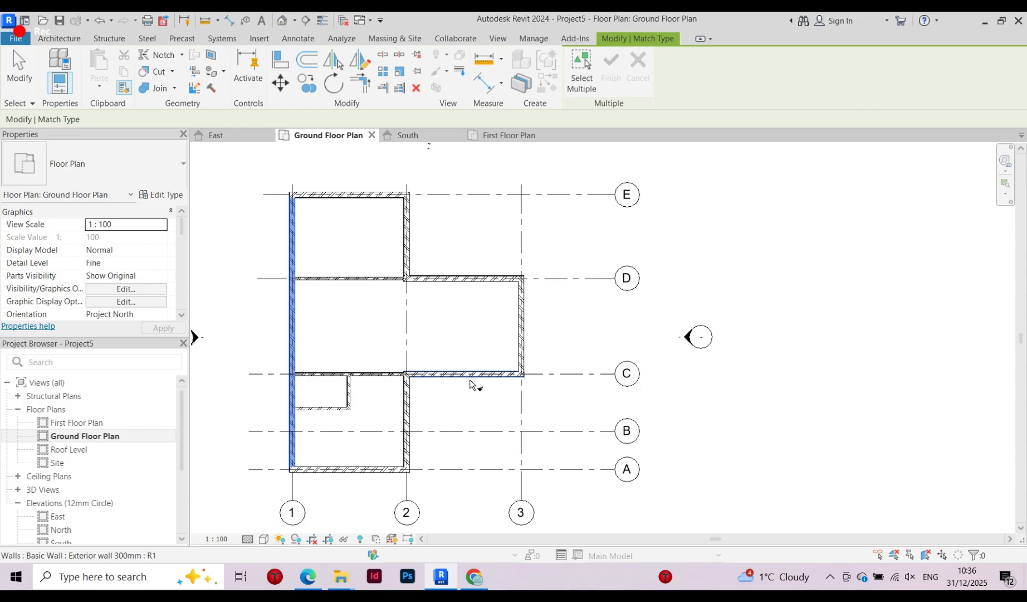
click(365, 468)
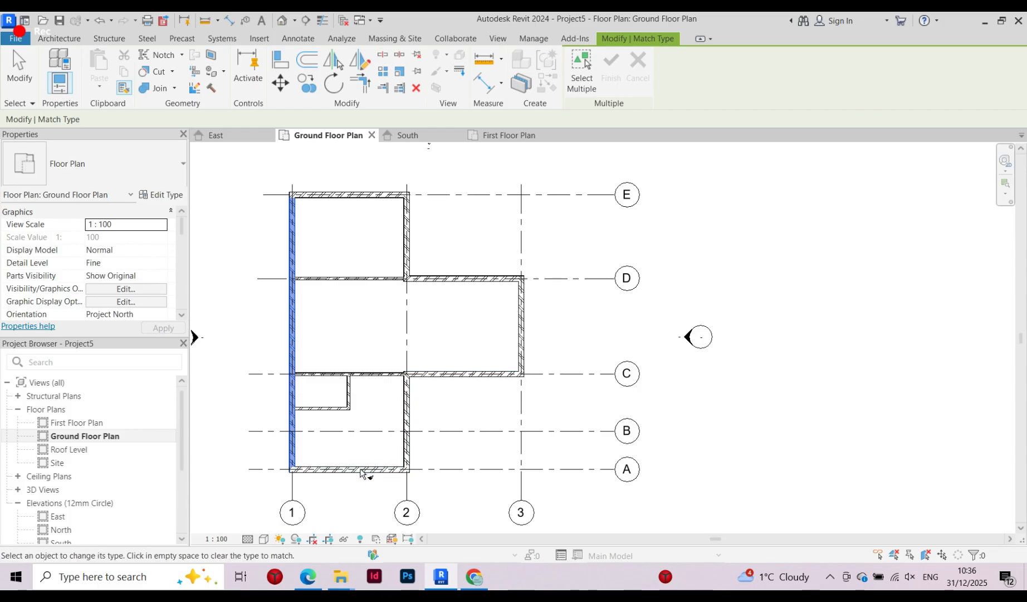
key(Escape)
key(Escape)
Set the top constraint of the small room's interior wall parallel to grid C to Up to level: First Floor Plan
scroll(358, 403, up, 1)
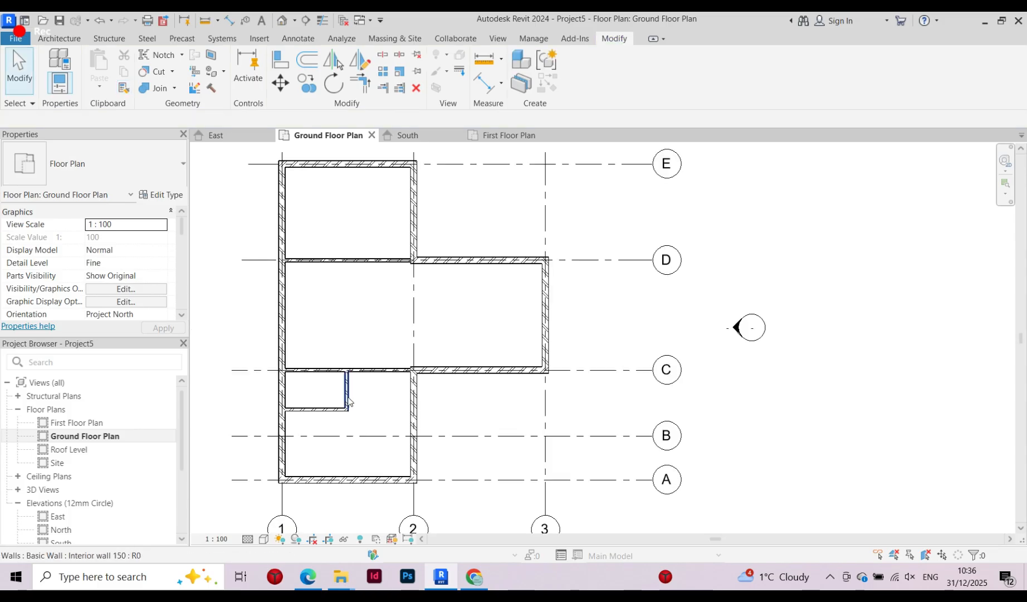
click(327, 410)
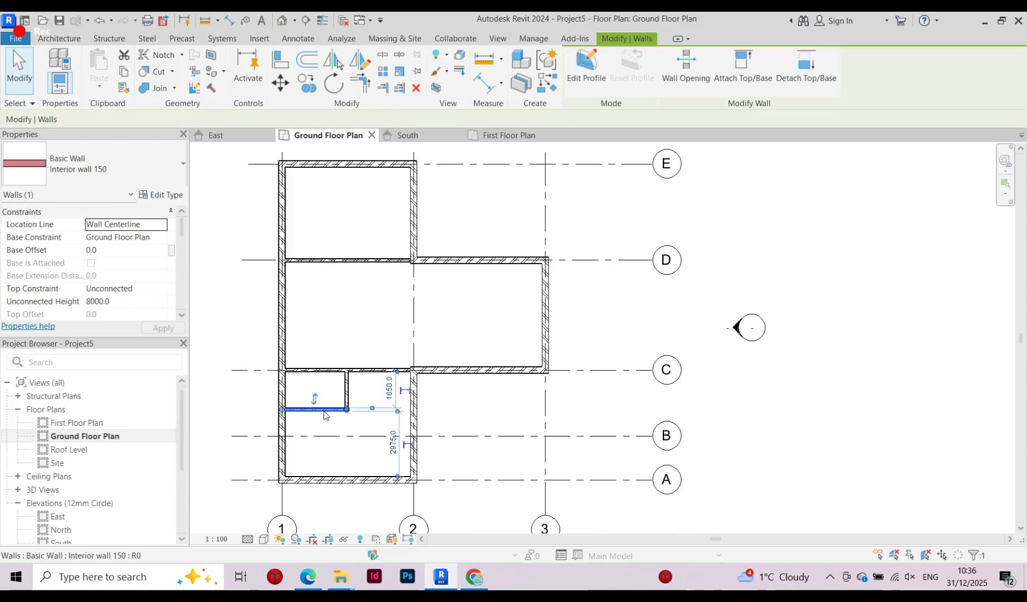
click(162, 289)
click(134, 322)
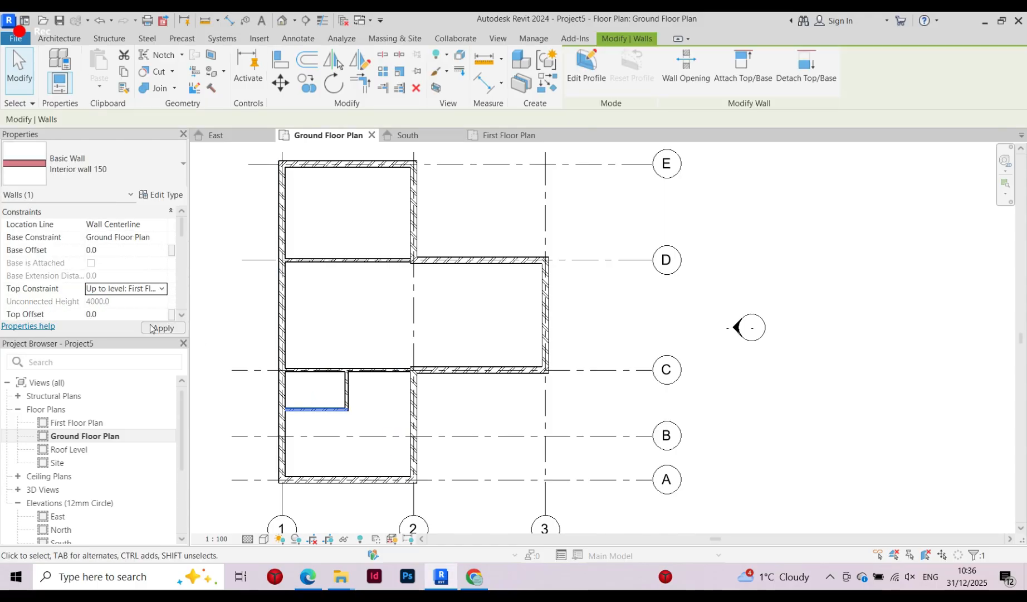
Match that interior wall's type properties onto the small room's side wall and the interior walls on grids C and D
click(124, 89)
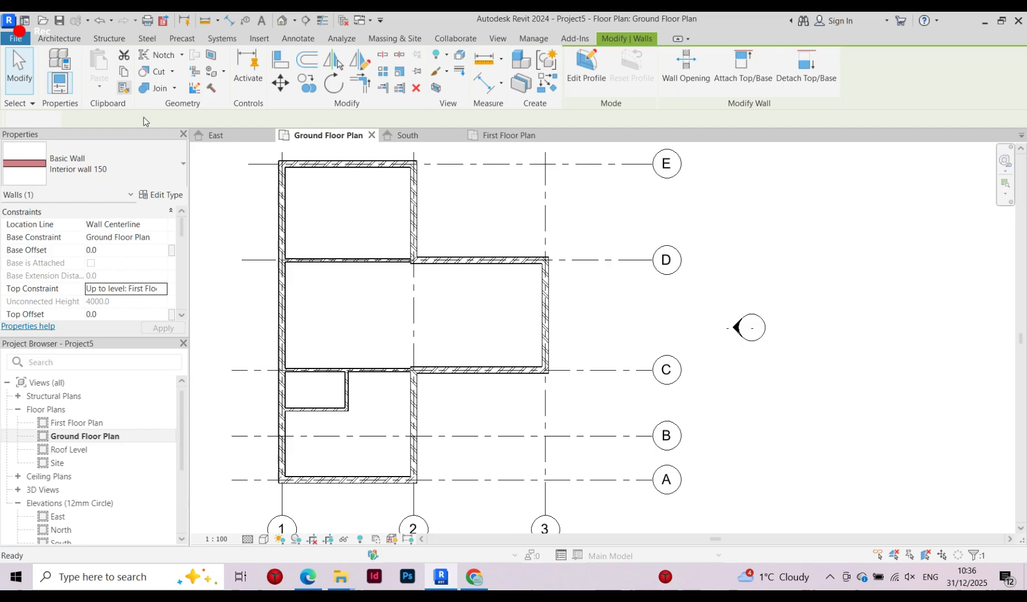
click(326, 410)
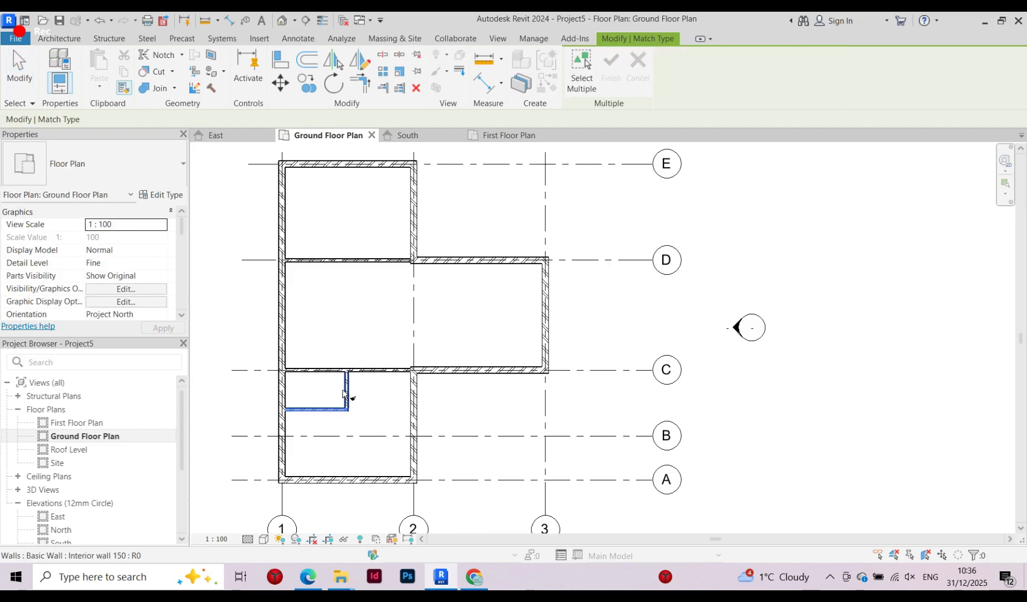
click(346, 390)
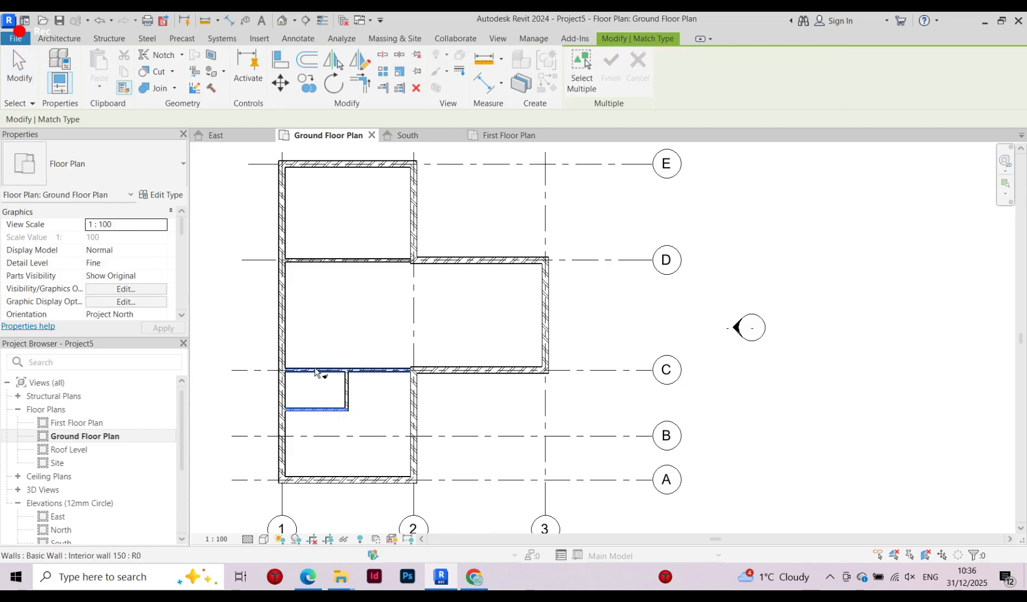
click(316, 370)
key(Escape)
key(Escape)
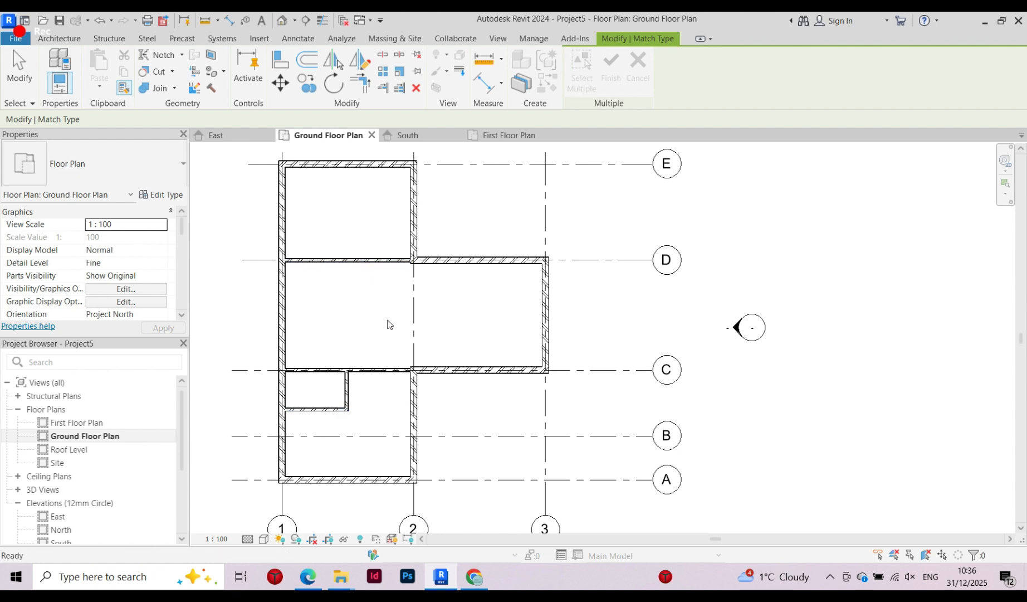
click(366, 261)
key(Escape)
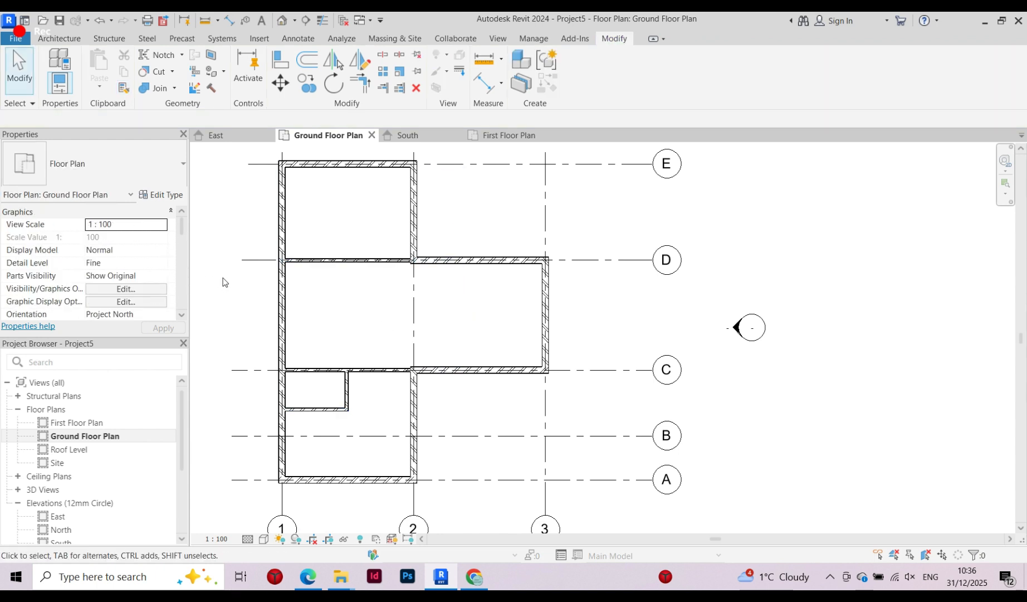
scroll(226, 283, down, 1)
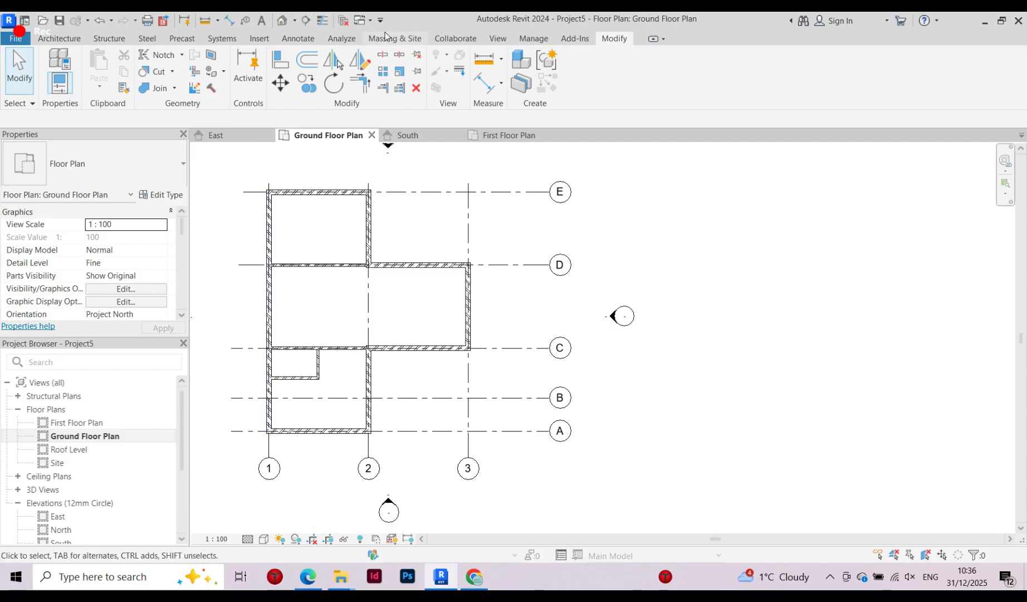
Inspect the ground floor walls from several sides in the default 3D view, and return to the Ground Floor Plan
click(284, 20)
scroll(335, 261, down, 2)
scroll(743, 307, up, 2)
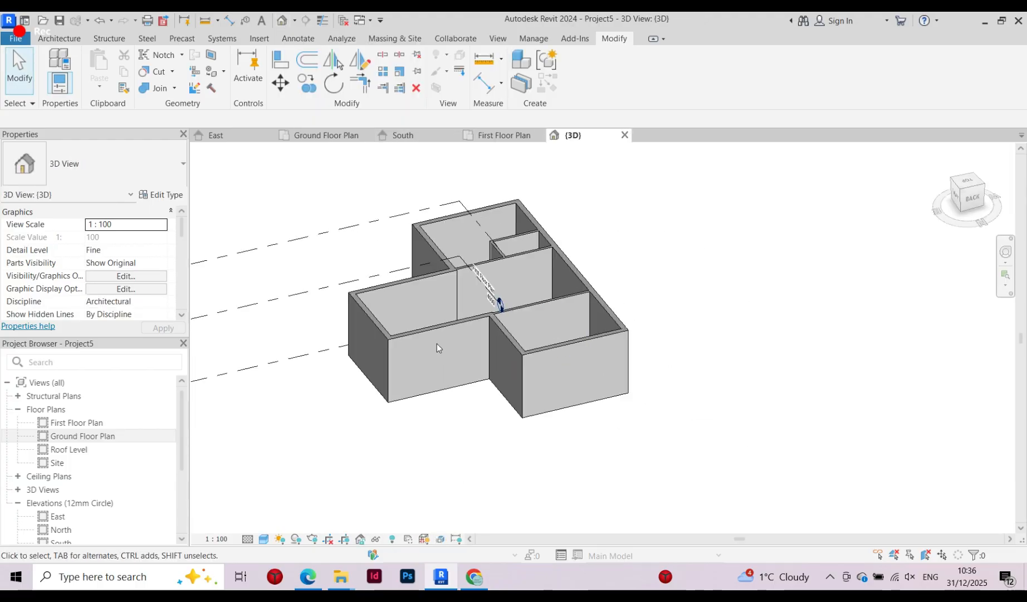
shift+middle_drag(477, 379, 666, 301)
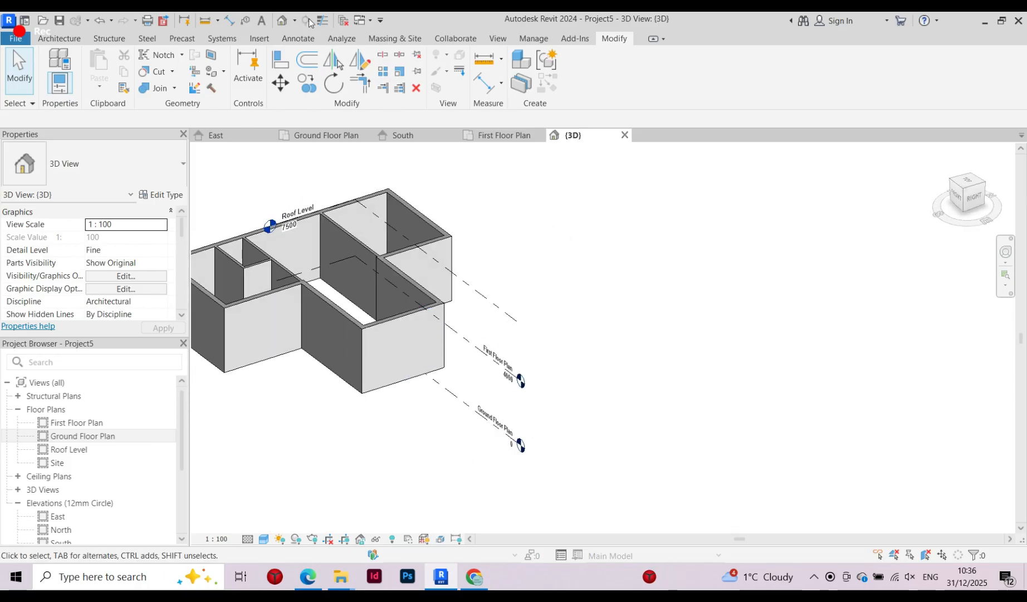
double_click(85, 439)
scroll(321, 303, down, 3)
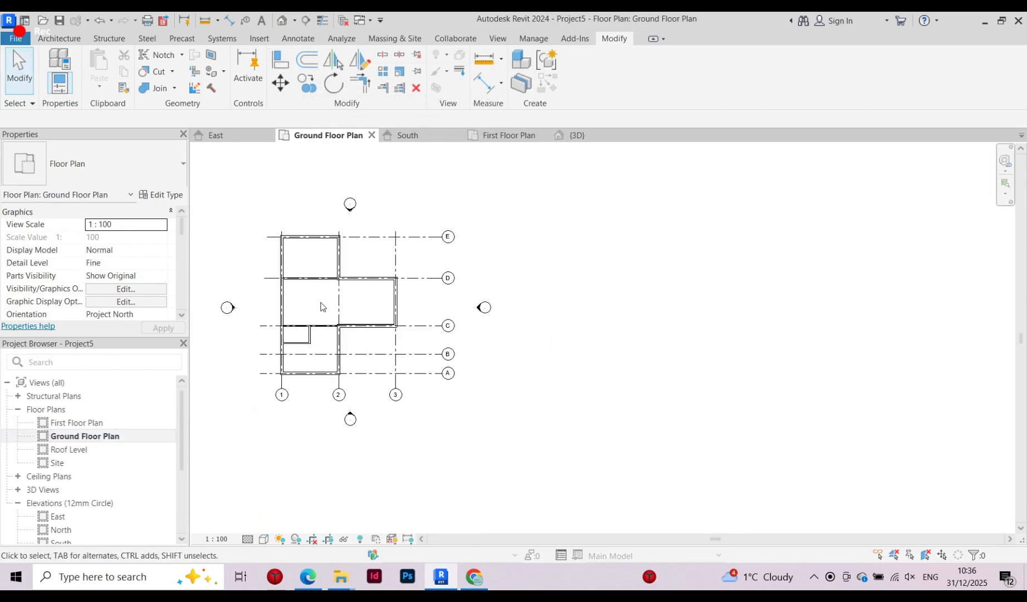
scroll(420, 265, up, 2)
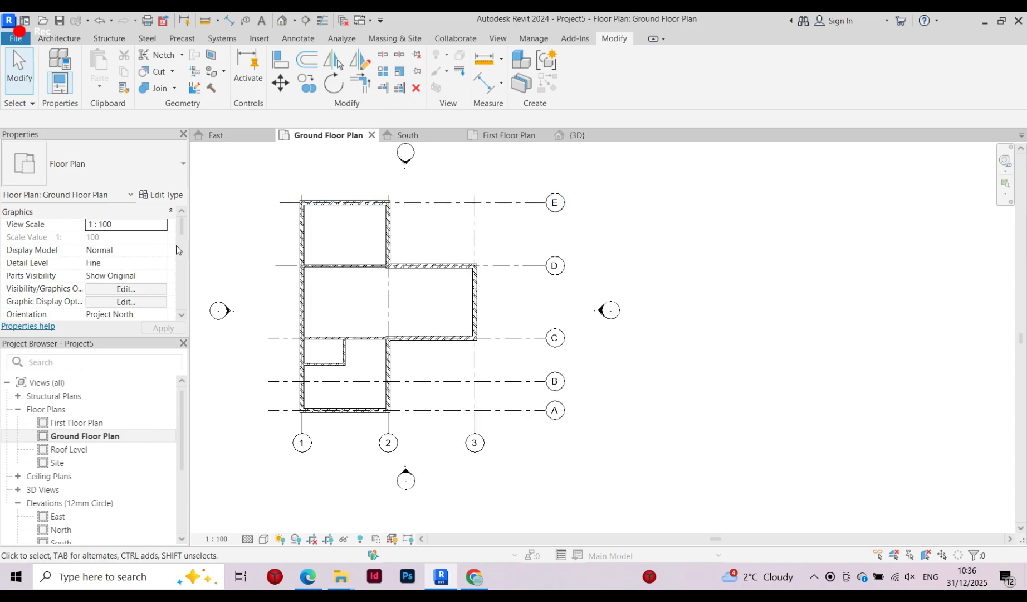
Open the First Floor Plan and examine the faint ground floor wall outlines around grids E, D, 1 and 2
double_click(91, 425)
scroll(232, 219, up, 5)
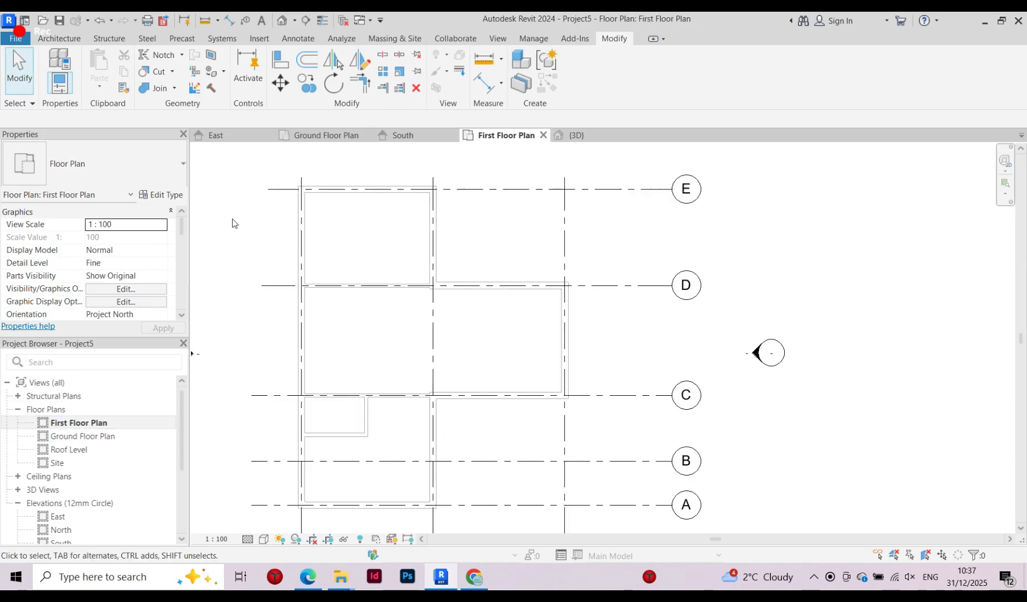
scroll(329, 194, up, 3)
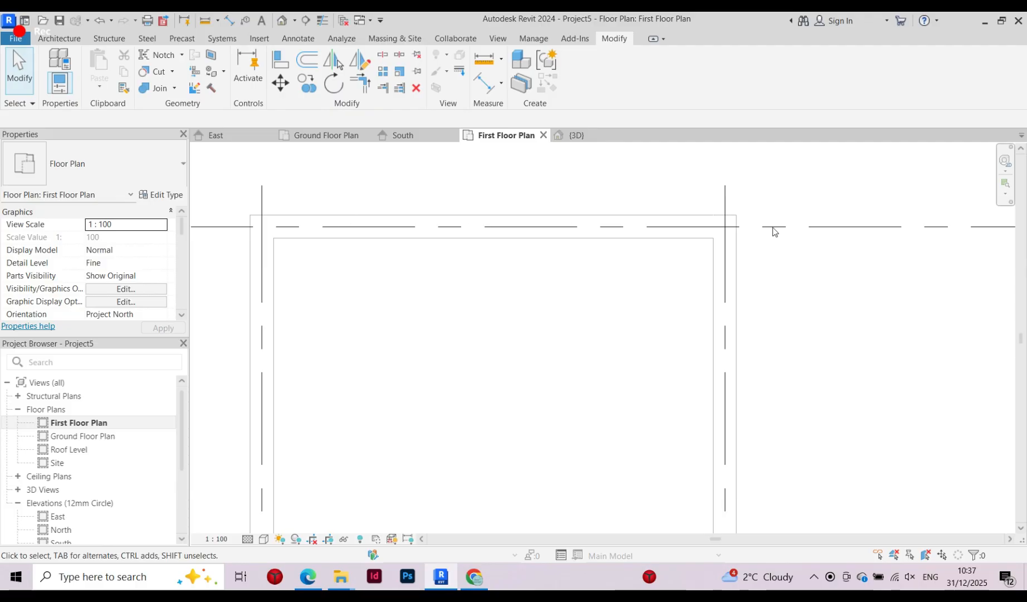
scroll(424, 200, down, 4)
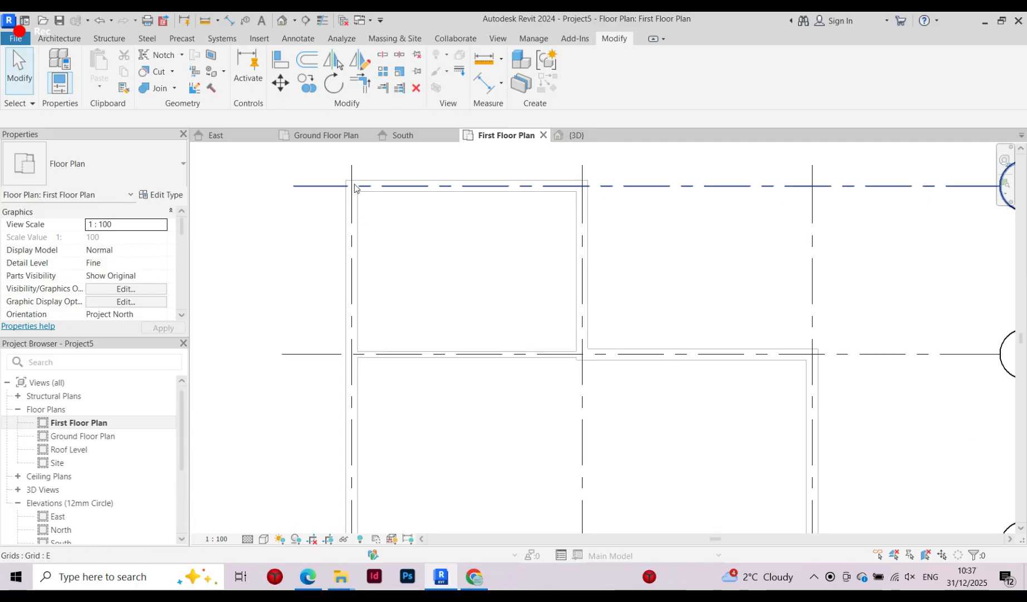
click(357, 209)
click(383, 197)
scroll(449, 184, up, 2)
scroll(449, 184, up, 3)
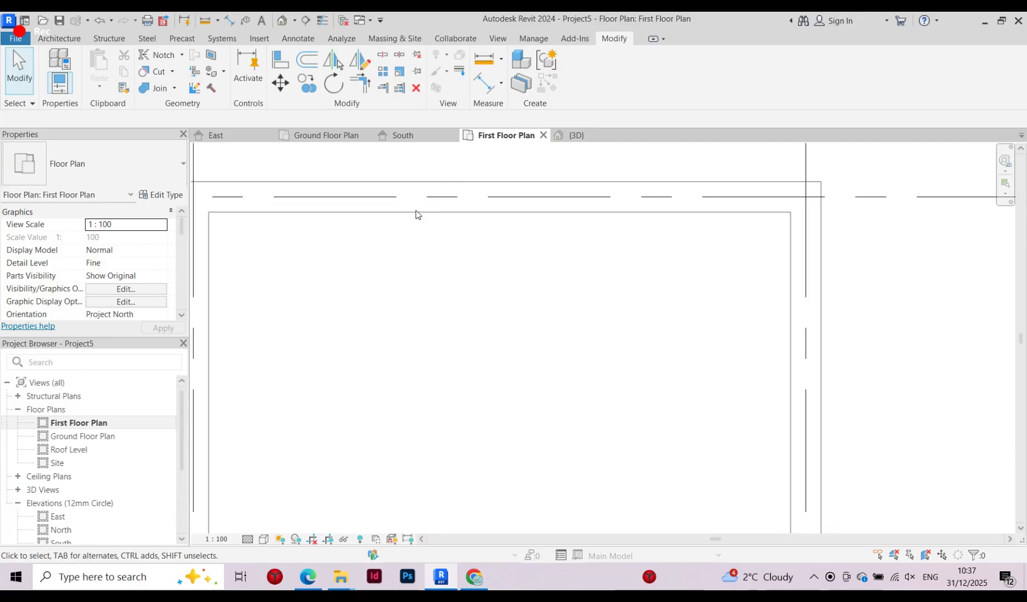
scroll(419, 212, down, 3)
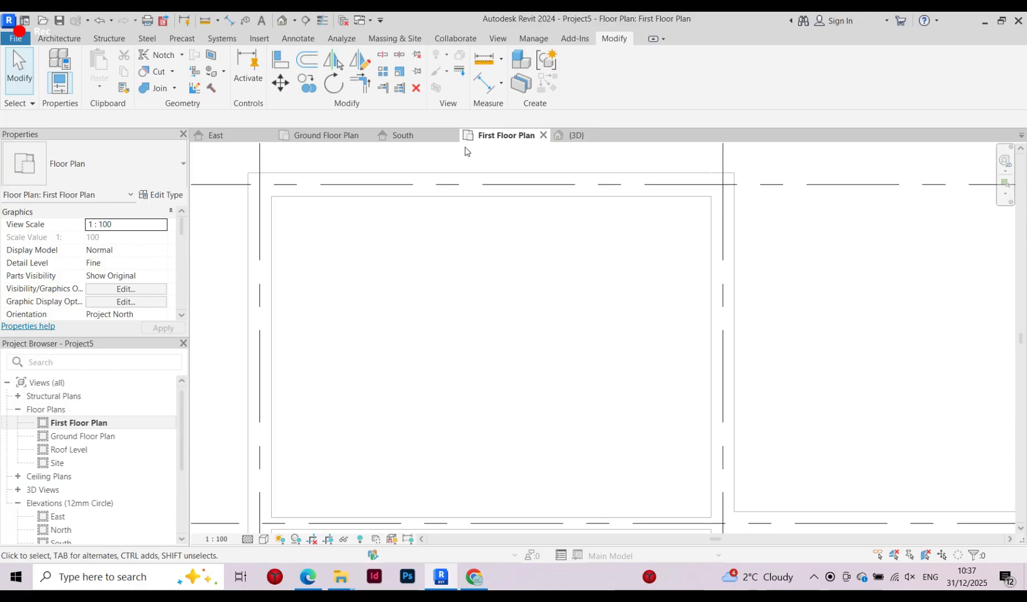
scroll(384, 181, down, 2)
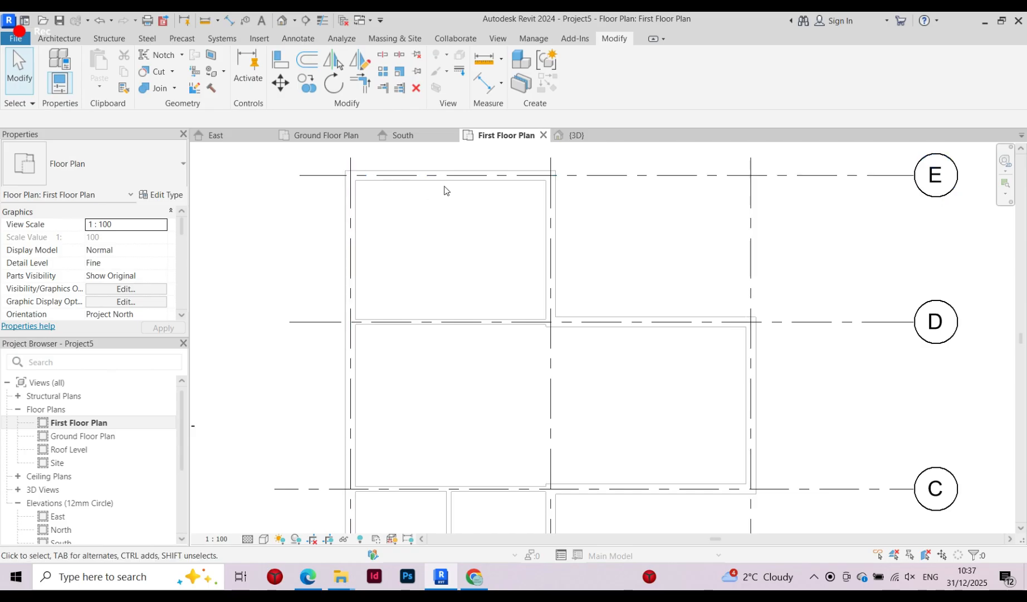
scroll(403, 223, down, 2)
scroll(384, 194, up, 1)
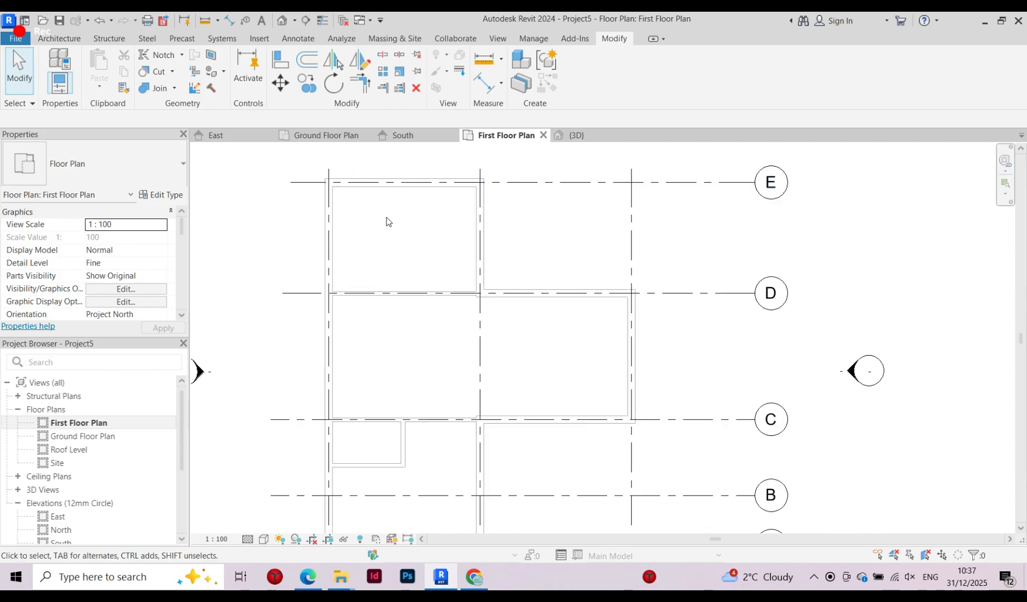
Draw an architectural wall of type Exterior wall 300mm along grid 1, from grid E down to the corner at grid A
click(75, 39)
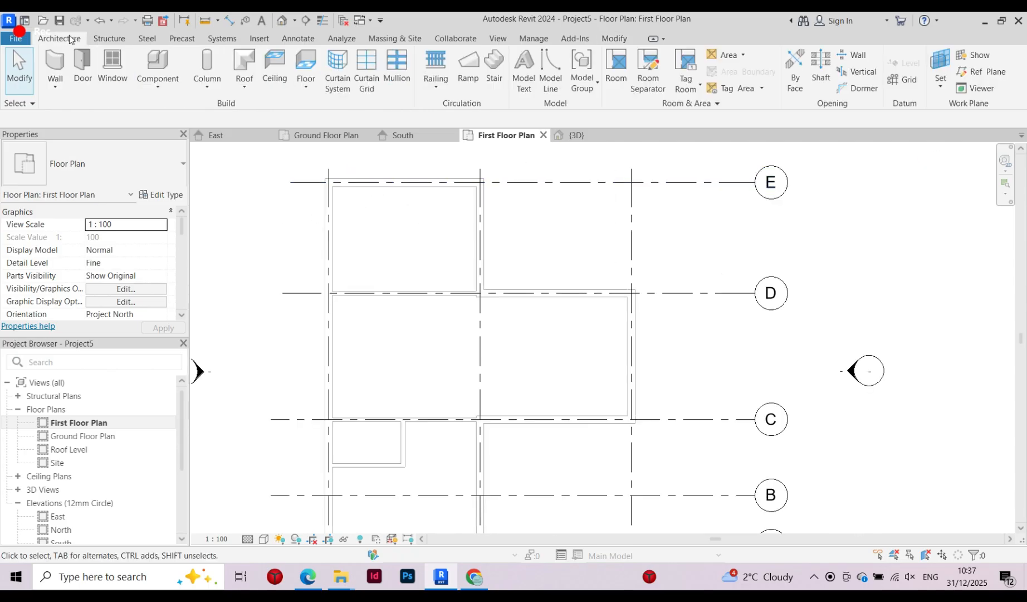
click(56, 85)
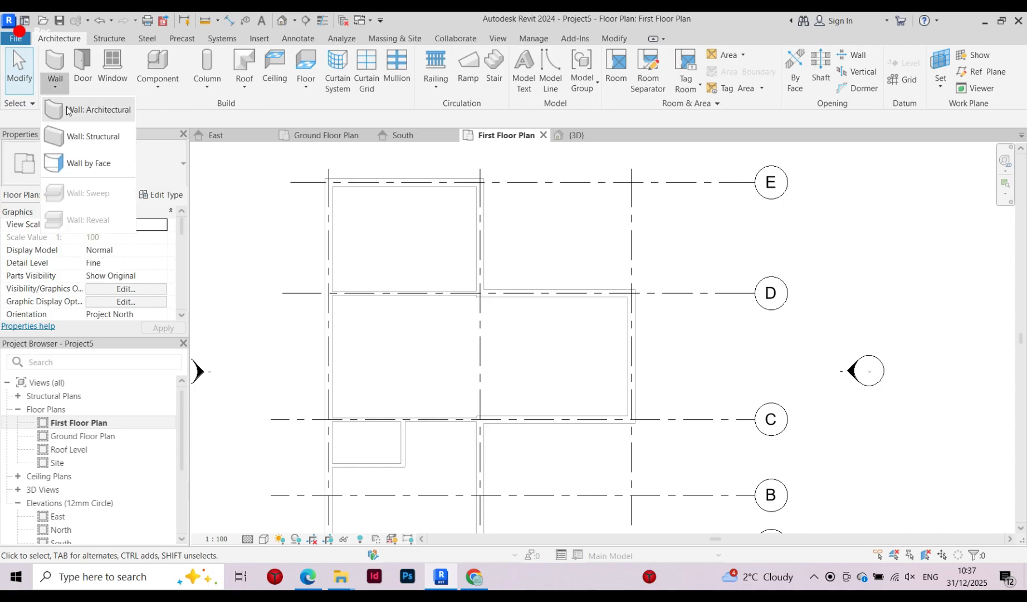
click(67, 108)
scroll(300, 171, up, 3)
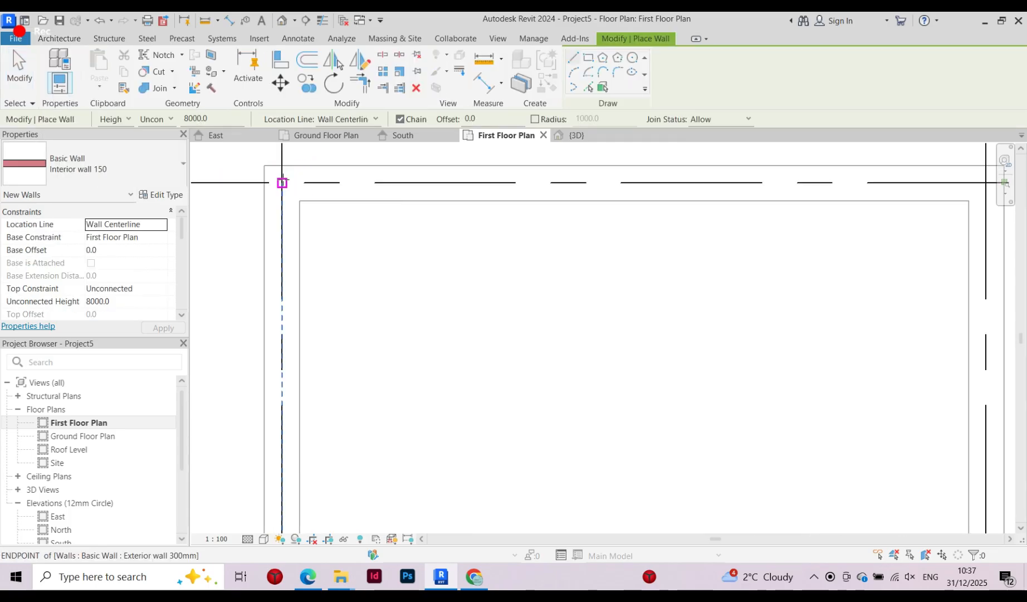
click(283, 182)
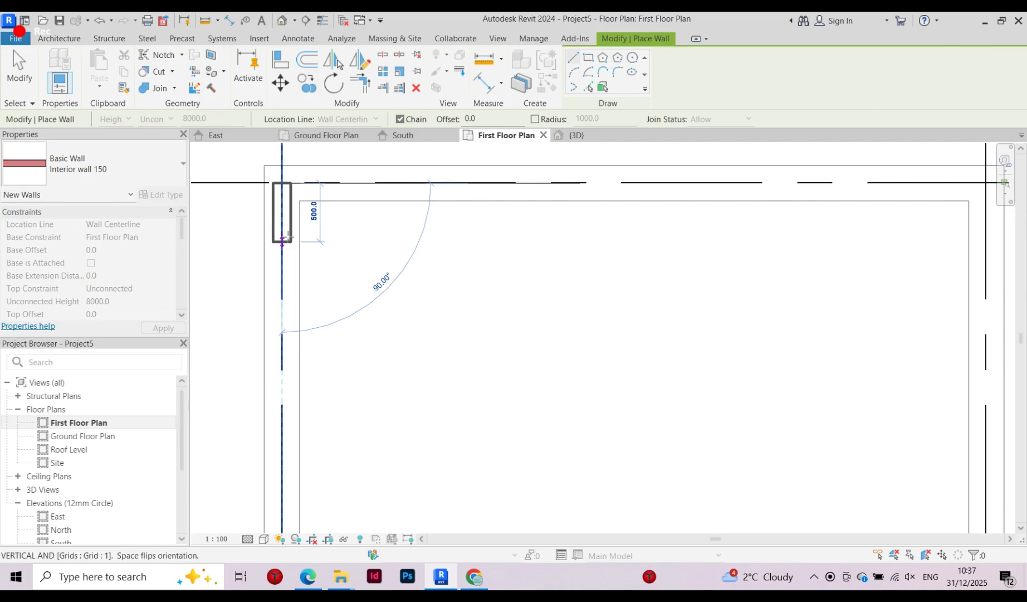
key(Escape)
click(73, 40)
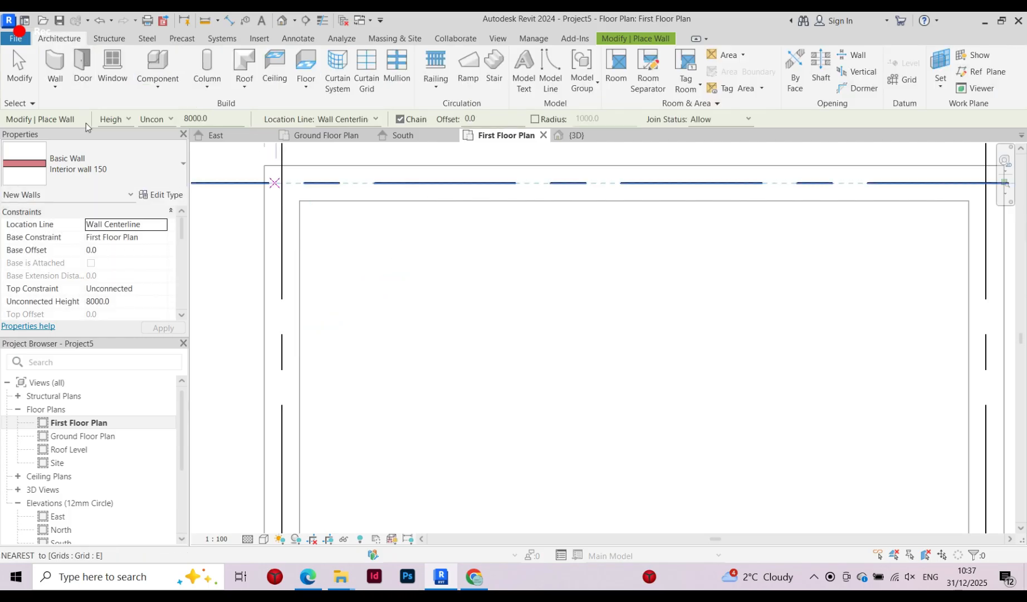
click(106, 161)
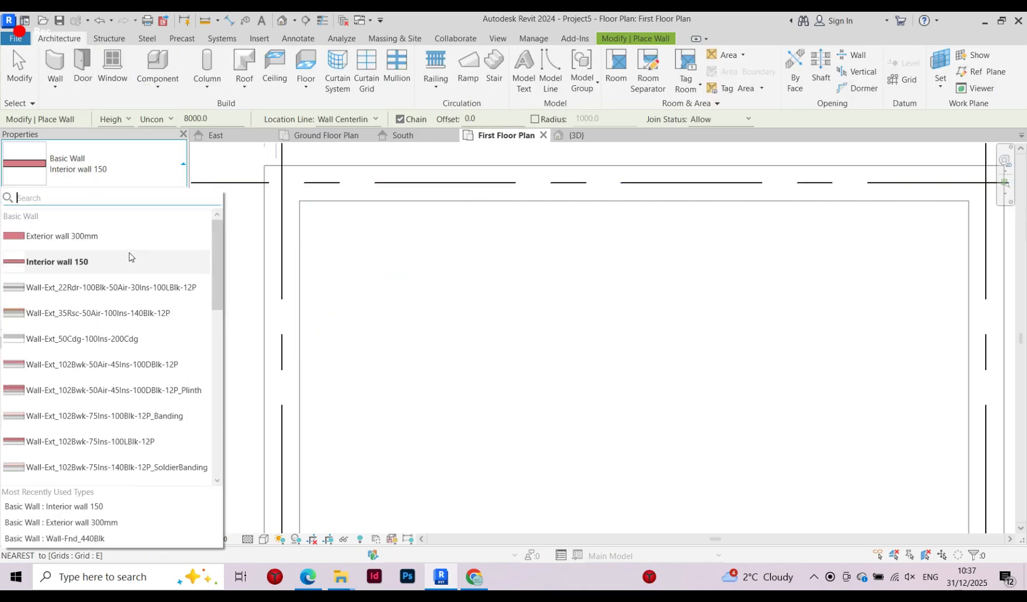
click(100, 236)
click(283, 182)
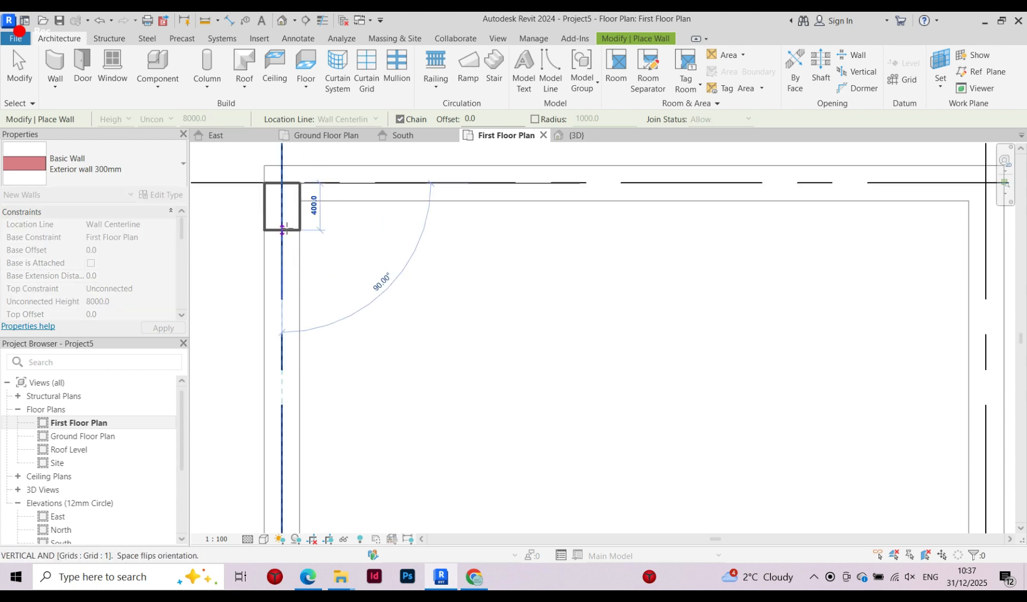
scroll(283, 229, down, 4)
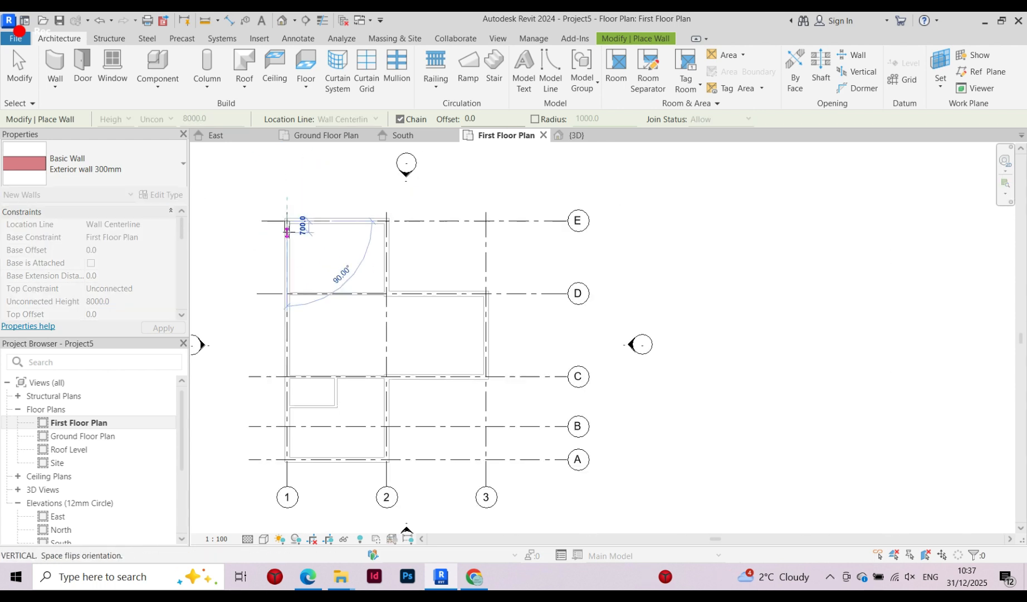
scroll(294, 369, up, 5)
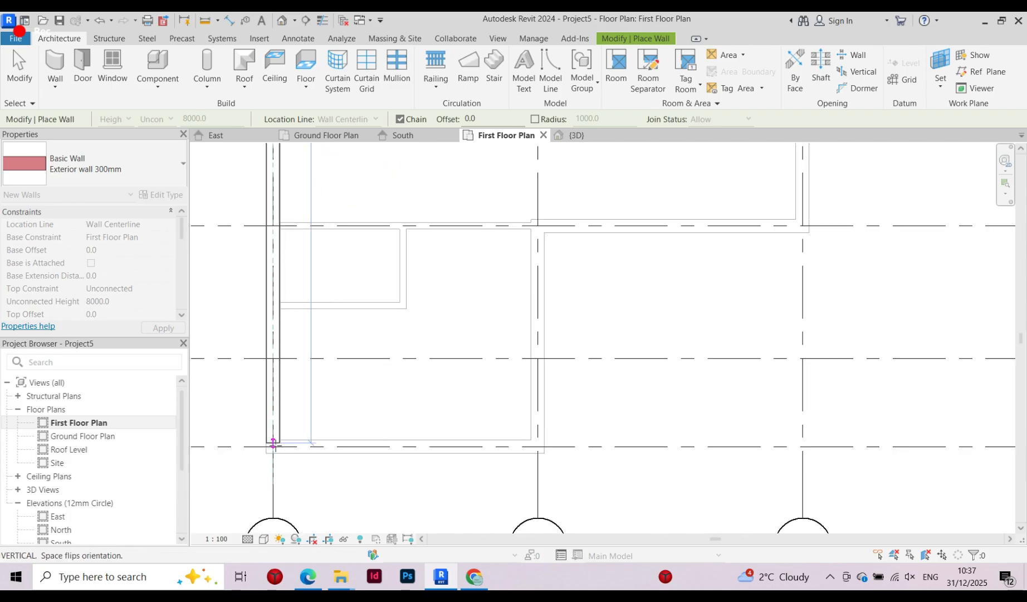
click(273, 452)
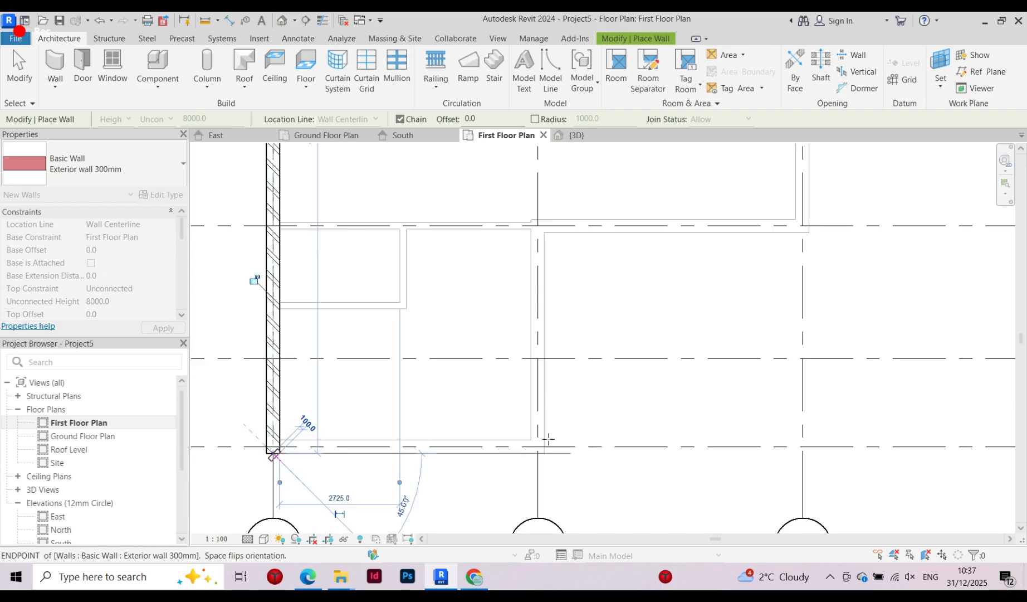
Draw the Exterior wall 300mm along grid A between grids 2 and 1
click(546, 452)
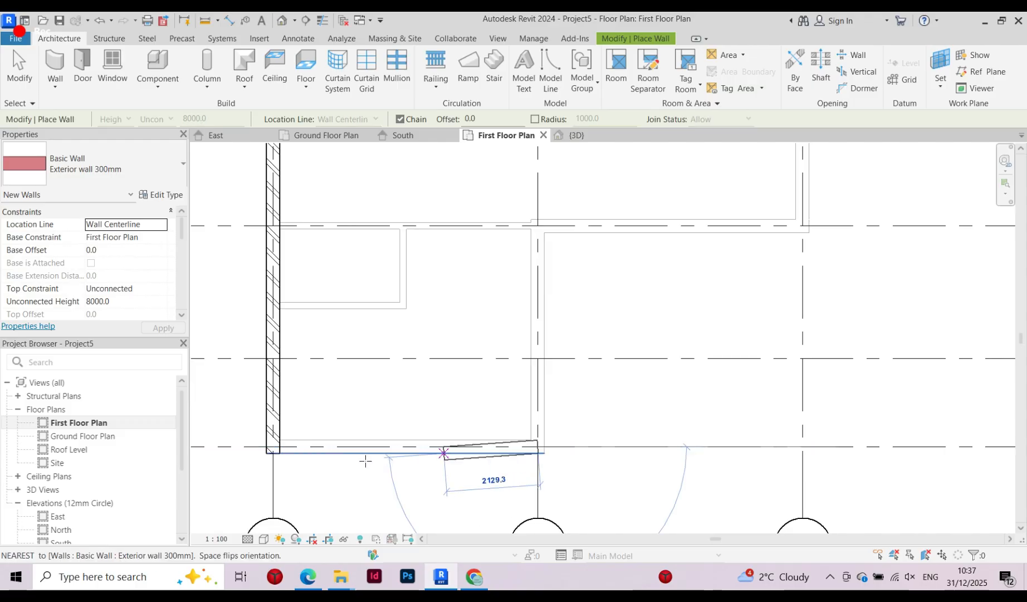
click(273, 446)
key(Escape)
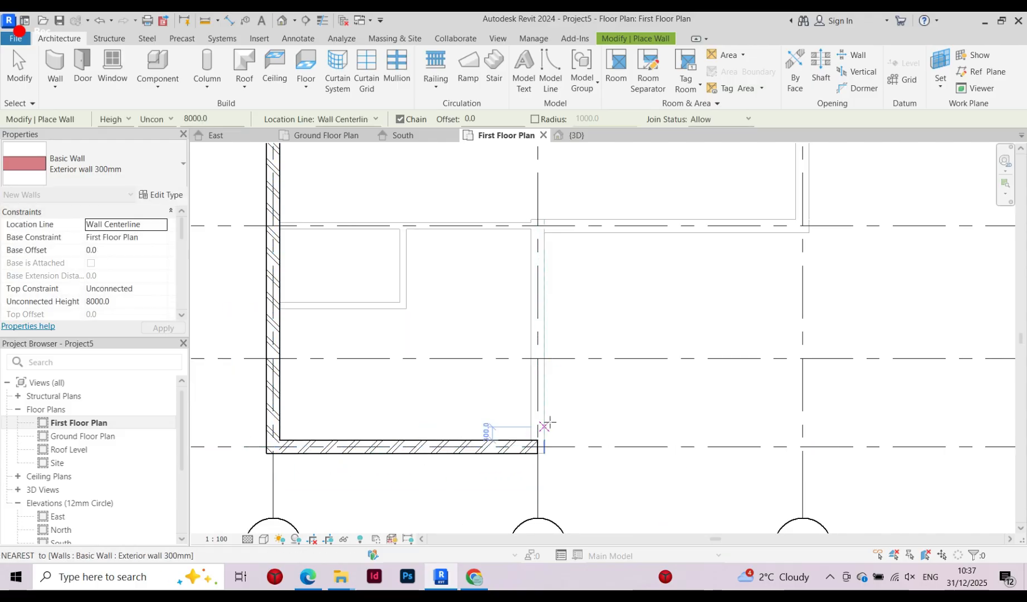
Draw the Exterior wall 300mm along grid 2 from grid A up to grid C, and end the wall chain there
click(538, 447)
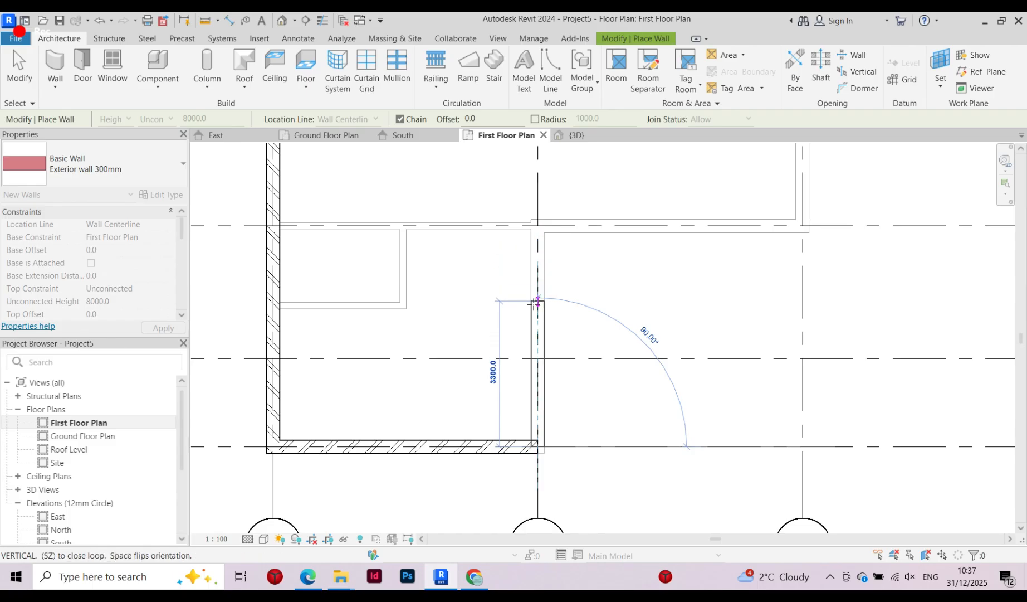
scroll(538, 305, down, 2)
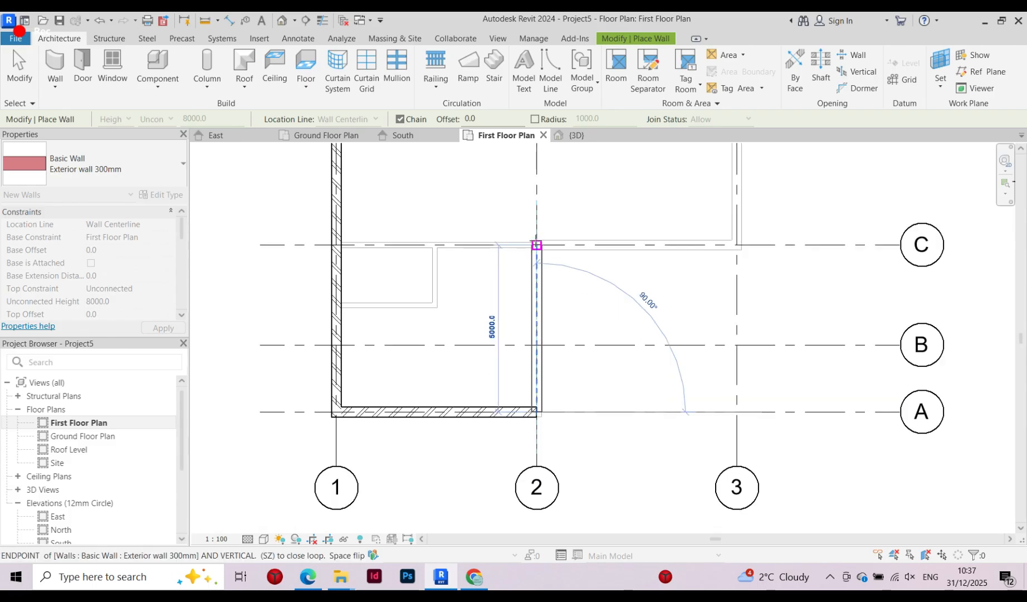
click(536, 244)
scroll(538, 245, up, 3)
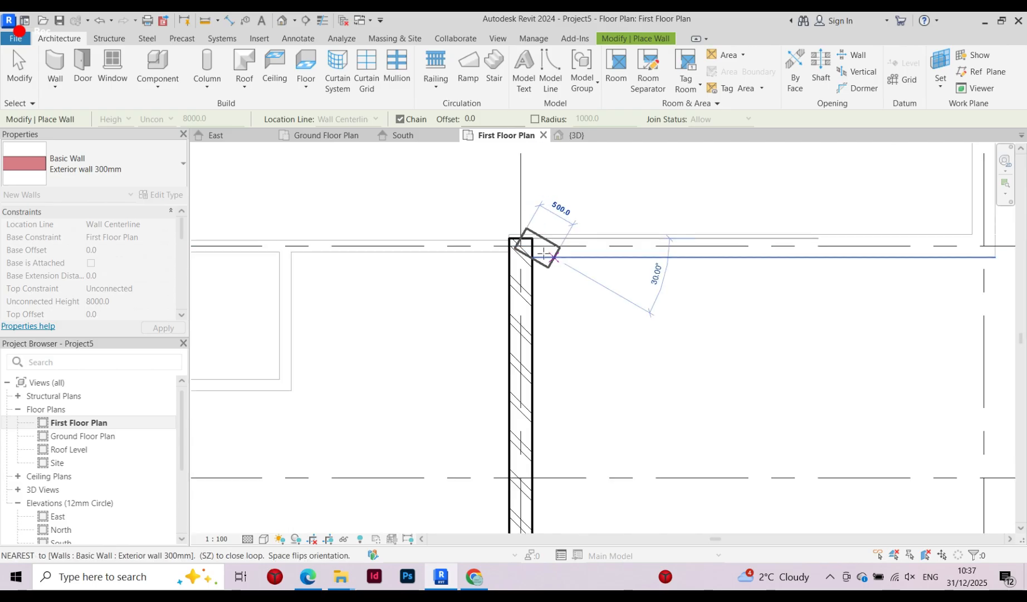
scroll(508, 252, down, 3)
scroll(755, 245, up, 2)
key(Escape)
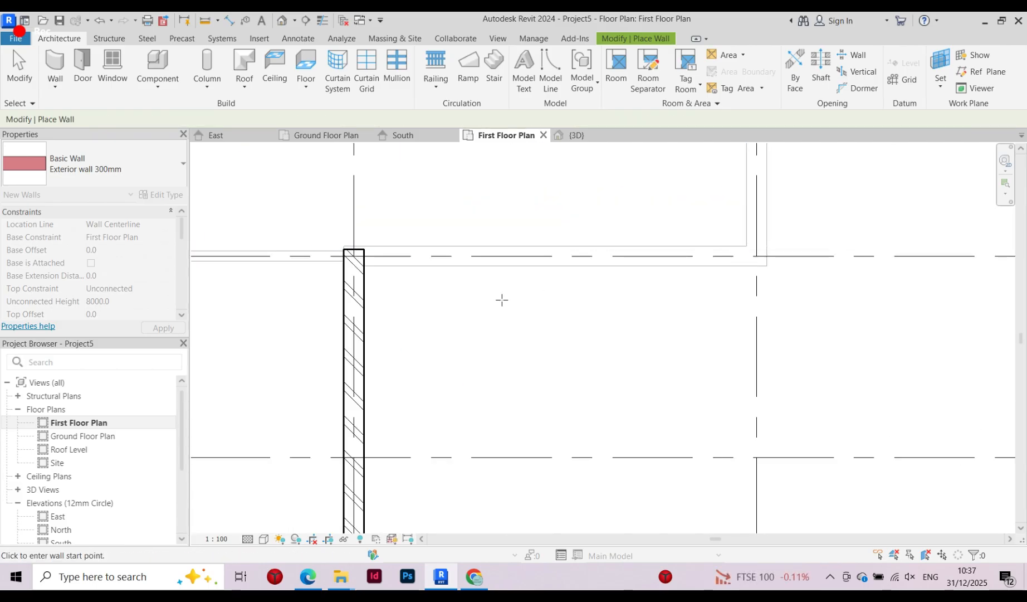
Draw the Exterior wall 300mm along grid C from grid 3 back to the wall on grid 2
click(756, 256)
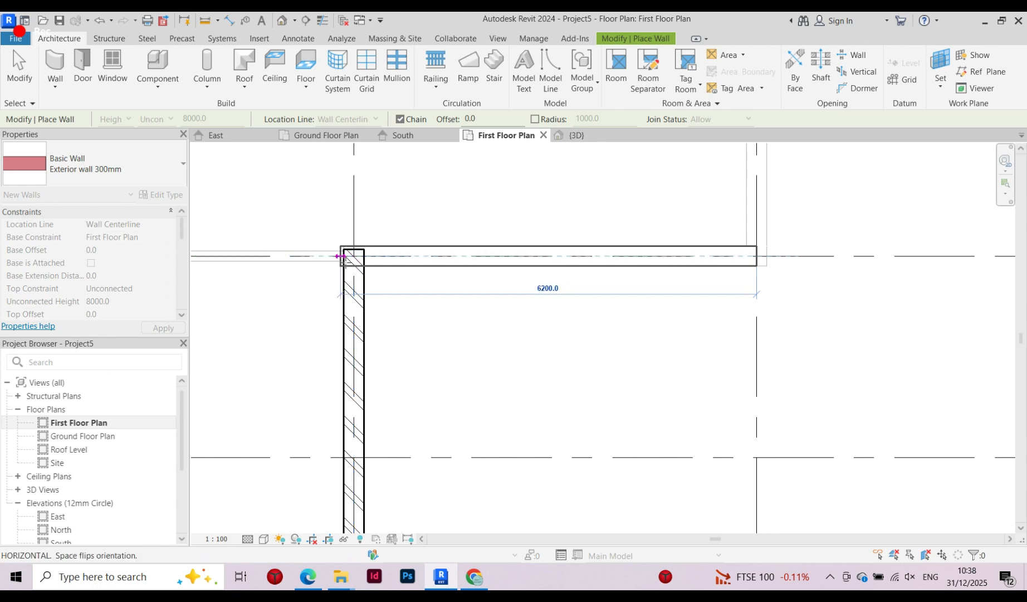
click(341, 256)
scroll(427, 284, down, 2)
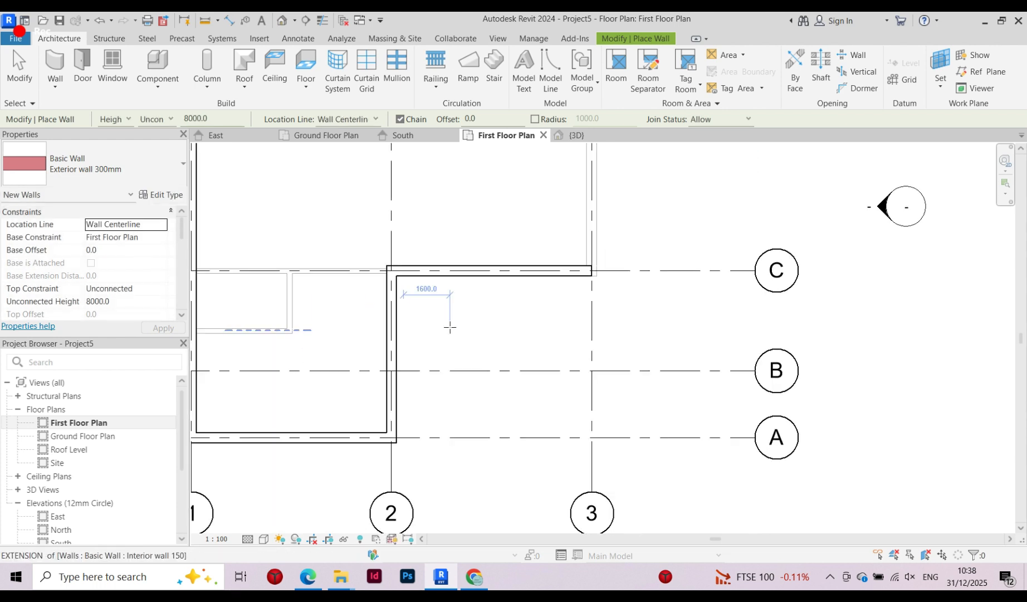
scroll(450, 327, down, 4)
scroll(463, 335, down, 1)
middle_drag(492, 194, 481, 247)
scroll(481, 245, up, 1)
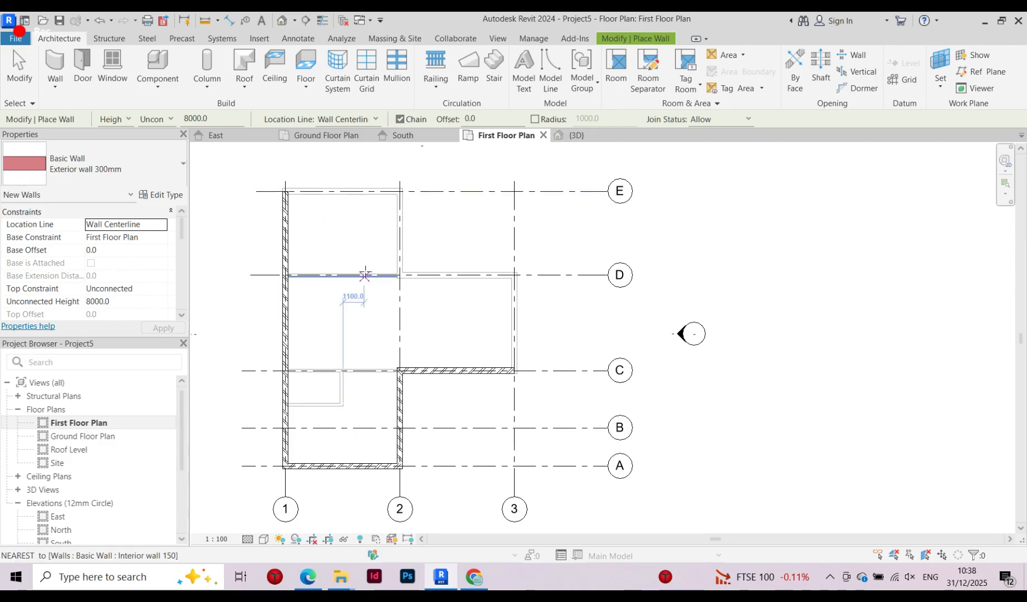
key(Escape)
Draw the Exterior wall 300mm along grid E from grid 2 to the wall on grid 1
scroll(281, 181, up, 4)
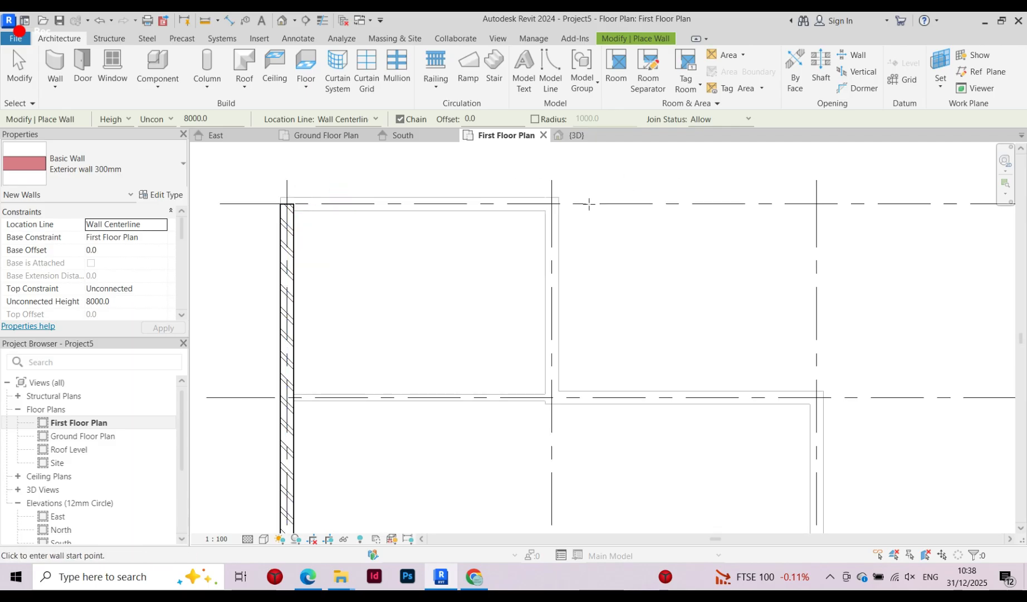
click(551, 204)
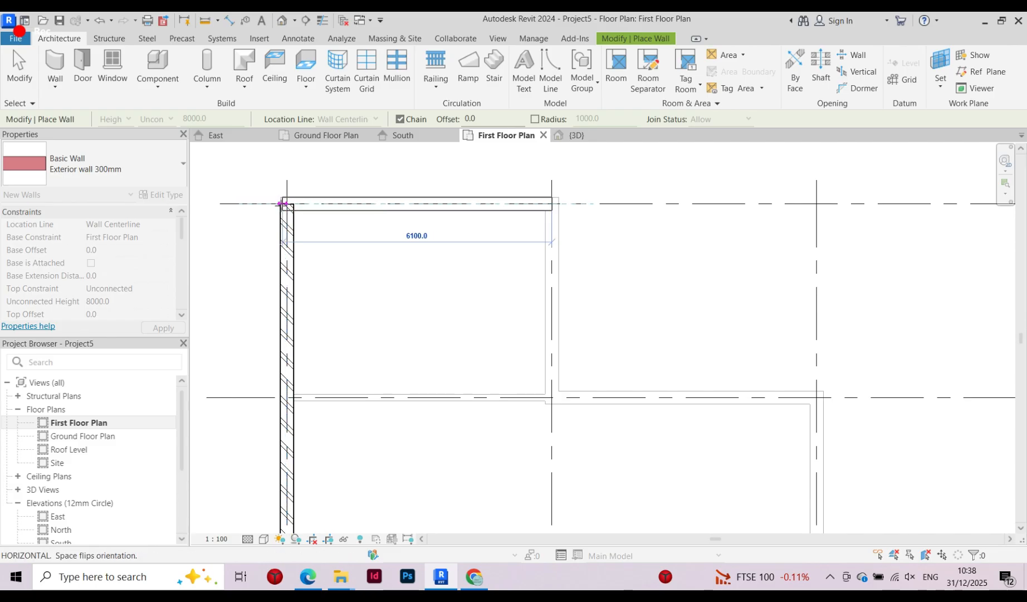
click(287, 203)
key(Escape)
key(Escape)
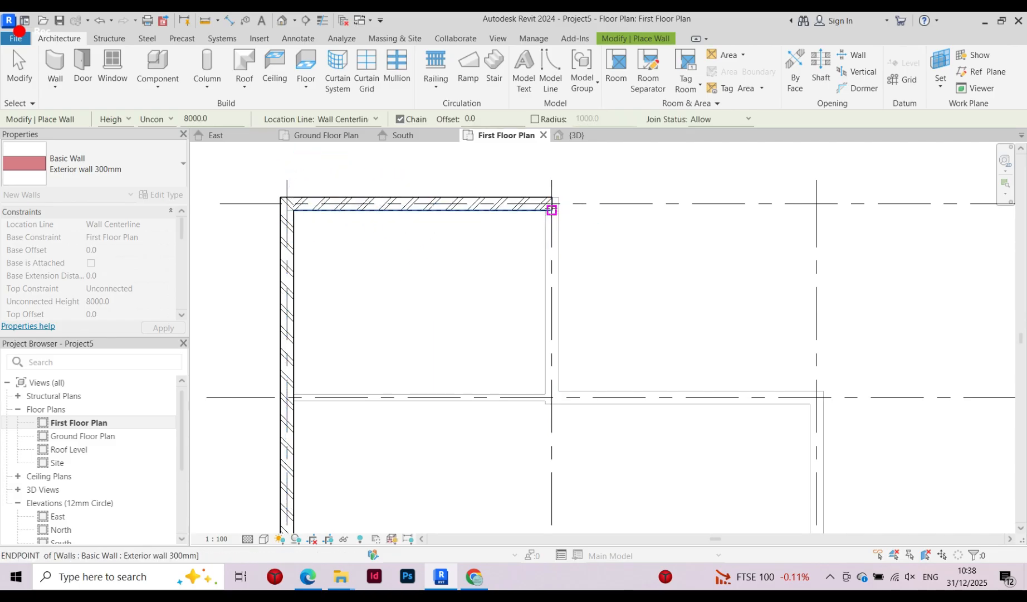
Draw the Exterior wall 300mm along grid 2 from grid E down to grid D
click(552, 206)
scroll(552, 206, down, 3)
scroll(565, 284, up, 3)
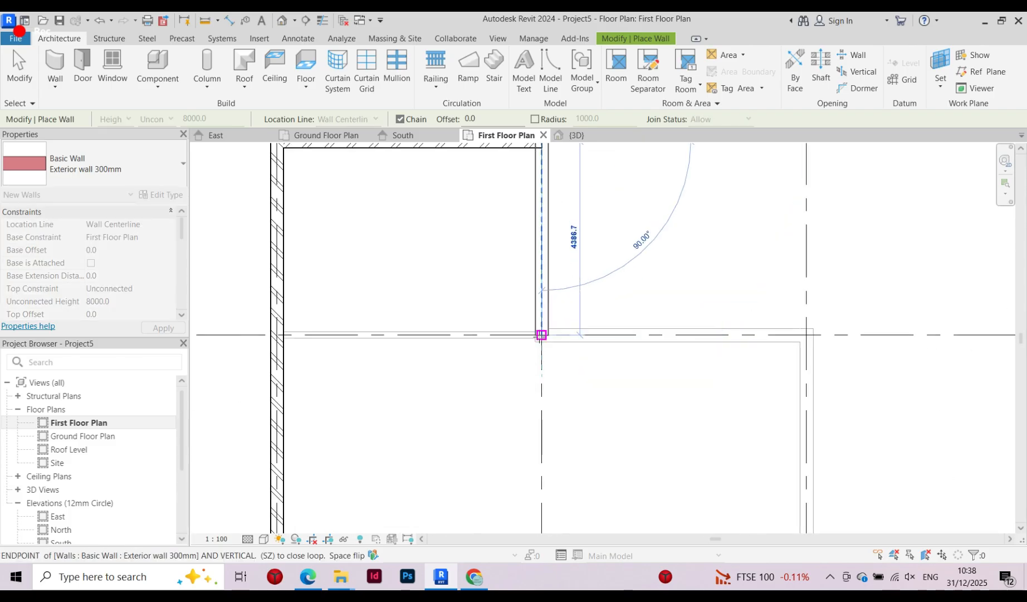
click(539, 337)
scroll(586, 328, up, 3)
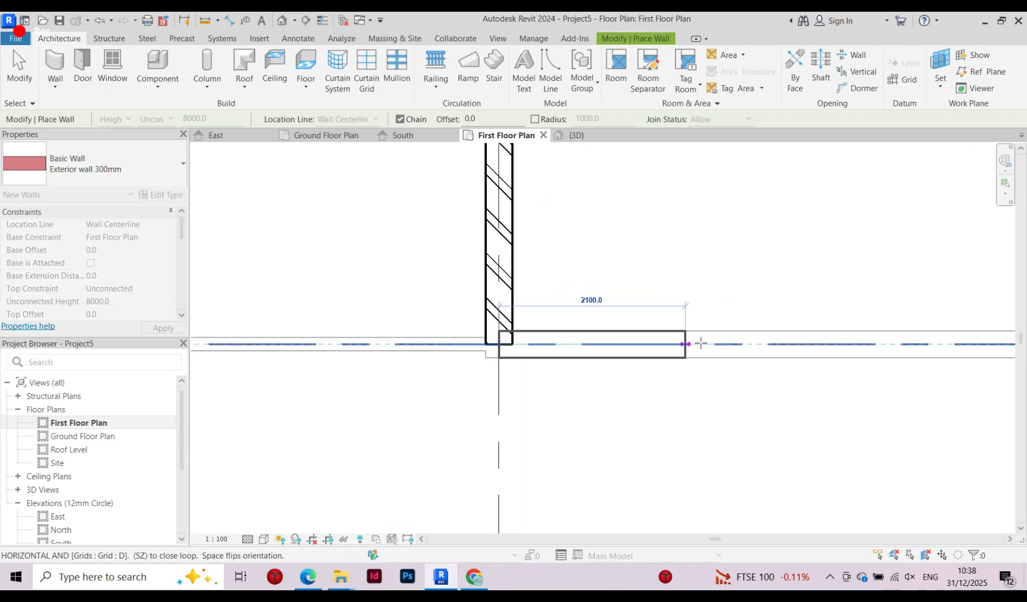
Draw the Exterior wall 300mm along grid D from grid 2 to the grid 3 wall line
scroll(387, 340, down, 4)
scroll(383, 342, up, 2)
click(676, 351)
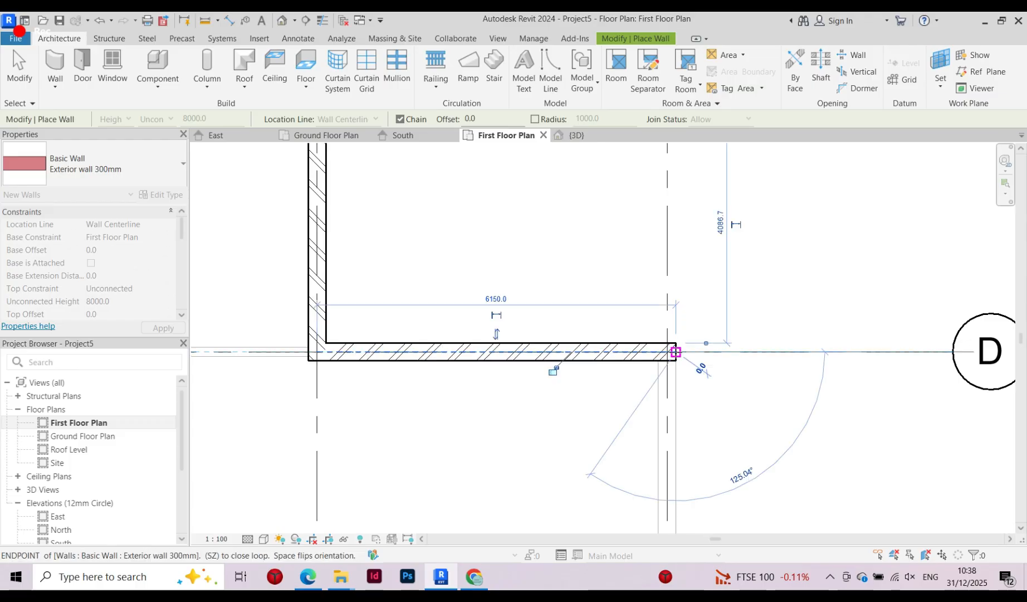
Draw the Exterior wall 300mm along grid 3 from grid C up to grid D and finish placing walls
scroll(676, 351, down, 3)
scroll(600, 432, up, 3)
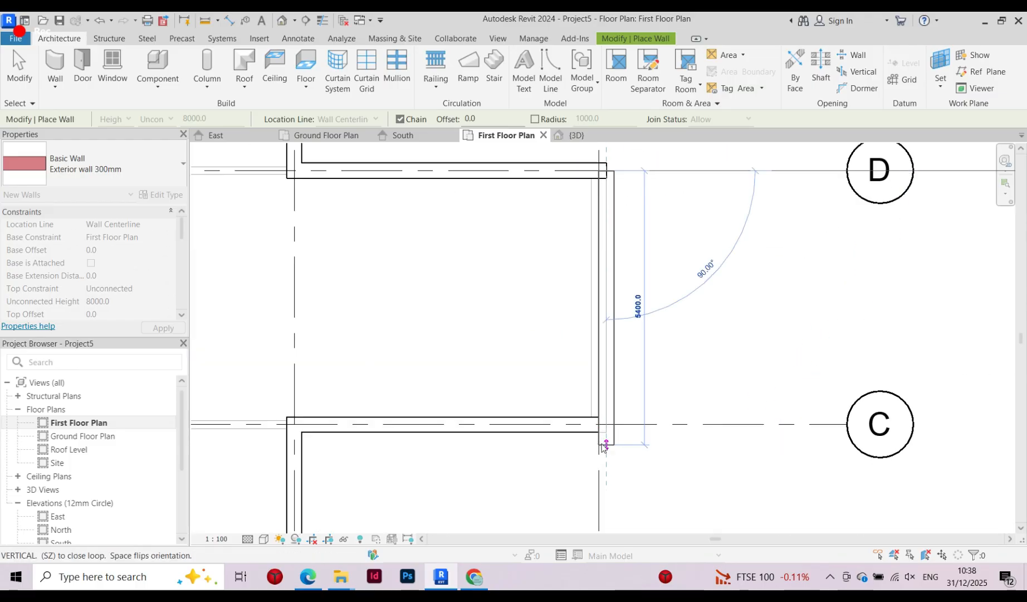
click(599, 424)
click(594, 424)
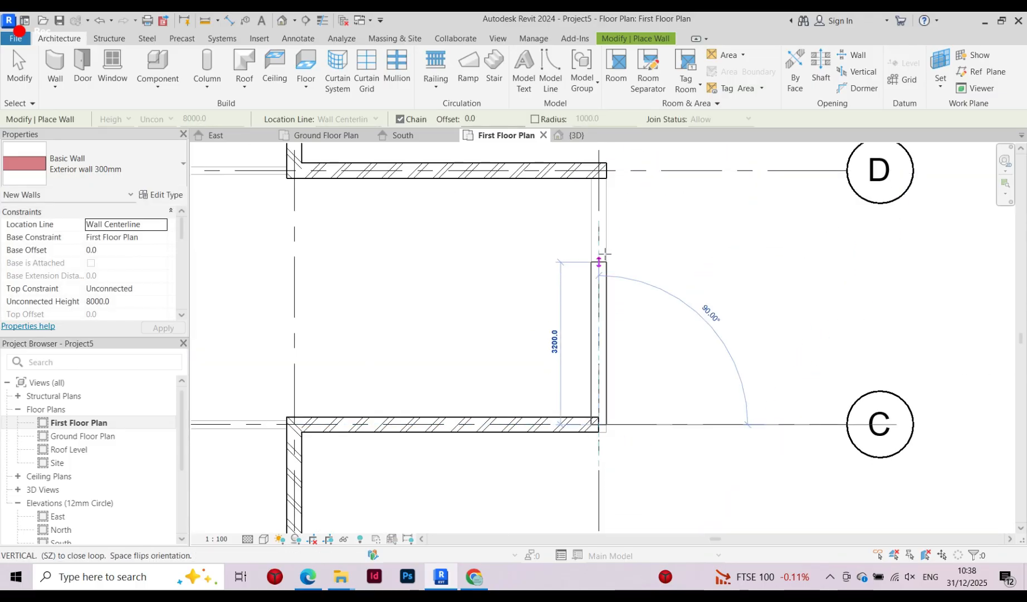
scroll(530, 290, down, 4)
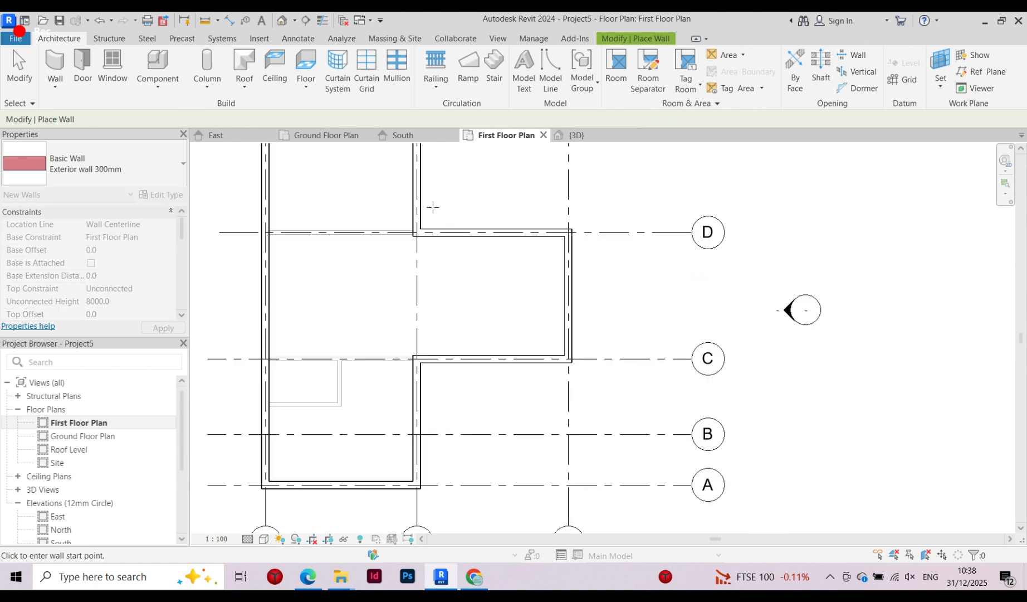
key(Escape)
key(Escape)
Examine the first floor's exterior wall outline between grids A and E and the ground floor walls underlaid inside it
middle_drag(381, 243, 392, 308)
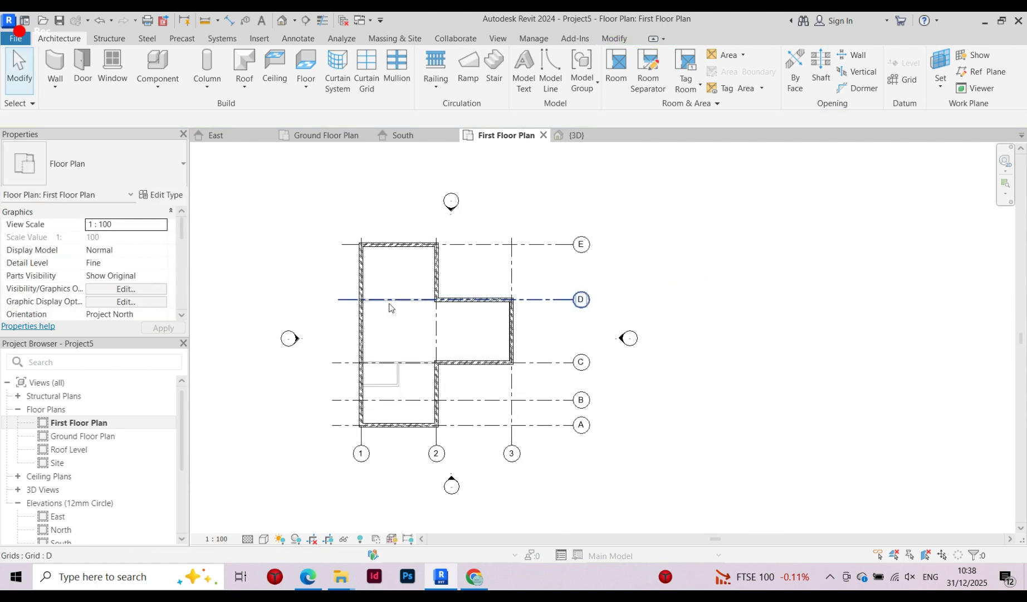
scroll(415, 329, up, 2)
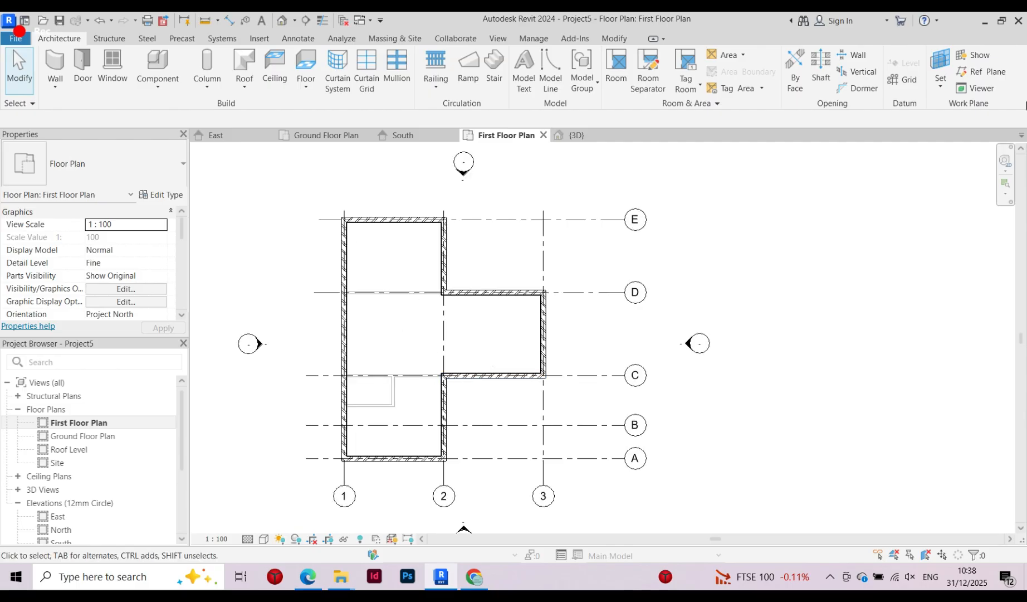
scroll(345, 290, up, 5)
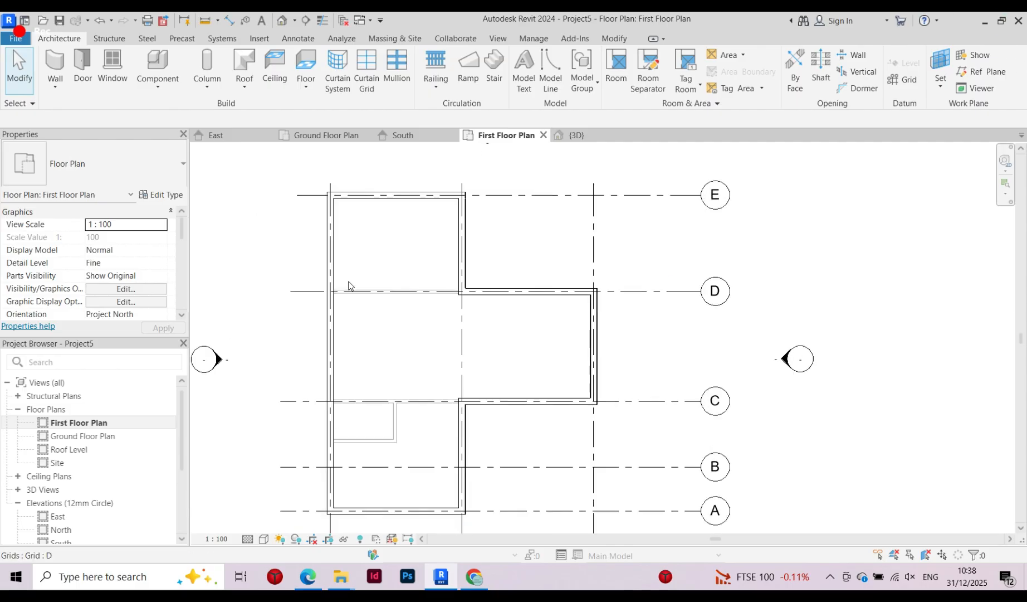
scroll(340, 292, down, 3)
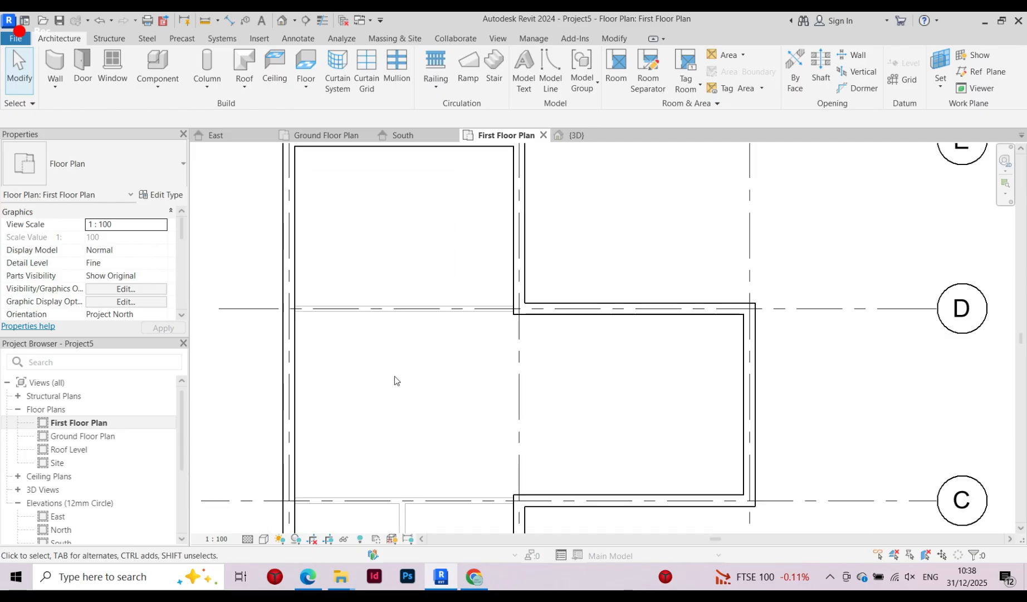
middle_drag(390, 238, 360, 222)
scroll(391, 246, up, 1)
scroll(351, 216, down, 2)
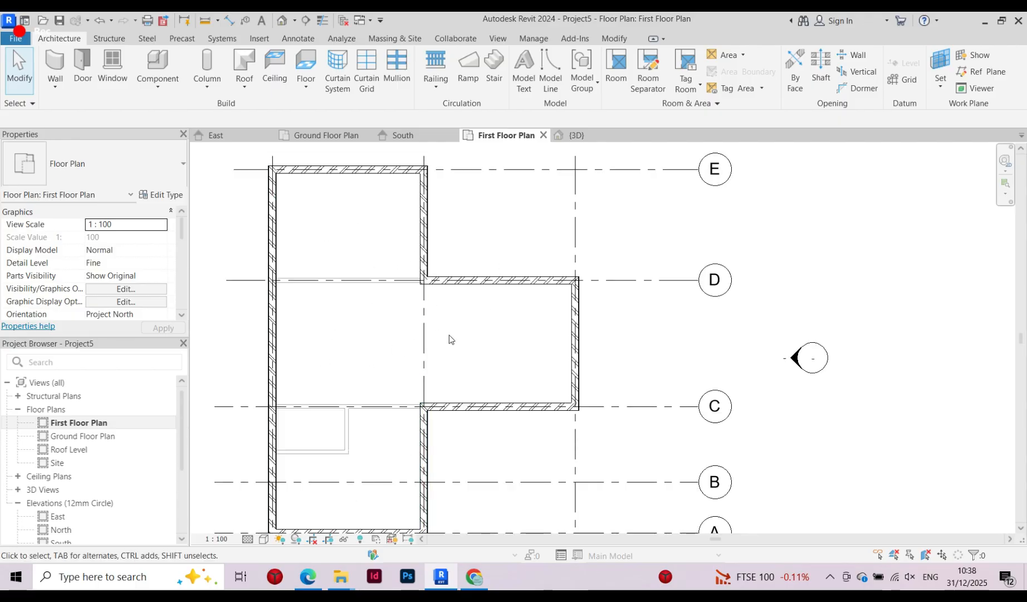
scroll(400, 329, down, 2)
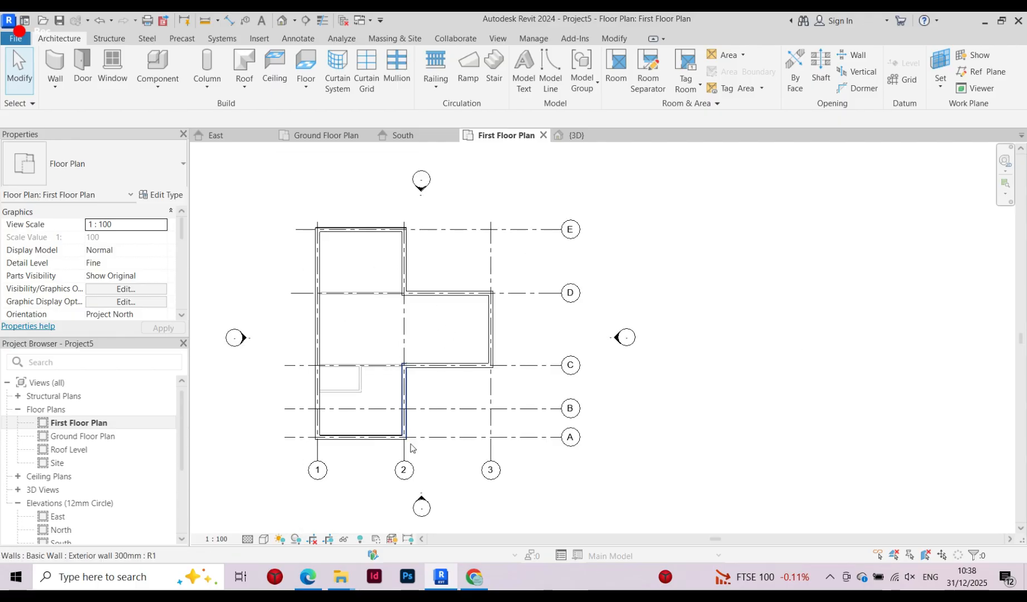
Delete the first floor exterior wall on grid A between grids 1 and 2
scroll(294, 404, up, 3)
middle_drag(317, 398, 419, 441)
scroll(296, 384, up, 4)
click(433, 459)
key(Delete)
Draw an architectural Exterior wall 300mm, about 5600 mm long, between the grid 1 and grid 2 walls, roughly midway between grids A and B
click(55, 84)
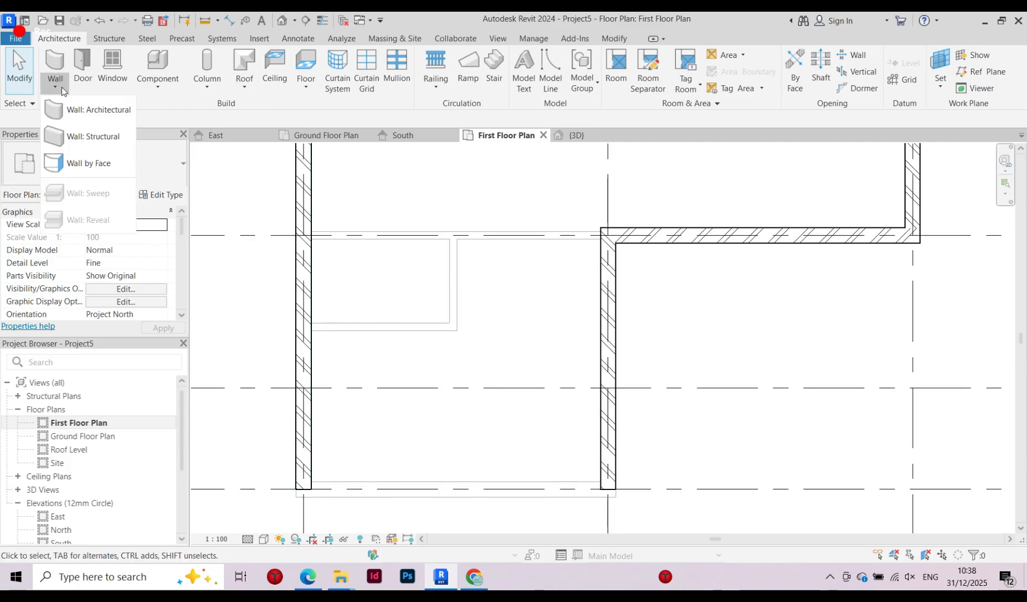
click(66, 108)
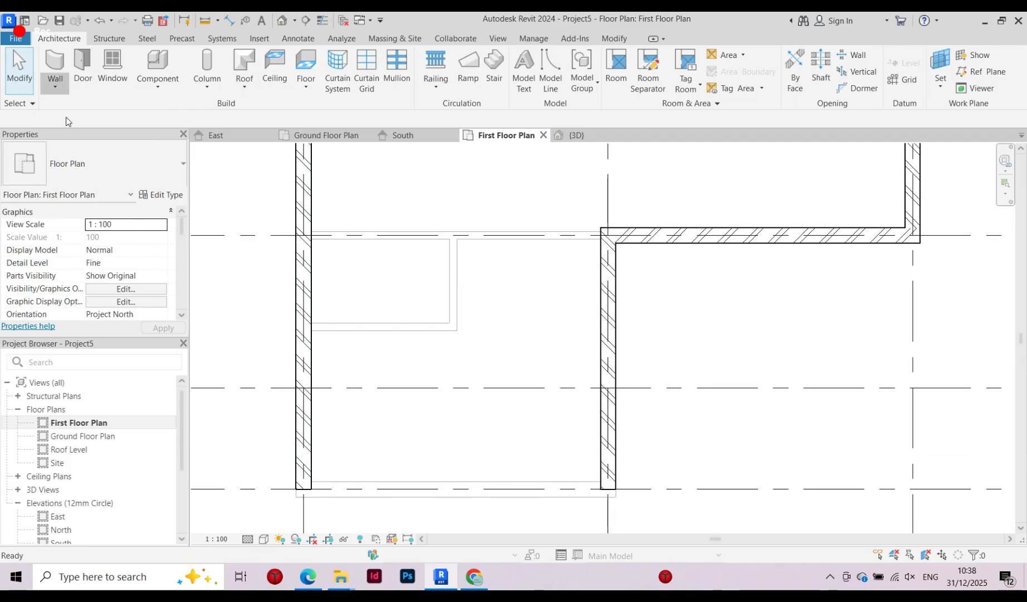
click(312, 432)
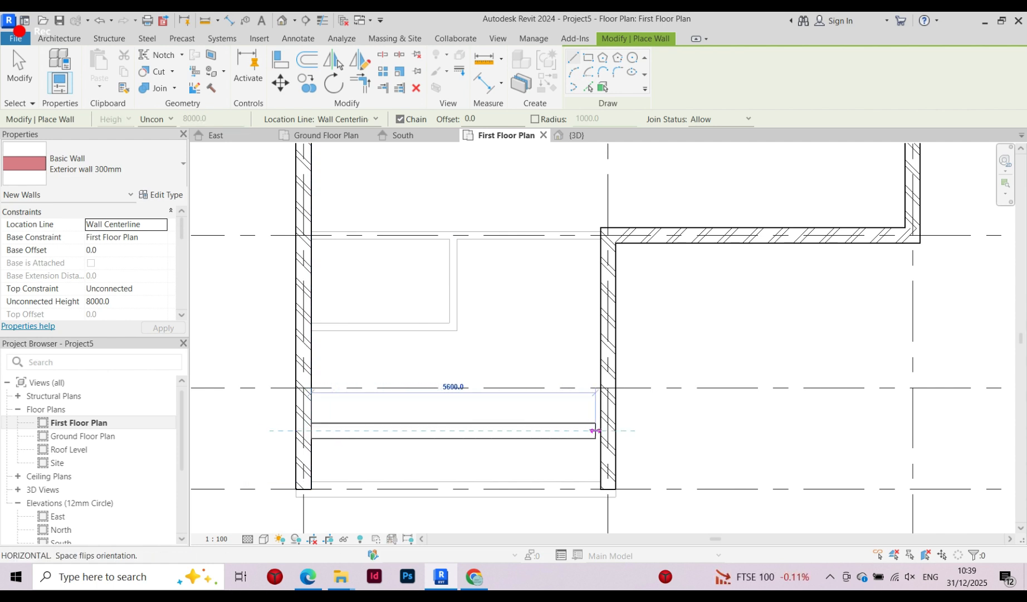
click(595, 430)
key(Escape)
key(Escape)
Shorten the grid 1 wall so its end at grid A meets the outer face of the new cross wall
scroll(417, 349, down, 3)
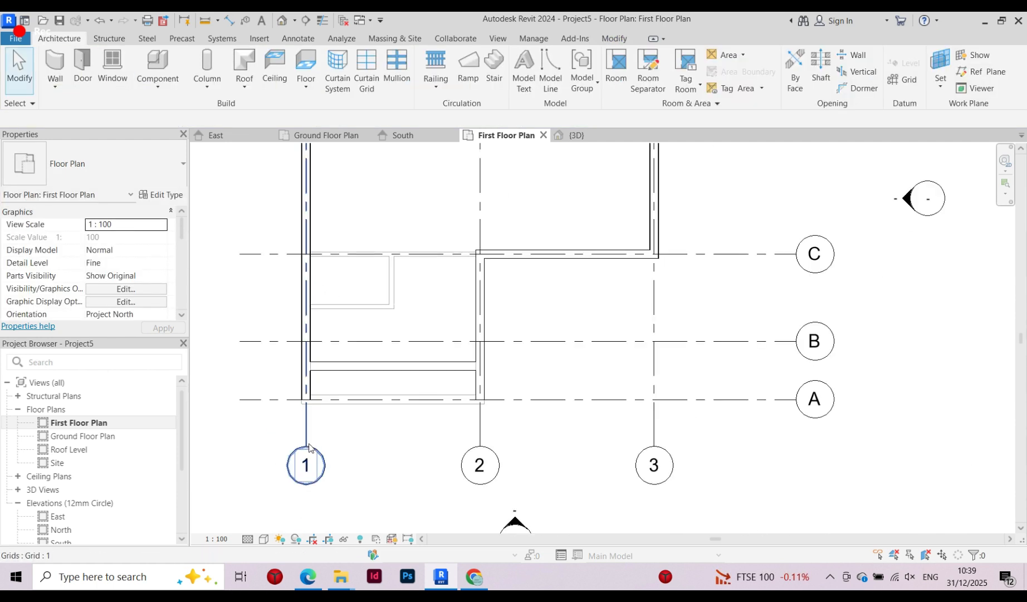
scroll(310, 447, up, 5)
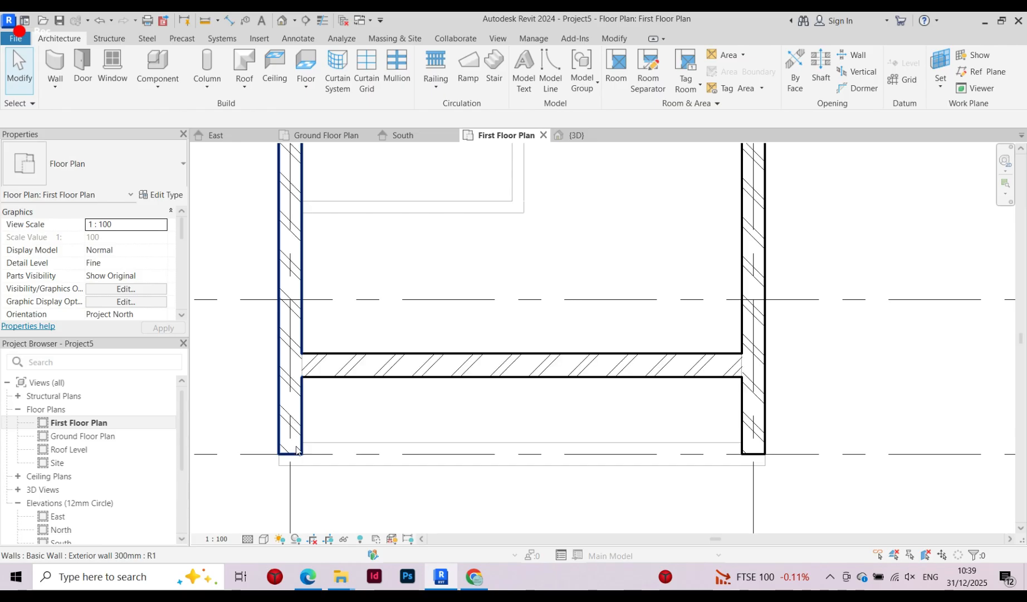
click(293, 454)
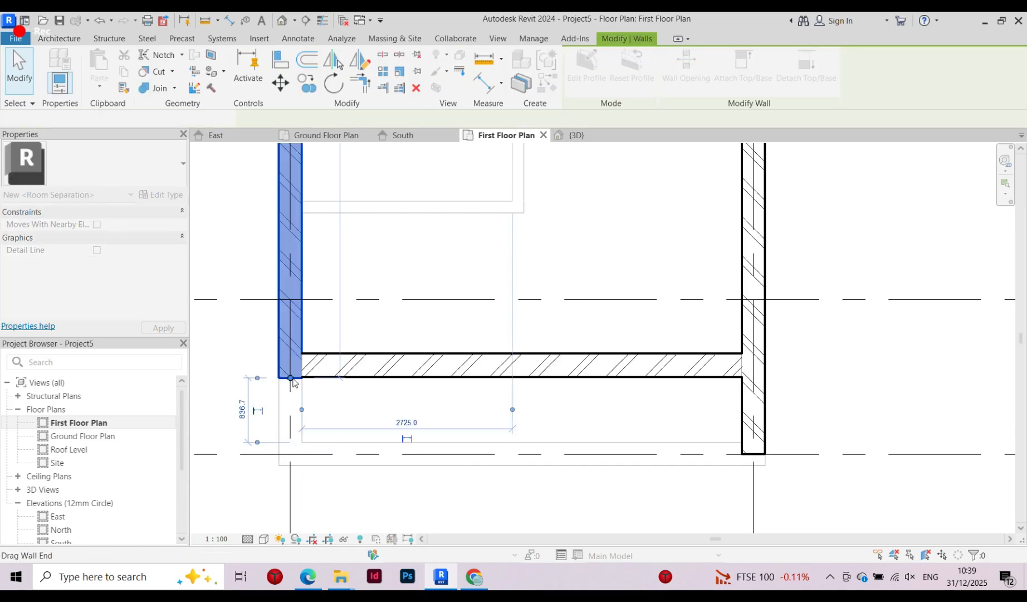
Try to pull the lower end of the exterior wall on grid 1 flush with the horizontal wall between grids A and B
key(Escape)
scroll(608, 439, down, 3)
scroll(611, 445, up, 3)
scroll(611, 445, down, 2)
scroll(357, 410, up, 2)
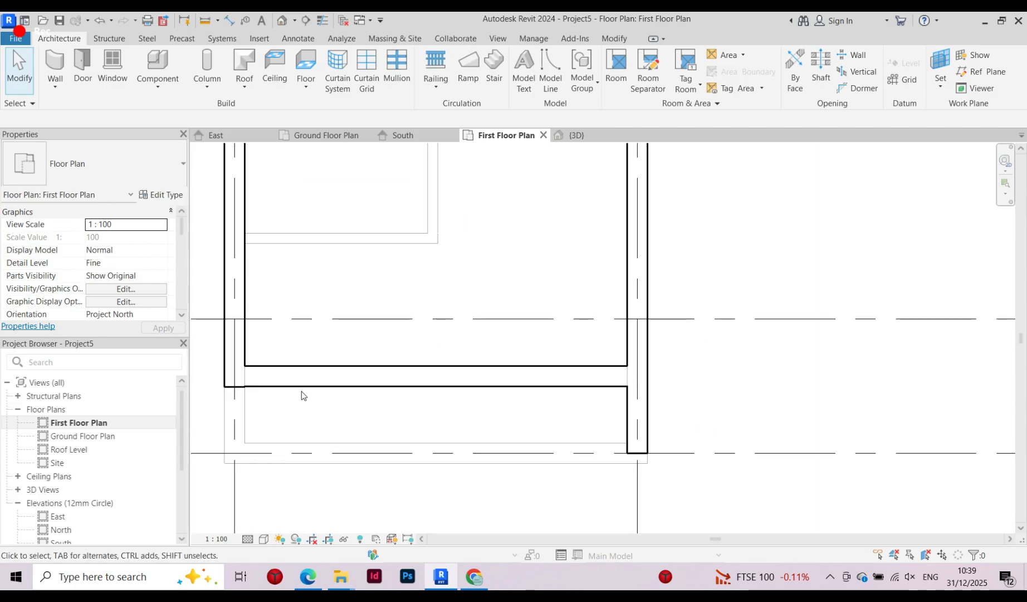
scroll(237, 387, up, 2)
click(237, 387)
drag(238, 386, 237, 384)
key(Escape)
scroll(503, 305, up, 3)
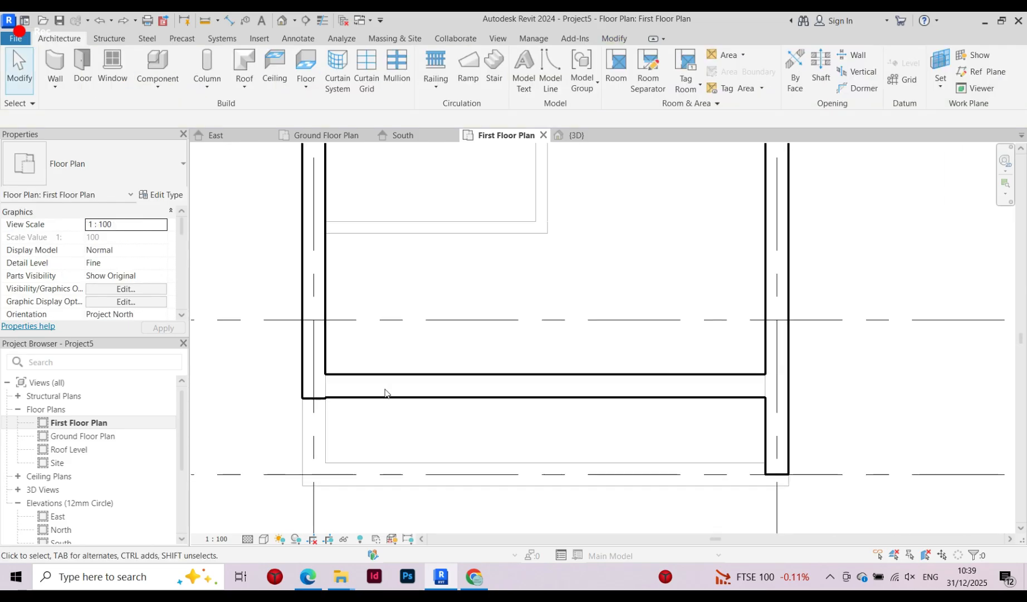
Turn on thin line display to see the exact wall edges at the lower corner on grid 1
scroll(502, 305, up, 2)
scroll(319, 402, down, 3)
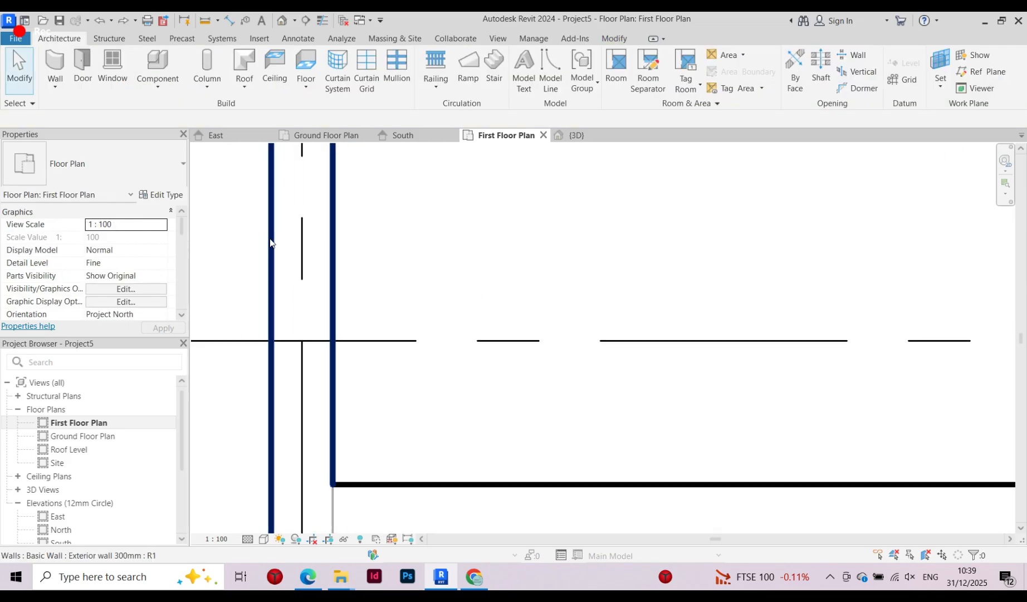
scroll(335, 384, up, 2)
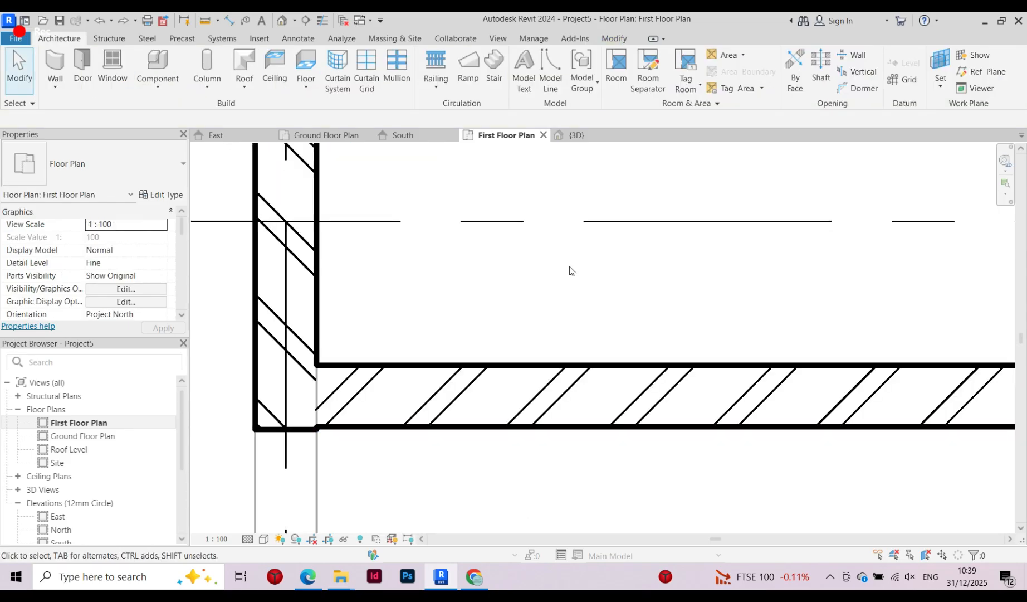
click(323, 23)
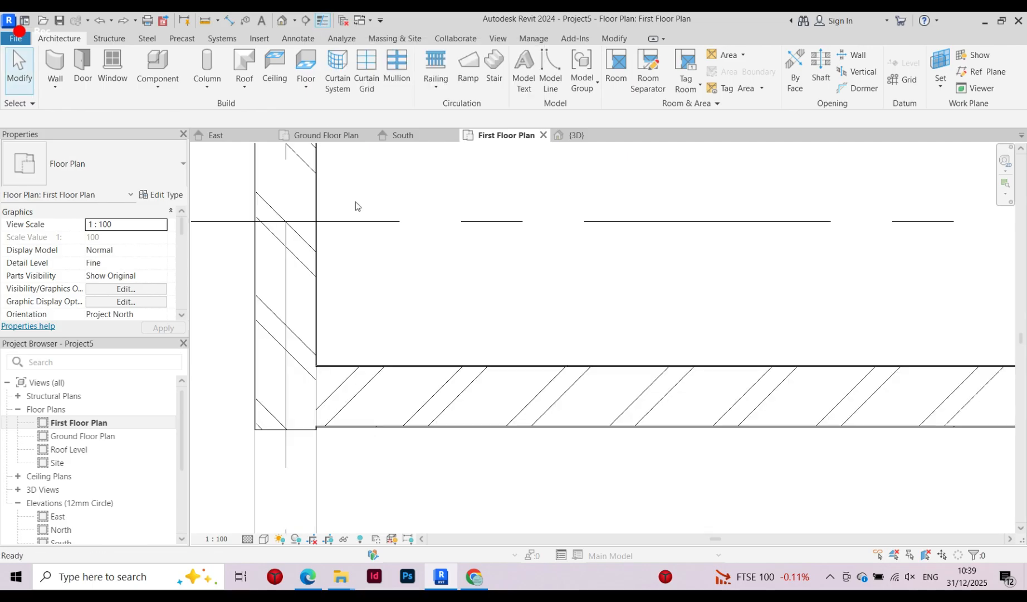
Try to align the grid 1 wall's lower end precisely with the outer face of the adjoining horizontal wall
scroll(273, 418, up, 4)
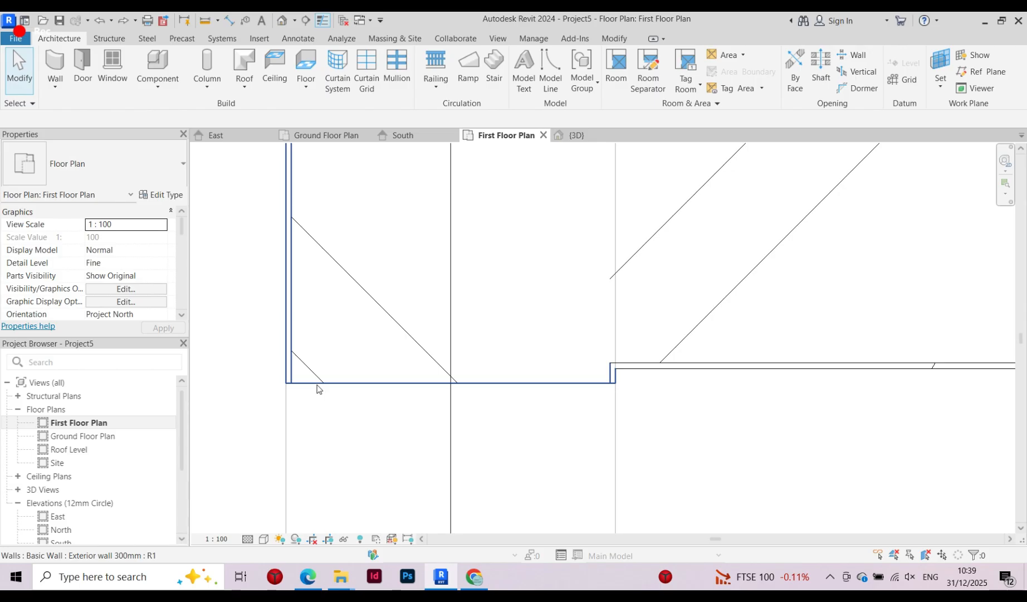
scroll(260, 294, down, 7)
scroll(301, 319, up, 4)
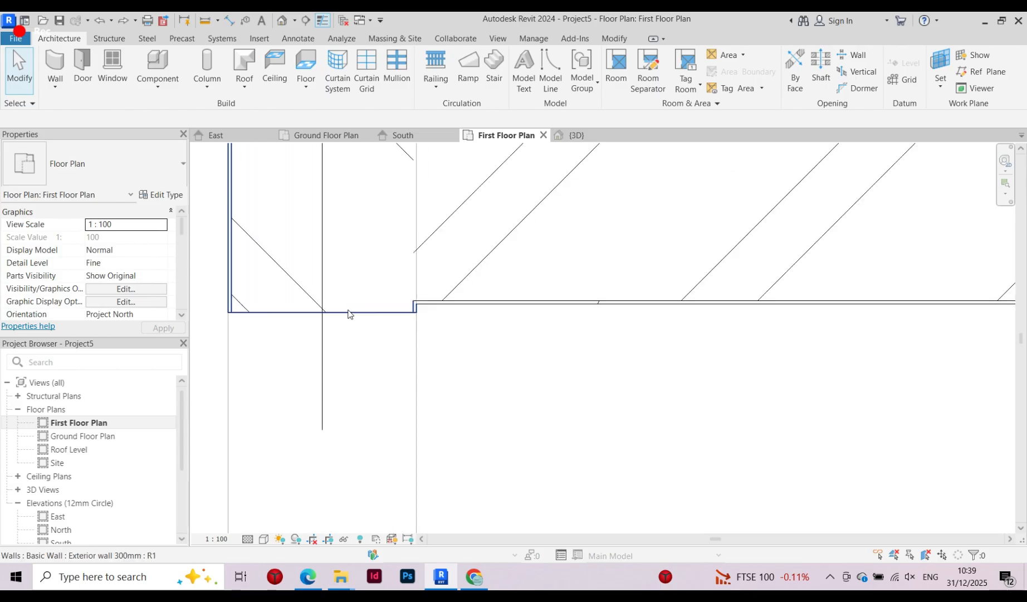
click(348, 311)
drag(324, 312, 326, 302)
key(Escape)
scroll(402, 292, up, 6)
scroll(356, 364, down, 5)
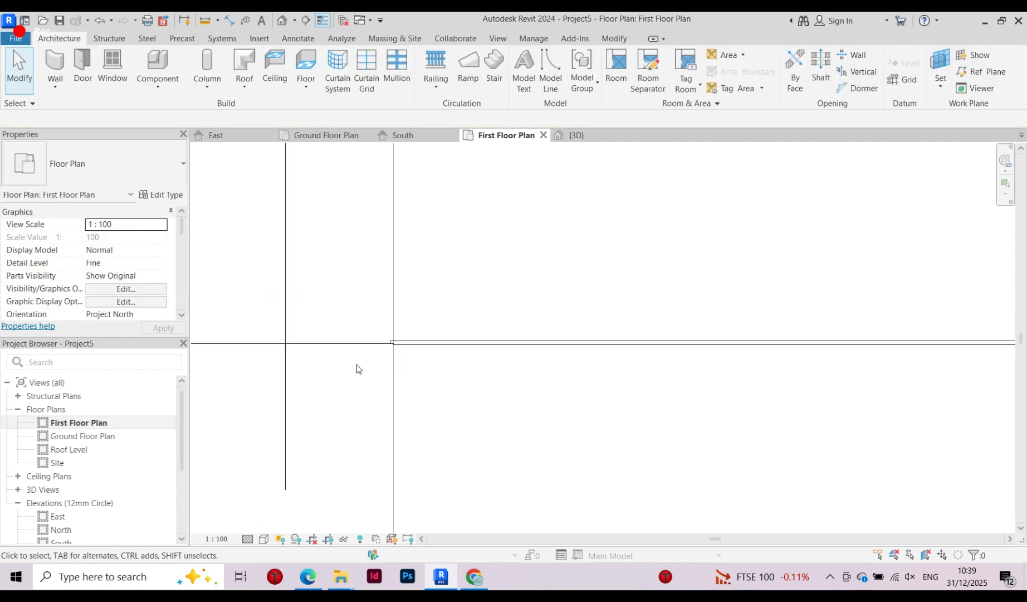
scroll(377, 379, up, 4)
click(349, 362)
scroll(349, 362, up, 2)
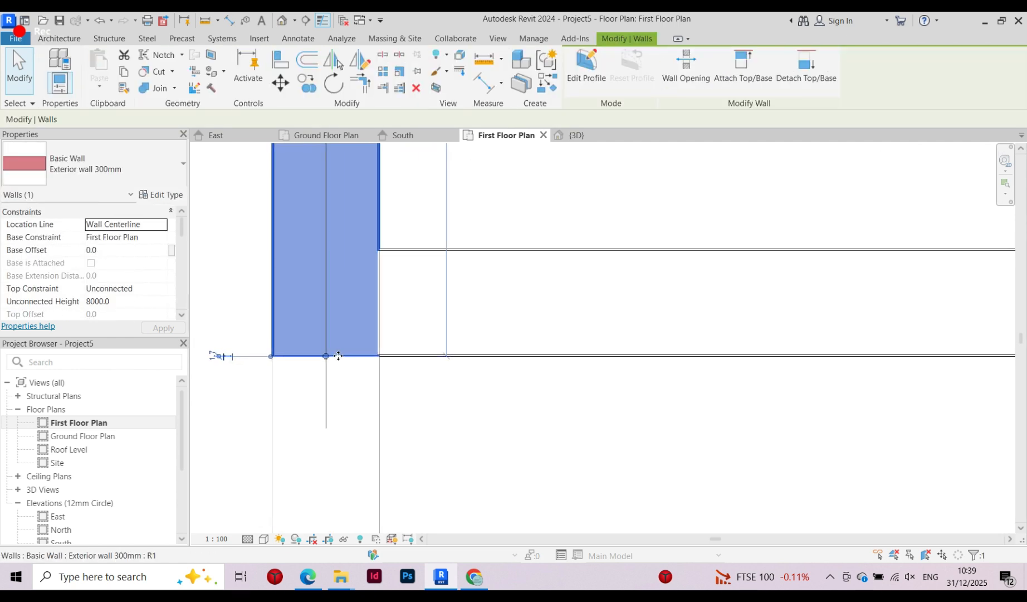
scroll(336, 365, down, 3)
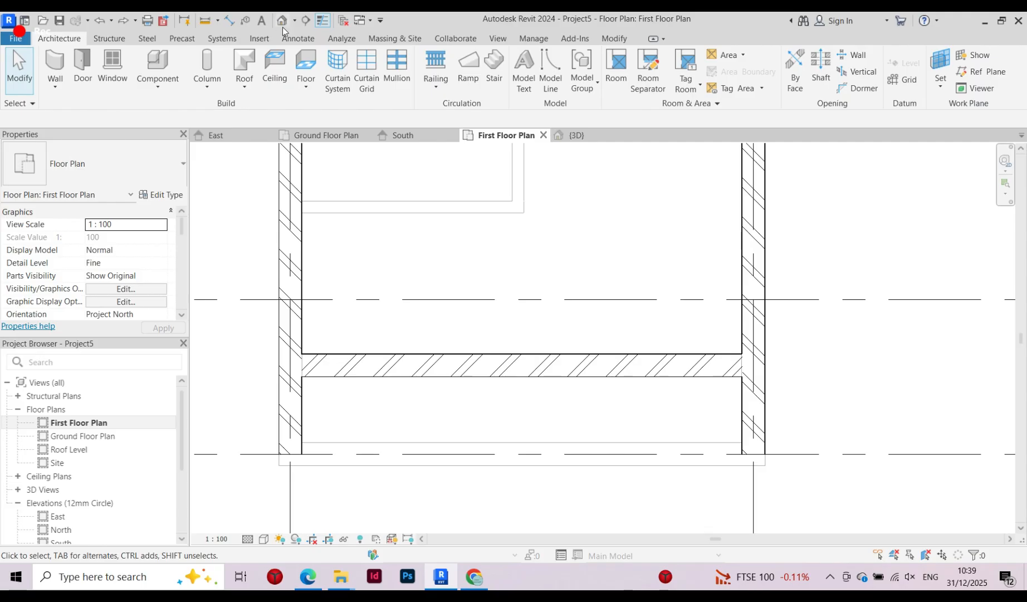
Use Trim/Extend to Corner to join the exterior wall on grid 1 with the horizontal wall between grids A and B
click(614, 38)
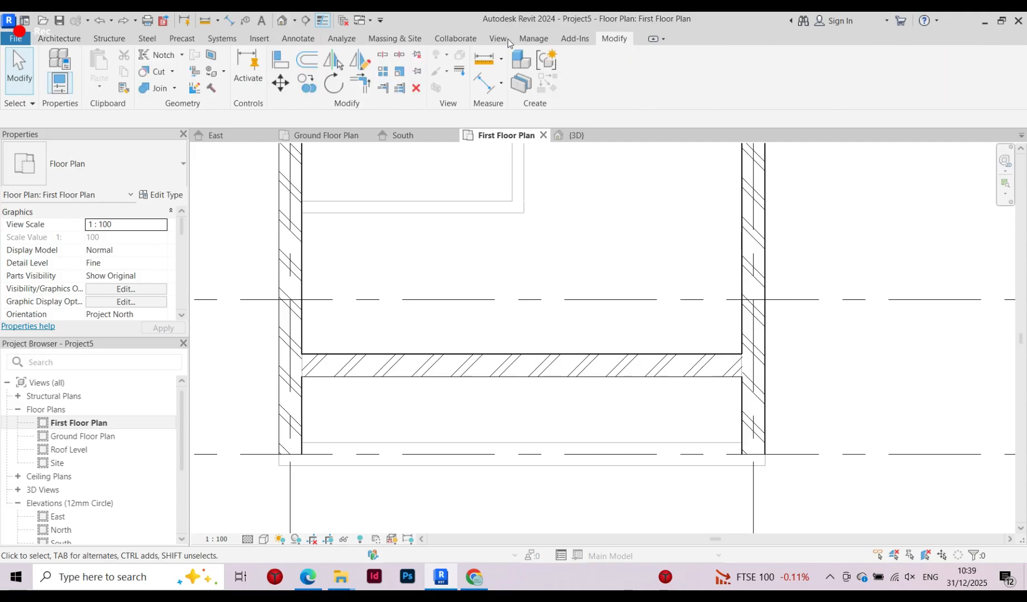
click(359, 83)
click(299, 278)
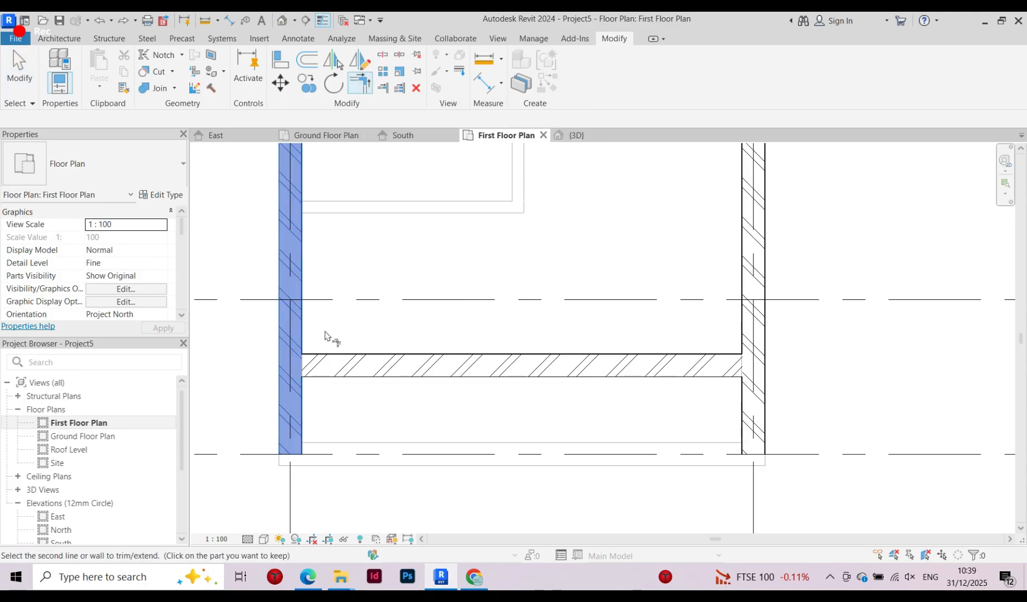
click(322, 372)
scroll(298, 367, down, 2)
scroll(630, 365, up, 2)
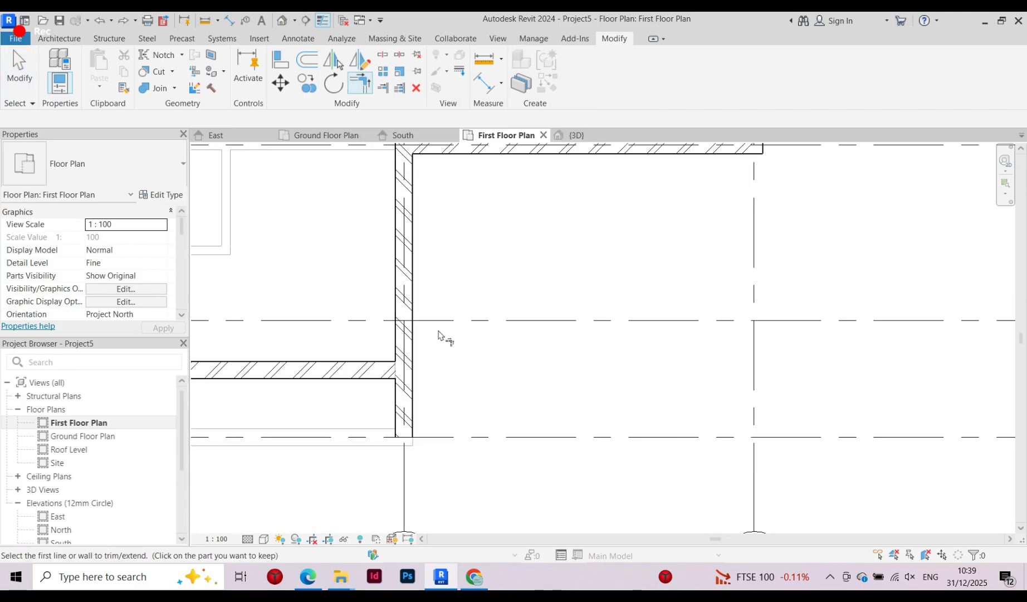
Trim the exterior wall on grid 2 to a corner with the horizontal wall between grids A and B
click(409, 303)
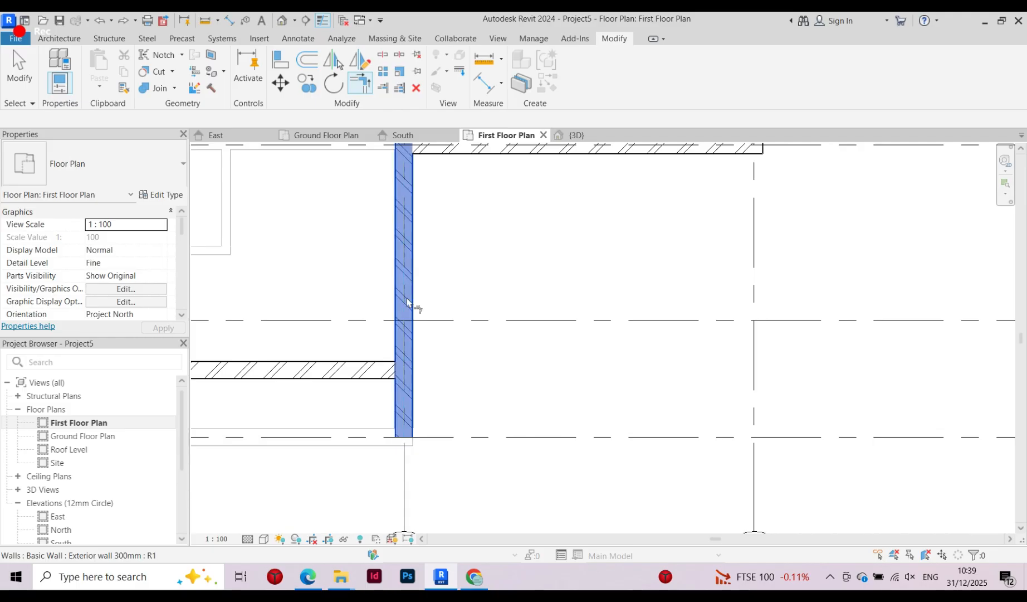
click(374, 379)
scroll(516, 328, down, 3)
key(Escape)
scroll(363, 373, down, 2)
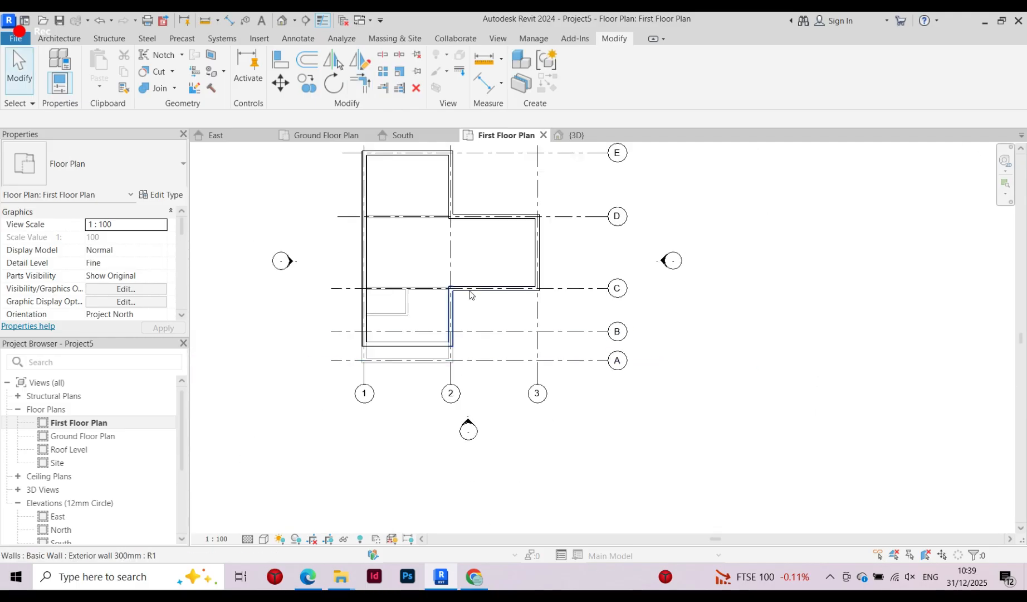
Examine the first floor's exterior wall outline and the underlying partition lines between grids C and D
middle_drag(470, 293, 481, 371)
scroll(395, 209, up, 2)
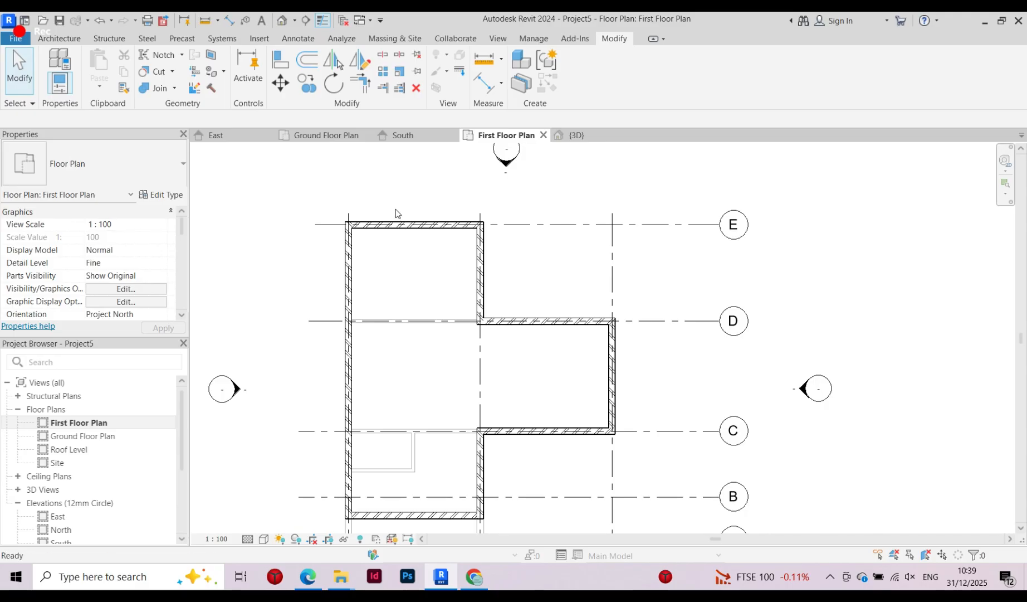
scroll(335, 160, down, 1)
scroll(334, 160, down, 2)
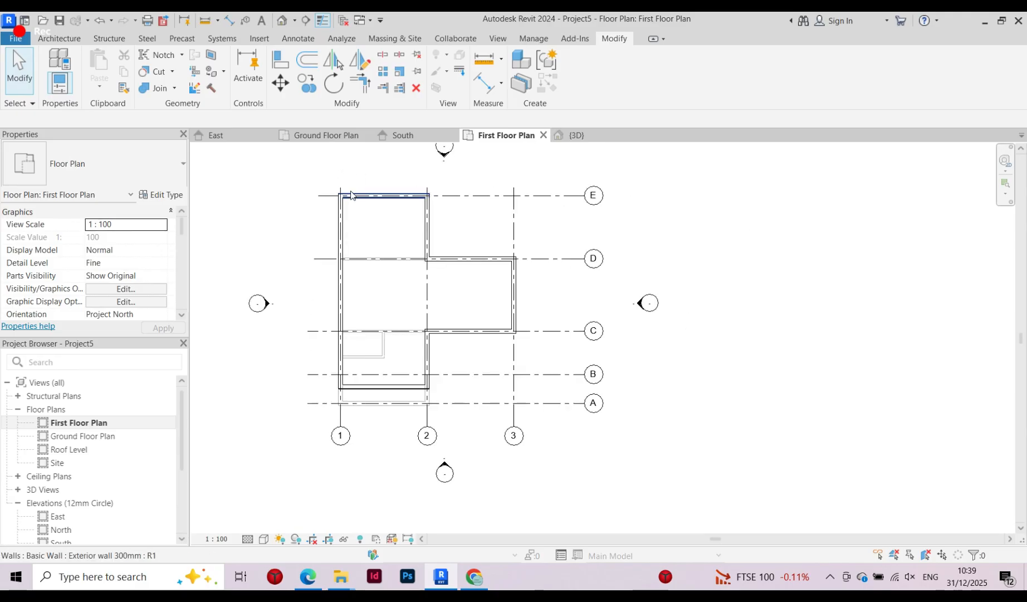
scroll(347, 191, up, 3)
middle_drag(383, 380, 392, 366)
scroll(389, 399, up, 2)
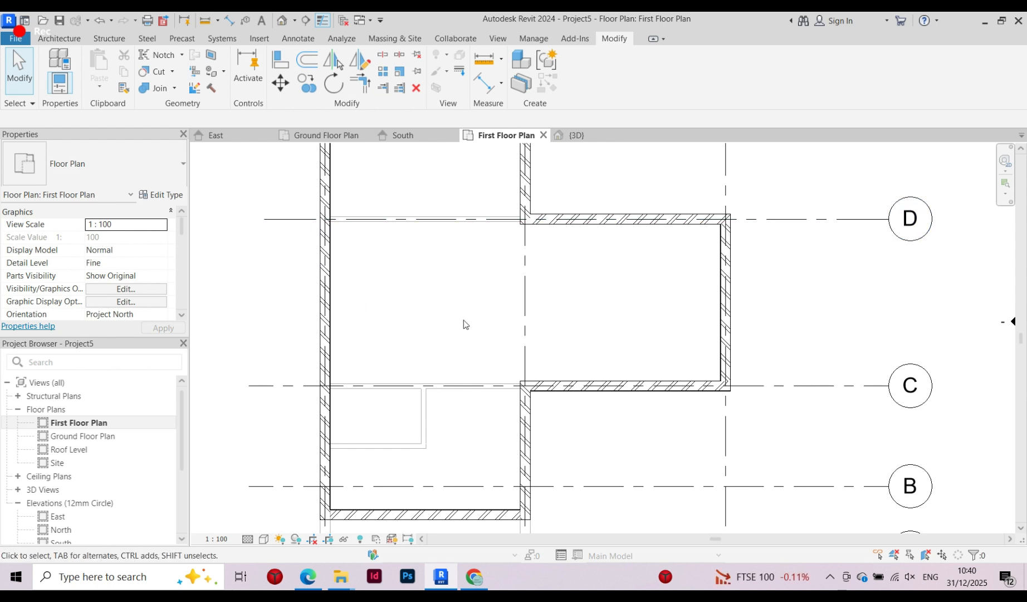
scroll(413, 293, down, 1)
scroll(402, 368, up, 2)
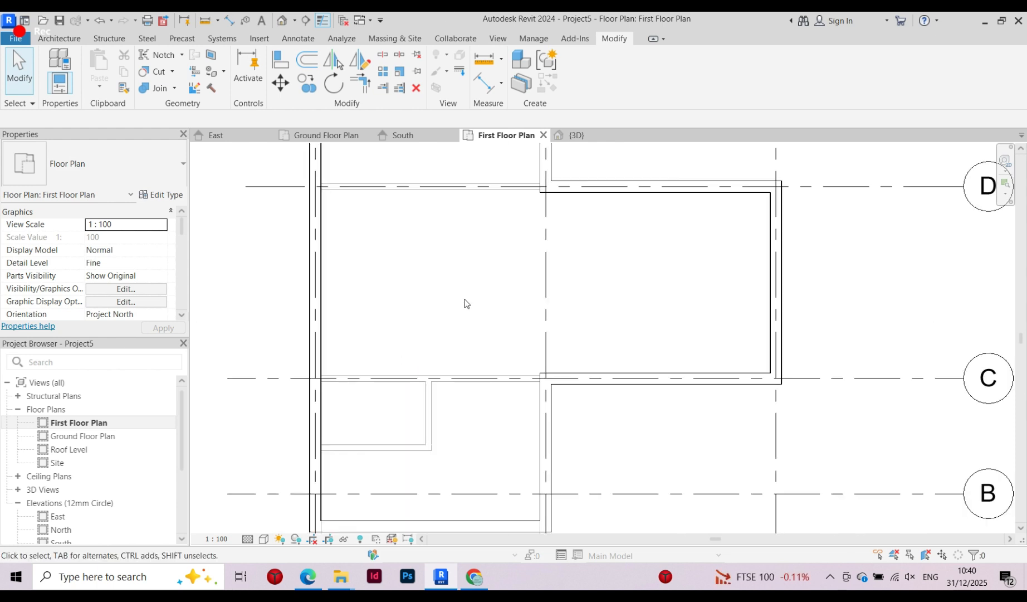
middle_drag(466, 301, 414, 356)
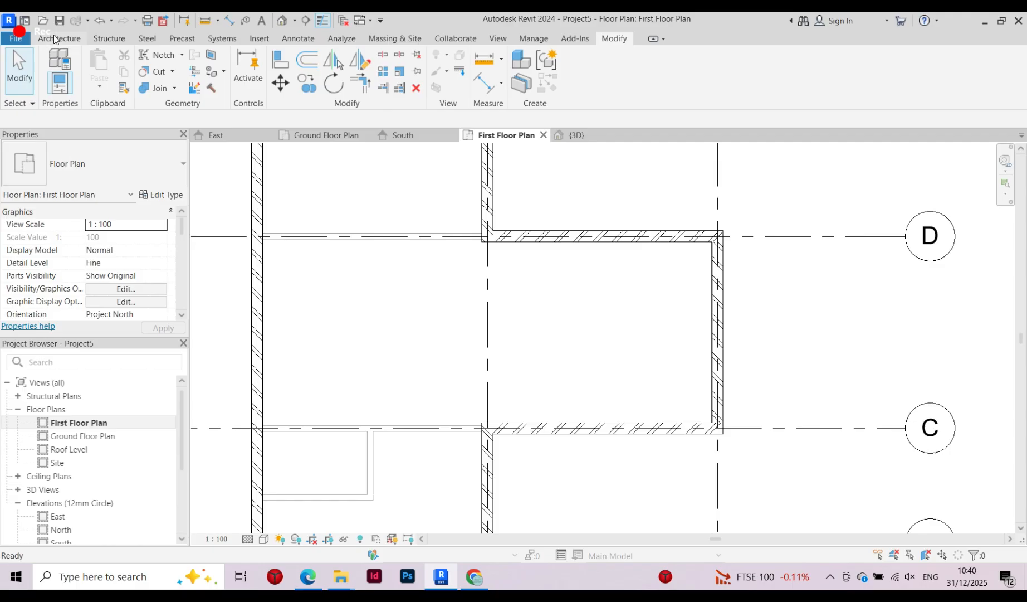
Draw an Interior wall 150 partition along grid D between the exterior walls on grids 2 and 1
click(57, 38)
click(60, 88)
click(78, 110)
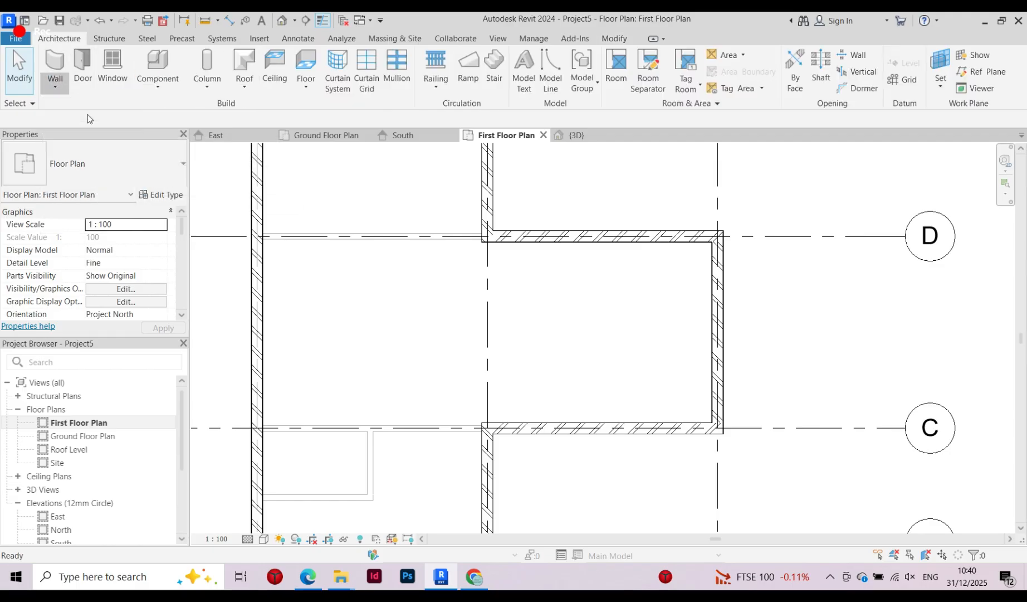
click(96, 152)
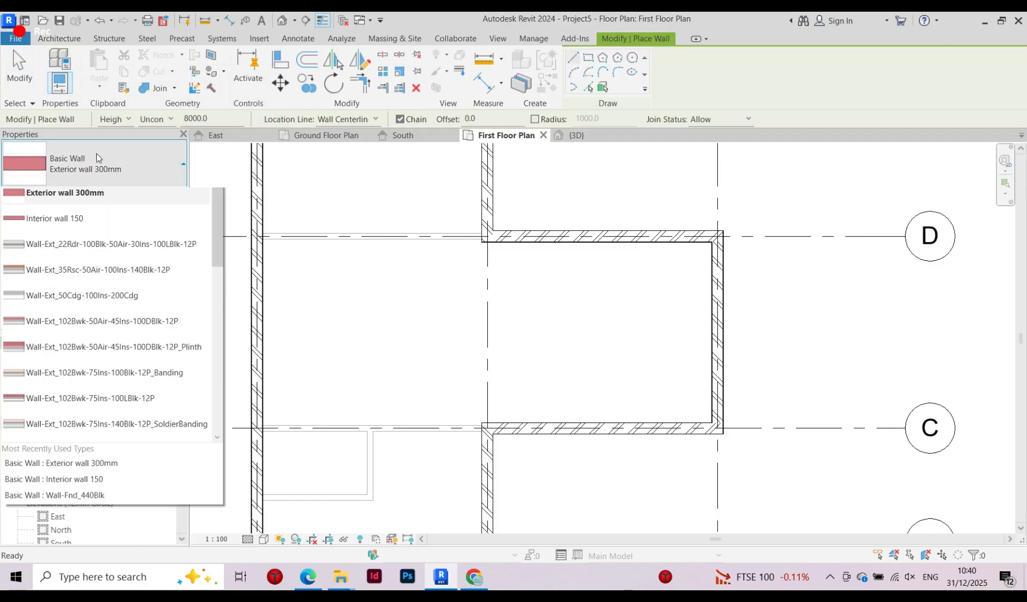
click(55, 261)
scroll(440, 301, up, 2)
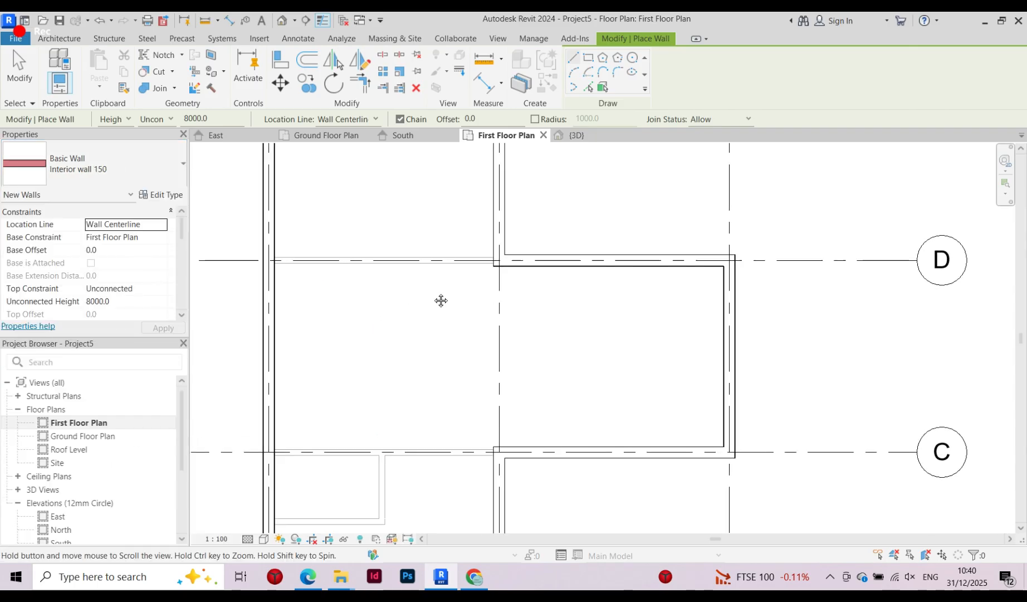
scroll(405, 281, up, 2)
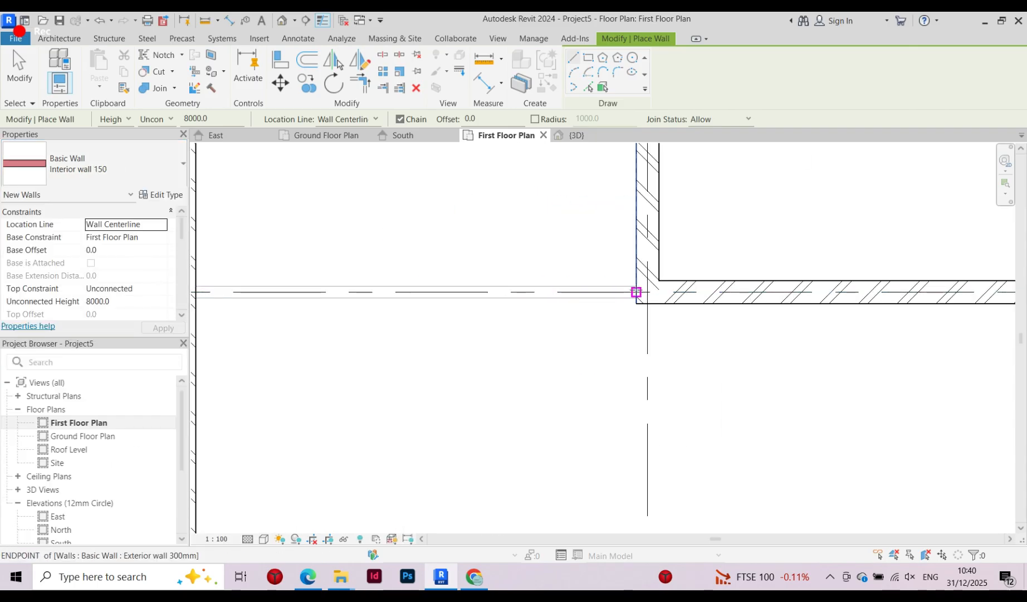
click(629, 291)
scroll(629, 292, down, 2)
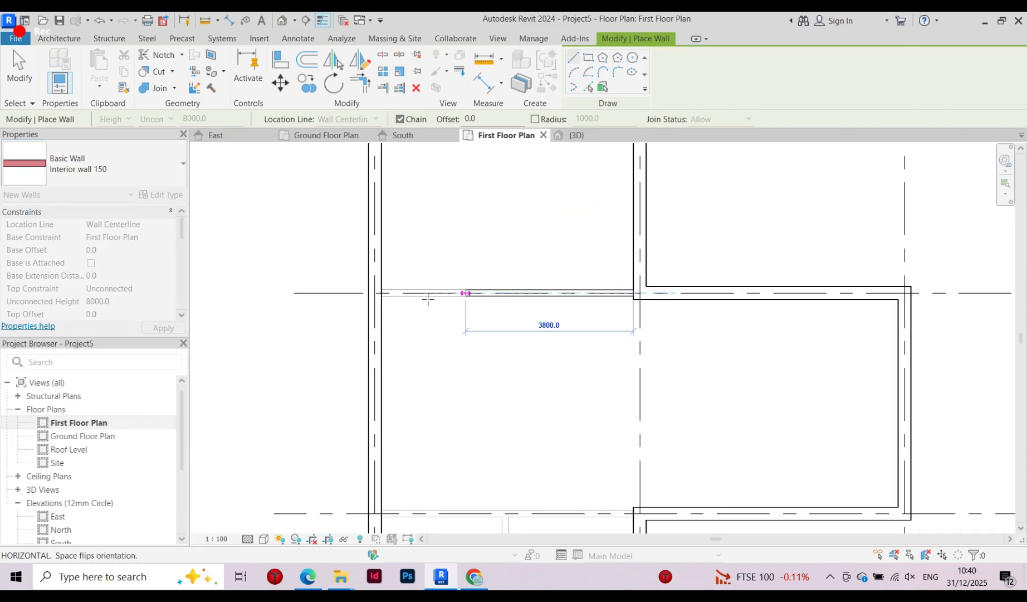
click(382, 292)
key(Escape)
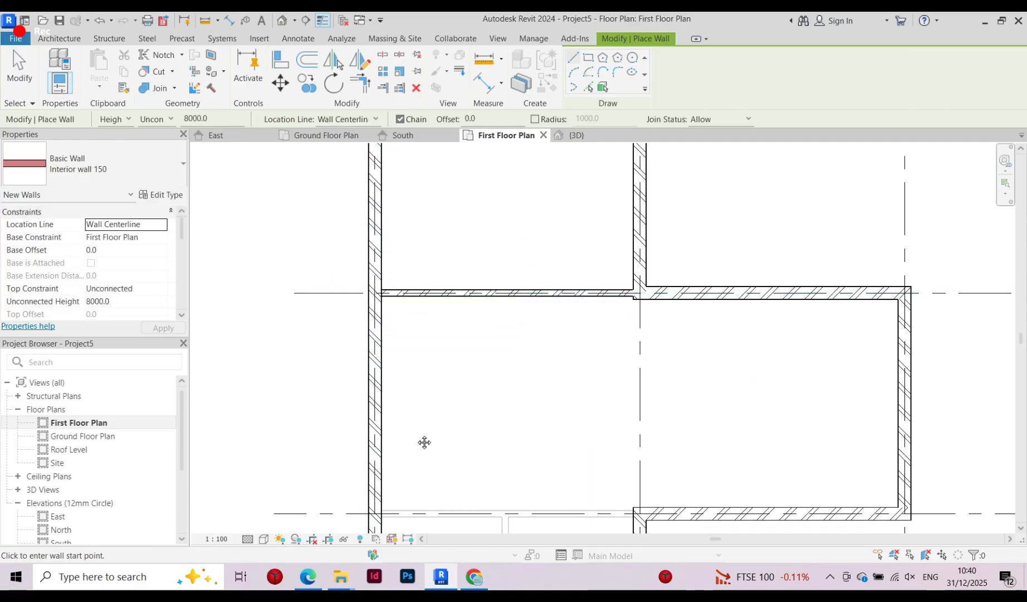
Draw a second Interior wall 150 partition along grid C between the exterior walls on grids 1 and 2
scroll(424, 442, up, 5)
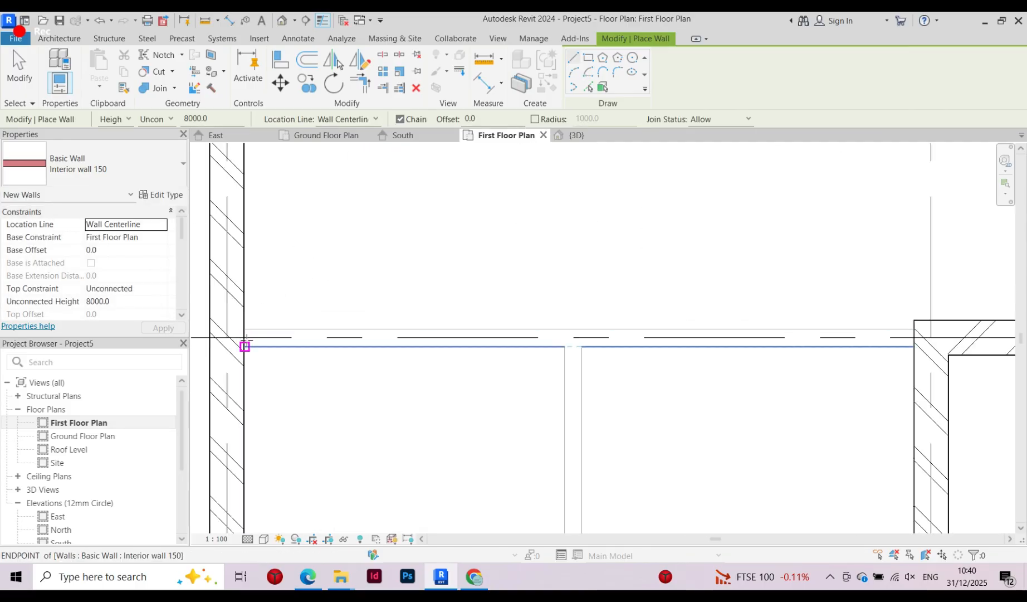
click(245, 338)
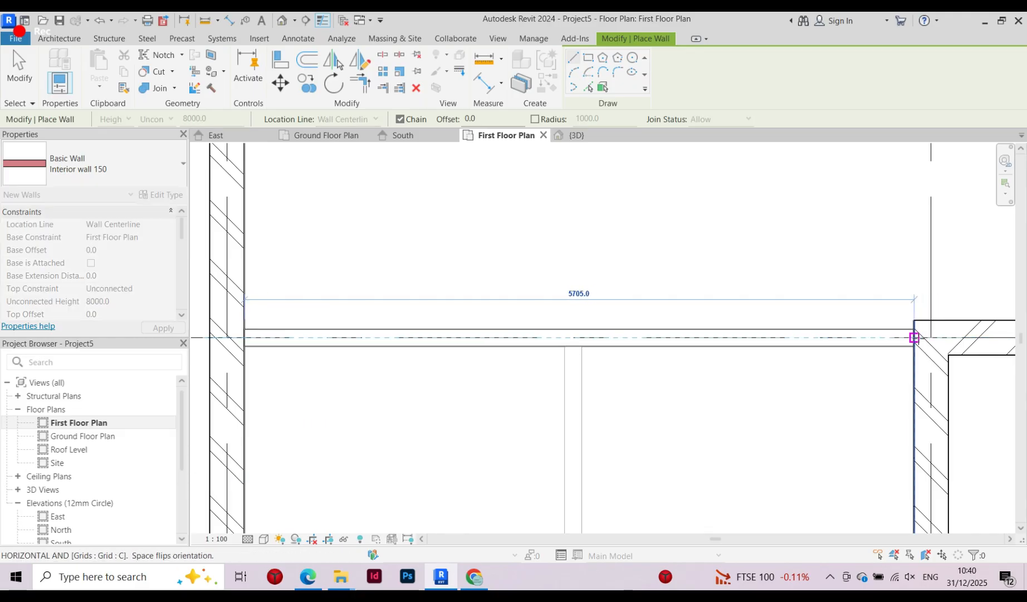
click(914, 338)
key(Escape)
scroll(313, 267, down, 3)
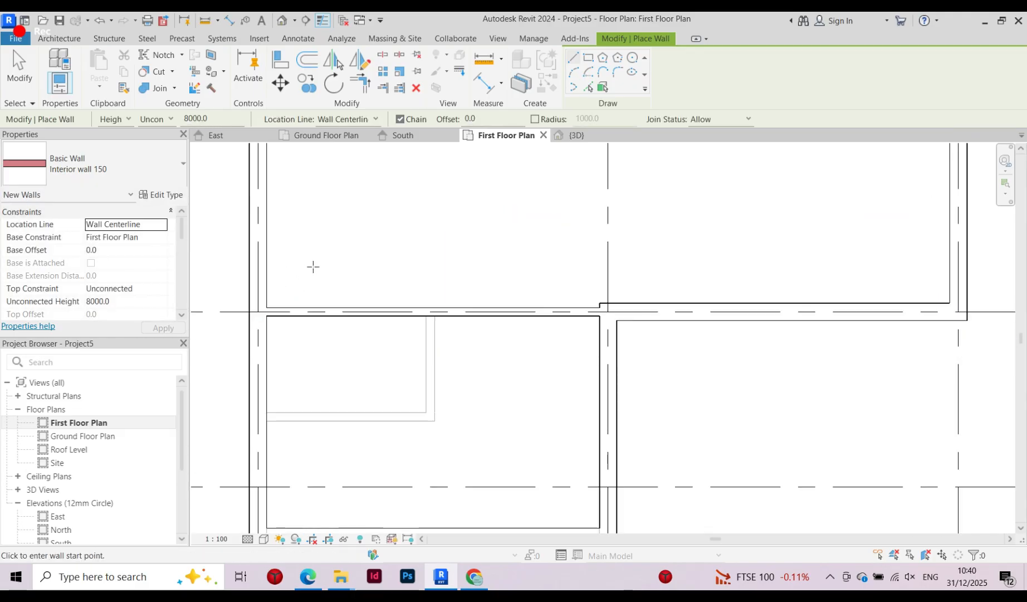
scroll(313, 267, down, 2)
middle_drag(382, 305, 371, 401)
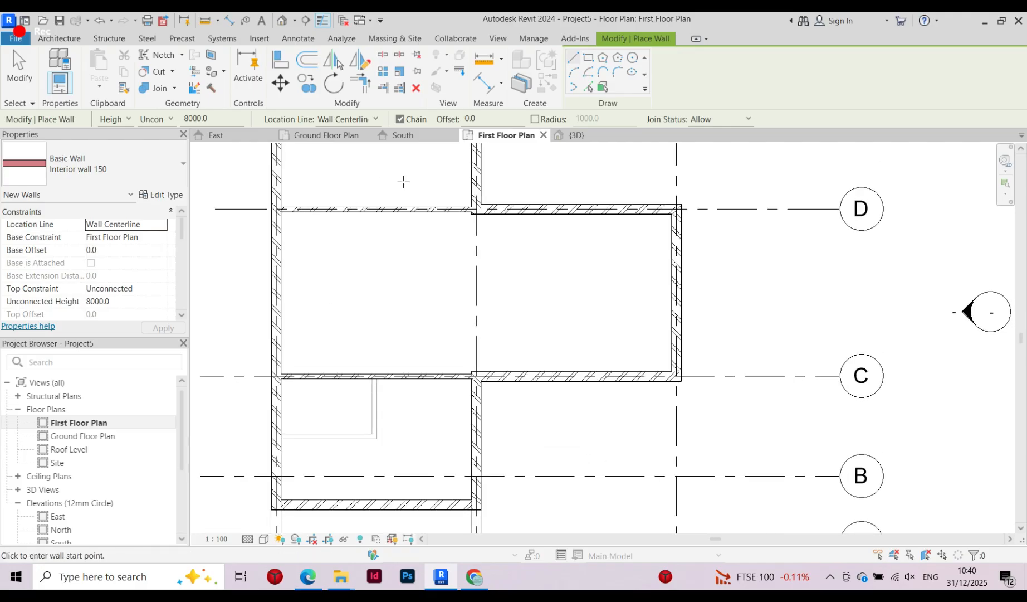
scroll(370, 316, down, 2)
scroll(391, 281, down, 2)
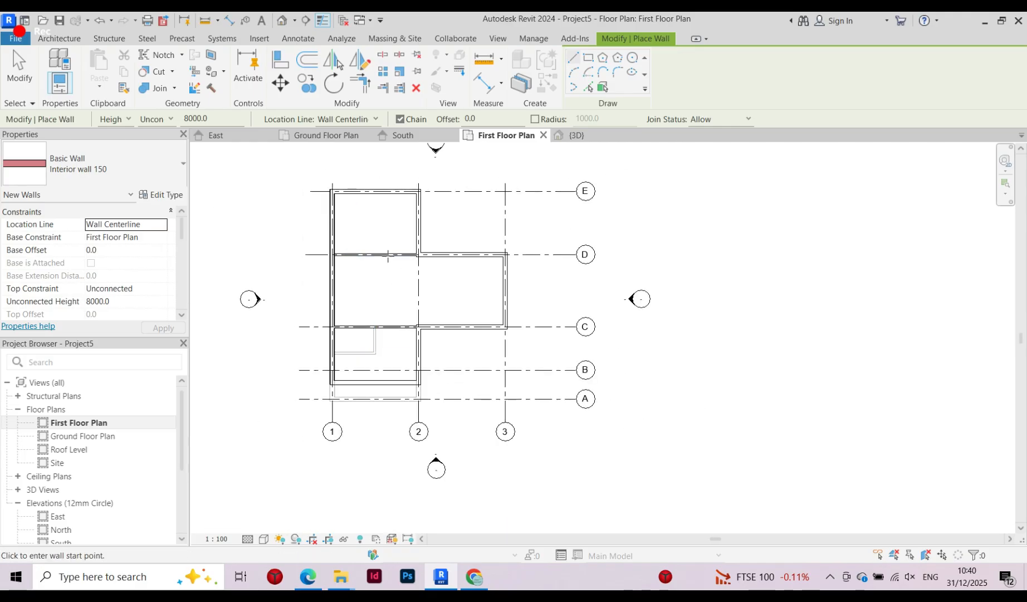
key(Escape)
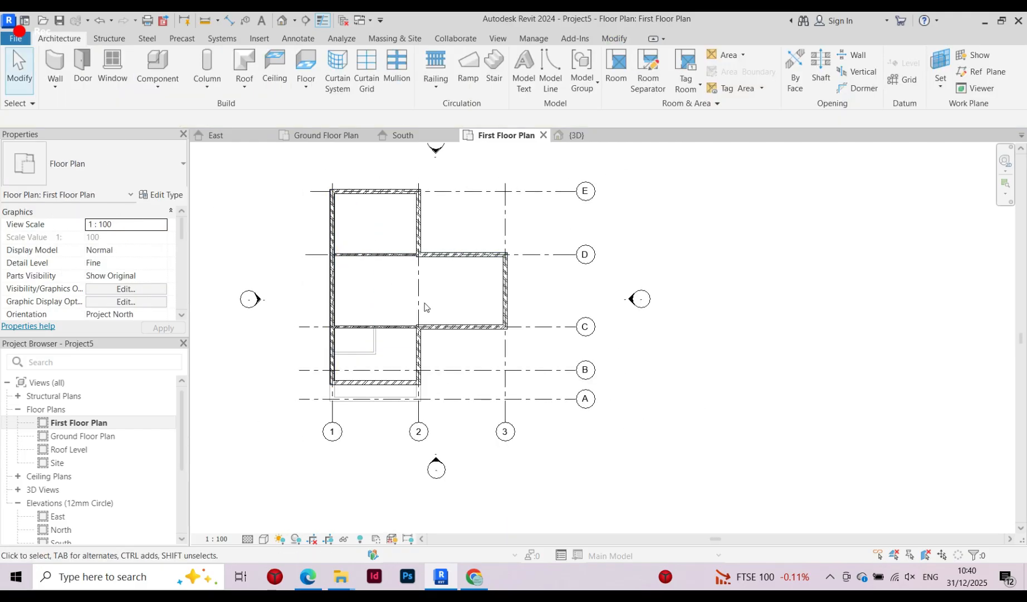
scroll(394, 303, up, 3)
middle_drag(395, 390, 374, 353)
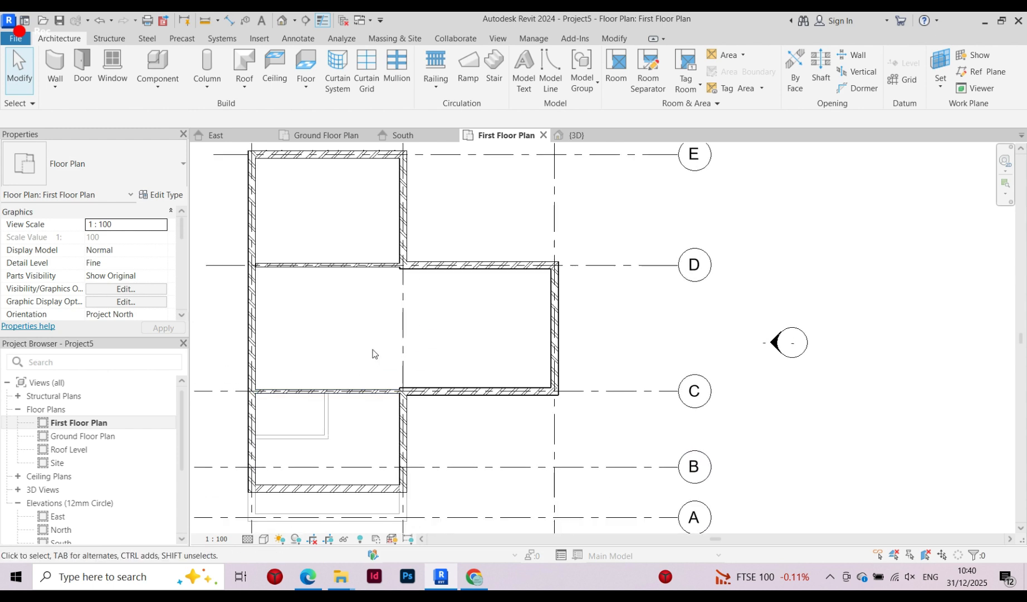
middle_drag(448, 337, 397, 401)
scroll(483, 248, down, 2)
scroll(338, 313, up, 1)
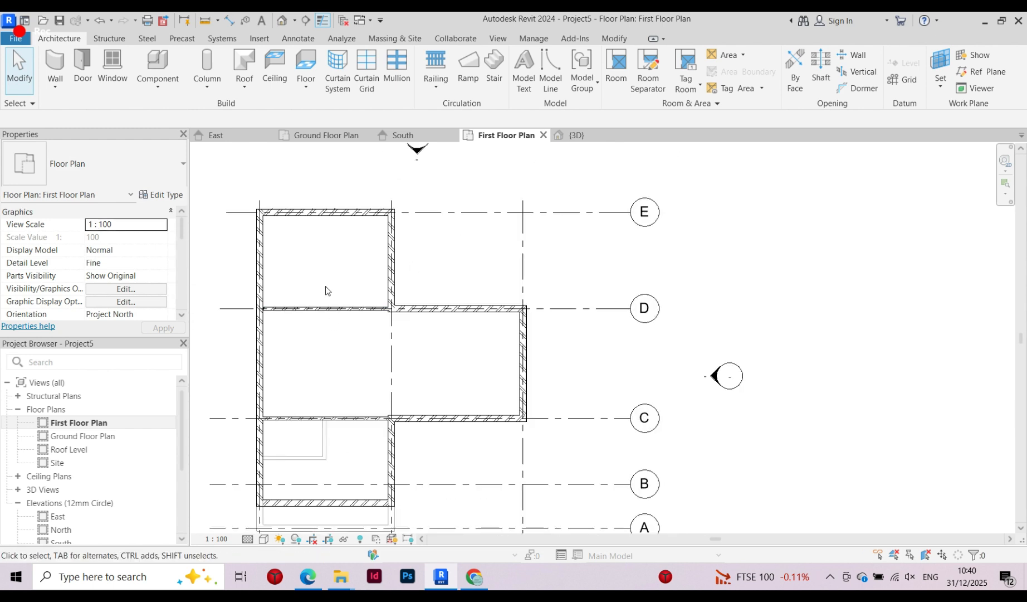
middle_drag(323, 323, 372, 307)
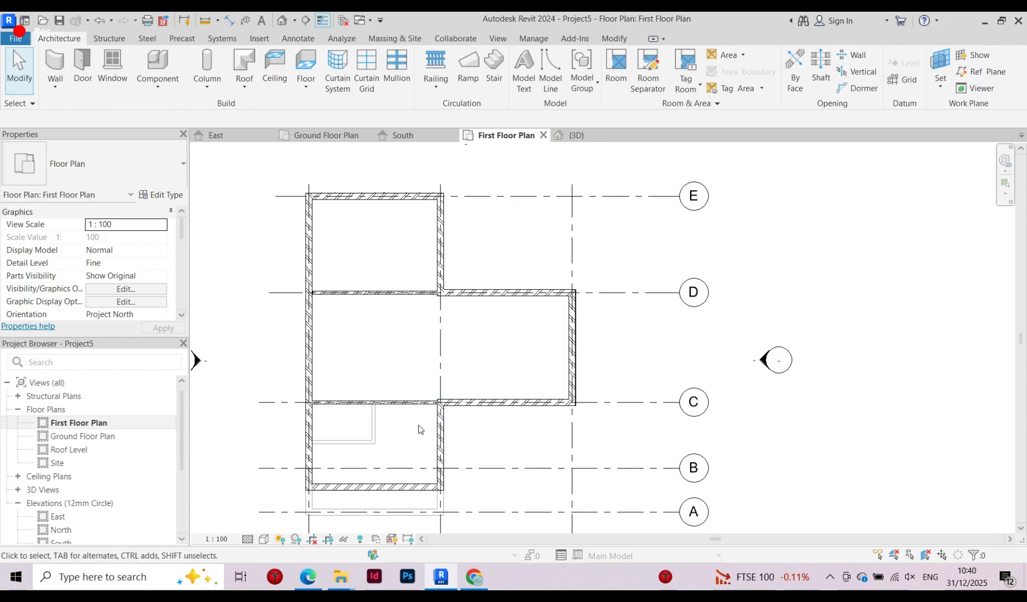
Inspect the first floor's exterior walls and the corners of the horizontal wall between grids A and B
scroll(367, 239, down, 1)
scroll(323, 217, up, 1)
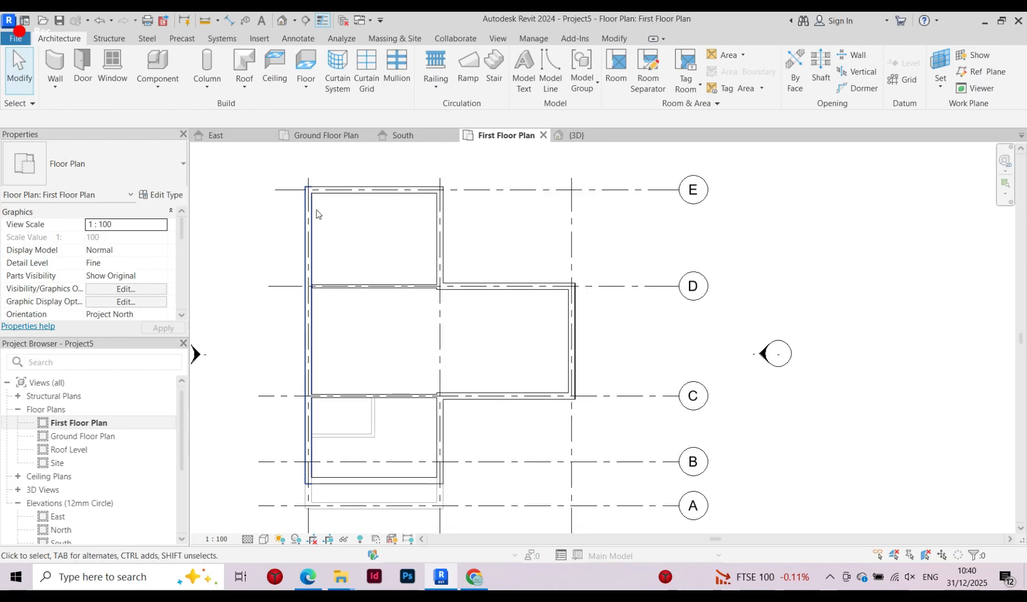
scroll(318, 218, up, 1)
mouse_move(510, 396)
middle_down()
mouse_move(458, 339)
mouse_move(465, 285)
middle_up()
scroll(301, 395, up, 5)
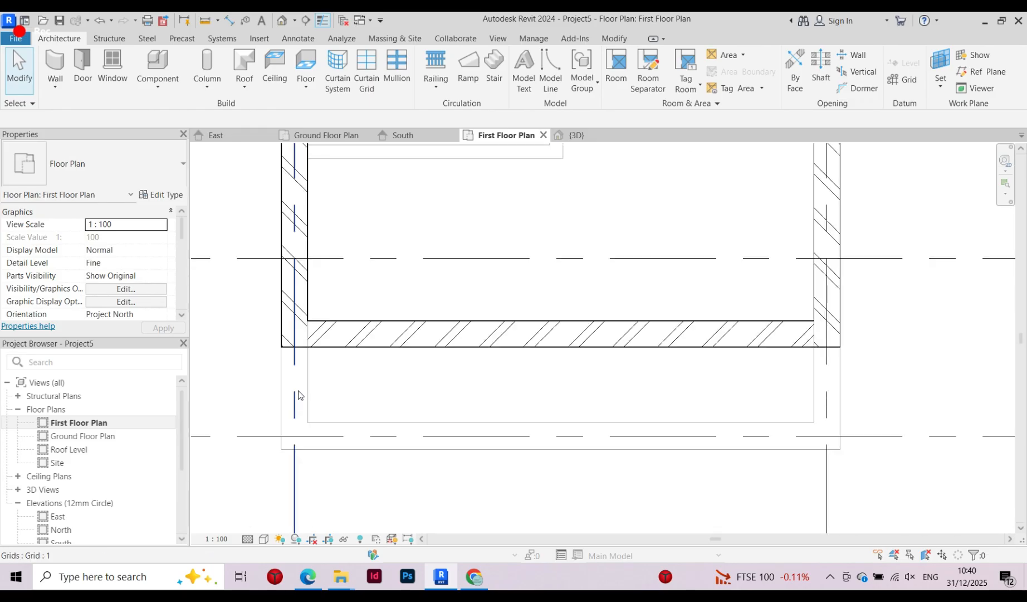
scroll(298, 432, down, 9)
scroll(365, 382, down, 1)
middle_drag(364, 380, 367, 446)
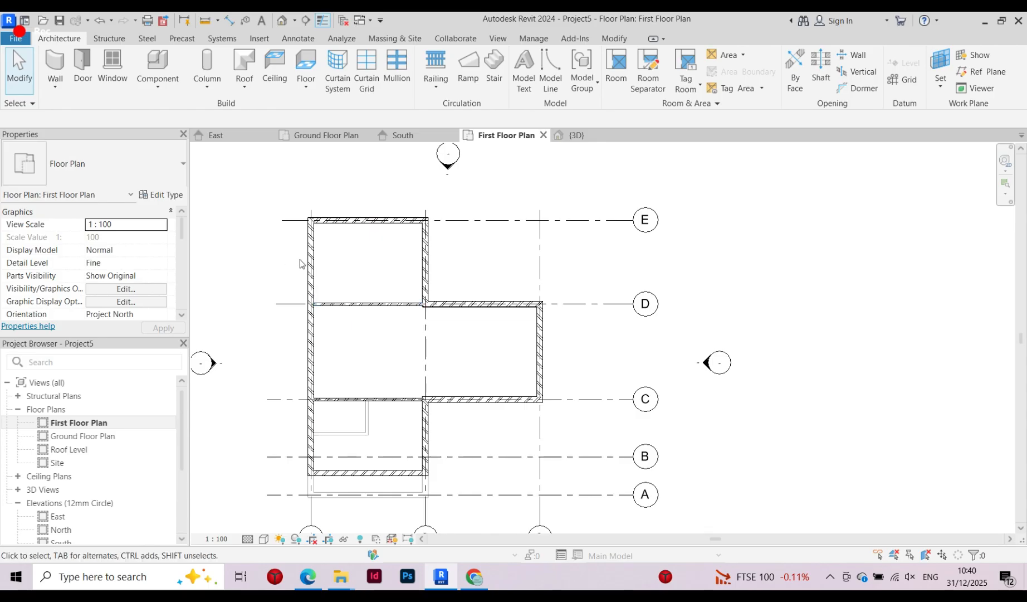
Set the top constraint of the first-floor exterior wall on grid 1 to Up to level: Roof Level
click(307, 264)
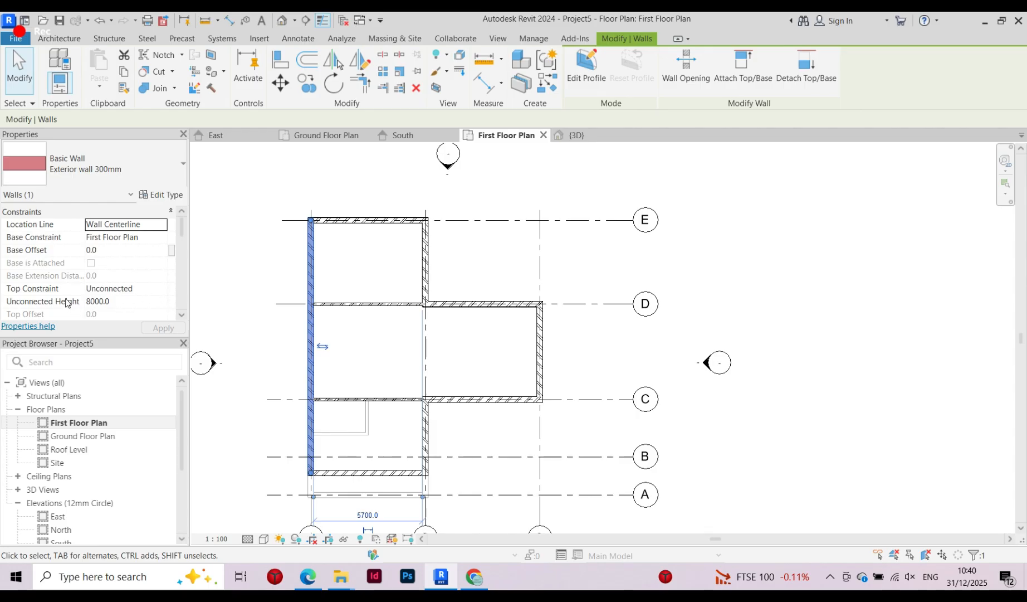
click(161, 289)
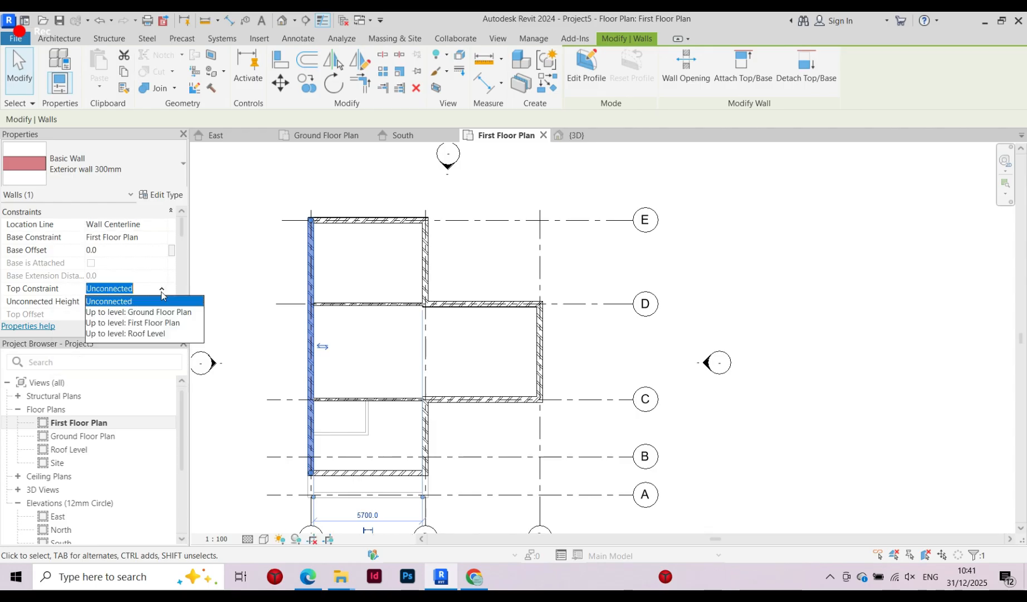
click(133, 333)
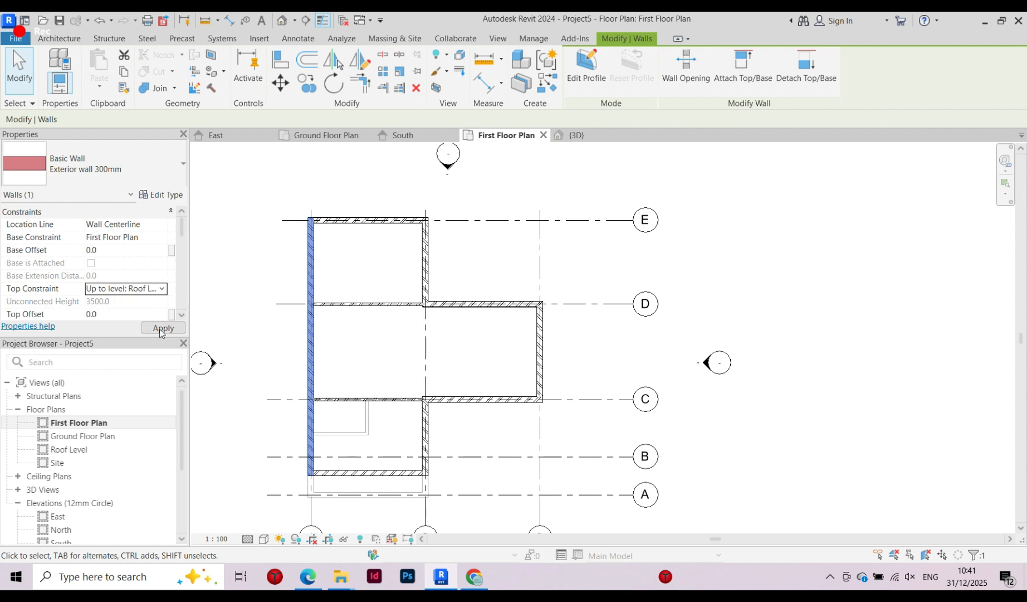
click(162, 328)
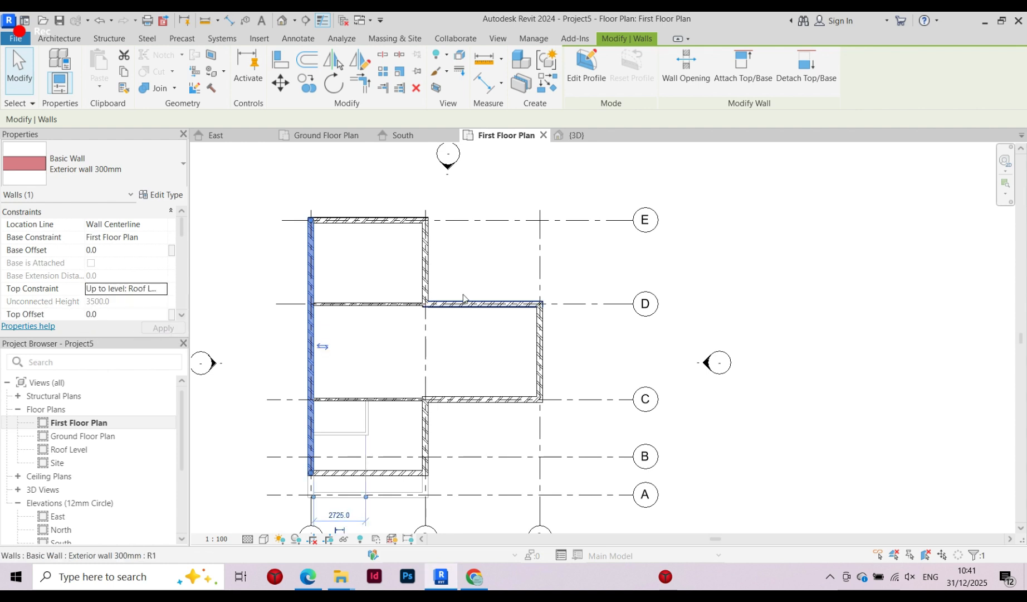
click(407, 168)
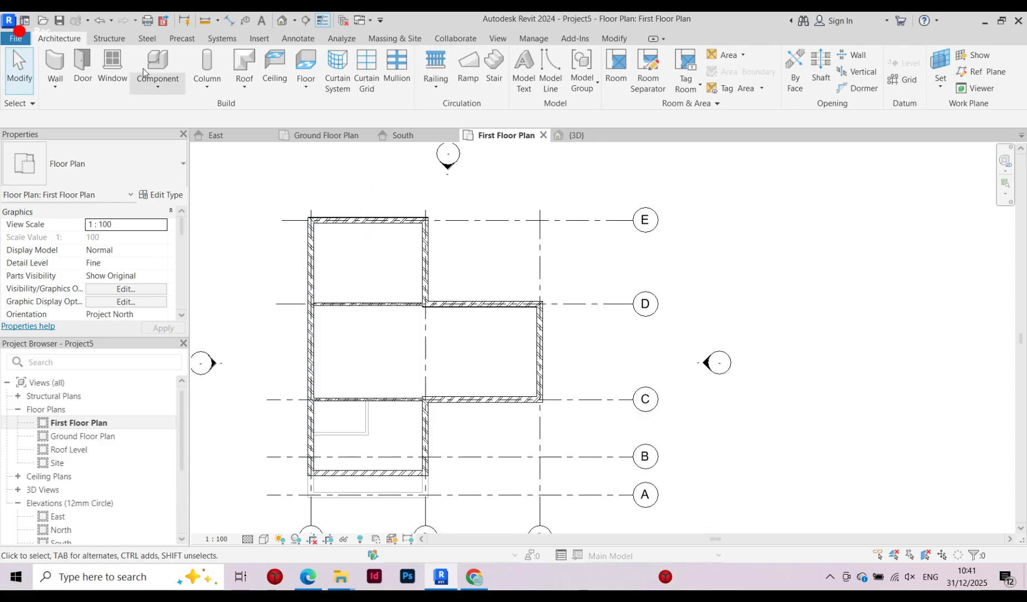
Match the remaining exterior walls, including the one on grid 2 below grid C, to the grid 1 wall with Match Type
click(310, 254)
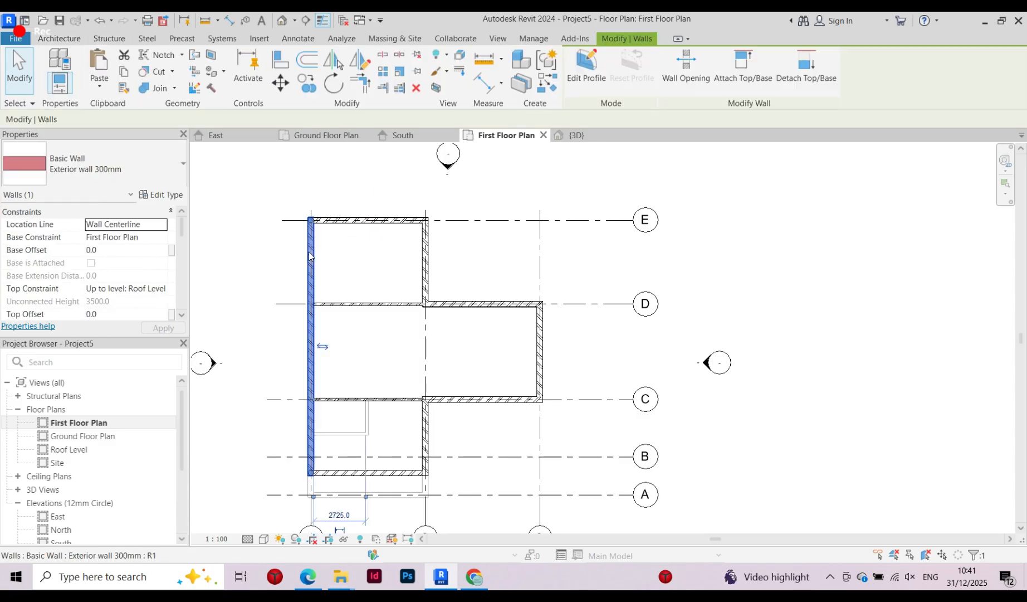
click(123, 88)
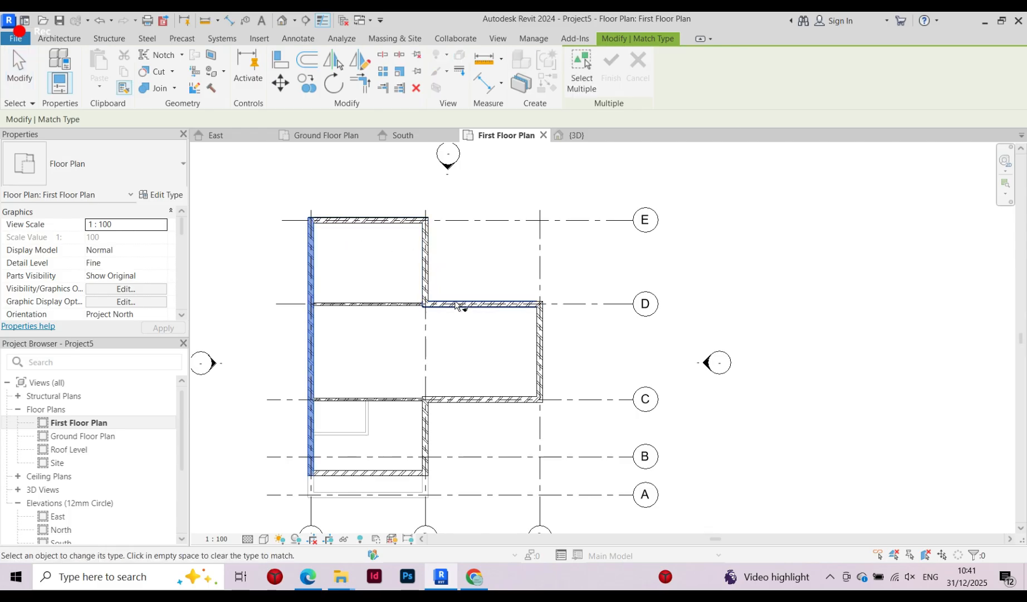
click(530, 350)
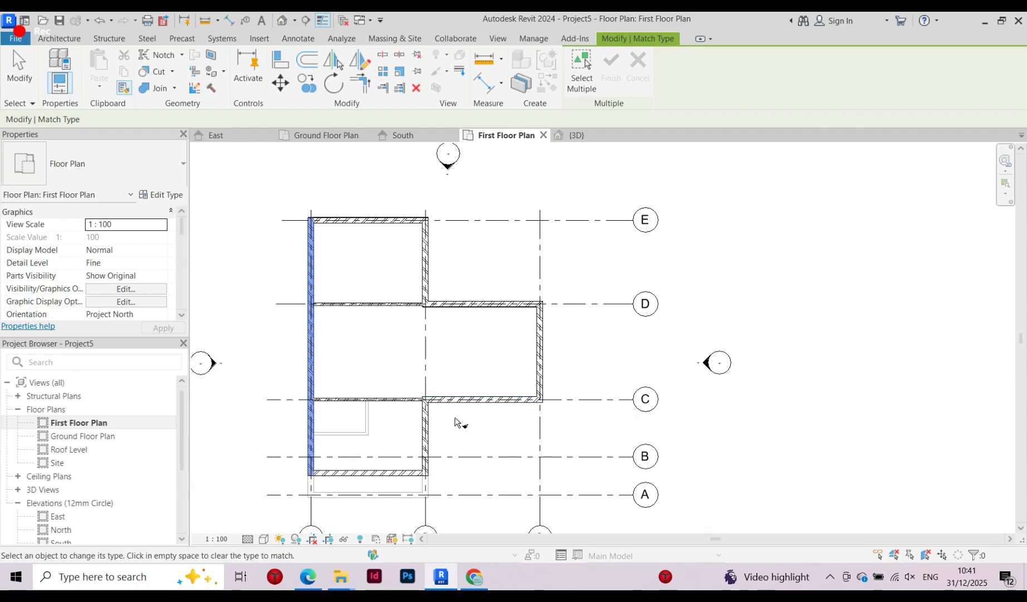
click(430, 445)
click(400, 477)
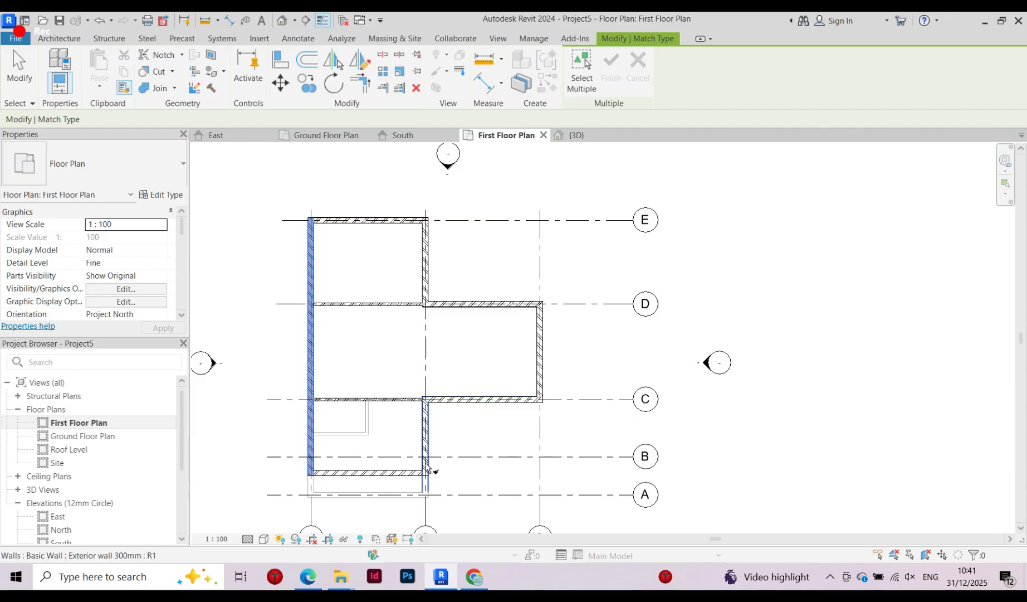
key(Escape)
click(427, 424)
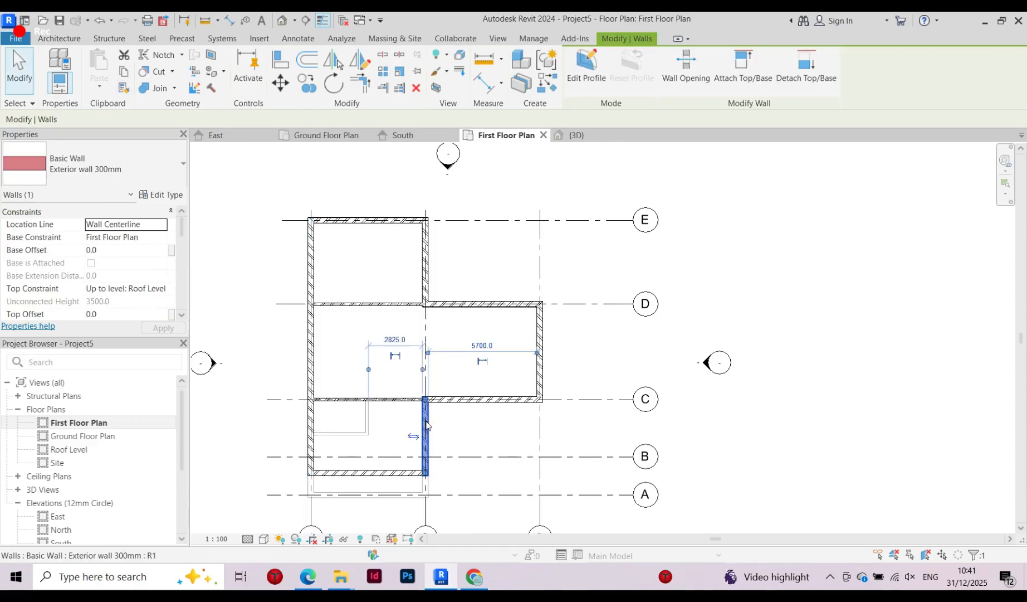
key(Escape)
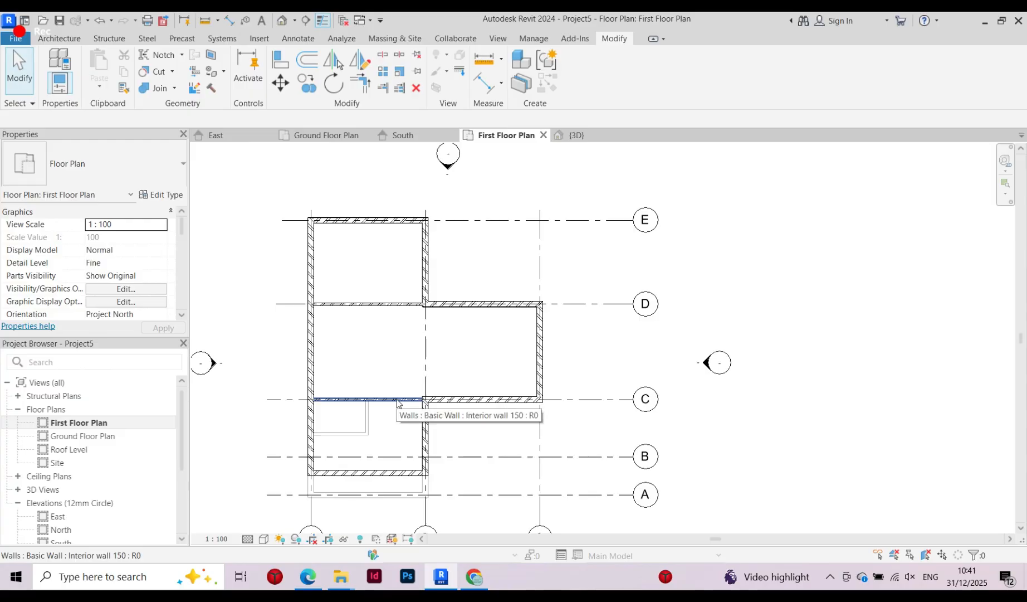
Set the top constraint of the Interior wall 150 partition on grid C to Up to level: Roof Level
click(398, 400)
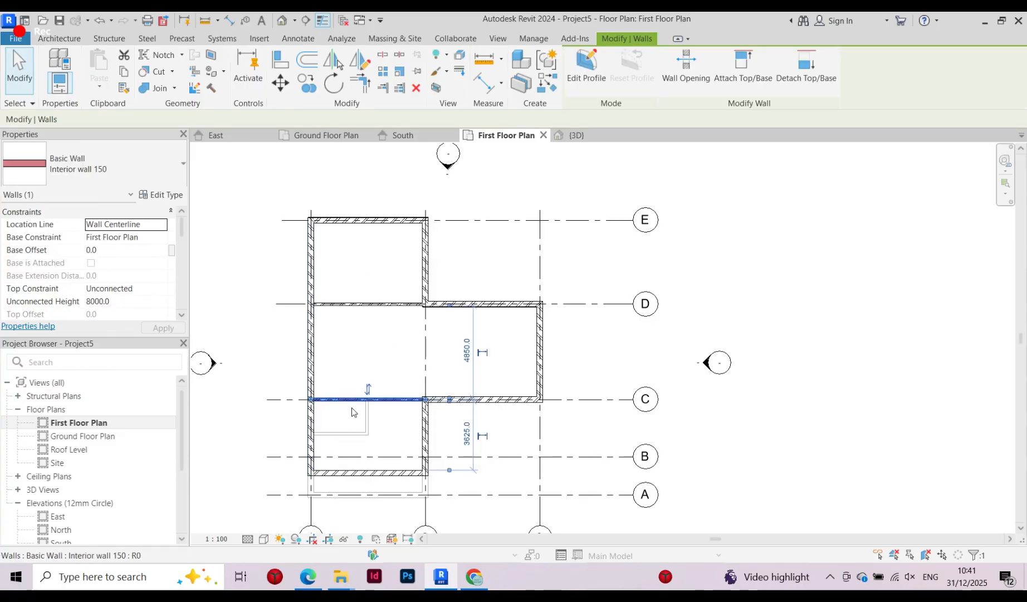
scroll(376, 418, up, 1)
scroll(376, 418, up, 1)
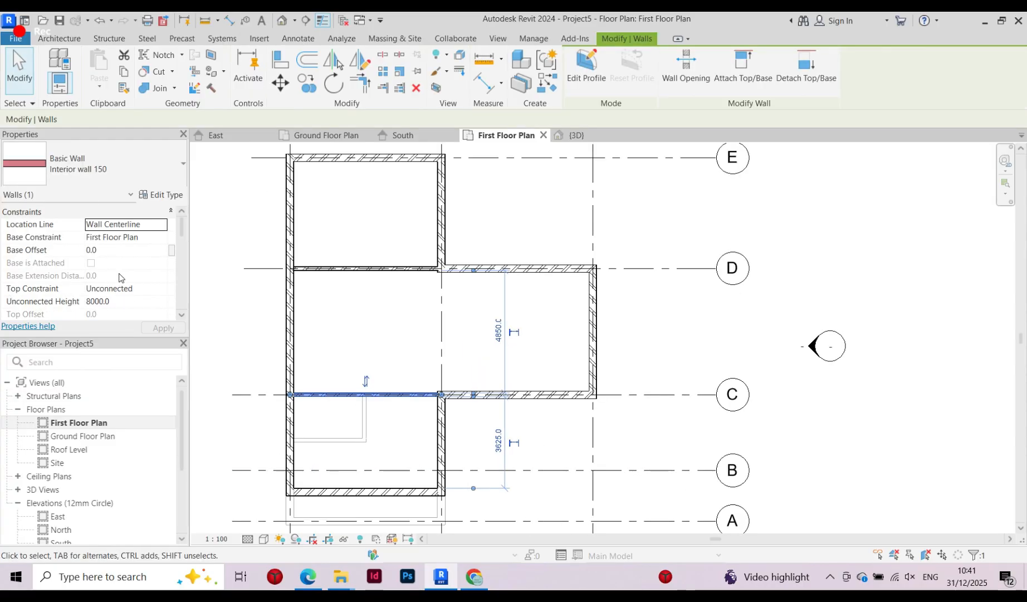
click(161, 288)
click(161, 288)
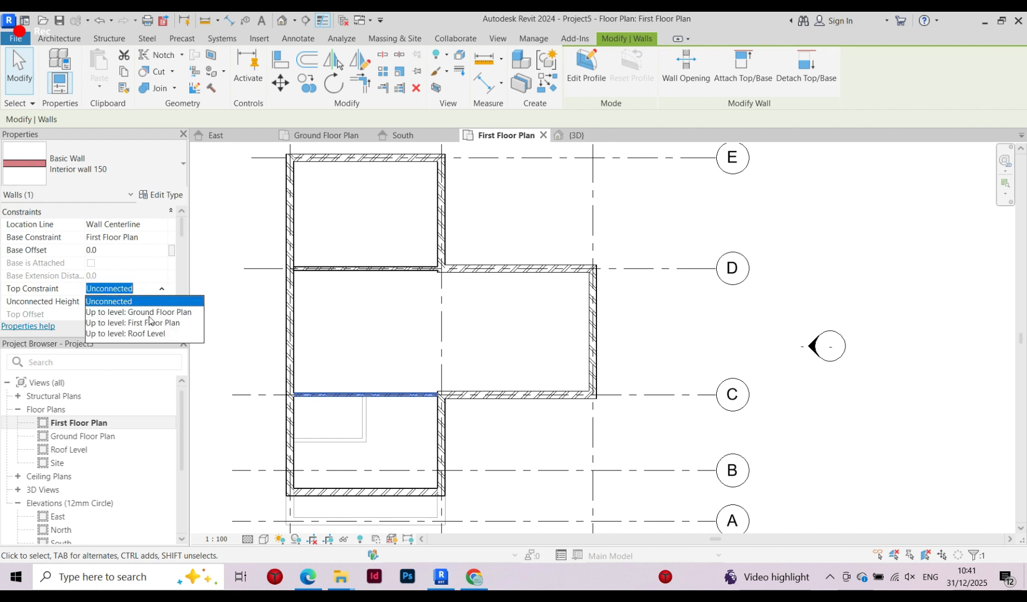
click(140, 333)
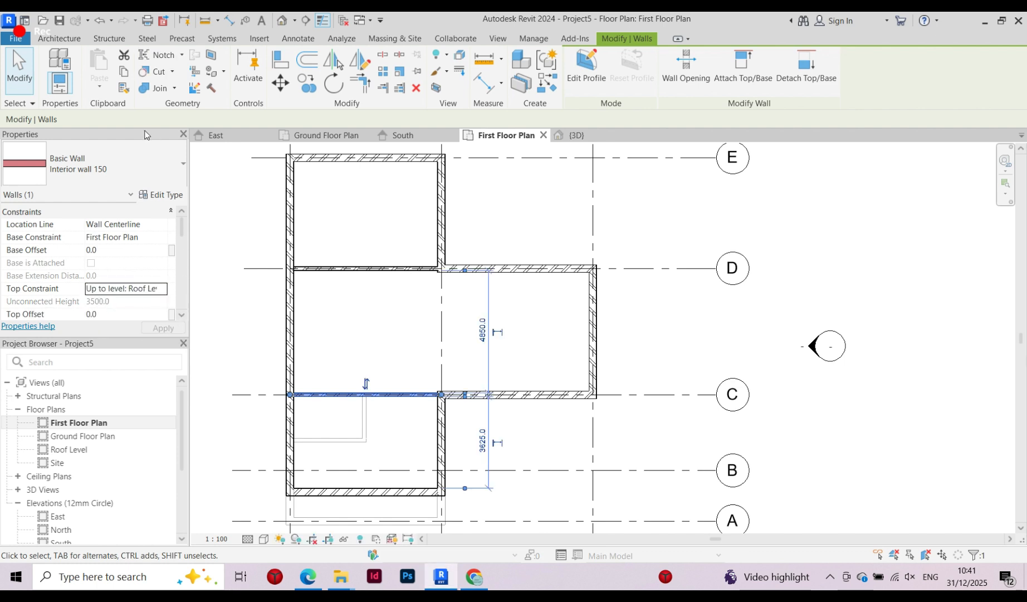
Match the partition on grid D to the grid C partition with Match Type
click(124, 89)
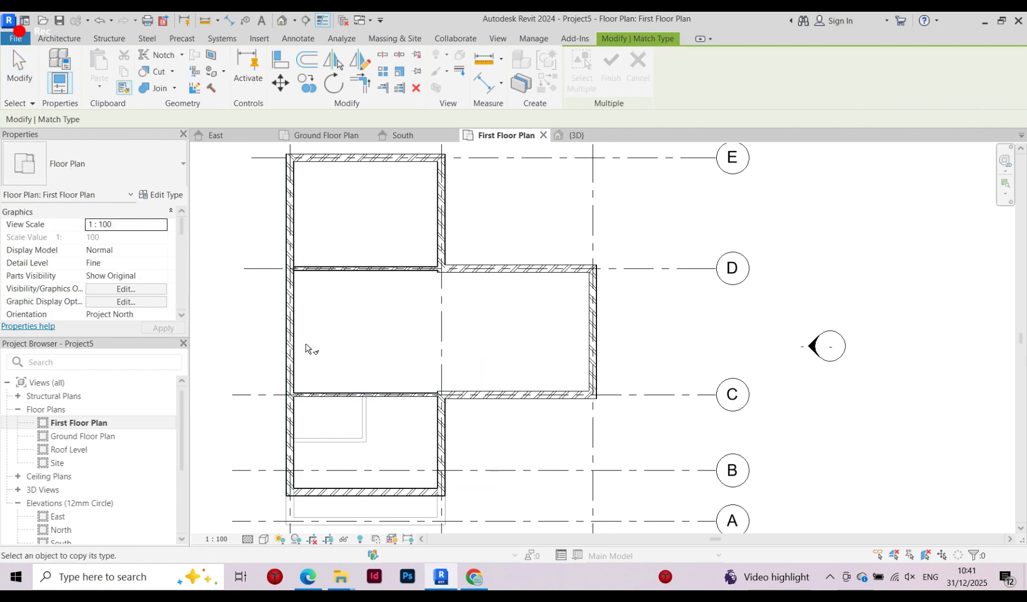
click(323, 394)
click(346, 271)
key(Escape)
Review the complete first floor wall layout across grids 1 to 3 and A to E
scroll(367, 328, down, 3)
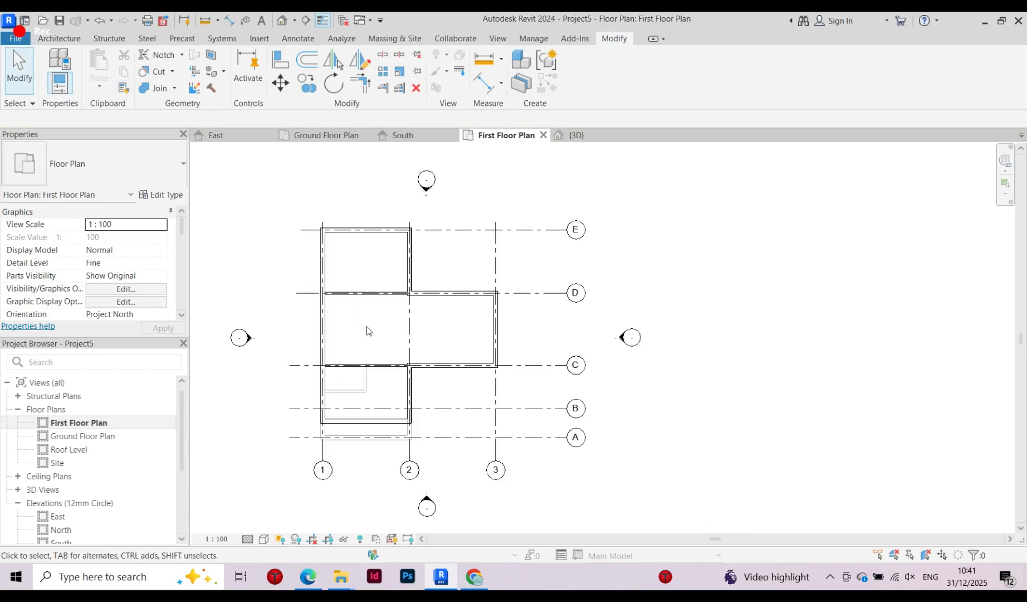
scroll(344, 332, up, 2)
scroll(353, 331, down, 2)
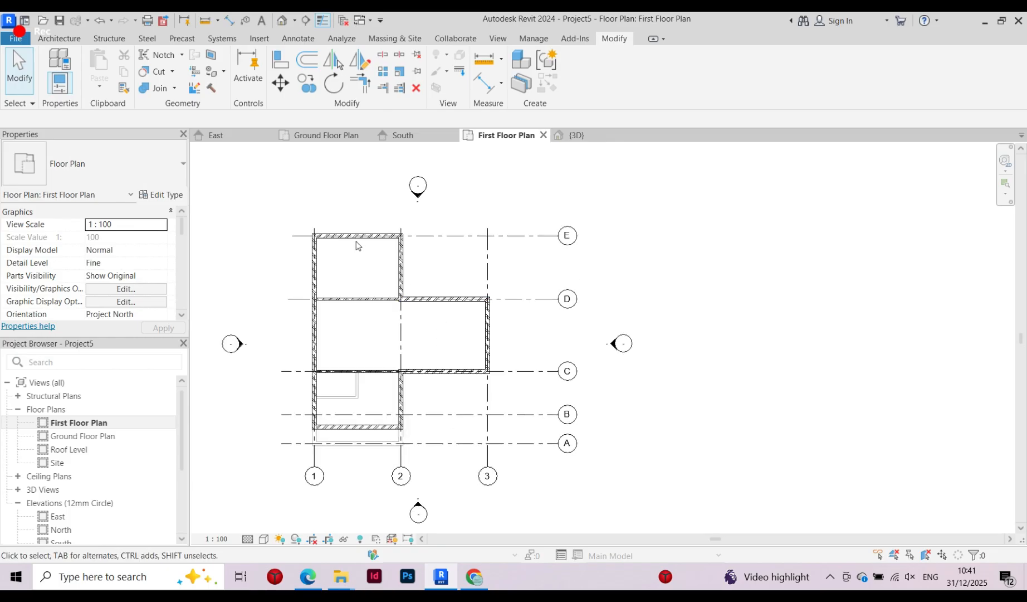
scroll(357, 241, up, 2)
mouse_move(361, 249)
middle_down()
mouse_move(357, 268)
mouse_move(328, 239)
middle_up()
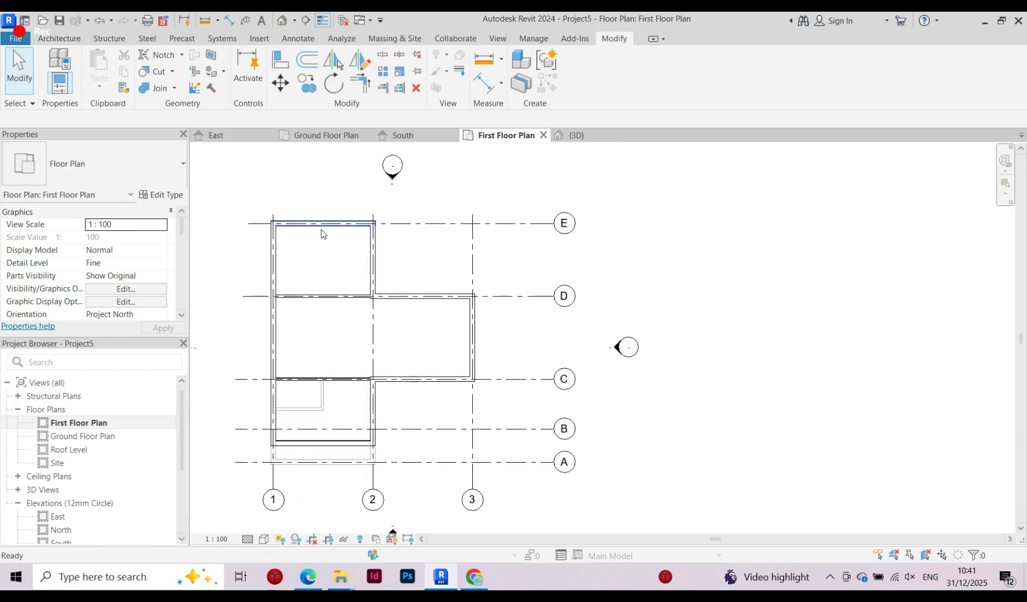
scroll(252, 460, up, 1)
scroll(253, 444, down, 1)
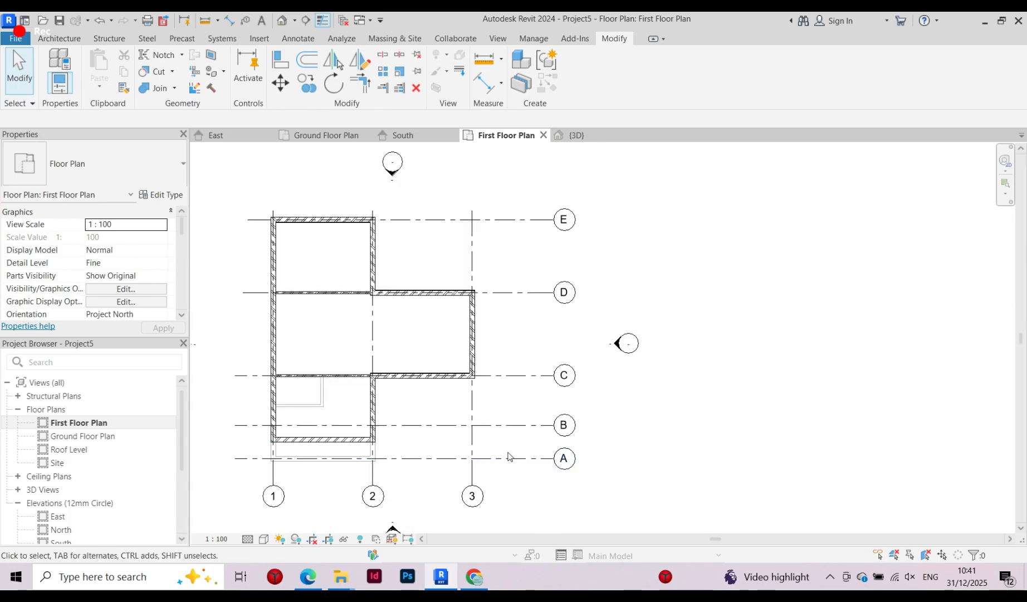
mouse_move(379, 432)
middle_down()
mouse_move(344, 406)
mouse_move(372, 418)
middle_up()
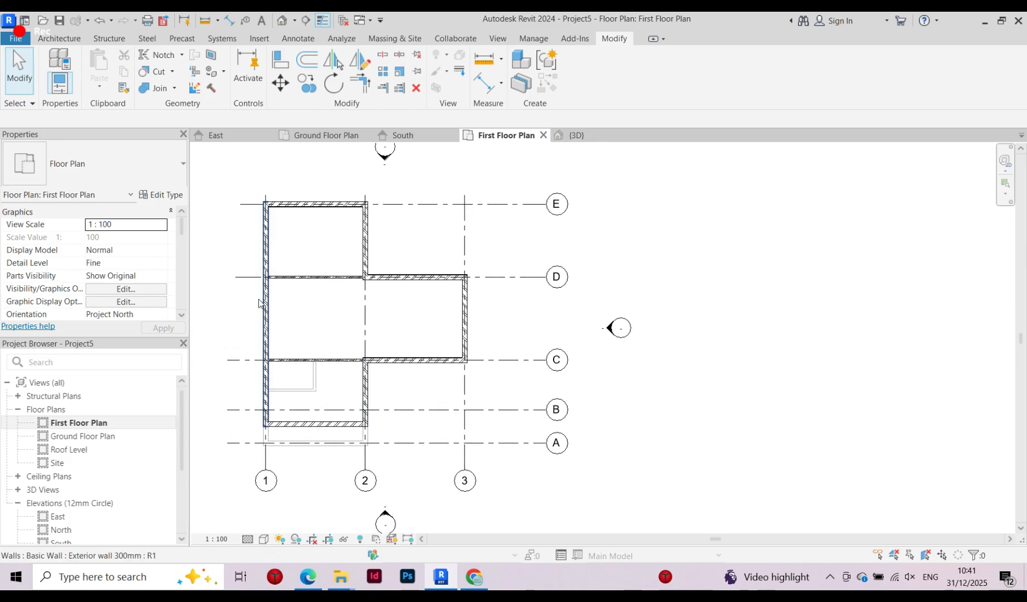
Open the Ground Floor Plan view with the whole building in sight
double_click(84, 437)
scroll(493, 275, down, 2)
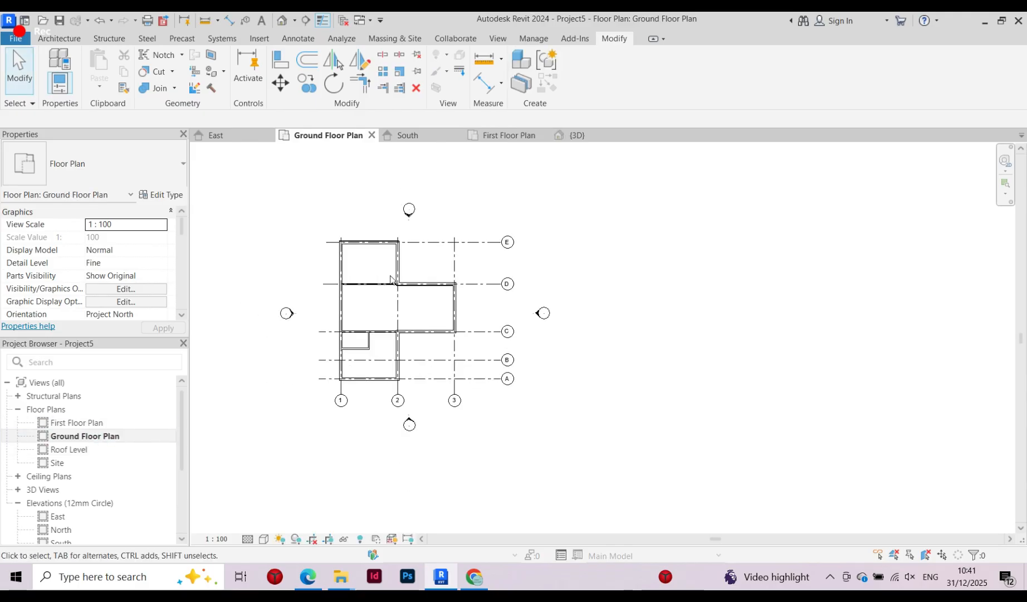
scroll(460, 328, up, 3)
middle_drag(465, 328, 413, 295)
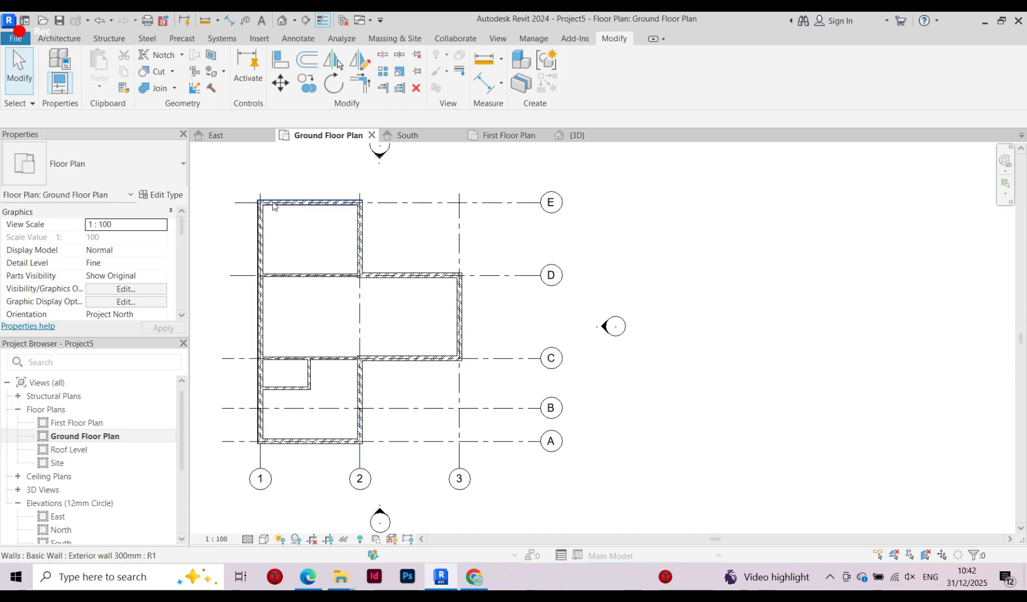
Start an architectural floor on the ground floor using the Floor-Upper_160mmConc-CorusComFlor51 type
click(68, 43)
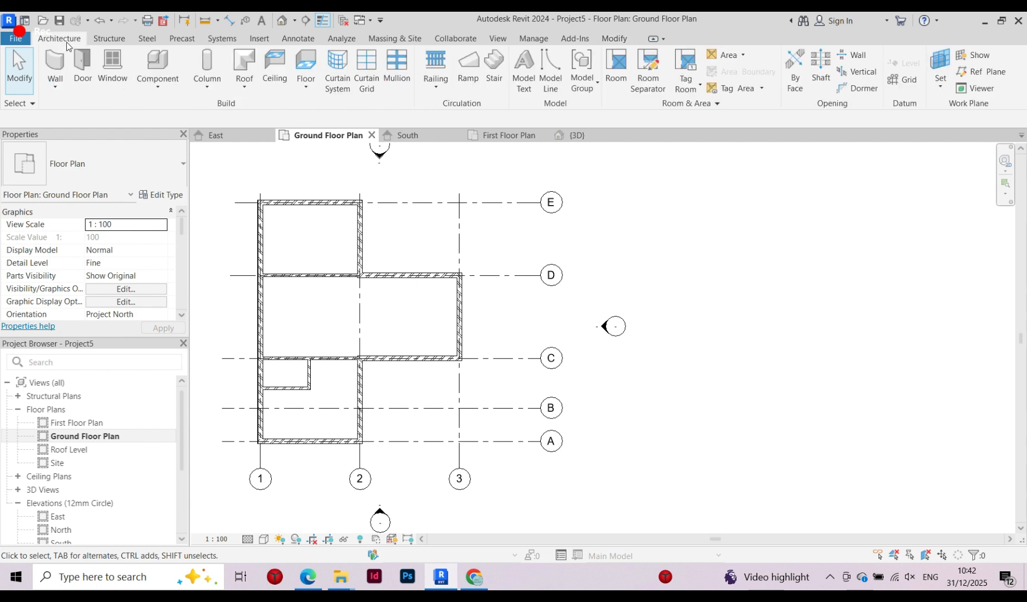
click(308, 85)
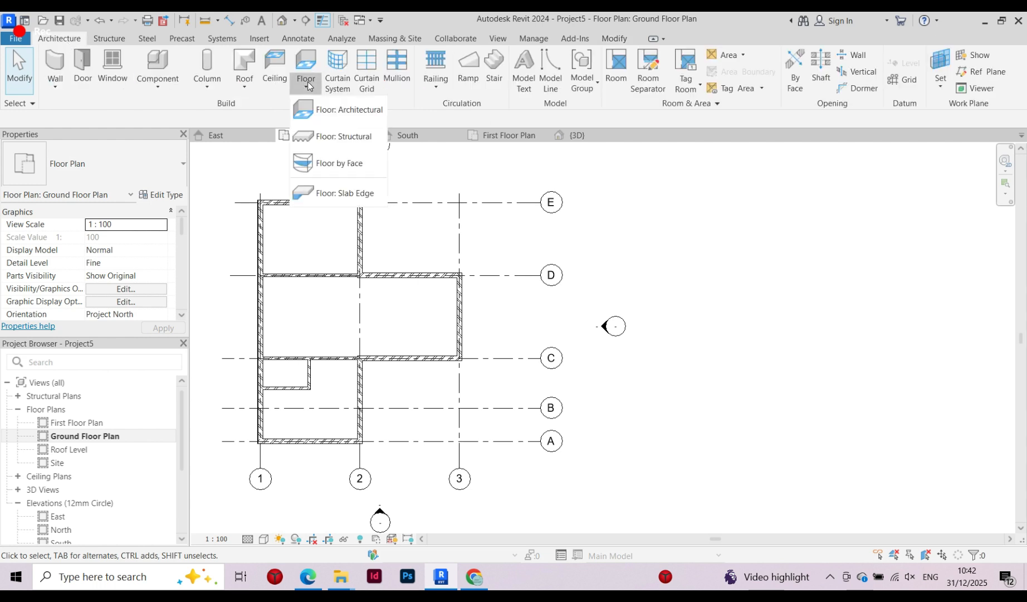
click(332, 111)
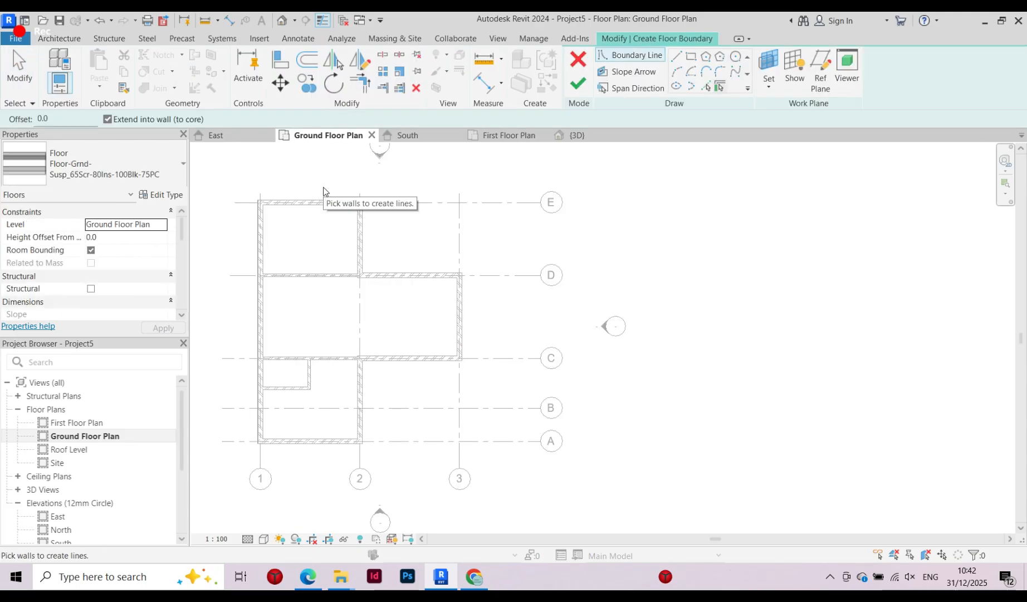
click(166, 166)
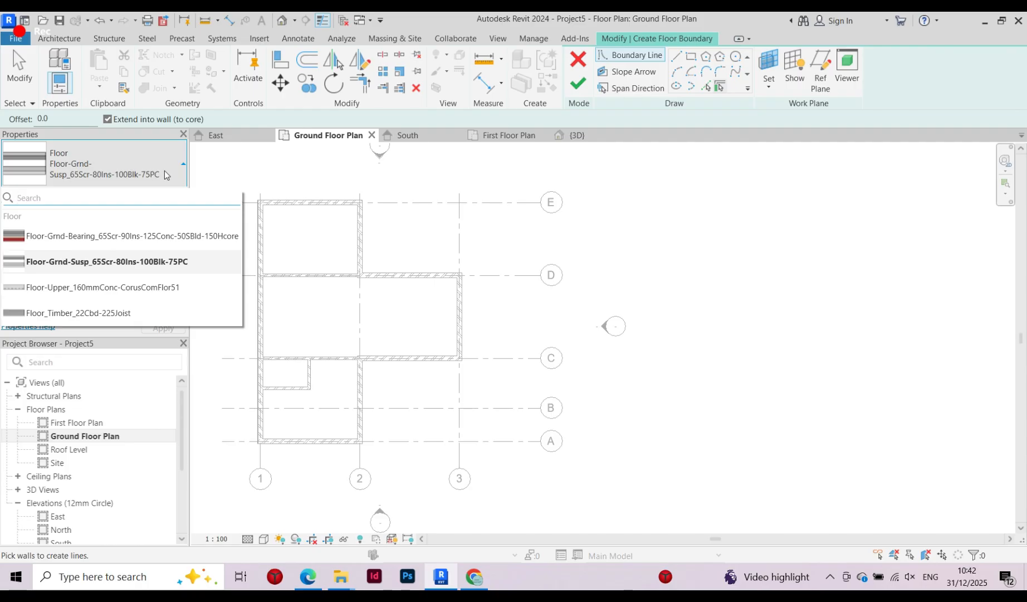
click(107, 291)
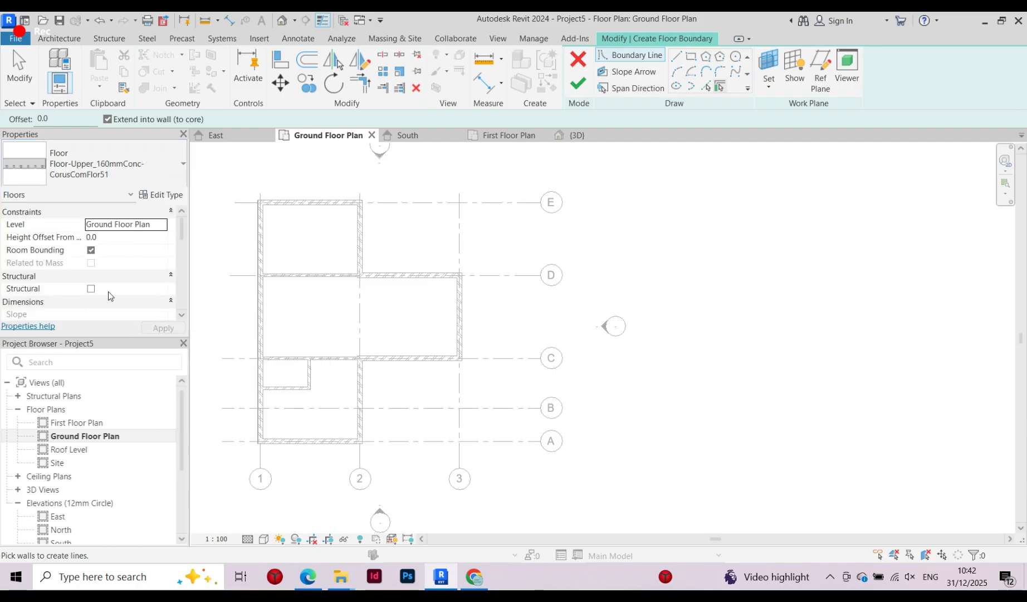
Duplicate the current floor type under the name Project 1 Floor 150mm
click(157, 195)
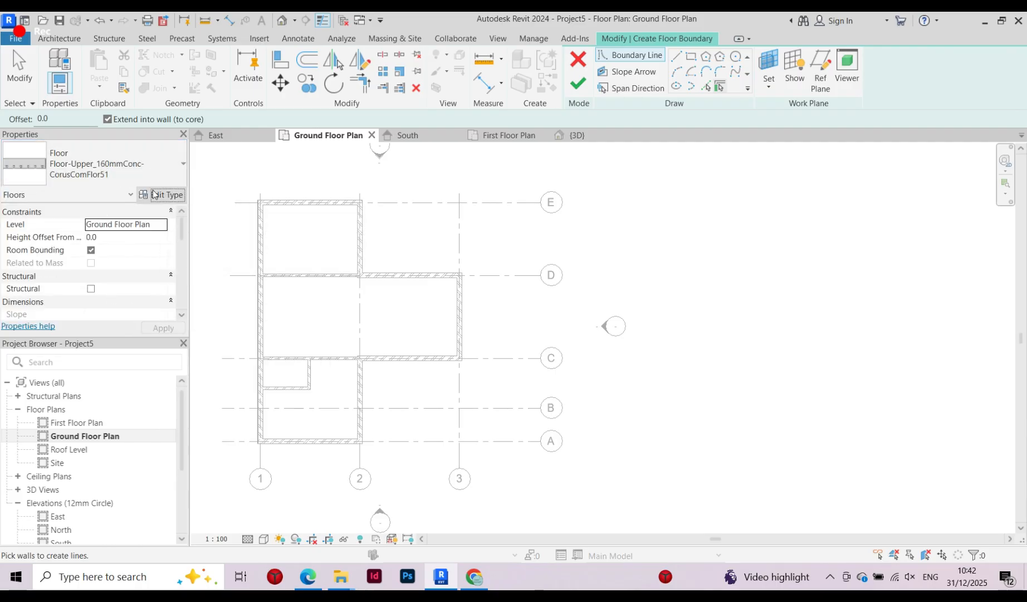
click(349, 145)
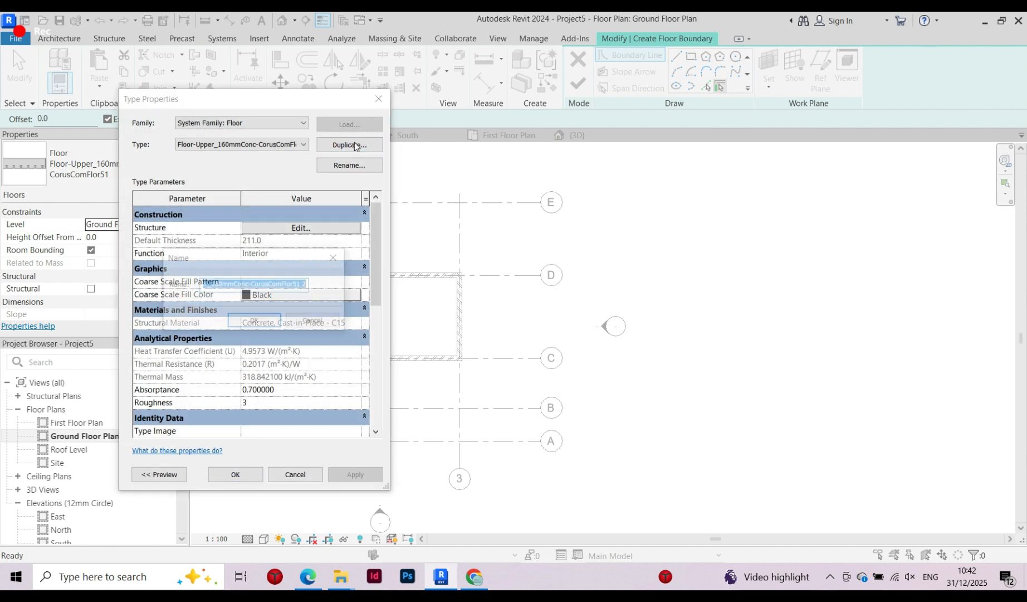
drag(309, 284, 156, 286)
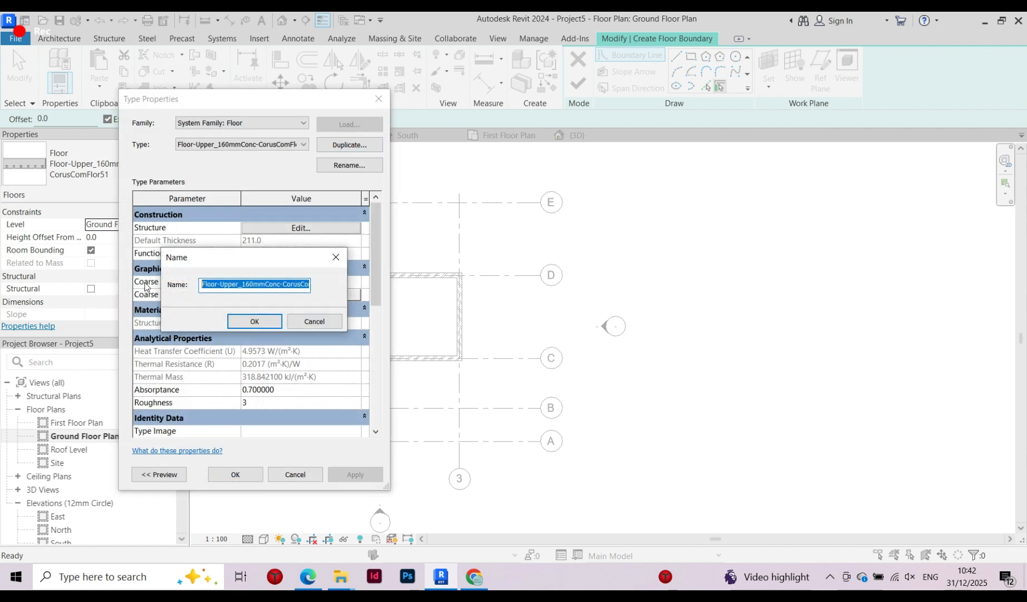
key(Caps_Lock)
text(P)
key(Caps_Lock)
text(ro)
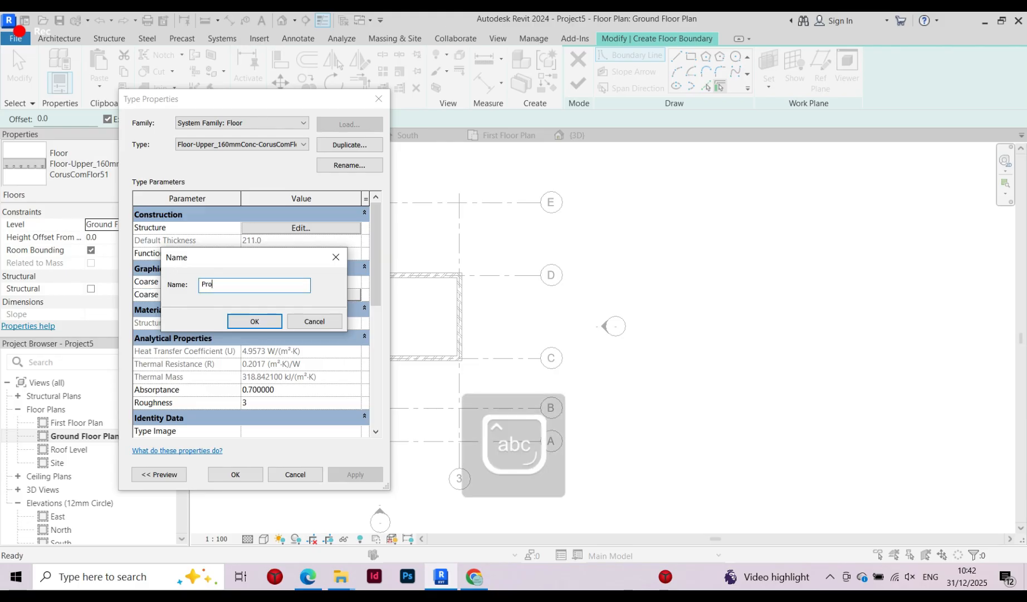
text(ject 1 roof)
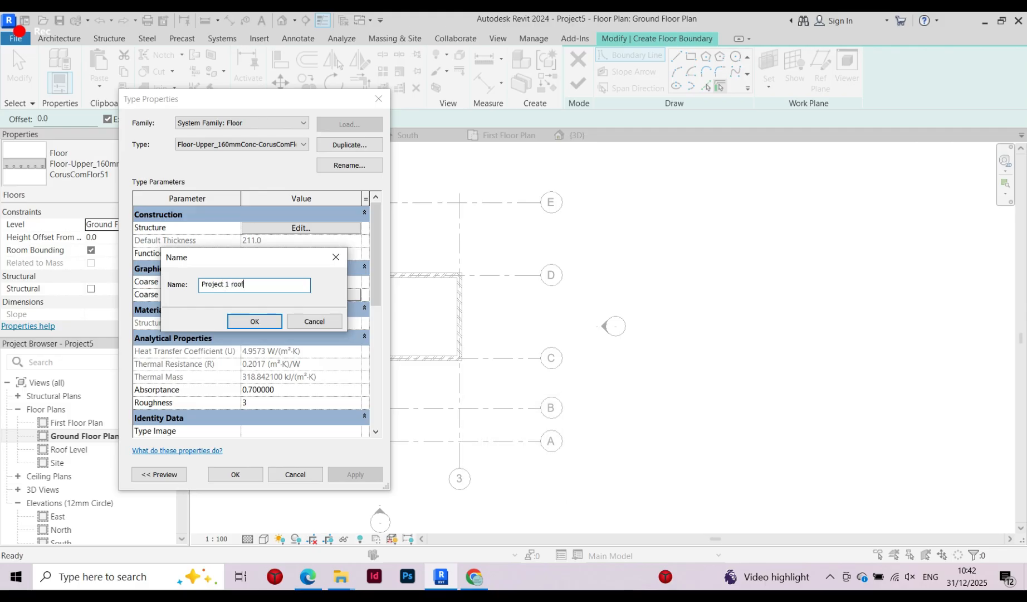
key(Caps_Lock)
key(BackSpace)
key(BackSpace)
text(F)
key(Caps_Lock)
text(lo)
click(263, 325)
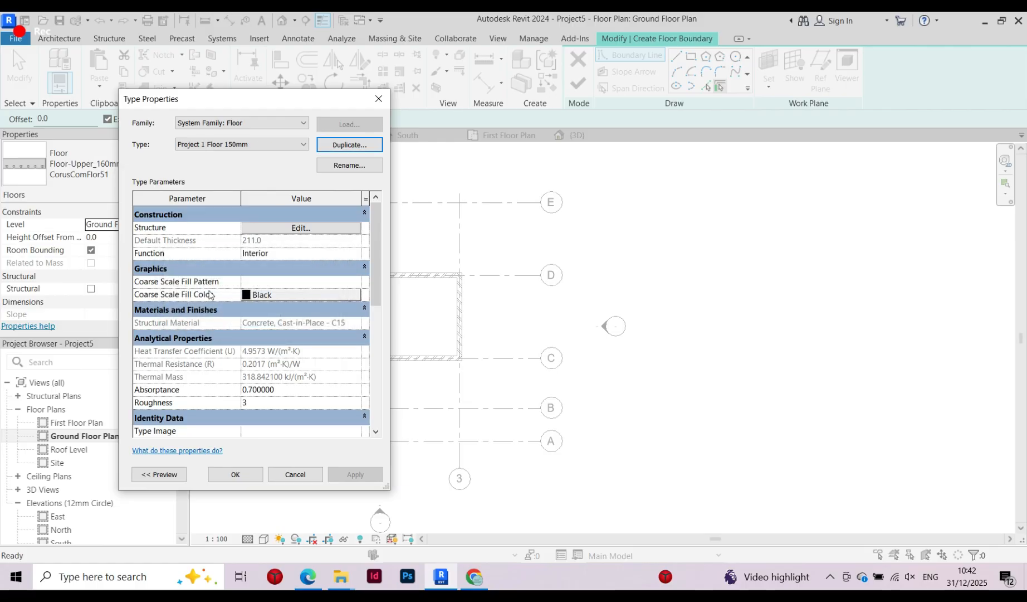
Remove the structural deck layer from the new floor type and set its concrete structure layer to 150 mm thick
click(292, 231)
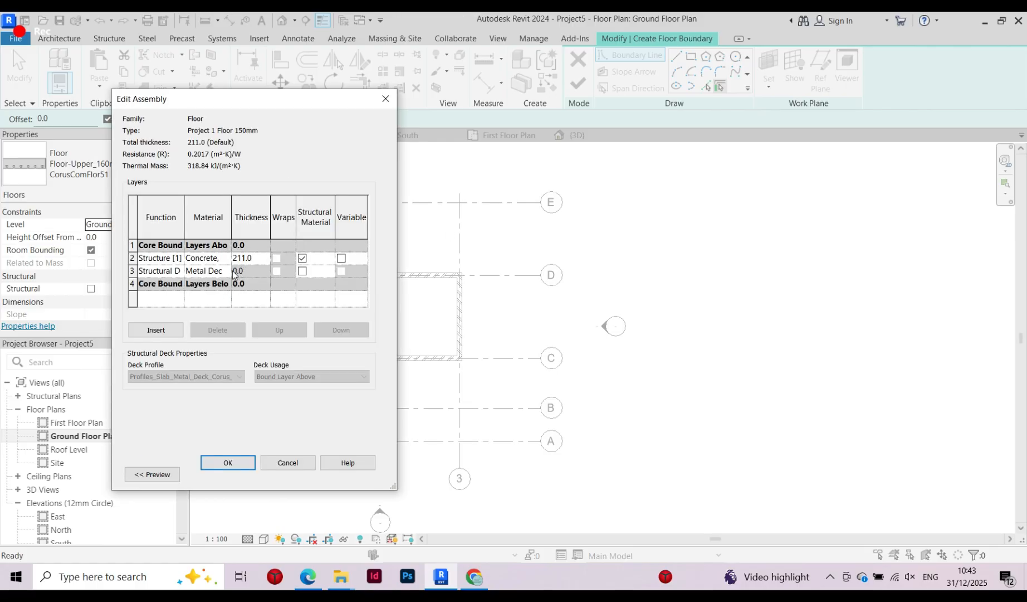
click(131, 271)
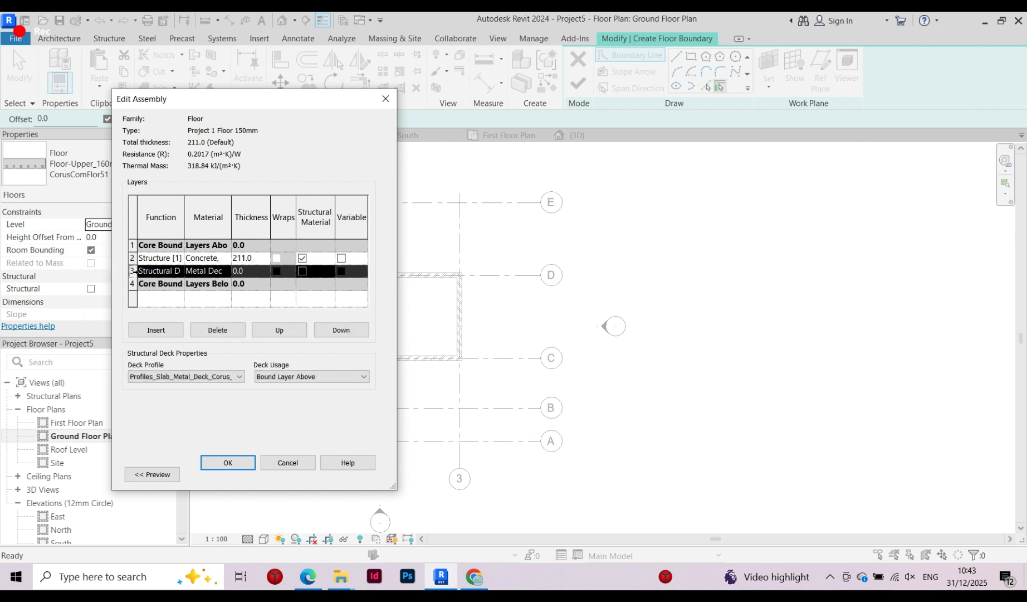
click(218, 330)
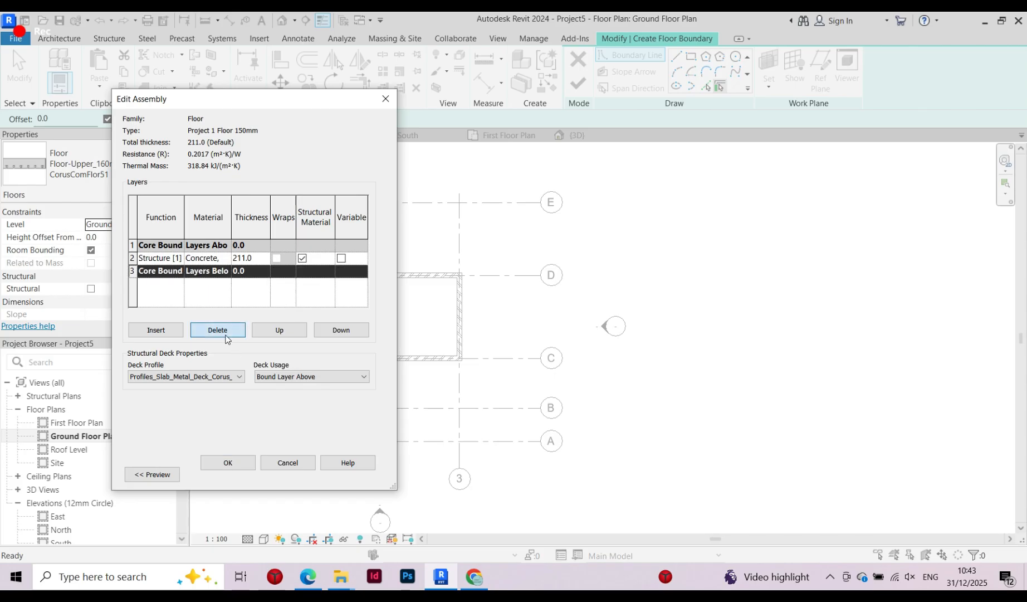
click(258, 259)
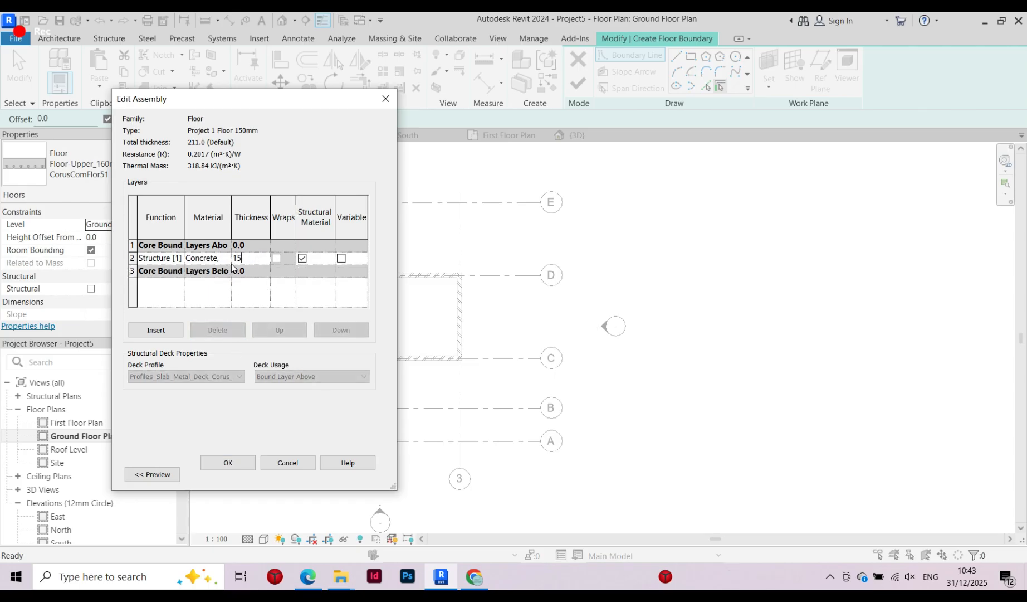
click(217, 465)
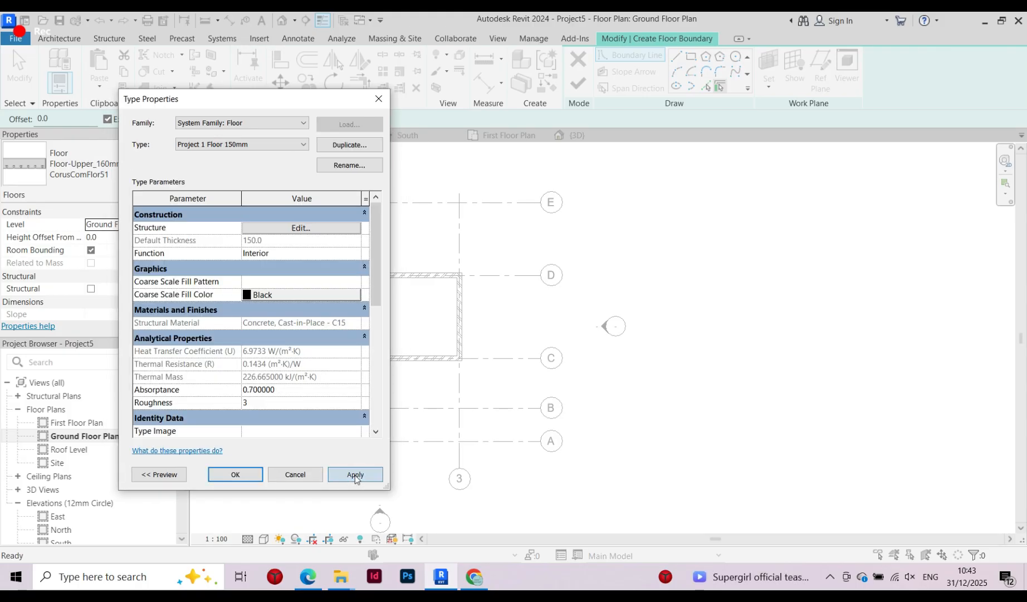
click(235, 474)
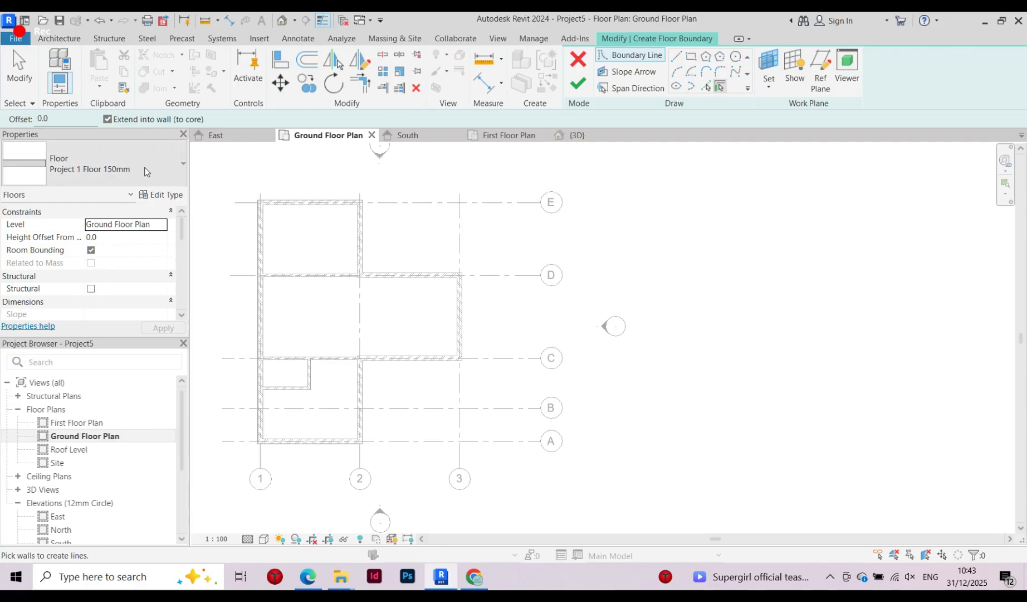
click(112, 159)
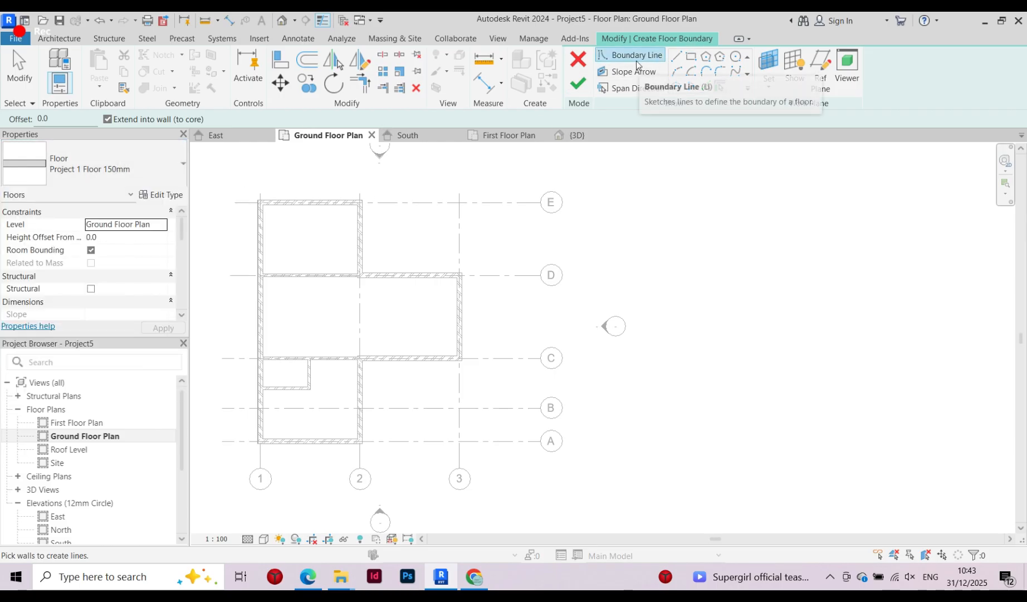
click(675, 56)
scroll(261, 203, up, 8)
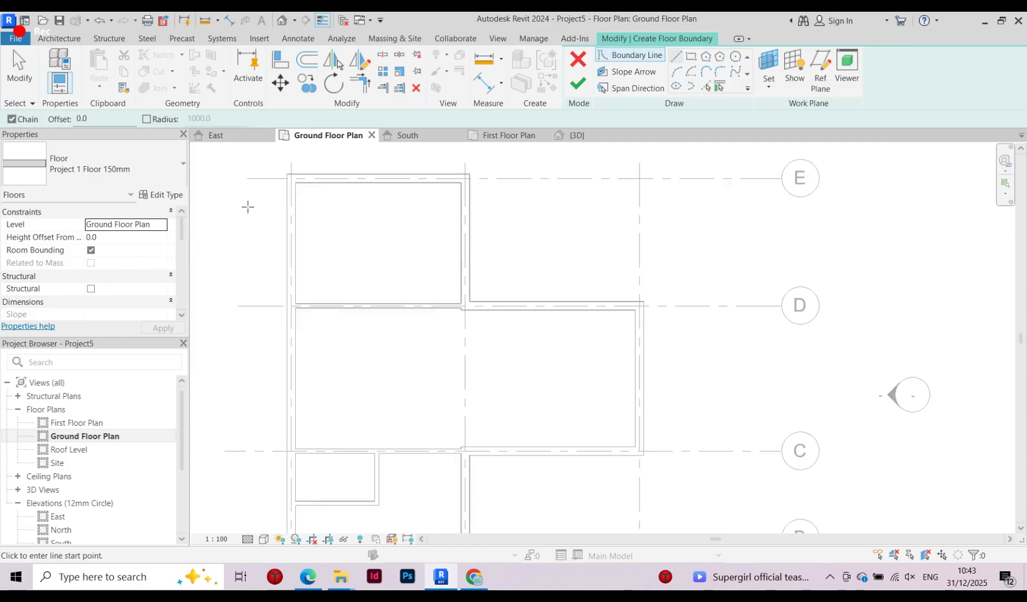
click(286, 168)
click(845, 168)
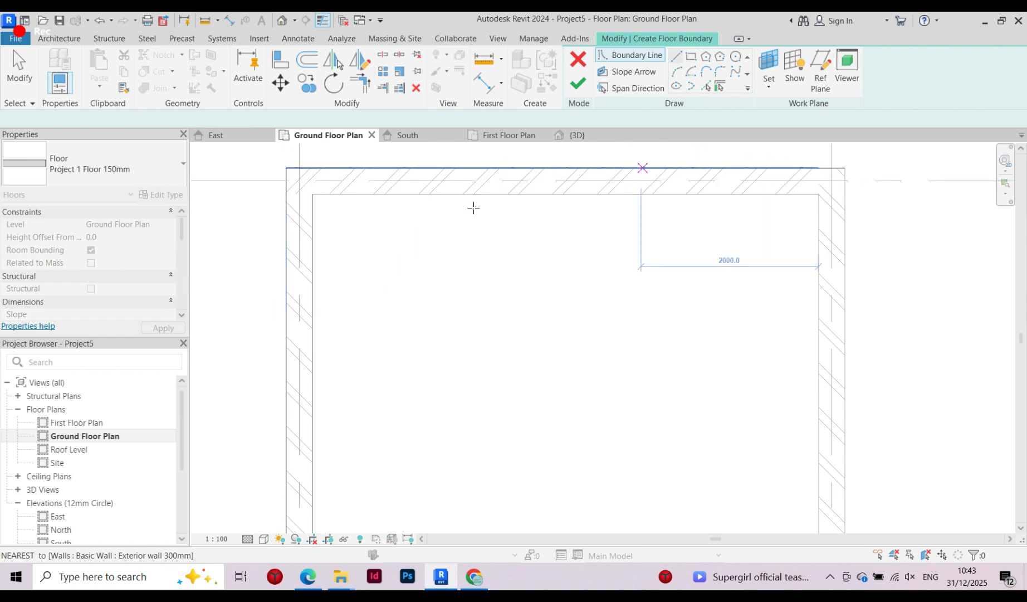
scroll(390, 201, down, 5)
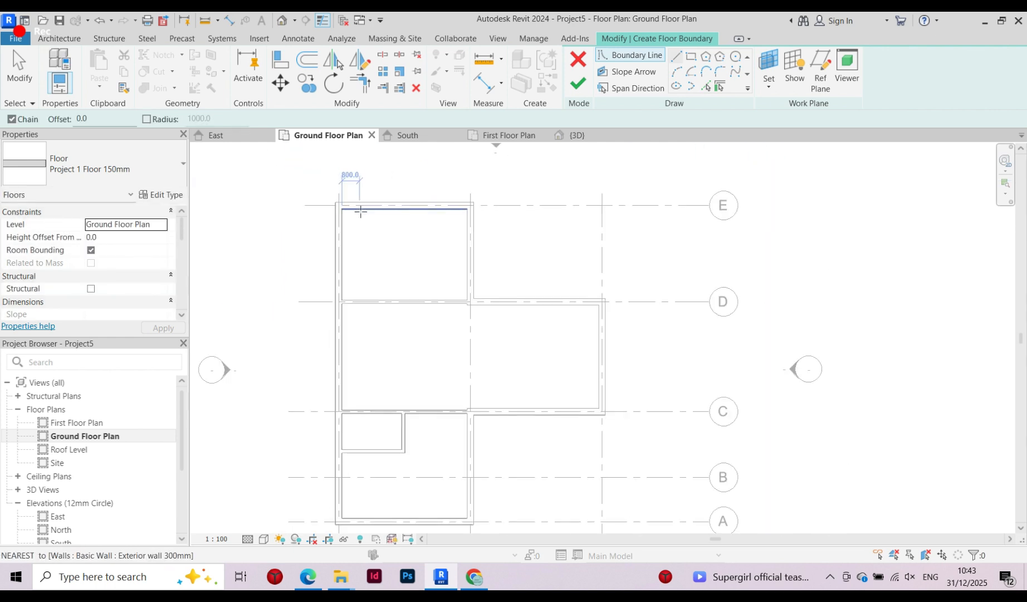
scroll(361, 212, down, 2)
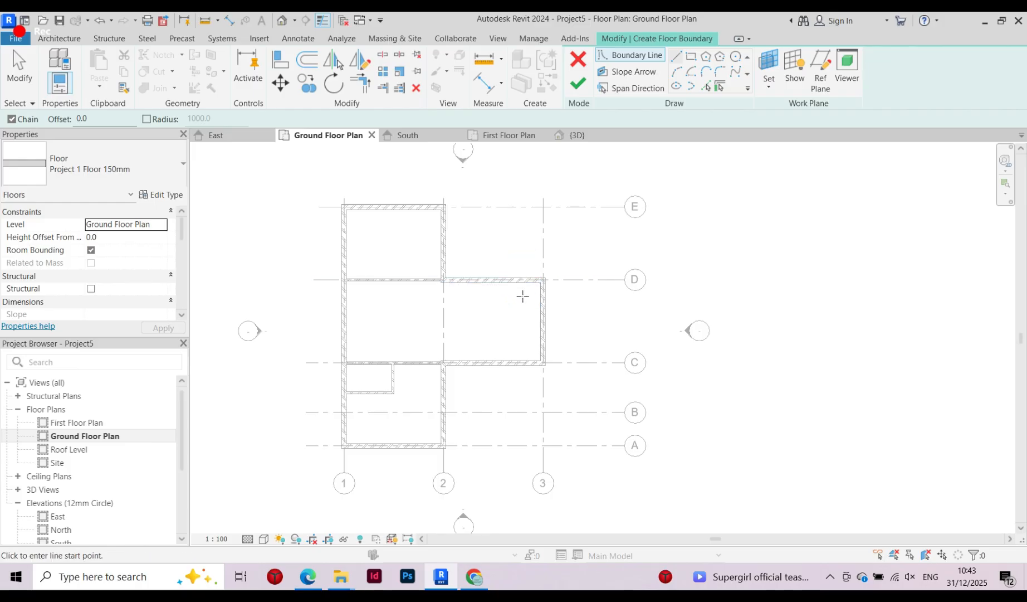
Trace the ground floor boundary along the exterior faces of all outer walls with Pick Lines, forming a closed loop
click(705, 89)
scroll(399, 213, up, 4)
scroll(517, 212, up, 1)
click(448, 185)
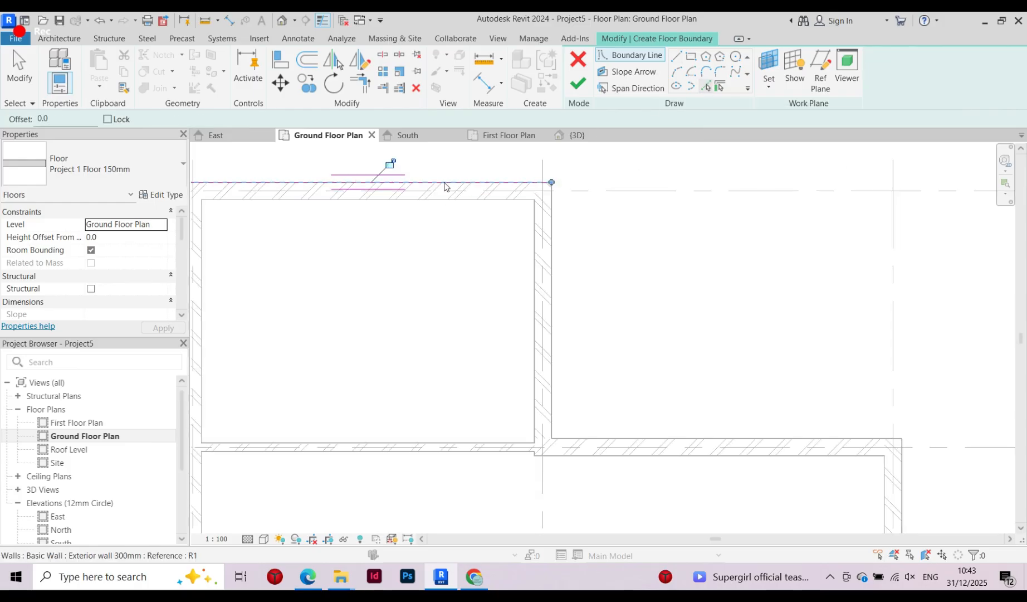
click(553, 225)
scroll(553, 227, down, 3)
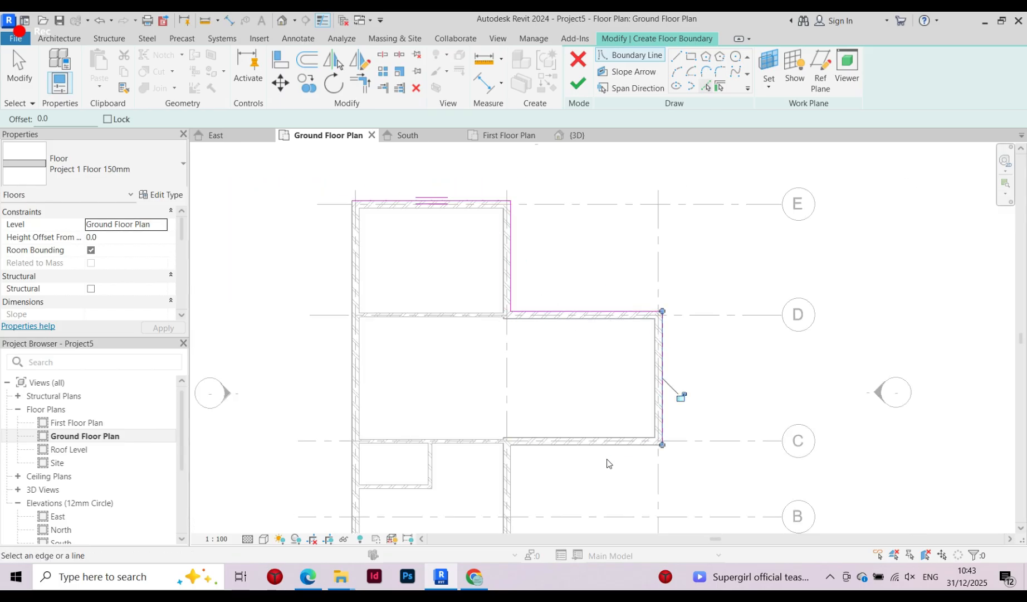
click(601, 444)
scroll(602, 444, down, 2)
scroll(519, 433, up, 1)
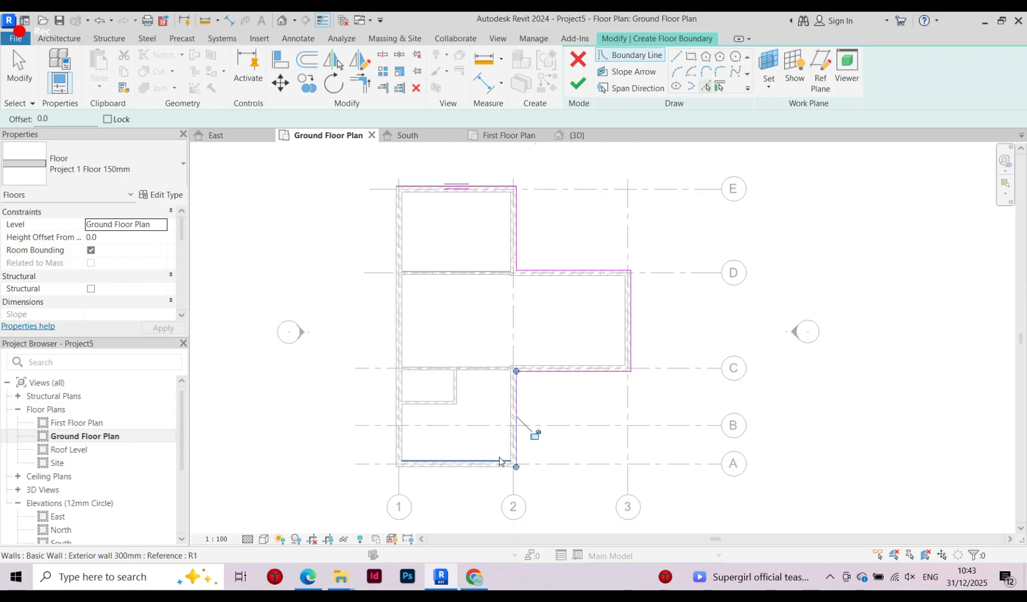
click(534, 434)
click(394, 395)
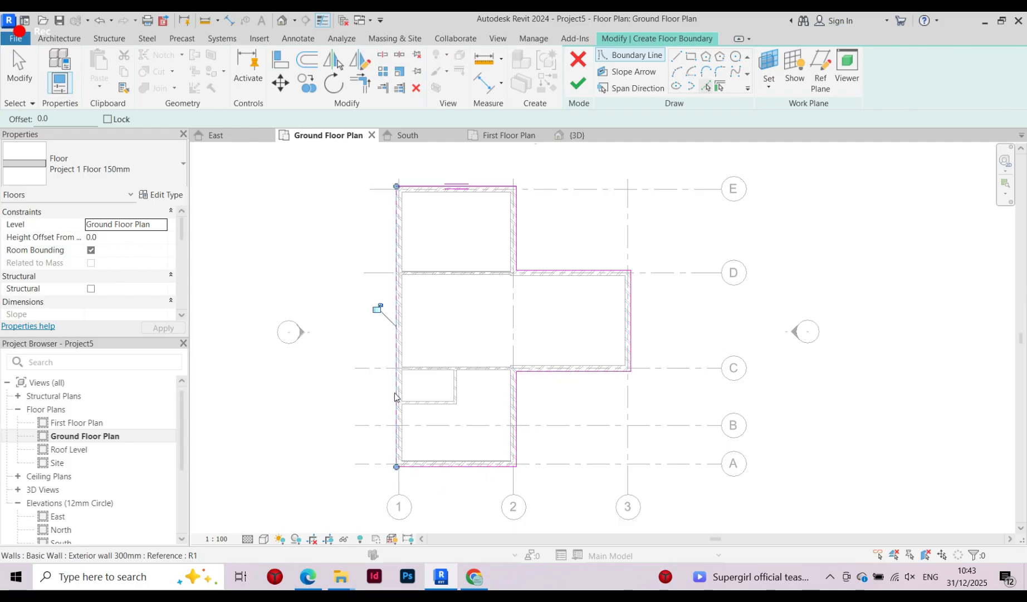
Check the boundary corners, finish the floor sketch to create the ground floor slab and deselect it
scroll(399, 196, up, 3)
scroll(399, 208, down, 4)
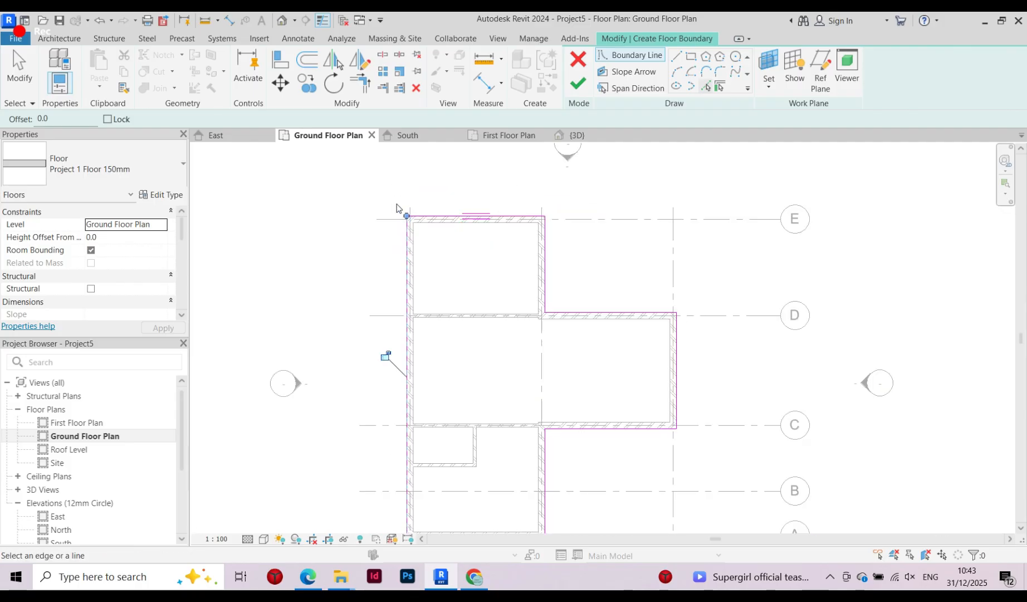
scroll(561, 266, up, 1)
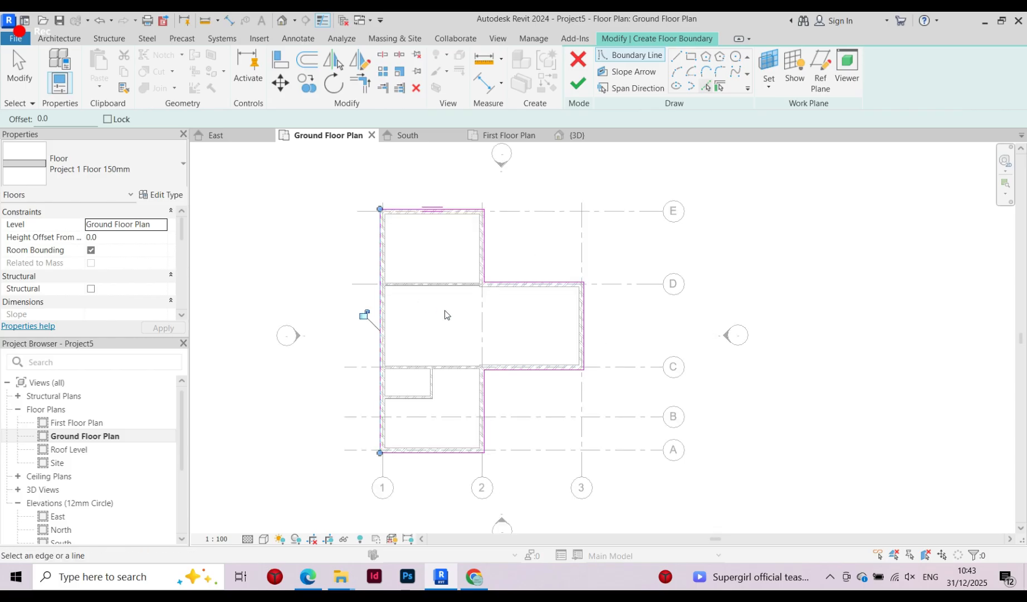
middle_drag(444, 315, 408, 307)
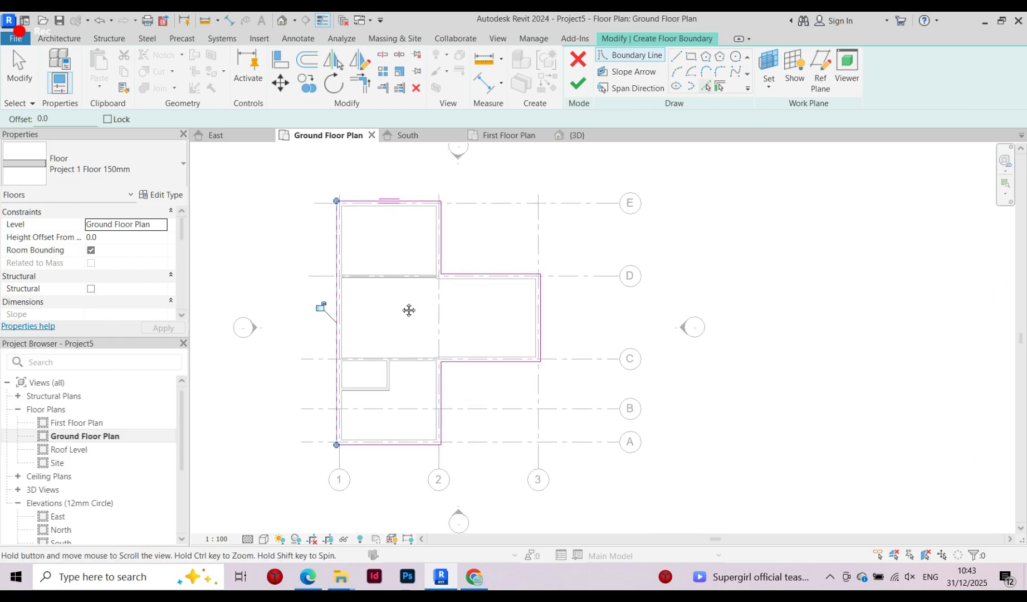
click(580, 83)
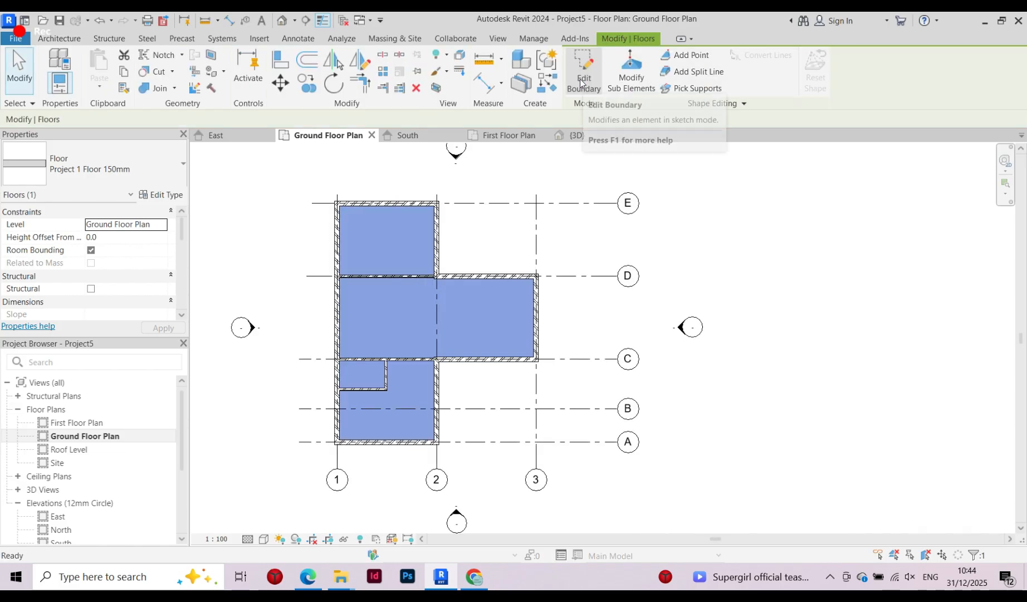
key(Escape)
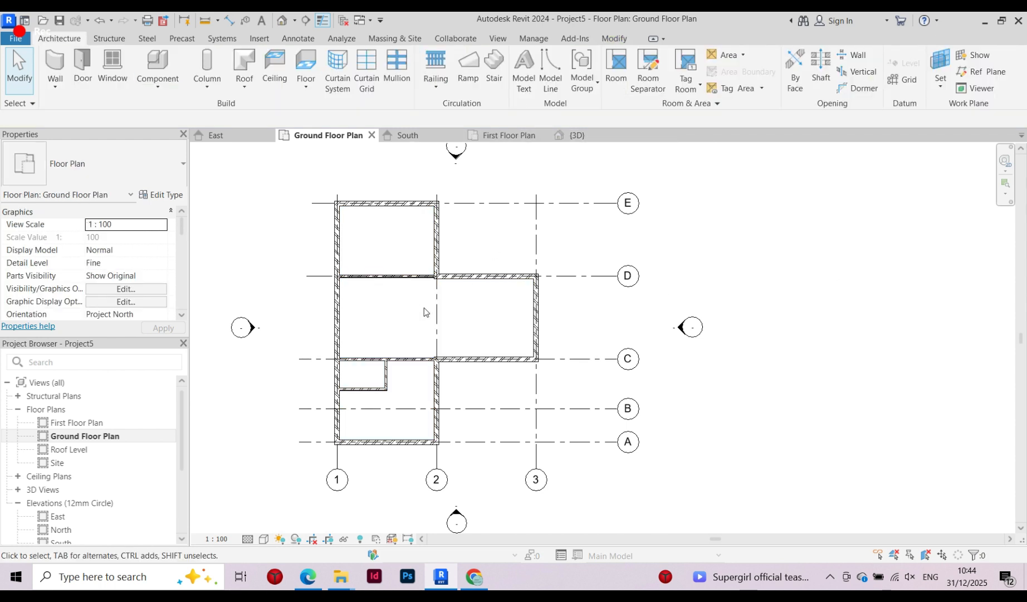
Examine the ground floor slab beneath the walls in the 3D view, seen from below
scroll(389, 323, up, 5)
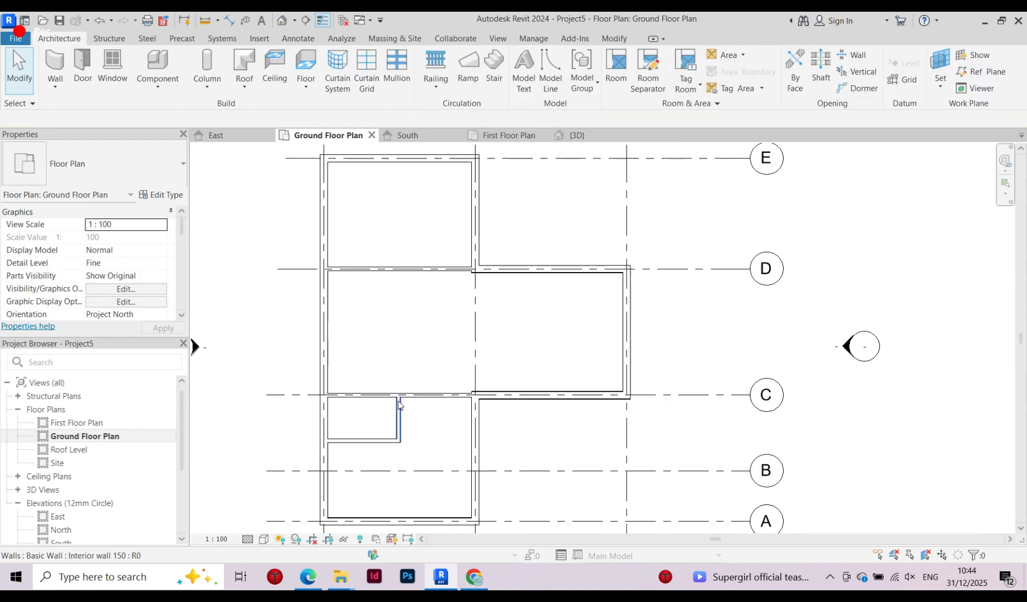
scroll(373, 239, down, 4)
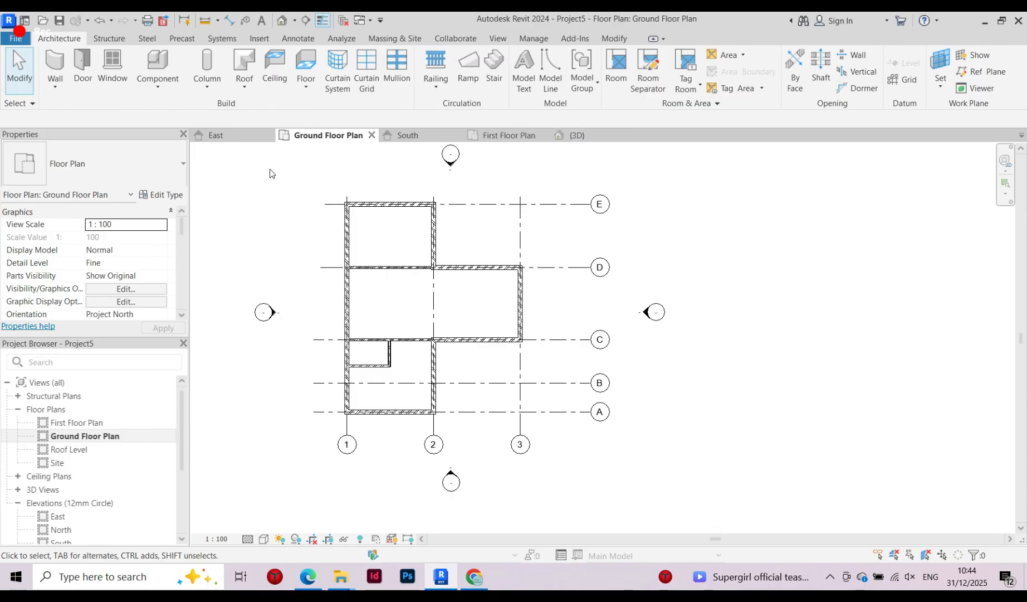
click(569, 135)
scroll(554, 275, down, 3)
scroll(404, 281, up, 2)
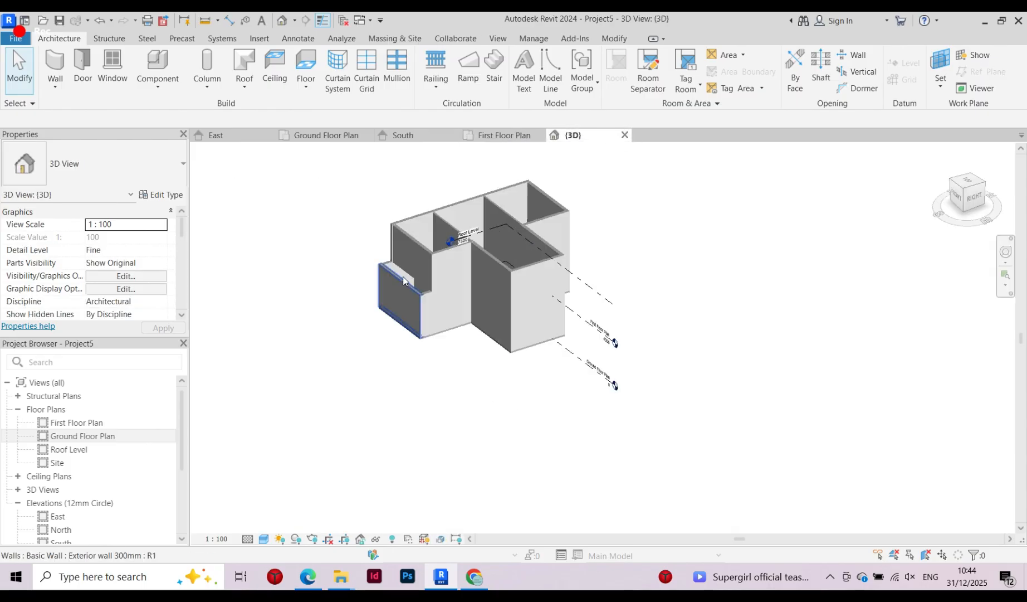
scroll(404, 280, up, 3)
shift+middle_drag(435, 294, 658, 399)
scroll(660, 393, up, 5)
click(674, 384)
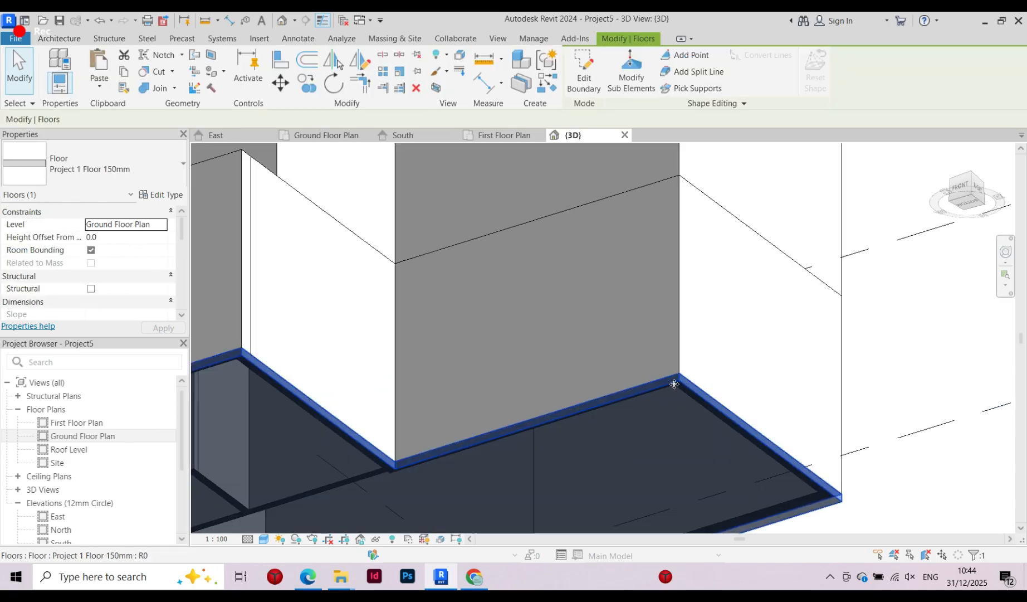
key(Escape)
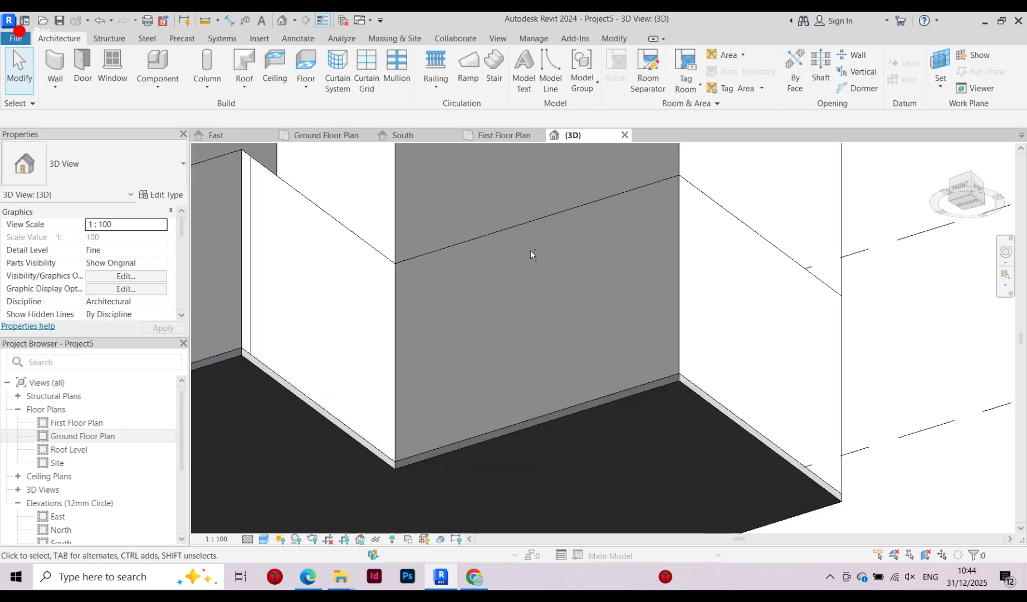
Inspect the open upper storey and its setback from above in 3D, and return to the First Floor Plan view
shift+middle_drag(531, 250, 536, 453)
scroll(522, 374, down, 3)
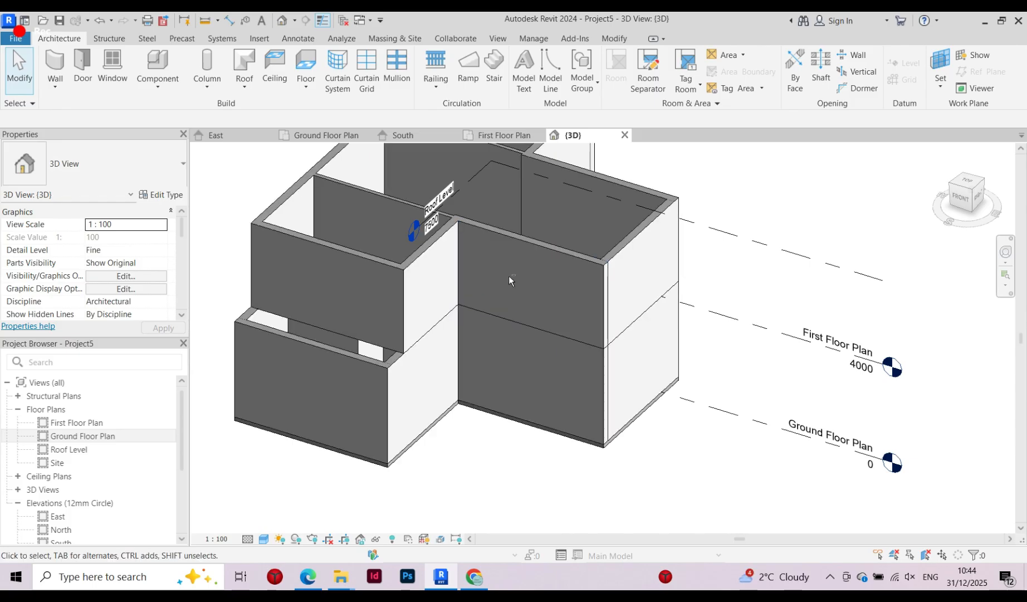
scroll(323, 326, up, 4)
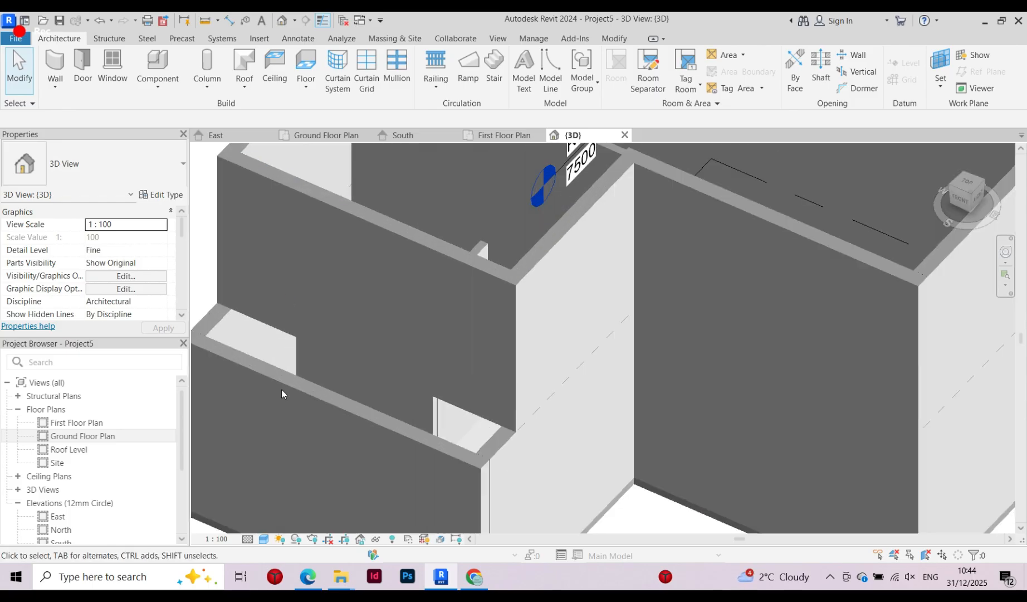
scroll(334, 357, down, 3)
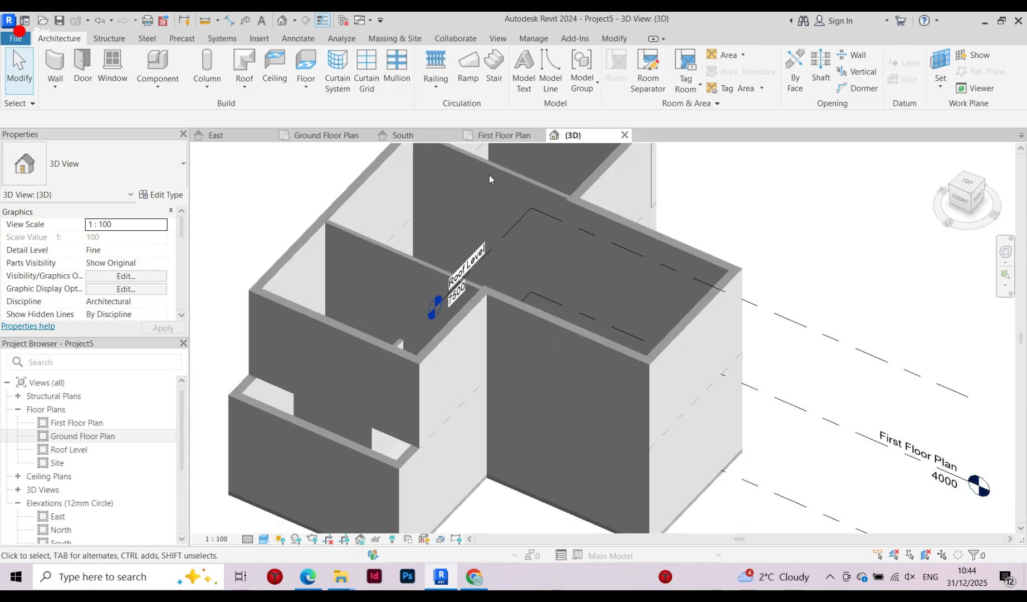
click(501, 136)
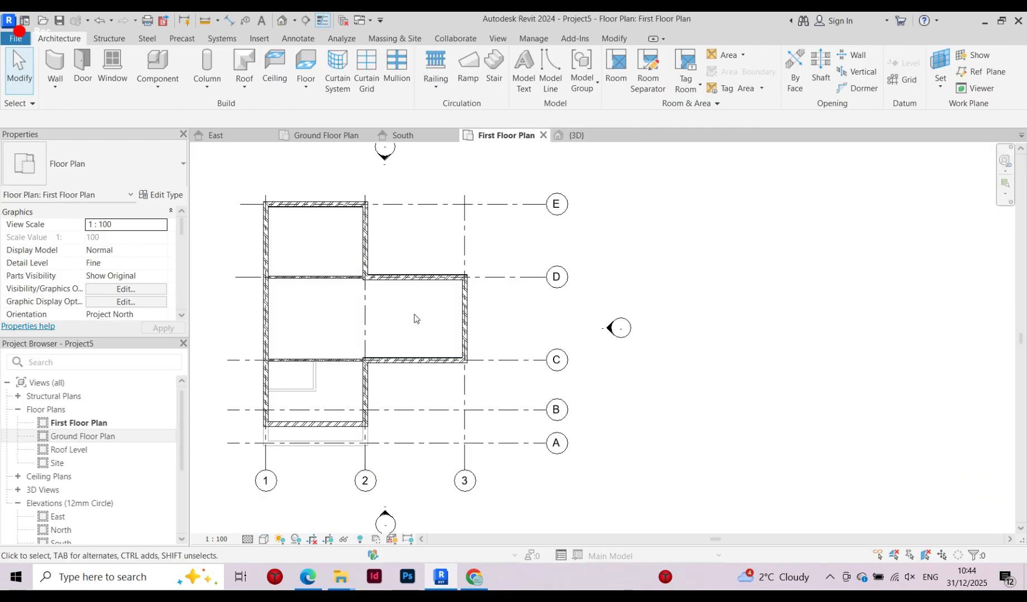
Start an architectural floor on the First Floor Plan and use Pick Lines along the exterior wall faces at grids E and 1
scroll(357, 310, down, 2)
scroll(356, 310, up, 1)
scroll(394, 345, down, 1)
scroll(394, 345, up, 2)
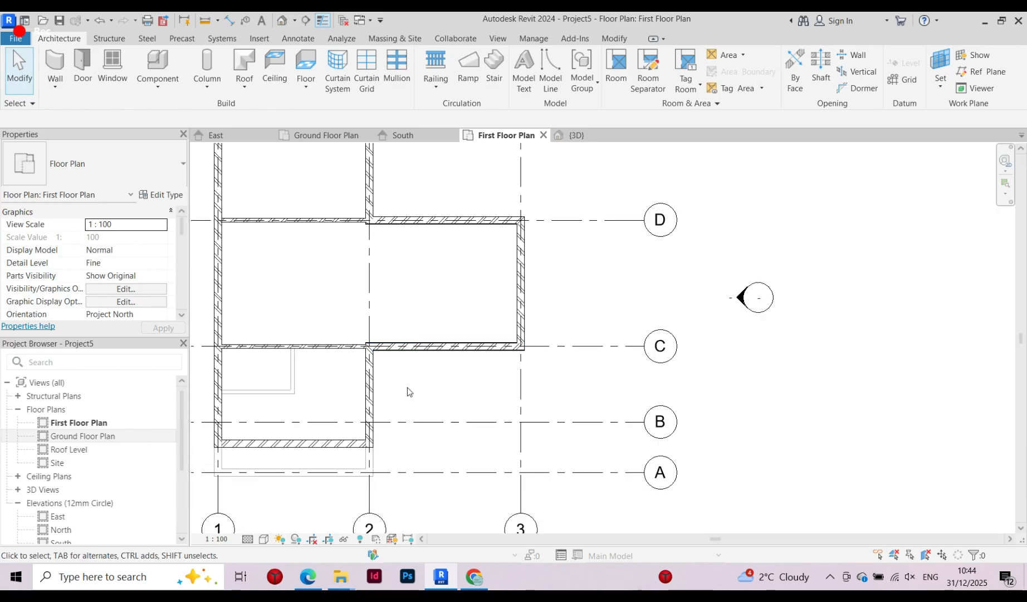
scroll(407, 388, down, 1)
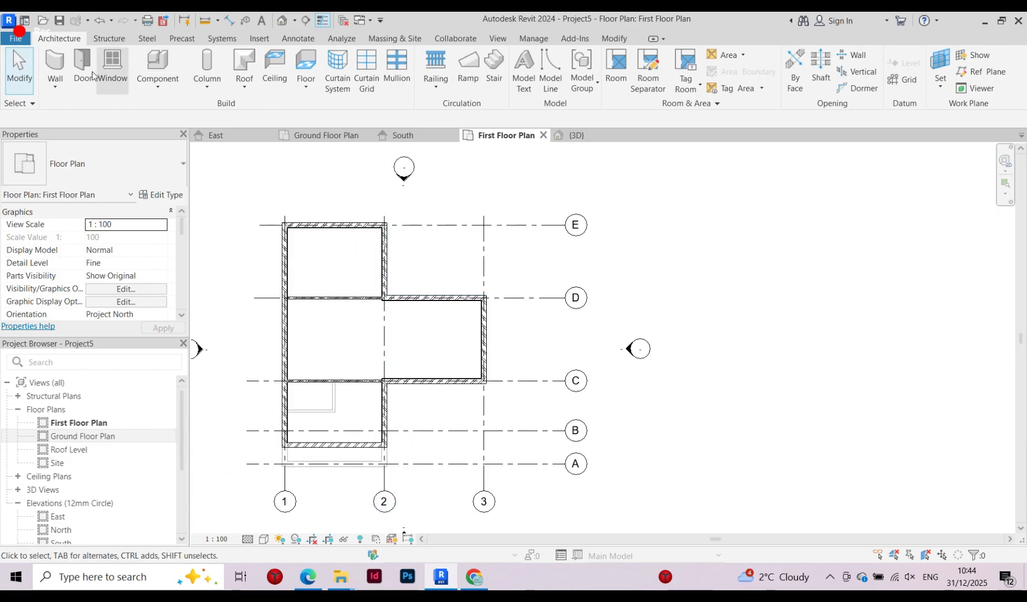
click(242, 89)
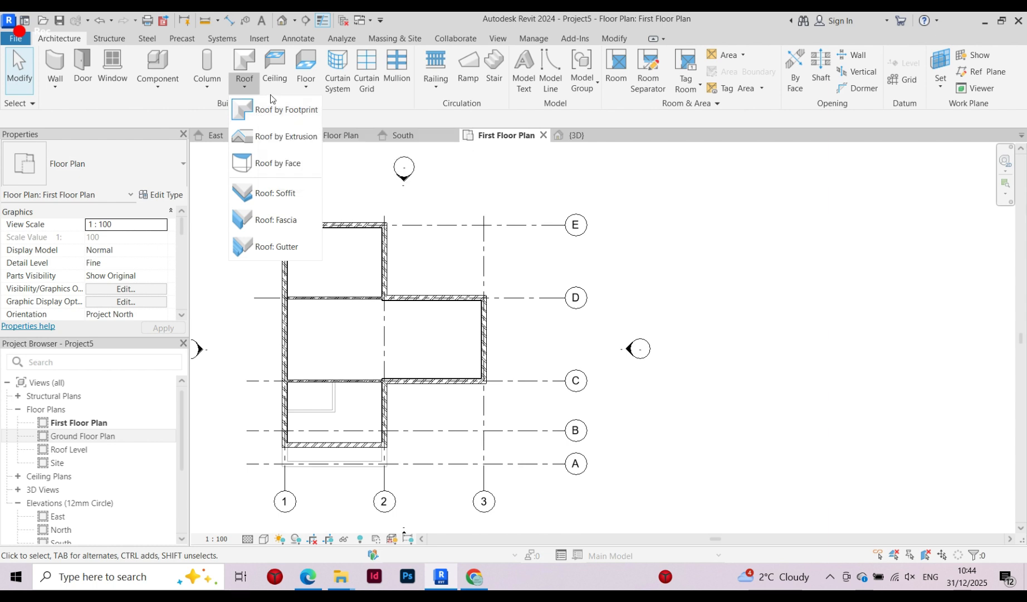
click(307, 87)
click(318, 110)
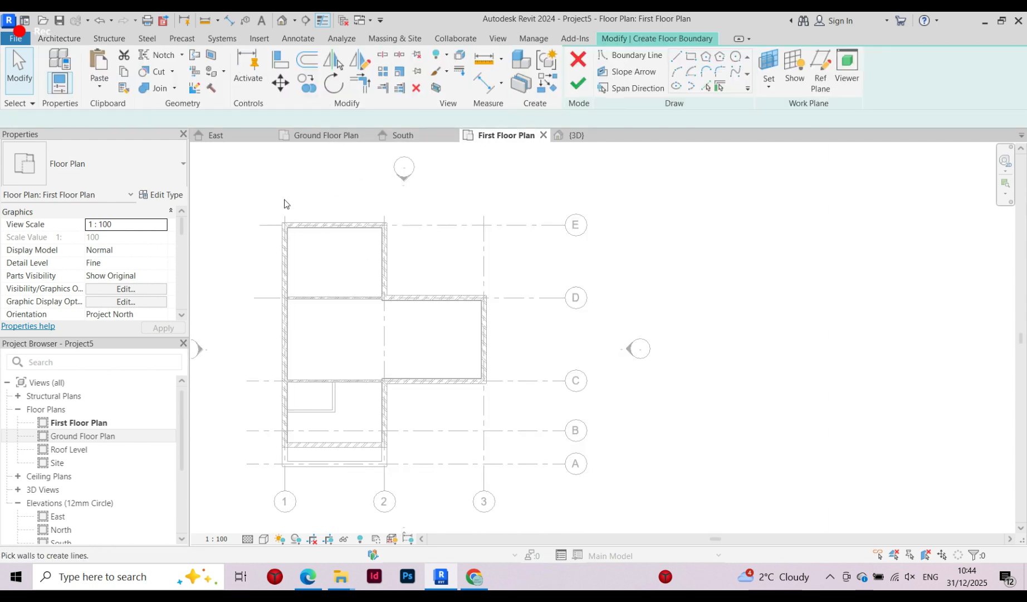
scroll(284, 198, up, 2)
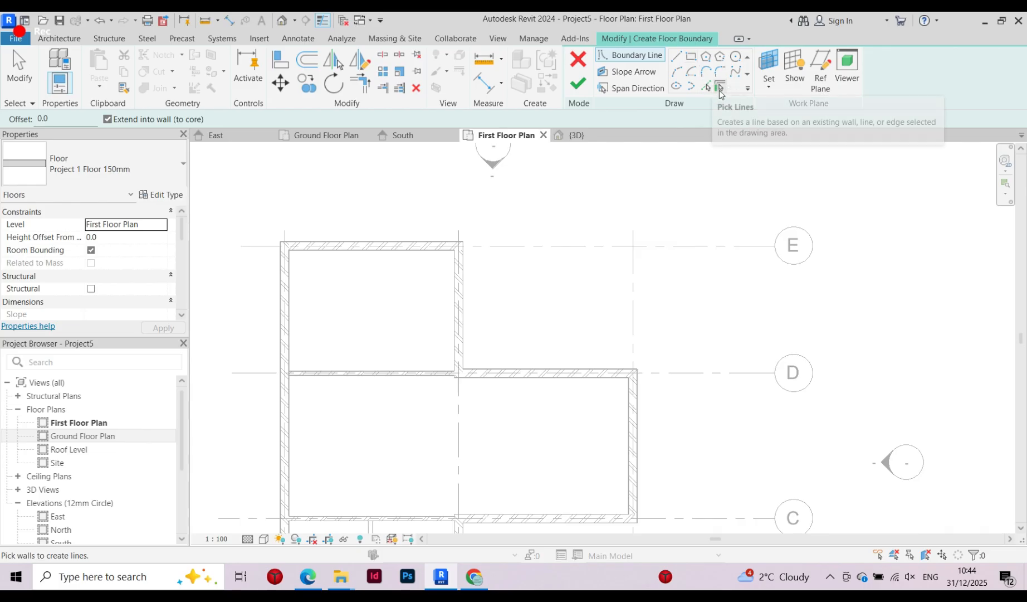
click(705, 84)
scroll(312, 259, up, 2)
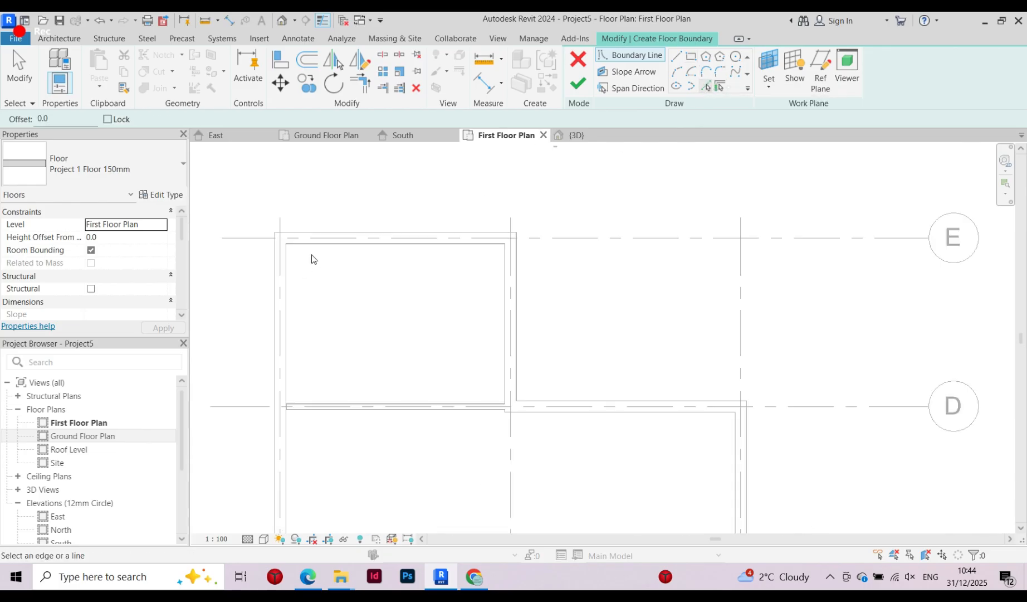
click(332, 235)
scroll(401, 213, down, 2)
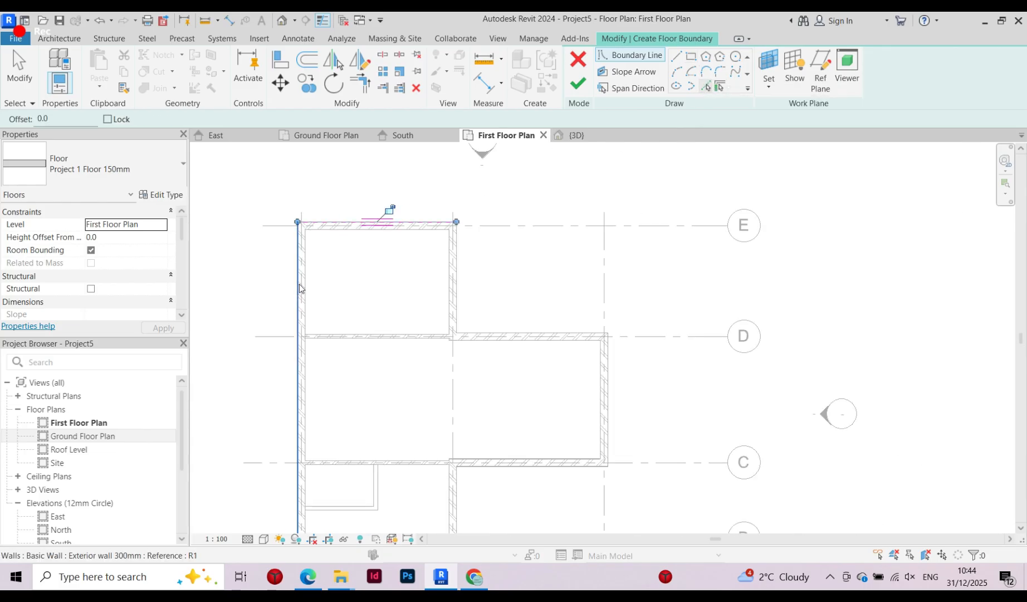
scroll(304, 238, down, 1)
click(304, 238)
Pick the exterior face of the lower storey's wall along grid A as the slab's front boundary line
scroll(341, 443, up, 2)
scroll(274, 383, up, 1)
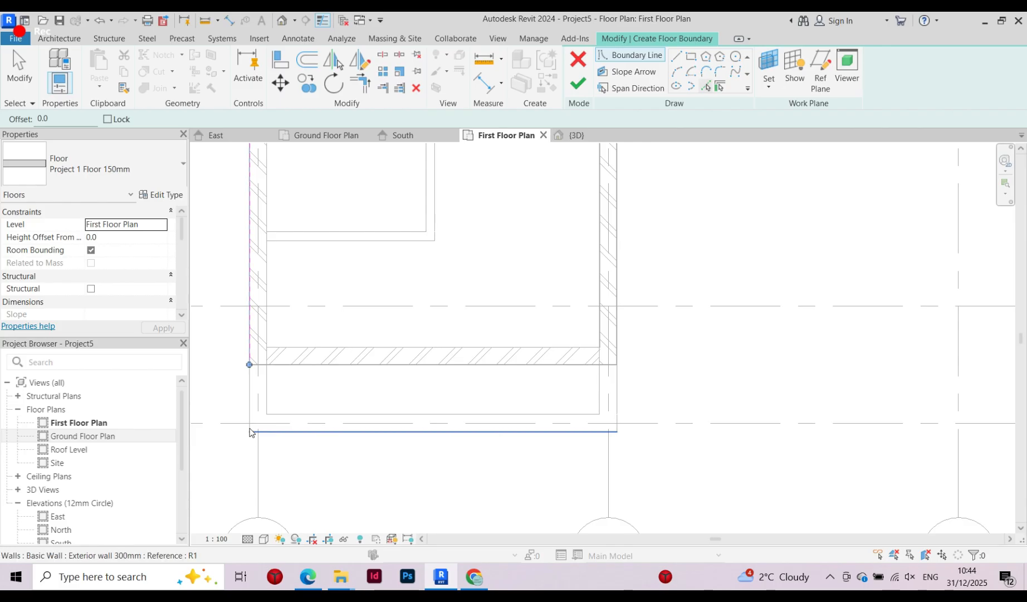
click(278, 432)
scroll(278, 430, down, 3)
scroll(513, 409, up, 3)
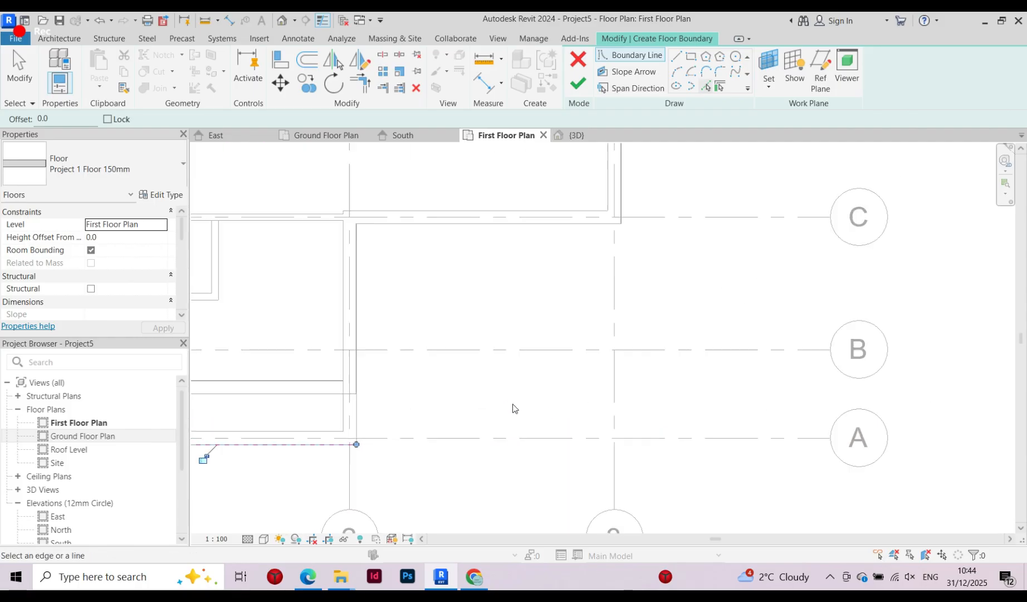
Extend the front boundary with a straight line from the wall corner at grid 2 to 150 mm past grid 3, aligned with the wall's exterior face
click(673, 58)
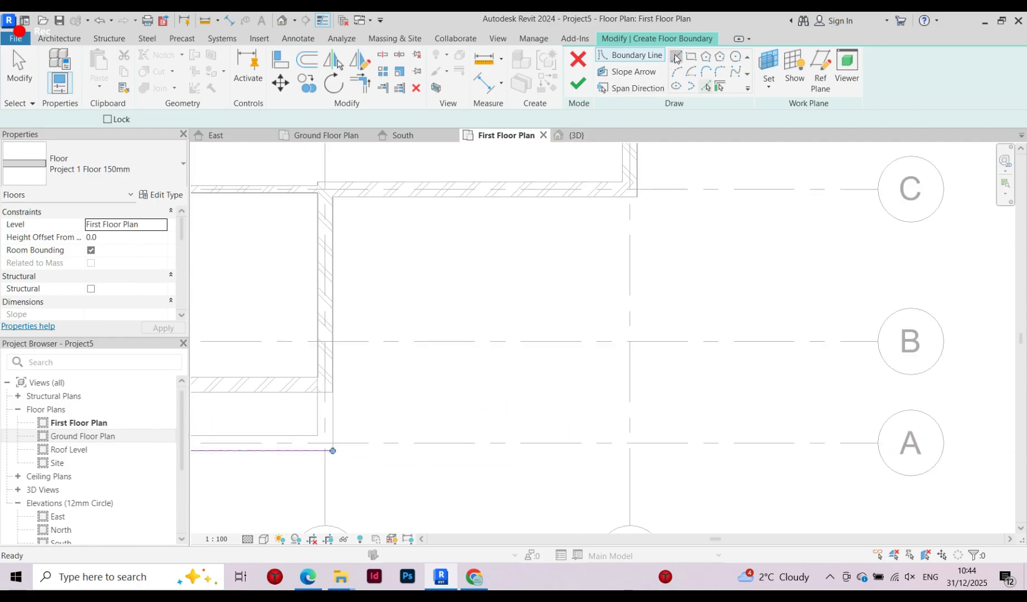
click(333, 450)
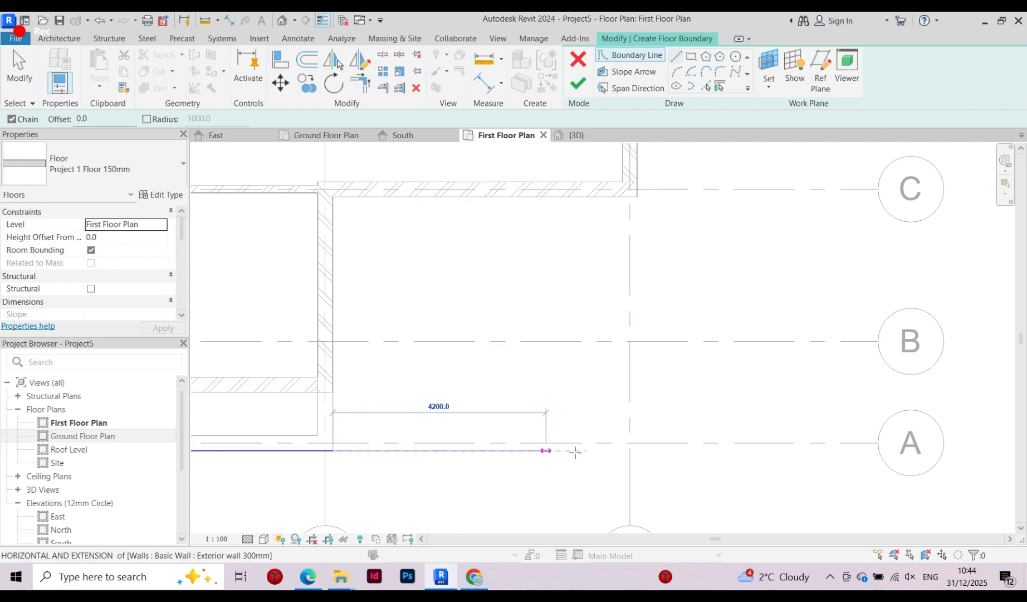
click(629, 451)
scroll(613, 479, down, 2)
scroll(635, 462, up, 4)
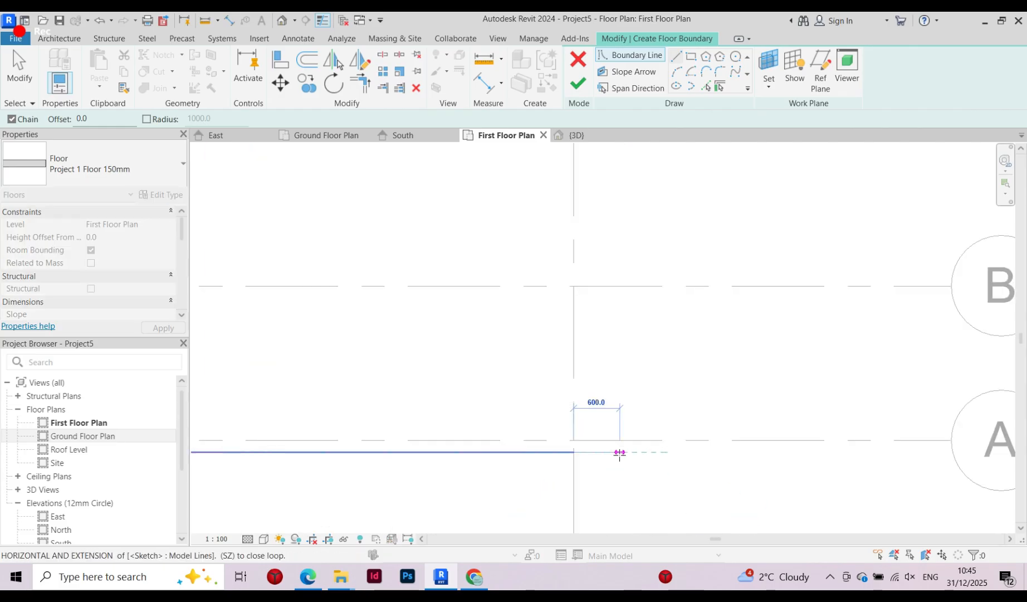
scroll(599, 458, down, 2)
scroll(500, 278, down, 2)
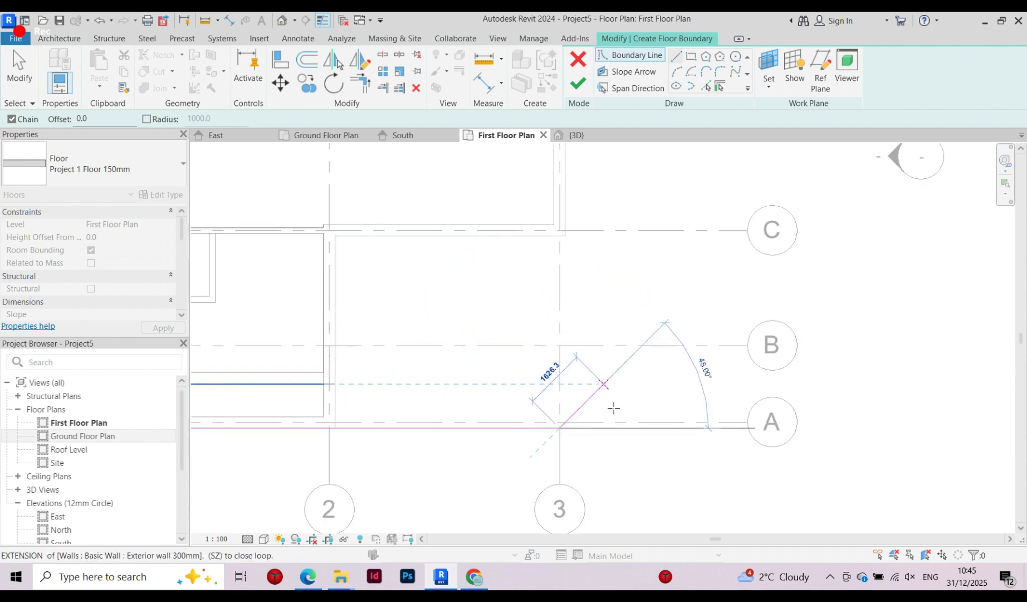
scroll(590, 423, up, 2)
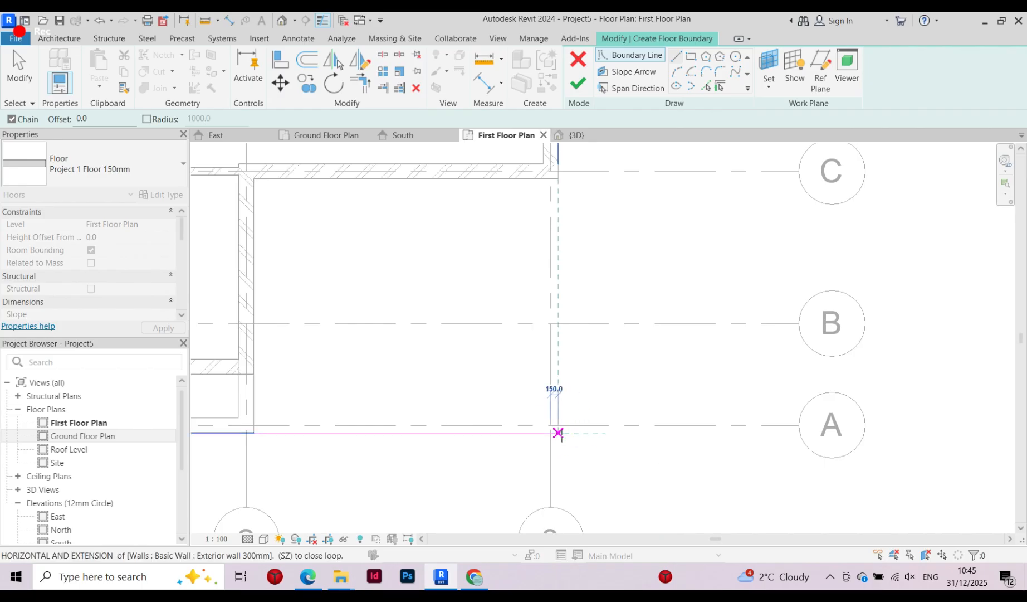
scroll(558, 432, down, 4)
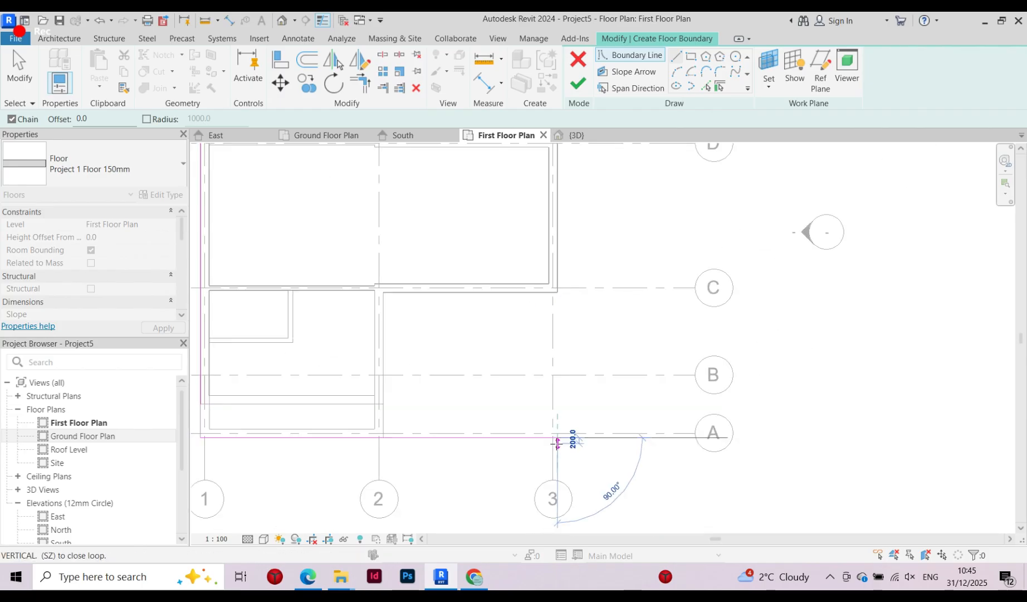
scroll(554, 263, up, 2)
Draw the boundary line along the exterior face at grid 3 up to the outer wall corner at grid D
scroll(562, 379, up, 6)
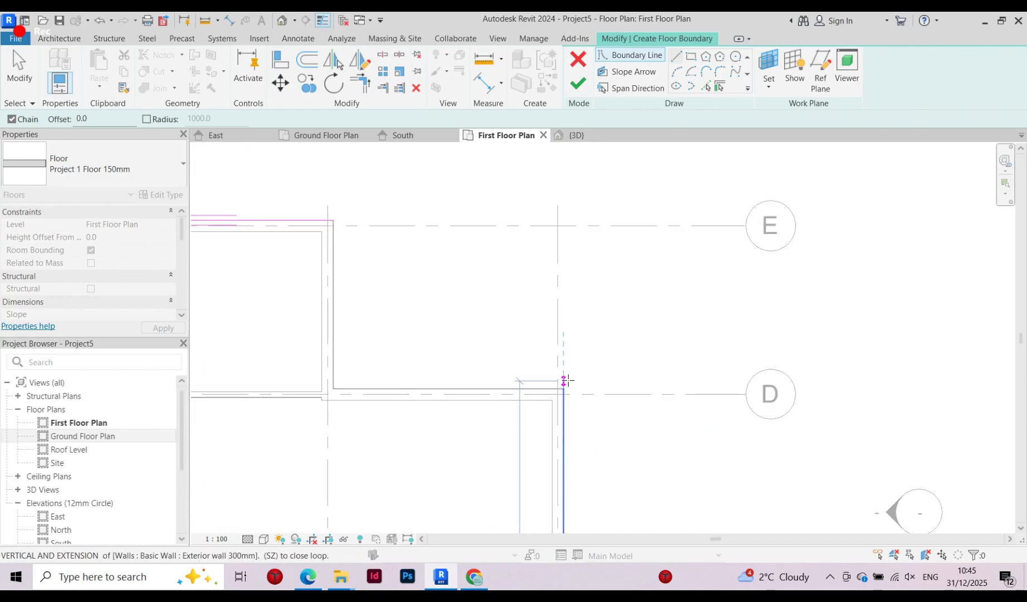
scroll(565, 400, up, 2)
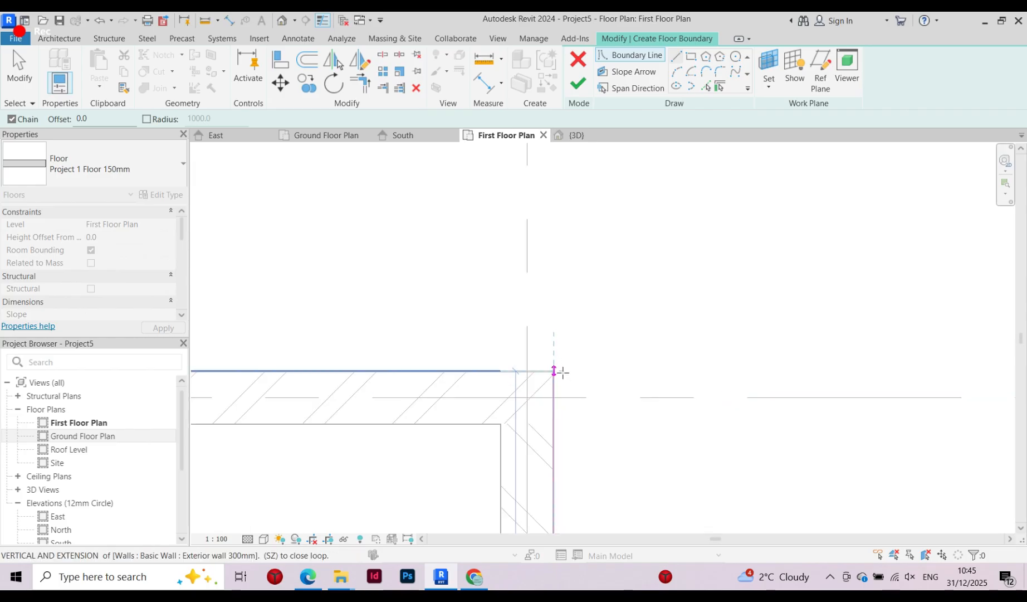
scroll(560, 372, up, 3)
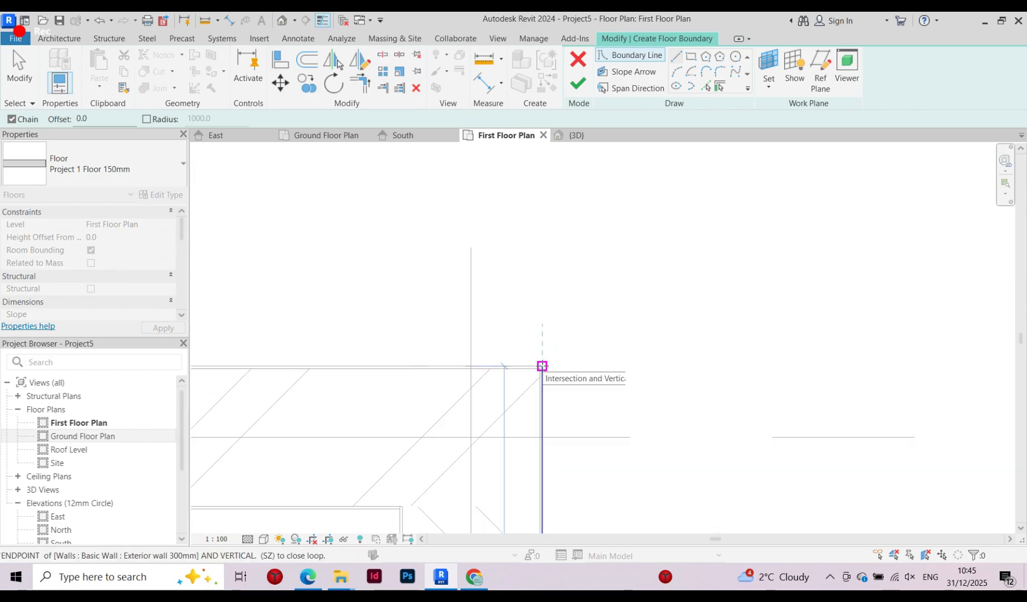
click(542, 366)
scroll(629, 359, down, 4)
scroll(557, 351, up, 3)
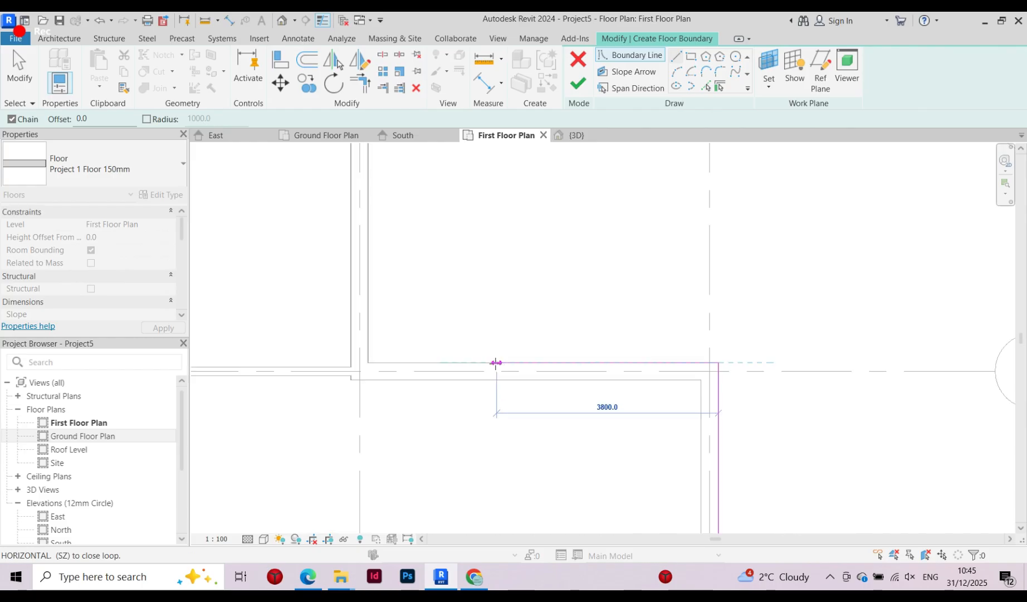
scroll(436, 359, up, 3)
click(229, 373)
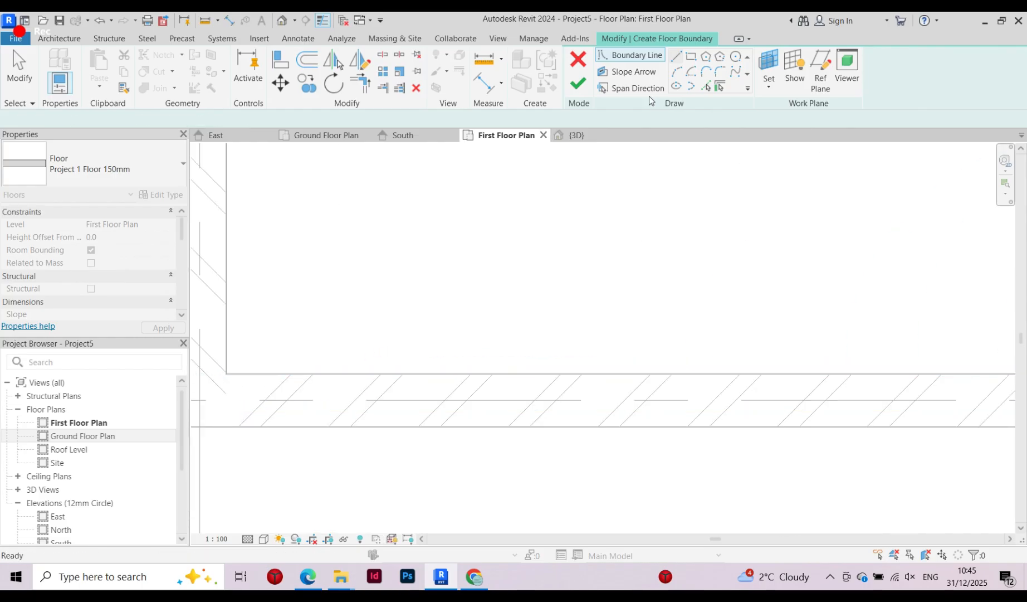
key(Escape)
Use Pick Lines to add the exterior wall faces along grid D and grid 2 to the floor boundary
click(705, 87)
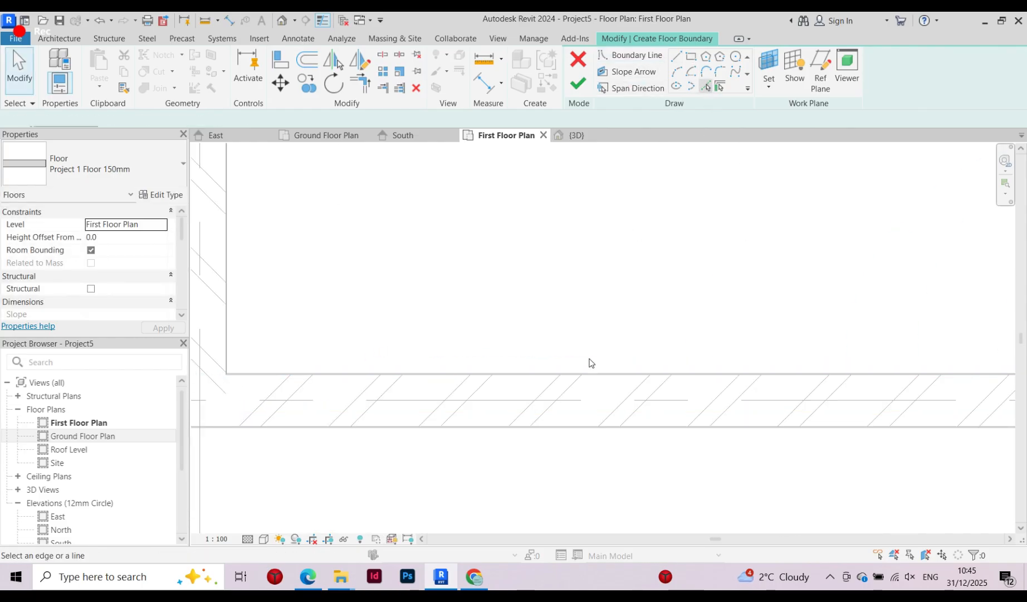
click(534, 372)
scroll(476, 444, down, 6)
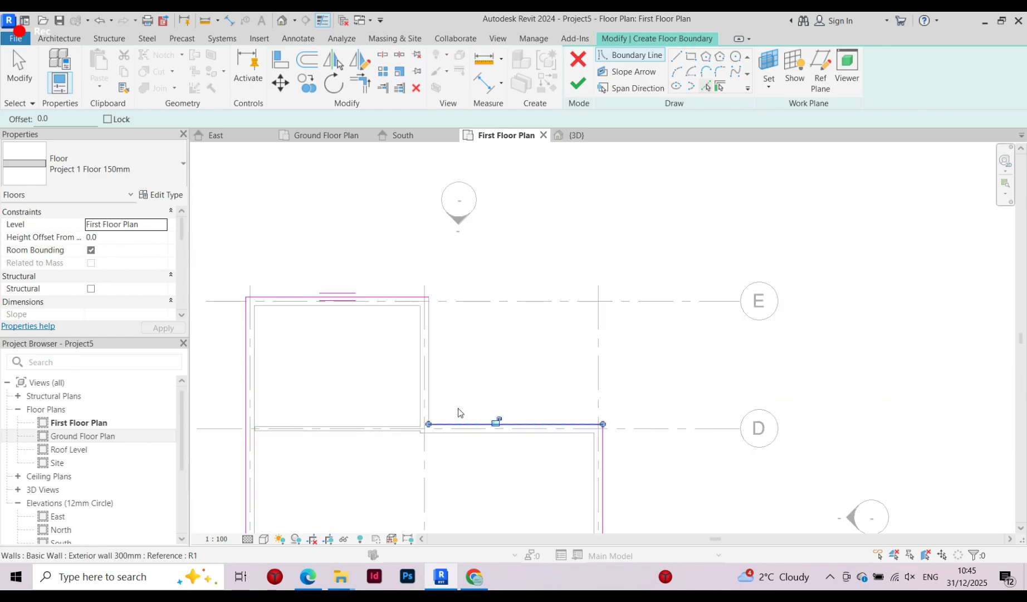
click(430, 327)
scroll(432, 330, up, 3)
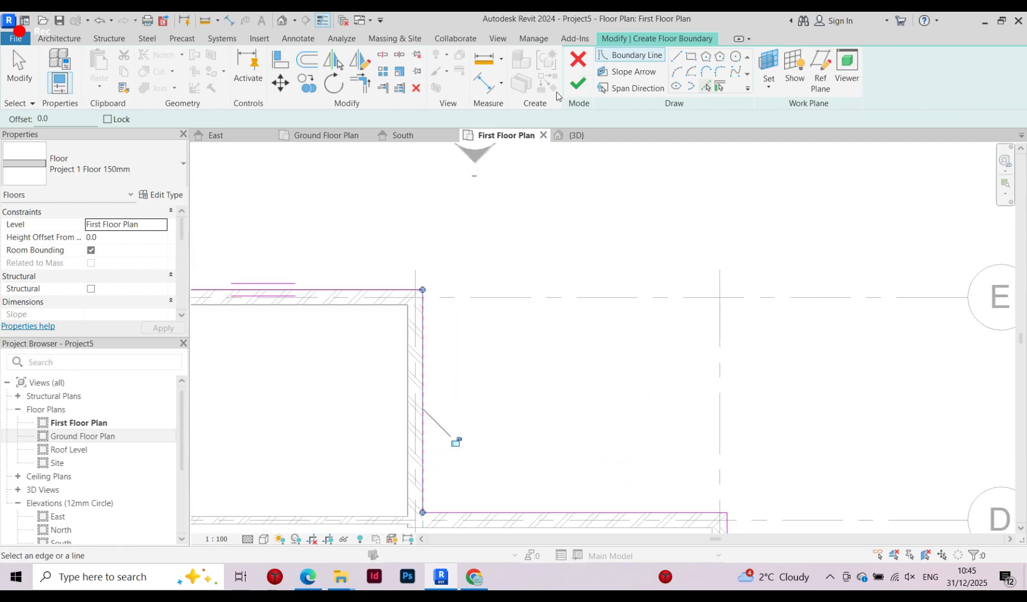
Try to finish the first floor slab sketch, and continue editing its boundary
scroll(442, 245, down, 6)
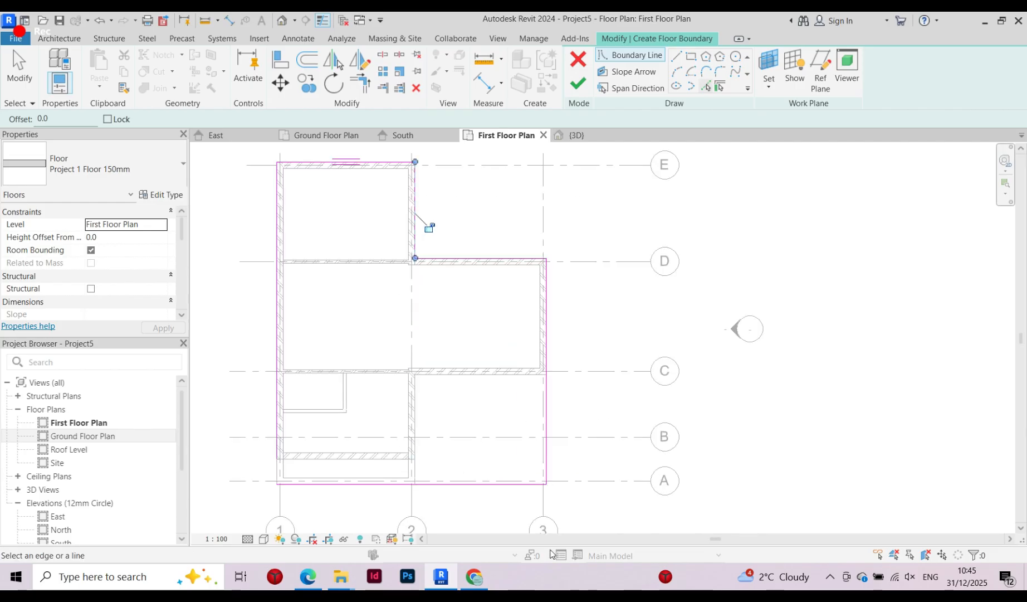
click(577, 84)
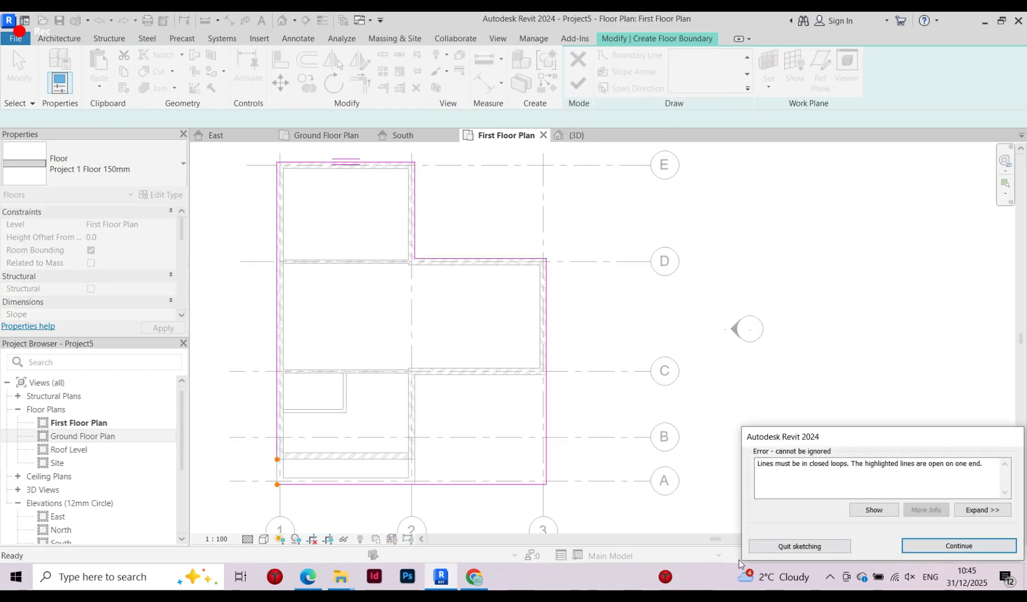
click(959, 545)
Draw an 1150 mm line along grid 1 to join the open ends of the floor boundary near grid A
scroll(273, 493, up, 5)
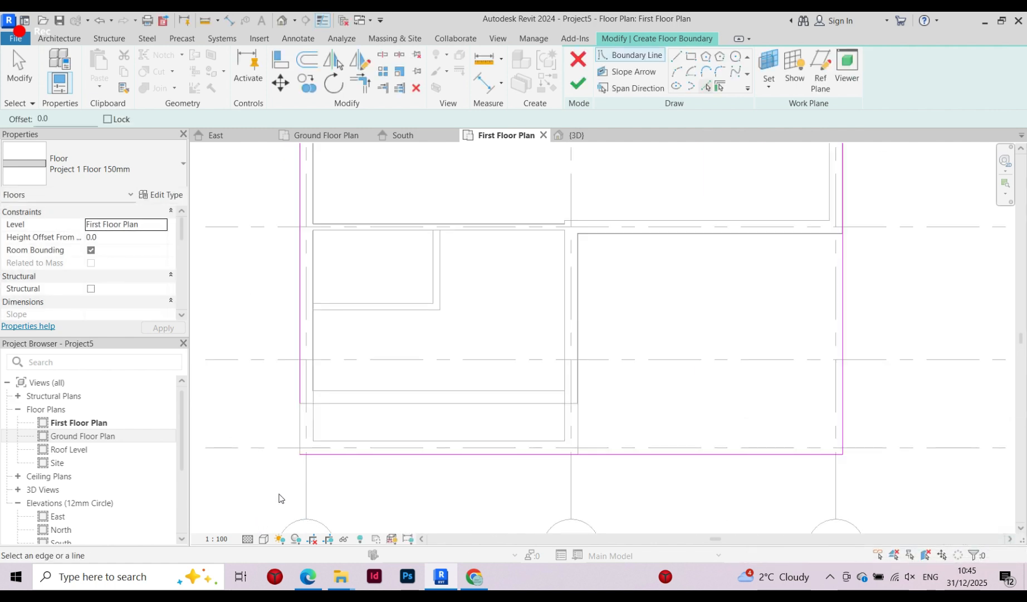
scroll(310, 382, up, 1)
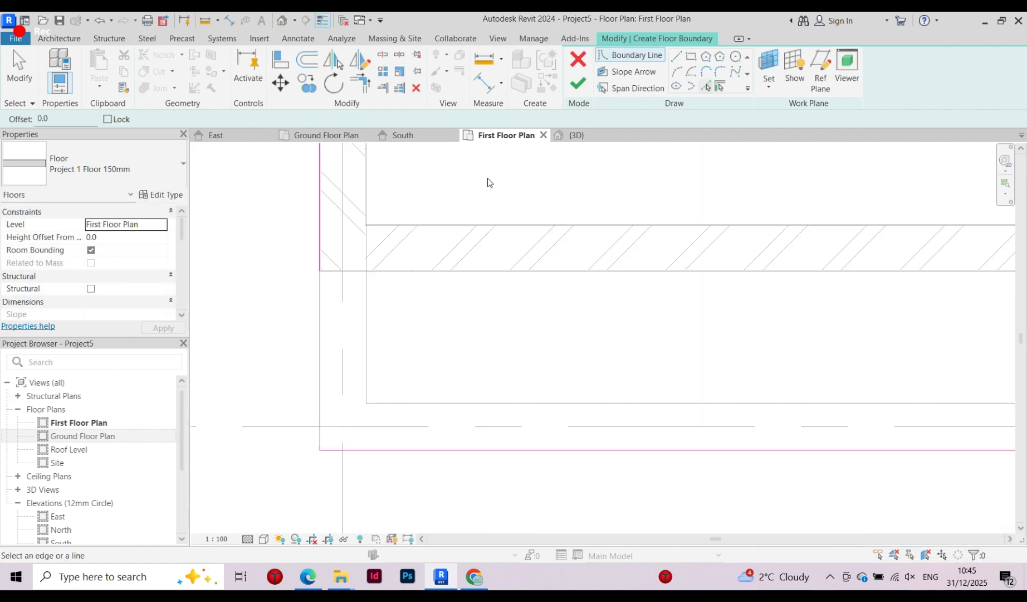
click(674, 58)
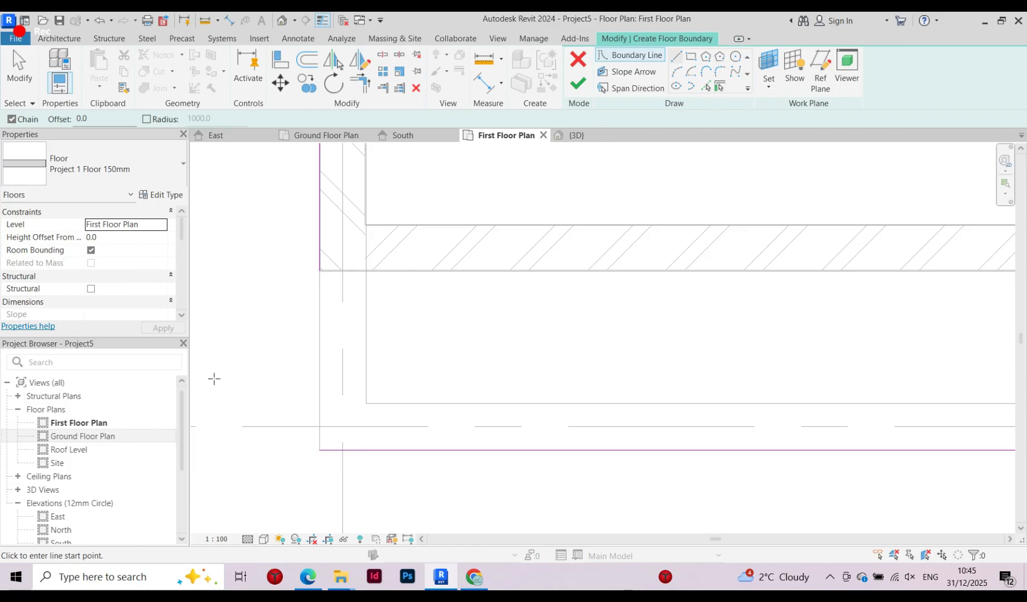
click(320, 267)
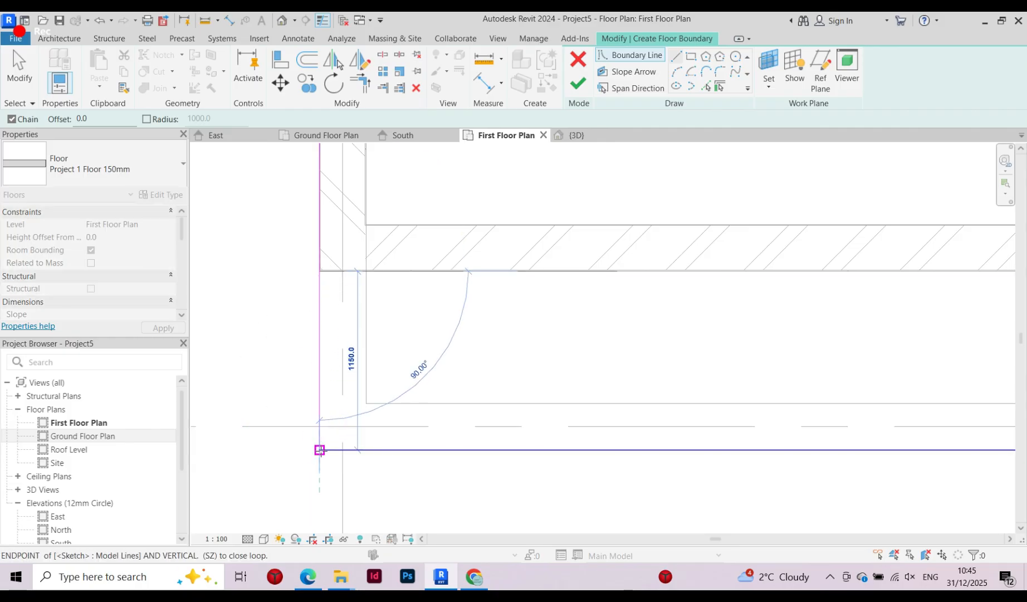
click(319, 450)
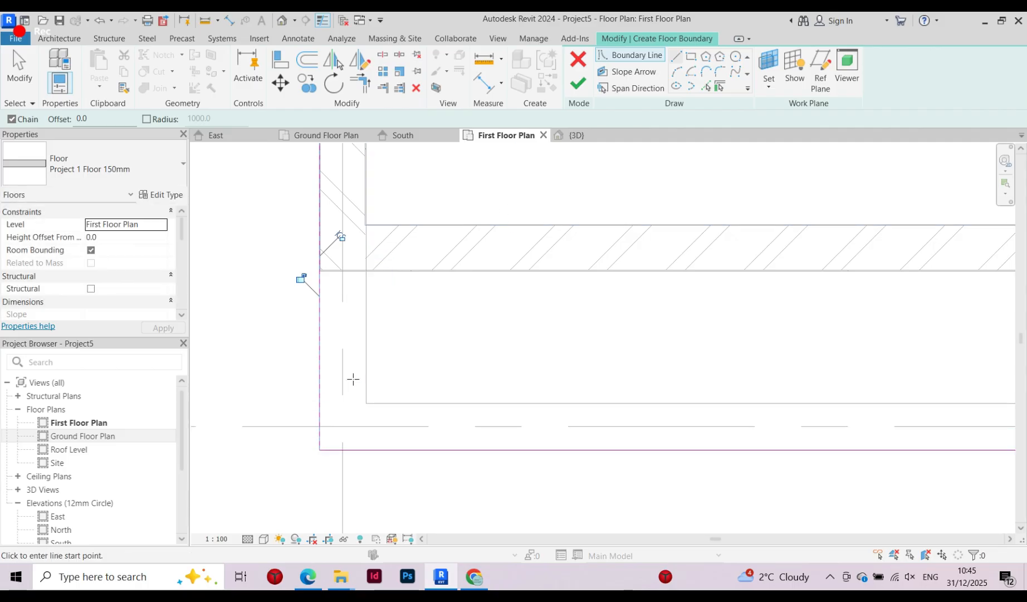
Finish the floor sketch, attach the walls below to the slab's bottom, and deselect the new first floor slab
click(579, 85)
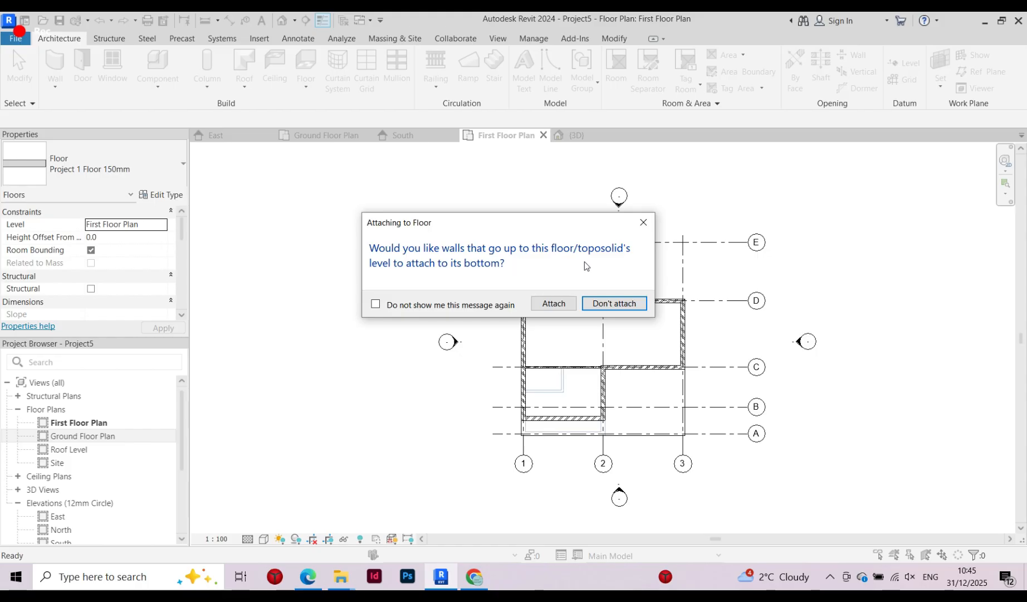
click(552, 304)
scroll(639, 210, up, 10)
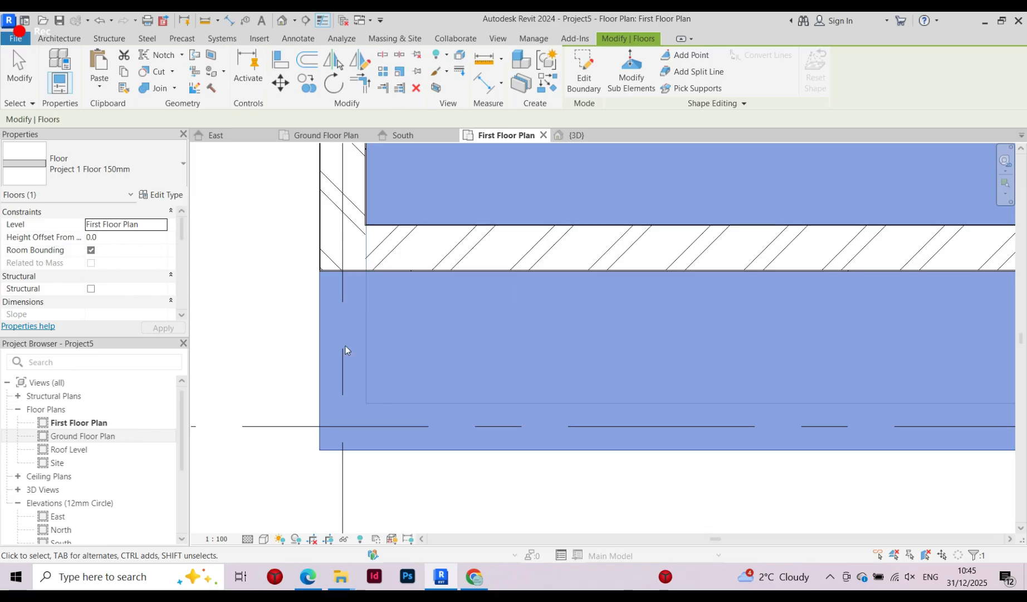
scroll(309, 350, down, 6)
click(407, 385)
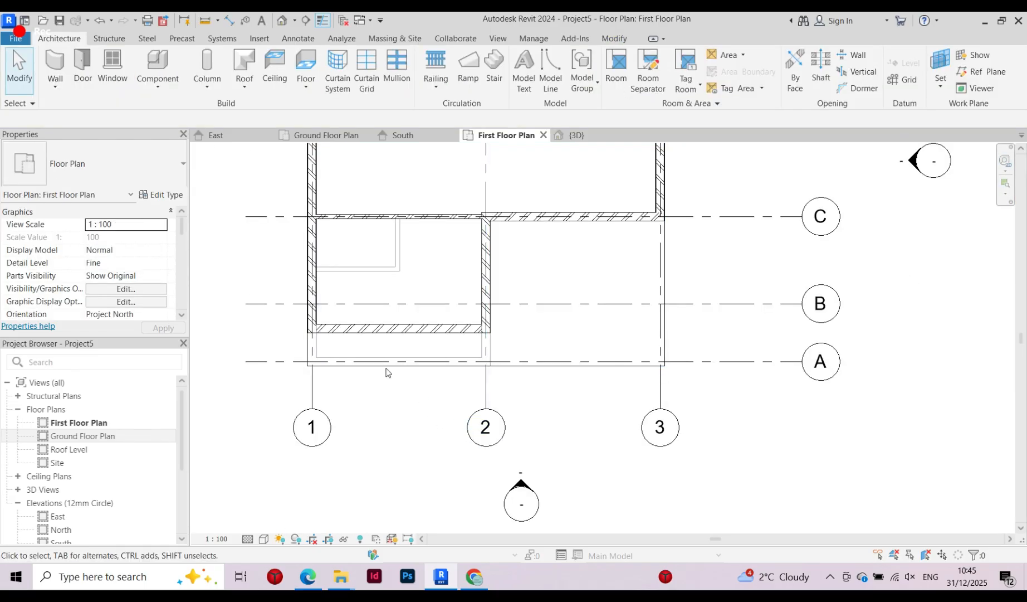
Examine the first floor slab and its overhang beyond the walls from above in the 3D view
click(617, 135)
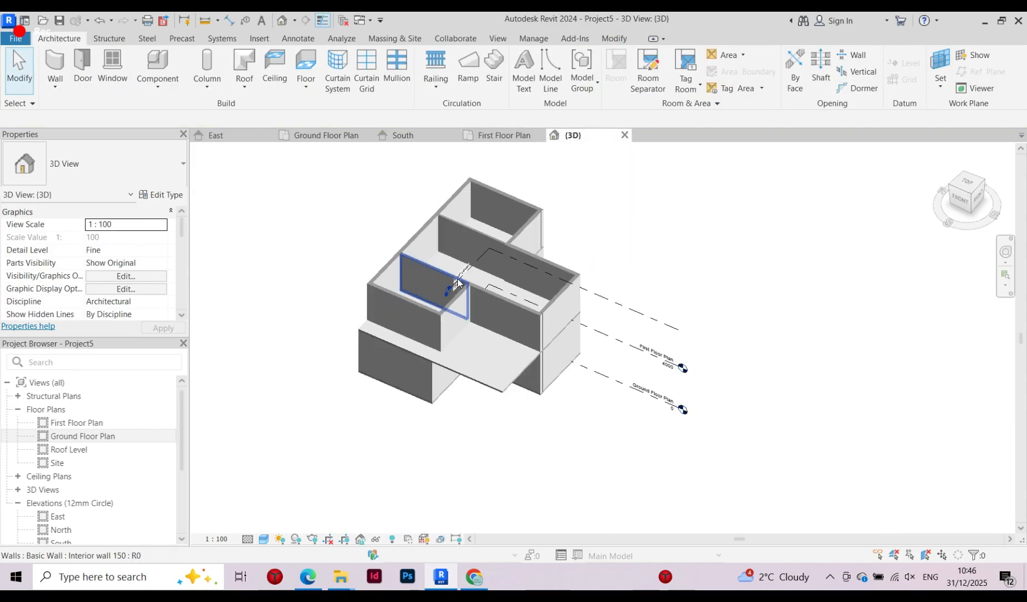
mouse_move(457, 279)
shift+middle_down()
mouse_move(408, 223)
mouse_move(409, 200)
mouse_move(461, 148)
mouse_move(440, 184)
mouse_move(468, 212)
mouse_move(432, 280)
mouse_move(471, 384)
mouse_move(377, 250)
shift+middle_up()
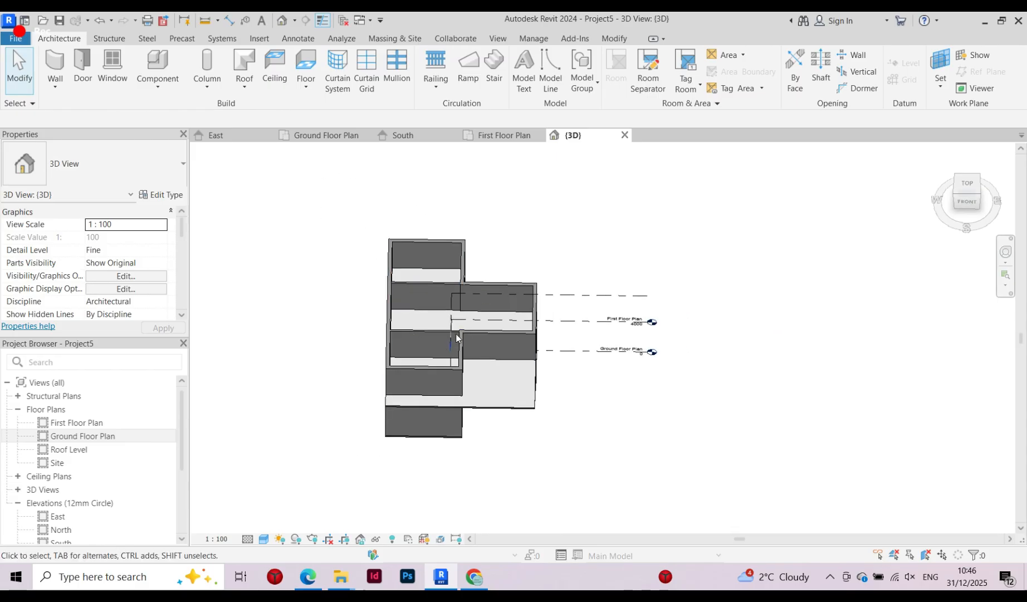
Switch to the ground floor plan and examine its room and wall layout
click(343, 137)
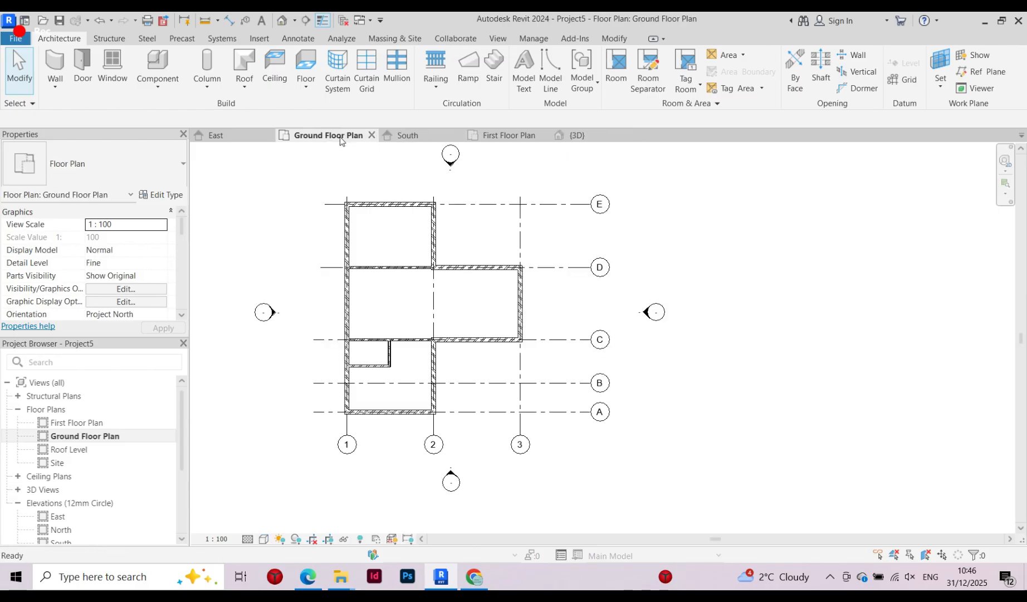
scroll(404, 296, up, 3)
scroll(499, 369, down, 2)
scroll(405, 322, up, 2)
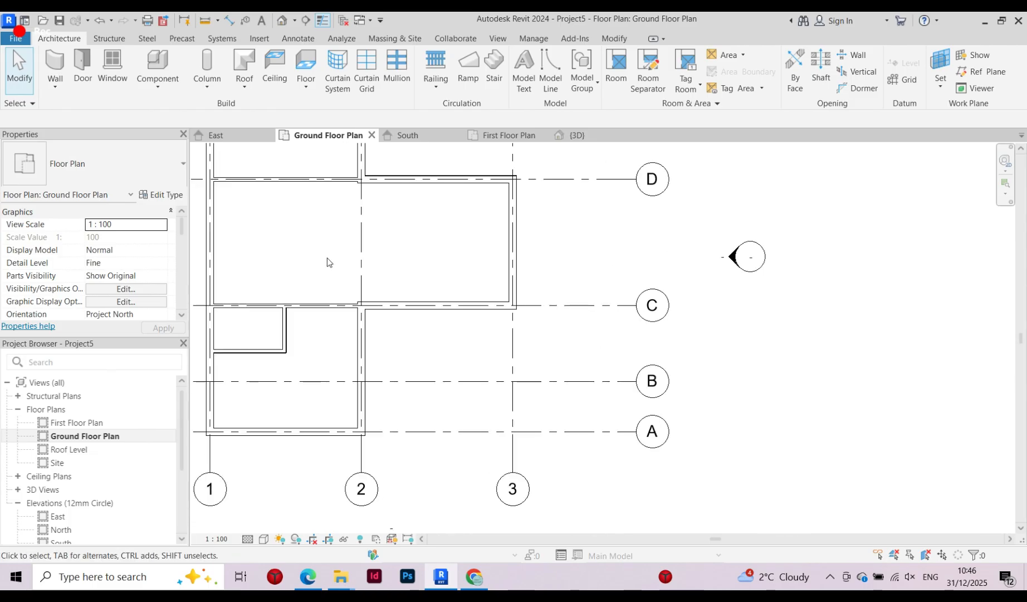
scroll(486, 317, down, 3)
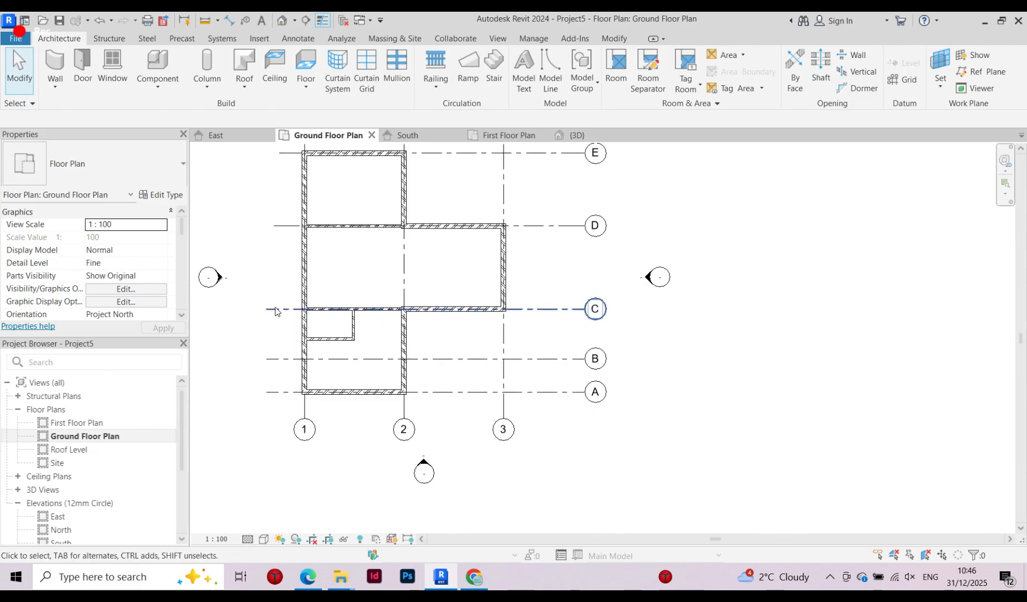
scroll(313, 239, up, 3)
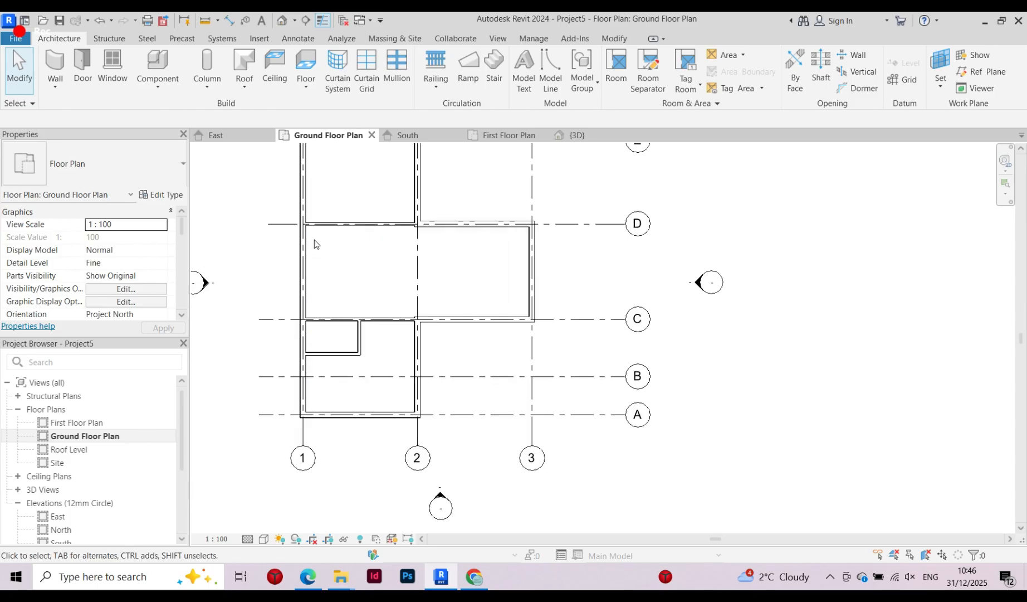
scroll(319, 283, down, 3)
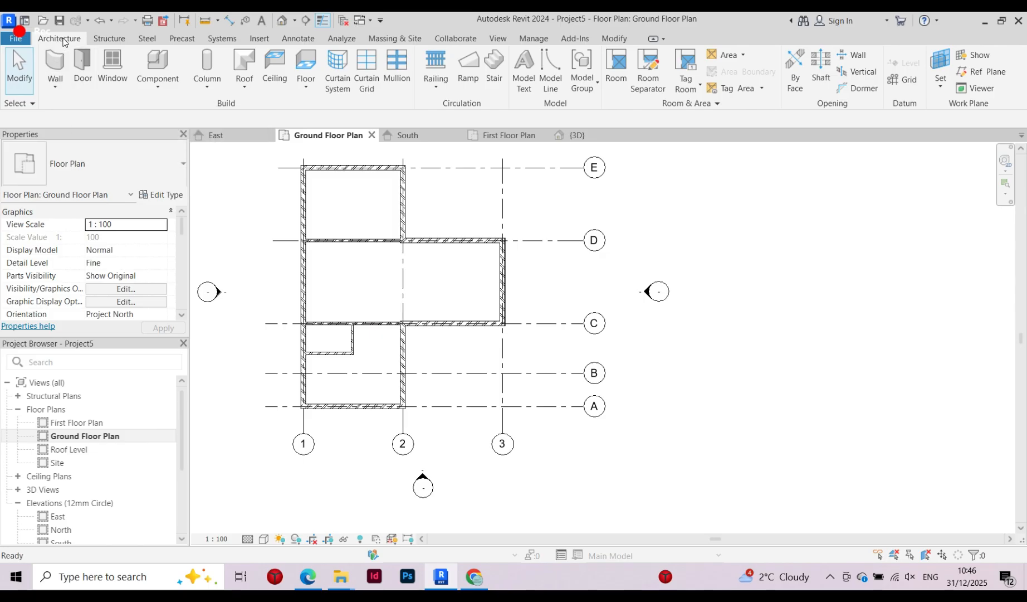
click(83, 70)
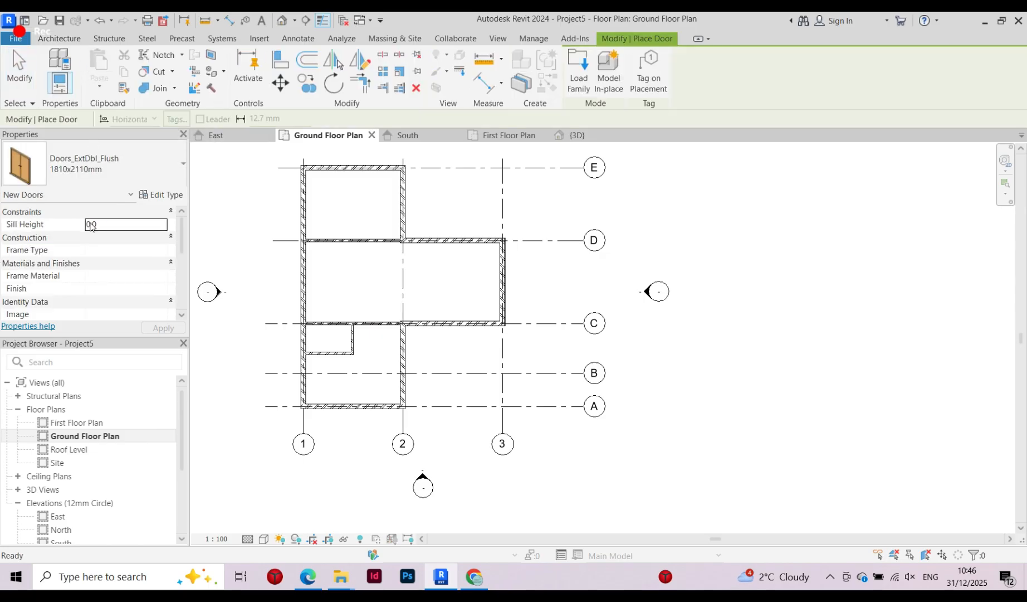
click(108, 171)
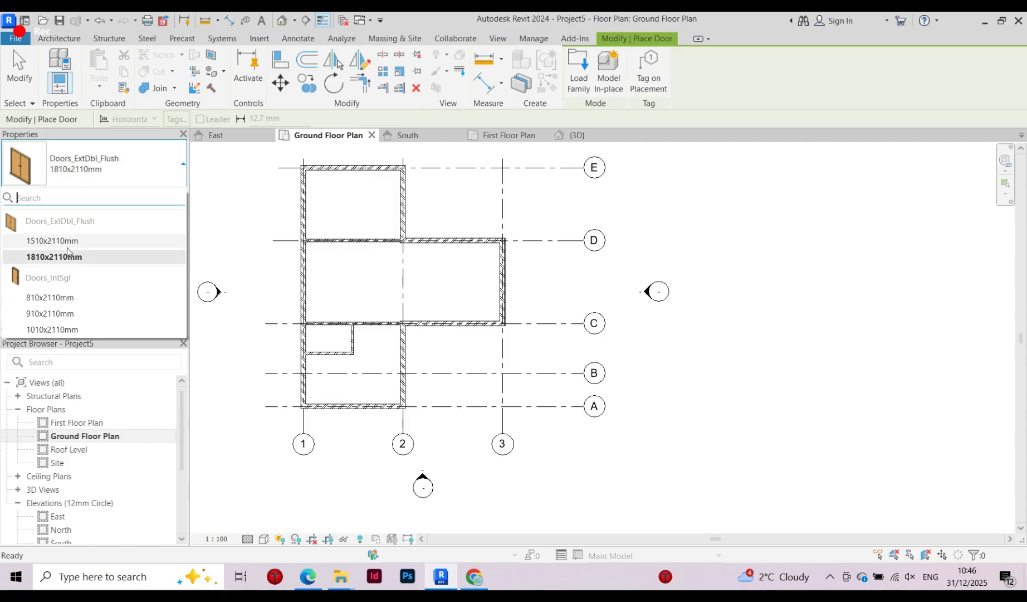
click(63, 262)
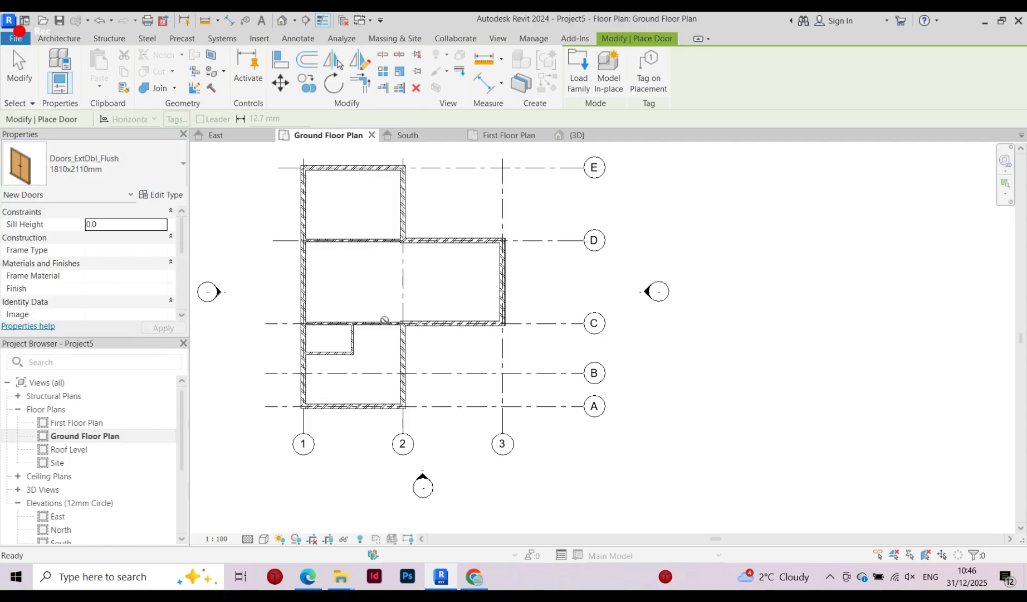
scroll(411, 361, up, 5)
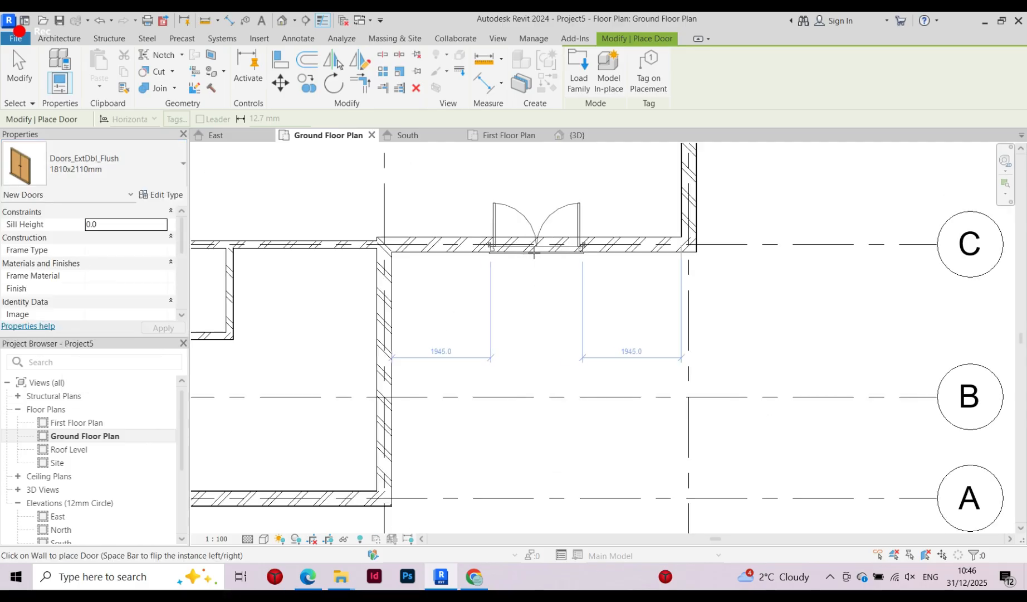
key(Escape)
key(Escape)
scroll(526, 295, down, 5)
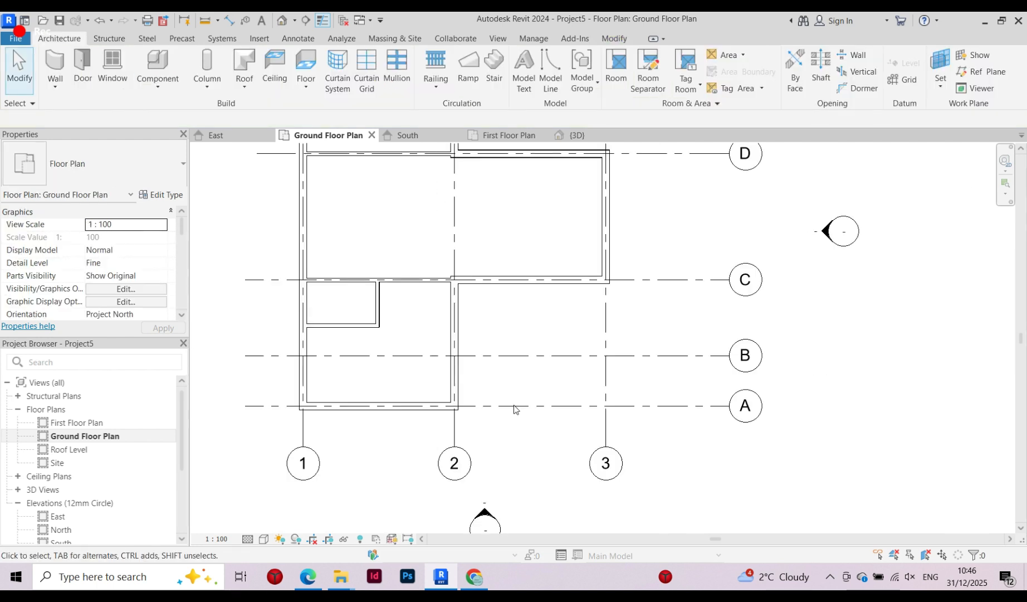
Place a Doors_ExtDbl_Flush 1810x2110mm double door in the exterior wall on grid C, close to grid 2 and swinging inward
scroll(516, 390, up, 5)
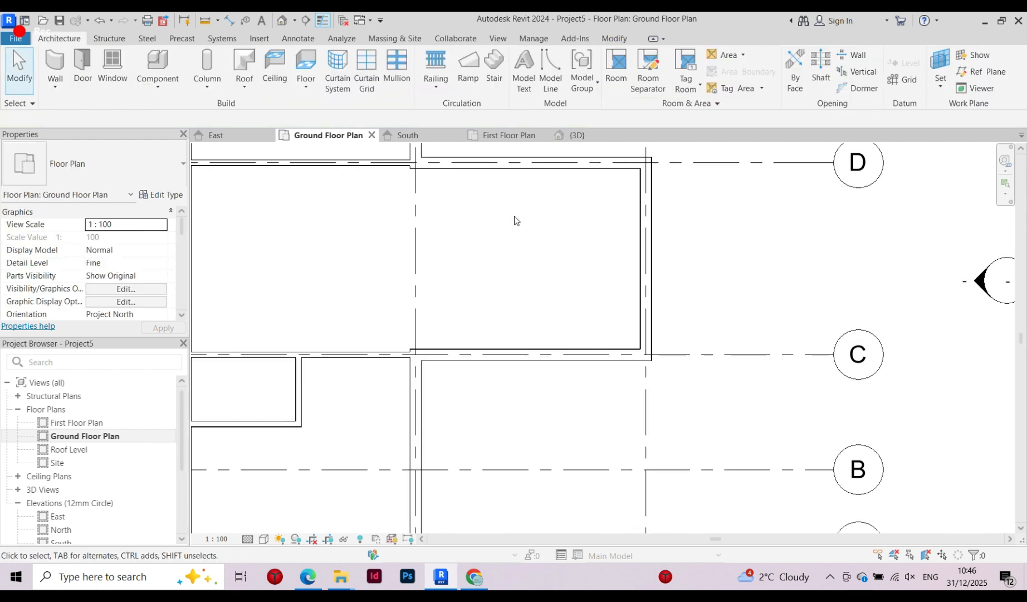
click(82, 82)
click(111, 168)
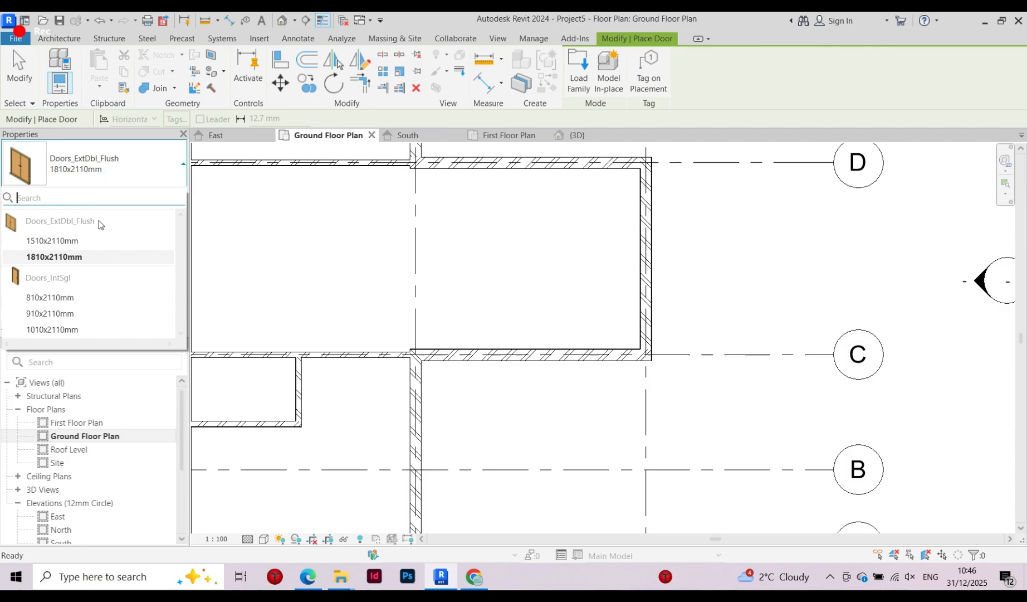
click(77, 257)
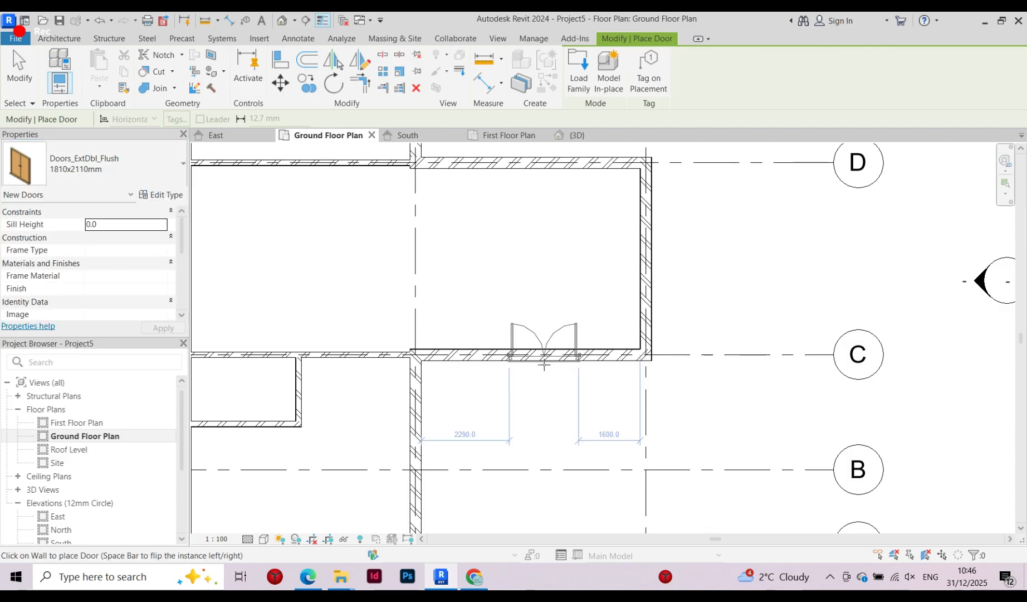
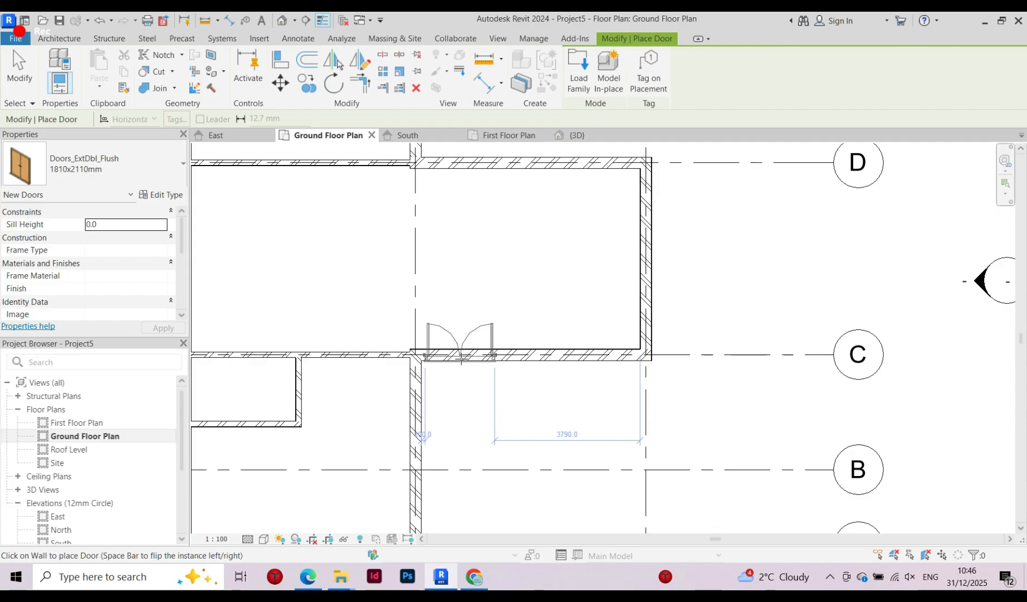
click(460, 358)
scroll(489, 372, down, 3)
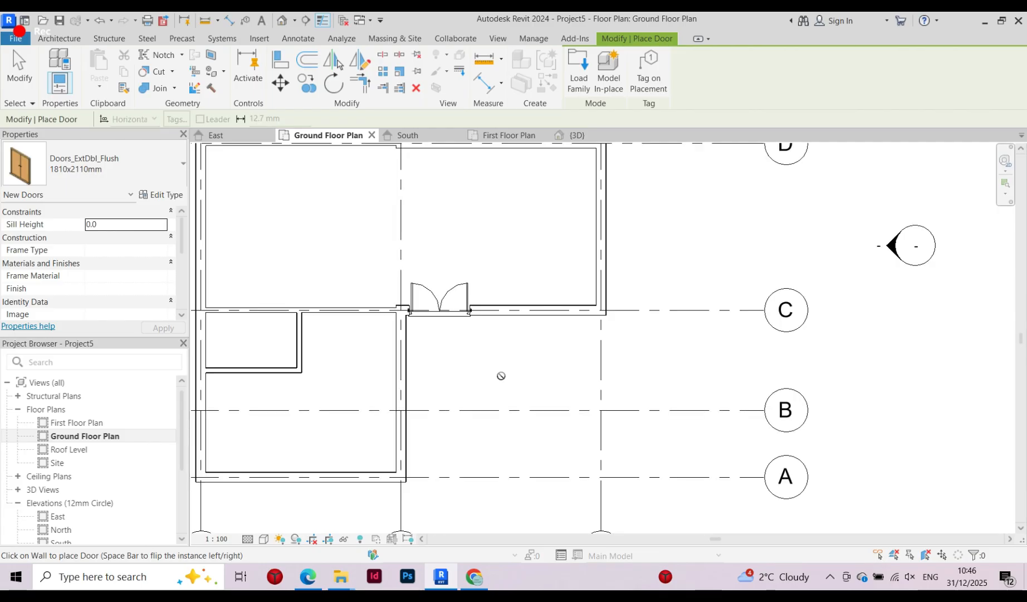
scroll(519, 328, down, 1)
scroll(375, 353, up, 3)
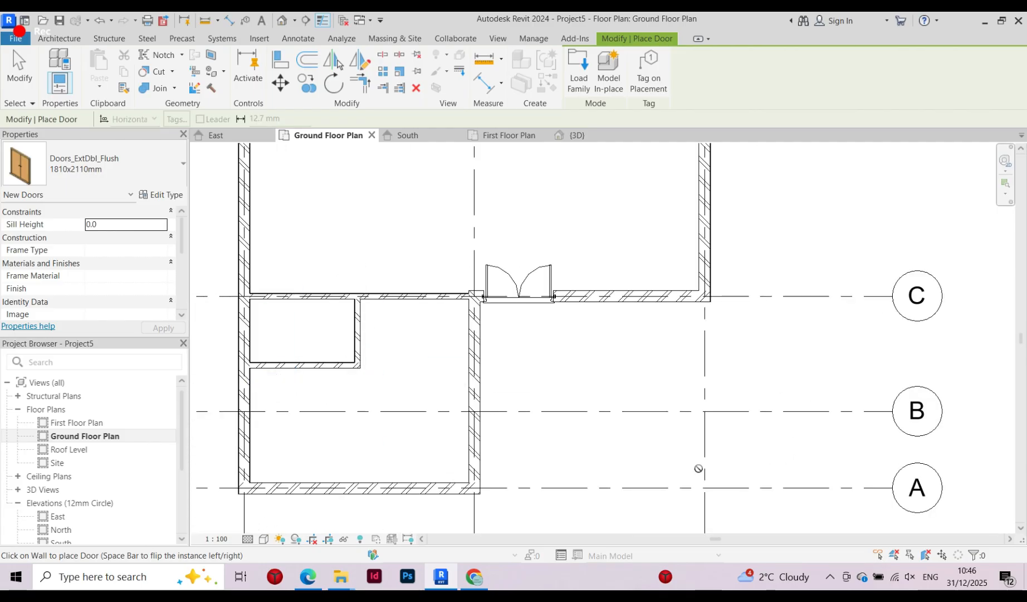
scroll(401, 301, down, 5)
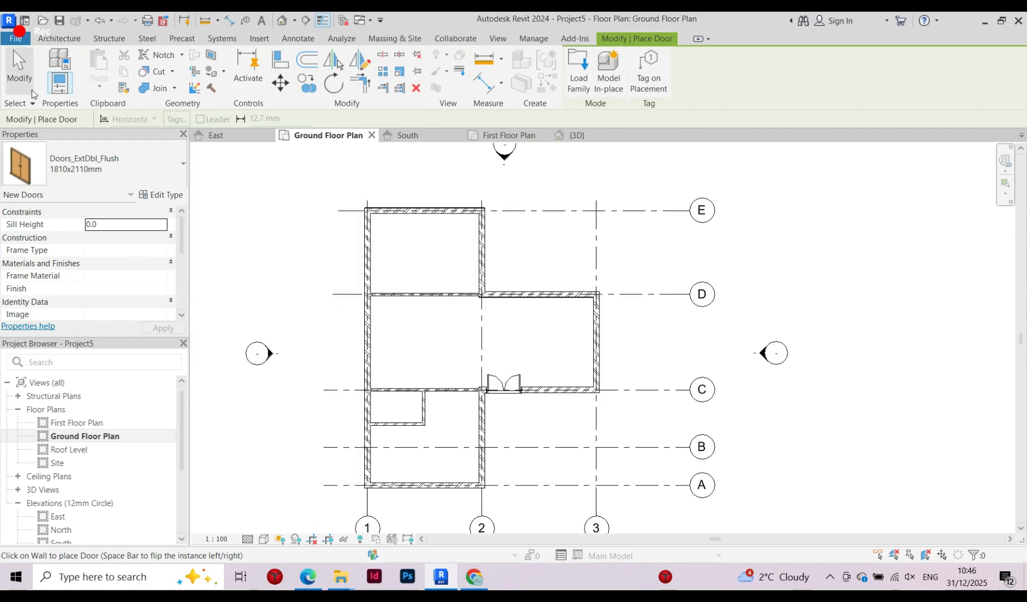
Place a Doors_IntSgl 910x2110mm single door in the interior wall on grid C, 100 mm from the wall on grid 2
click(67, 40)
click(82, 71)
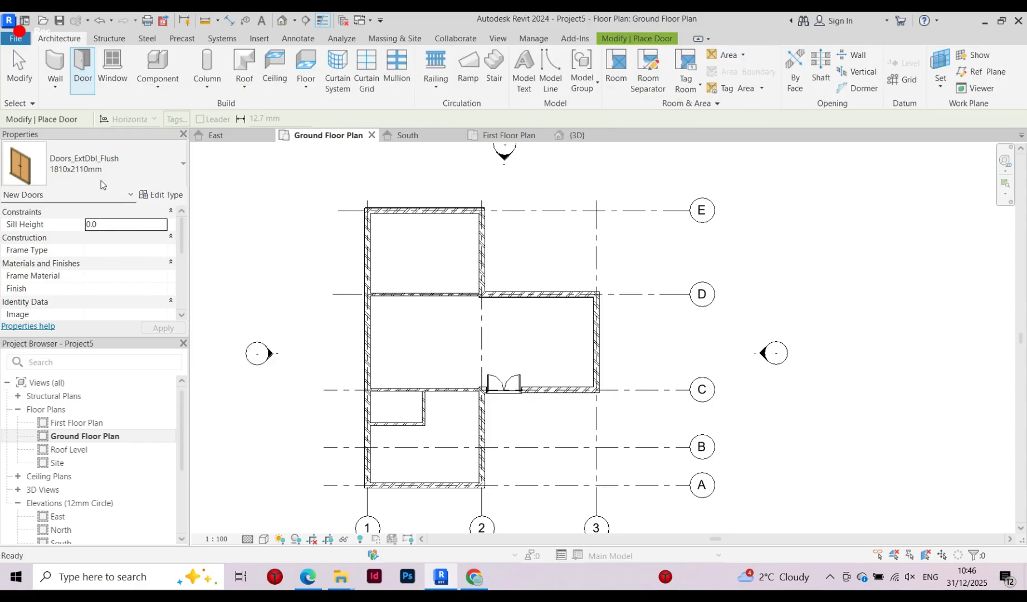
click(75, 163)
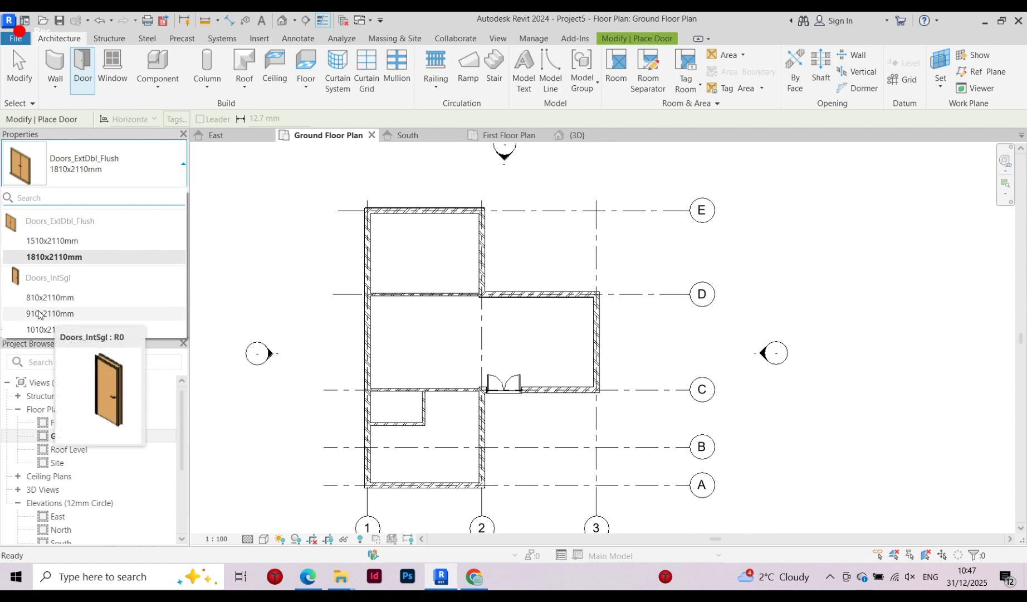
click(40, 314)
scroll(467, 330, up, 4)
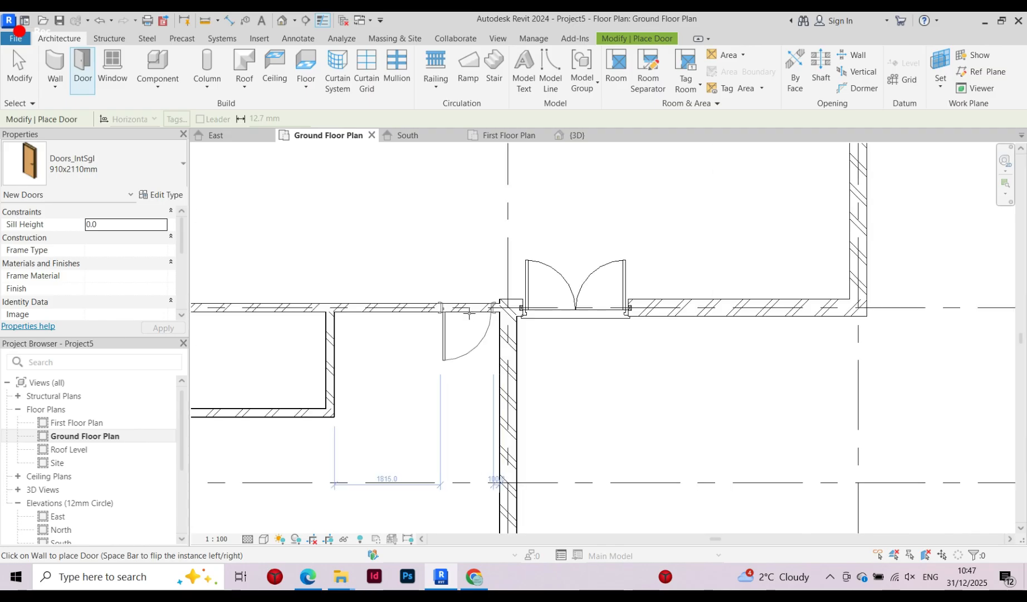
scroll(486, 320, up, 3)
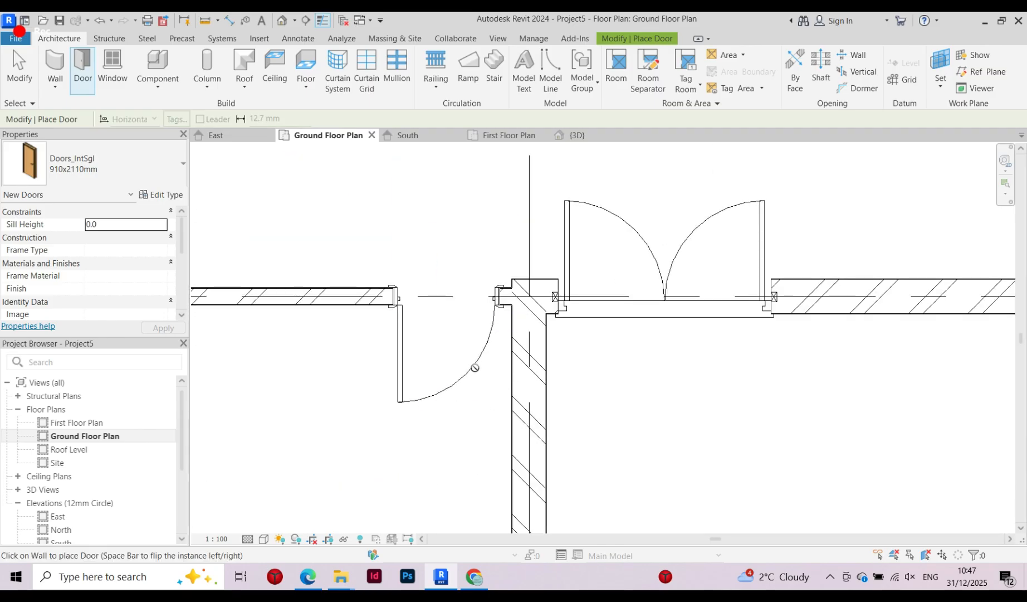
key(Escape)
Flip the single door's hand so its leaf hinges on the side nearest grid 2
scroll(286, 494, down, 2)
scroll(407, 410, up, 4)
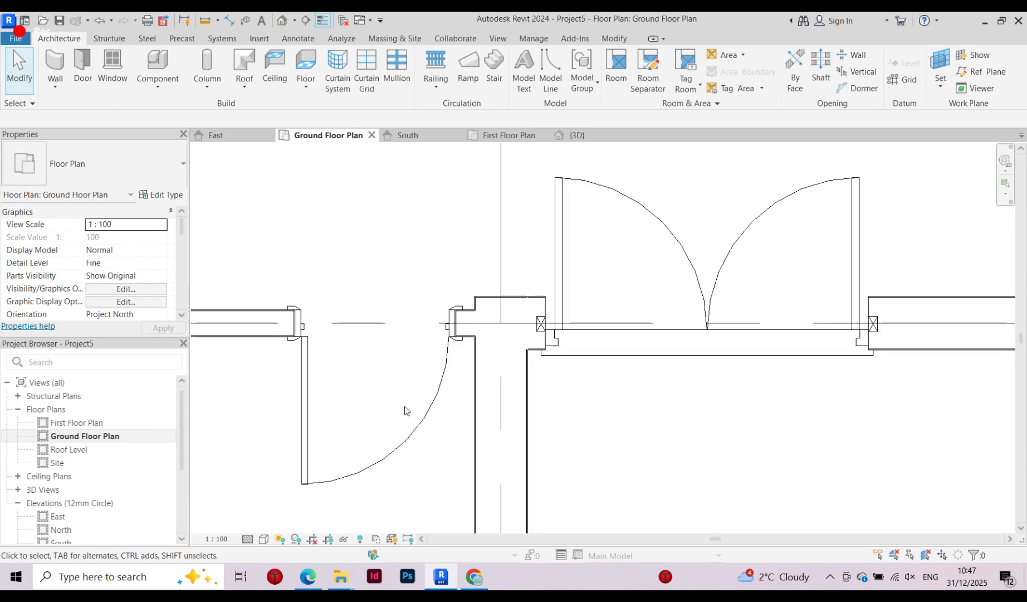
click(322, 359)
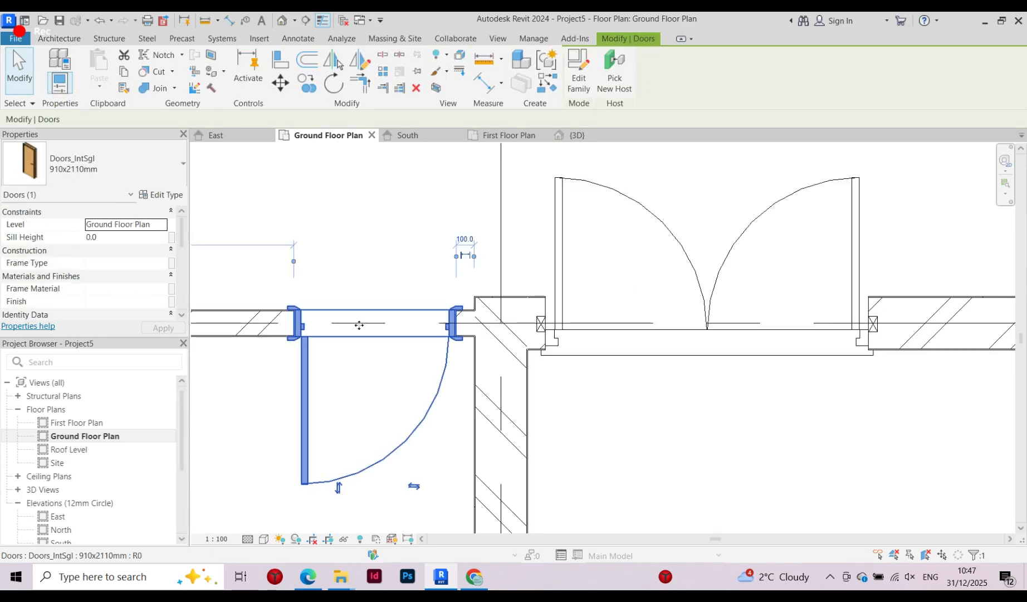
scroll(362, 375, up, 2)
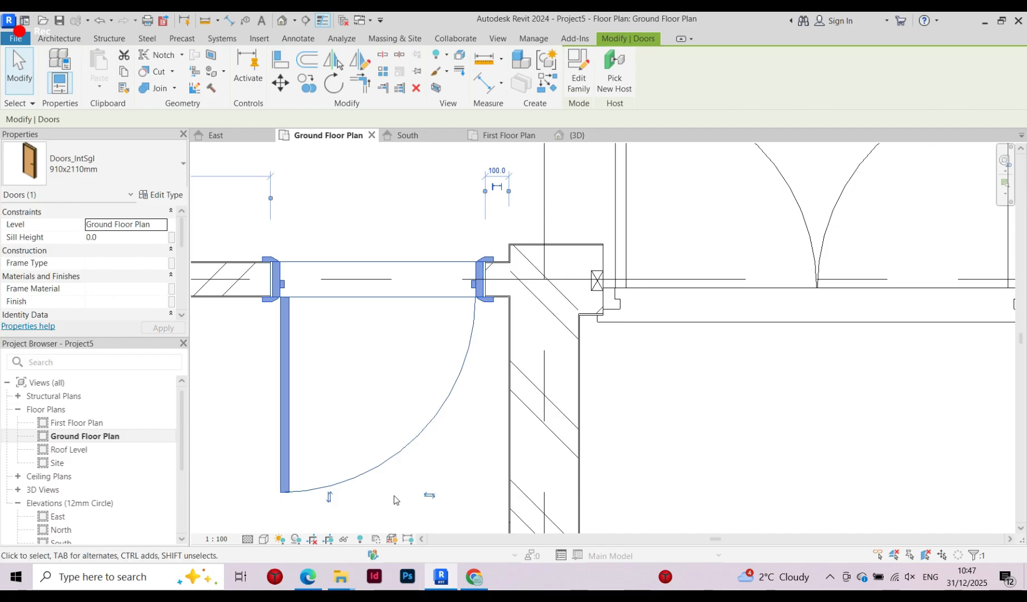
click(428, 495)
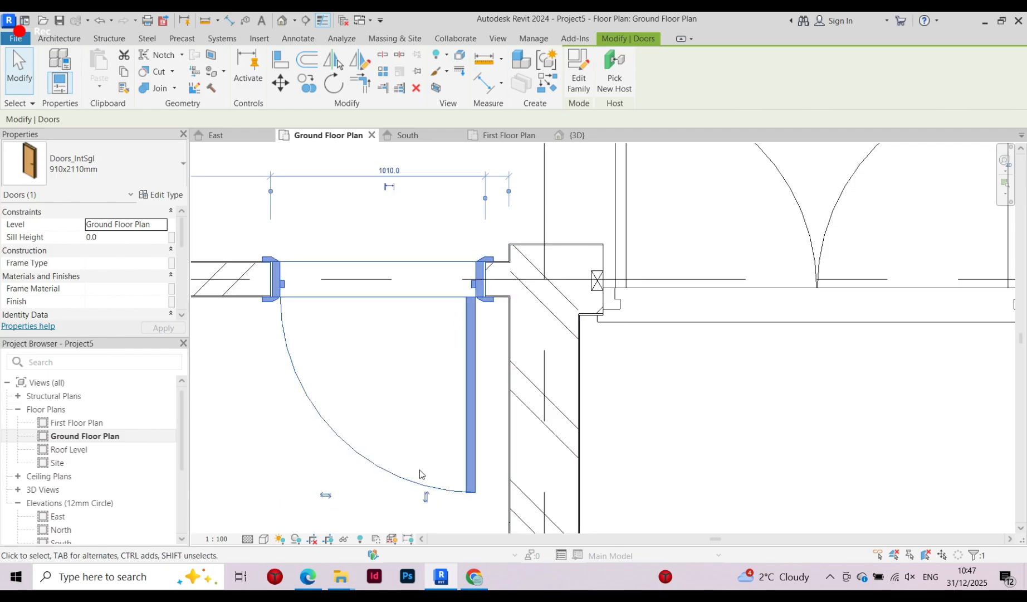
scroll(421, 406, down, 4)
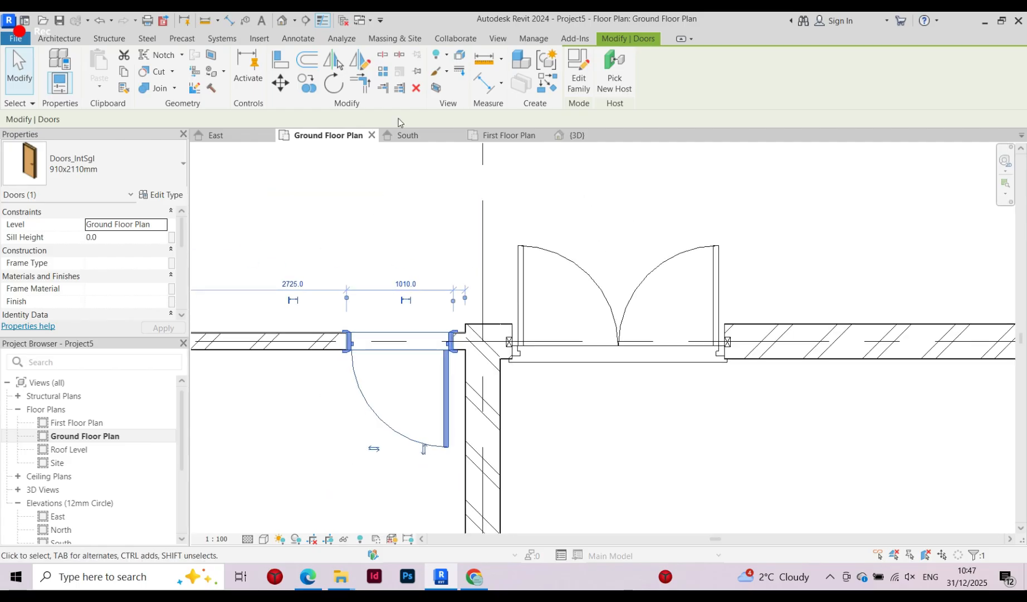
Try the single door's swing on the opposite side of the wall, flip it back, and deselect the door
click(425, 449)
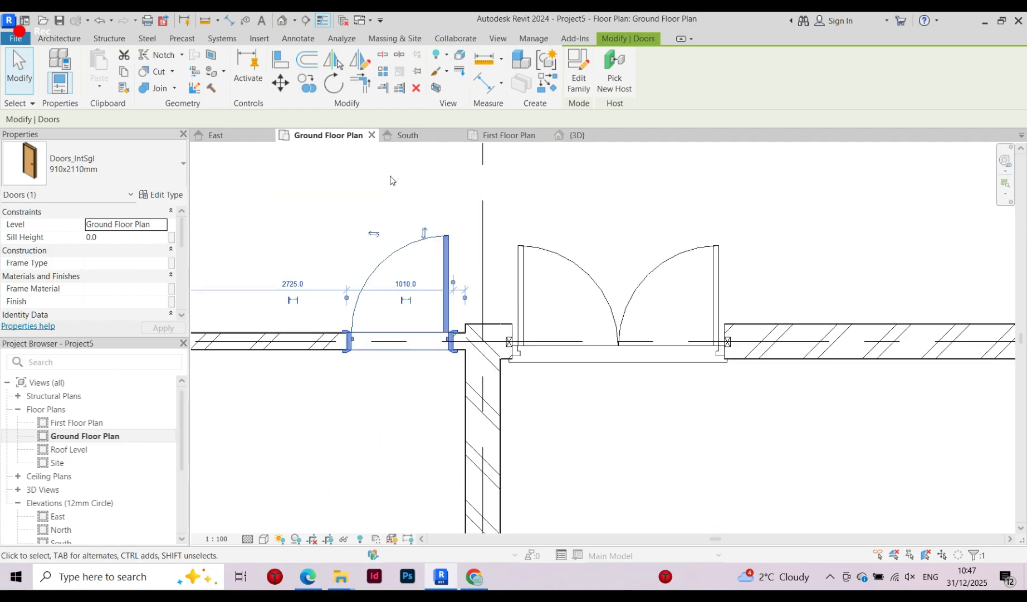
click(423, 231)
scroll(424, 248, down, 3)
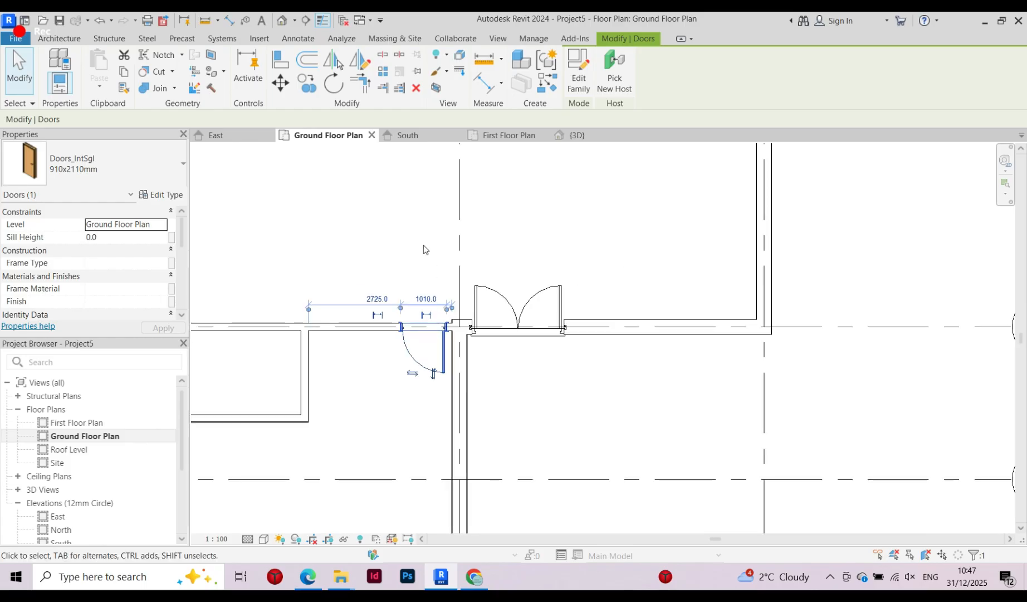
click(442, 209)
scroll(434, 234, down, 3)
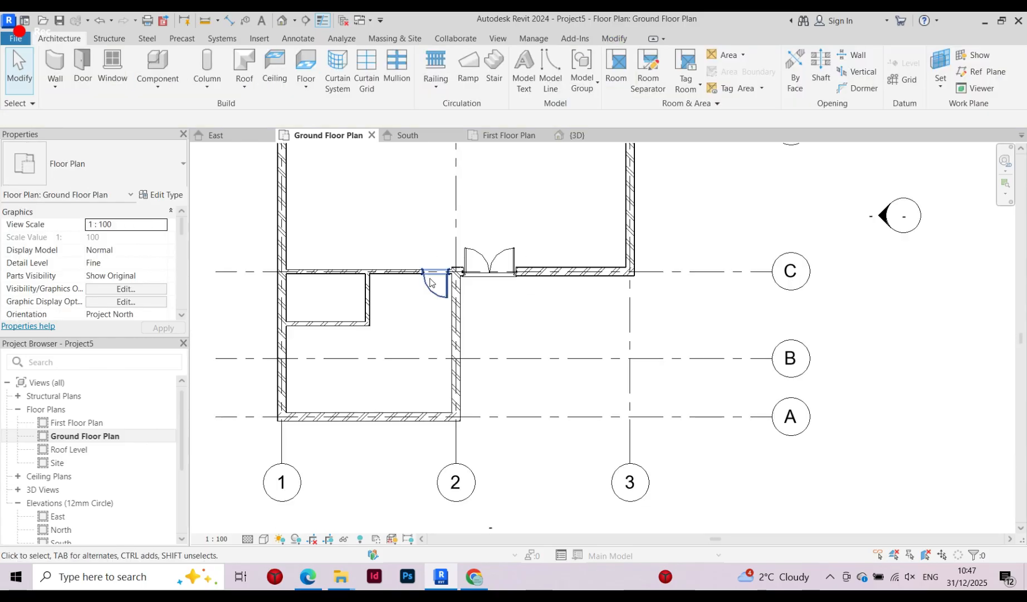
middle_drag(399, 328, 436, 303)
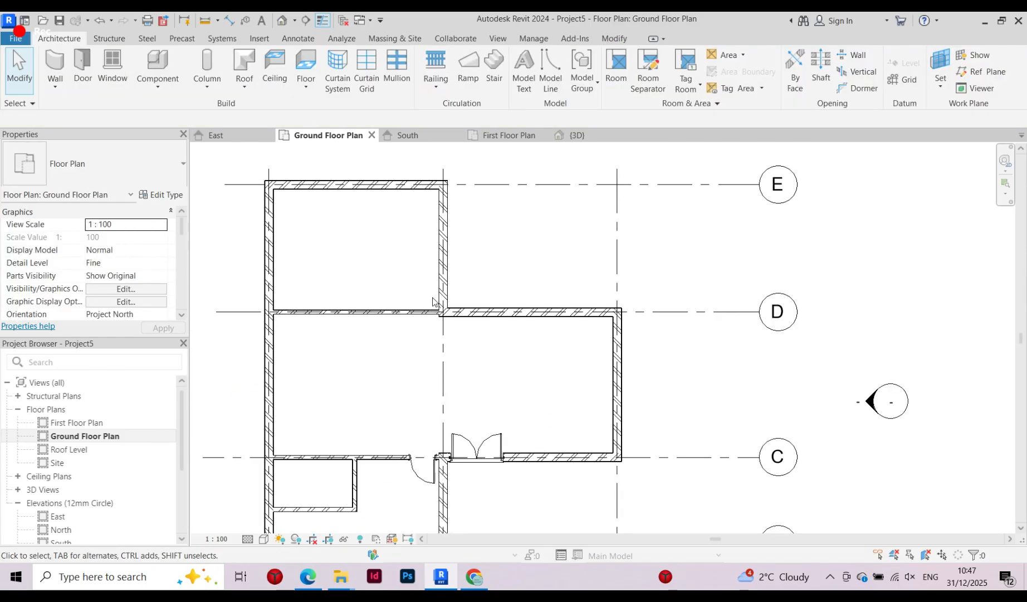
scroll(435, 255, up, 3)
click(83, 69)
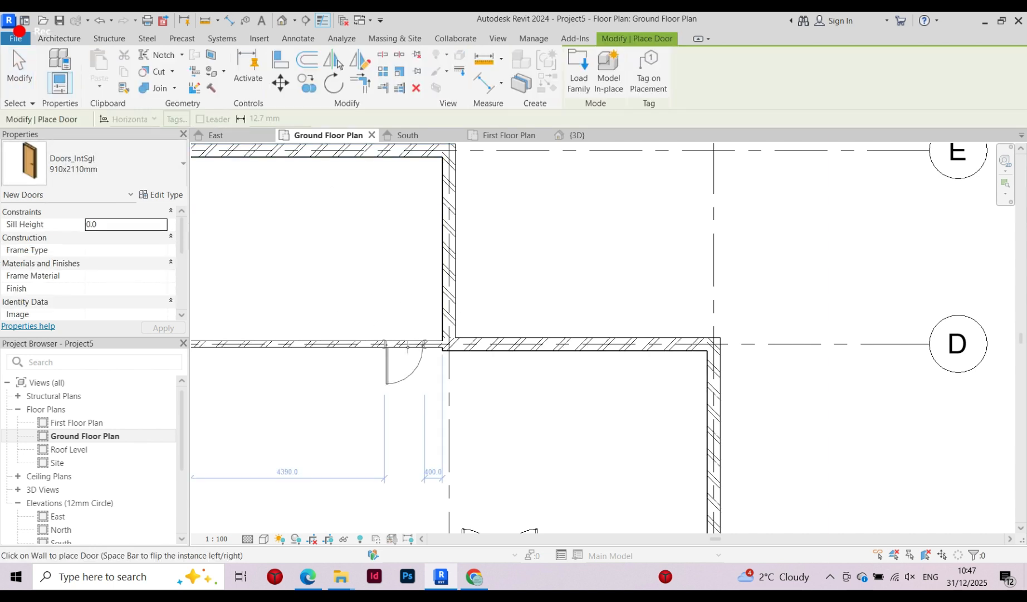
scroll(416, 344, down, 2)
scroll(389, 324, up, 2)
scroll(387, 317, down, 2)
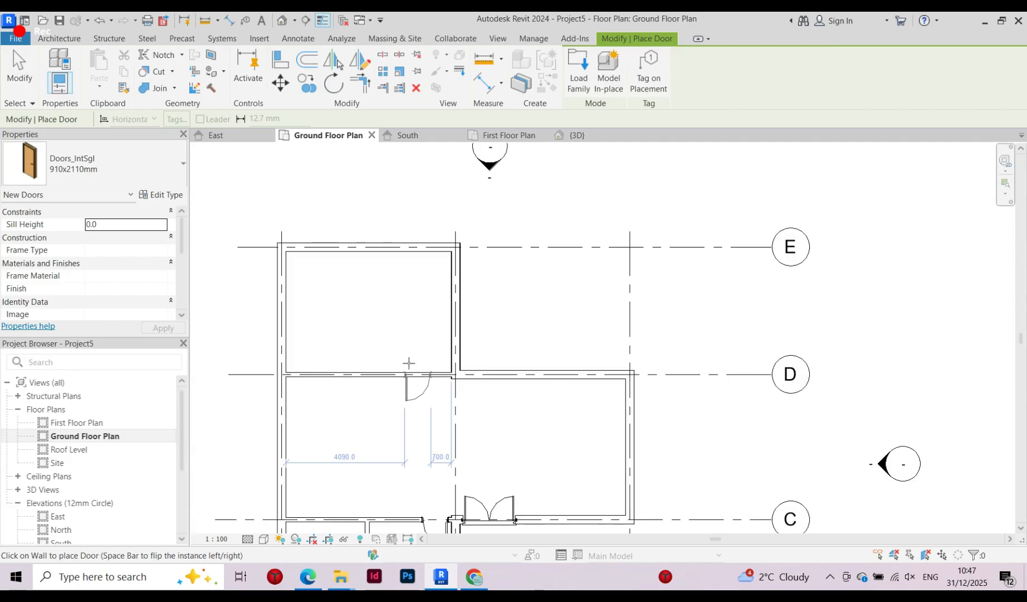
scroll(408, 362, up, 3)
key(Escape)
Shorten the interior wall on grid D so it ends before grid 2, leaving an opening beside the exterior wall
scroll(459, 398, down, 3)
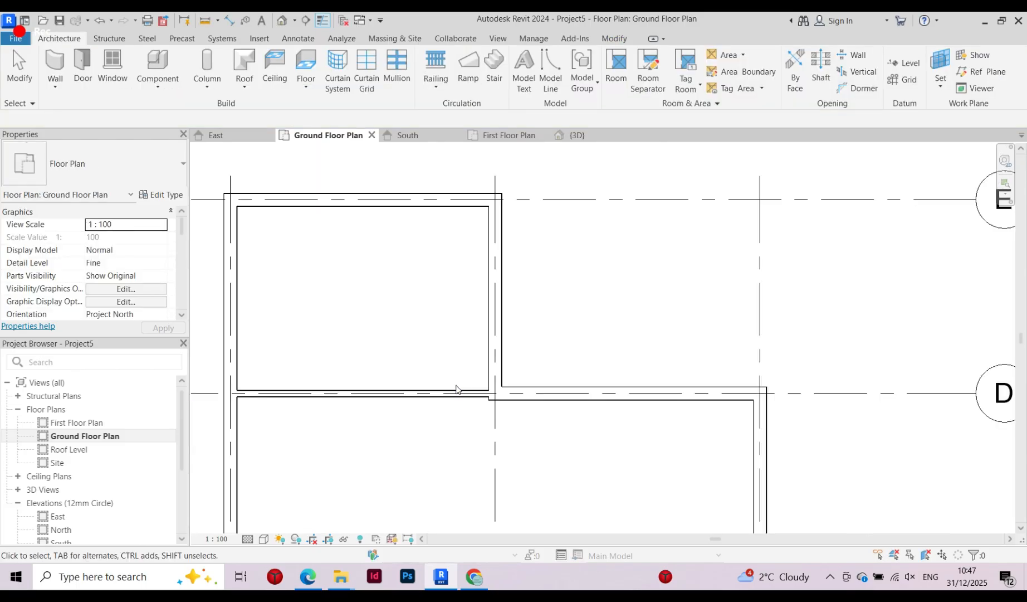
scroll(468, 401, up, 3)
scroll(473, 404, up, 3)
click(494, 405)
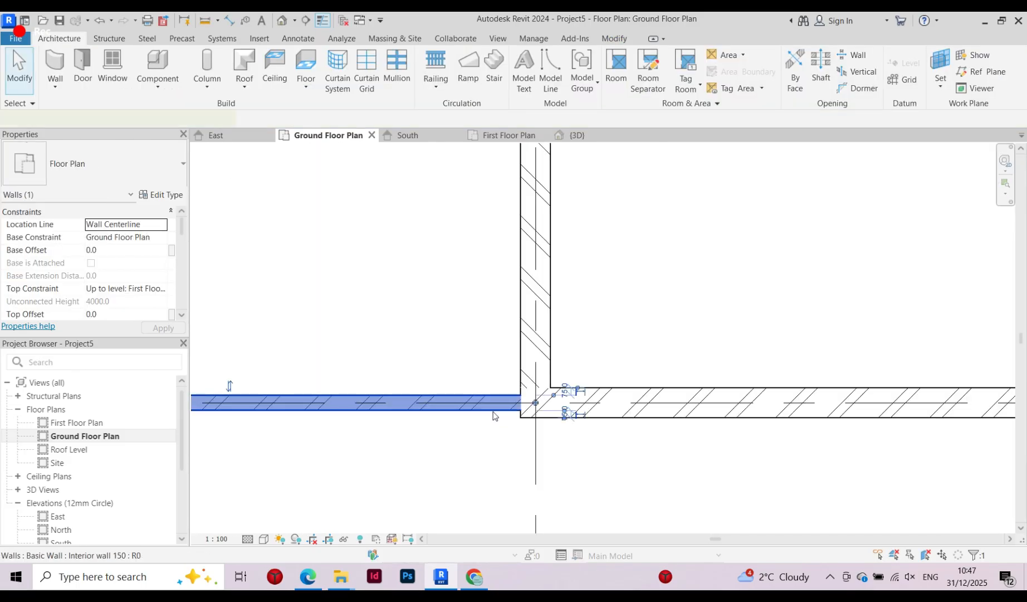
drag(536, 403, 413, 402)
click(506, 386)
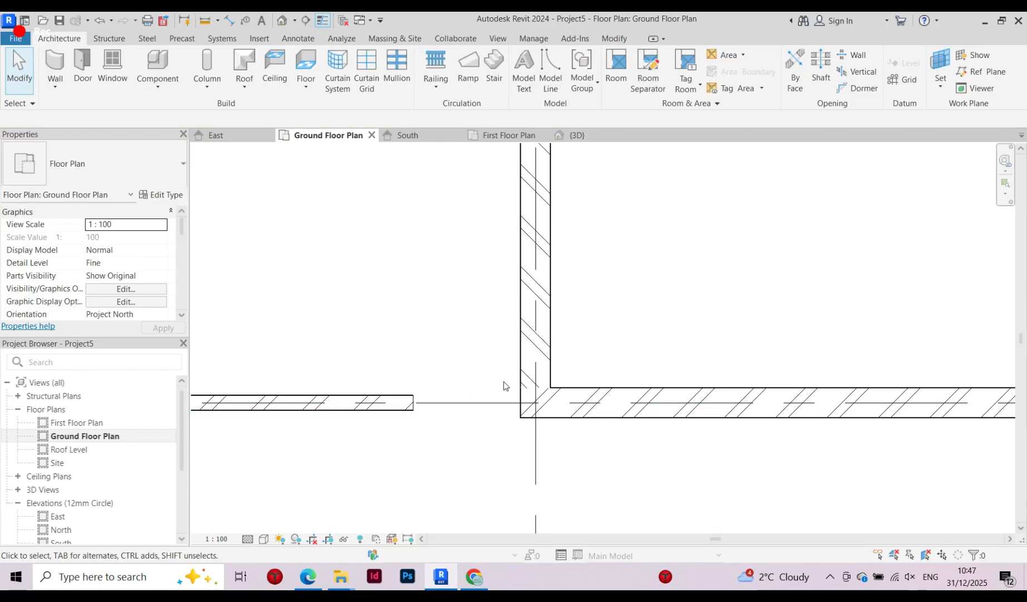
Shorten the interior wall on grid D further, widening the opening between its free end and the exterior wall on grid 2
scroll(505, 386, down, 3)
scroll(338, 271, down, 3)
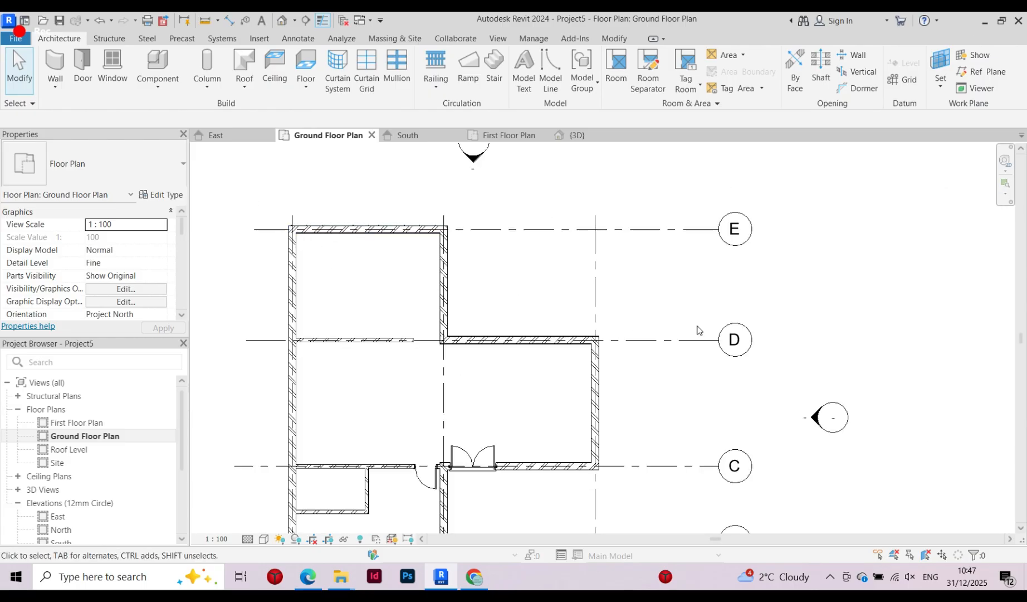
scroll(500, 277, down, 2)
scroll(412, 334, up, 4)
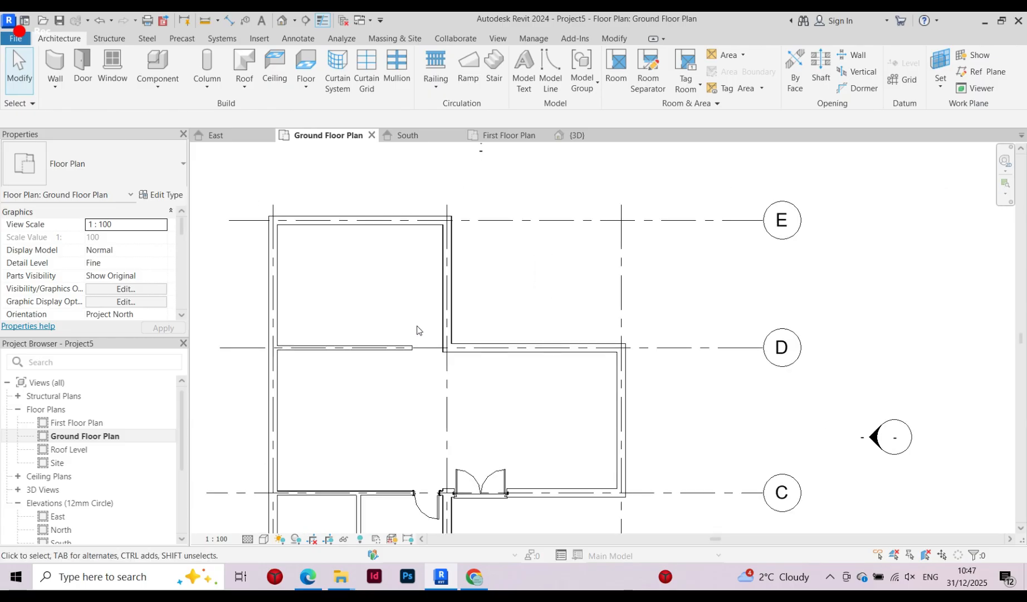
click(405, 363)
scroll(406, 350, up, 3)
drag(417, 350, 390, 349)
click(573, 311)
scroll(488, 304, down, 5)
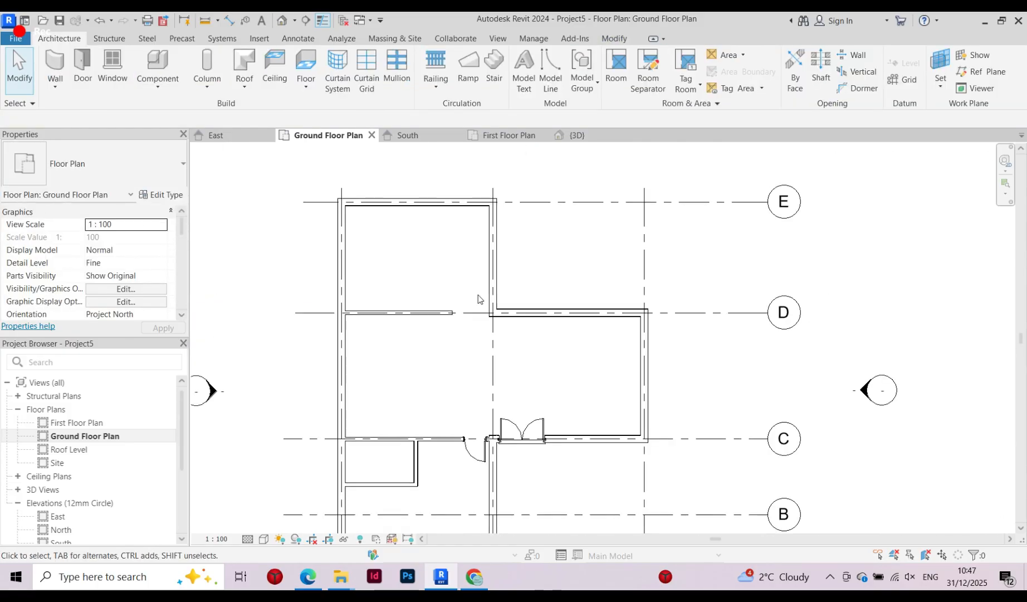
Examine the ground floor plan's rooms, wall openings and door positions
scroll(431, 344, up, 2)
scroll(501, 352, down, 2)
middle_drag(508, 355, 458, 406)
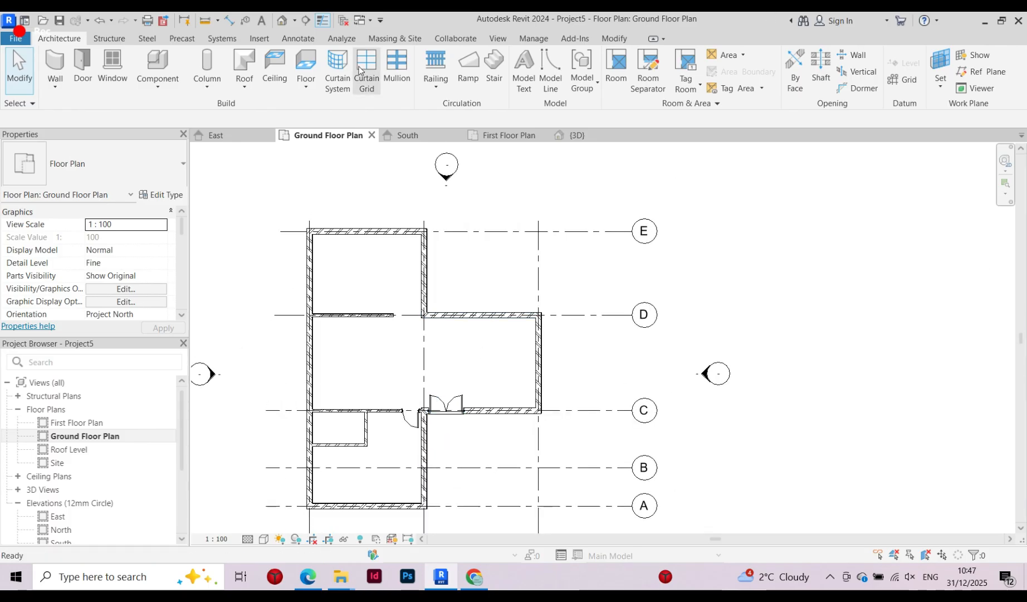
scroll(386, 357, down, 1)
middle_drag(393, 363, 401, 335)
scroll(392, 355, up, 1)
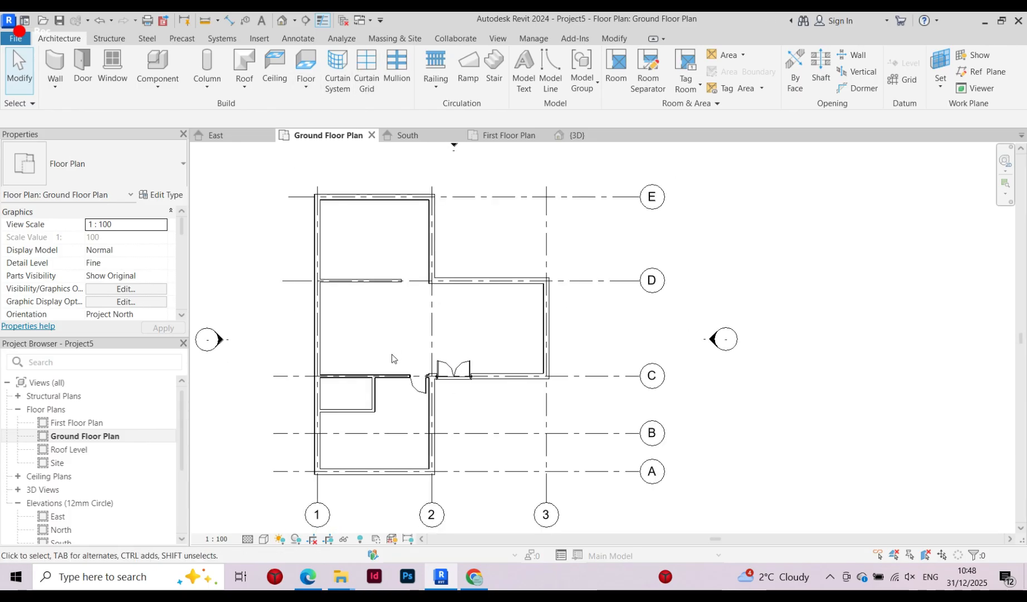
scroll(392, 355, up, 1)
middle_drag(470, 282, 447, 317)
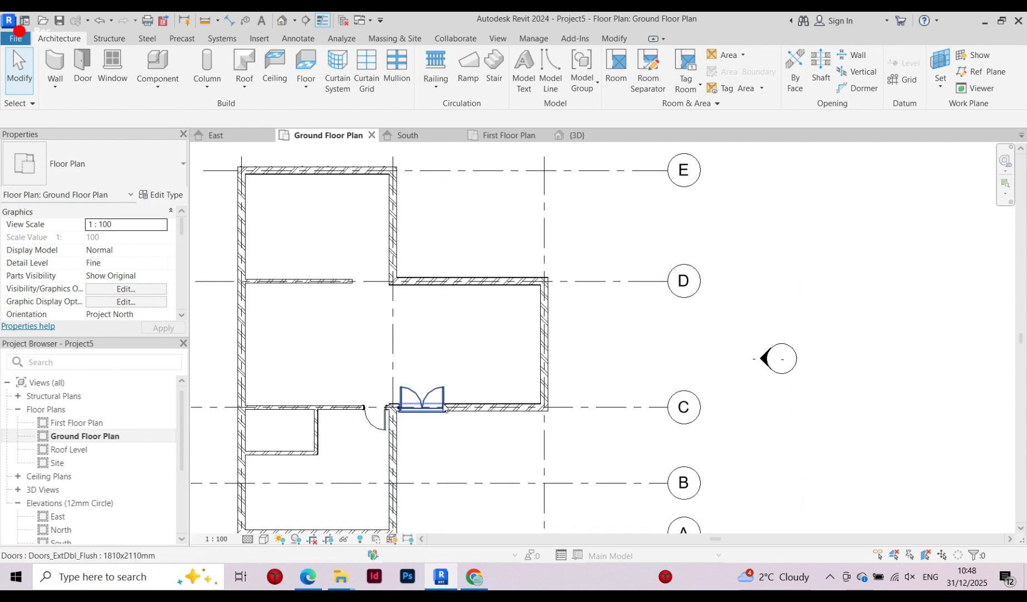
middle_drag(380, 308, 374, 350)
Place a Doors_IntSgl 1010x2110mm door in the exterior wall on grid D, just beside the wall on grid 2, opening outwards
scroll(386, 303, up, 2)
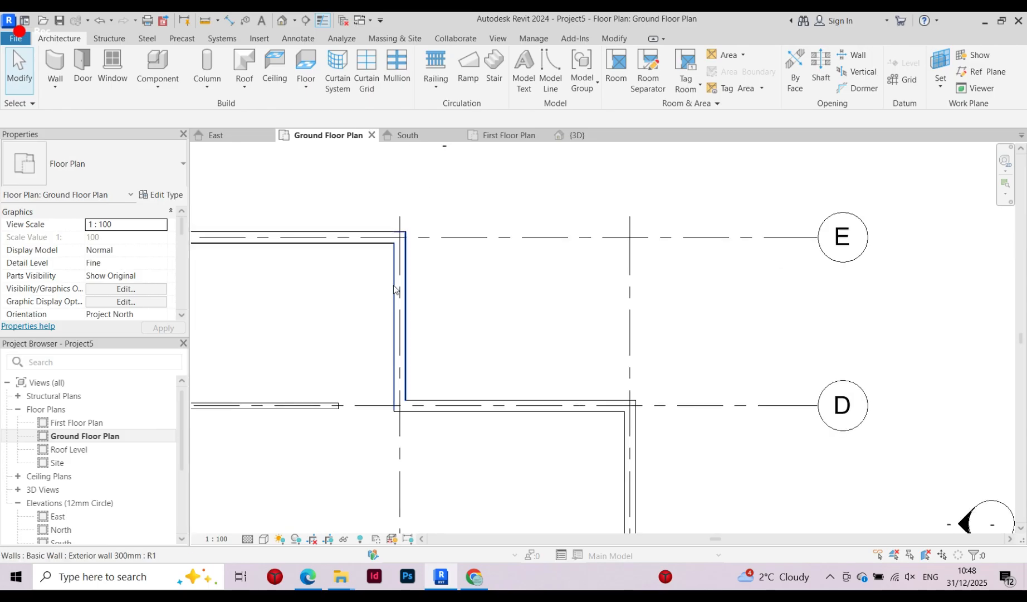
scroll(454, 401, up, 1)
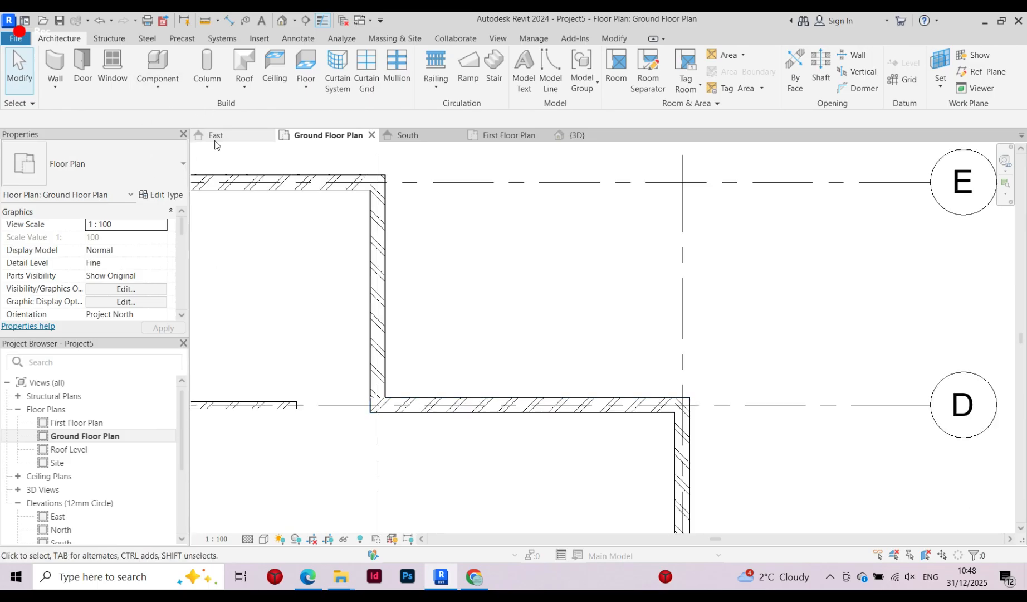
click(55, 85)
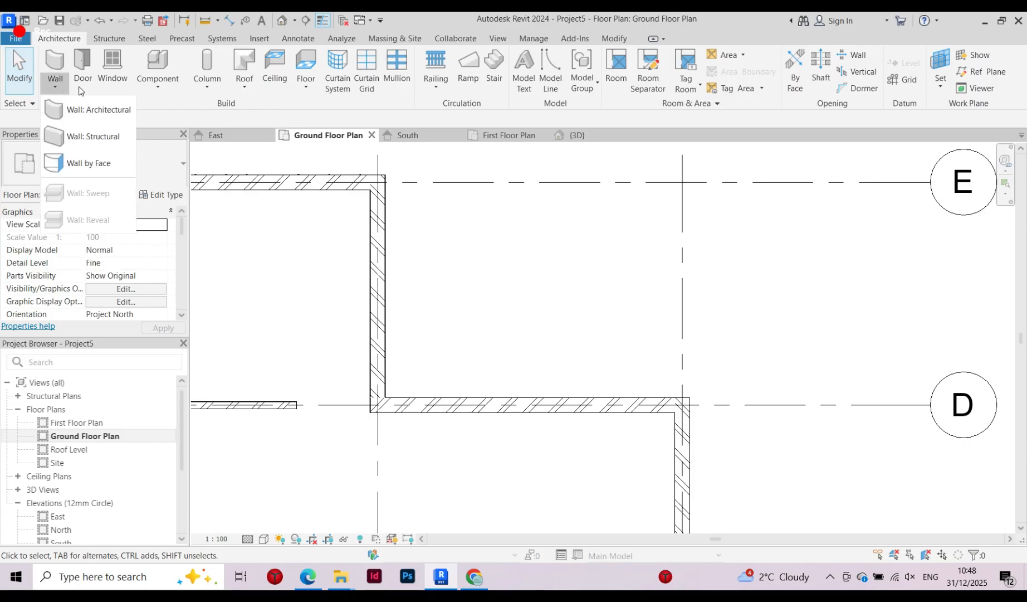
click(82, 79)
click(106, 162)
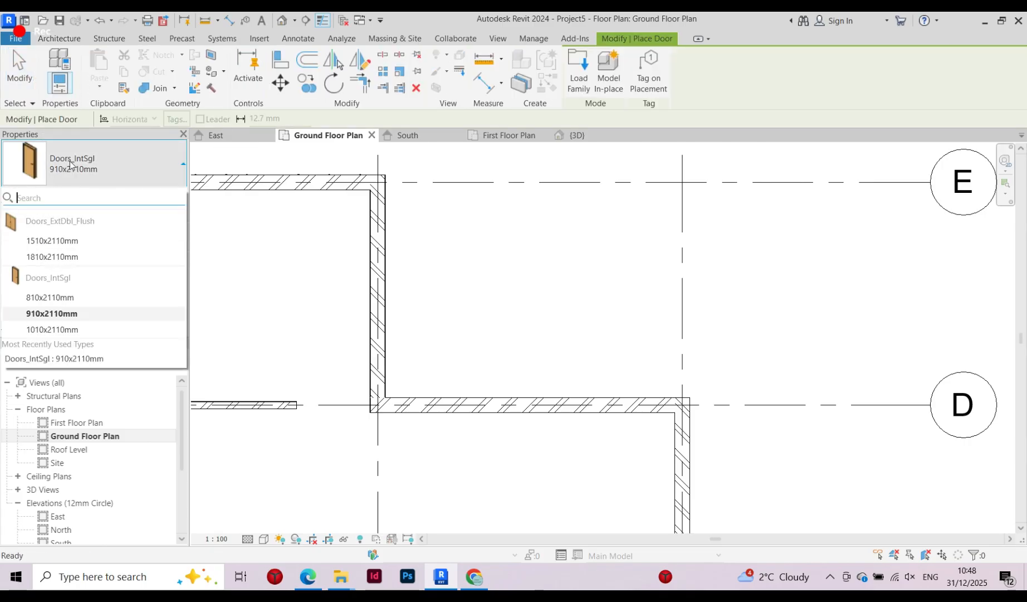
click(54, 329)
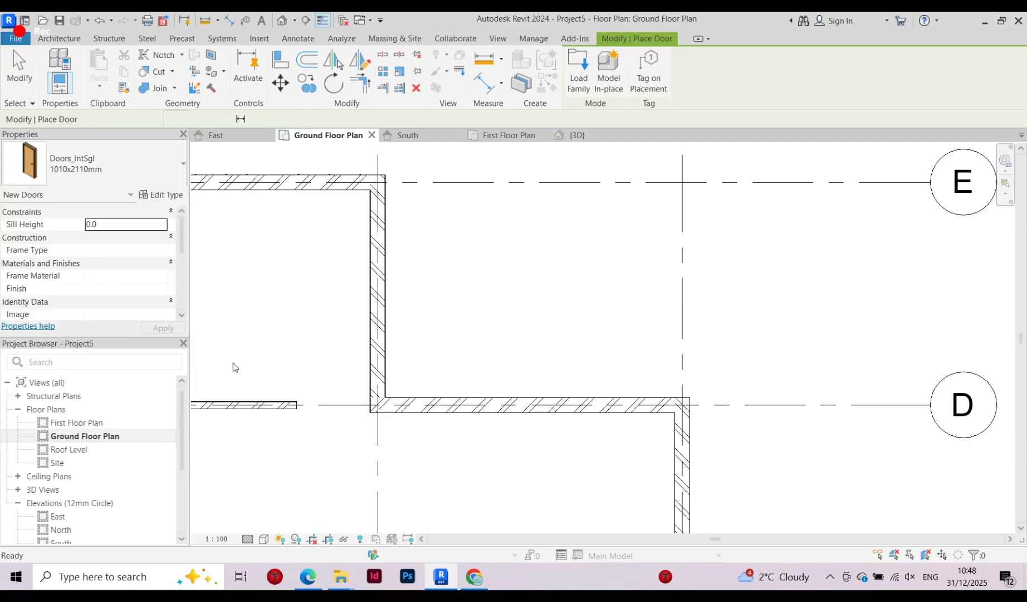
click(415, 395)
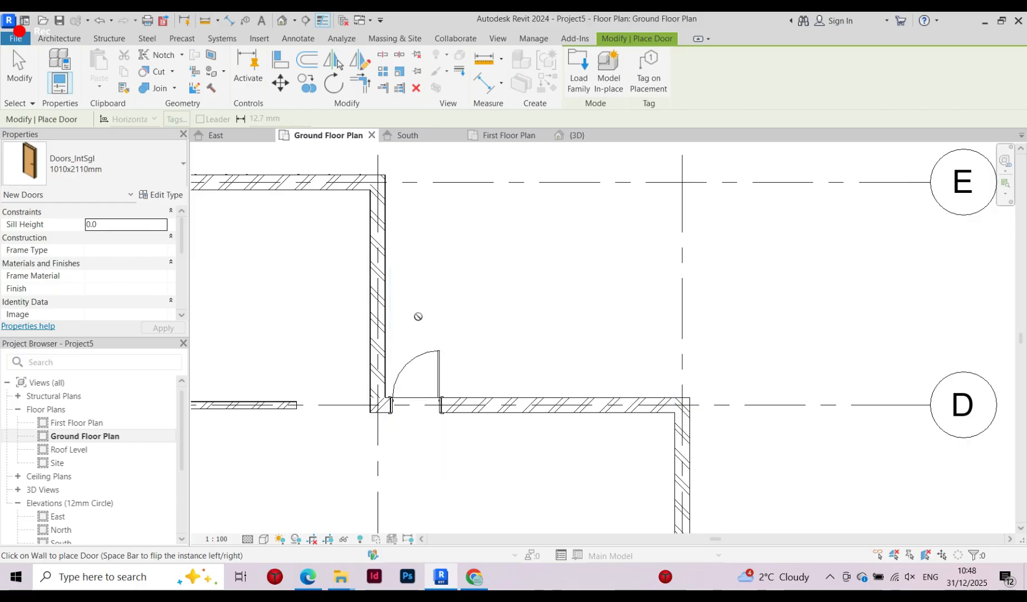
scroll(402, 300, down, 3)
key(Escape)
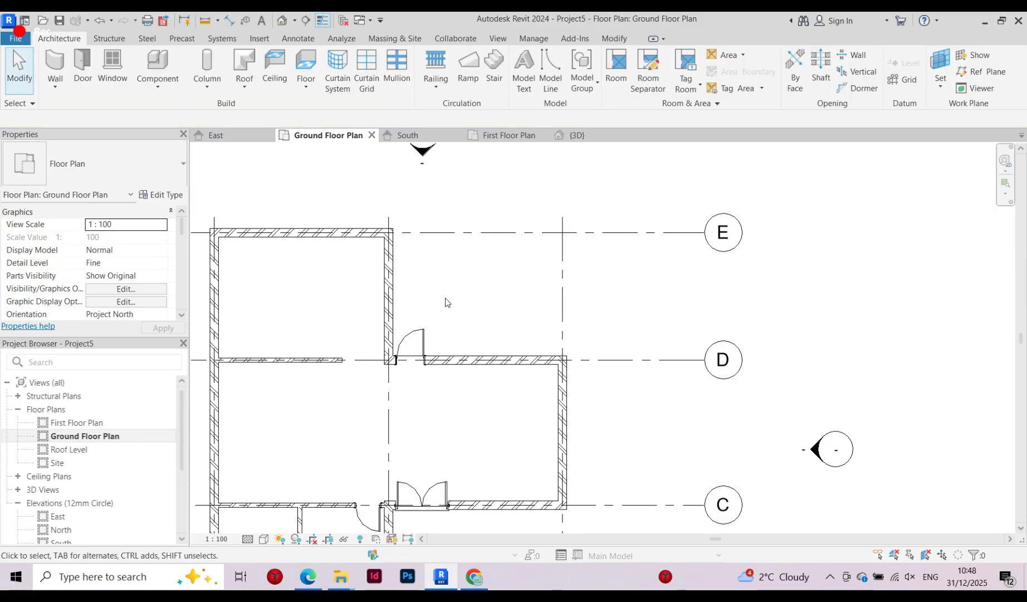
On the First Floor Plan, place a Doors_IntSgl 910x2110mm door in the grid C interior wall near grid 2 and flip its hand towards grid 2
middle_drag(468, 312, 464, 250)
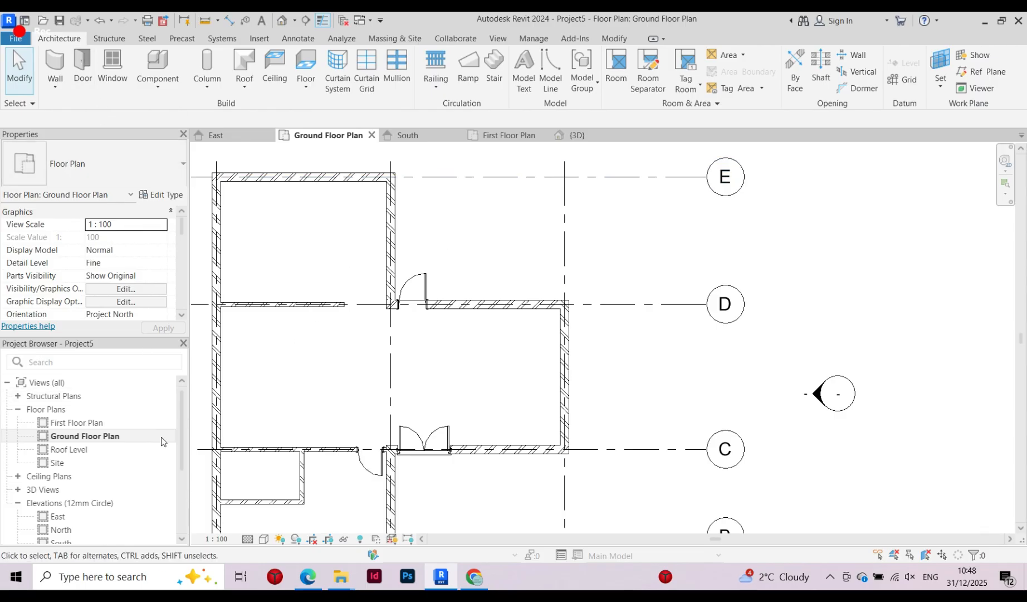
double_click(78, 423)
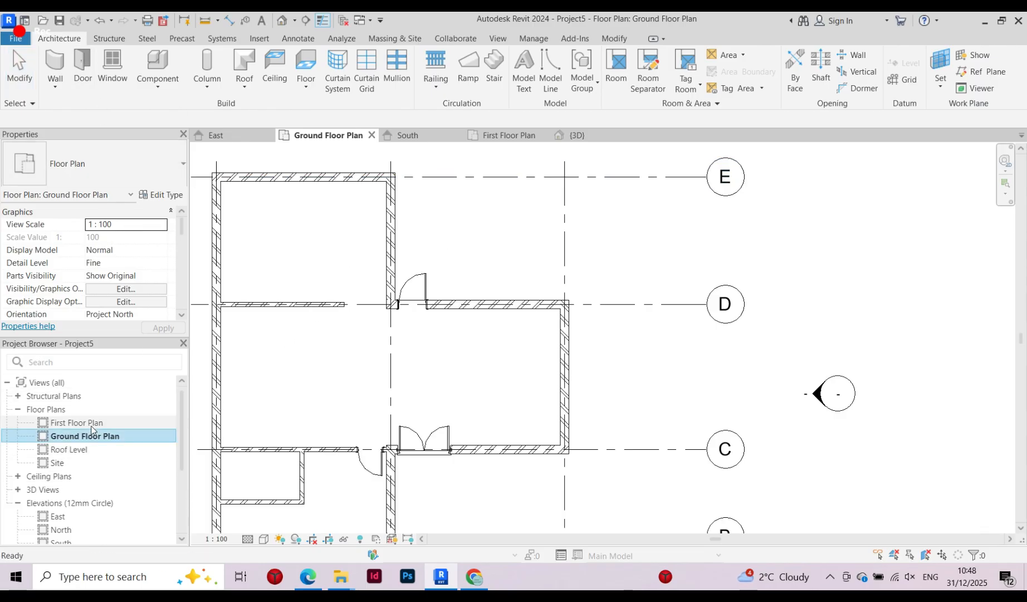
scroll(316, 361, down, 2)
scroll(375, 265, up, 3)
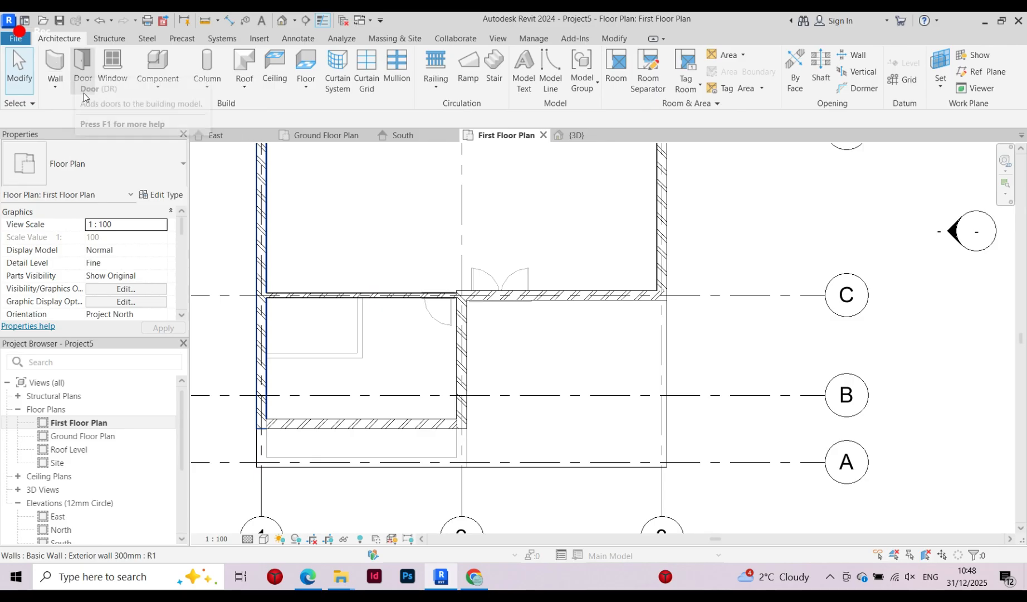
click(82, 60)
click(92, 176)
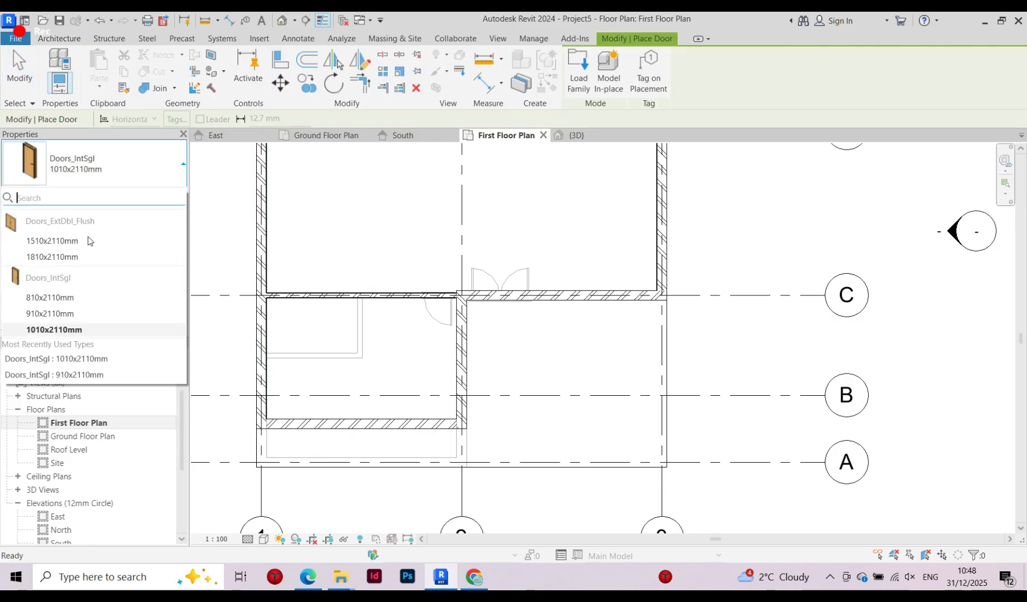
click(68, 313)
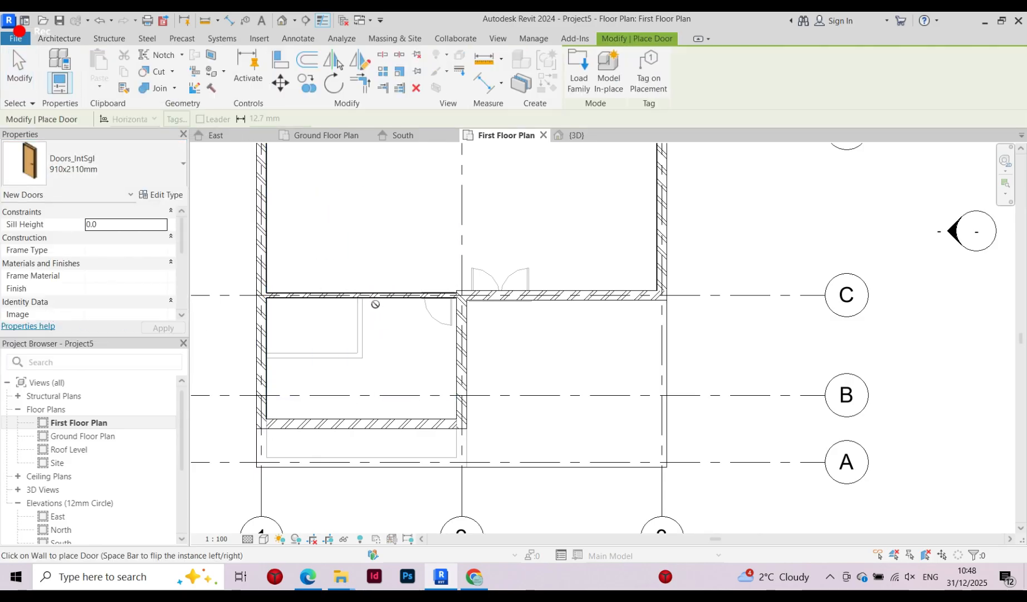
scroll(393, 300, up, 5)
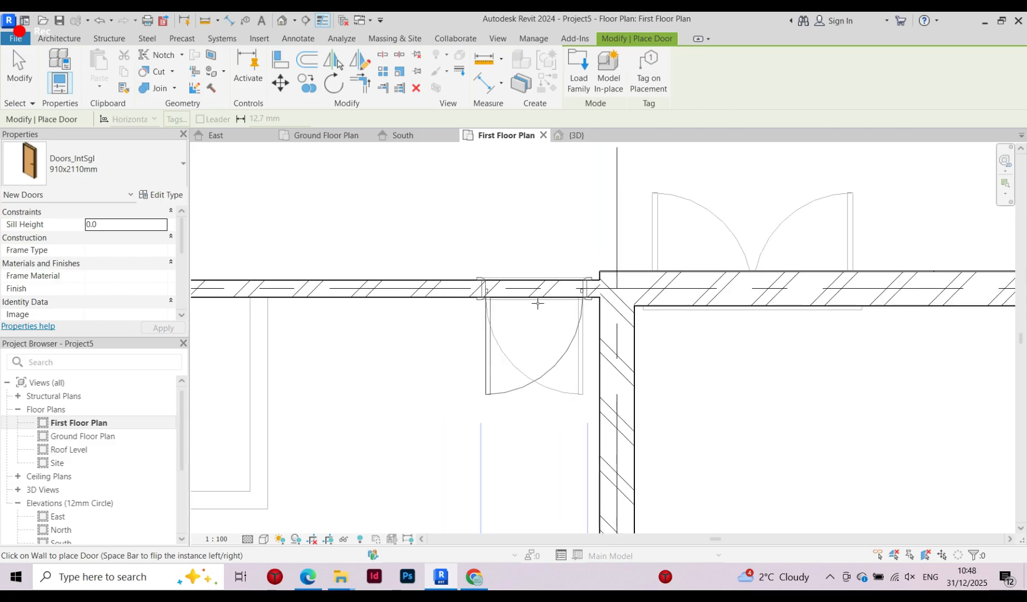
click(538, 304)
scroll(509, 384, up, 2)
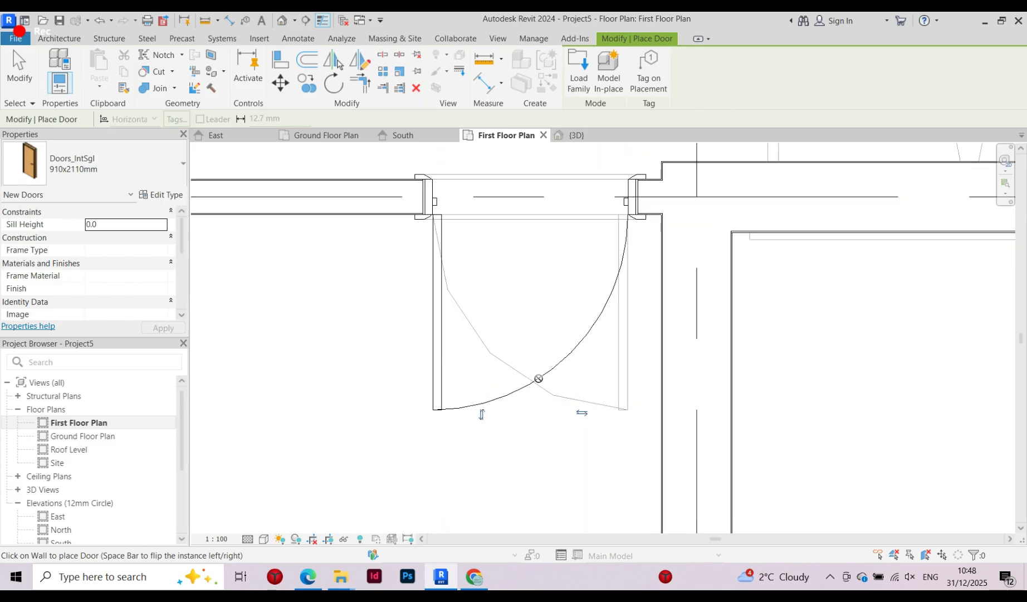
click(581, 415)
Place another 910x2110mm door in the first floor's interior wall on grid D beside grid 2, opening towards grid E, and end door placement
scroll(510, 417, down, 5)
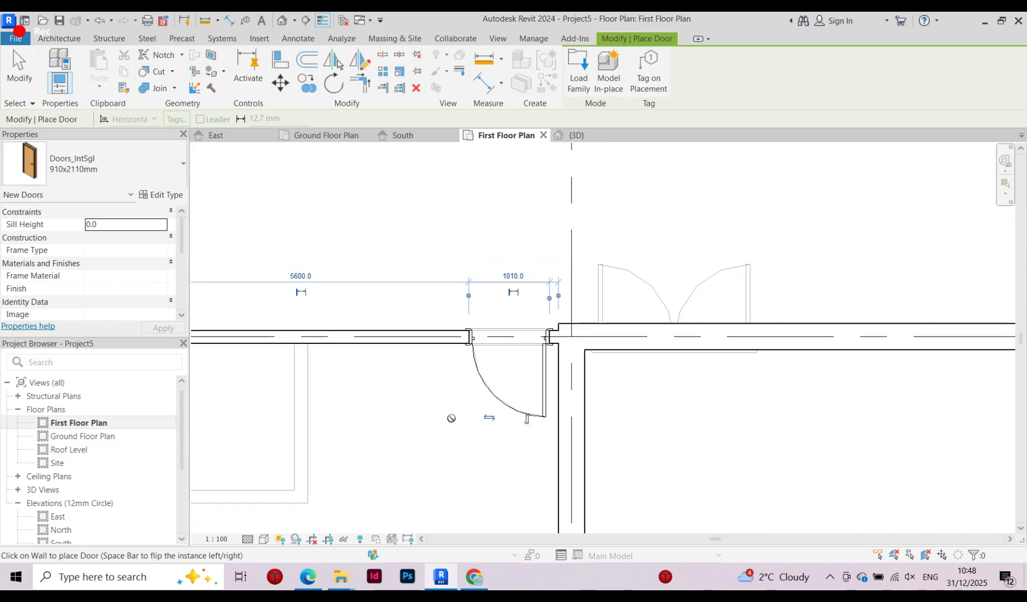
scroll(449, 229, up, 6)
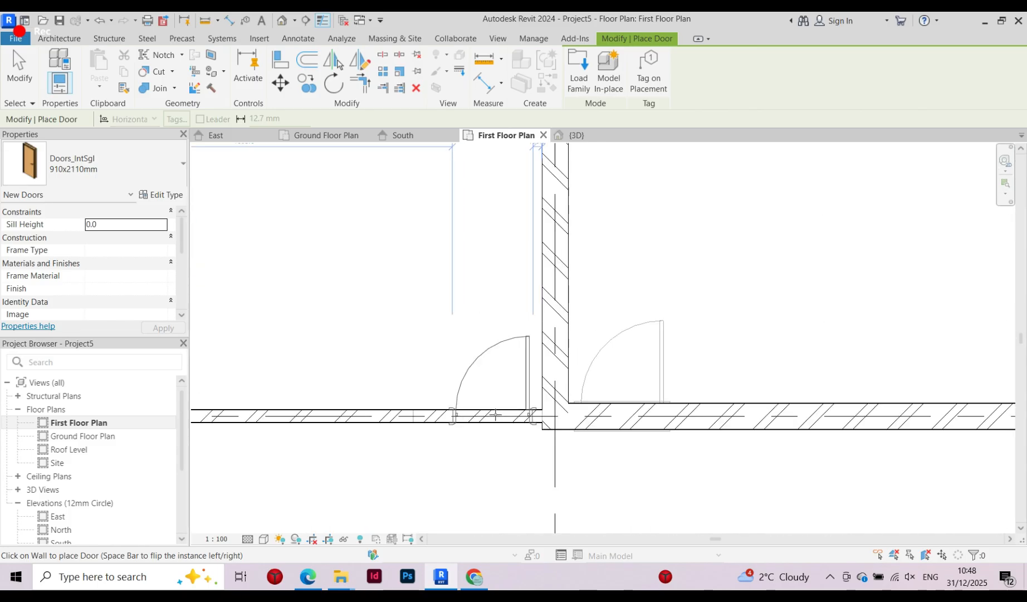
scroll(496, 415, down, 6)
scroll(446, 328, up, 2)
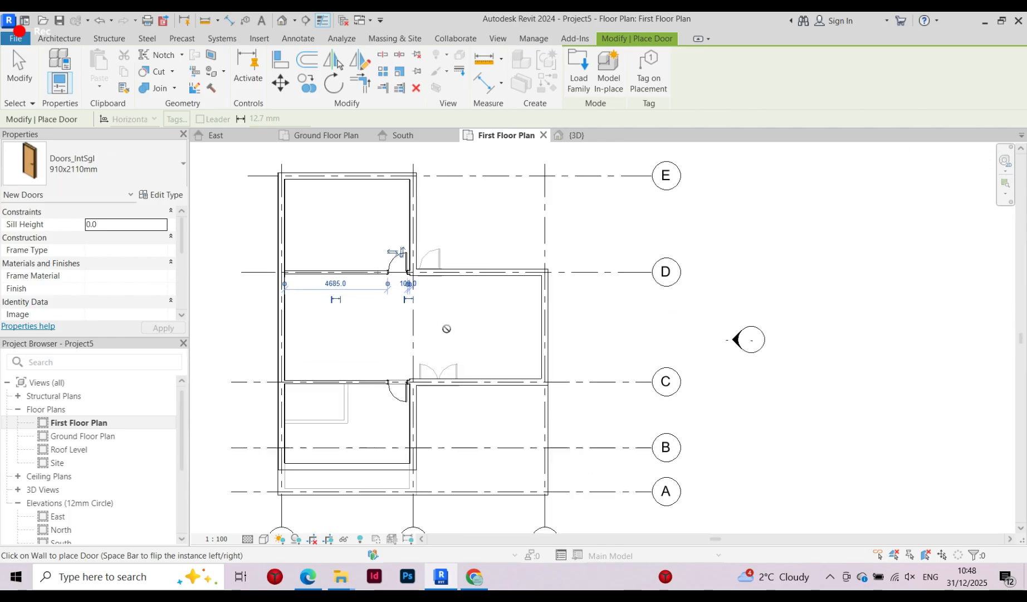
key(Escape)
key(Escape)
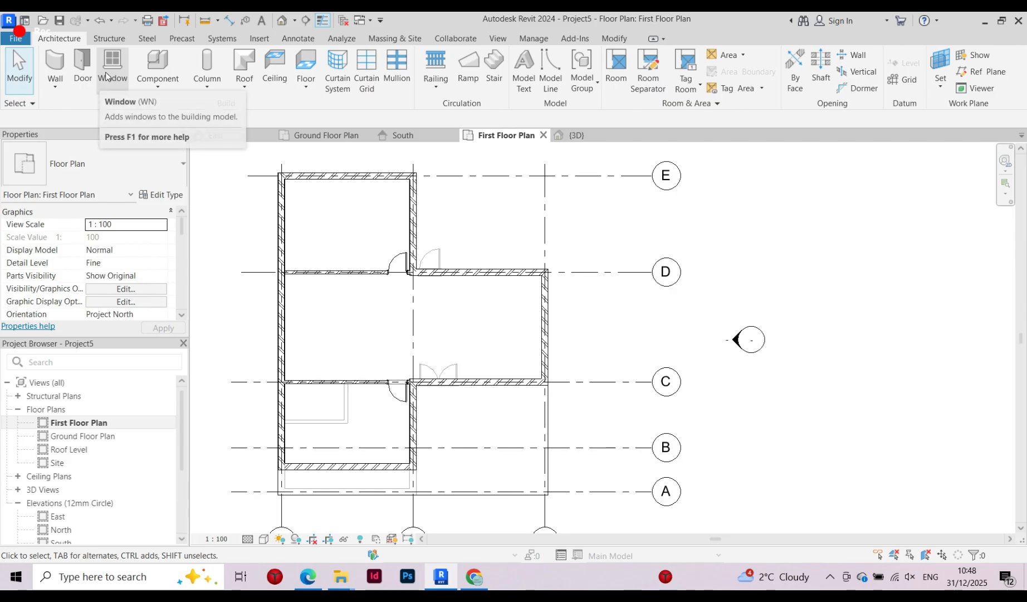
On the Ground Floor Plan, place a Windows_Sgl_Plain 1810x1210mm window centred in the grid A exterior wall, 1945 mm from either side wall
double_click(67, 437)
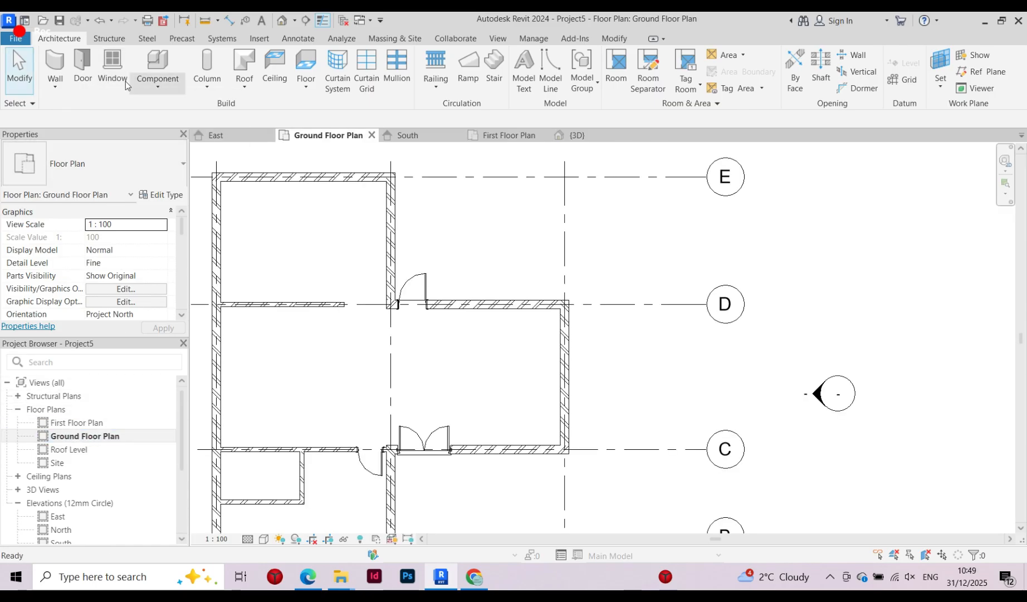
click(113, 67)
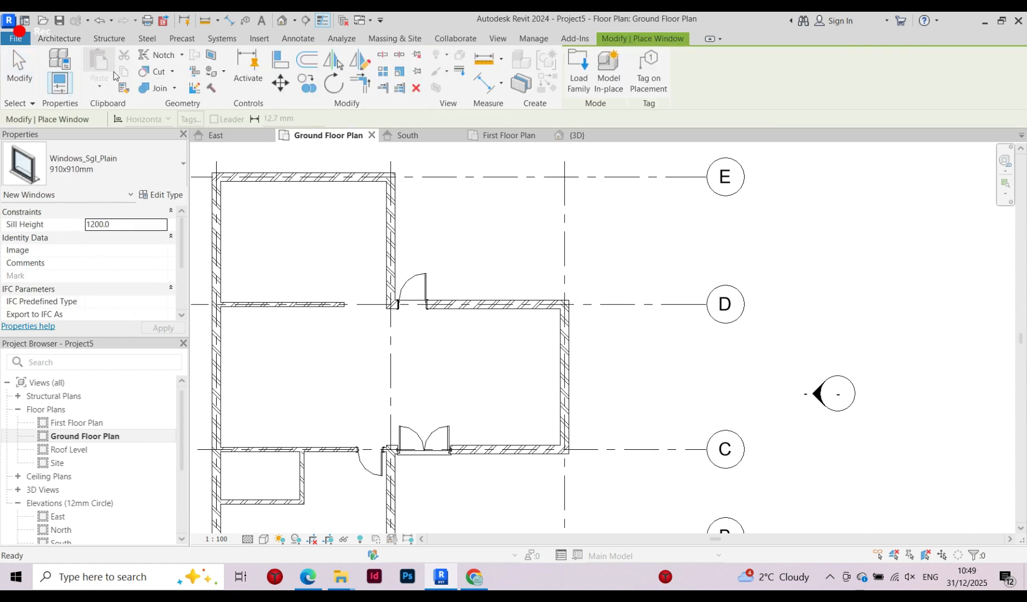
click(101, 158)
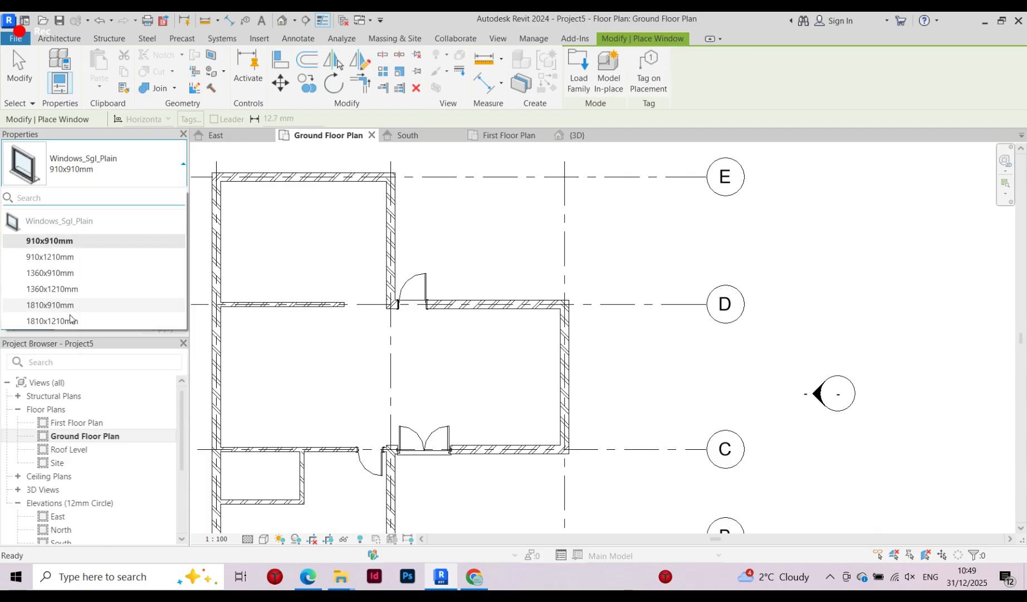
mouse_move(66, 324)
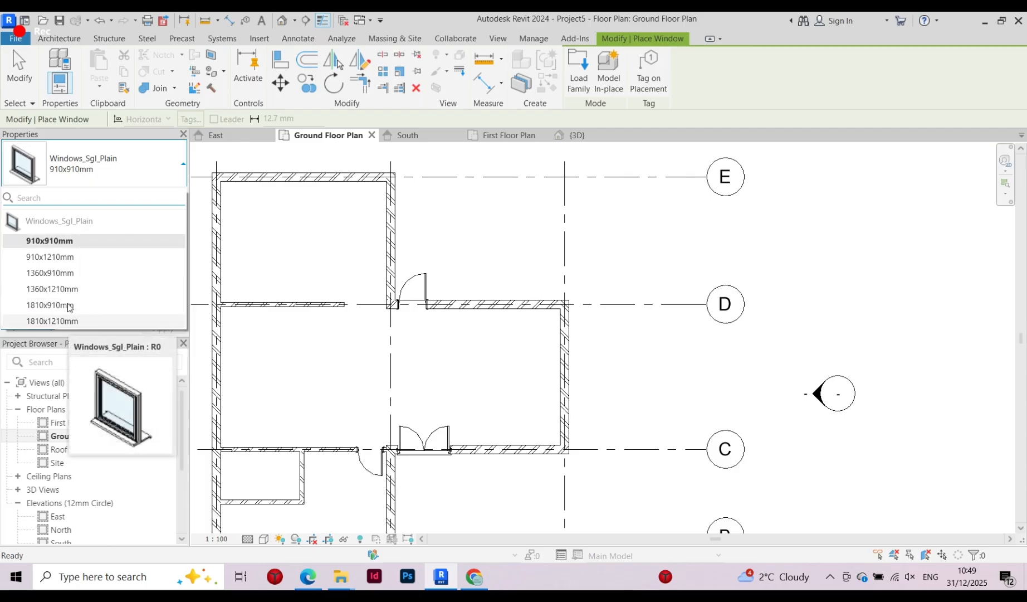
mouse_move(77, 245)
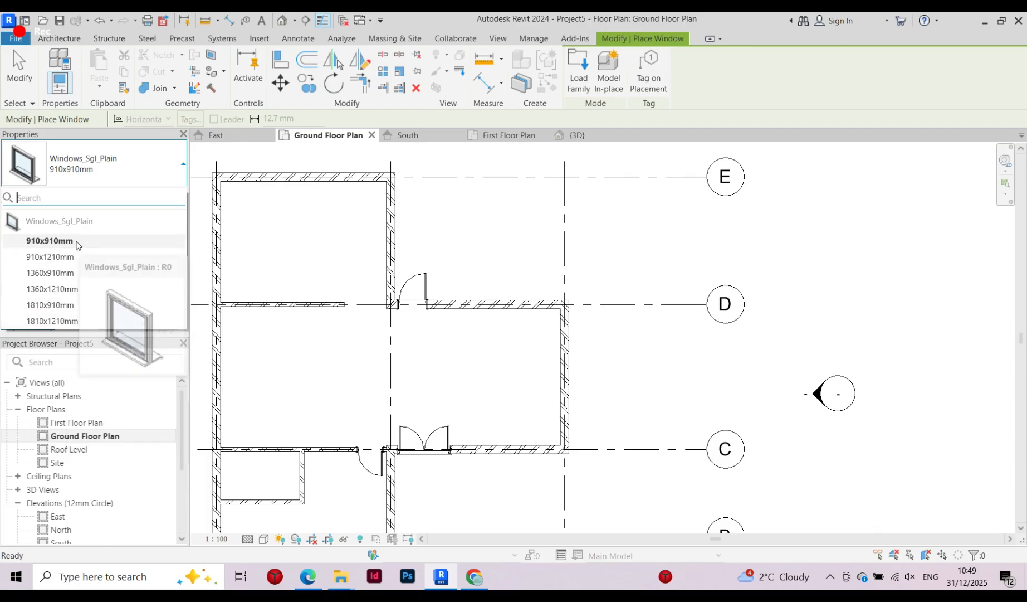
click(53, 321)
scroll(295, 234, down, 3)
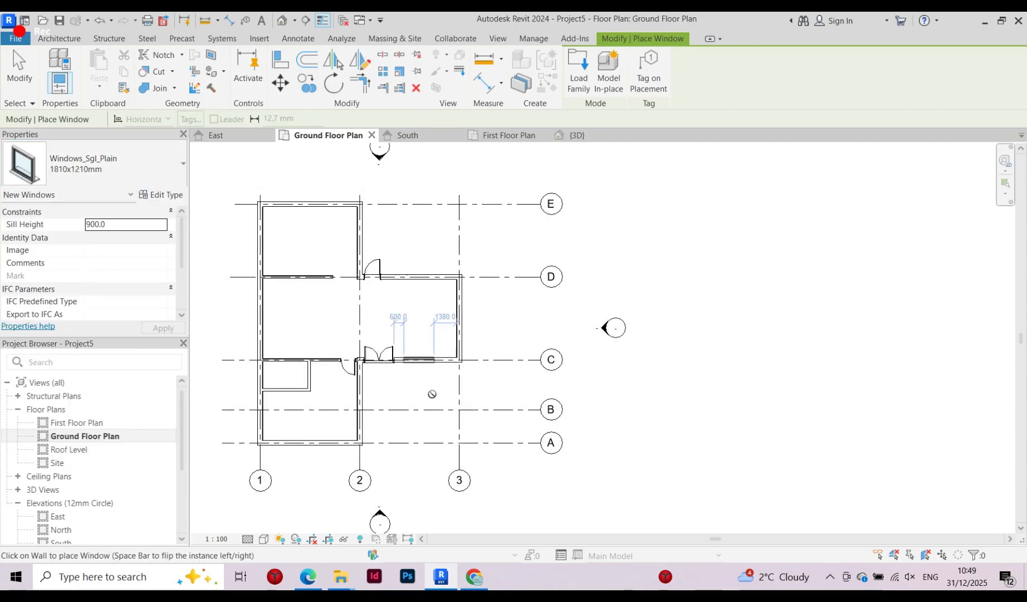
scroll(345, 393, up, 3)
scroll(418, 371, down, 2)
scroll(344, 413, up, 3)
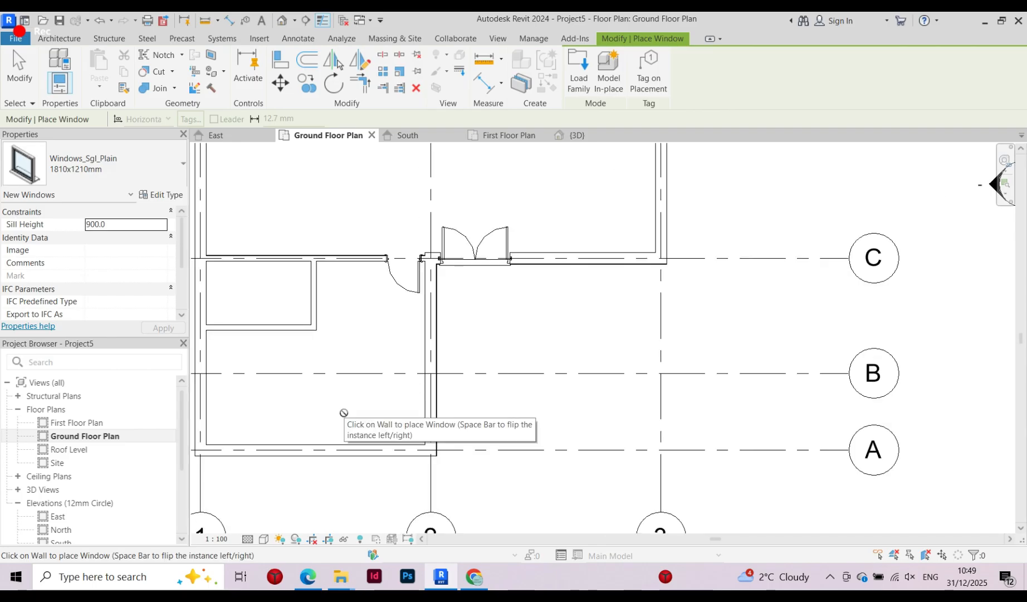
scroll(562, 283, down, 1)
scroll(465, 336, up, 1)
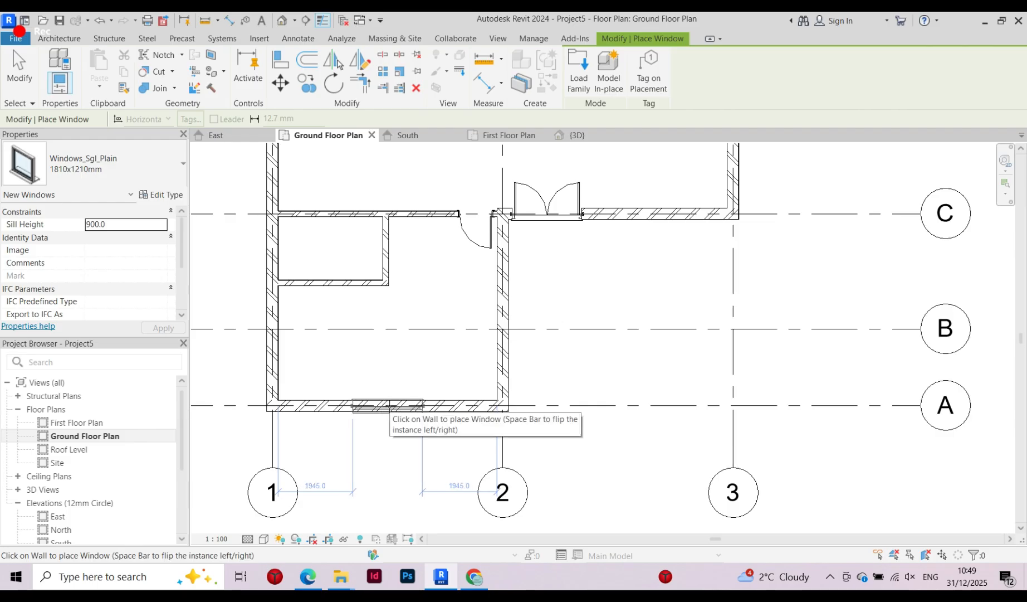
click(389, 406)
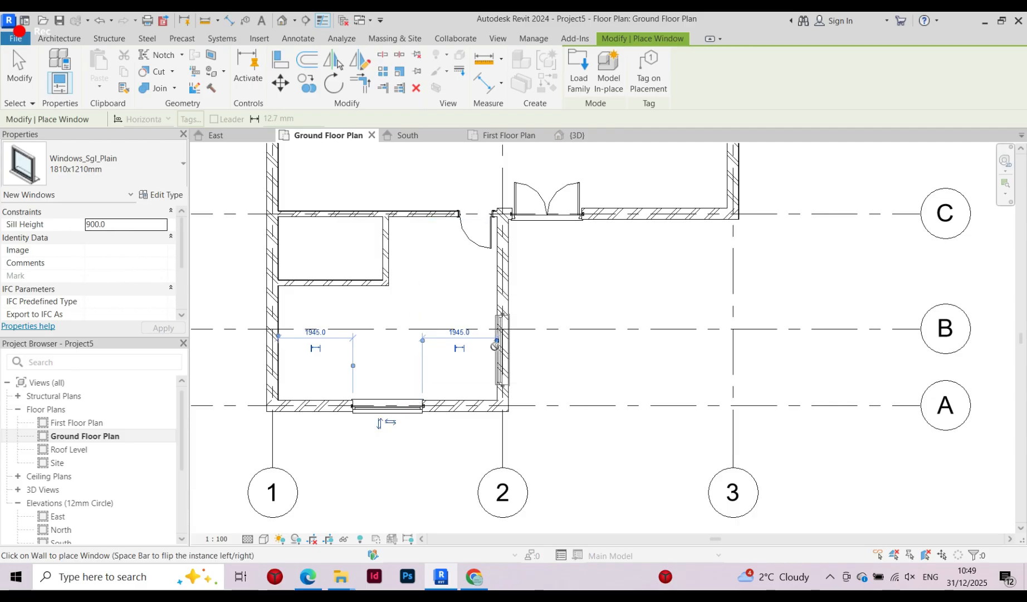
Place a second 1810x1210mm window in the exterior wall on grid 2, 500 mm from the wall on grid A
scroll(499, 338, up, 3)
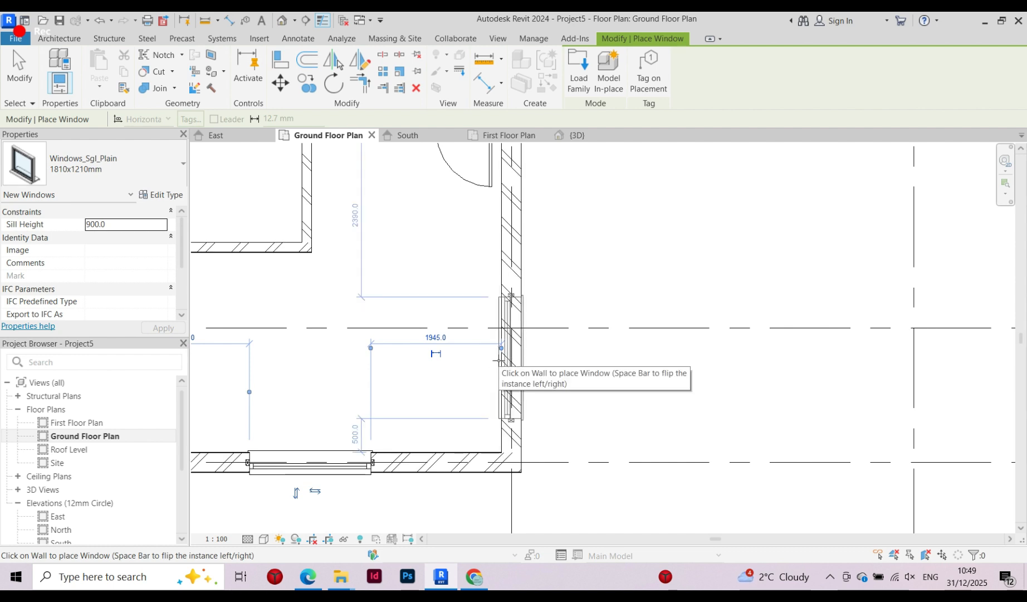
scroll(417, 417, down, 5)
scroll(292, 216, up, 4)
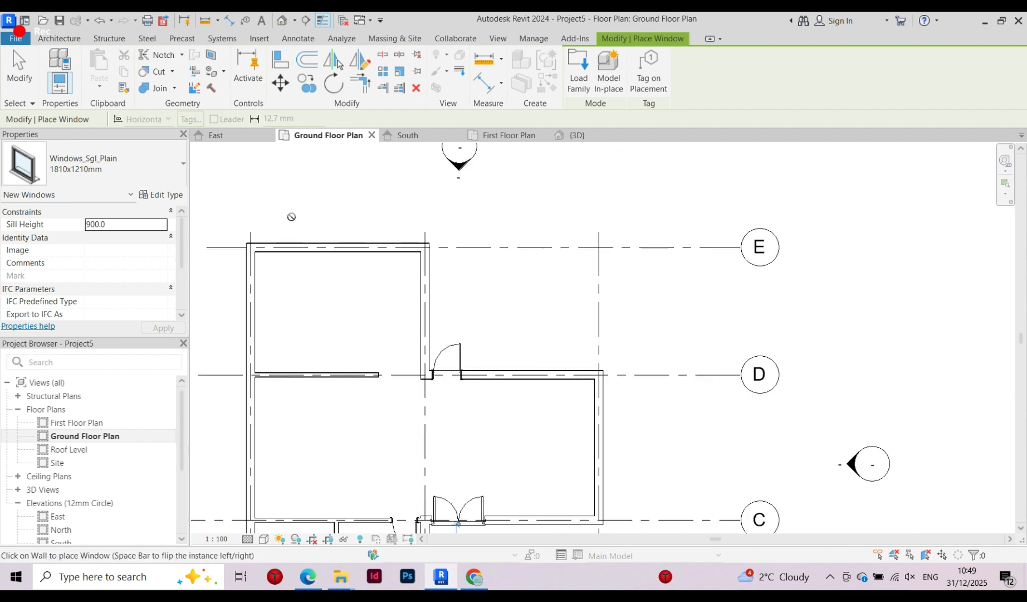
On the Ground Floor Plan, place a 1810x1210mm window in the grid C exterior wall, 180 mm from the wall on grid 3
scroll(291, 217, up, 3)
scroll(522, 282, down, 2)
scroll(385, 252, down, 1)
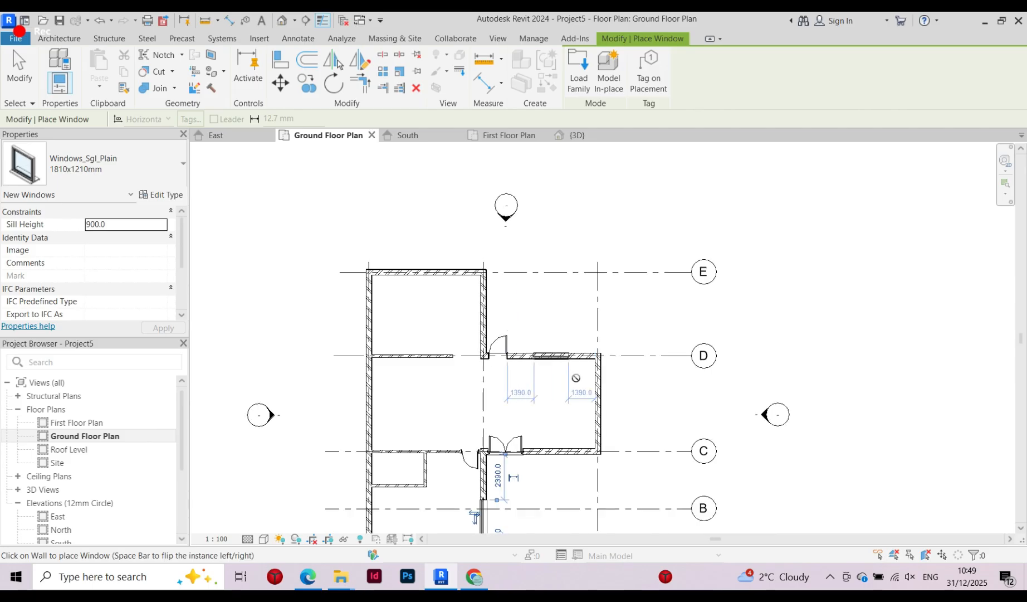
scroll(555, 401, up, 3)
scroll(557, 473, up, 5)
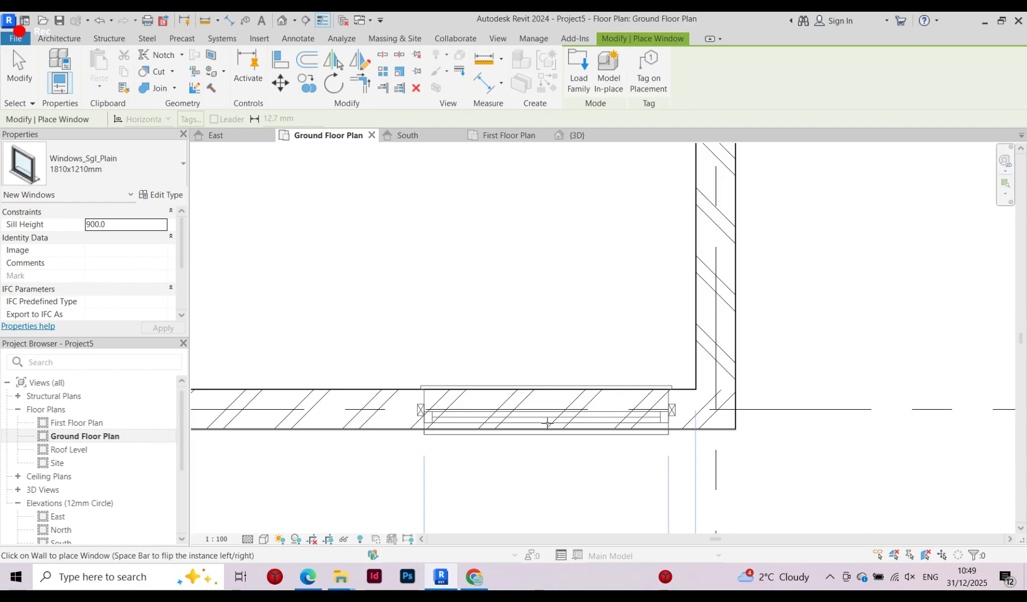
scroll(547, 422, down, 5)
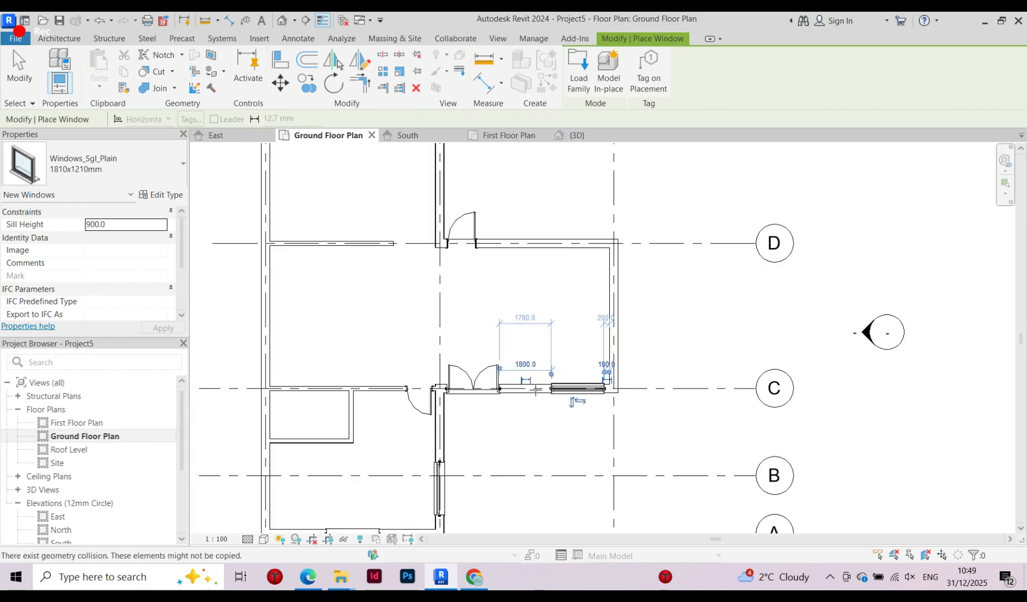
scroll(557, 412, up, 3)
scroll(445, 477, down, 3)
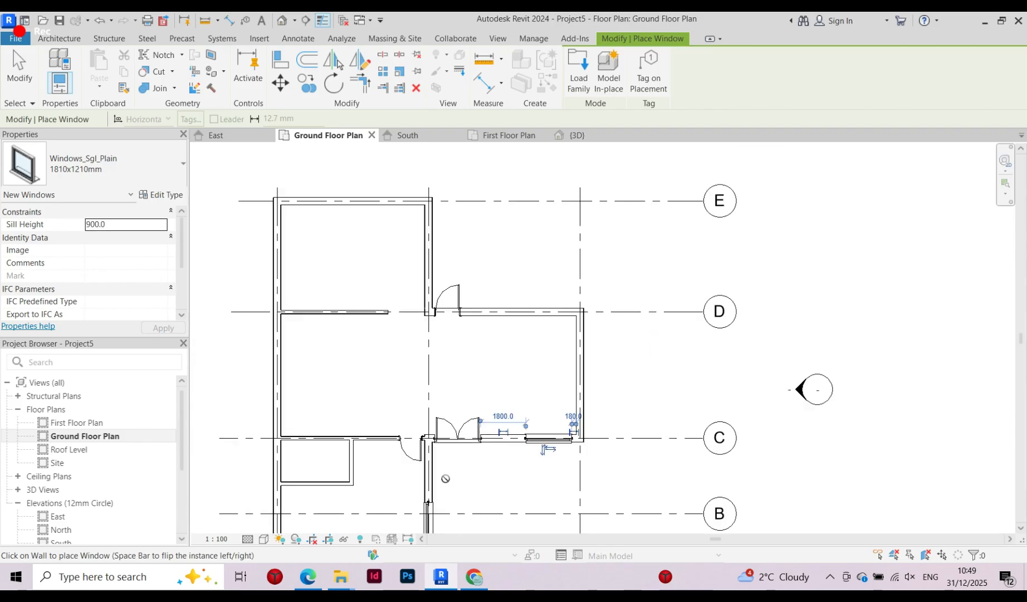
Examine the exterior wall on grid D beside the ground floor door for a window position, and end window placement
scroll(585, 412, up, 3)
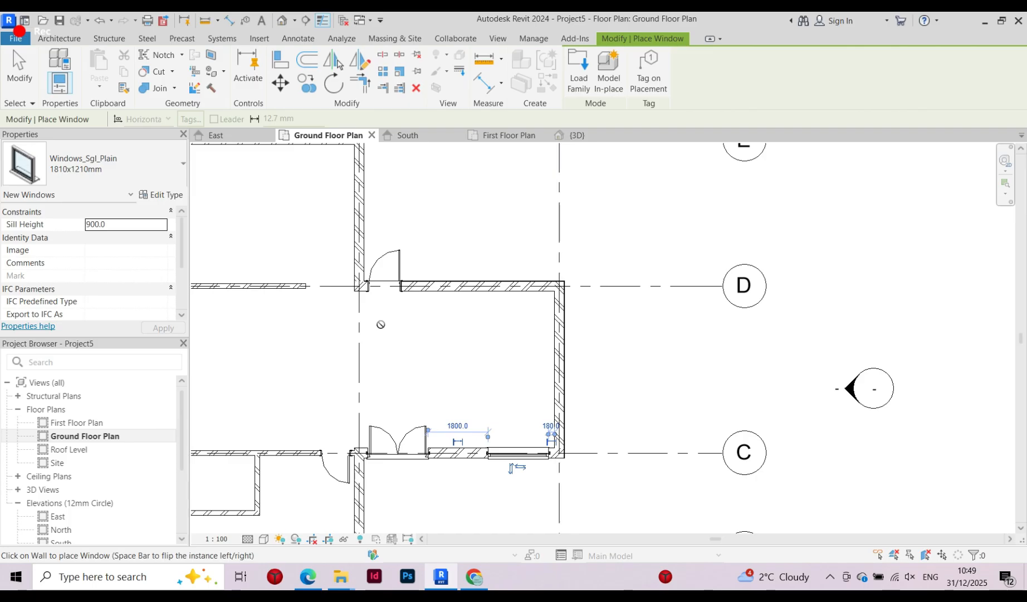
scroll(444, 217, up, 3)
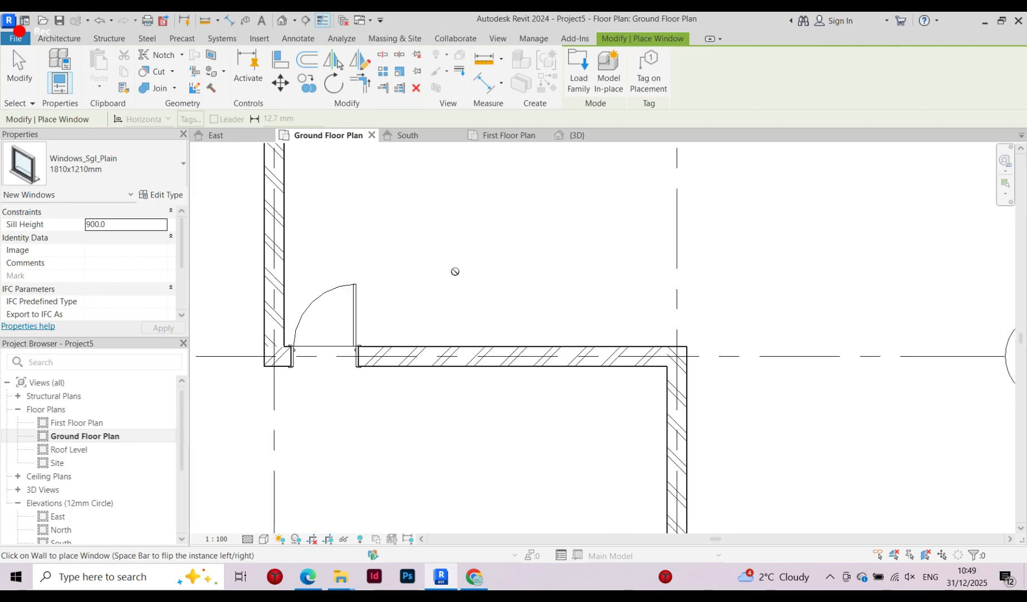
scroll(410, 388, up, 1)
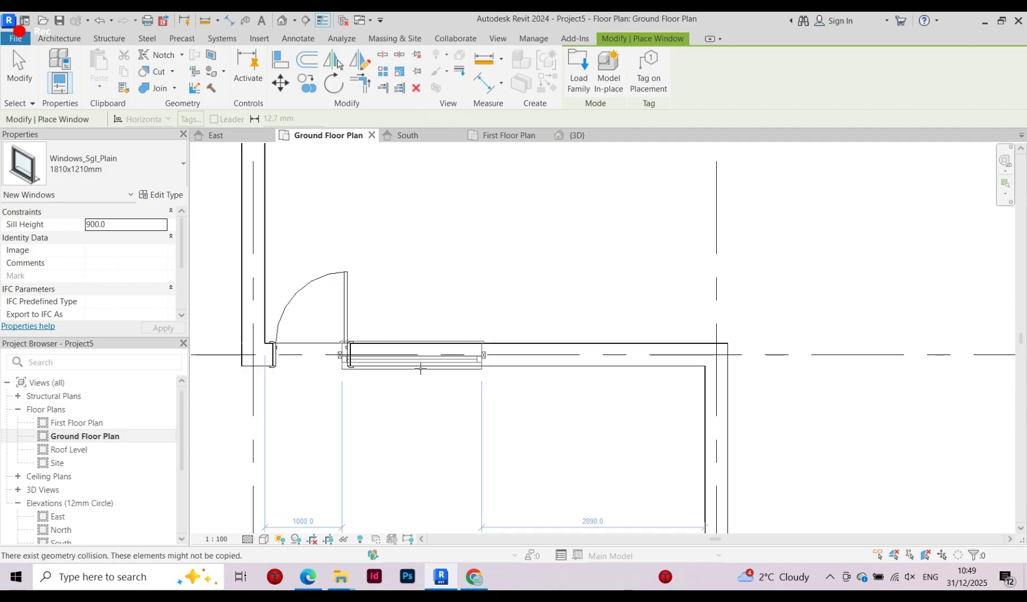
key(Escape)
scroll(421, 276, down, 3)
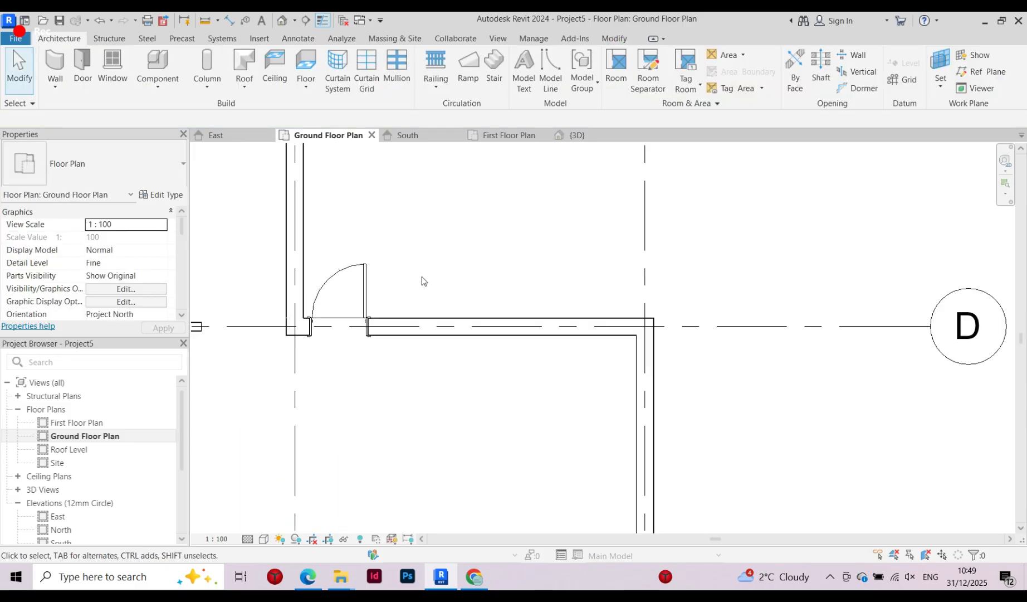
scroll(415, 232, down, 2)
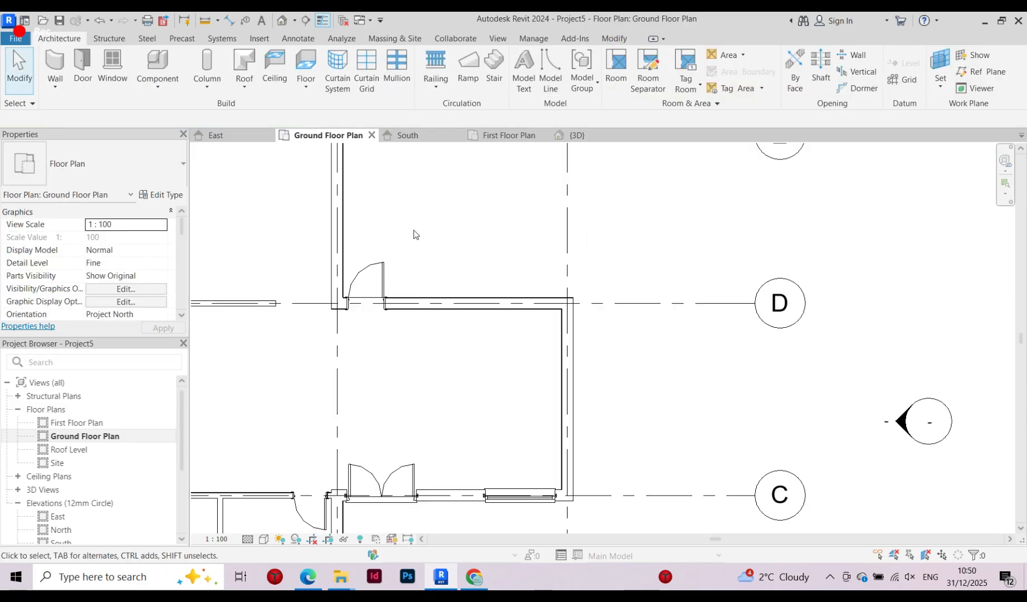
scroll(468, 319, up, 2)
scroll(600, 399, up, 1)
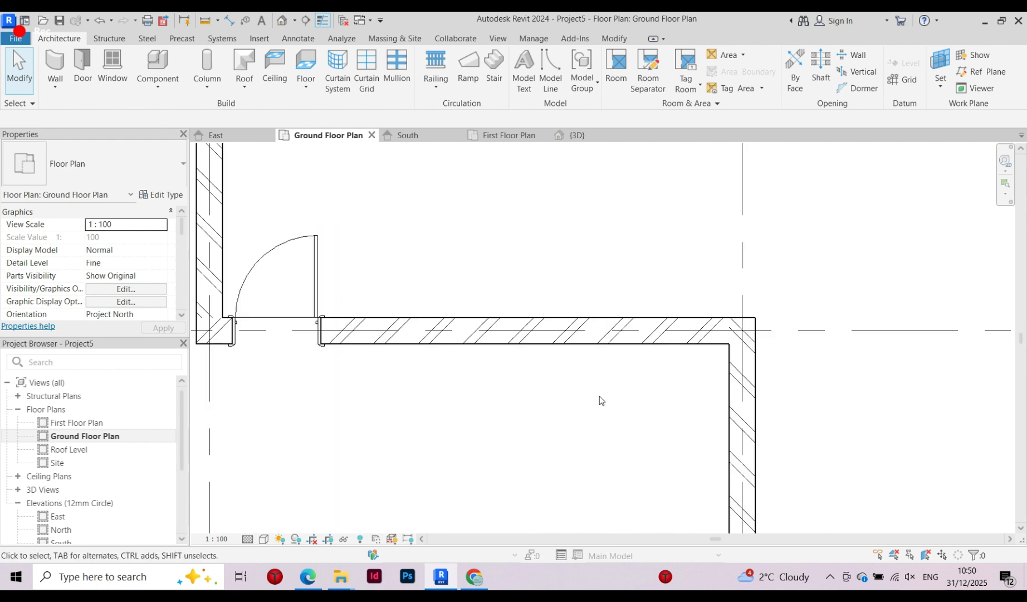
scroll(596, 357, down, 4)
scroll(526, 478, up, 1)
scroll(525, 477, up, 1)
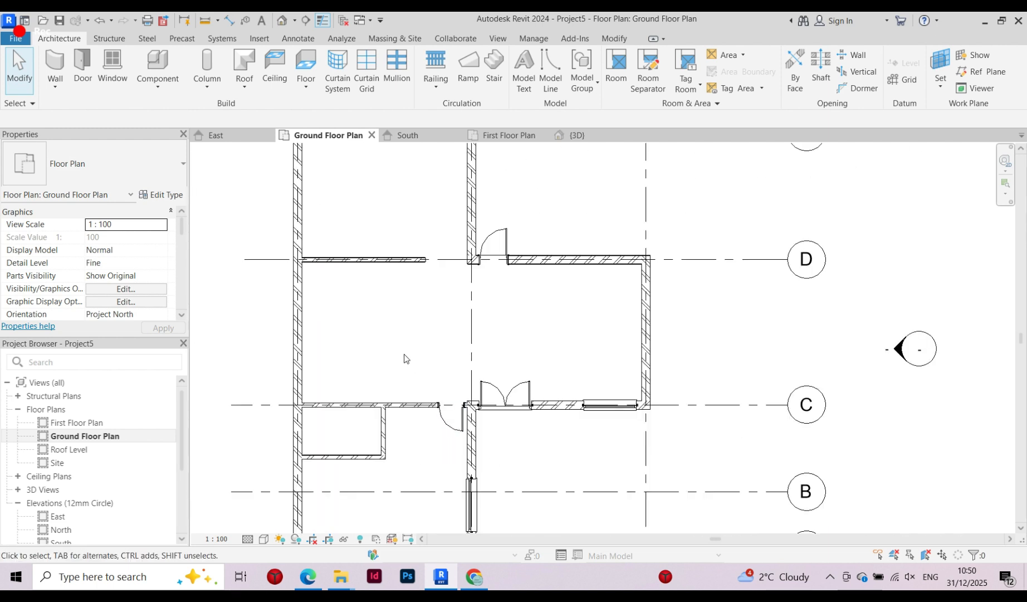
On the First Floor Plan, place 1810x1210mm windows centred in the grid E exterior wall and in the grid 2 exterior wall between grids D and E
double_click(75, 425)
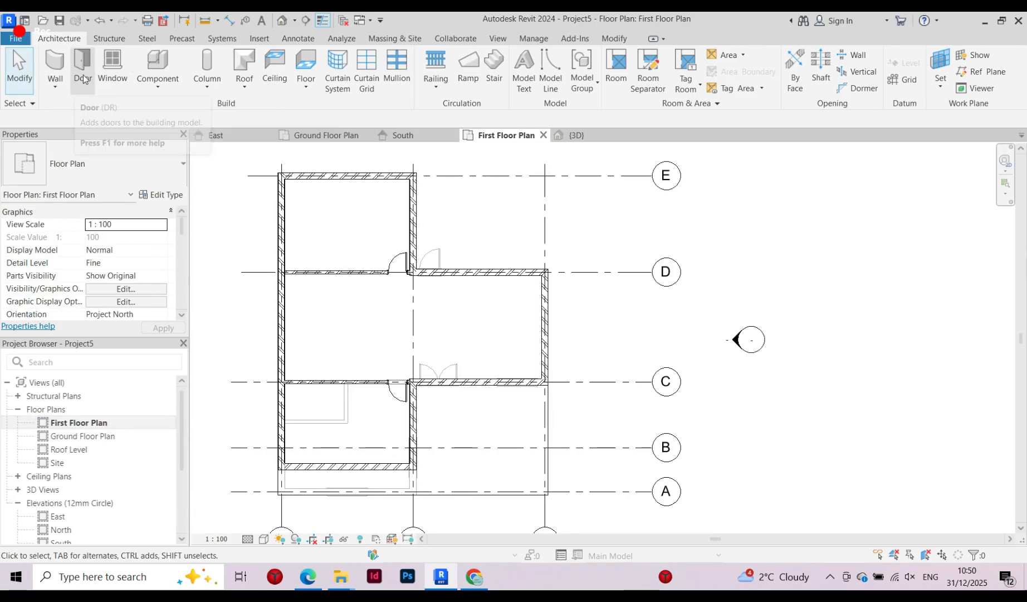
click(112, 67)
scroll(325, 179, up, 4)
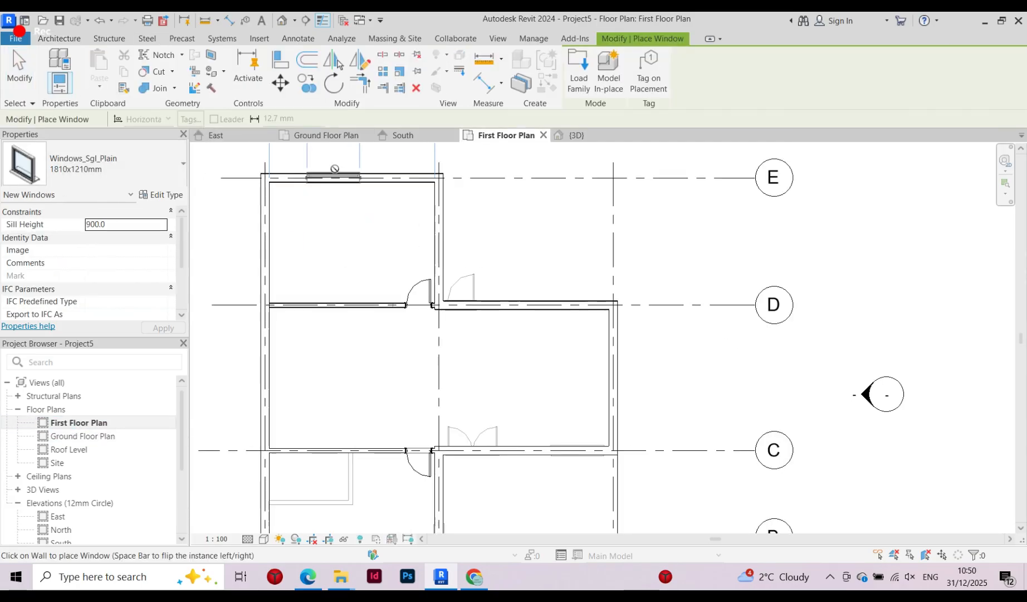
scroll(380, 219, up, 2)
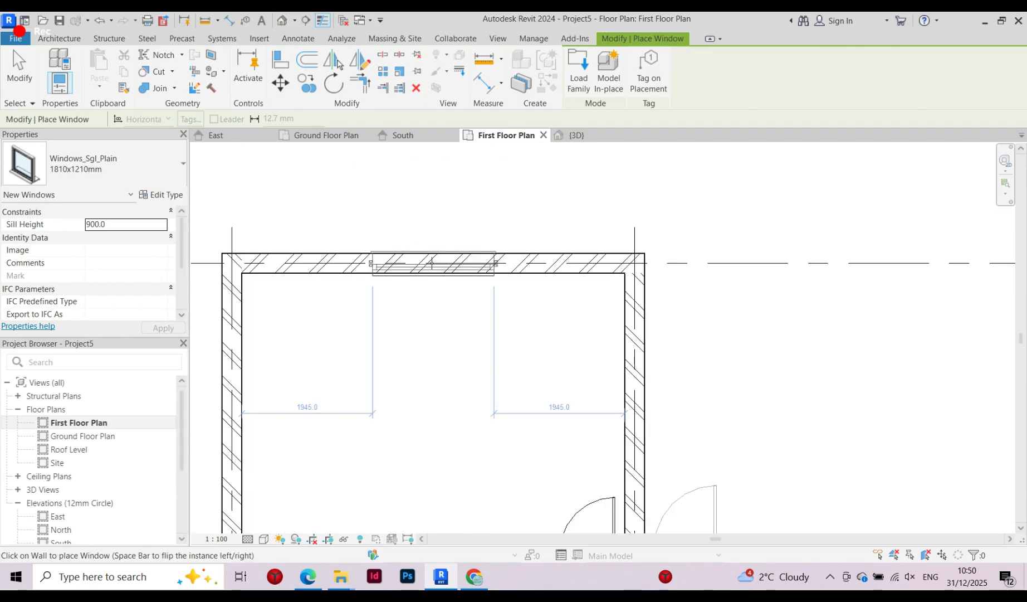
click(432, 263)
scroll(434, 263, down, 2)
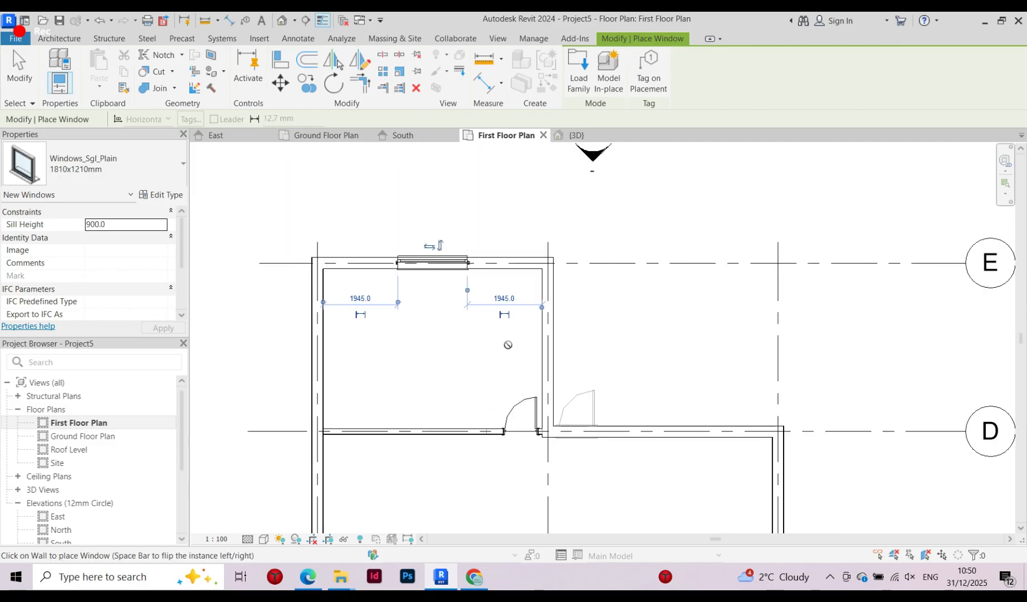
click(547, 338)
scroll(391, 256, down, 4)
Place another 1810x1210mm window in the first floor's grid 2 wall below grid C, 600 mm from the exterior wall near grid A, and end placement
scroll(411, 405, up, 3)
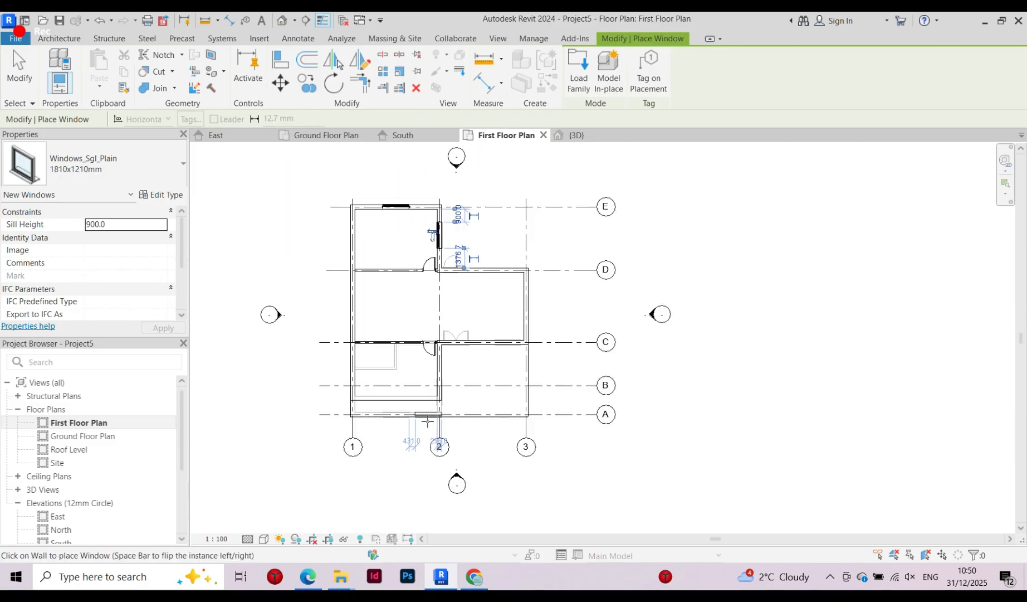
scroll(365, 362, up, 3)
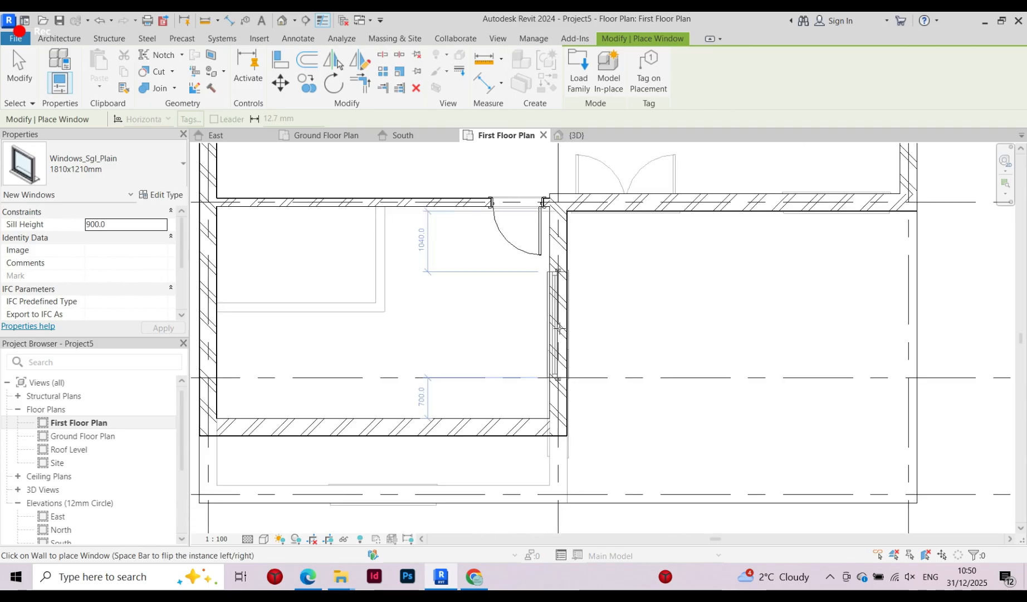
scroll(559, 327, down, 3)
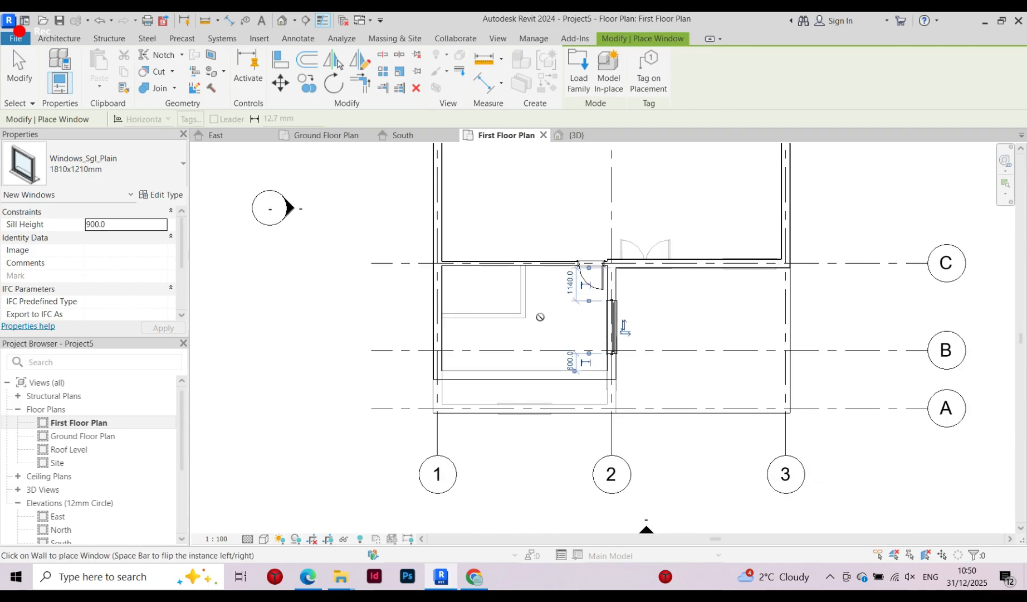
scroll(534, 323, up, 2)
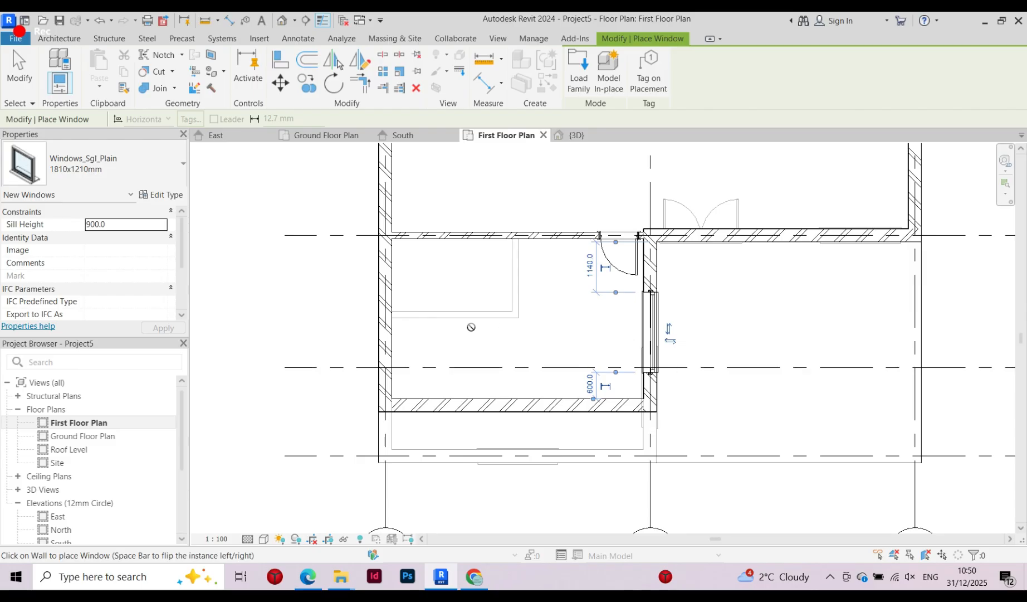
key(Escape)
Select the Project 1 Floor 150mm slab on the First Floor Plan and open its boundary for editing
scroll(352, 320, down, 3)
scroll(441, 342, up, 3)
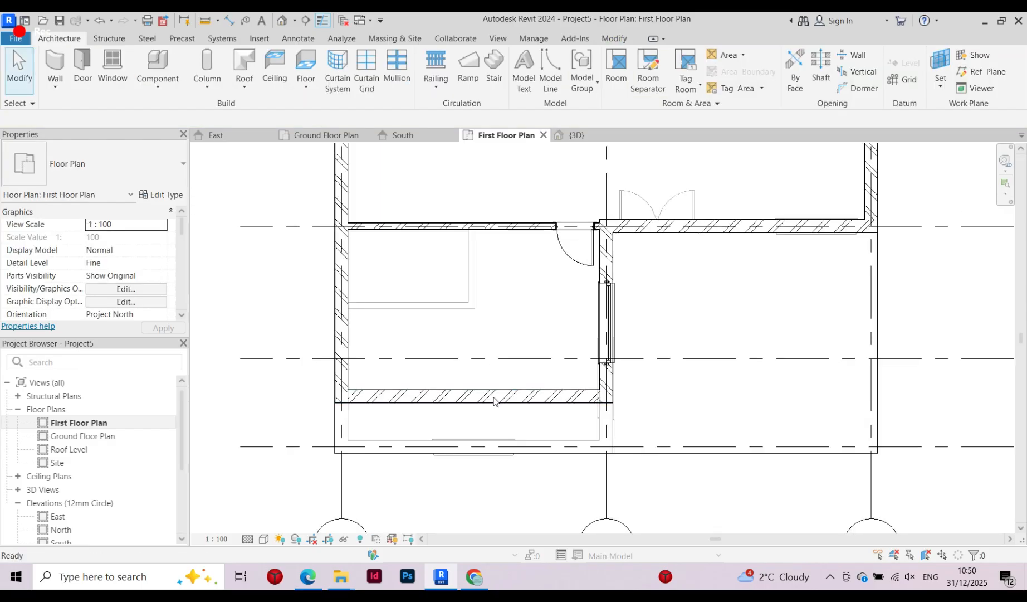
scroll(394, 403, down, 1)
scroll(429, 465, up, 2)
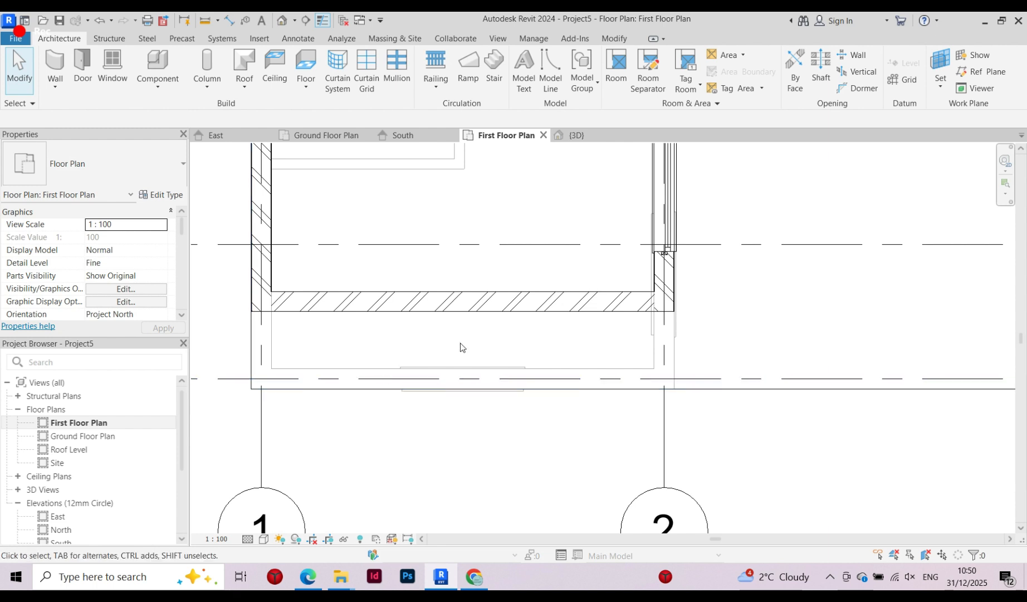
middle_drag(536, 316, 304, 355)
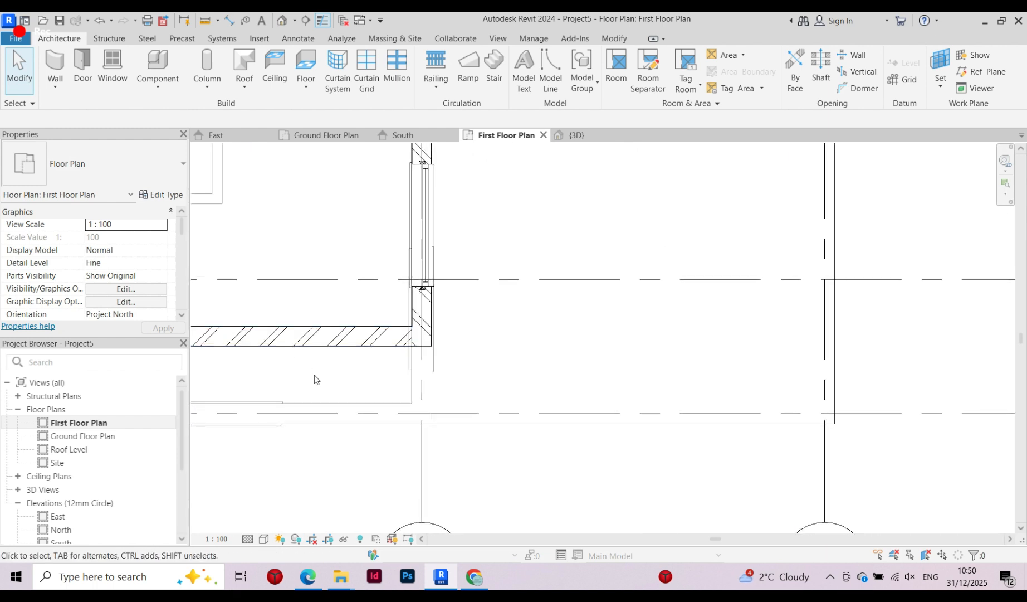
scroll(320, 404, down, 1)
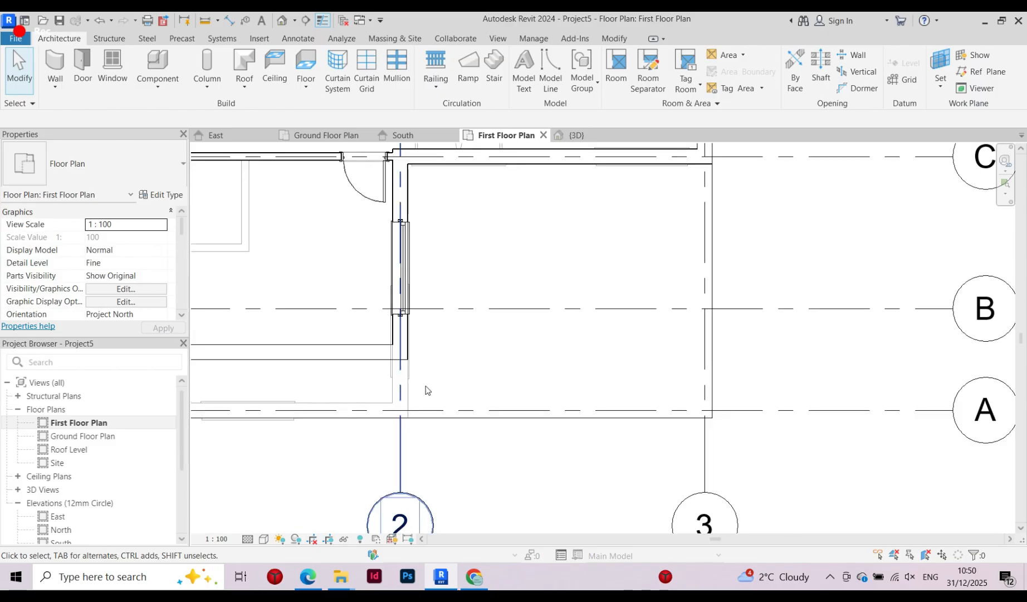
click(461, 424)
scroll(513, 436, down, 2)
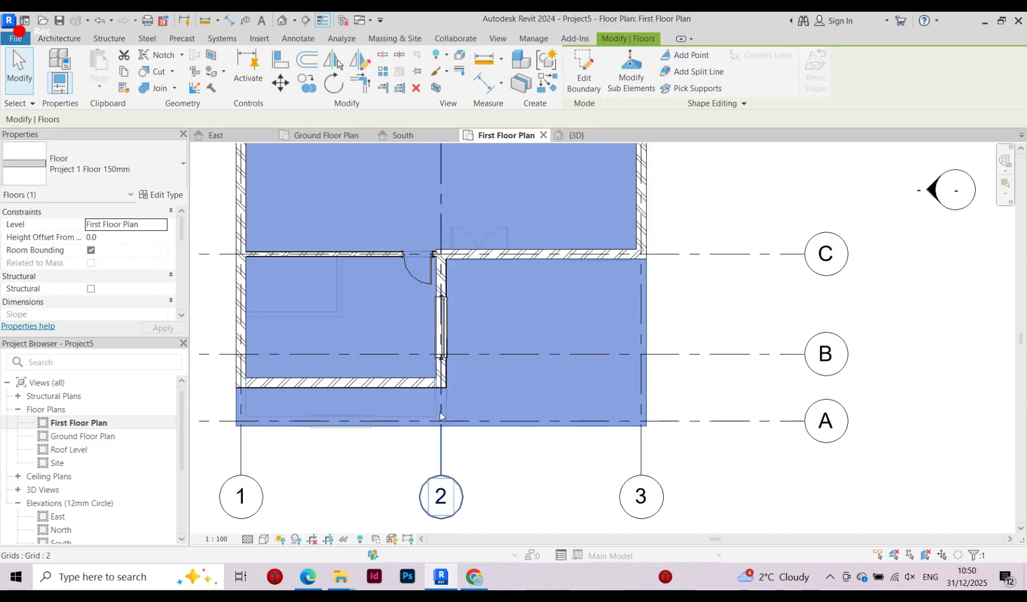
scroll(440, 412, down, 1)
scroll(440, 329, down, 1)
scroll(443, 328, up, 2)
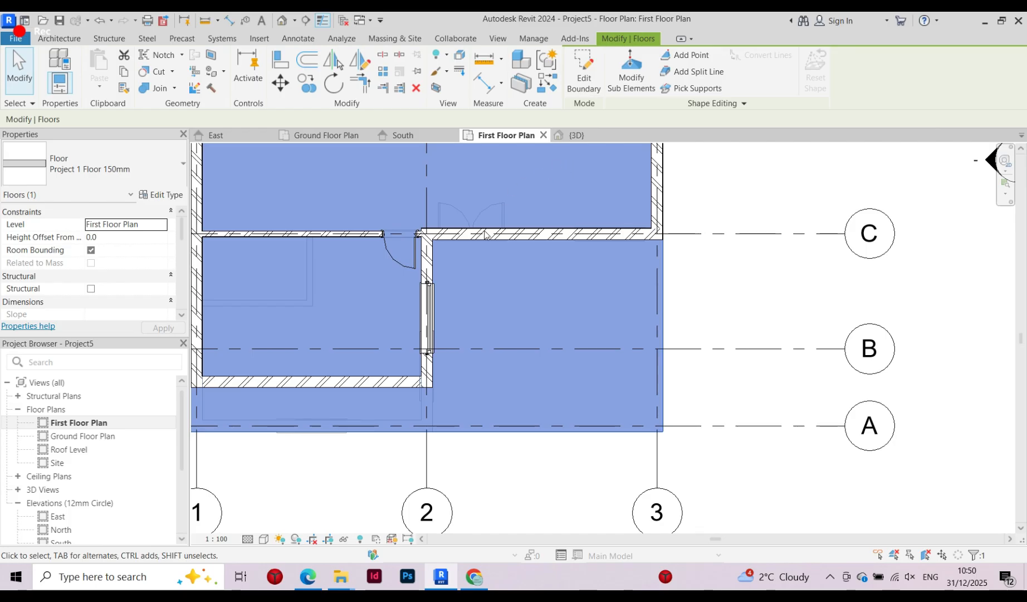
click(584, 69)
Draw boundary lines from the slab's grid A edge along the grid 2 wall's outer face to the wall corner, and across to the grid 3 edge
scroll(439, 402, up, 3)
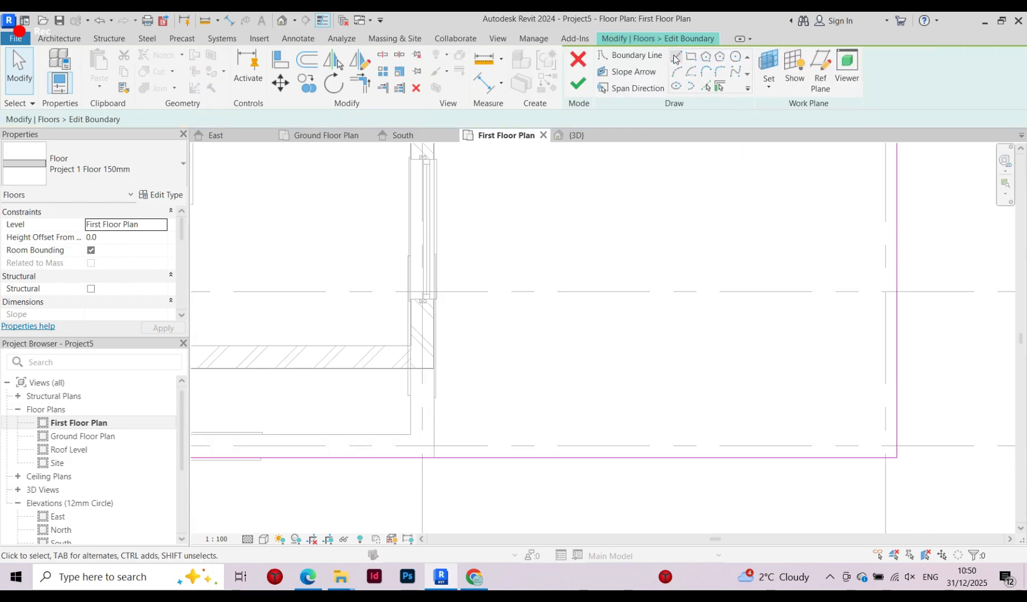
click(675, 58)
scroll(424, 442, up, 3)
click(440, 467)
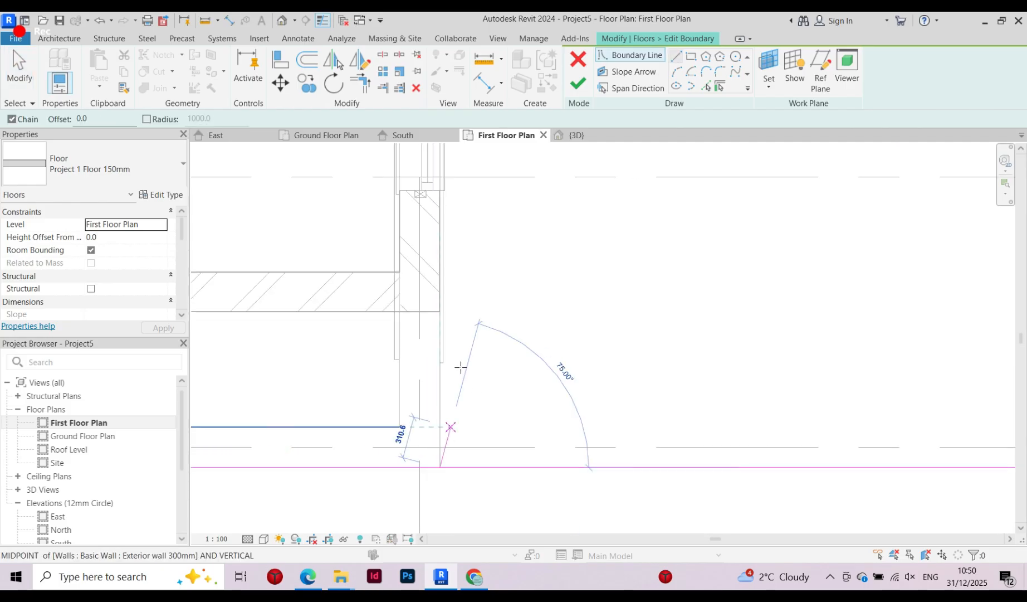
scroll(452, 423, down, 2)
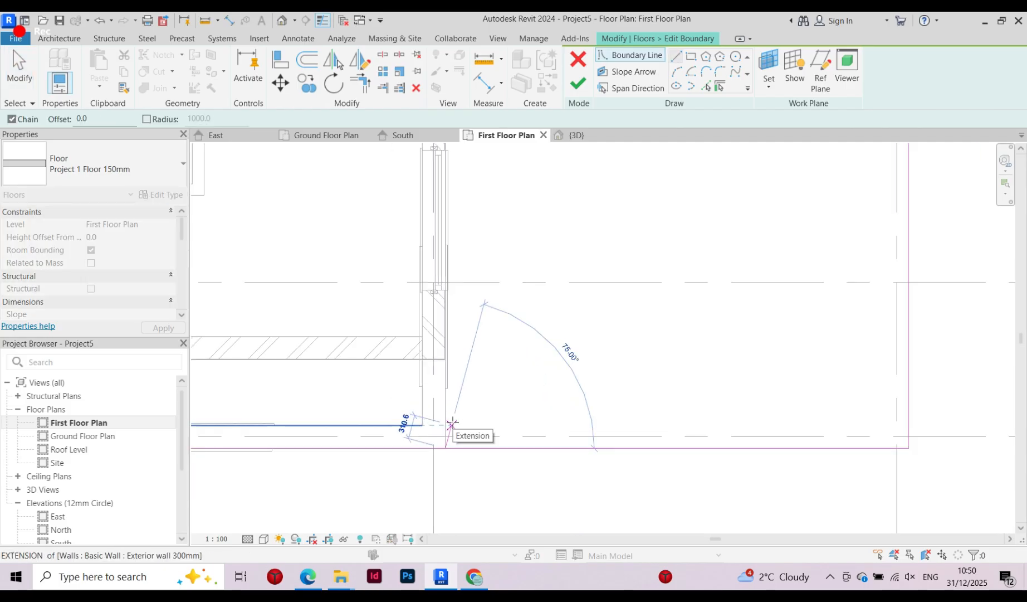
scroll(452, 424, down, 2)
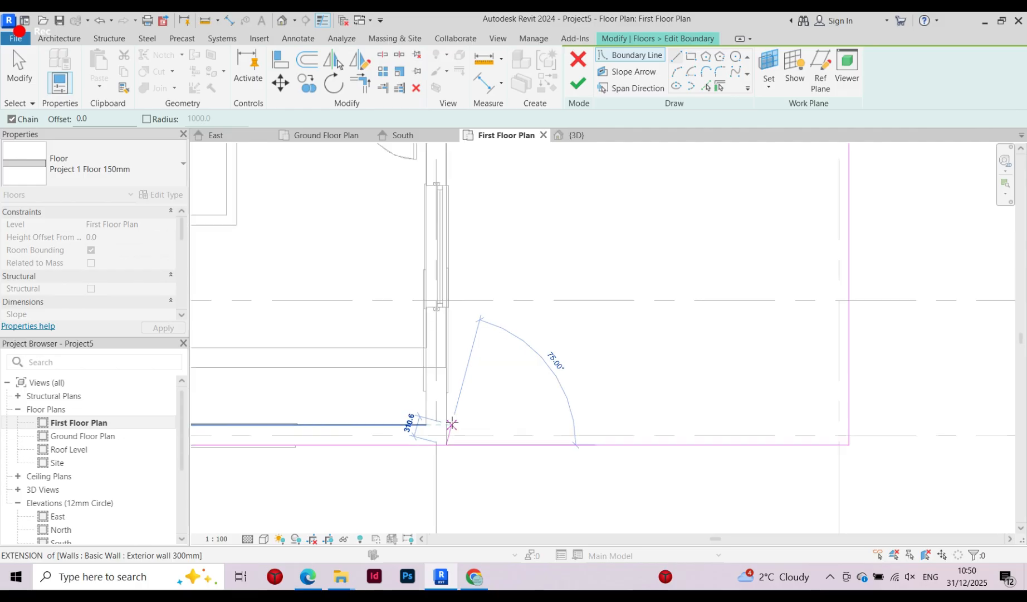
scroll(452, 424, up, 5)
scroll(468, 433, up, 5)
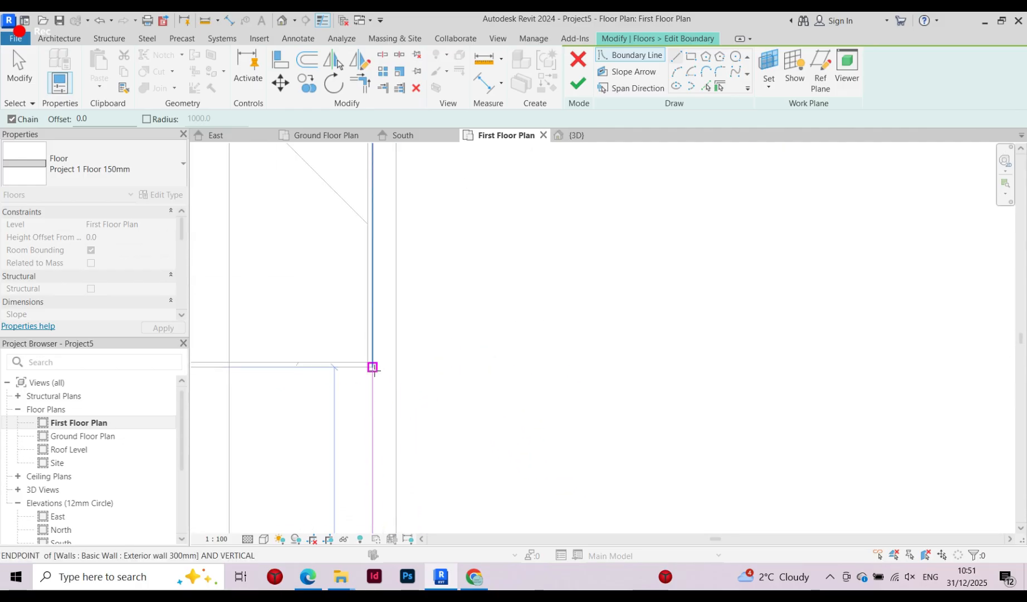
click(373, 367)
scroll(385, 356, down, 4)
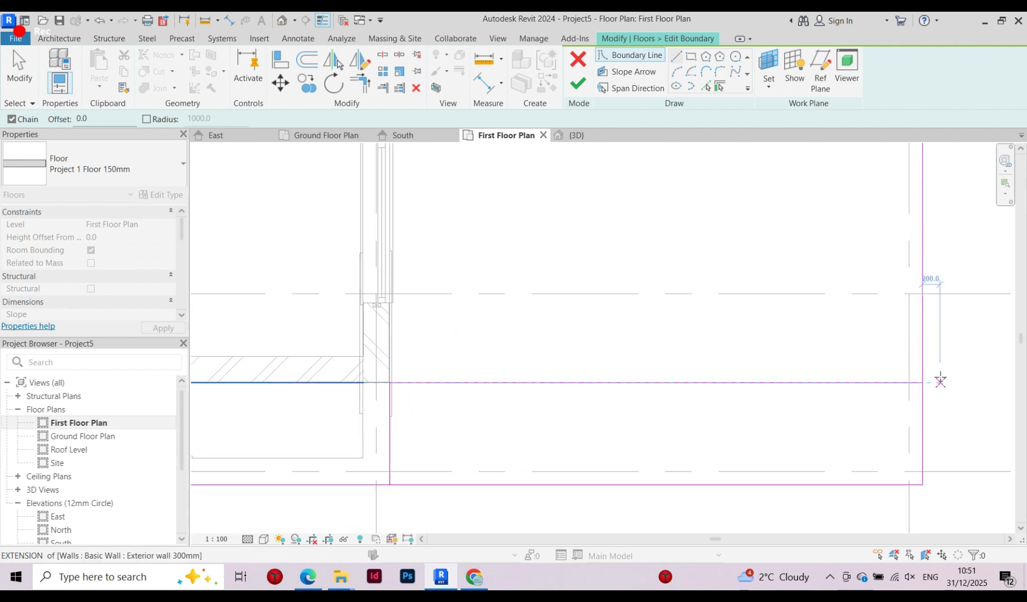
click(923, 382)
key(Escape)
key(Escape)
Delete the slab boundary segments along grid A between grids 2 and 3, and trim the grid 3 edge to the new horizontal line
click(449, 484)
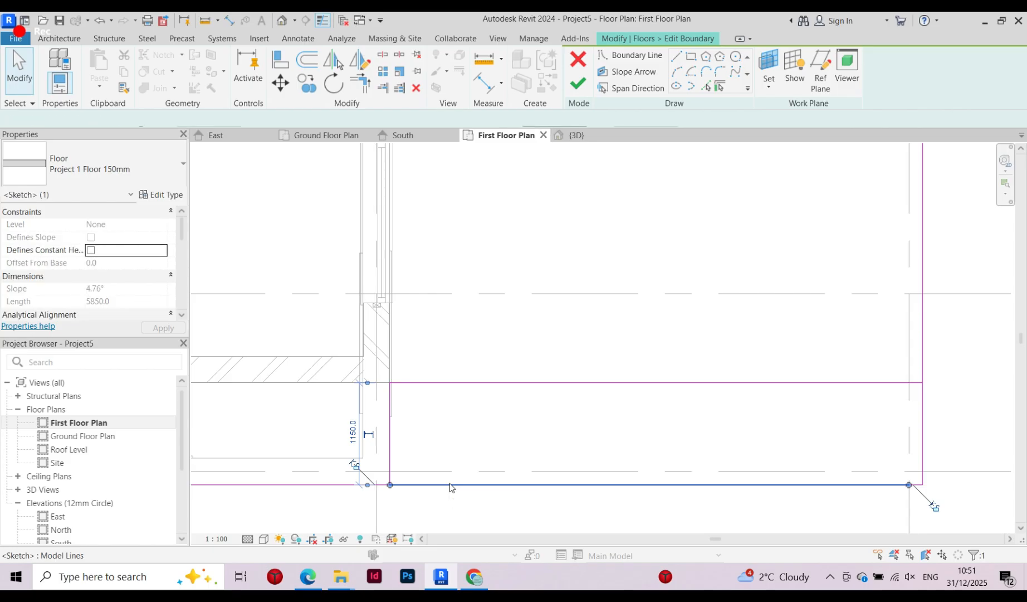
key(Delete)
click(916, 484)
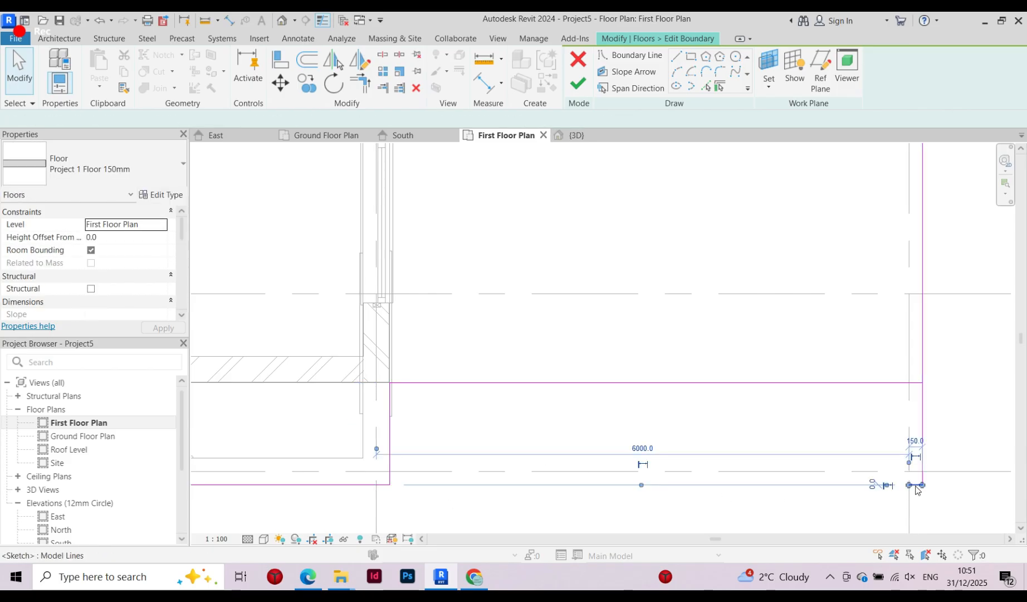
key(Delete)
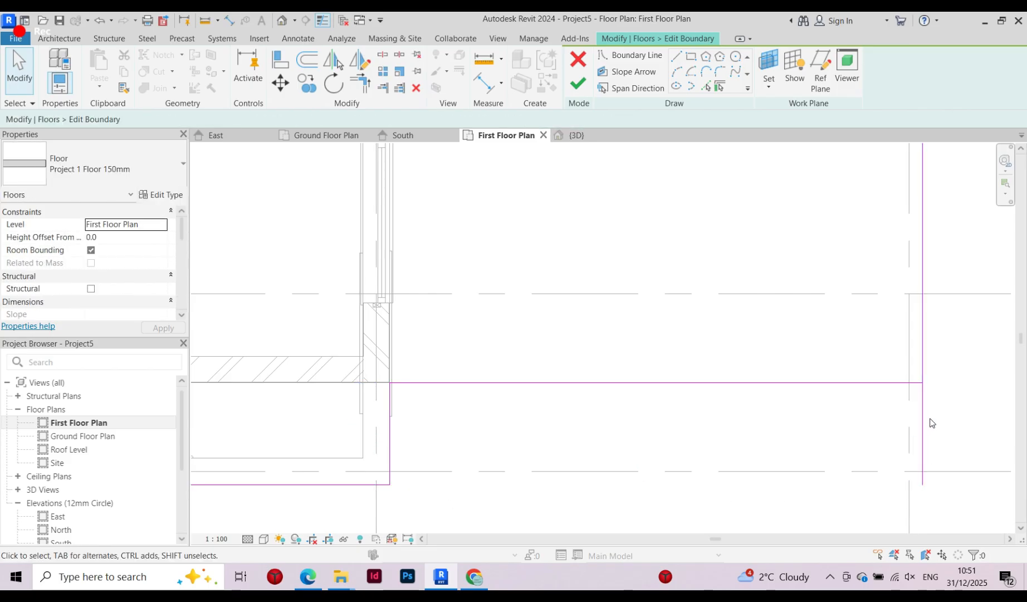
click(890, 389)
click(923, 357)
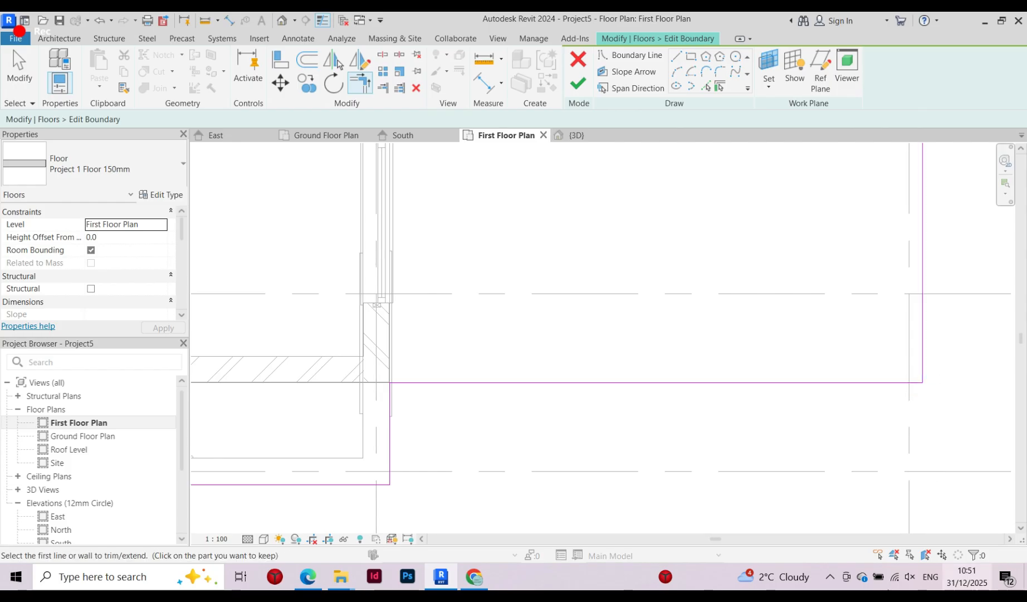
Finish the first floor slab's boundary edit, attach the walls below to its underside, and inspect the slab in the 3D view
scroll(596, 357, down, 5)
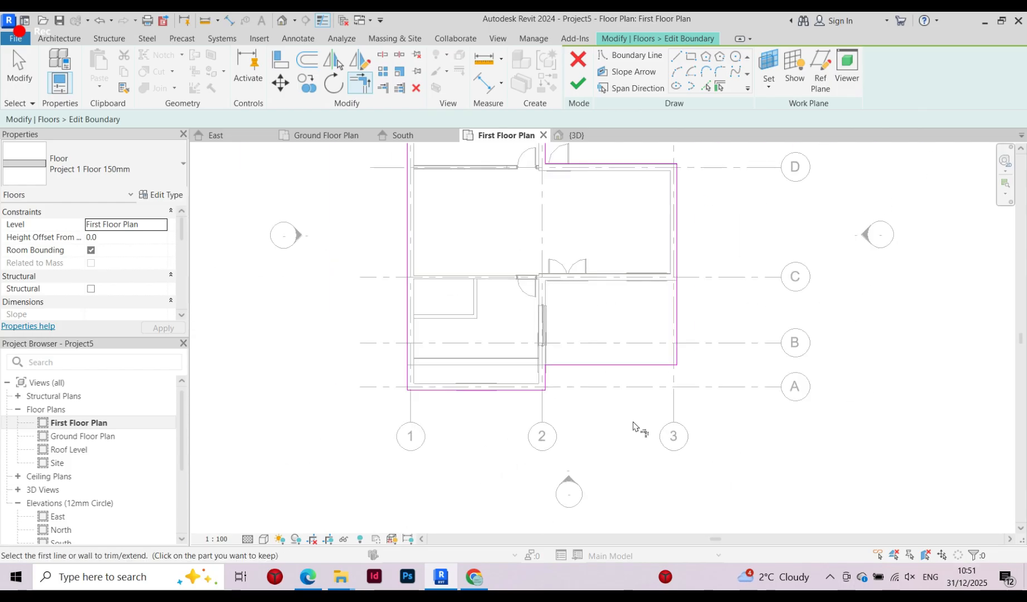
middle_drag(631, 263, 559, 348)
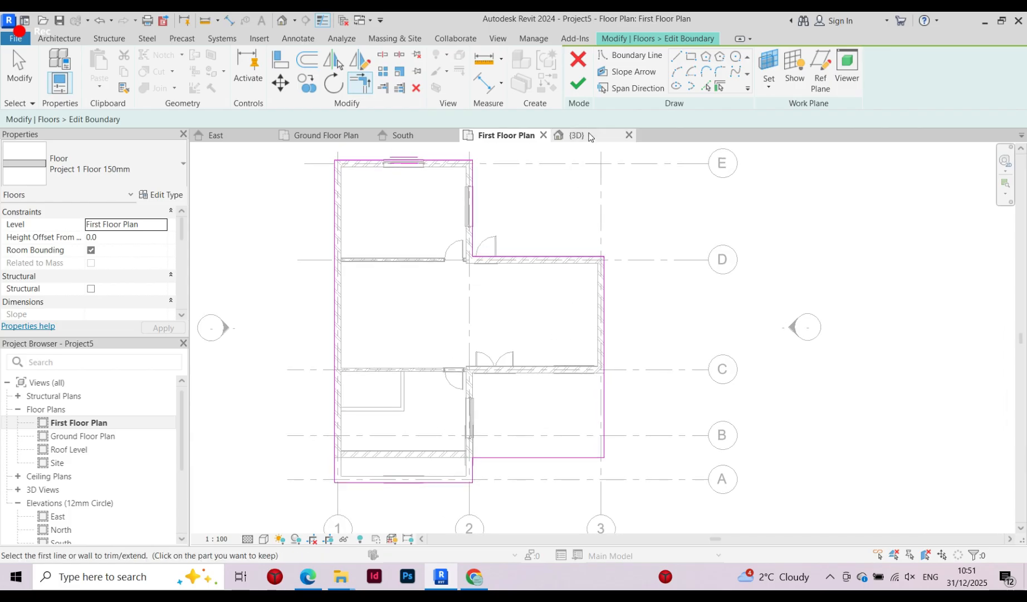
click(577, 87)
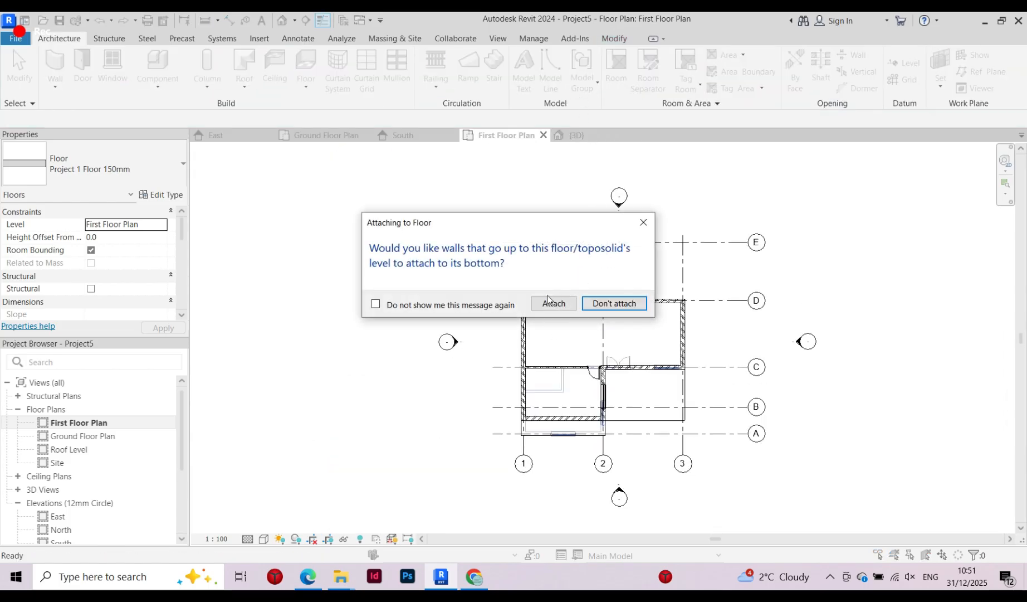
click(553, 303)
click(571, 135)
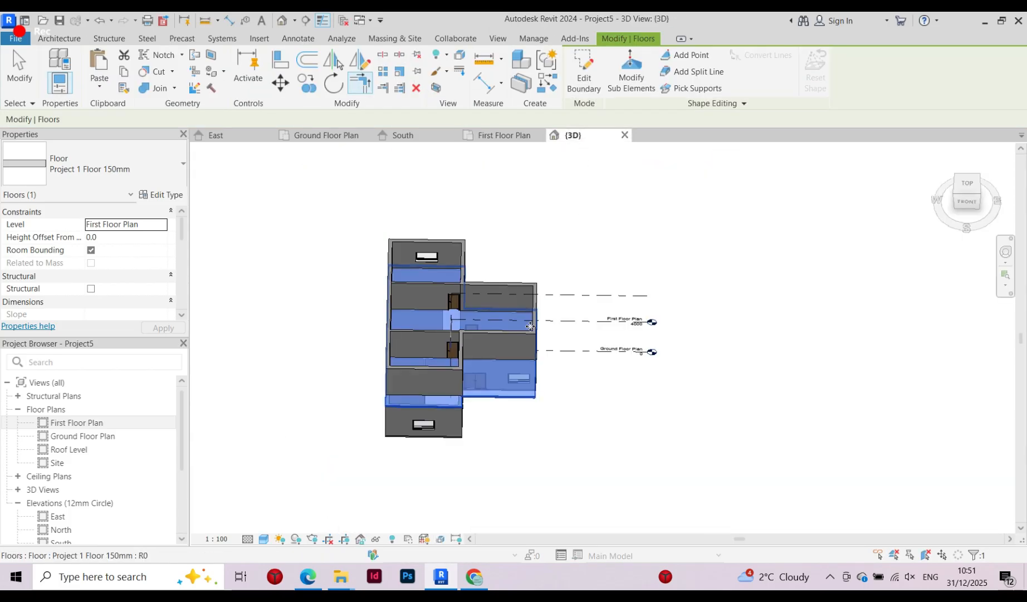
key(Escape)
scroll(437, 333, up, 6)
shift+middle_drag(414, 310, 384, 210)
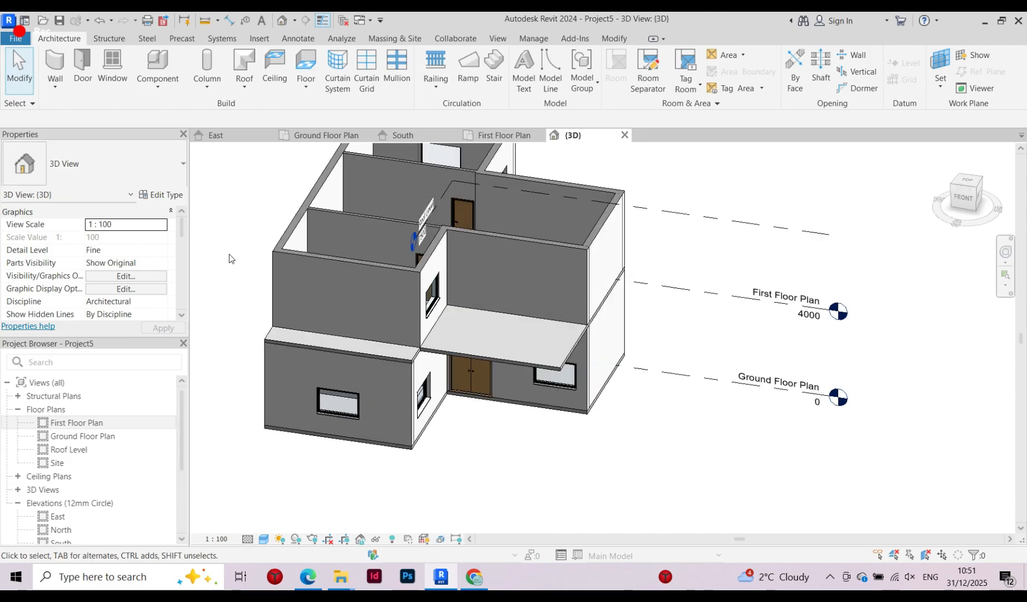
Examine the interior partitions and doors around grids C and D on the Ground Floor Plan
click(320, 136)
scroll(476, 366, down, 5)
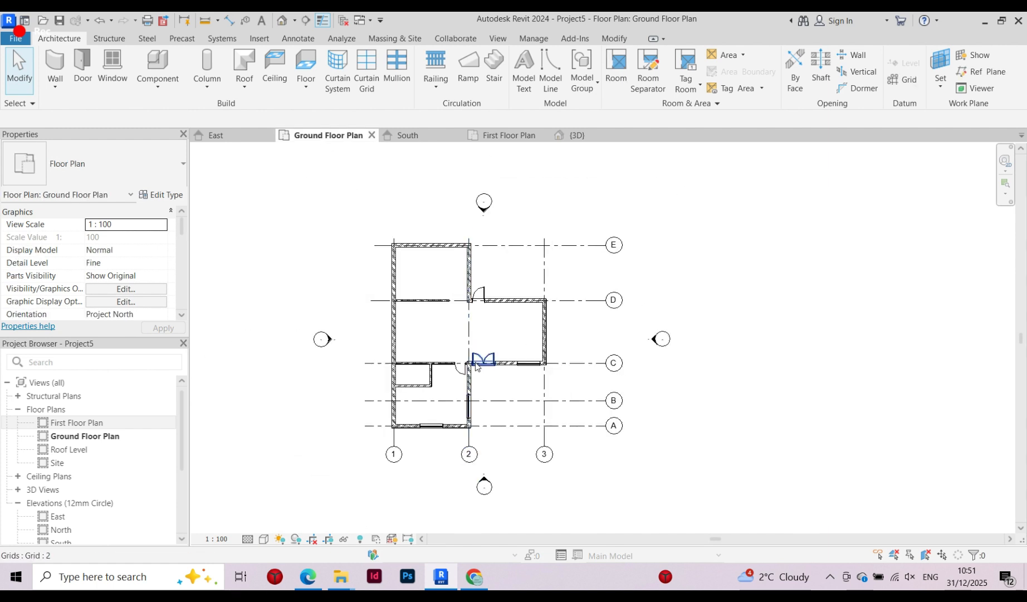
scroll(476, 366, up, 3)
scroll(457, 351, down, 2)
scroll(440, 343, up, 4)
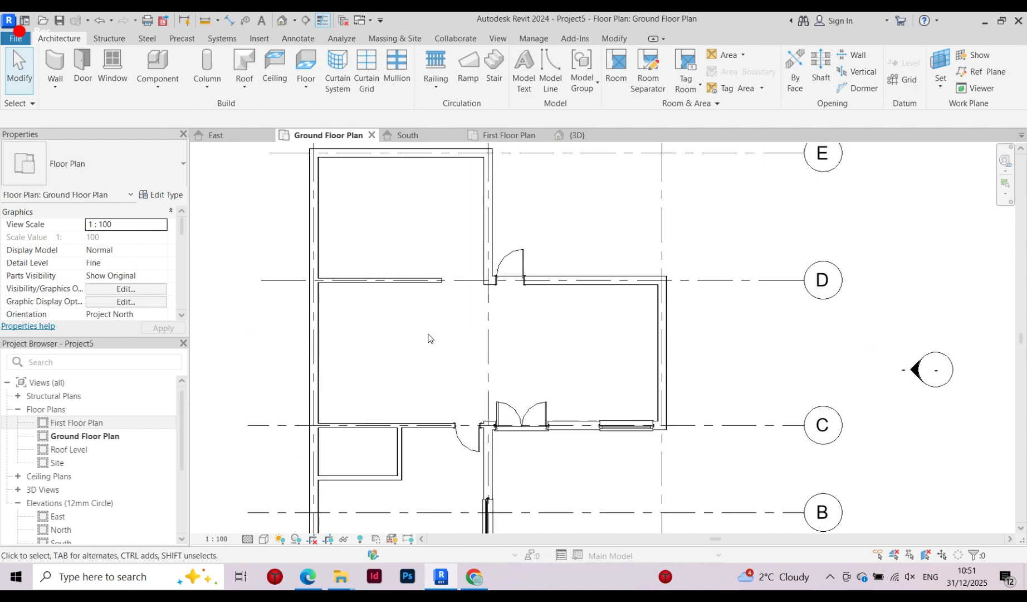
middle_drag(434, 331, 446, 312)
scroll(408, 302, down, 1)
scroll(392, 423, up, 3)
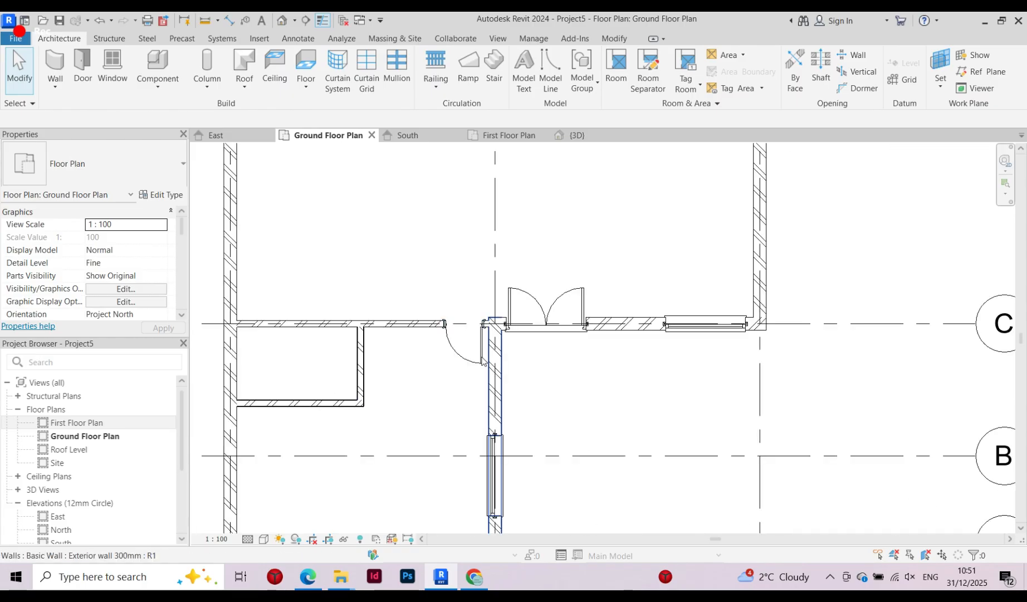
scroll(458, 368, down, 2)
middle_drag(445, 393, 479, 417)
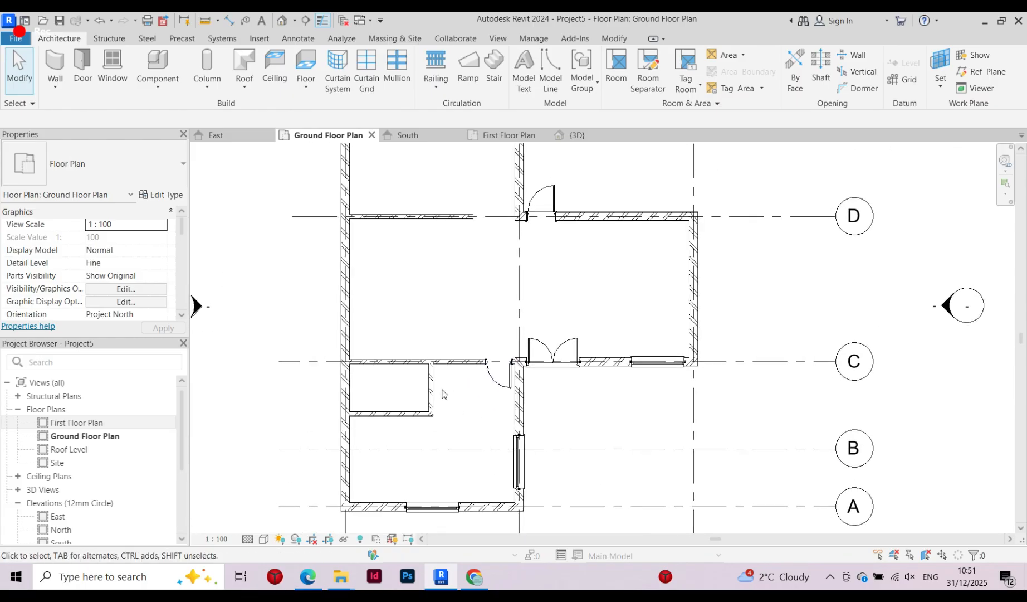
scroll(438, 384, up, 2)
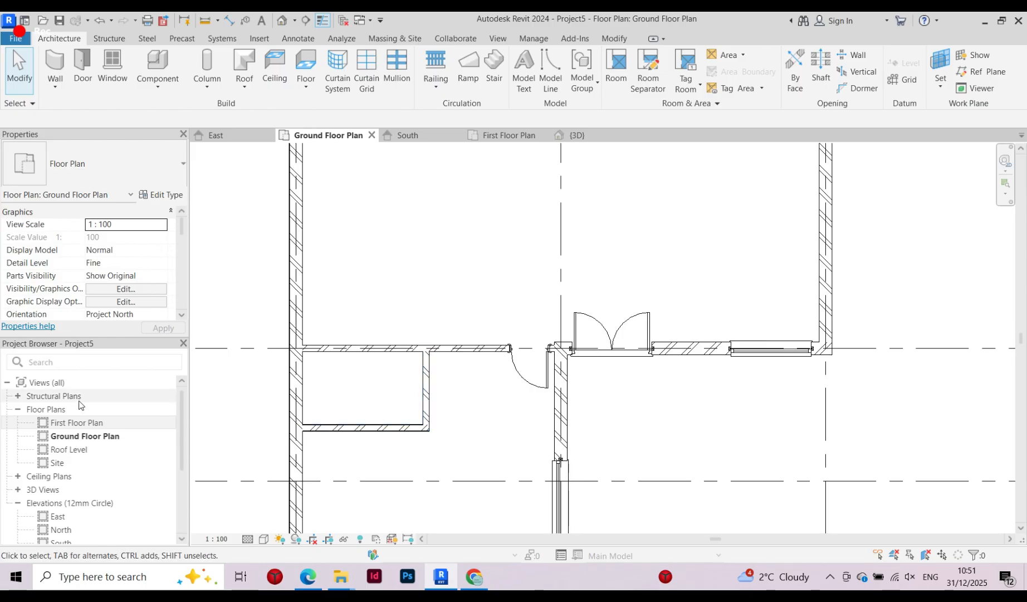
Compare the First Floor Plan's interior wall layout with the Ground Floor Plan's, especially the partitioned room below grid C
double_click(92, 436)
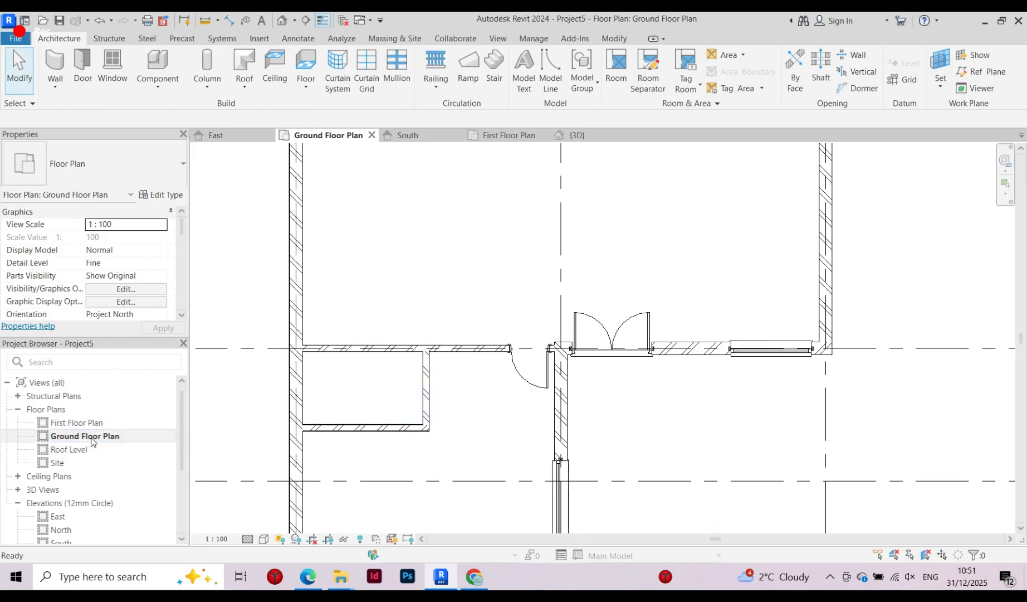
double_click(106, 423)
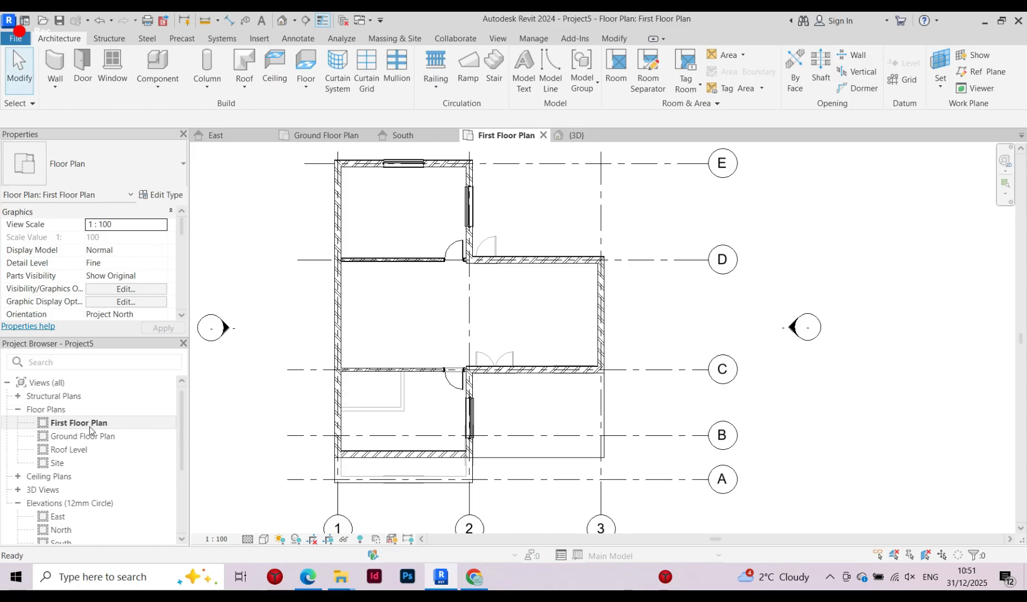
scroll(431, 425, up, 3)
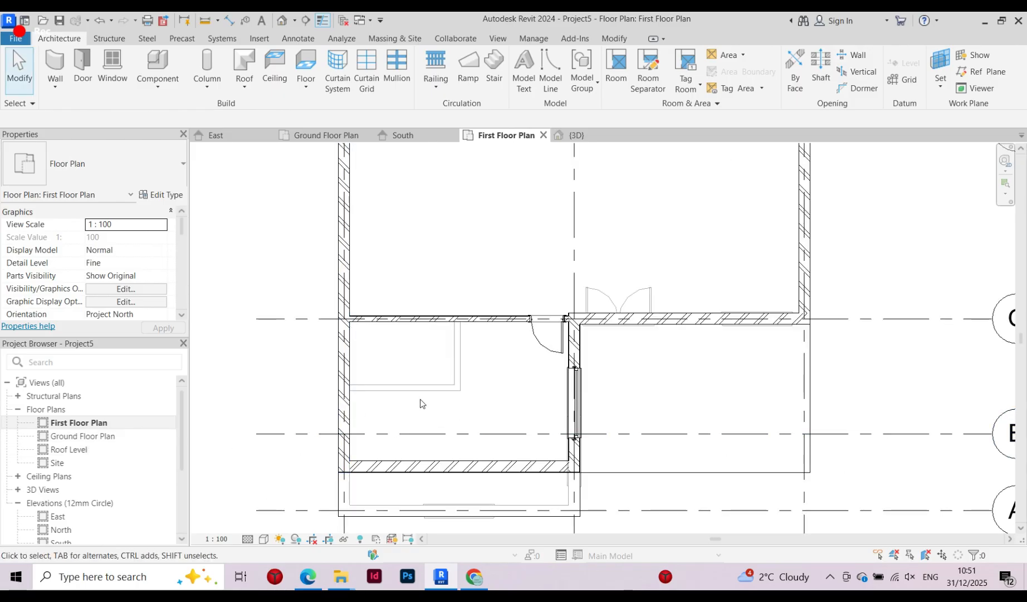
scroll(421, 399, down, 5)
scroll(422, 399, up, 5)
scroll(431, 339, down, 2)
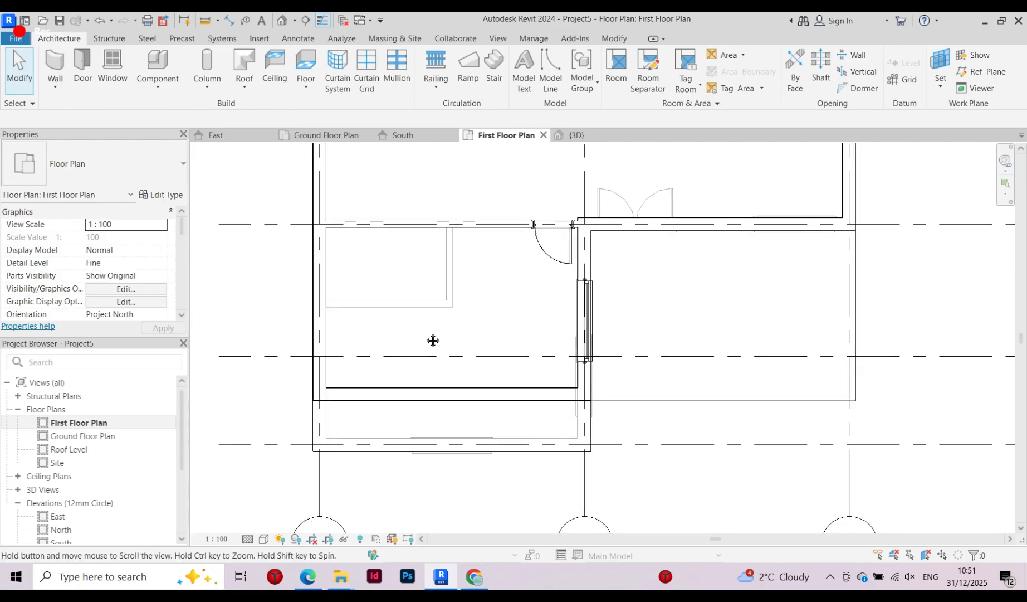
scroll(440, 356, up, 2)
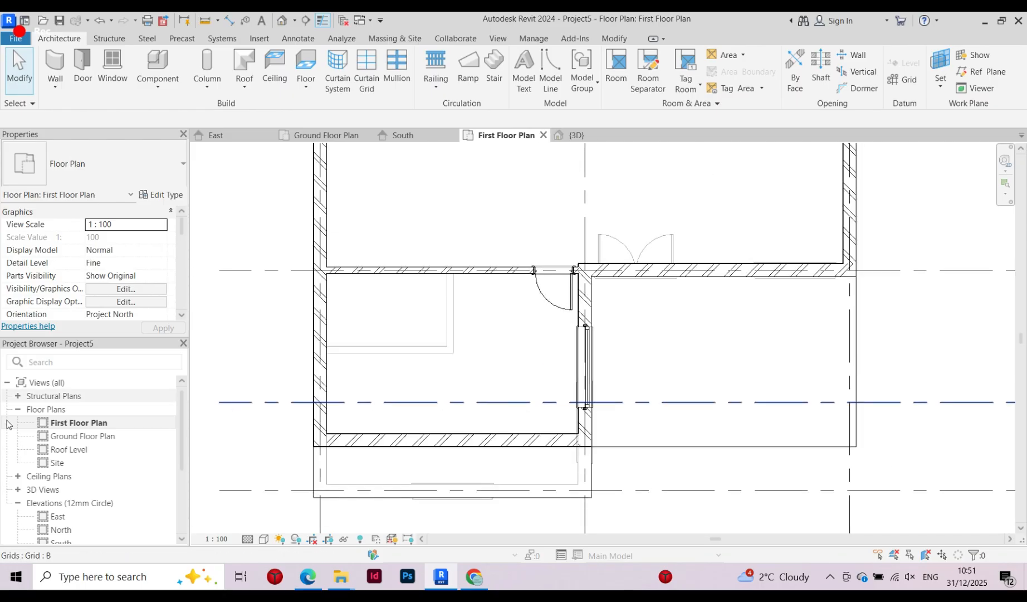
double_click(78, 436)
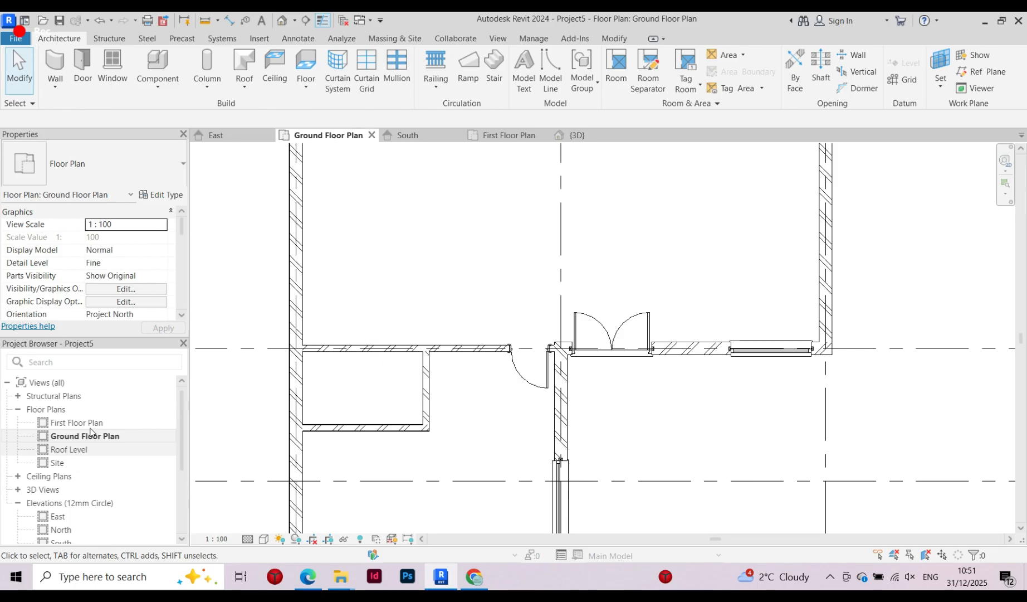
double_click(84, 422)
scroll(396, 408, down, 2)
scroll(396, 409, up, 2)
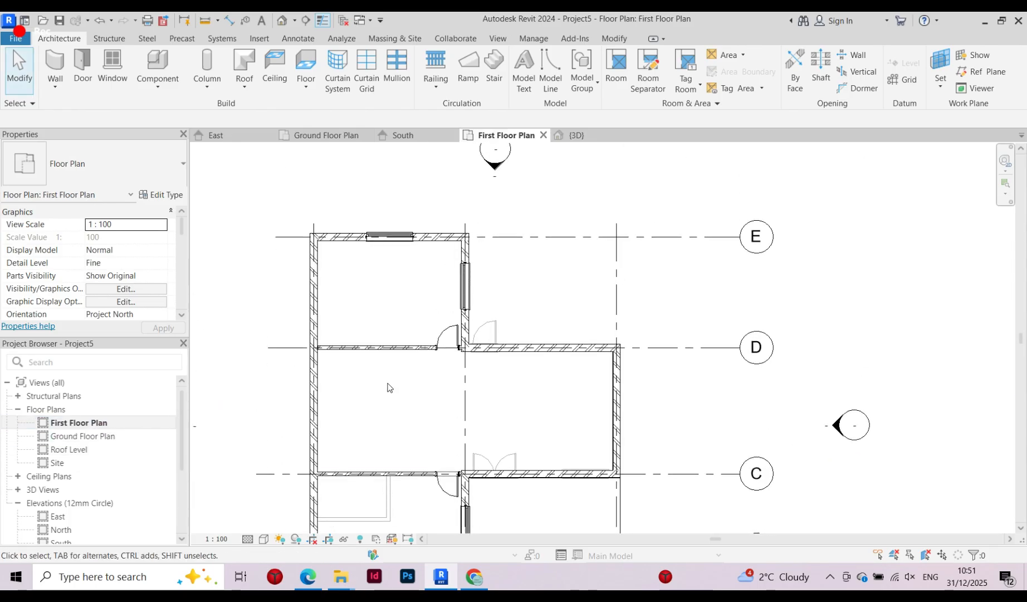
middle_drag(389, 388, 351, 213)
scroll(282, 237, up, 2)
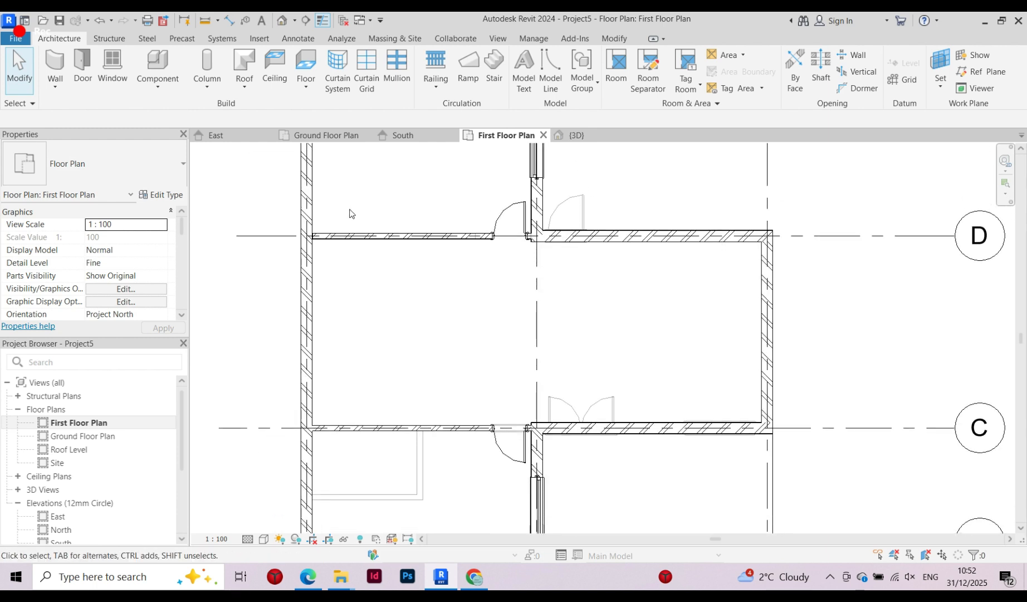
Join the end of the first floor's grid D interior wall cleanly to the grid 1 exterior wall
scroll(350, 210, down, 1)
middle_drag(404, 331, 395, 416)
scroll(321, 248, up, 4)
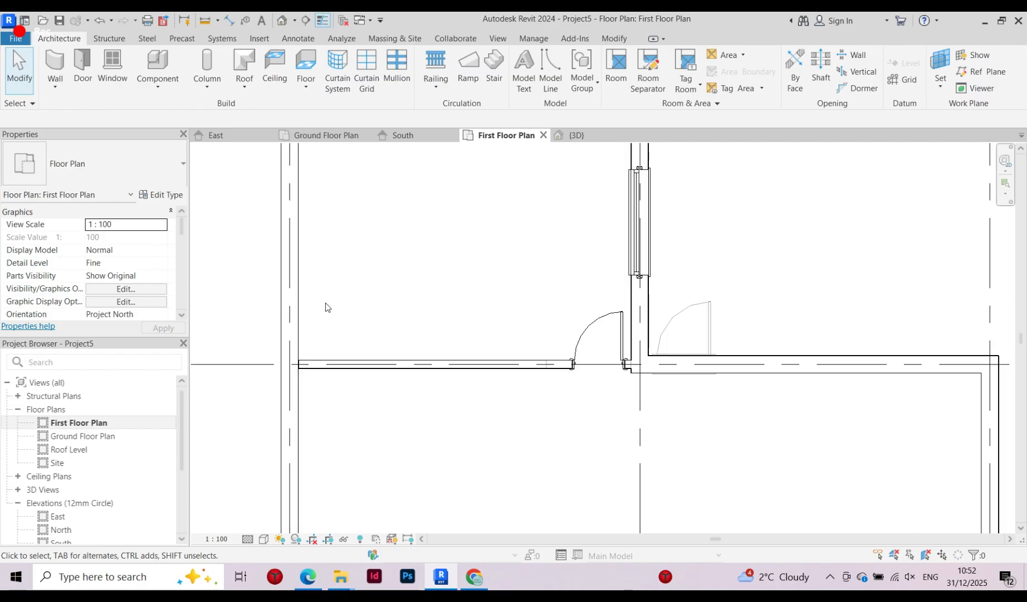
scroll(293, 366, up, 10)
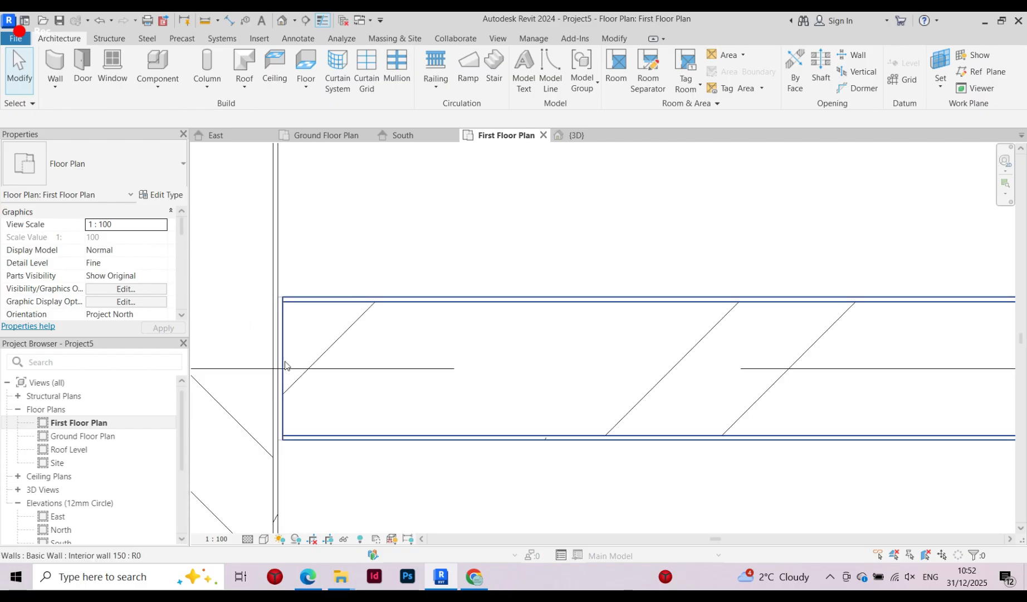
click(285, 365)
key(Delete)
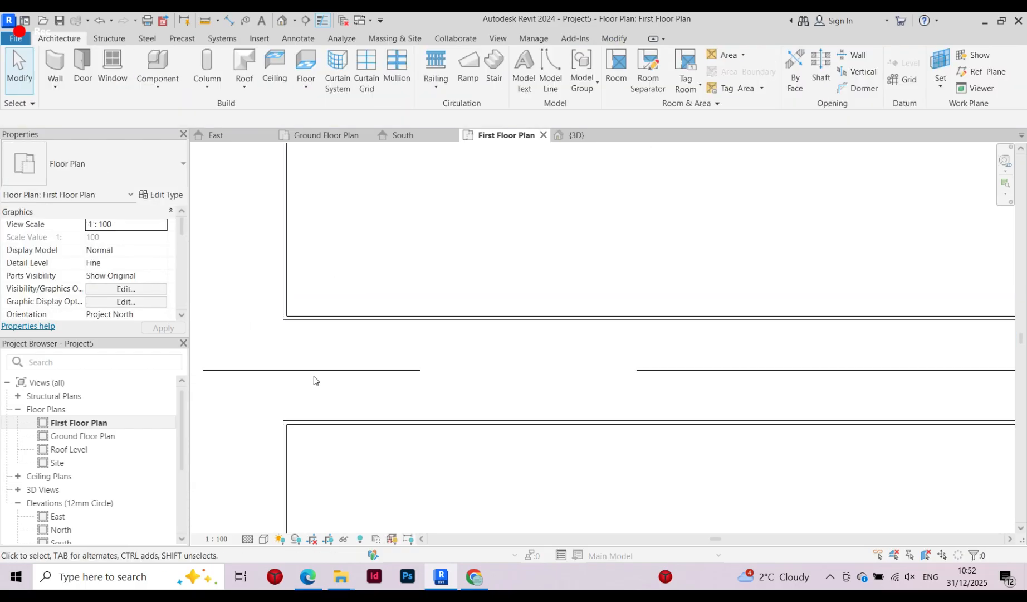
scroll(316, 381, down, 2)
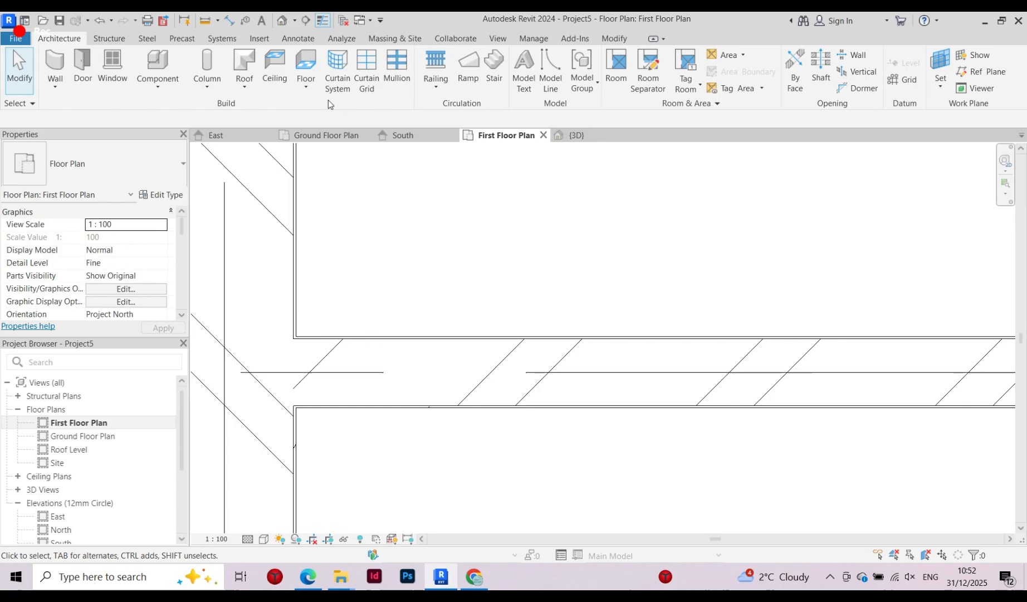
Draw Interior wall 150 partitions above grid D, about 2300 mm out from the grid 1 wall, then down to the grid D wall
click(56, 83)
click(72, 108)
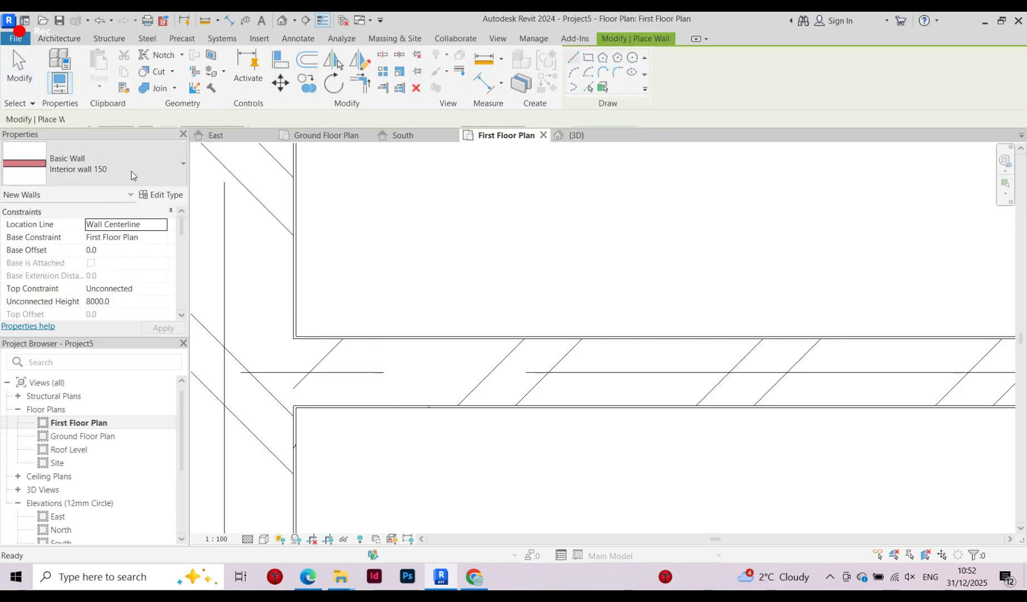
scroll(317, 368, down, 5)
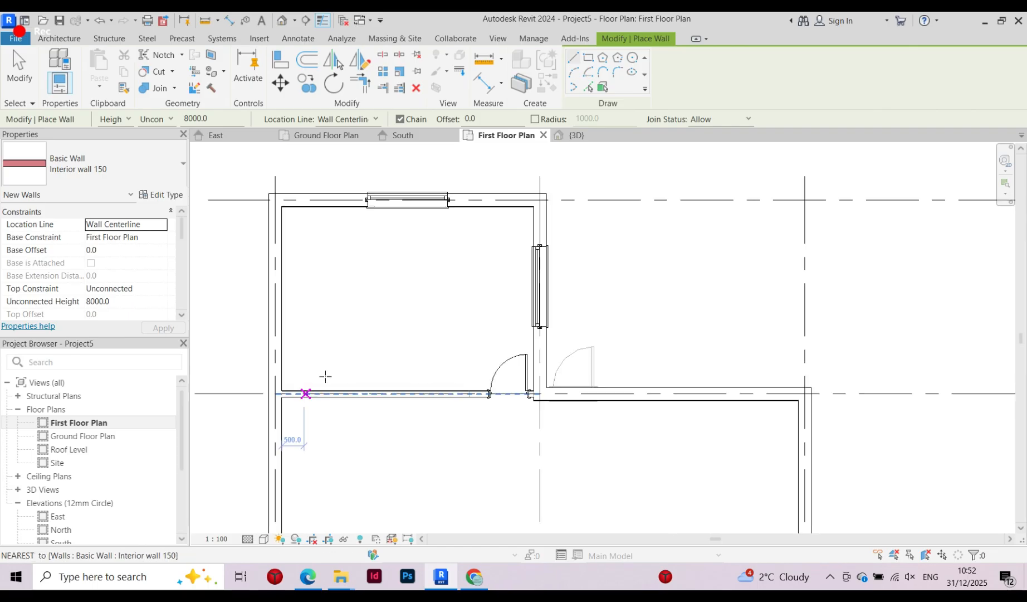
scroll(303, 345, up, 4)
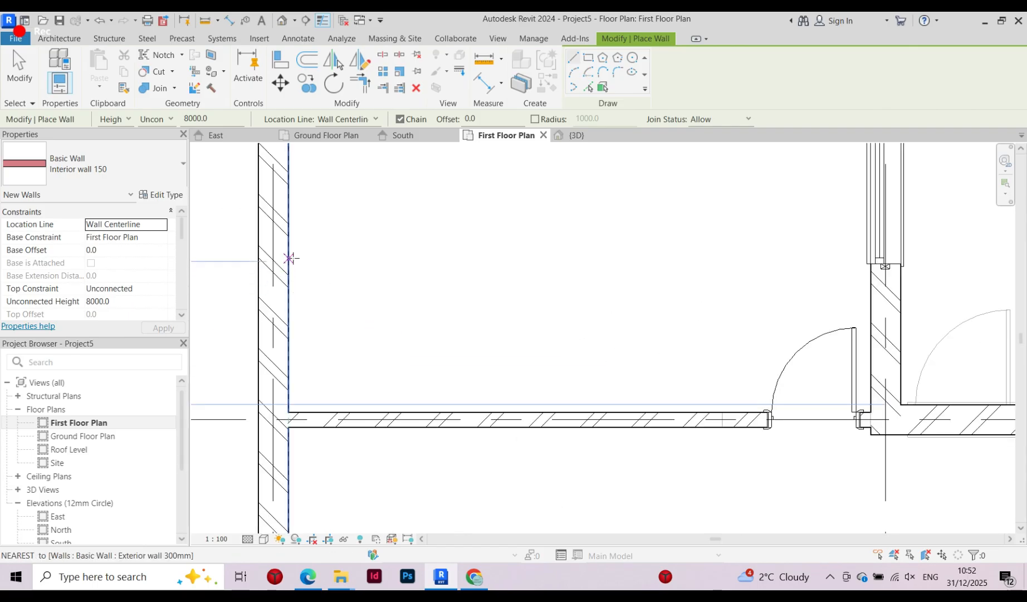
scroll(289, 256, down, 2)
scroll(315, 328, up, 2)
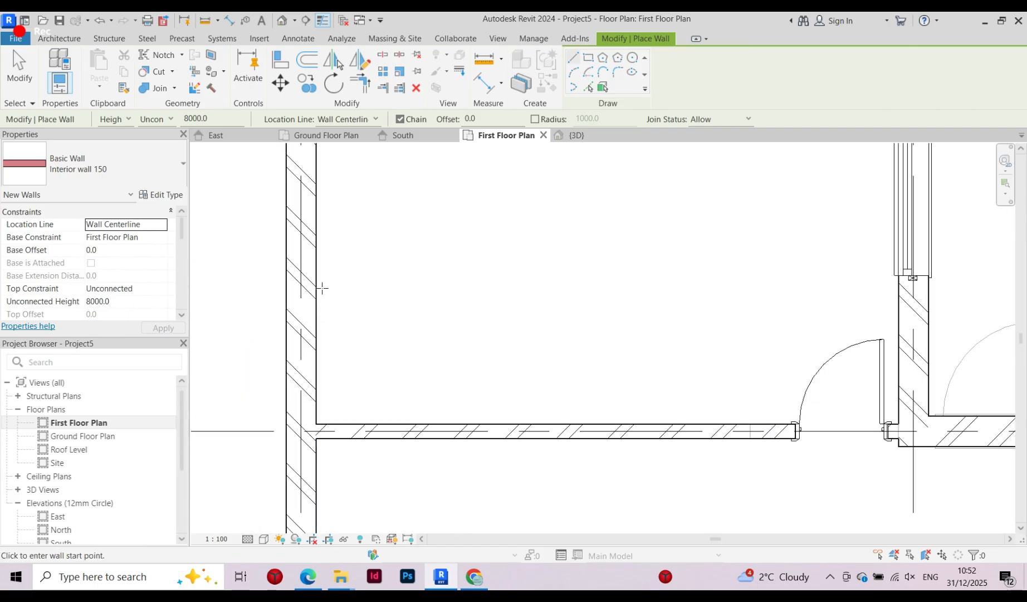
click(317, 292)
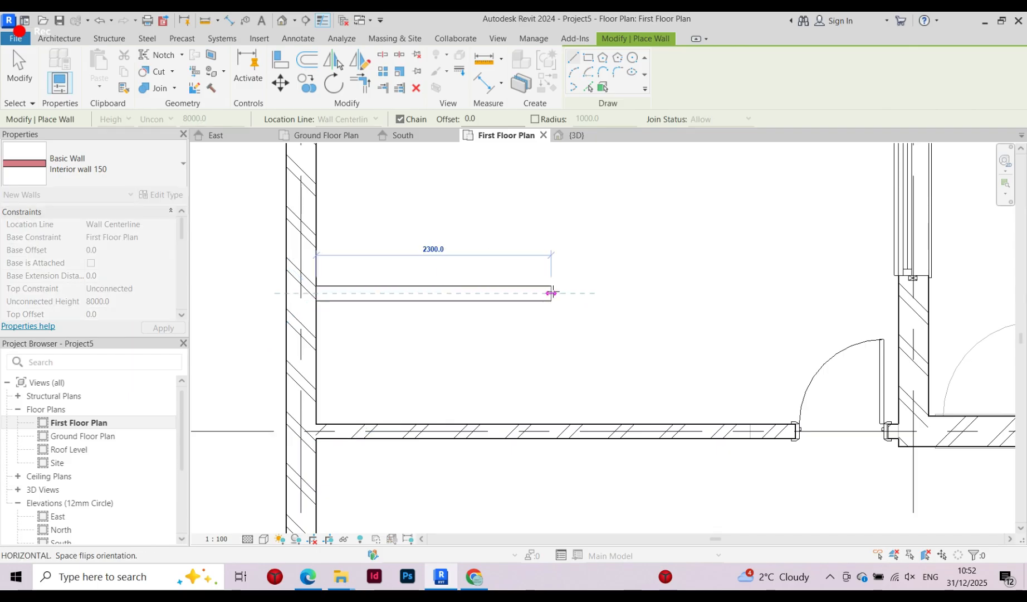
click(552, 293)
click(559, 423)
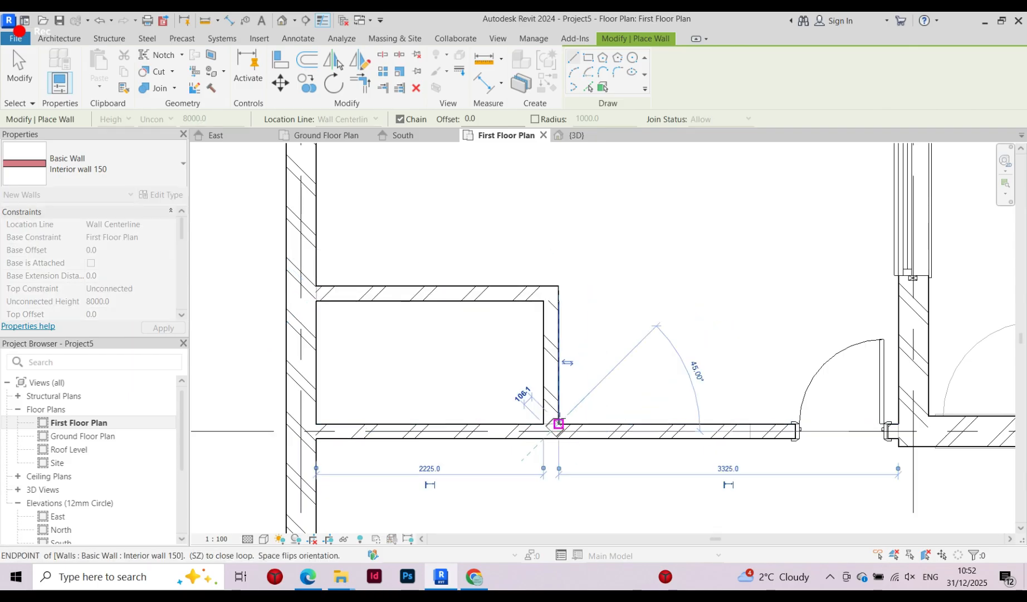
key(Escape)
Draw Interior wall 150 partitions below grid C, out from the grid 1 wall, then about 1050 mm up to the grid C wall
scroll(419, 231, down, 3)
scroll(424, 469, up, 3)
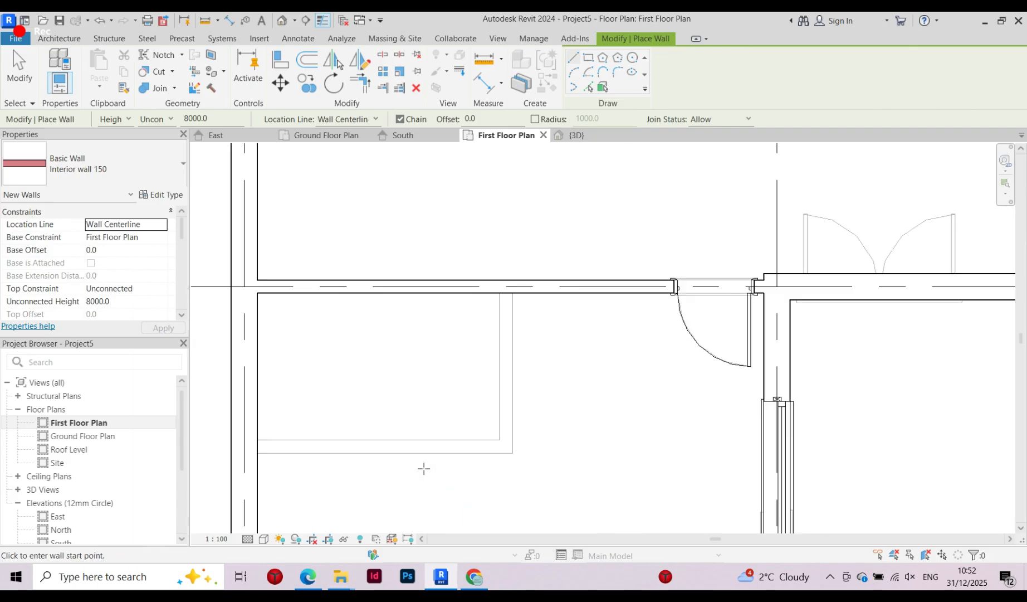
scroll(423, 468, up, 1)
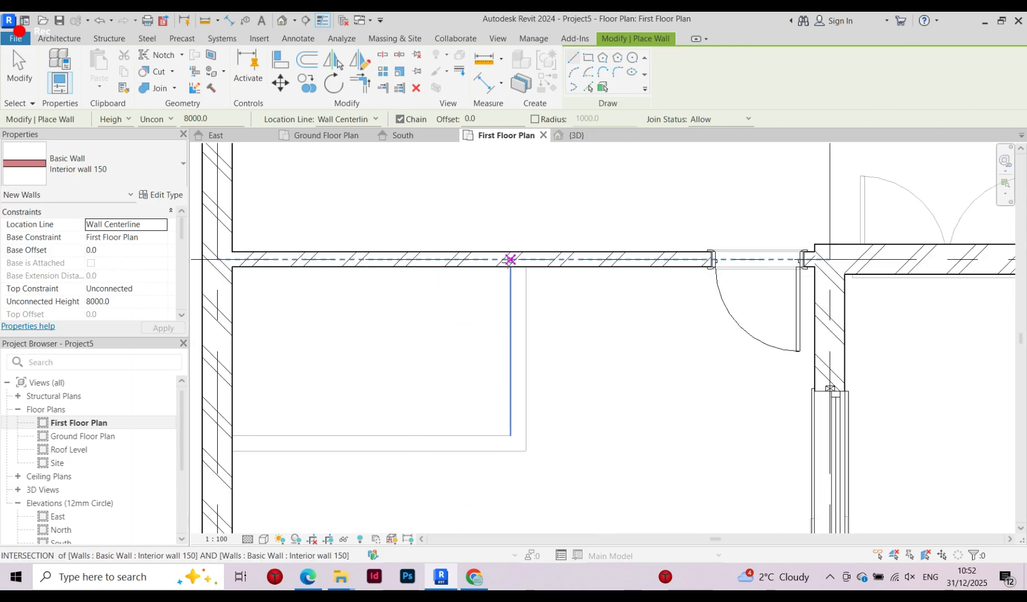
scroll(510, 260, down, 2)
scroll(357, 326, up, 1)
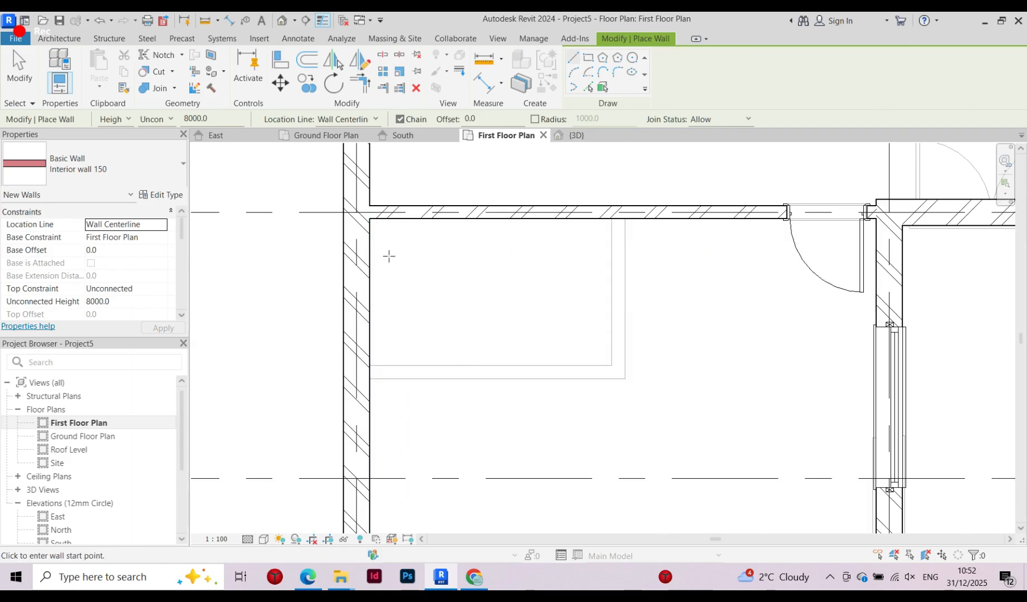
scroll(385, 267, down, 2)
scroll(374, 289, up, 1)
click(375, 294)
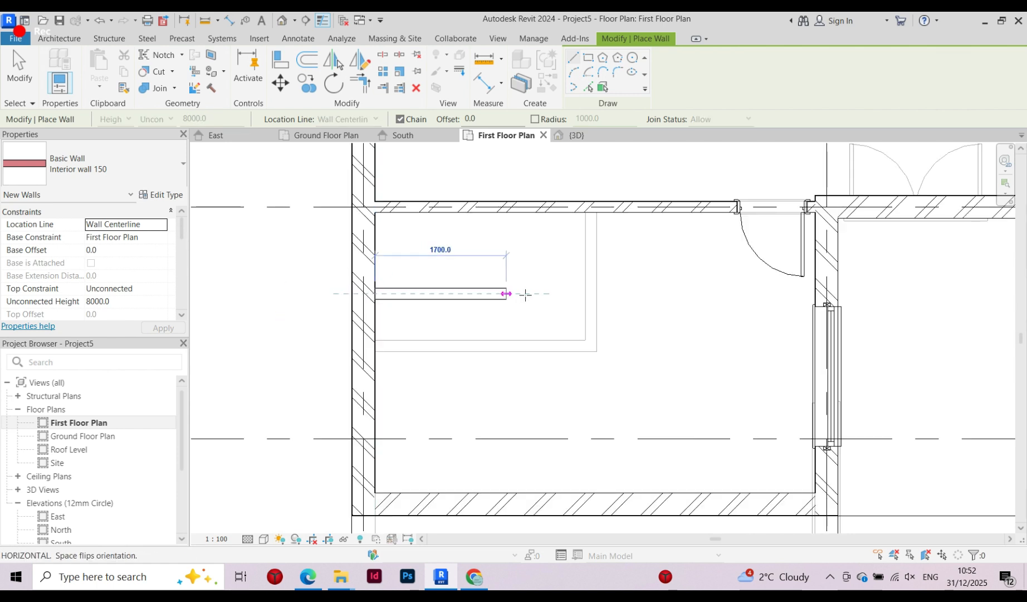
click(585, 293)
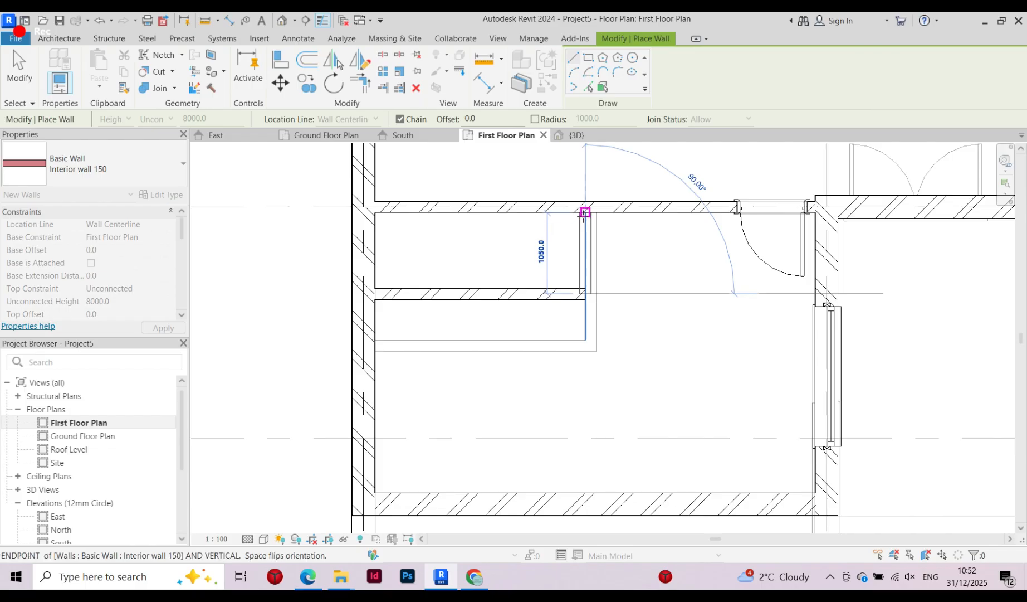
click(586, 211)
key(Escape)
key(Escape)
Move the new horizontal partition down so its clear distance from the grid C wall is 1175 mm
click(539, 299)
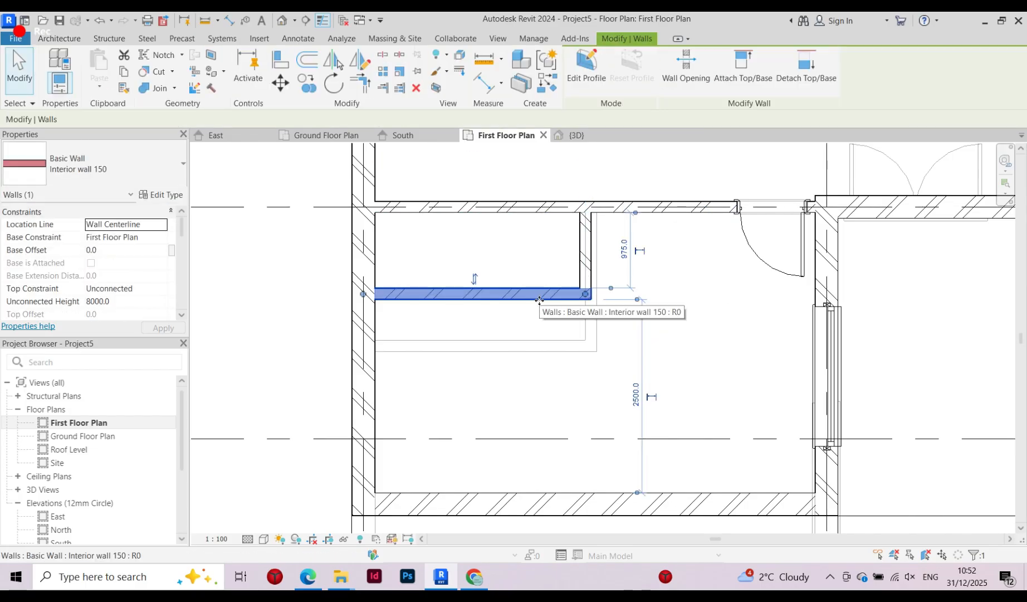
key(Down)
key(Down)
key(Down)
key(Down)
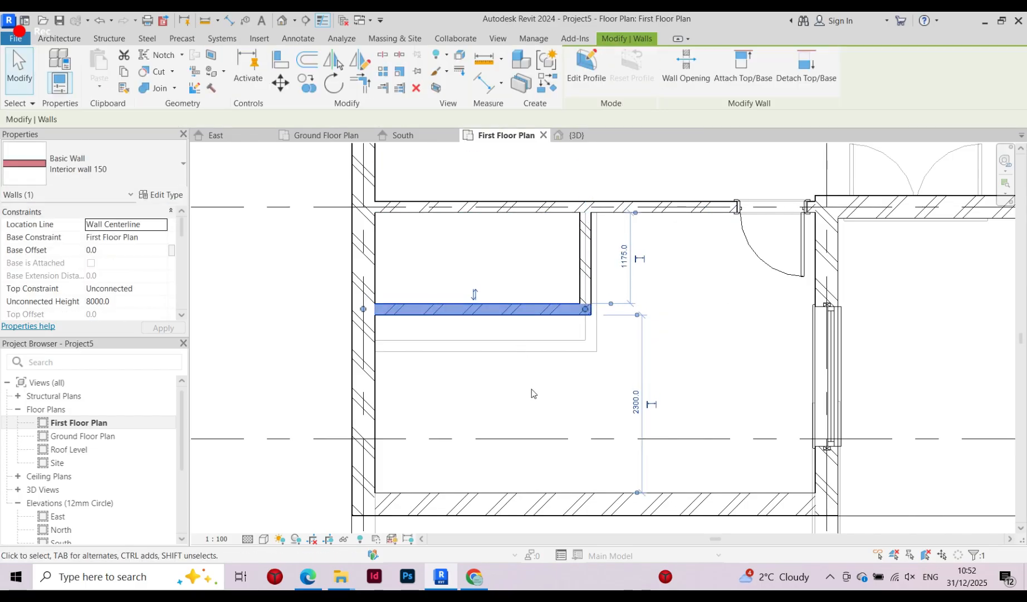
Nudge the short vertical partition below grid C away from grid 1 to line up with the ground floor partition outline beneath
click(531, 390)
scroll(613, 267, up, 3)
click(571, 270)
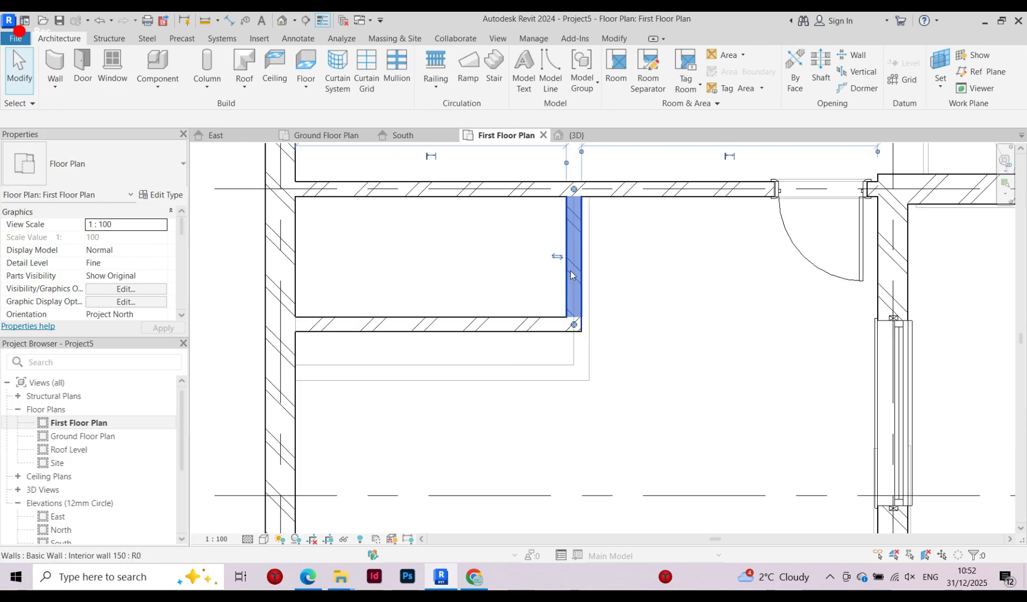
key(Right)
key(Right)
key(Right)
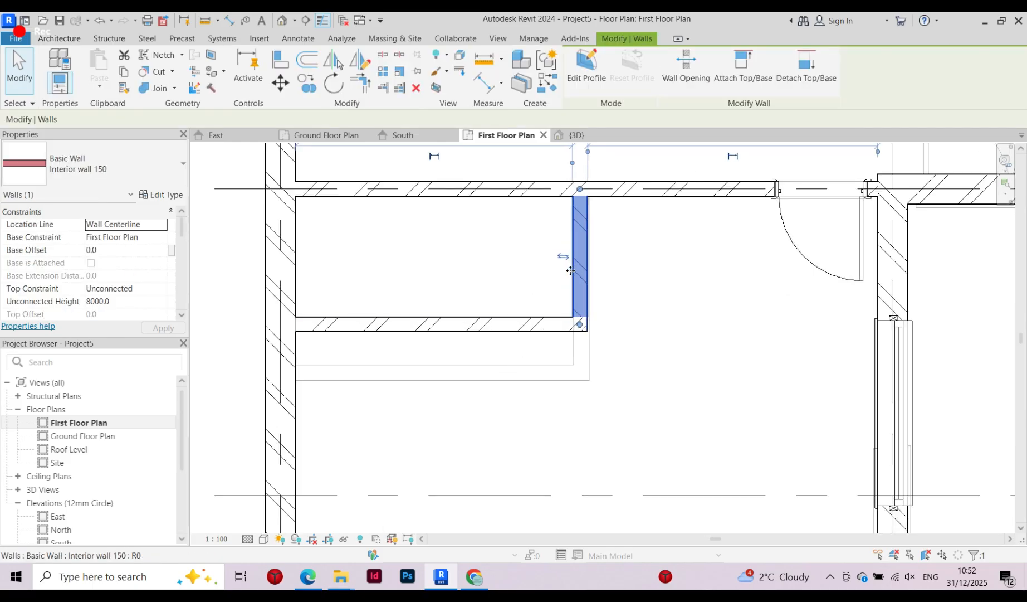
key(Right)
key(Escape)
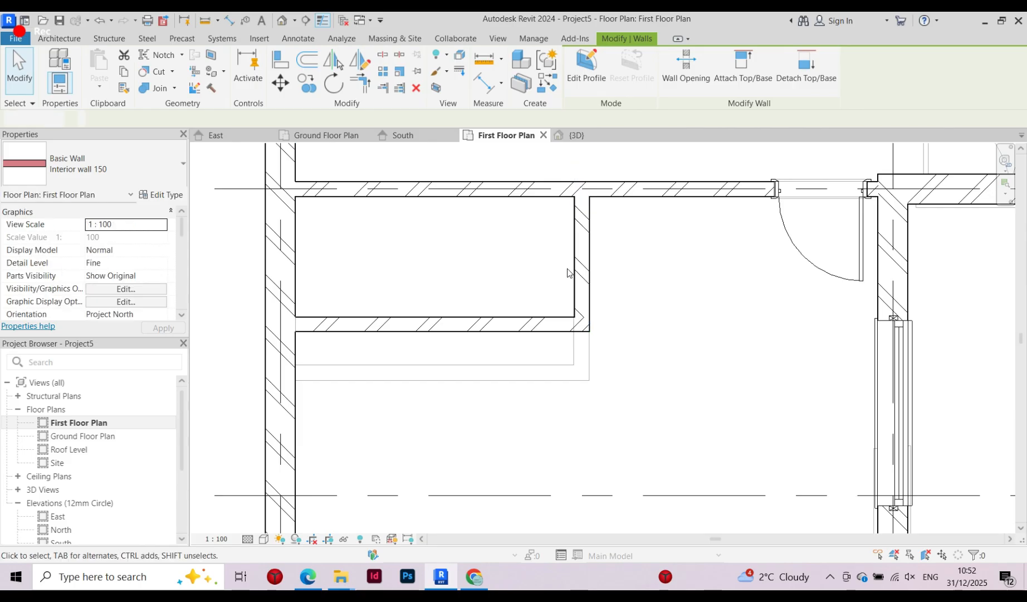
Nudge the exterior wall between grids A and B about 80 mm towards grid A
scroll(412, 341, down, 4)
middle_drag(533, 415, 504, 379)
scroll(422, 348, up, 3)
scroll(362, 301, down, 4)
scroll(357, 414, up, 6)
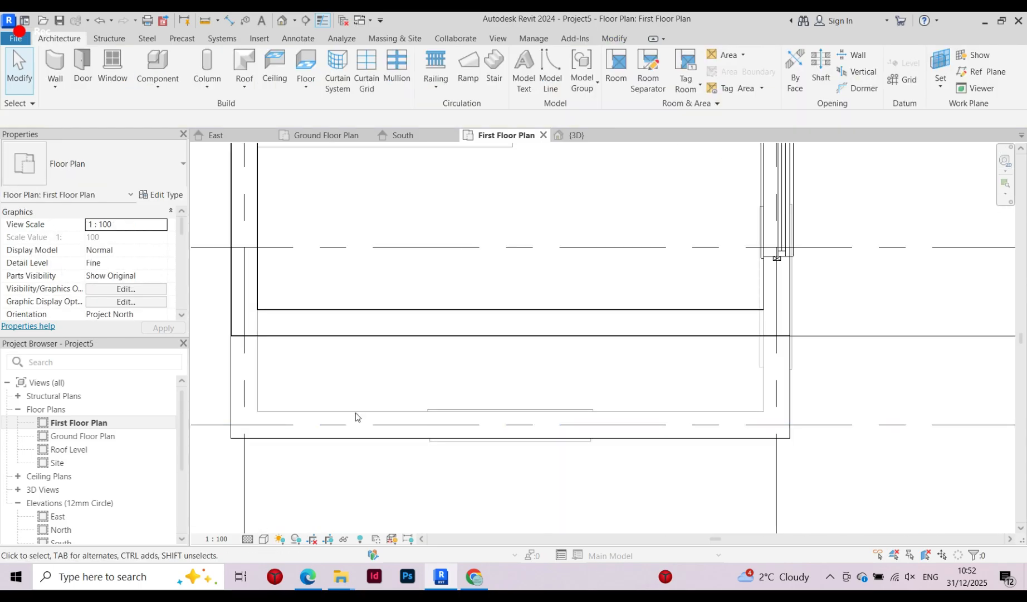
click(396, 341)
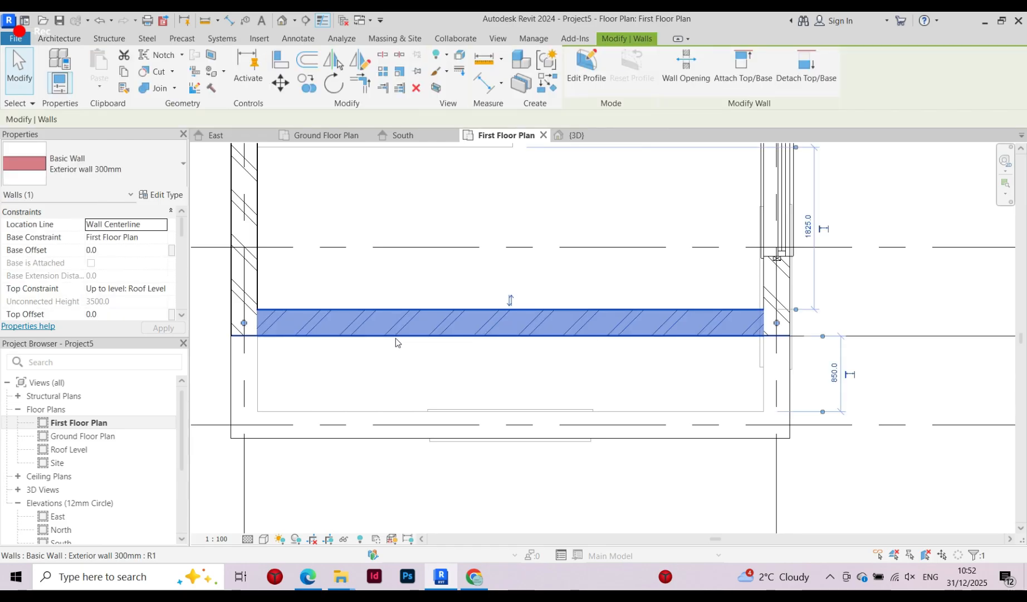
key(Down)
key(Down)
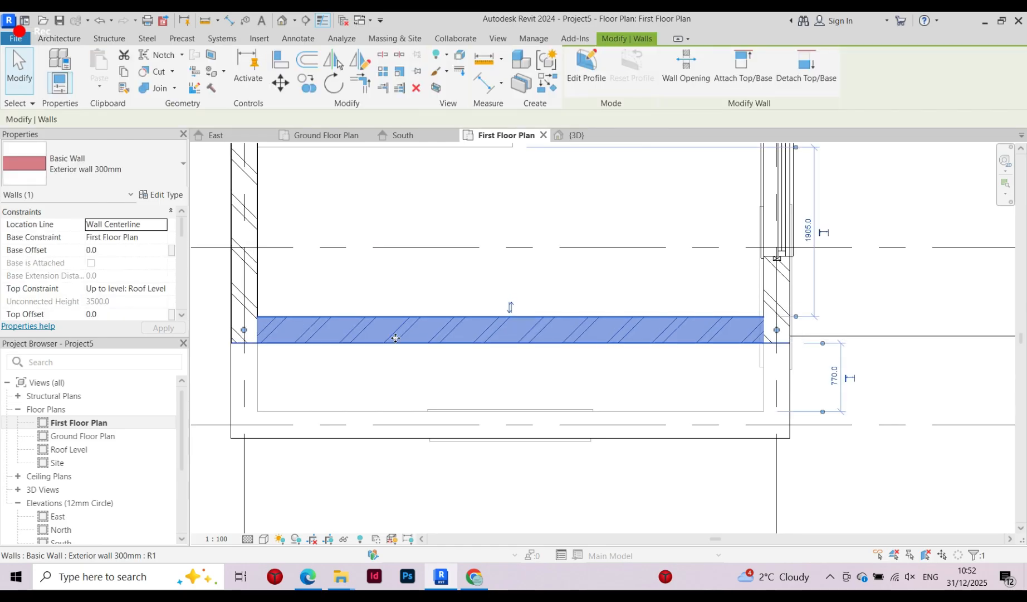
scroll(396, 338, down, 3)
key(Escape)
scroll(349, 332, up, 2)
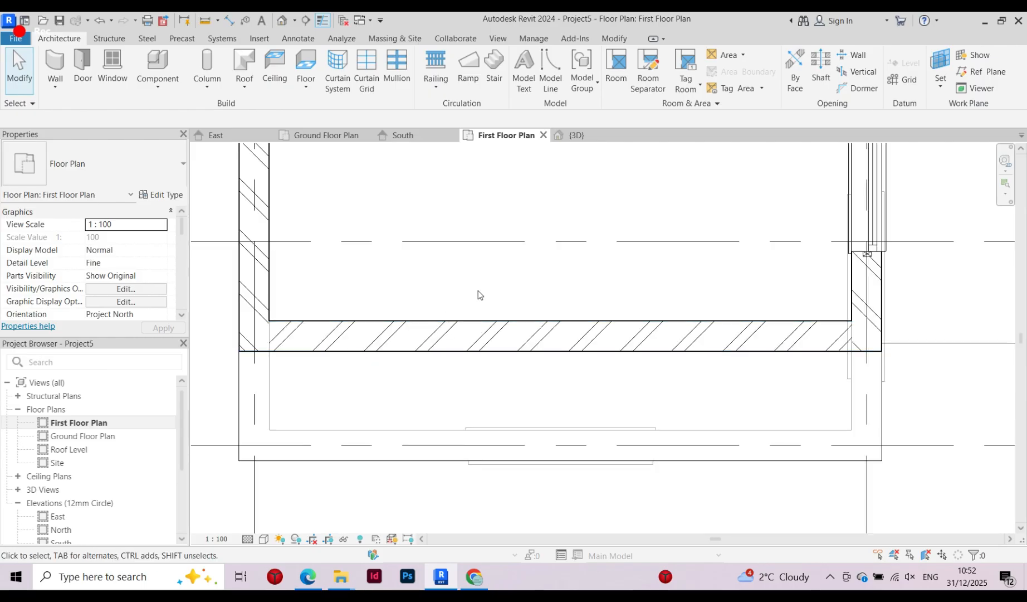
Examine the first floor layout, checking the partitions, doors and exterior walls between grids A and E
middle_drag(477, 291, 456, 375)
scroll(427, 393, down, 5)
middle_drag(489, 330, 408, 419)
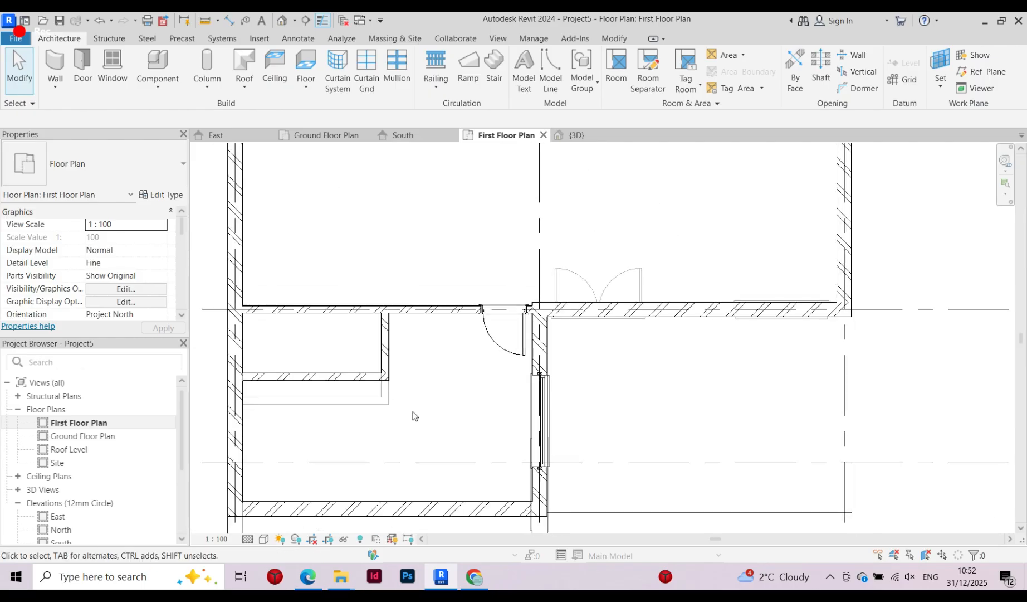
scroll(440, 398, down, 2)
middle_drag(446, 362, 423, 412)
scroll(432, 345, down, 1)
scroll(429, 346, down, 1)
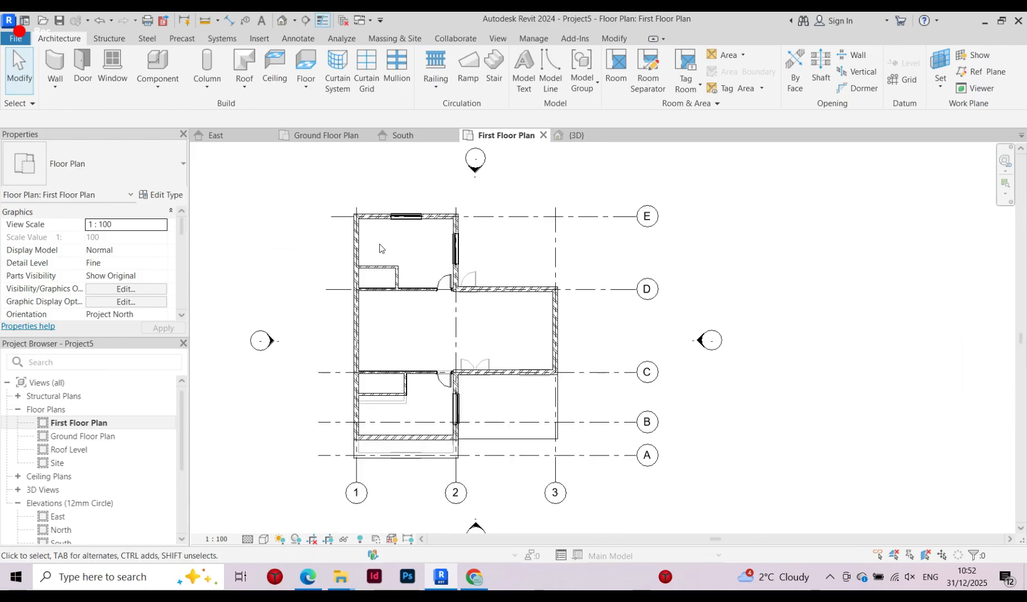
scroll(404, 261, up, 2)
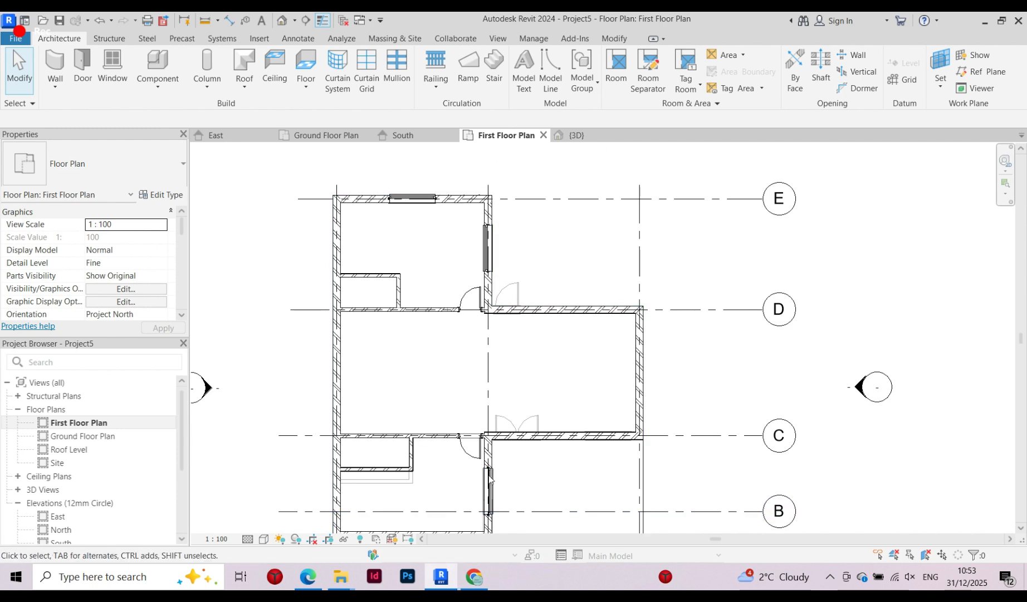
middle_drag(456, 443, 433, 369)
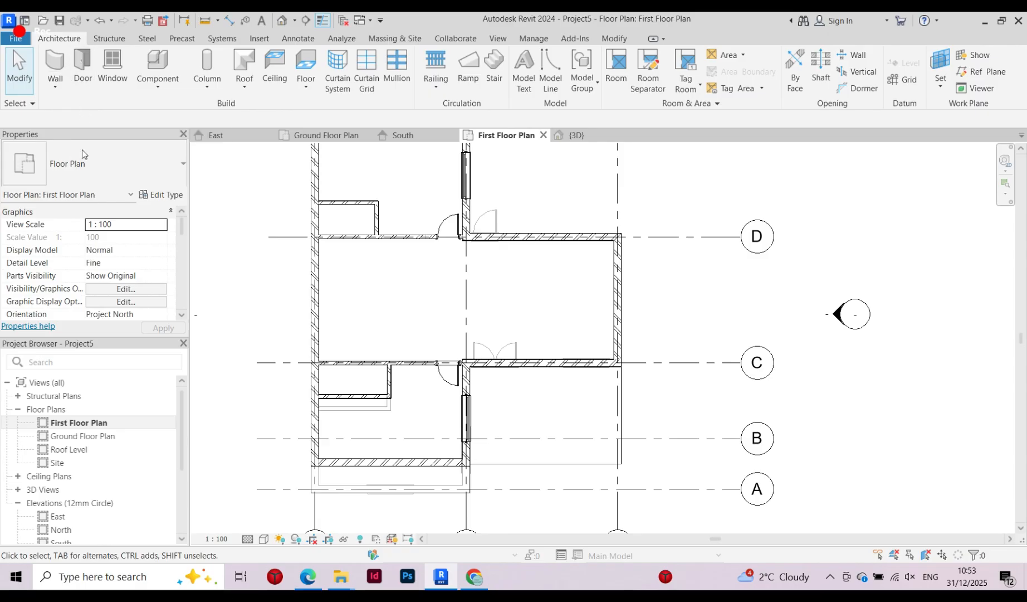
Open the Ground Floor Plan at the room between grids C and D, bounded by grids 2 and 3
double_click(84, 436)
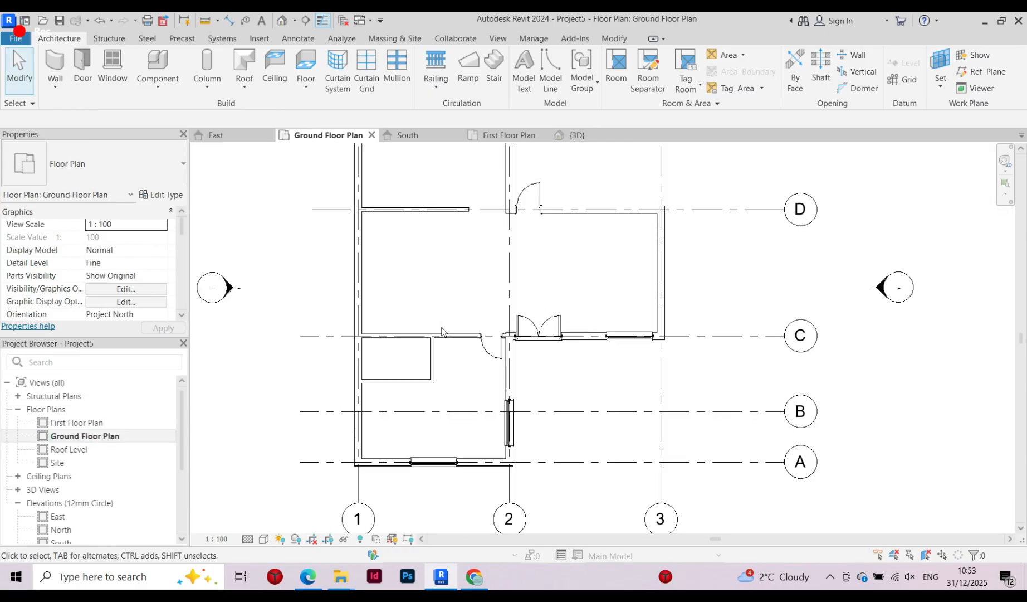
scroll(442, 329, down, 1)
middle_drag(571, 257, 440, 328)
scroll(446, 321, up, 4)
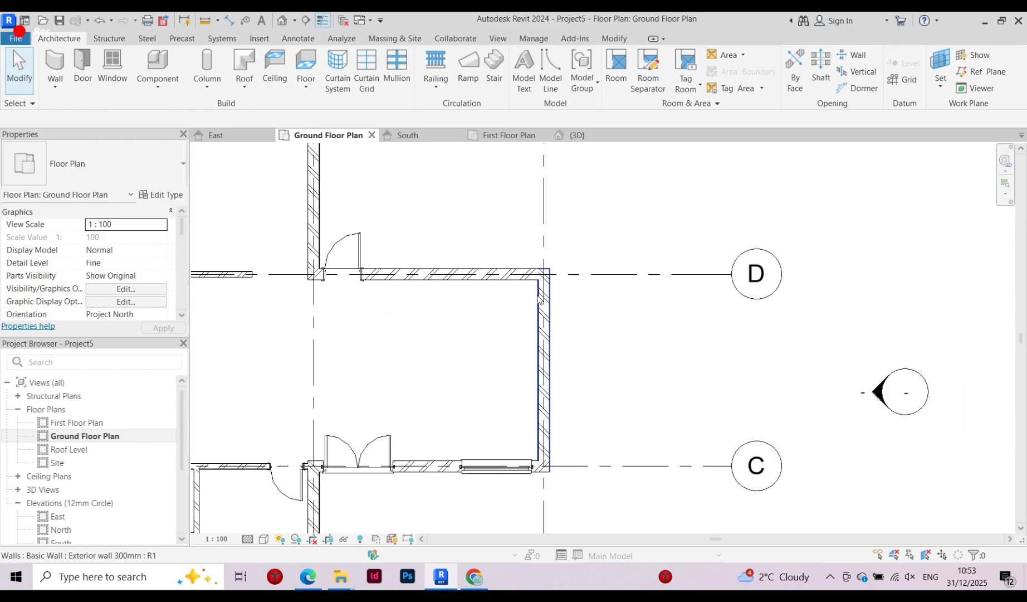
scroll(387, 314, up, 1)
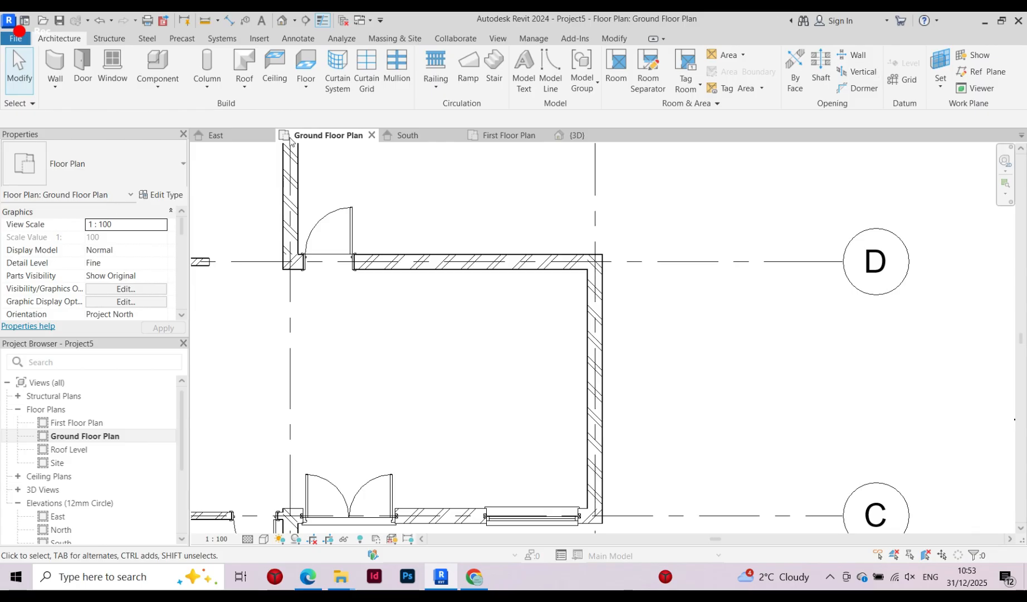
click(494, 68)
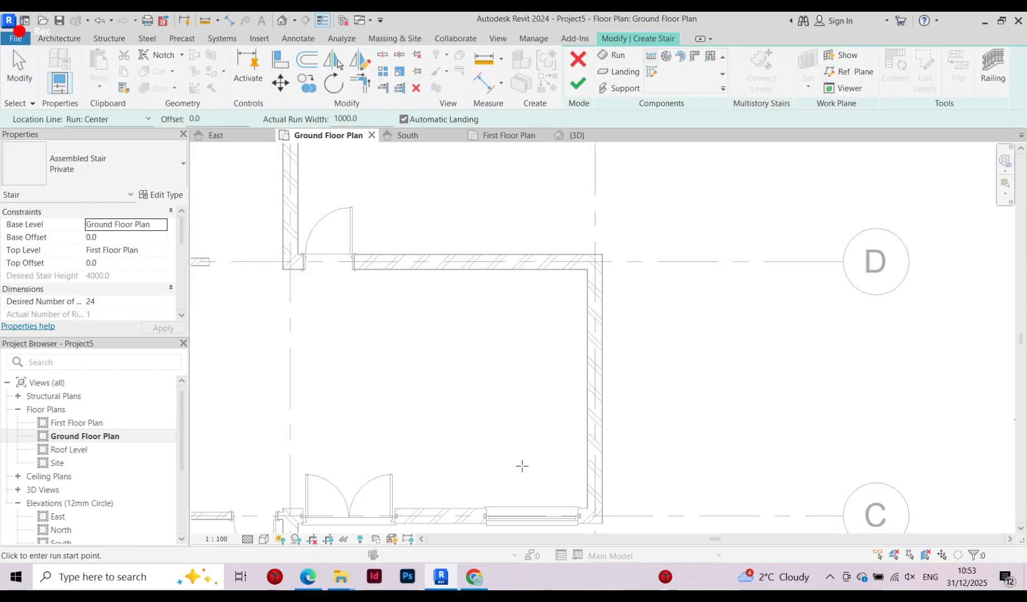
scroll(462, 324, down, 2)
scroll(425, 323, up, 3)
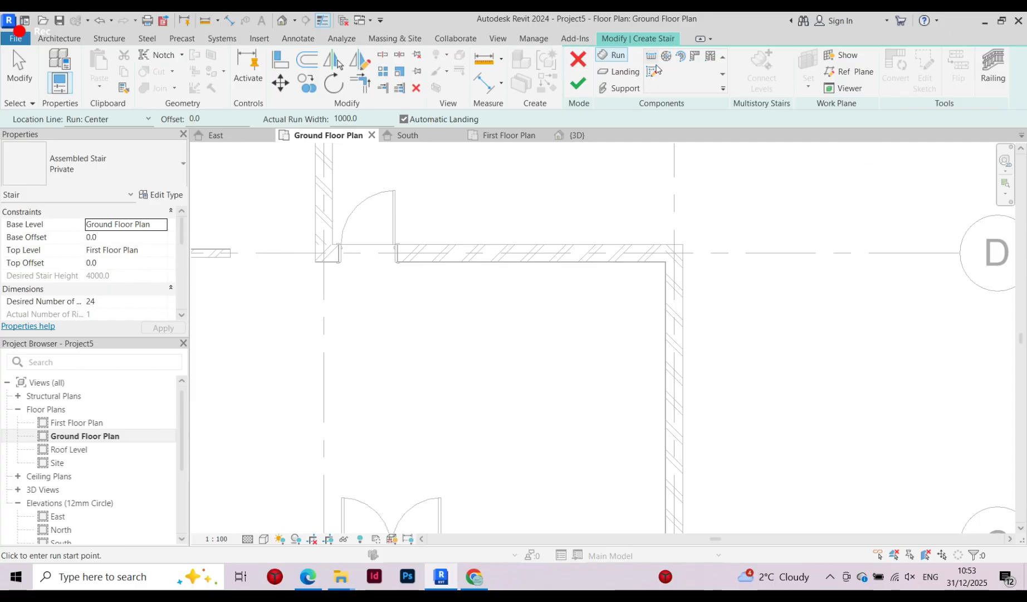
click(711, 58)
scroll(497, 350, up, 1)
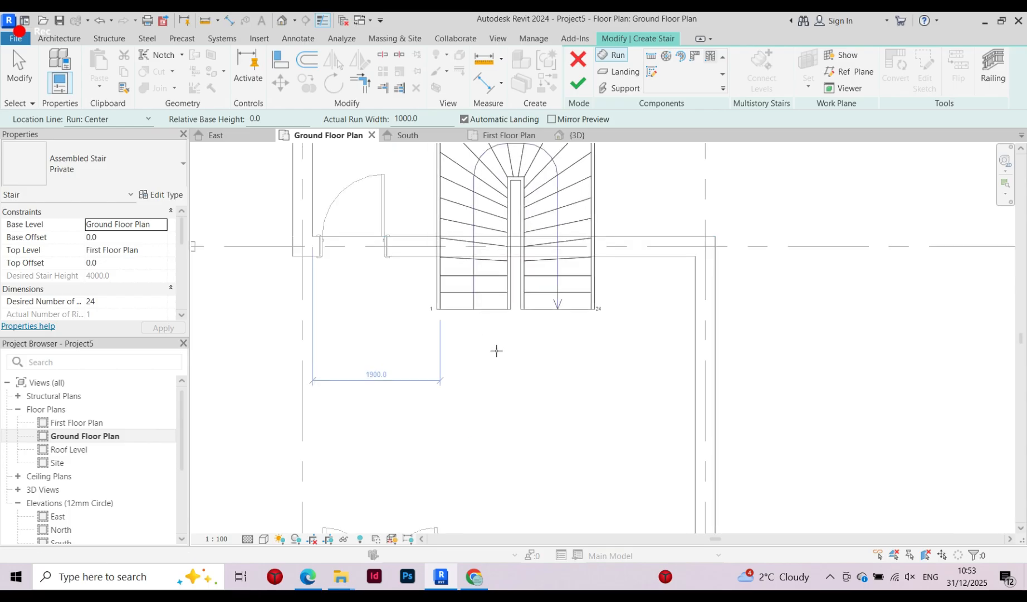
scroll(493, 345, down, 3)
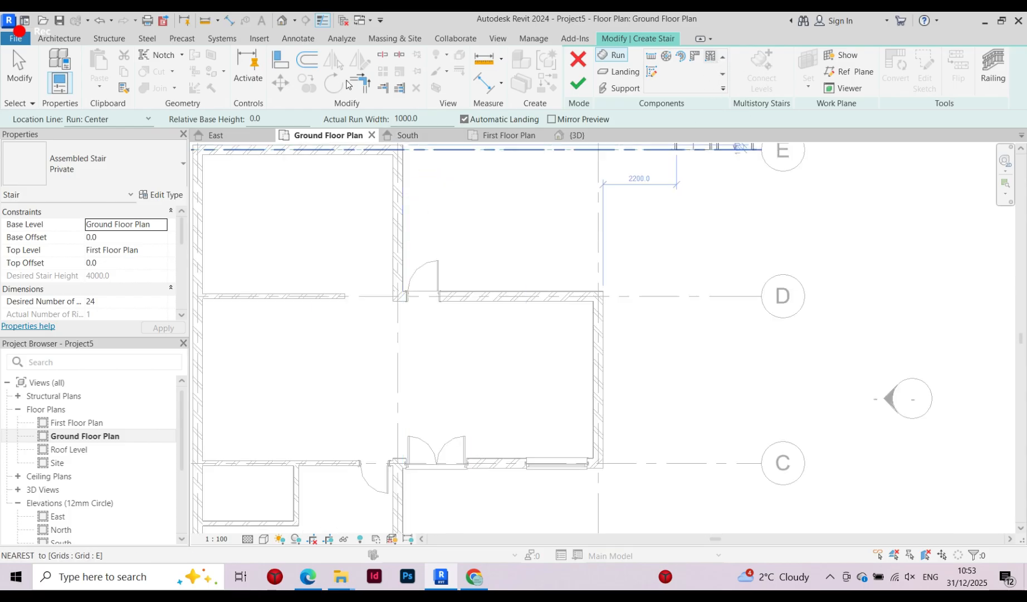
key(Escape)
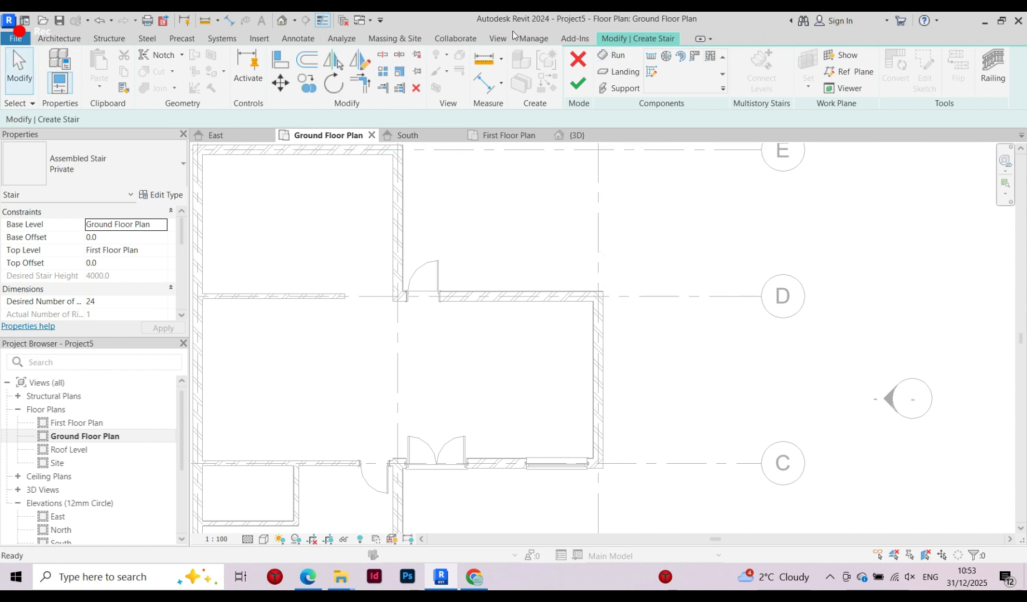
click(578, 58)
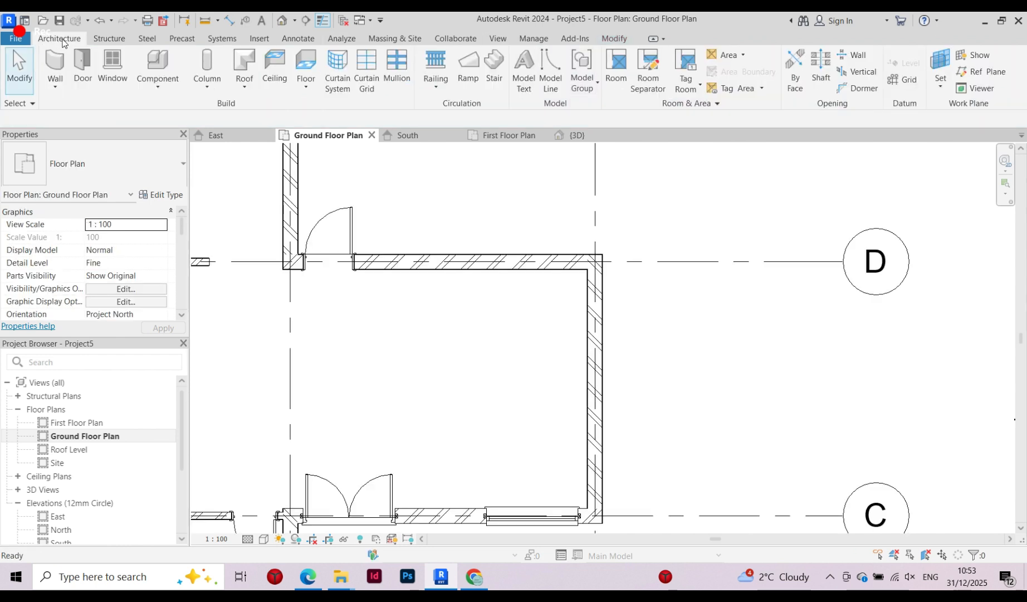
Place a U-shaped winder stair with a 1000 mm run width in the room between grids C and D, about 2200 mm from the grid 2 wall
click(494, 67)
scroll(683, 56, up, 3)
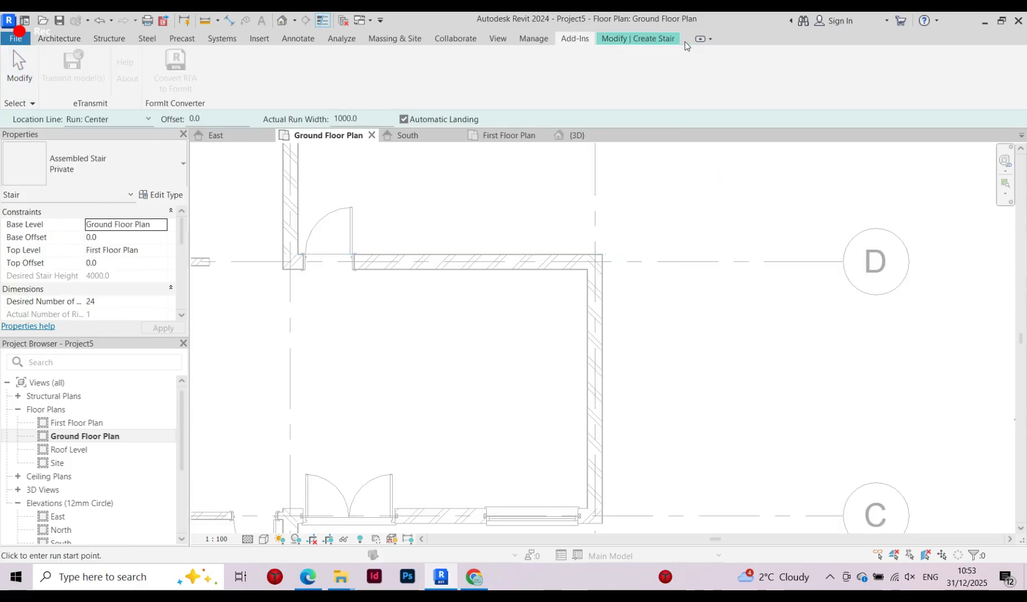
click(59, 38)
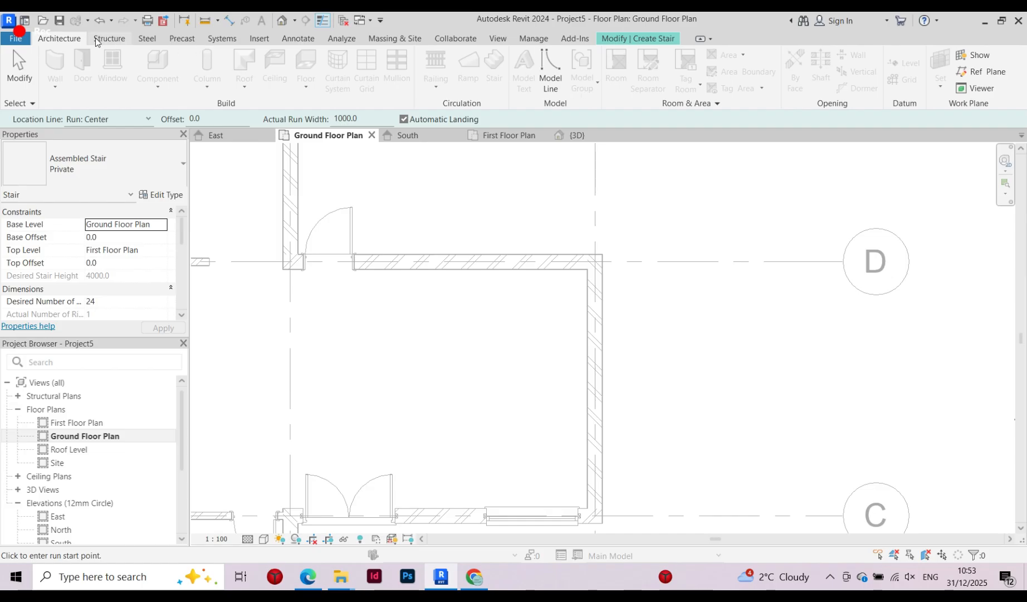
click(98, 39)
click(79, 40)
click(675, 39)
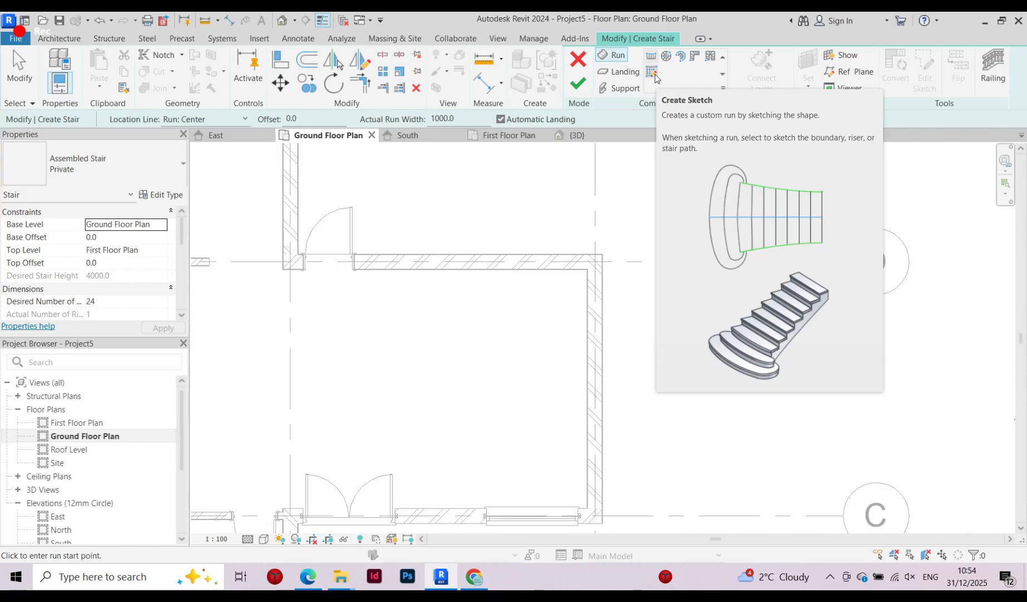
click(712, 57)
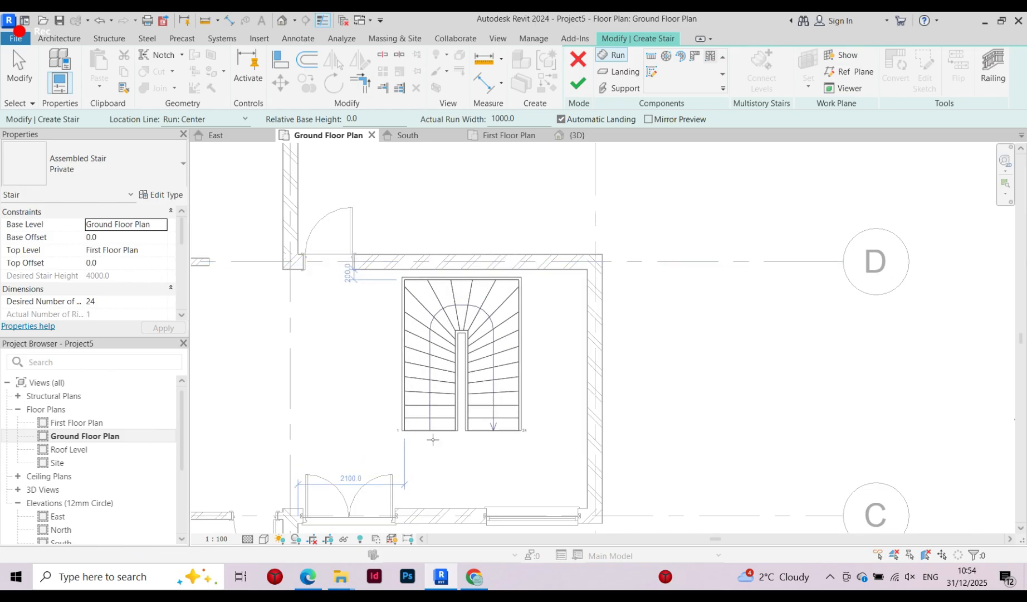
click(435, 440)
Rotate the winder stair 90° clockwise about its centre so both flights open towards grid 2
click(518, 389)
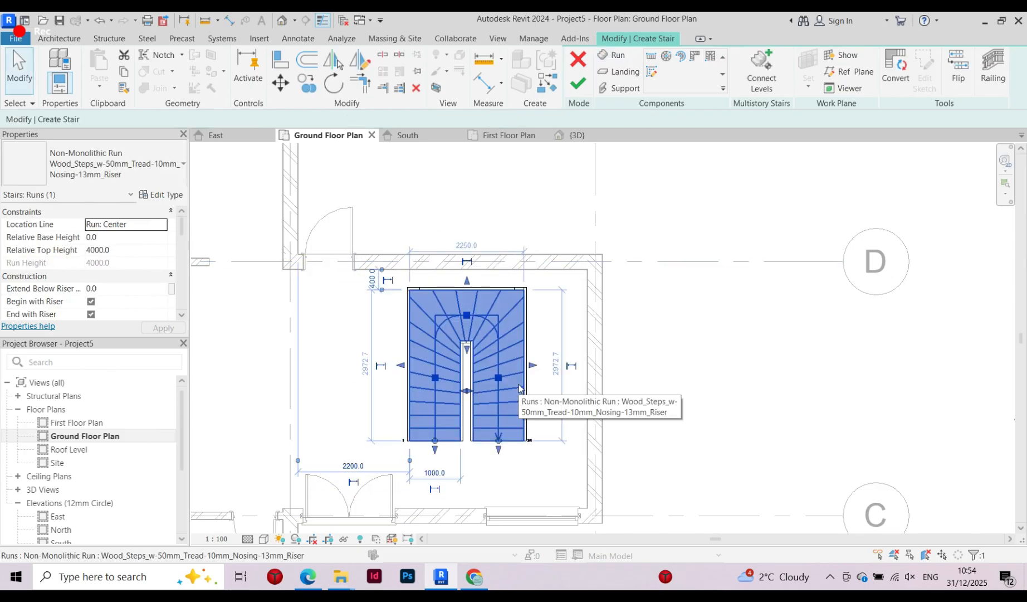
click(334, 83)
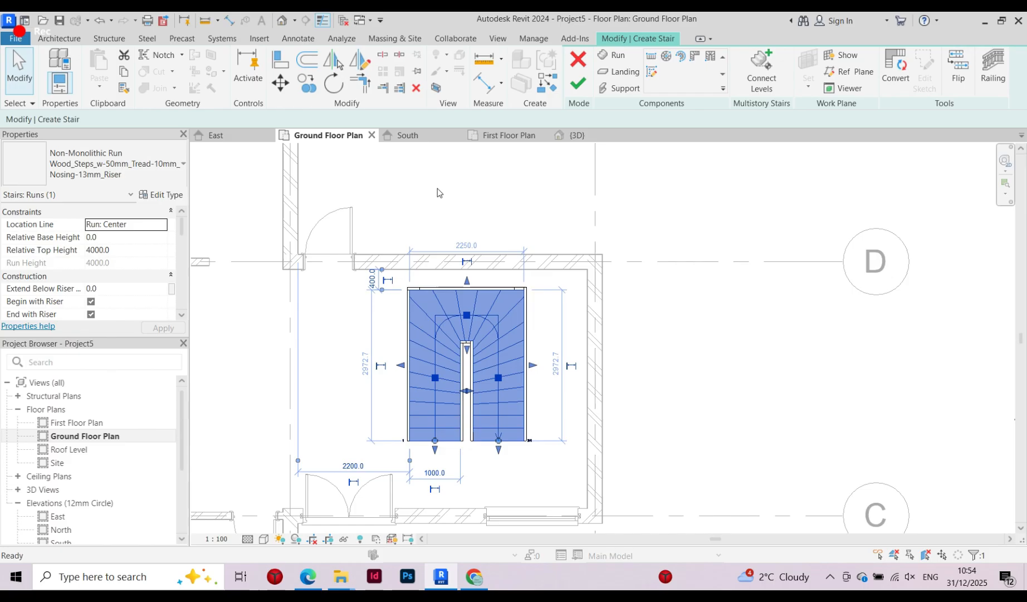
click(555, 365)
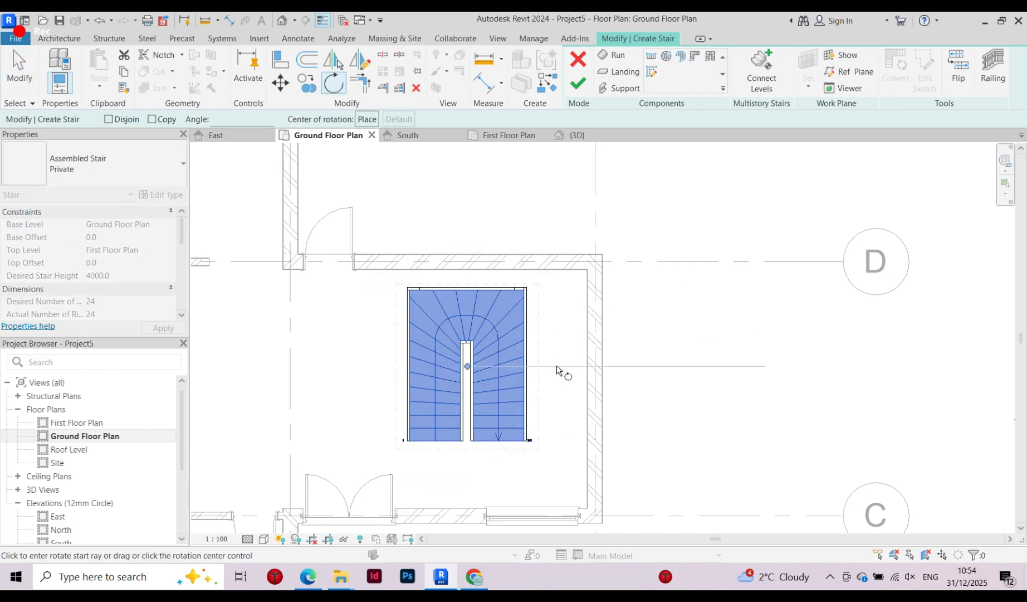
click(467, 478)
key(Escape)
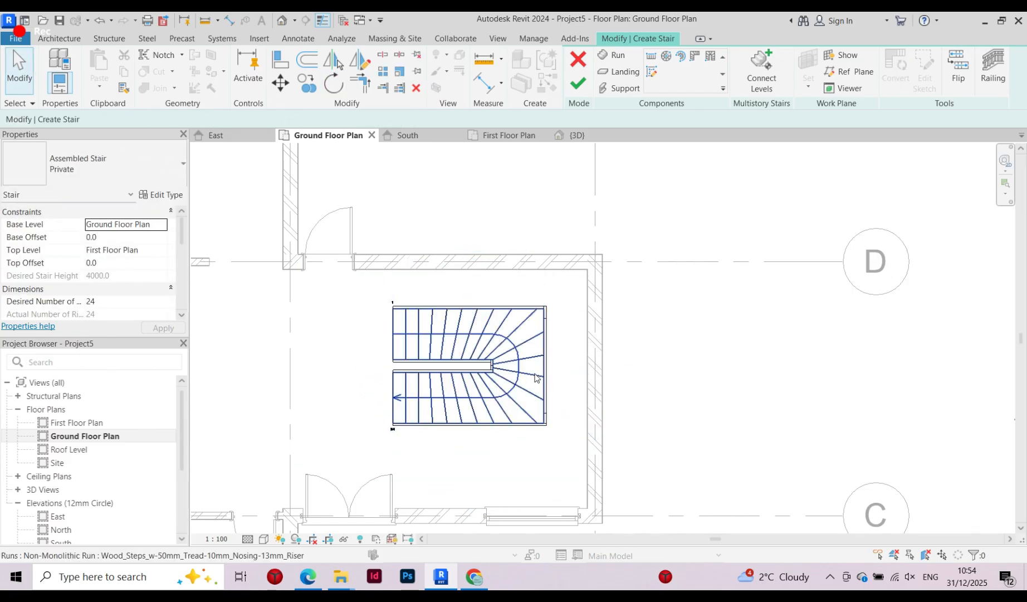
Move the stair by its outer corner to the room's inner corner where the grid D and grid 3 walls meet
click(532, 374)
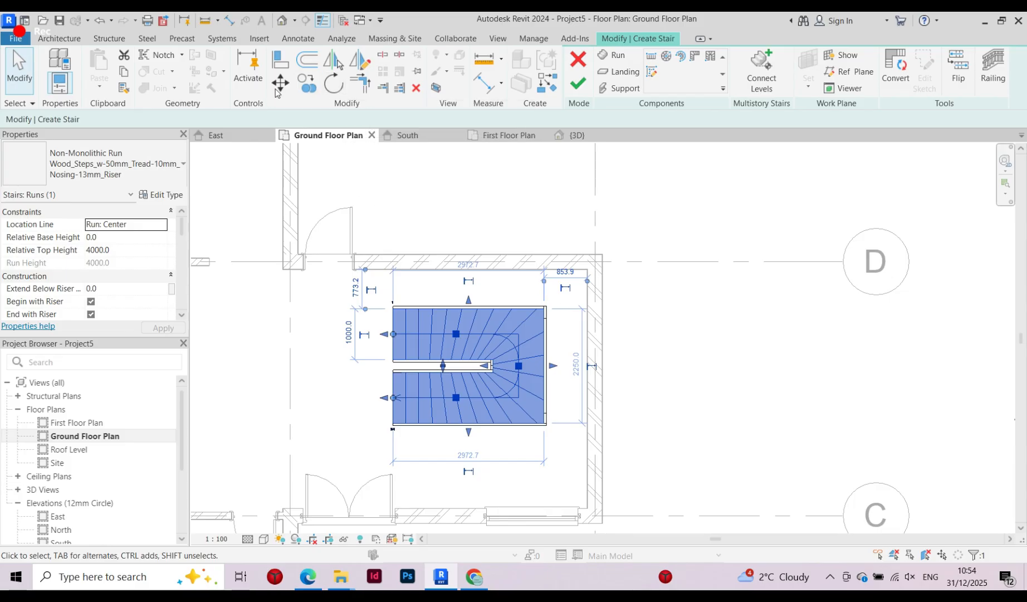
click(290, 84)
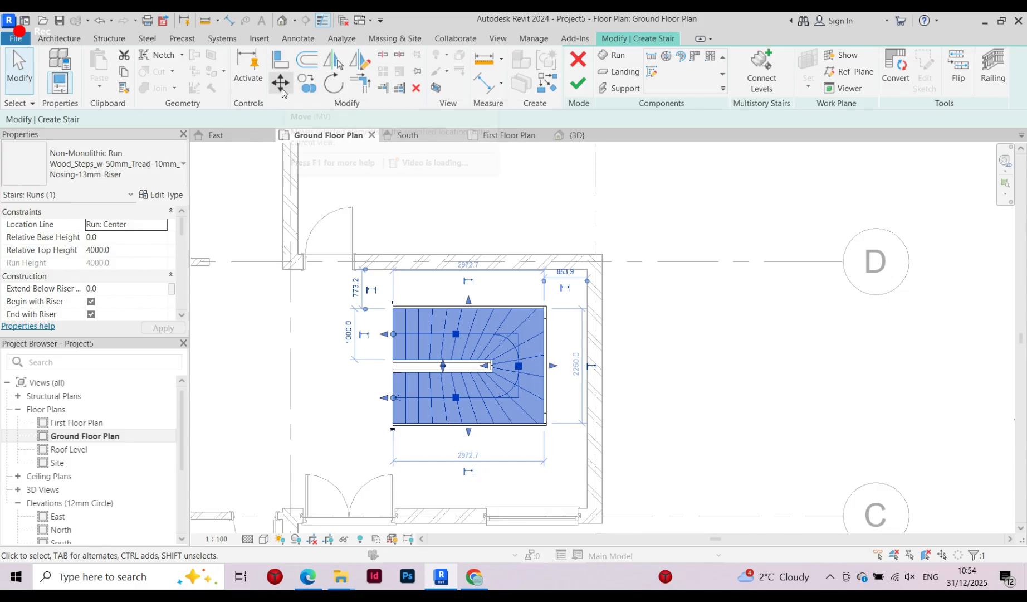
scroll(608, 357, up, 3)
click(476, 228)
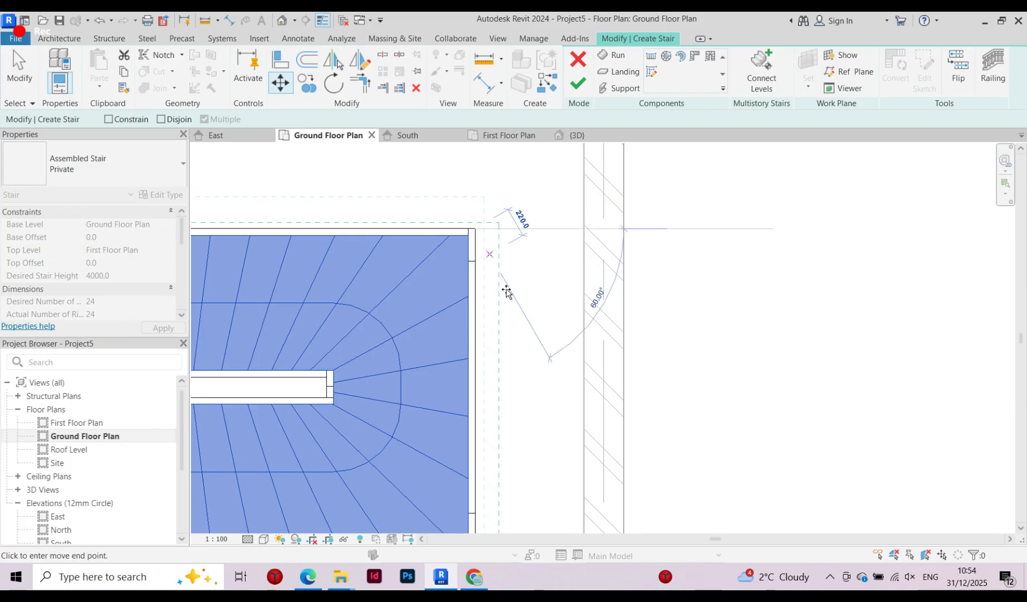
scroll(530, 262, down, 3)
scroll(557, 240, up, 3)
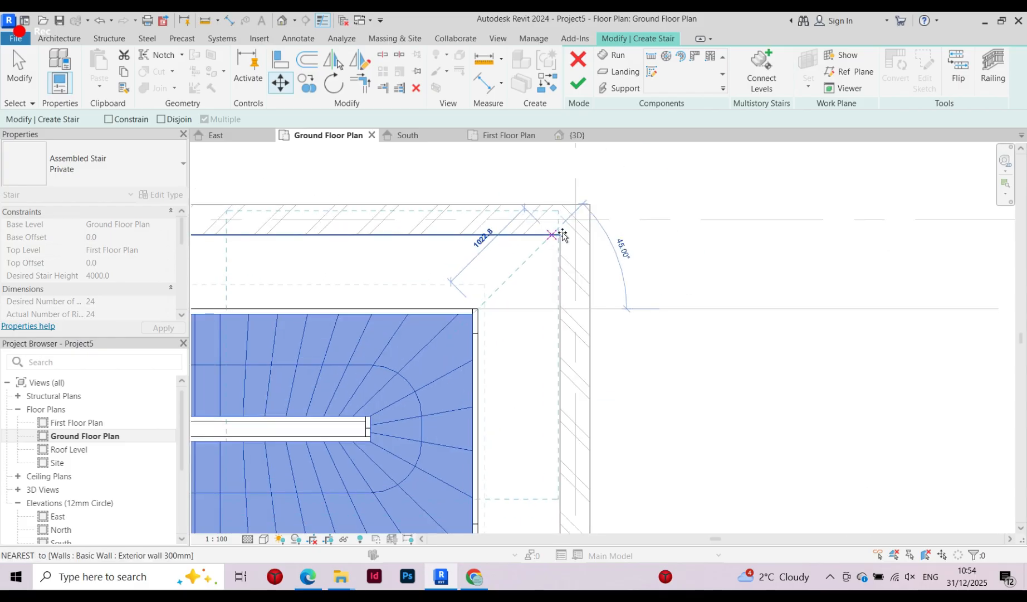
click(562, 235)
Set the ground floor plan's detail level to Coarse
scroll(558, 227, up, 3)
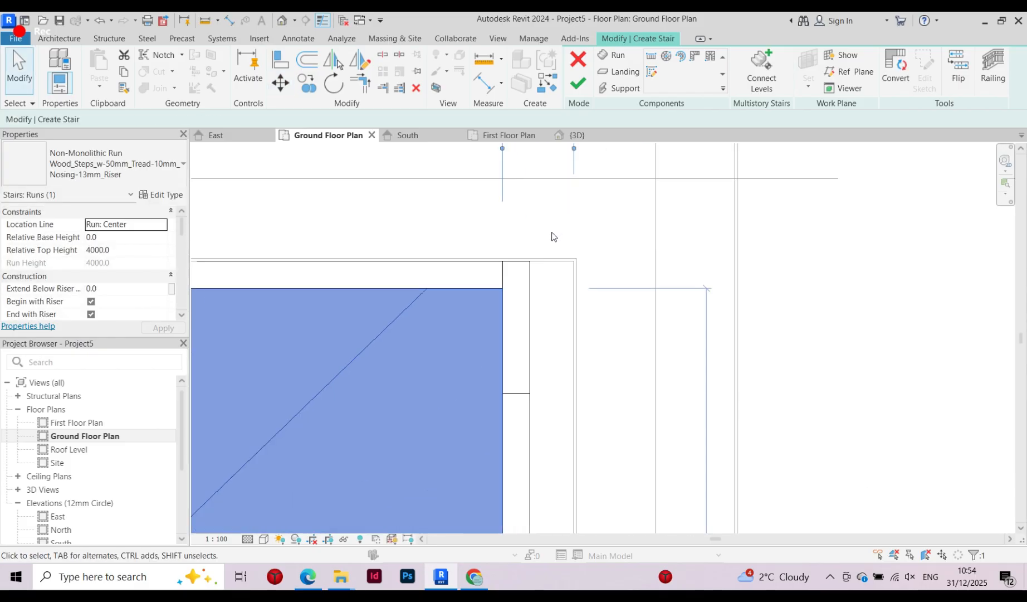
click(248, 539)
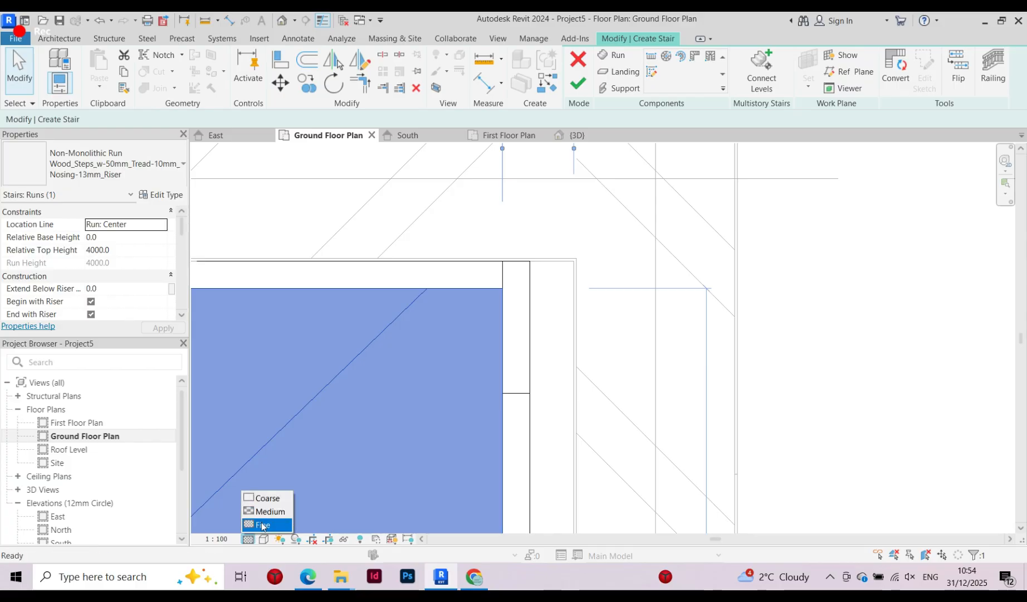
click(270, 498)
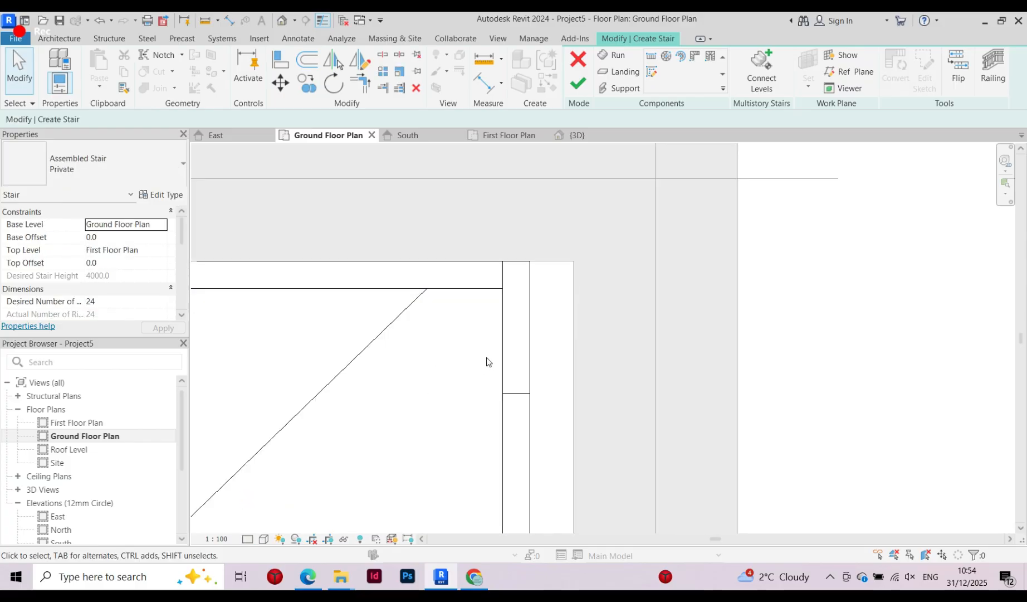
Examine the stair's outer stringers against the wall corner in the ground floor plan and the stair's location in the 3D view
click(525, 298)
click(554, 288)
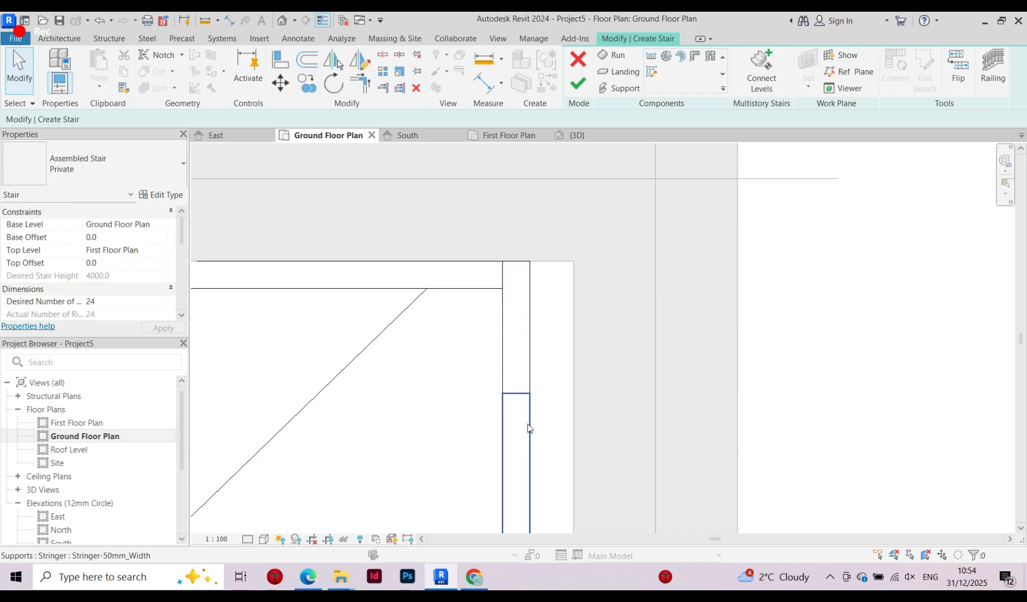
scroll(522, 291, down, 5)
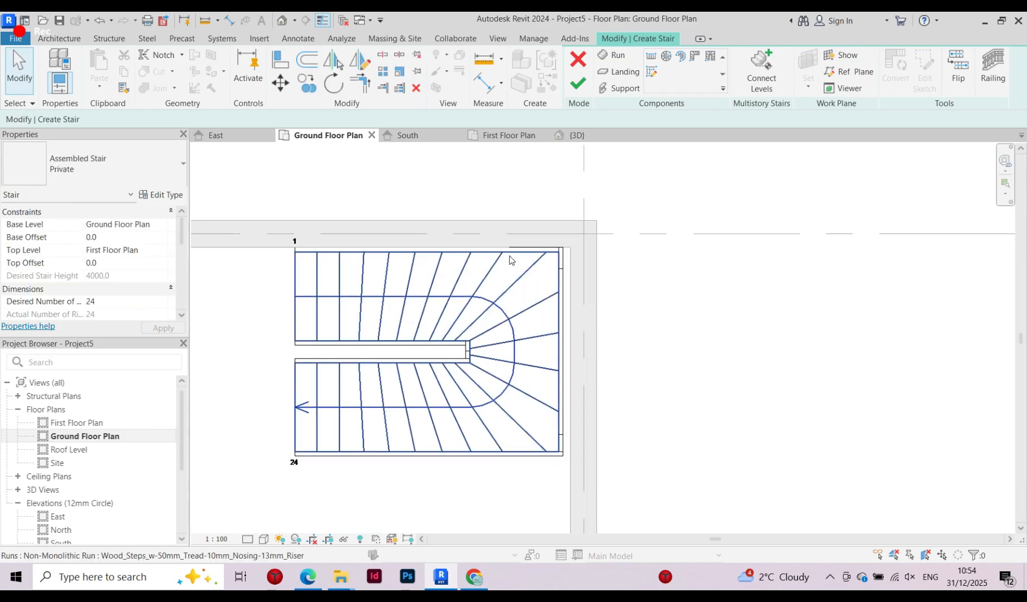
click(537, 265)
click(561, 261)
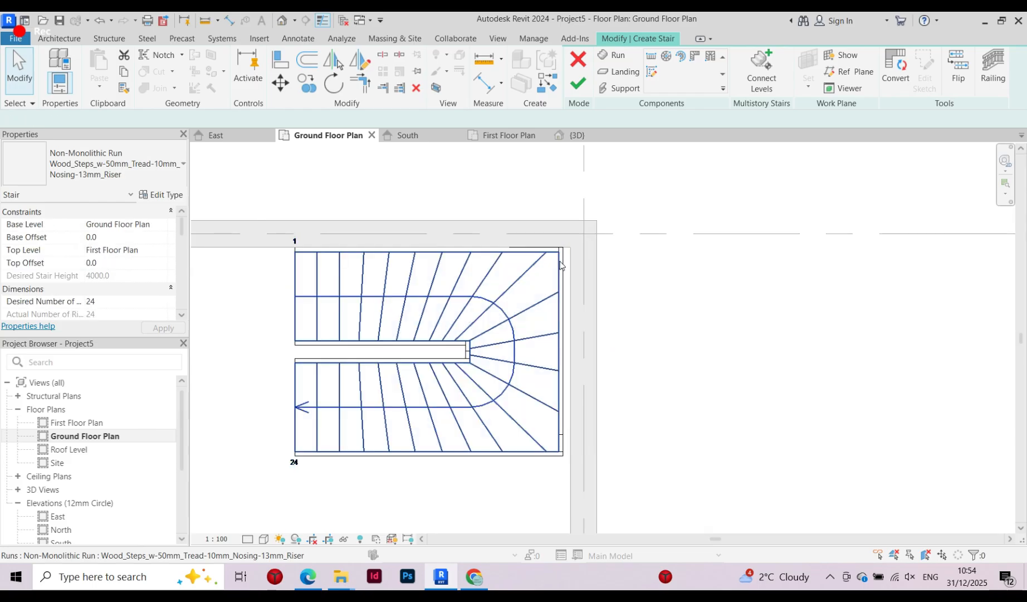
scroll(552, 255, down, 2)
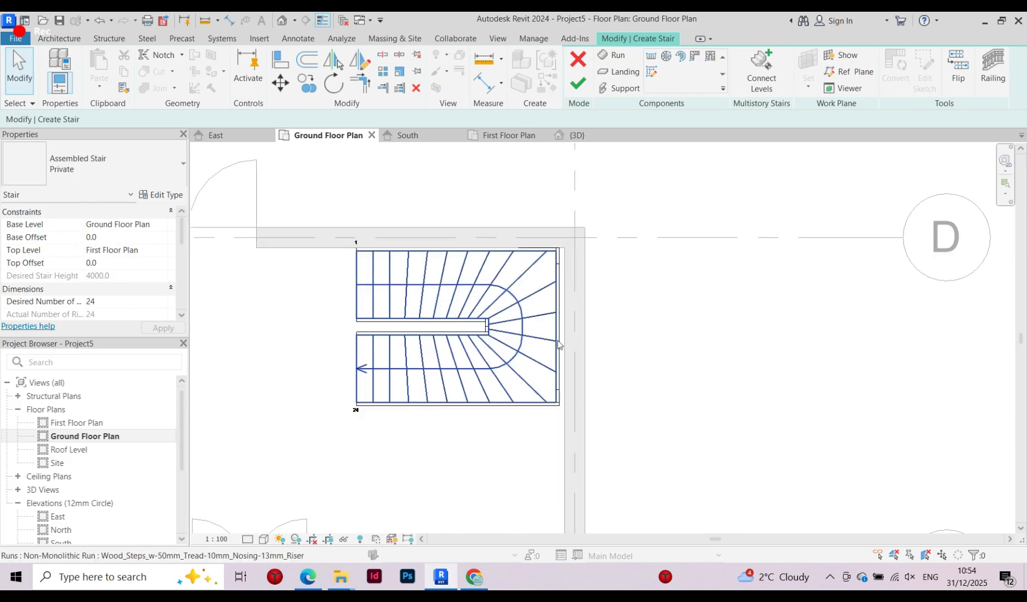
scroll(560, 342, up, 1)
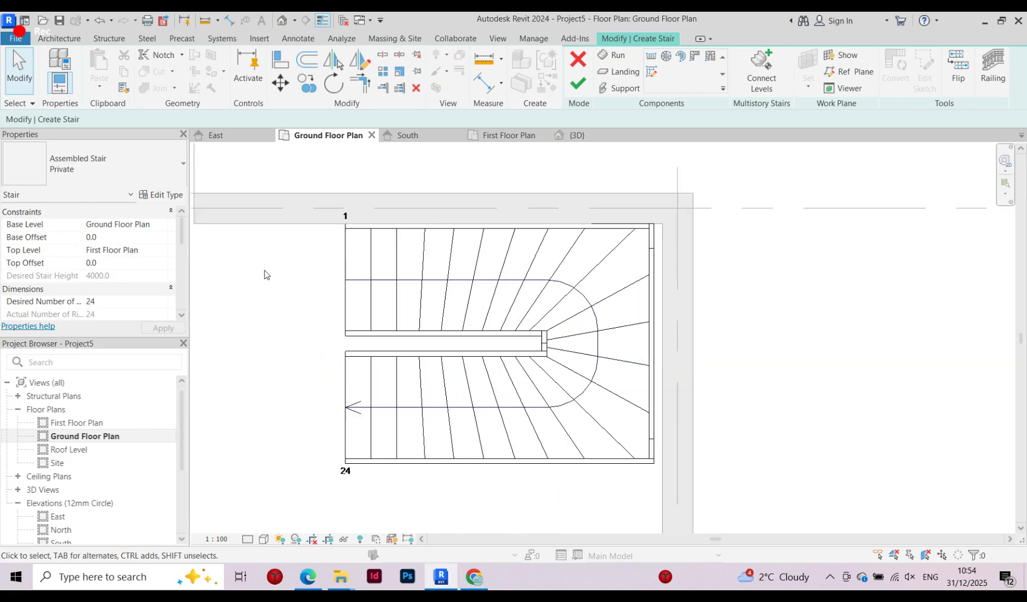
scroll(264, 272, up, 3)
click(577, 137)
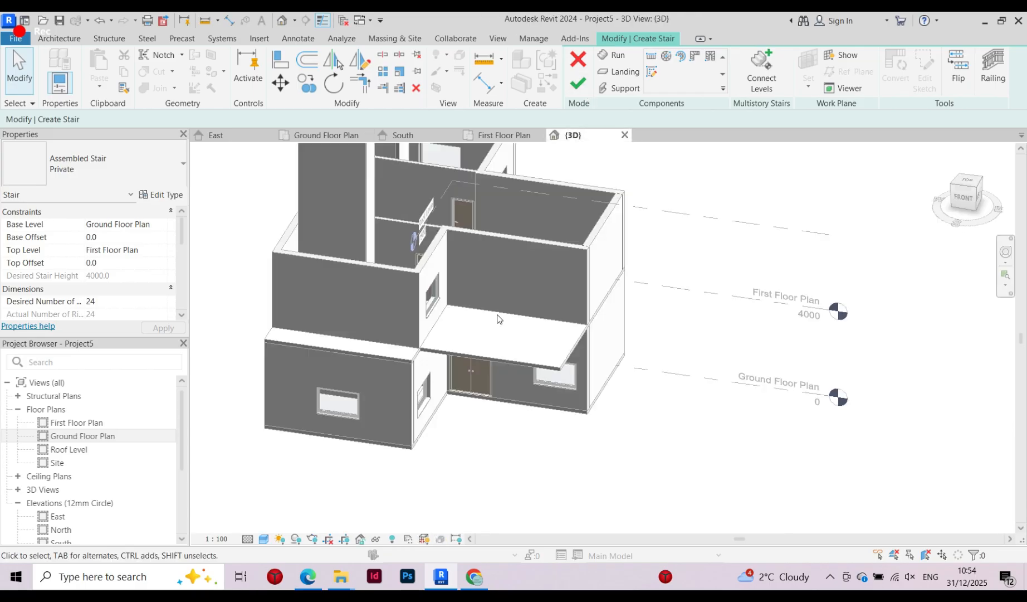
scroll(497, 318, down, 3)
shift+middle_drag(495, 318, 566, 452)
scroll(534, 349, up, 3)
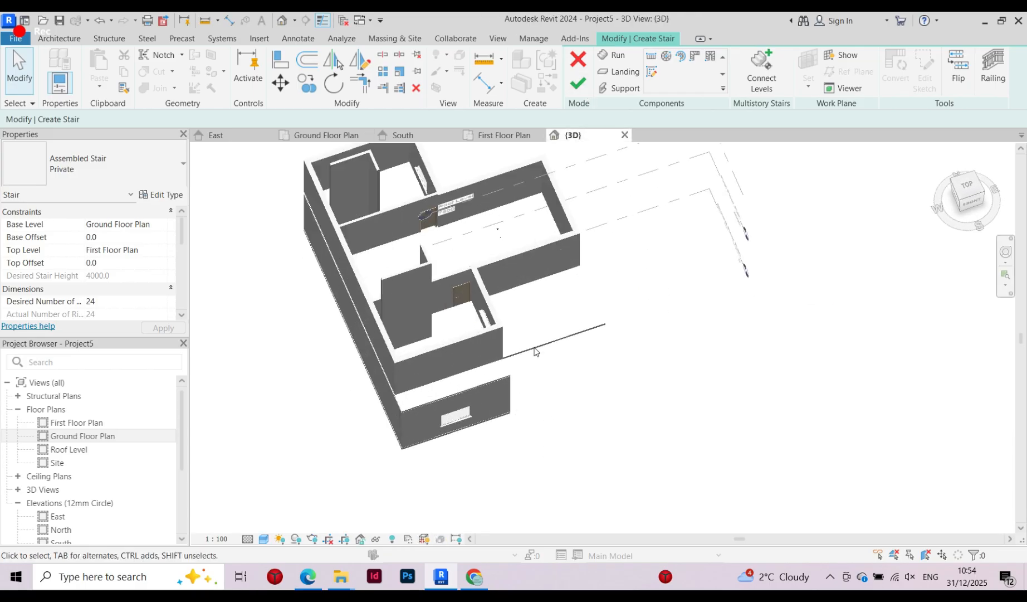
shift+middle_drag(495, 316, 587, 334)
shift+middle_drag(516, 227, 360, 172)
click(330, 137)
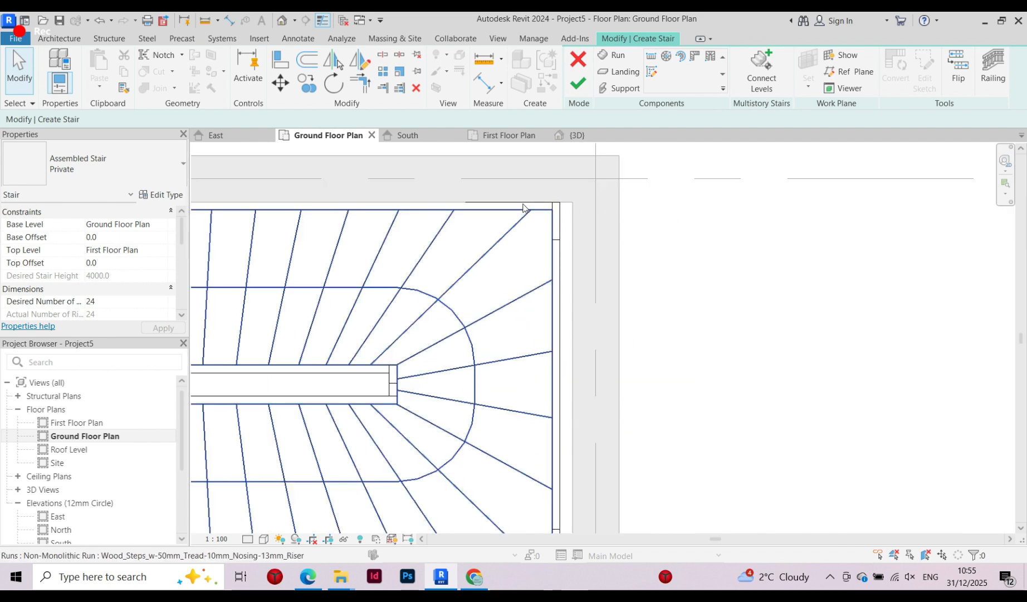
Delete the stair's outer stringer that runs along the grid D wall
click(517, 204)
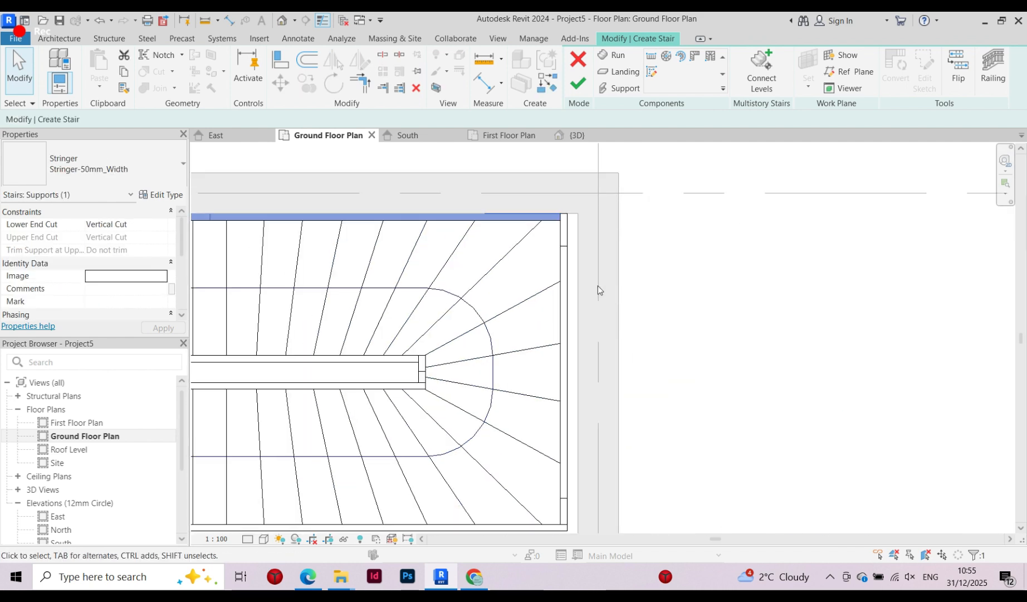
scroll(301, 253, down, 3)
scroll(327, 248, up, 1)
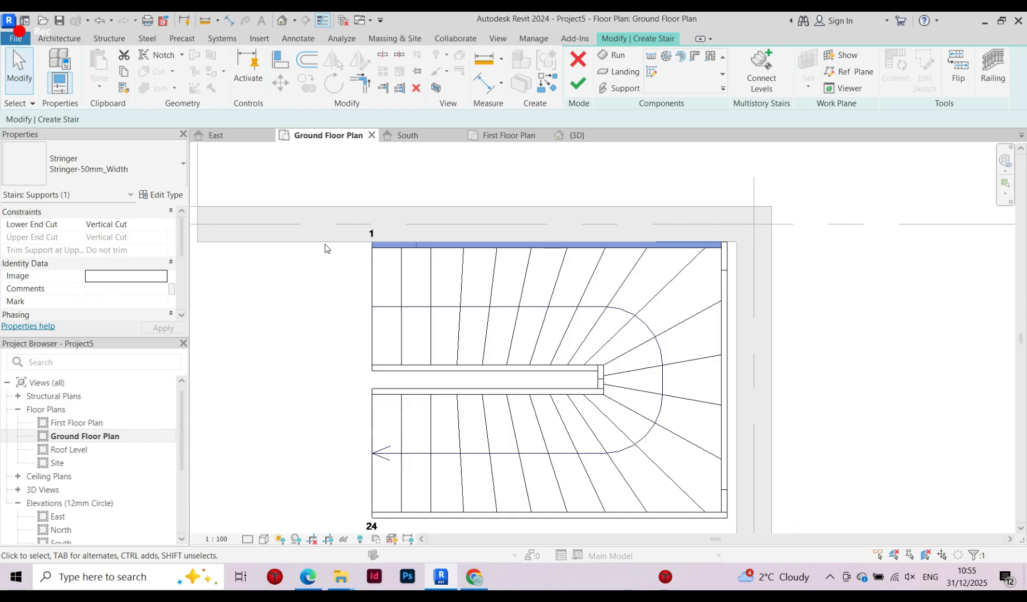
click(326, 249)
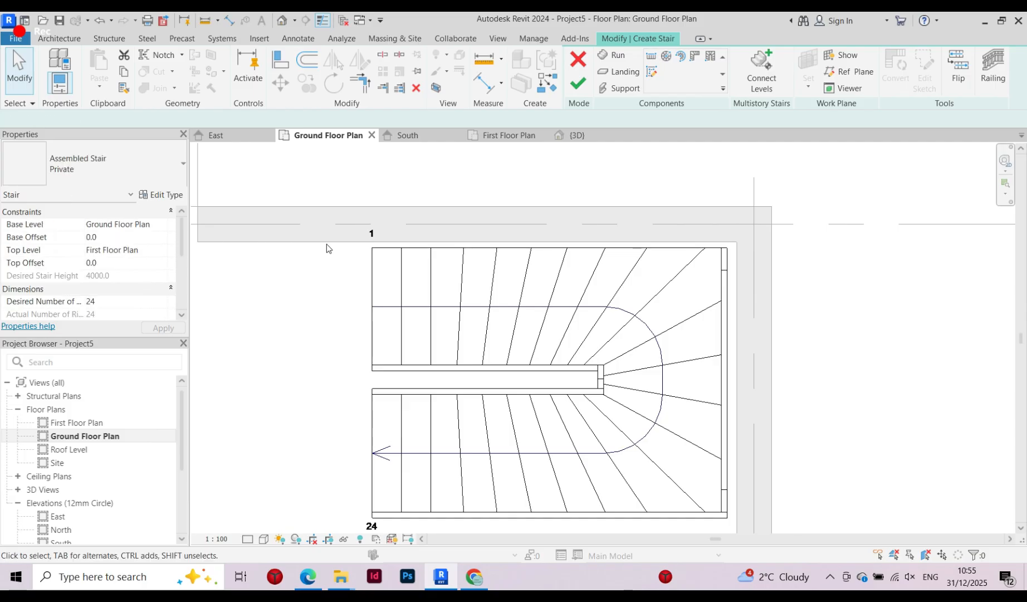
Delete the long outer stringer and the two short corner stringers along the grid 3 wall
click(726, 287)
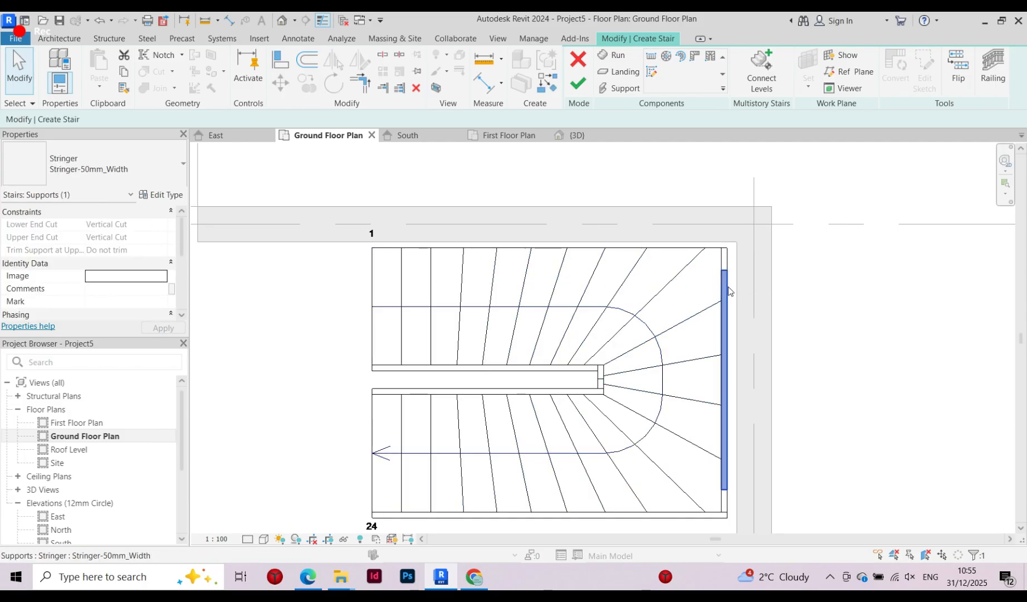
key(Delete)
click(727, 261)
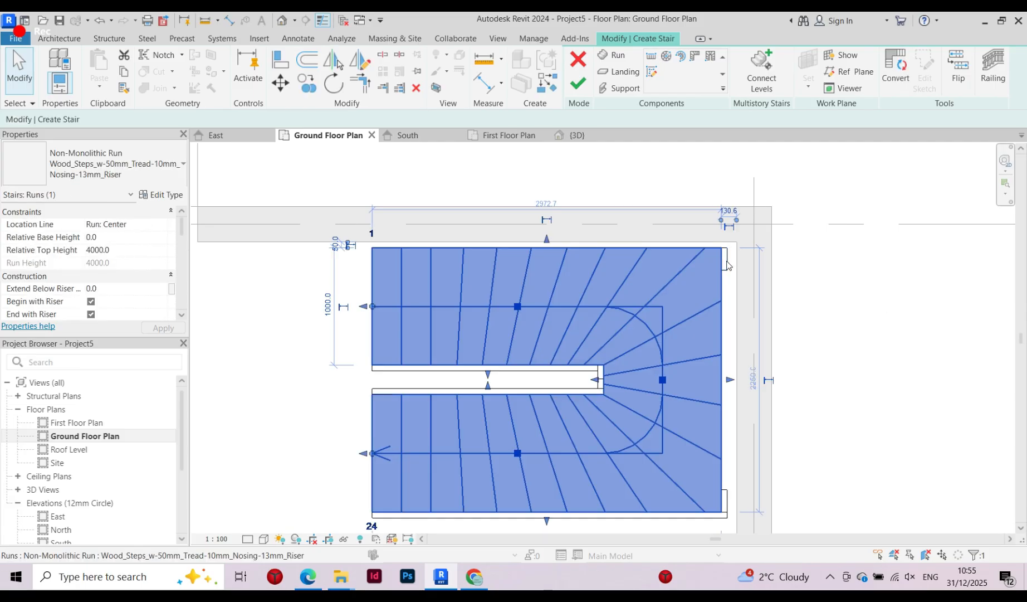
key(Escape)
click(729, 254)
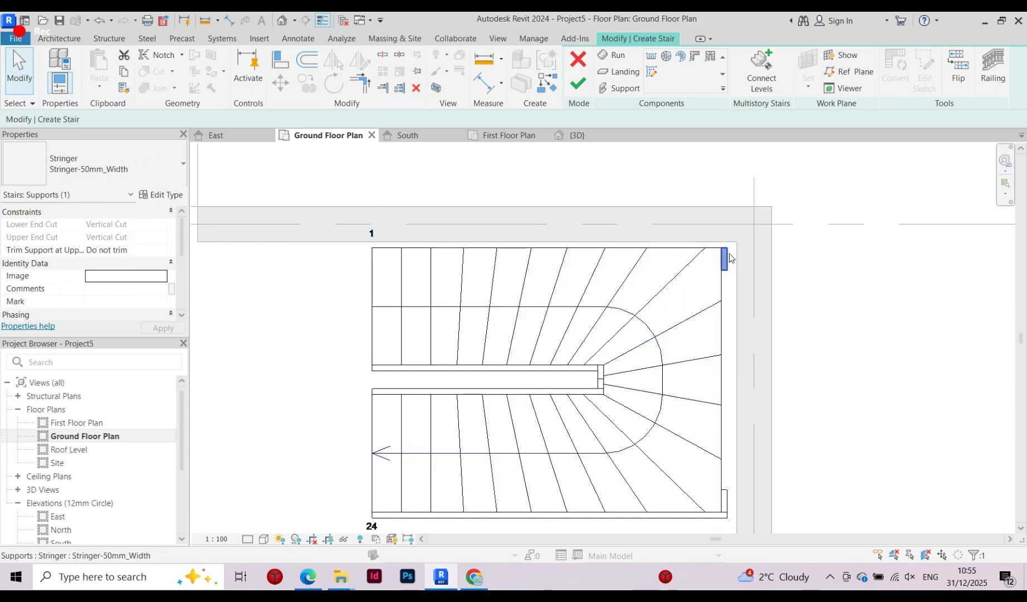
key(Delete)
click(724, 501)
key(Delete)
scroll(594, 225, down, 2)
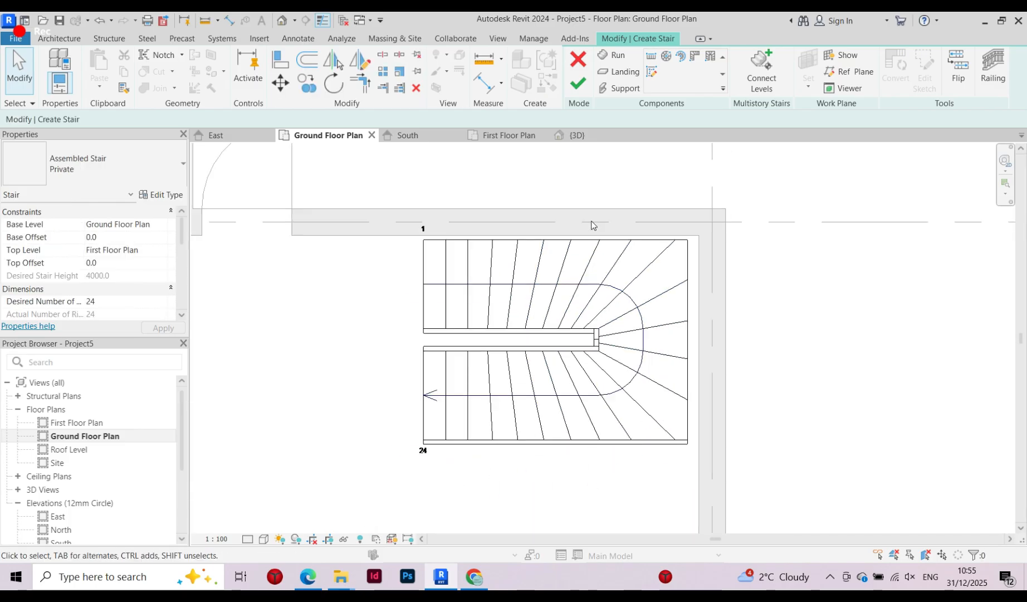
Move the stair run by its outer corner onto the inner corner of the grid D and grid 3 walls
scroll(683, 253, up, 2)
click(692, 257)
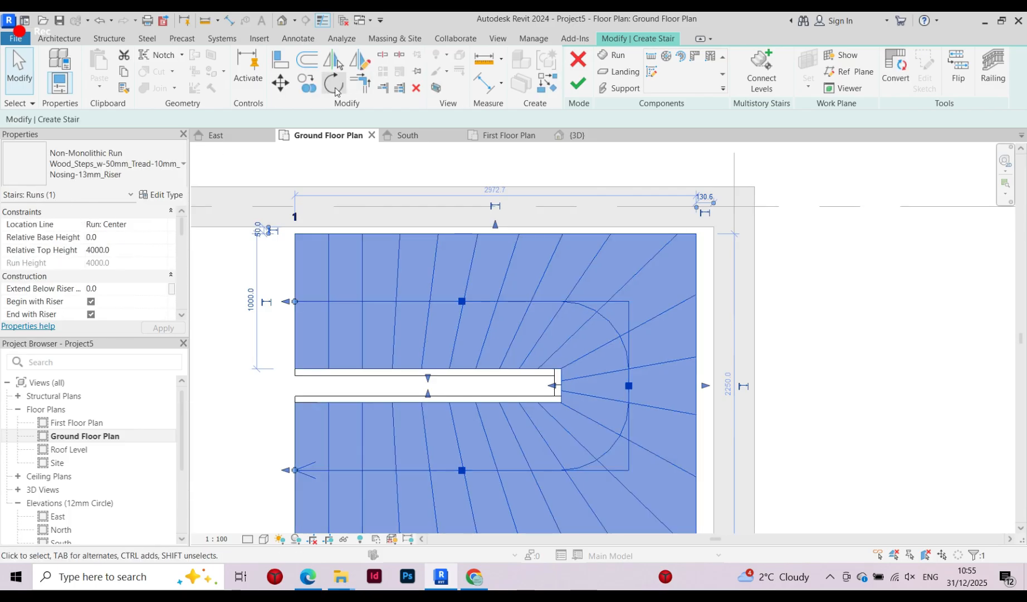
click(280, 83)
scroll(696, 229, up, 4)
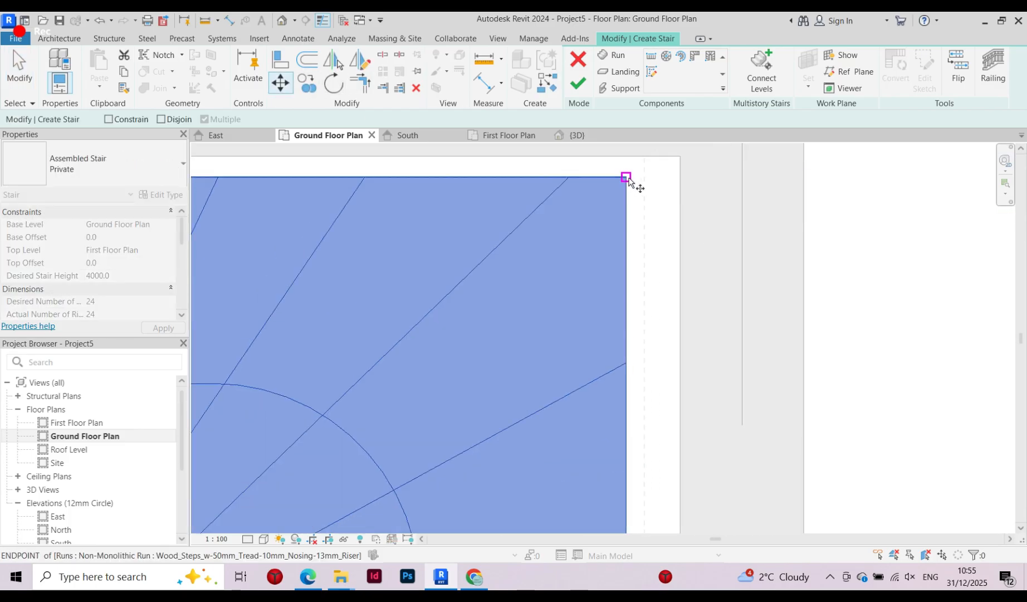
click(626, 177)
click(680, 156)
scroll(569, 235, down, 5)
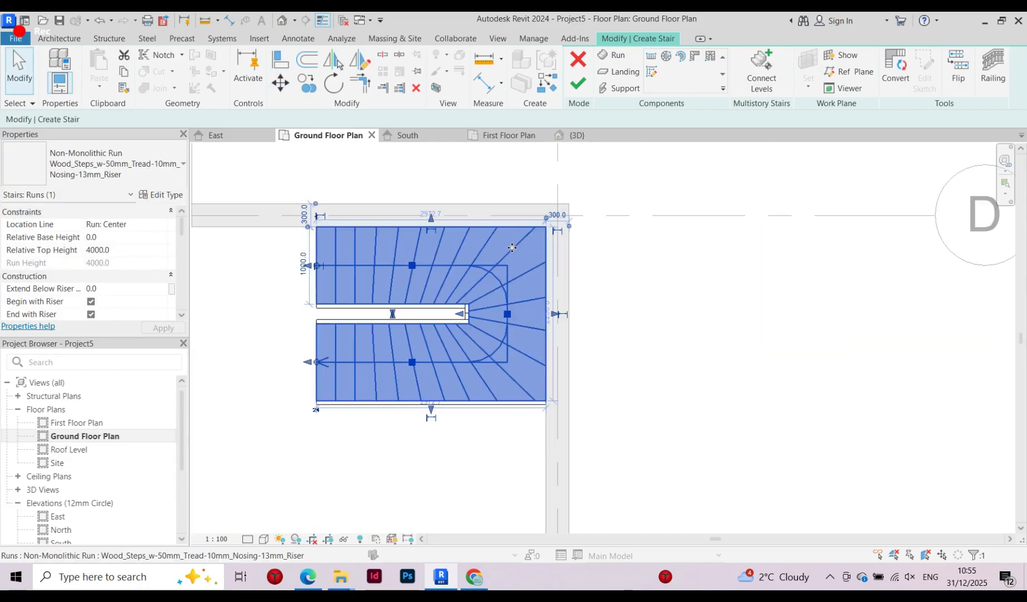
key(Escape)
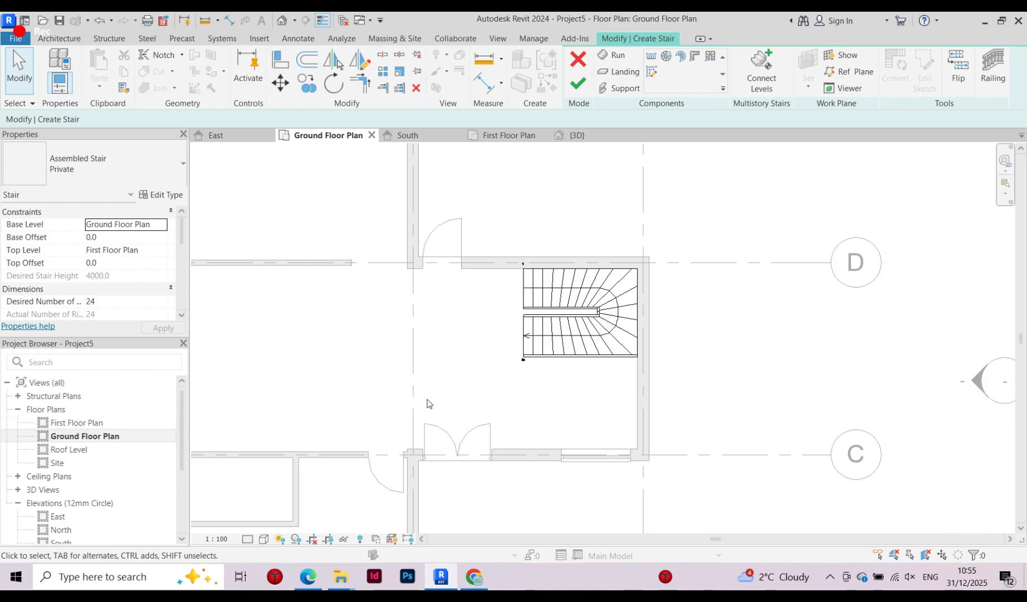
Finish the stair sketch and dismiss the railing warning
scroll(563, 334, up, 2)
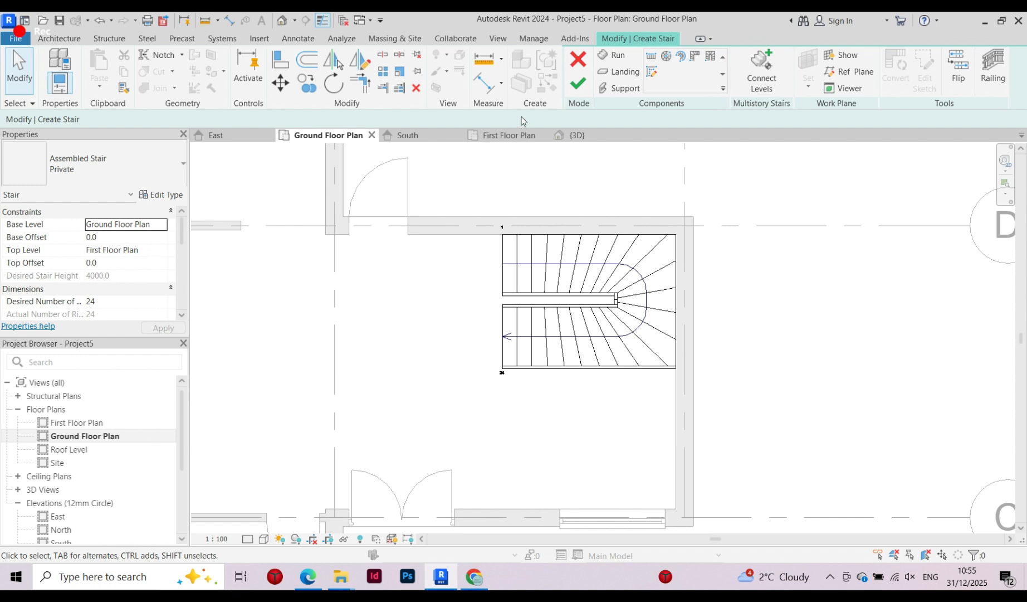
click(579, 85)
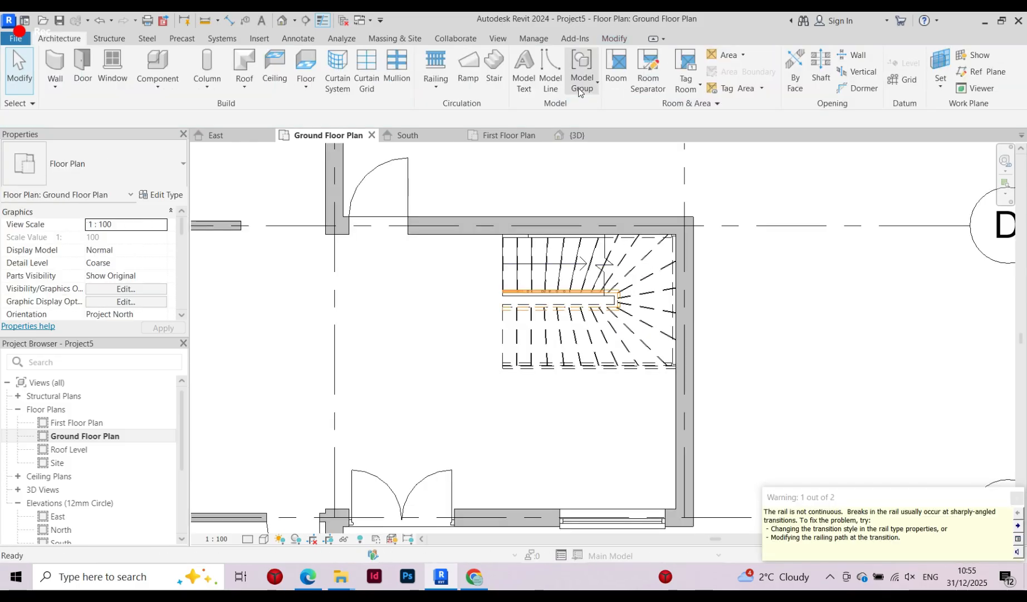
click(1017, 497)
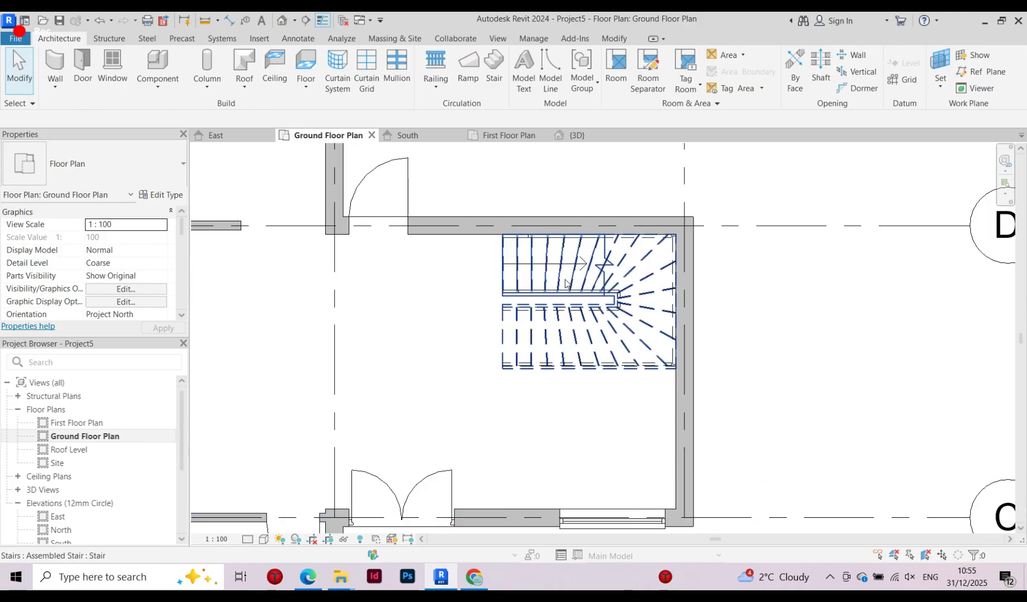
scroll(563, 284, up, 3)
scroll(562, 284, down, 2)
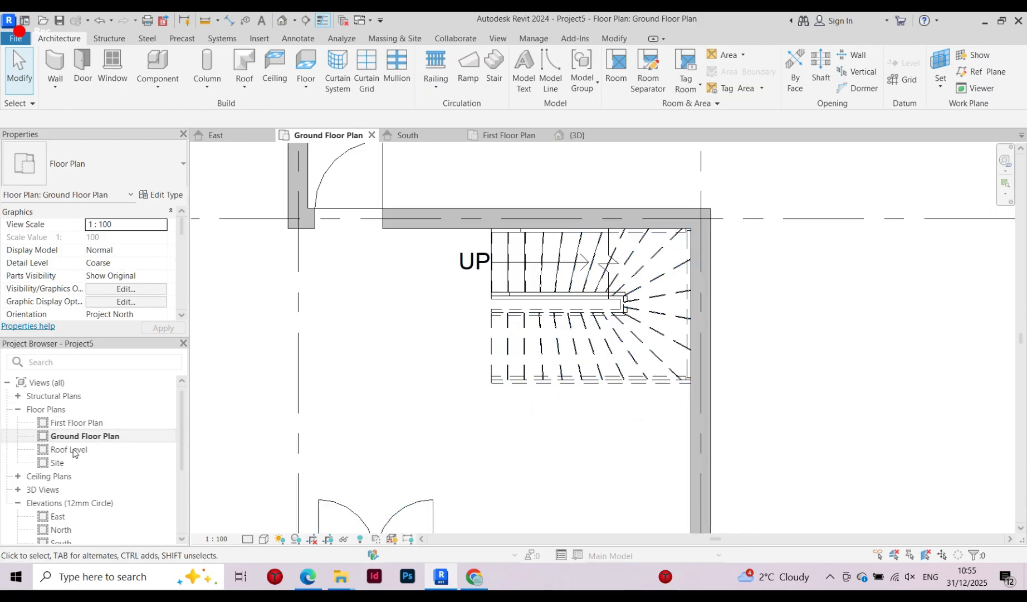
Examine in the 3D view where the new stair and its railings meet the first floor slab
click(584, 137)
scroll(570, 335, down, 2)
scroll(570, 334, up, 3)
shift+middle_drag(571, 335, 697, 445)
scroll(350, 289, down, 2)
scroll(557, 392, up, 2)
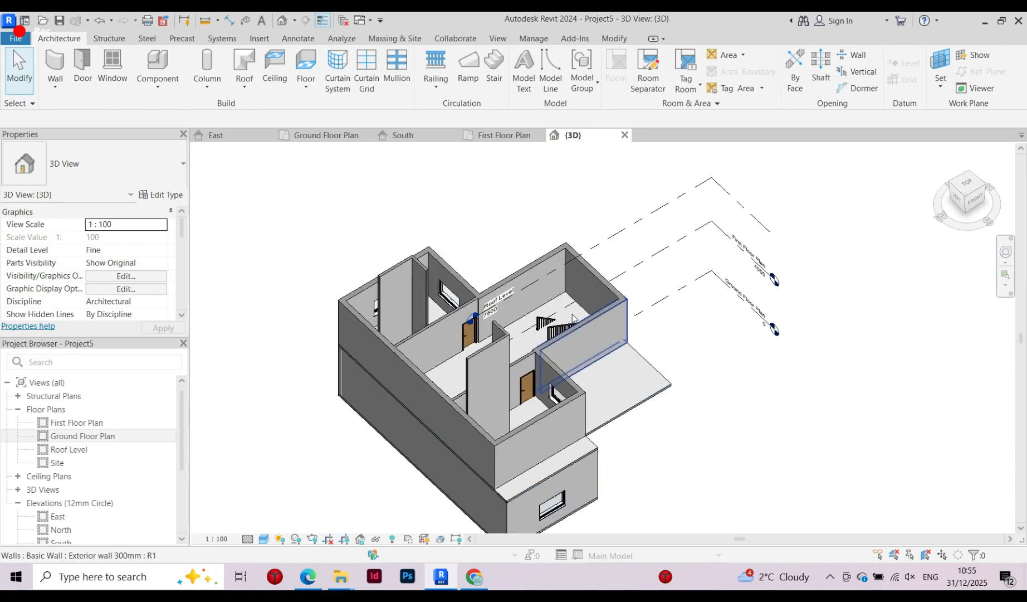
scroll(560, 317, up, 4)
shift+middle_drag(551, 328, 462, 394)
scroll(485, 384, up, 3)
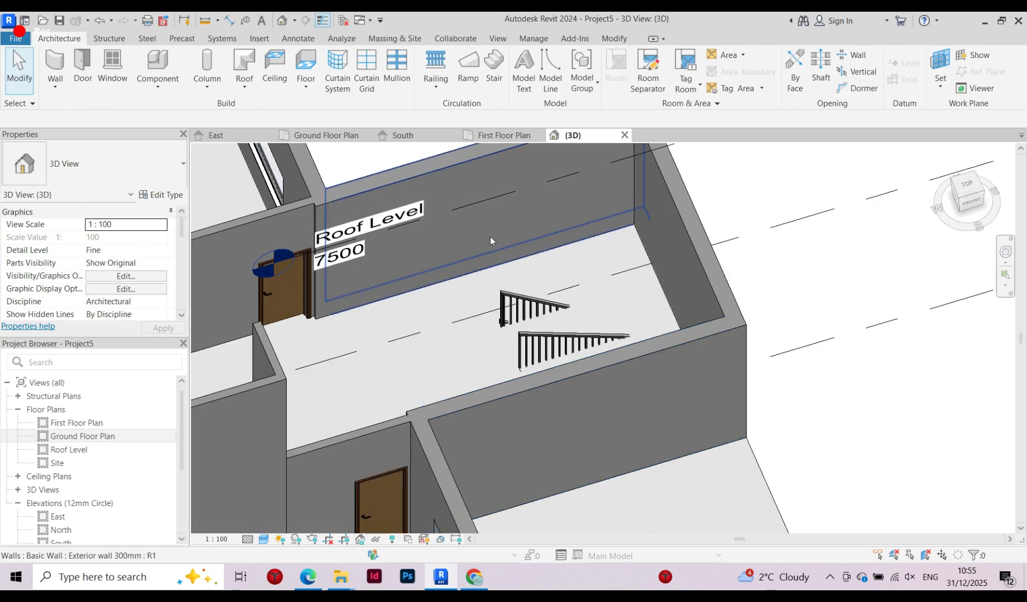
Open the first floor slab's boundary for editing in the First Floor Plan
click(502, 139)
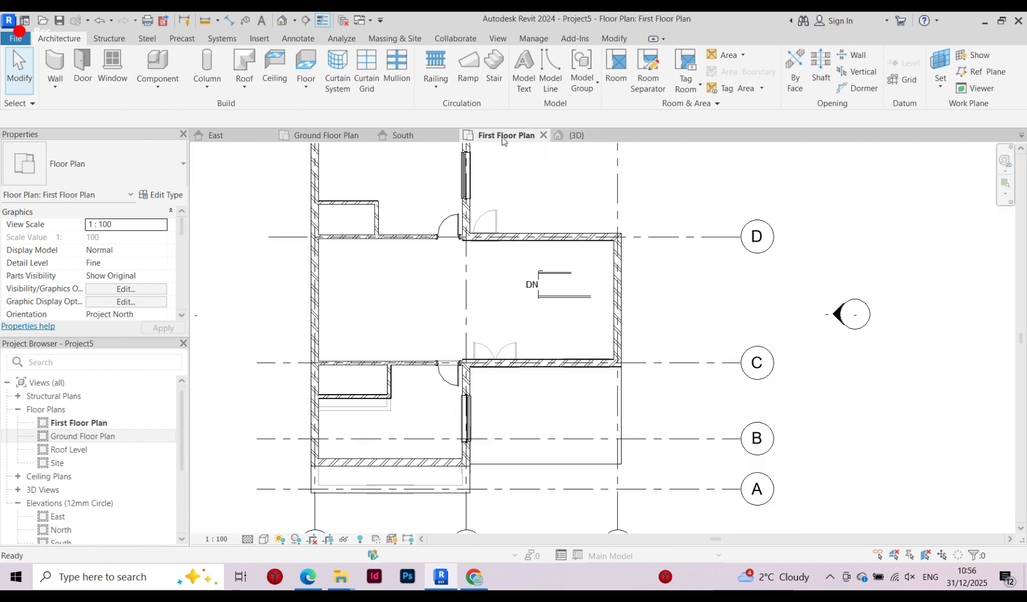
scroll(754, 254, up, 2)
scroll(424, 333, up, 1)
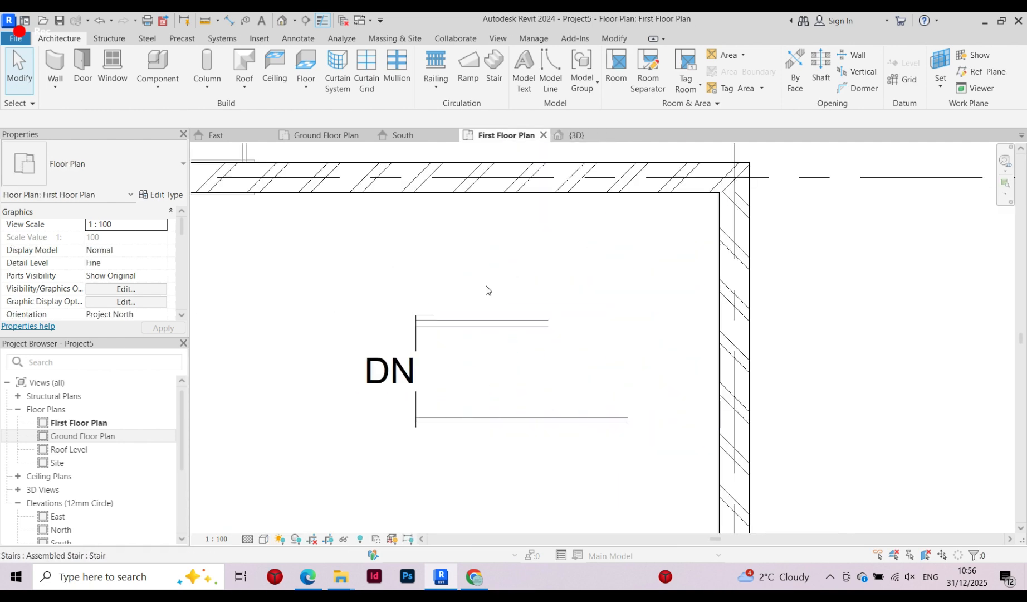
click(470, 295)
key(Delete)
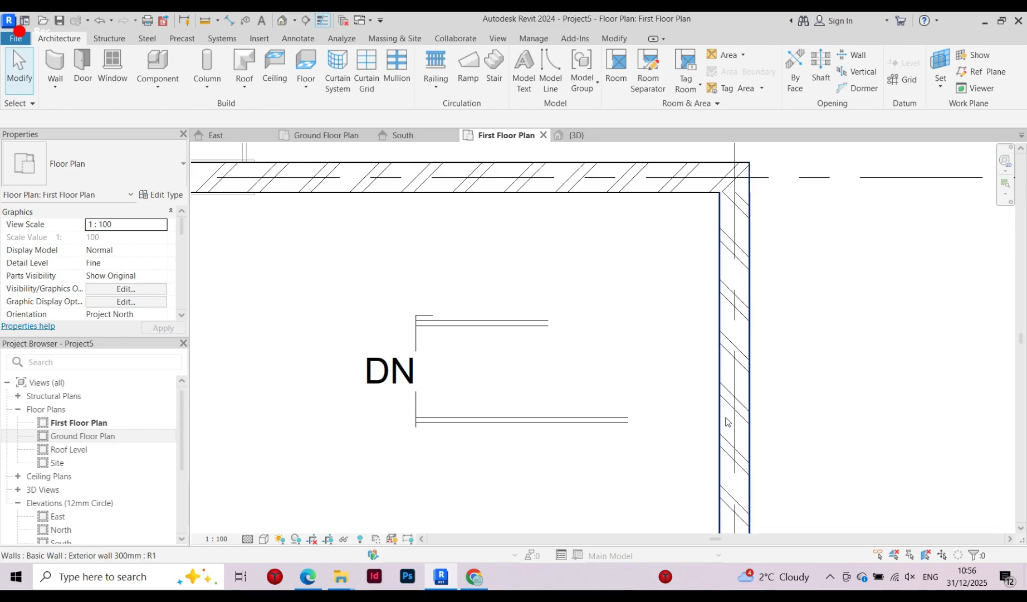
scroll(367, 201, down, 5)
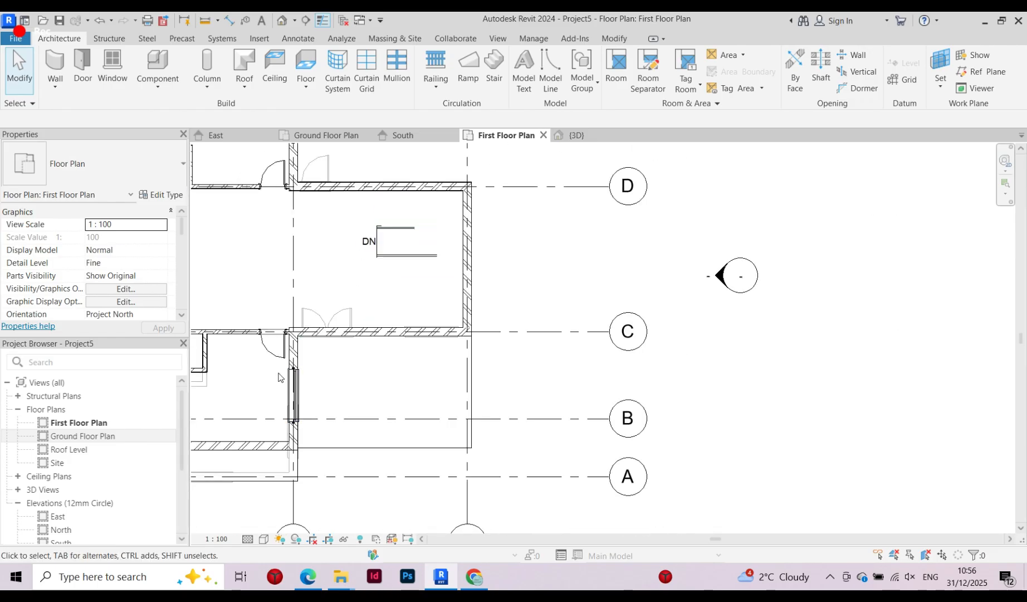
click(296, 470)
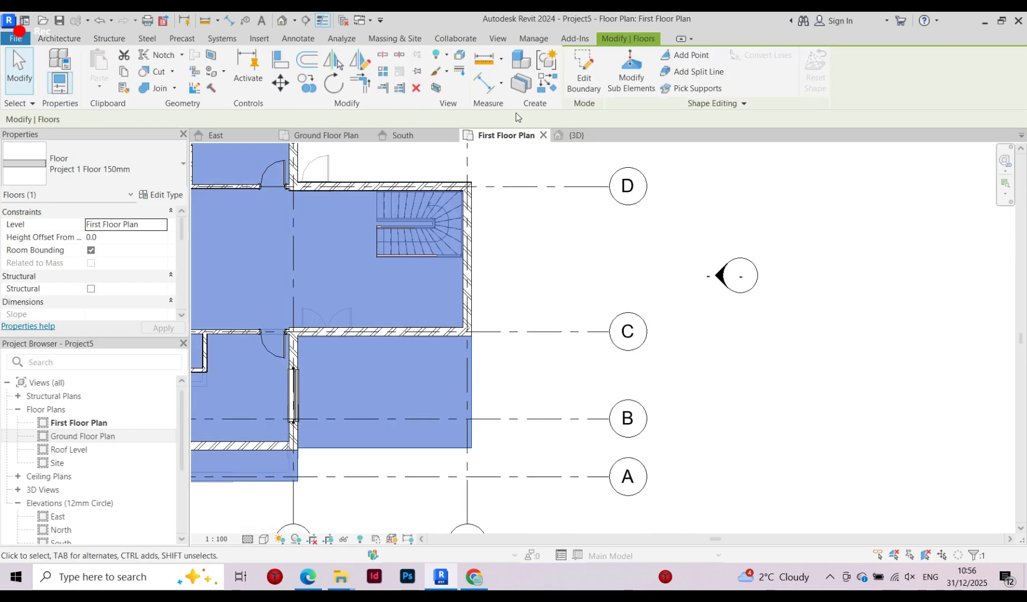
scroll(391, 190, up, 5)
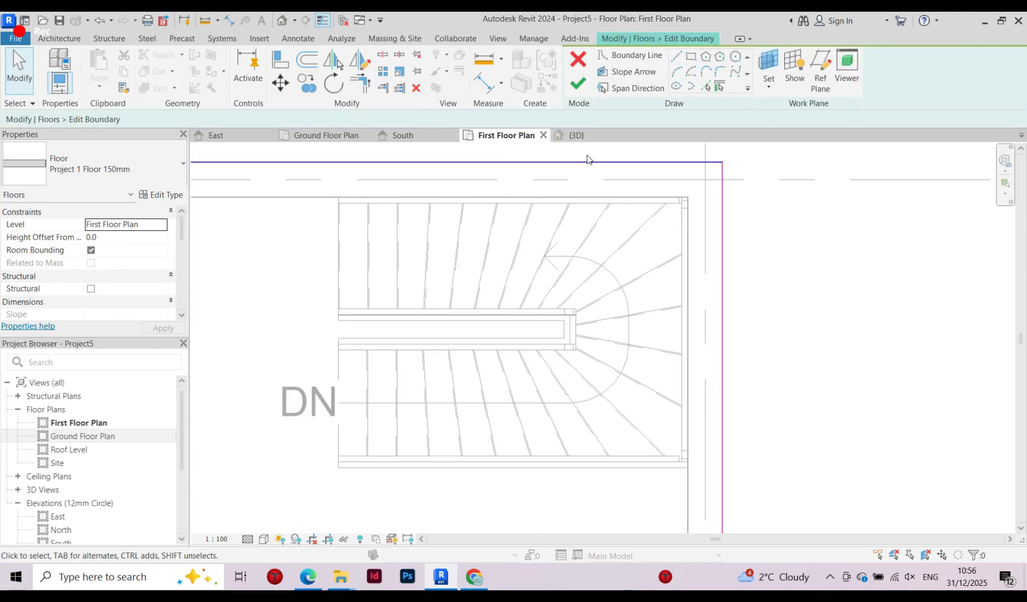
Draw a floor boundary line about 325 mm long from the stair's open-end corner to the slab edge near grid D
click(634, 54)
scroll(399, 307, up, 5)
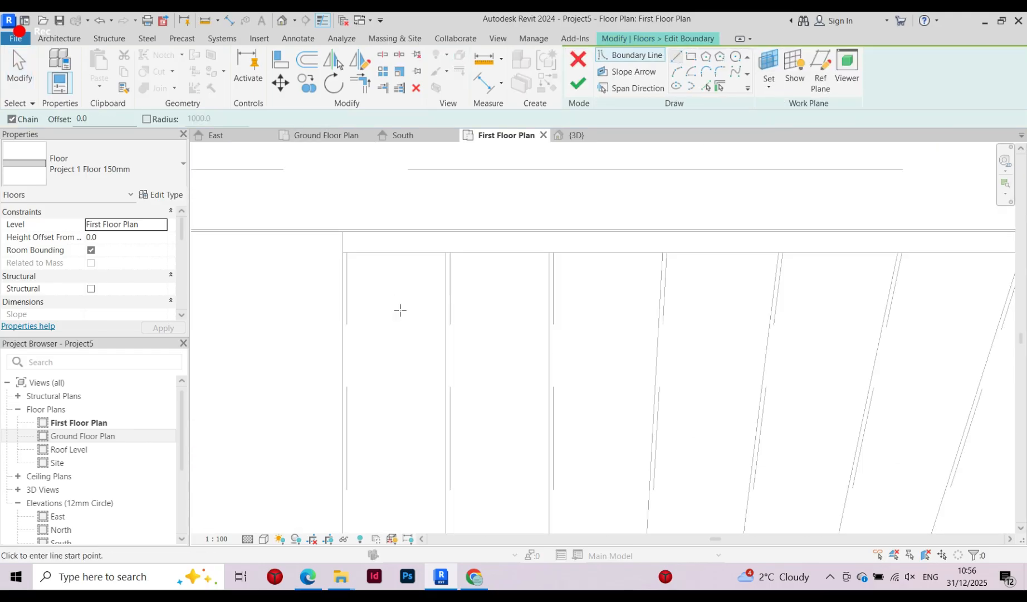
click(359, 265)
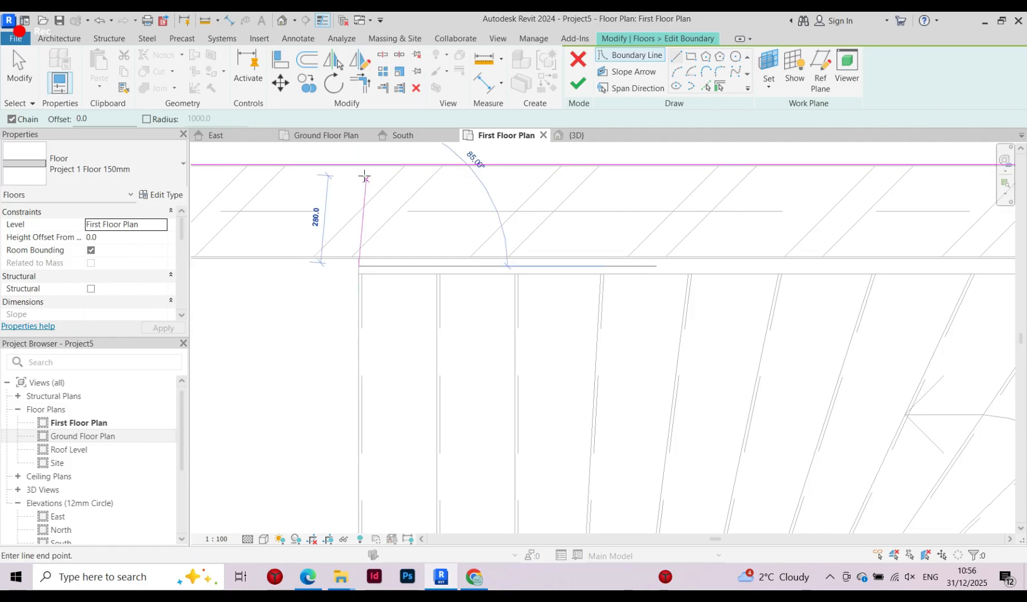
click(359, 165)
key(Escape)
Extend the new boundary line along the stair's open end to the remaining outer stringer, making it 2550 mm long
click(360, 209)
scroll(370, 195, down, 4)
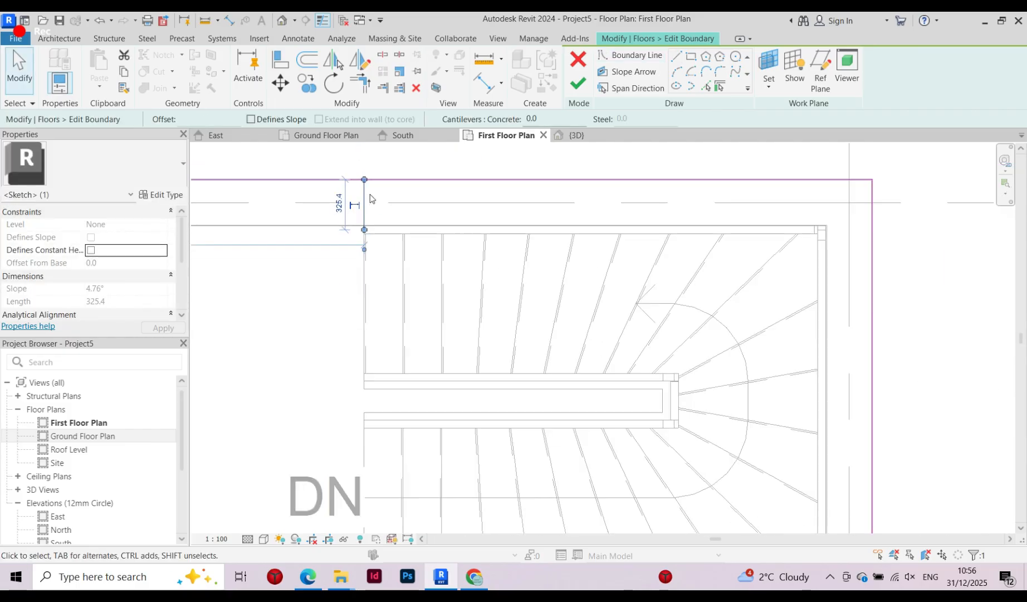
drag(366, 217, 347, 408)
scroll(367, 413, up, 3)
scroll(373, 418, up, 1)
scroll(327, 407, down, 1)
scroll(347, 408, down, 1)
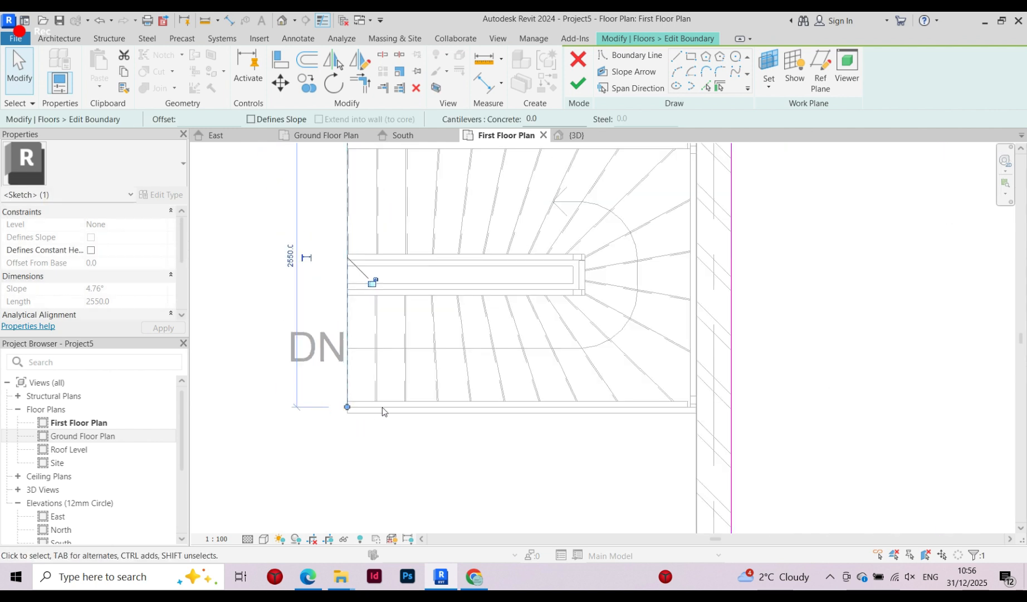
Draw a floor boundary line along the stair's outer stringer from the open-end corner to the slab edge at the outer wall
click(677, 58)
click(348, 407)
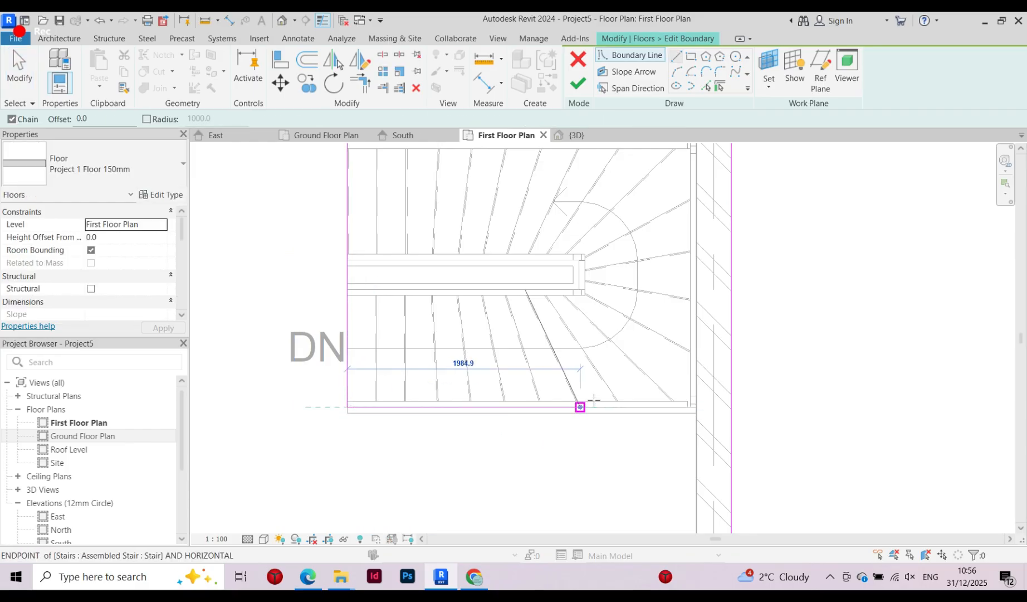
click(731, 408)
key(Escape)
key(Escape)
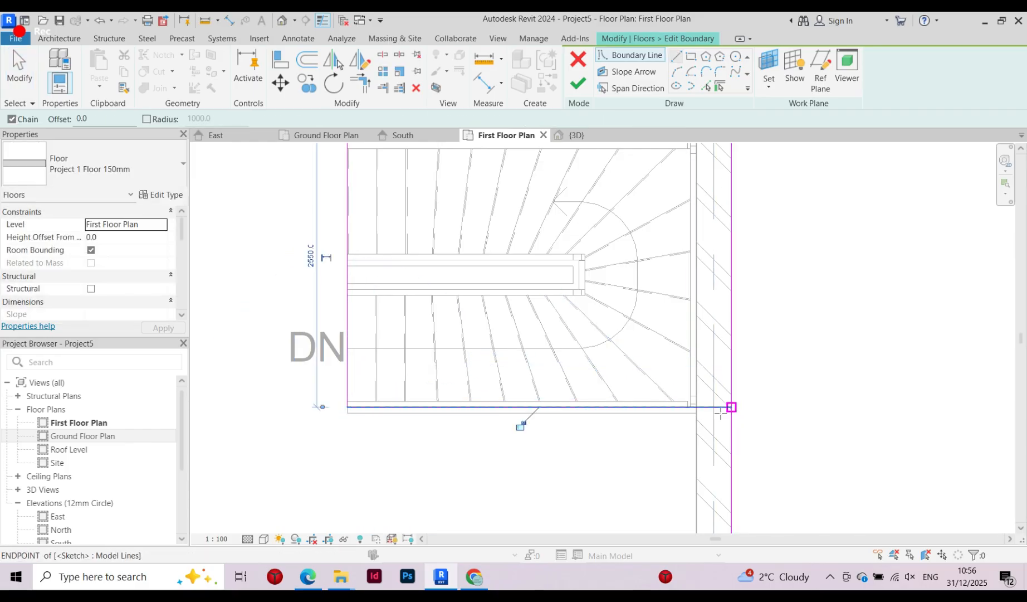
Trim the floor boundary at both ends of the new lines to exclude the stair corner, and finish the boundary edit
key(t)
key(r)
scroll(609, 461, down, 3)
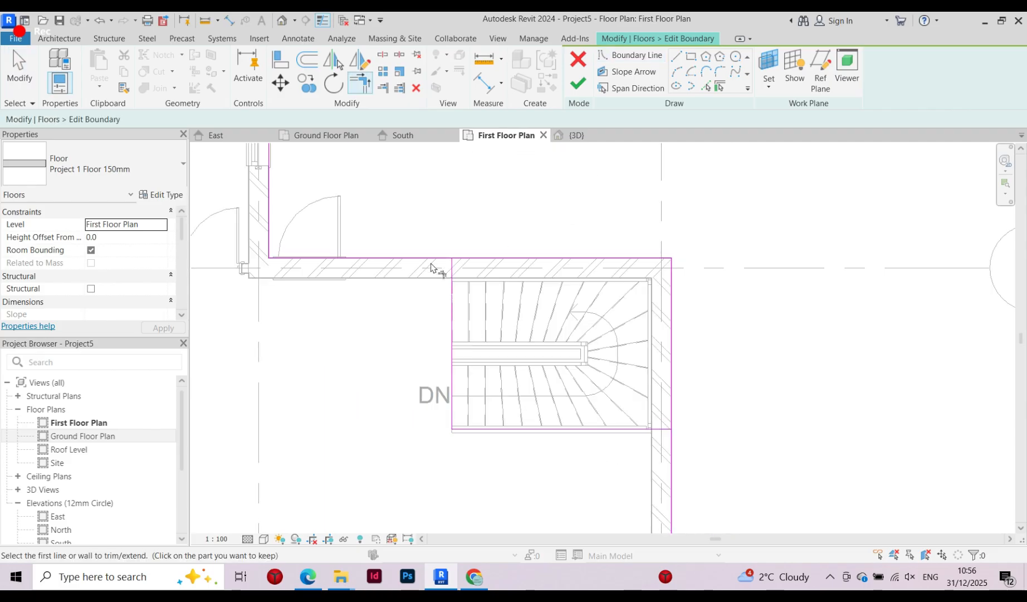
click(445, 267)
click(450, 277)
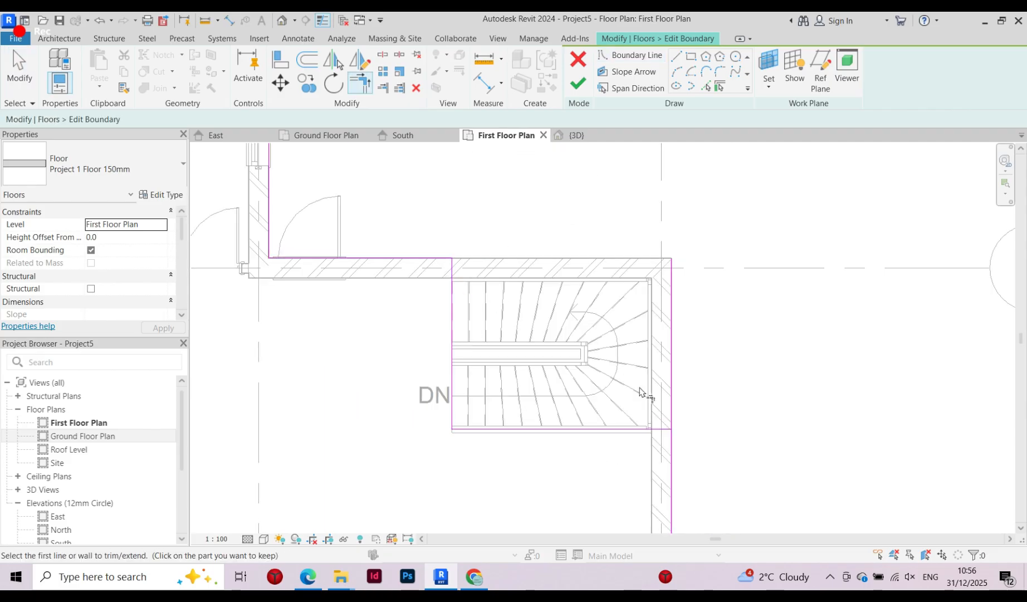
click(668, 444)
click(660, 435)
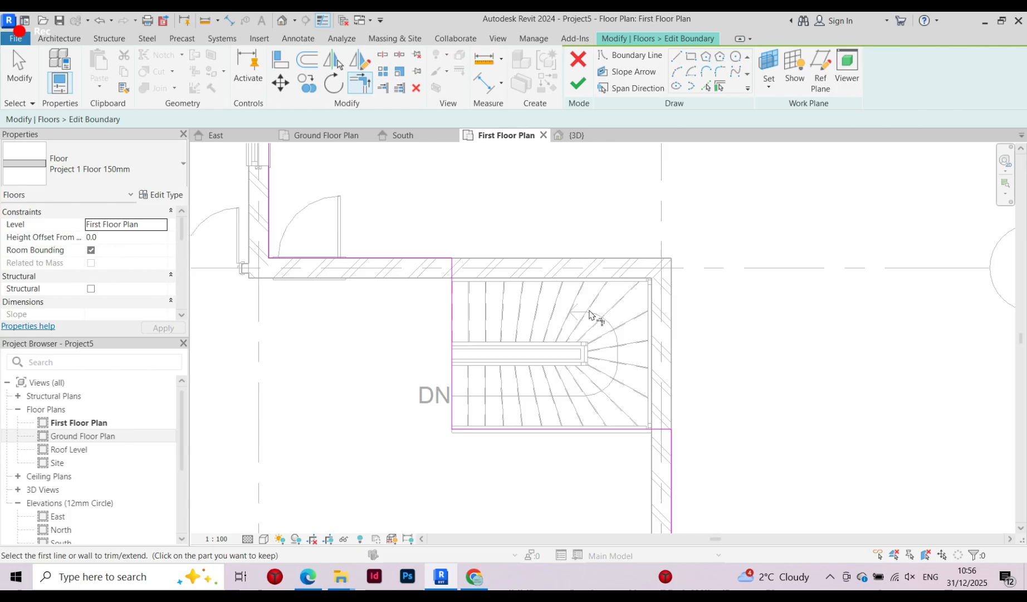
click(579, 85)
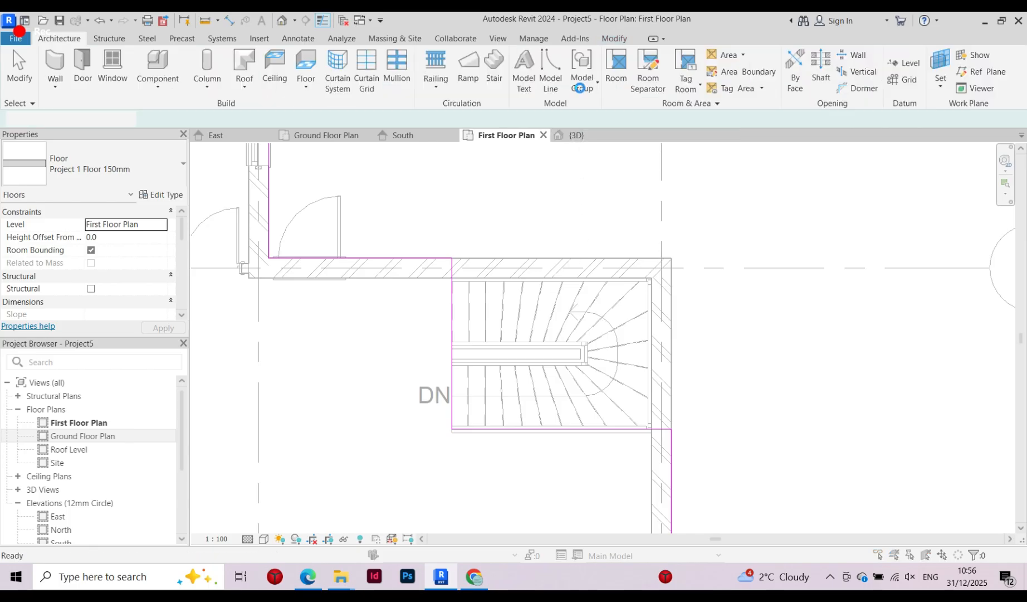
click(561, 302)
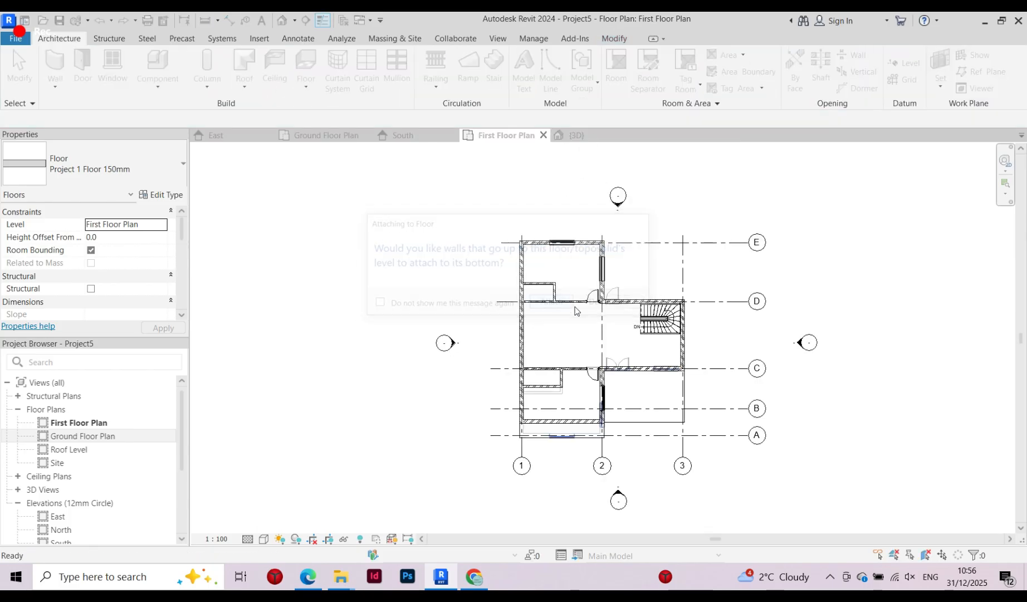
Examine the stair opening in the first floor slab from several angles in the 3D view
click(595, 134)
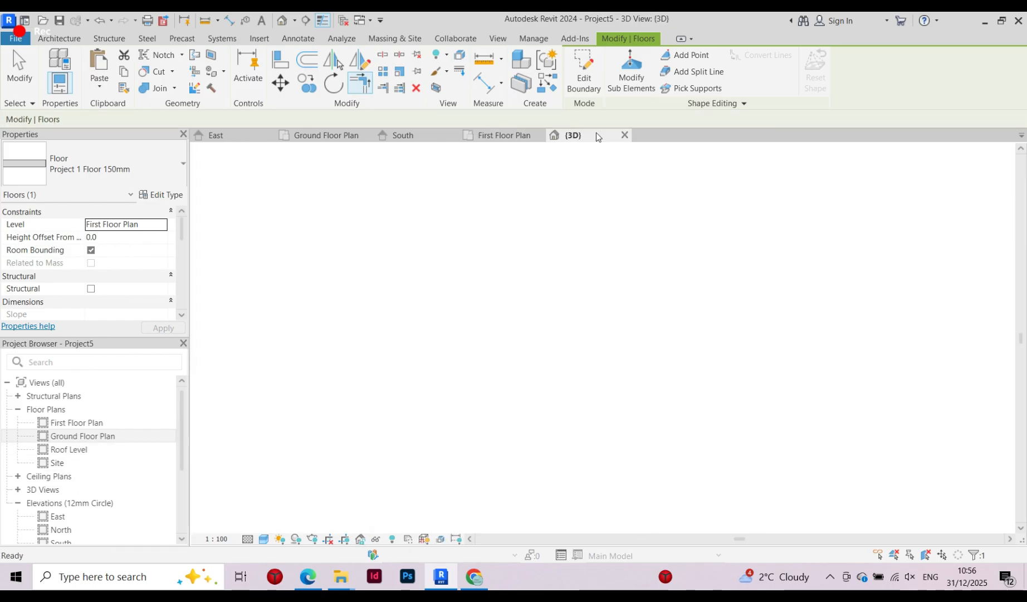
scroll(589, 317, up, 3)
key(Escape)
shift+middle_drag(522, 369, 730, 365)
shift+middle_drag(588, 259, 451, 254)
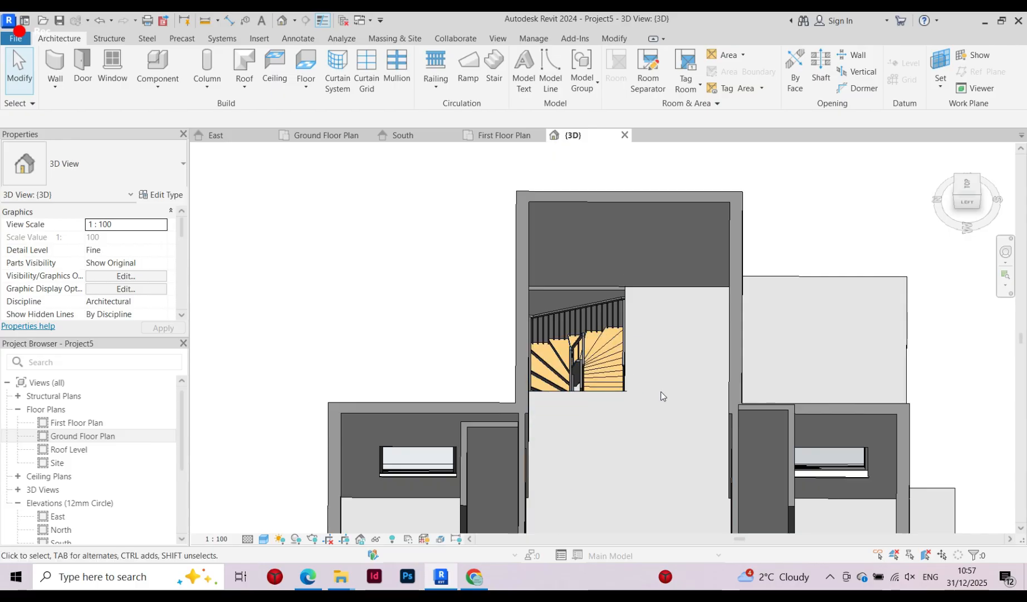
shift+middle_drag(660, 391, 557, 369)
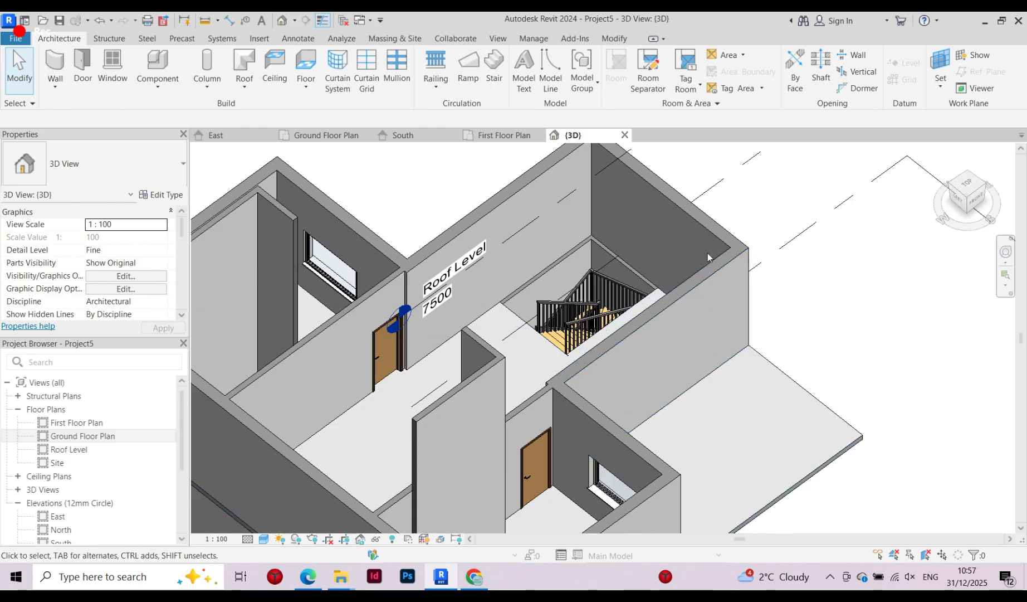
Set the top constraint of the overly tall Interior wall 150 partition in the first floor's back room to Up to level: First Floor Plan
shift+middle_drag(705, 255, 797, 277)
scroll(502, 381, down, 3)
scroll(697, 301, up, 3)
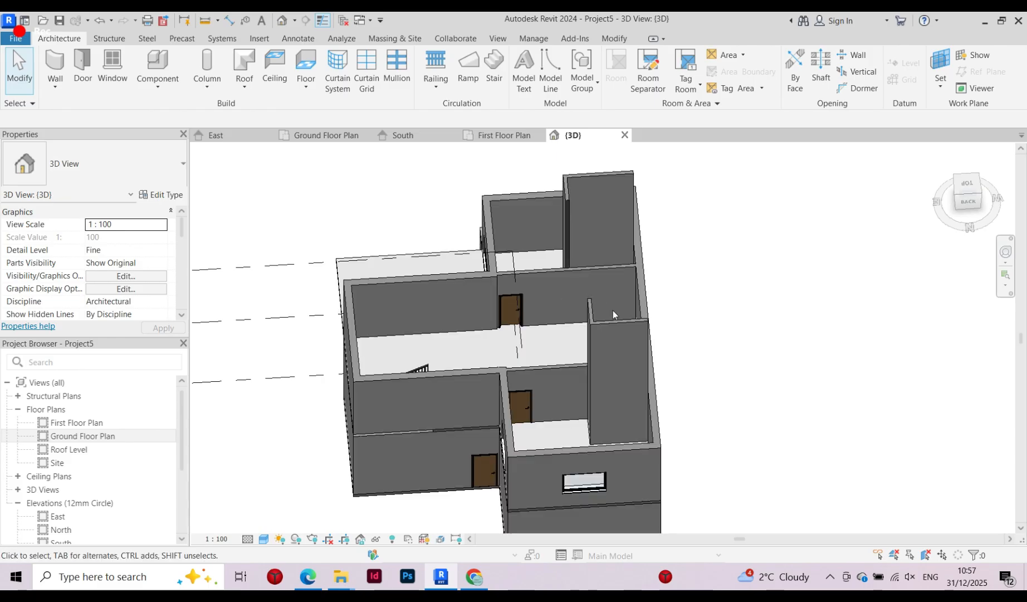
click(605, 326)
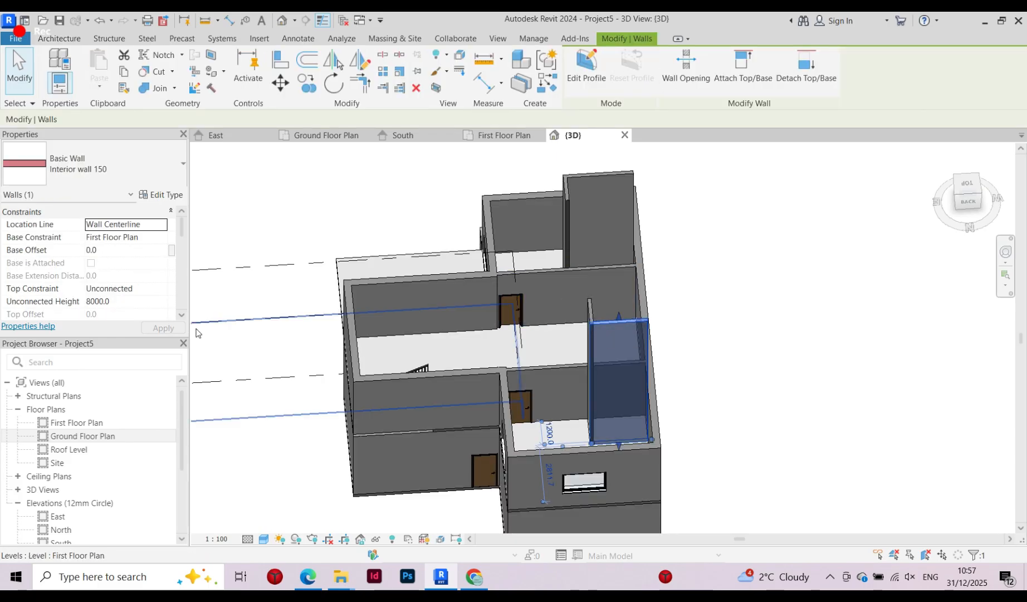
click(162, 288)
click(154, 321)
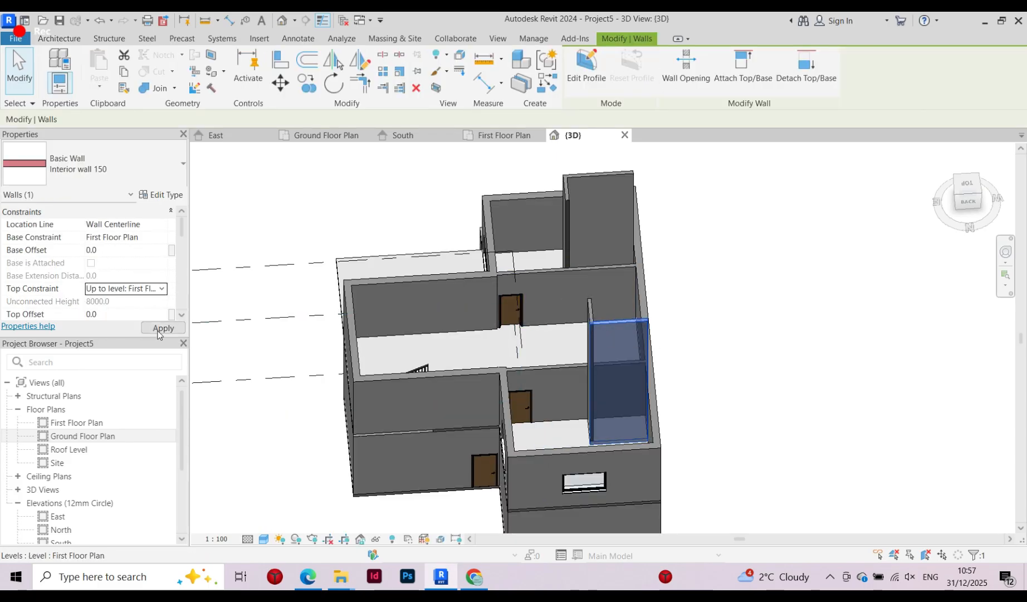
Try to constrain the top of the first-floor Interior wall 150 partition to level First Floor Plan
click(164, 327)
click(621, 337)
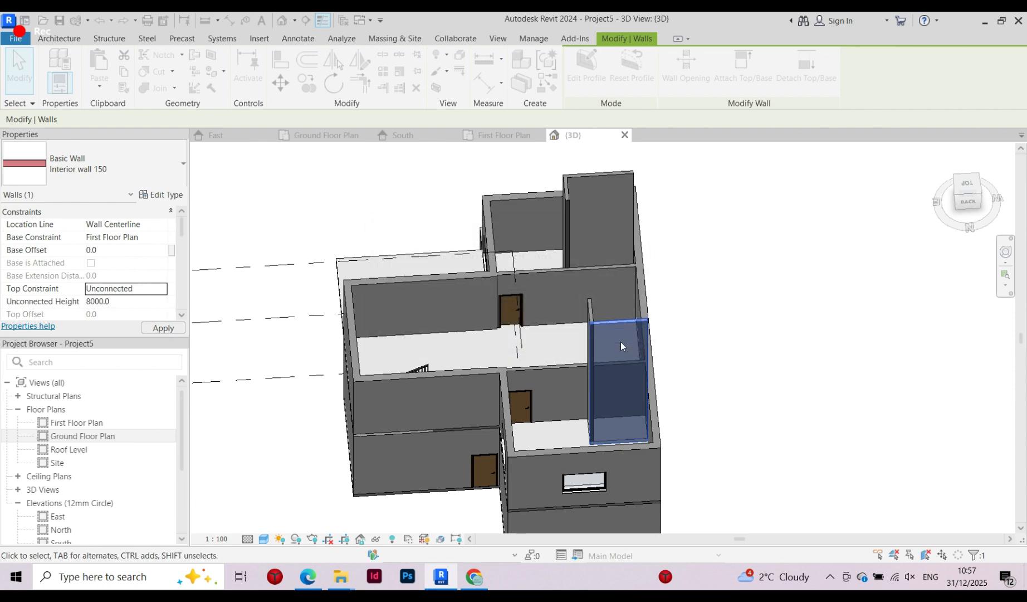
key(Escape)
shift+middle_drag(594, 360, 609, 269)
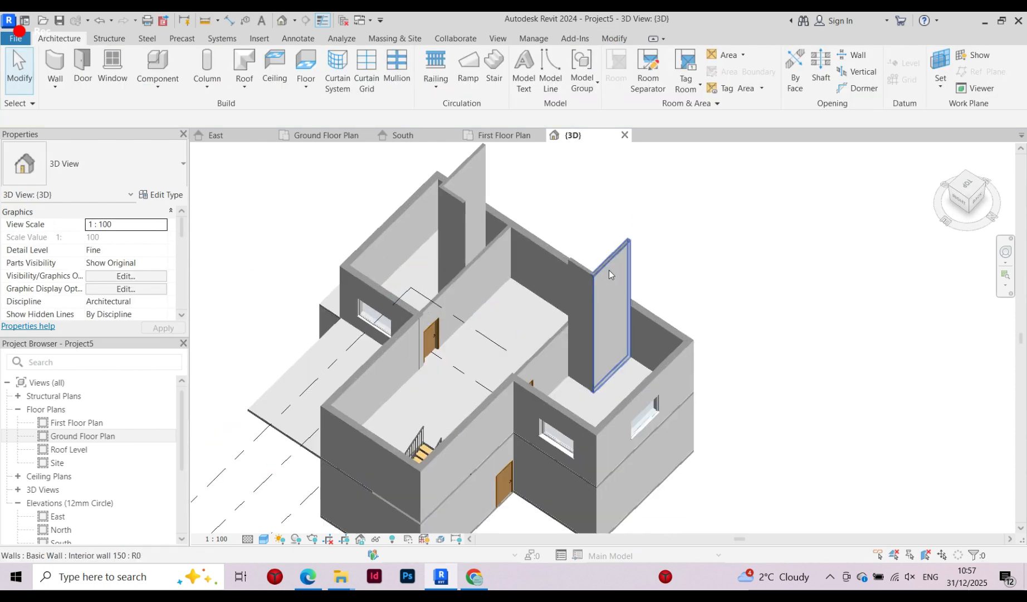
click(607, 264)
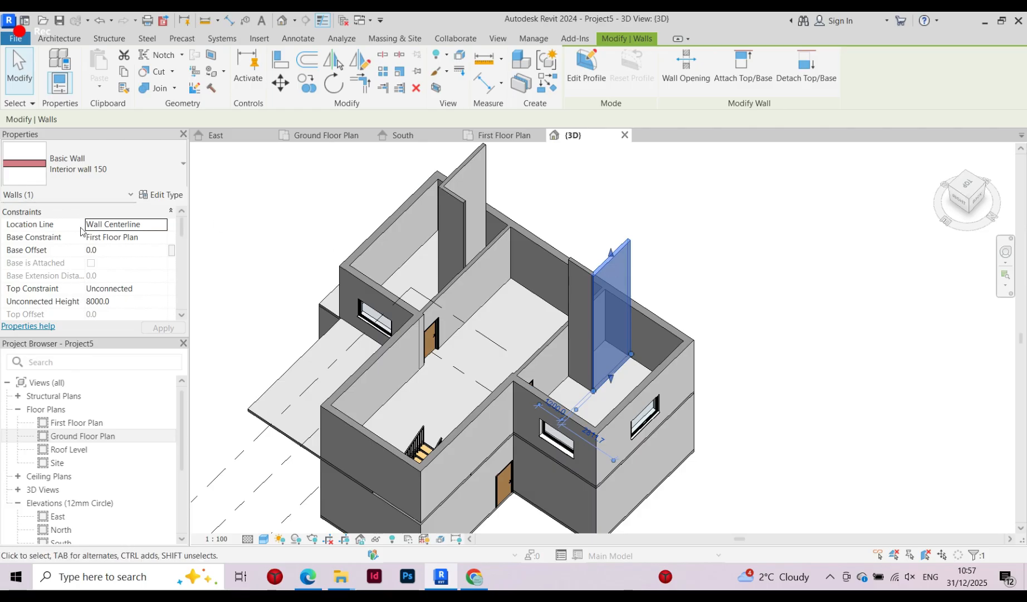
click(164, 296)
click(159, 321)
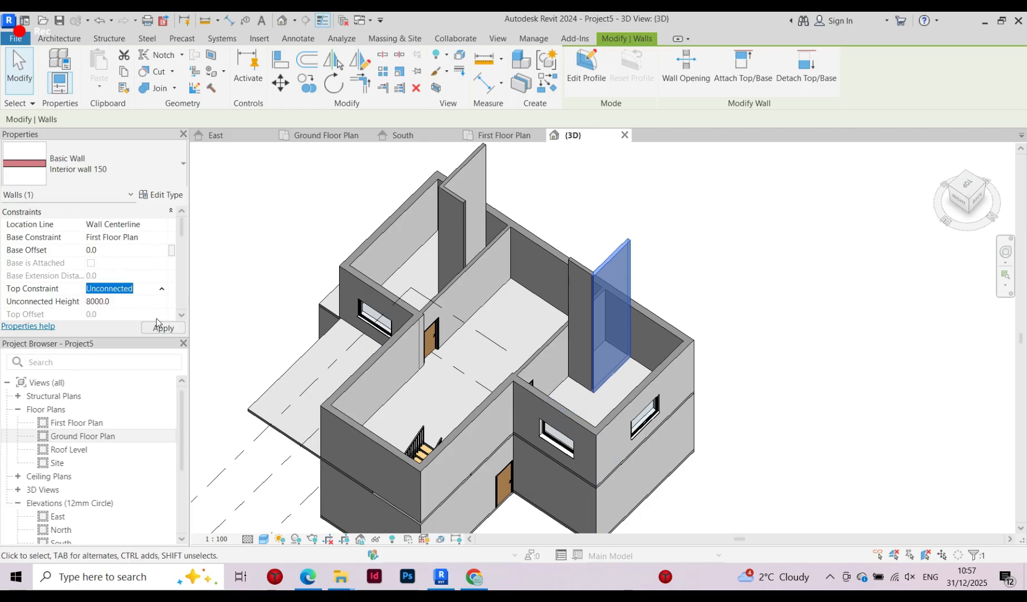
click(164, 328)
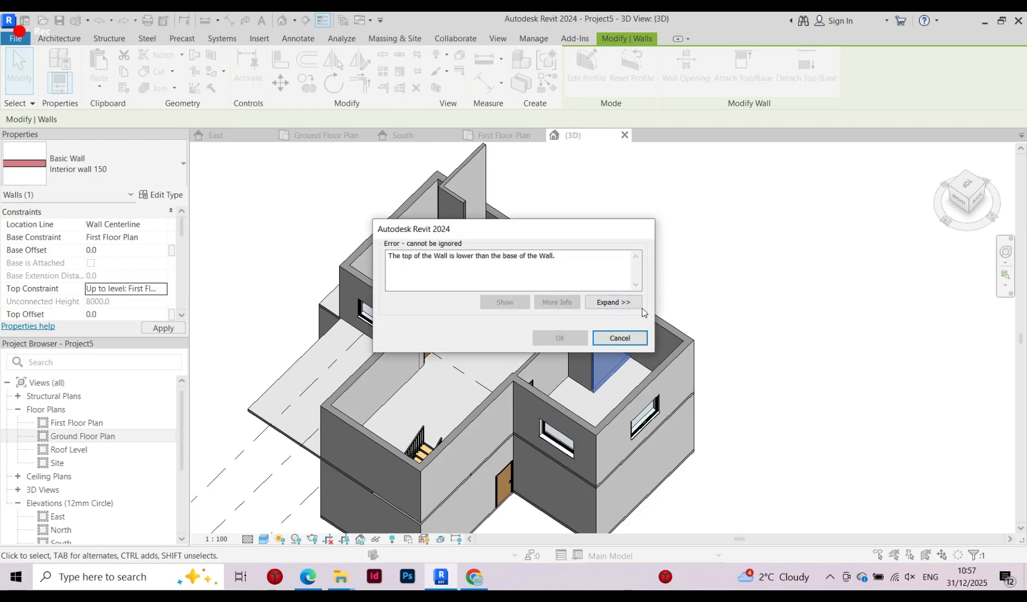
click(618, 338)
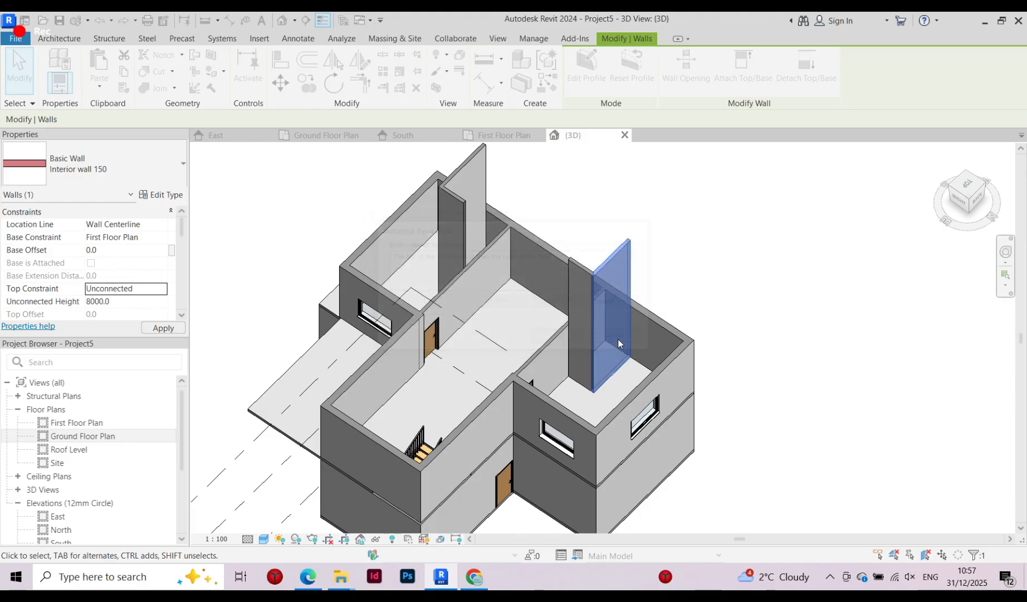
Set the unconnected height to 3500 mm for both over-tall interior walls of the small enclosure in the two-window first-floor room
click(610, 255)
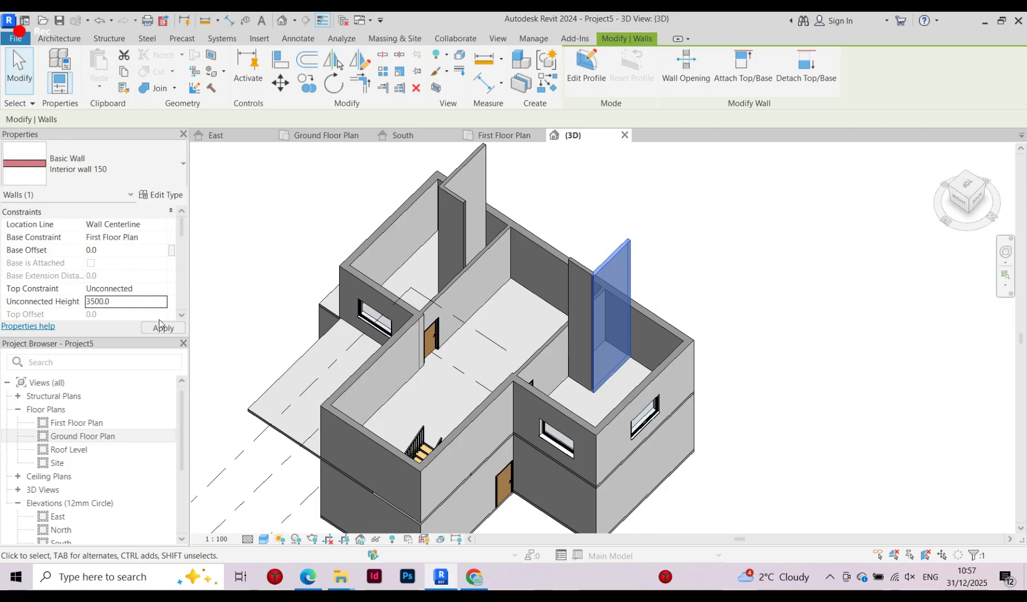
click(161, 330)
click(505, 319)
click(587, 272)
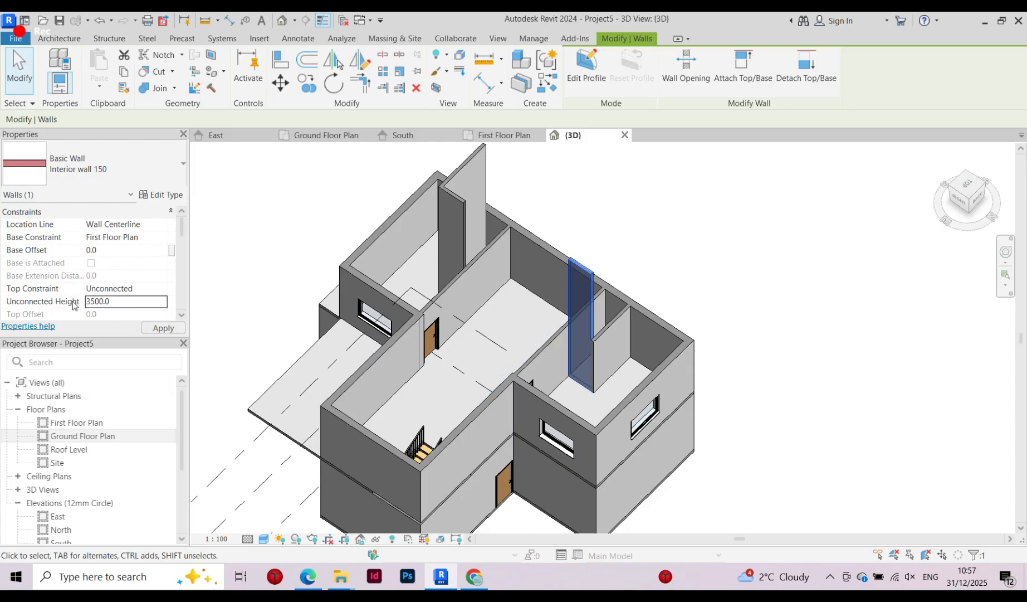
click(761, 328)
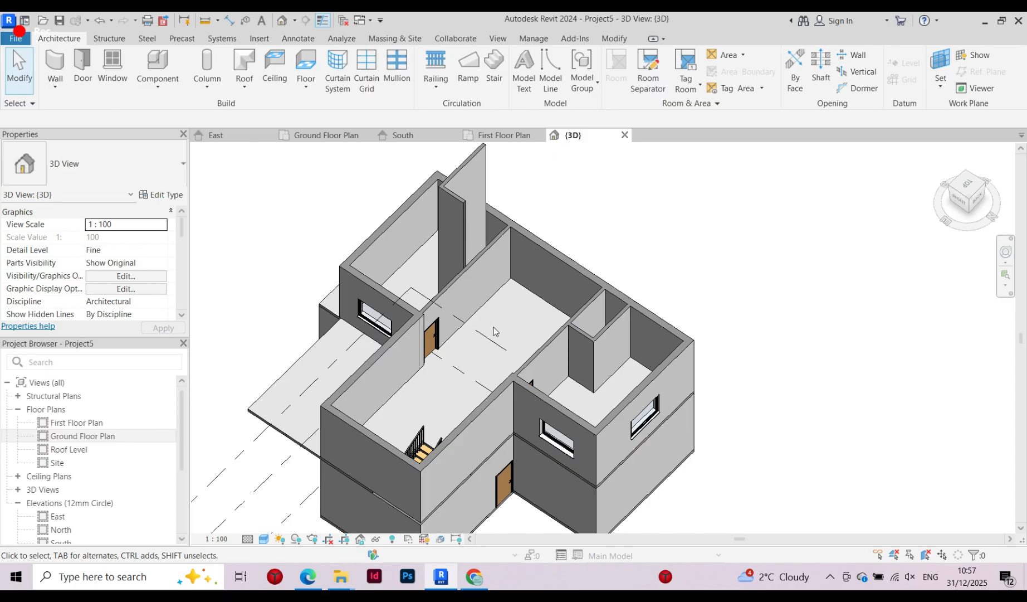
Set the unconnected height to 3500 mm for both interior walls enclosing the corner space in the opposite first-floor room
click(456, 213)
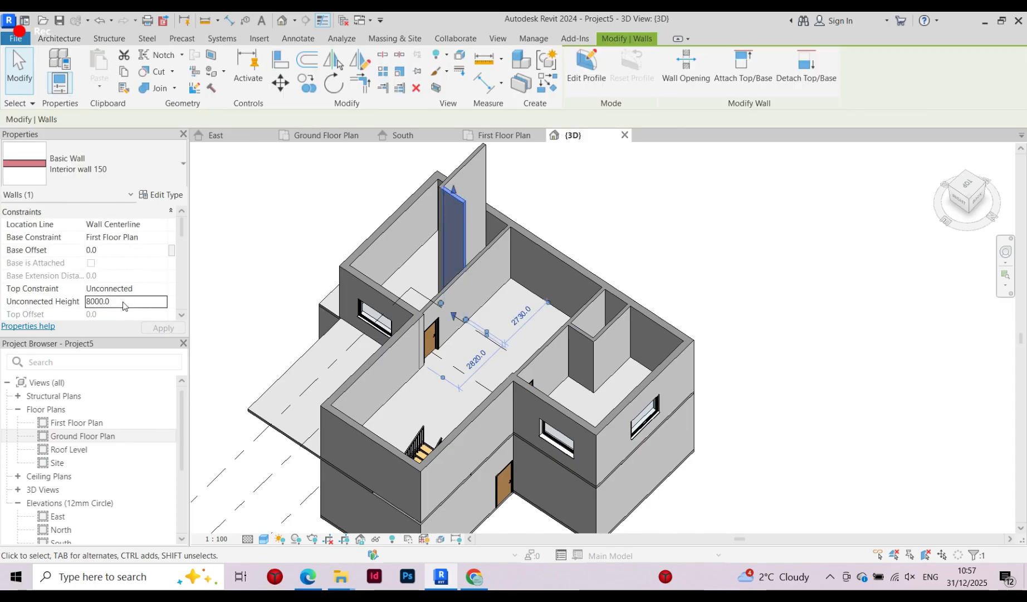
click(125, 300)
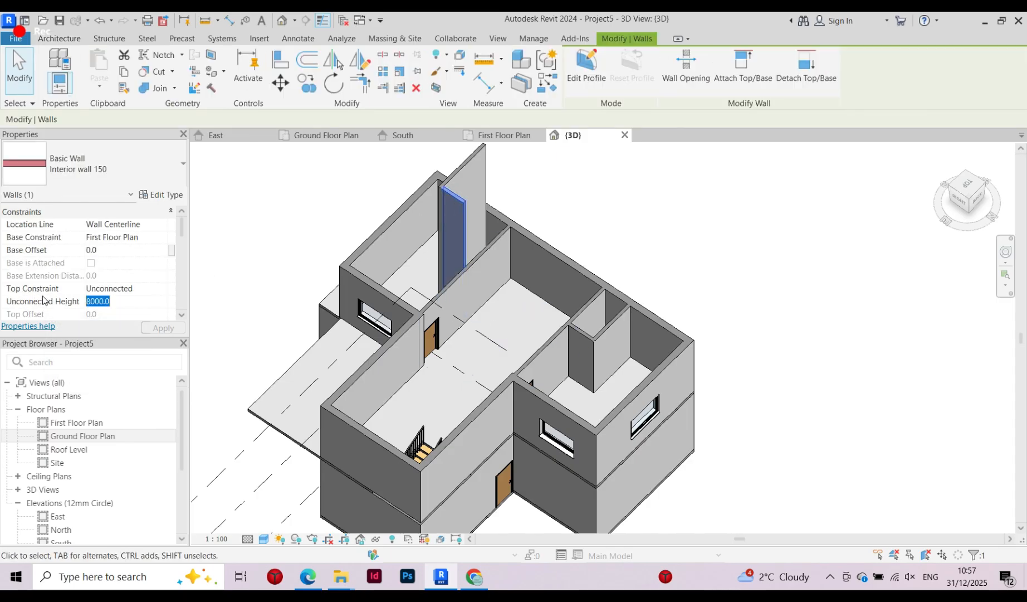
click(175, 332)
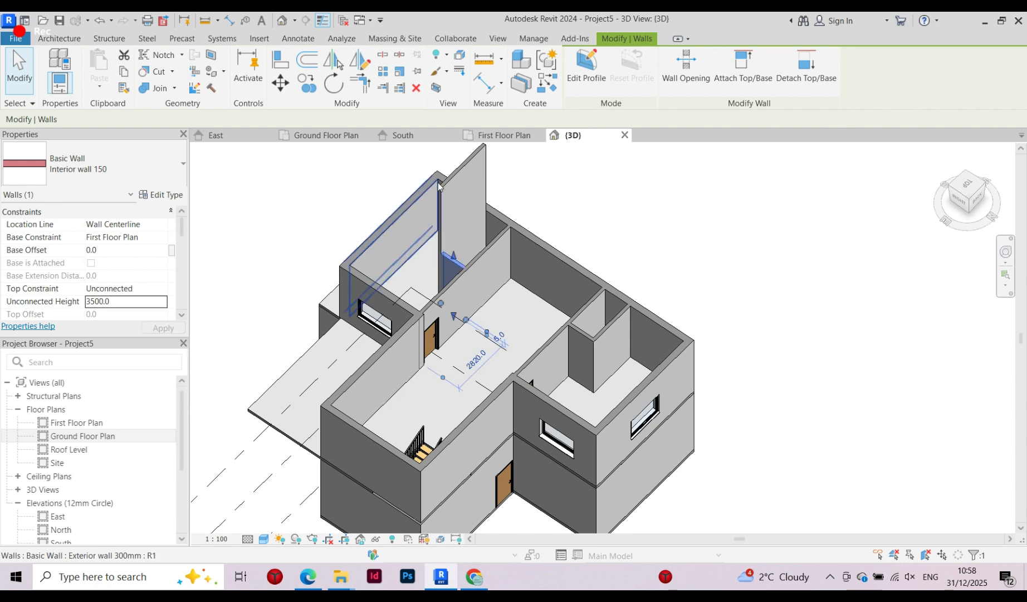
key(Escape)
click(454, 178)
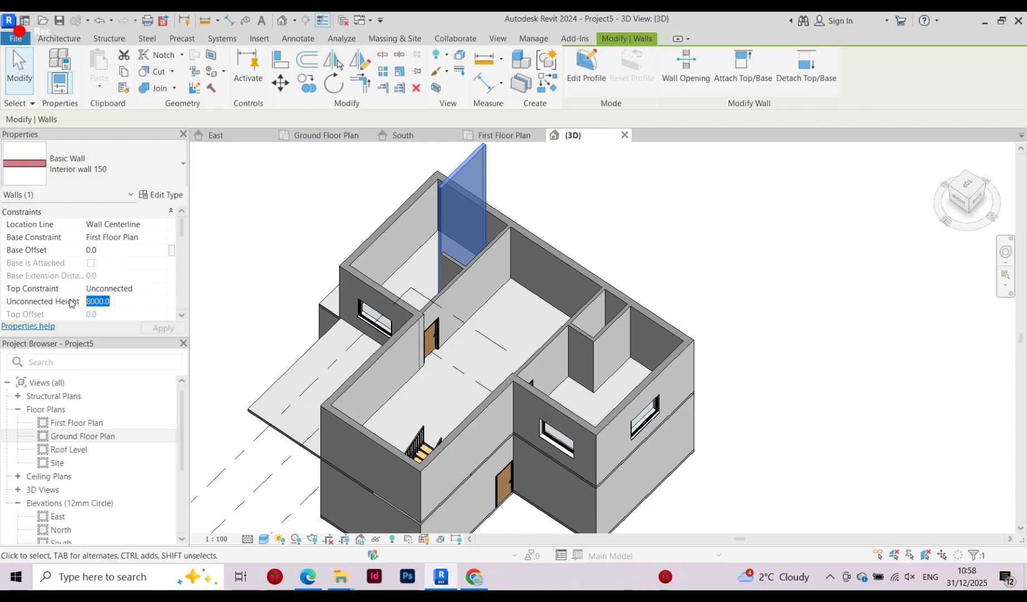
text(35)
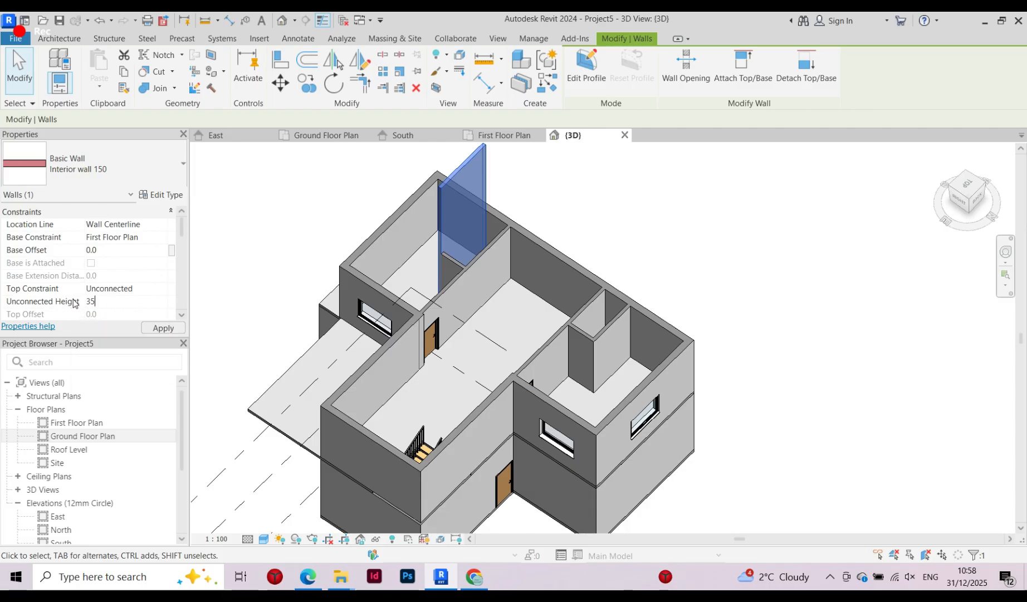
click(157, 330)
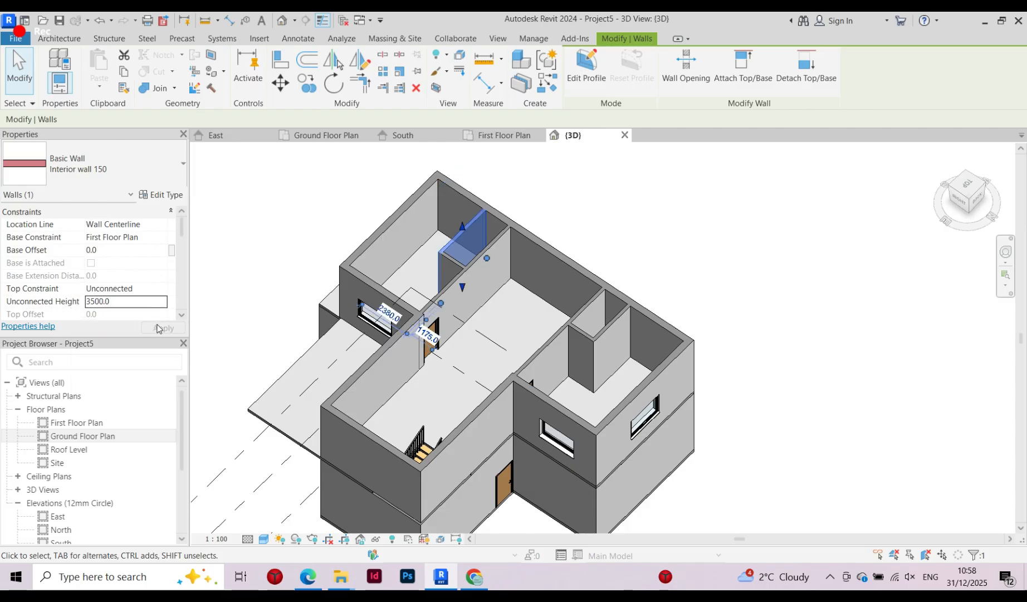
Examine the first-floor interior walls of the house from several angles in the 3D view
click(224, 275)
scroll(475, 271, down, 3)
shift+middle_drag(345, 424, 771, 457)
scroll(378, 462, up, 4)
scroll(444, 277, down, 3)
scroll(507, 319, down, 2)
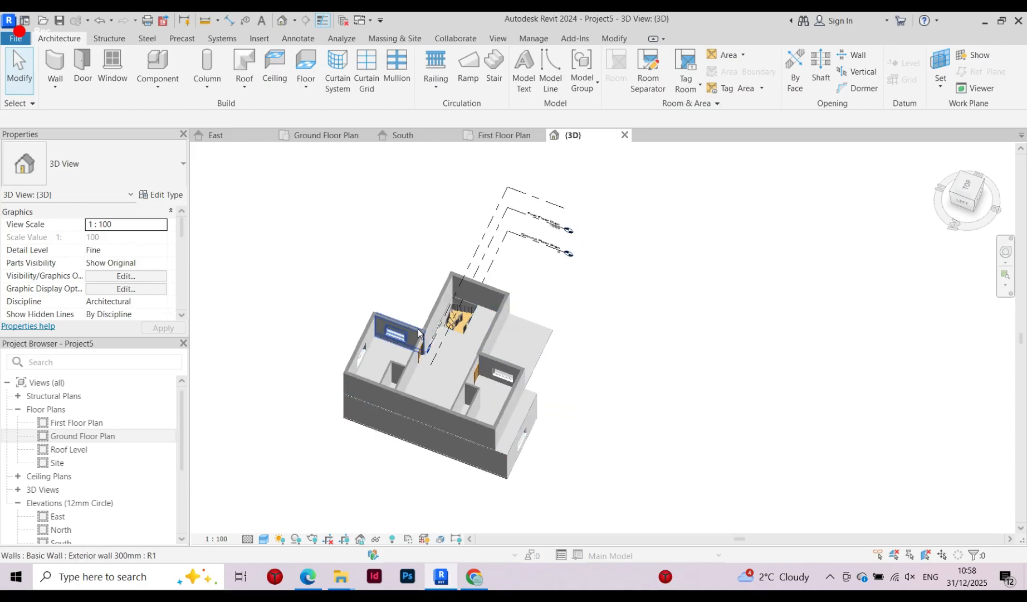
shift+middle_drag(507, 319, 357, 354)
scroll(404, 349, up, 3)
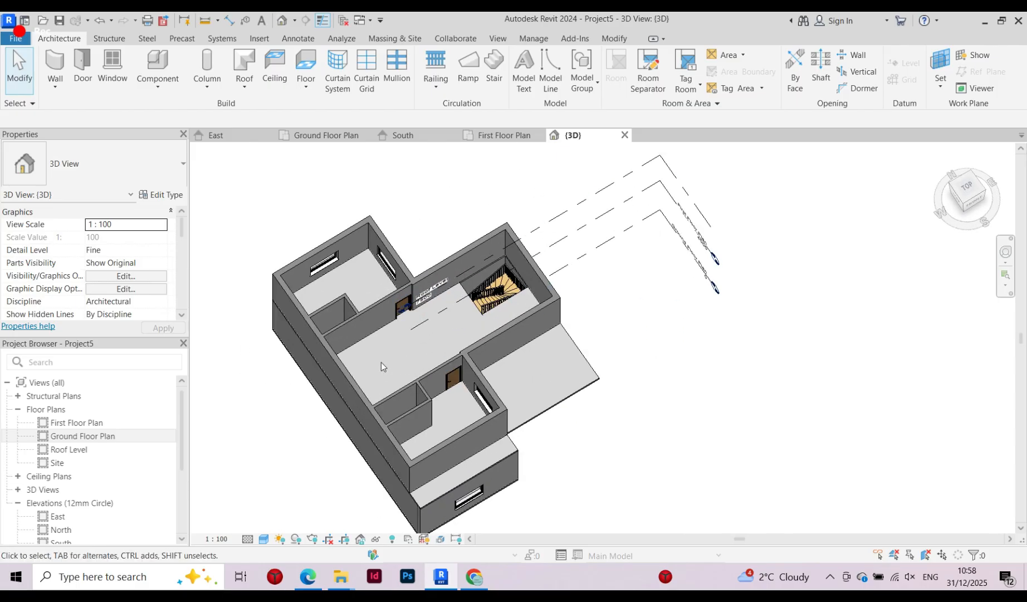
scroll(554, 334, up, 3)
scroll(508, 366, down, 4)
shift+middle_drag(509, 367, 274, 281)
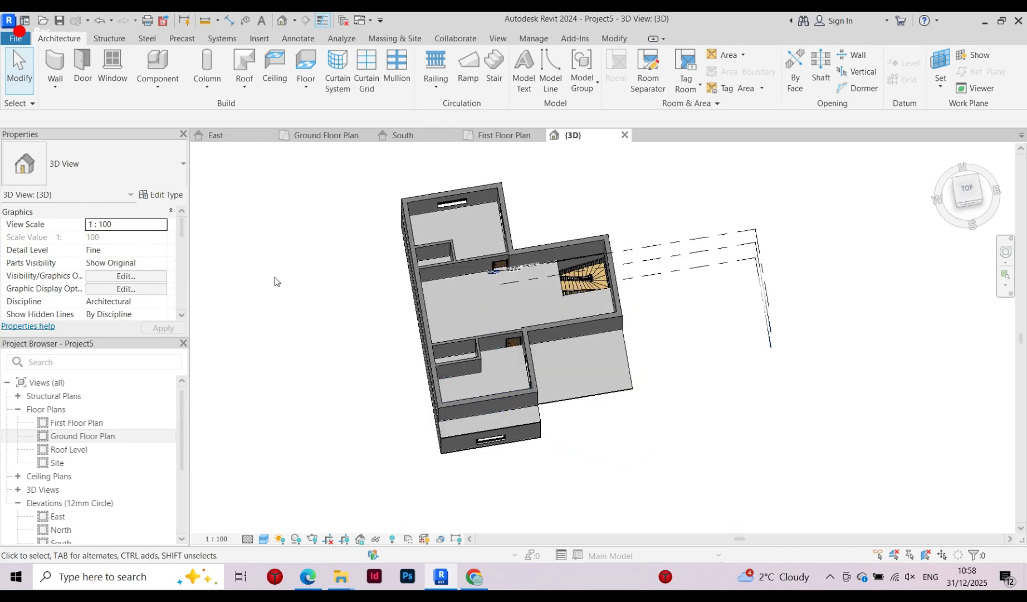
Open the Ground Floor Plan view and frame the rooms between grids C and E
click(80, 435)
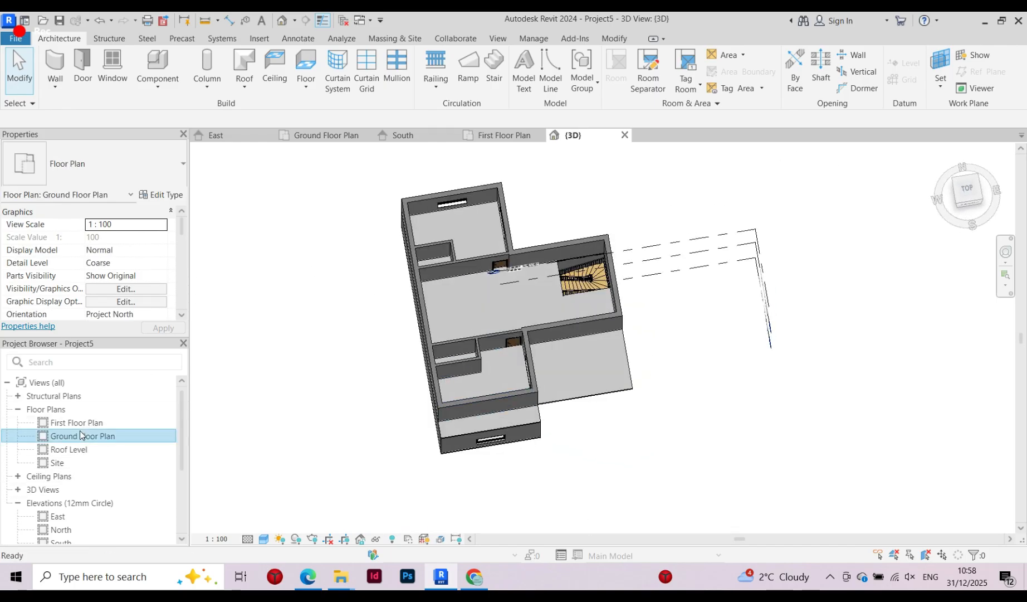
double_click(80, 435)
scroll(459, 306, down, 5)
scroll(460, 306, up, 2)
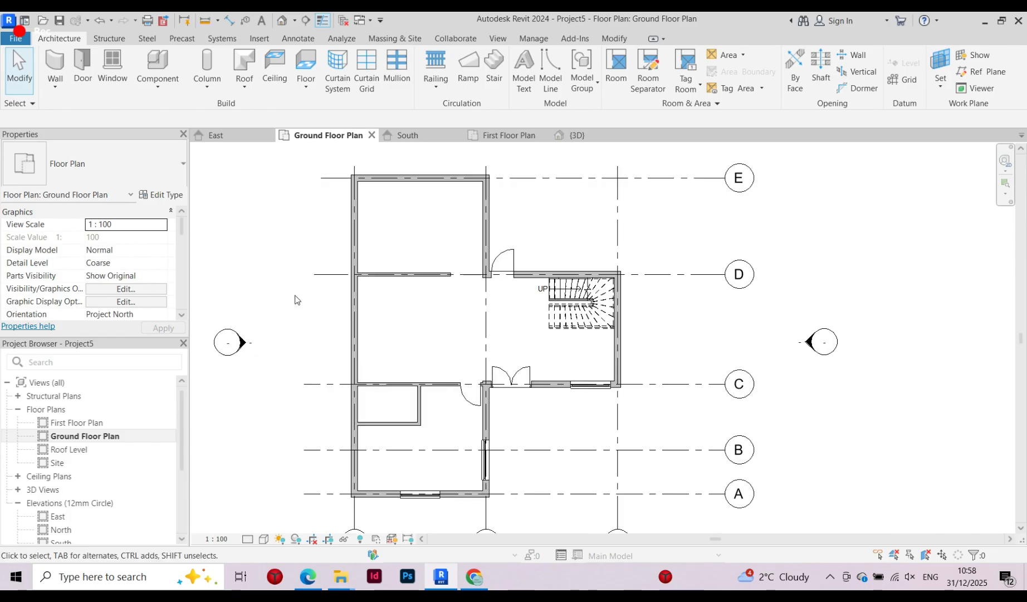
scroll(373, 321, up, 3)
scroll(504, 347, down, 3)
scroll(463, 358, up, 1)
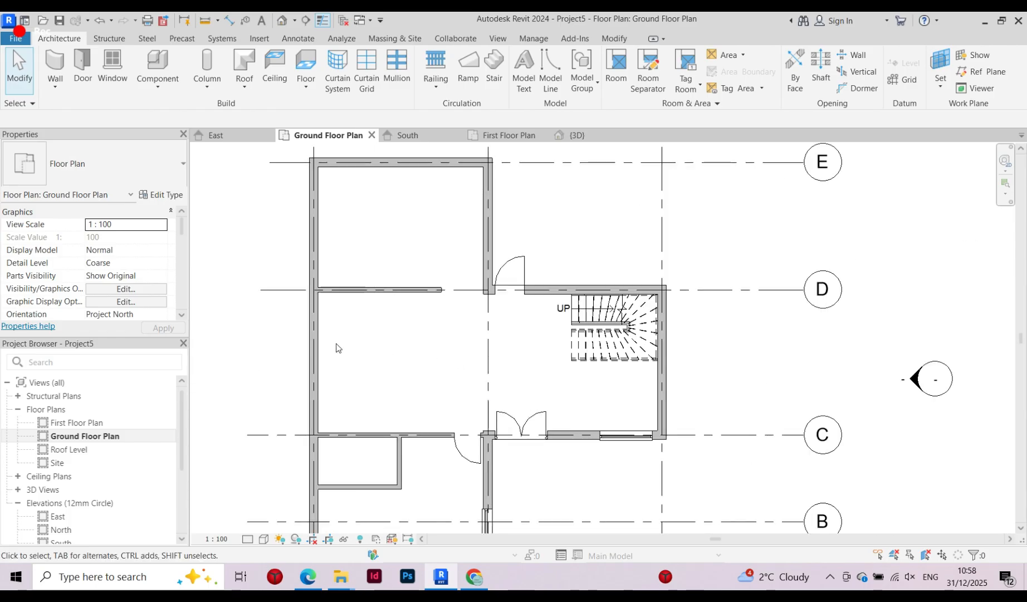
scroll(338, 348, down, 2)
scroll(434, 351, up, 2)
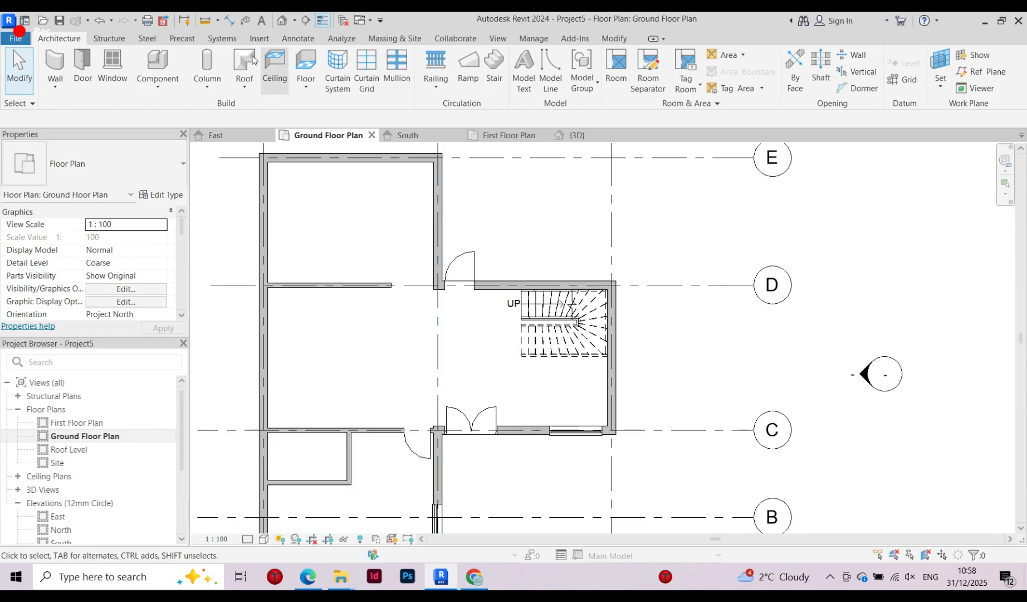
Place a 1810x1210mm Windows_Sgl_Plain window in the grid 1 exterior wall, centred between grids C and D, 1520 mm from each interior wall
click(106, 73)
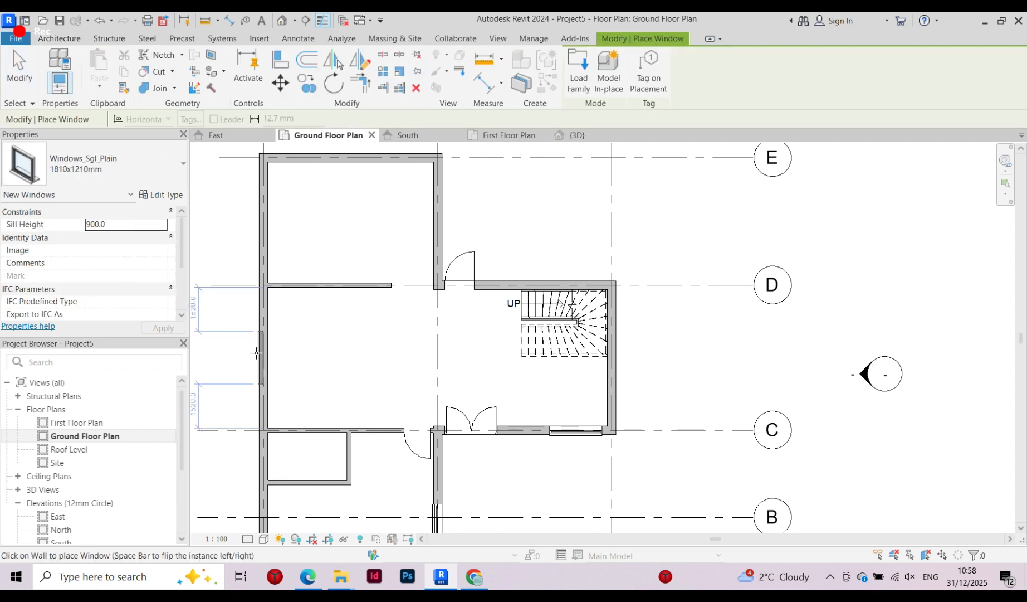
scroll(334, 357, down, 2)
scroll(418, 312, up, 5)
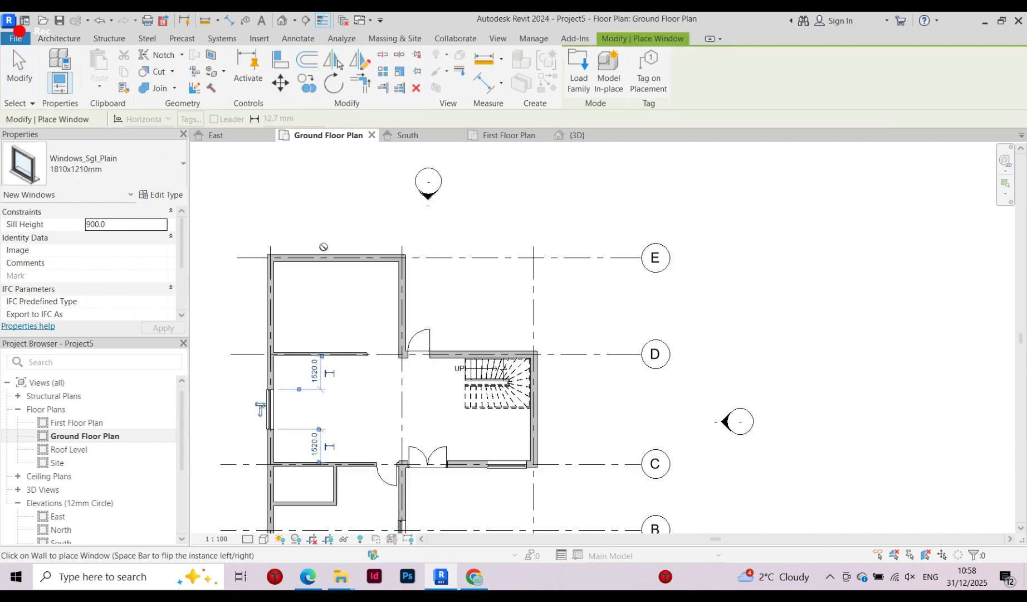
click(429, 330)
Place a 1810x1210mm window in the grid 2 exterior wall between grids D and E, 900 mm from the grid E wall
scroll(412, 223, down, 7)
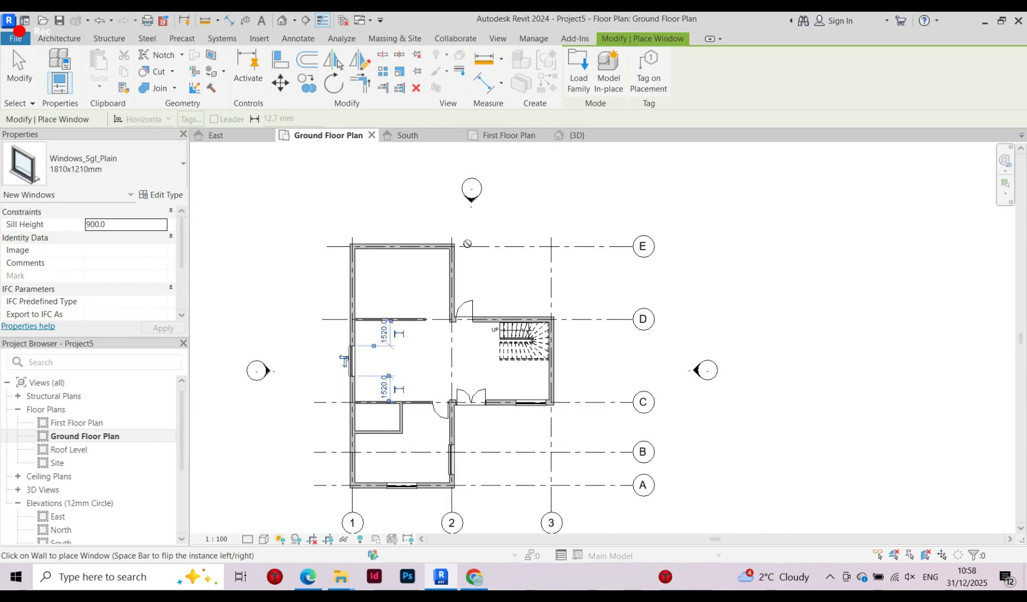
scroll(292, 289, up, 2)
middle_drag(449, 344, 414, 483)
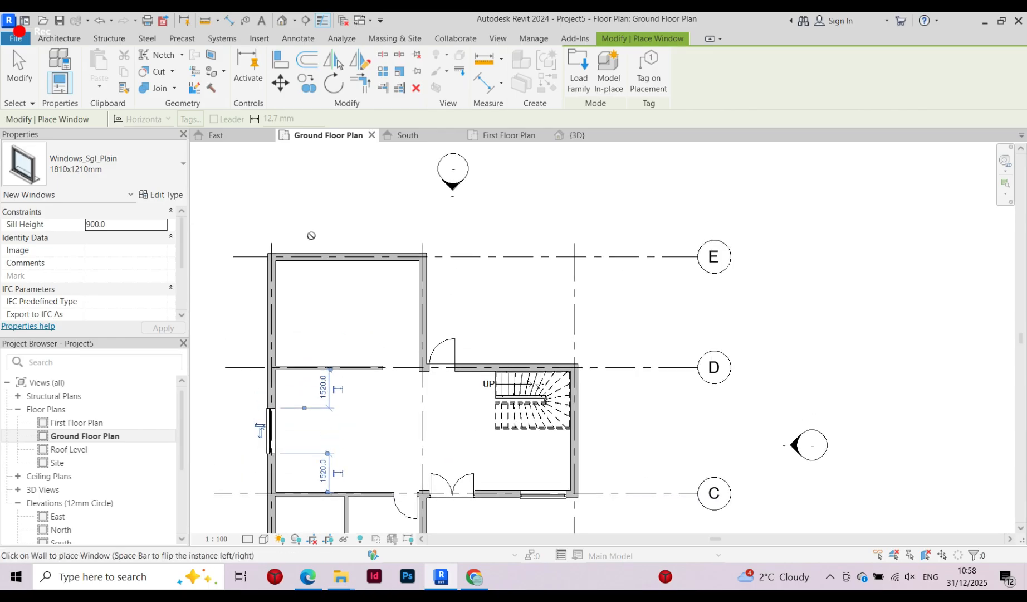
scroll(298, 218, up, 2)
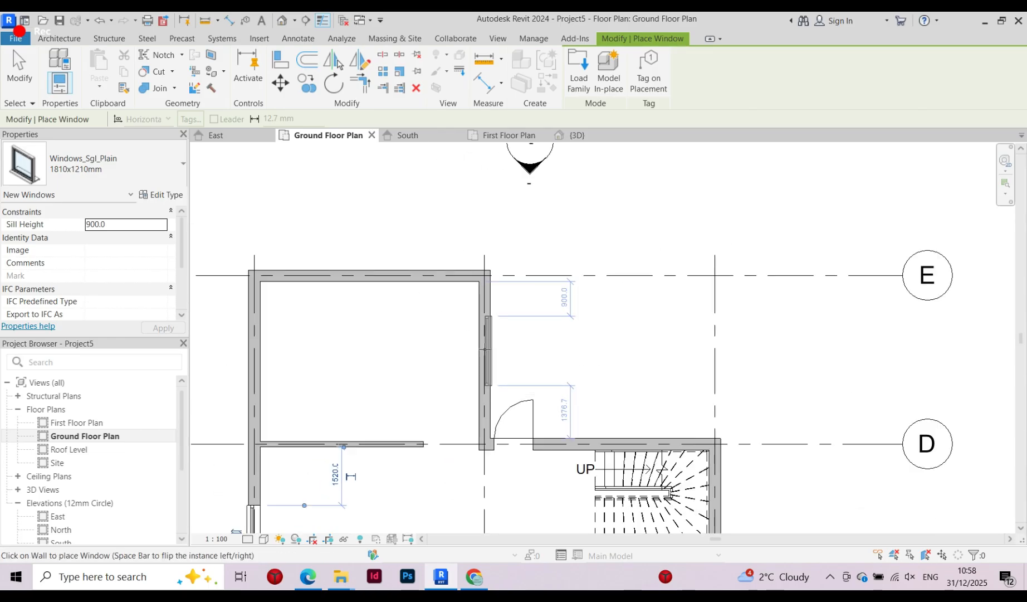
click(485, 350)
scroll(556, 287, down, 3)
scroll(422, 269, up, 2)
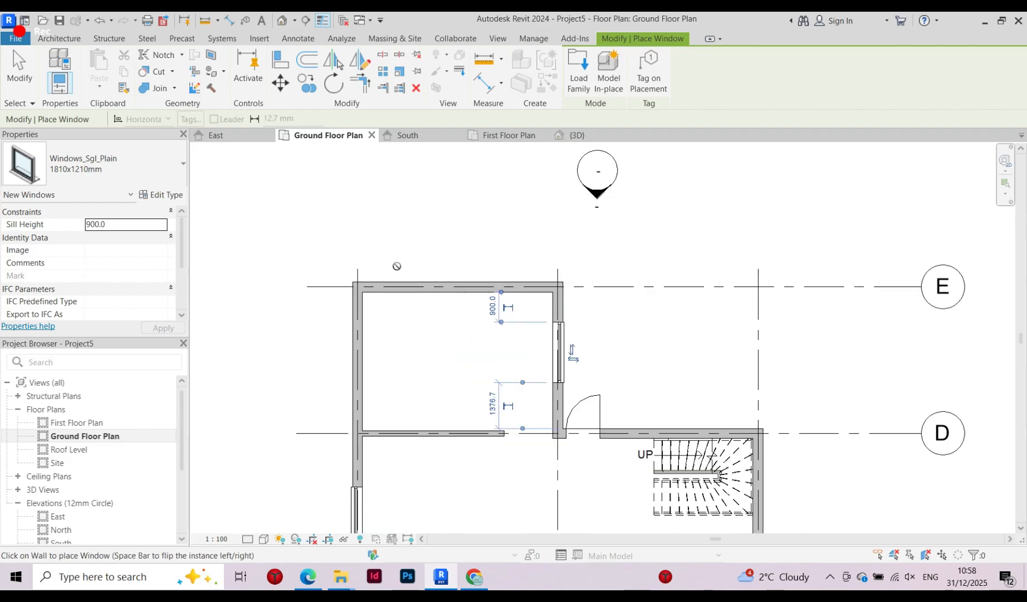
click(148, 166)
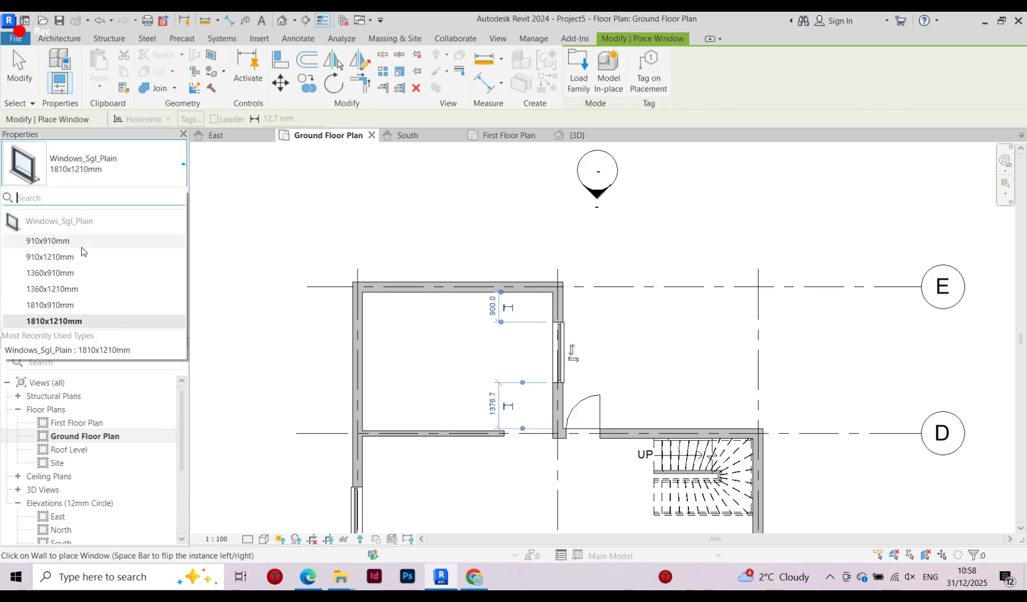
key(Escape)
key(Escape)
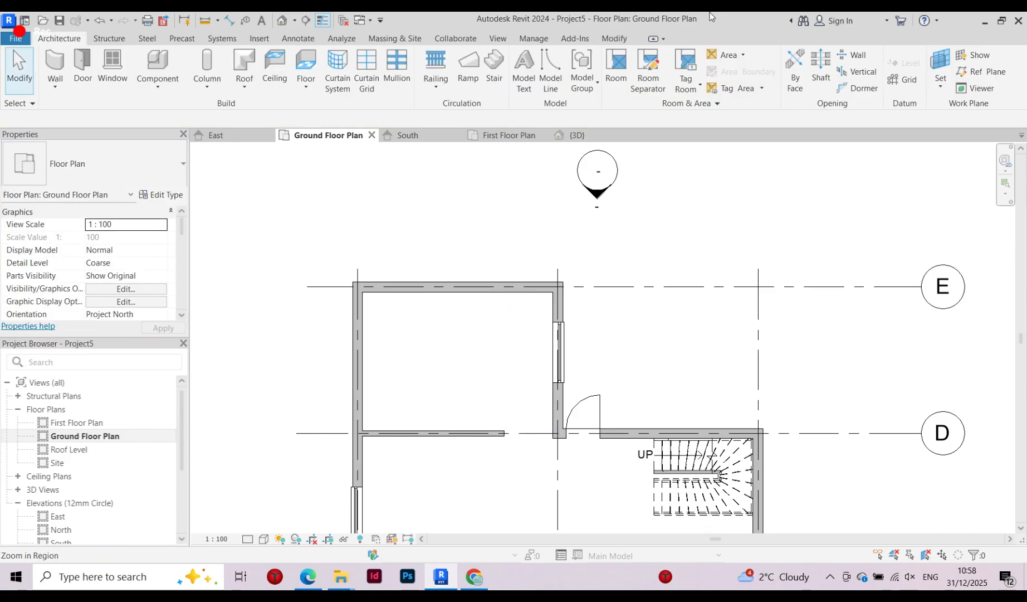
click(560, 352)
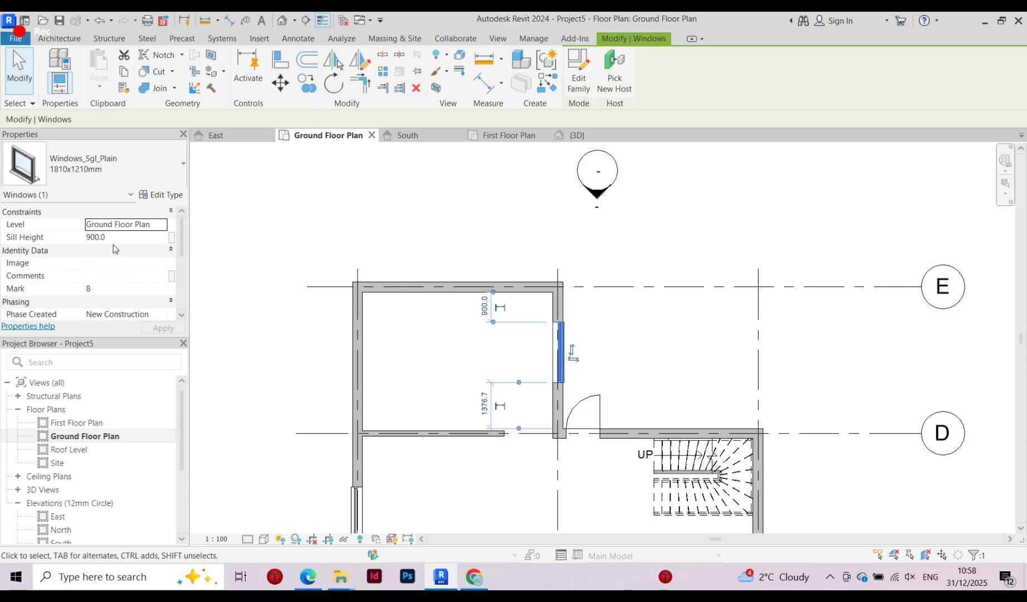
click(589, 335)
click(568, 348)
key(Escape)
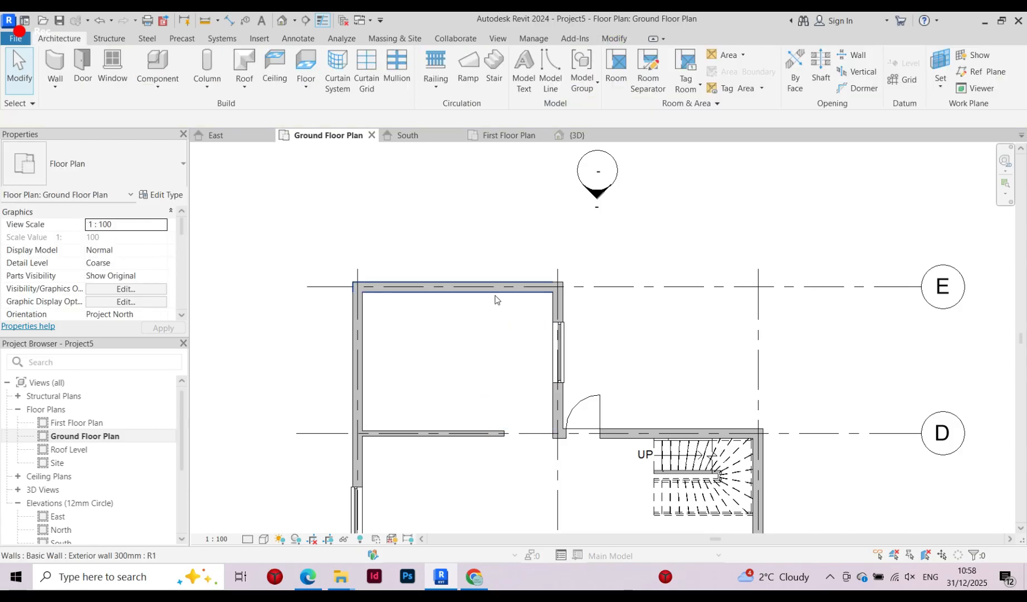
Place a 1360x1210mm Windows_Sgl_Plain window in the grid E exterior wall, 1900 mm from the grid 1 wall
click(119, 72)
click(83, 163)
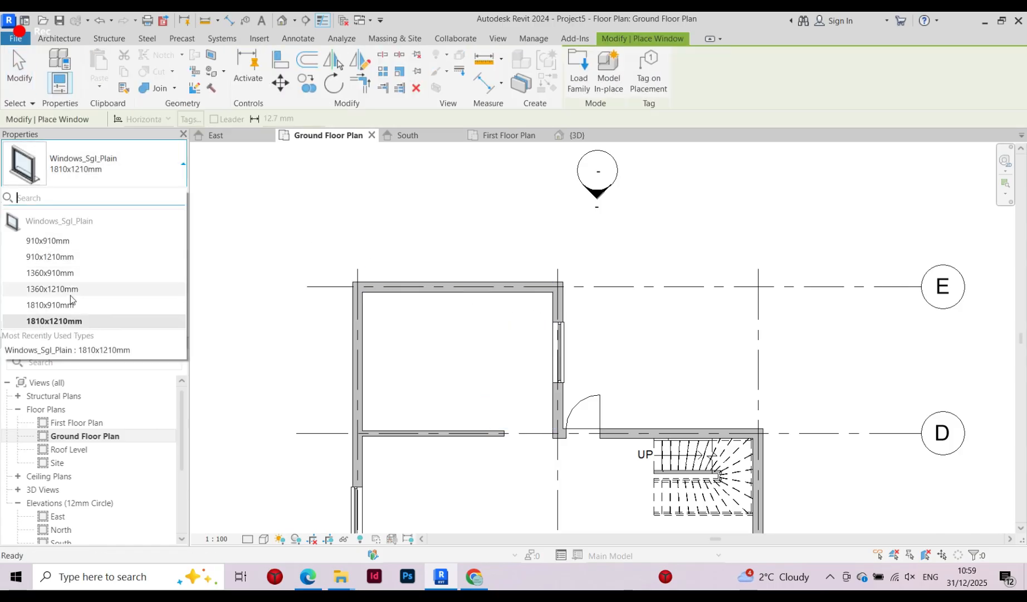
click(71, 289)
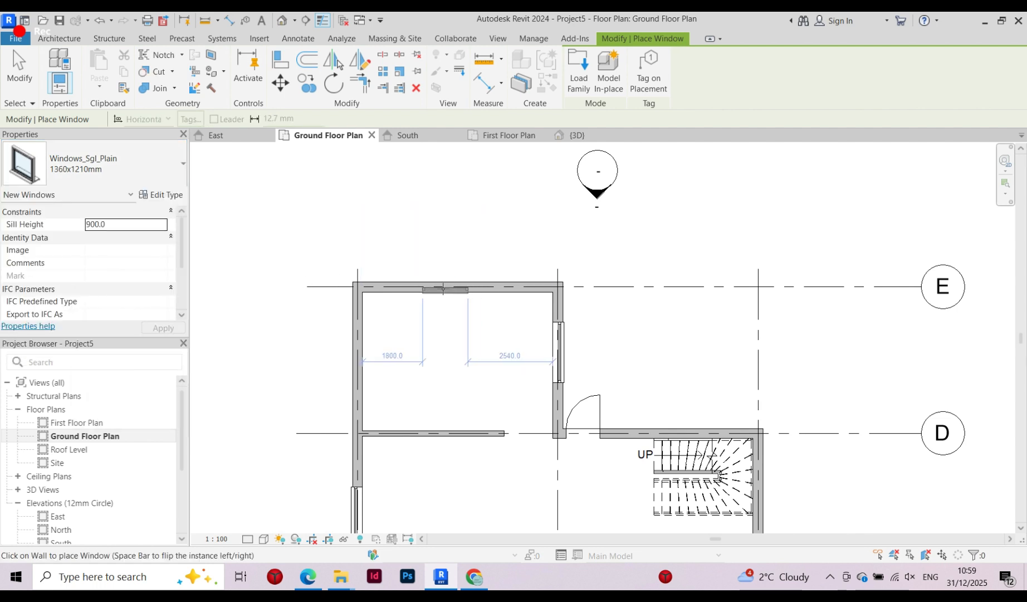
click(360, 360)
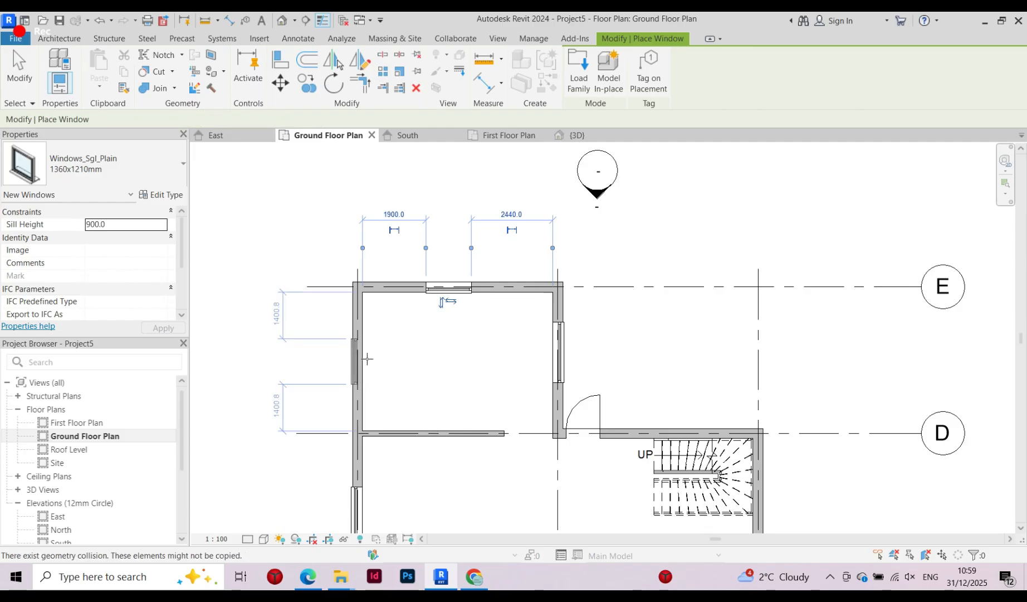
Set the sill height of the 1360x1210mm window in the grid E exterior wall to 1000 mm
key(Escape)
key(Escape)
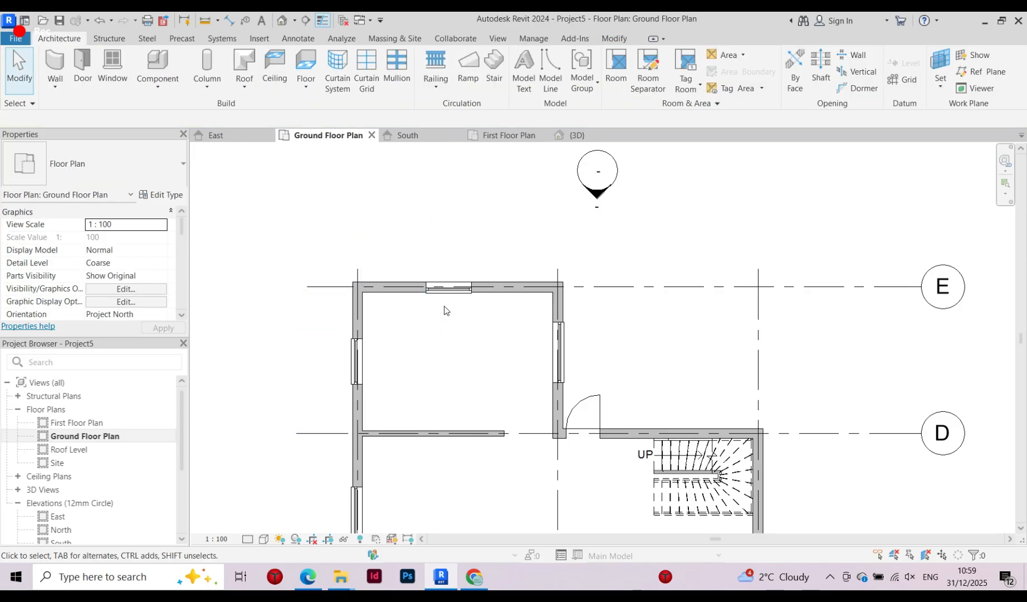
click(450, 298)
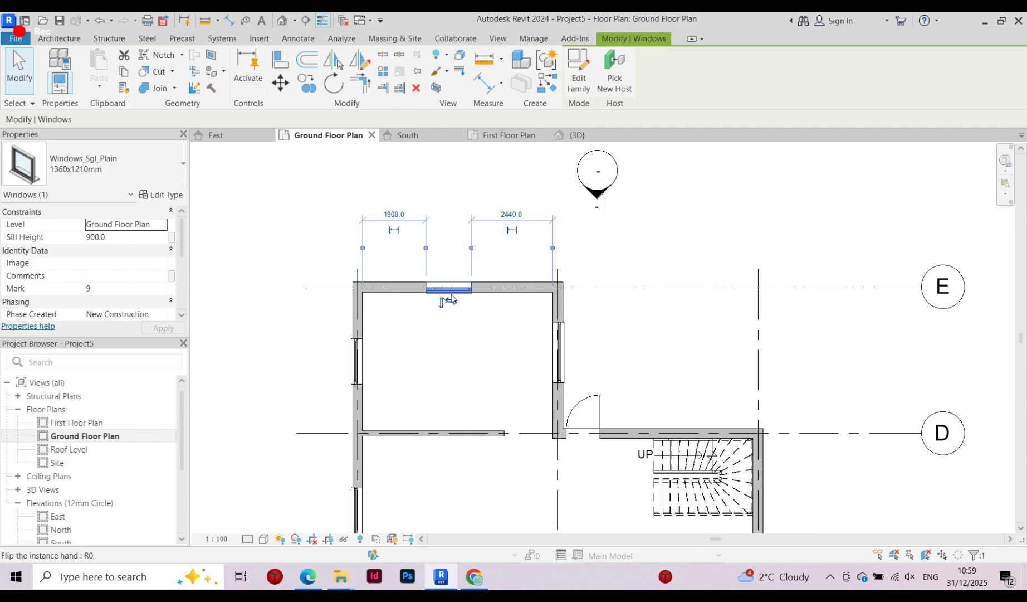
click(458, 298)
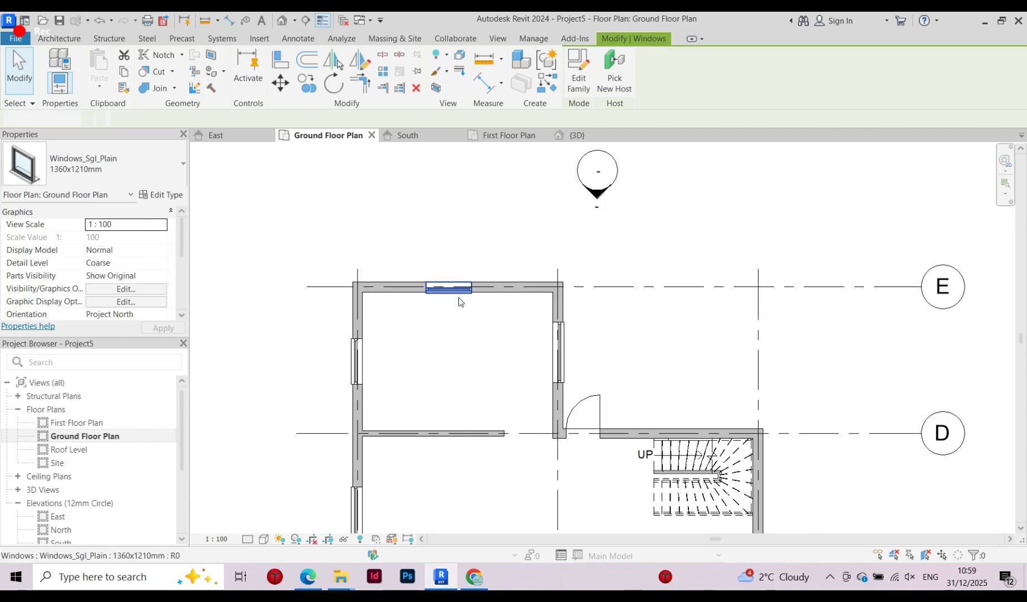
click(450, 294)
click(115, 237)
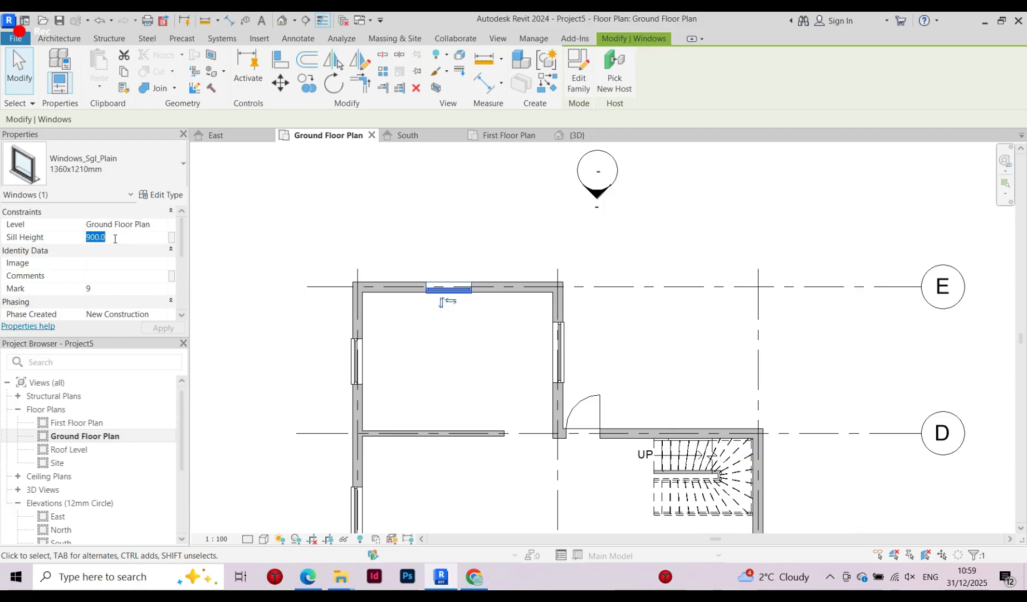
text(1000)
click(164, 328)
Set the sill height of the grid 1 exterior wall window between grids D and E to 1000 mm
click(385, 360)
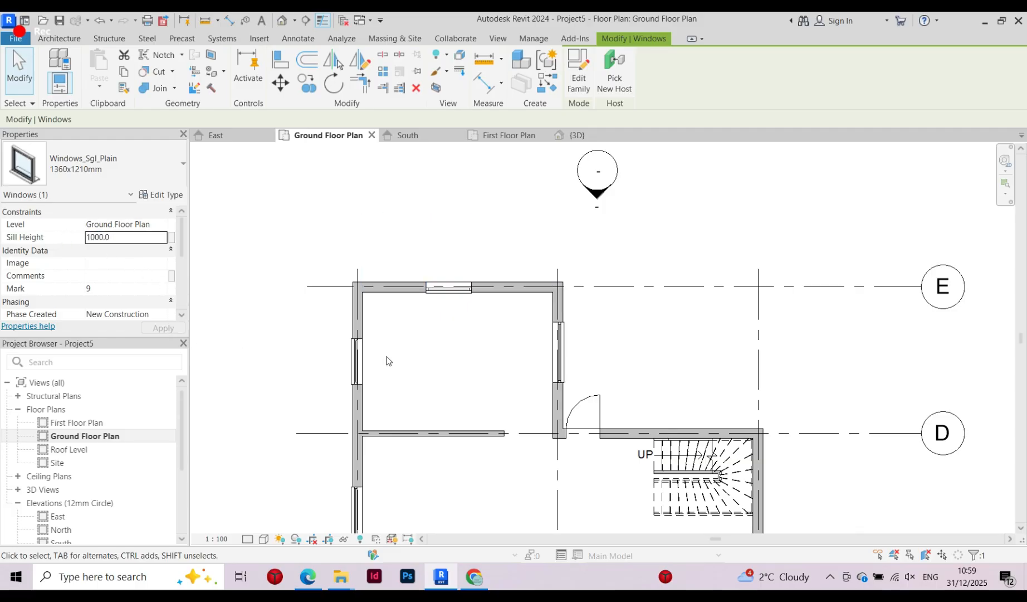
click(357, 361)
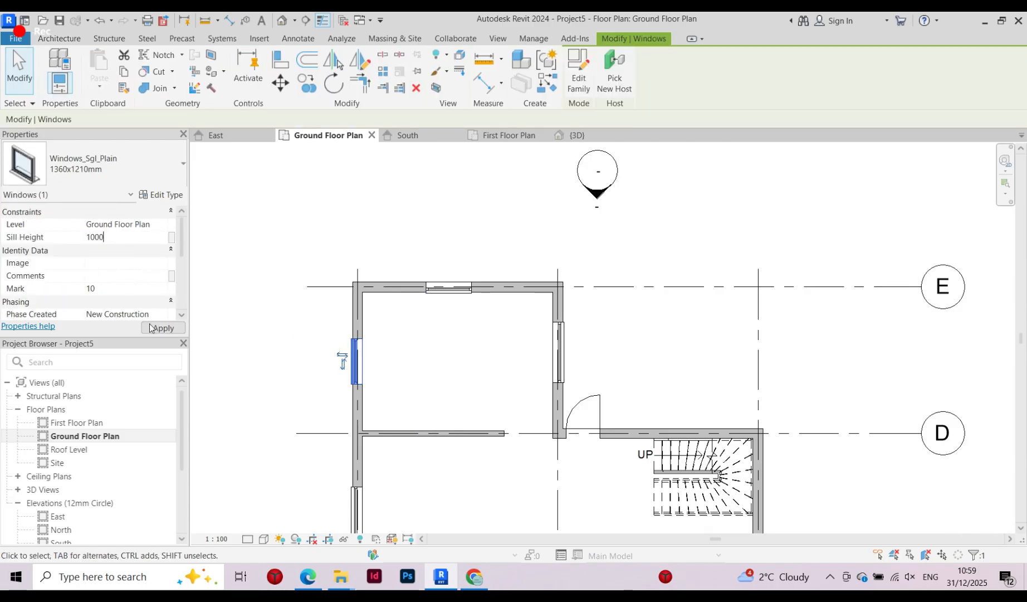
click(161, 328)
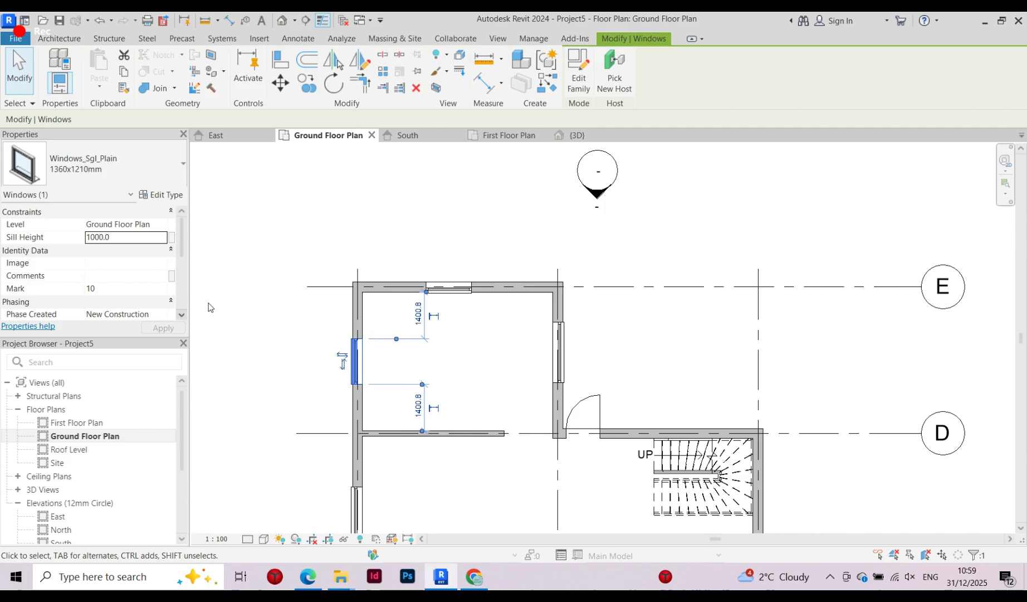
Try flipping the facing of the grid 1 wall window between grids D and E, and return it to its original side
click(405, 222)
scroll(369, 369, up, 3)
click(347, 344)
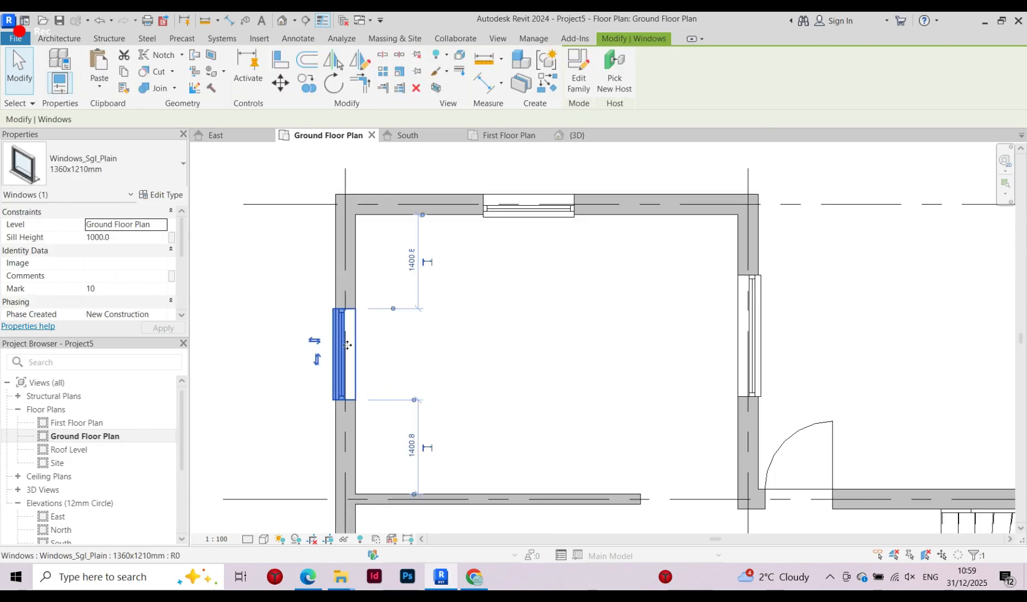
scroll(362, 342, up, 2)
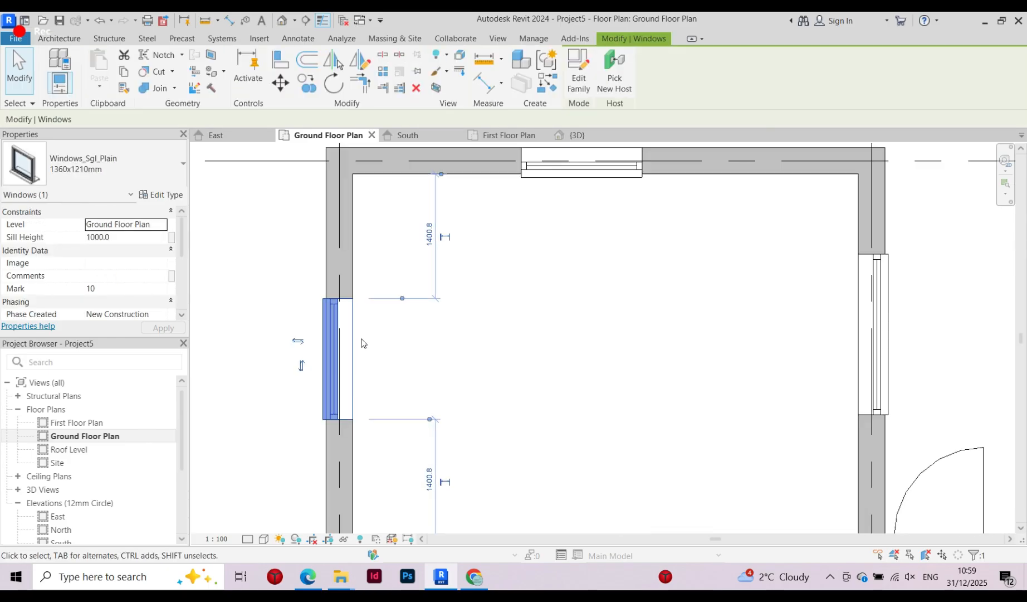
click(298, 341)
click(399, 347)
click(349, 335)
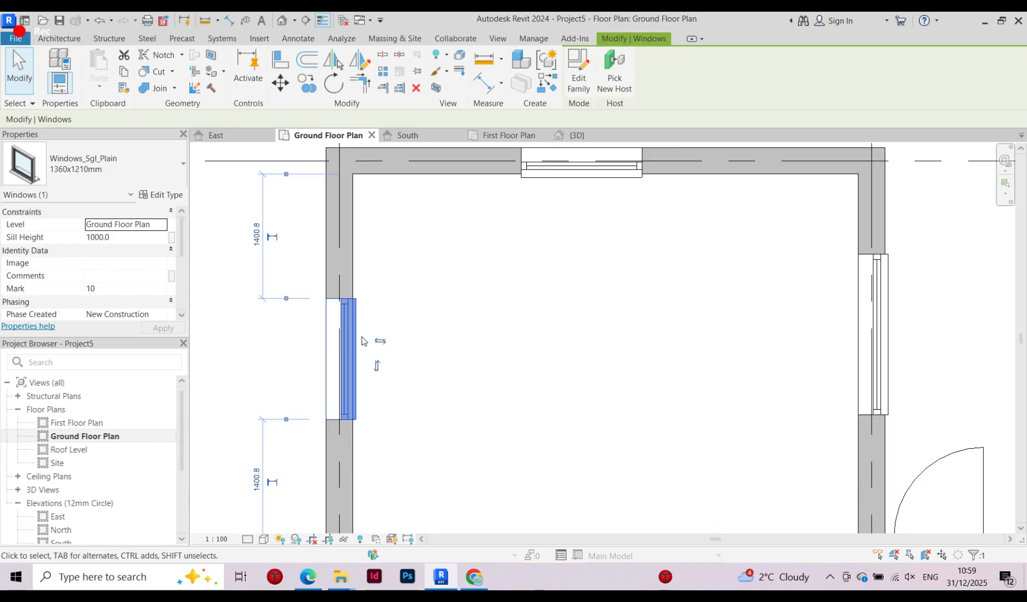
click(380, 341)
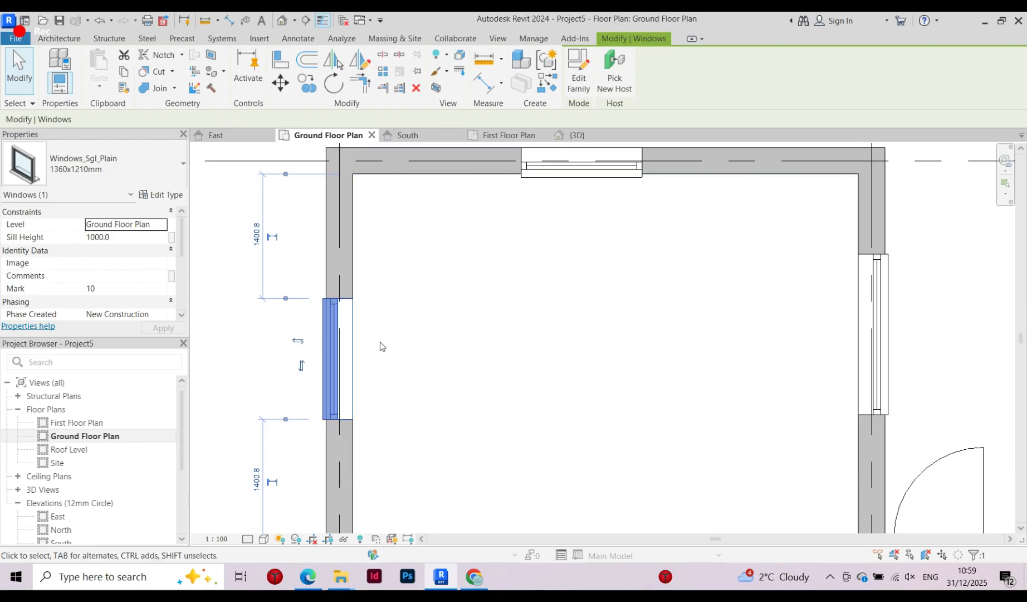
Flip the window in the grid E exterior wall so its frame sits on the outer side
scroll(377, 333, down, 6)
click(453, 280)
click(464, 259)
scroll(486, 245, up, 4)
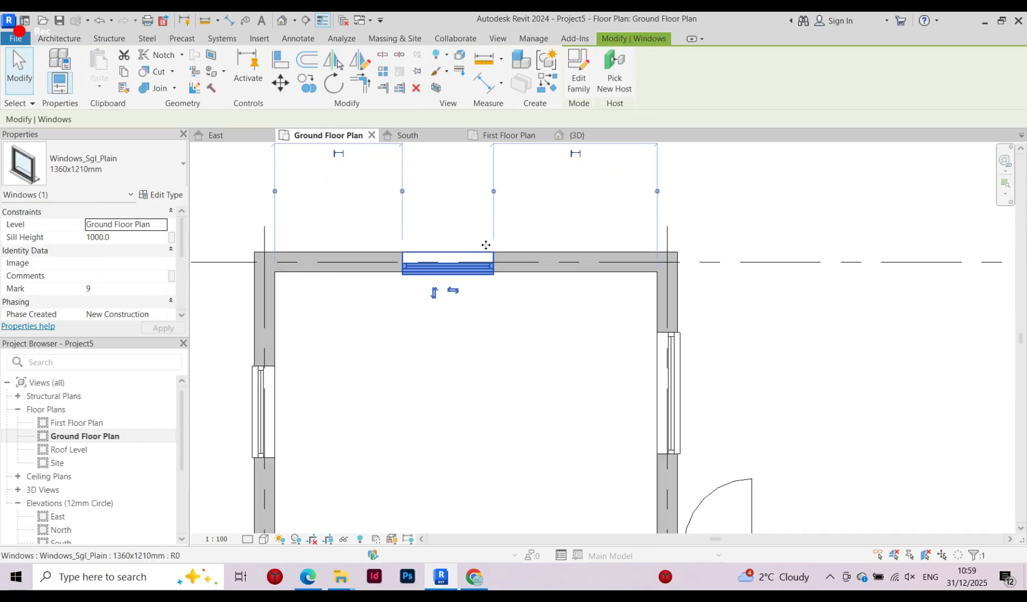
scroll(285, 464, up, 4)
scroll(262, 449, down, 2)
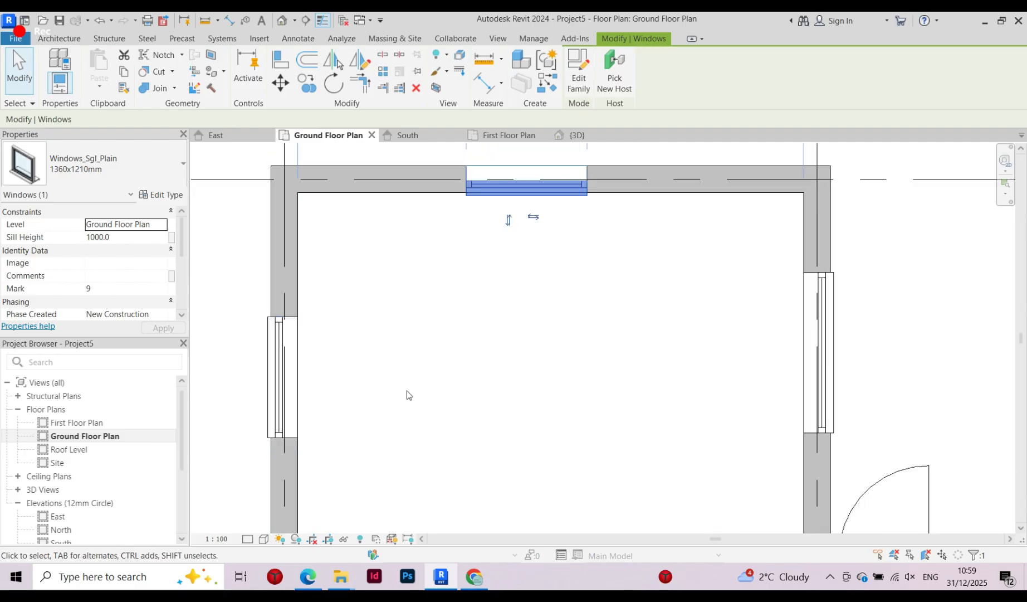
click(509, 221)
scroll(510, 223, down, 5)
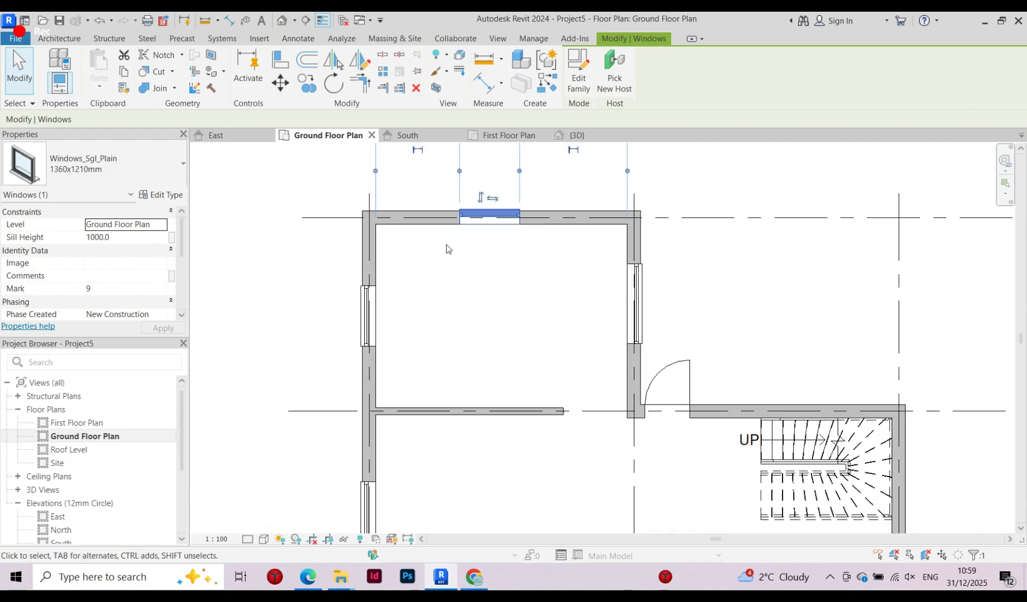
click(501, 444)
Open the First Floor Plan view and frame the rooms between grids B and D
scroll(556, 471, up, 3)
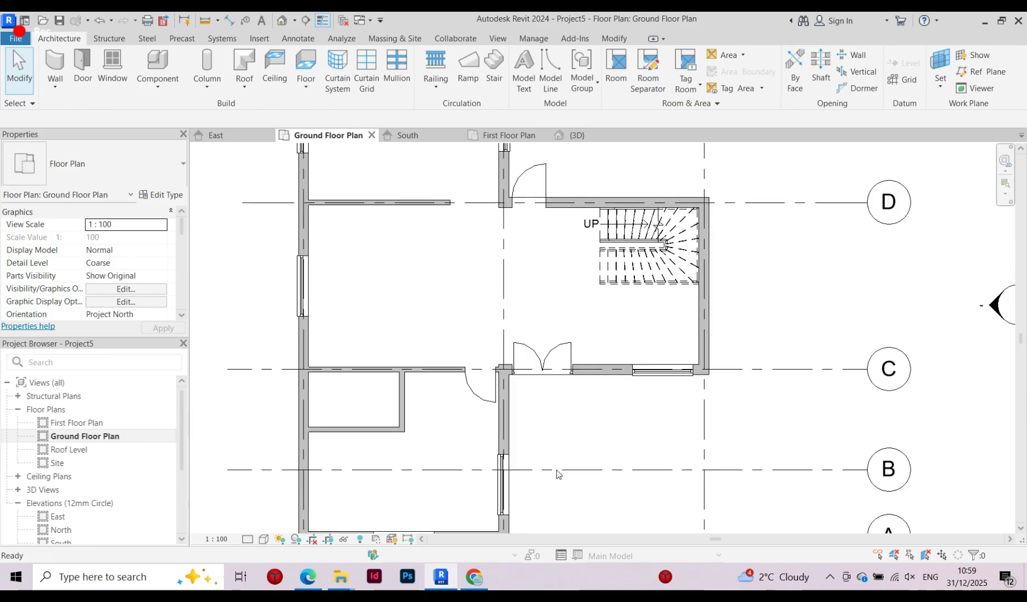
scroll(279, 401, down, 1)
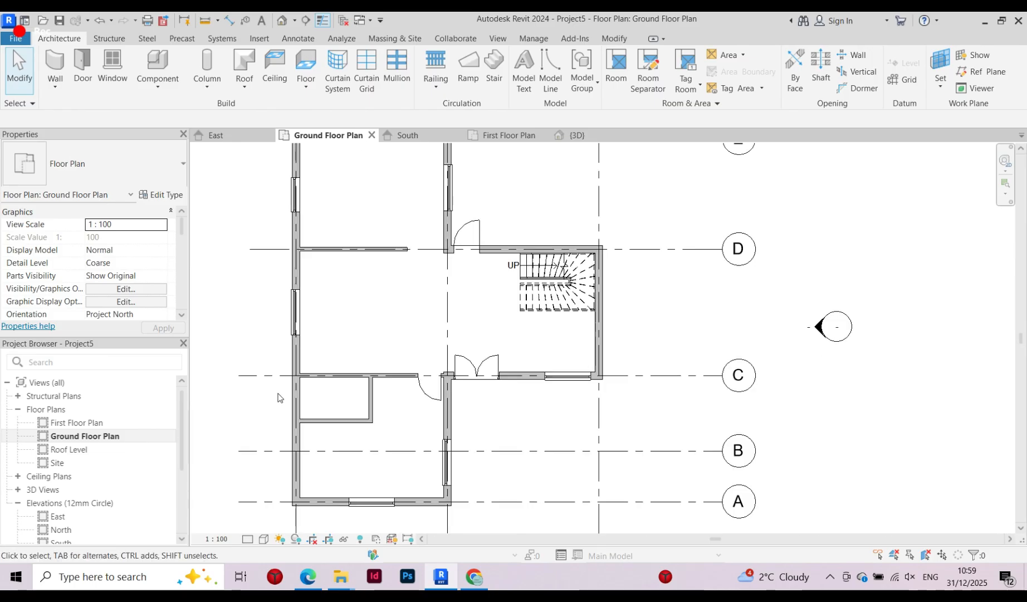
double_click(76, 422)
scroll(349, 384, down, 6)
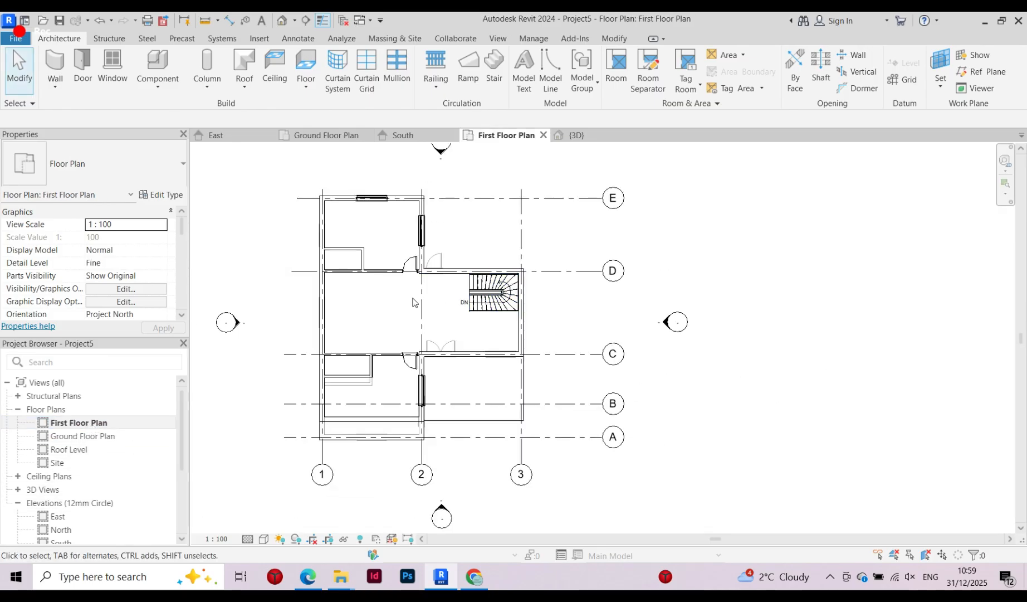
scroll(432, 304, up, 3)
Place a 1810x1210mm Windows_Sgl_Plain window in the grid 1 wall, centred between grids C and D, 1520 mm from each interior wall
click(124, 87)
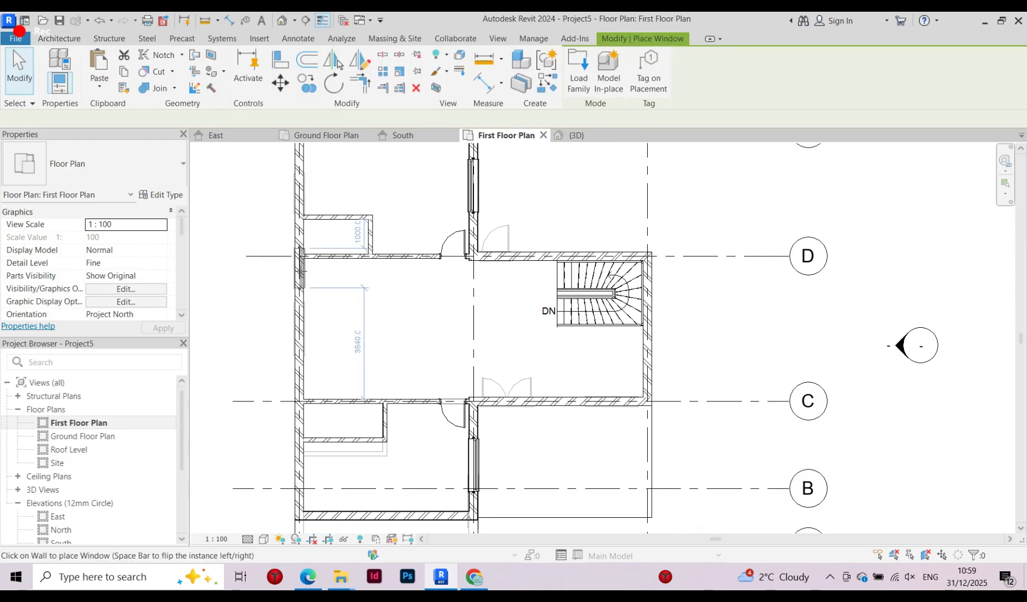
click(89, 163)
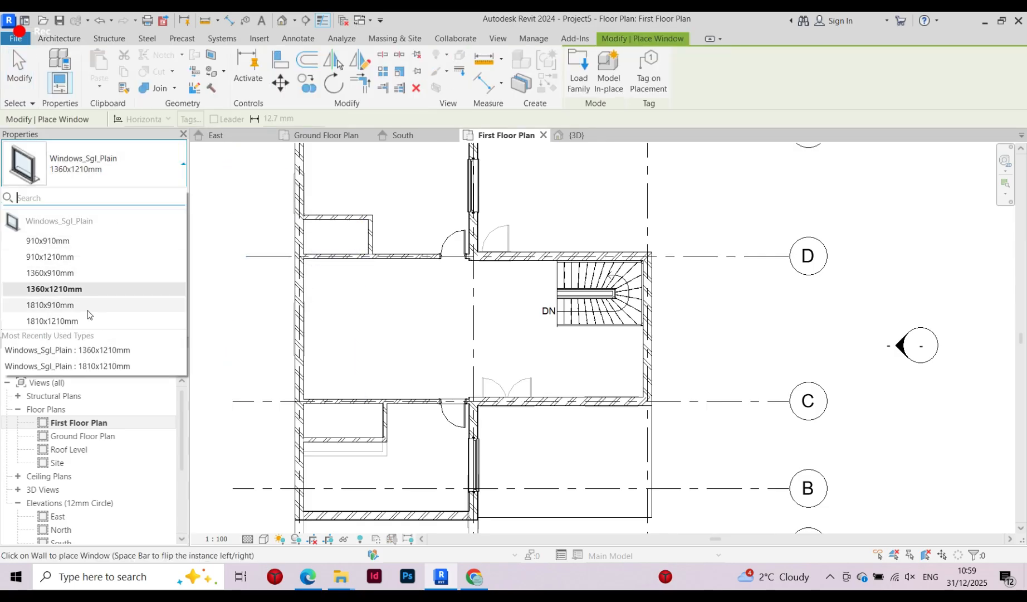
click(59, 322)
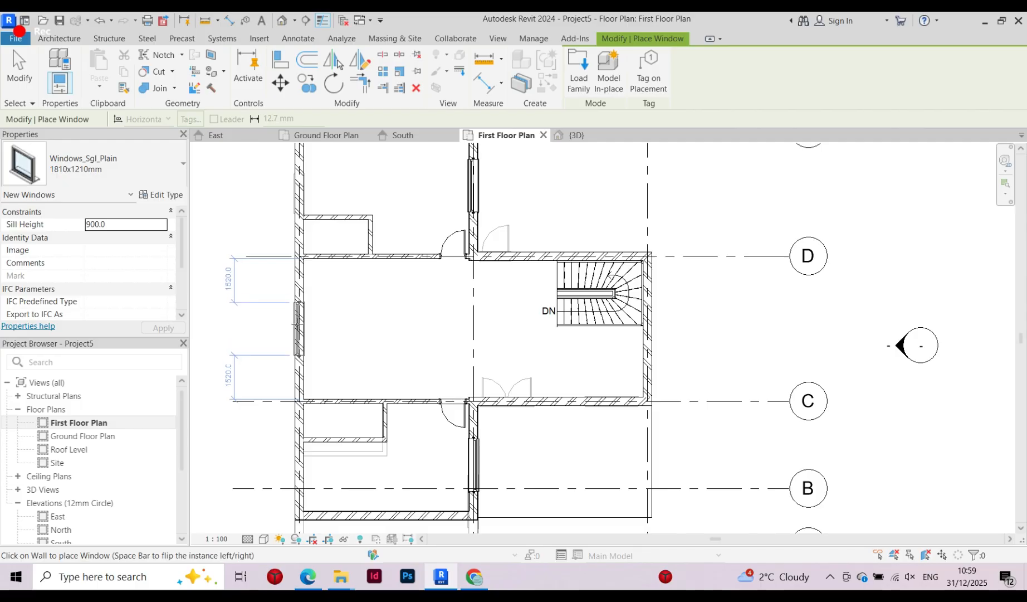
click(299, 322)
key(Escape)
scroll(423, 322, down, 2)
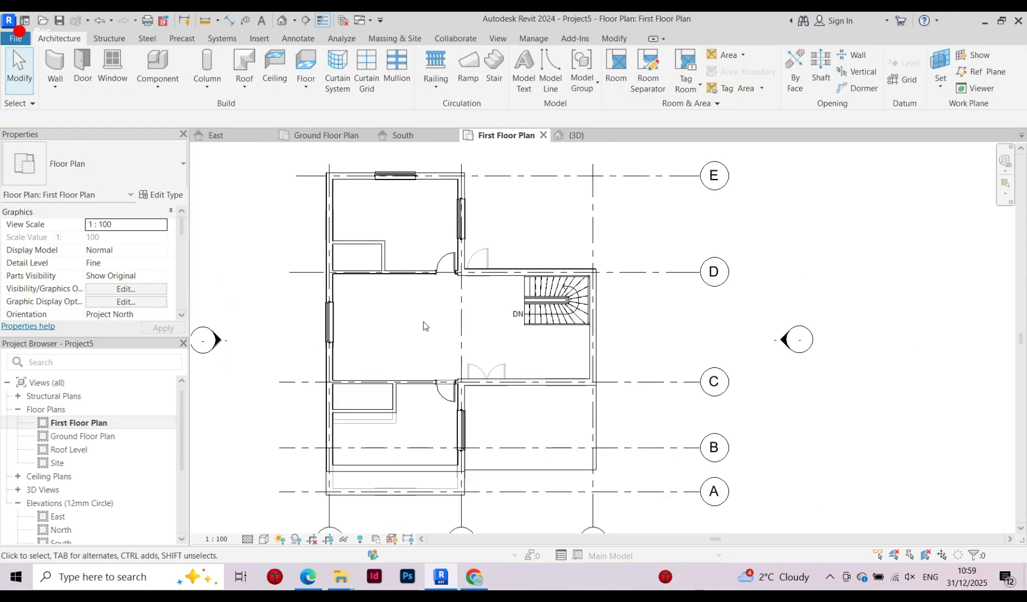
Place an 810x2110mm Doors_IntSgl door in the short side wall of the small room above grid D, swinging into the small room
scroll(410, 317, up, 2)
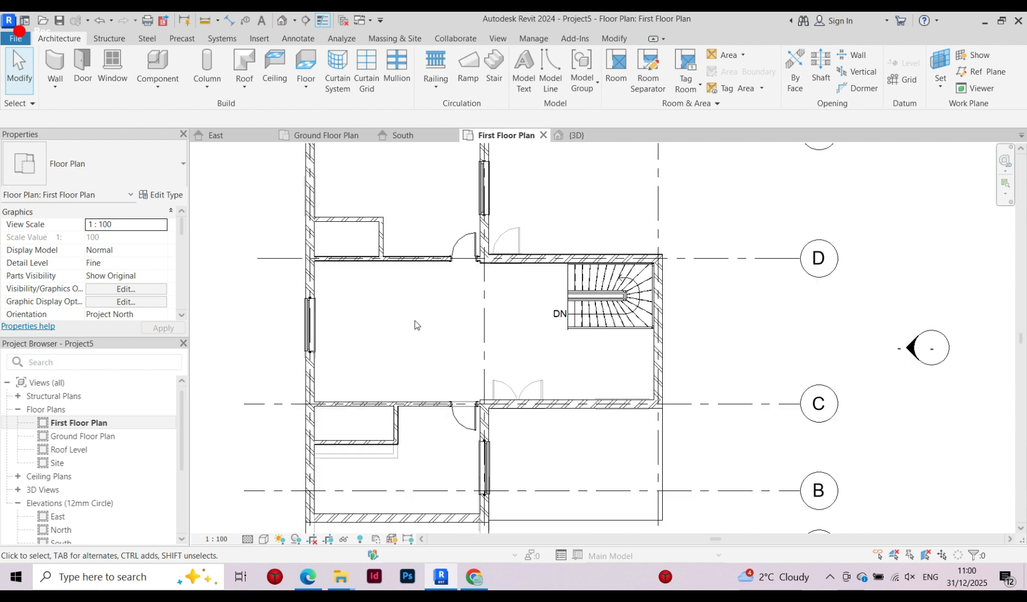
scroll(425, 277, down, 2)
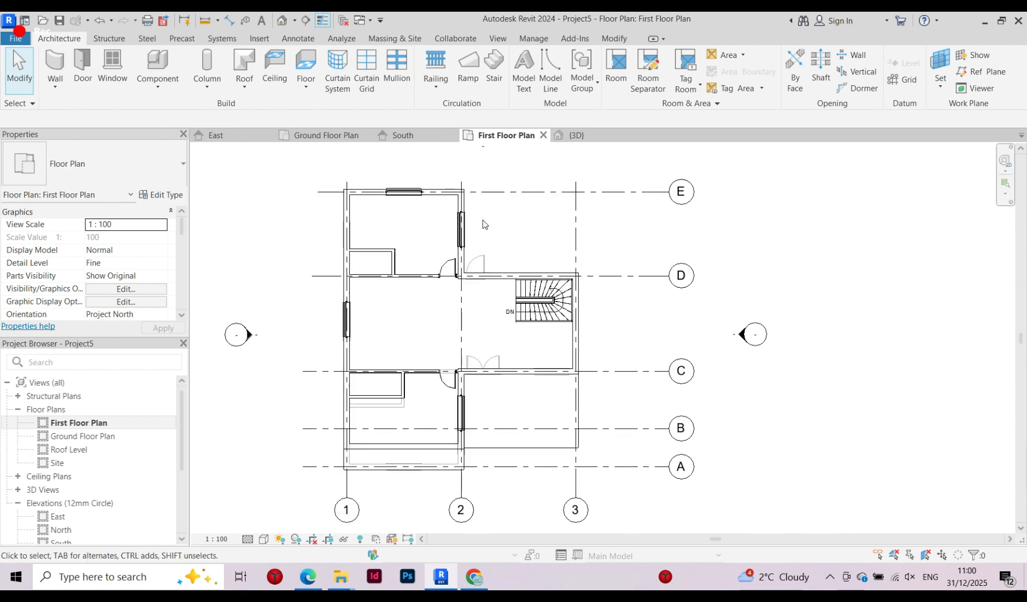
scroll(461, 241, up, 1)
scroll(354, 259, up, 1)
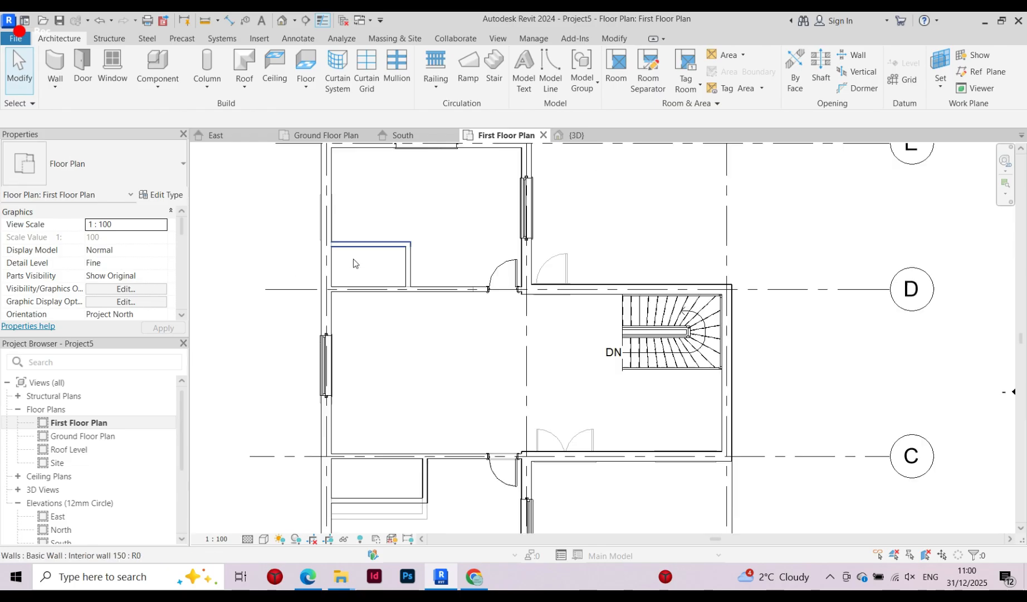
click(54, 82)
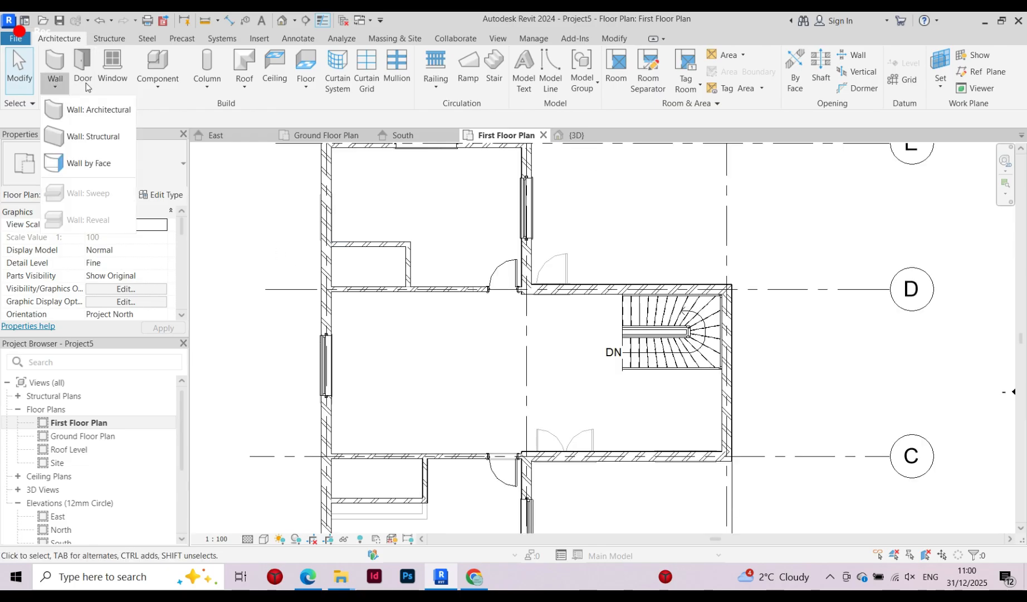
click(88, 84)
click(100, 168)
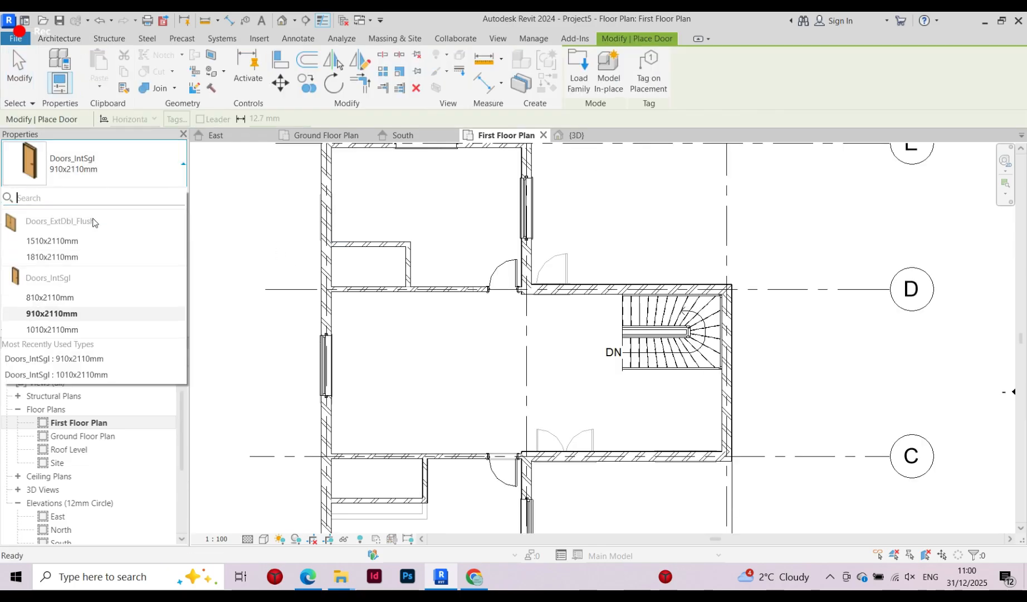
click(47, 301)
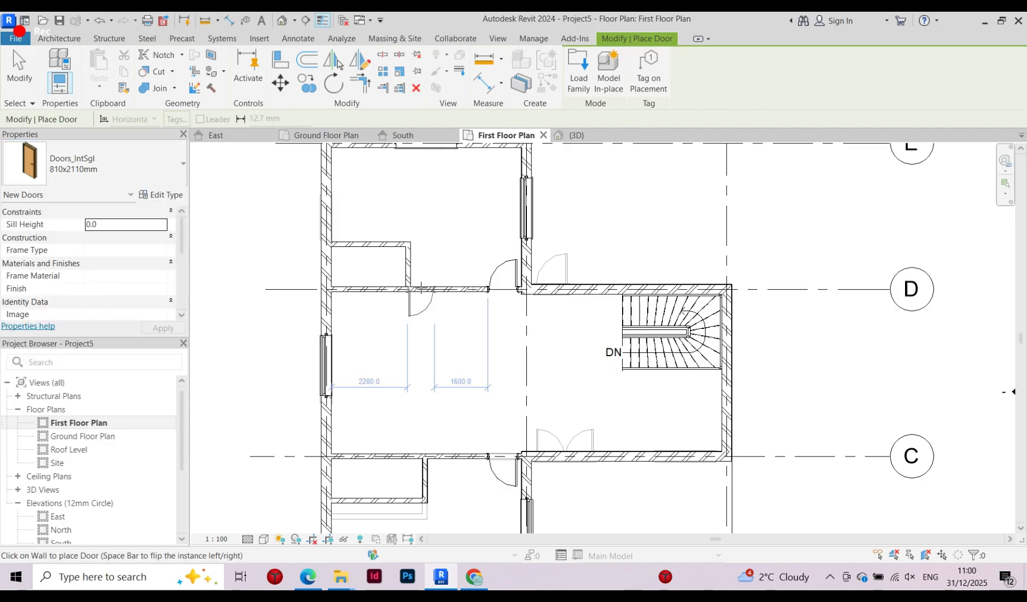
scroll(401, 262, up, 4)
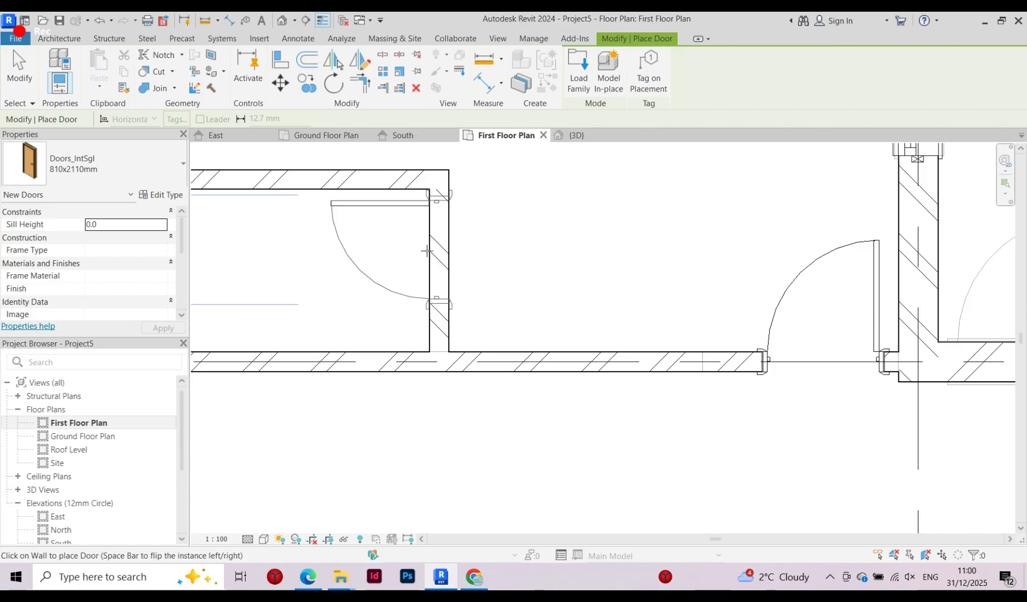
Place an 810x2110mm Doors_IntSgl door in the short side wall of the small room below grid C, swinging into the small room
scroll(454, 221, down, 6)
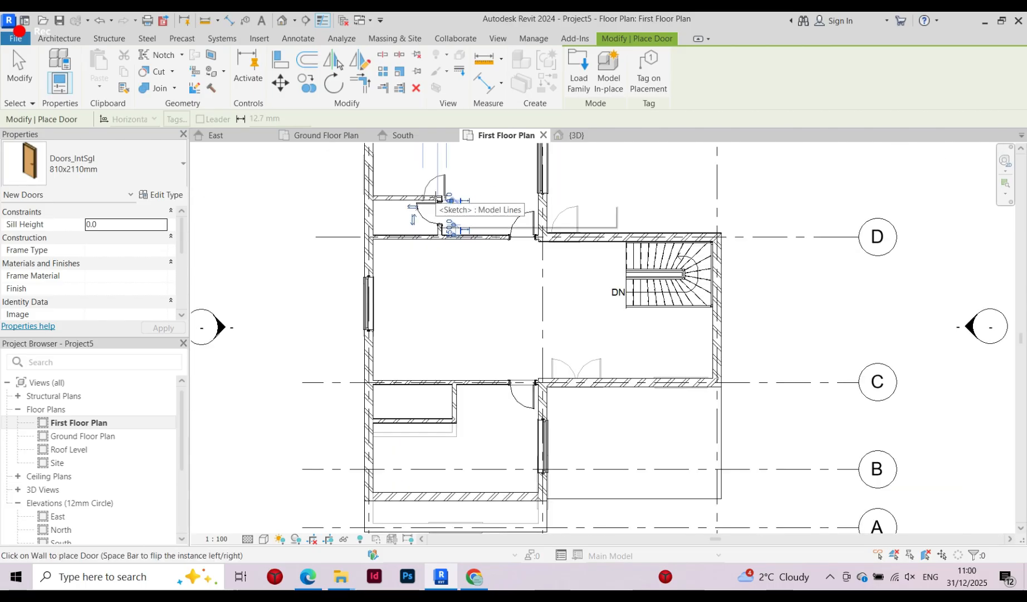
scroll(450, 349, up, 6)
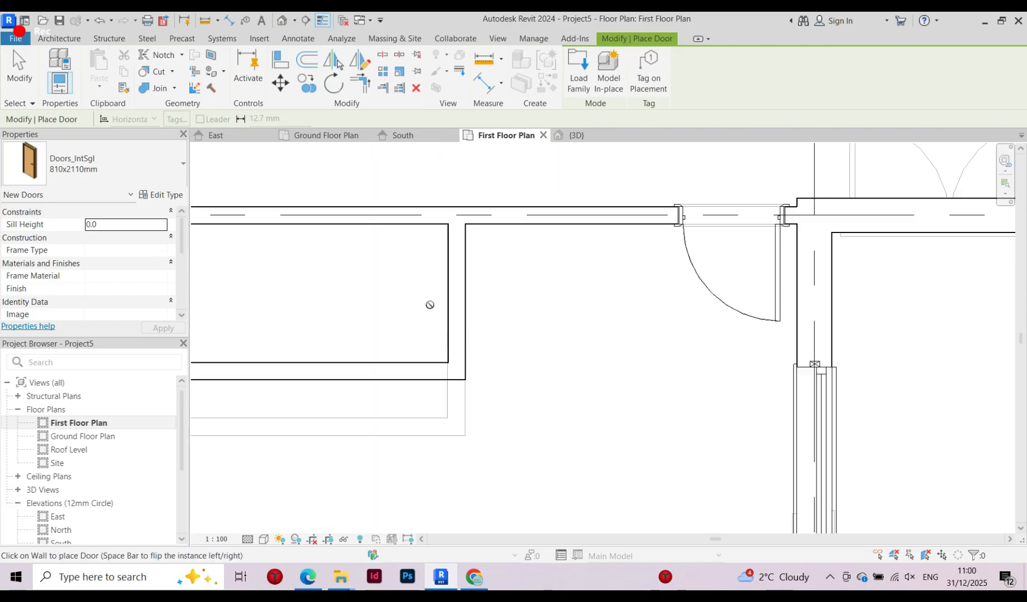
scroll(463, 297, down, 2)
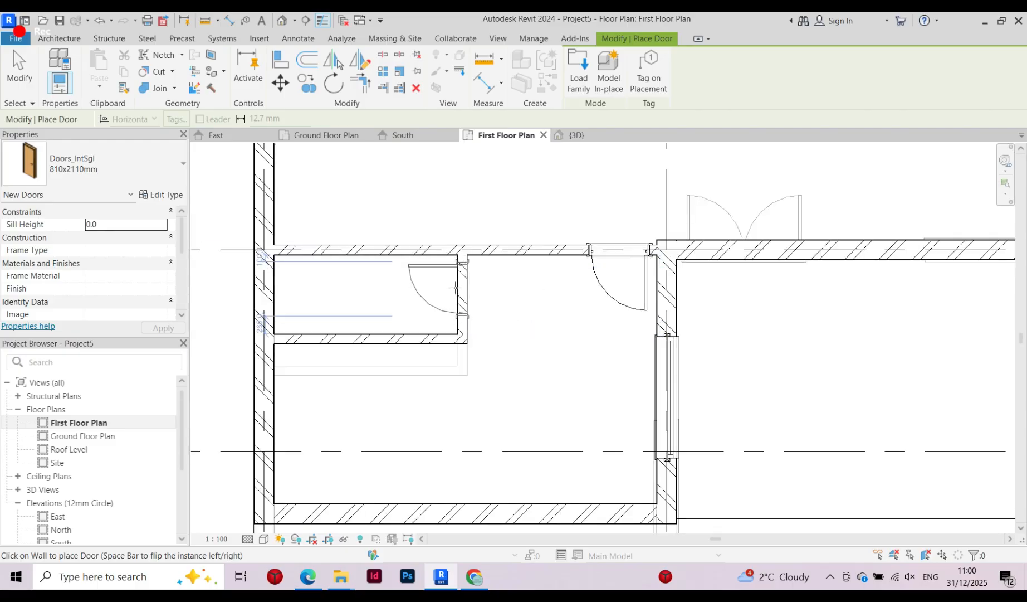
click(456, 287)
scroll(457, 281, up, 3)
key(Escape)
Move the small room's door below grid C towards the grid C wall, leaving a 40 mm gap
click(459, 270)
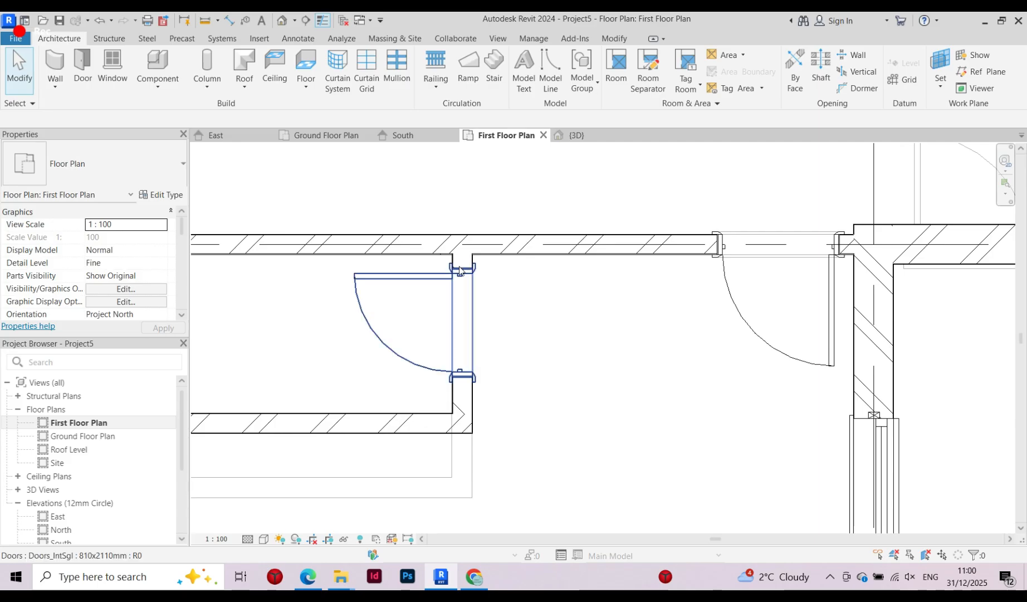
drag(459, 271, 458, 267)
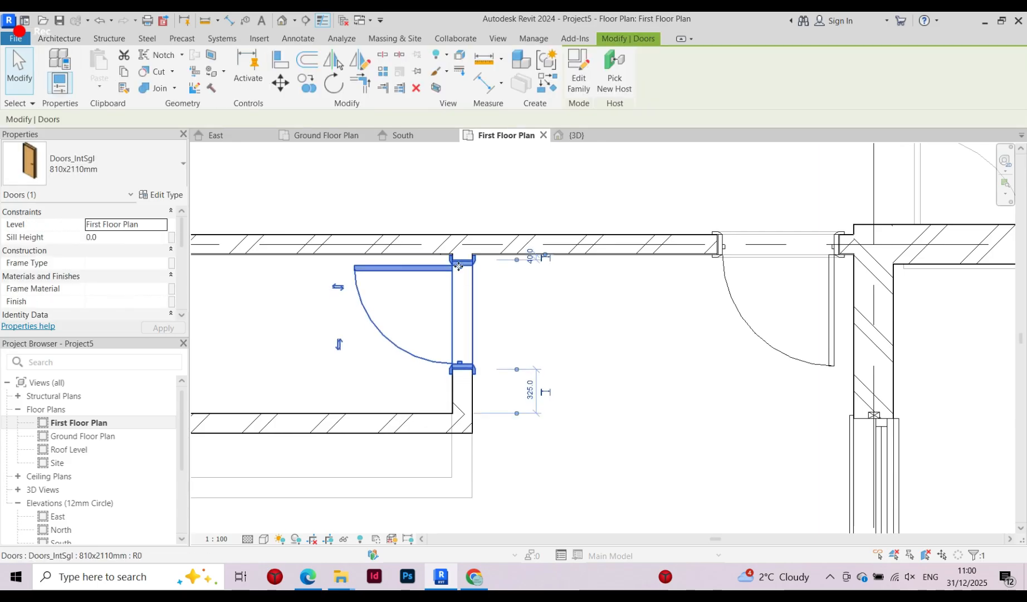
scroll(459, 267, down, 2)
click(515, 336)
Move the small room's lower Interior wall 150 away from grid C until it is 1575 mm from the grid C wall
click(413, 371)
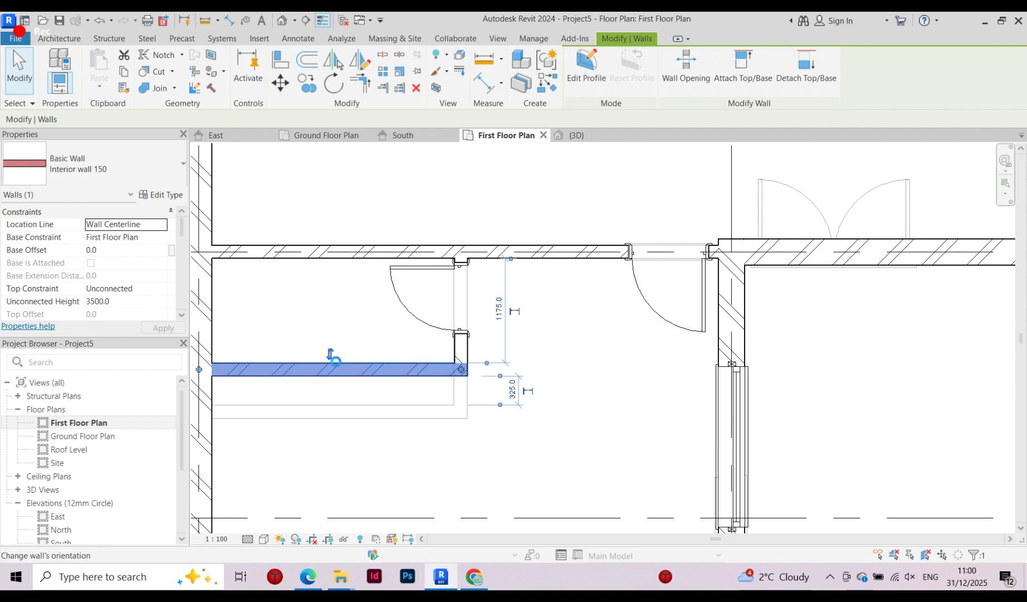
key(Down)
key(Down)
key(Down)
key(Down)
key(Down)
key(Down)
key(Down)
key(Down)
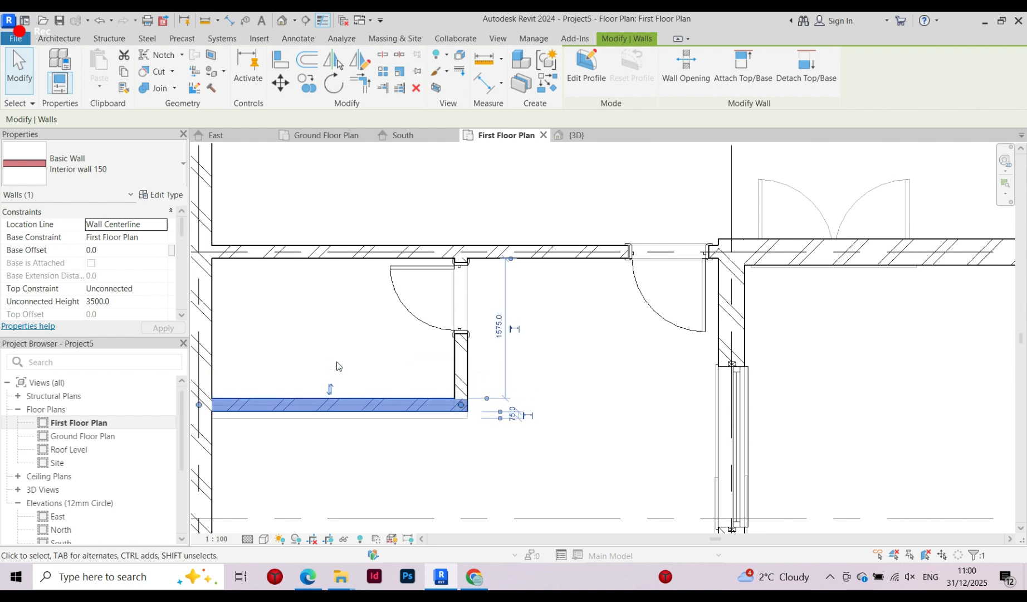
Nudge the small room's lower Interior wall 150 slightly farther from grid C
key(Down)
key(Down)
key(Down)
key(Down)
key(Escape)
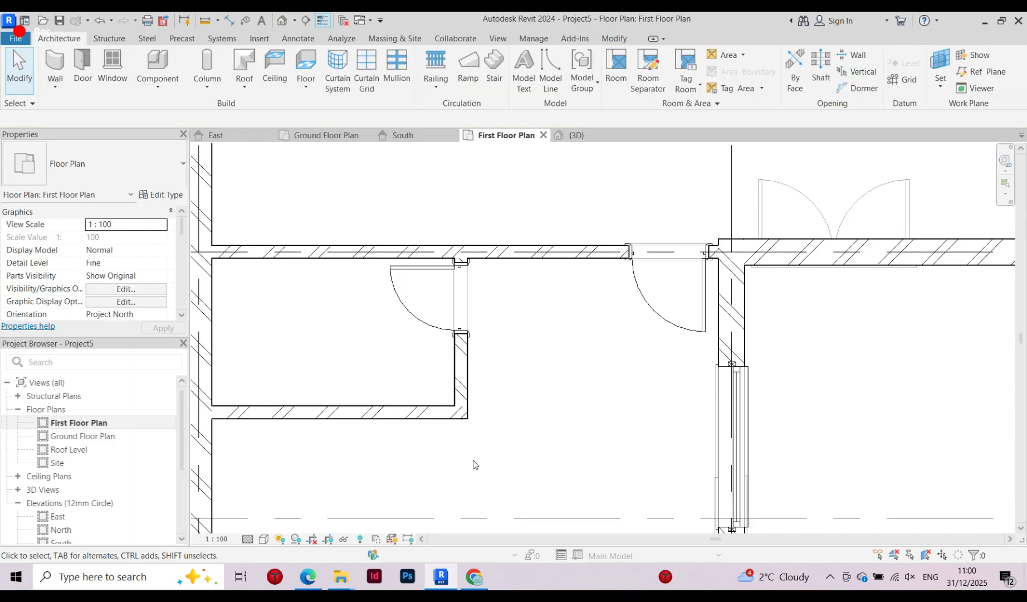
Move the upper Interior wall 150 of the small room above grid D farther away from the grid D wall
scroll(472, 463, down, 4)
scroll(421, 229, up, 4)
scroll(399, 282, up, 3)
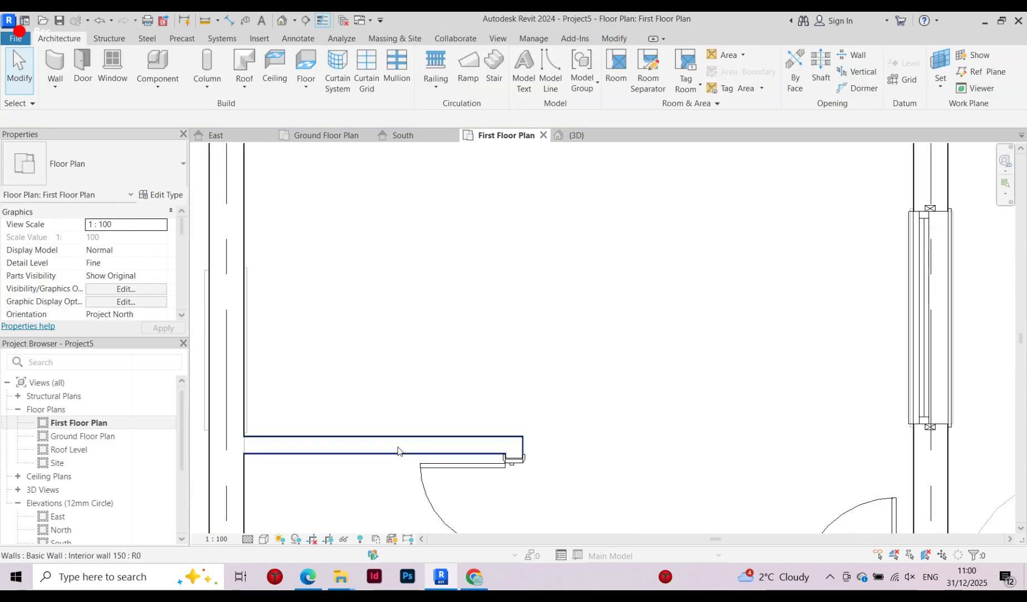
click(394, 443)
key(Up)
key(Up)
key(Up)
key(Up)
key(Up)
key(Up)
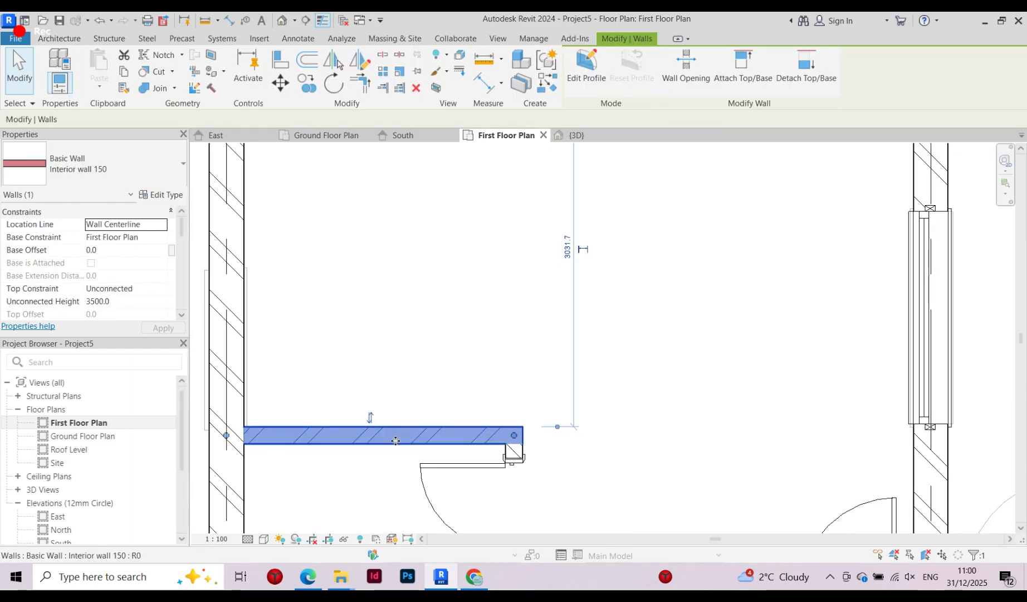
scroll(471, 321, down, 2)
key(Up)
key(Up)
key(Up)
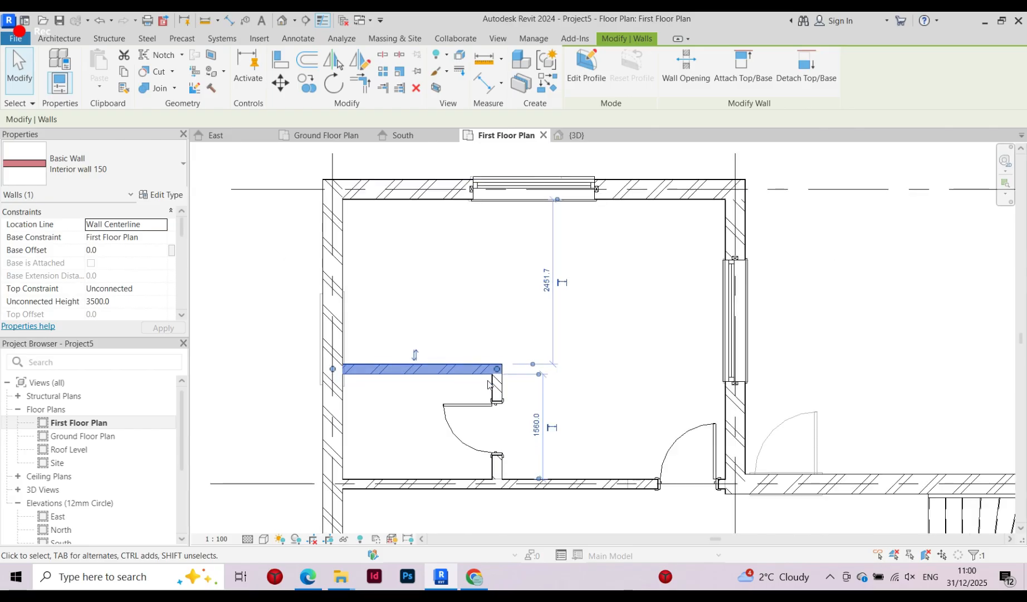
Move the small room's side wall above grid D, with its door, until it is 2925 mm from the grid 1 exterior wall
click(497, 392)
scroll(496, 390, down, 4)
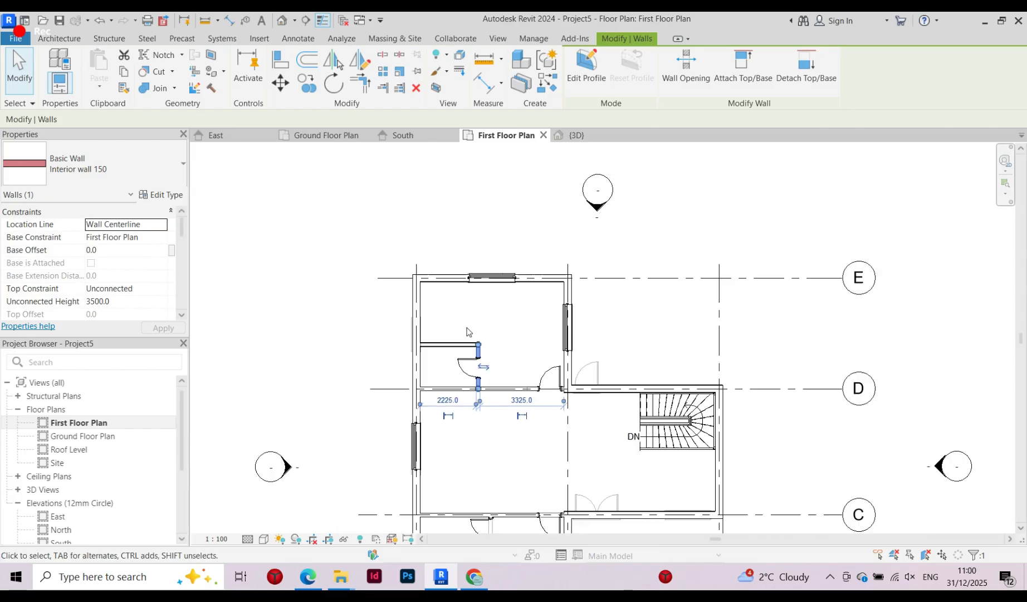
key(Right)
key(Right)
key(Right)
key(Right)
key(Right)
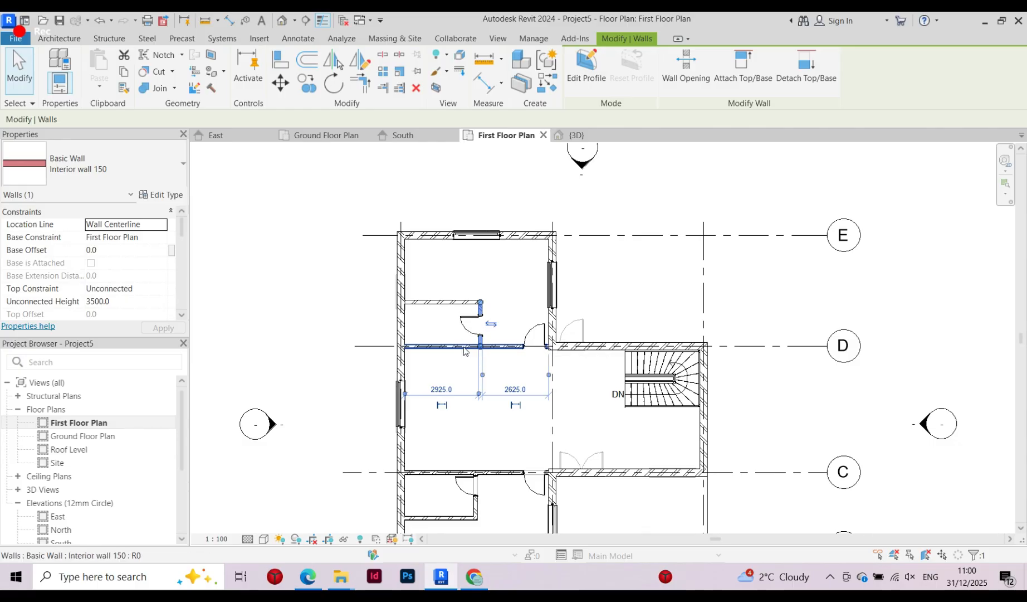
scroll(466, 350, up, 5)
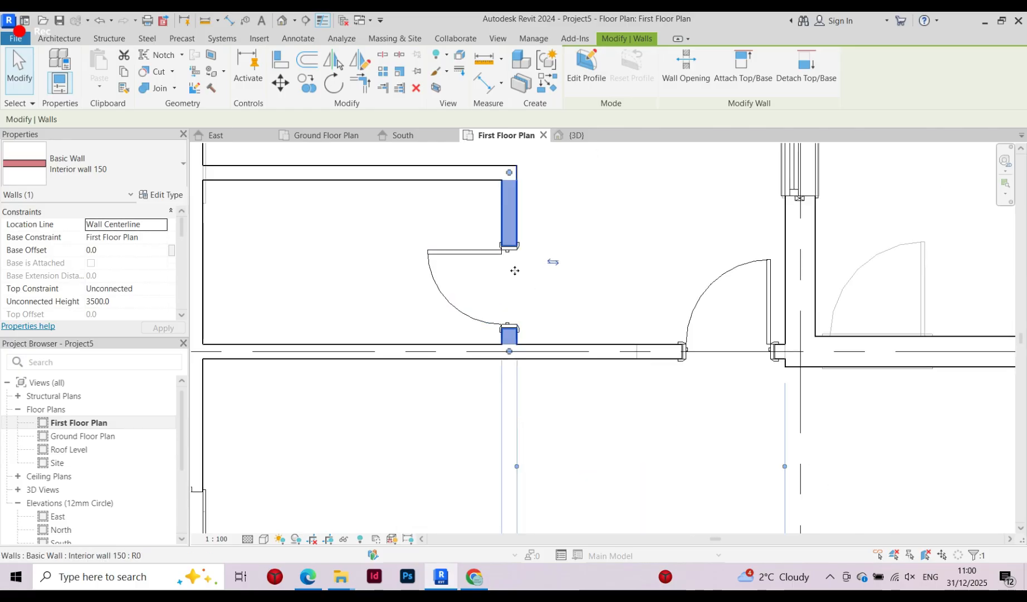
key(Escape)
Flip the hinge side of the small room's door above grid D so its leaf sits nearest the grid D wall
click(483, 255)
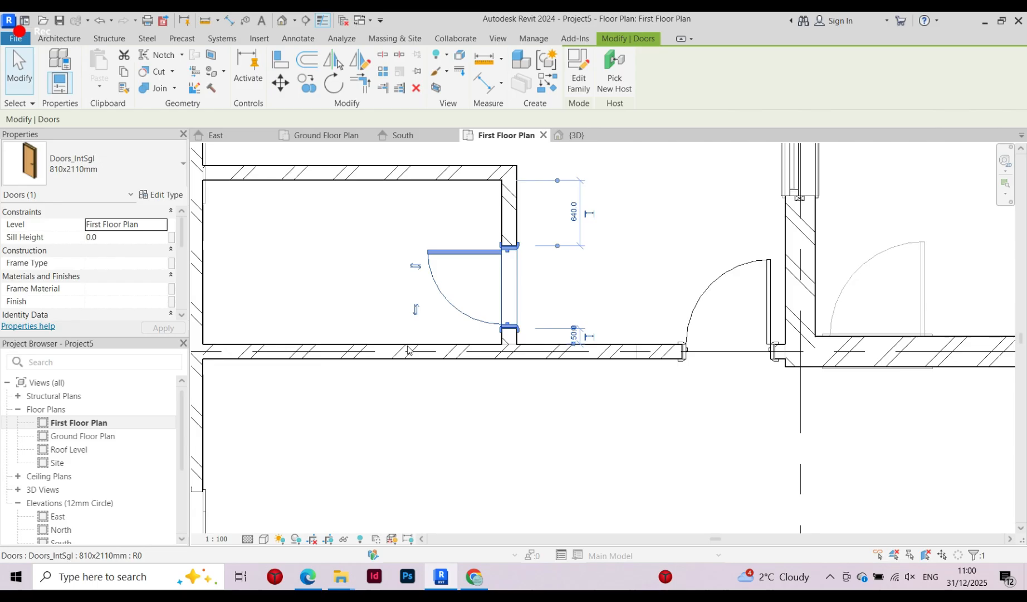
click(415, 310)
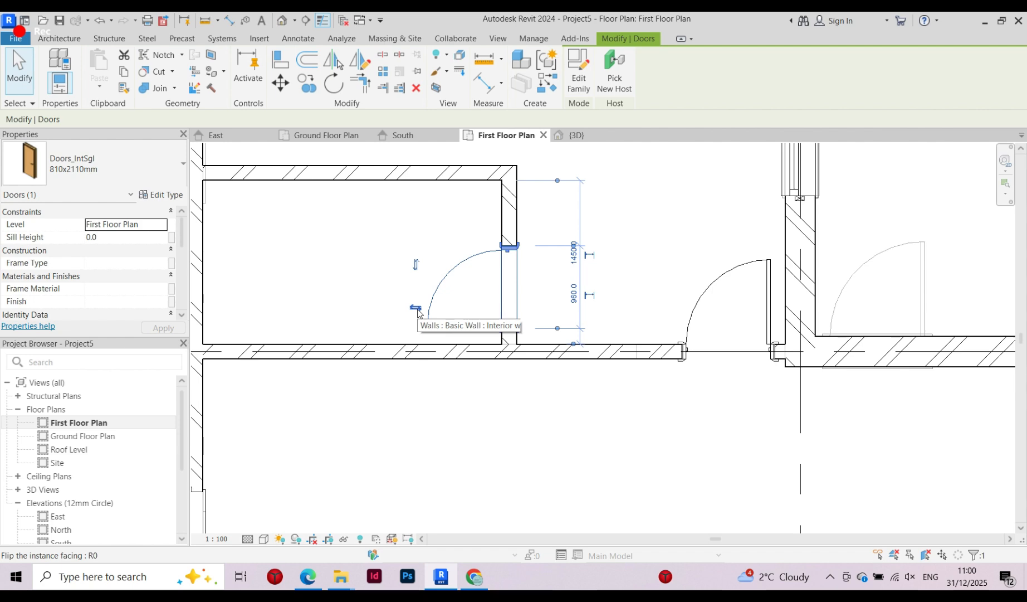
scroll(490, 367, down, 3)
key(Escape)
scroll(350, 306, down, 4)
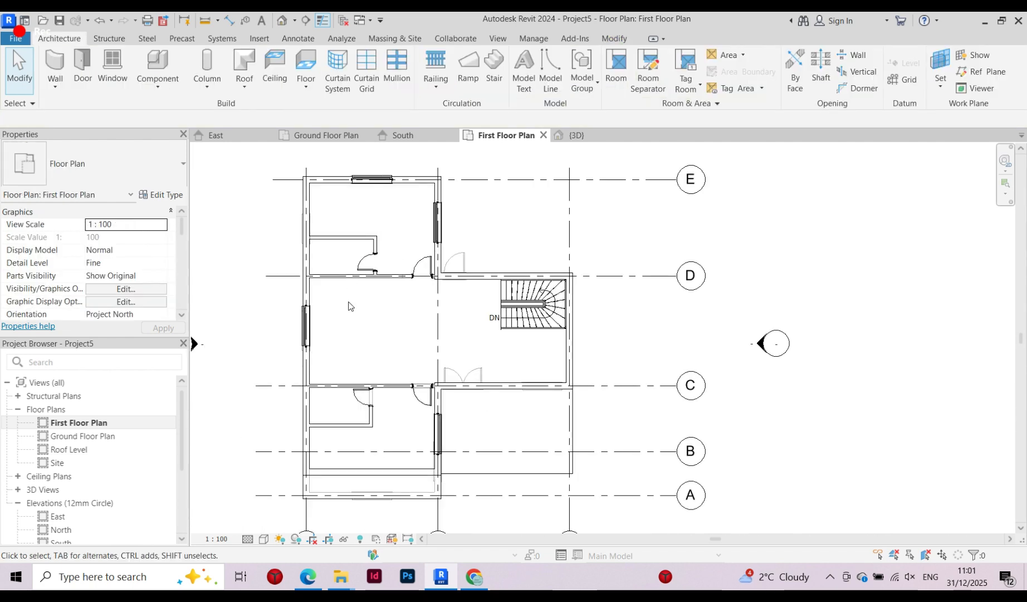
Nudge the small room's door above grid D closer to the grid D wall
scroll(351, 401, up, 2)
scroll(413, 317, down, 1)
scroll(393, 217, up, 5)
click(425, 213)
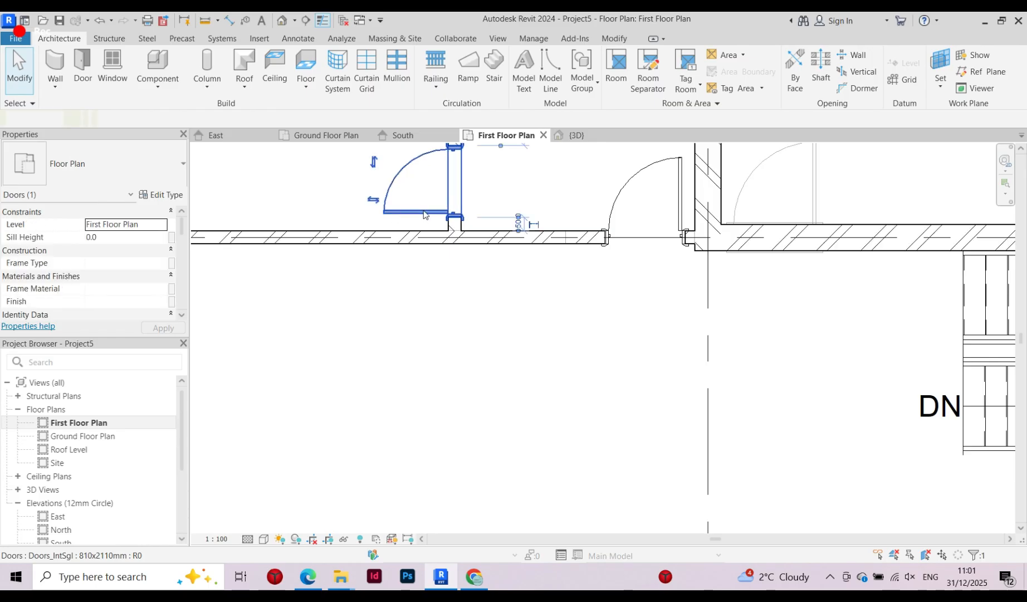
scroll(425, 214, up, 3)
key(Down)
key(Down)
key(Down)
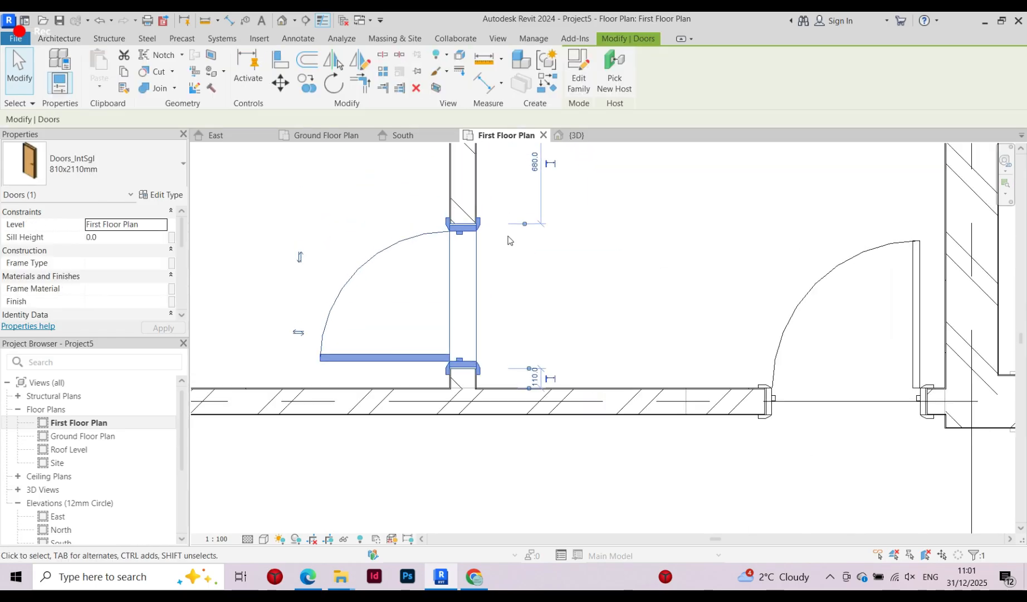
key(Escape)
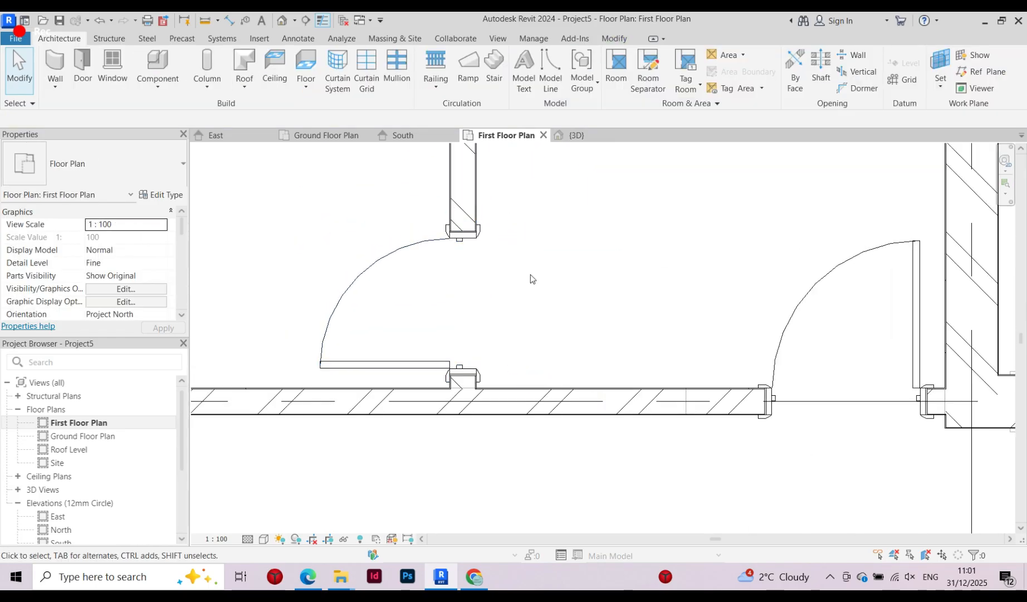
Examine the first-floor layout, including the rooms at both ends and the open edge beside the stairs
scroll(502, 273, down, 2)
scroll(384, 267, down, 2)
scroll(377, 298, down, 1)
scroll(377, 298, down, 2)
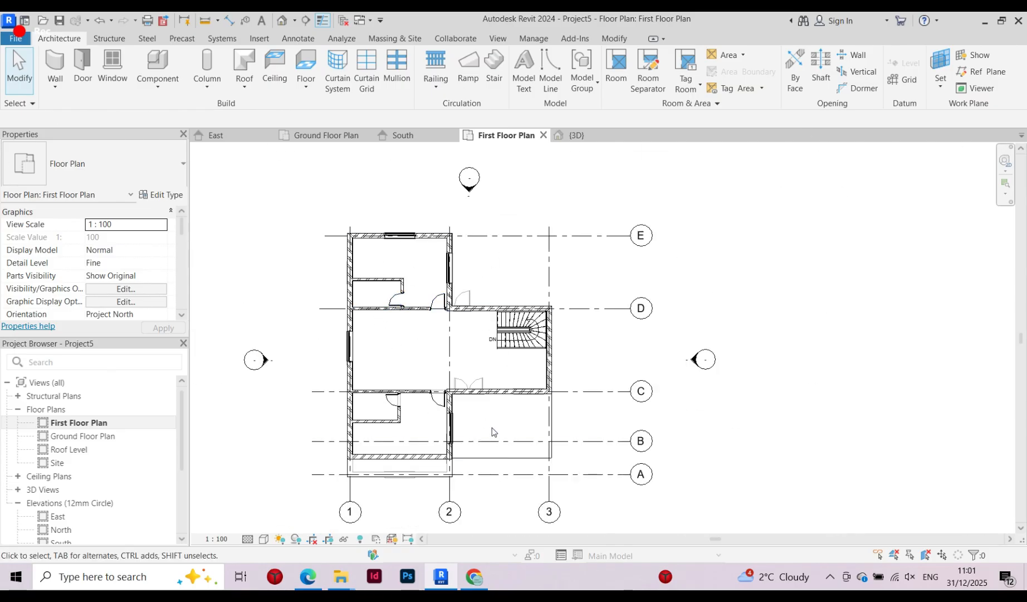
scroll(416, 402, up, 2)
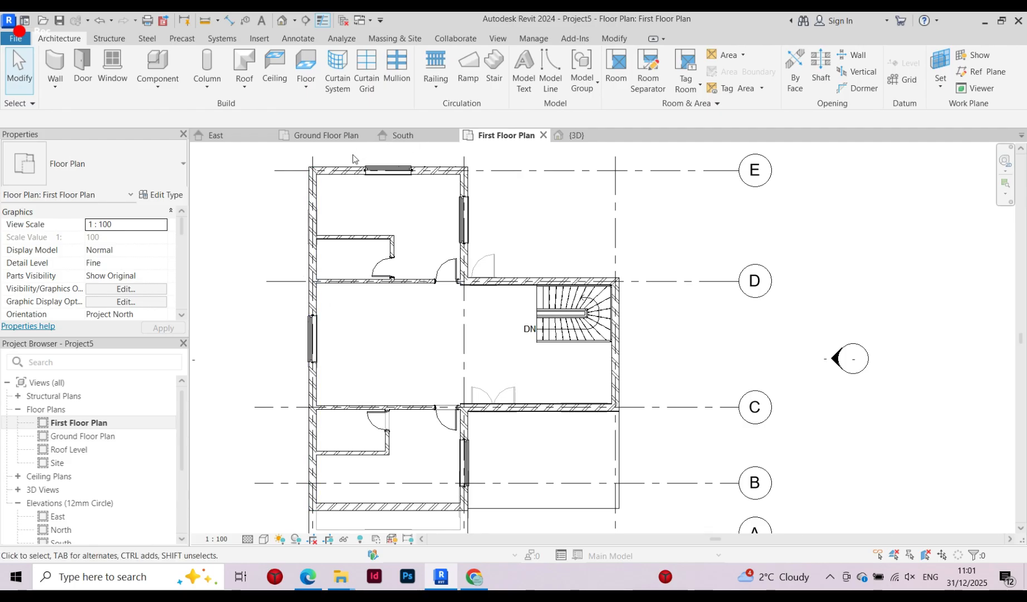
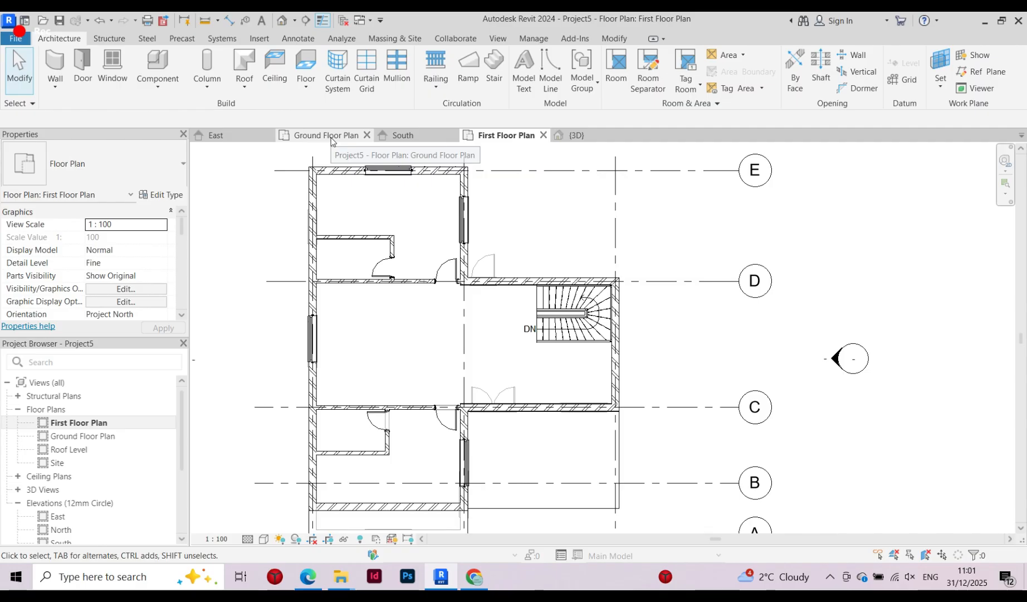
scroll(580, 326, up, 4)
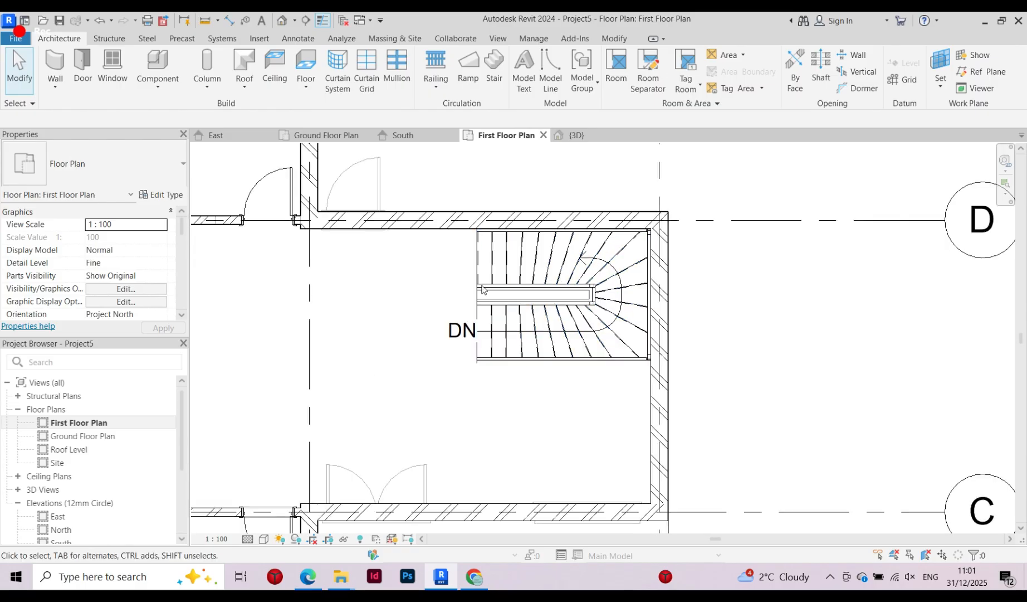
scroll(482, 288, down, 3)
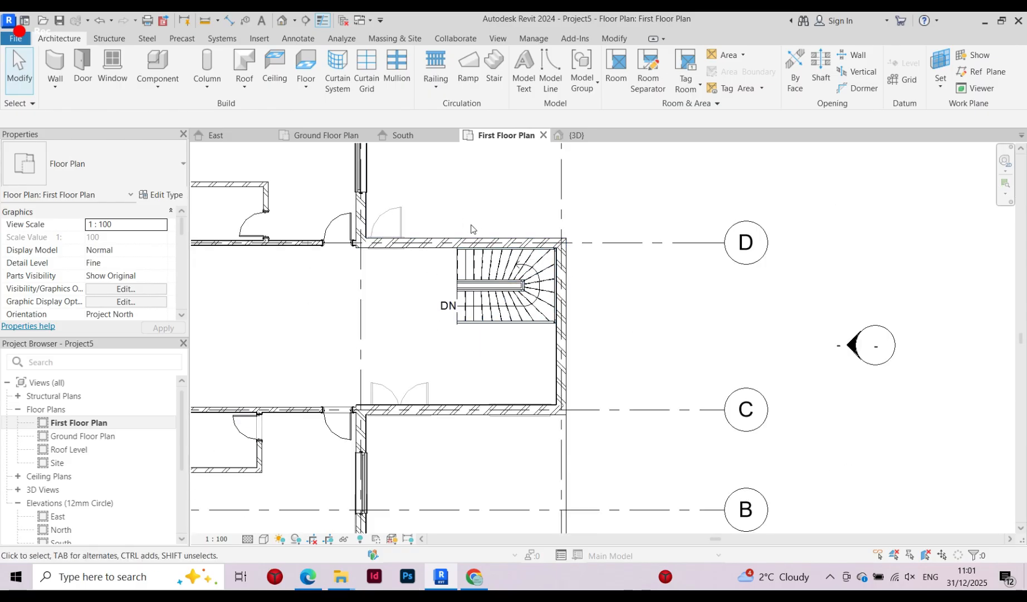
scroll(472, 229, down, 4)
scroll(245, 498, up, 3)
middle_drag(479, 350, 376, 476)
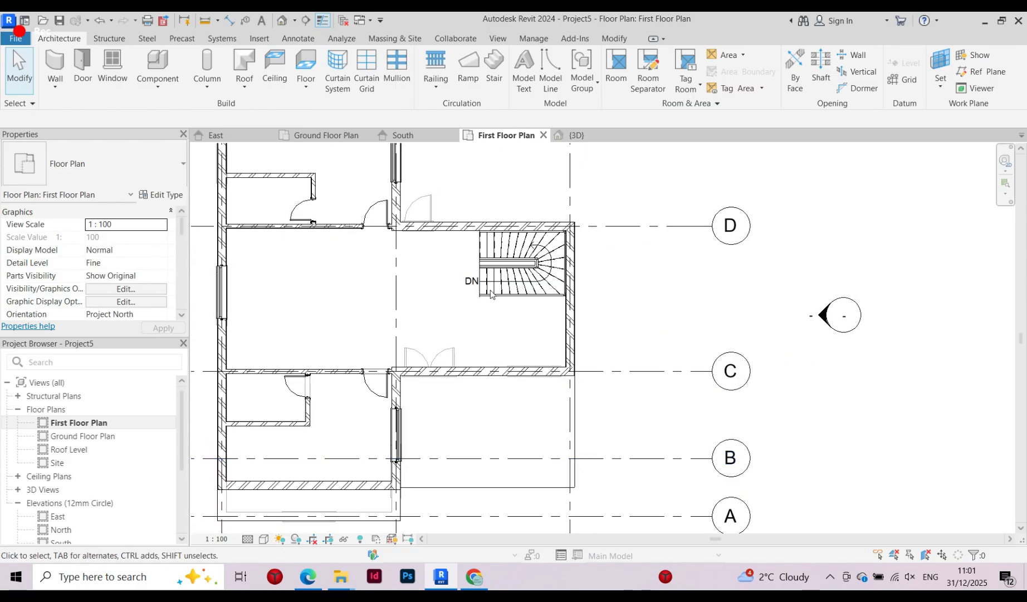
Start a sketched 1100mm railing path beside the stairs and set the view's detail level to Coarse
scroll(529, 234, up, 3)
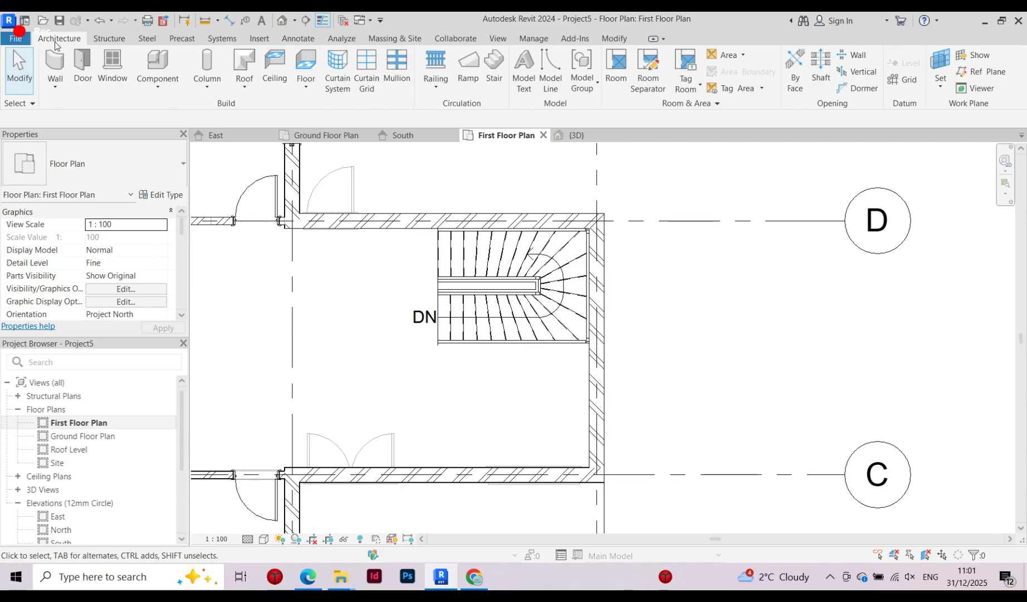
click(440, 91)
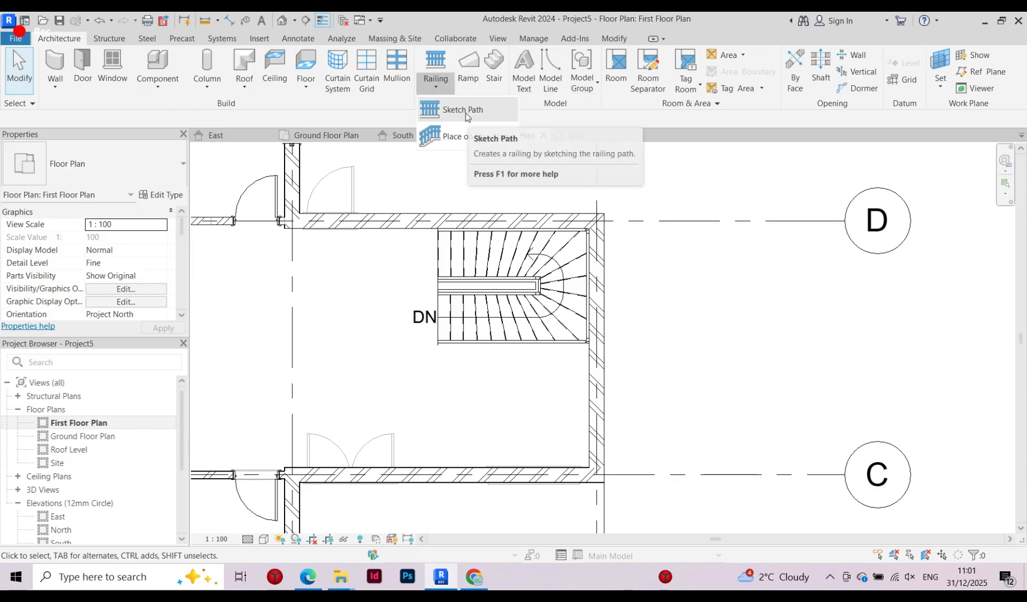
click(466, 112)
scroll(551, 339, up, 10)
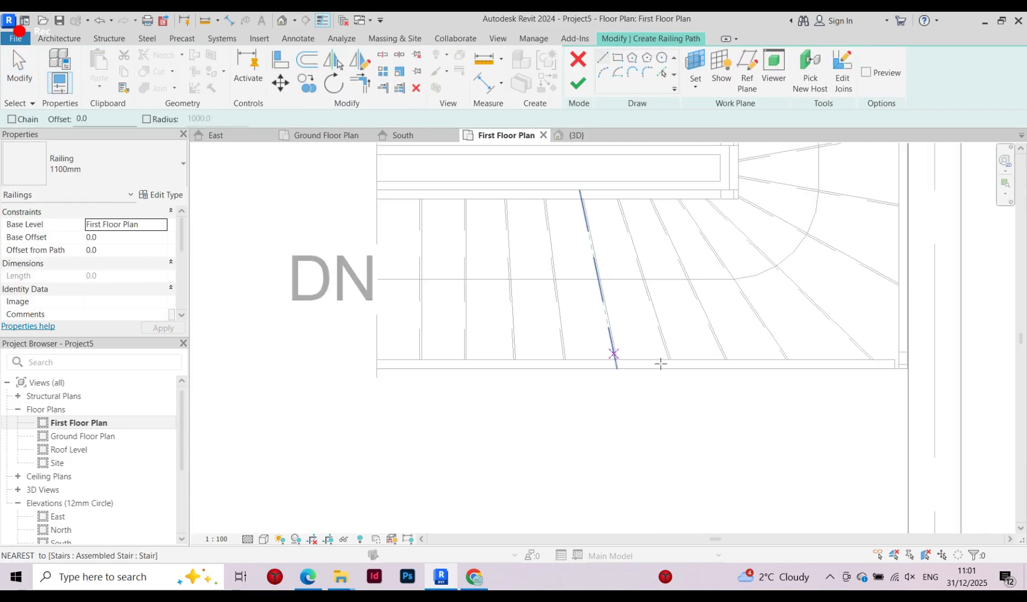
scroll(909, 346, up, 5)
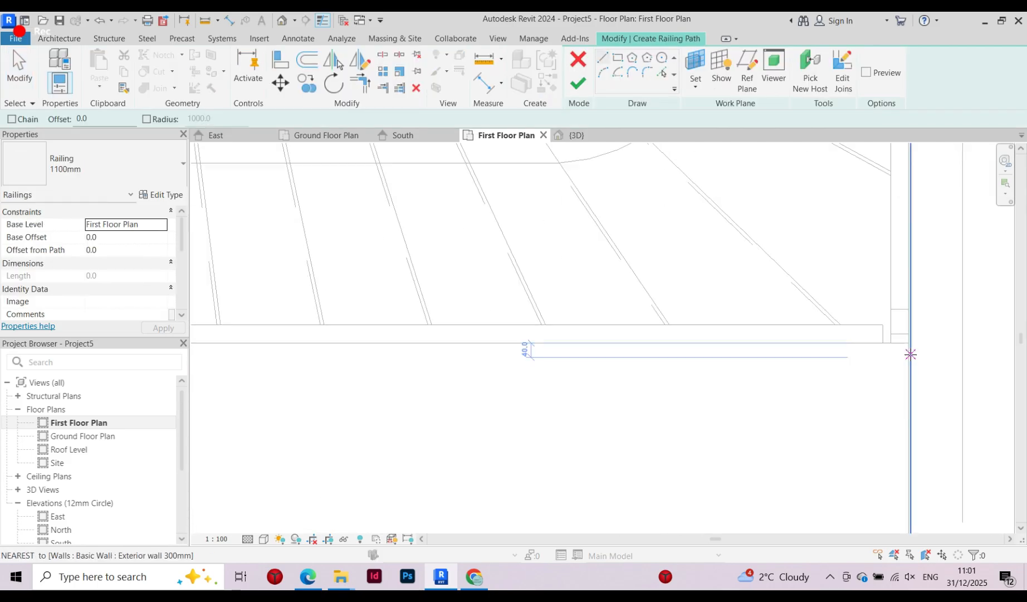
scroll(910, 354, up, 1)
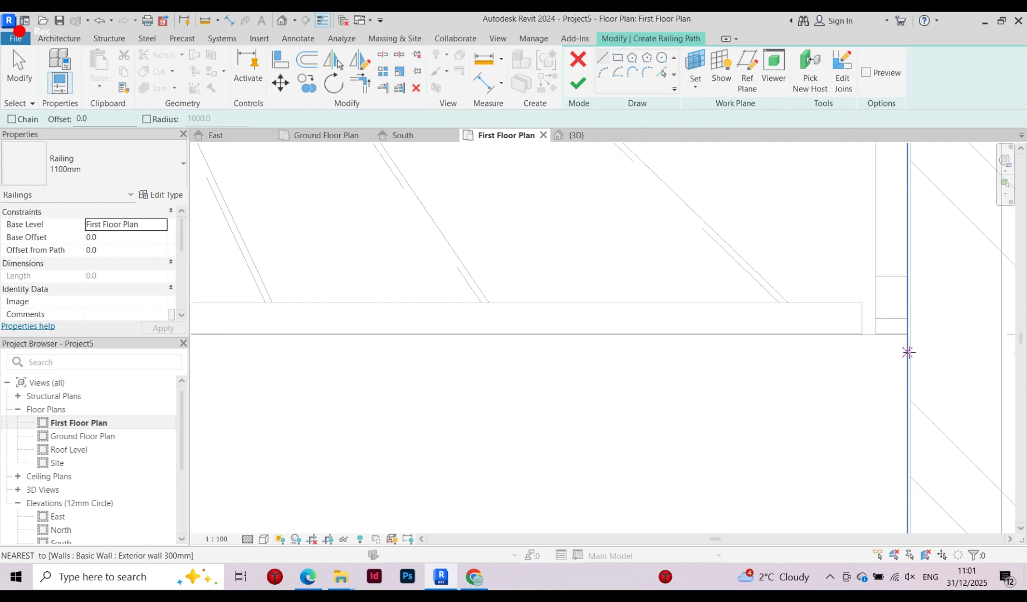
click(248, 539)
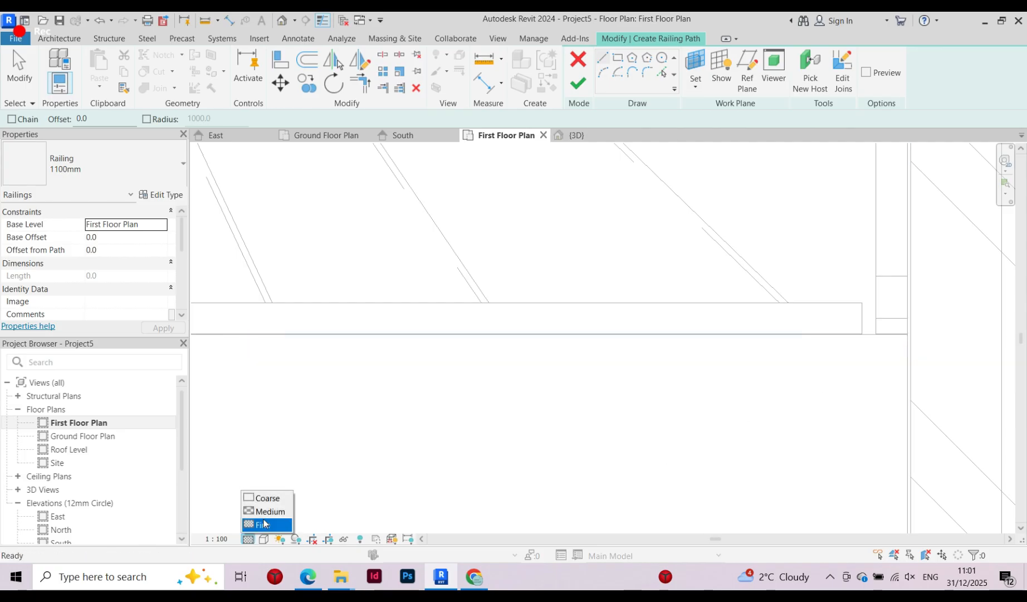
click(271, 508)
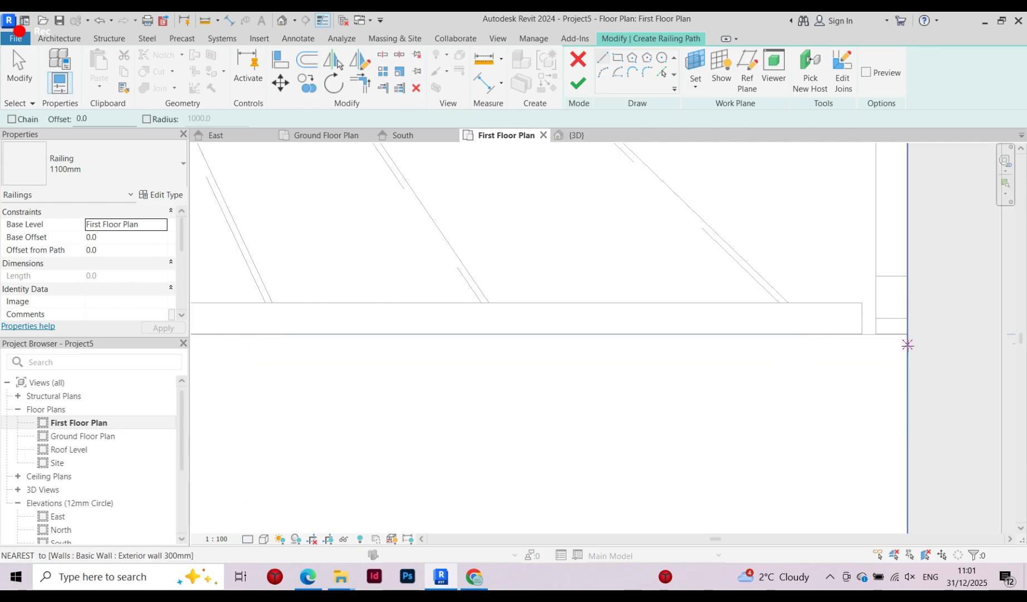
Sketch a straight railing path about 2970 mm long beside the lower stair flight, from the exterior wall to the stair's open end, and finish it
click(907, 345)
scroll(901, 347, down, 6)
scroll(807, 348, up, 4)
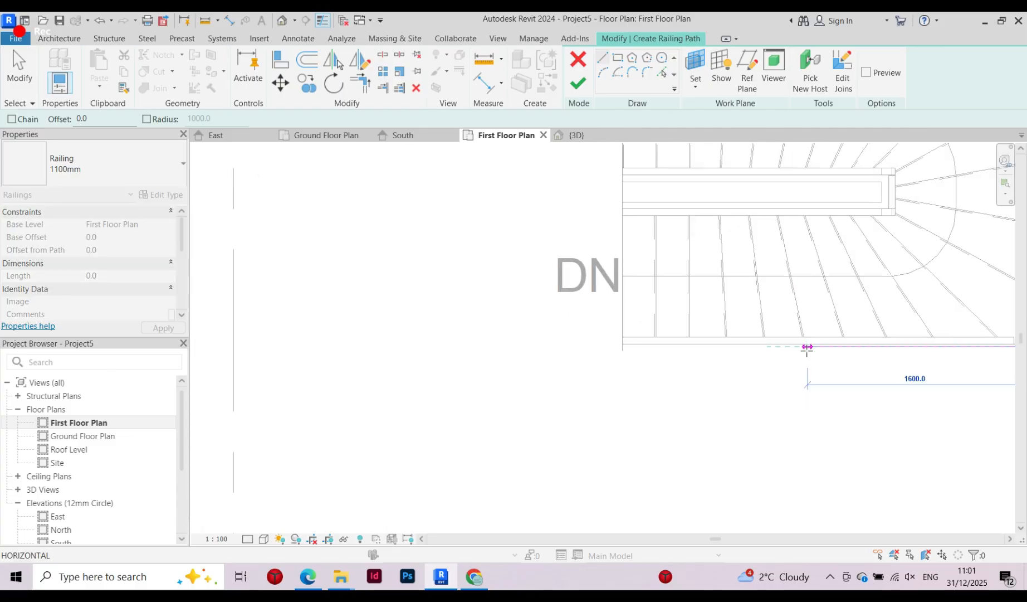
scroll(562, 361, down, 1)
scroll(563, 360, up, 5)
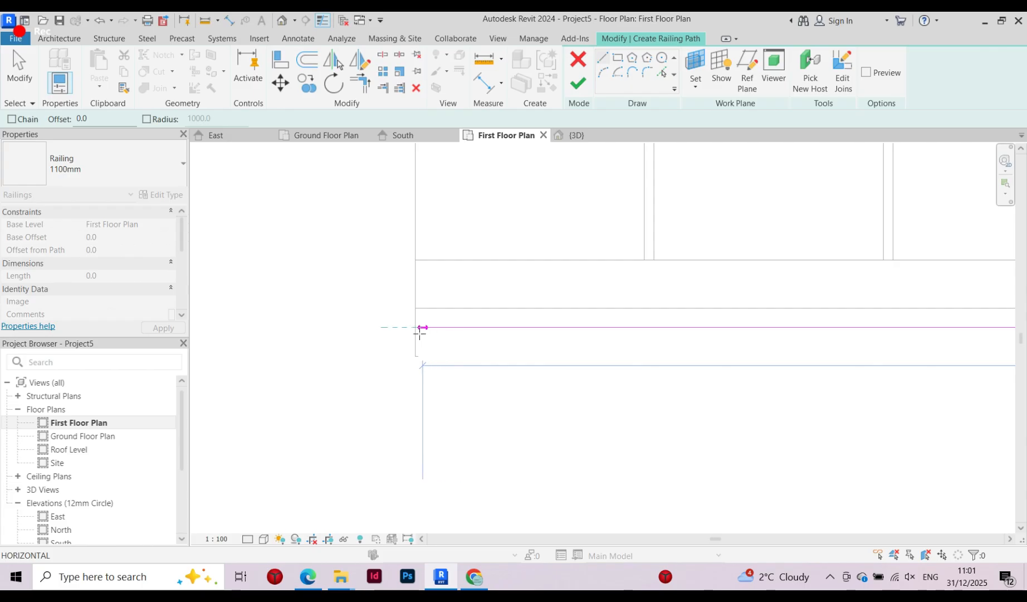
click(416, 327)
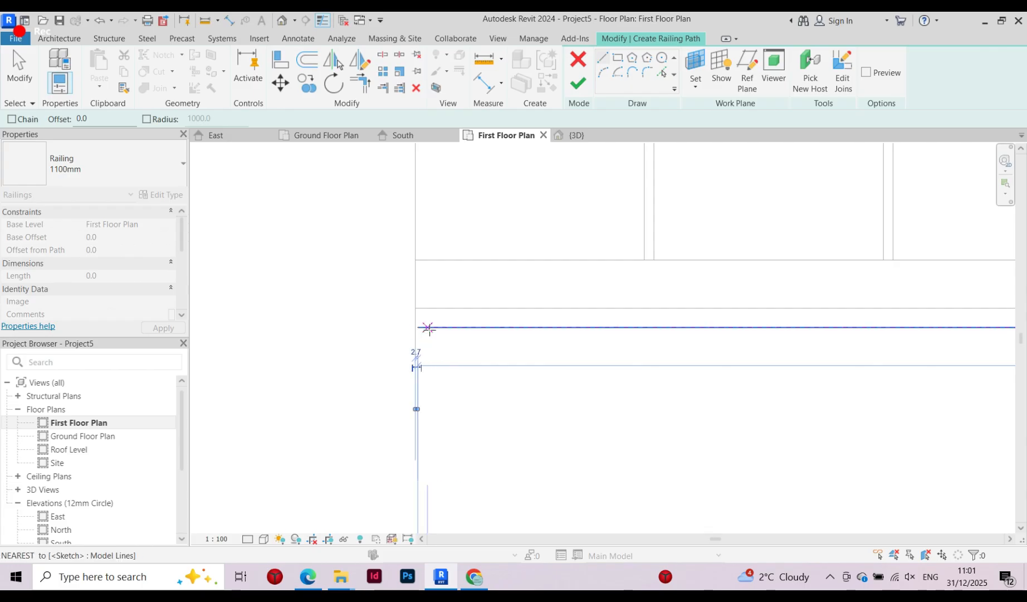
click(579, 82)
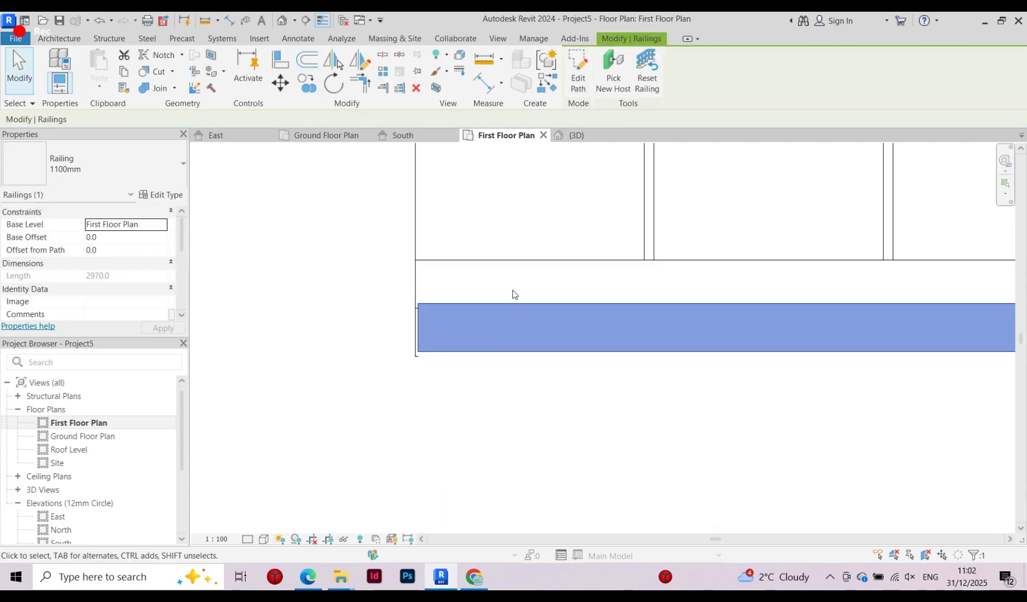
scroll(514, 294, down, 5)
key(Escape)
scroll(543, 206, down, 5)
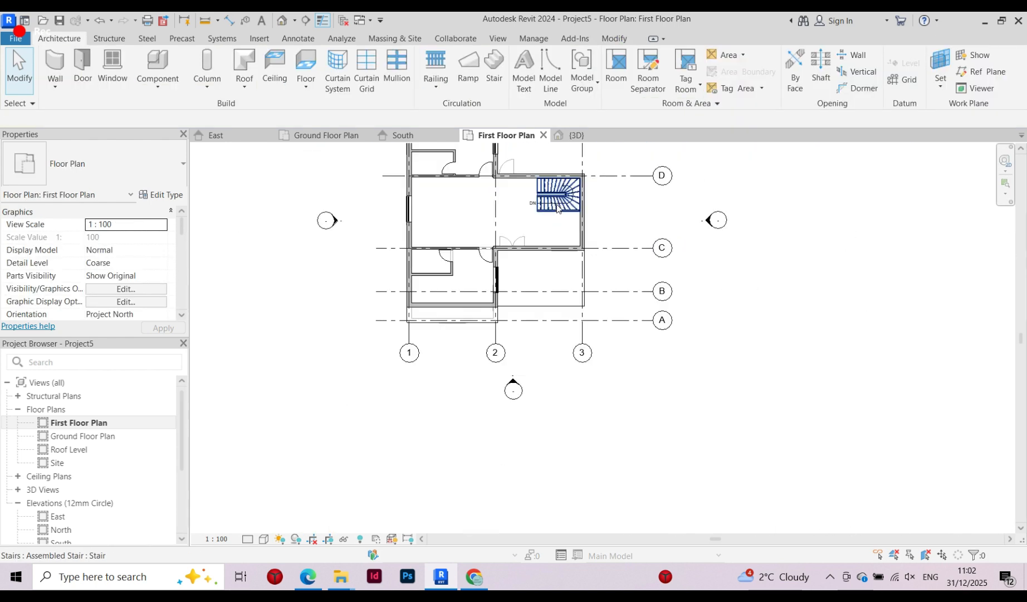
Start a sketched 1100mm railing at the outer ledge and draw its 920 mm side along grid 1 from the exterior wall to grid A
scroll(363, 328, up, 8)
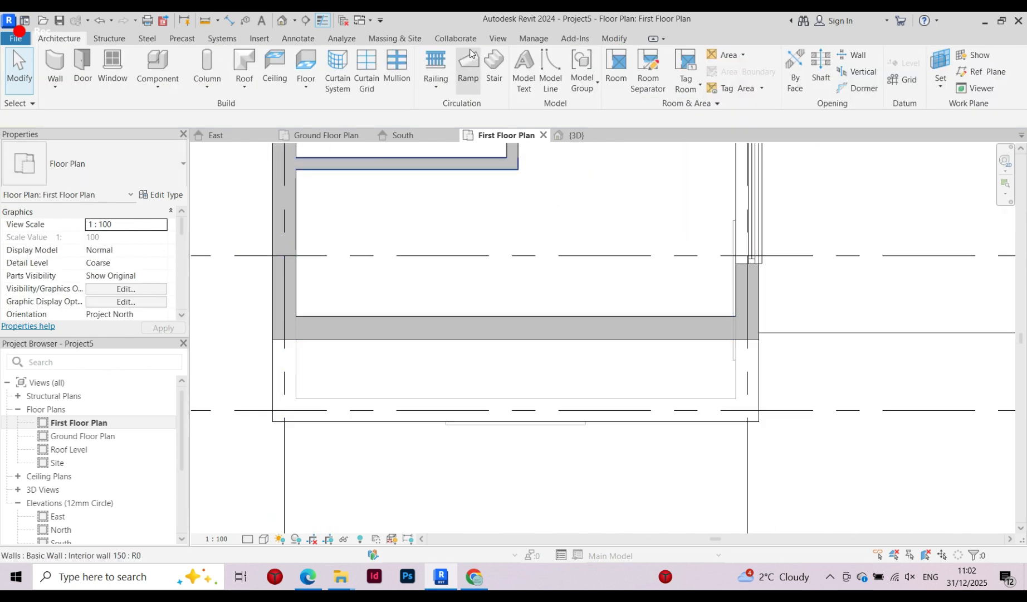
click(436, 62)
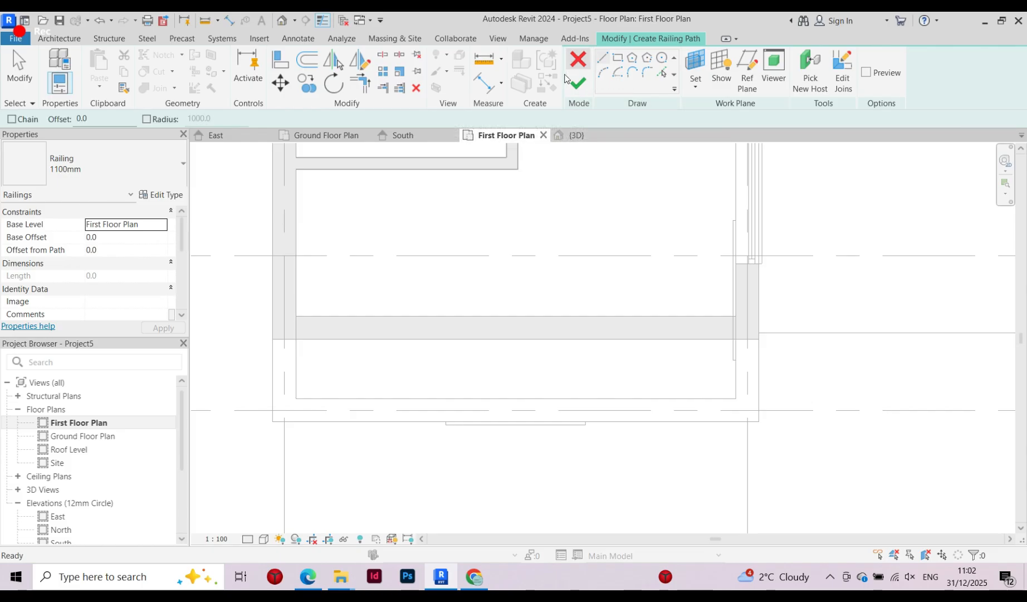
click(147, 170)
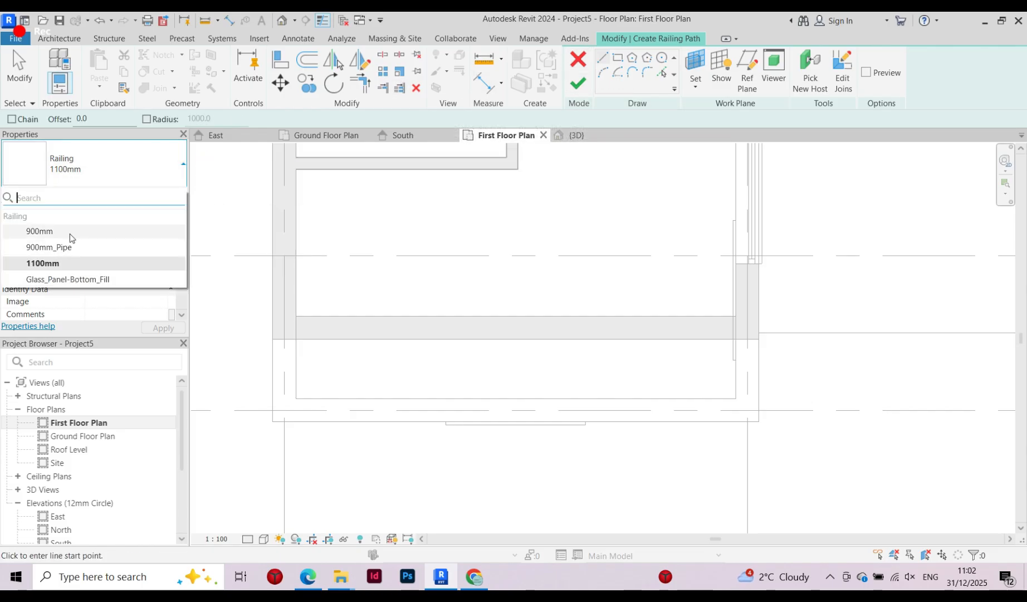
click(57, 263)
scroll(278, 304, up, 3)
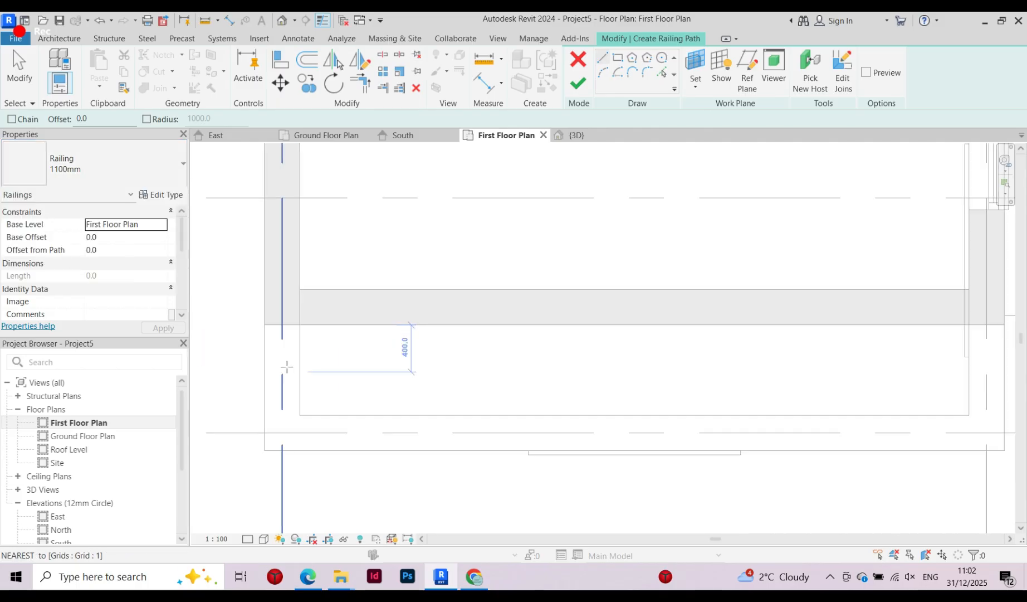
click(283, 323)
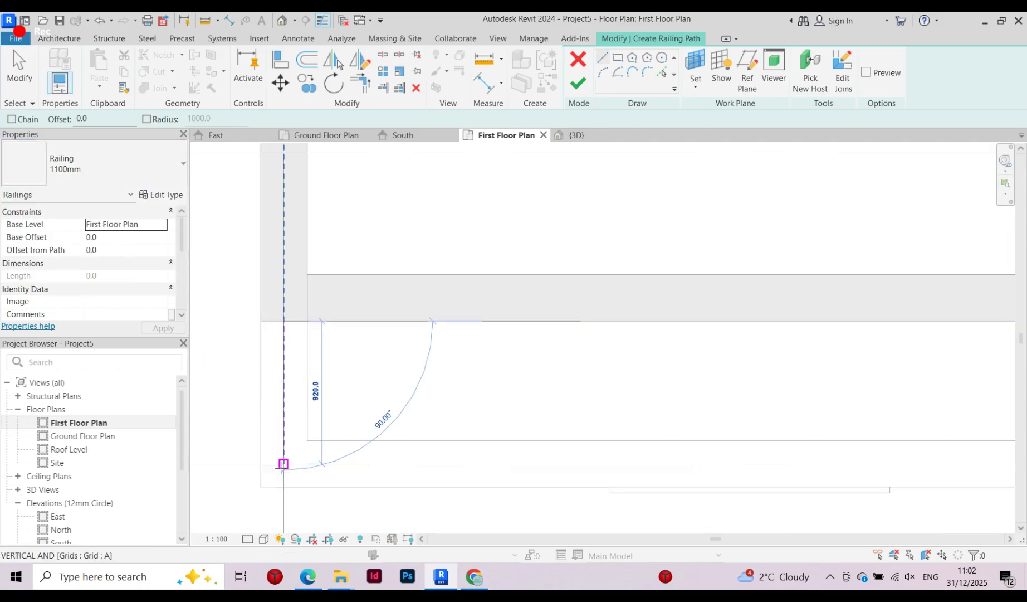
click(279, 463)
Draw the ledge railing's opposite 920 mm side along grid 2 from grid A up to the exterior wall
scroll(273, 456, down, 2)
scroll(273, 455, down, 1)
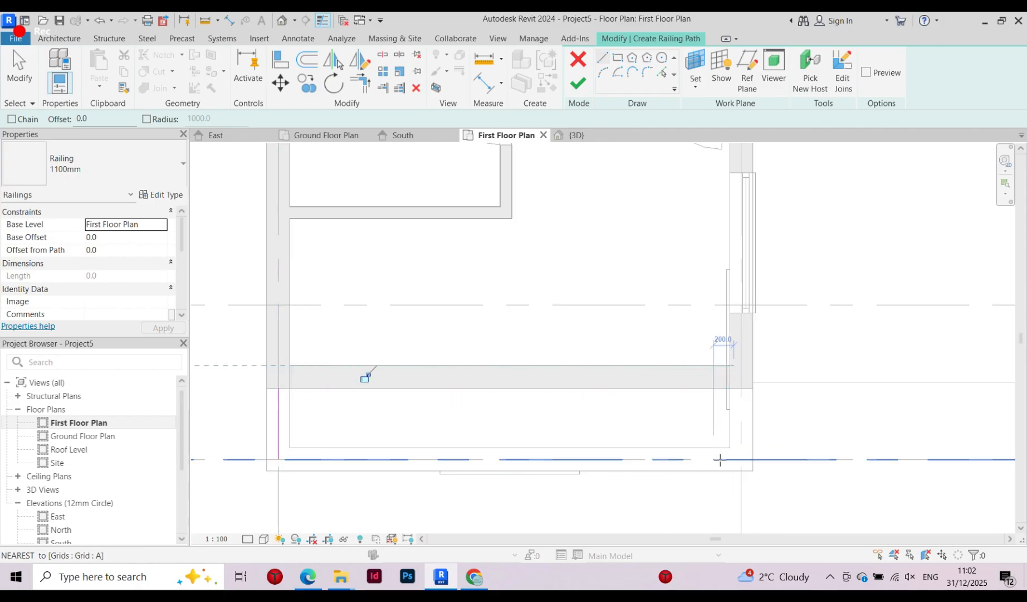
scroll(719, 458, up, 2)
click(758, 459)
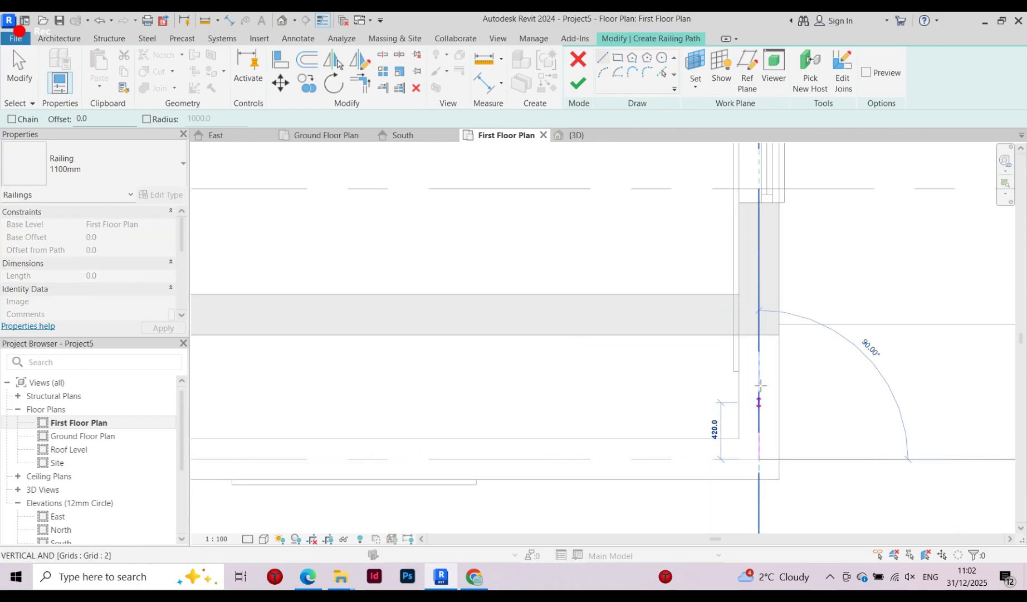
click(759, 336)
scroll(671, 390, down, 3)
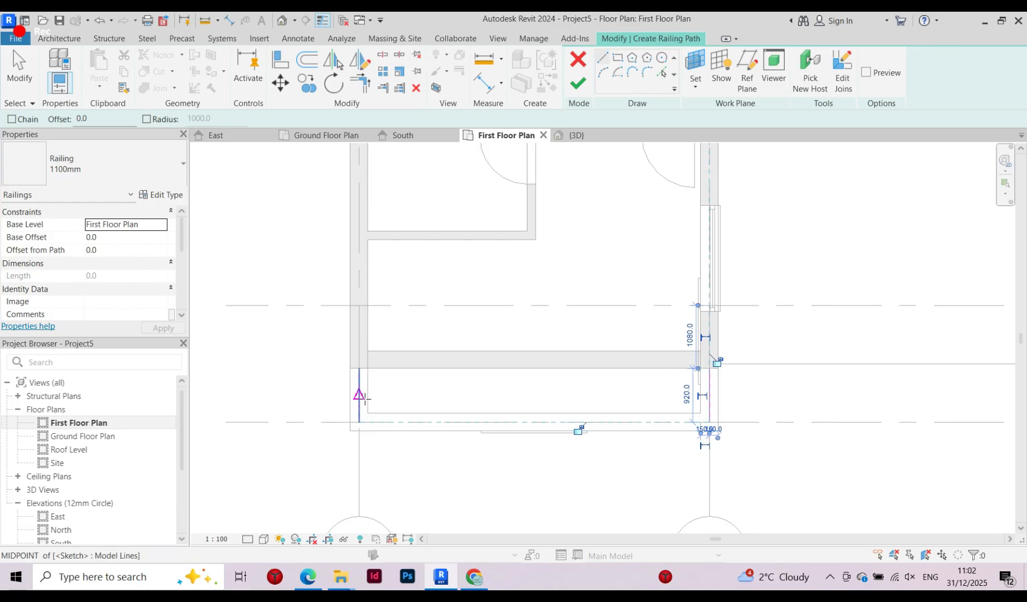
Try to finish the ledge railing path with only its two side segments sketched
click(579, 88)
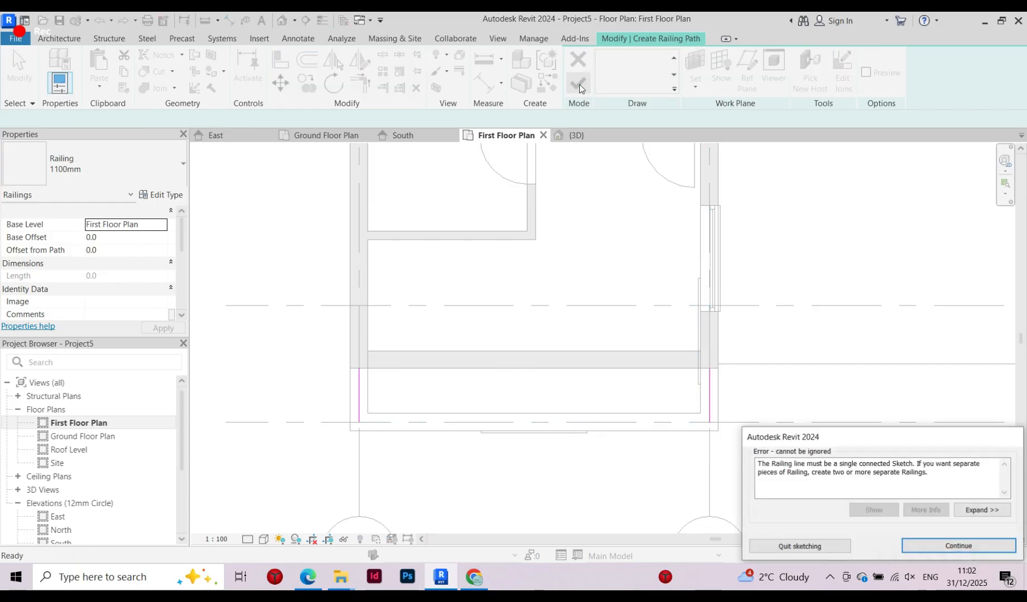
click(957, 547)
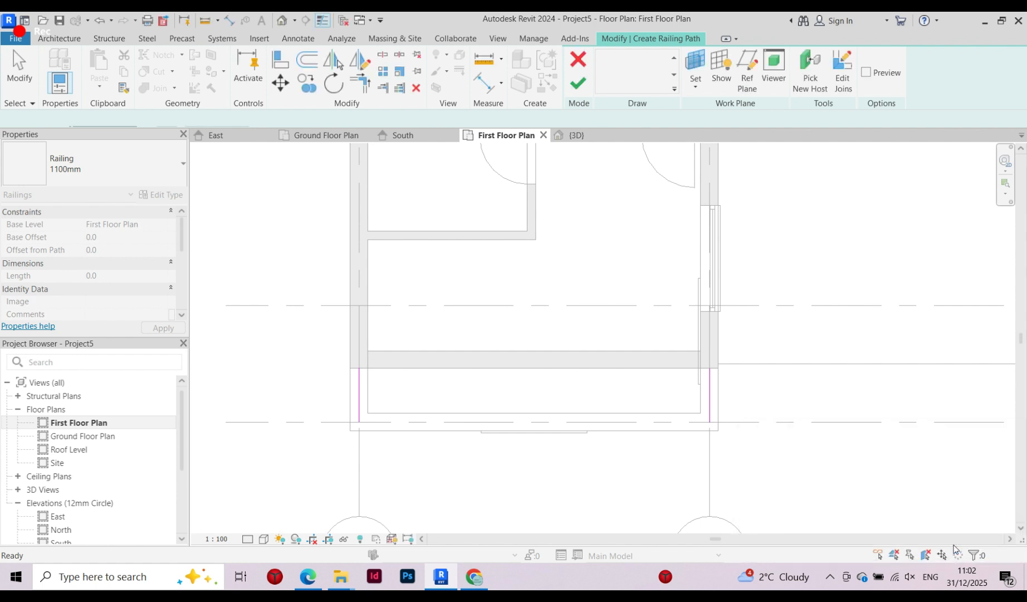
scroll(375, 468, up, 5)
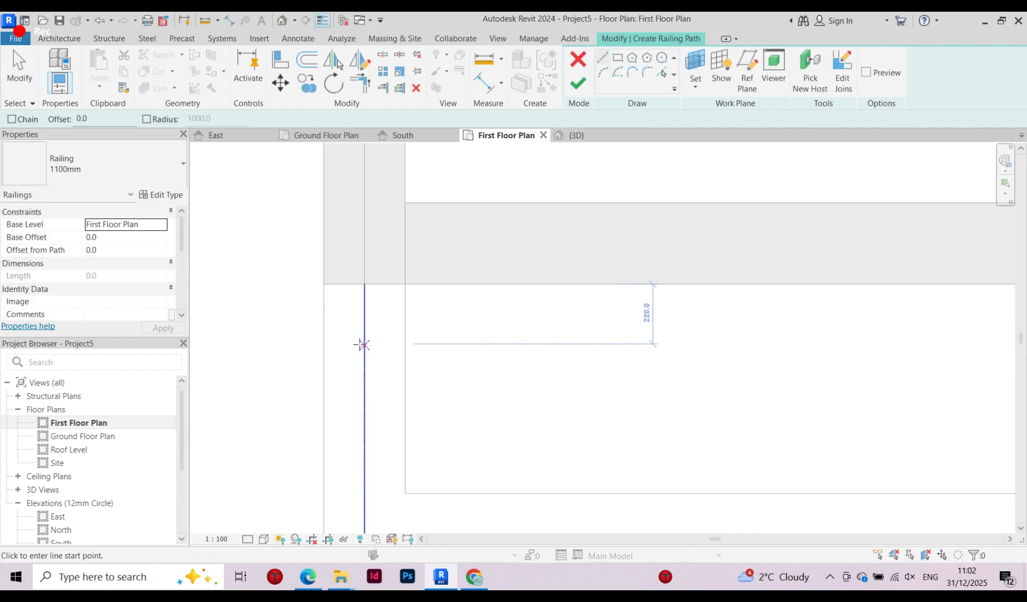
scroll(362, 464, down, 3)
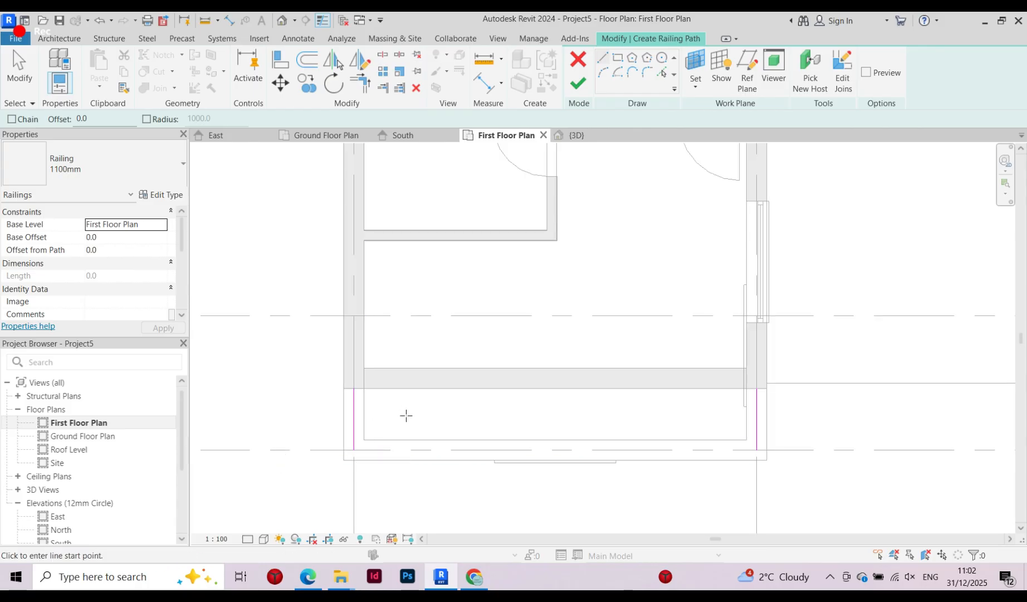
click(579, 85)
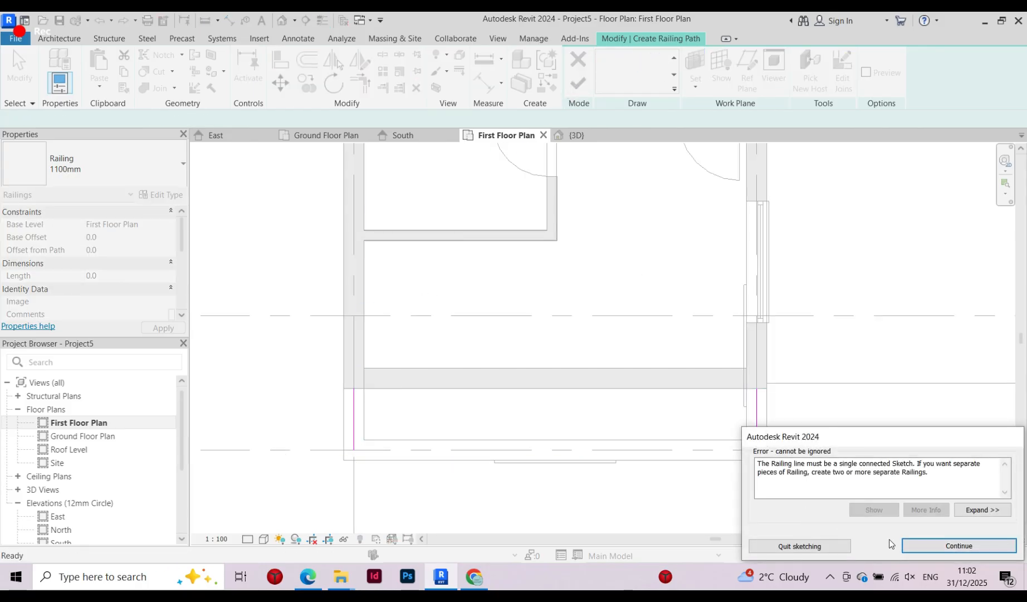
click(957, 551)
Connect the two railing sides with a 6000 mm line along grid A and finish the railing path
scroll(389, 429, up, 1)
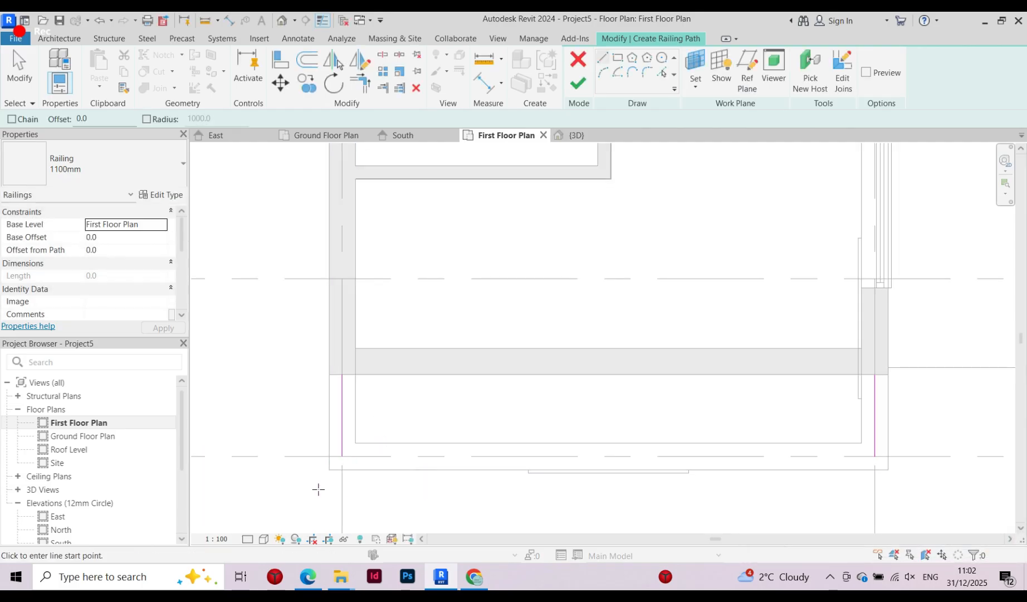
click(341, 455)
click(875, 456)
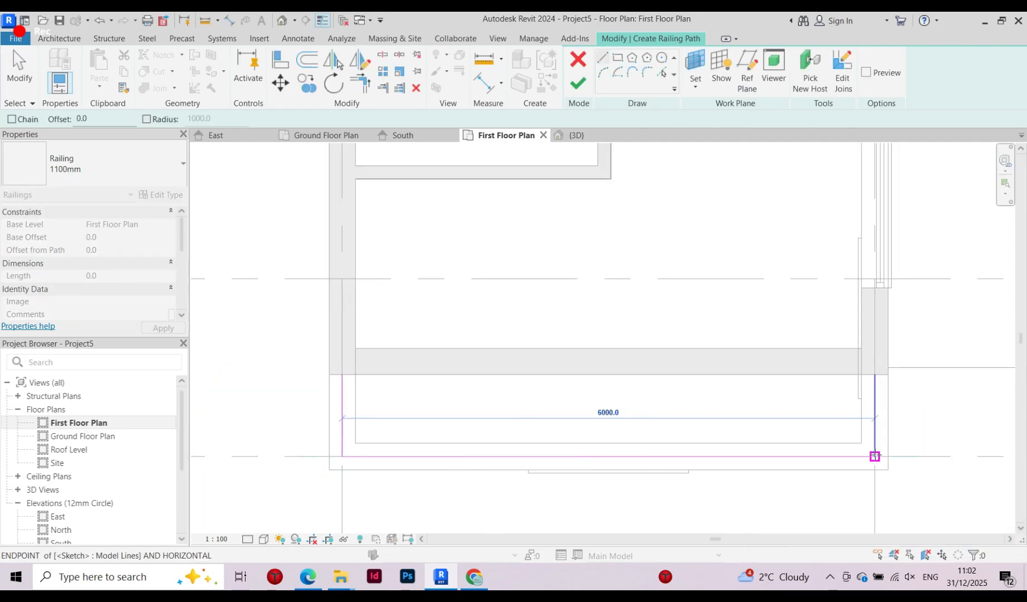
click(578, 84)
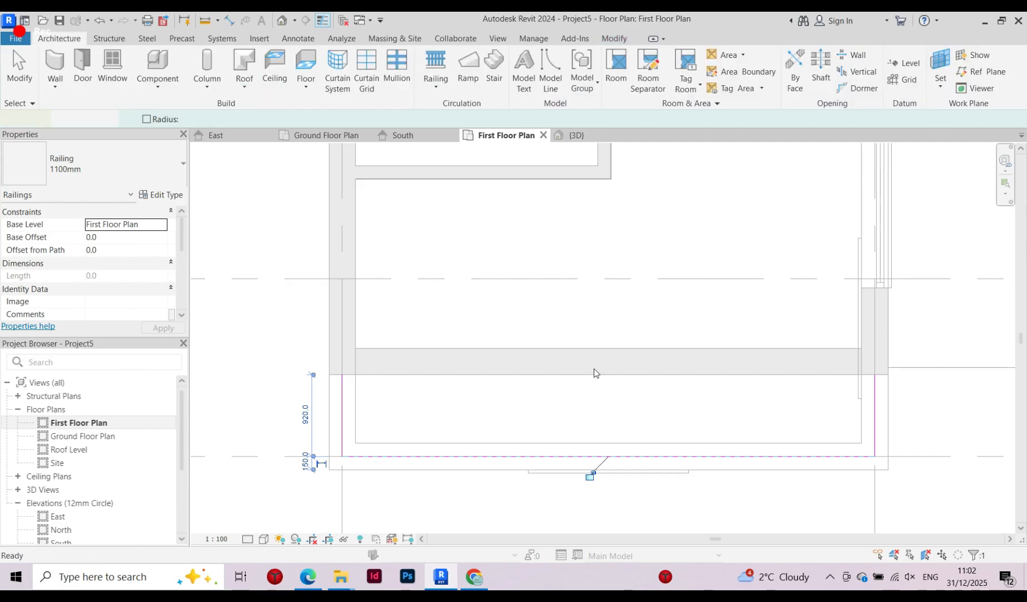
Move the side and lower interior walls of the small room below grid C slightly inward, giving a room depth of about 1475 mm
scroll(345, 359, down, 2)
scroll(553, 383, up, 3)
scroll(553, 382, down, 2)
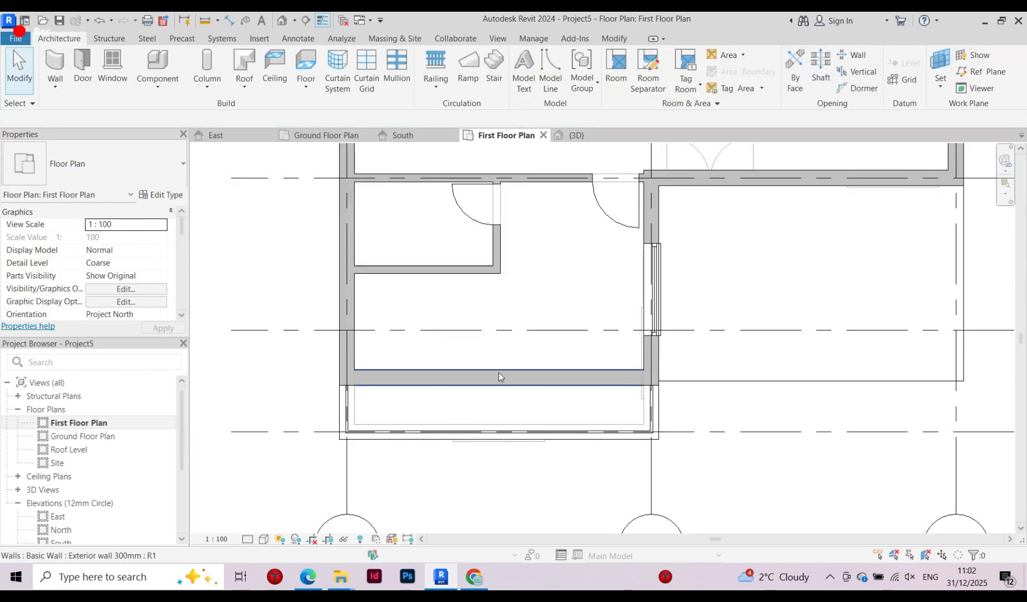
click(499, 252)
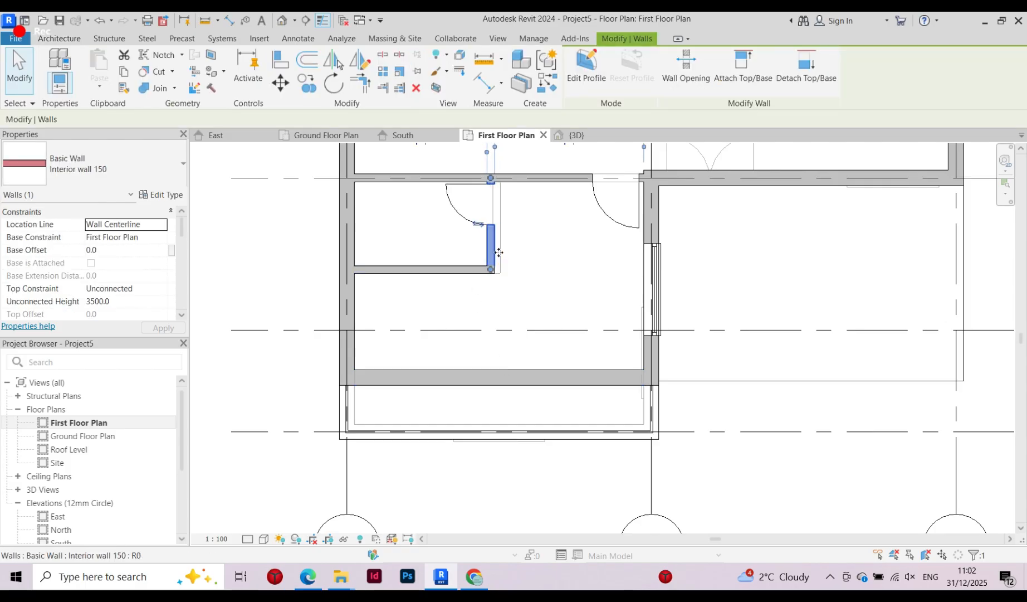
click(461, 300)
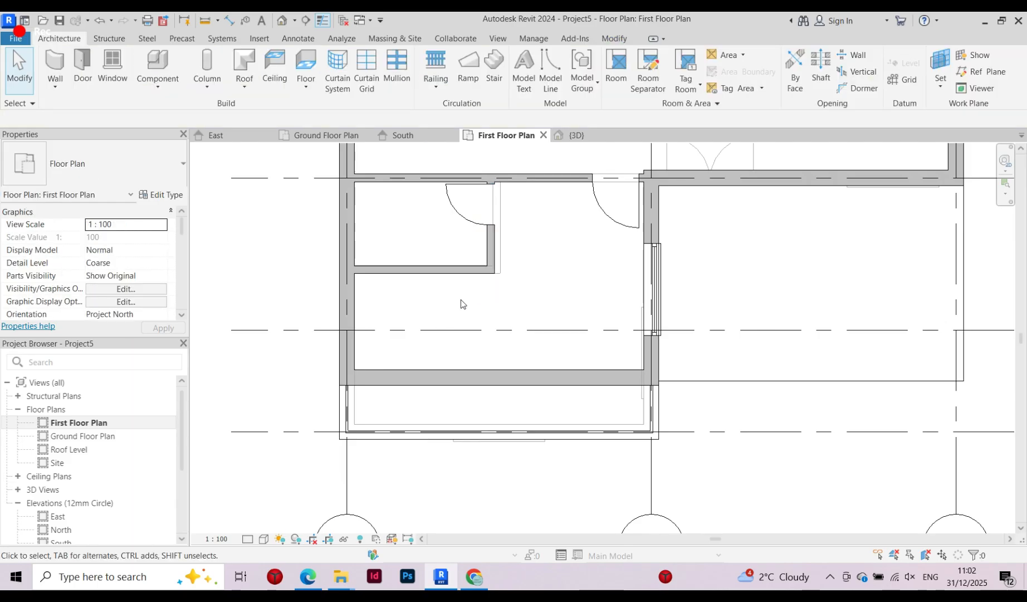
click(417, 269)
drag(418, 272, 418, 266)
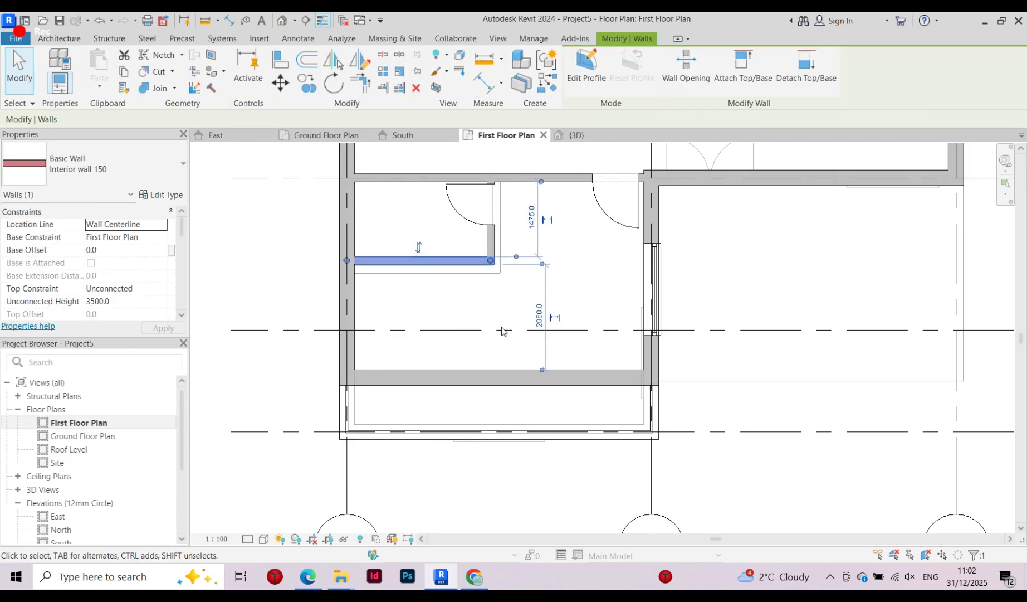
click(535, 328)
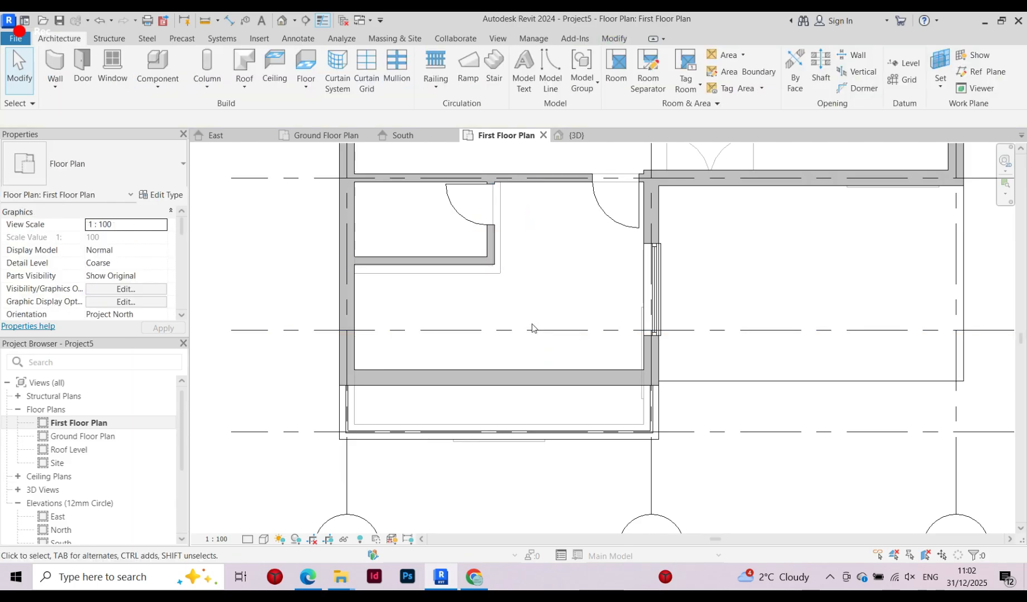
Place an 810x2110mm Doors_IntSgl door in the exterior wall facing the ledge, beside the grid 2 wall
click(483, 393)
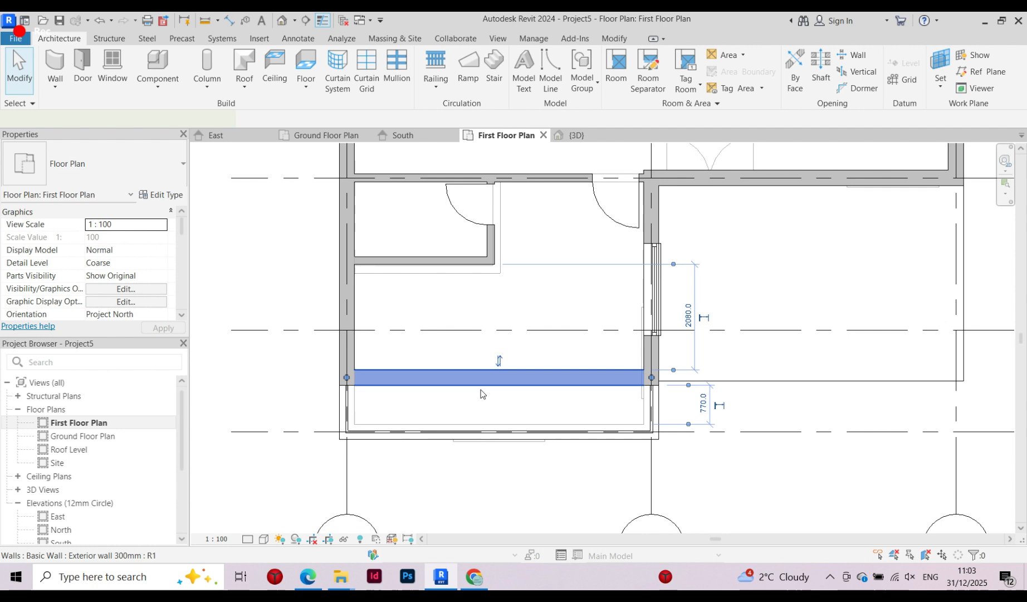
click(59, 38)
click(55, 87)
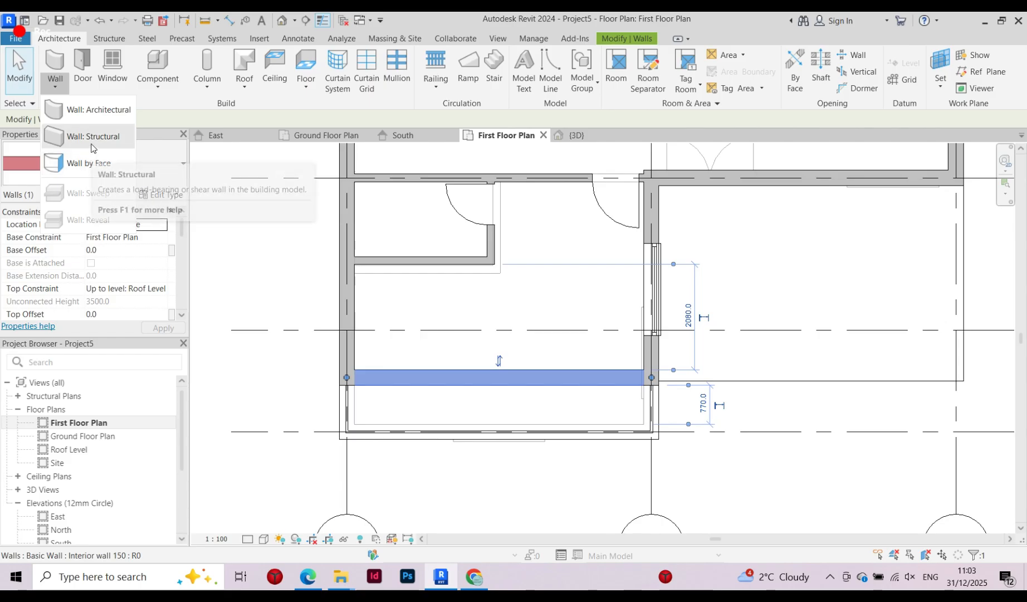
click(89, 84)
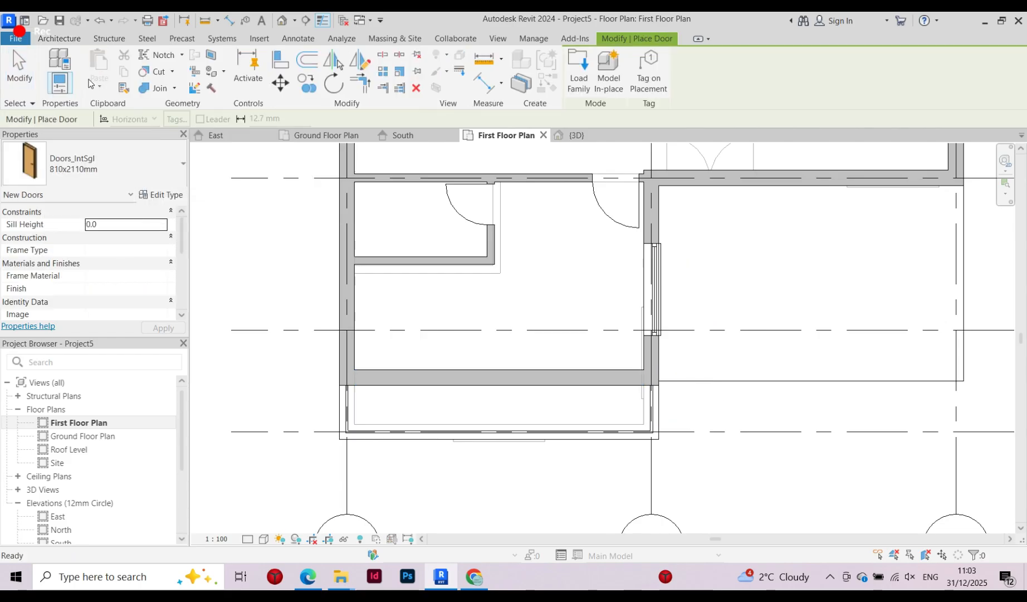
click(98, 155)
click(65, 302)
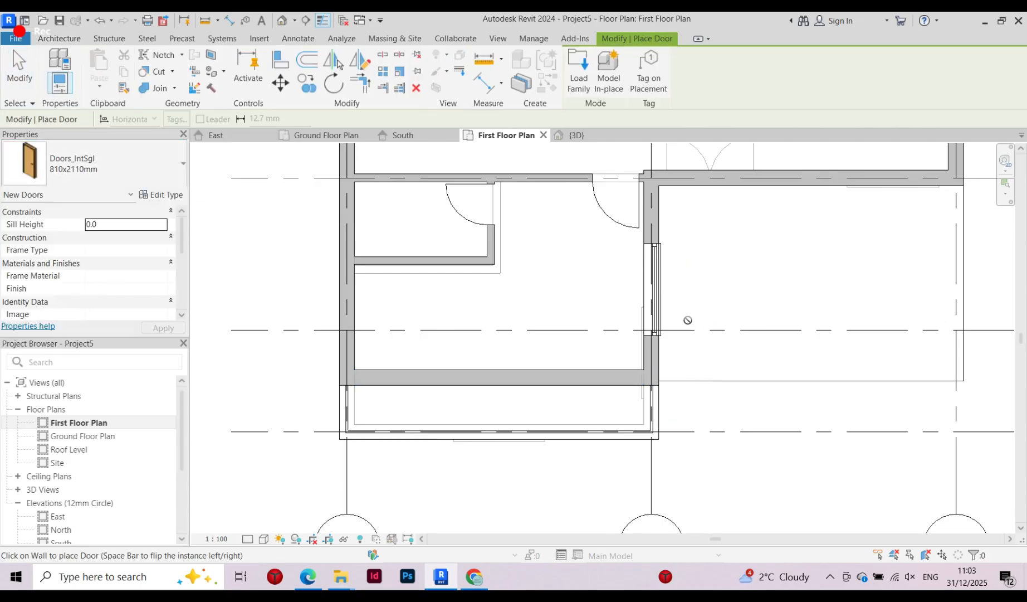
click(629, 378)
key(Escape)
key(Escape)
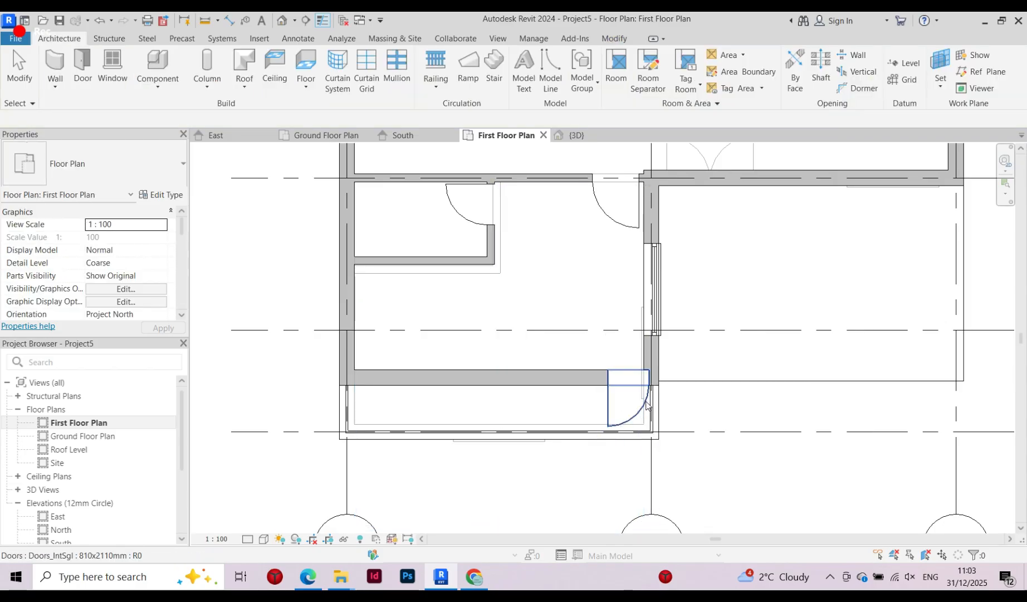
Nudge the ledge door about 20 mm clear of the grid 2 wall and flip it to open into the room, hinged on that wall's side
click(645, 412)
scroll(643, 408, up, 2)
key(Left)
key(Left)
key(Left)
key(Left)
key(Left)
key(Left)
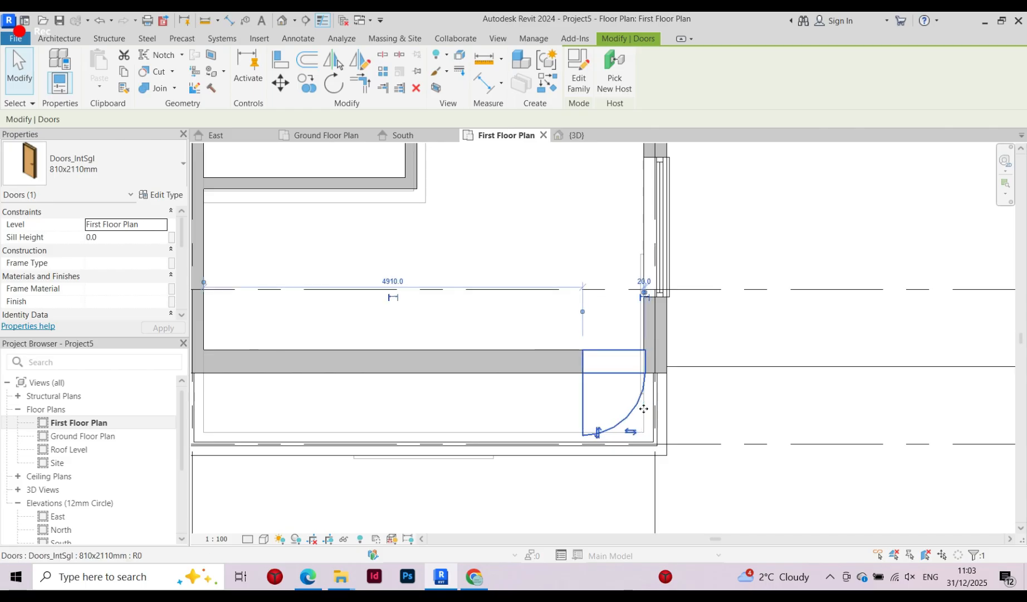
click(595, 434)
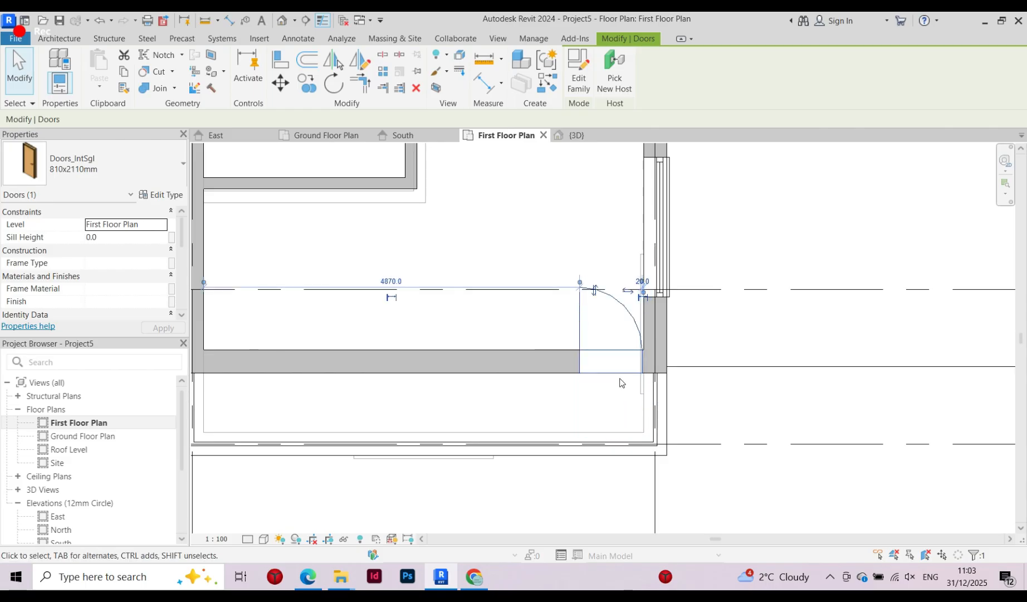
click(629, 290)
click(627, 307)
scroll(672, 321, down, 2)
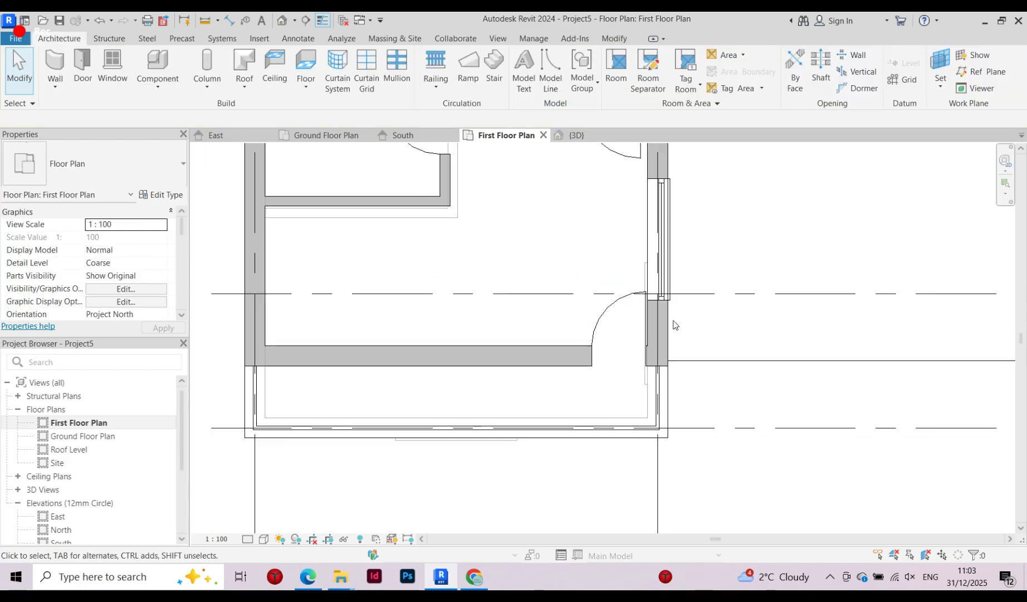
Place a 1810x1210mm Windows_Sgl_Plain window in the exterior wall facing the ledge, between the grid 1 wall and the ledge door
scroll(546, 340, up, 1)
click(55, 86)
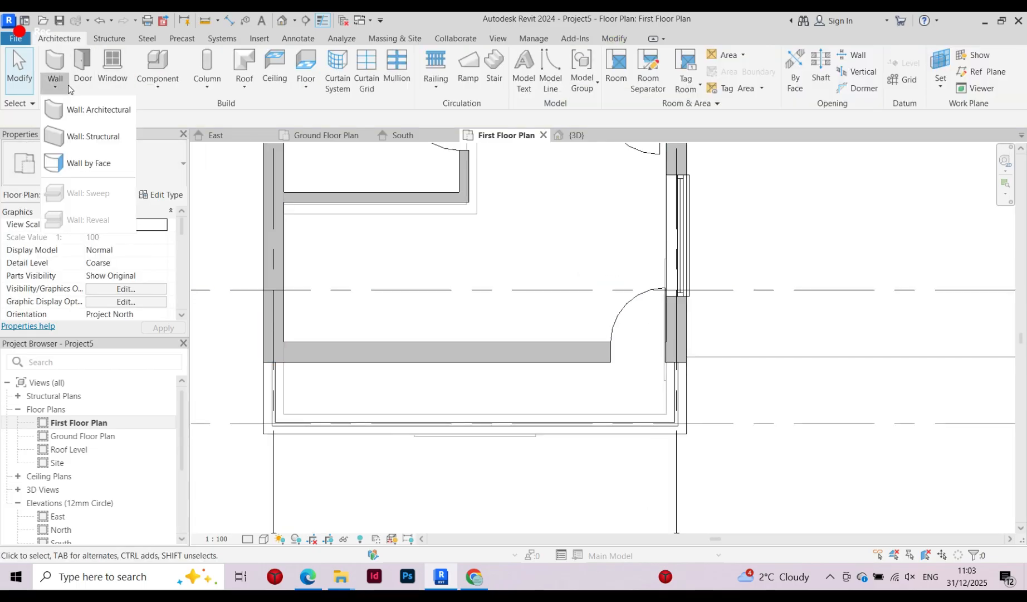
click(113, 70)
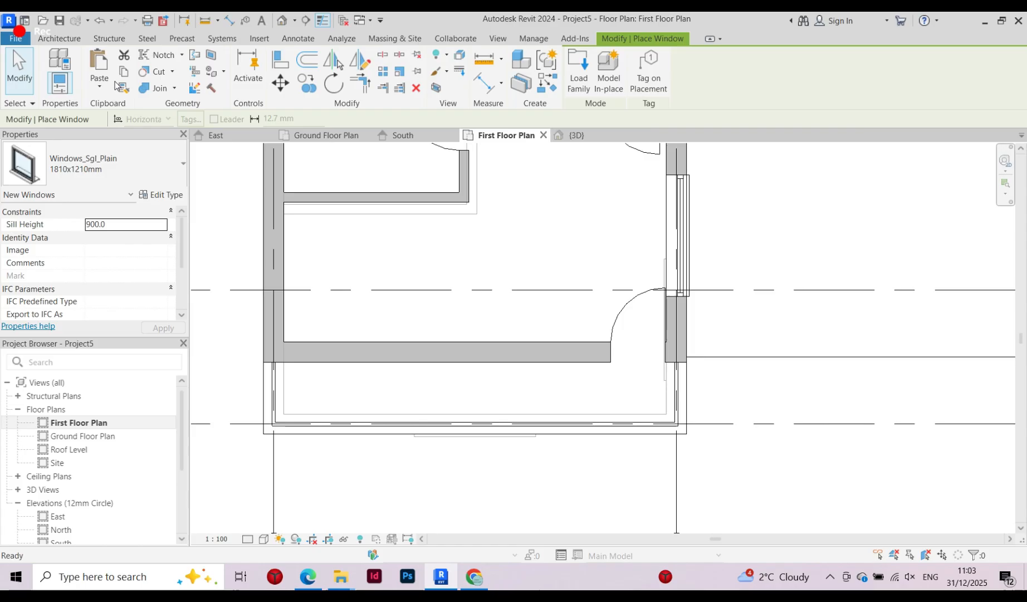
click(126, 175)
click(72, 322)
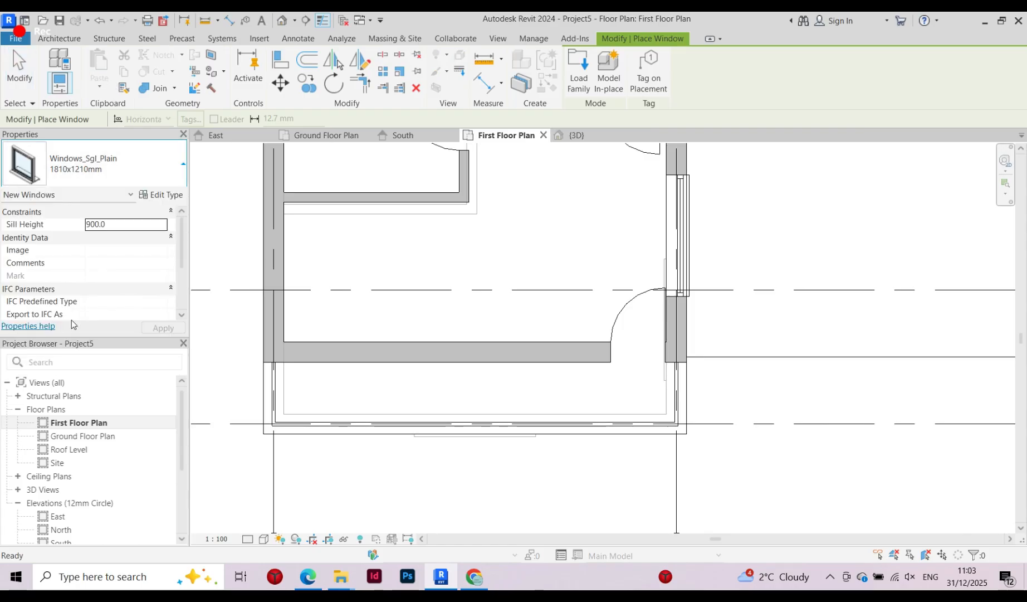
click(112, 174)
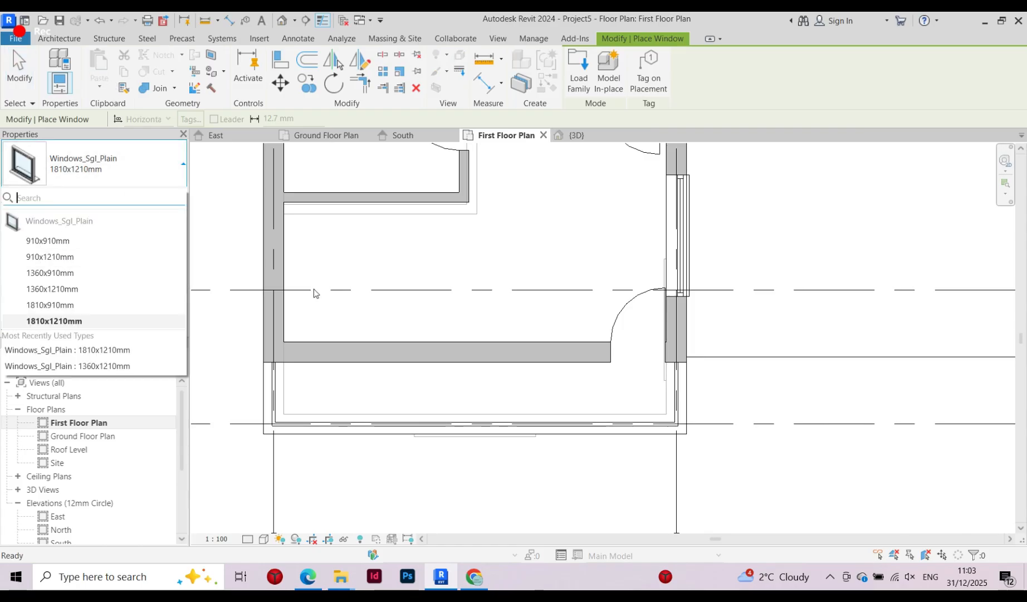
click(72, 321)
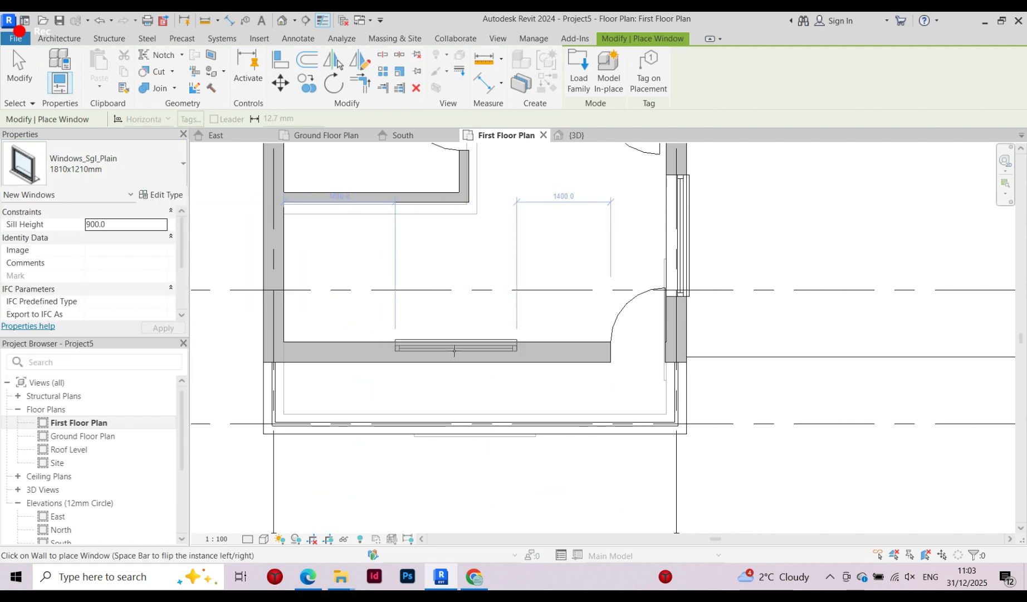
click(411, 355)
key(Escape)
key(Escape)
scroll(438, 374, down, 2)
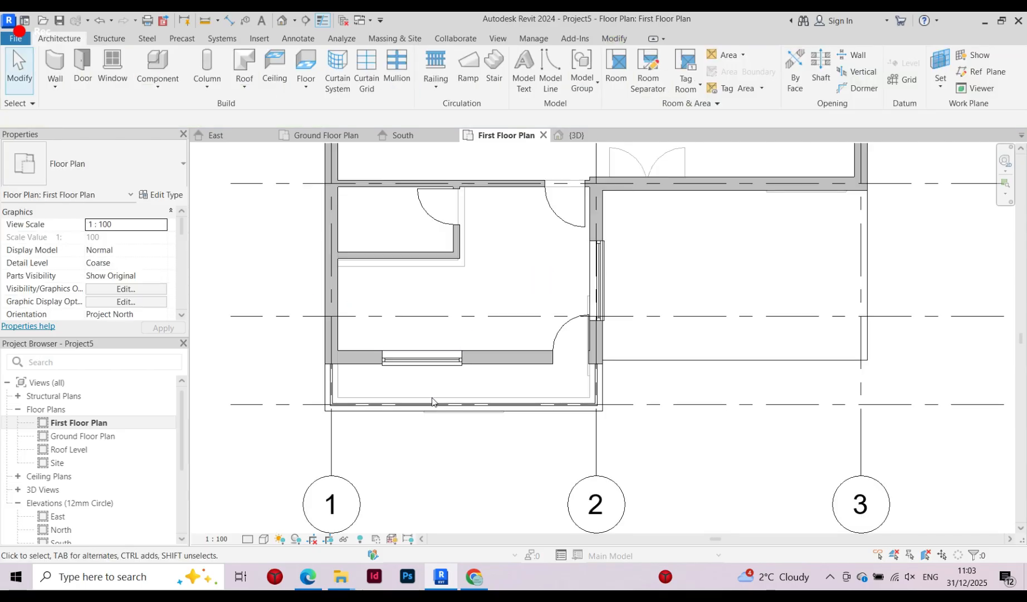
Inspect the first-floor layout between grids A and E, comparing the interior walls, doors and windows of the end rooms
scroll(471, 407, up, 2)
scroll(435, 454, down, 2)
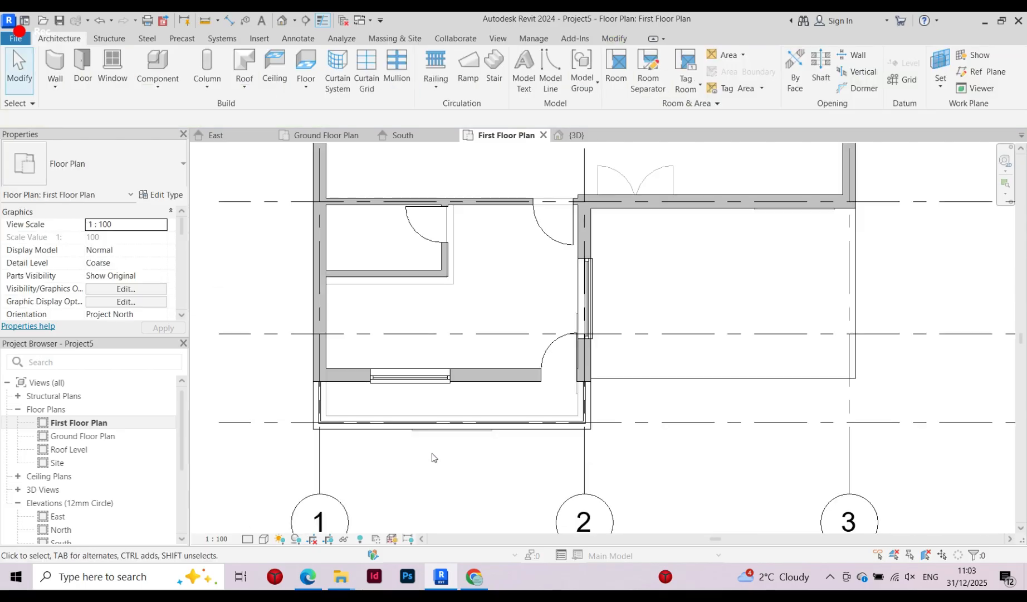
scroll(390, 356, down, 5)
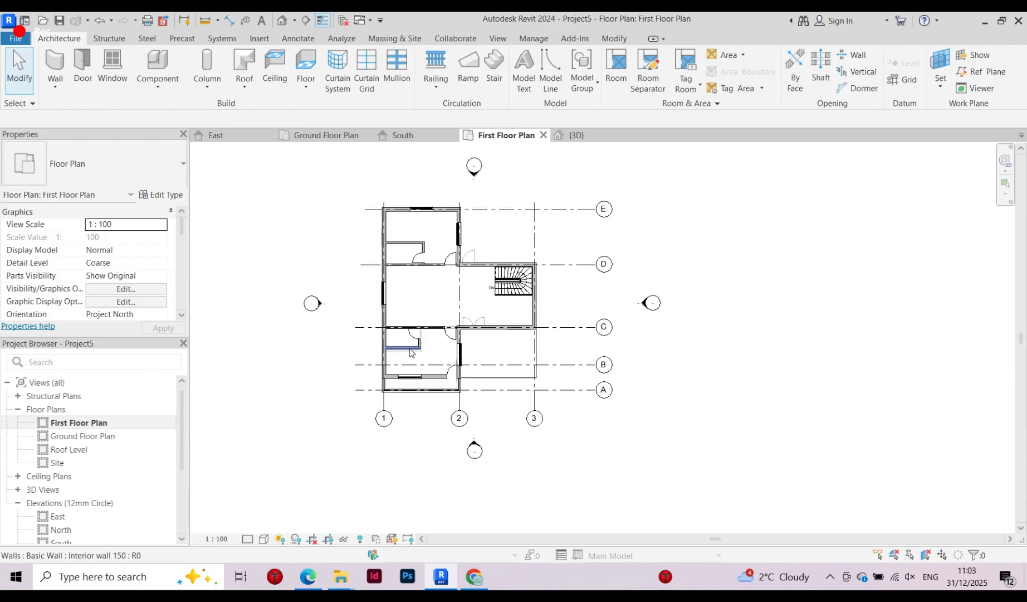
scroll(434, 362, up, 4)
scroll(412, 271, down, 2)
scroll(435, 273, up, 2)
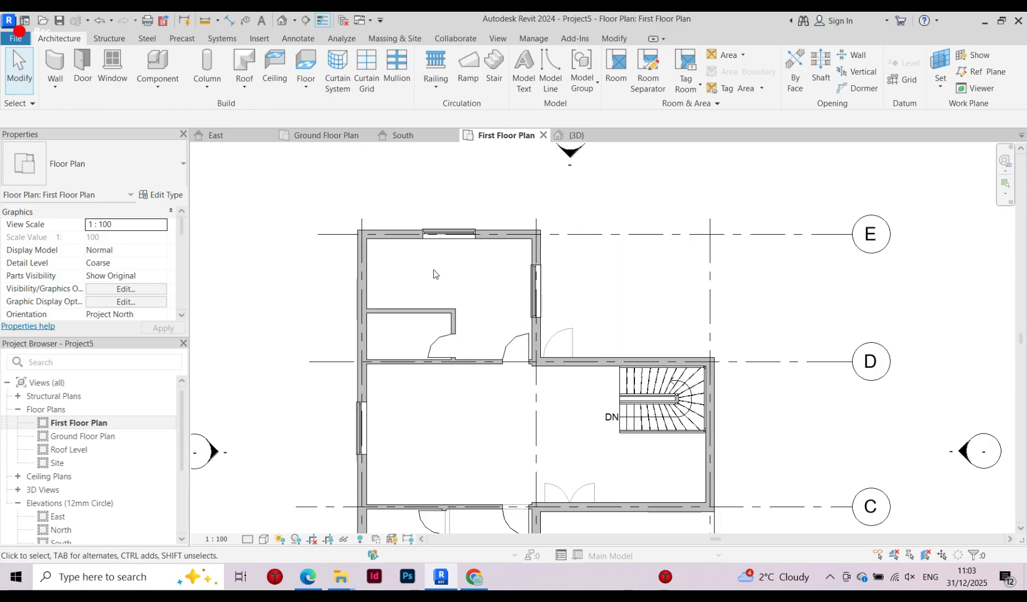
click(495, 234)
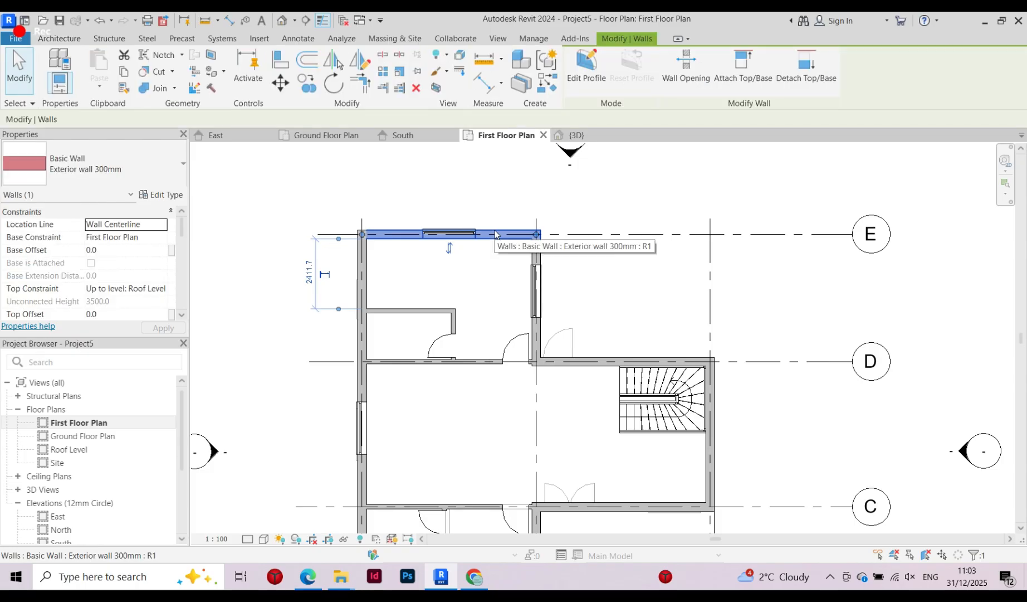
key(Escape)
scroll(427, 261, down, 3)
scroll(401, 449, up, 5)
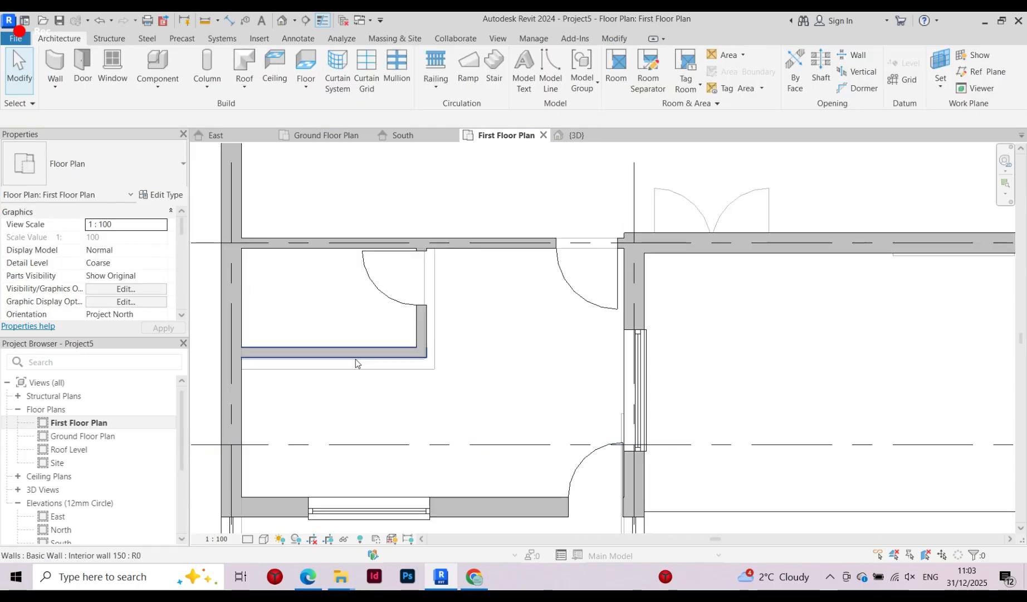
scroll(482, 460, down, 3)
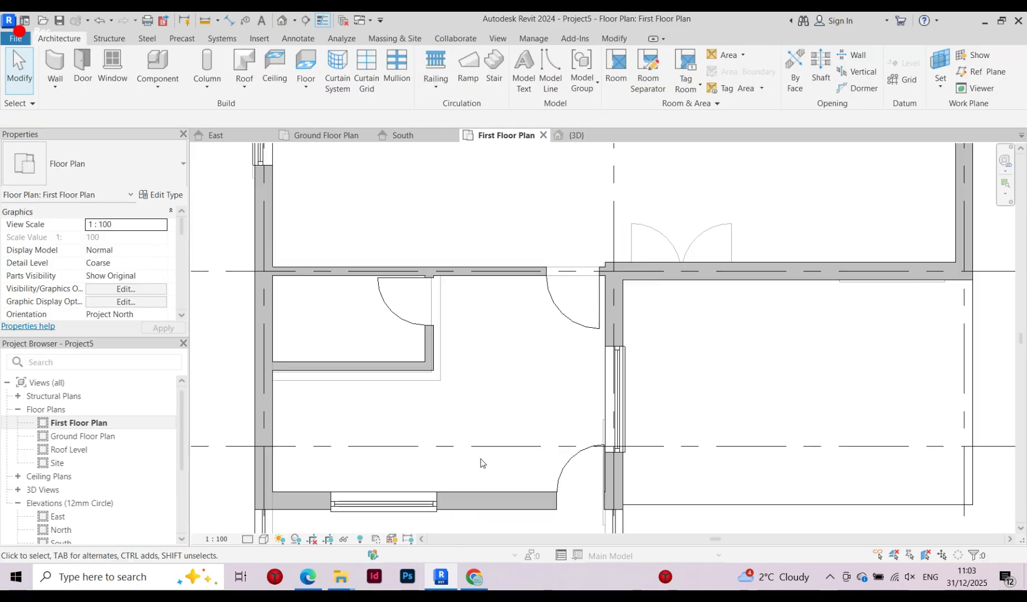
scroll(409, 270, up, 2)
scroll(410, 270, up, 2)
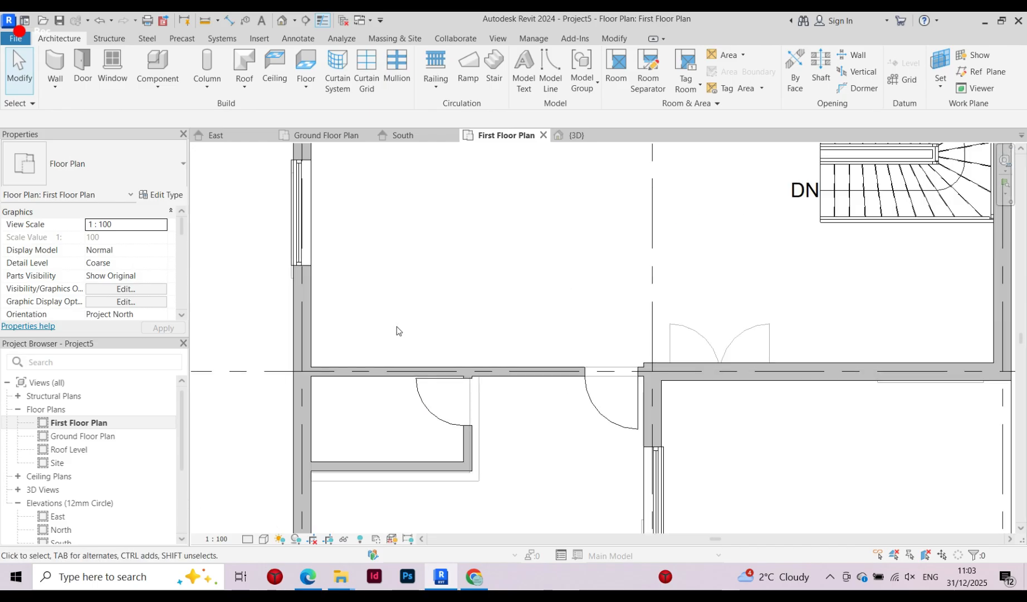
Move the lower interior wall of the small room below grid C slightly toward grid C
scroll(373, 431, up, 2)
click(399, 462)
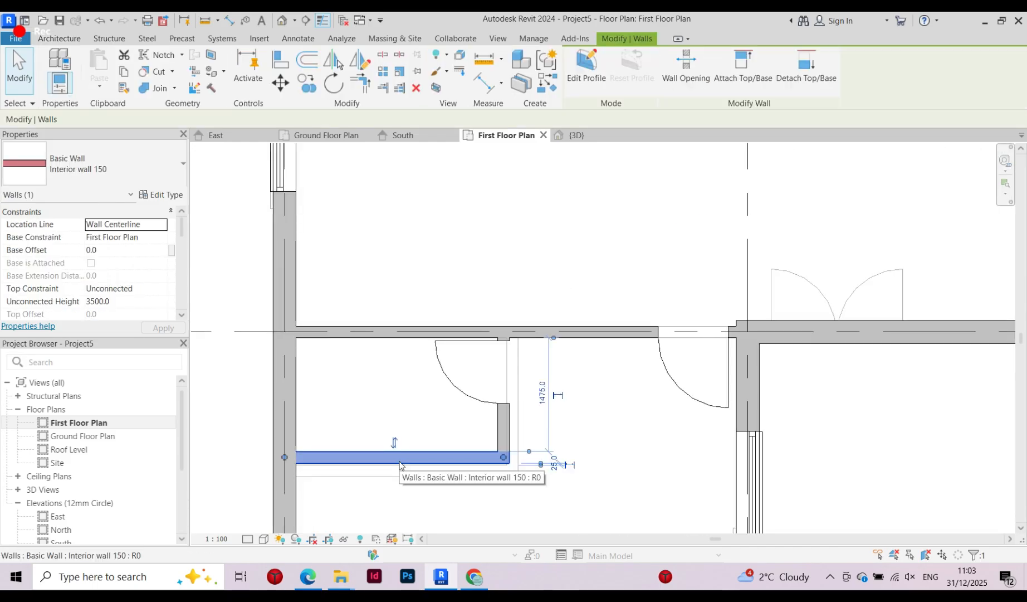
drag(400, 462, 399, 459)
click(418, 190)
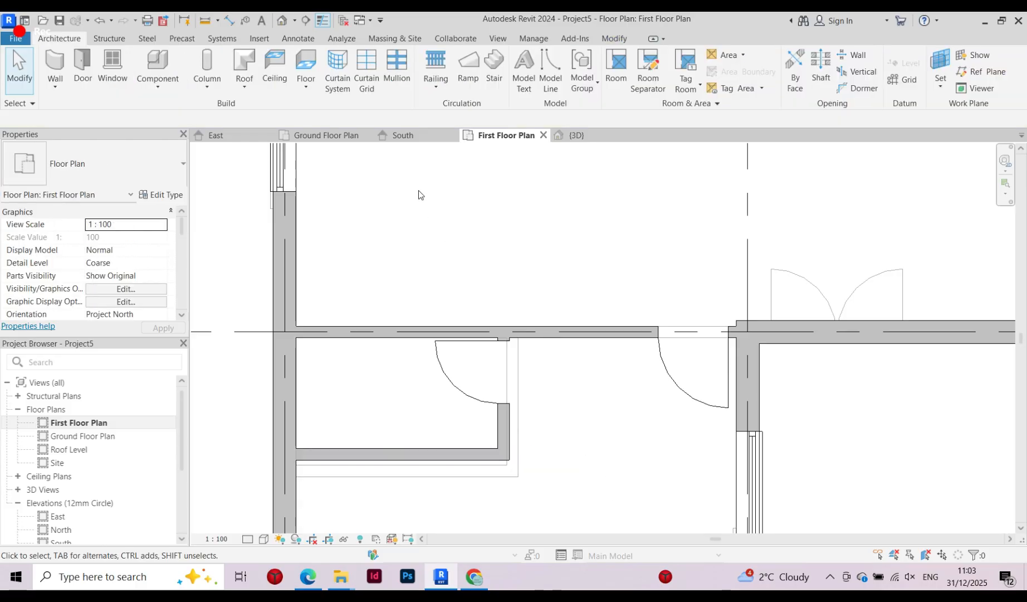
scroll(445, 355, down, 6)
scroll(446, 359, up, 2)
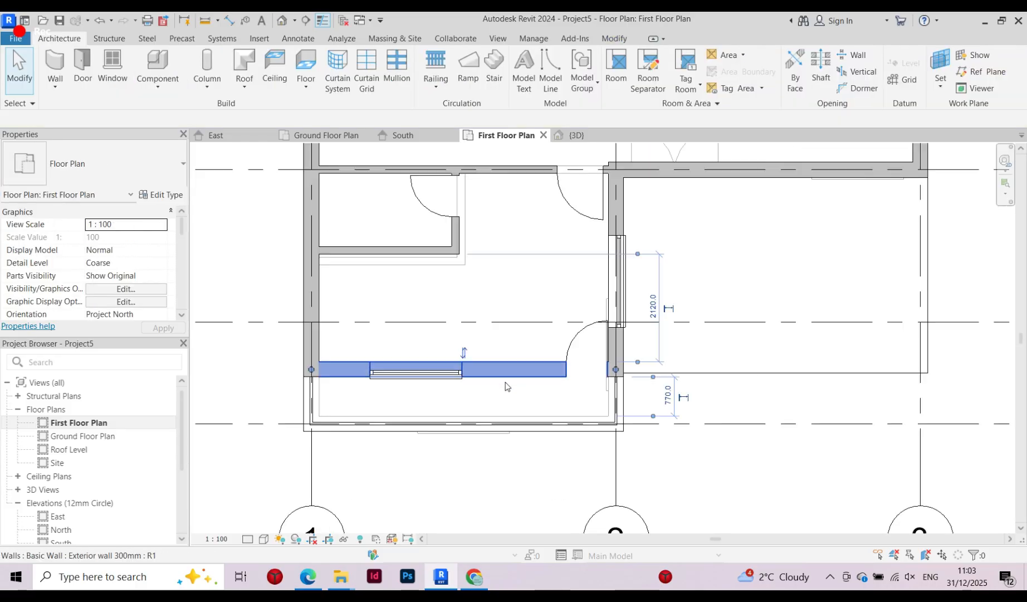
click(481, 372)
click(473, 387)
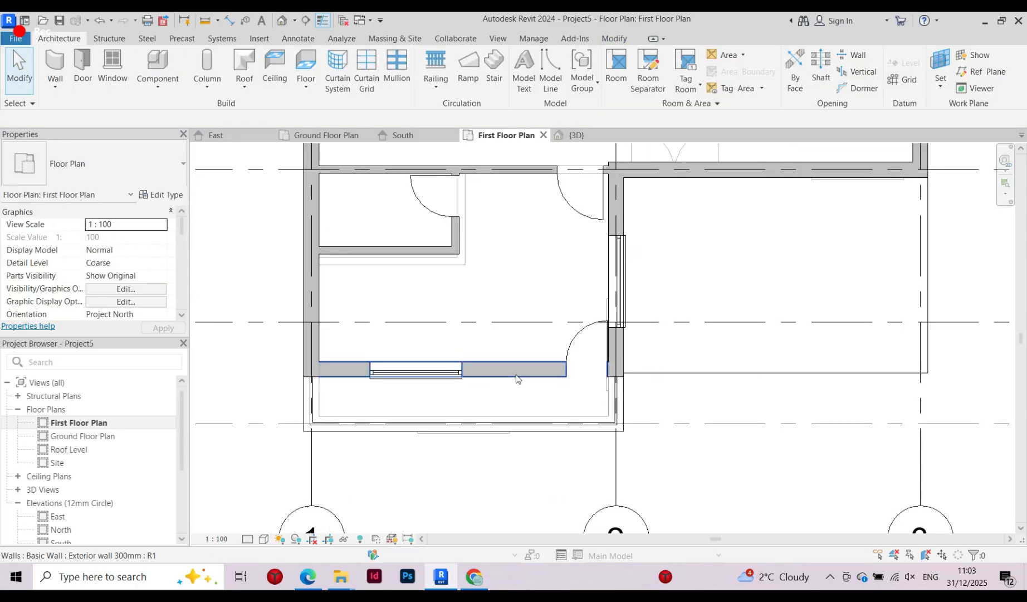
scroll(382, 452, down, 4)
middle_drag(382, 452, 331, 499)
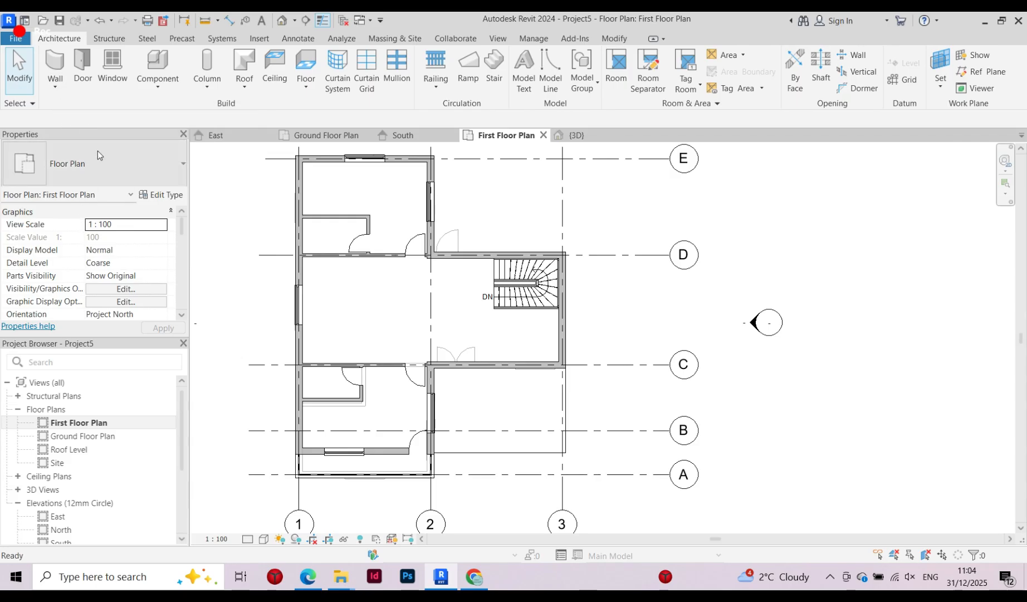
Open the Ground Floor Plan and place a tagged room in the L-shaped space between grids A and C
double_click(74, 436)
scroll(337, 293, down, 3)
scroll(388, 302, up, 2)
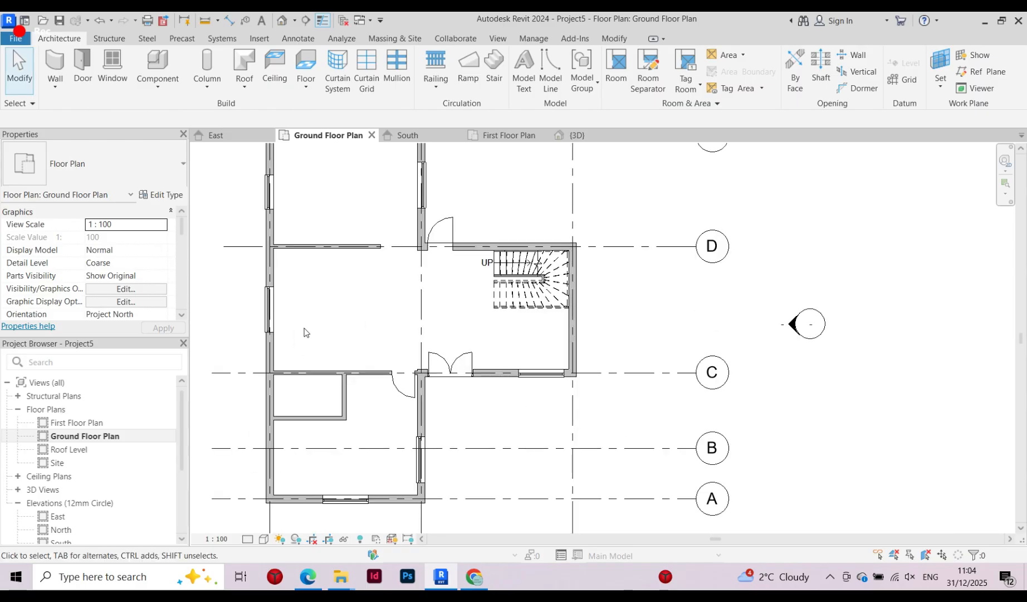
scroll(393, 299, down, 2)
scroll(402, 272, up, 2)
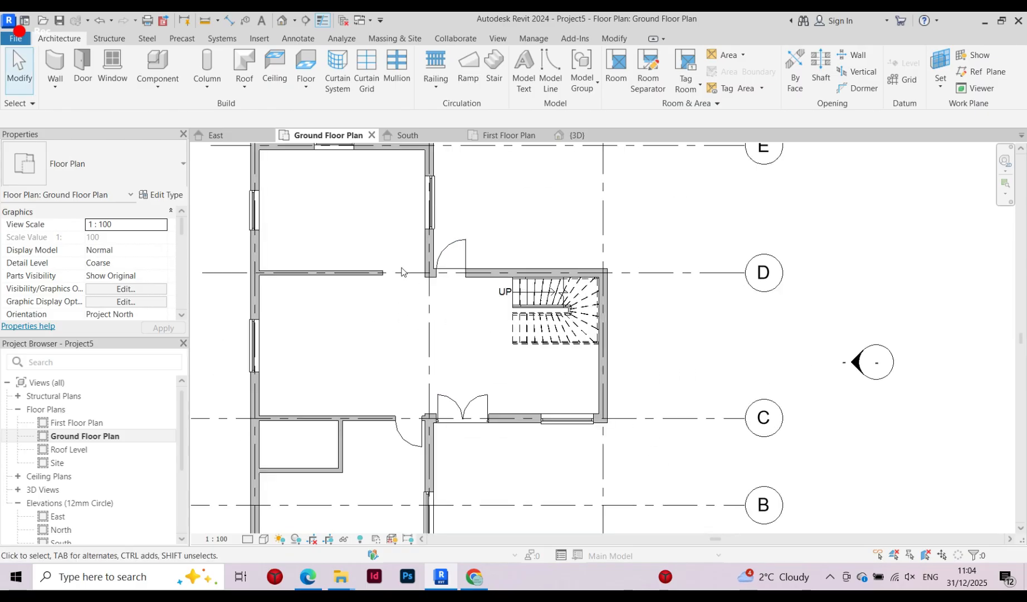
middle_drag(371, 265, 358, 297)
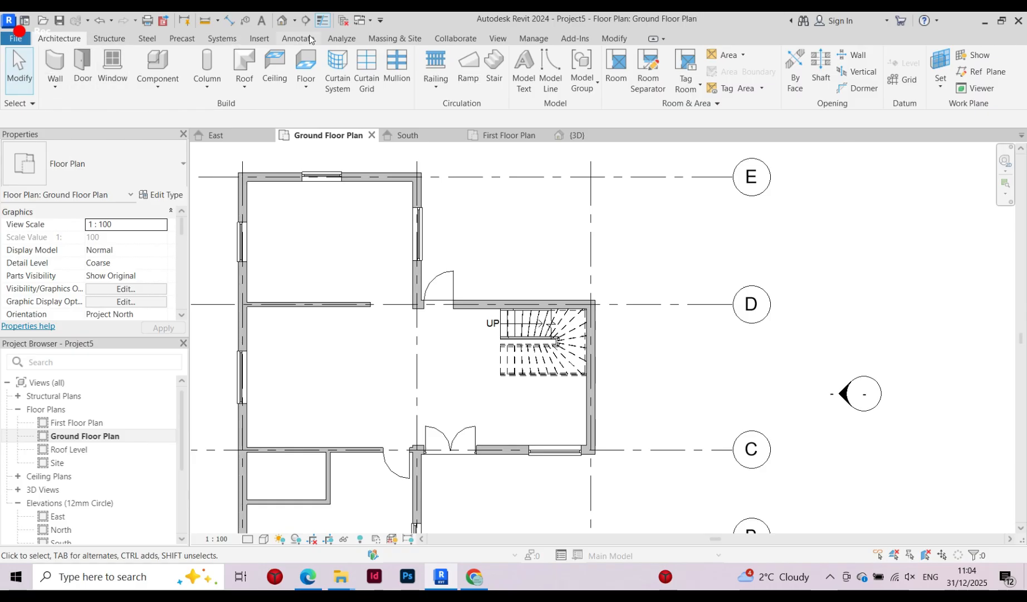
click(616, 72)
scroll(408, 363, down, 3)
scroll(334, 401, up, 5)
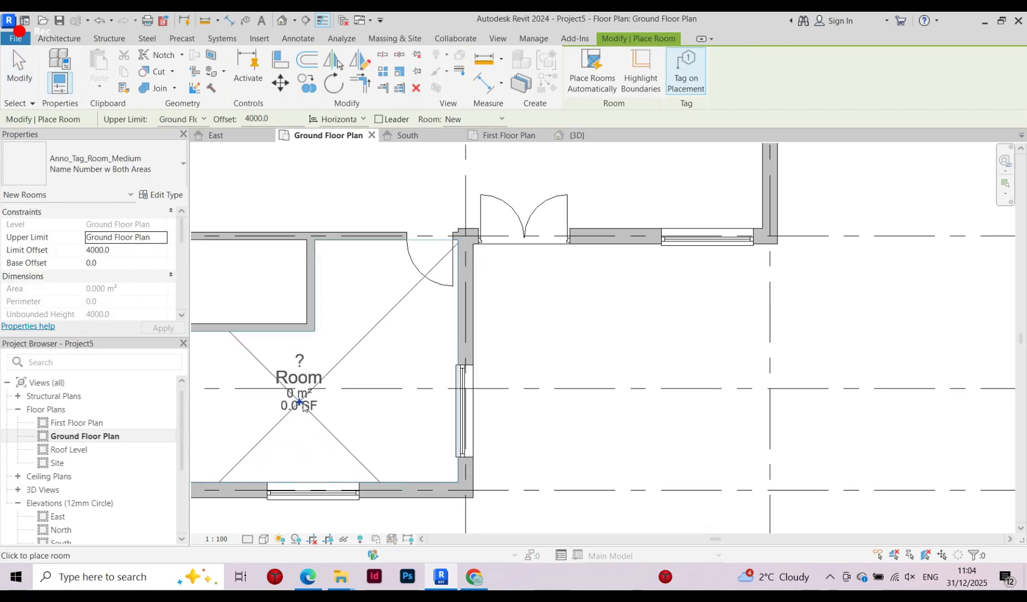
click(299, 401)
Place tagged rooms in the large open space above grid C and in the small enclosed space just below it
scroll(484, 383, down, 4)
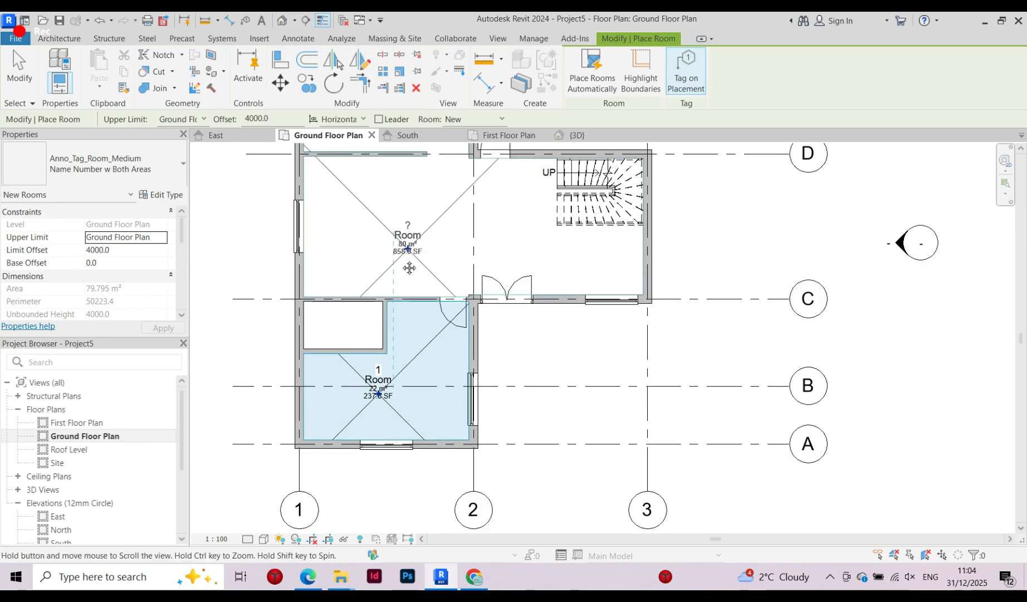
middle_drag(409, 267, 388, 348)
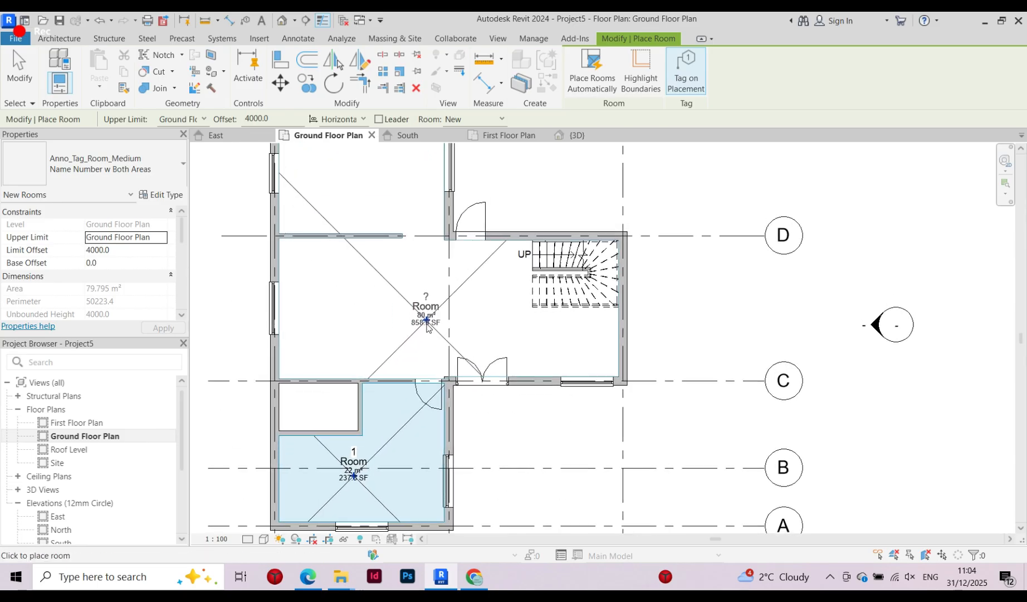
click(427, 323)
scroll(427, 326, up, 3)
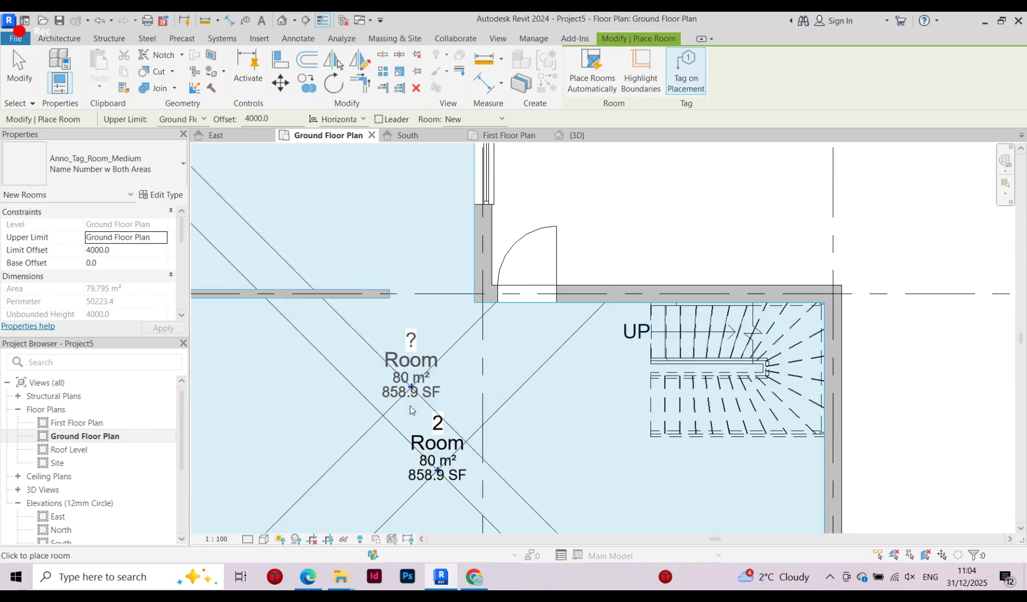
scroll(423, 339, down, 2)
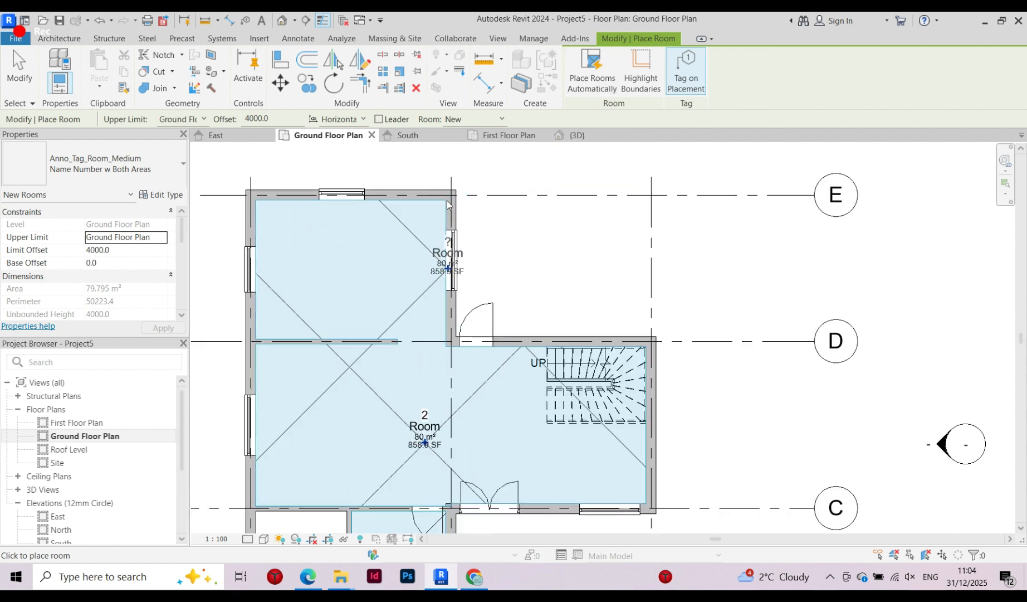
scroll(449, 194, down, 2)
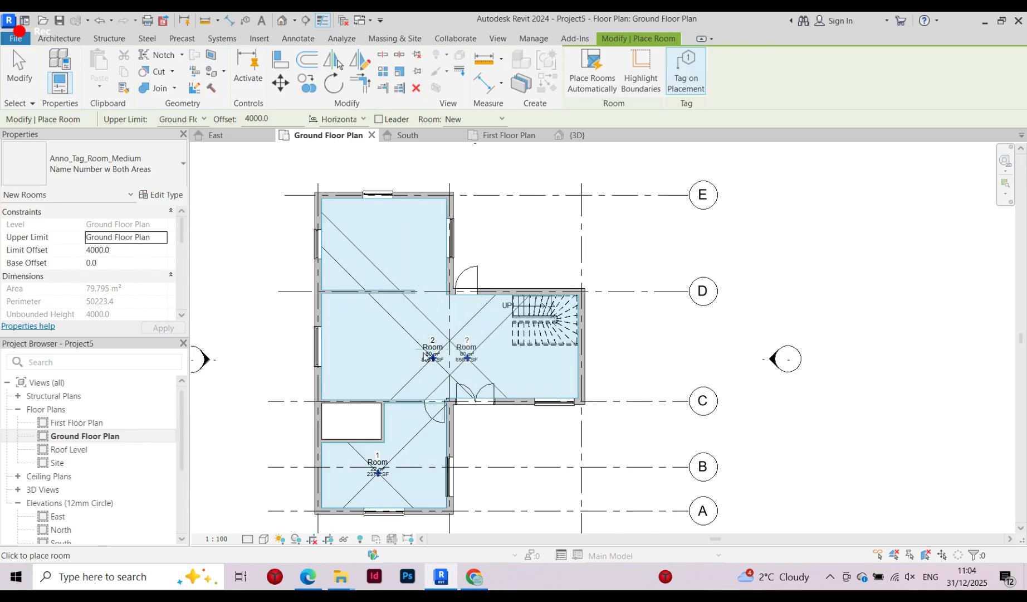
click(352, 429)
key(Escape)
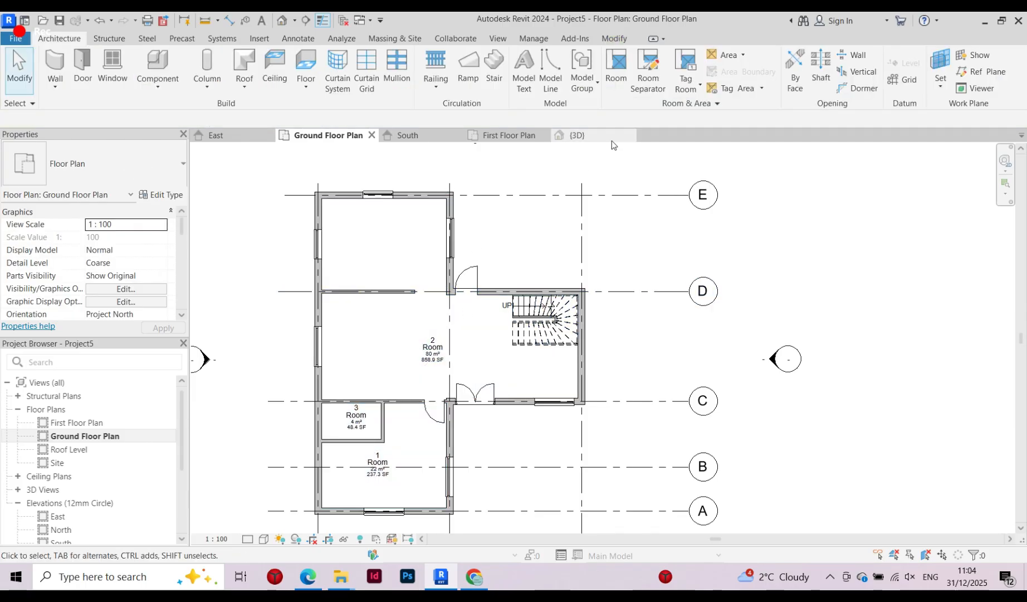
Draw a room separation line from the free end of the interior wall on grid D to the exterior wall at grid 2
click(659, 73)
scroll(404, 291, up, 8)
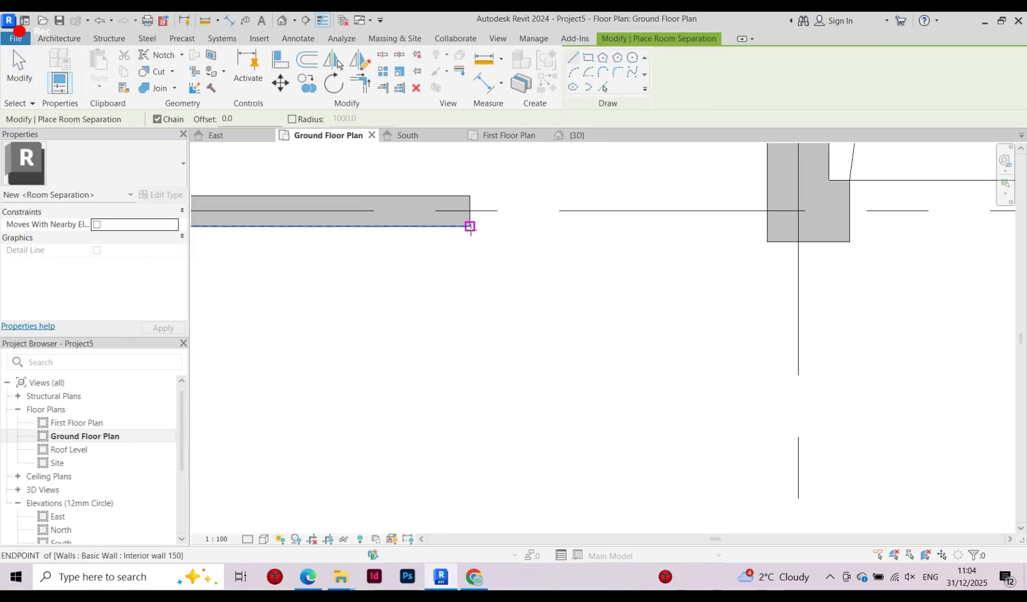
click(469, 226)
click(767, 225)
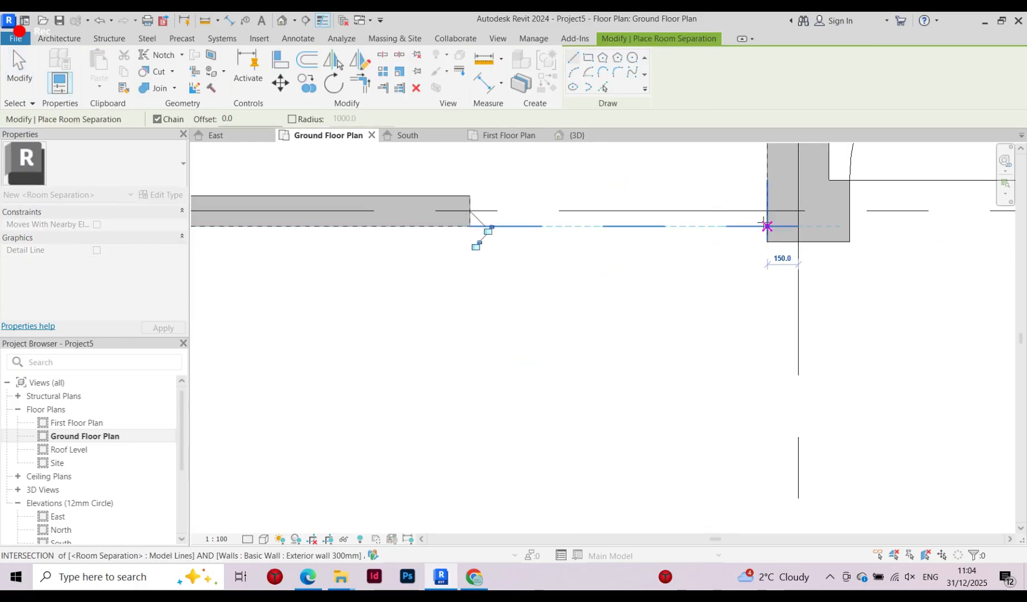
scroll(384, 287, down, 6)
key(Escape)
scroll(465, 329, down, 3)
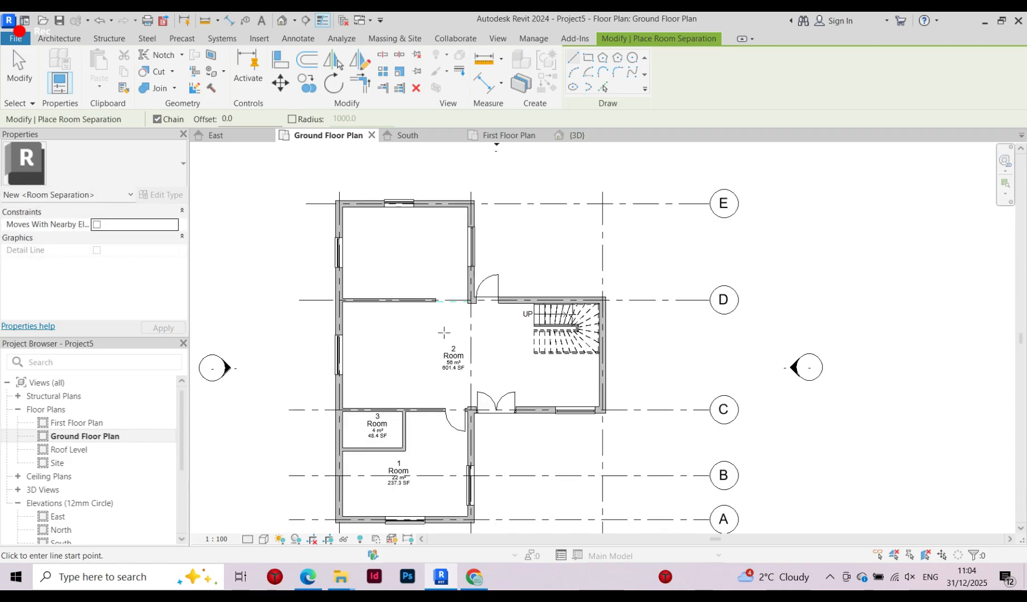
key(Escape)
Nudge the room 2 tag slightly up and to the right within the central space
click(453, 359)
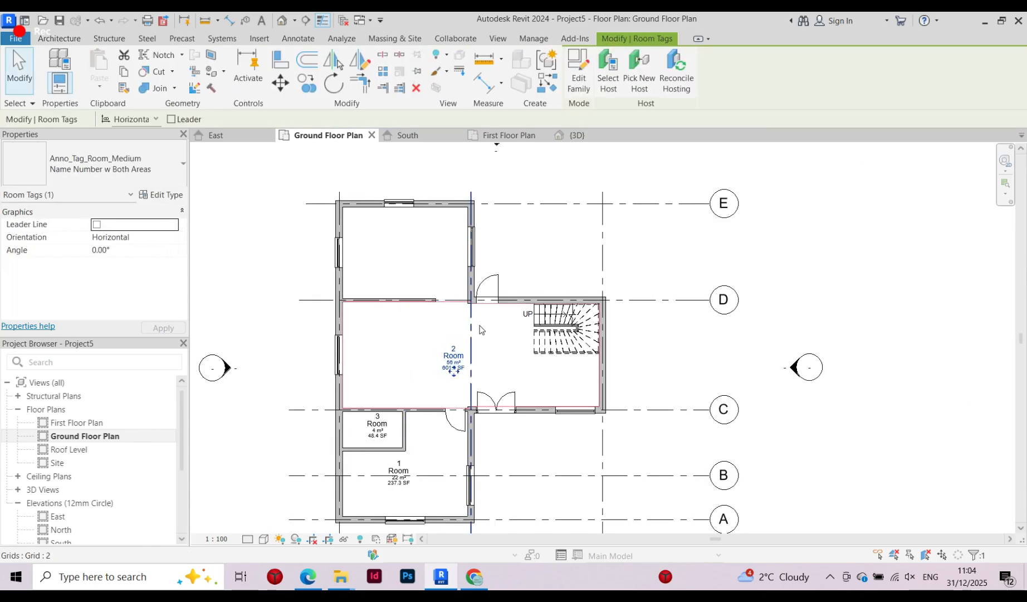
scroll(464, 338, up, 2)
key(Escape)
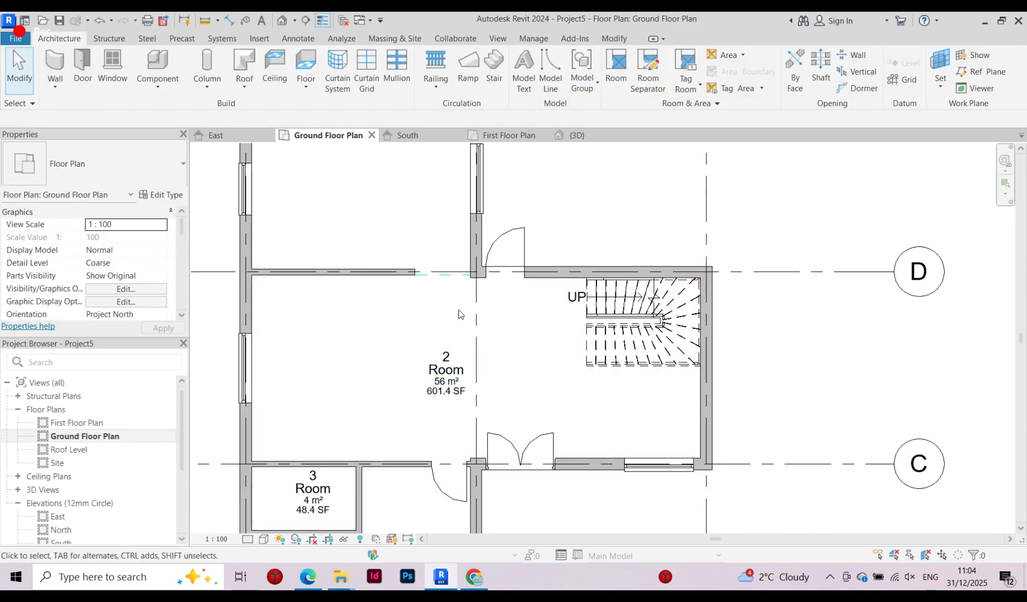
click(446, 382)
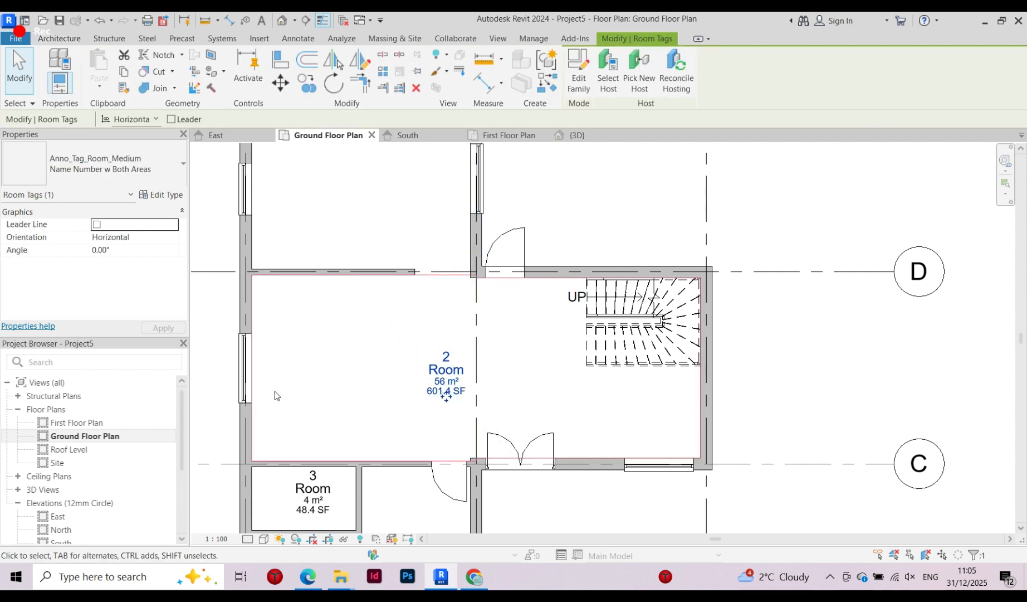
key(Up)
key(Up)
key(Up)
key(Up)
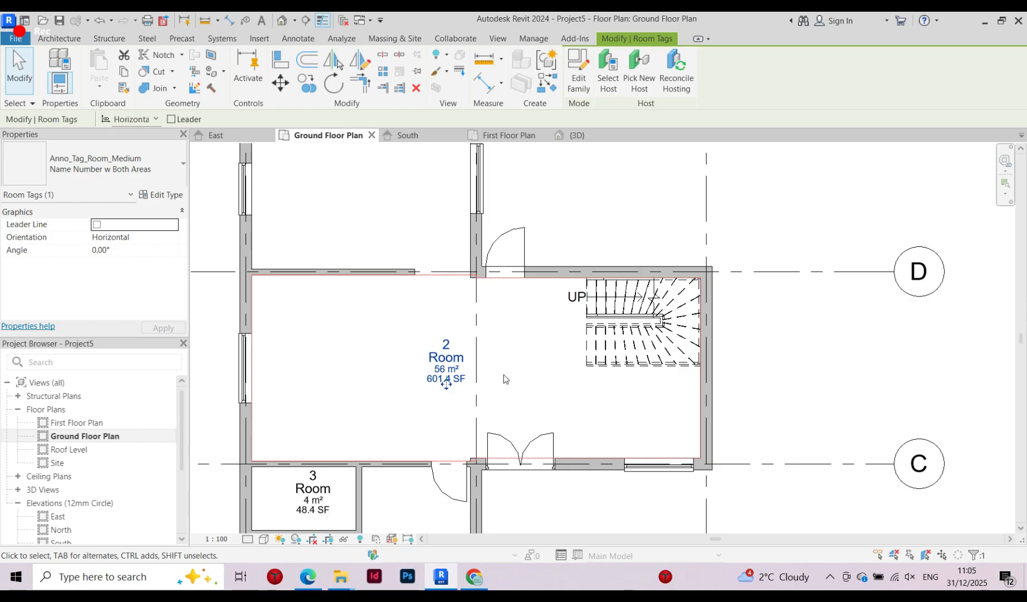
key(Right)
key(Right)
key(Escape)
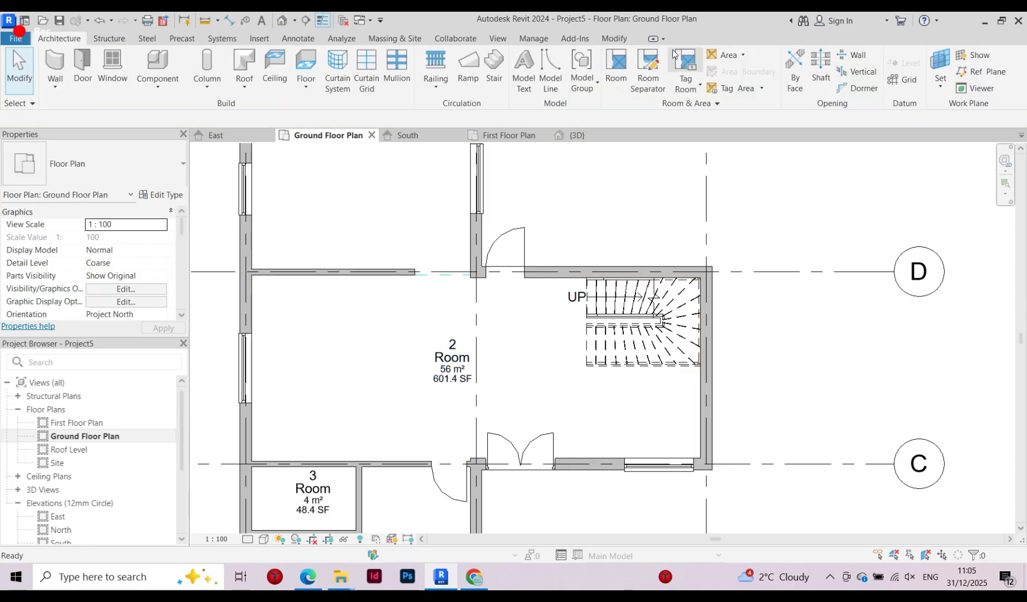
Place a tagged room in the separated ground-floor space between grids D and E
click(616, 69)
scroll(444, 383, down, 2)
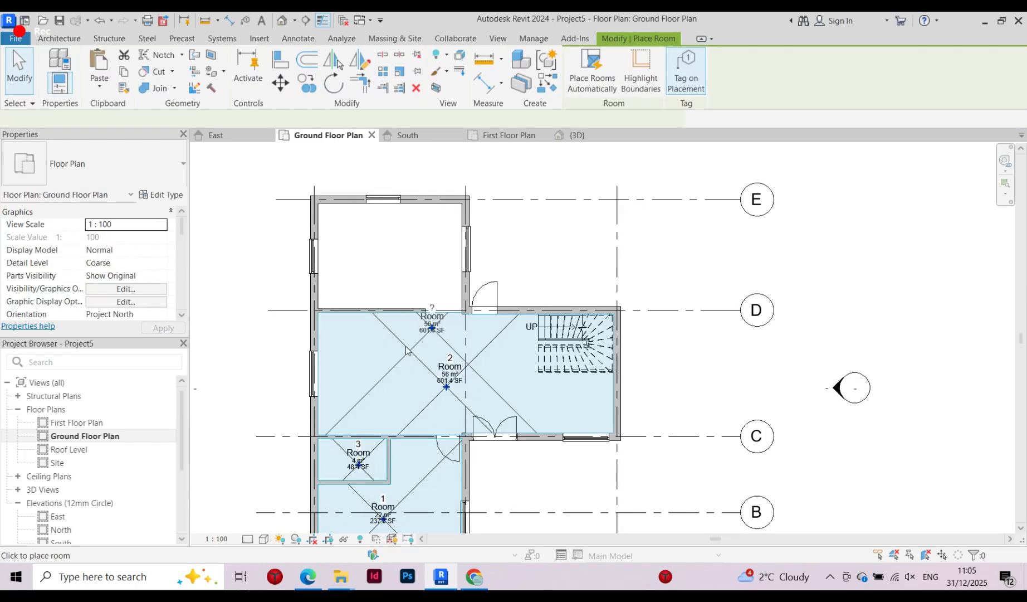
click(399, 264)
key(Escape)
key(Escape)
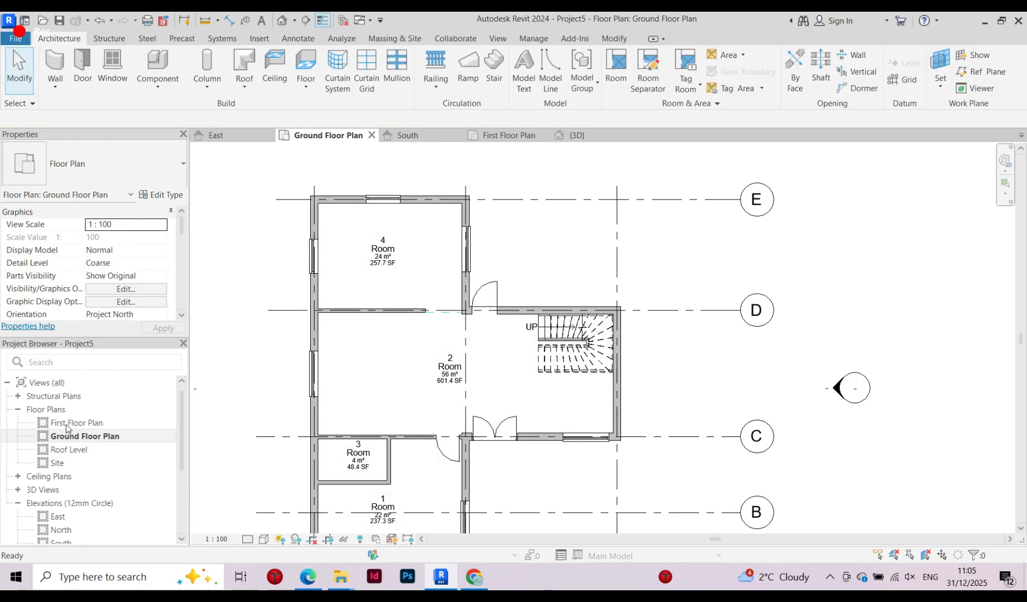
On the first floor plan, place tagged rooms in the central space and in the large and small enclosed spaces below grid C
click(67, 425)
double_click(67, 424)
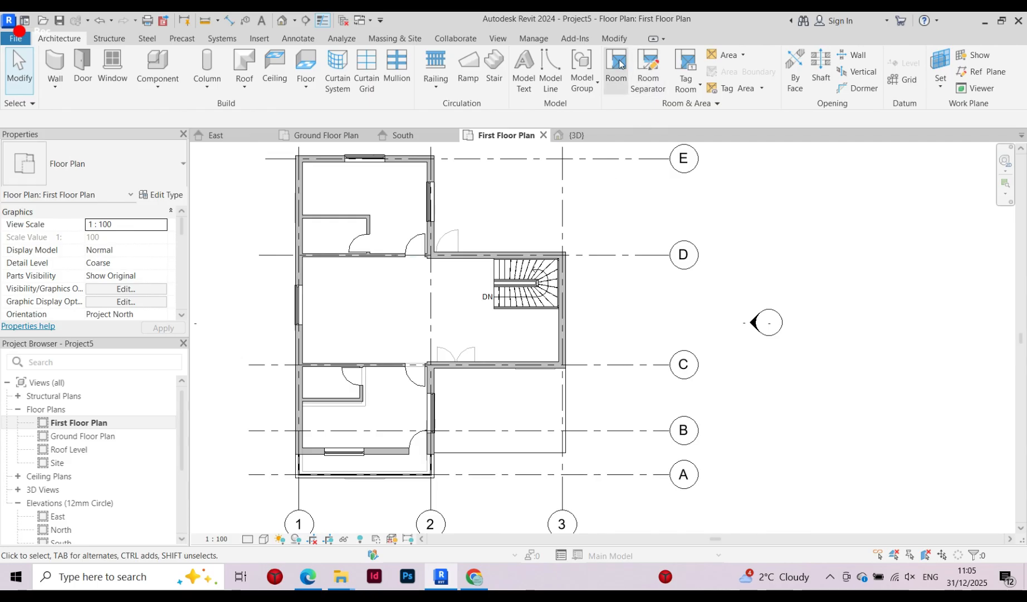
key(r)
key(m)
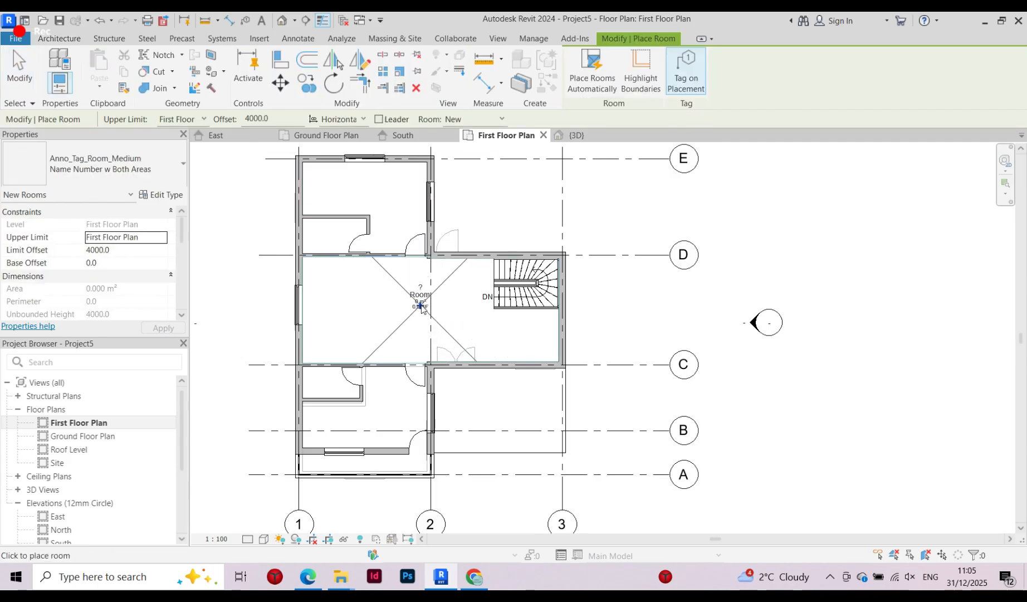
scroll(381, 418, up, 2)
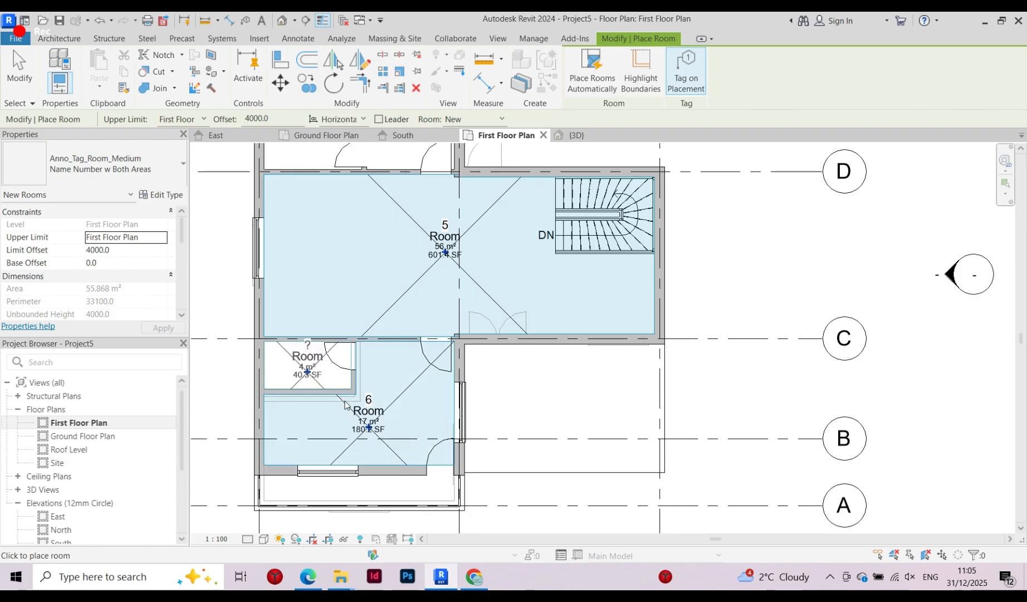
scroll(346, 404, down, 2)
scroll(315, 262, up, 3)
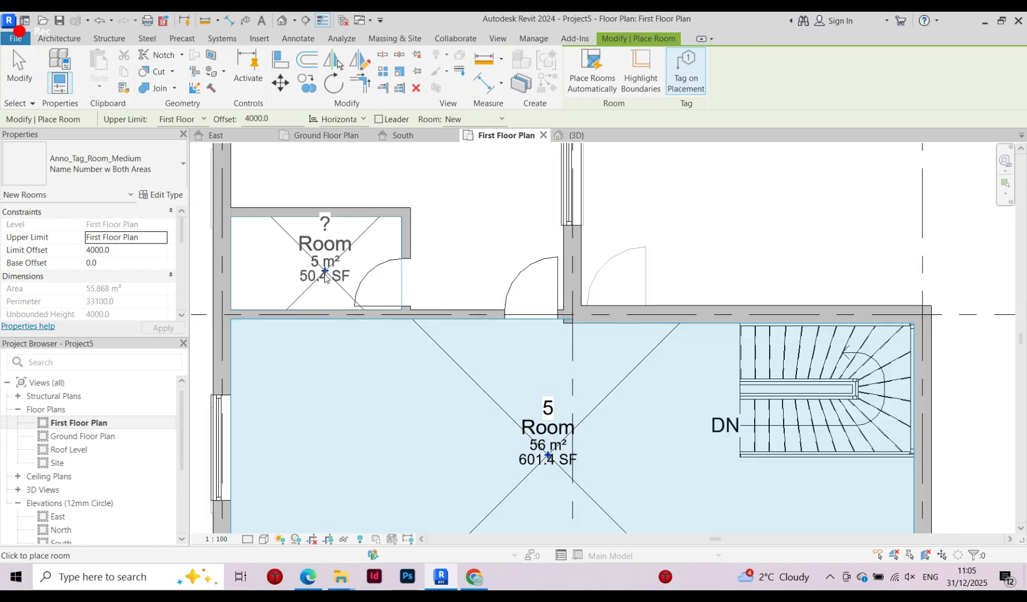
Place tagged rooms in the small enclosed space and the larger surrounding space between grids D and E on the first floor
click(311, 271)
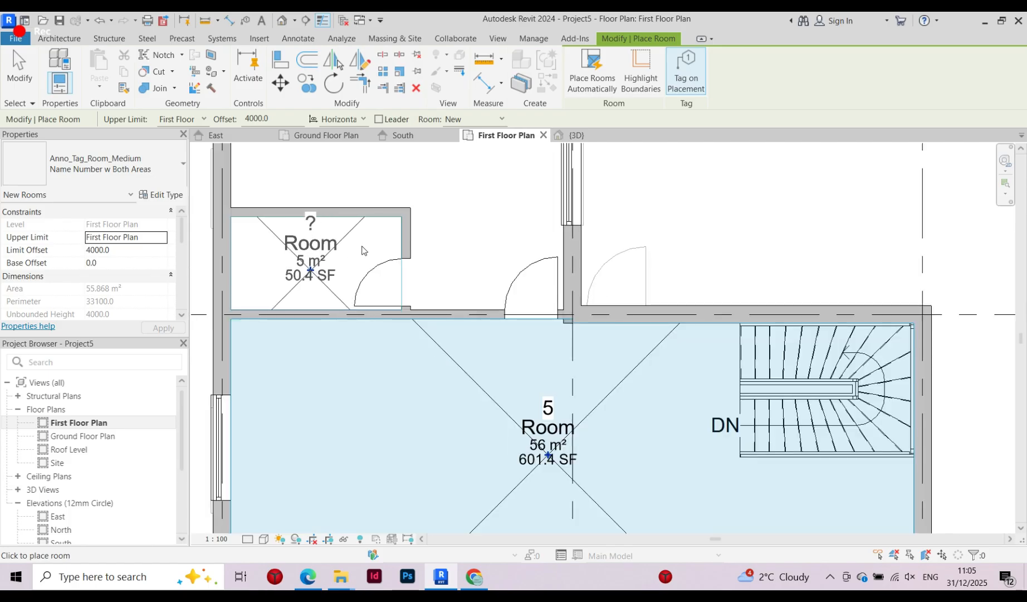
scroll(374, 232, down, 3)
scroll(390, 210, up, 2)
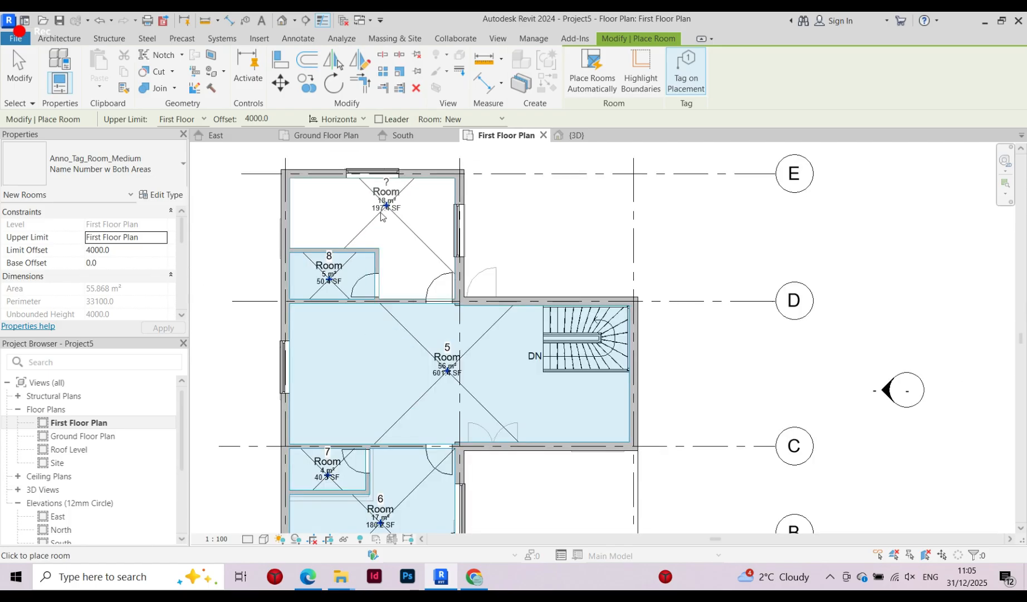
click(389, 238)
scroll(389, 239, down, 1)
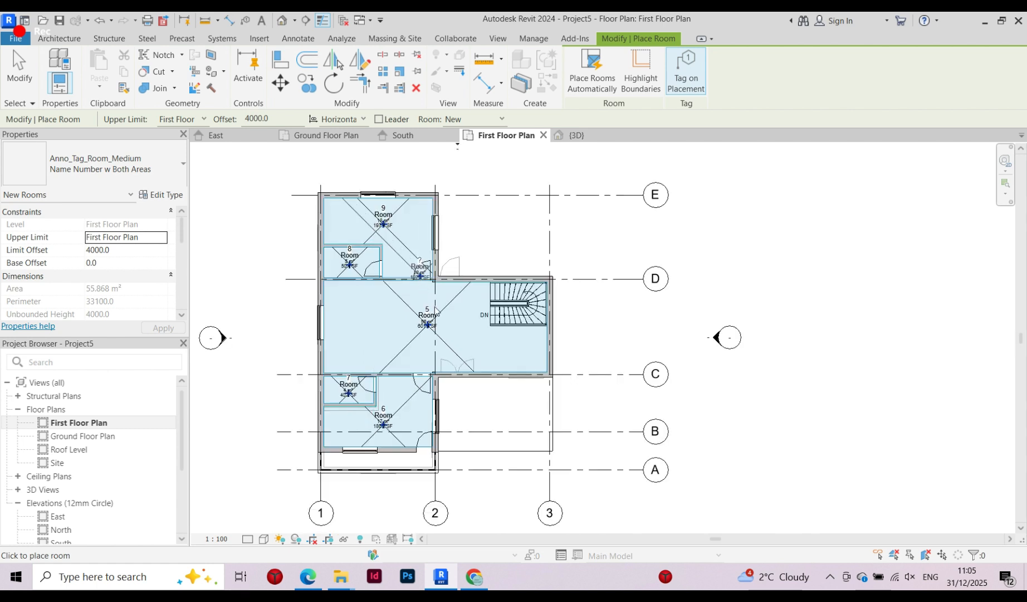
key(Escape)
key(Escape)
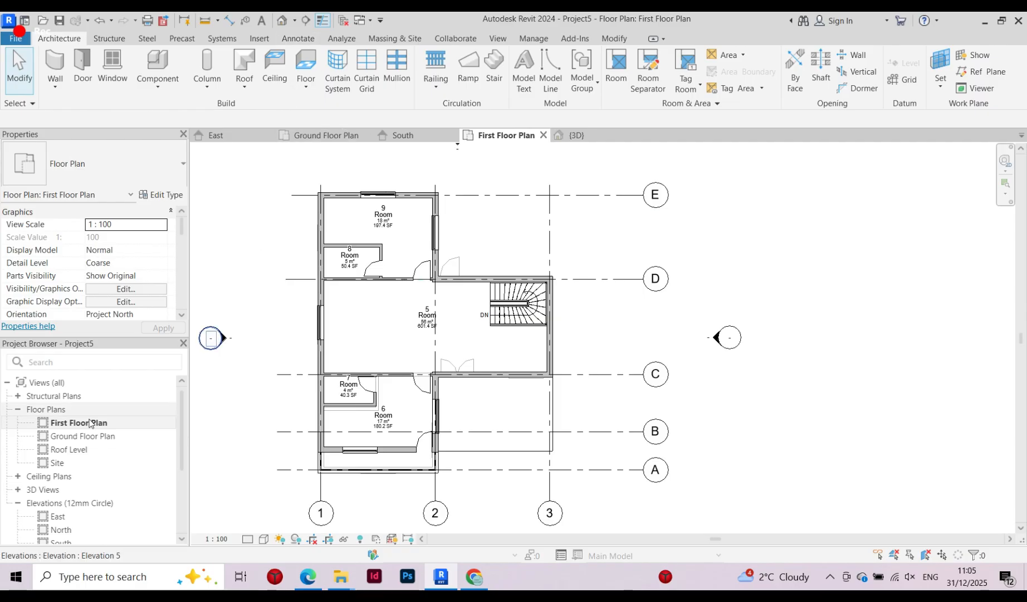
On the ground floor plan, rename room 4 between grids D and E as Bedroom 3
double_click(72, 437)
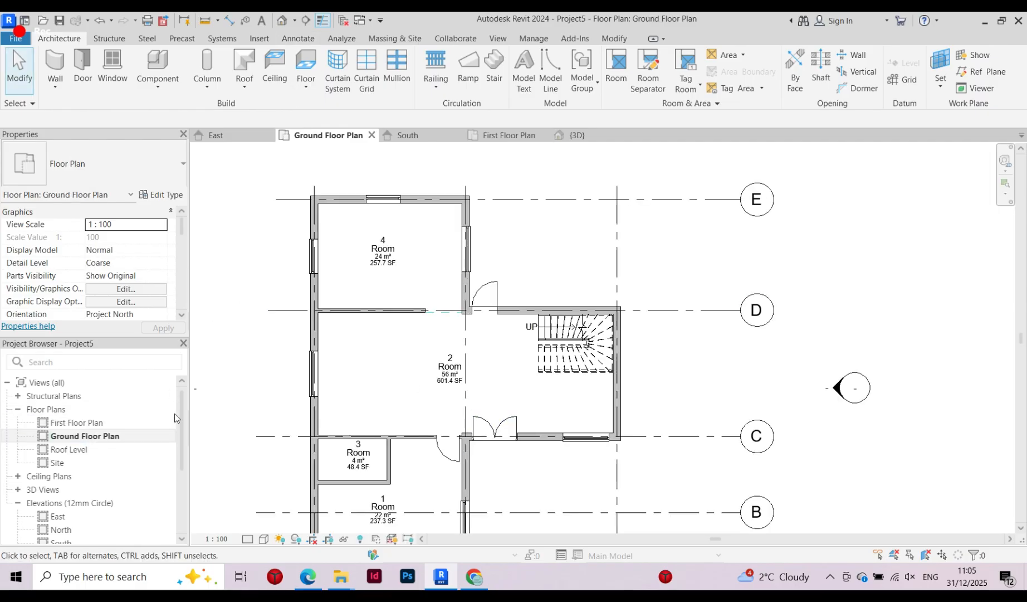
scroll(383, 214, up, 5)
scroll(441, 294, down, 1)
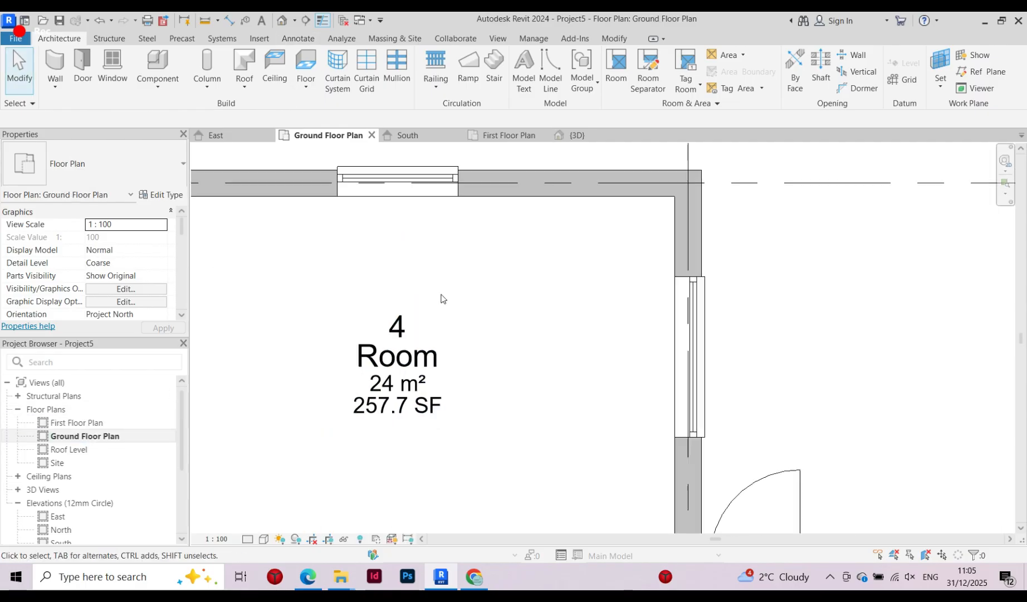
scroll(408, 375, up, 2)
double_click(440, 327)
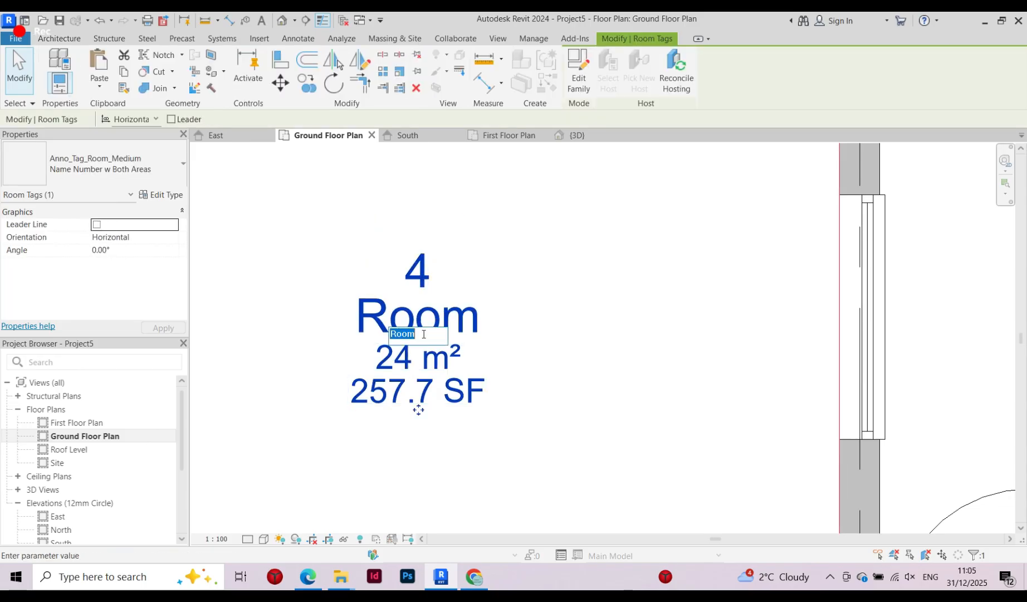
scroll(429, 356, down, 1)
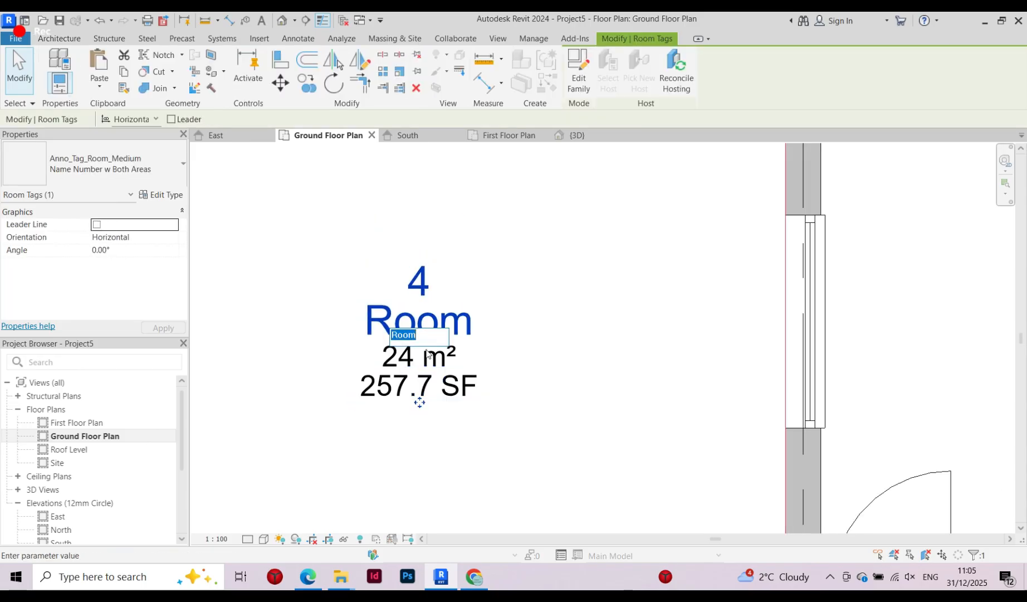
key(Caps_Lock)
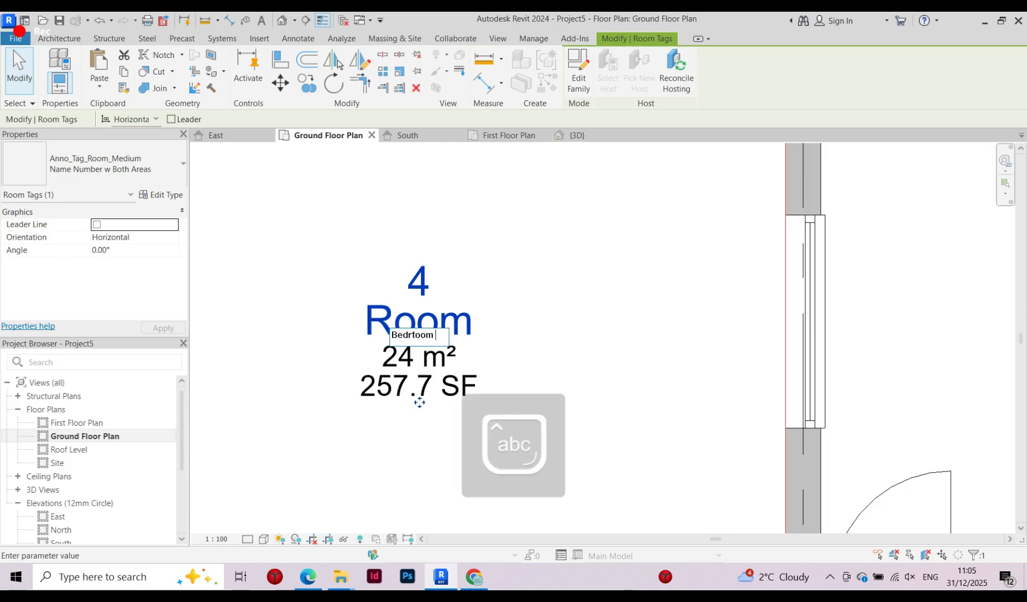
text(Bedrtoom)
key(BackSpace)
key(BackSpace)
key(BackSpace)
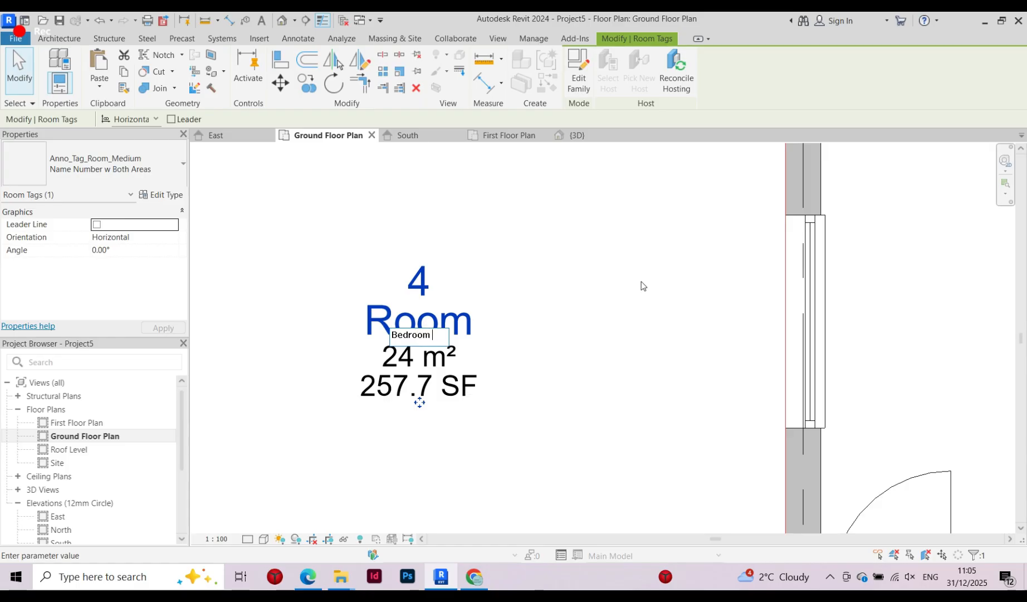
click(683, 228)
scroll(484, 204, down, 5)
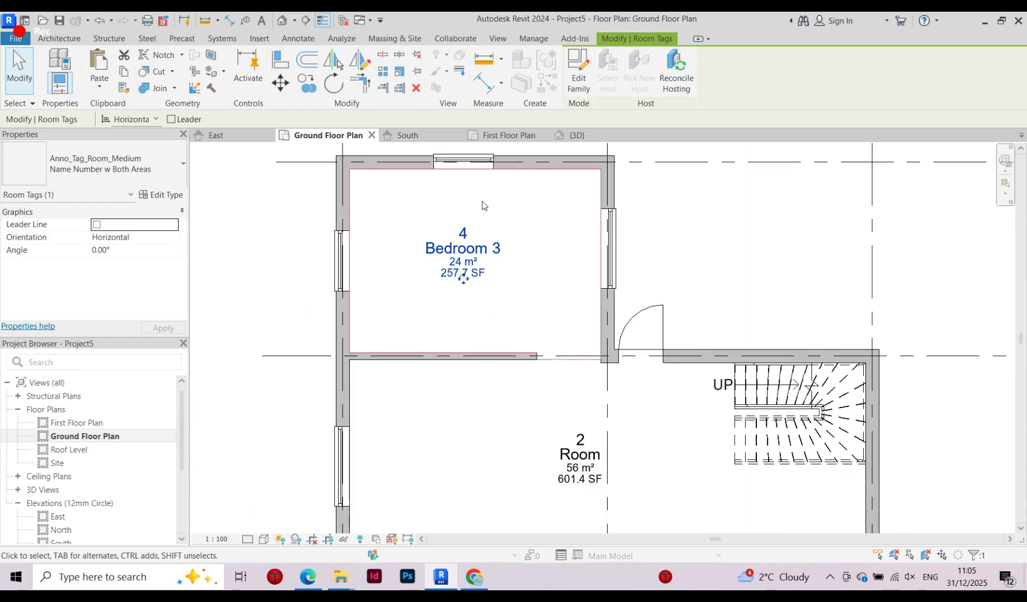
Rename room 1 below grid C on the ground floor plan as Bedroom 2
scroll(505, 486, up, 3)
scroll(420, 279, down, 2)
scroll(421, 401, up, 3)
scroll(418, 312, up, 2)
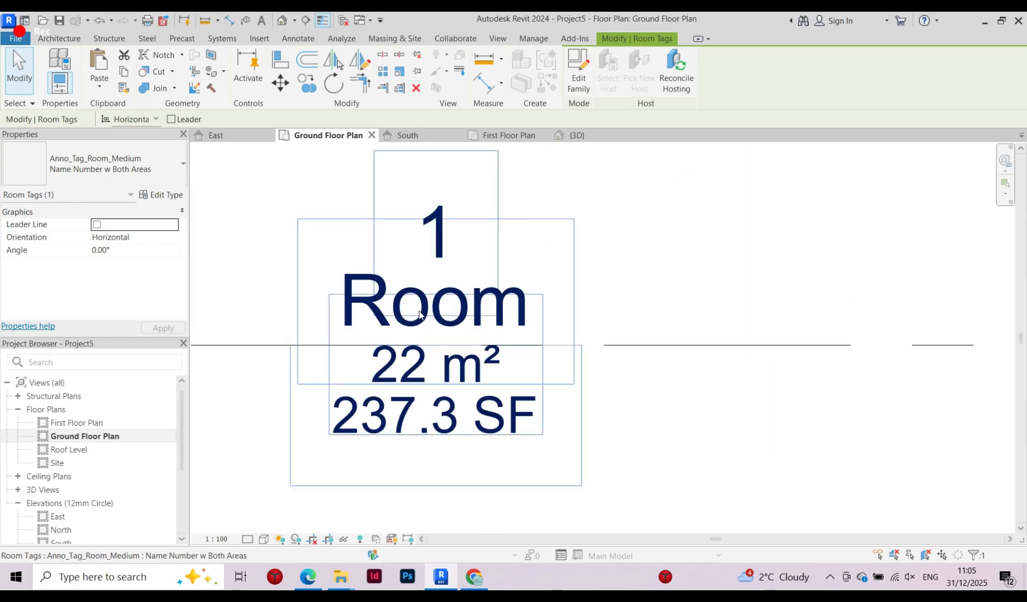
click(424, 323)
click(424, 324)
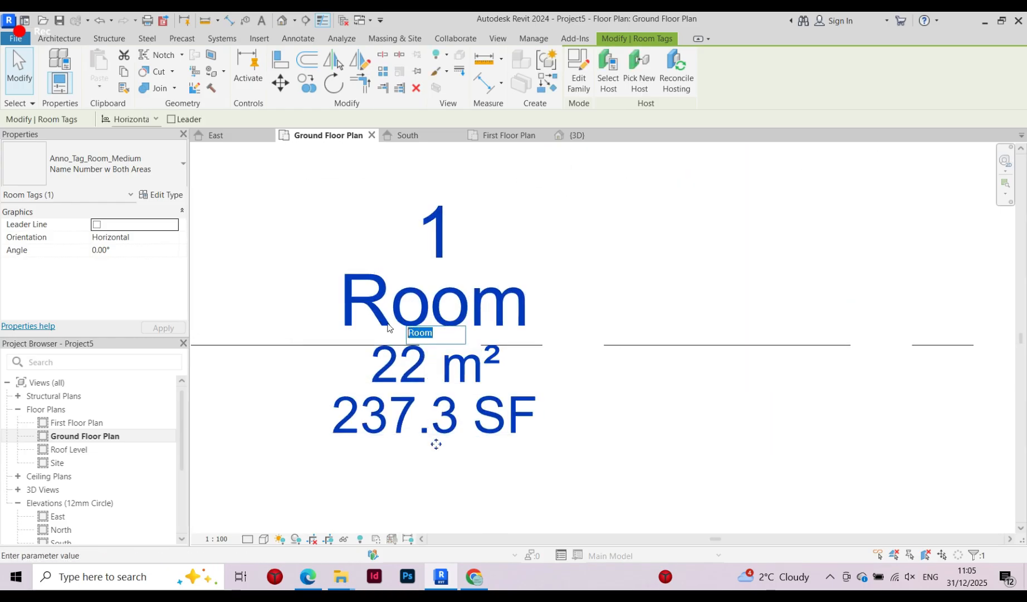
key(Caps_Lock)
text(Bedro)
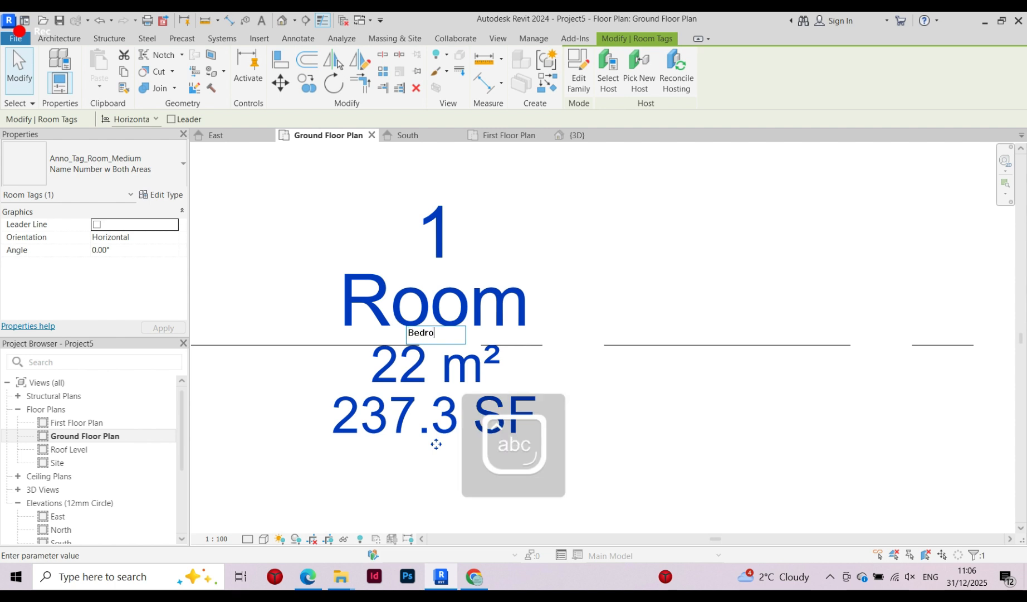
text(om 2)
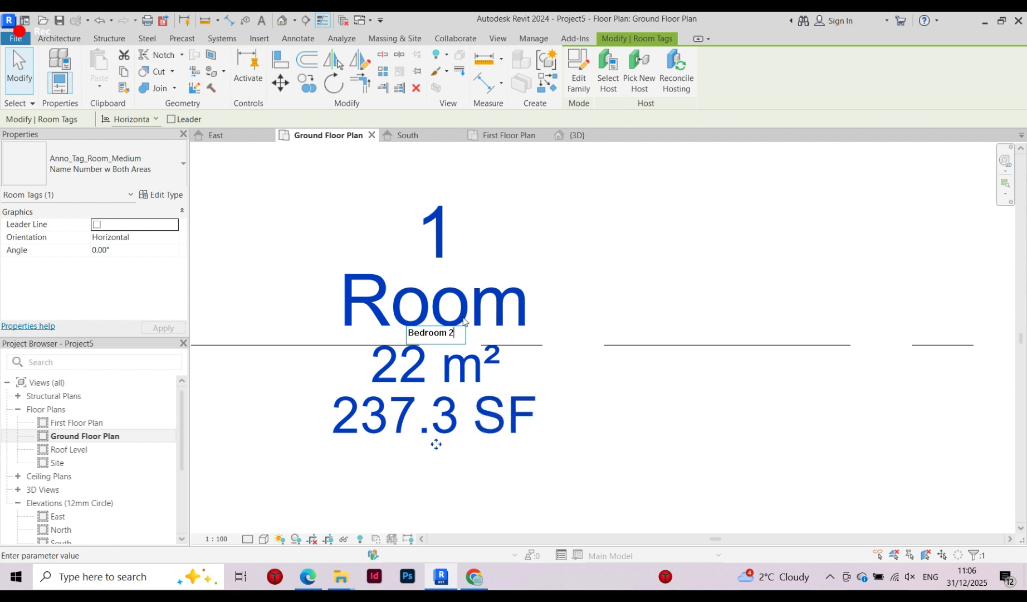
click(672, 269)
click(671, 268)
scroll(270, 229, down, 3)
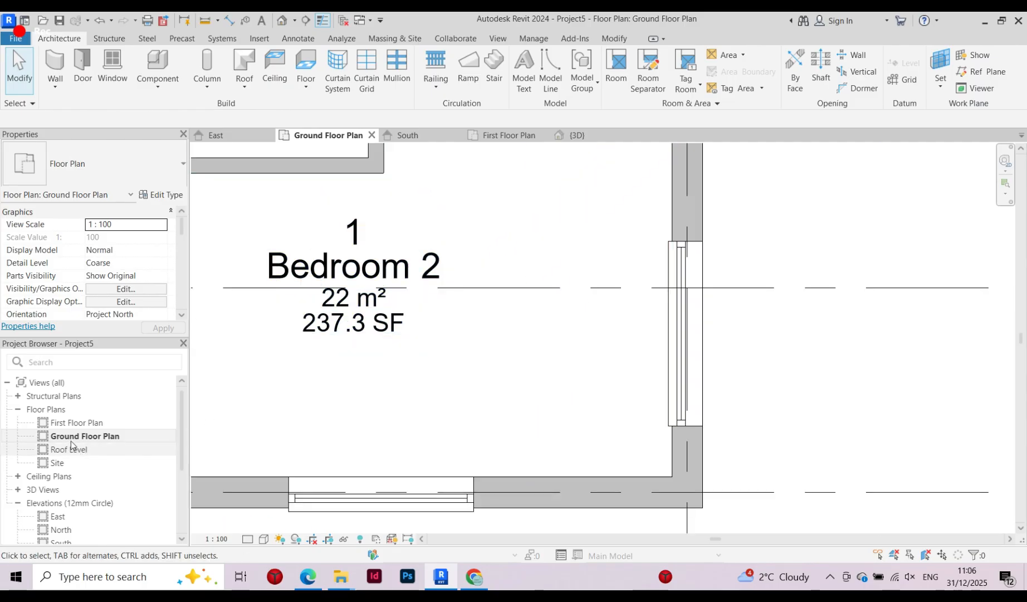
Check the first floor plan's rooms, and rename room 1 on the ground floor plan as Bedroom 1
double_click(79, 424)
scroll(318, 432, down, 4)
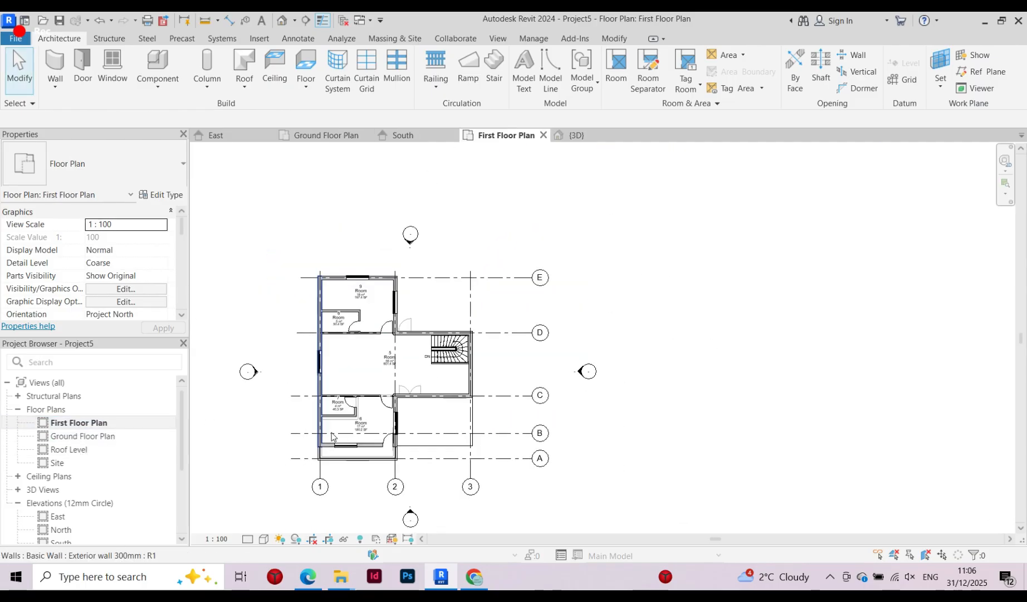
scroll(320, 415, up, 4)
double_click(82, 436)
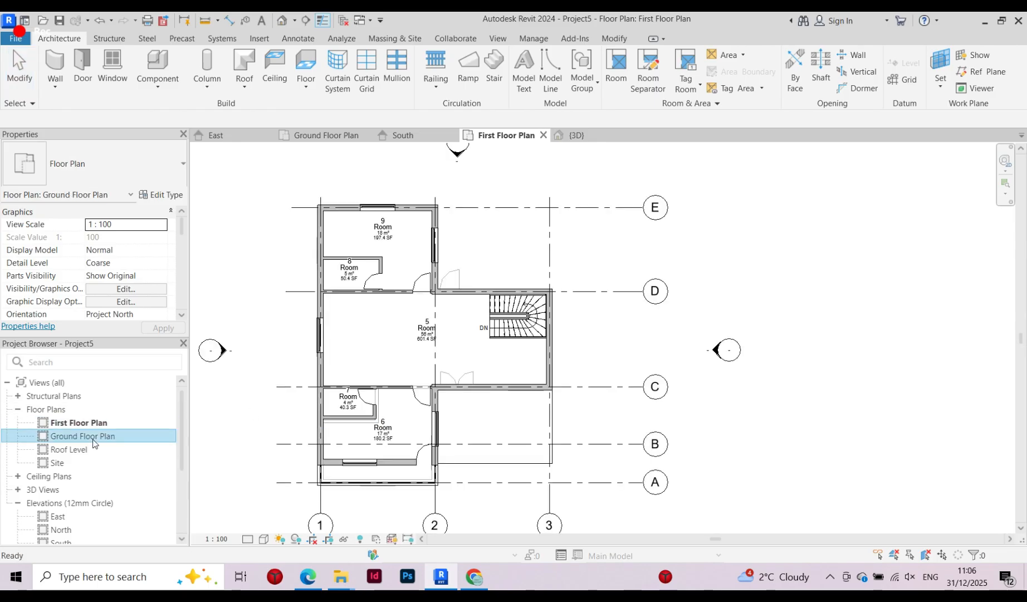
scroll(449, 396, down, 2)
scroll(434, 357, up, 5)
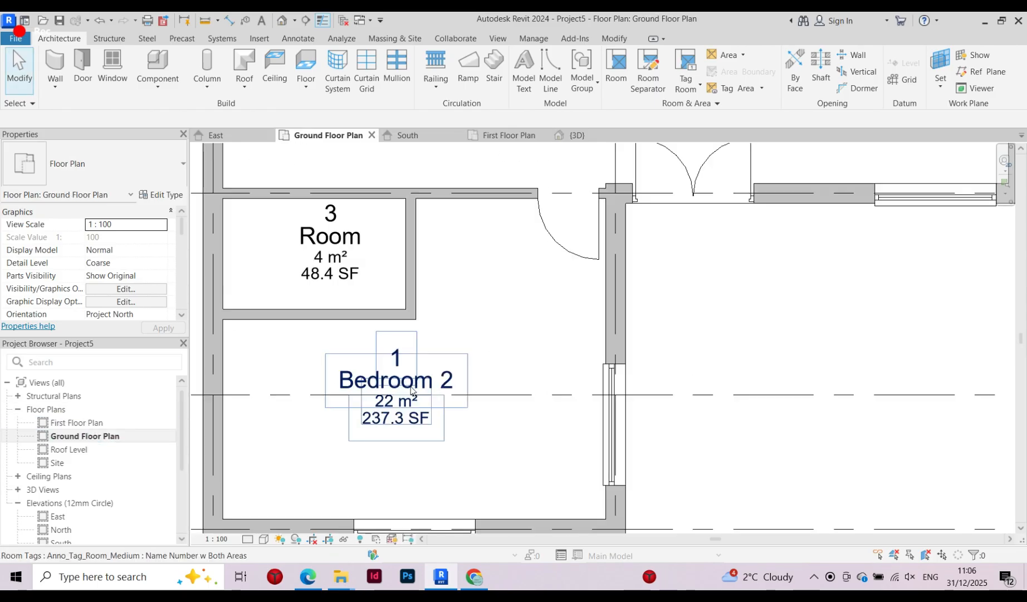
double_click(466, 386)
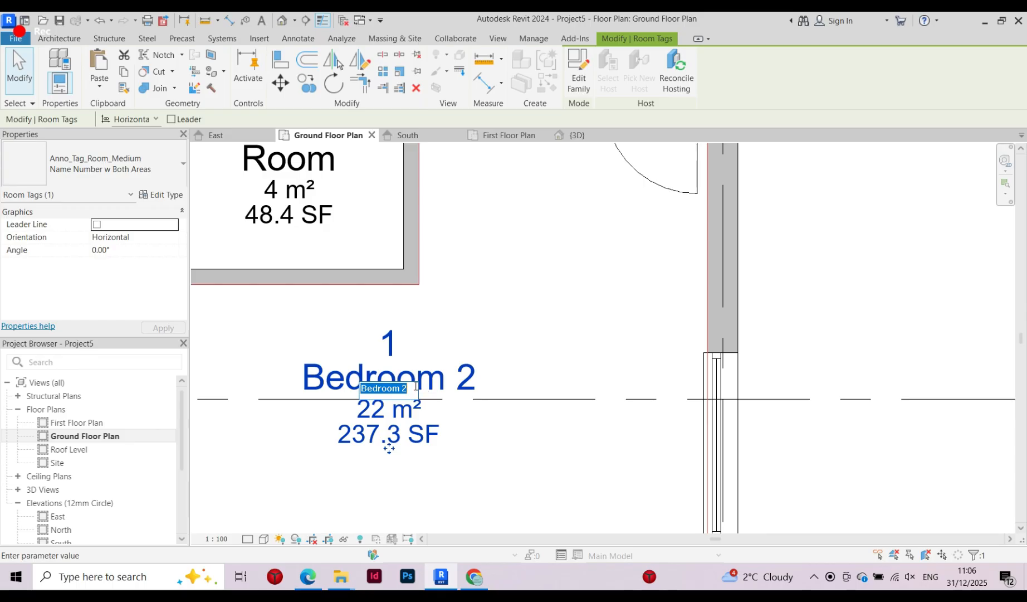
key(Return)
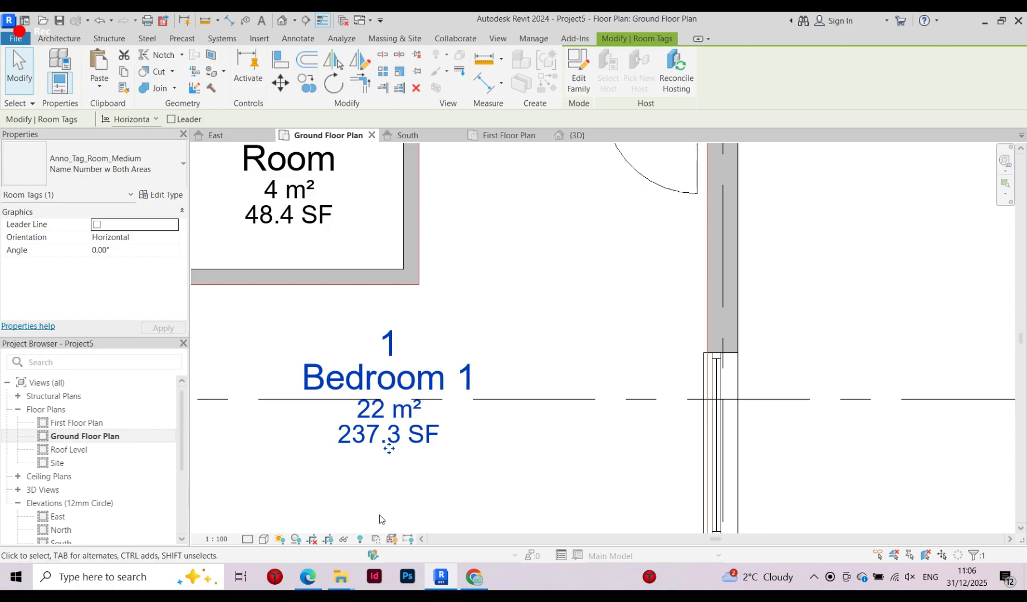
Rename room 4 between grids D and E on the ground floor plan as Kitchen
scroll(367, 529, down, 5)
scroll(371, 304, up, 4)
scroll(372, 304, up, 3)
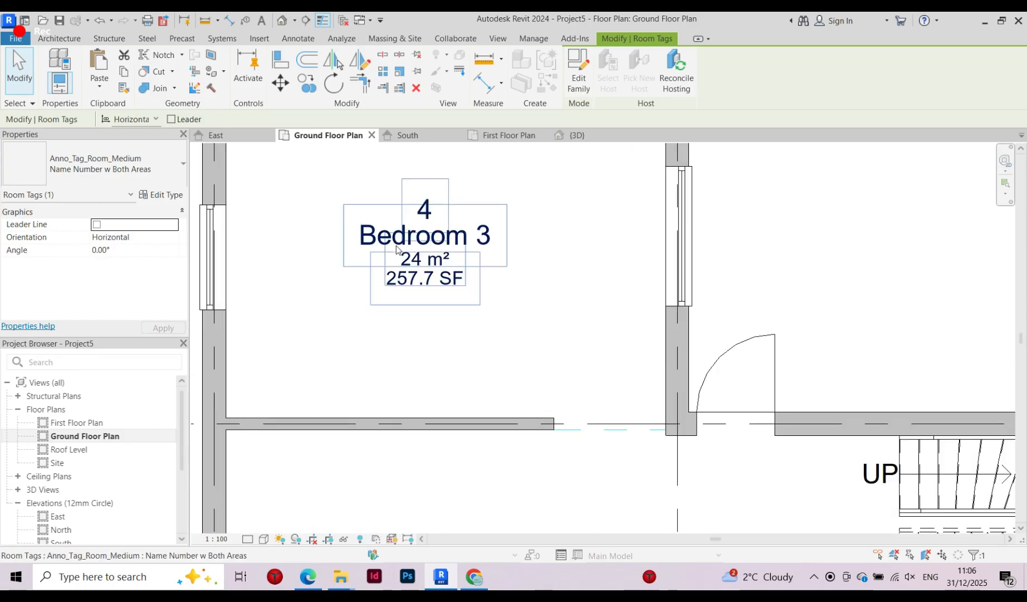
click(400, 243)
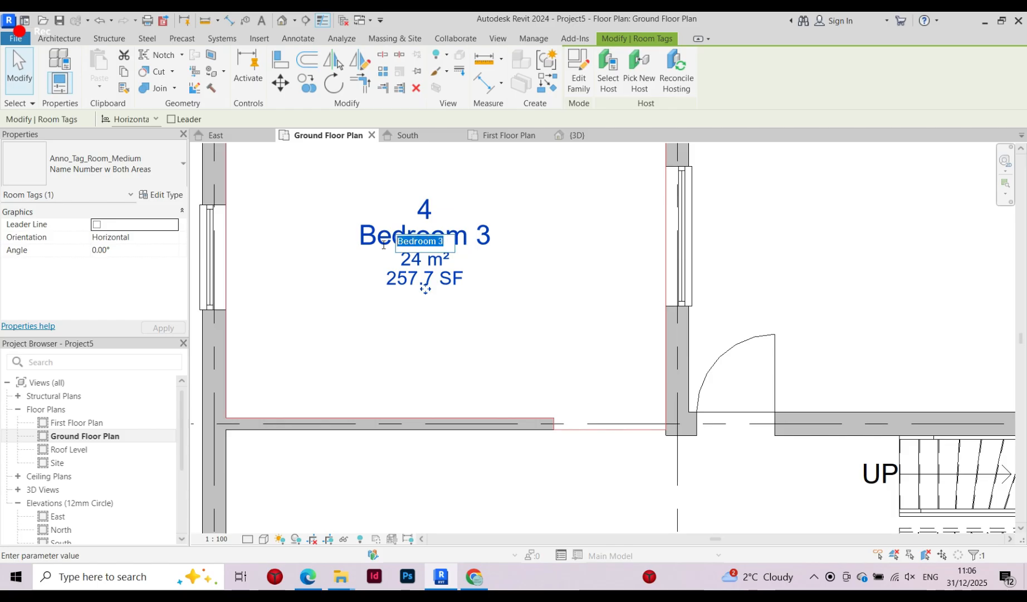
key(Caps_Lock)
text(K)
key(Caps_Lock)
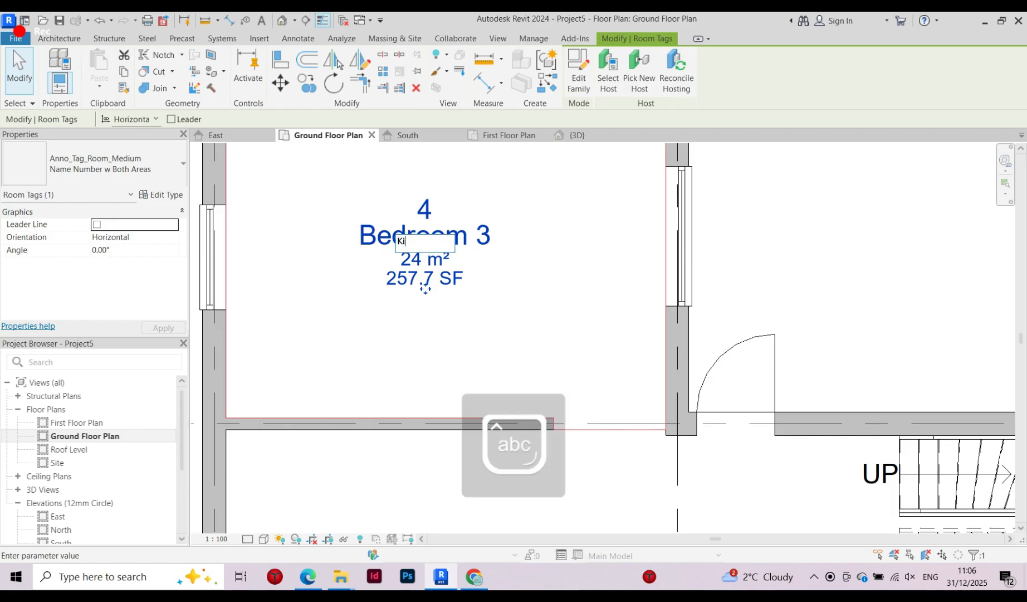
text(itchen)
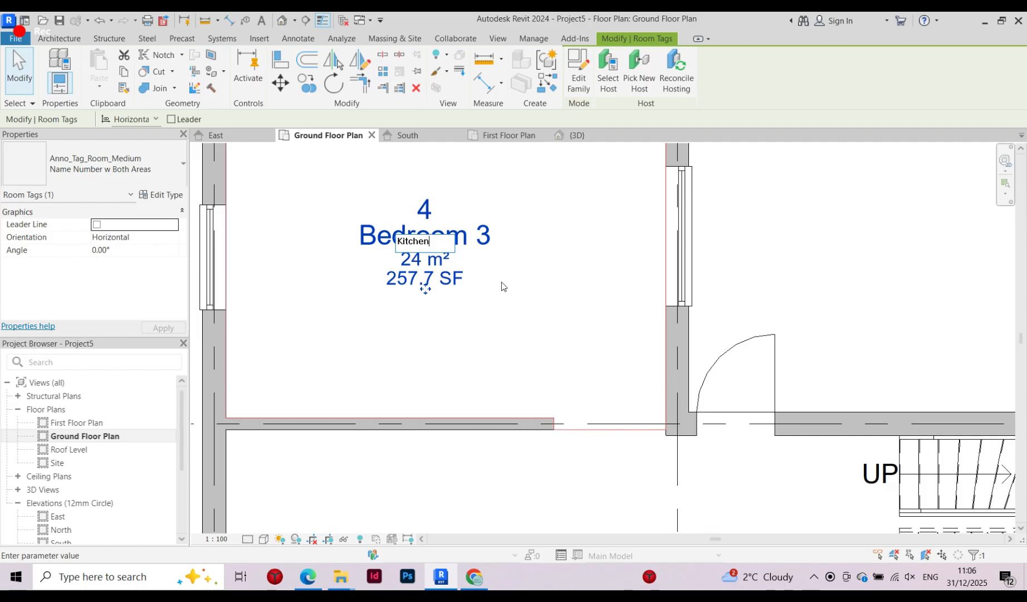
click(503, 286)
On the first floor plan, rename room 6 below grid C as Bedroom 2
double_click(89, 422)
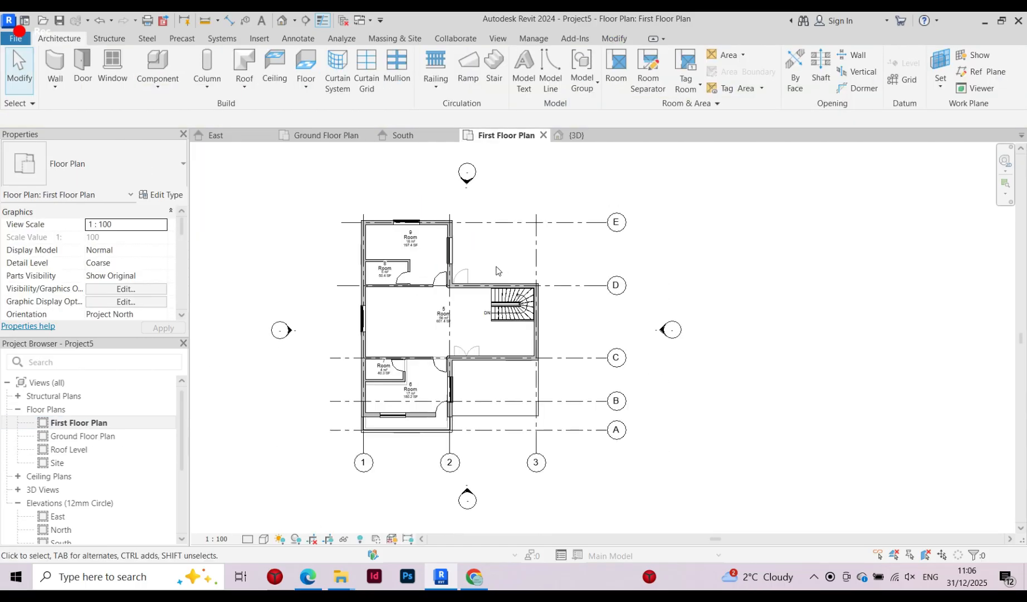
scroll(412, 390, up, 8)
double_click(341, 446)
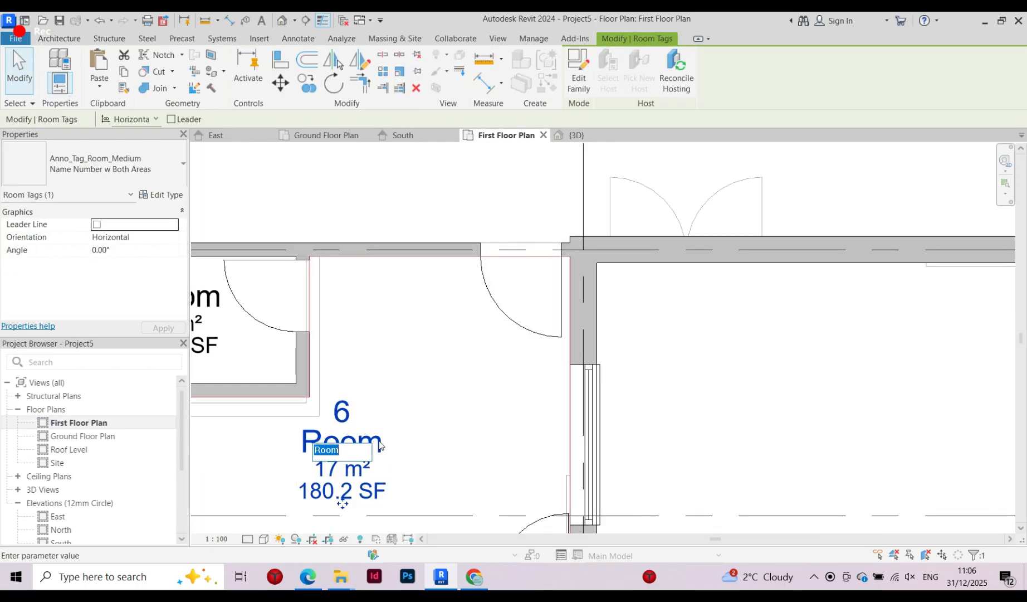
key(Caps_Lock)
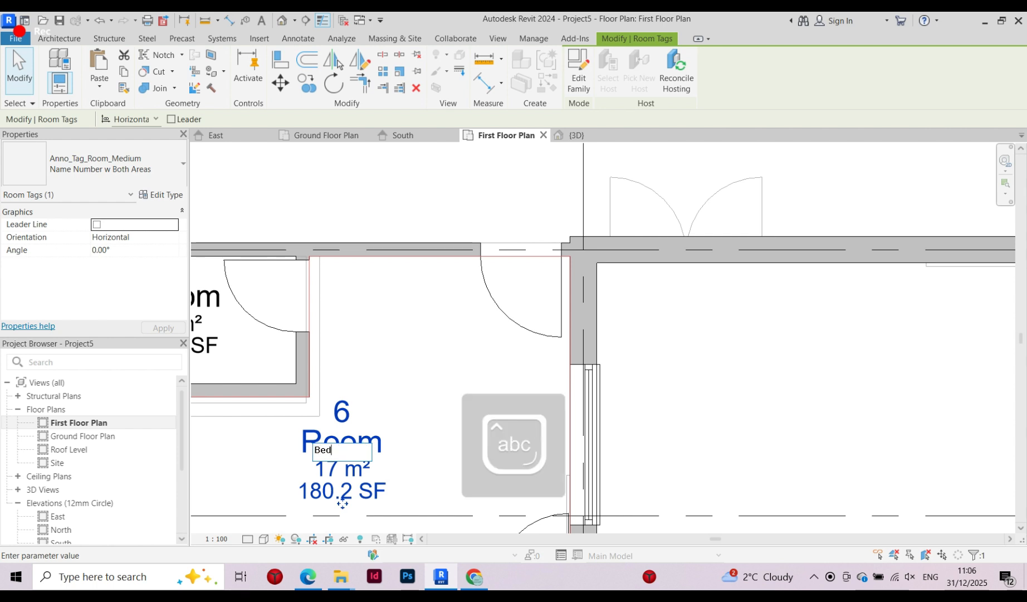
text(Bedroom 2)
key(Return)
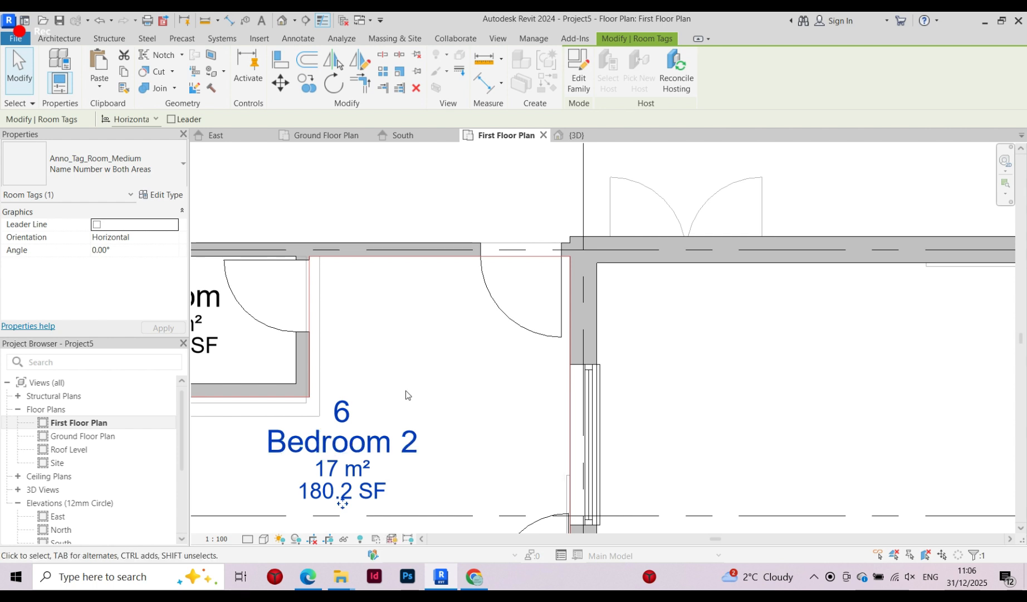
Rename room 9 at the north end of the first floor plan as Bedroom 3
scroll(428, 420, down, 6)
scroll(437, 213, up, 6)
click(357, 357)
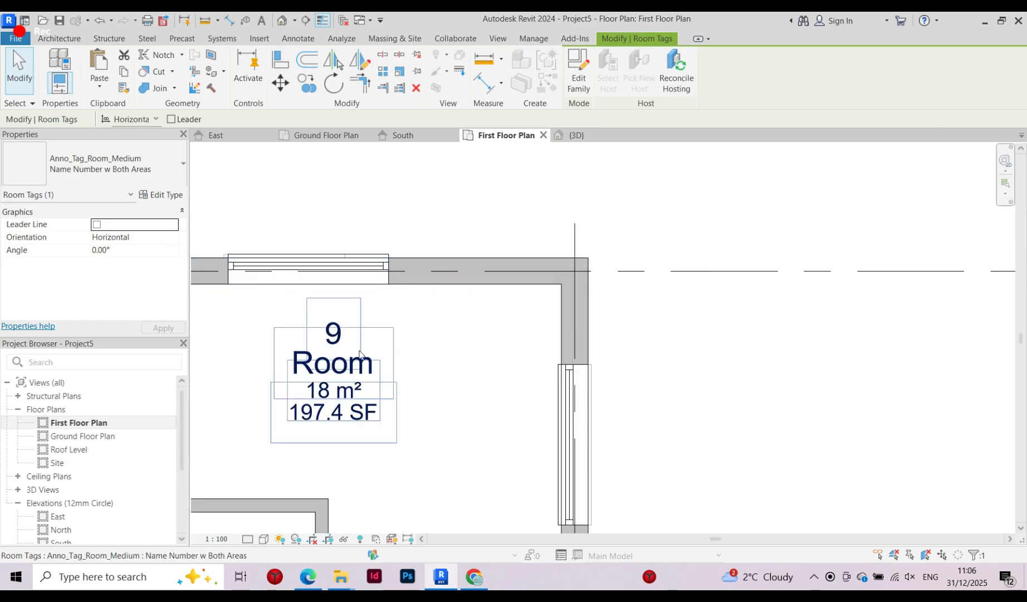
click(359, 368)
key(Caps_Lock)
text(Bedroom 3)
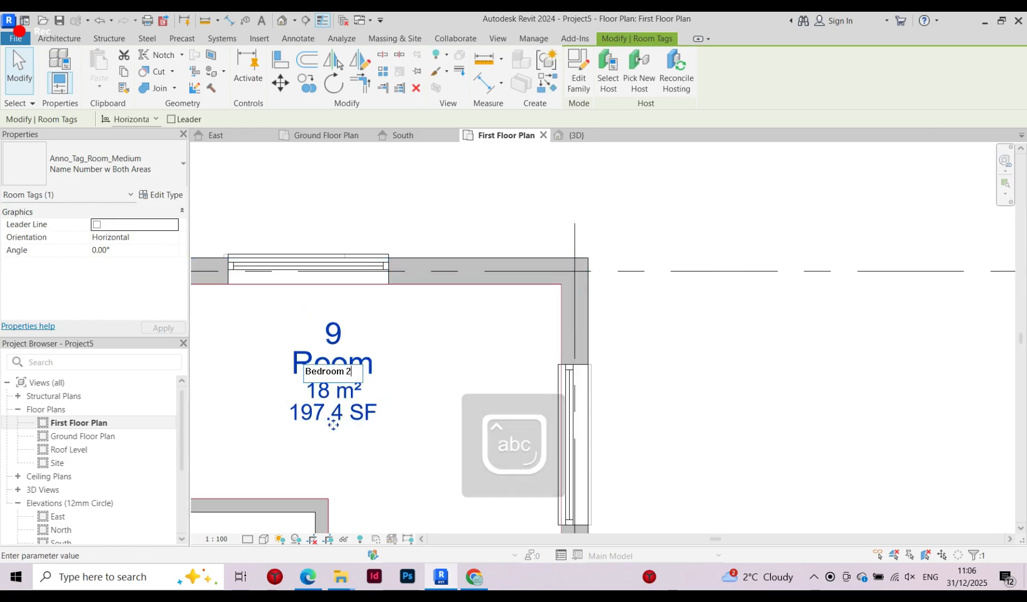
click(449, 343)
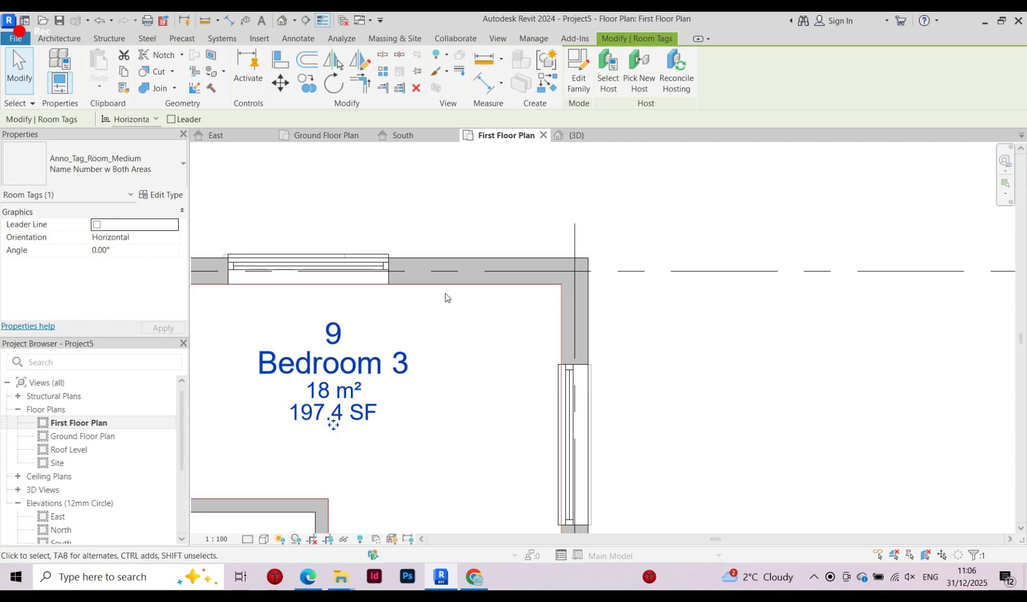
Rename room 7, the small room adjoining Bedroom 2 on the first floor plan, as Ensuite
scroll(429, 245, down, 11)
scroll(388, 497, up, 5)
scroll(345, 311, up, 4)
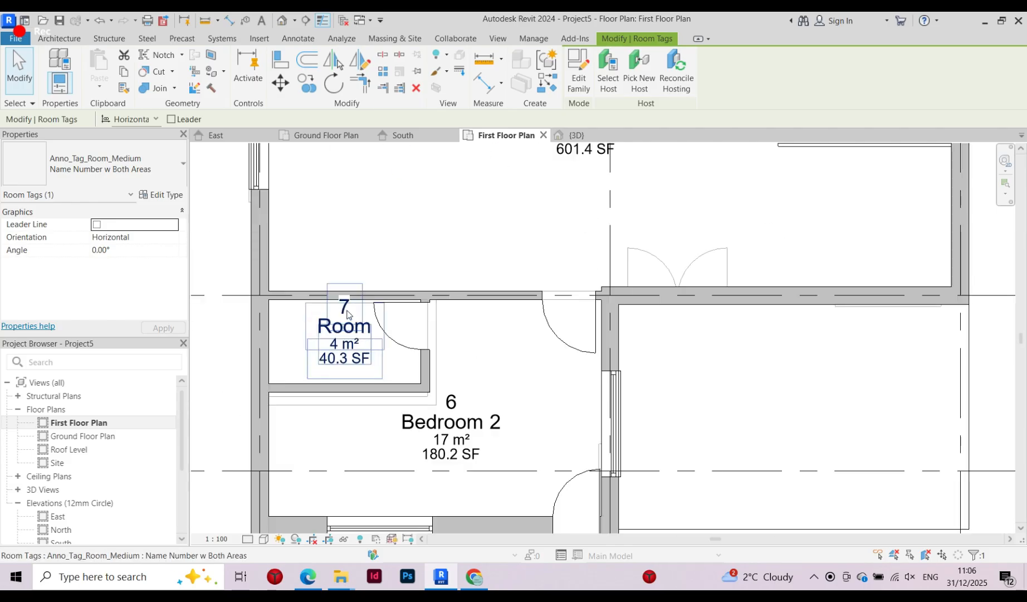
double_click(343, 335)
drag(343, 344, 318, 344)
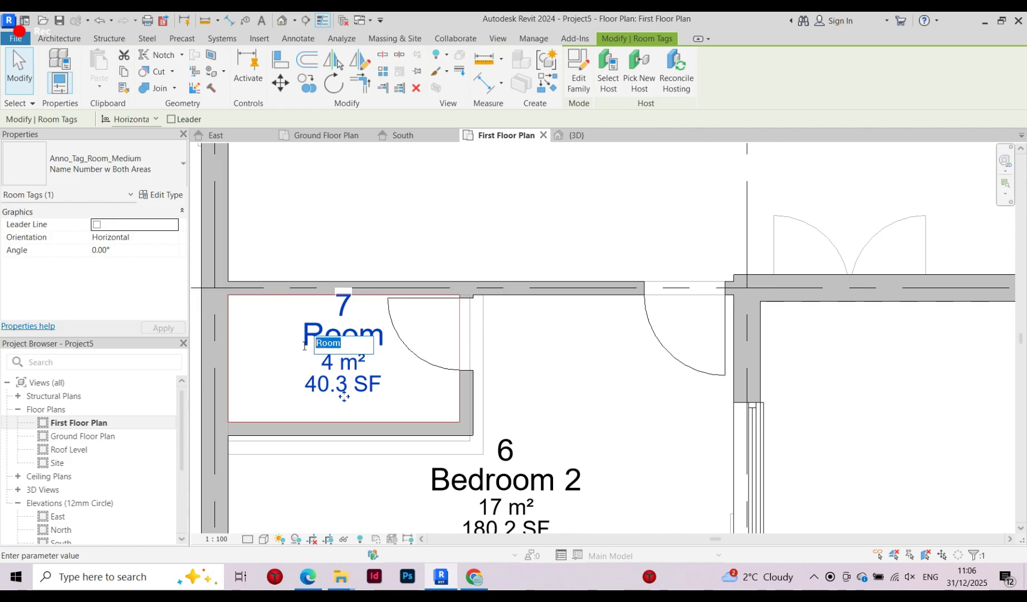
key(Caps_Lock)
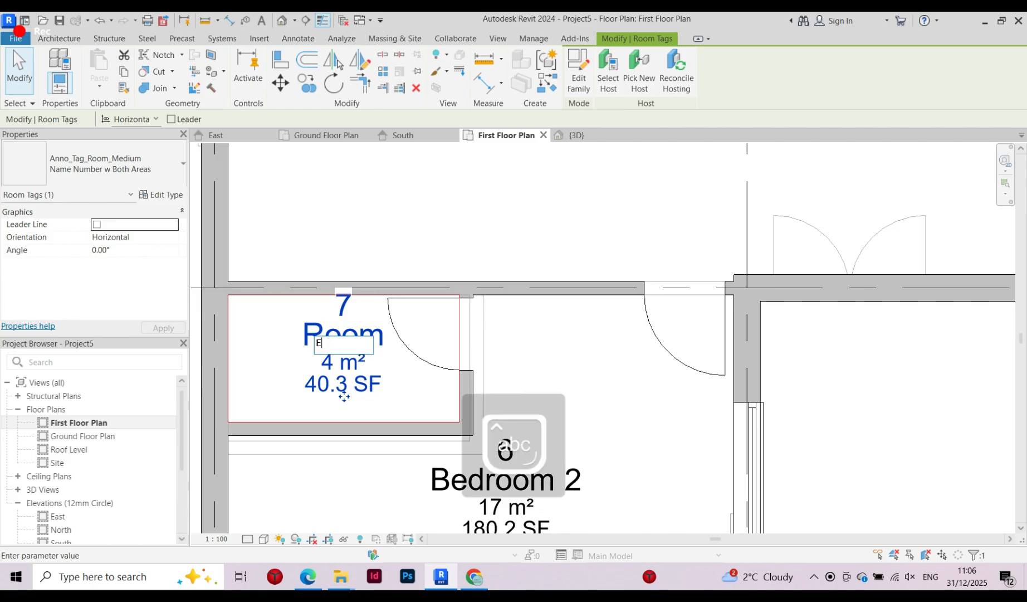
text(Ensuite)
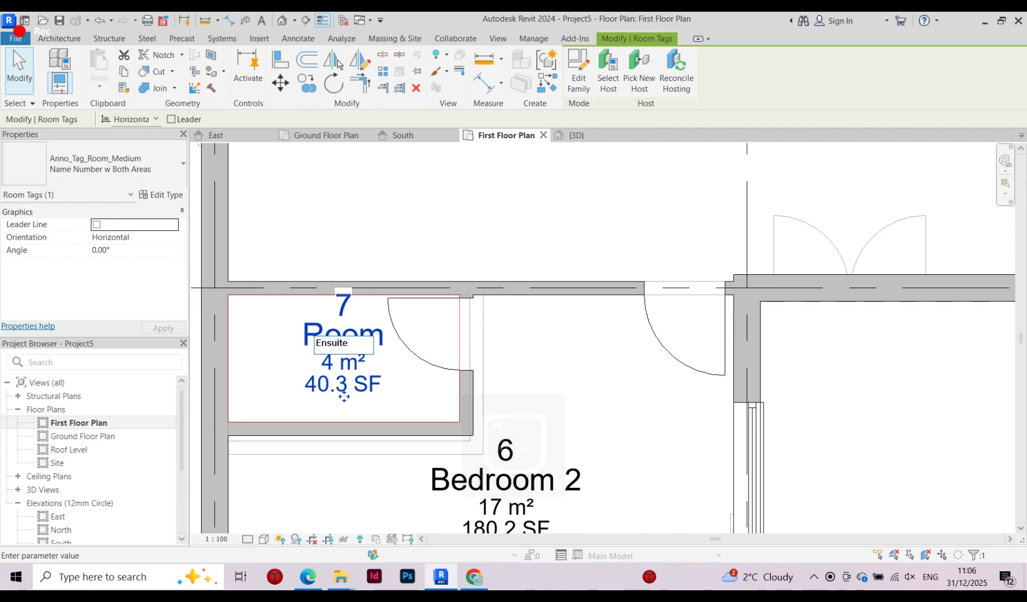
key(Return)
Rename room 8, the small room adjoining Bedroom 3 on the first floor plan, as Ensuite
scroll(454, 191, down, 5)
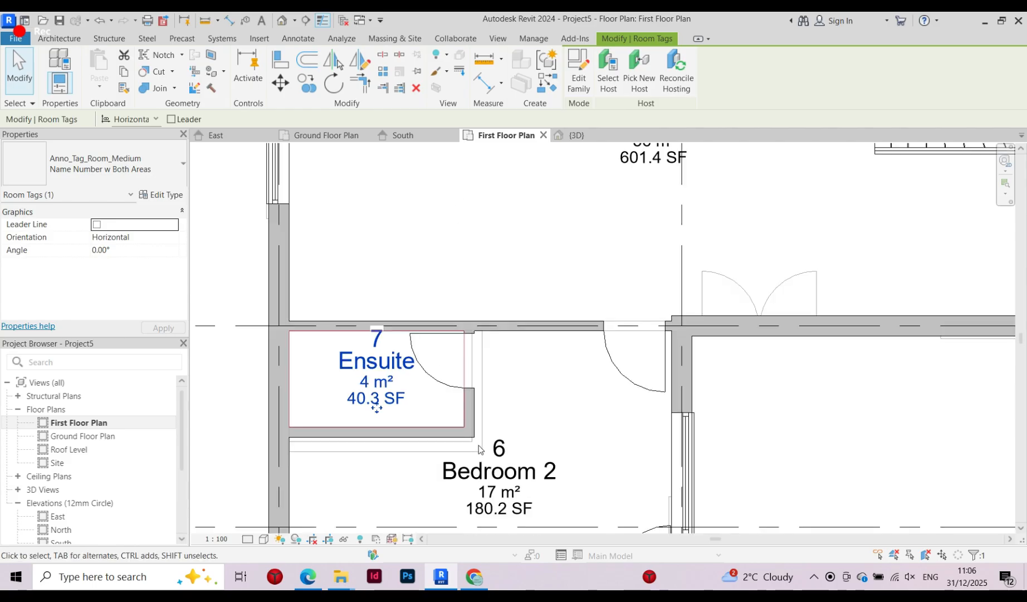
scroll(421, 391, up, 4)
scroll(437, 250, down, 2)
scroll(416, 397, up, 5)
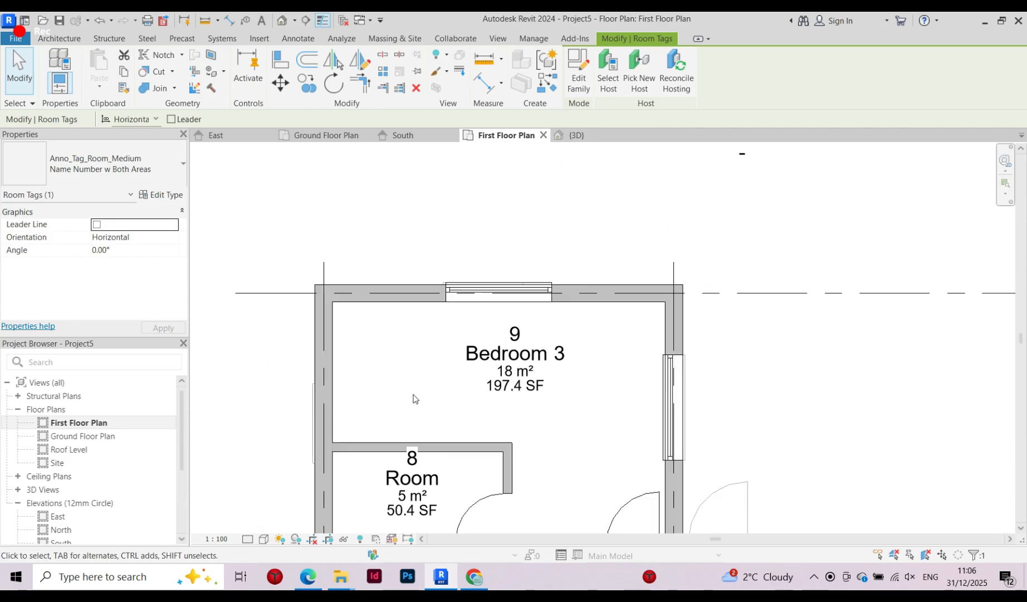
scroll(384, 226, down, 4)
scroll(410, 382, up, 6)
scroll(409, 381, up, 2)
double_click(393, 365)
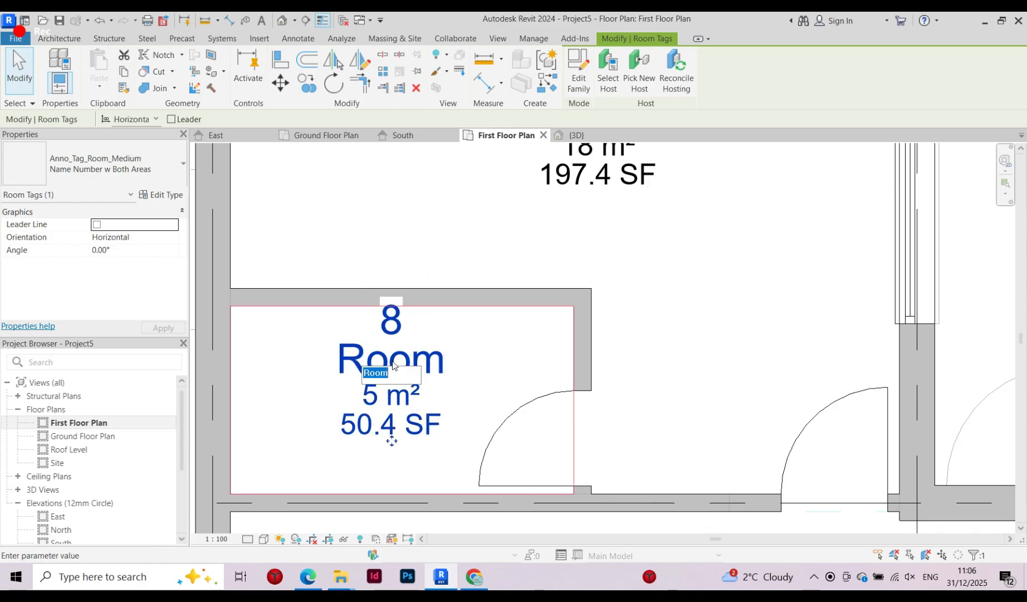
key(Caps_Lock)
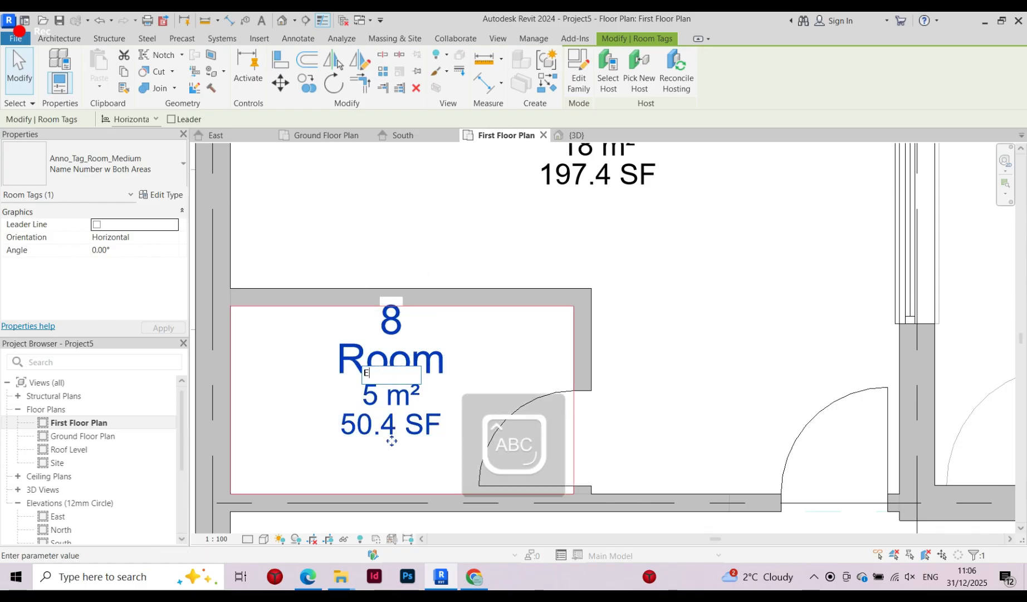
text(Ensuite)
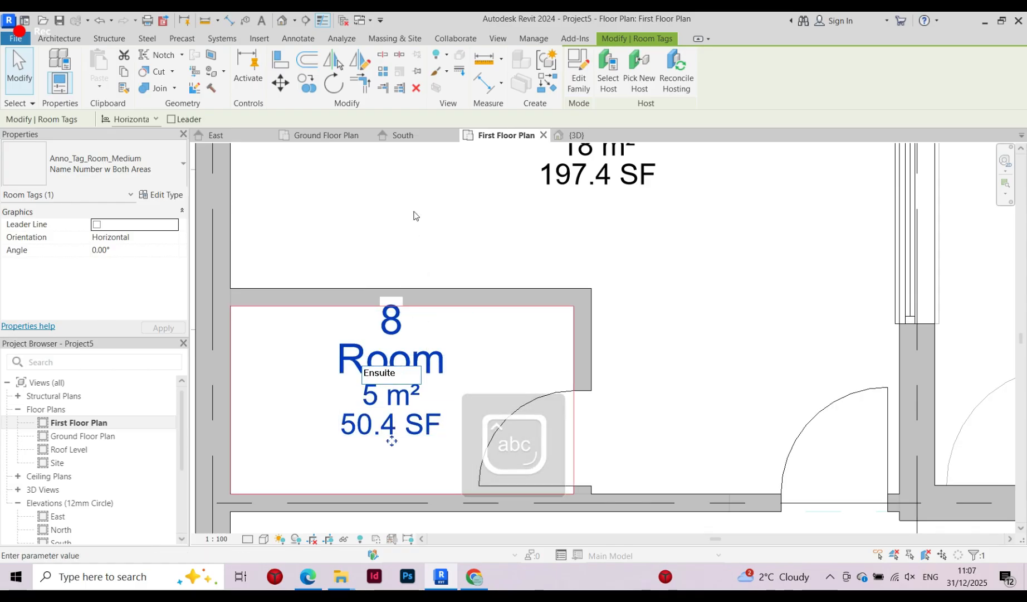
key(Return)
Rename room 5 between grids C and D on the first floor plan as Living area 2
scroll(392, 440, down, 5)
scroll(489, 299, up, 4)
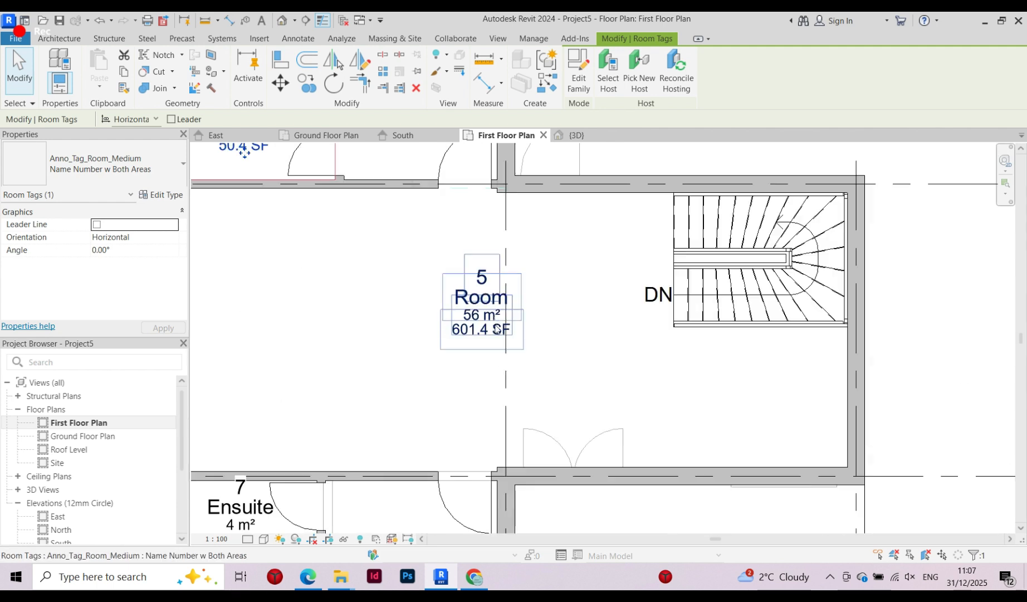
click(490, 304)
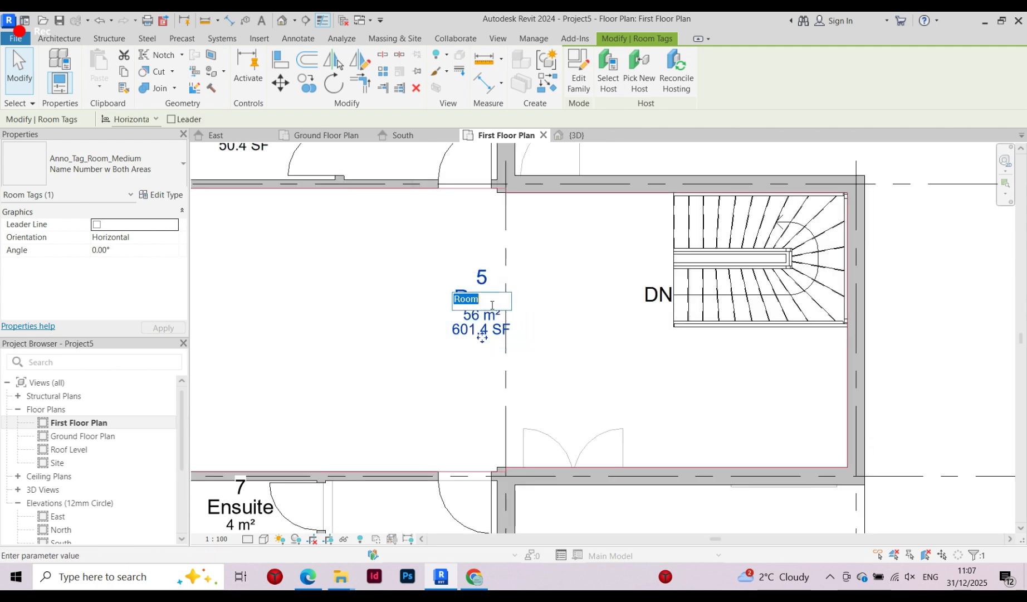
key(Caps_Lock)
text(Living)
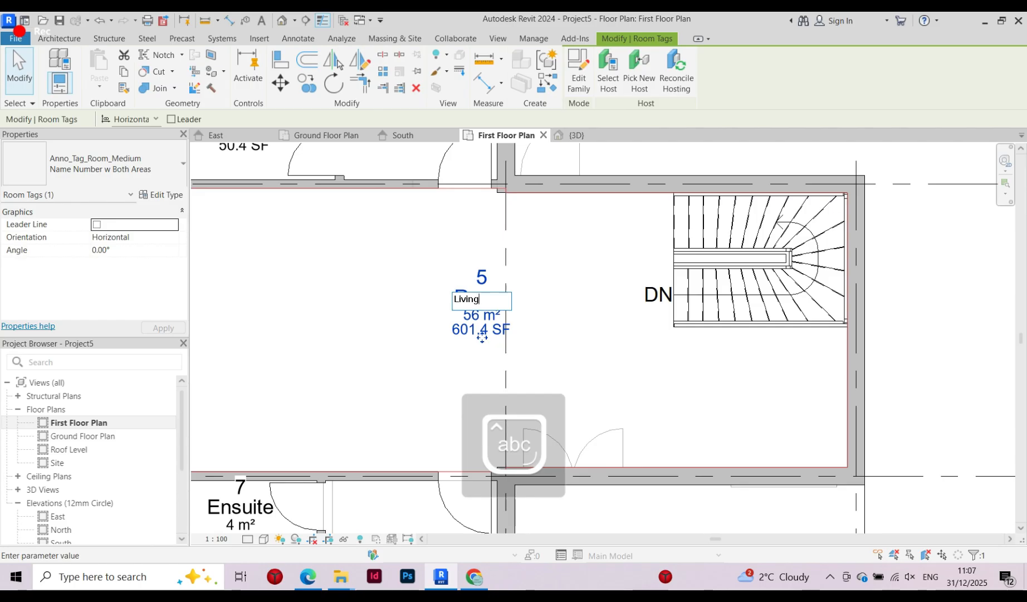
text( area 2)
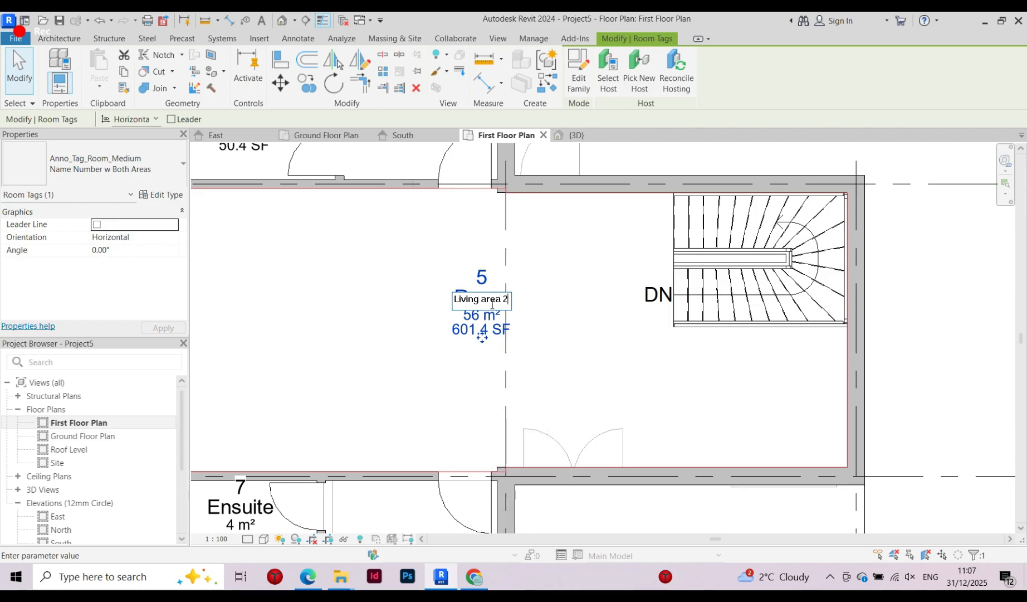
key(Return)
On the ground floor plan, rename room 2 between grids C and D as Living area 1
scroll(557, 337, down, 3)
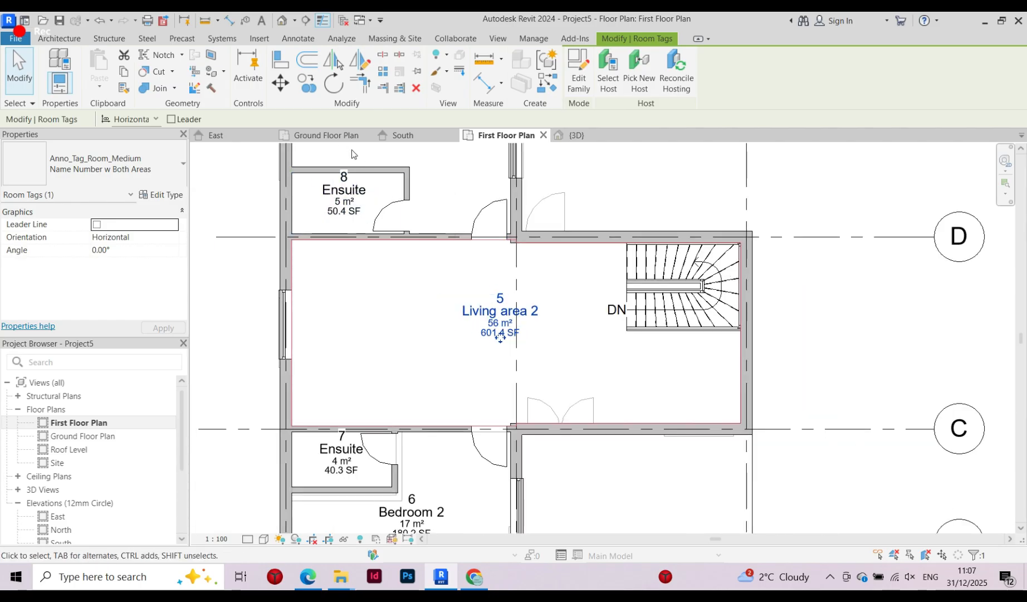
click(331, 139)
scroll(389, 256, down, 3)
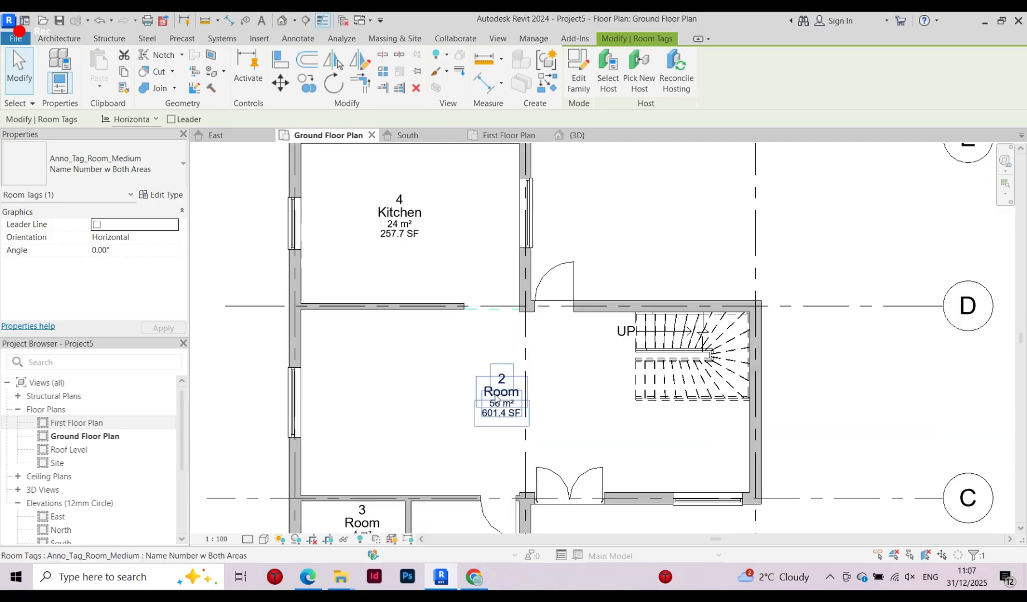
scroll(501, 395, up, 5)
click(495, 397)
key(Caps_Lock)
text(Living area 1)
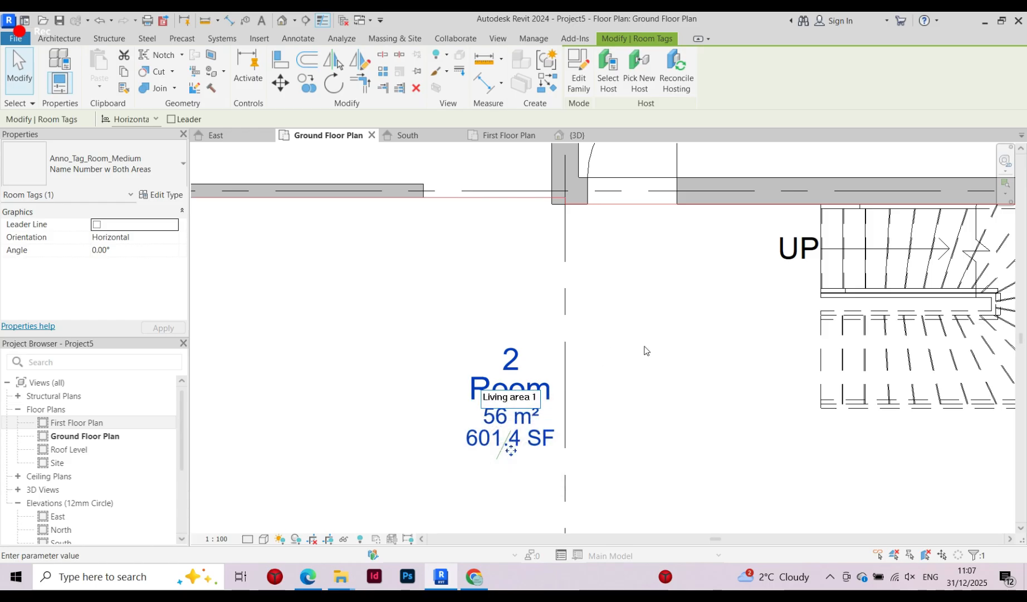
key(Return)
Rename room 3, the small room adjoining Bedroom 1 on the ground floor plan, as Ensuite
scroll(483, 243, down, 5)
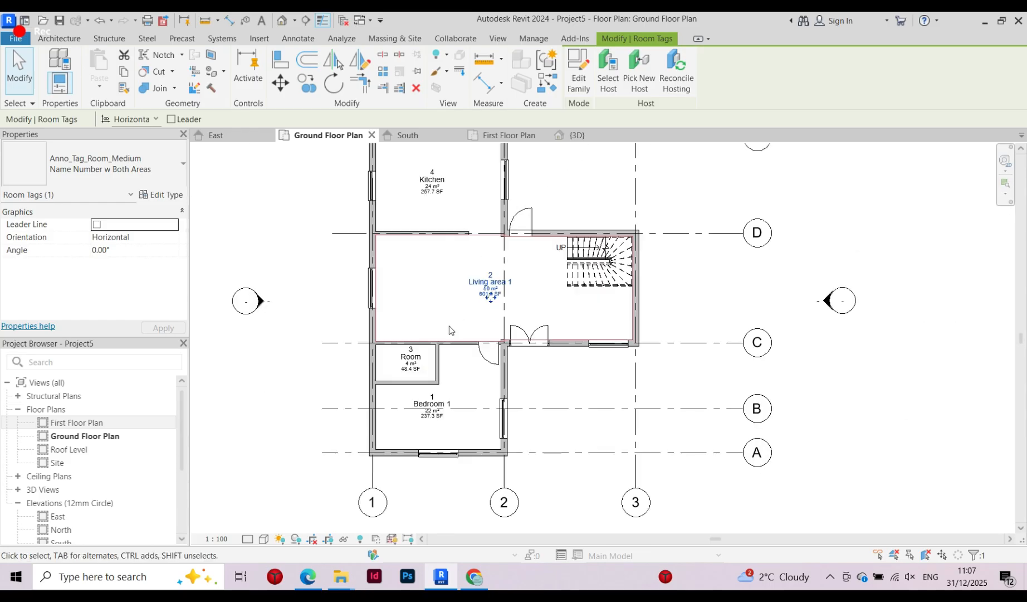
scroll(407, 366, up, 5)
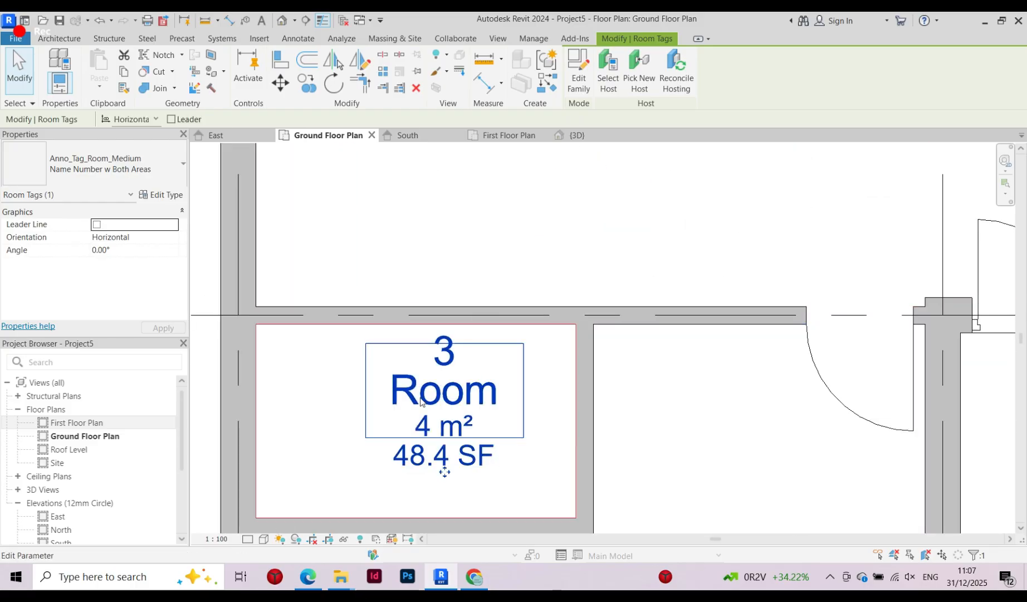
click(410, 359)
click(421, 396)
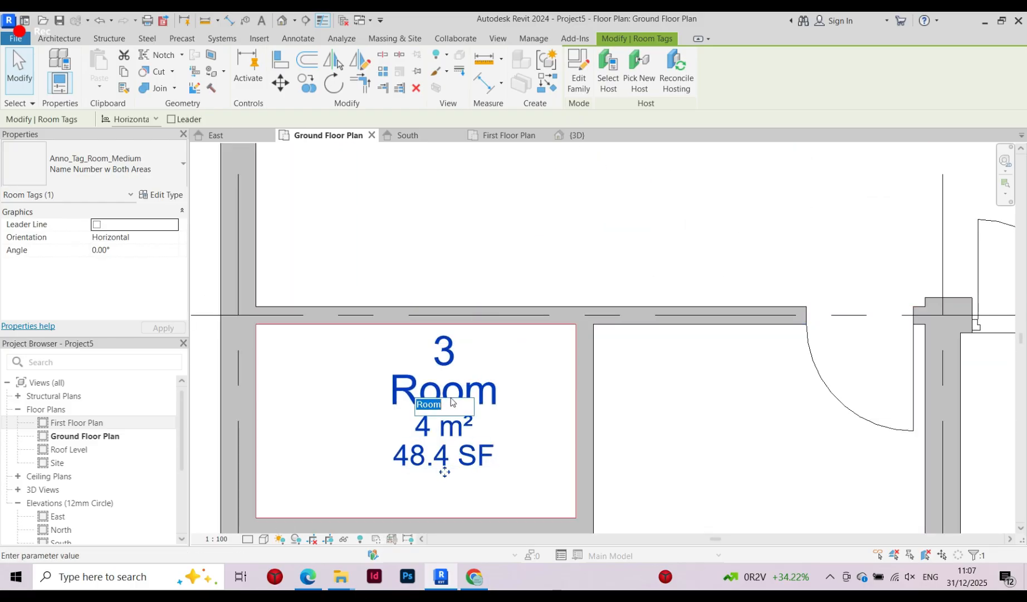
key(Caps_Lock)
text(En)
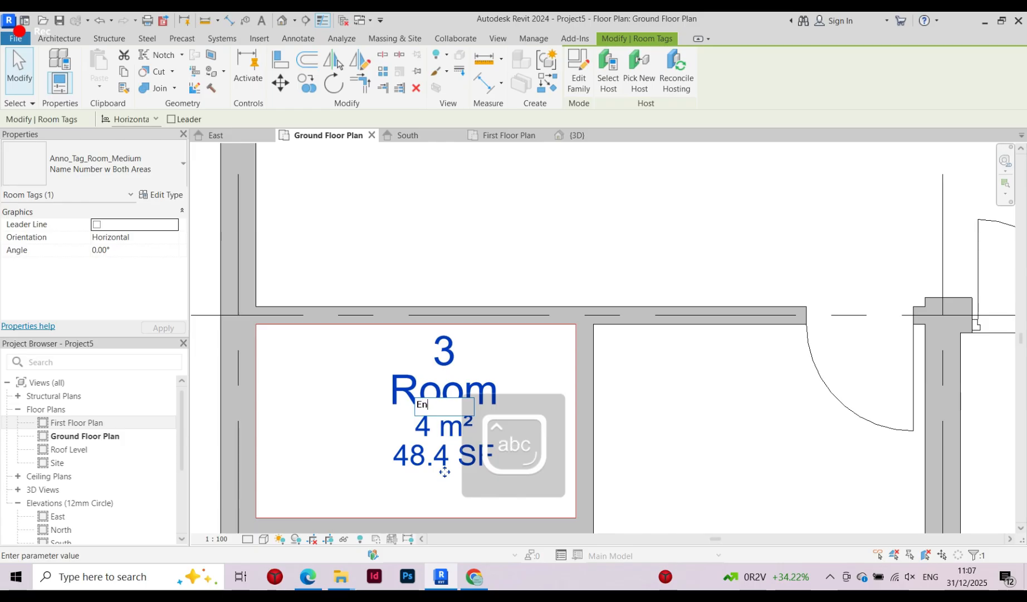
text(suite)
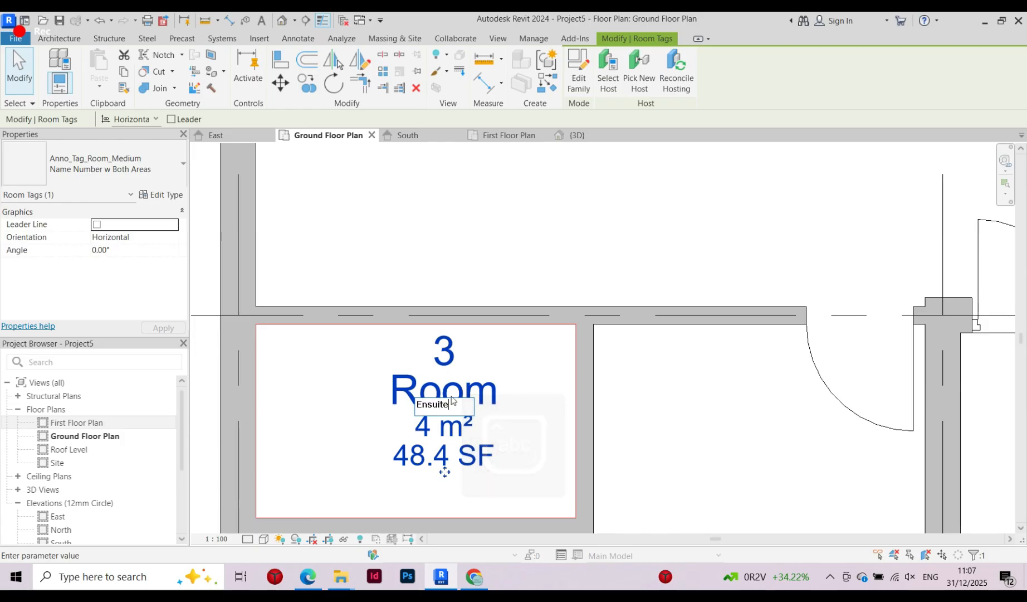
key(Return)
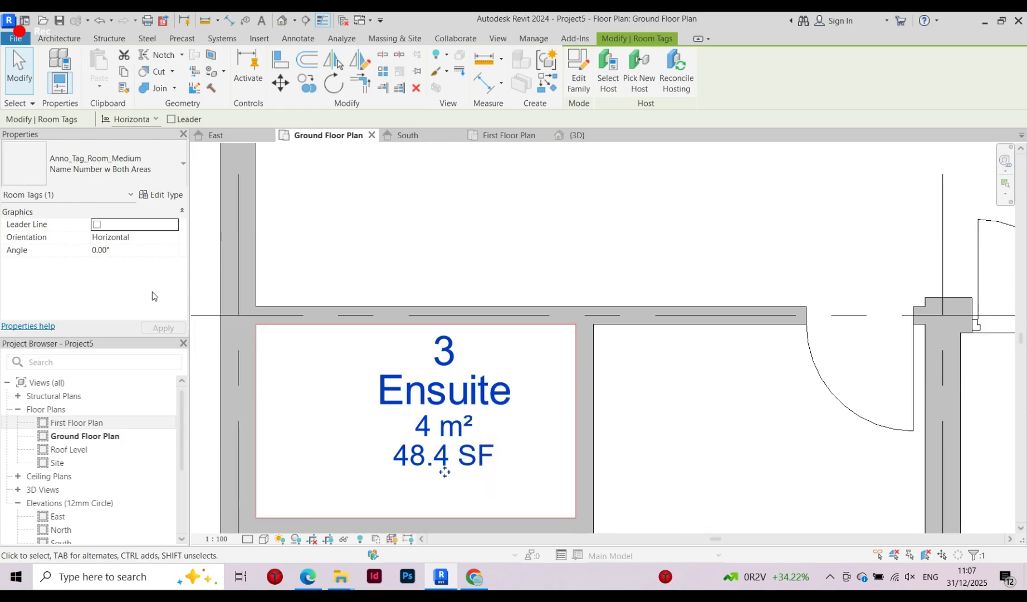
Place a Doors_IntSgl 810x2110mm door in the ground floor ensuite's east wall, swinging into the ensuite, about 100 mm from the grid C wall
click(72, 40)
click(83, 67)
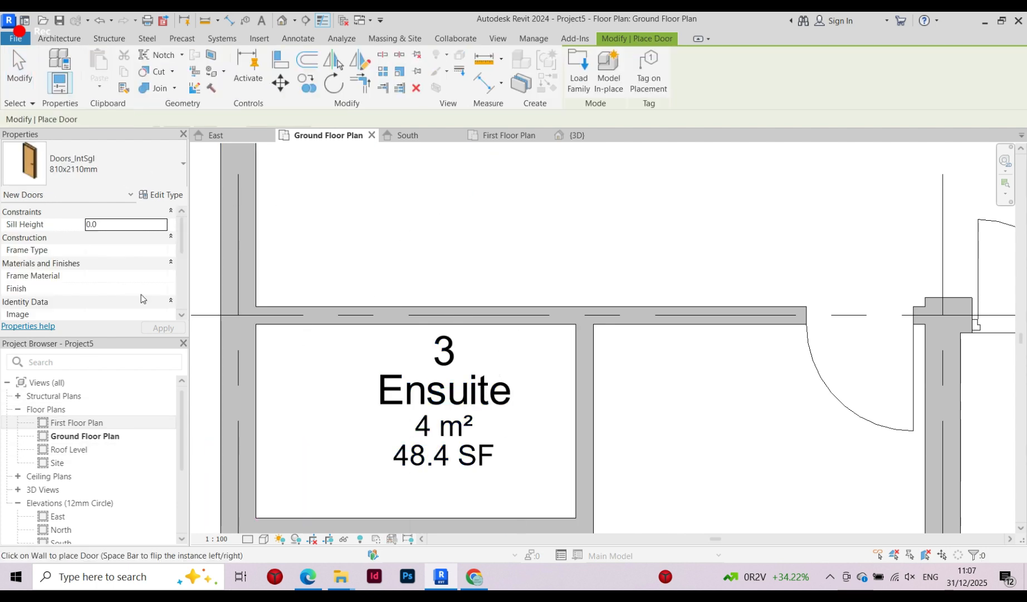
click(576, 383)
scroll(409, 263, down, 2)
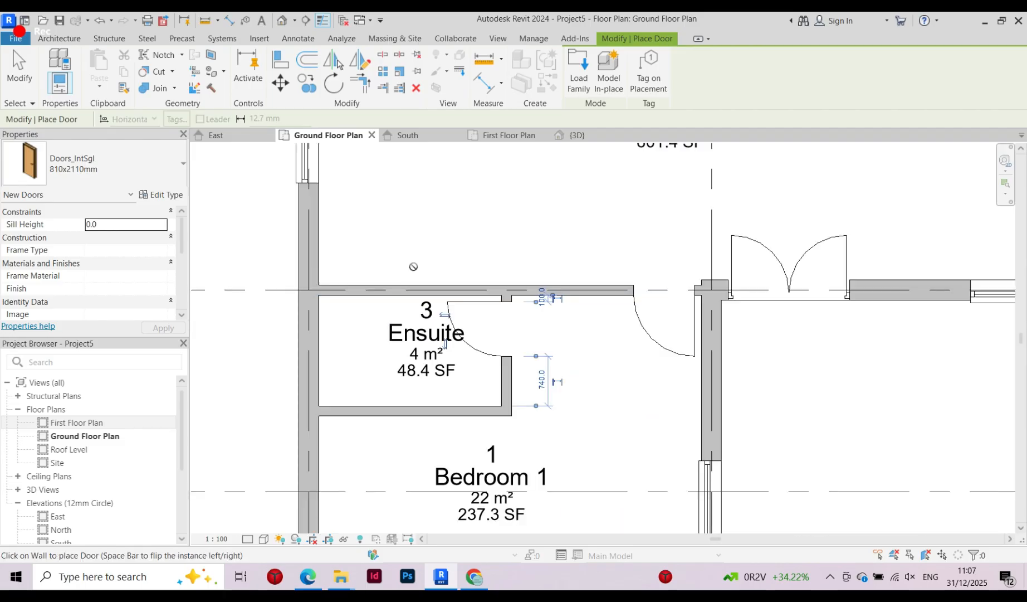
key(Escape)
Nudge the ground floor Ensuite tag west towards grid 1 and slightly south, clear of the door swing
scroll(278, 301, down, 1)
scroll(340, 335, up, 1)
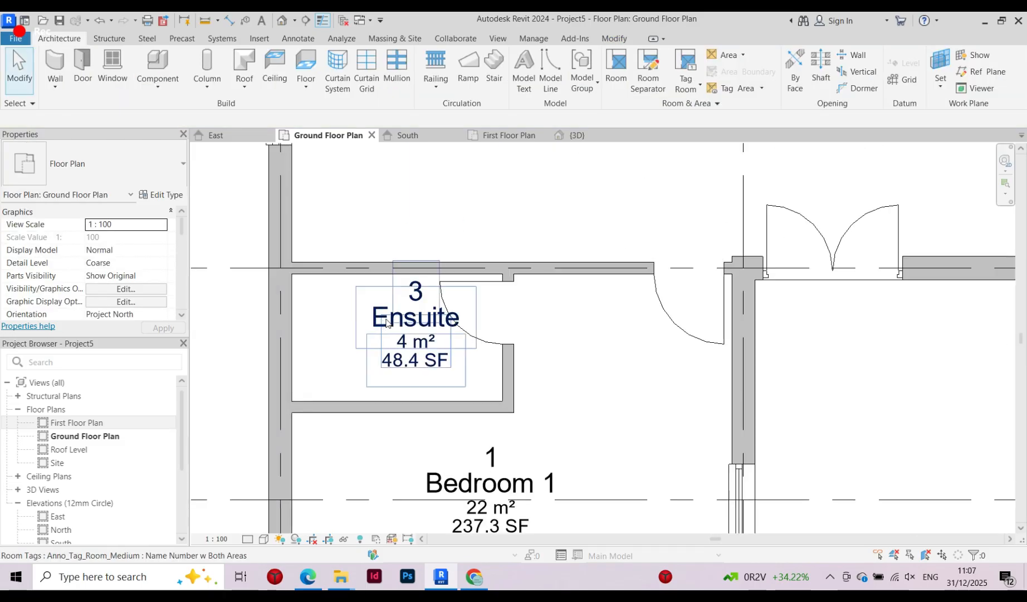
click(386, 323)
key(Left)
key(Left)
key(Left)
key(Left)
key(Left)
key(Left)
key(Left)
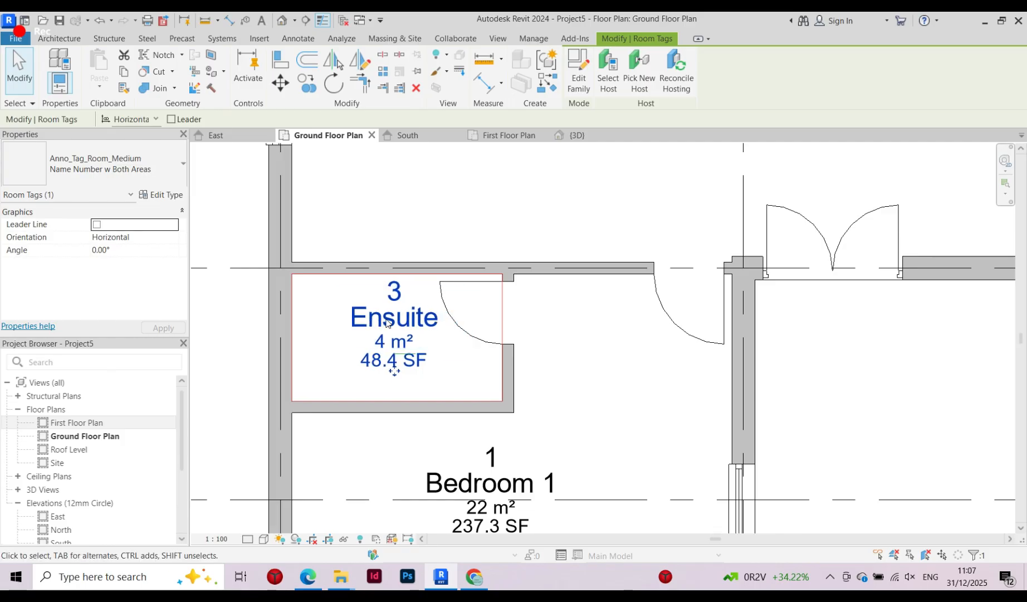
key(Down)
key(Down)
key(Down)
key(Down)
key(Down)
key(Down)
key(Down)
click(546, 180)
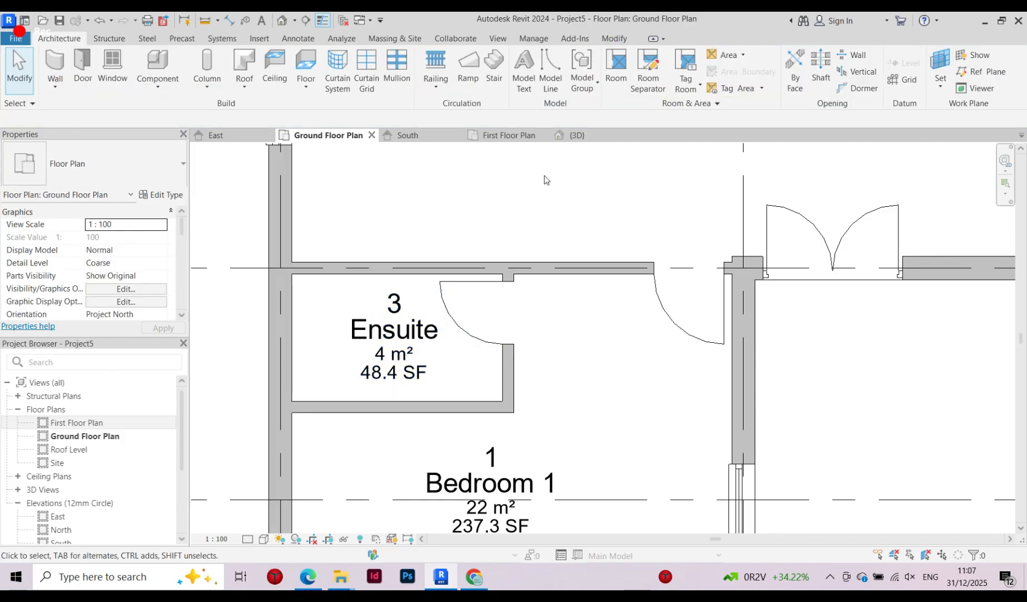
Nudge the ground floor Bedroom 1 tag slightly east and south within its room
scroll(451, 192, down, 2)
scroll(465, 335, up, 1)
click(471, 363)
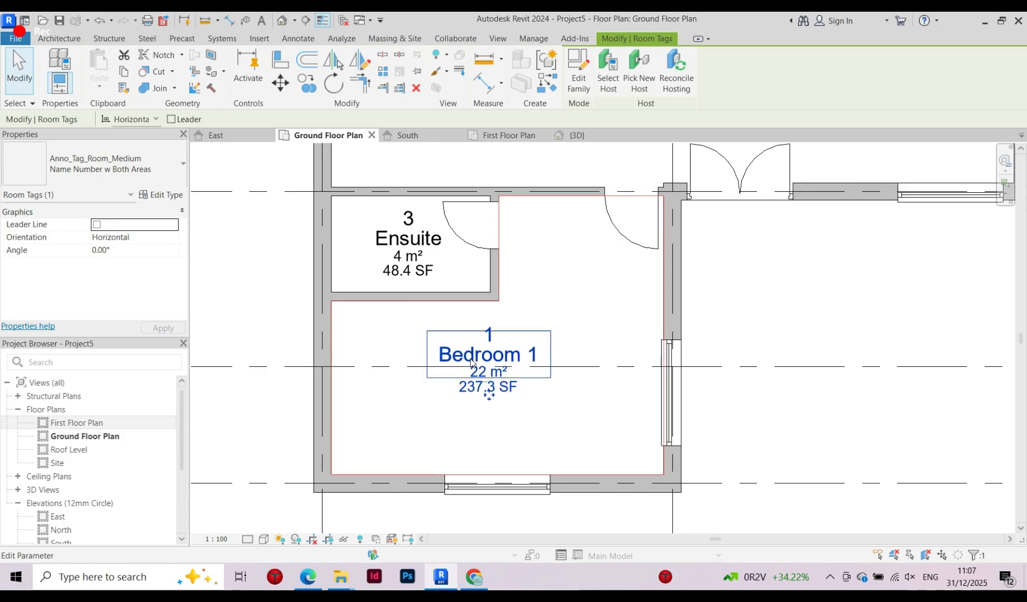
key(Right)
key(Right)
key(Right)
key(Right)
key(Down)
key(Down)
key(Down)
key(Down)
key(Down)
key(Down)
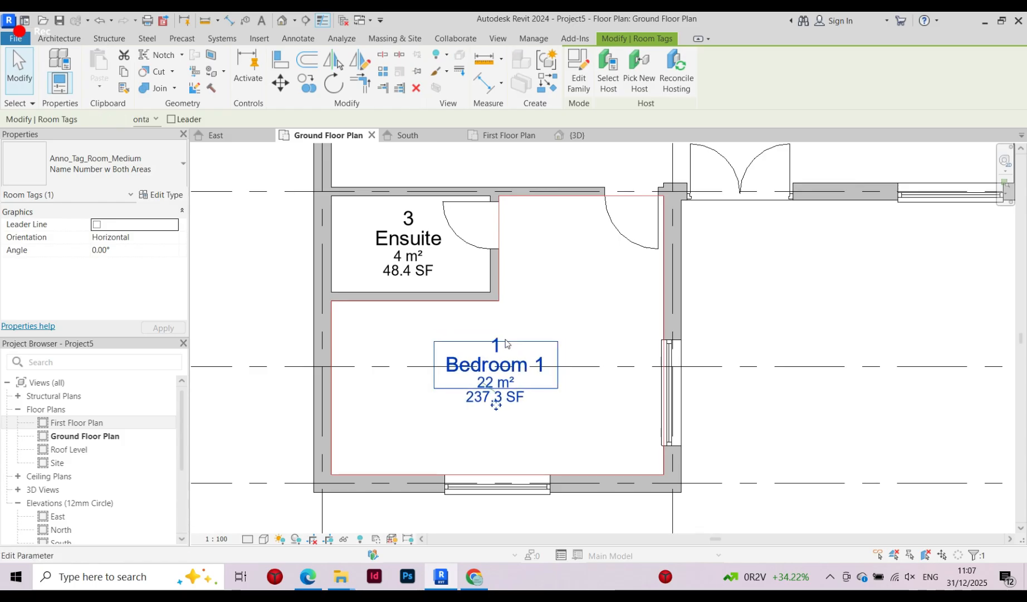
click(573, 292)
scroll(573, 292, down, 4)
key(Escape)
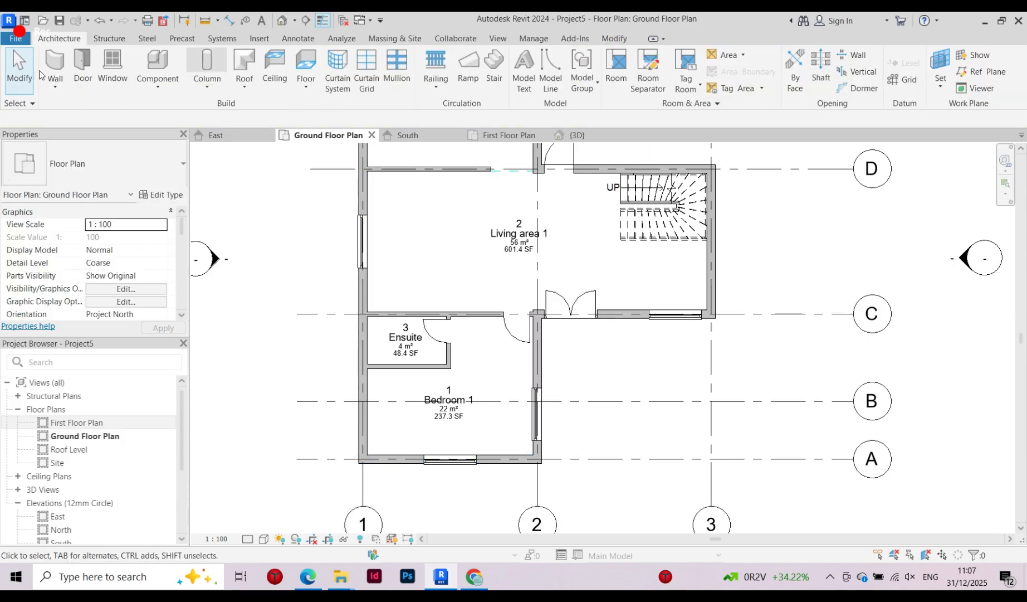
scroll(454, 327, down, 5)
scroll(541, 282, up, 3)
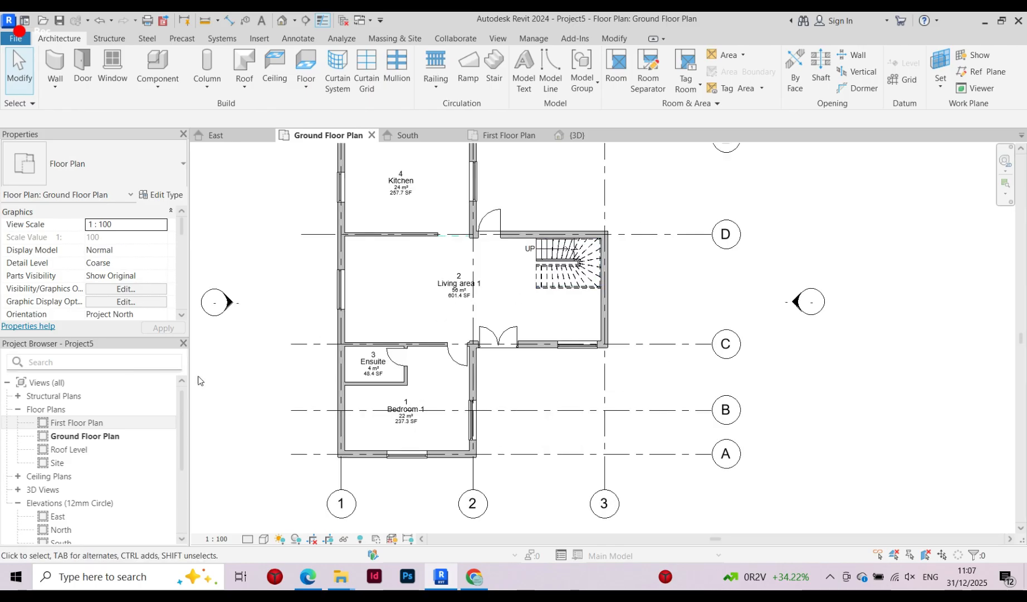
scroll(390, 312, down, 4)
scroll(404, 260, up, 2)
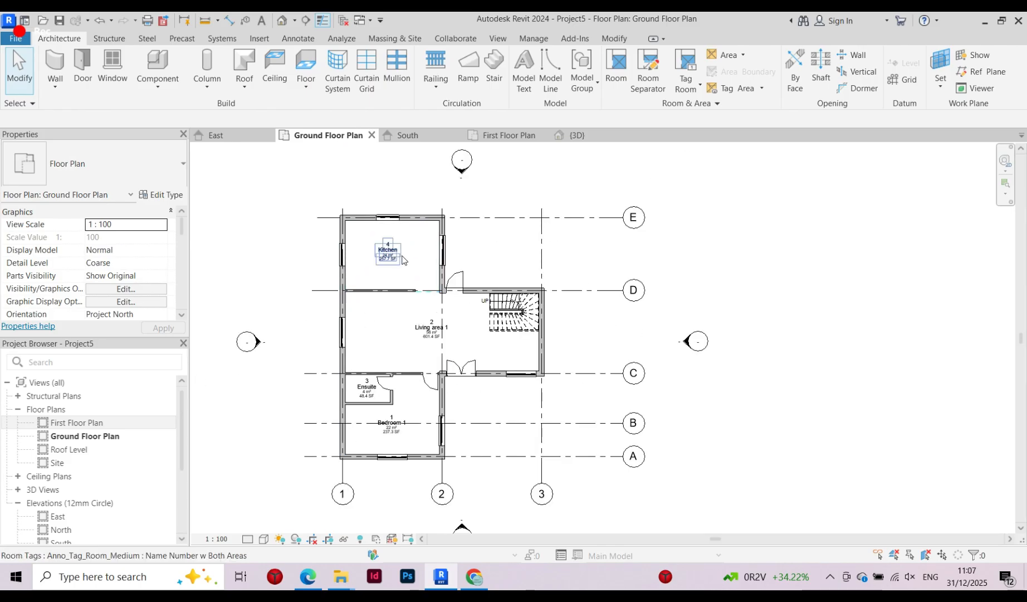
scroll(404, 261, up, 2)
click(396, 274)
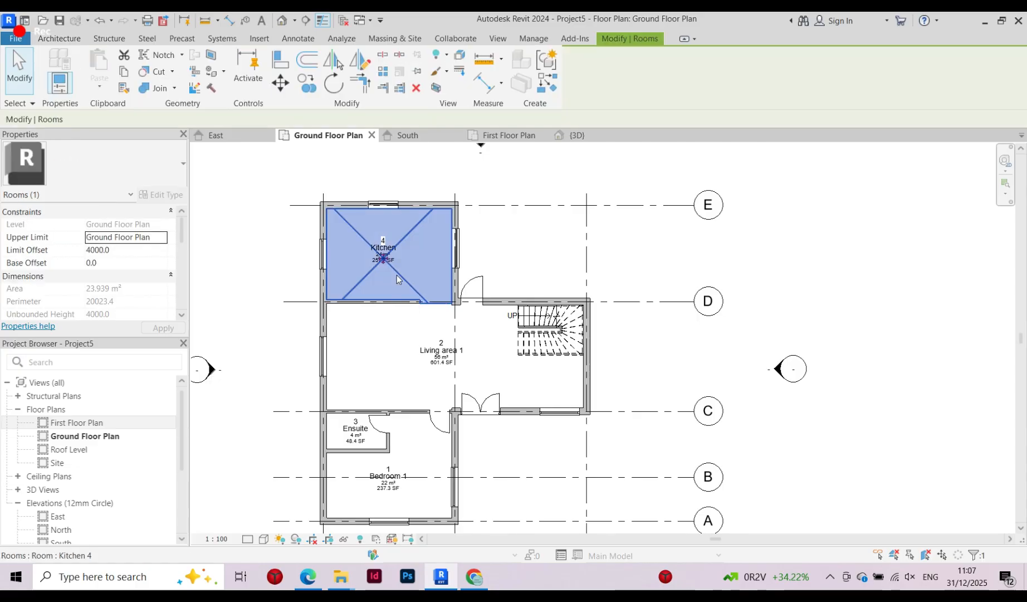
key(Escape)
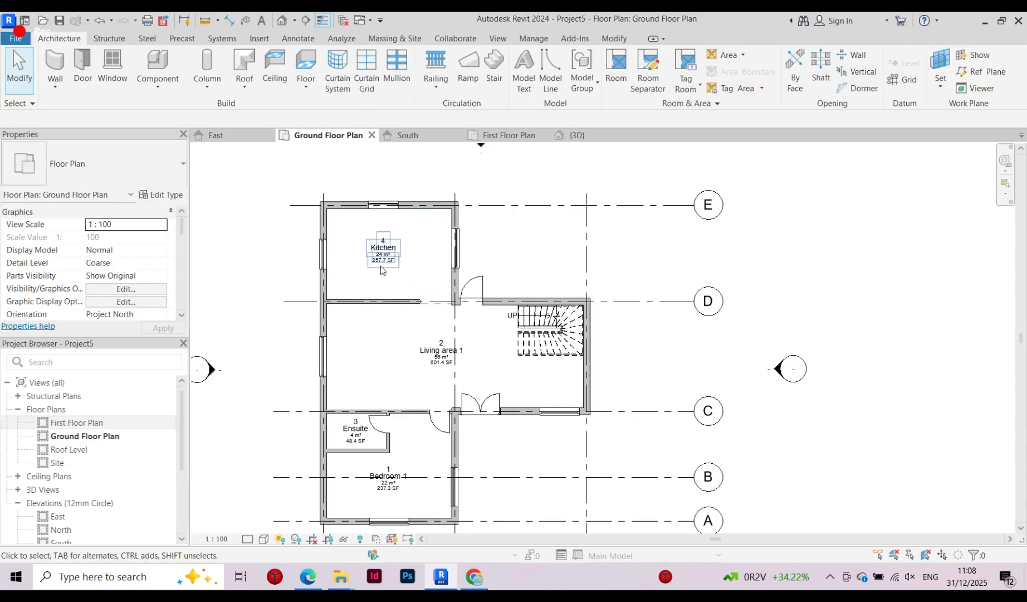
click(378, 248)
key(Escape)
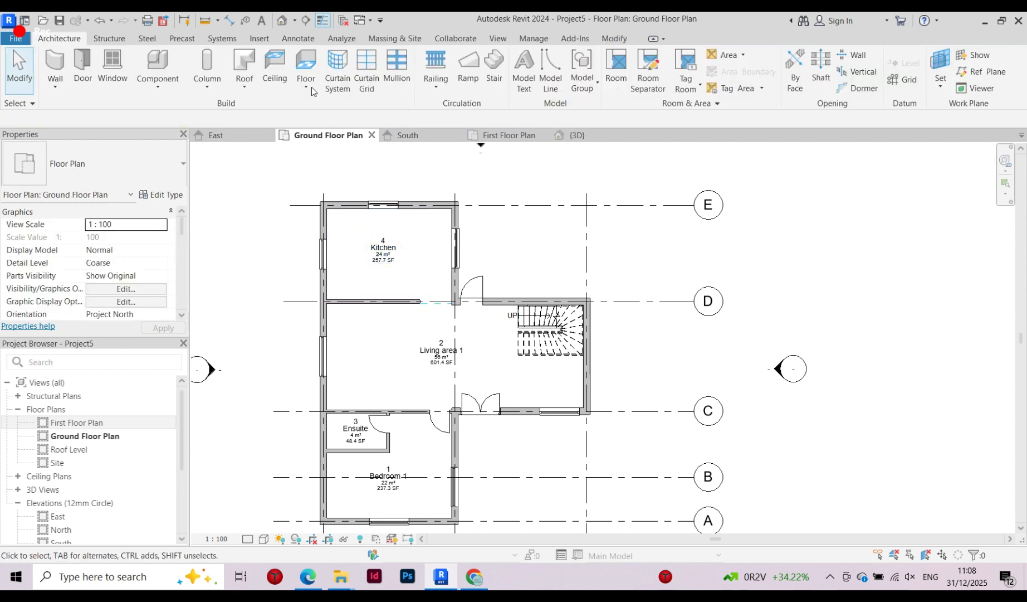
click(297, 38)
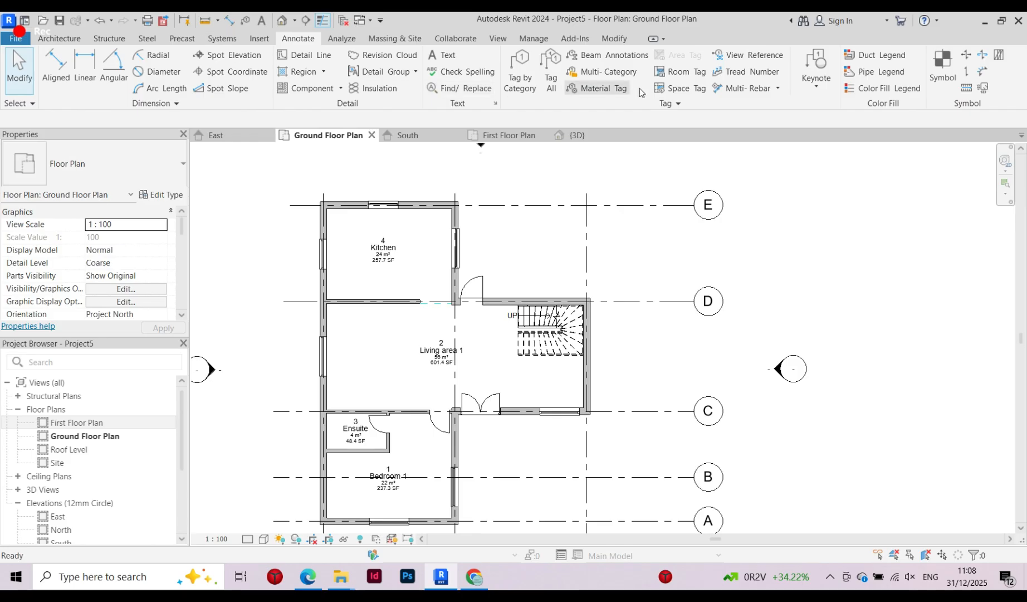
click(48, 39)
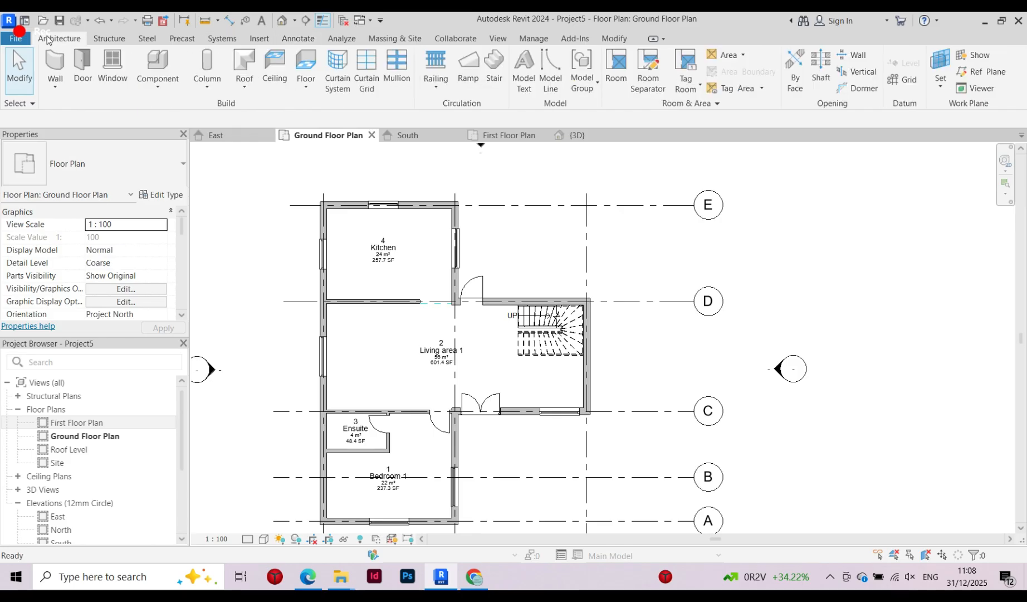
click(97, 40)
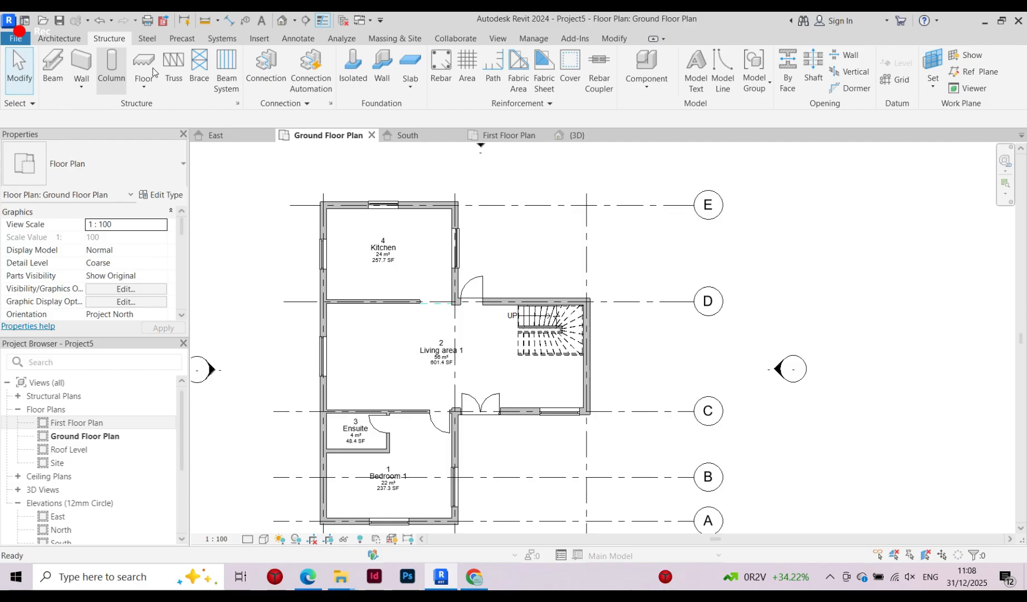
click(62, 39)
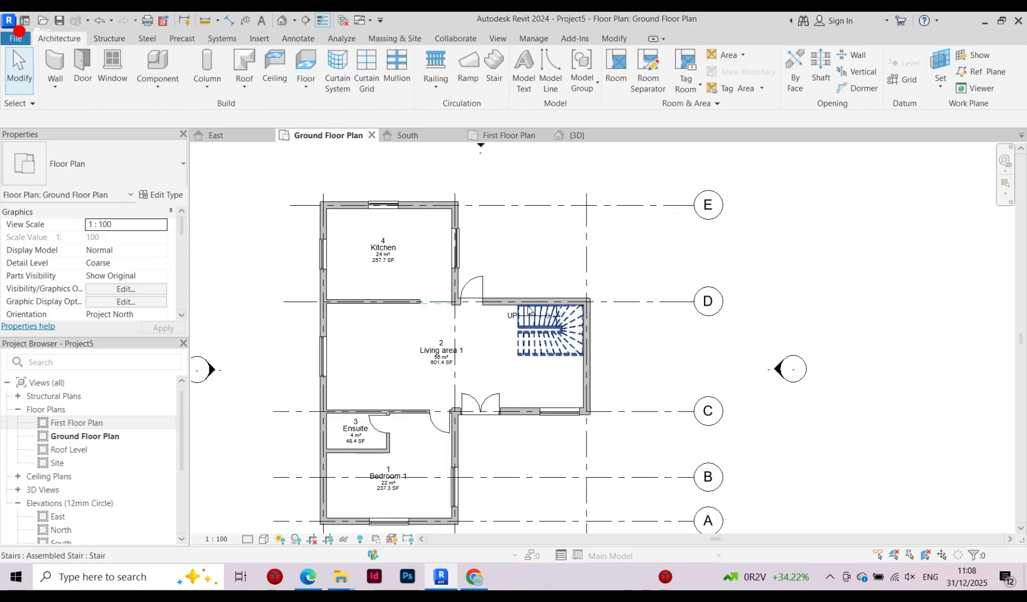
click(403, 268)
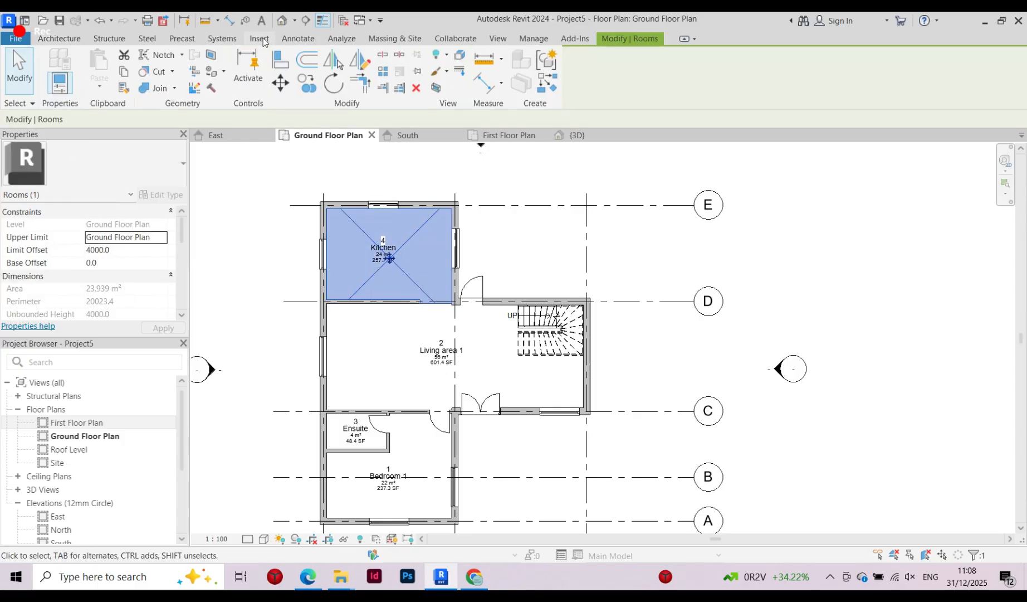
click(292, 38)
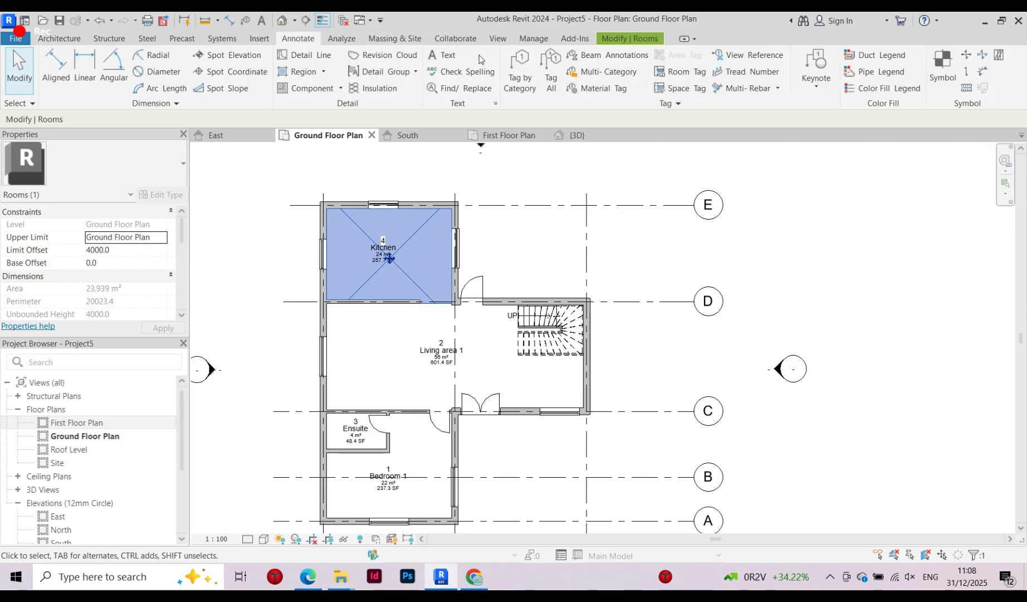
click(498, 38)
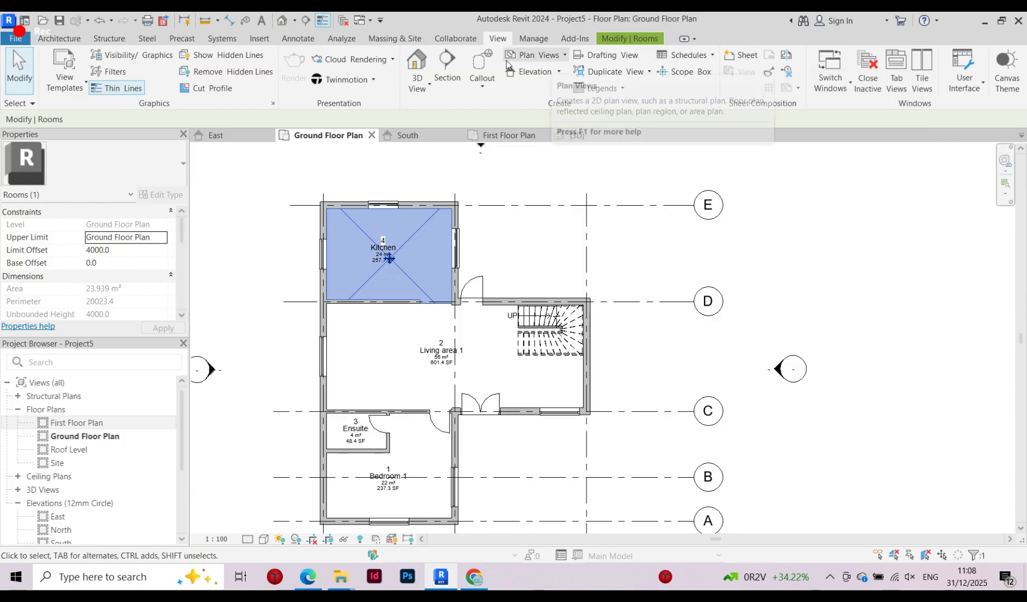
Place a color fill legend east of grid bubble E on the ground floor plan, with space type Rooms and color scheme By Room Name
click(304, 40)
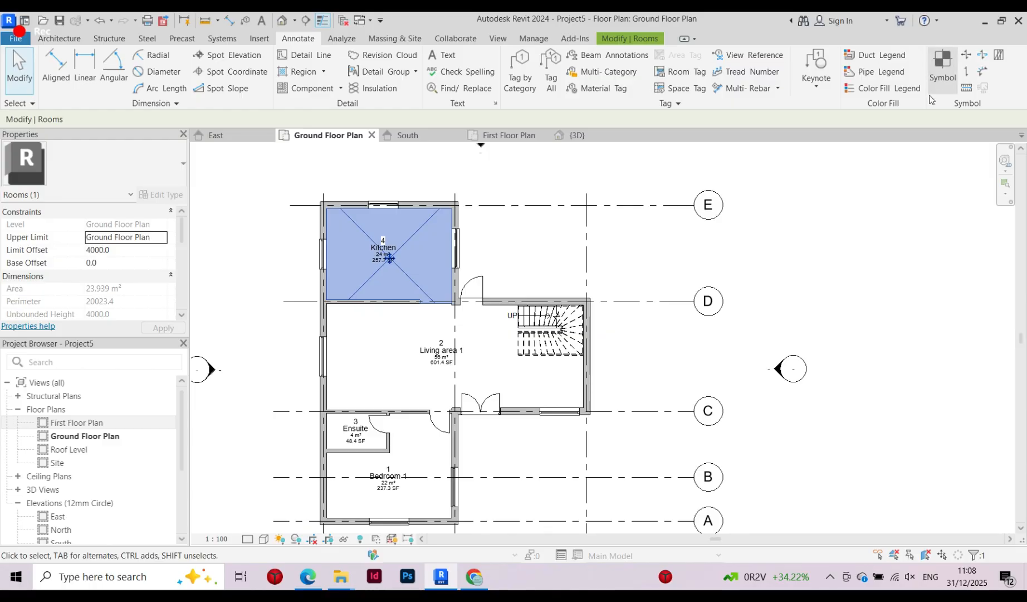
click(880, 89)
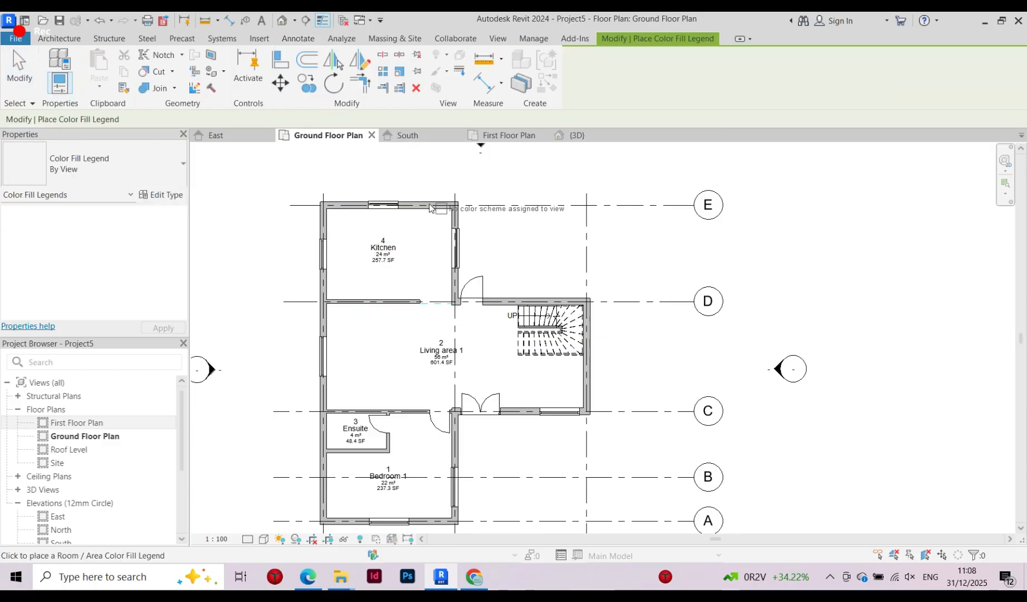
scroll(473, 213, down, 2)
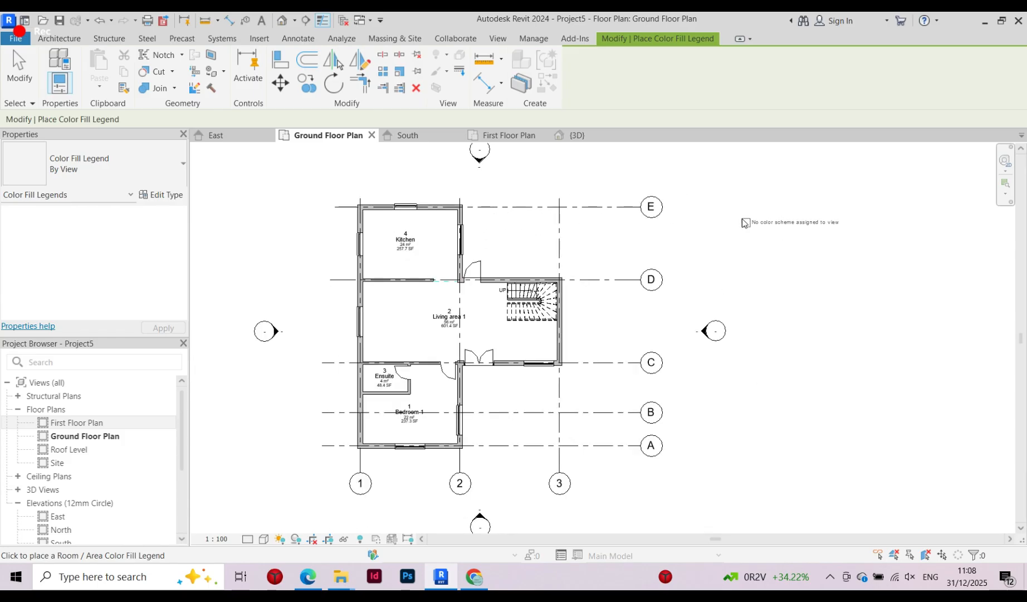
click(743, 208)
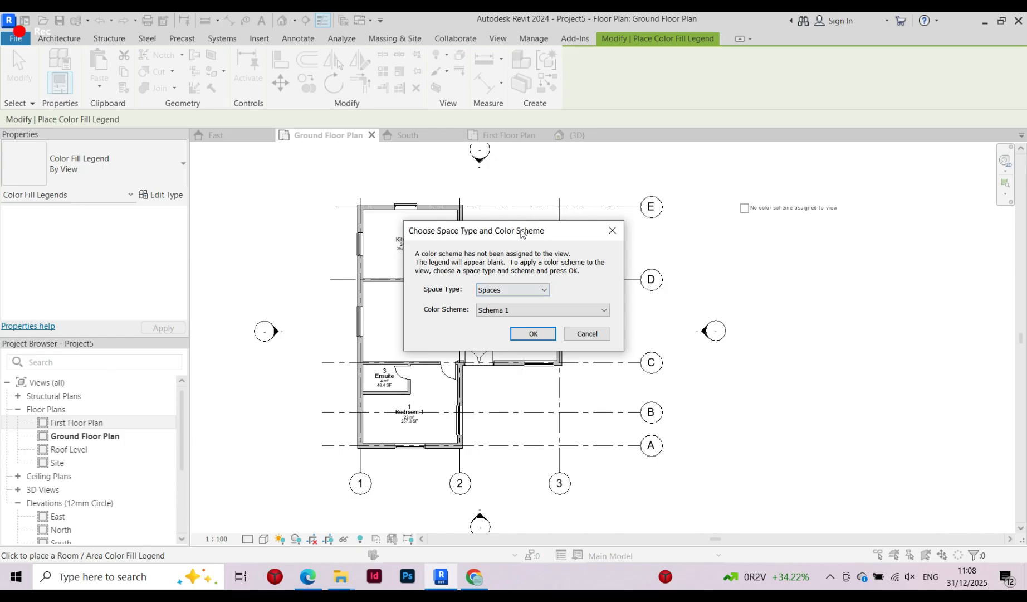
drag(522, 232, 568, 221)
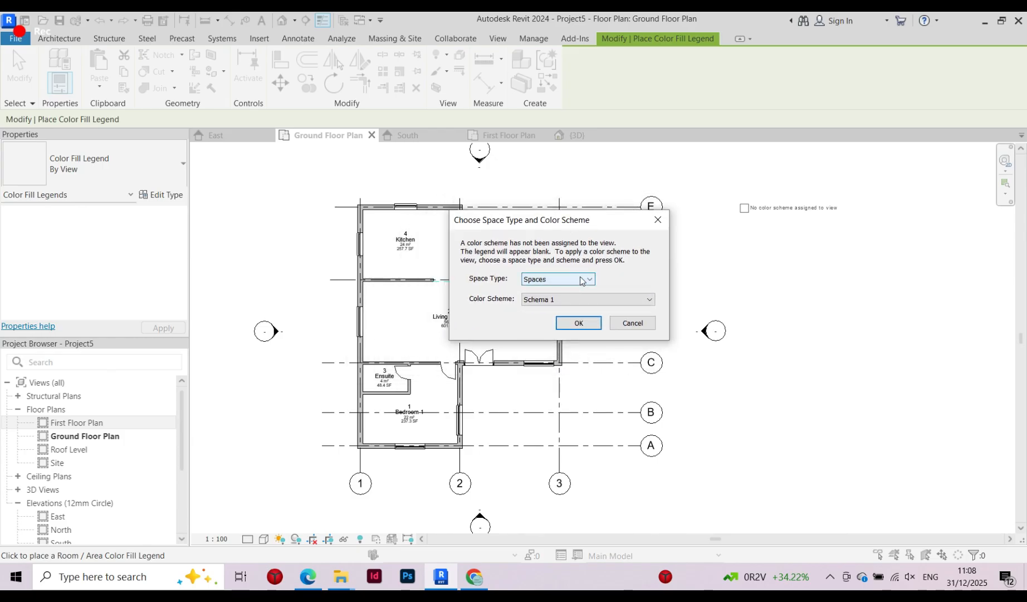
click(583, 280)
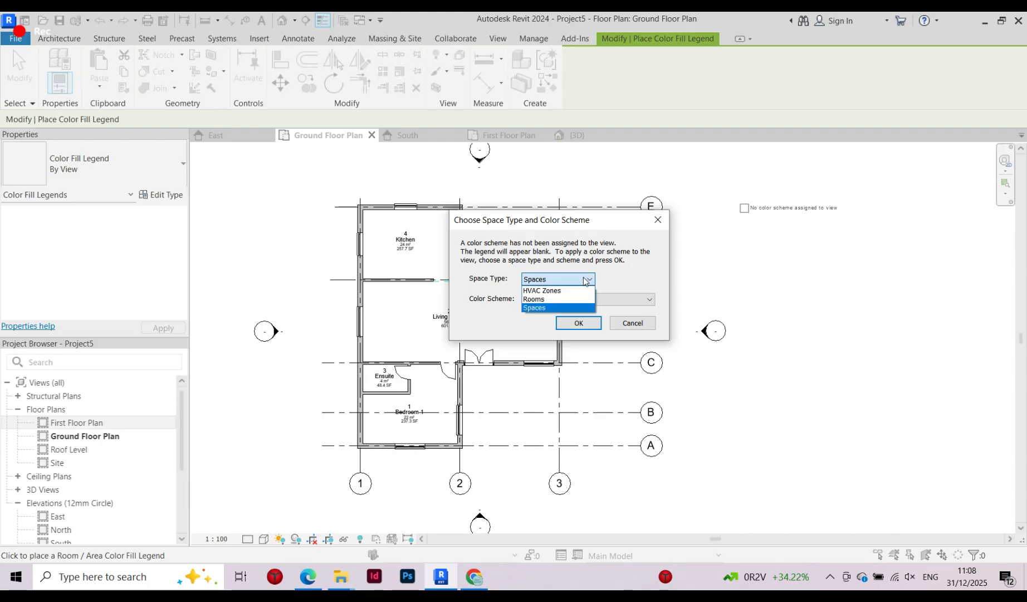
click(542, 299)
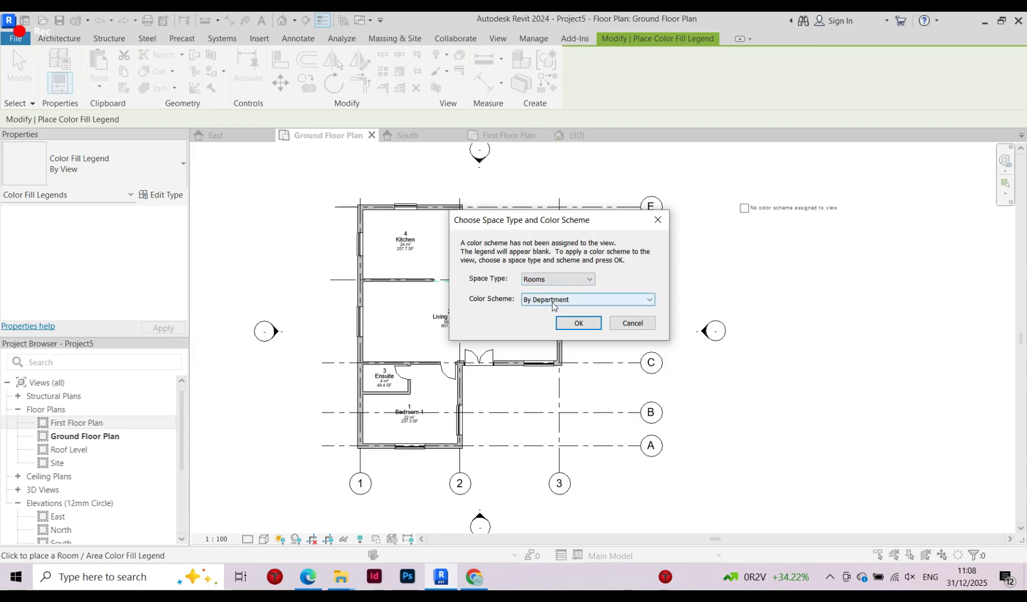
click(621, 301)
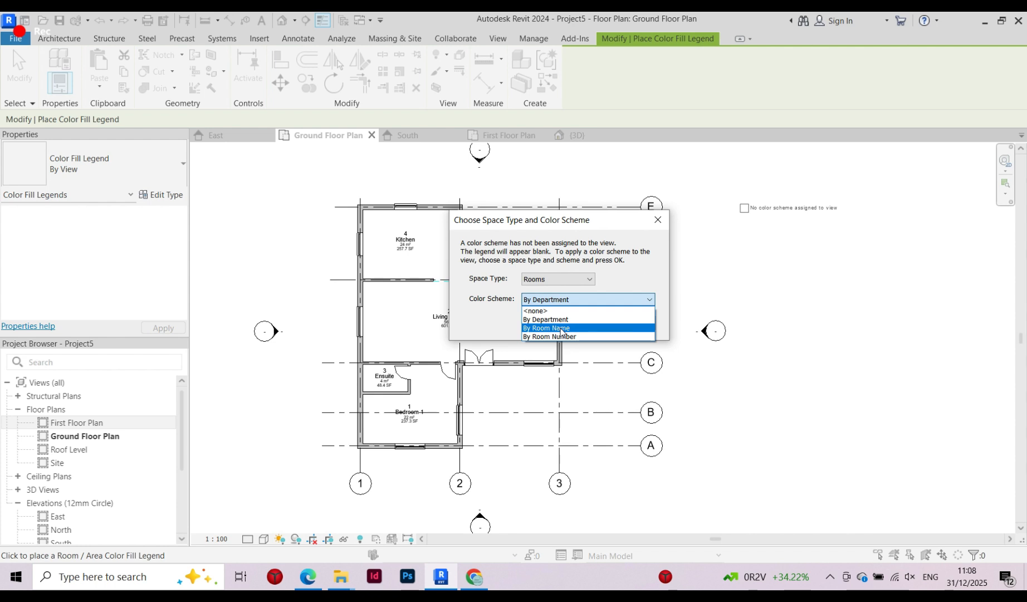
click(561, 328)
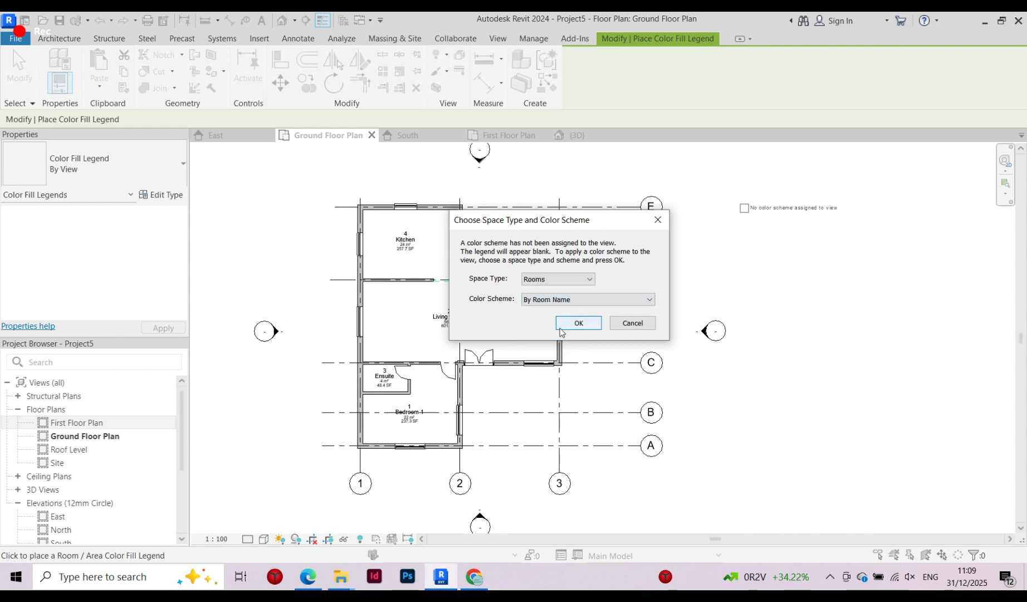
click(591, 329)
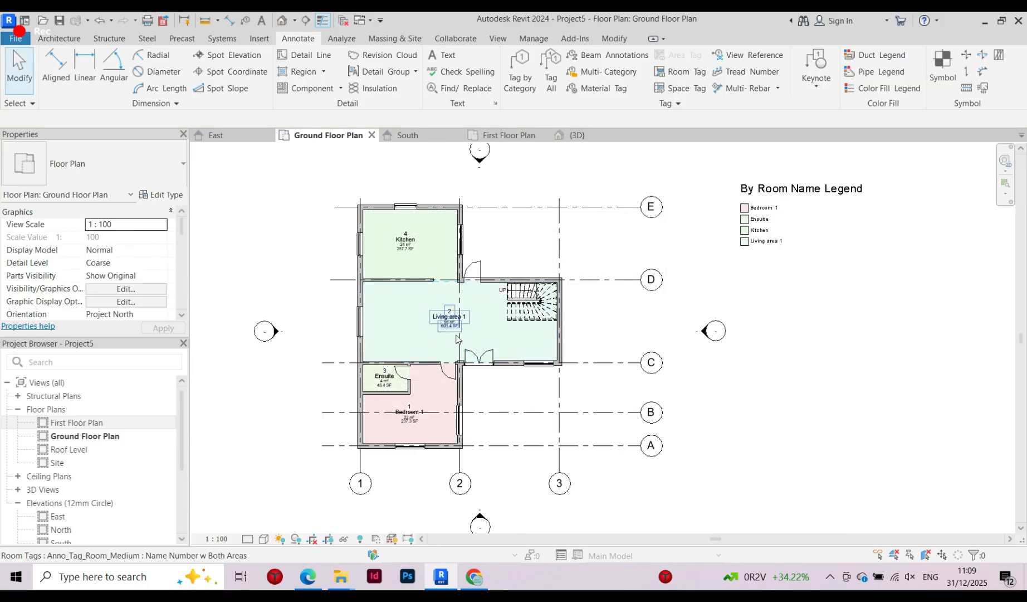
Check the room colours on the ground floor plan and open the First Floor Plan view
scroll(448, 331, up, 2)
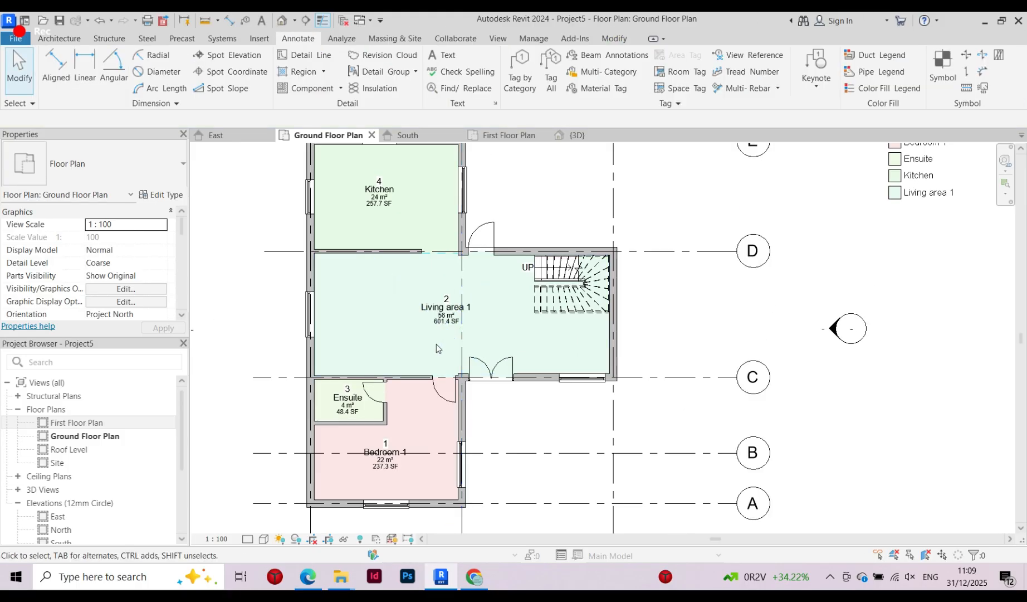
scroll(438, 348, down, 3)
scroll(485, 377, up, 3)
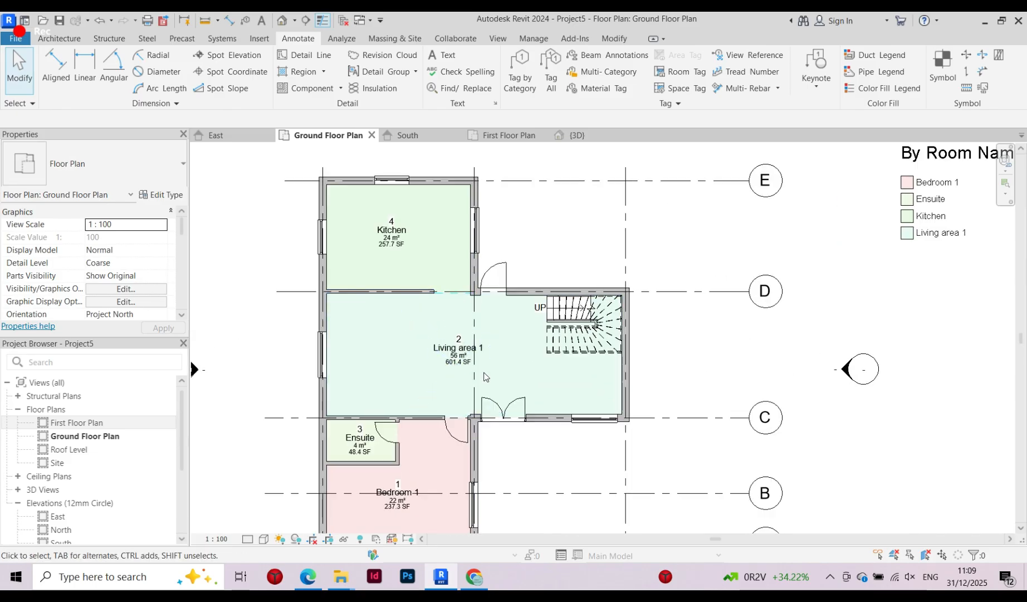
scroll(485, 377, down, 2)
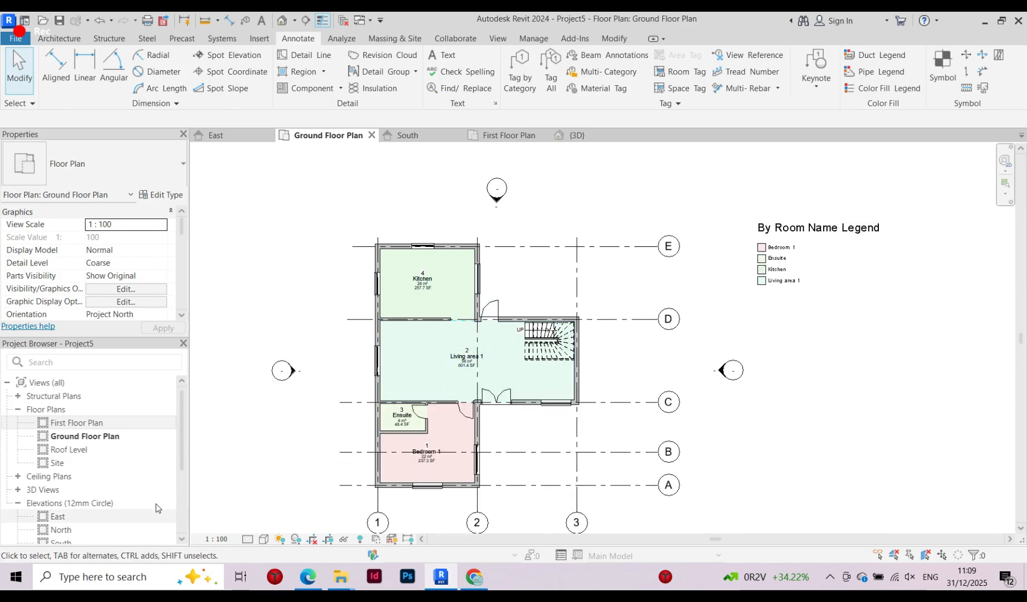
double_click(92, 422)
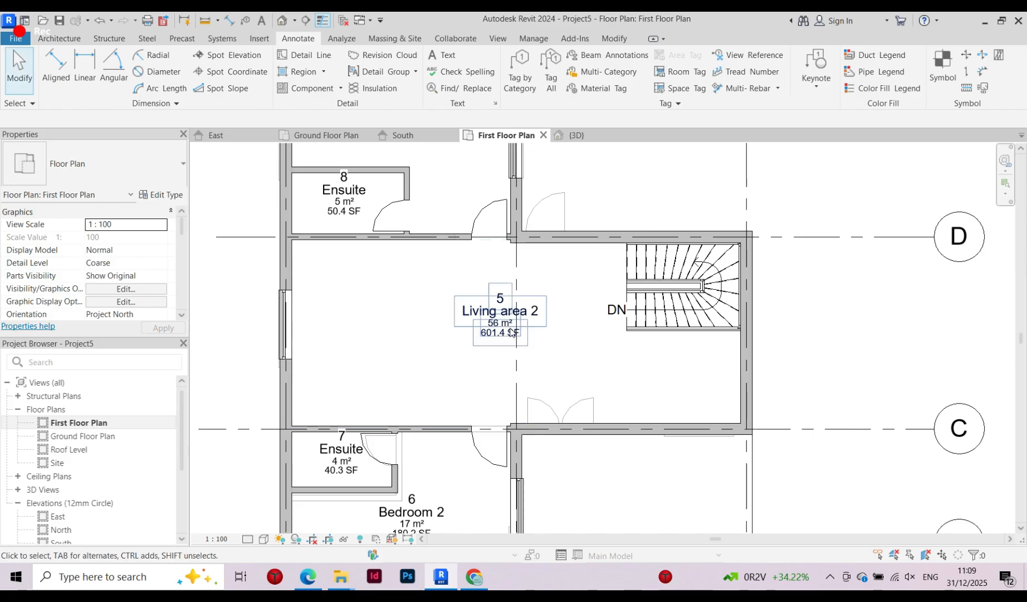
scroll(510, 328, down, 4)
scroll(396, 365, down, 1)
scroll(424, 343, down, 3)
scroll(485, 351, up, 2)
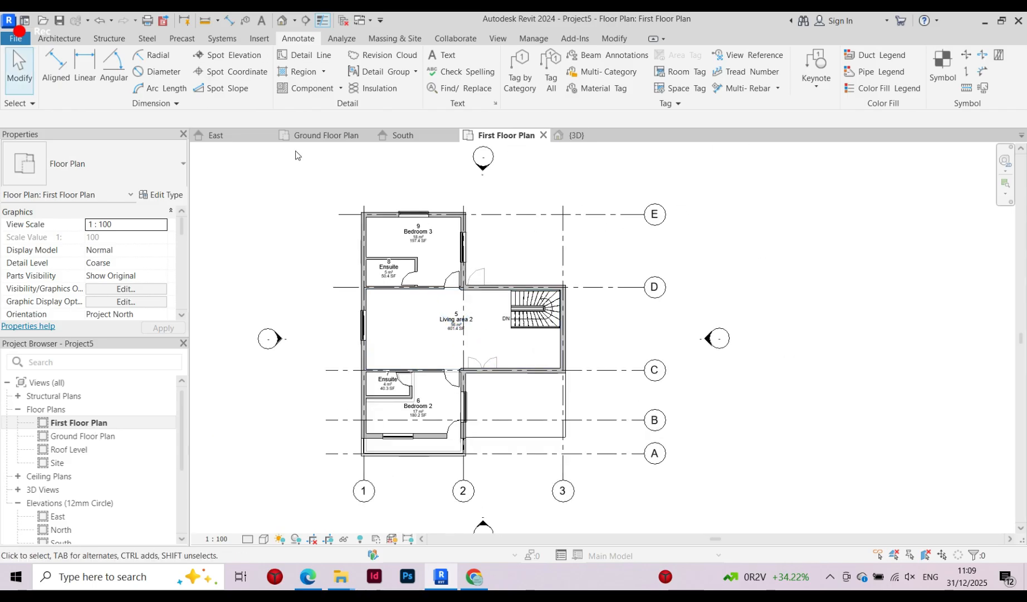
Place a color fill legend east of grid bubble E on the first floor plan, with space type Rooms and color scheme By Room Name
click(883, 88)
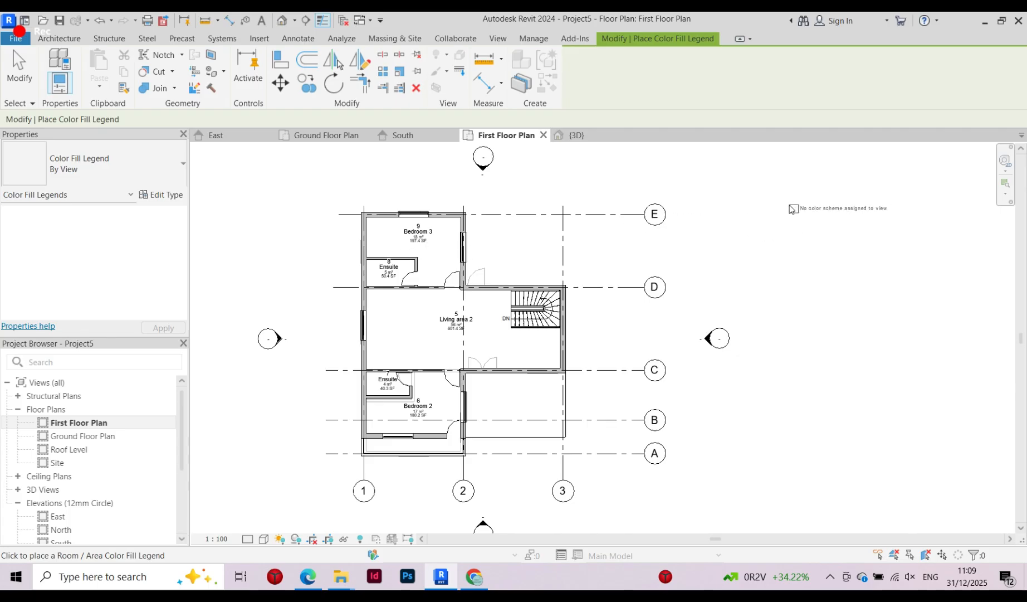
click(790, 210)
click(584, 279)
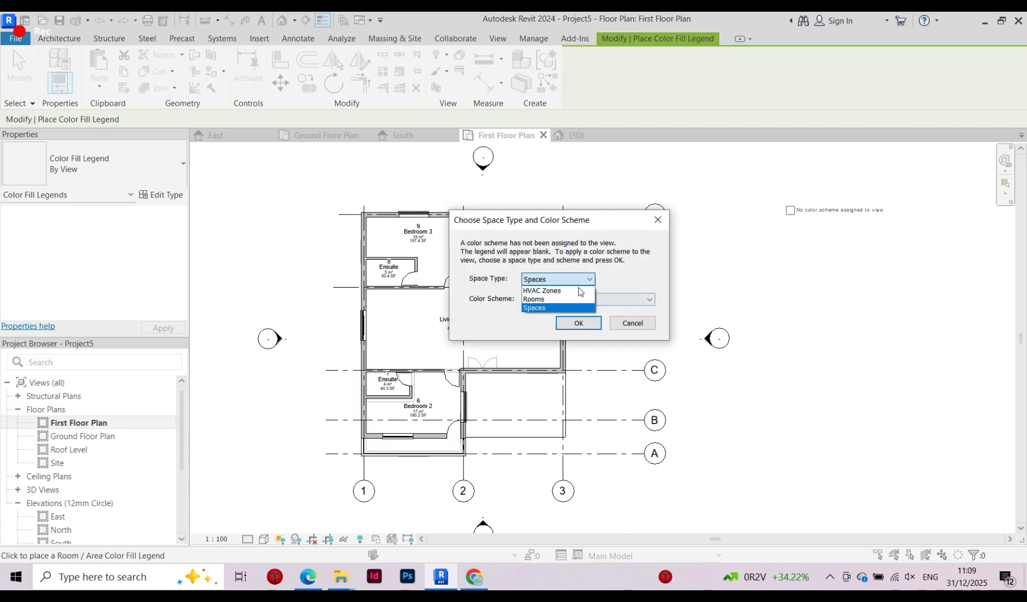
click(548, 304)
click(547, 303)
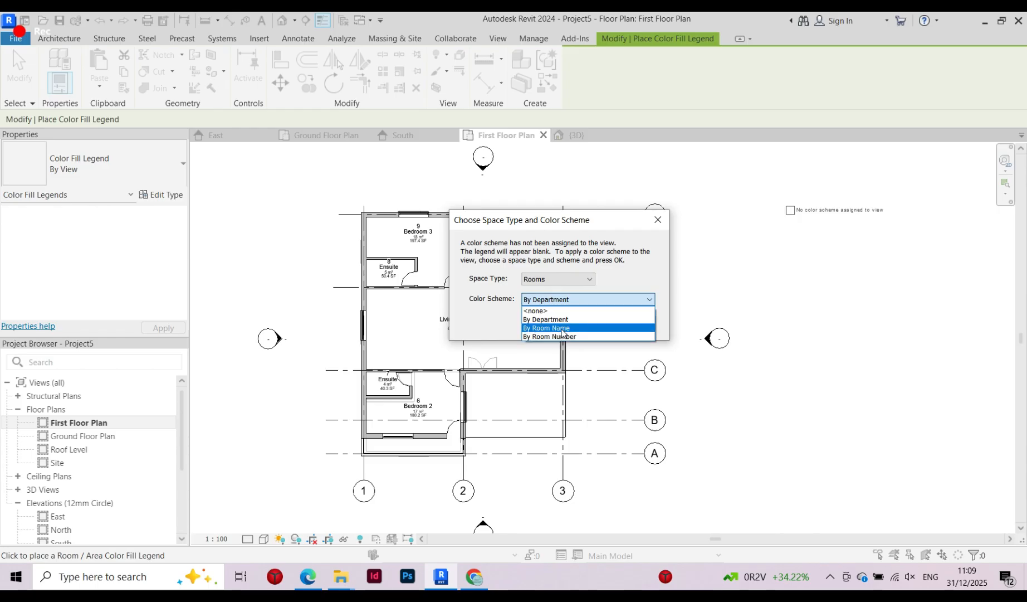
click(569, 334)
click(578, 323)
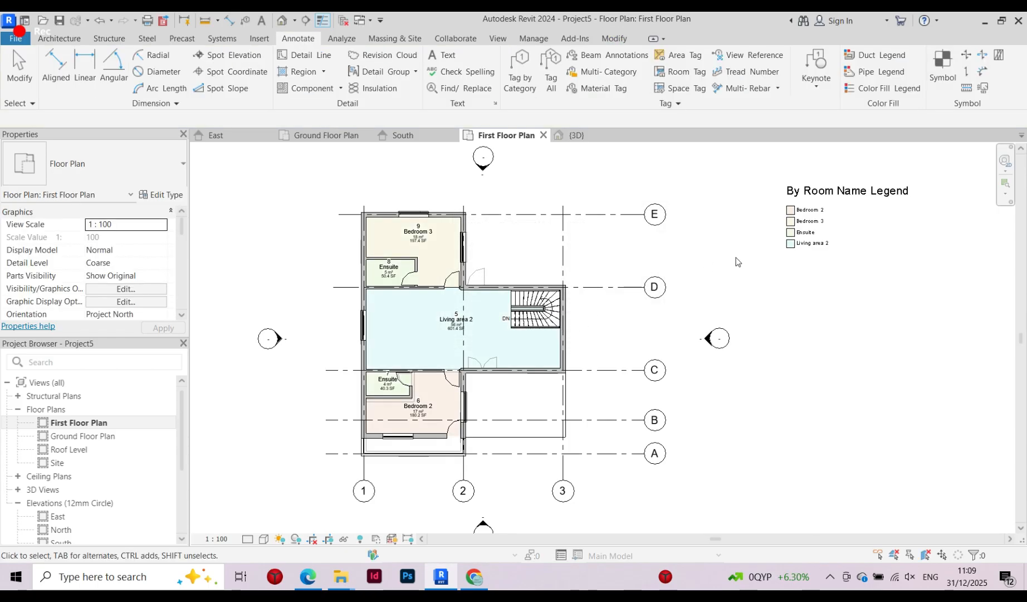
Examine the coloured rooms on the first floor plan and the whole house in the 3D view, from the balcony side and from above
scroll(499, 353, up, 4)
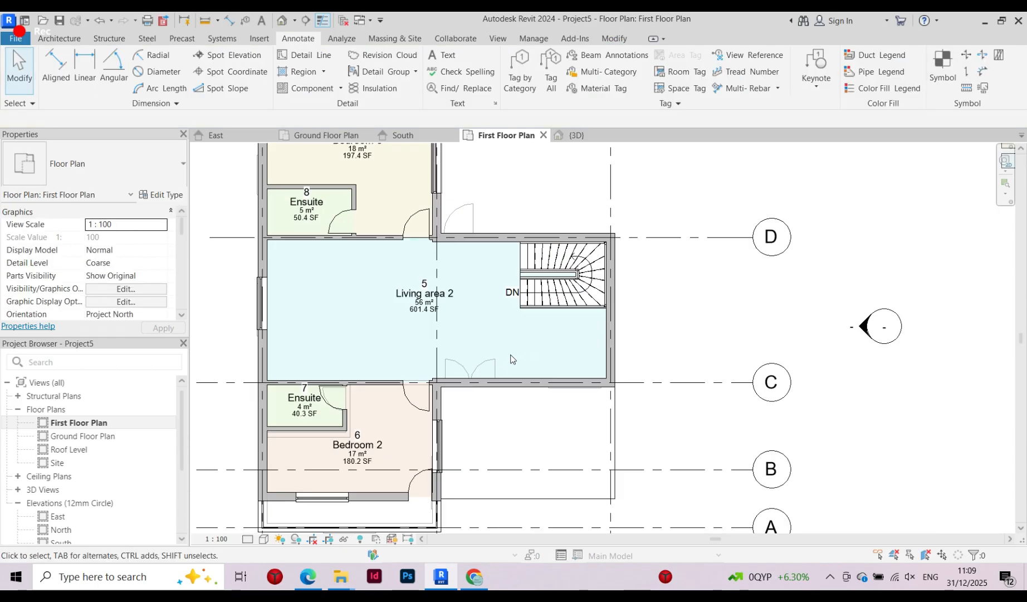
scroll(412, 298, down, 3)
scroll(355, 449, up, 3)
scroll(350, 462, down, 1)
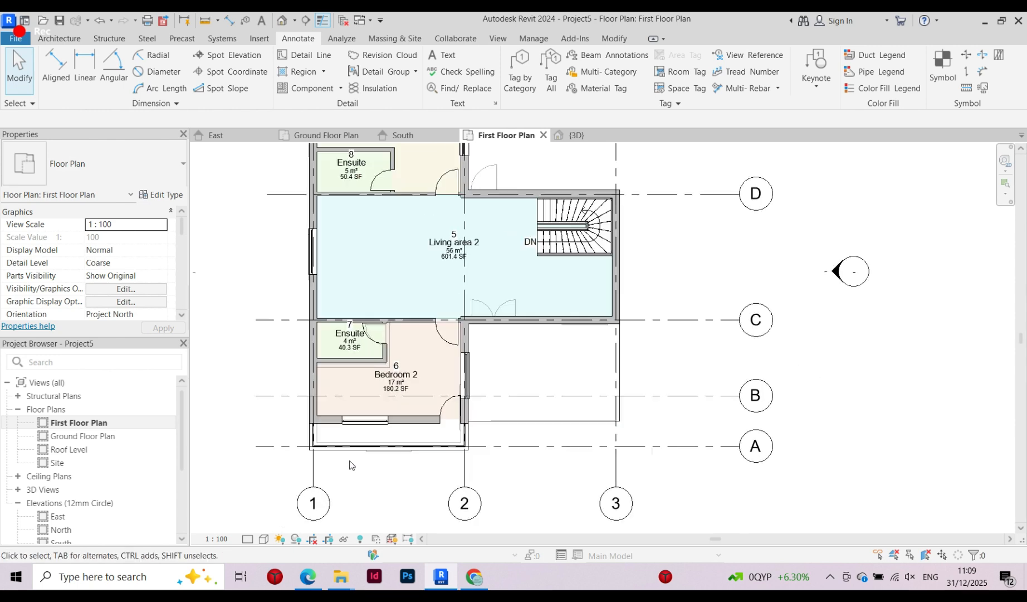
scroll(343, 457, up, 3)
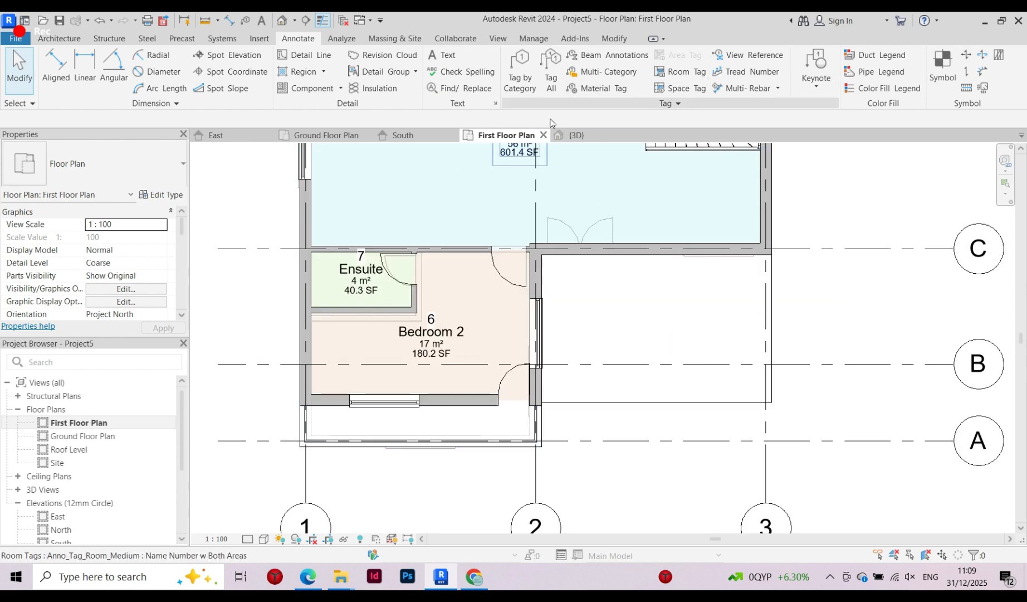
click(574, 135)
shift+middle_drag(473, 329, 457, 223)
scroll(504, 308, up, 7)
shift+middle_drag(490, 327, 446, 216)
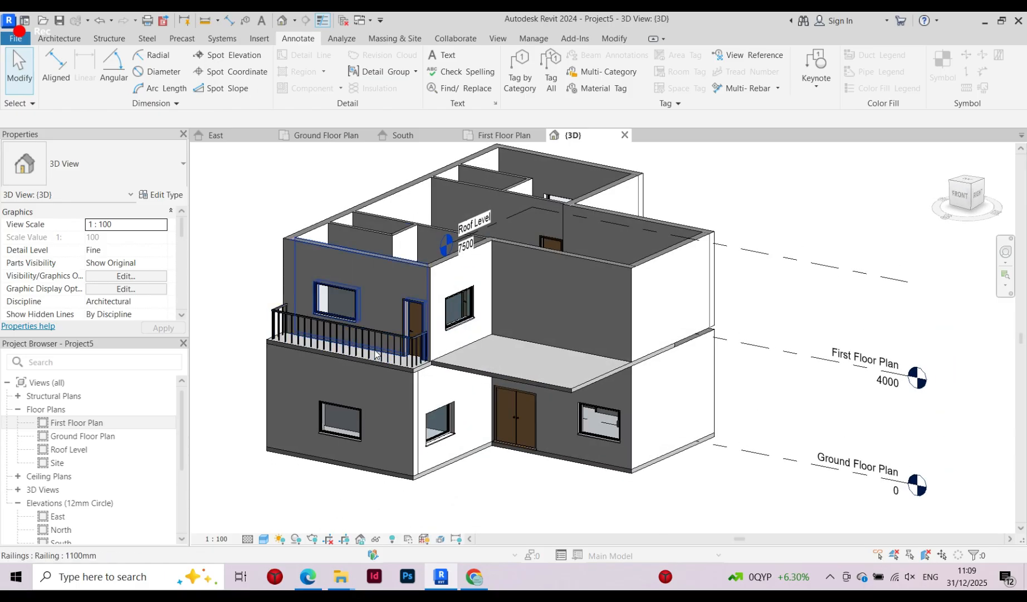
scroll(423, 336, down, 2)
scroll(488, 400, up, 3)
scroll(486, 396, down, 1)
scroll(486, 395, down, 2)
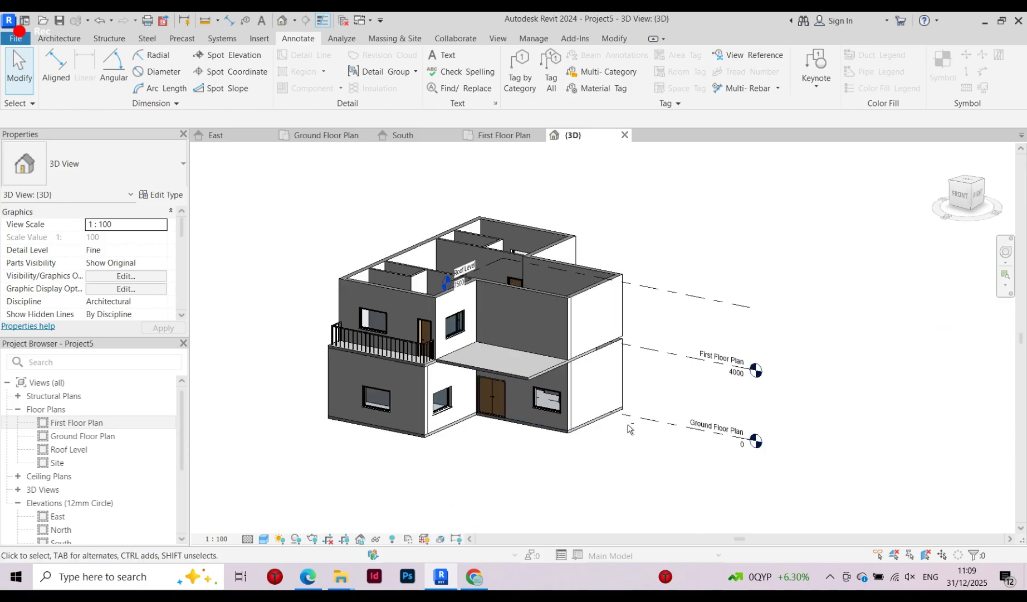
shift+middle_drag(485, 395, 660, 534)
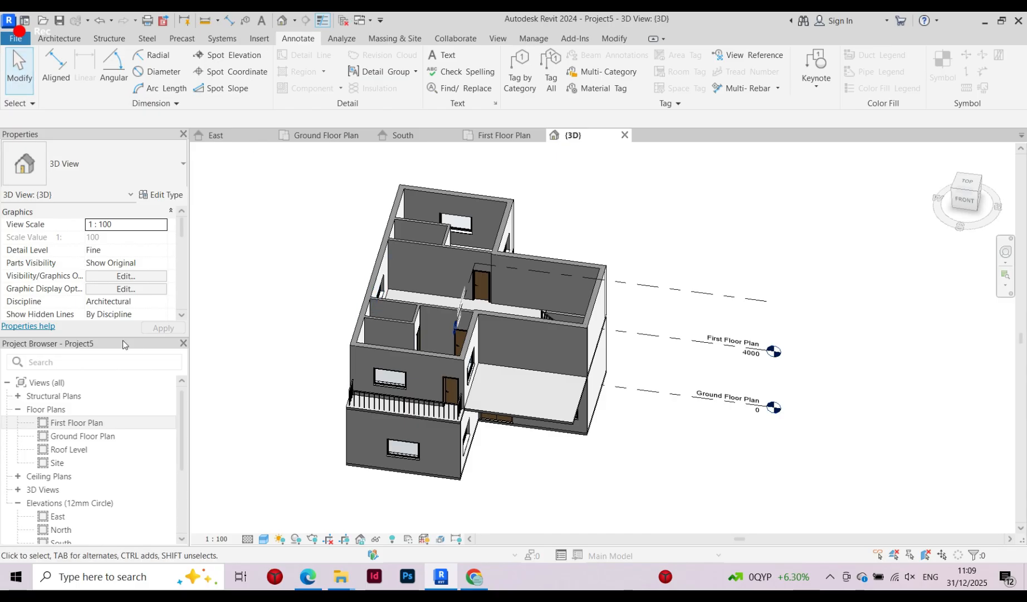
On the ground floor plan, delete the 300 mm exterior wall along grid D beside the stairs
double_click(85, 437)
scroll(420, 306, up, 10)
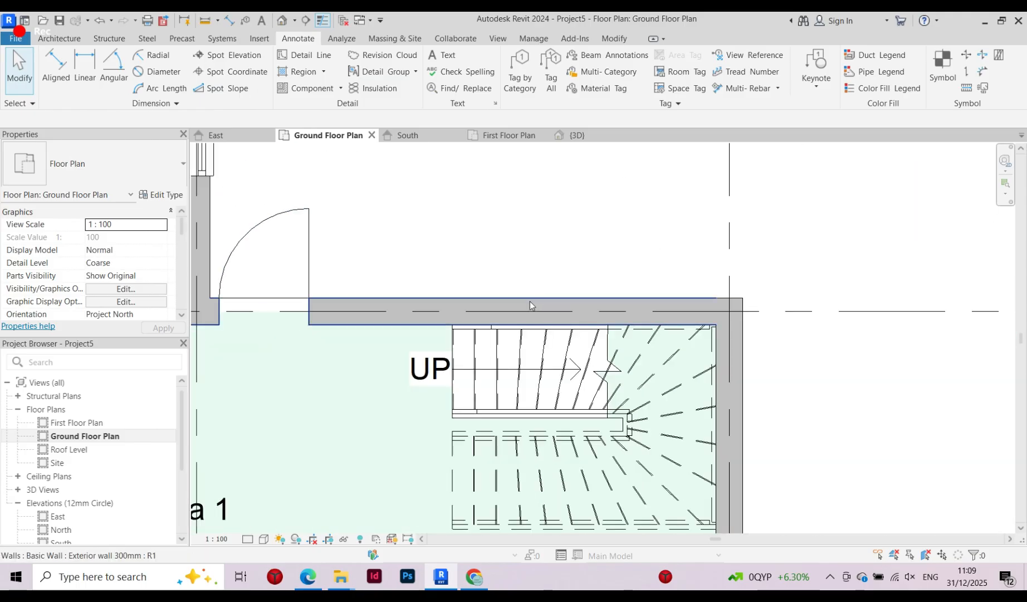
click(530, 305)
key(Escape)
click(428, 331)
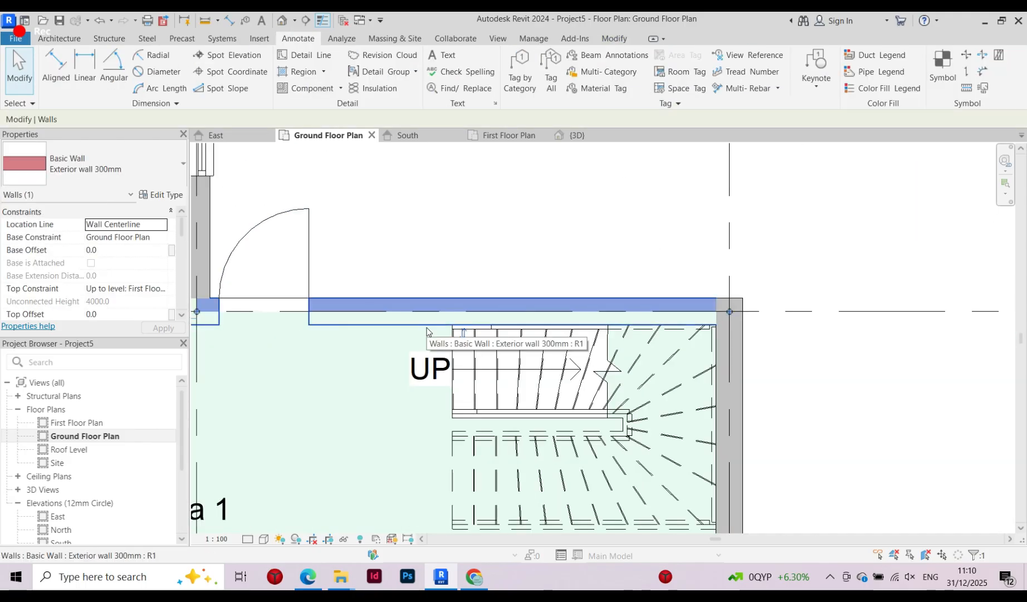
click(462, 295)
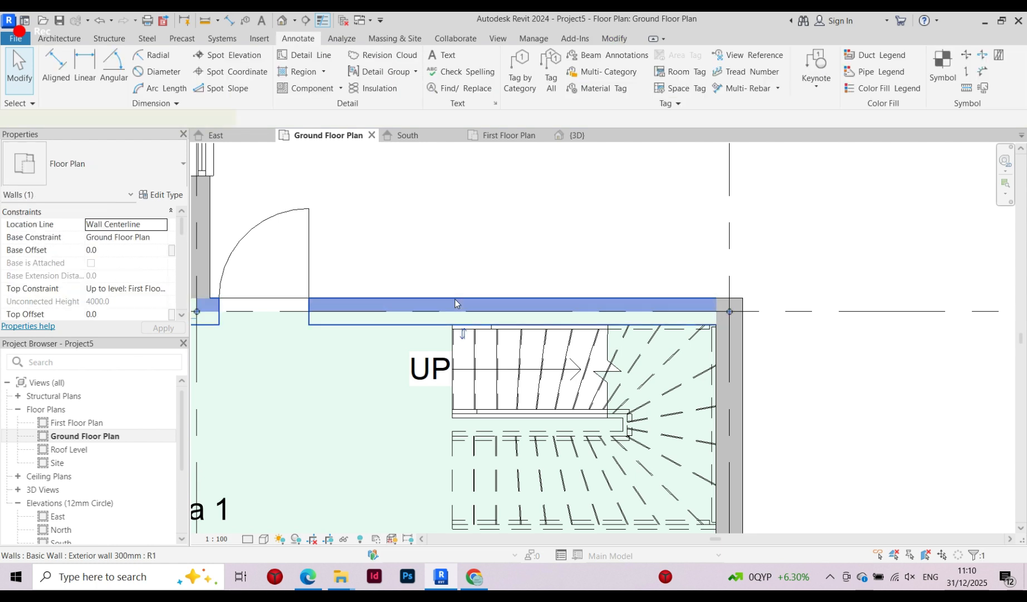
click(454, 300)
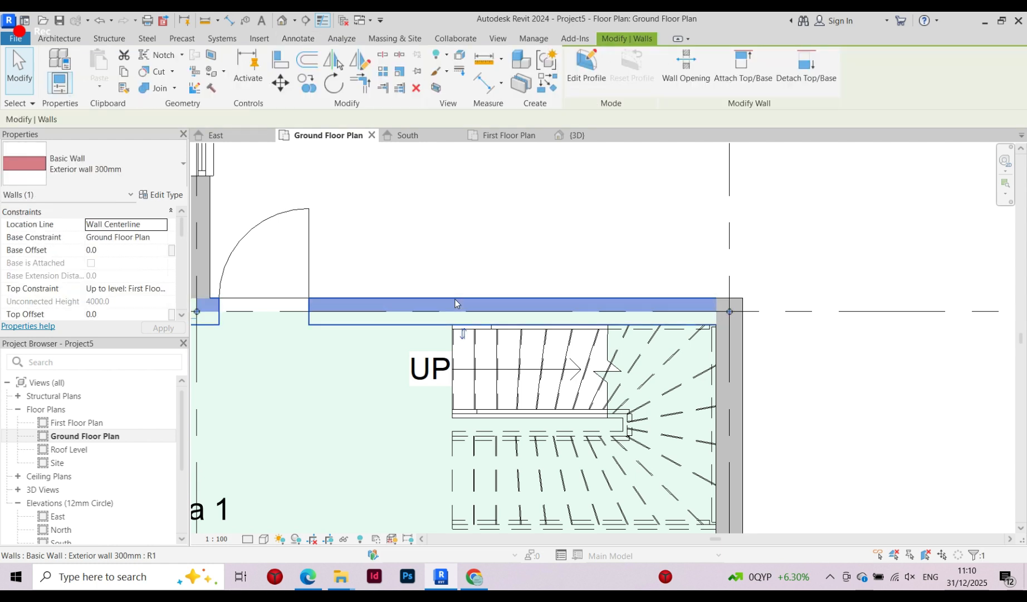
key(Delete)
scroll(454, 298, down, 4)
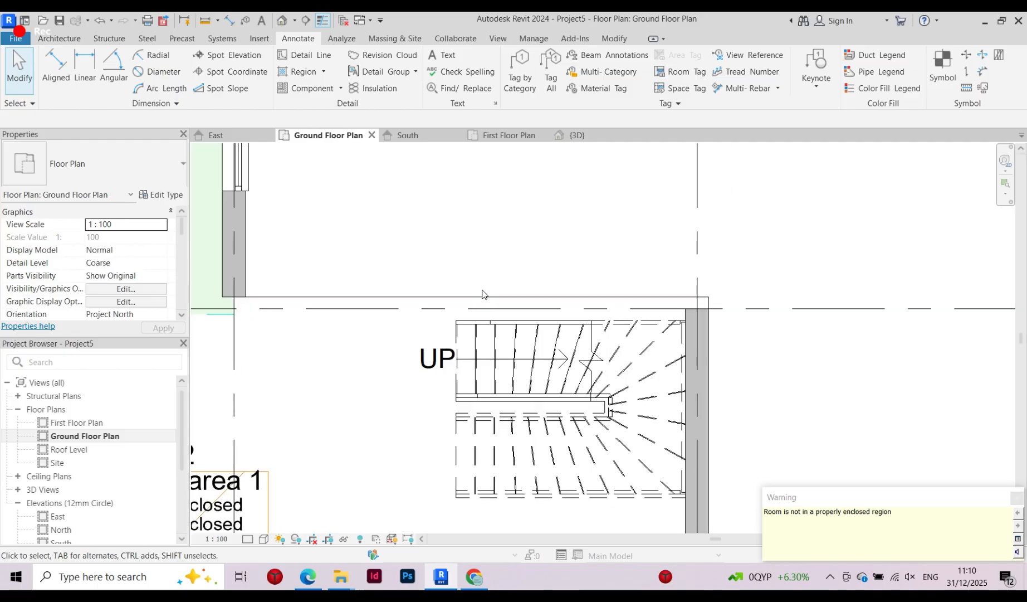
Draw a Curtain_Wall-Exterior_Glazing wall along grid D, from the stair-side exterior wall to the kitchen's east wall
scroll(450, 249, up, 3)
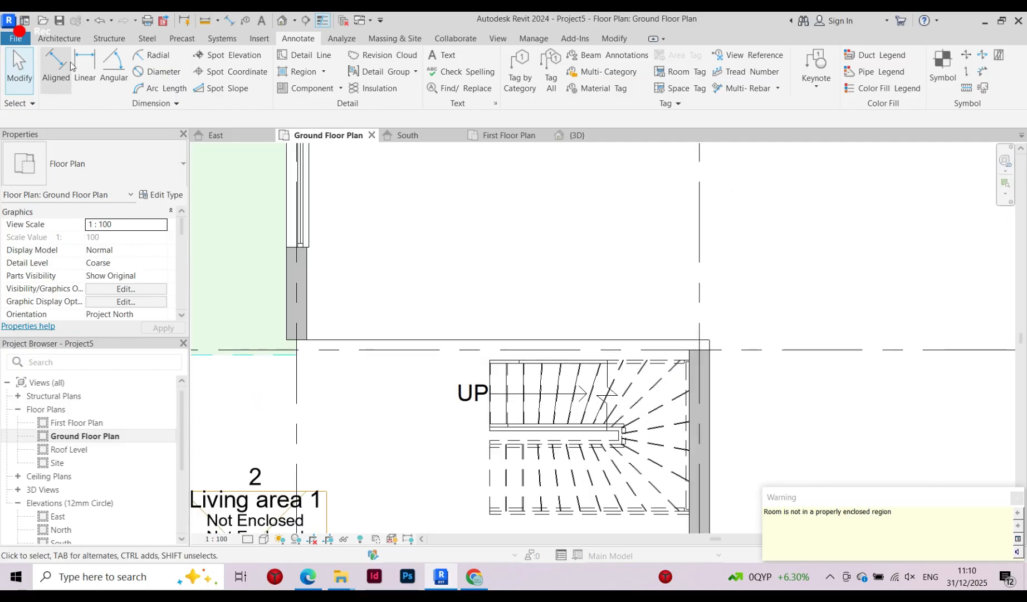
click(61, 38)
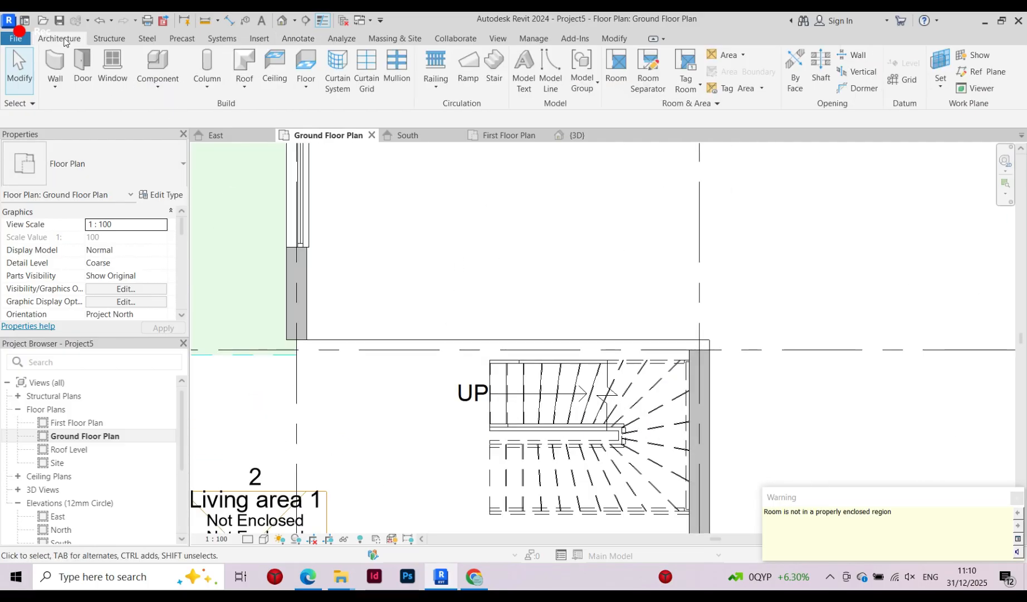
click(55, 86)
click(72, 106)
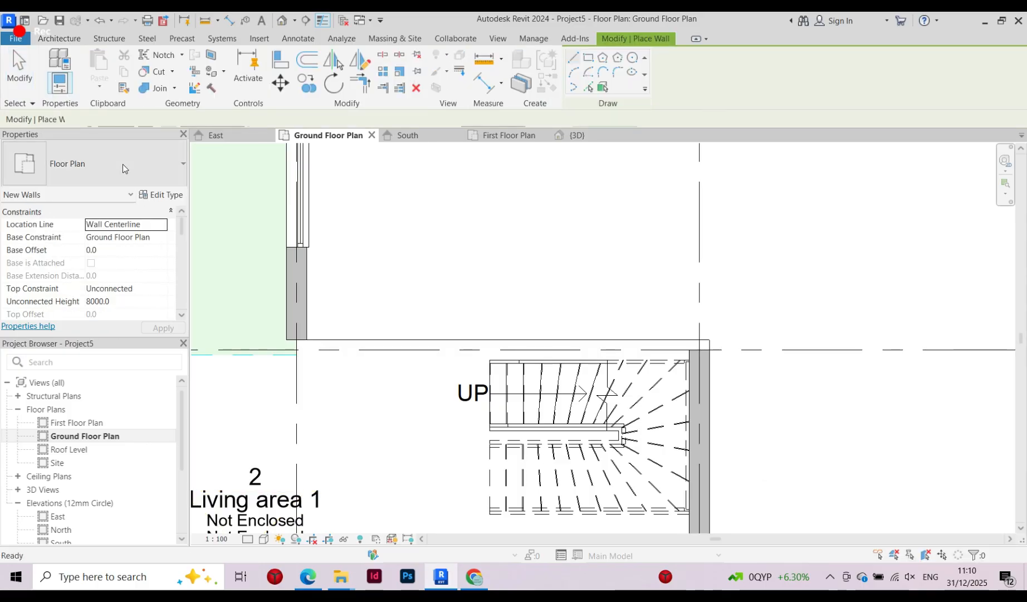
click(123, 164)
scroll(122, 298, down, 5)
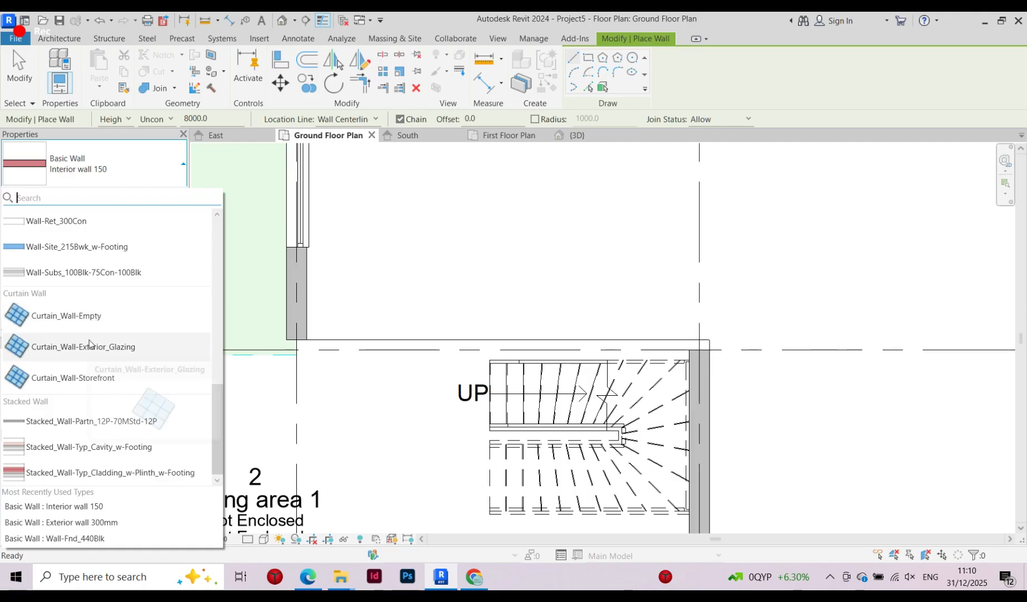
click(111, 347)
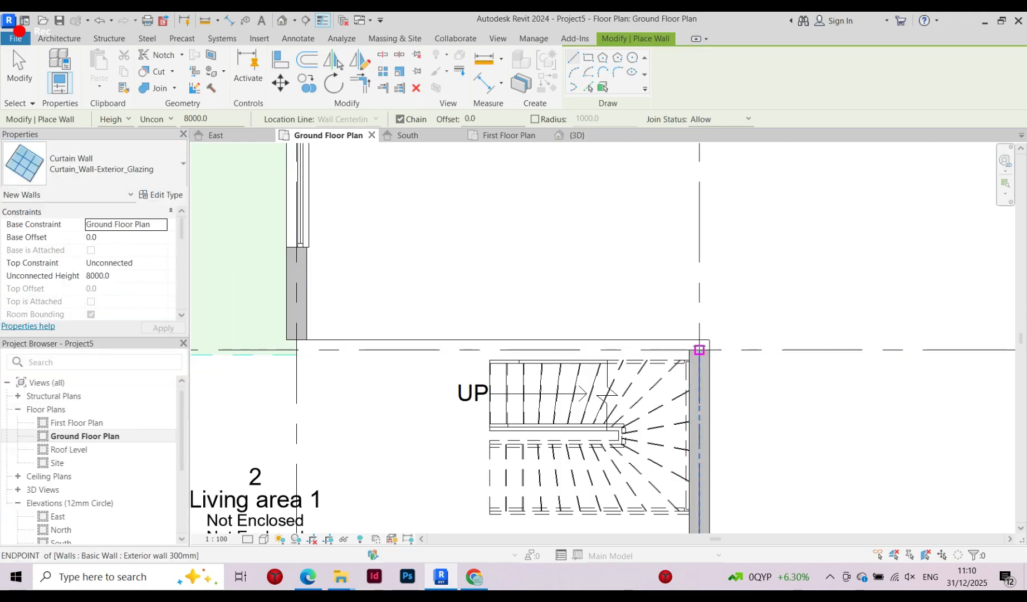
click(690, 349)
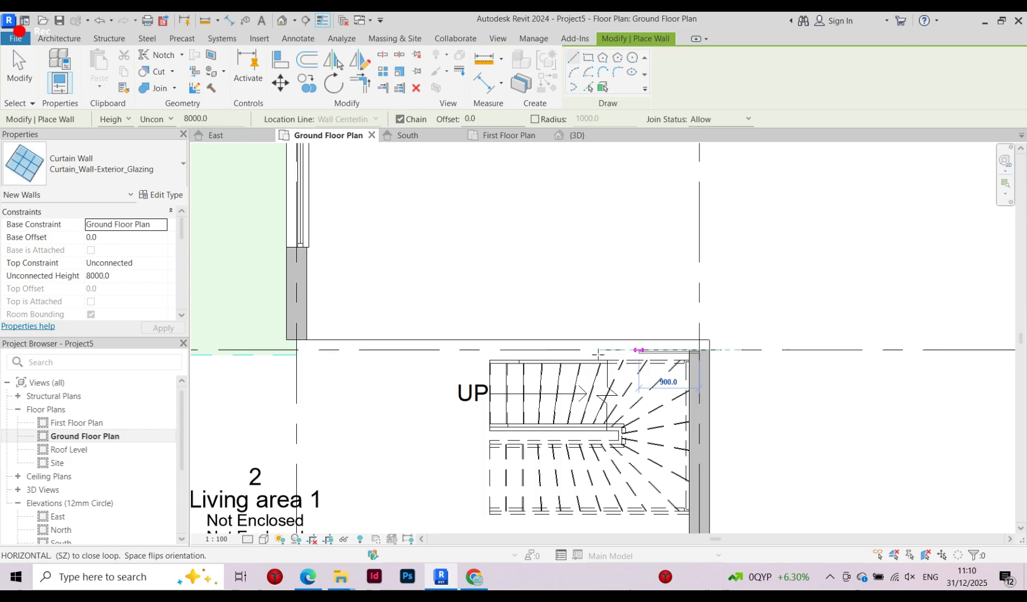
click(297, 349)
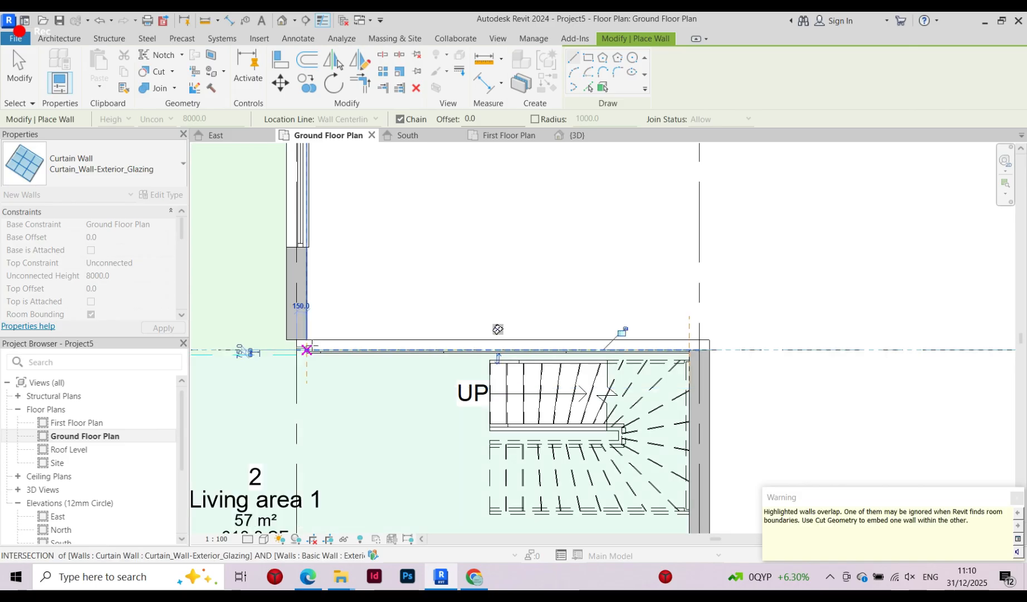
scroll(300, 345, up, 2)
key(Escape)
key(Escape)
Extend the southern end of the kitchen's east wall slightly past grid D so it covers the curtain wall's end
click(290, 336)
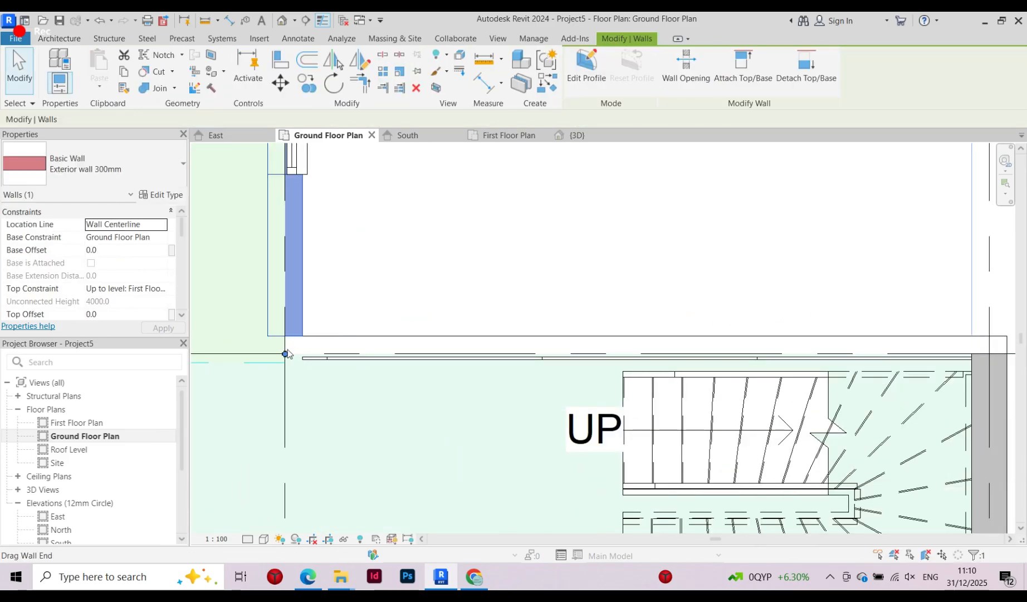
drag(285, 350, 285, 368)
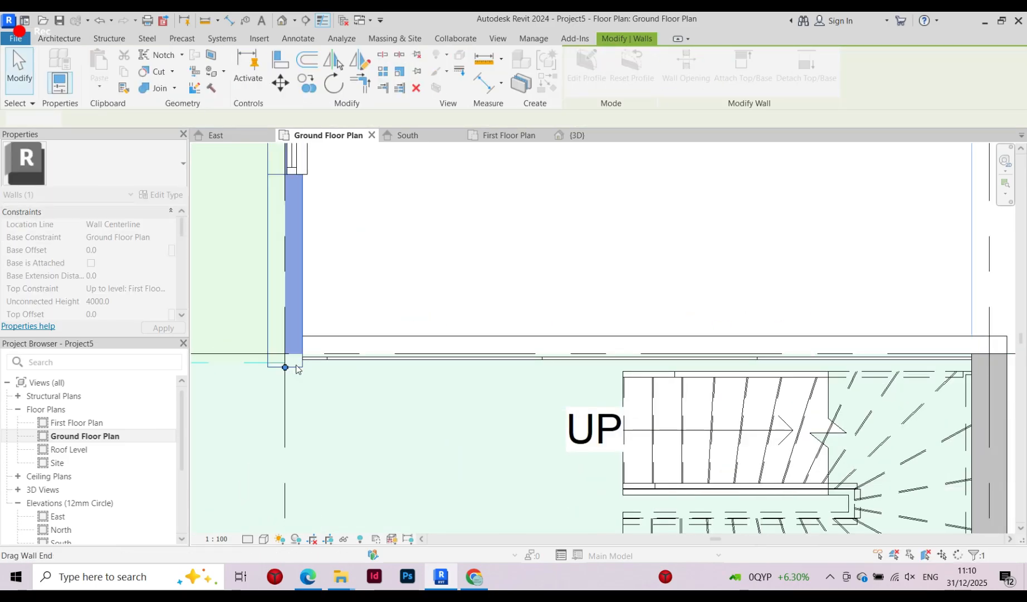
key(Escape)
scroll(314, 369, up, 3)
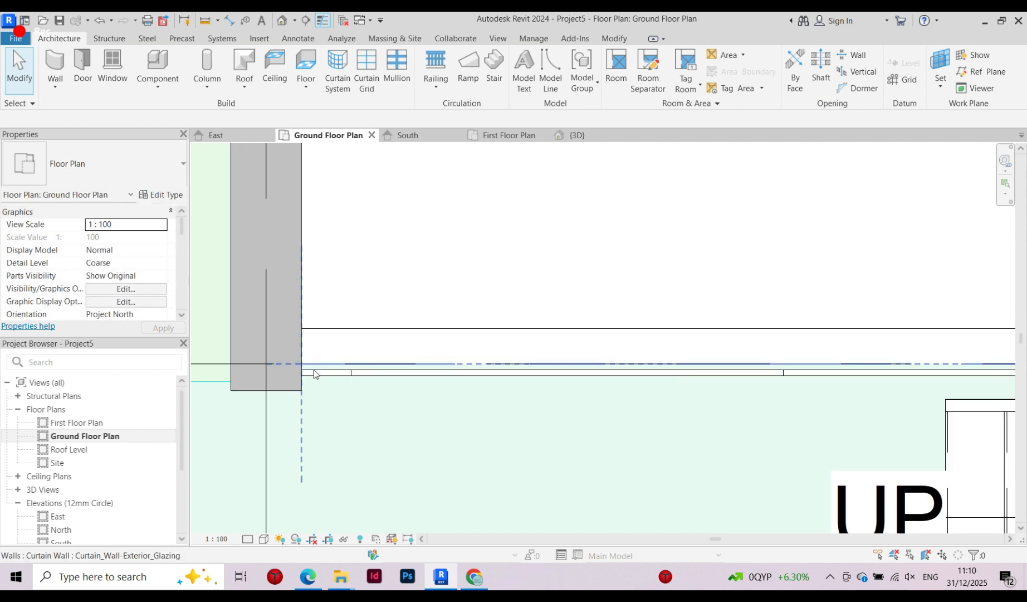
Move the curtain wall on grid D about 20 mm north, unjoining the conflicting elements
click(374, 376)
scroll(290, 332, down, 3)
key(Escape)
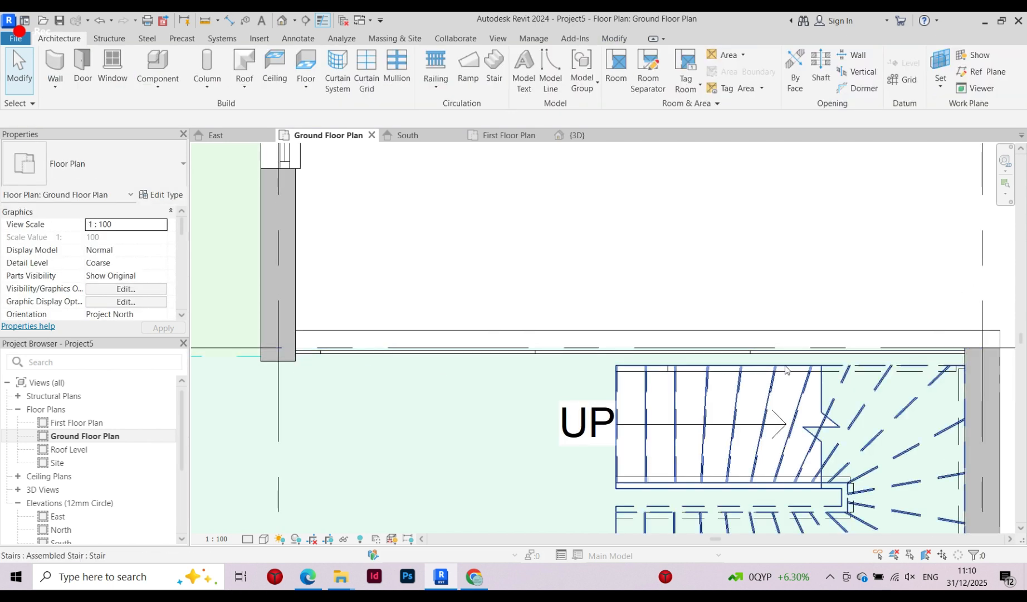
click(869, 360)
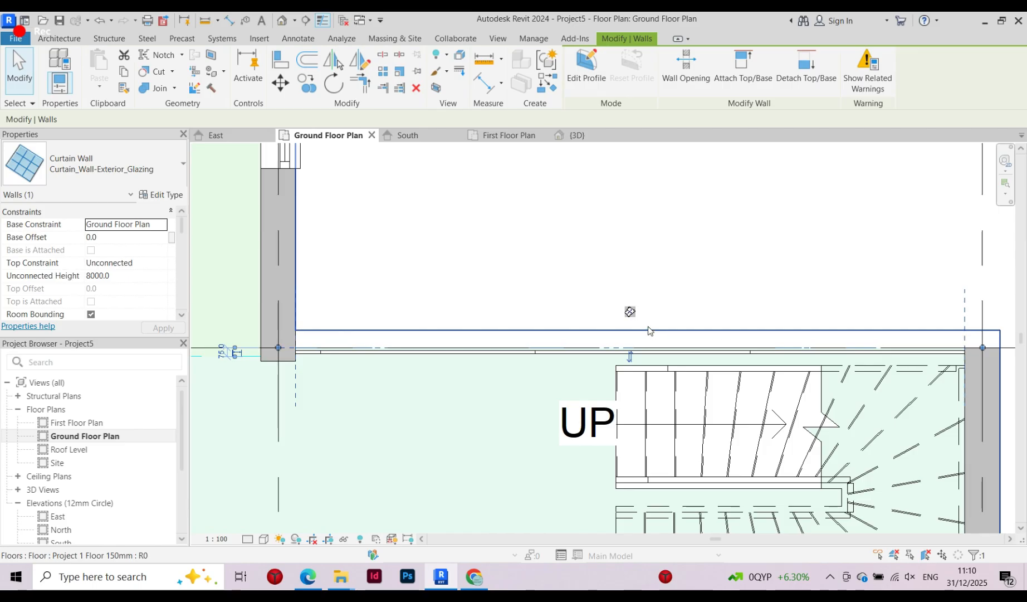
drag(649, 331, 644, 341)
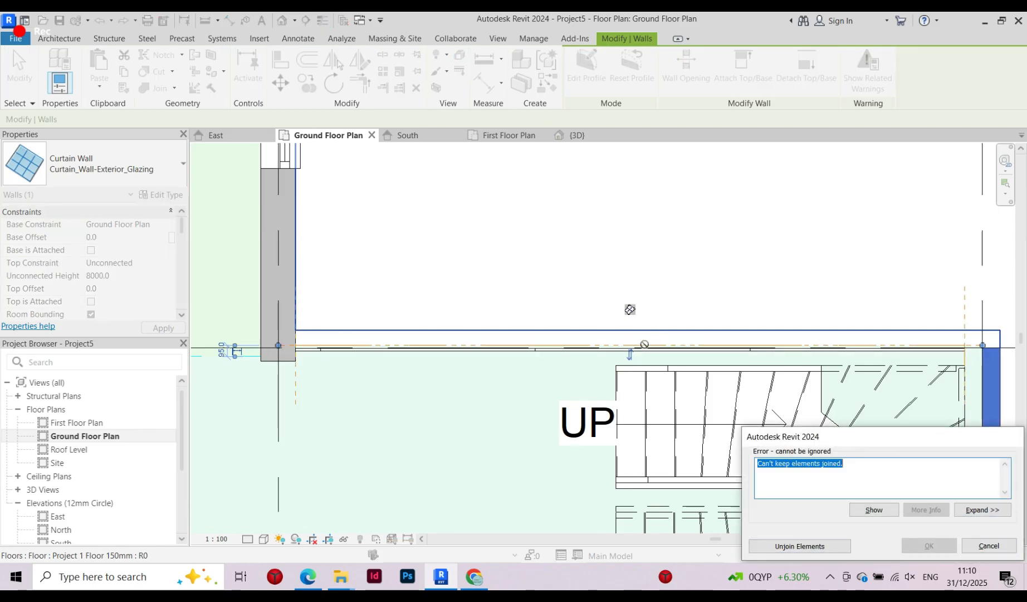
click(803, 547)
key(Escape)
scroll(505, 206, down, 5)
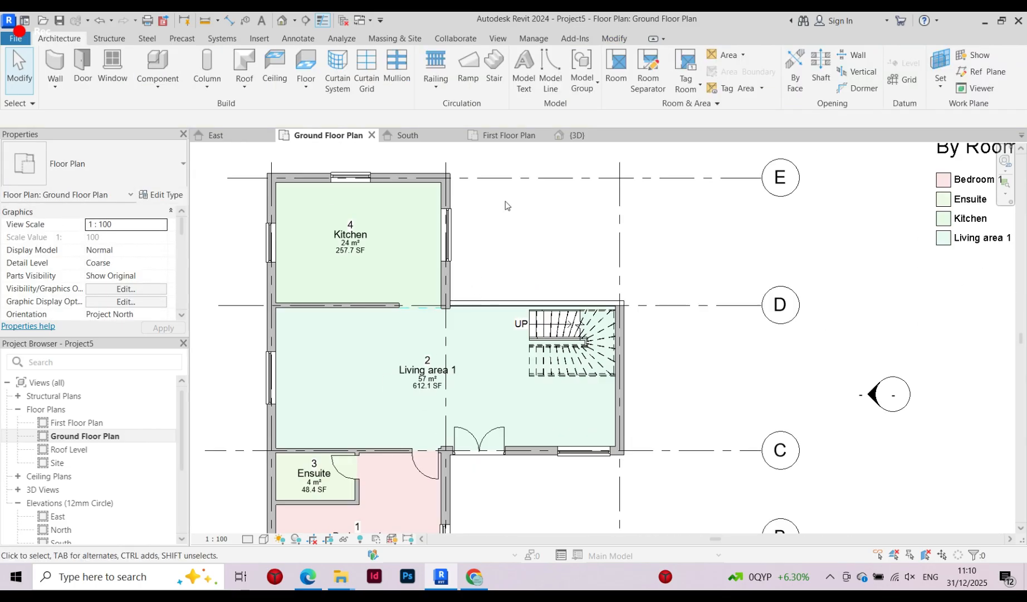
In the 3D view, set the stair-side curtain wall's top constraint to Up to level: First Floor Plan
click(583, 136)
scroll(498, 259, down, 3)
shift+middle_drag(501, 279, 240, 161)
scroll(717, 324, up, 3)
scroll(334, 298, up, 3)
shift+middle_drag(379, 309, 436, 391)
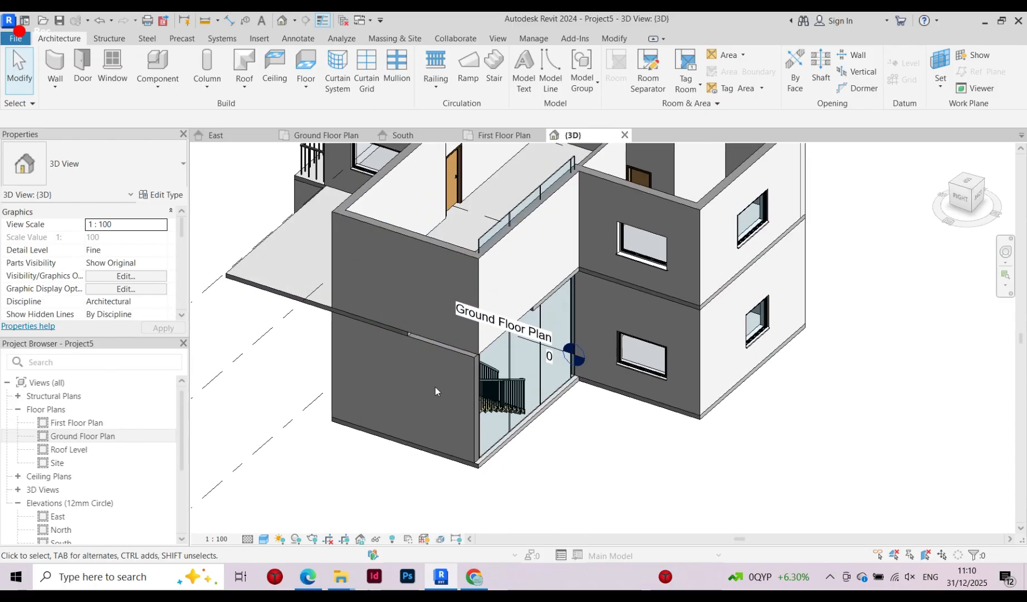
click(513, 220)
shift+middle_drag(512, 220, 596, 397)
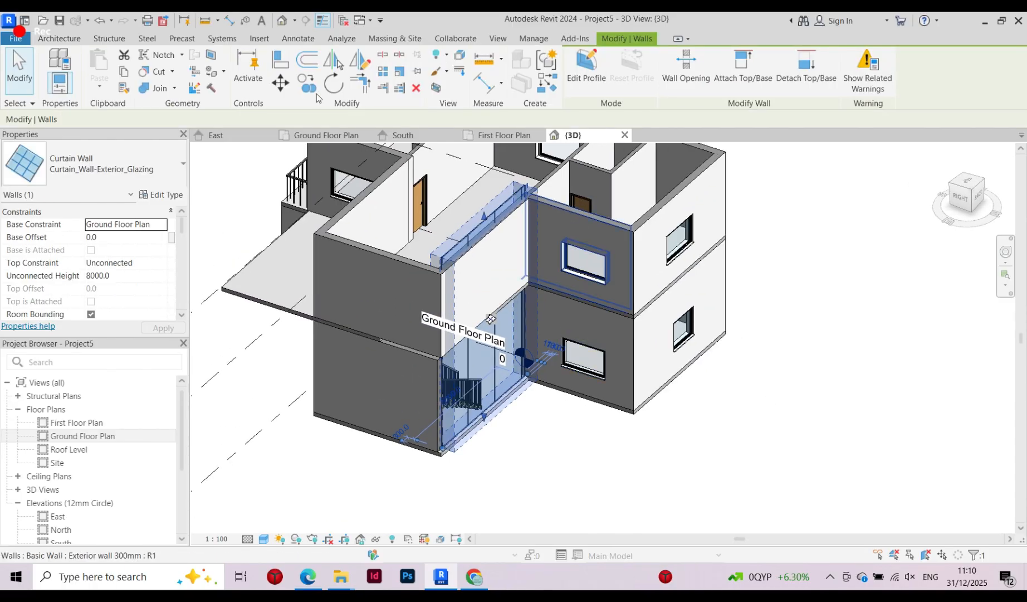
click(164, 263)
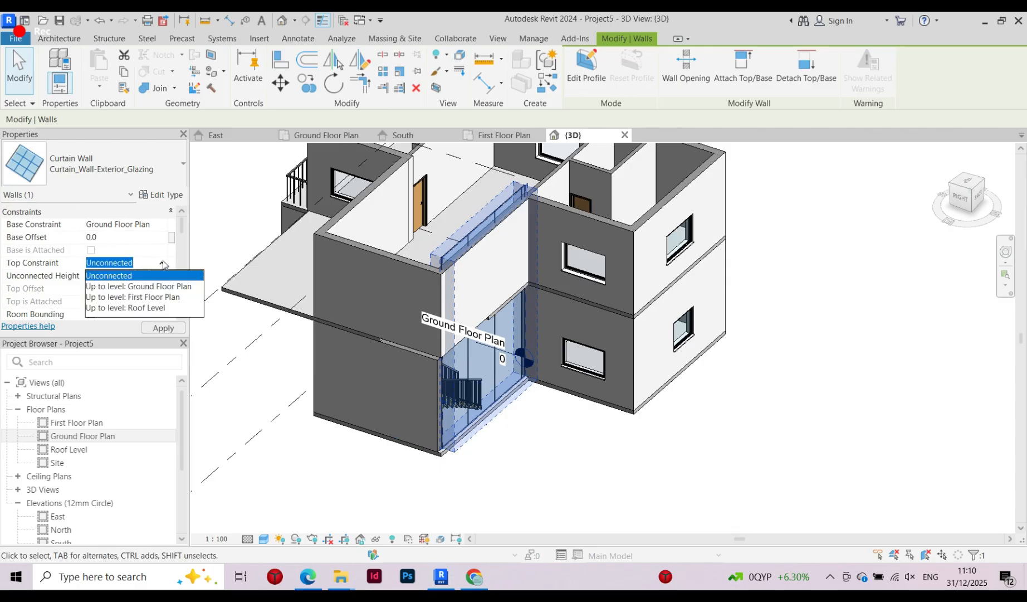
click(154, 297)
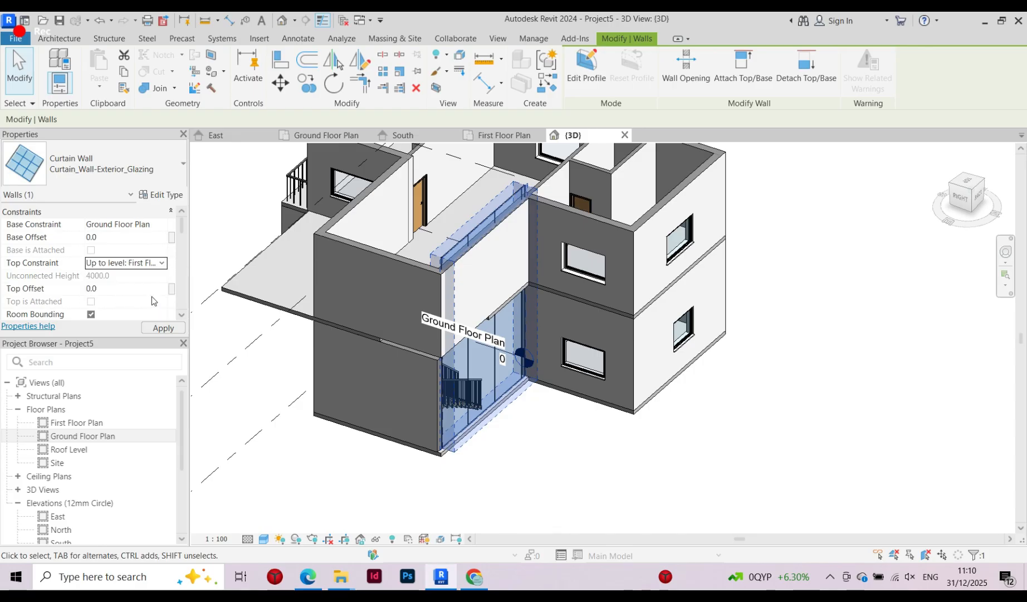
click(164, 328)
click(544, 459)
Set the vertical mullions' Border 1 Type of the Curtain_Wall-Exterior_Glazing type to Rectangular Mullion : 50x150mm and apply it
shift+middle_drag(543, 459, 527, 440)
scroll(542, 397, up, 3)
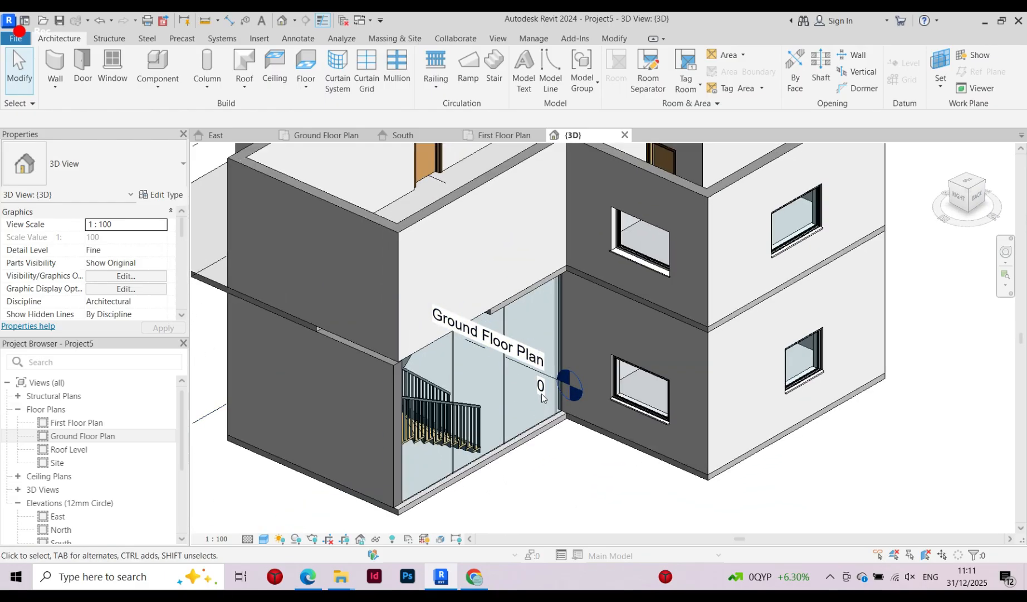
click(449, 370)
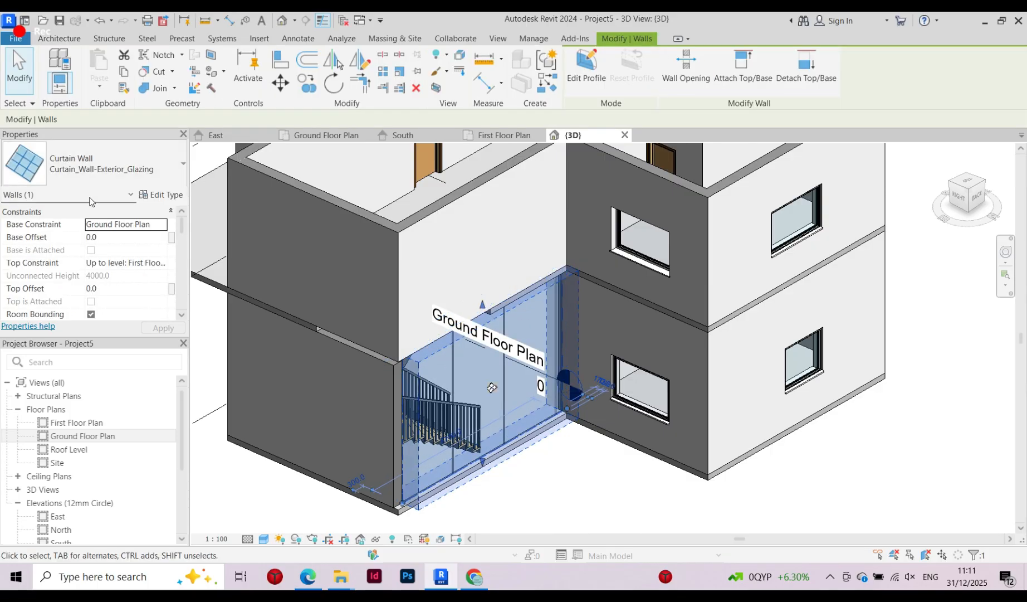
click(164, 195)
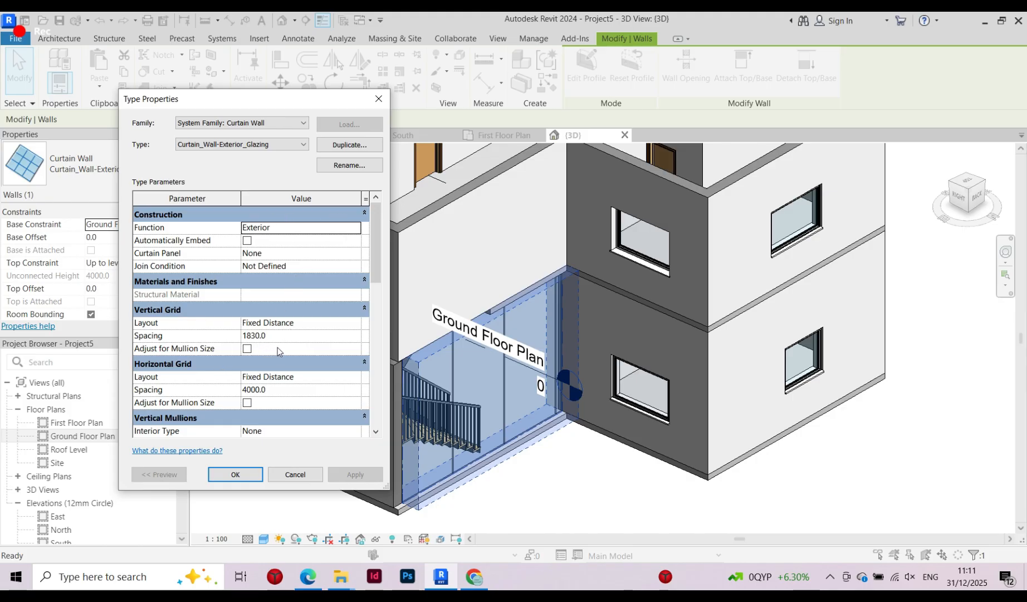
scroll(277, 334, down, 2)
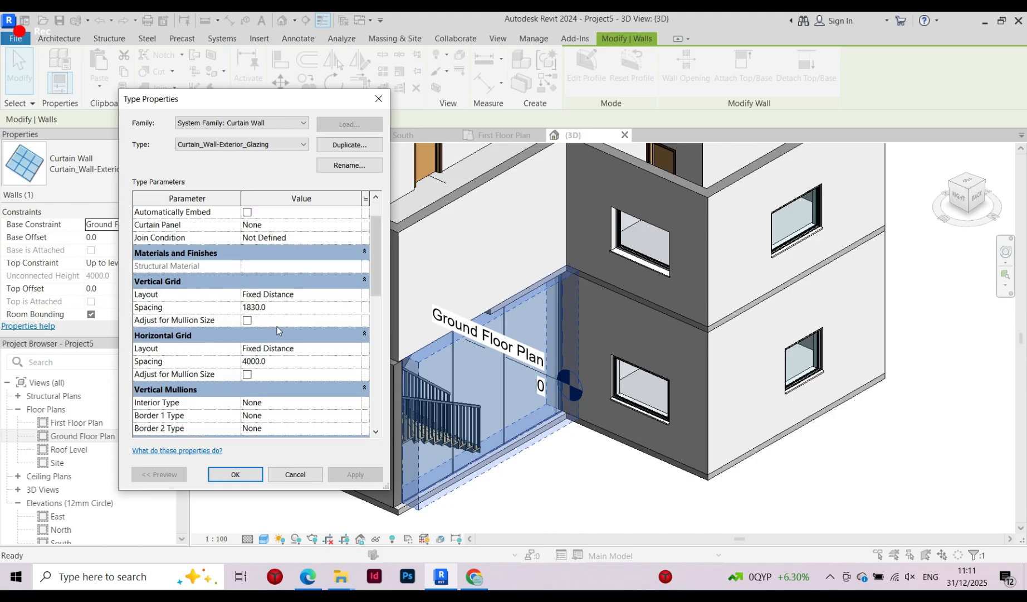
scroll(277, 327, down, 2)
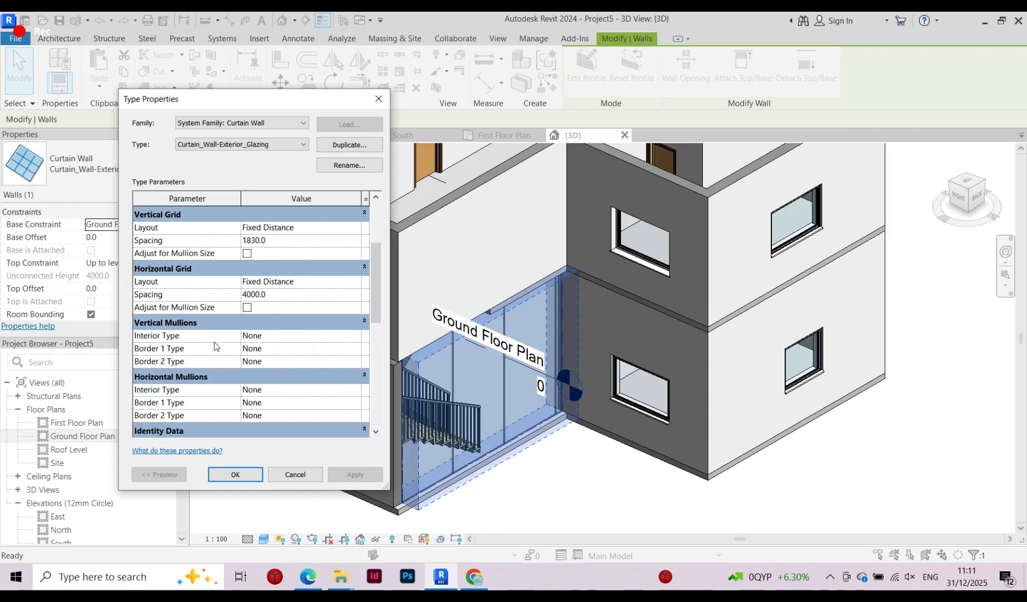
click(357, 349)
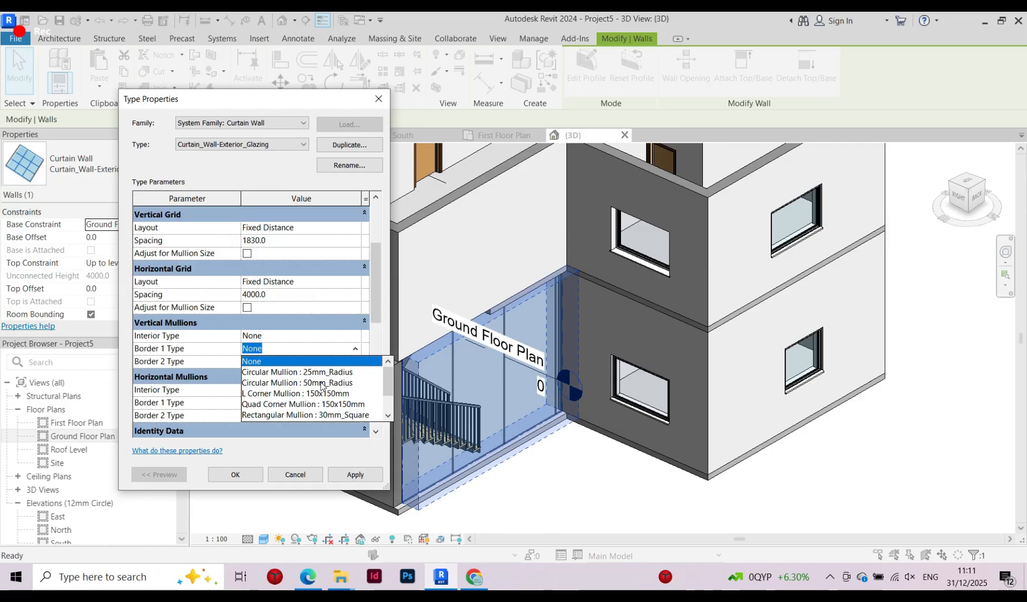
click(322, 383)
click(356, 349)
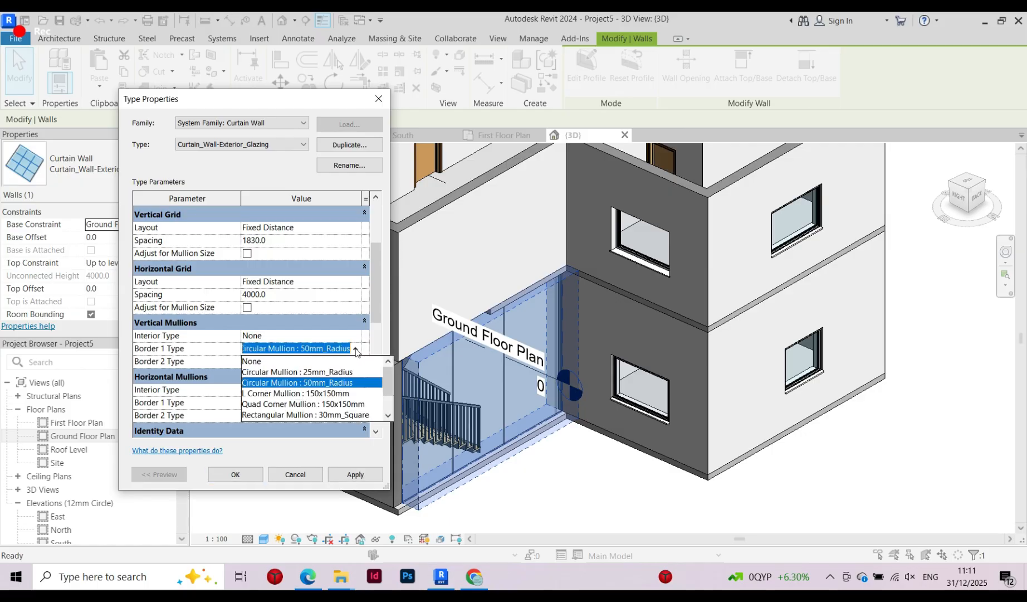
scroll(329, 413, down, 2)
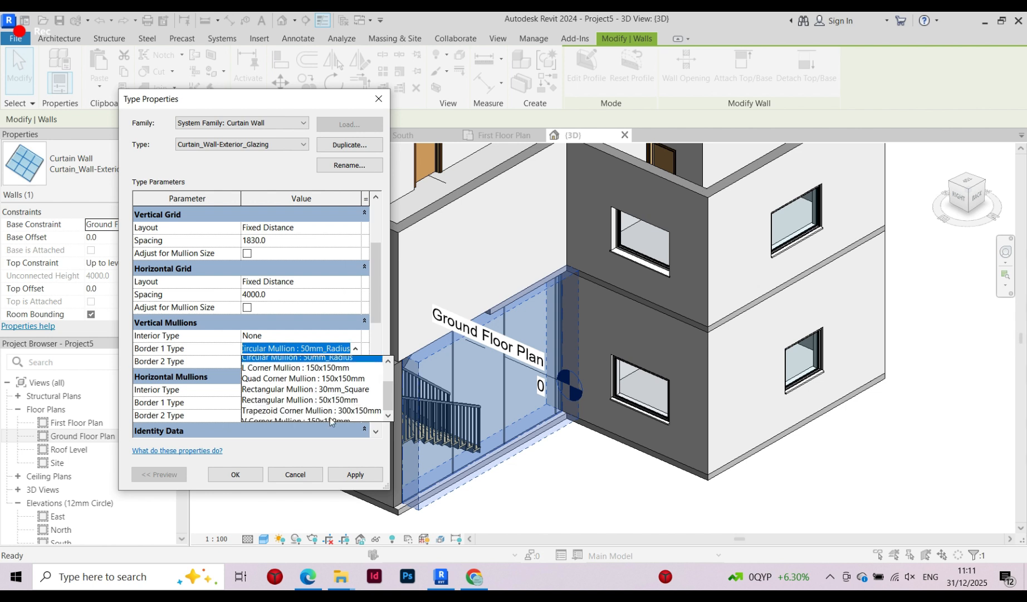
click(357, 393)
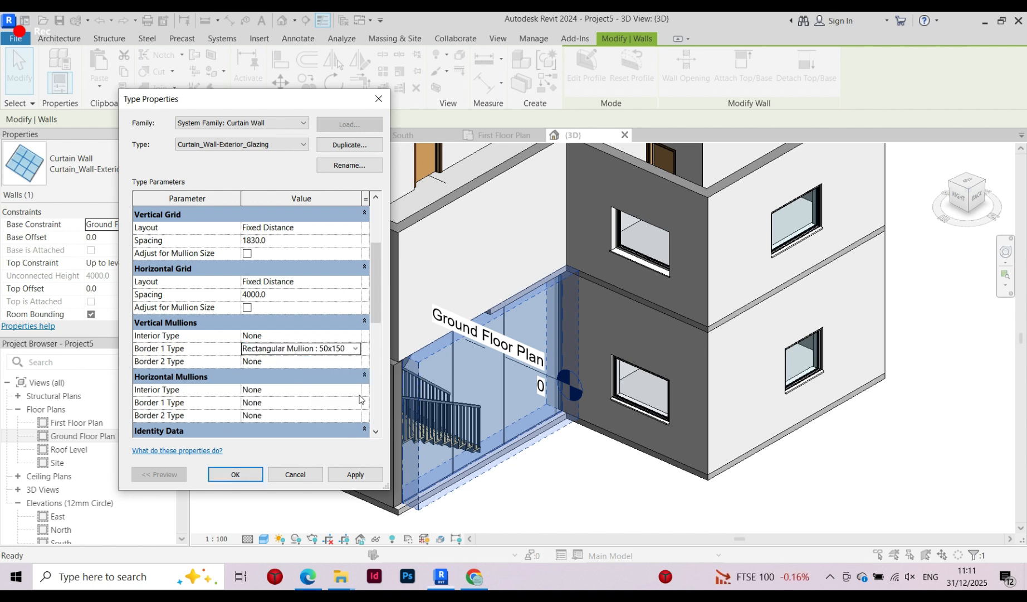
click(357, 475)
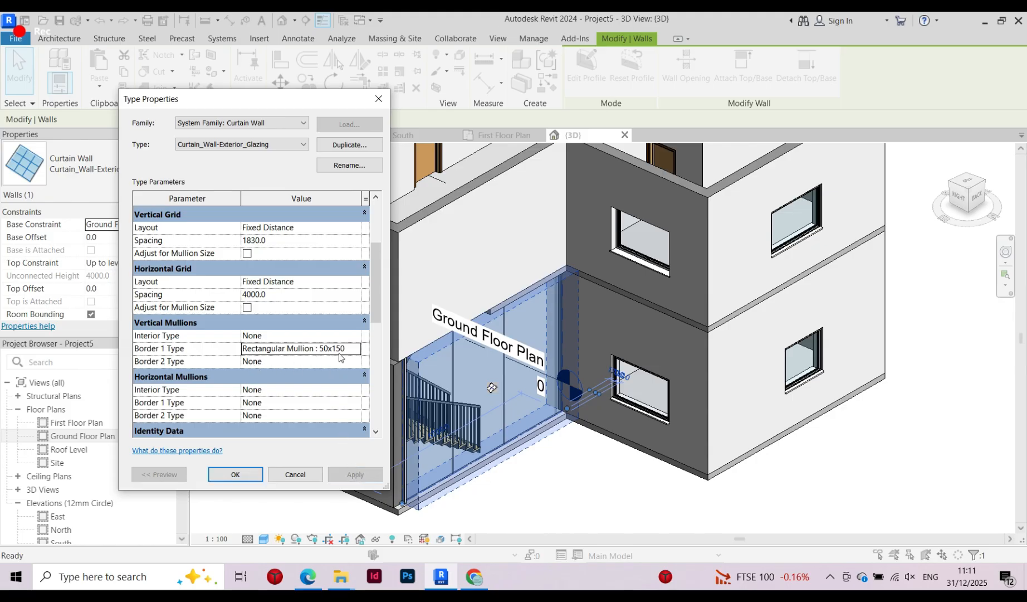
Change the vertical mullions' Border 1 Type to Rectangular Mullion : 30mm_Square and apply it
click(357, 365)
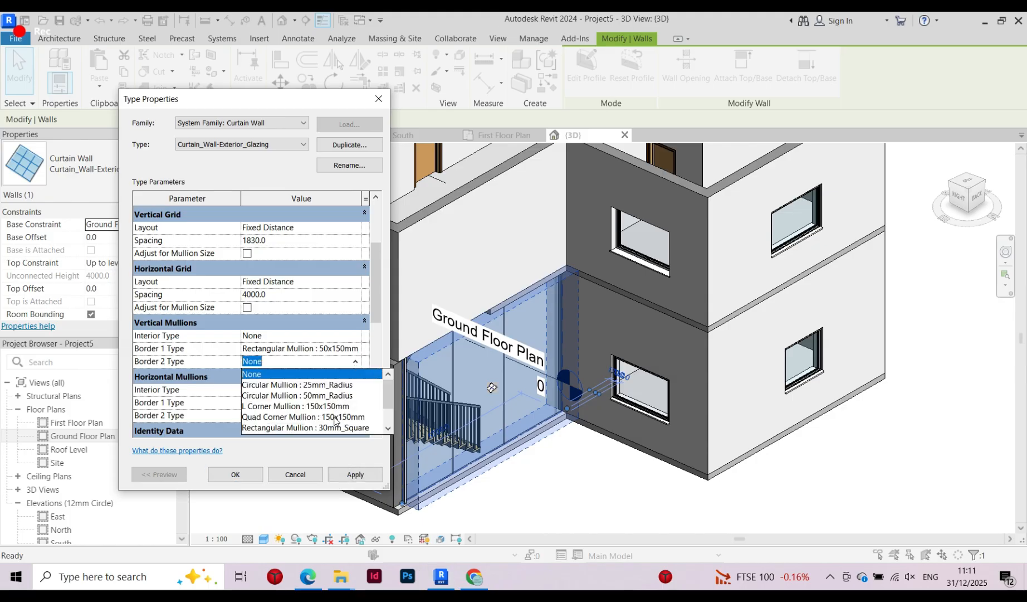
scroll(333, 421, down, 3)
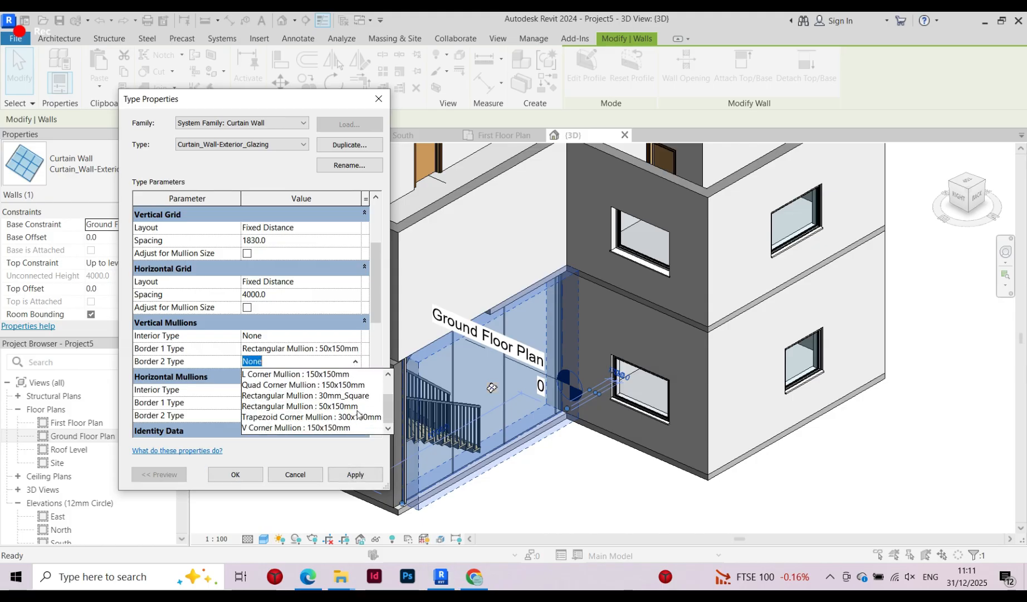
click(359, 350)
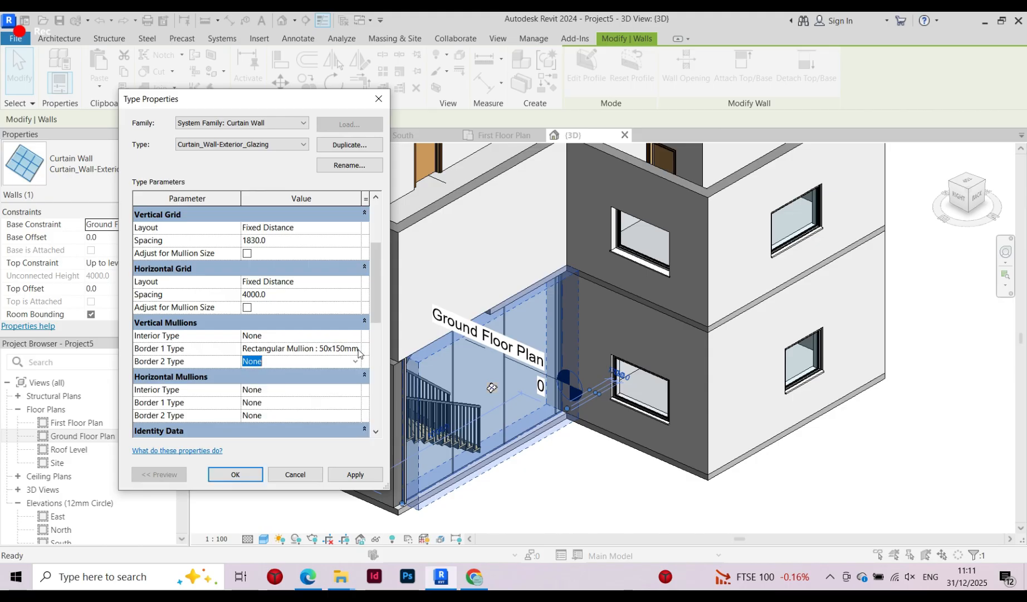
click(358, 350)
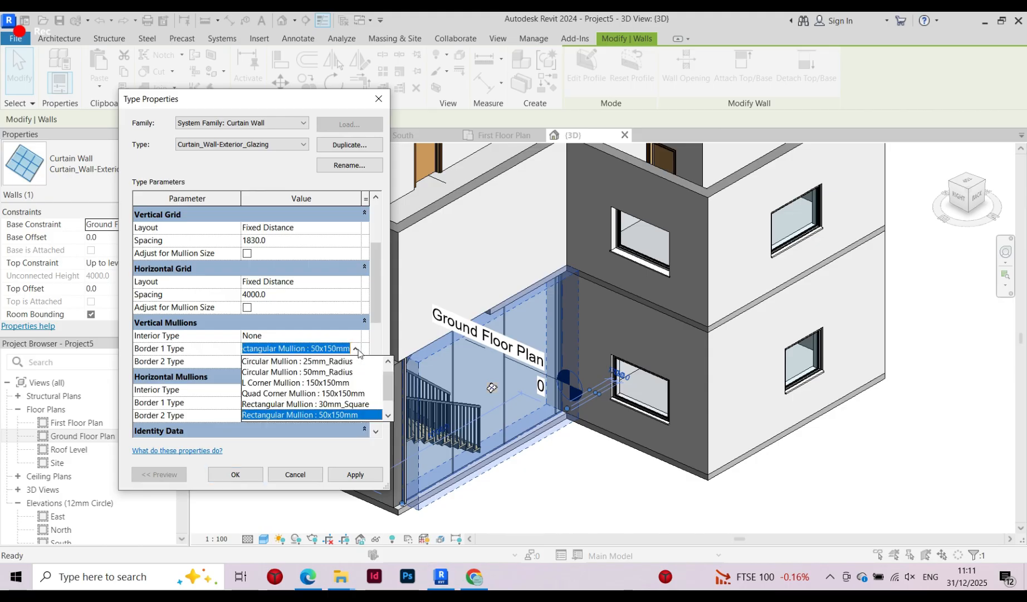
click(323, 404)
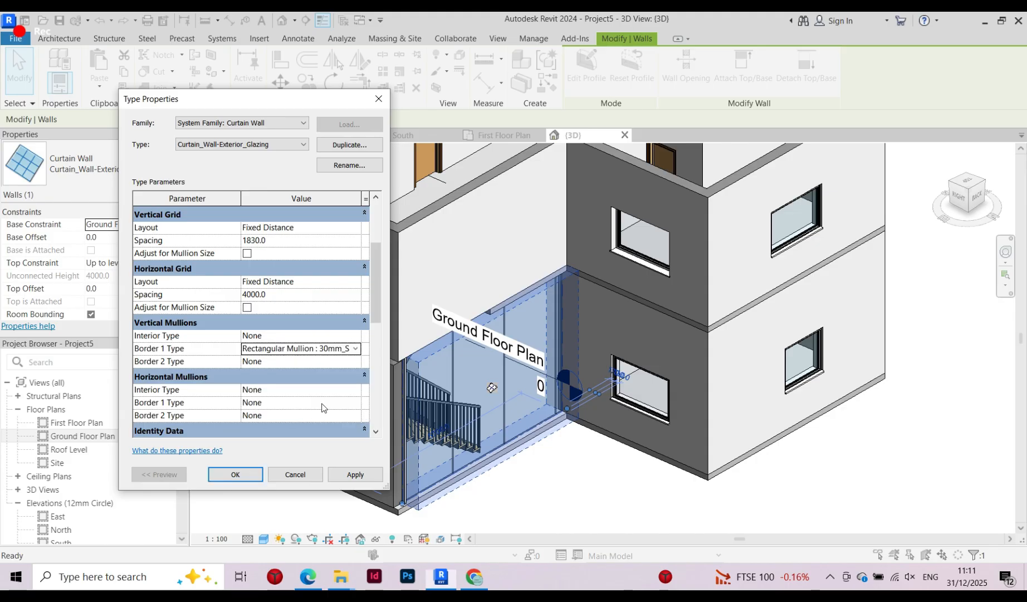
click(353, 472)
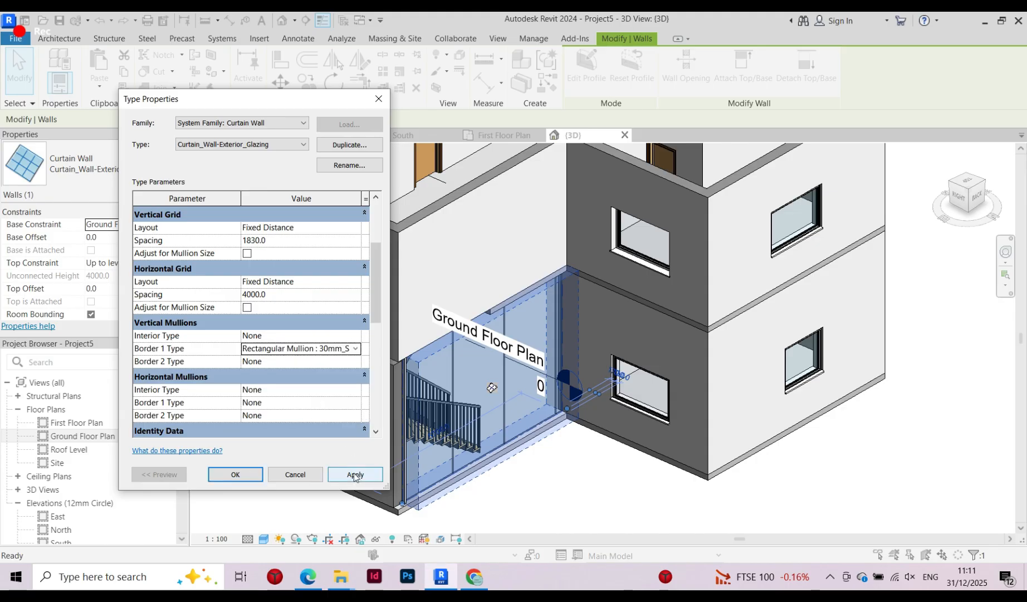
Set the vertical mullions' Border 2 Type and Interior Type to Rectangular Mullion : 30mm_Square, applying the changes
click(355, 364)
click(355, 364)
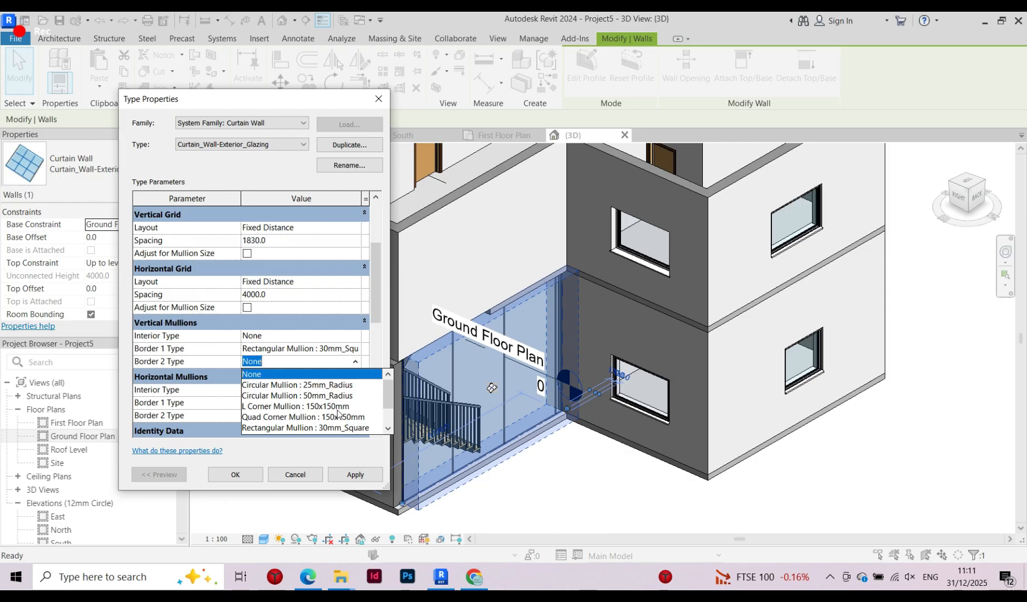
click(332, 427)
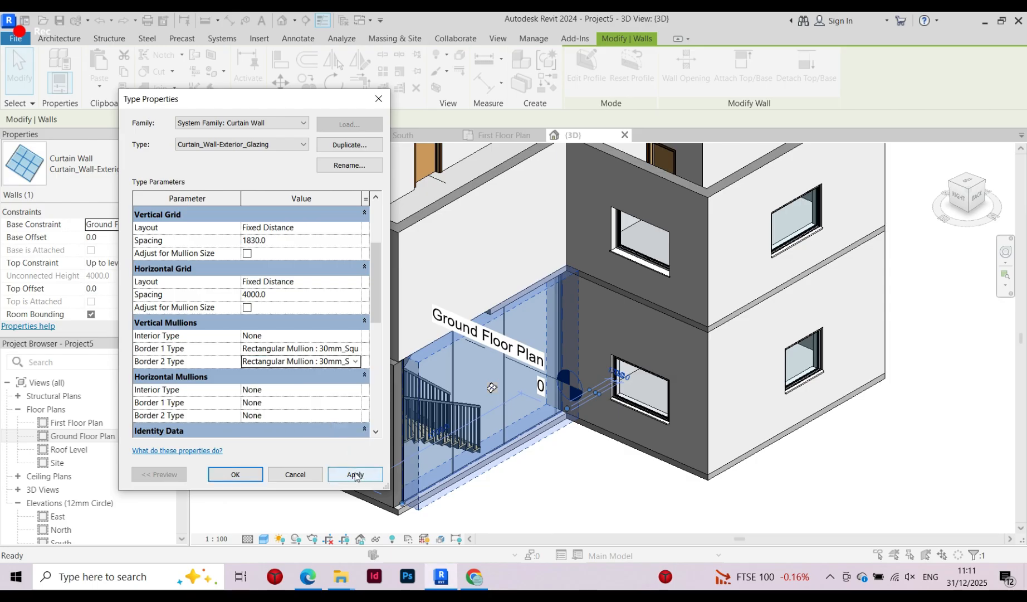
click(355, 474)
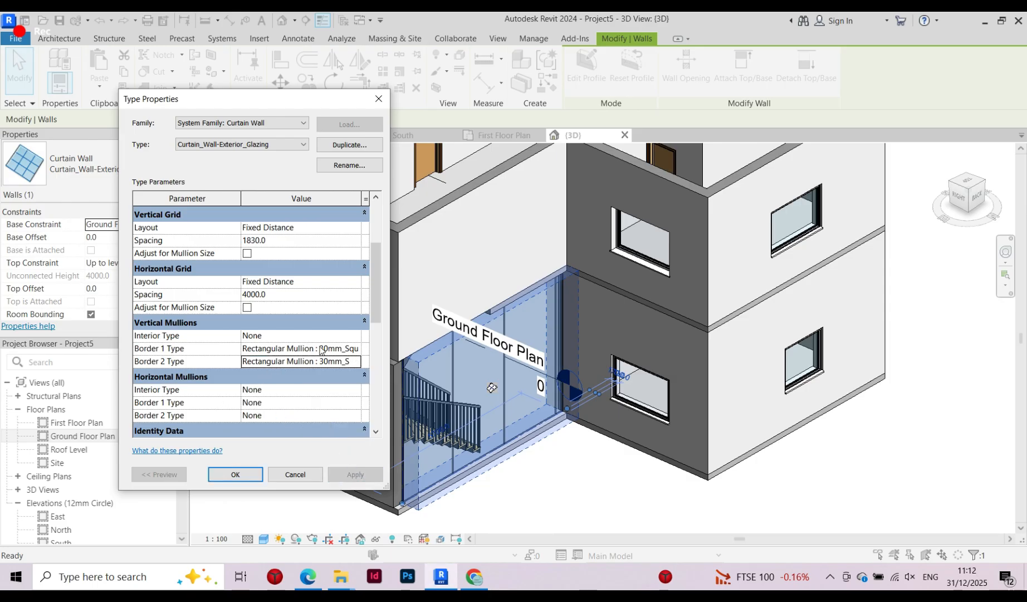
click(355, 336)
click(356, 335)
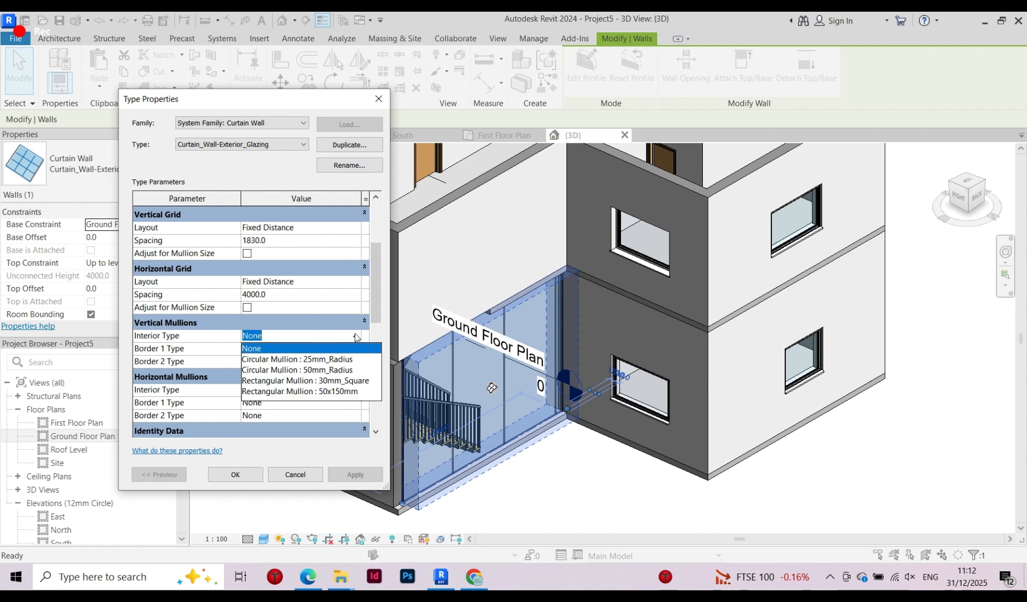
click(326, 381)
click(356, 474)
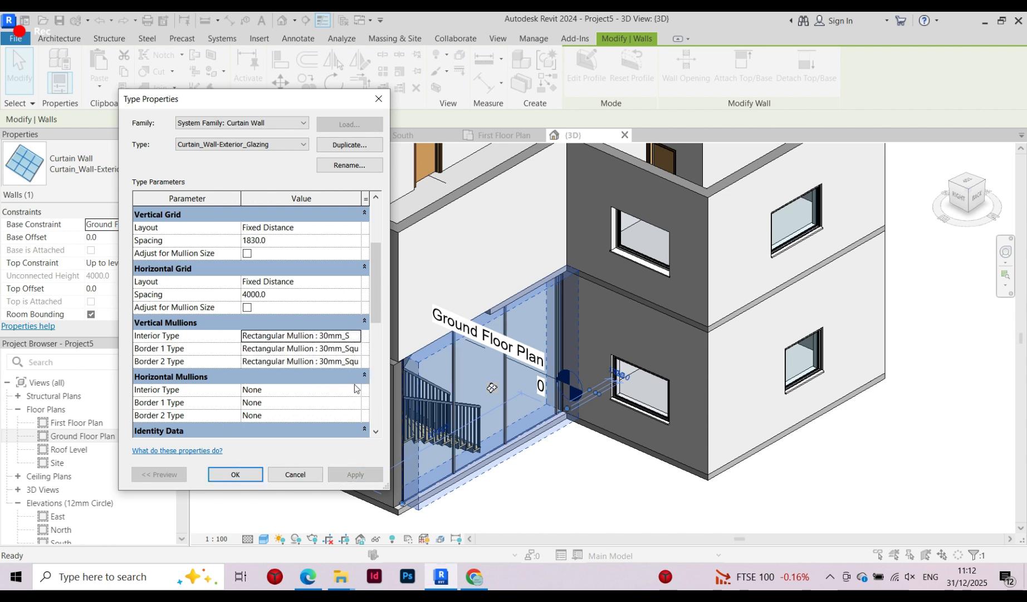
Set the horizontal mullions' Interior Type to Rectangular Mullion : 30mm_Square and apply it
click(356, 389)
click(355, 389)
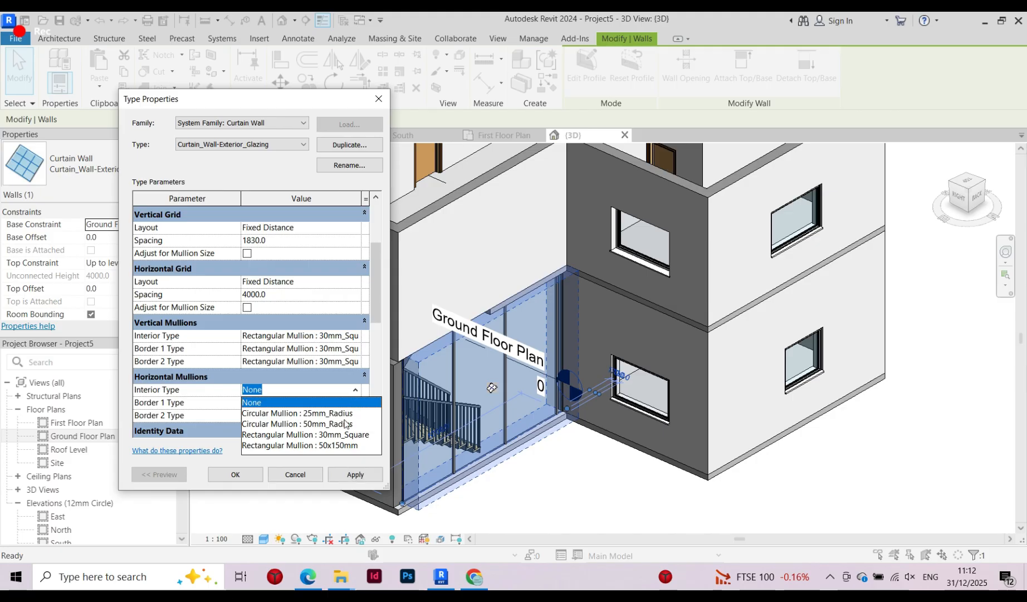
click(335, 436)
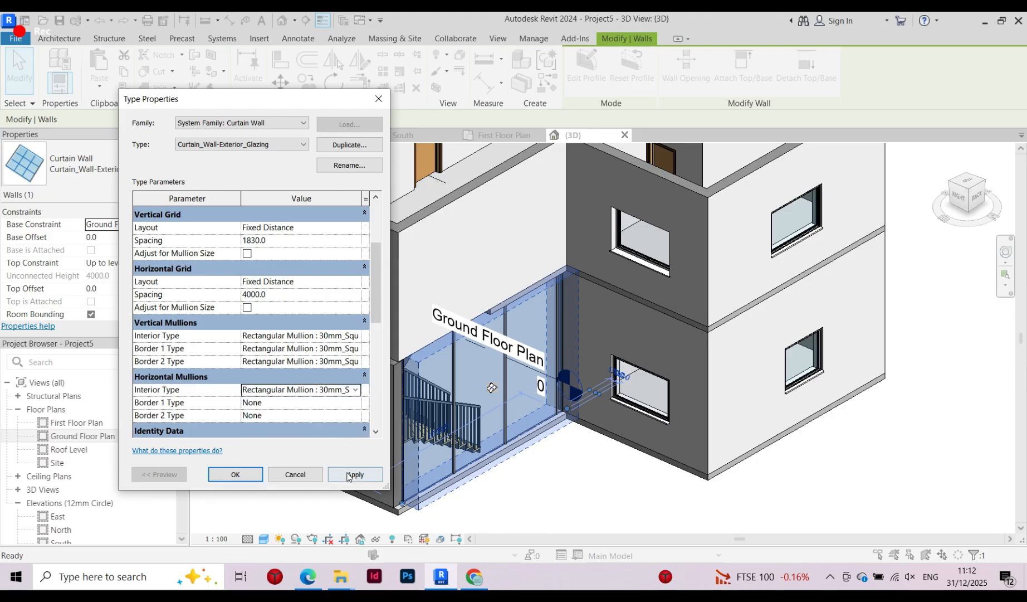
click(356, 474)
Set the horizontal mullions' Border 1 and Border 2 Types to Rectangular Mullion : 30mm_Square, then accept the type properties and deselect the wall
click(356, 402)
click(356, 402)
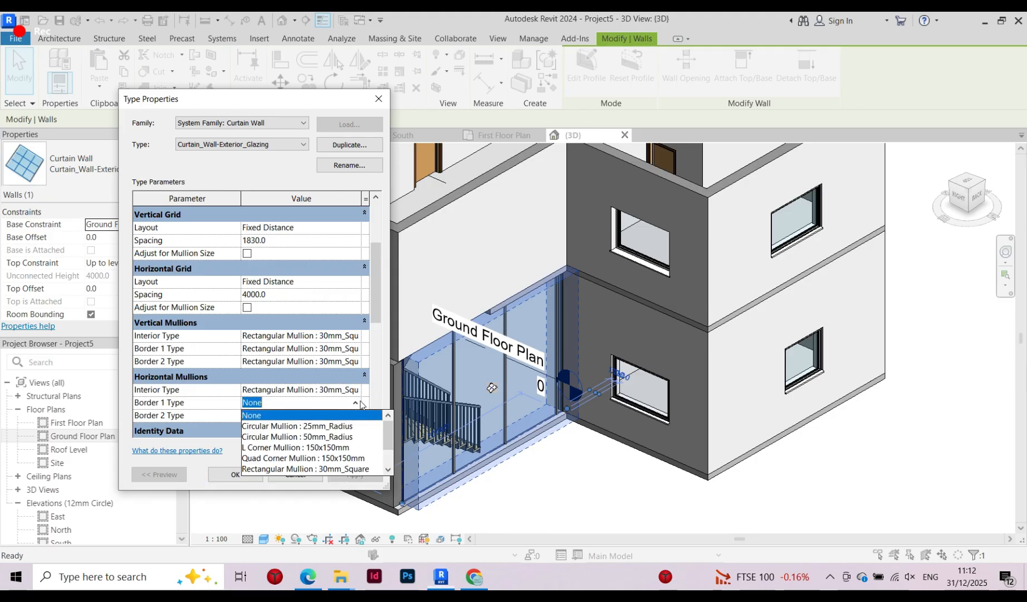
click(334, 468)
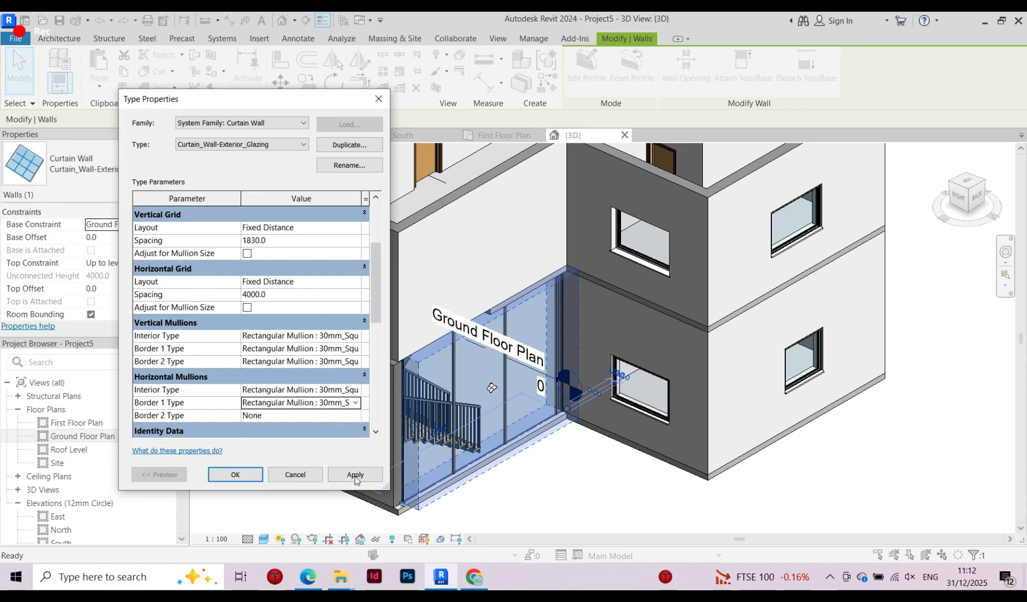
click(356, 415)
click(355, 415)
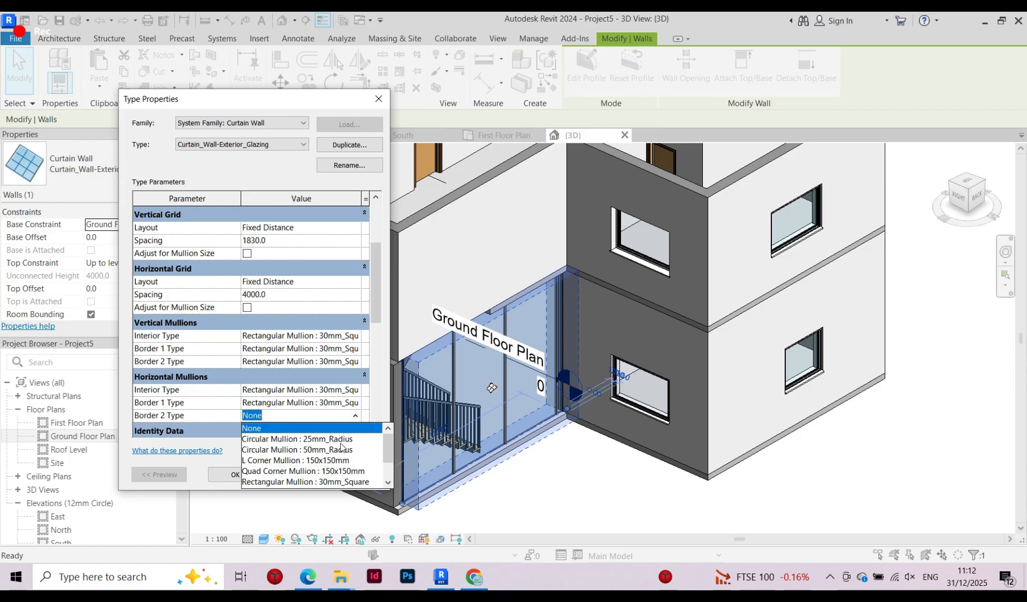
click(329, 482)
click(350, 476)
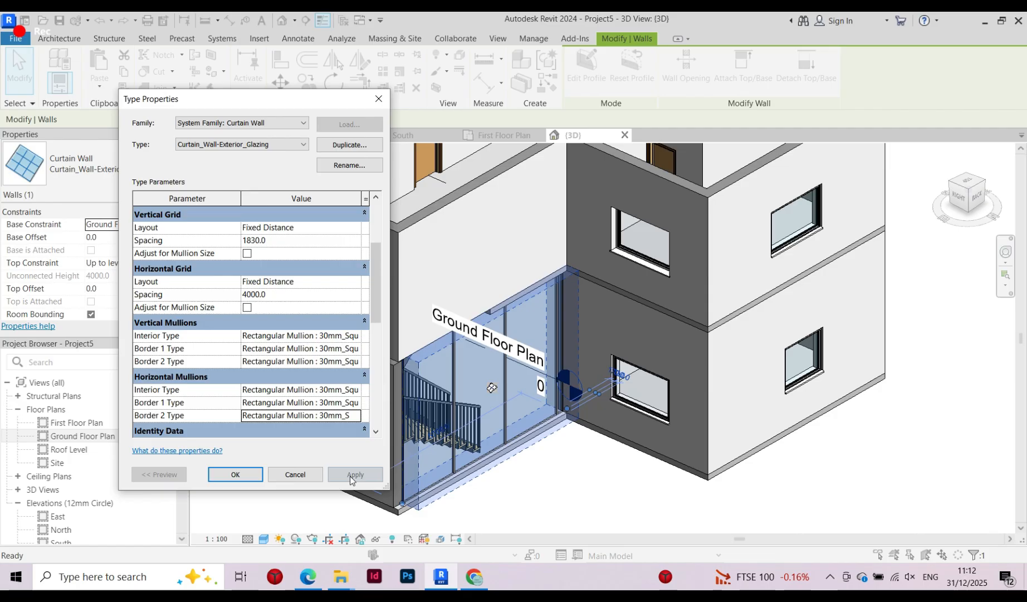
click(236, 475)
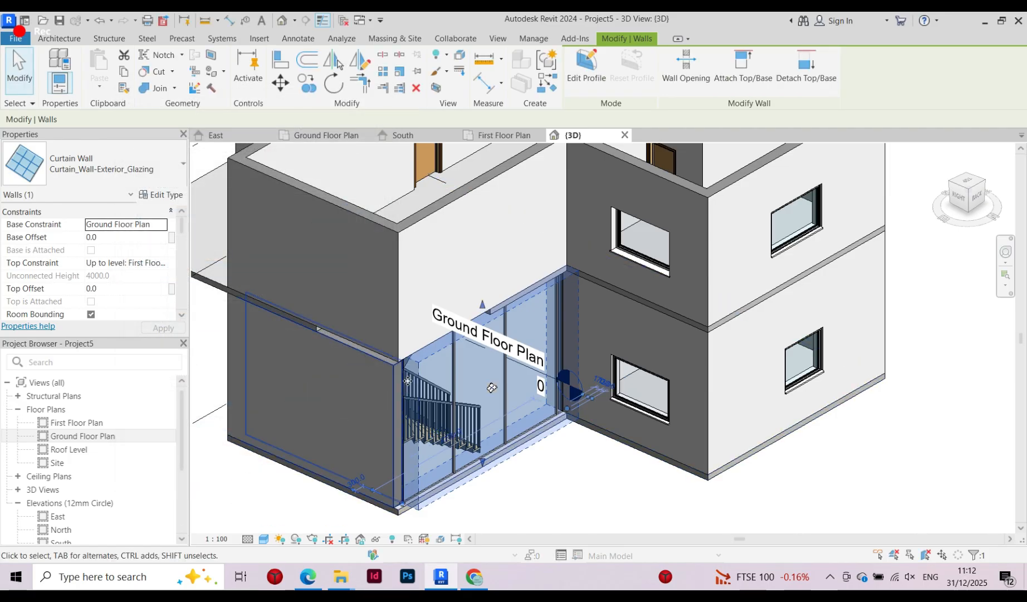
scroll(432, 278, down, 2)
key(Escape)
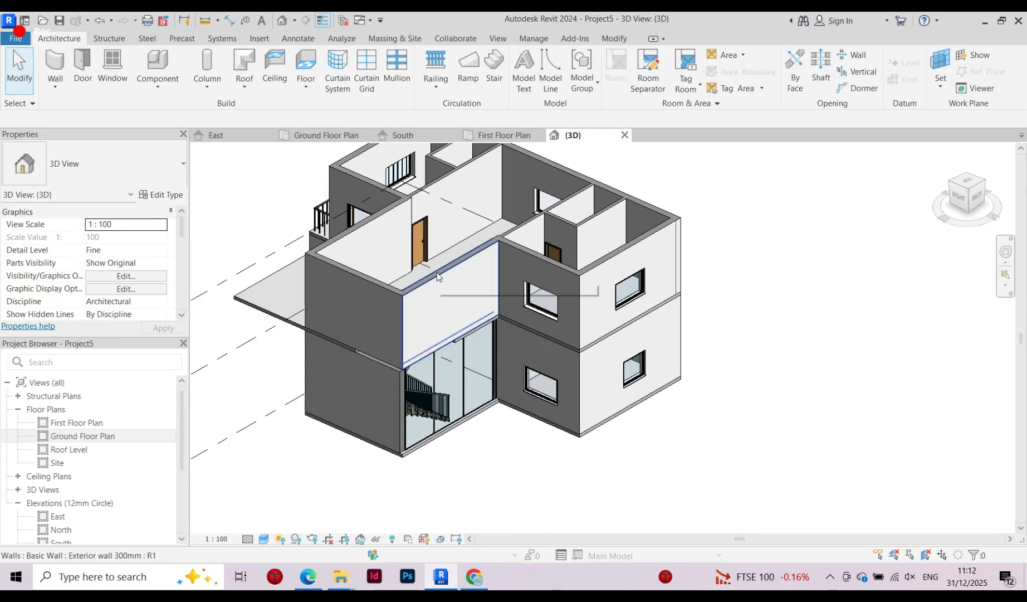
In the First Floor Plan, delete the 300 mm exterior wall on grid D beside the stairs, between grids 2 and 3
scroll(437, 276, up, 1)
click(89, 424)
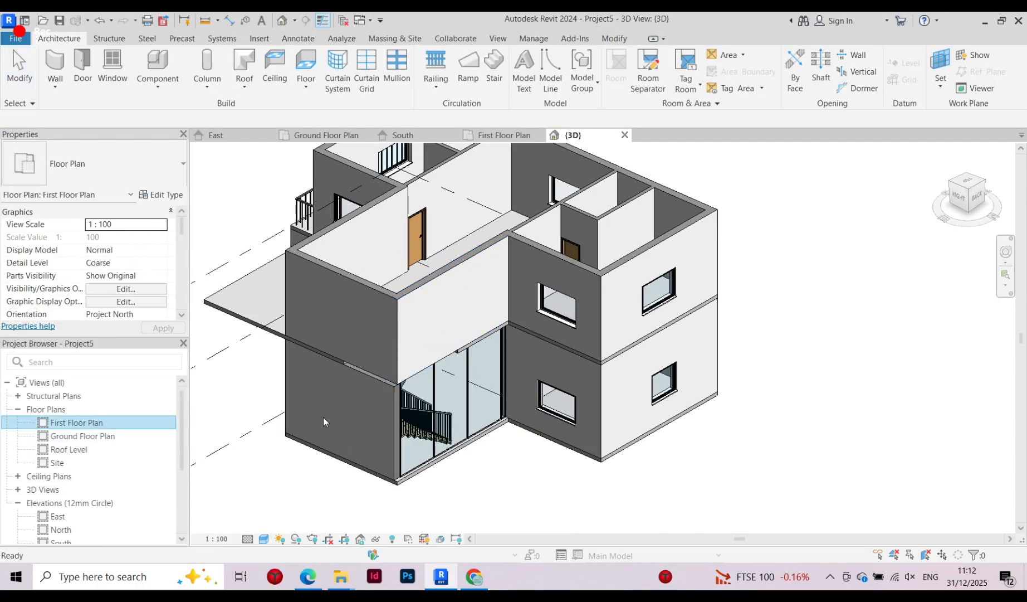
double_click(53, 423)
scroll(411, 362, down, 3)
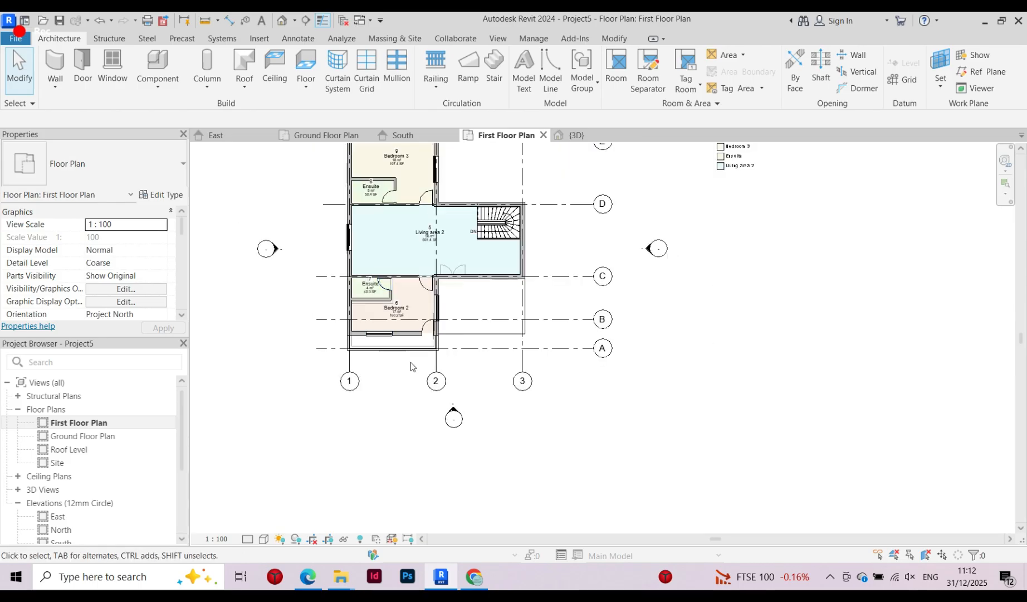
scroll(459, 283, up, 5)
click(459, 304)
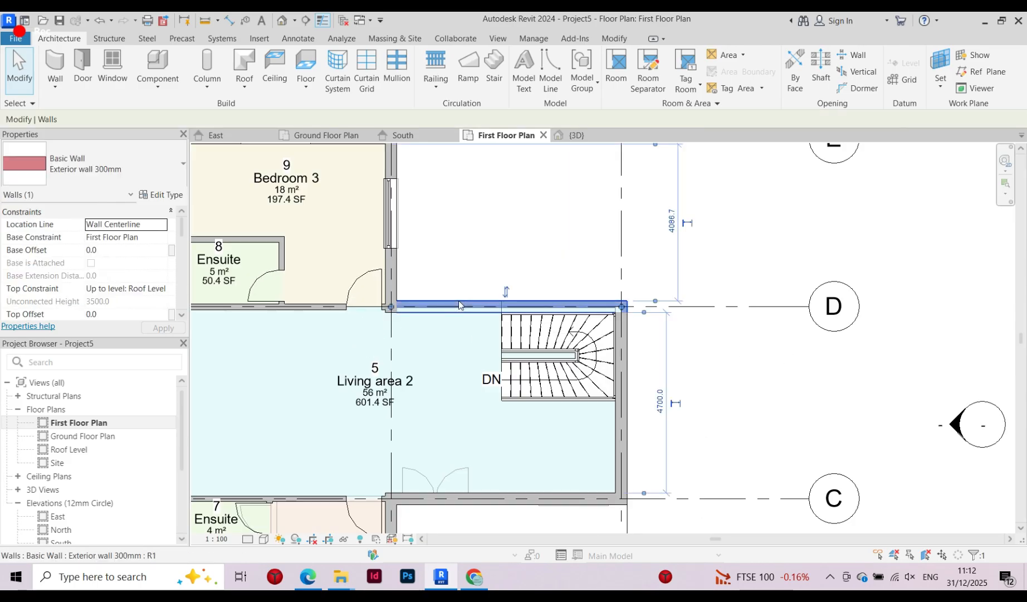
key(Delete)
scroll(548, 312, up, 3)
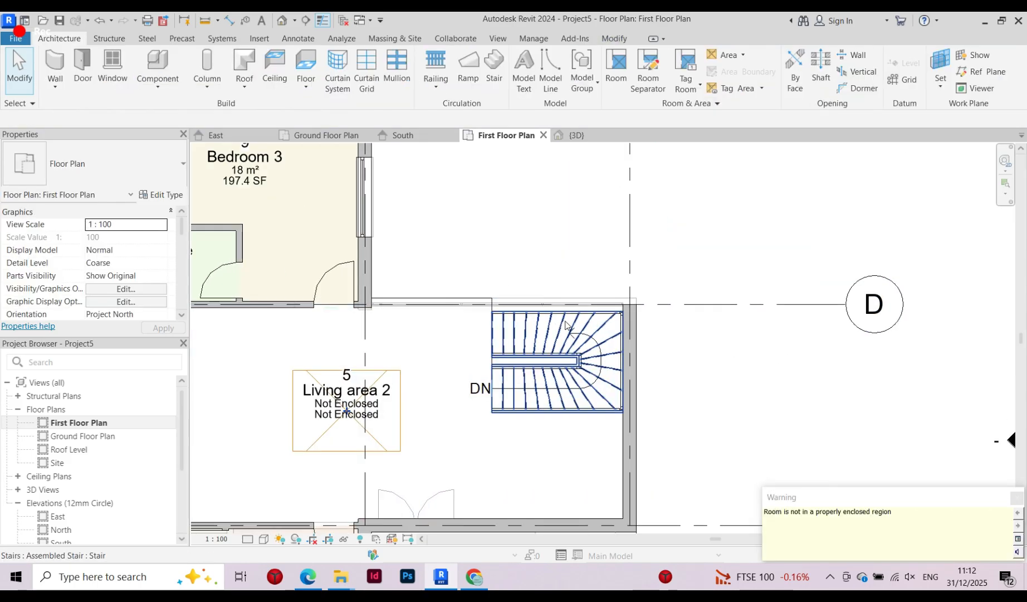
In the 3D view, stretch the top of the stair-side curtain wall up past the first floor, to a top offset of about 4289 mm
double_click(82, 436)
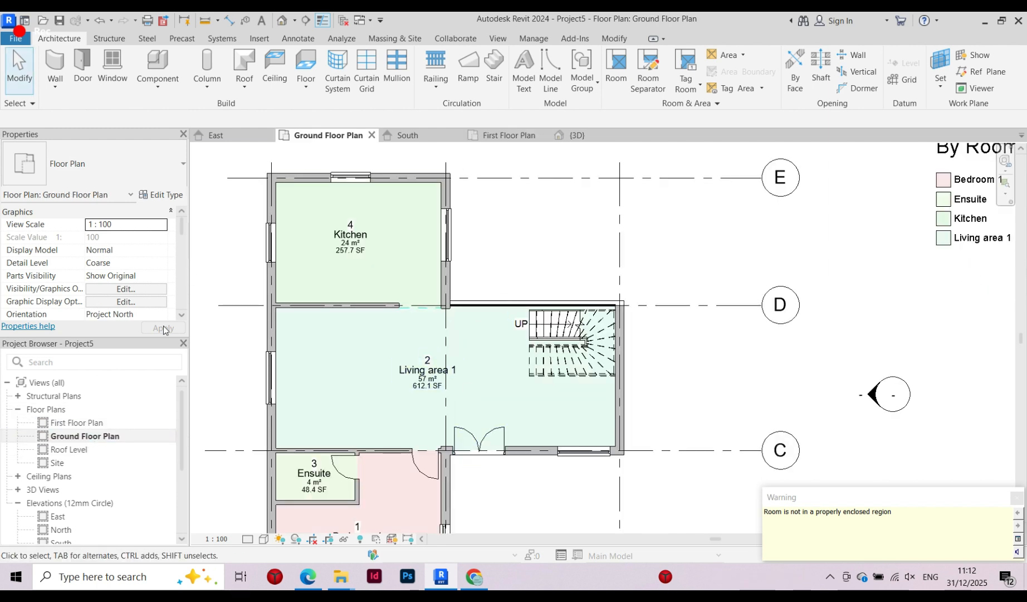
click(596, 137)
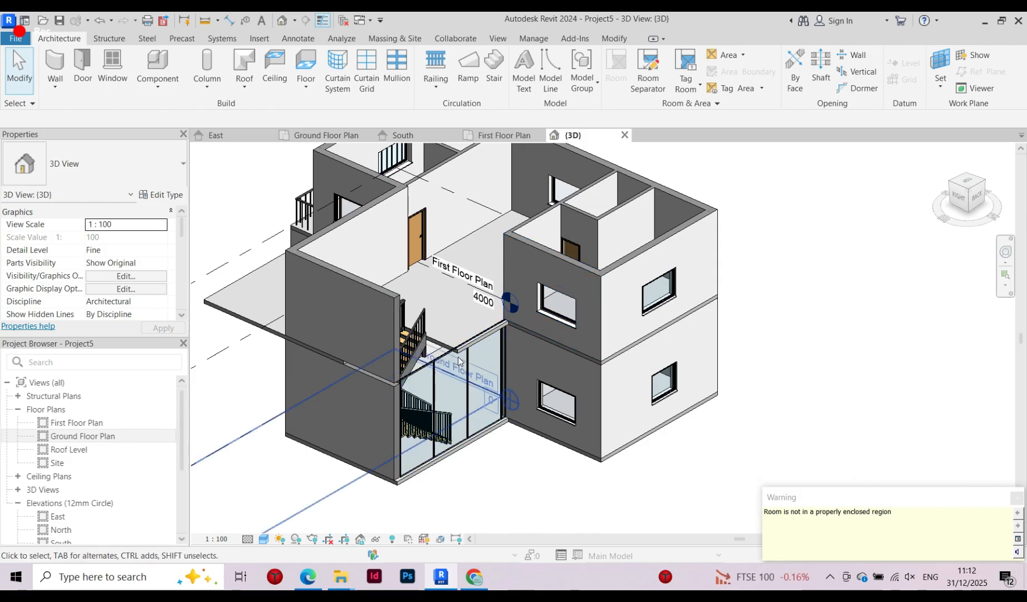
scroll(413, 382, up, 4)
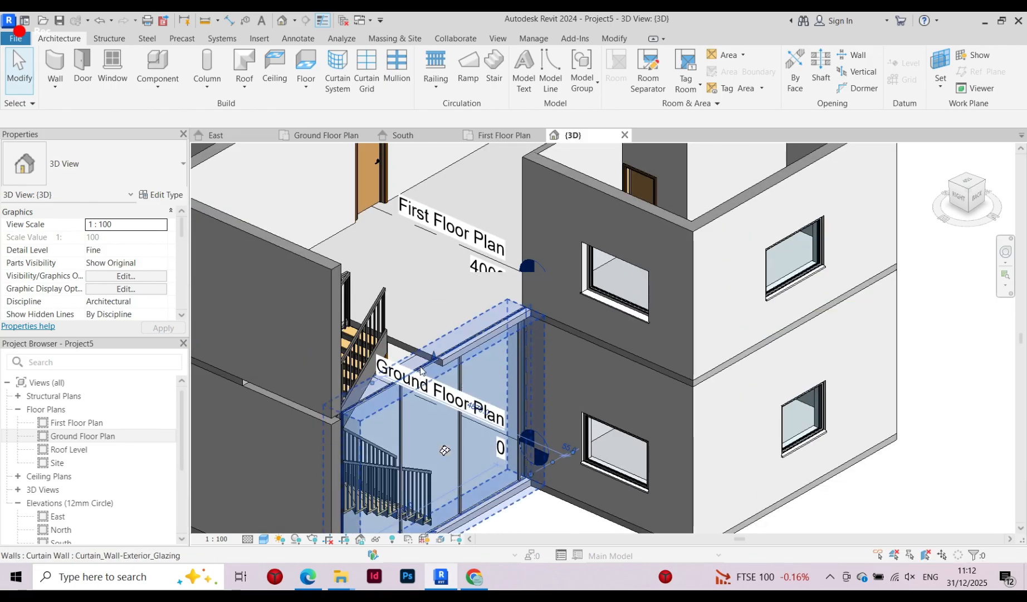
click(434, 362)
drag(435, 361, 518, 186)
scroll(509, 262, down, 3)
scroll(406, 218, up, 2)
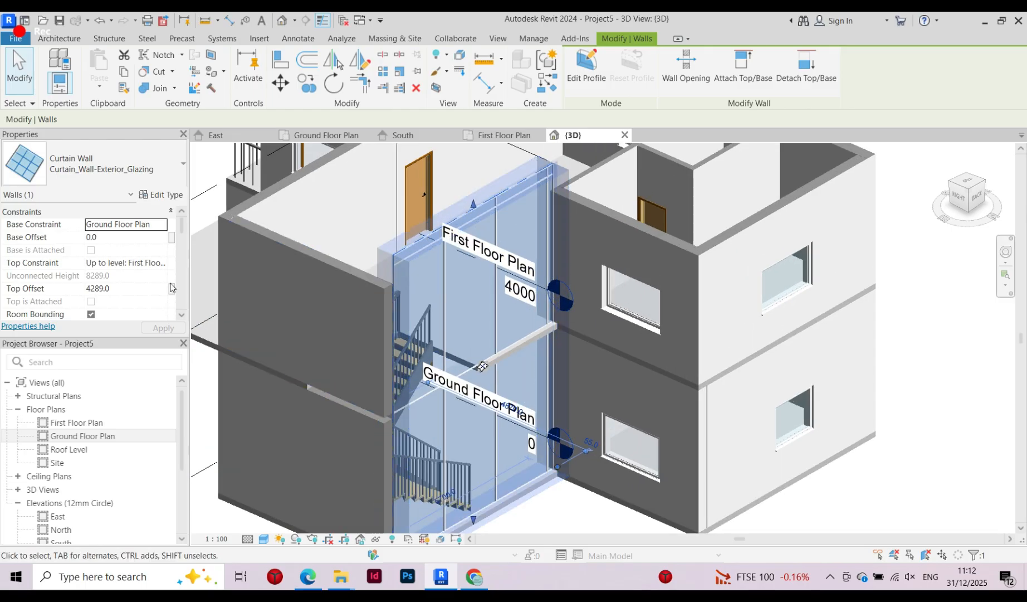
Set the stair-side curtain wall's Top Offset to 7500 and apply it
click(153, 291)
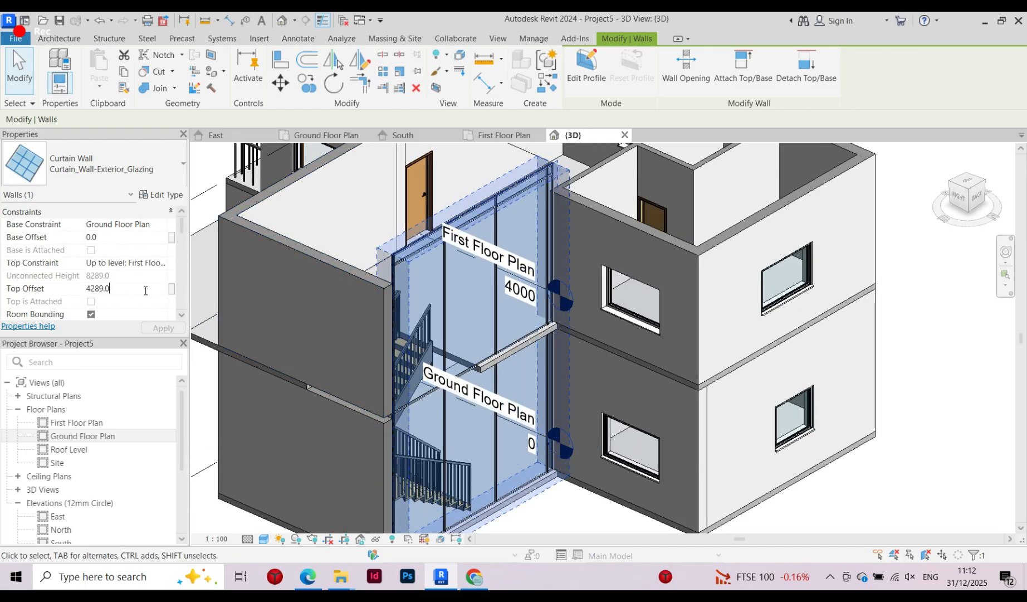
drag(153, 288, 76, 290)
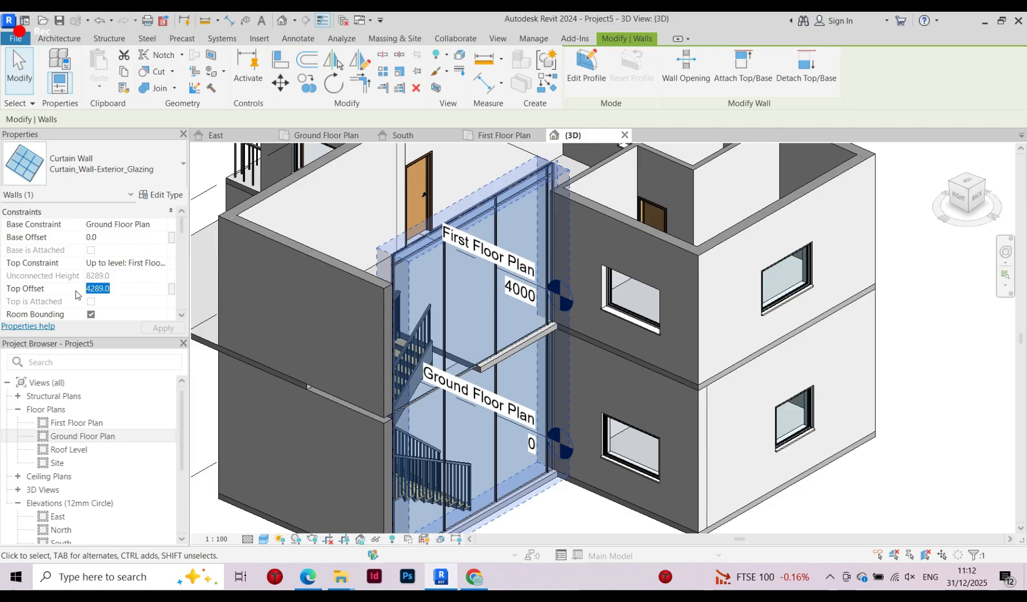
text(7500)
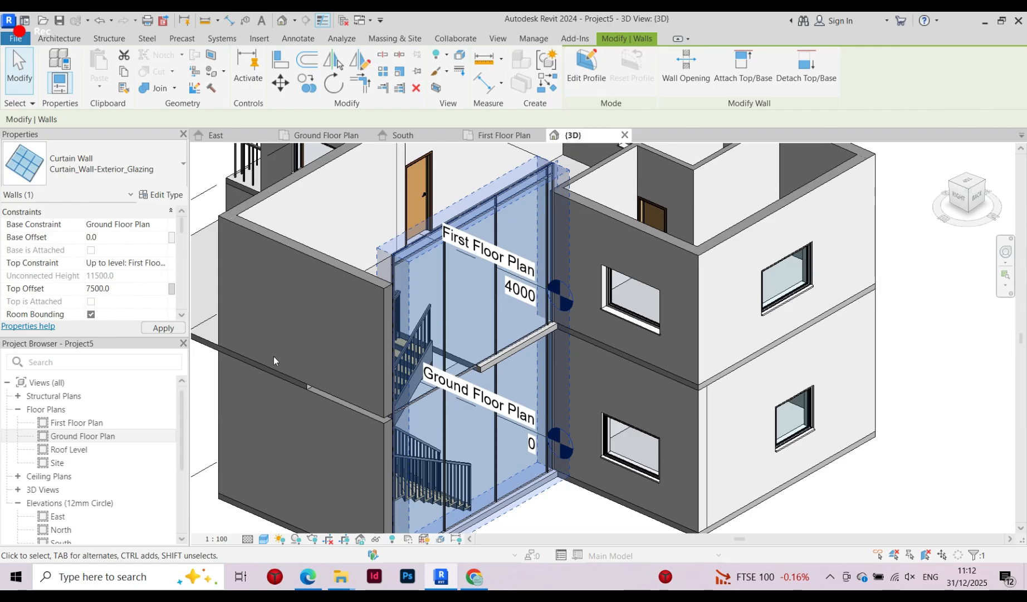
click(163, 327)
scroll(362, 340, down, 2)
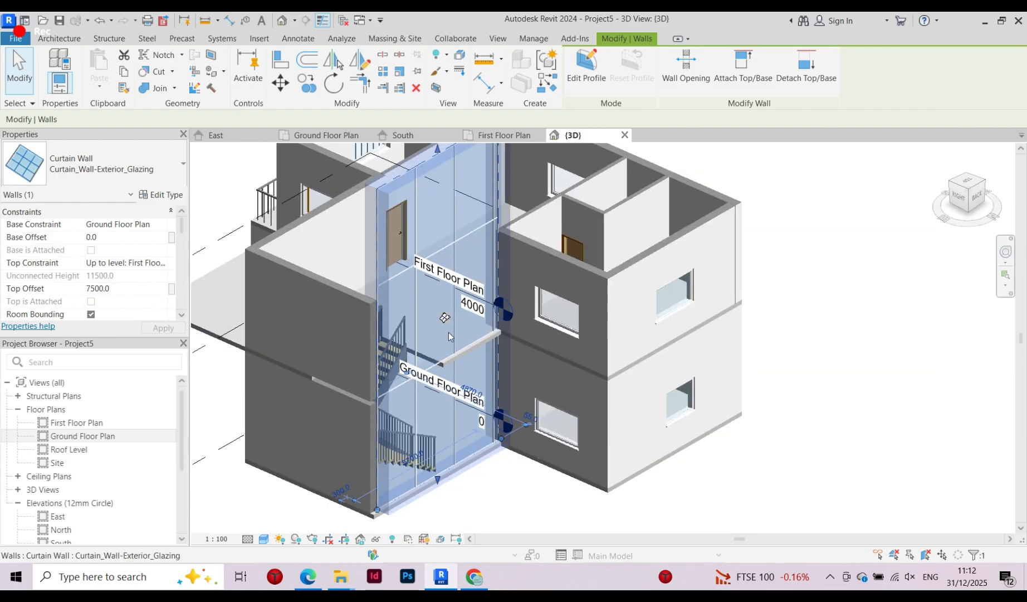
key(Escape)
Select the heightened curtain wall and open the North elevation to check its top against Roof Level
click(415, 170)
key(Escape)
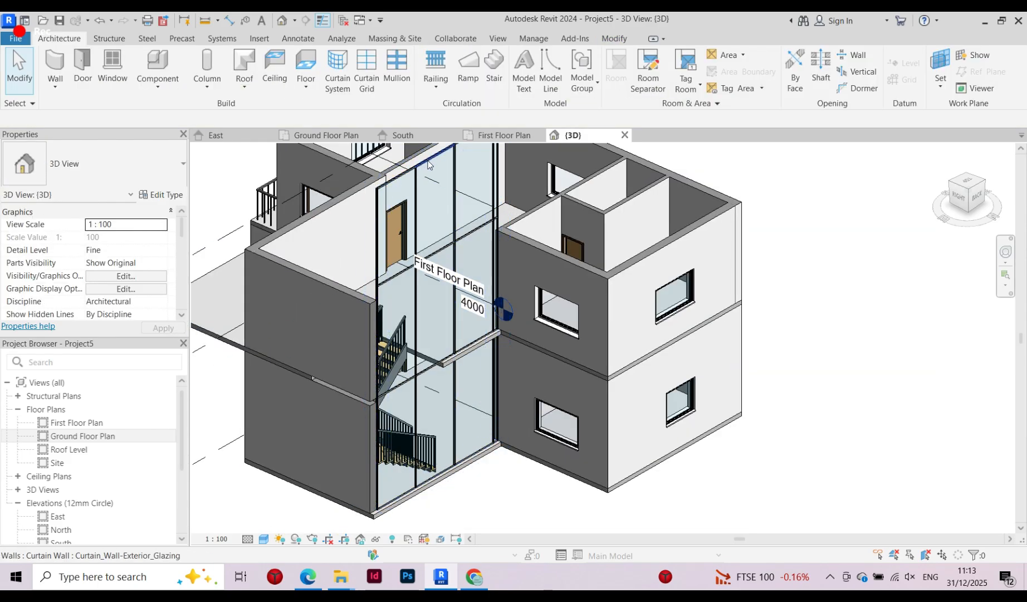
click(434, 168)
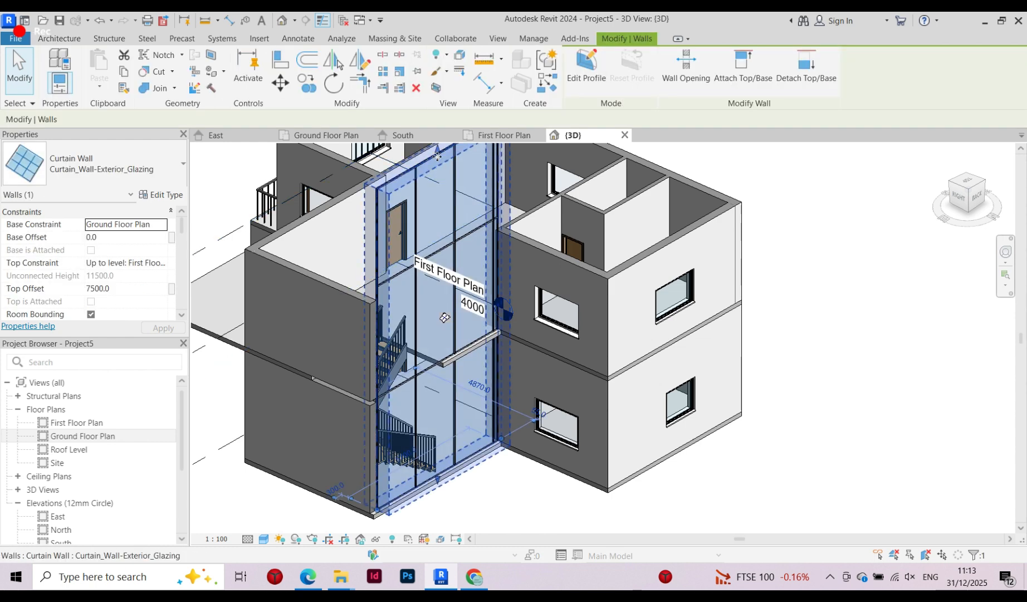
double_click(58, 516)
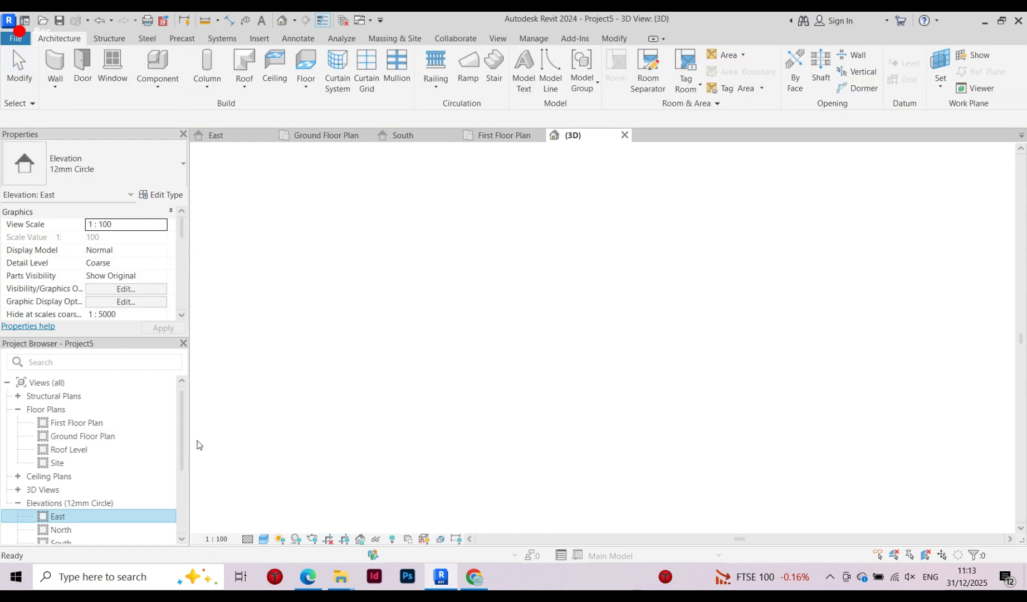
double_click(59, 530)
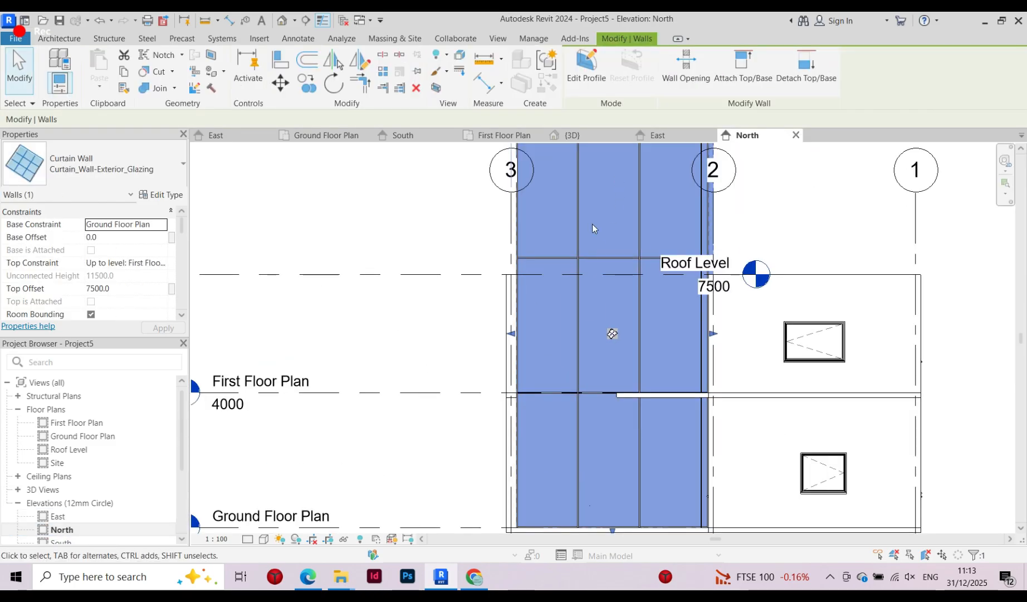
In the North elevation, lower the top of the stair-side curtain wall to the Roof Level line and check the fit
scroll(474, 368, down, 2)
scroll(741, 270, up, 4)
scroll(354, 357, down, 2)
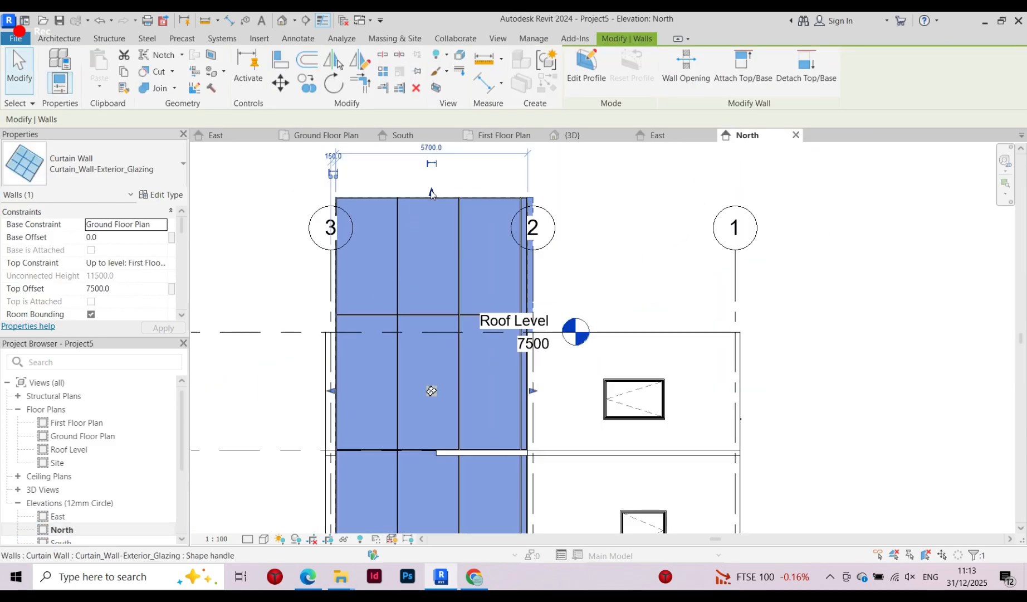
drag(432, 194, 440, 333)
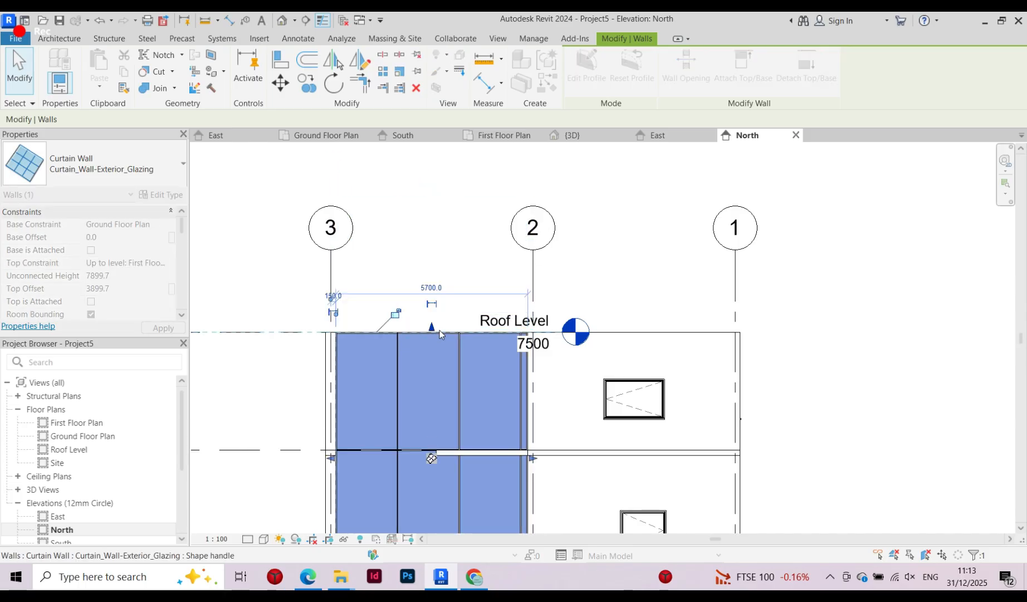
scroll(414, 341, up, 4)
key(Escape)
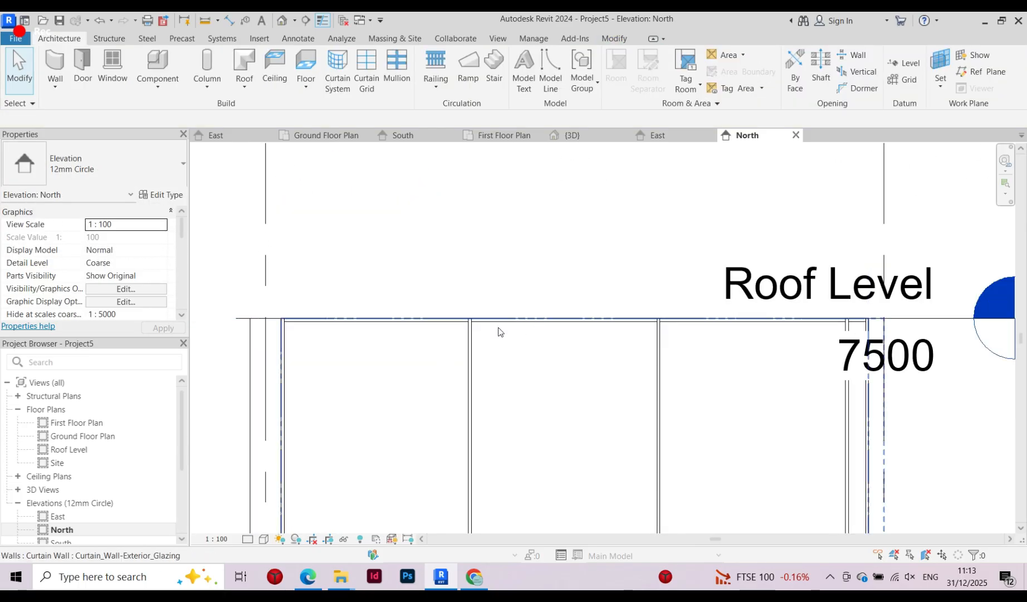
click(473, 338)
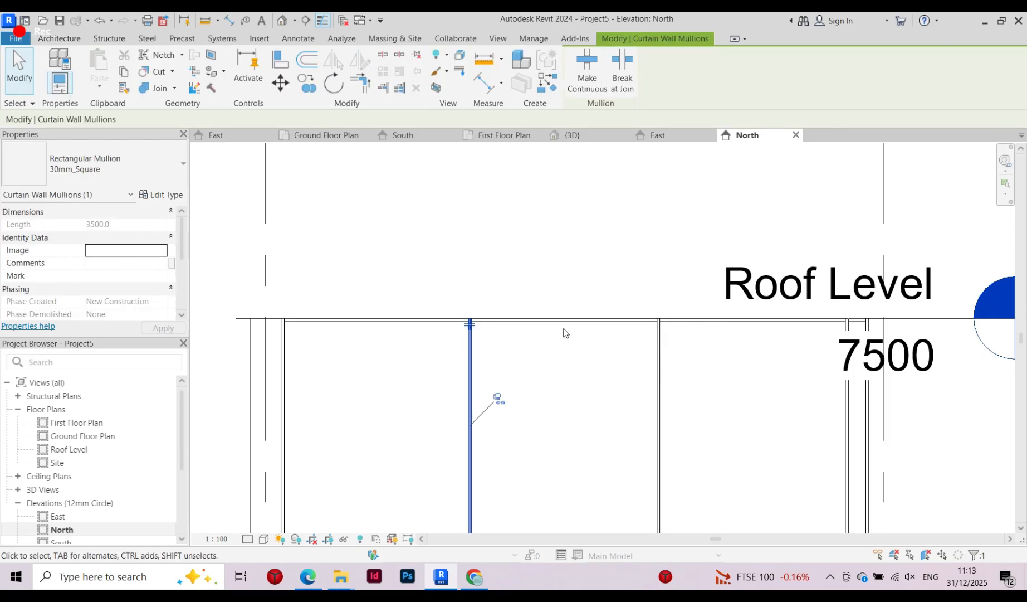
key(Escape)
scroll(379, 281, down, 4)
scroll(363, 266, down, 3)
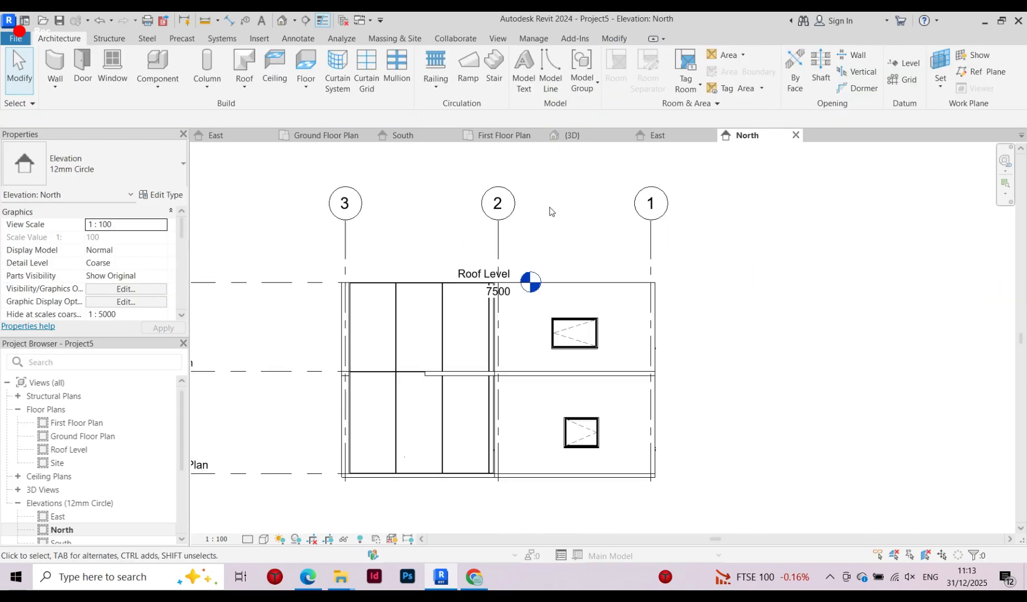
In the 3D view, examine where the first-floor slab crosses the curtain wall beside the stairs
click(579, 136)
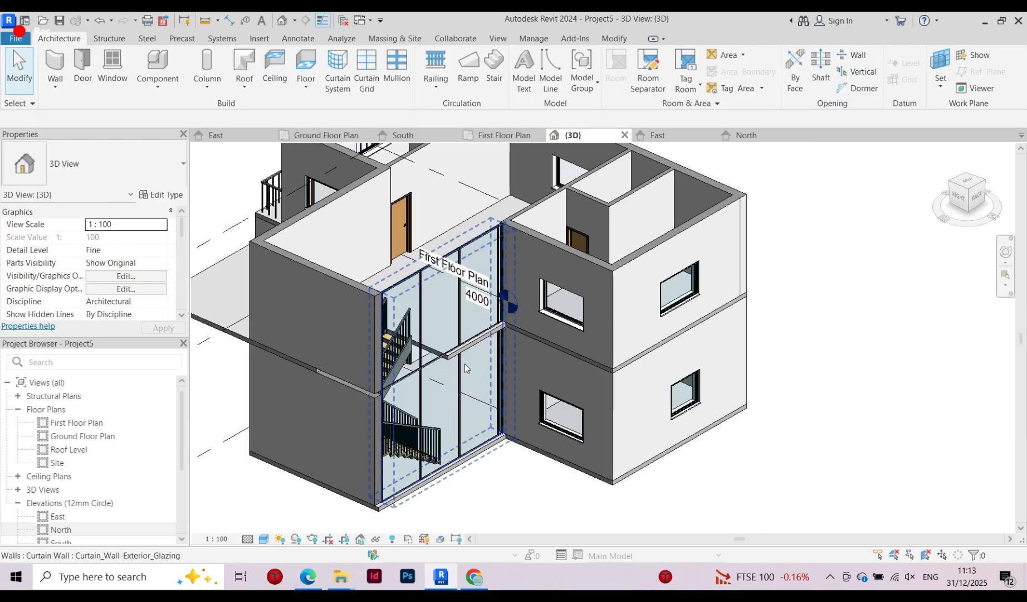
scroll(473, 359, up, 5)
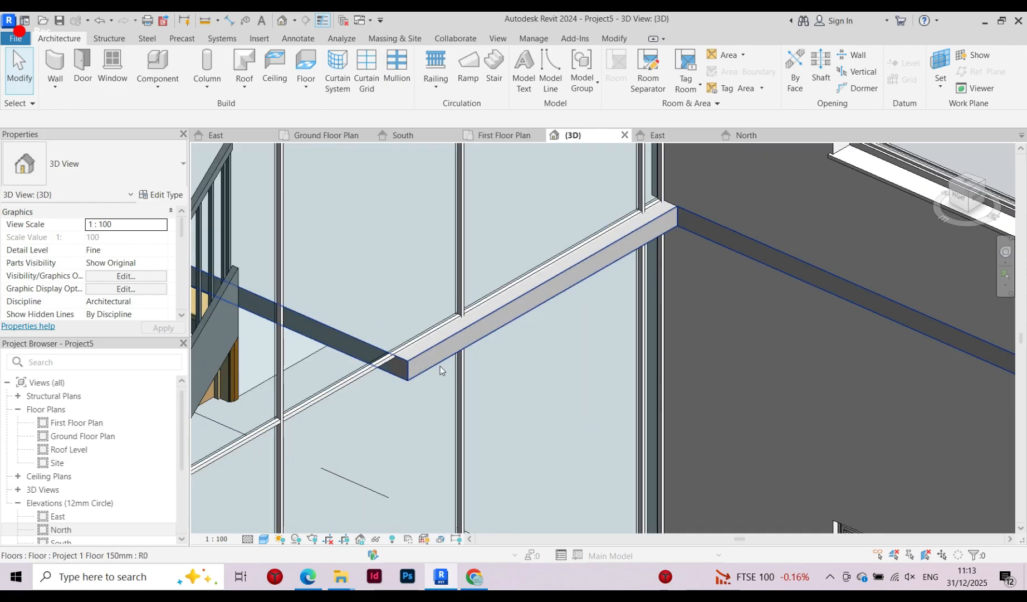
scroll(439, 366, down, 3)
shift+middle_drag(429, 357, 570, 454)
scroll(567, 446, down, 3)
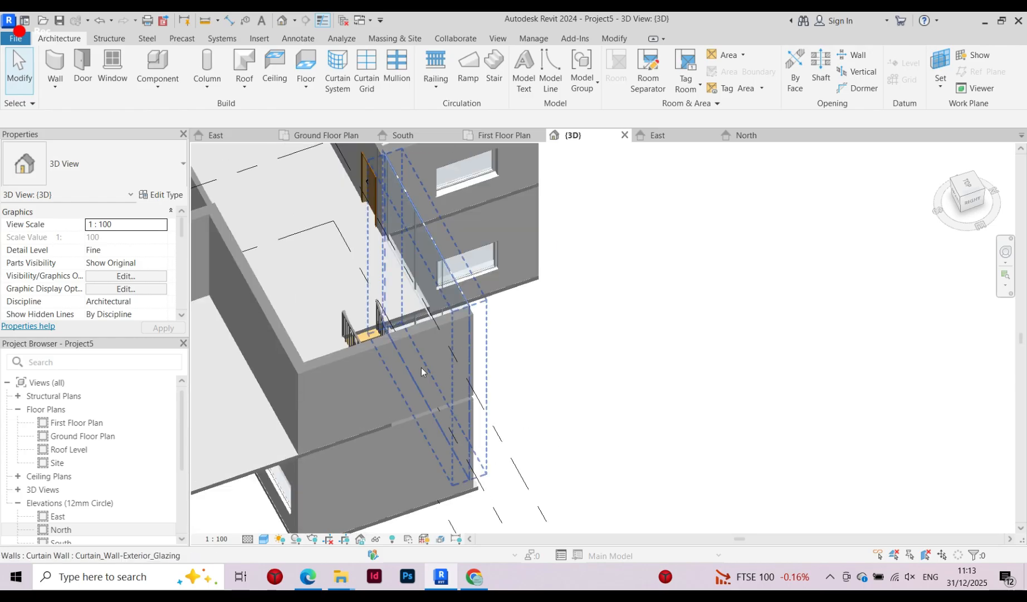
shift+middle_drag(421, 367, 377, 451)
scroll(377, 451, down, 2)
scroll(415, 335, up, 4)
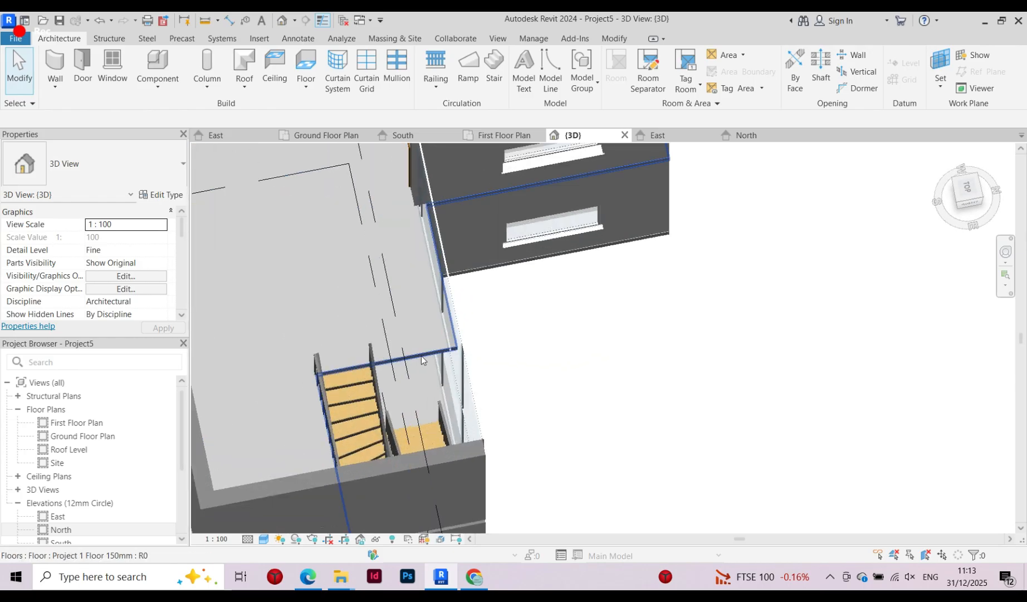
Select the Project 1 Floor 150mm slab on the first floor and open its boundary for editing in the First Floor Plan
click(421, 356)
shift+middle_drag(421, 355, 431, 225)
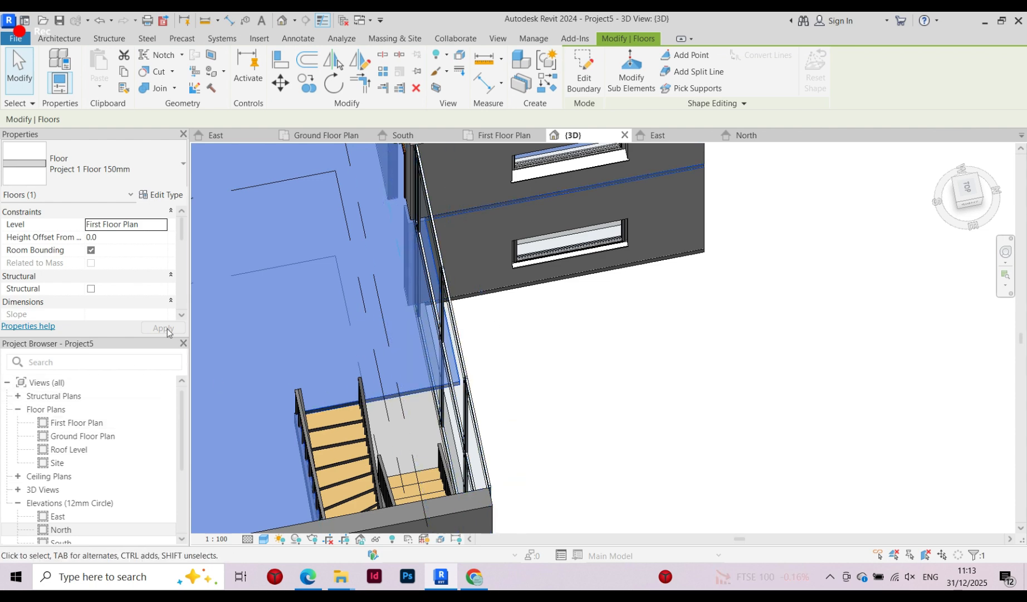
double_click(73, 422)
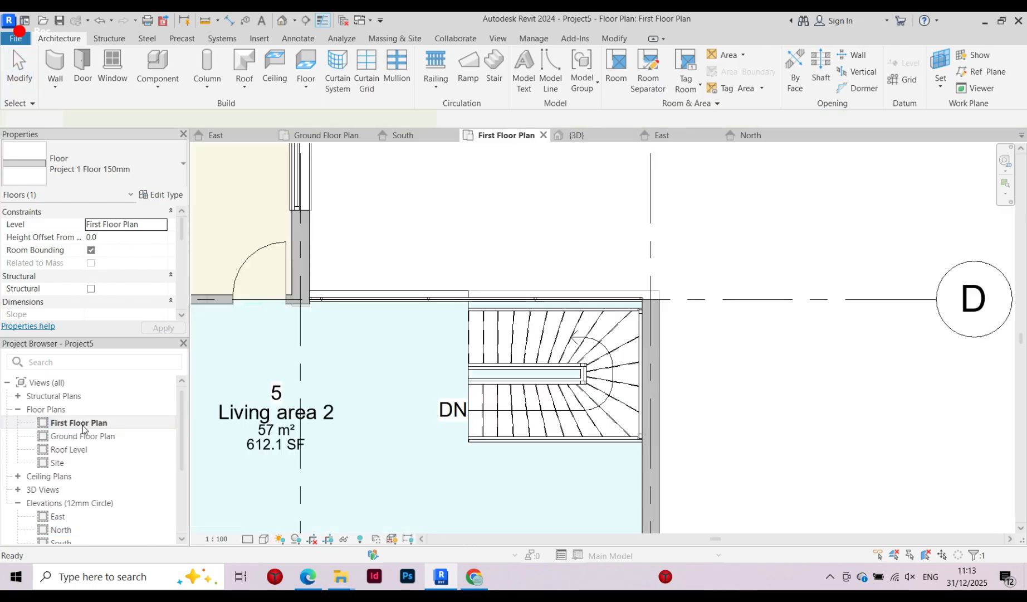
scroll(472, 304, down, 1)
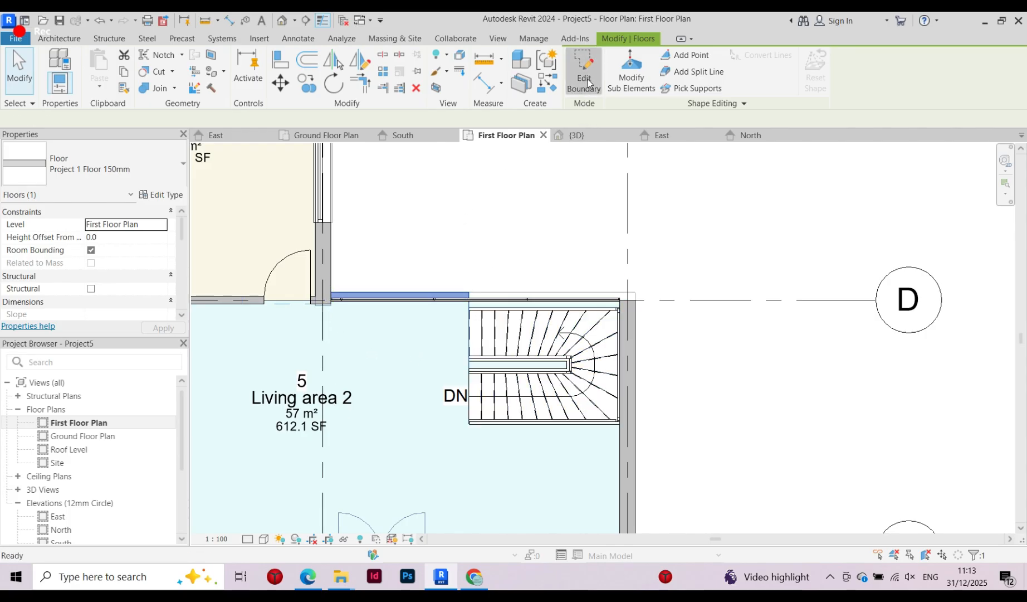
double_click(311, 351)
scroll(312, 348, up, 4)
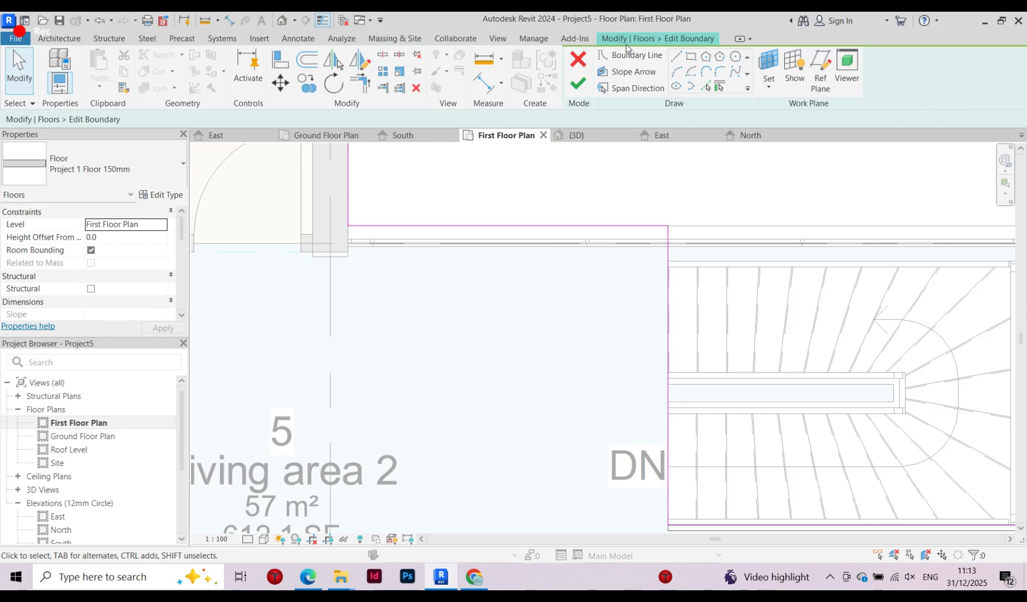
Draw floor boundary lines from the stairs' inner railing end horizontally to the wall face near grid 2, then up to the existing boundary corner
click(634, 55)
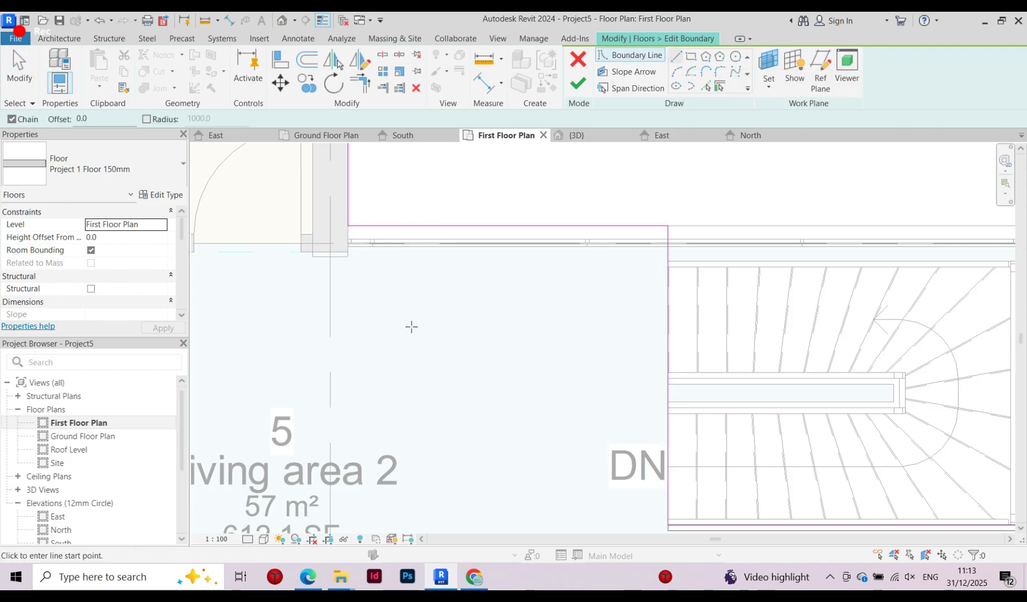
scroll(411, 327, down, 2)
scroll(669, 359, up, 4)
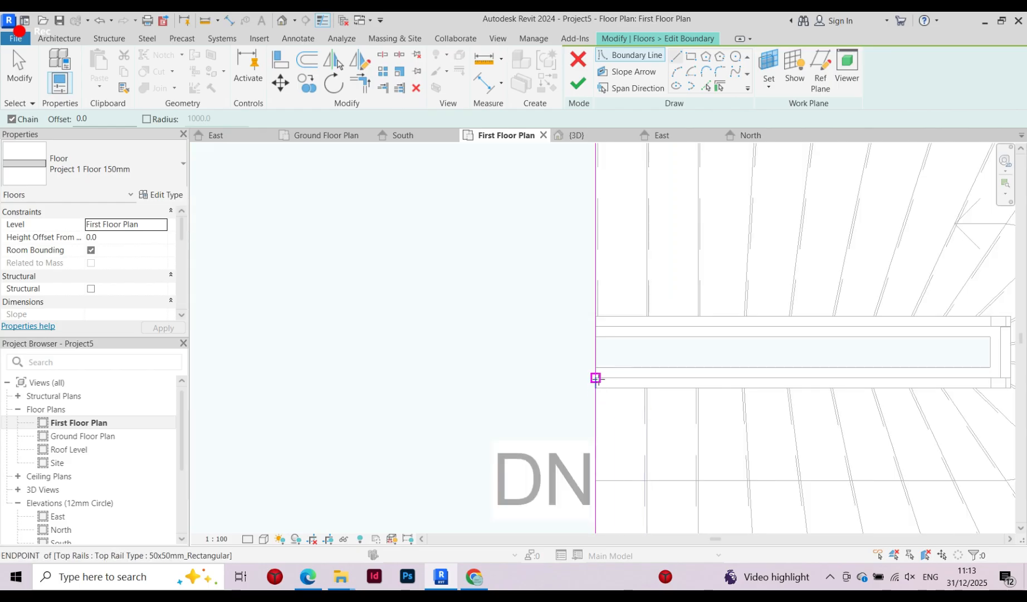
click(598, 377)
scroll(598, 377, down, 3)
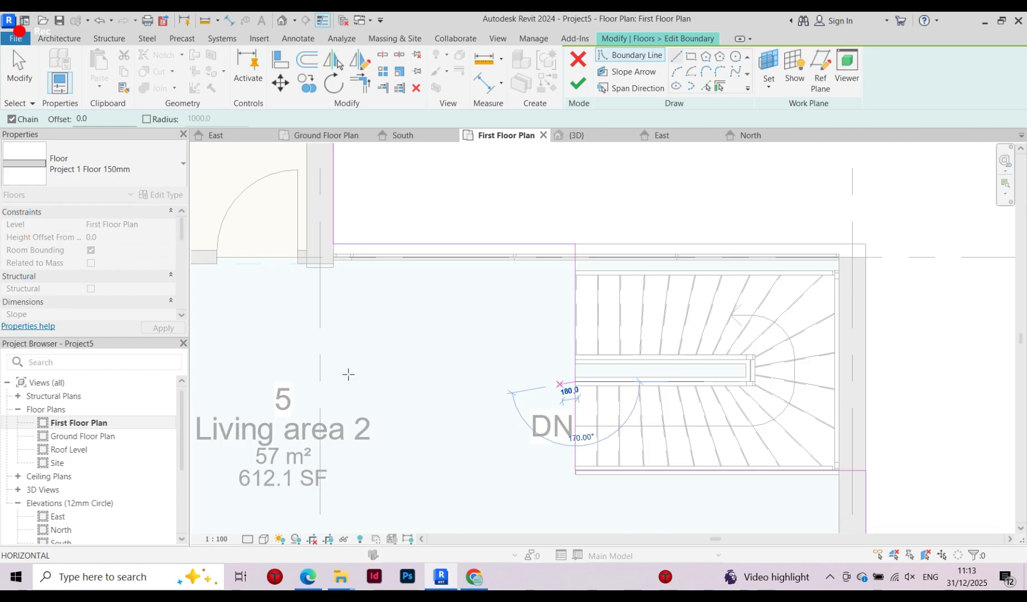
click(333, 381)
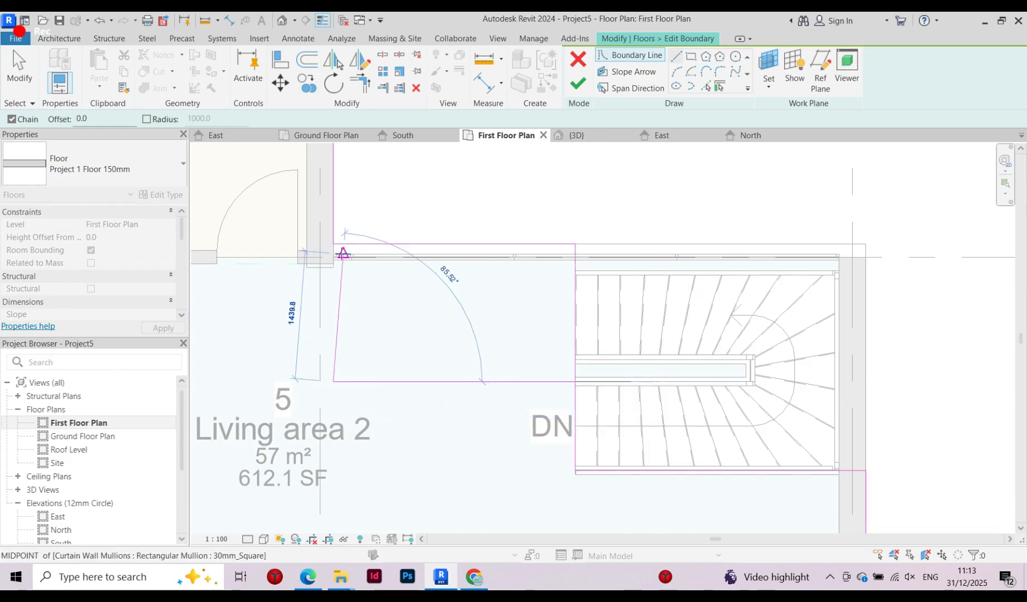
scroll(343, 252, up, 3)
key(Escape)
key(Escape)
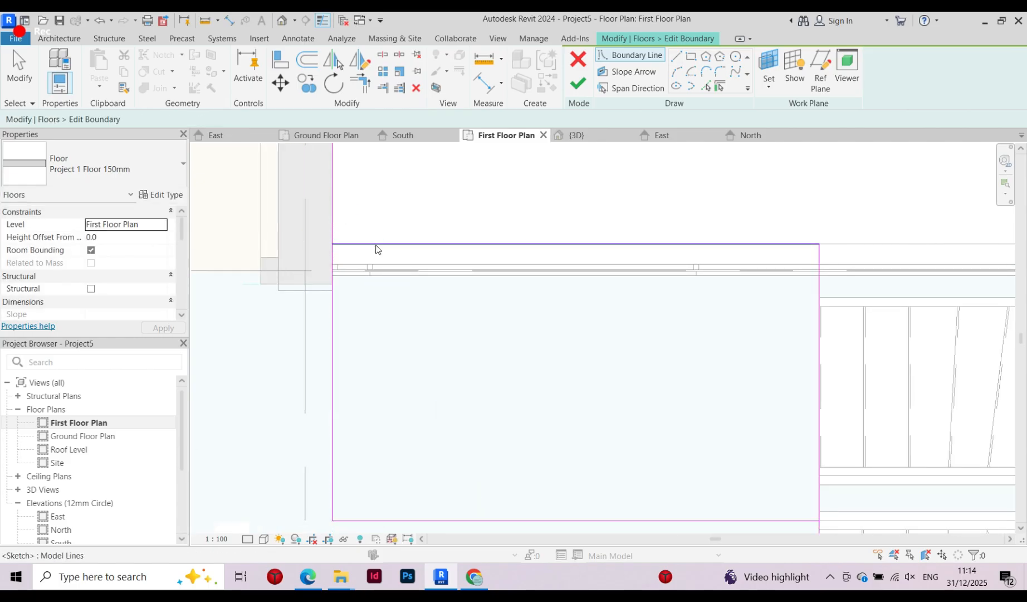
Delete the old floor boundary lines outside the curtain wall and along the start of the stairs
click(377, 246)
key(Delete)
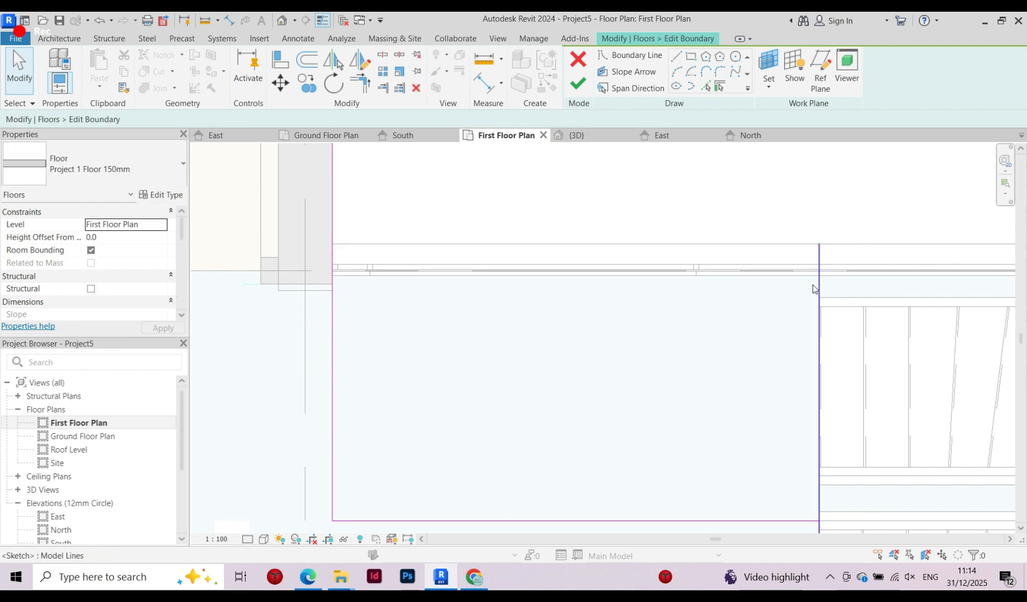
click(817, 284)
key(Delete)
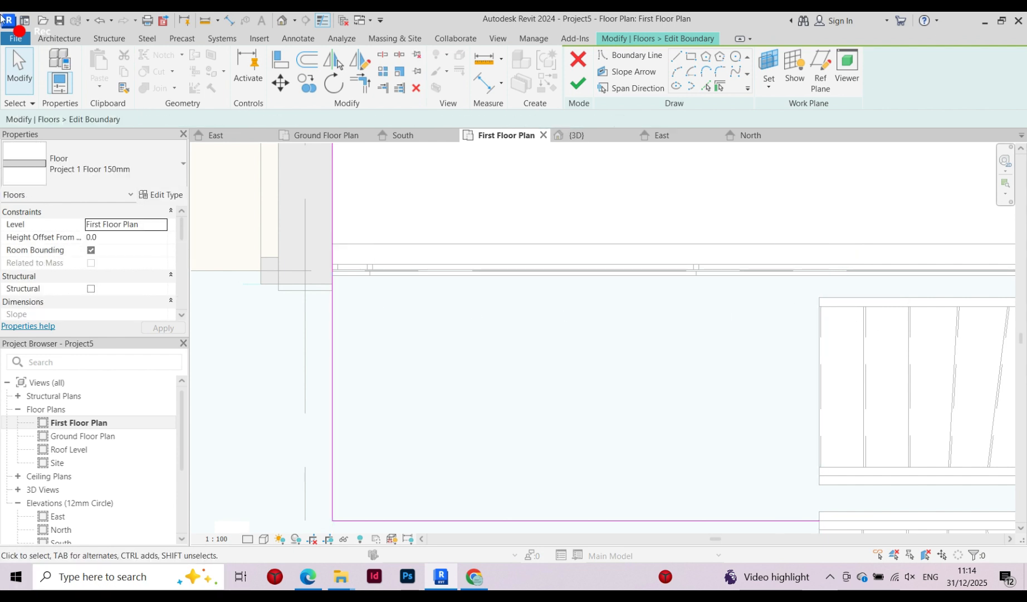
Try to finish the first-floor slab's boundary sketch around the stair opening
scroll(446, 220, down, 3)
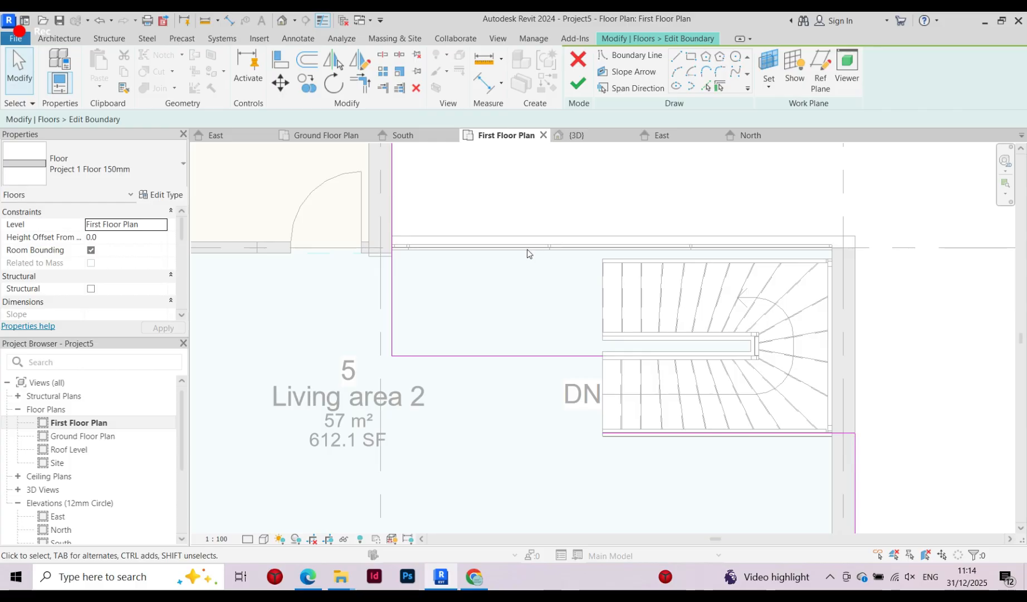
middle_drag(529, 254, 518, 296)
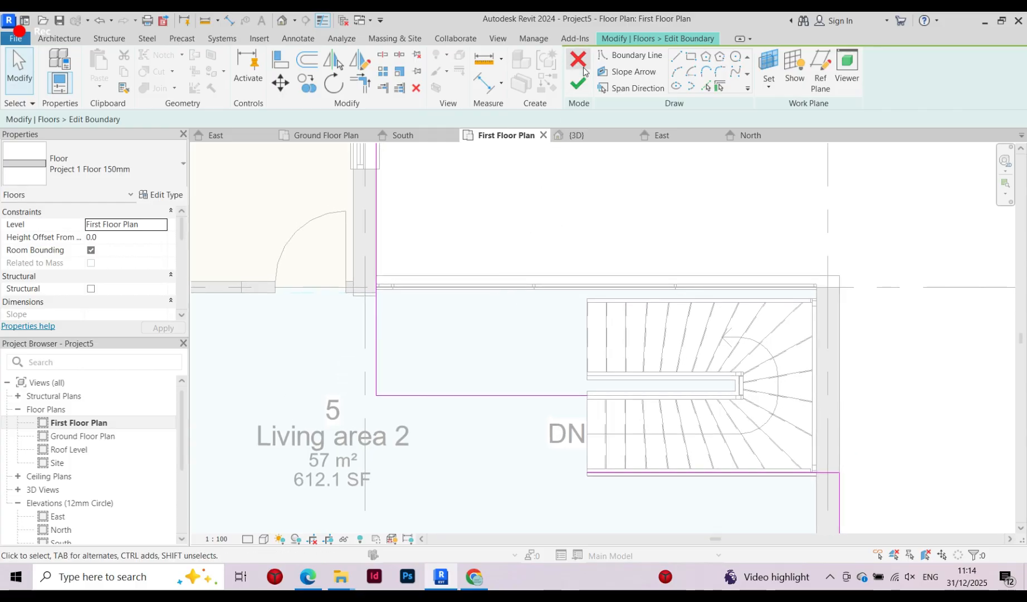
click(578, 82)
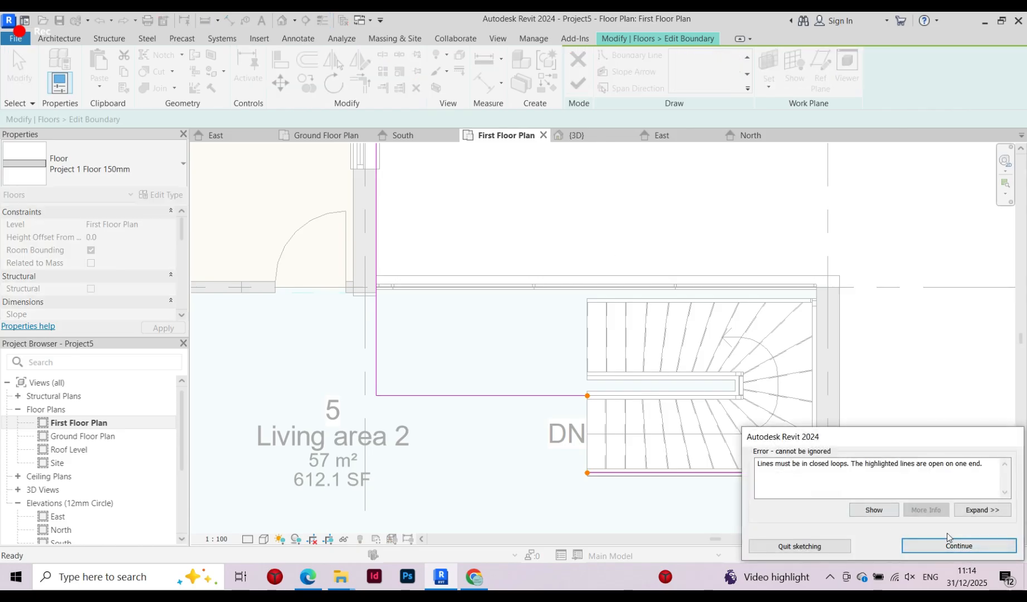
click(958, 545)
Close the slab boundary with a straight line along the open end of the lower stair flight, joining the two loose boundary ends
scroll(609, 159, up, 2)
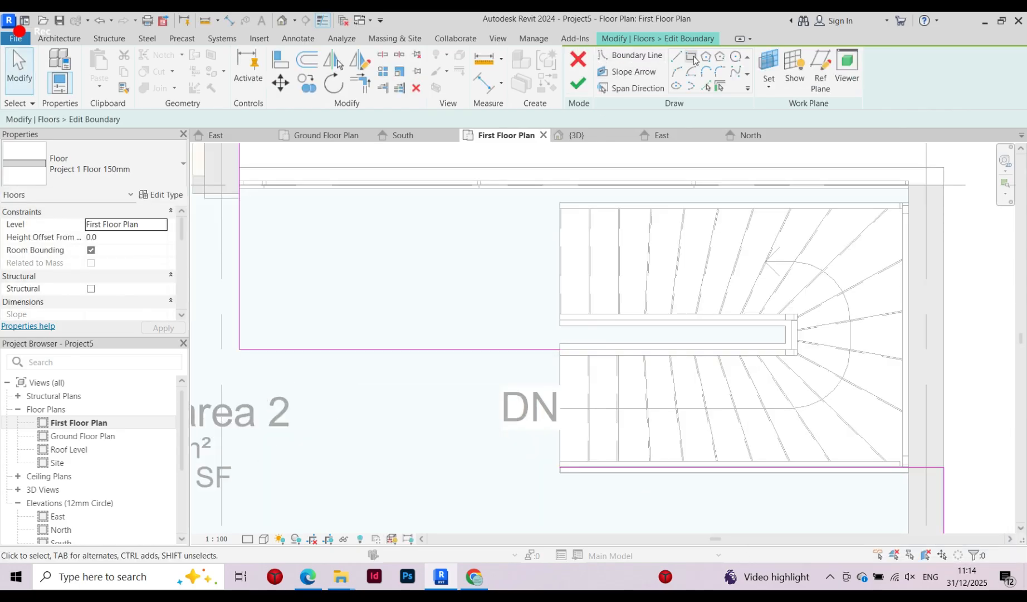
click(676, 56)
click(560, 350)
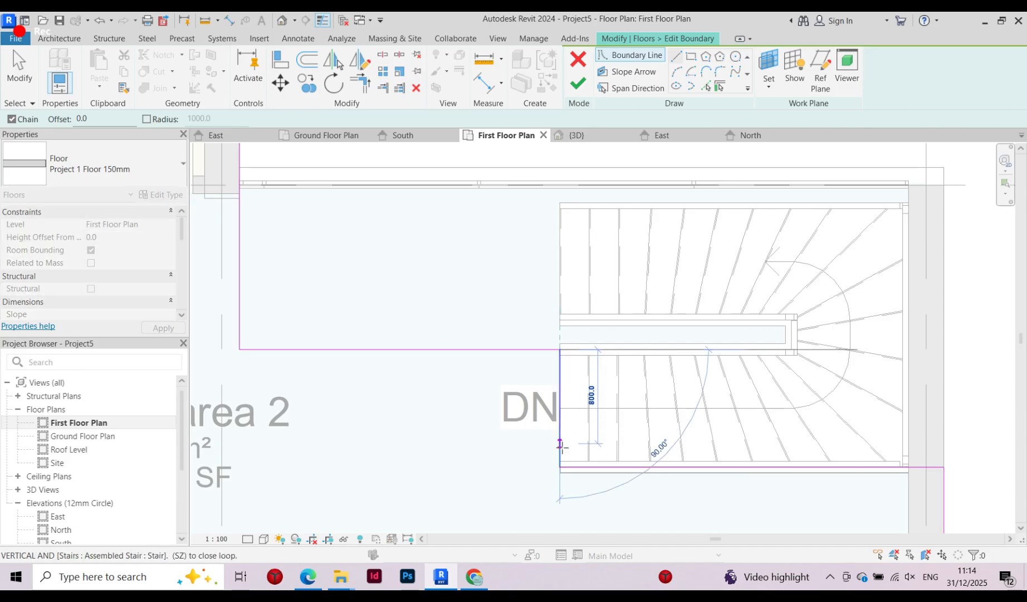
click(560, 467)
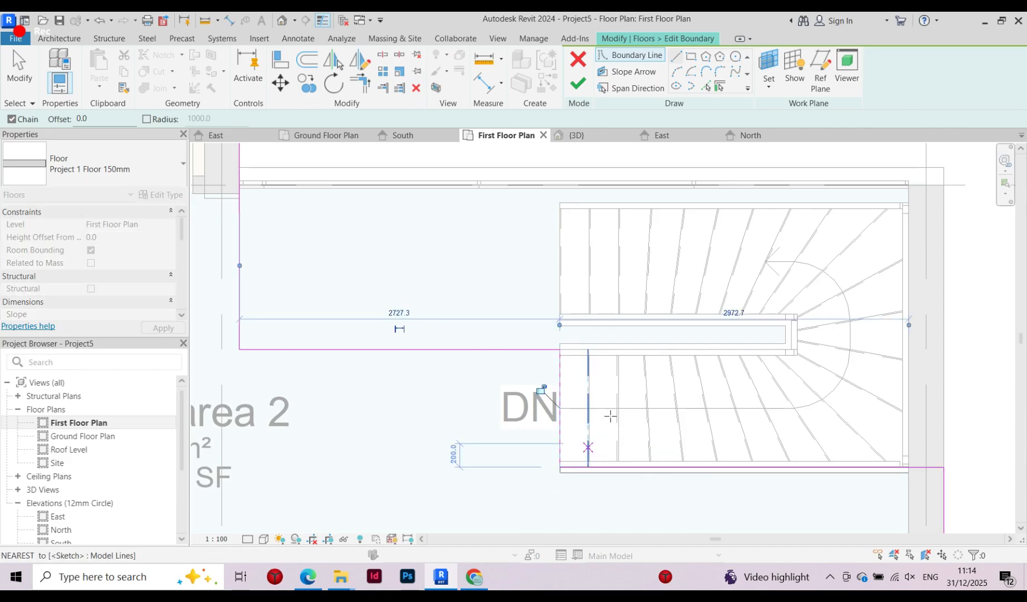
Finish the slab boundary edit and detach the walls from the targets they miss
click(580, 84)
click(554, 303)
scroll(669, 356, up, 8)
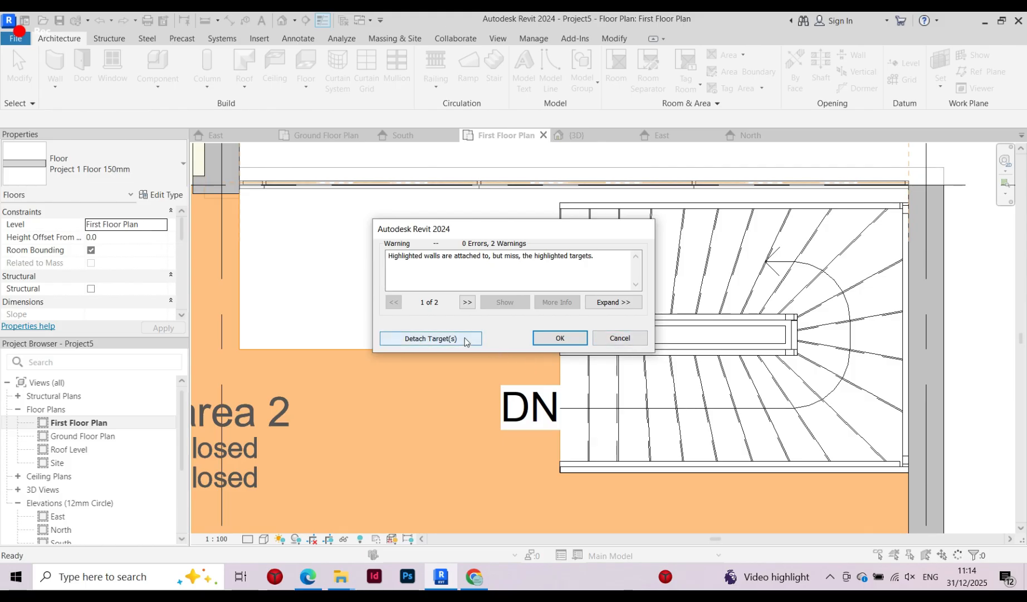
click(464, 338)
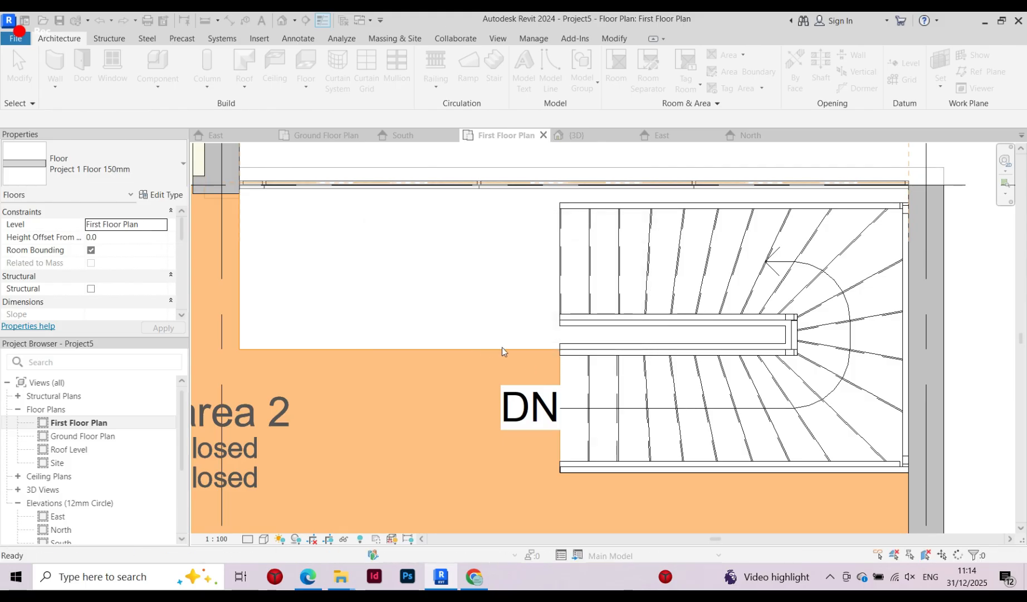
click(495, 318)
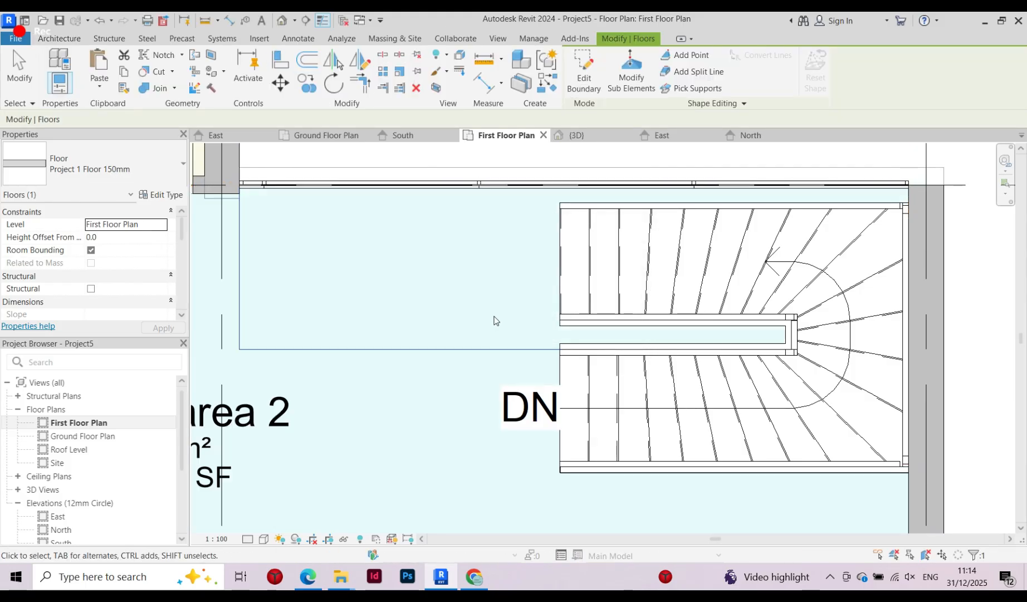
click(477, 352)
key(Escape)
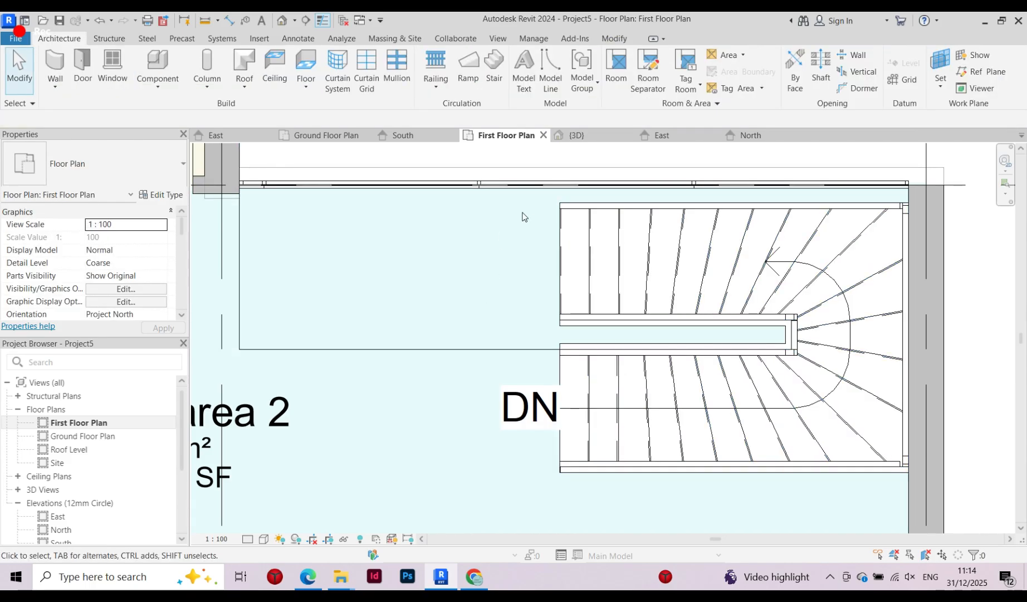
Examine the edited slab edge beside the staircase in the 3D view
scroll(523, 216, down, 2)
click(592, 136)
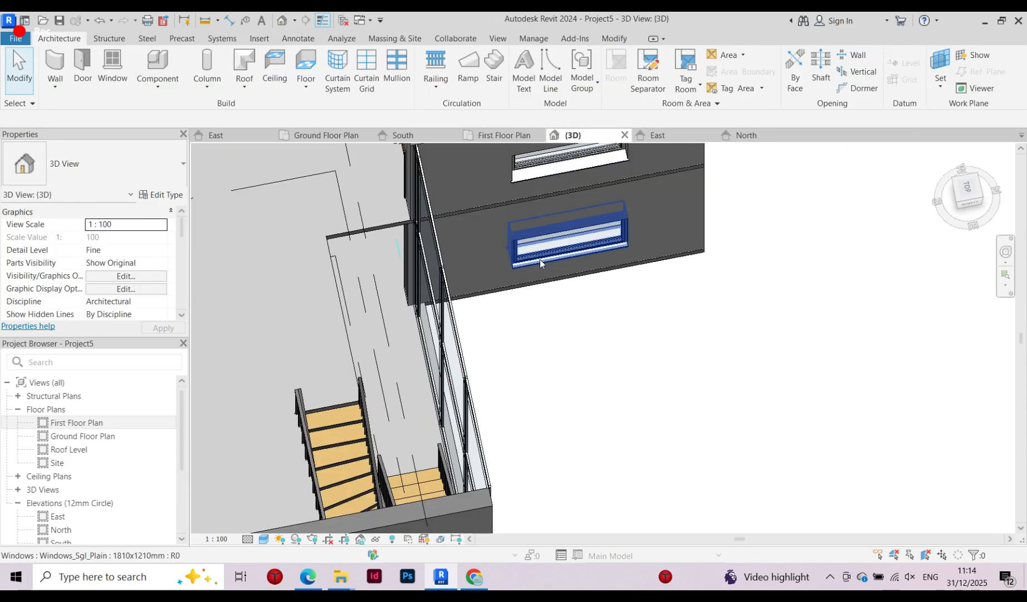
scroll(540, 262, down, 3)
shift+middle_drag(540, 262, 398, 246)
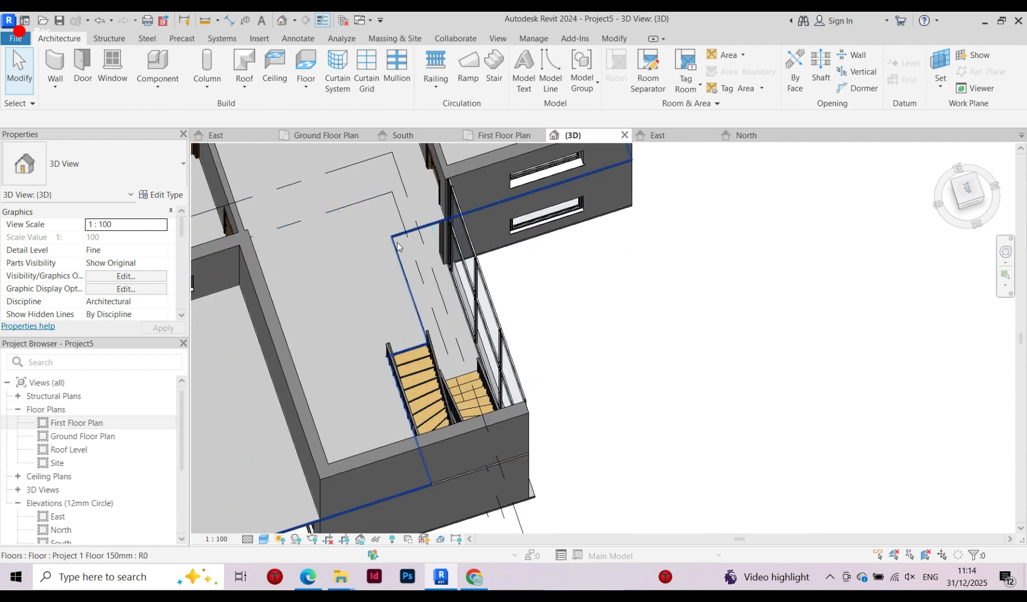
scroll(398, 246, up, 2)
click(398, 257)
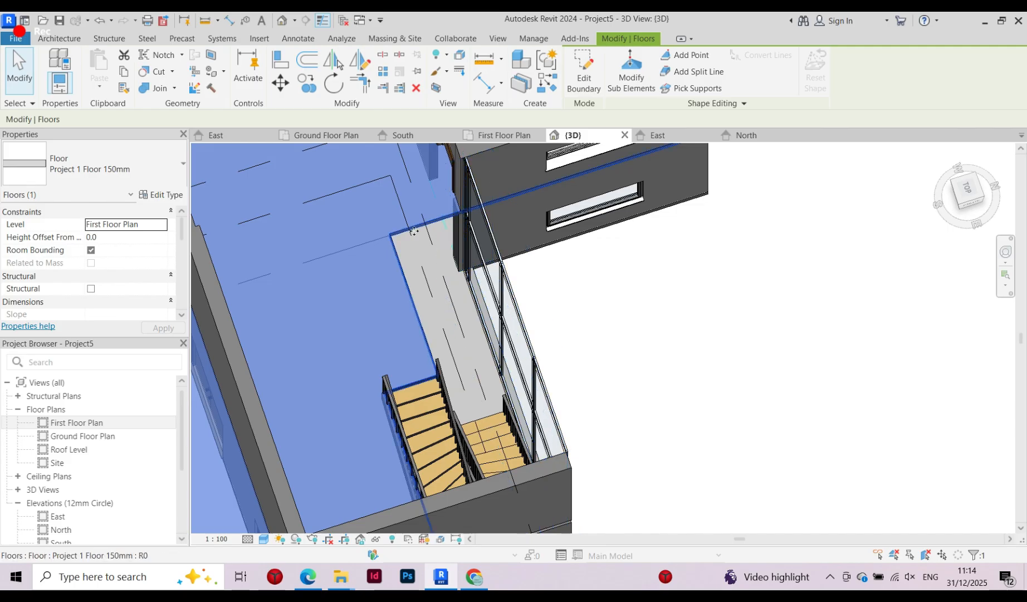
shift+middle_drag(414, 231, 326, 278)
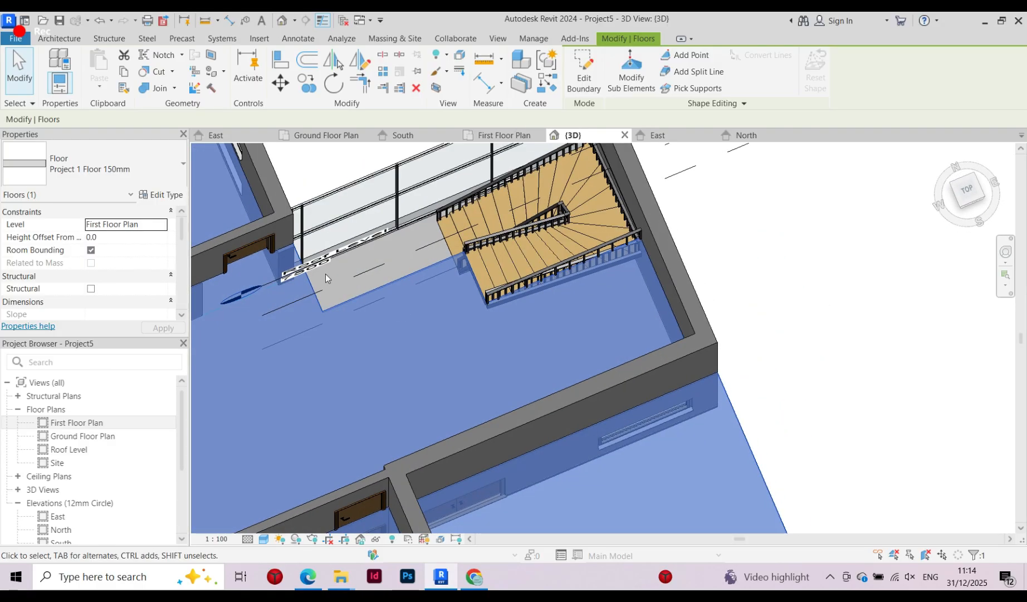
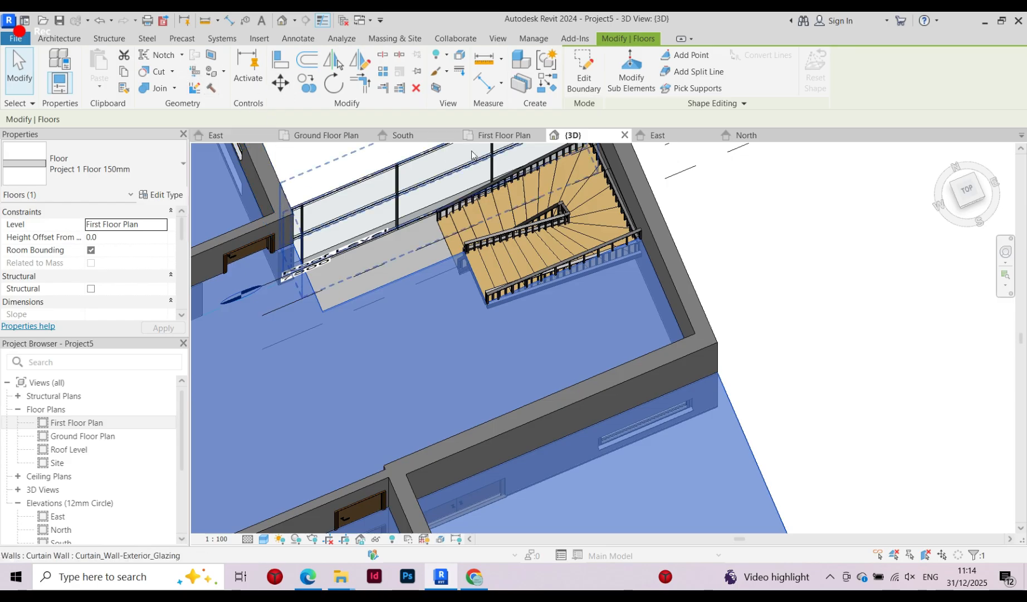
In the first floor plan, start an 1100mm railing path with a segment about 1360 mm long from the interior wall alongside the floor opening
click(486, 137)
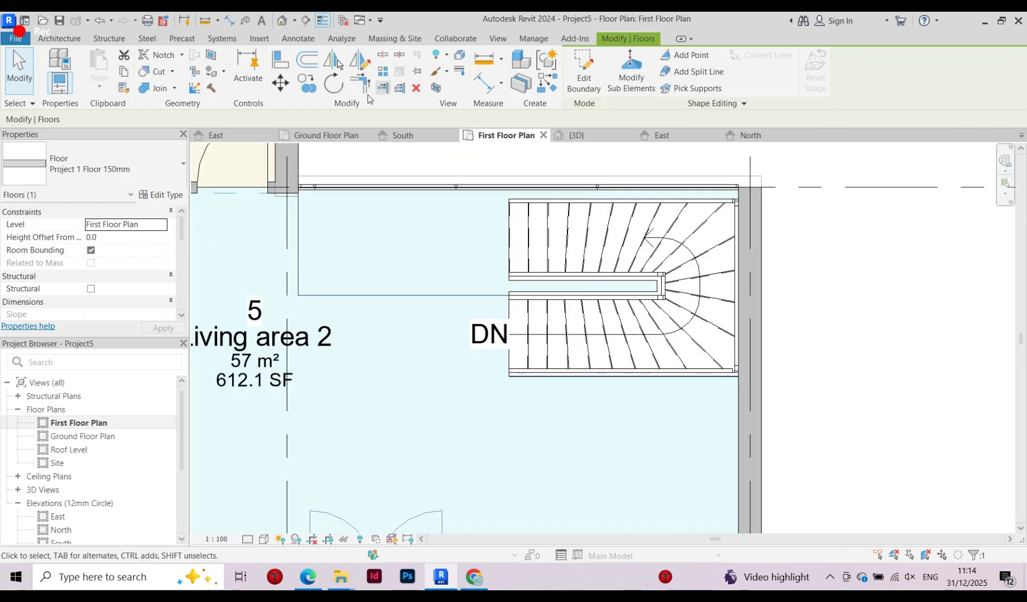
click(65, 42)
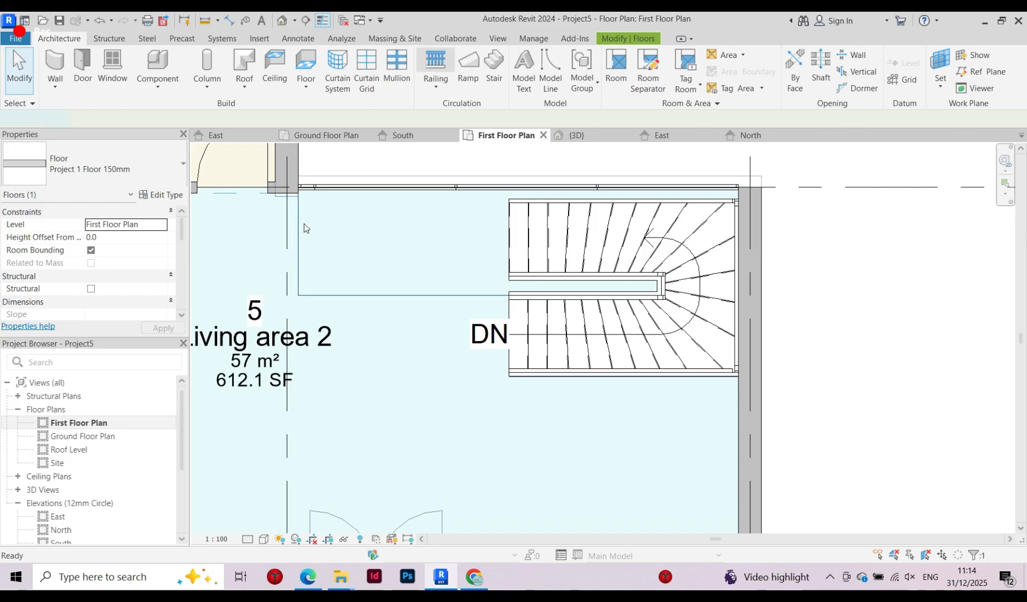
scroll(288, 193, up, 6)
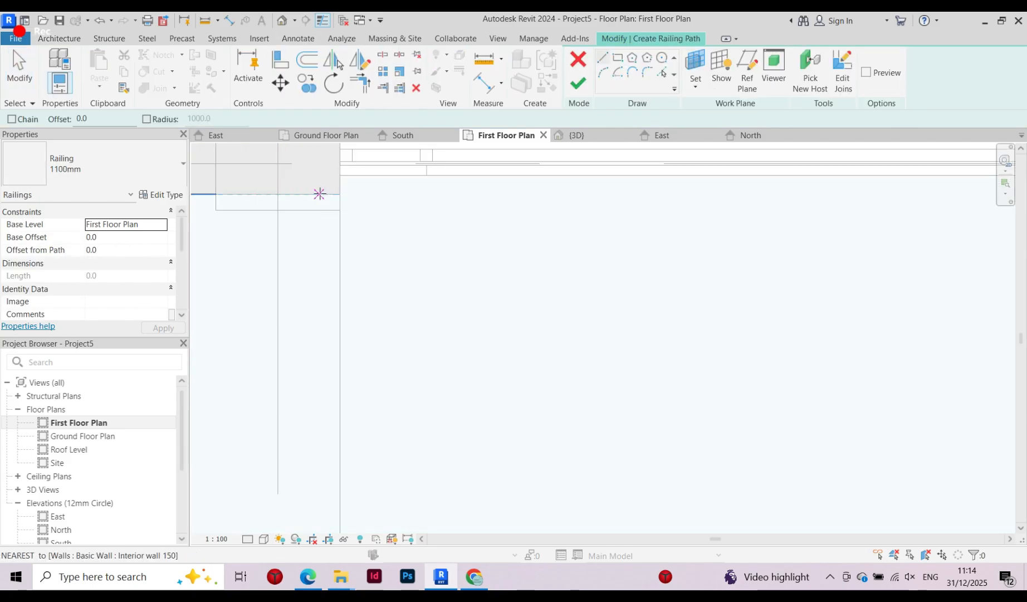
click(320, 194)
scroll(320, 196, down, 5)
scroll(320, 322, up, 3)
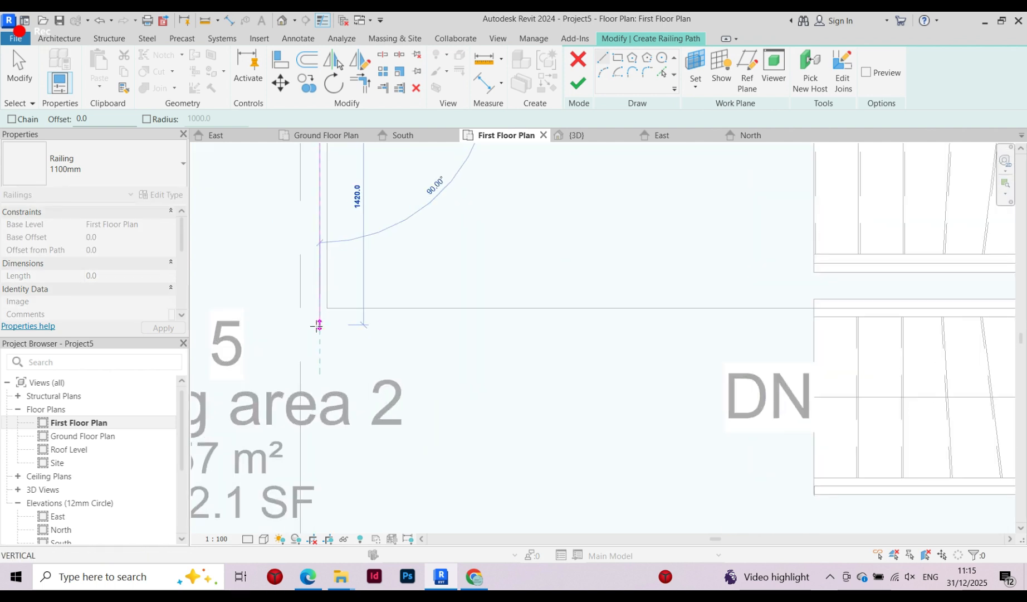
click(321, 310)
Add a railing segment from the stair's inner top rail back to the first segment's free end and finish the railing
scroll(321, 310, down, 2)
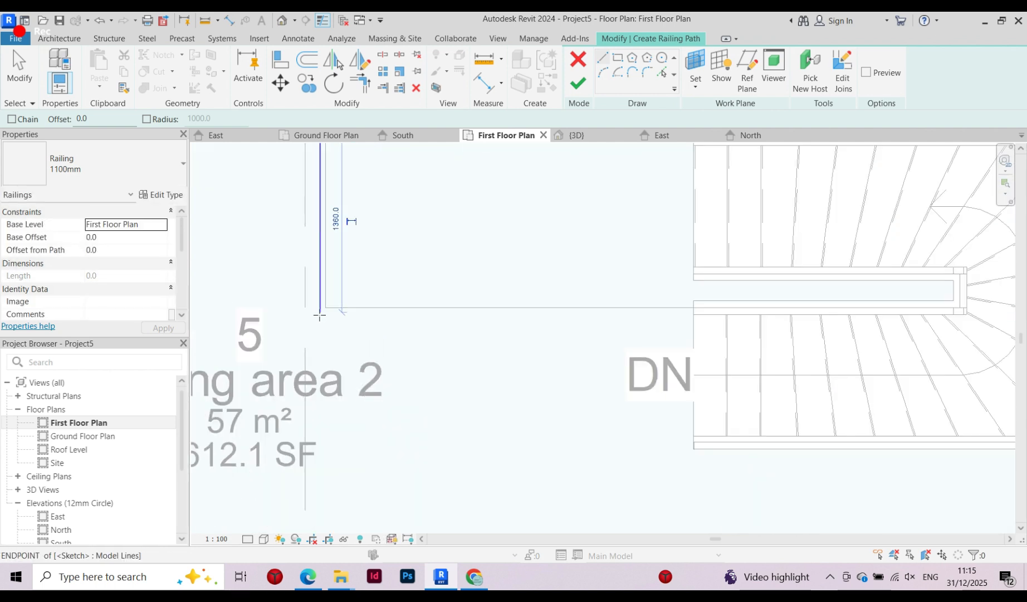
scroll(672, 292, up, 4)
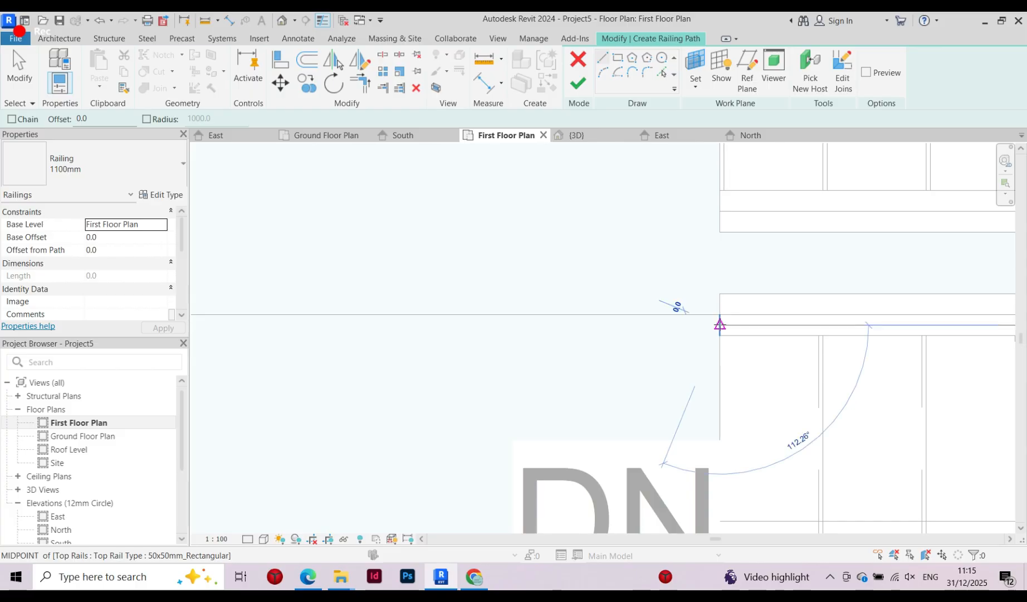
click(720, 324)
scroll(719, 324, down, 2)
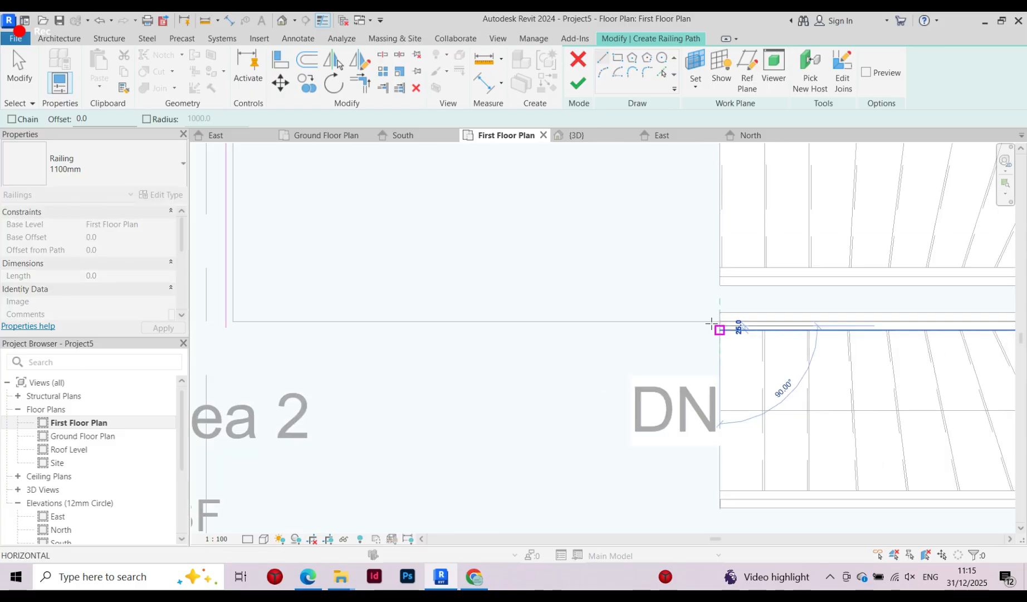
click(226, 326)
click(578, 83)
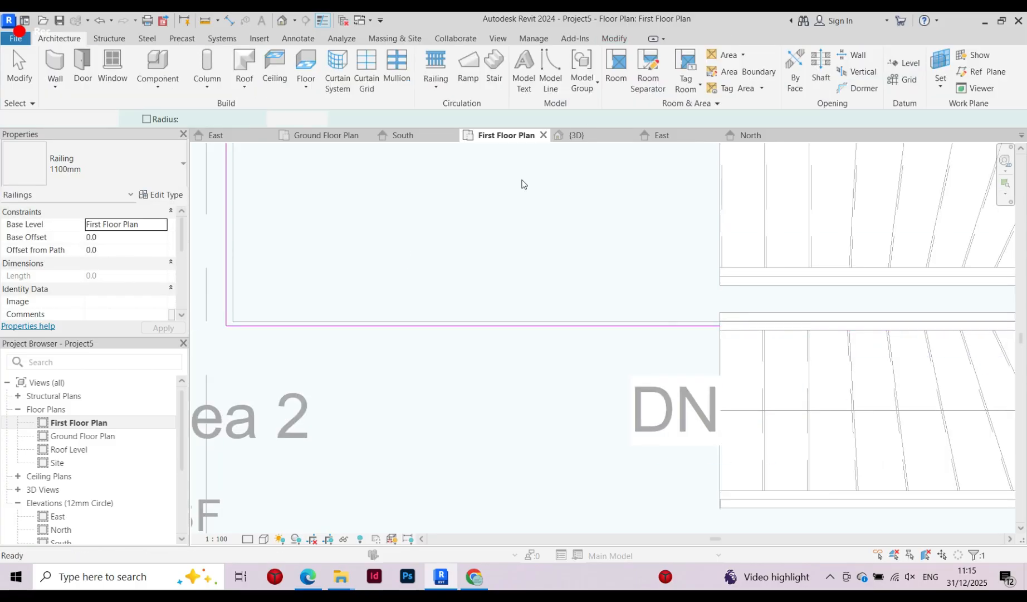
key(Escape)
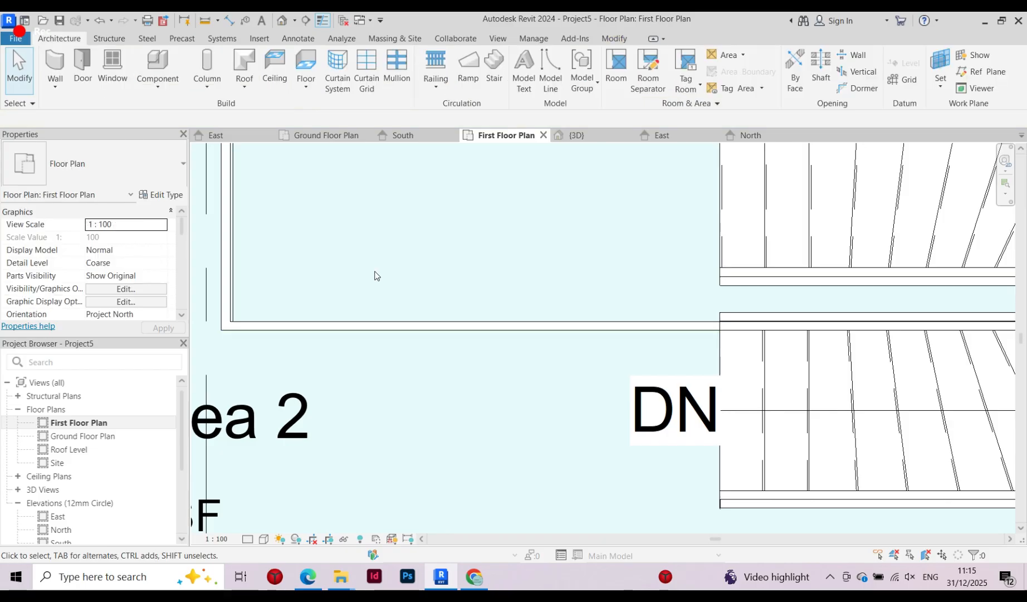
Examine the new railing around the floor opening in plan and from several angles in the 3D view
click(321, 332)
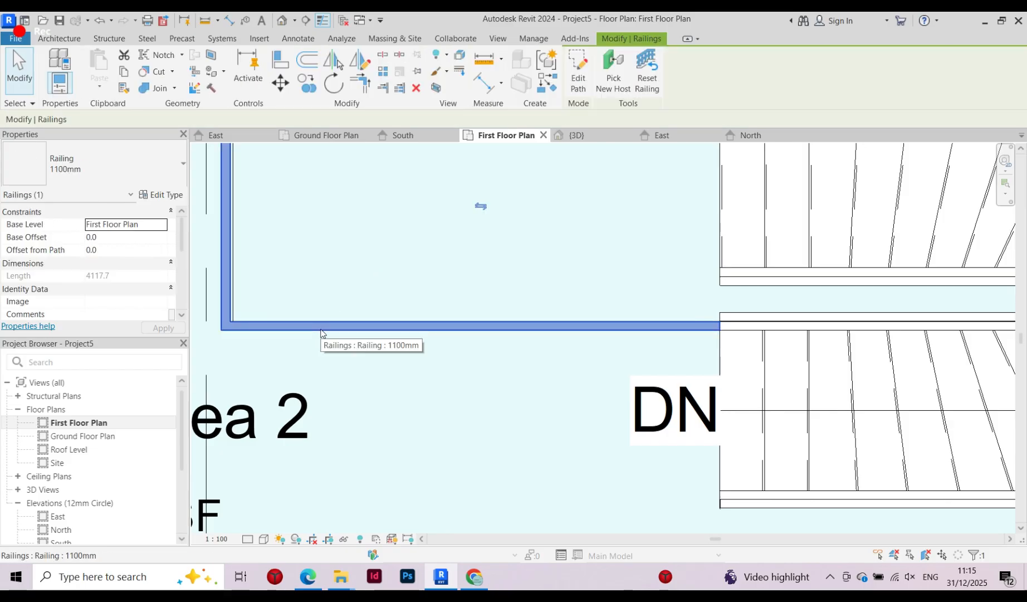
click(446, 301)
scroll(445, 302, down, 4)
click(576, 136)
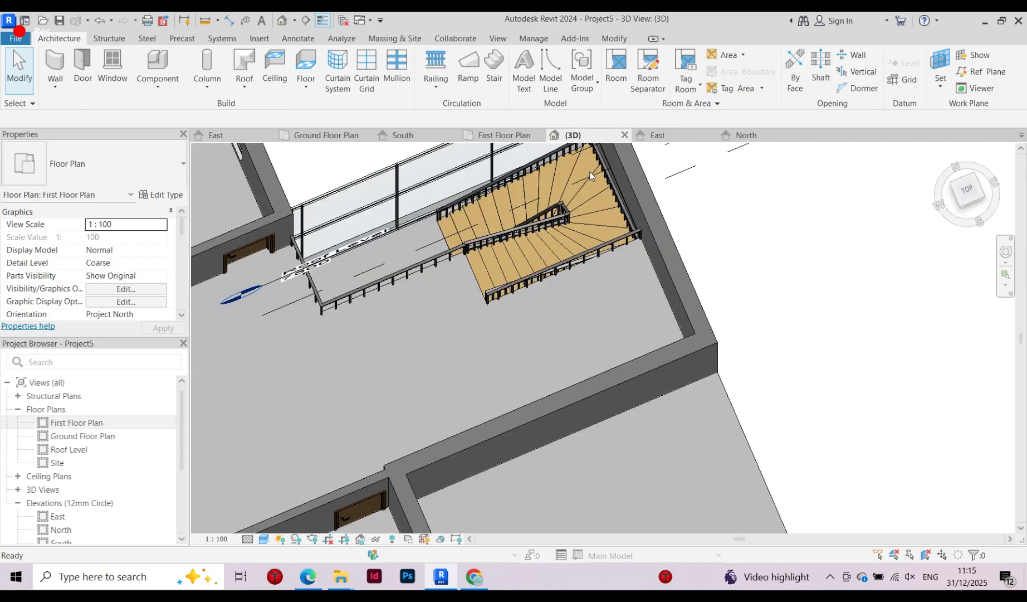
scroll(509, 264, down, 3)
shift+middle_drag(513, 260, 485, 411)
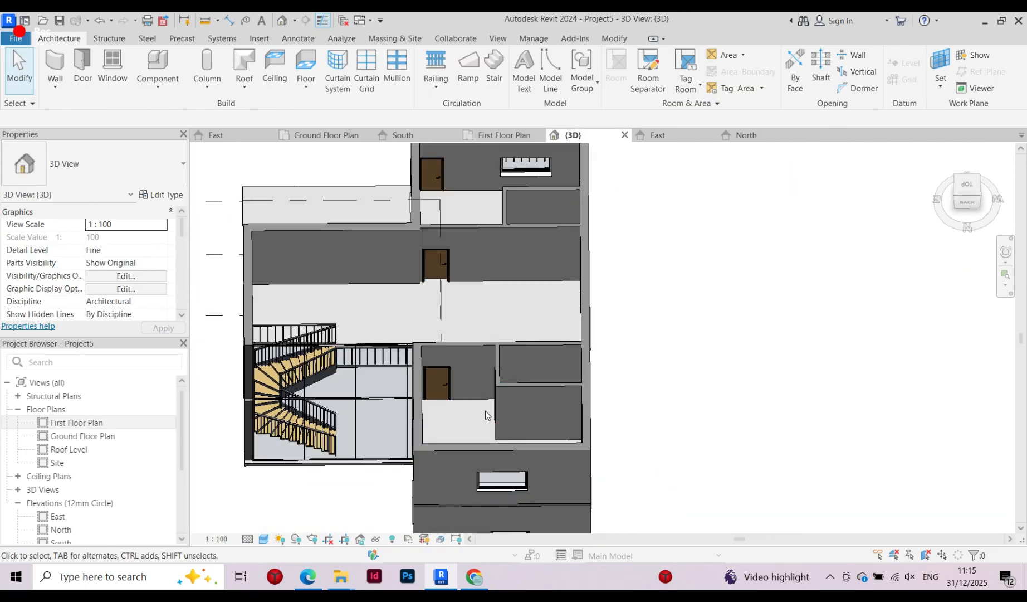
scroll(526, 300, up, 4)
shift+middle_drag(526, 300, 474, 402)
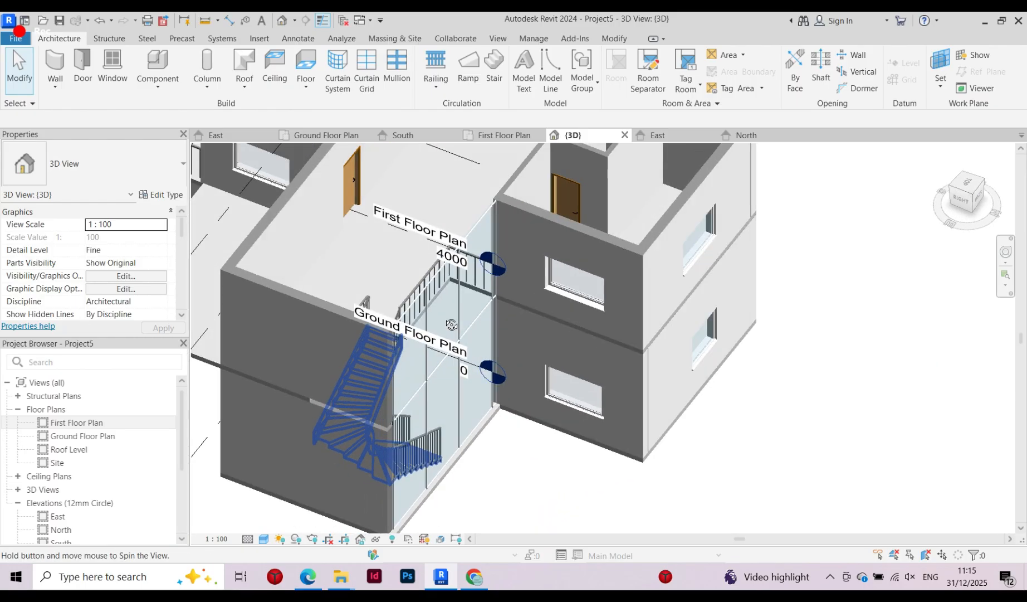
Set the 3D view's visual style to Consistent Colors
scroll(474, 402, up, 5)
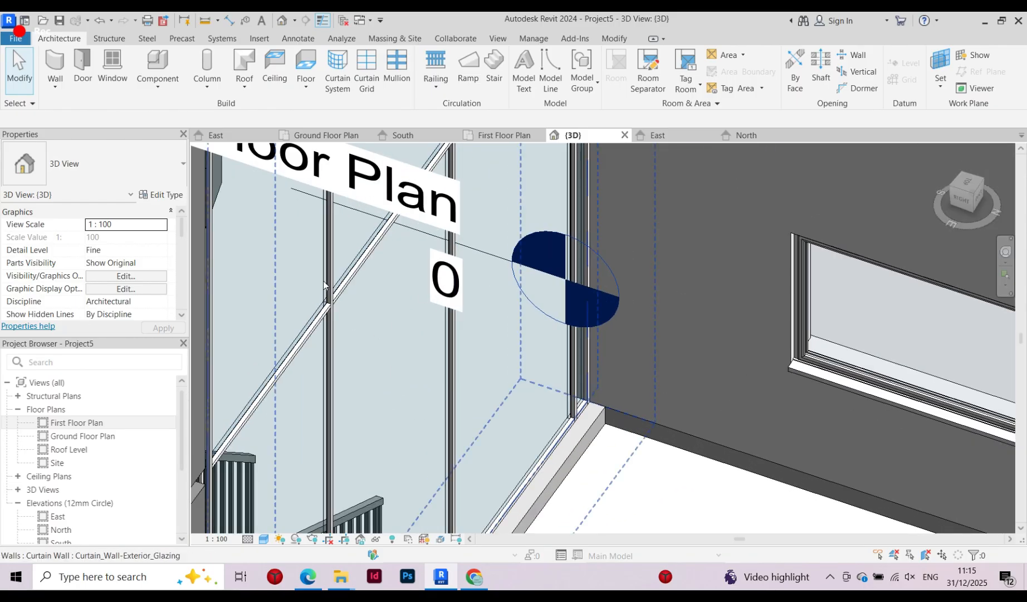
scroll(469, 374, down, 3)
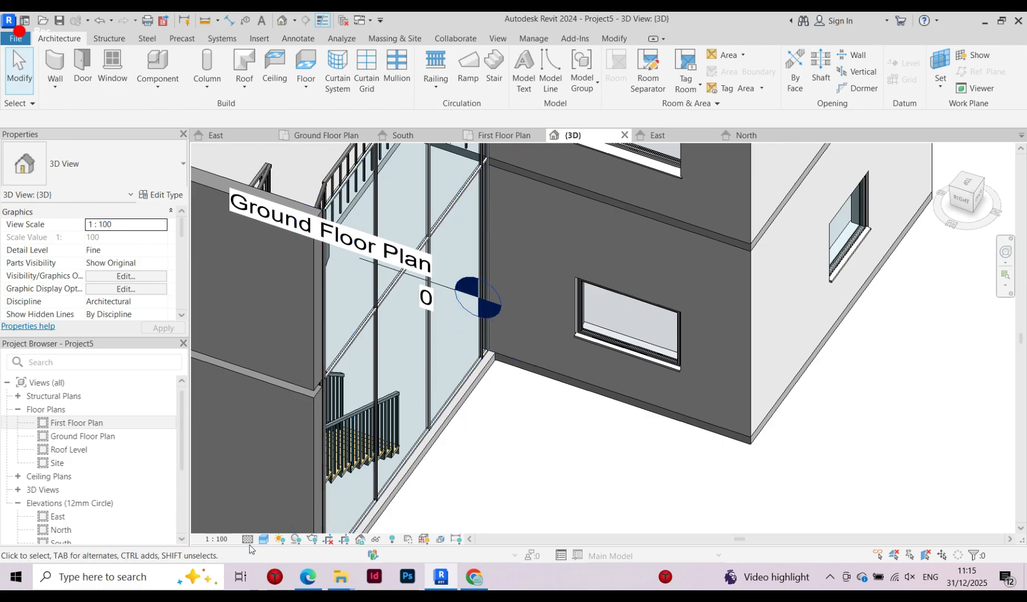
click(264, 539)
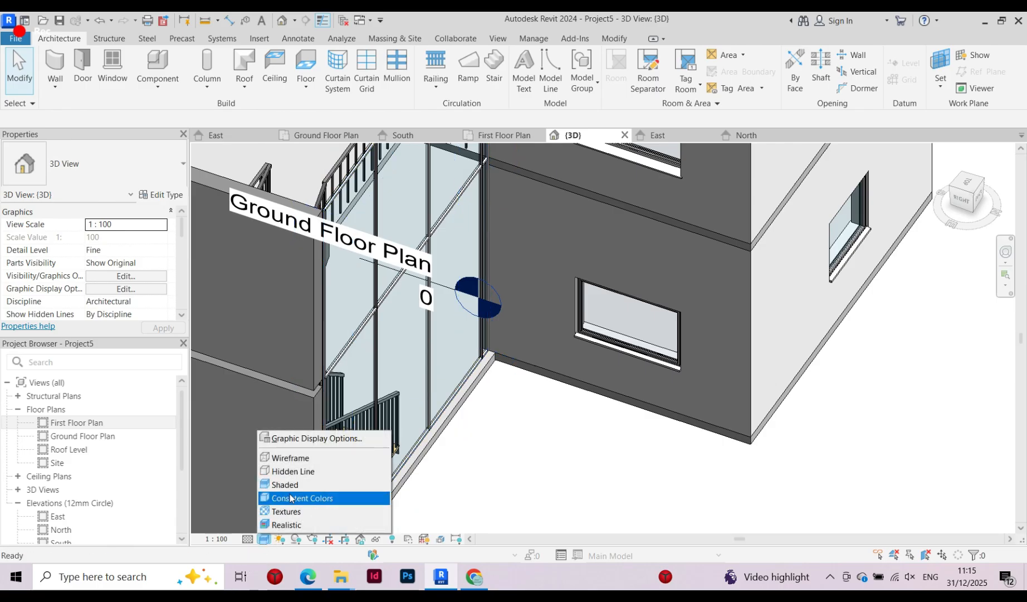
click(290, 498)
Inspect the building model from all sides, including the staircase, railings, curtain wall and upper-floor rooms
scroll(556, 411, down, 3)
shift+middle_drag(555, 412, 583, 304)
scroll(585, 304, up, 3)
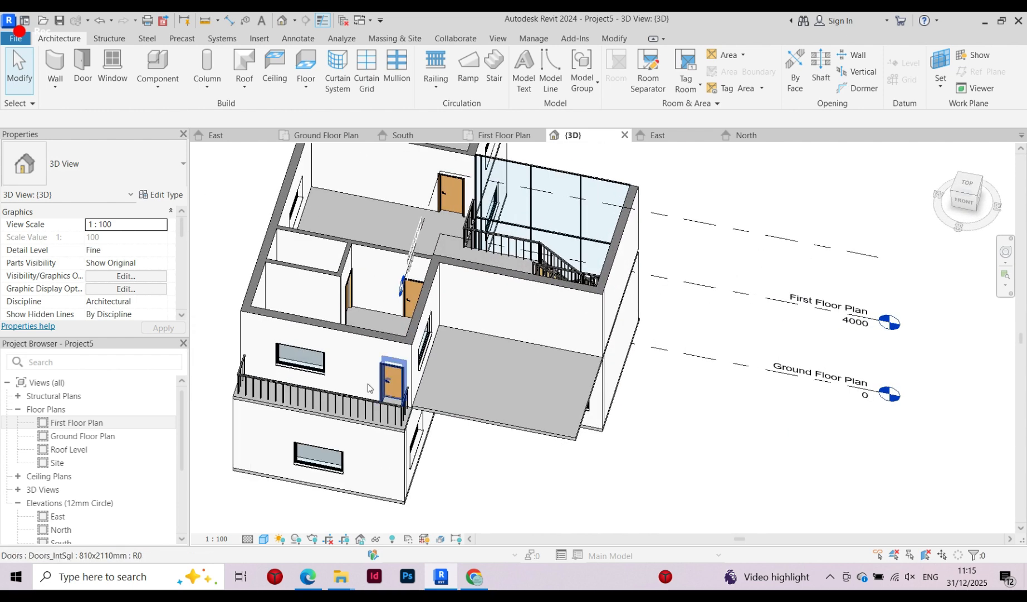
scroll(468, 368, down, 3)
shift+middle_drag(484, 336, 763, 443)
scroll(314, 257, up, 3)
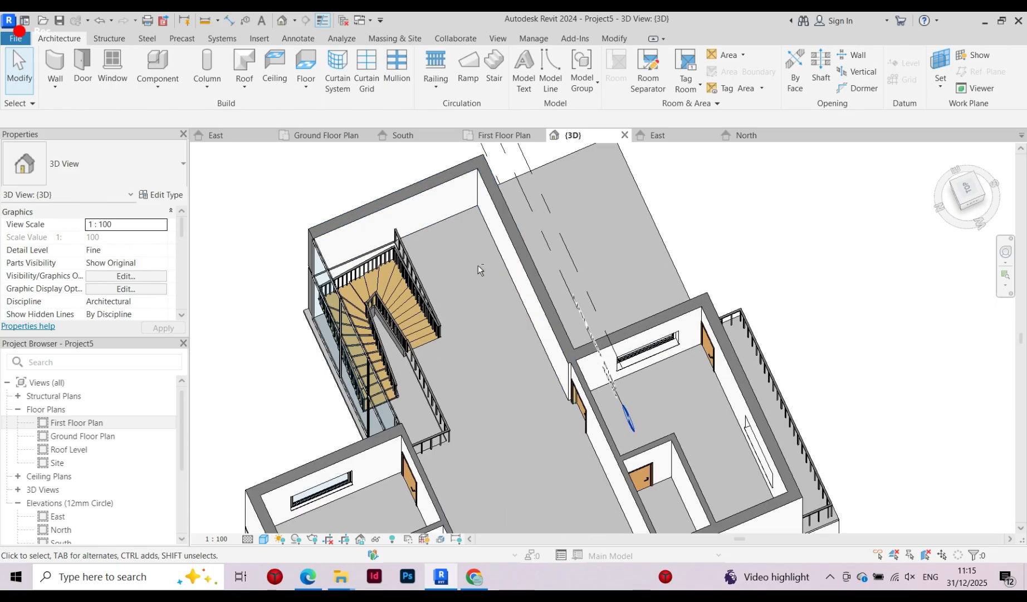
shift+middle_drag(479, 268, 424, 277)
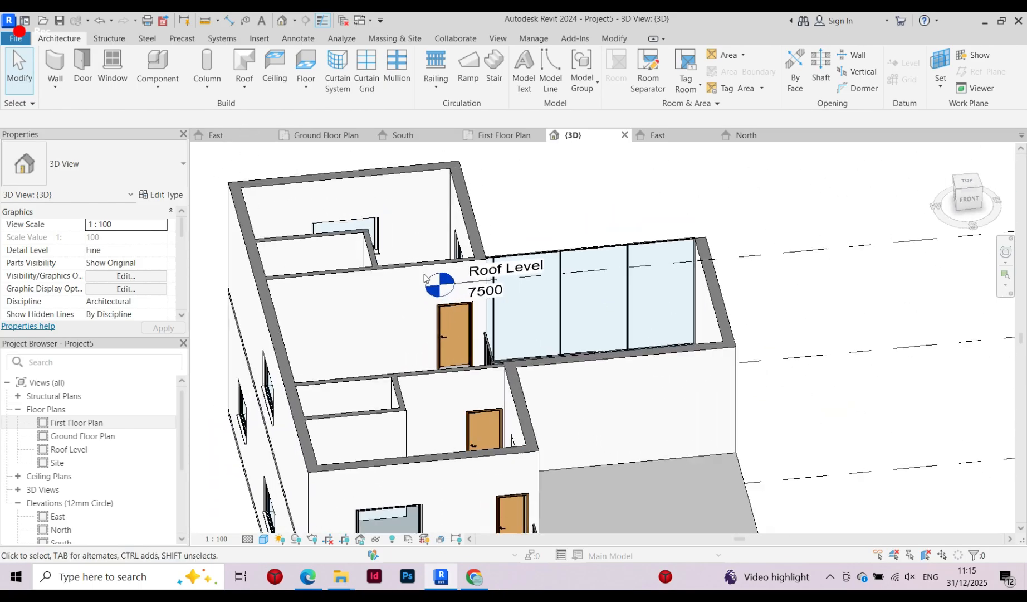
mouse_move(608, 415)
shift+middle_down()
mouse_move(546, 232)
mouse_move(542, 338)
mouse_move(633, 405)
mouse_move(613, 397)
shift+middle_up()
scroll(620, 394, down, 3)
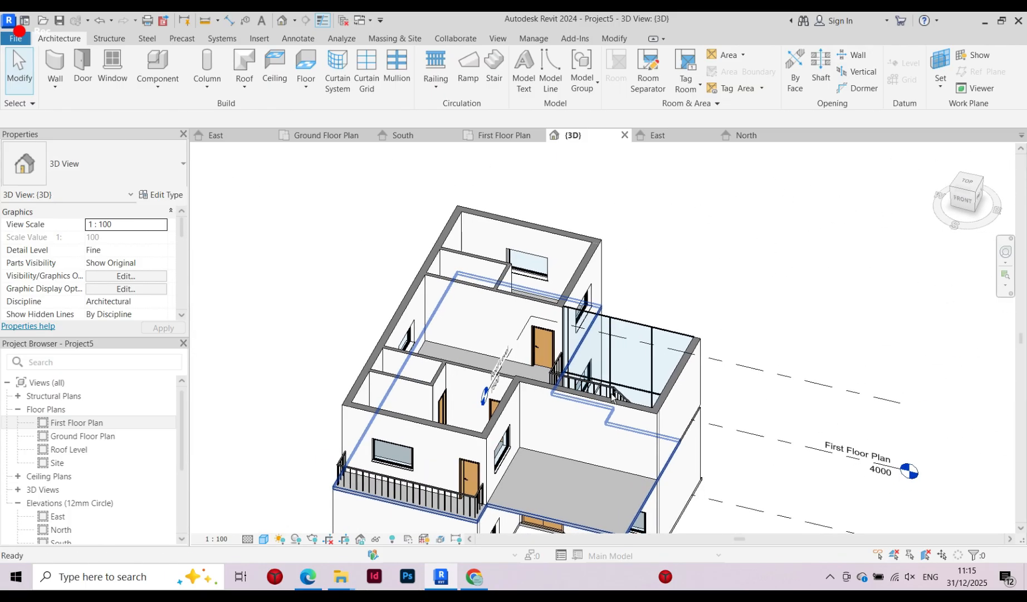
In the First Floor Plan, place two 1810x1210mm windows in Living area 2's exterior wall along grid C
double_click(82, 422)
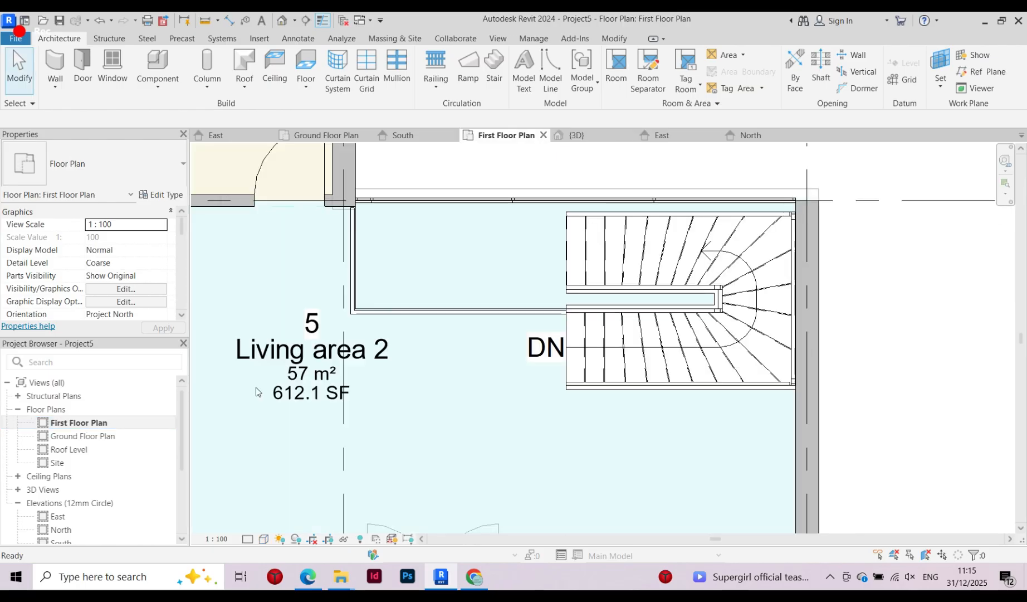
scroll(357, 362, down, 3)
scroll(411, 346, up, 3)
click(113, 76)
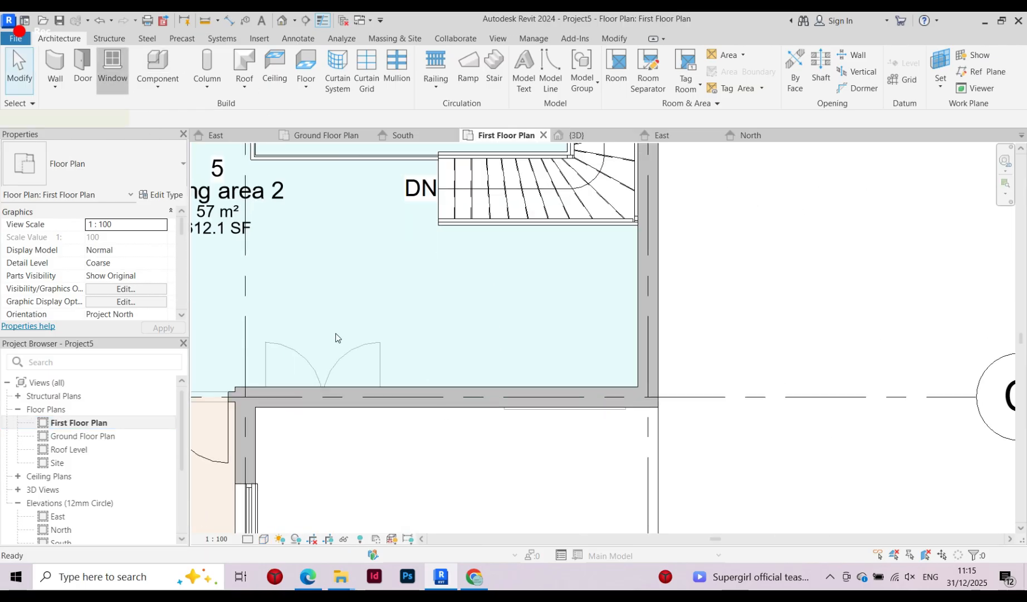
click(349, 407)
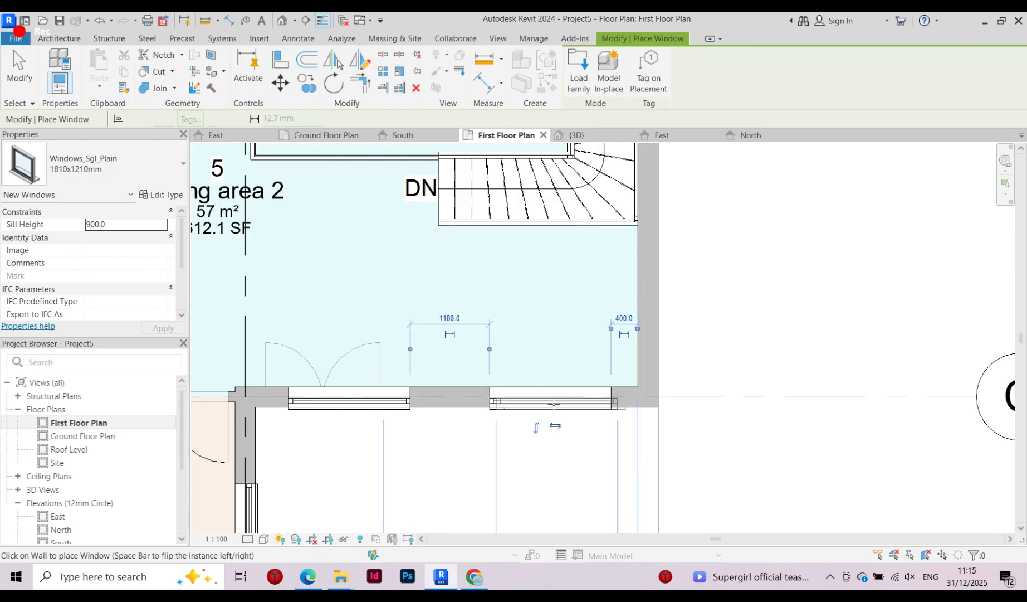
click(558, 405)
key(Escape)
key(Escape)
Set the window nearest grid 3 to 600 mm from the adjoining exterior wall's inner face
scroll(533, 399, up, 3)
click(518, 410)
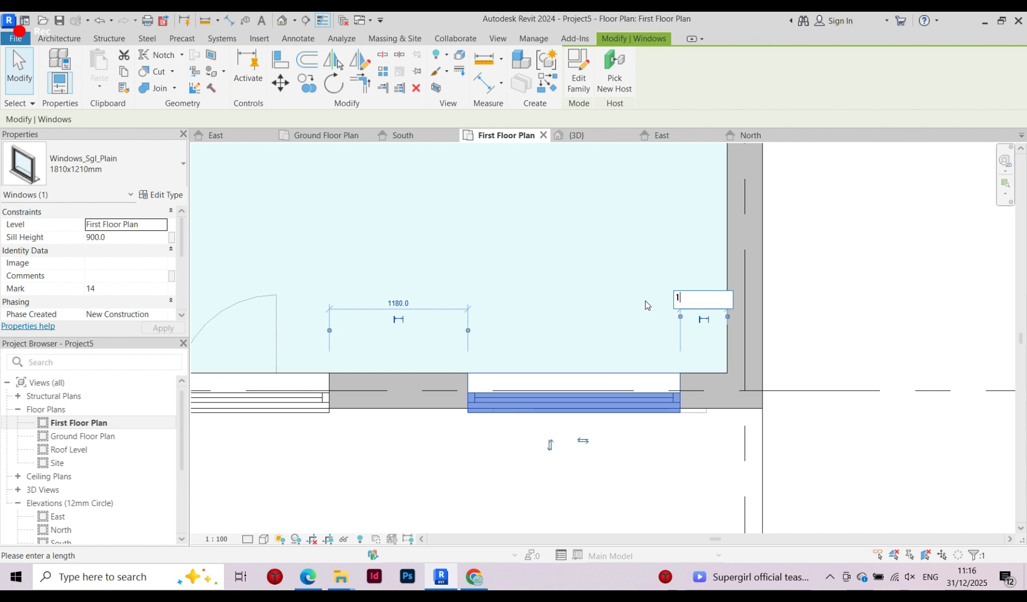
text(00)
key(Return)
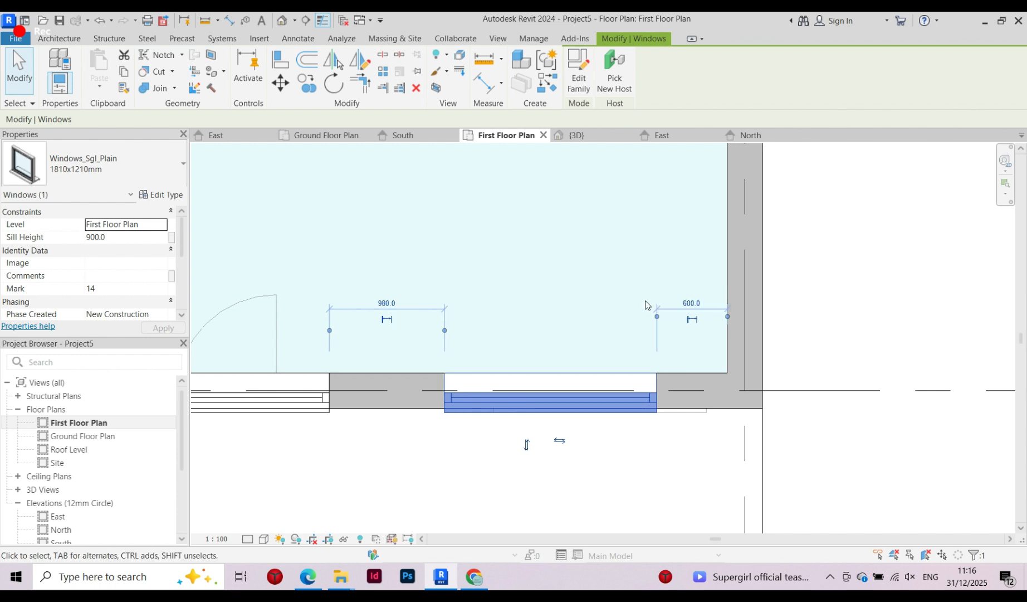
key(Escape)
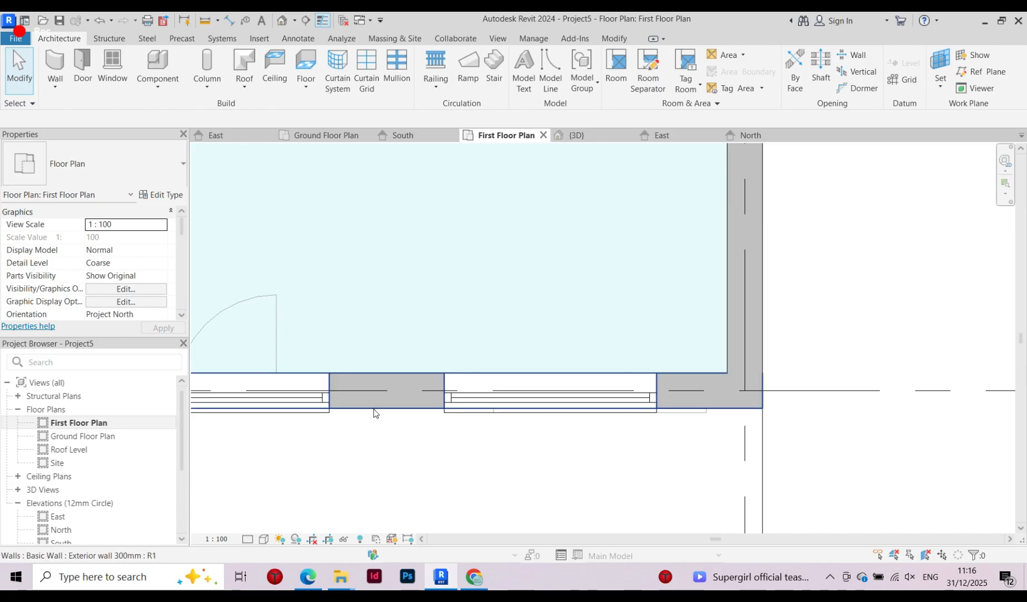
Set the spacing between the two new grid C windows to 1000 mm by moving the one nearer grid 2
click(312, 412)
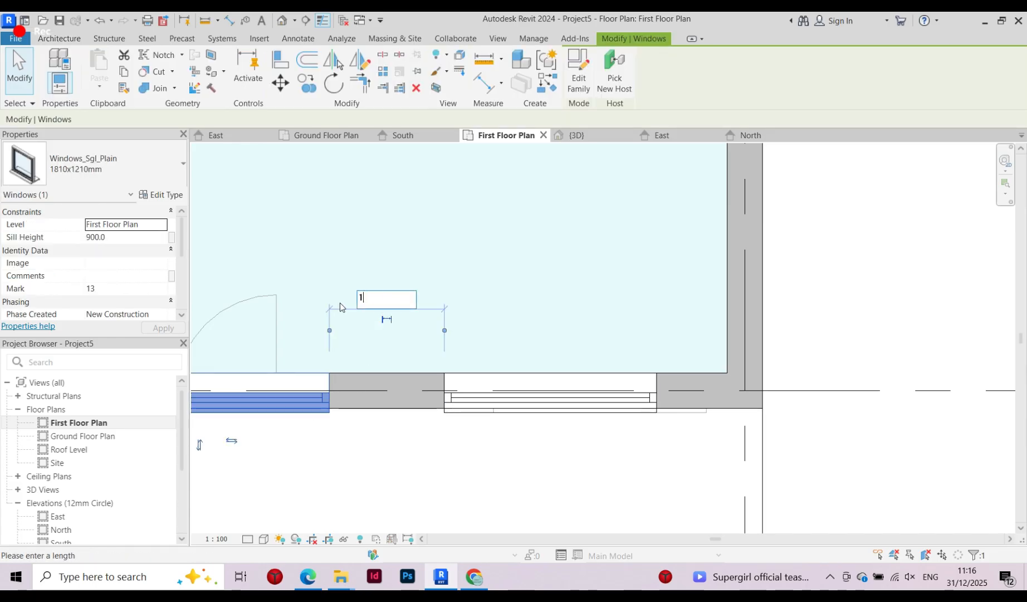
text(1000)
key(Return)
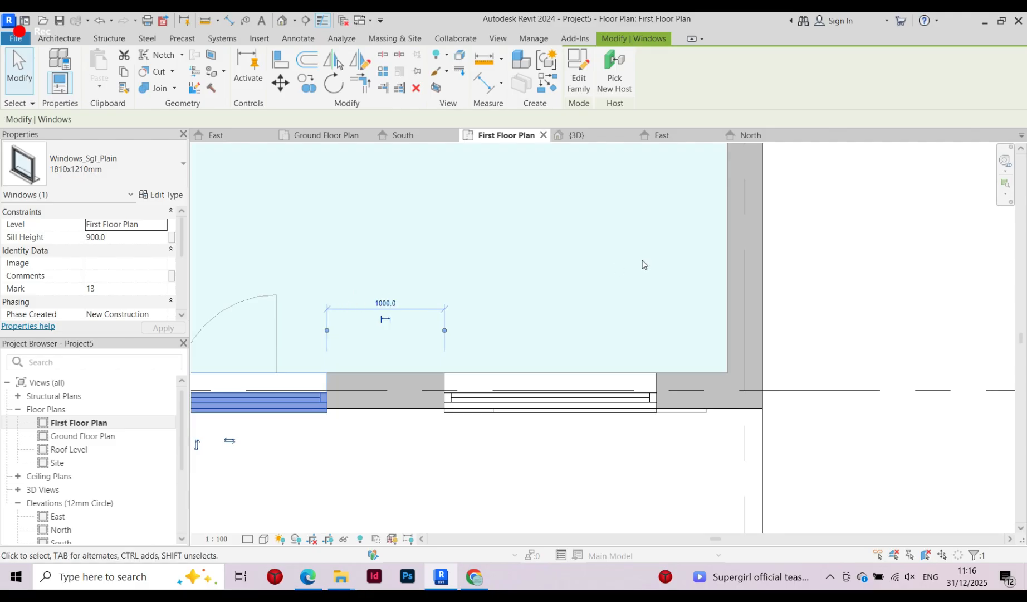
key(Escape)
Examine the two new windows and the surrounding facade in plan and from several angles in the 3D view
scroll(603, 282, down, 5)
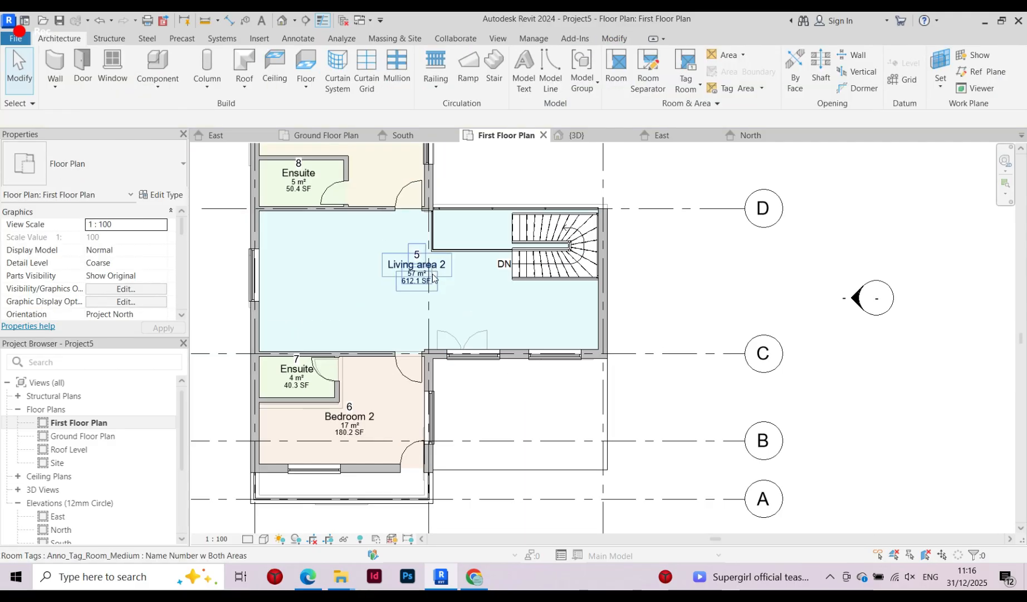
scroll(433, 277, down, 3)
click(577, 135)
shift+middle_drag(502, 217, 553, 426)
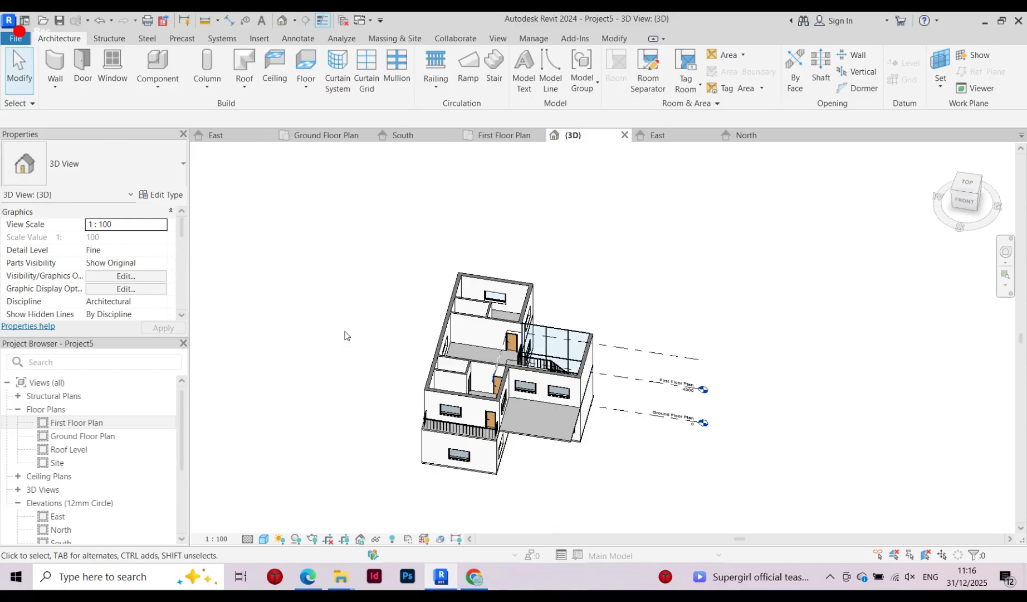
scroll(344, 332, down, 2)
scroll(384, 334, up, 3)
scroll(566, 428, up, 1)
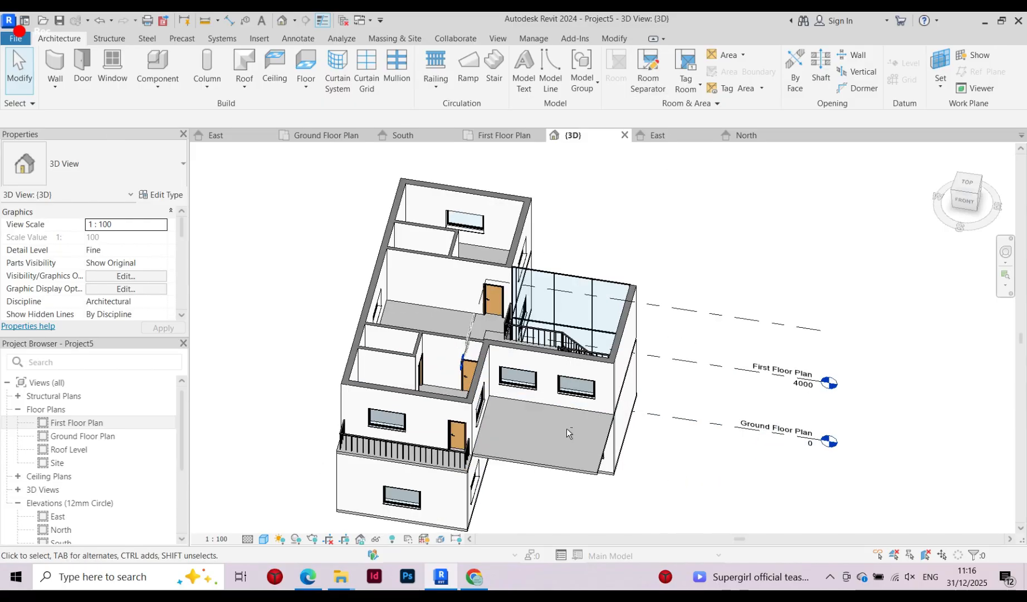
shift+middle_drag(566, 428, 562, 377)
scroll(378, 388, up, 3)
scroll(349, 338, down, 2)
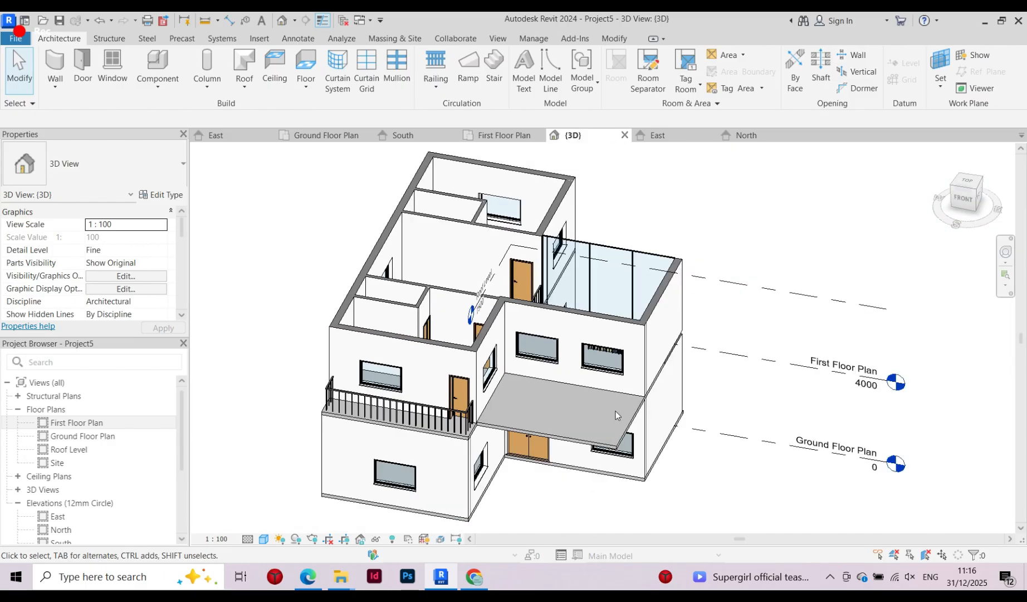
shift+middle_drag(504, 356, 492, 411)
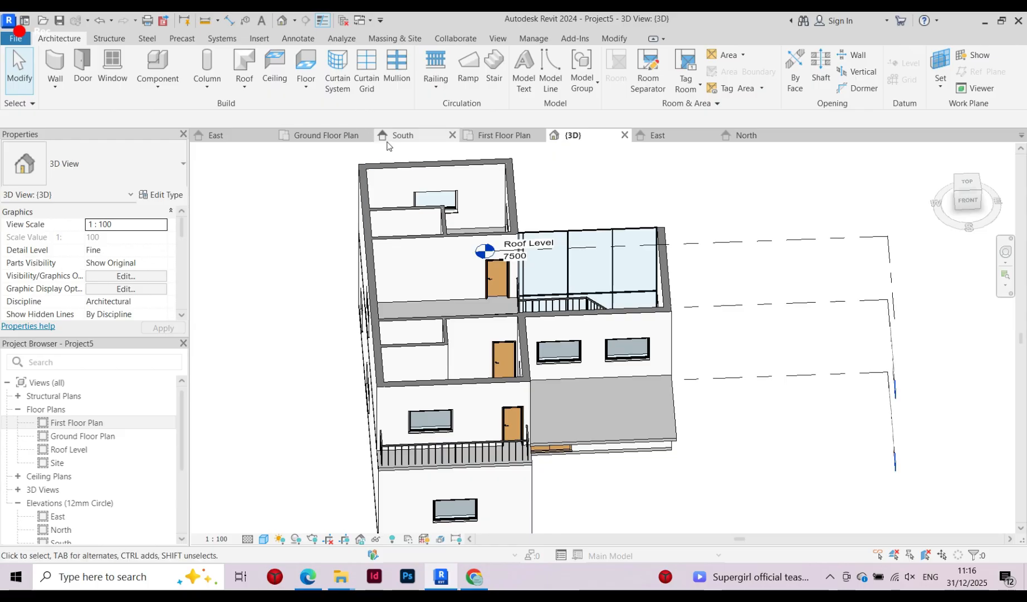
Return to the First Floor Plan and start a new roof by footprint
double_click(83, 427)
scroll(284, 360, down, 4)
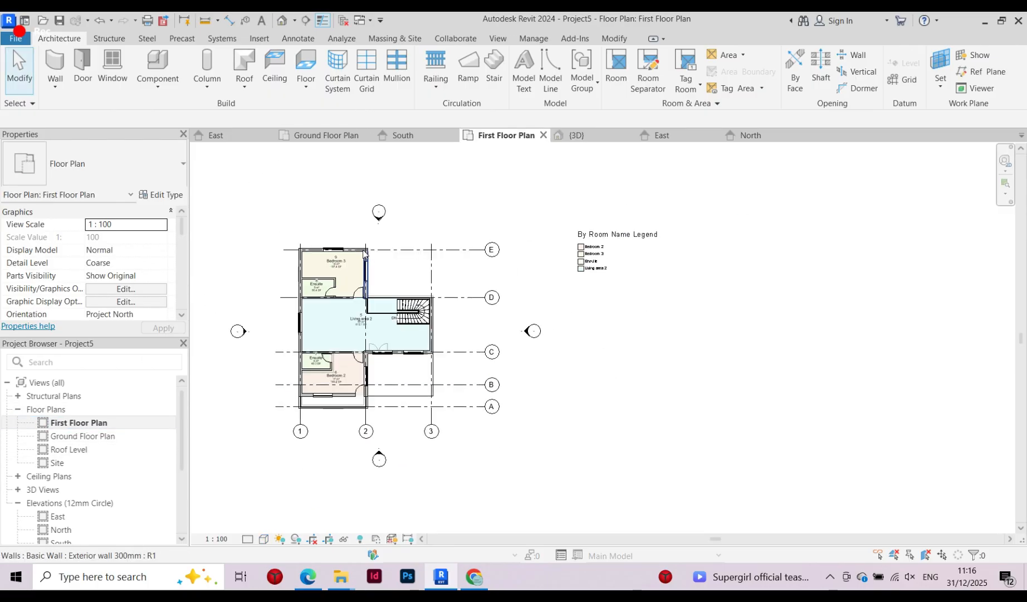
scroll(342, 222, up, 2)
scroll(343, 223, down, 2)
scroll(287, 304, up, 3)
scroll(279, 293, up, 3)
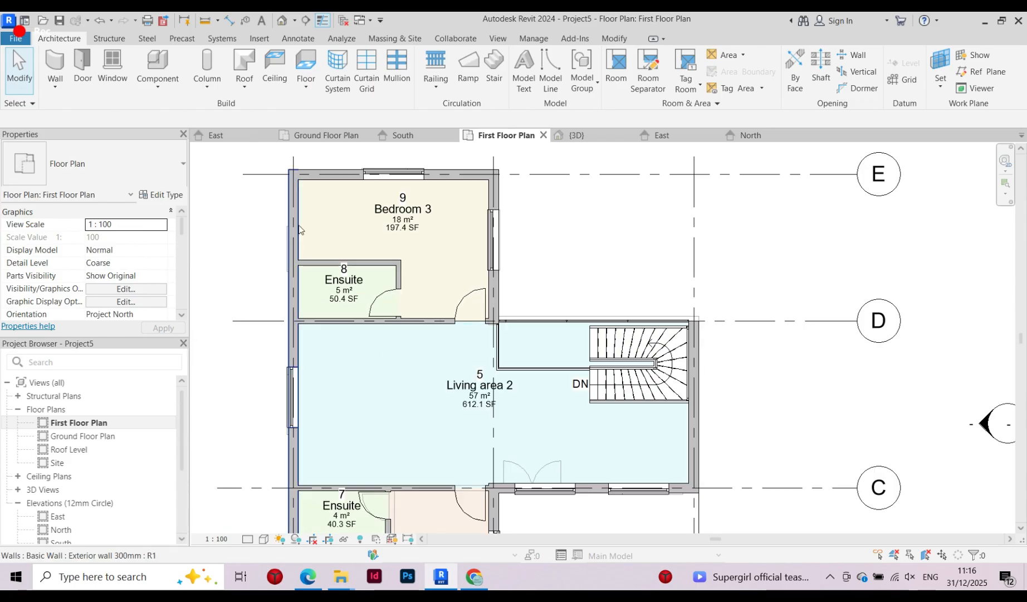
scroll(403, 230, down, 3)
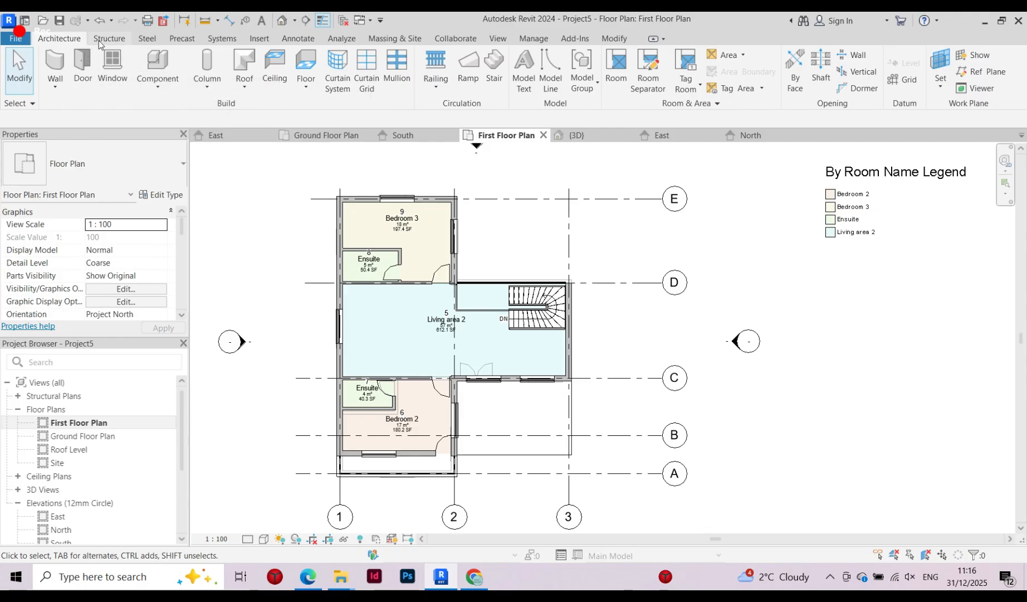
click(244, 89)
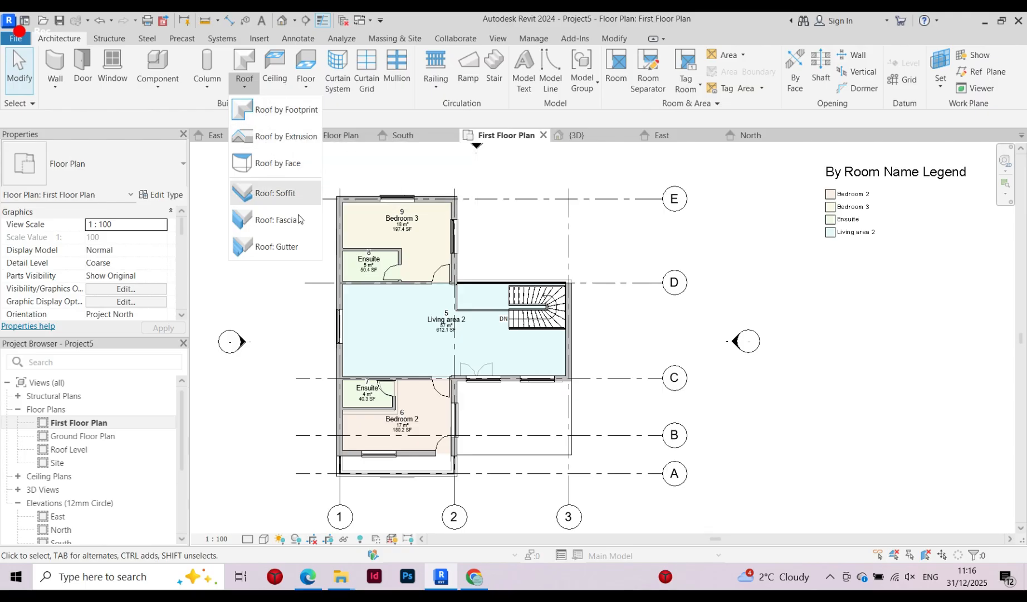
click(267, 110)
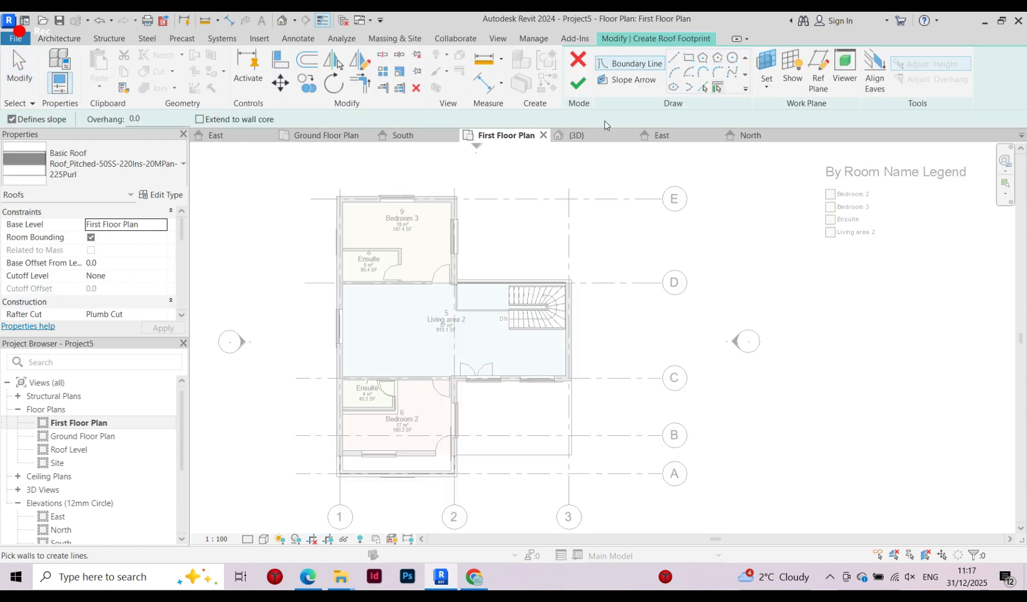
Using Pick Lines with a 600 mm offset, add roof boundary lines outside Bedroom 3's grid E and grid 2 walls
scroll(519, 160, up, 2)
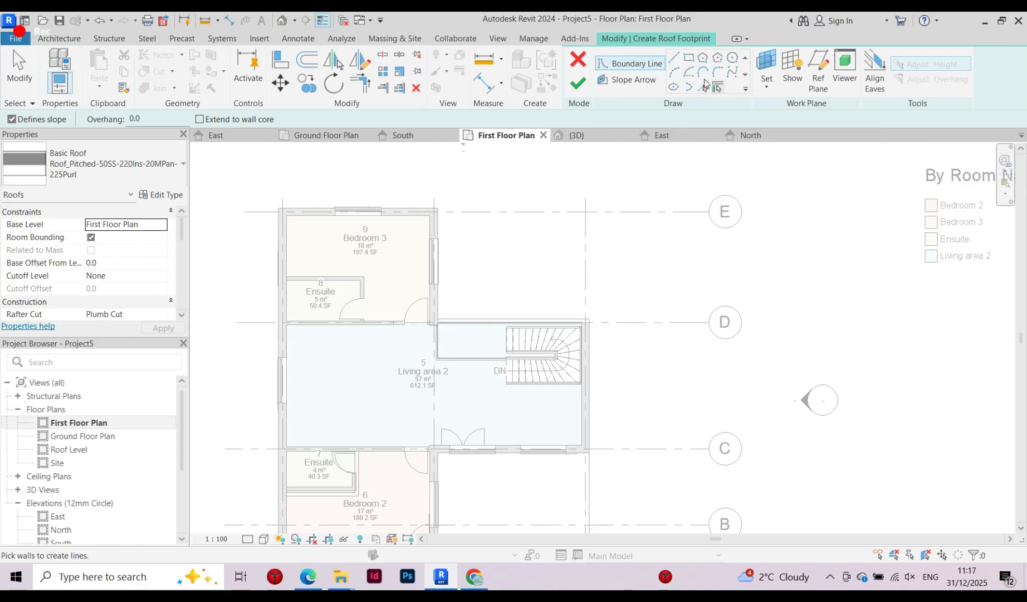
click(675, 57)
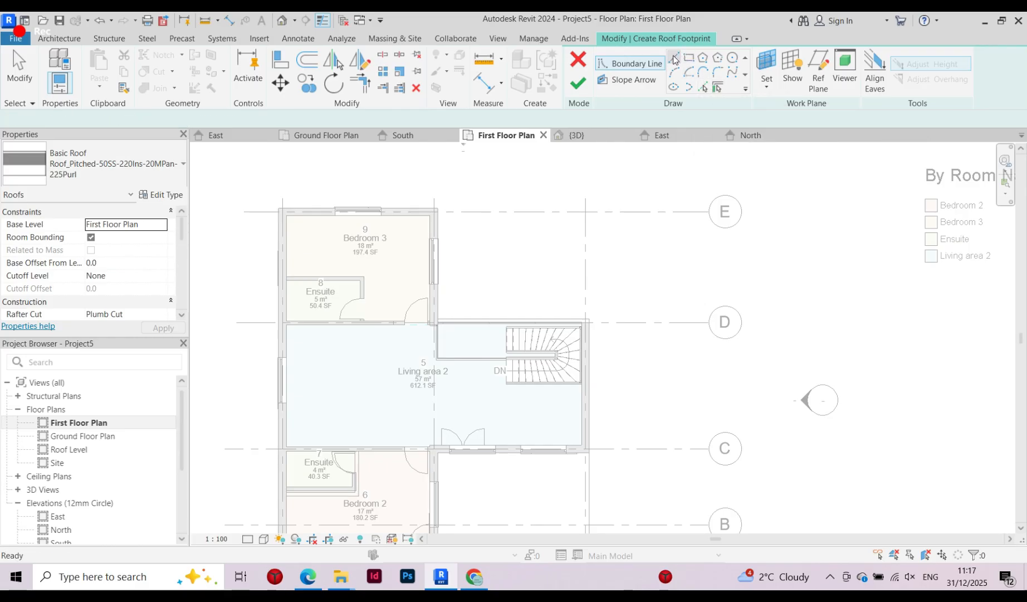
click(706, 88)
scroll(267, 201, up, 5)
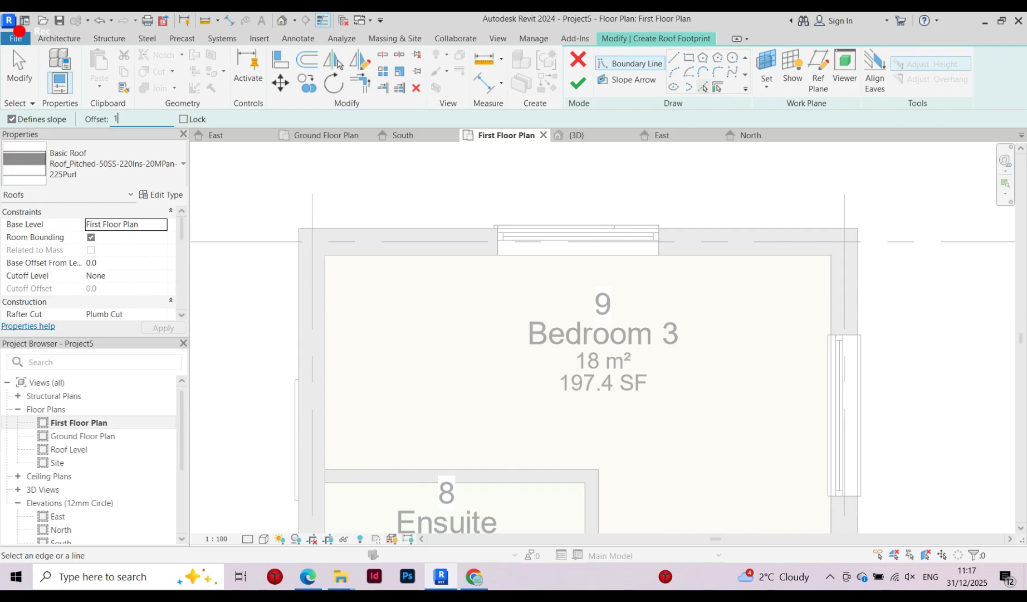
text(15)
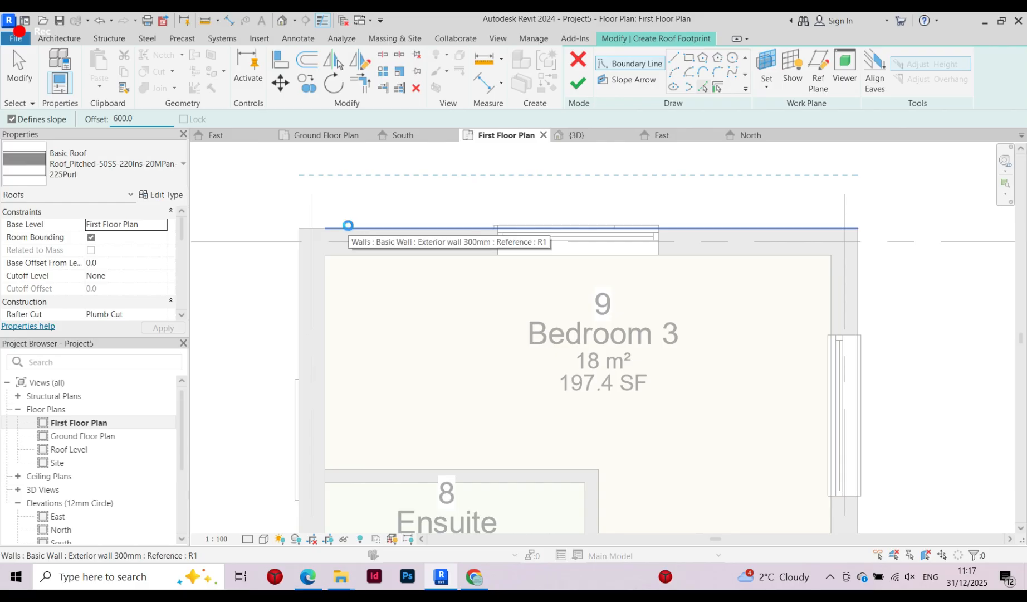
click(350, 230)
scroll(324, 191, down, 3)
click(630, 256)
scroll(420, 215, down, 2)
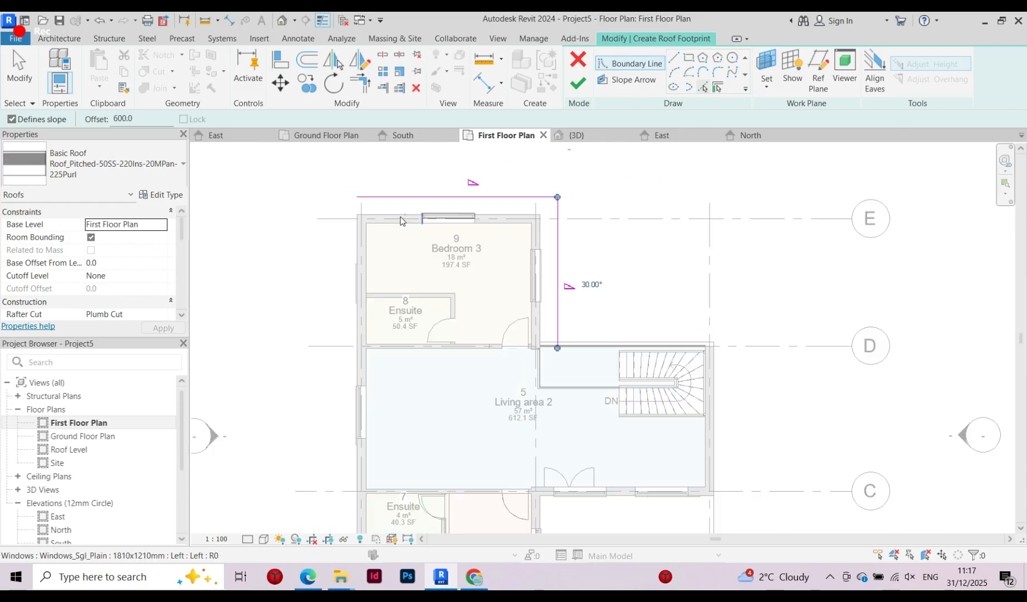
Add roof boundary lines 600 mm outside the grid 1 exterior wall and Bedroom 2's balcony-side and grid 2 walls
click(357, 242)
scroll(345, 192, down, 2)
scroll(424, 468, up, 3)
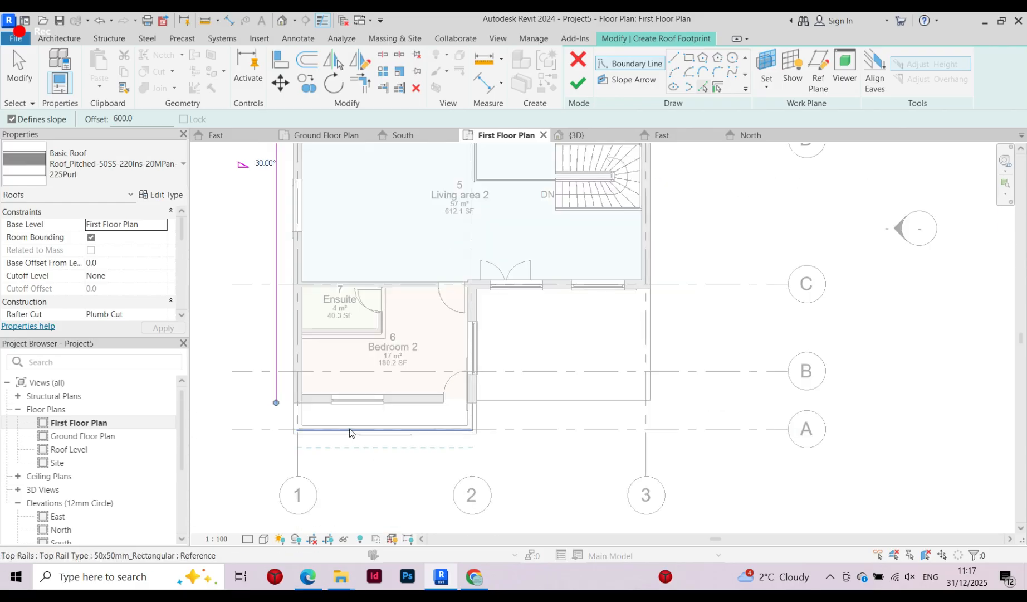
click(311, 406)
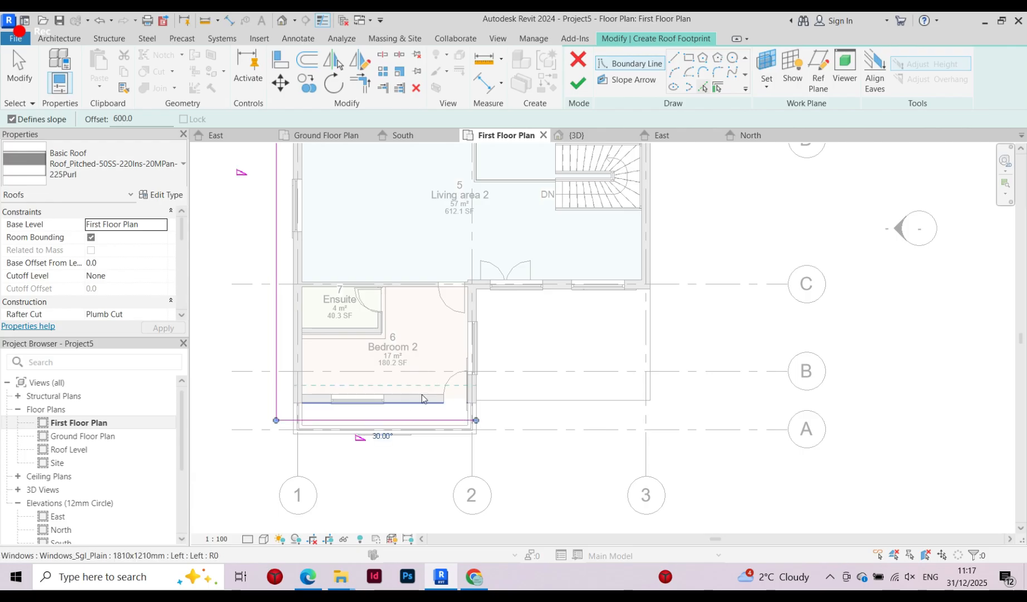
click(480, 312)
Add roof boundary lines 600 mm outside the grid C wall, the grid 3 wall and the curtain wall on grid D
scroll(490, 323, down, 2)
scroll(521, 312, up, 3)
scroll(521, 312, up, 2)
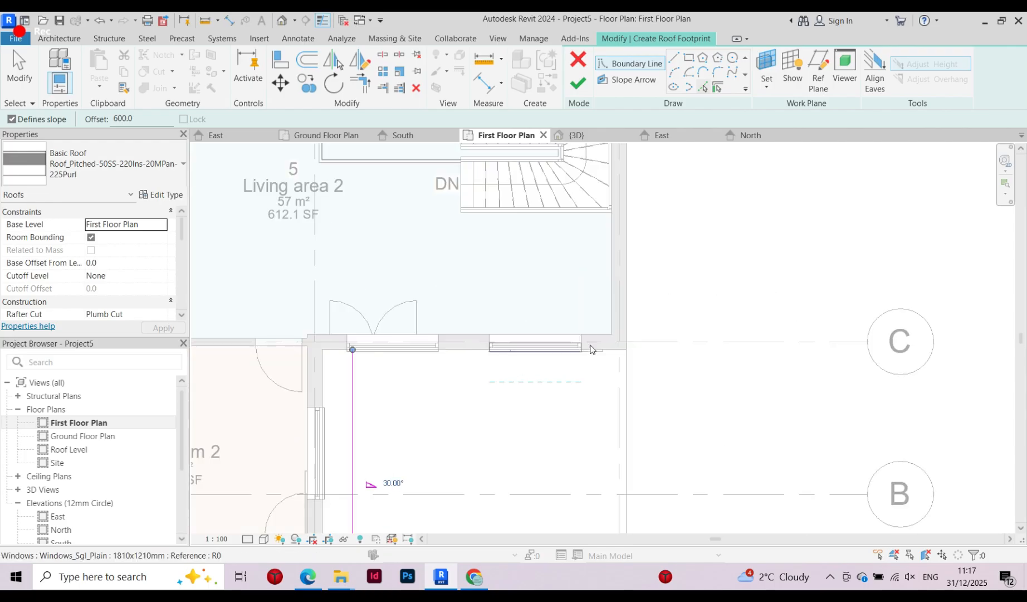
click(608, 351)
scroll(510, 445, down, 2)
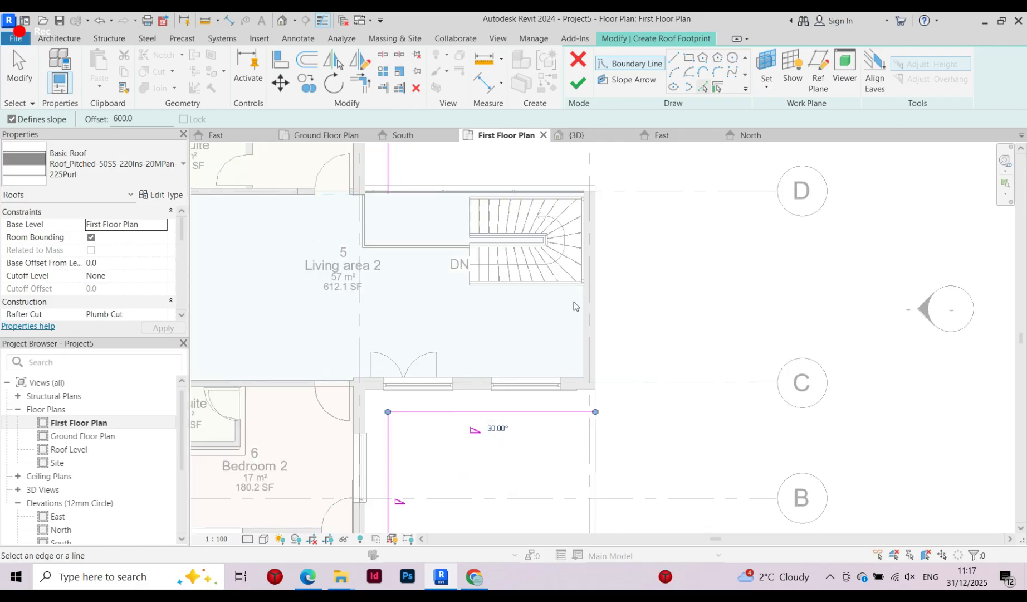
scroll(550, 291, up, 1)
click(601, 285)
scroll(604, 362, down, 3)
scroll(450, 227, up, 3)
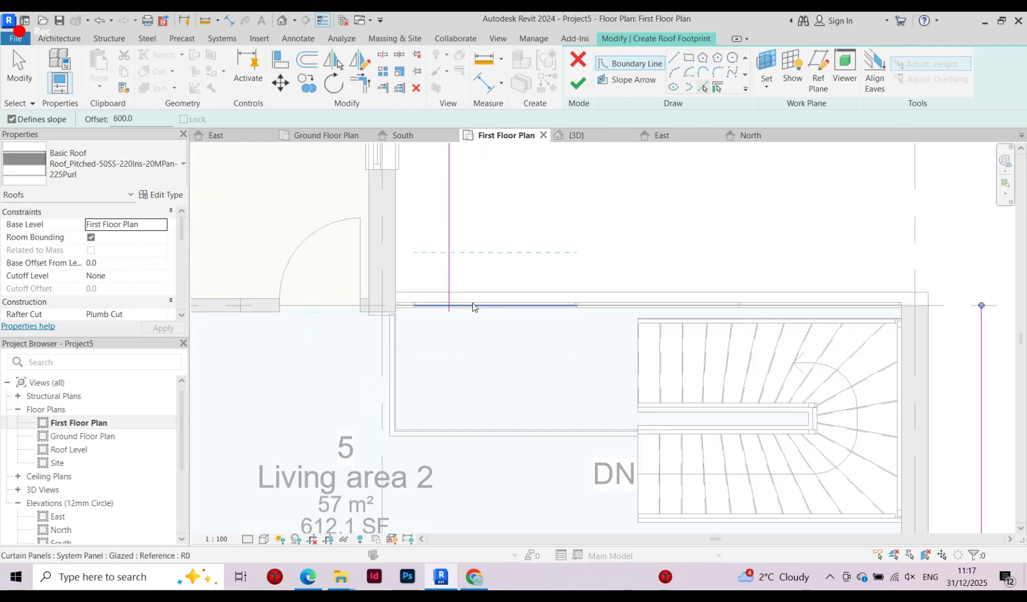
click(623, 304)
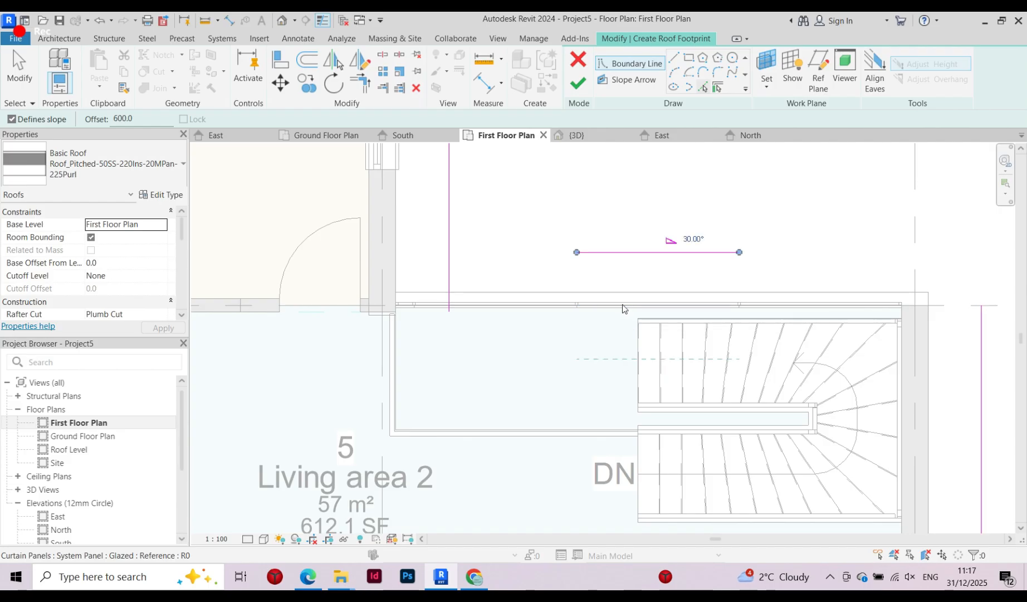
scroll(613, 300, down, 2)
key(Escape)
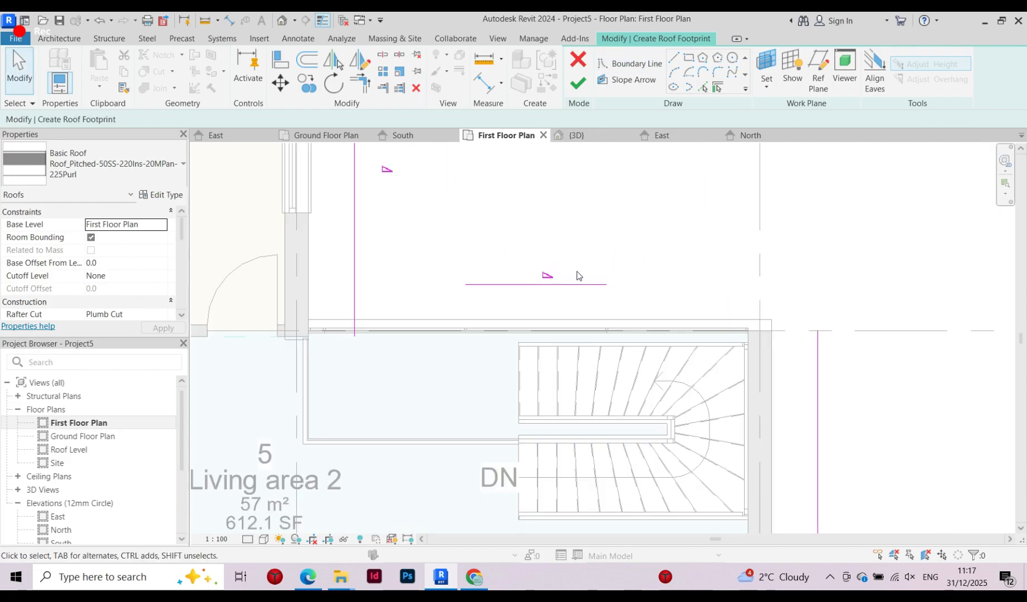
Trim the roof line beside Bedroom 3's grid 2 wall and the line outside the curtain wall to a corner
key(t)
key(r)
click(356, 237)
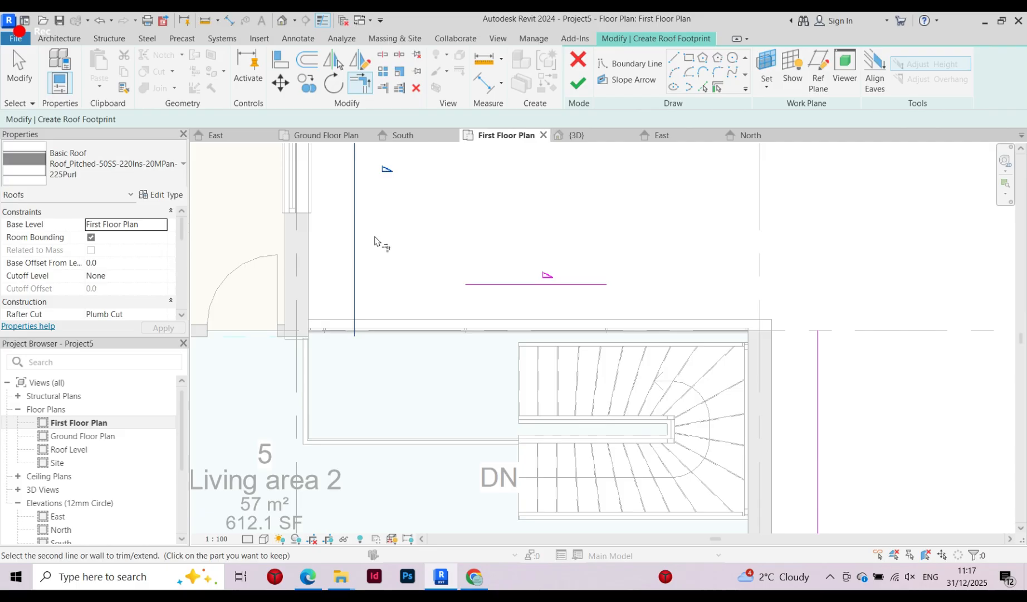
click(494, 284)
key(Escape)
key(Escape)
Extend the roof lines outside the curtain wall and the grid 3 wall to meet at a corner
key(t)
key(r)
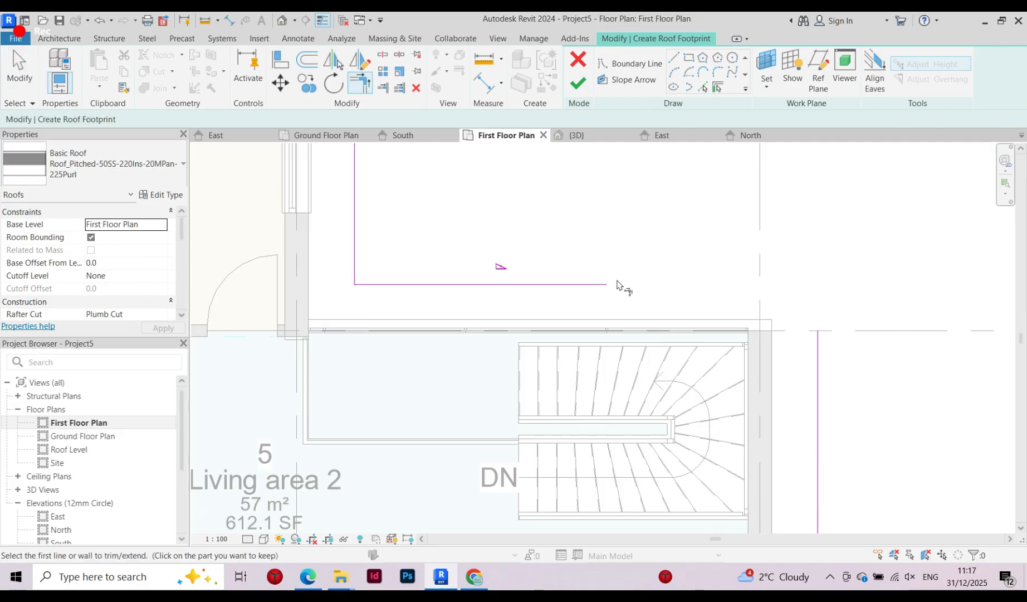
click(620, 287)
click(819, 382)
scroll(640, 251, down, 5)
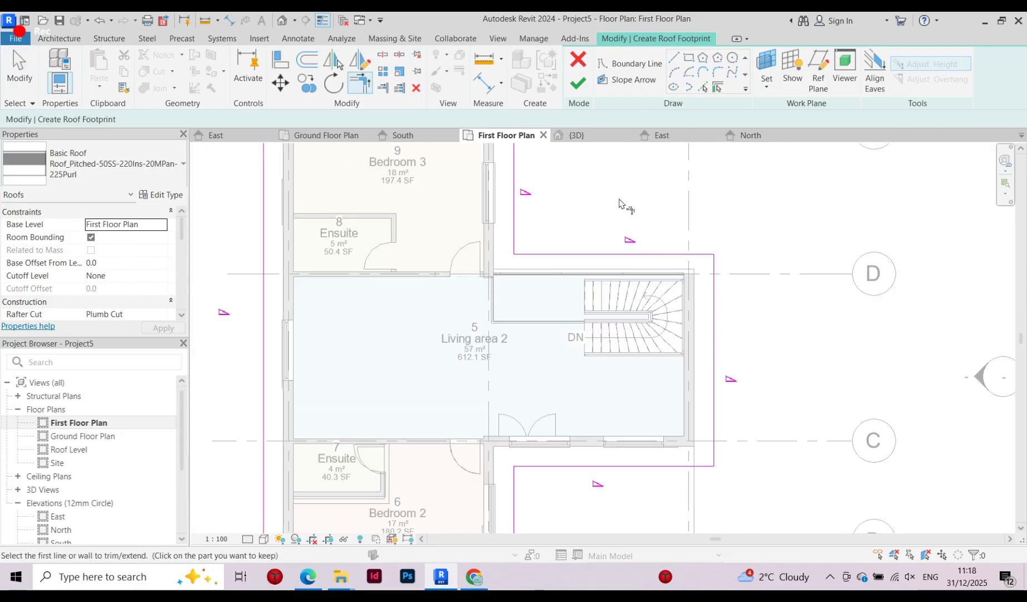
key(Escape)
scroll(569, 348, down, 2)
scroll(570, 287, up, 2)
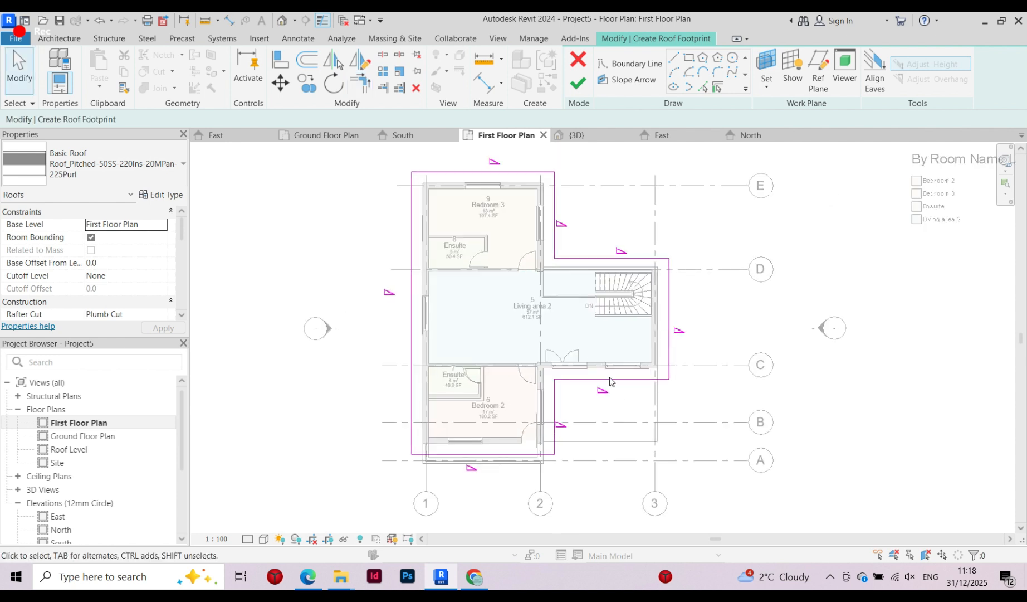
scroll(511, 288, down, 1)
scroll(501, 257, up, 3)
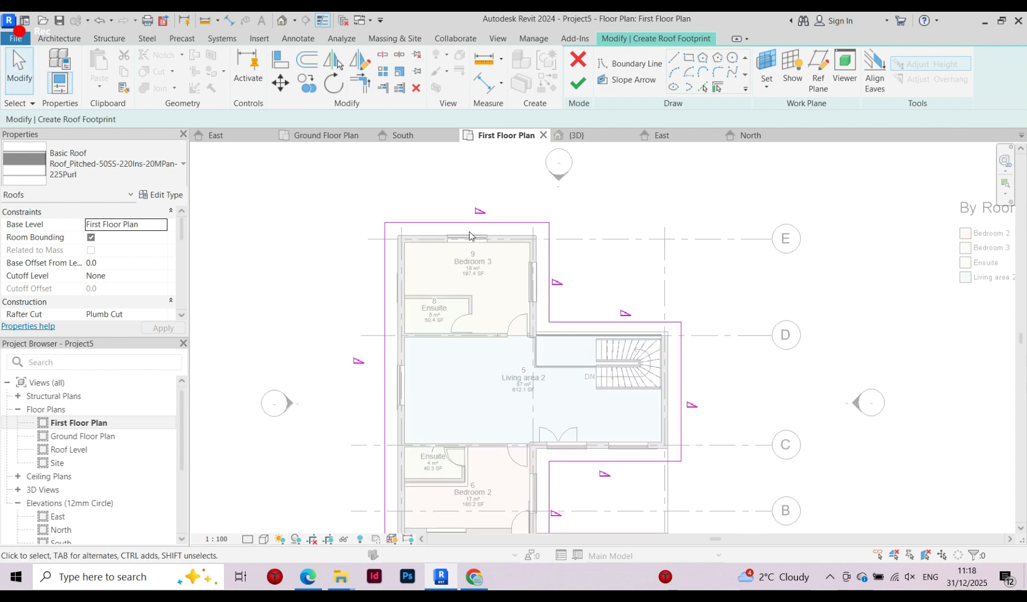
Turn off the slope definition of the roof boundary line beside Bedroom 3's grid 2 wall
scroll(489, 228, up, 1)
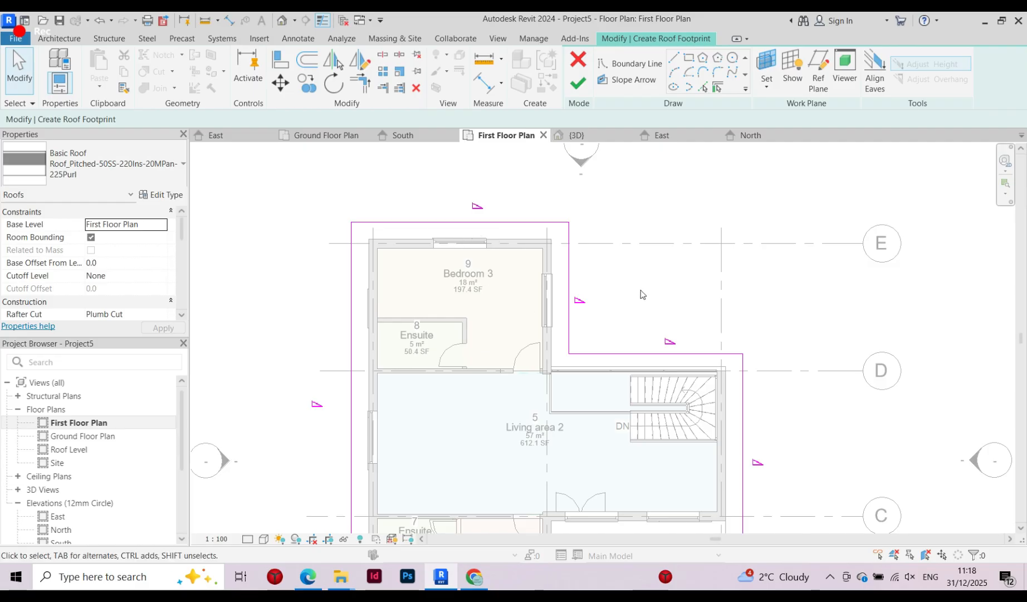
scroll(550, 323, down, 1)
scroll(540, 258, up, 2)
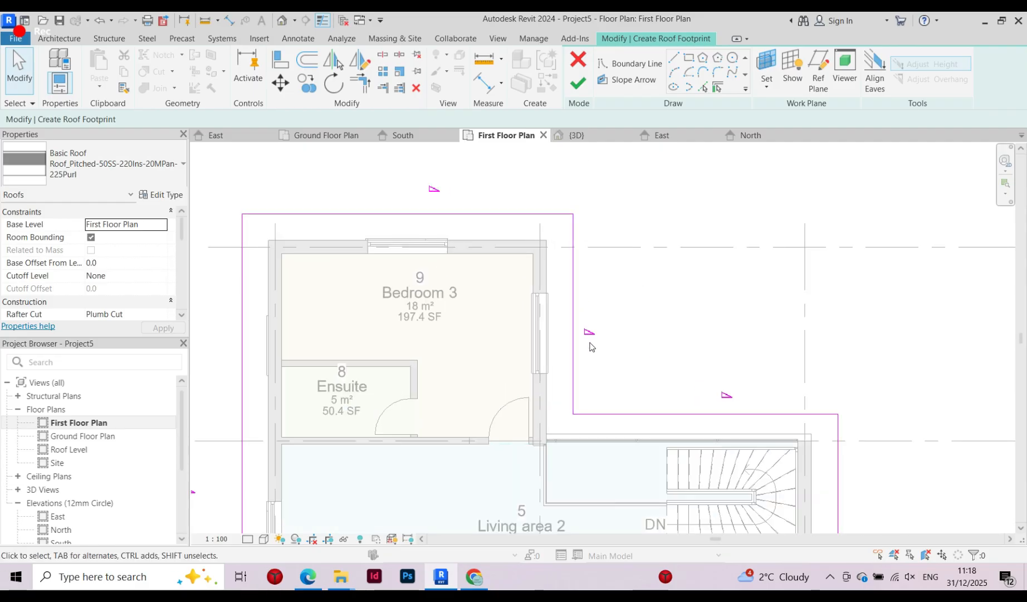
scroll(591, 346, down, 2)
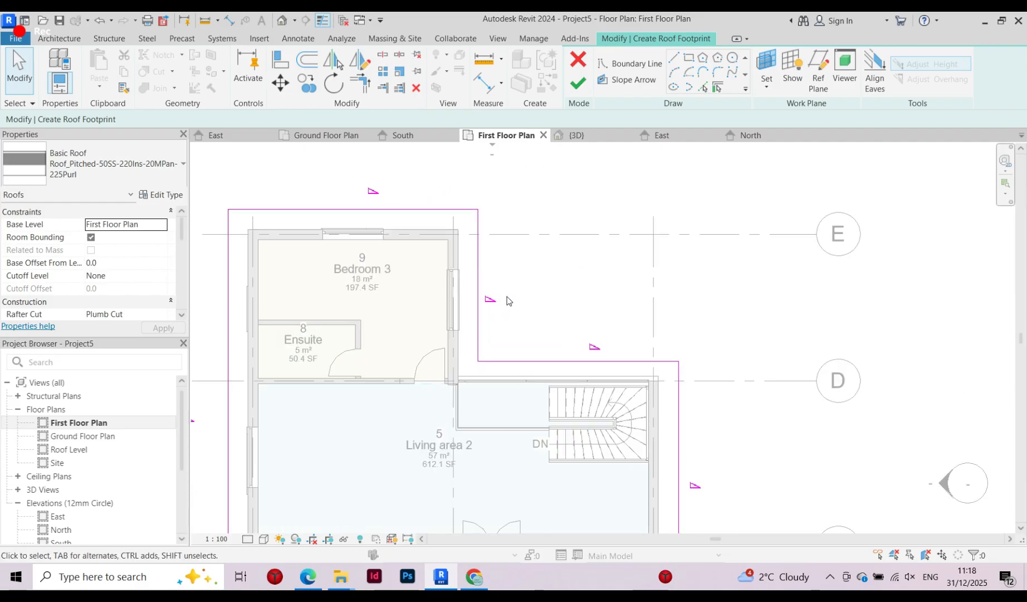
click(477, 304)
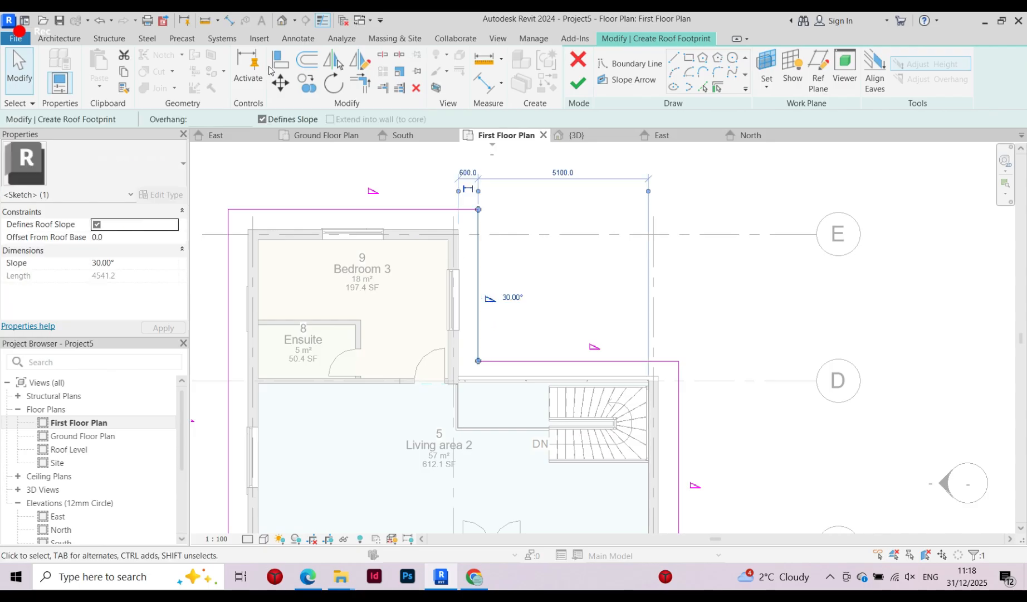
click(262, 120)
click(392, 223)
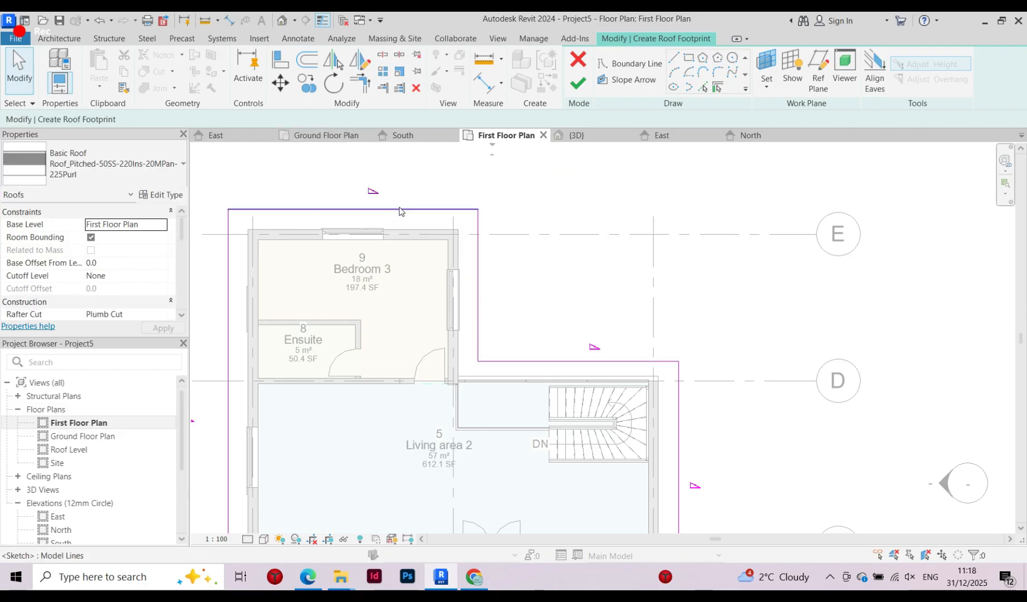
Examine the roof boundary lines around the whole footprint and their slope settings
scroll(401, 212, down, 2)
scroll(402, 177, down, 2)
scroll(438, 346, up, 3)
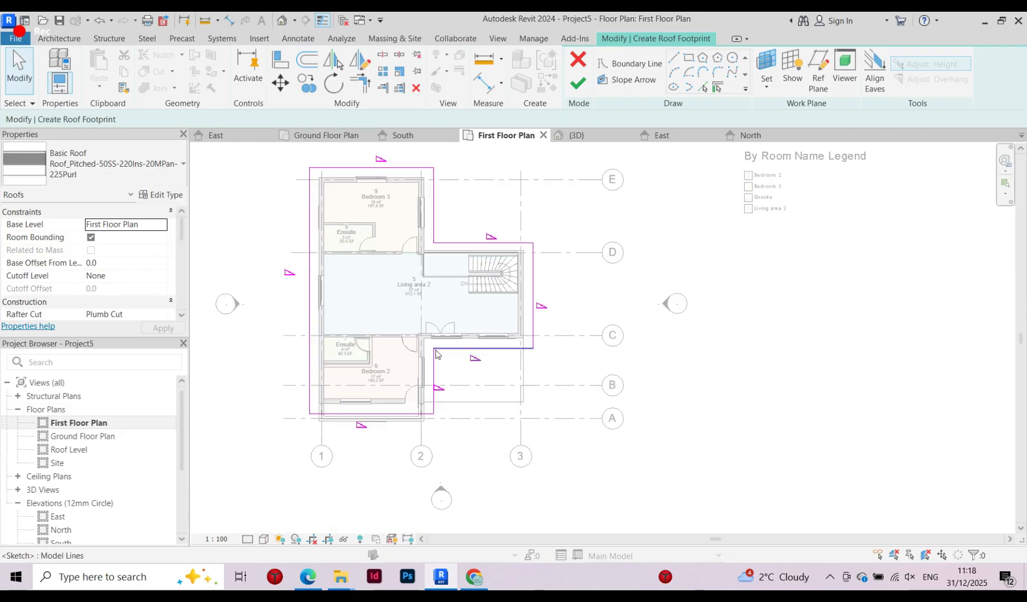
scroll(404, 435, down, 1)
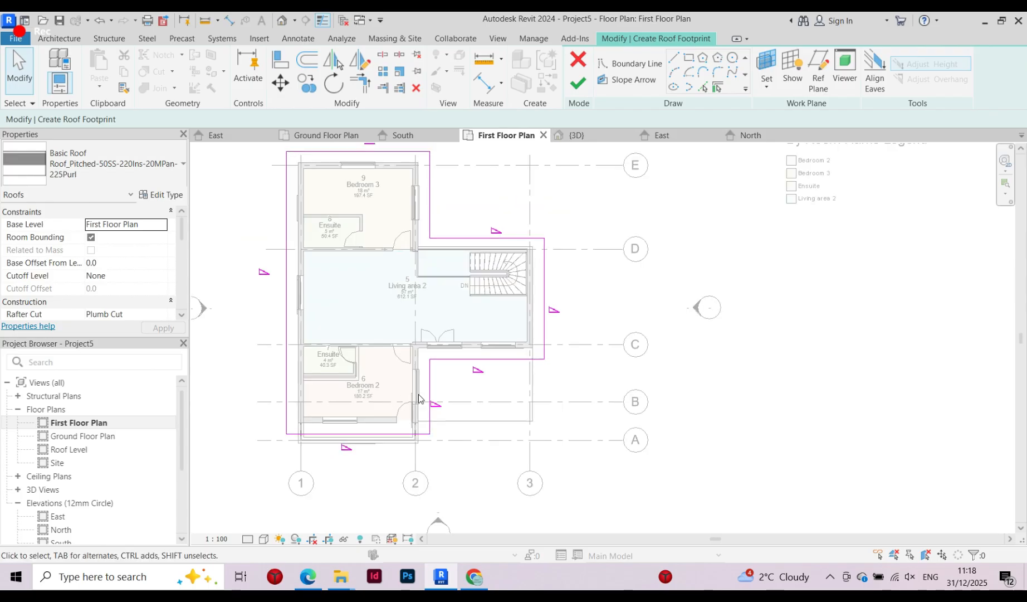
middle_drag(480, 346, 423, 353)
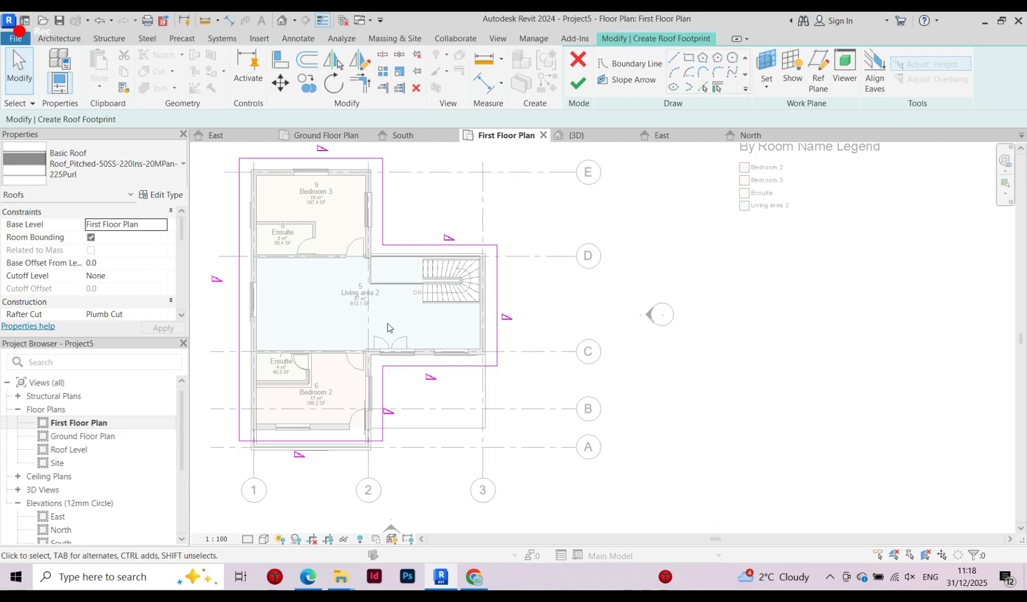
scroll(386, 284, down, 2)
middle_drag(391, 295, 392, 329)
scroll(355, 477, up, 2)
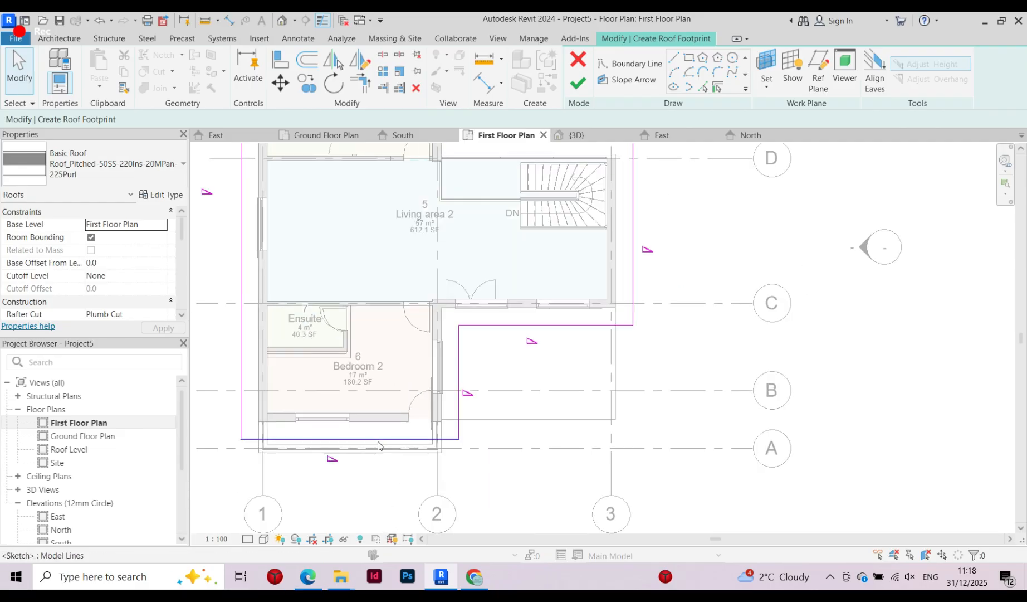
click(380, 440)
key(Escape)
scroll(389, 392, down, 1)
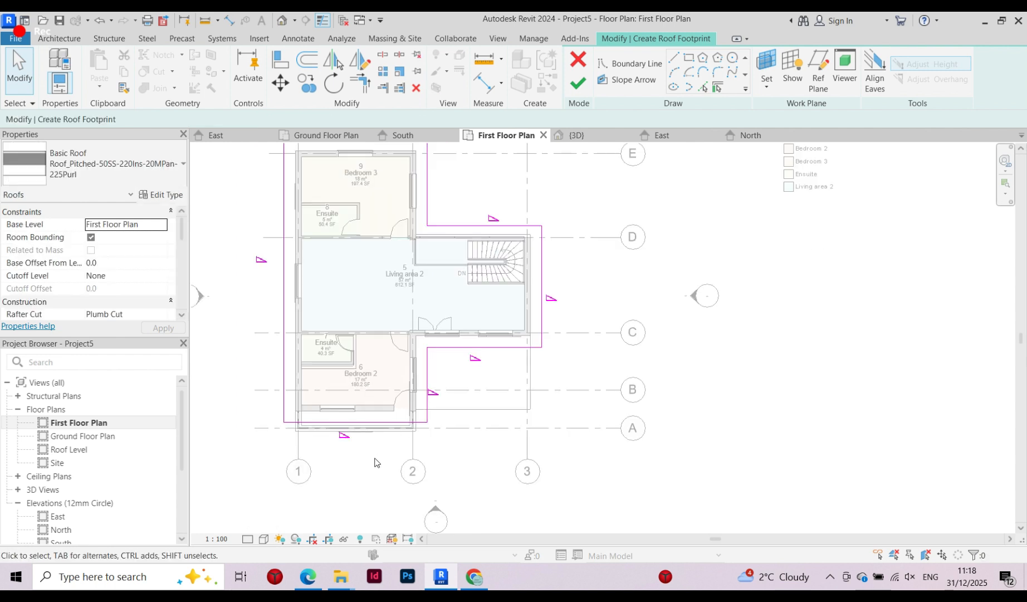
scroll(376, 462, down, 1)
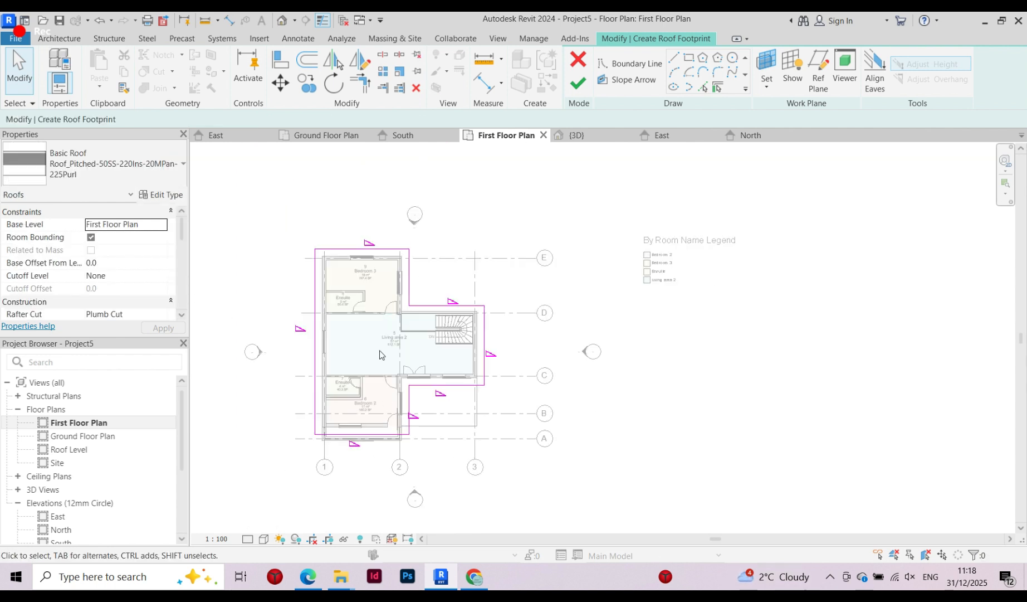
scroll(454, 234, up, 2)
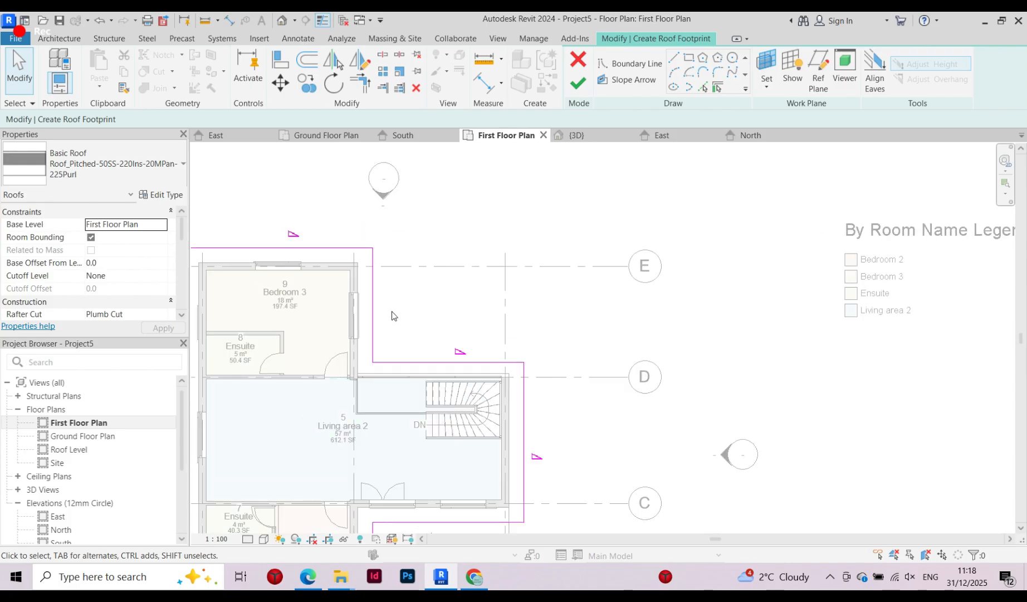
scroll(445, 276, down, 2)
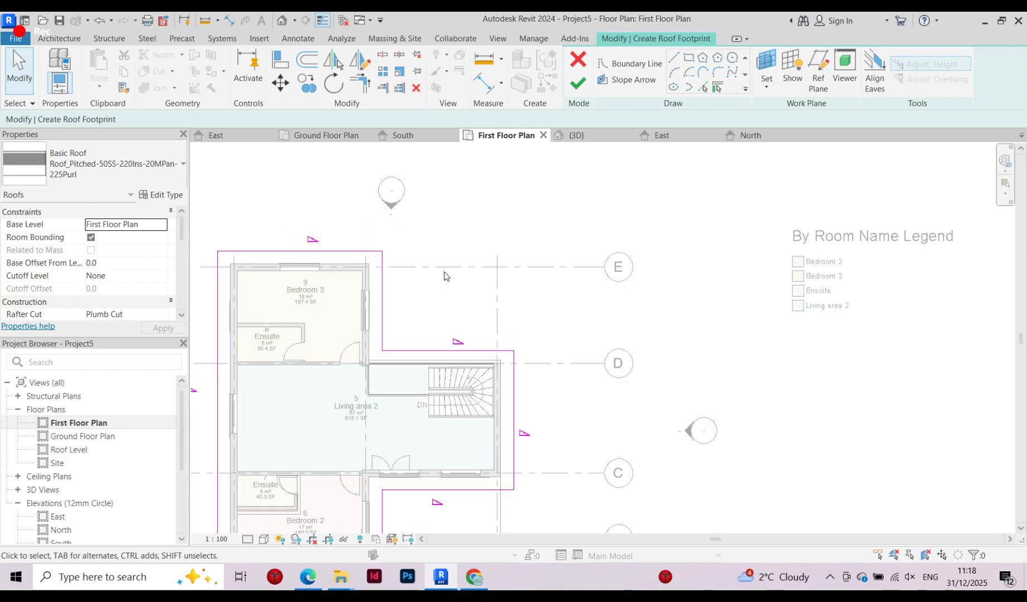
scroll(444, 276, down, 1)
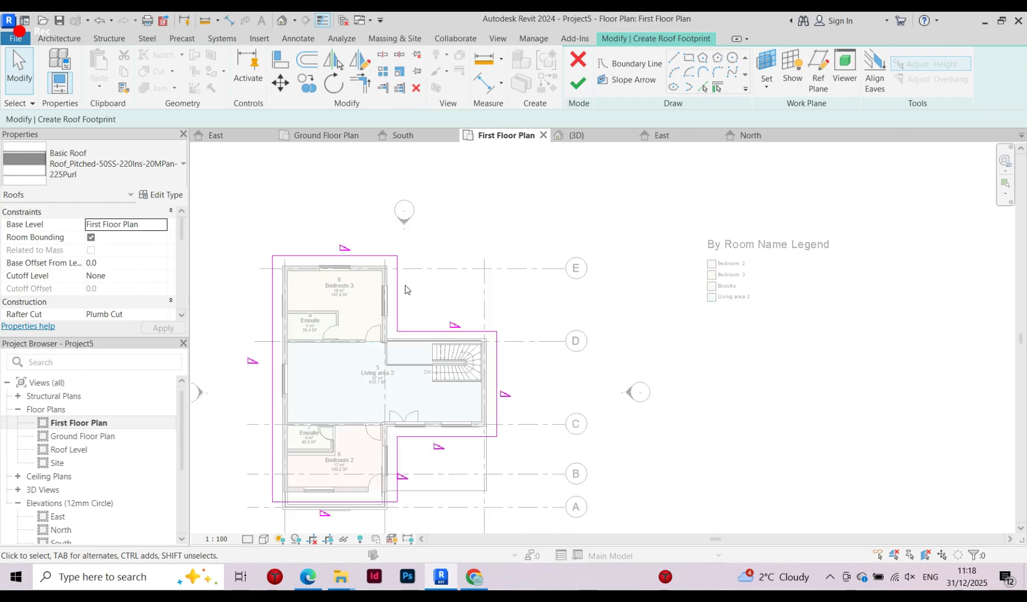
scroll(440, 279, up, 2)
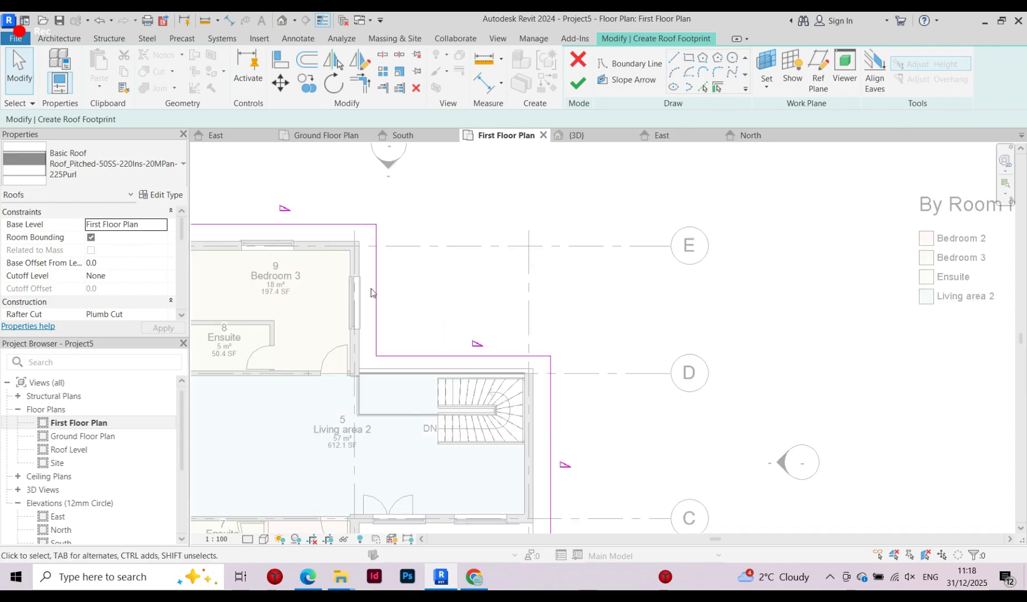
click(374, 292)
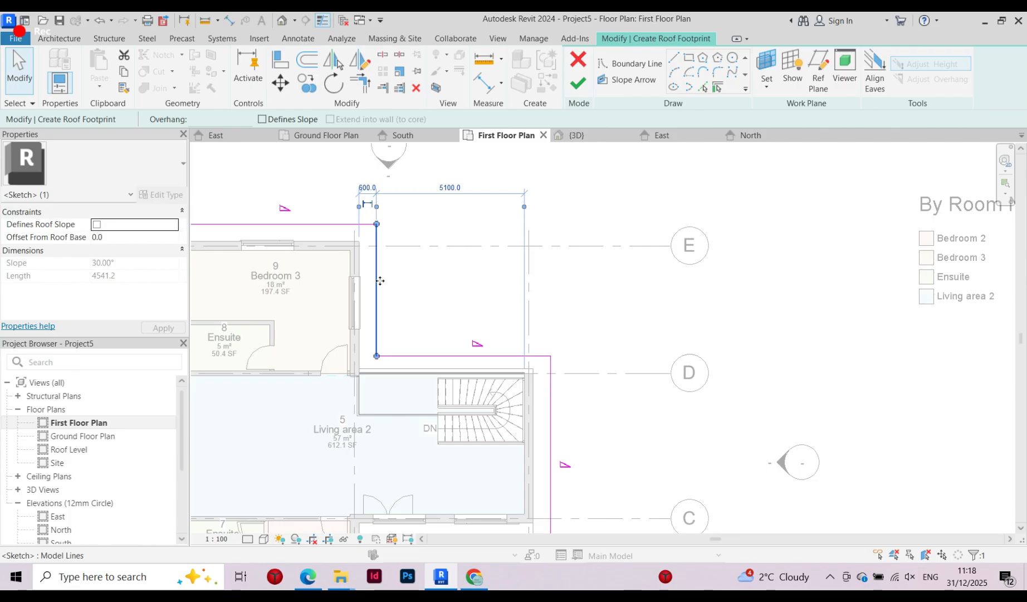
key(Escape)
scroll(443, 234, down, 2)
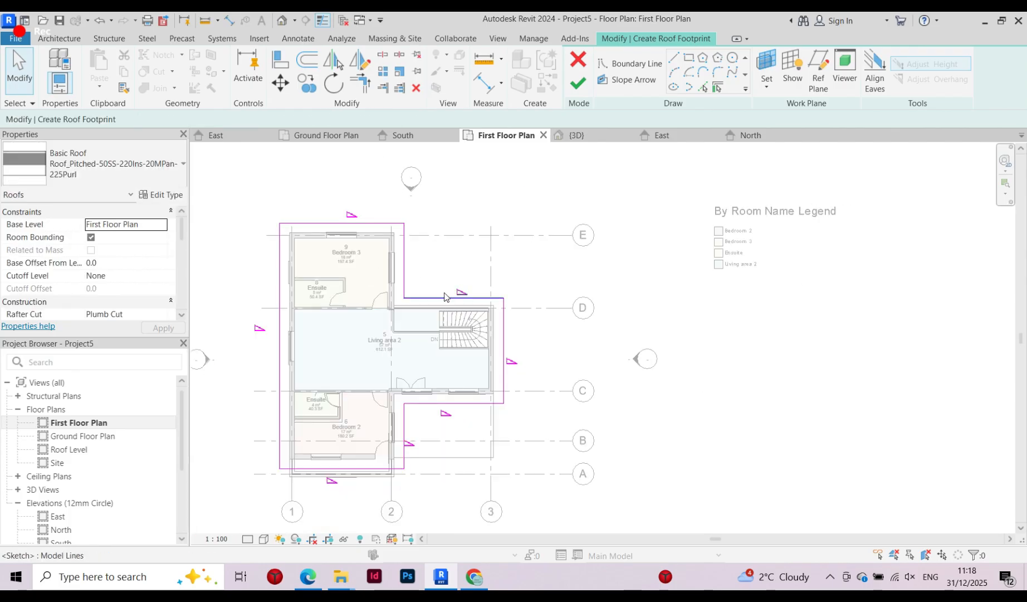
Finish the roof footprint sketch and save the project in the Documents folder as Project 1
middle_drag(445, 296, 476, 257)
click(579, 81)
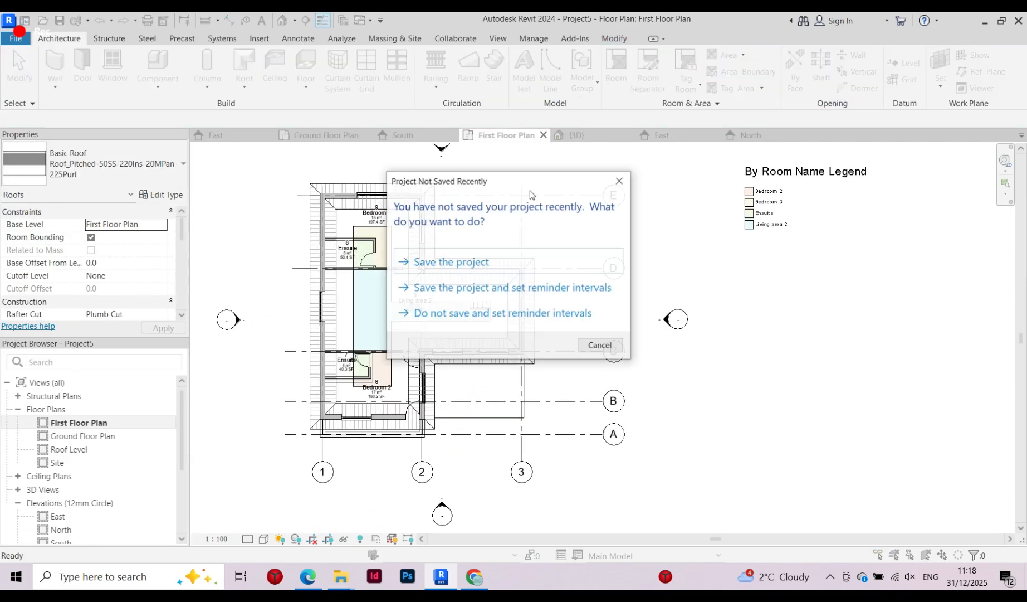
click(497, 270)
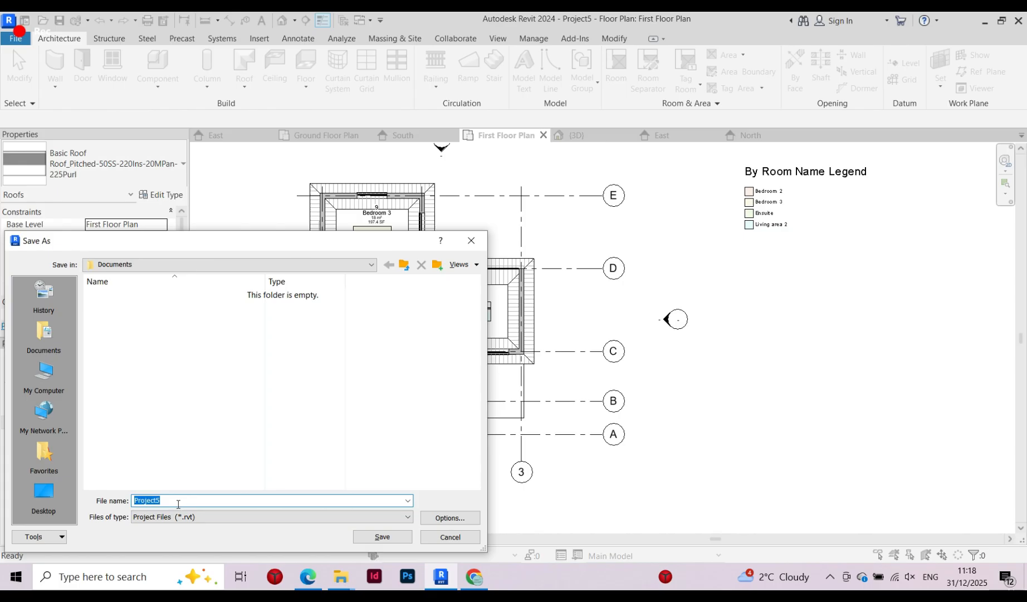
key(Caps_Lock)
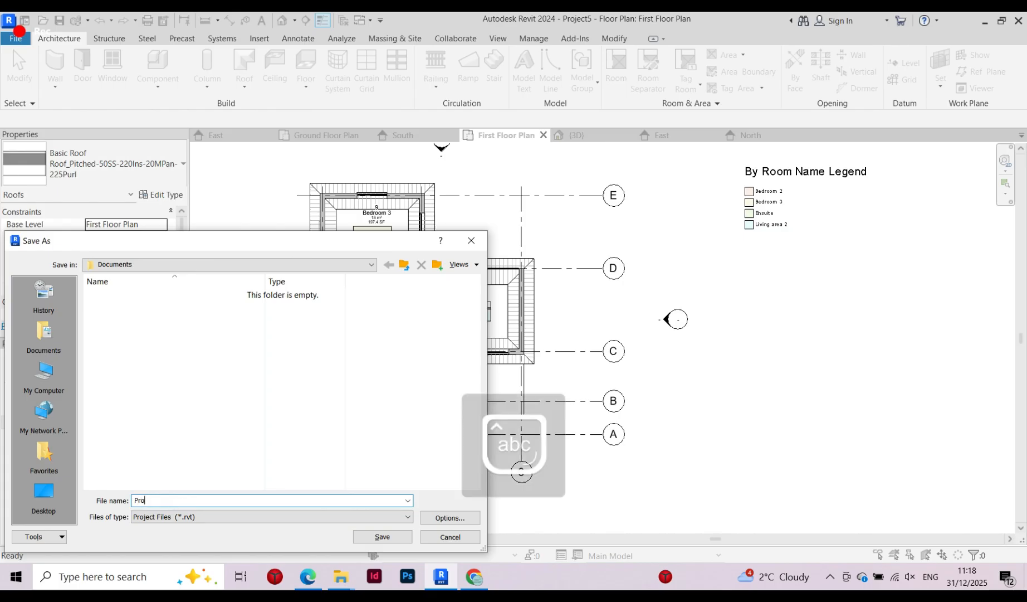
text(1)
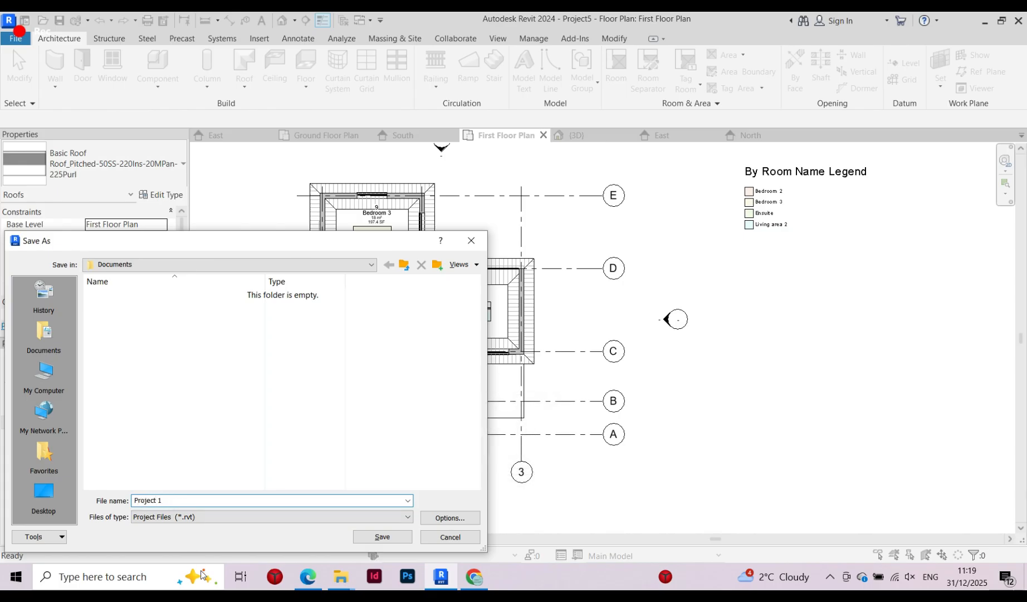
click(397, 537)
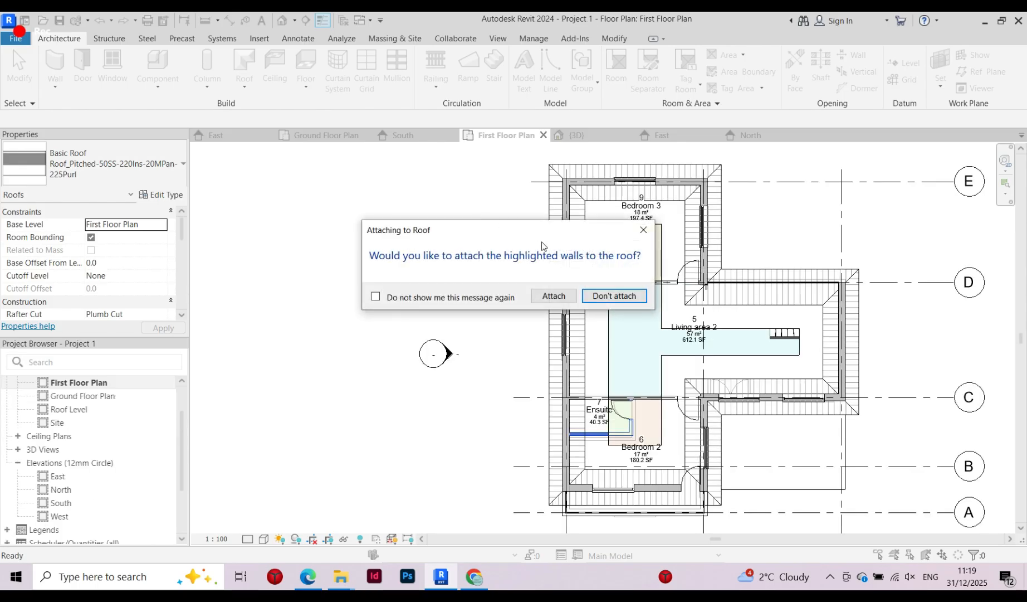
Attach the highlighted walls to the new roof and deselect it
click(553, 295)
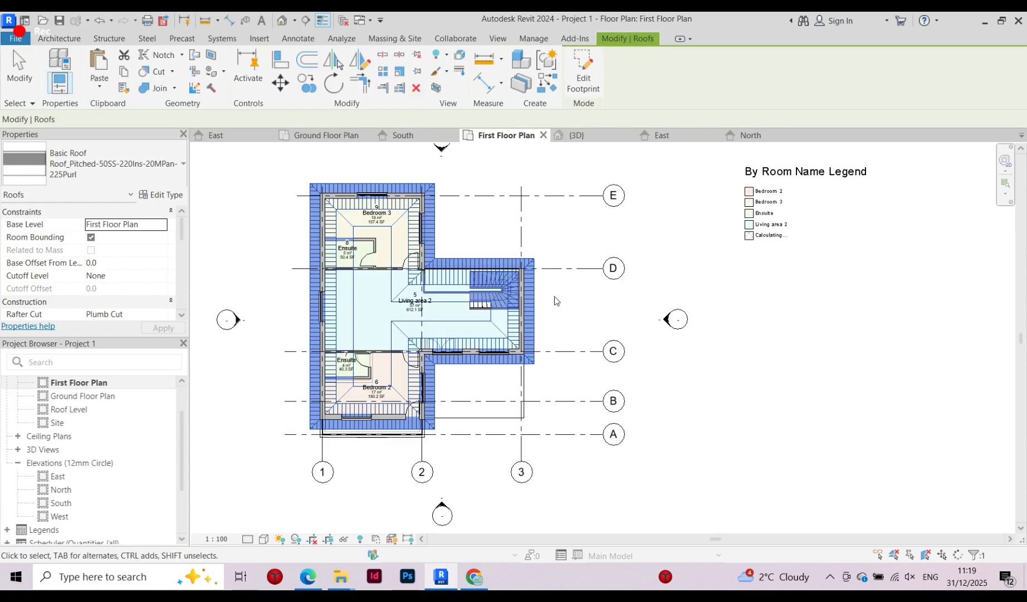
click(461, 237)
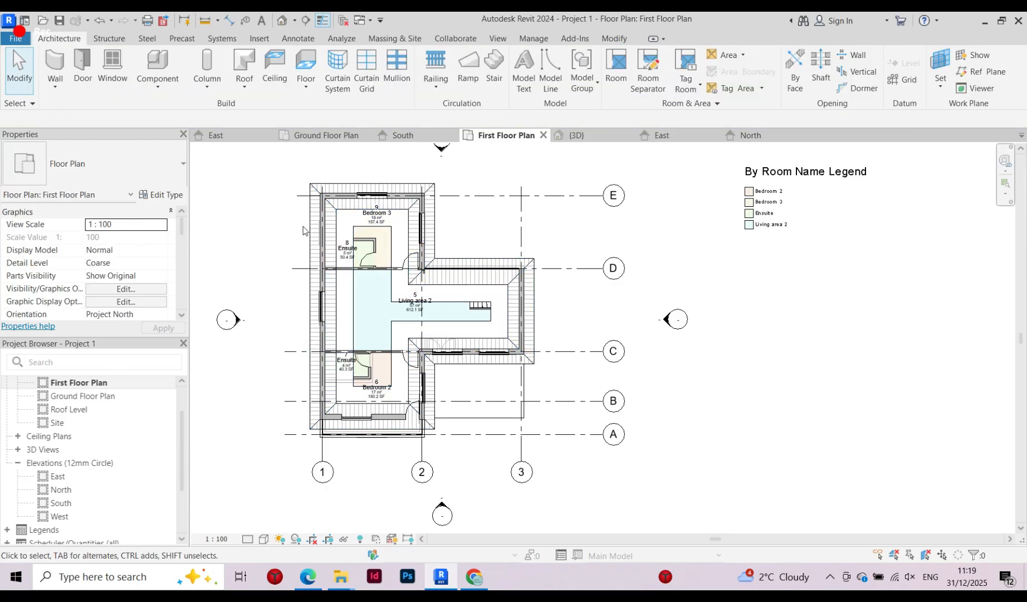
scroll(304, 227, up, 2)
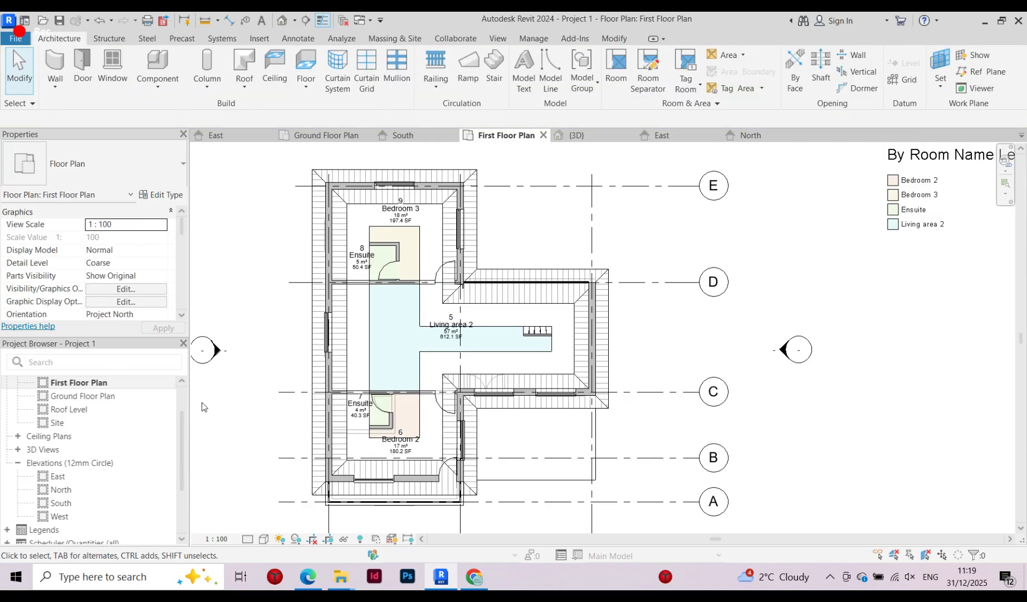
In the 3D view, change the roof's base level to Roof Level
click(589, 136)
scroll(450, 256, down, 1)
scroll(474, 245, up, 2)
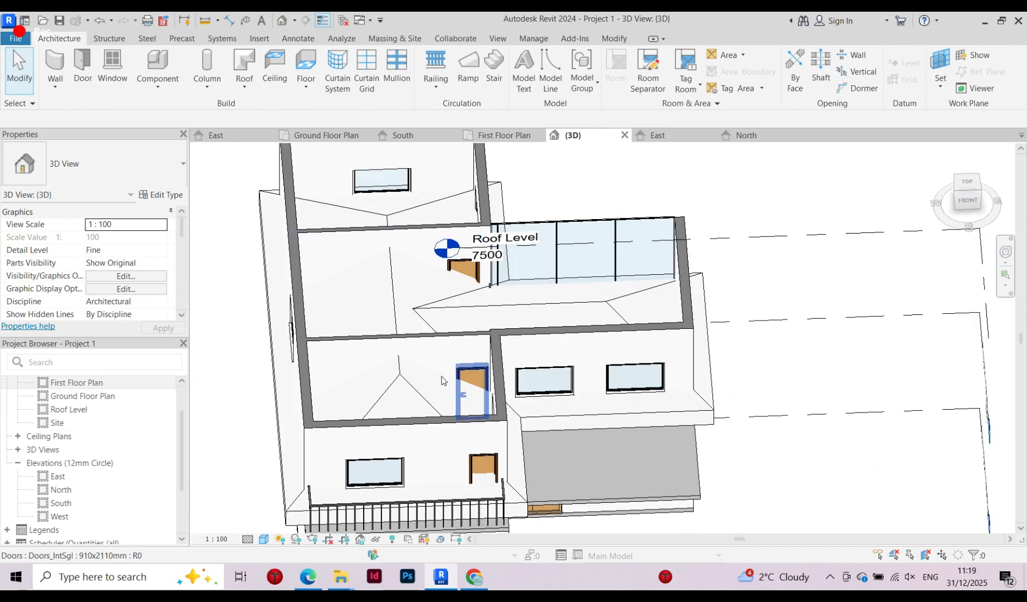
scroll(328, 343, down, 2)
shift+middle_drag(318, 343, 394, 410)
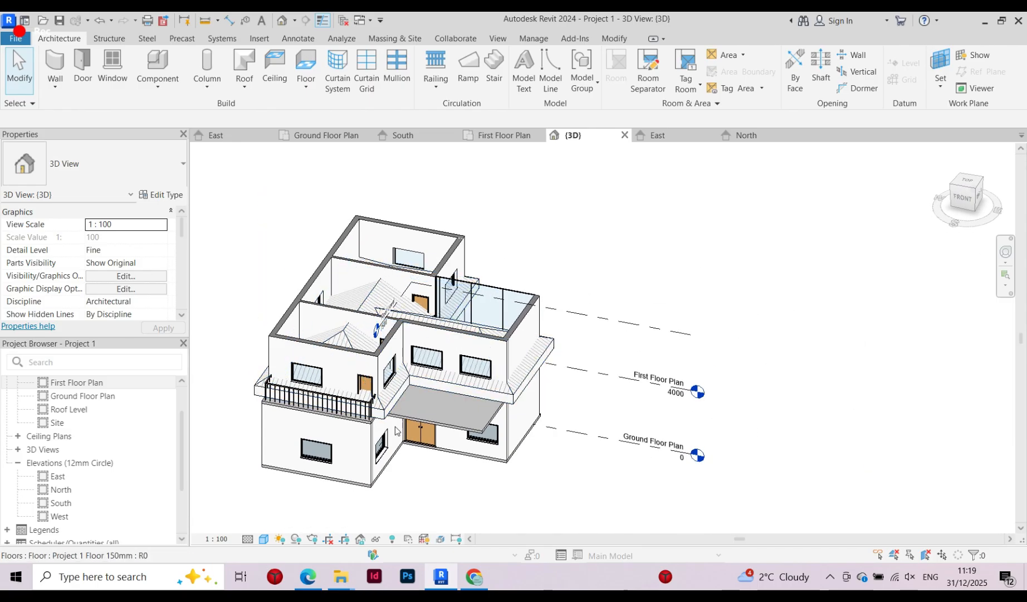
click(394, 410)
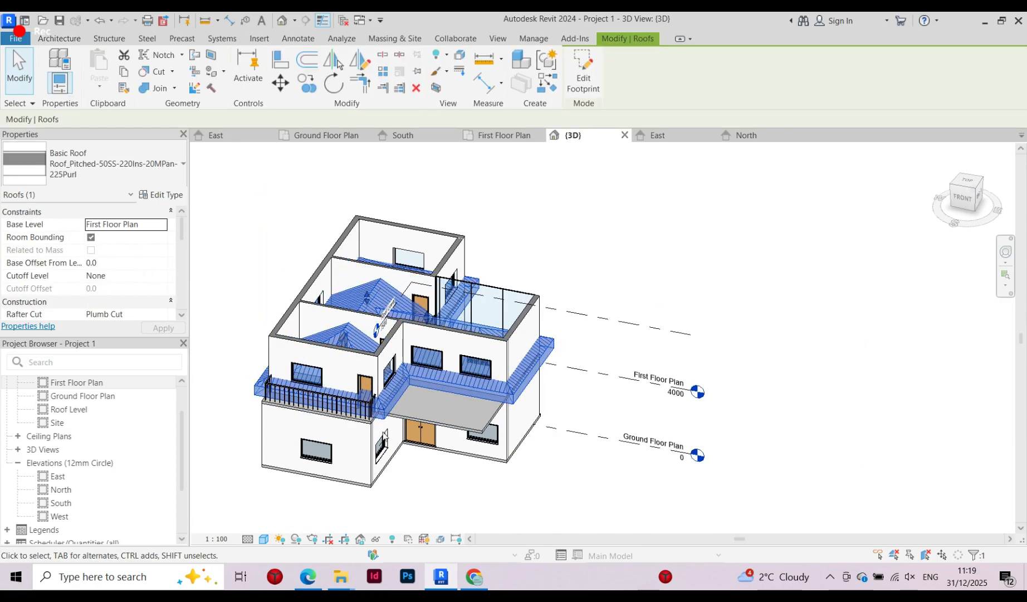
scroll(352, 360, up, 1)
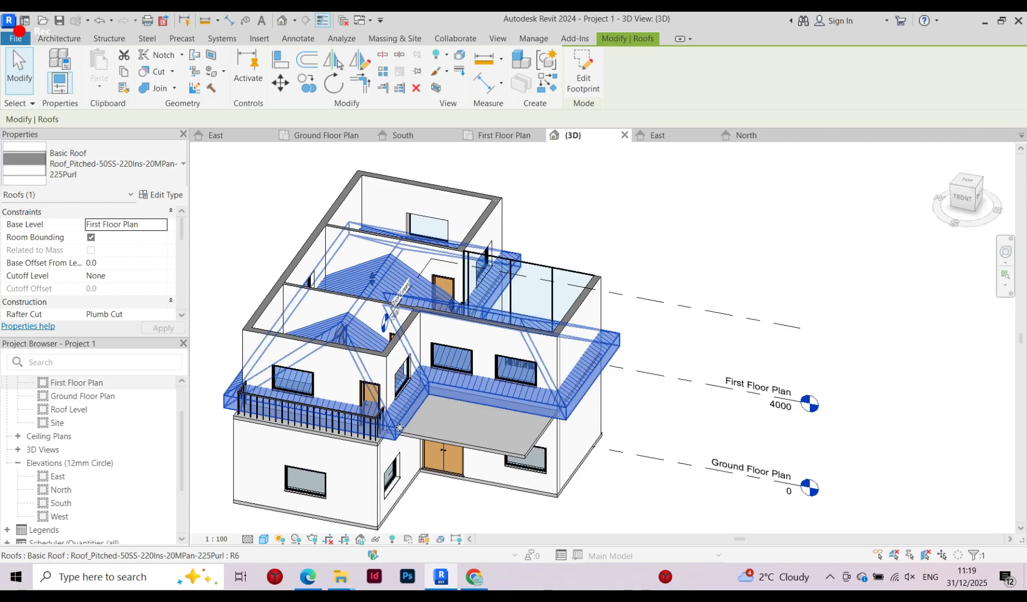
click(163, 225)
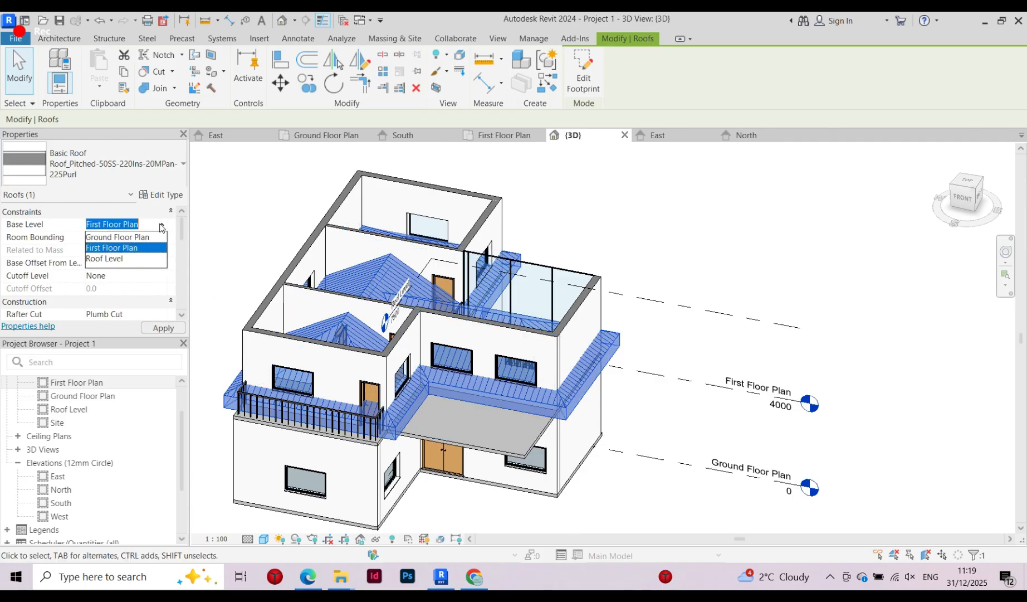
click(124, 258)
click(160, 330)
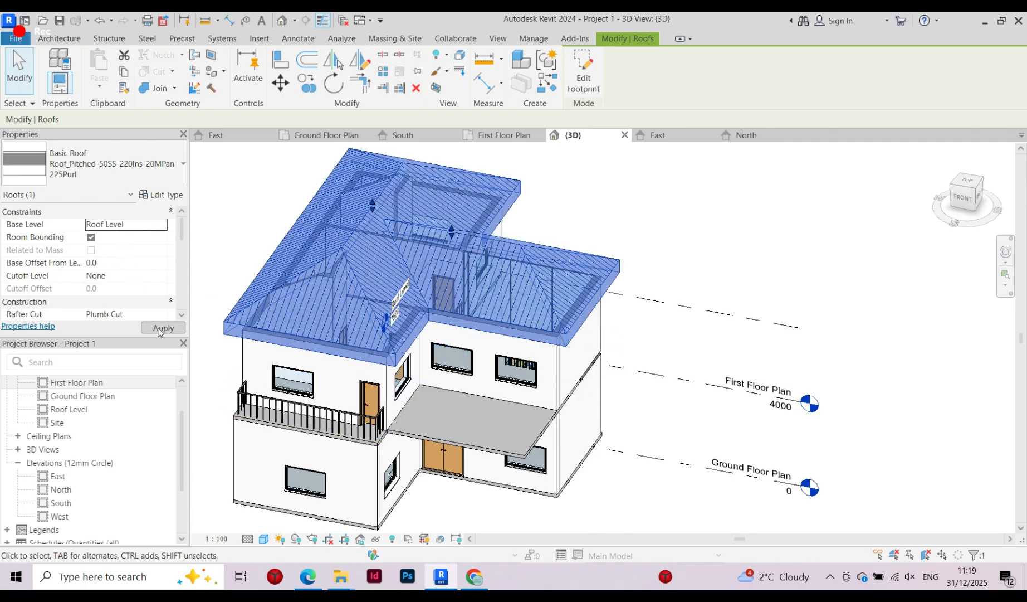
click(653, 346)
Change the roof's type to Roof_Generic-125mm
shift+middle_drag(653, 345, 334, 196)
scroll(345, 229, up, 3)
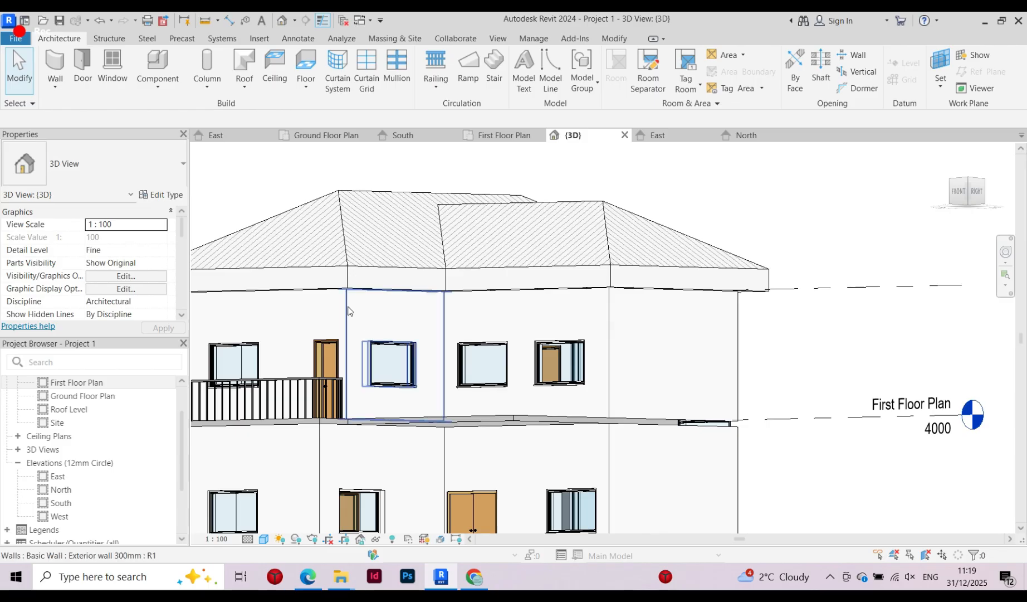
scroll(548, 362, down, 2)
shift+middle_drag(455, 289, 446, 285)
click(446, 285)
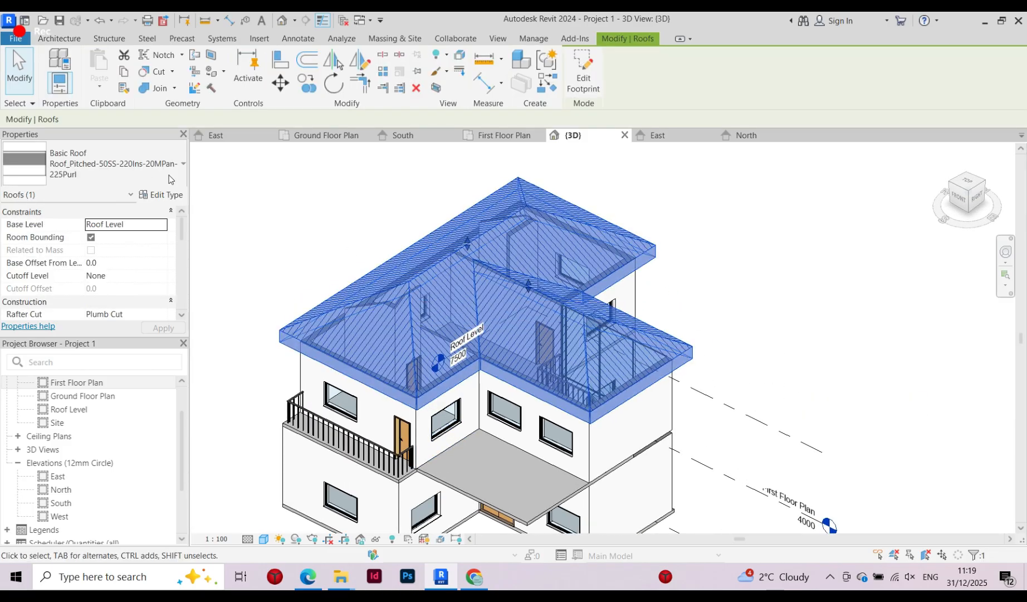
click(134, 177)
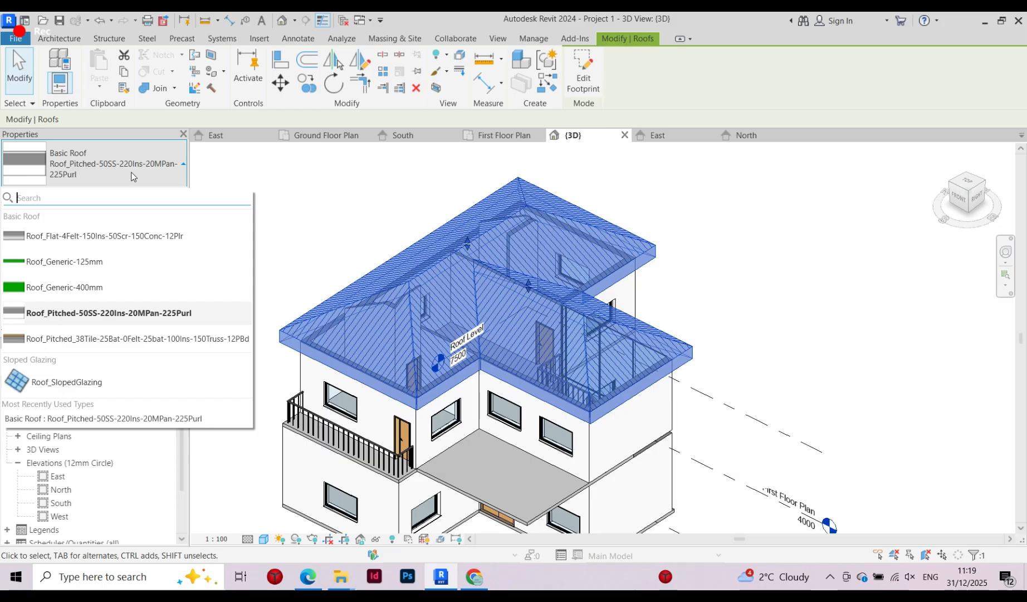
click(97, 261)
key(Escape)
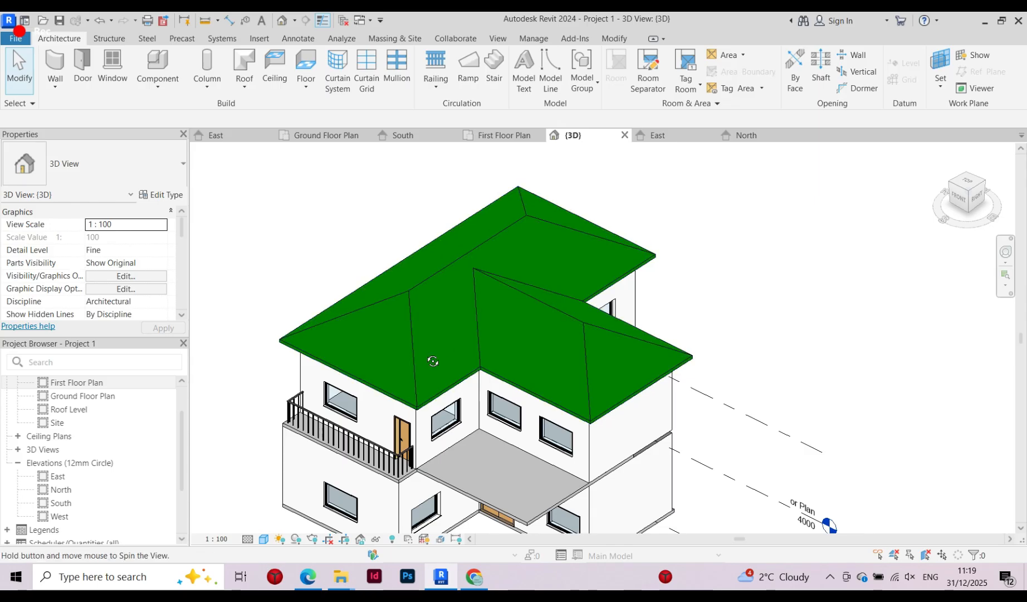
In the roof type's structure, insert a layer above the core boundary and set its function to Finish 1 [4]
shift+middle_drag(431, 357, 414, 290)
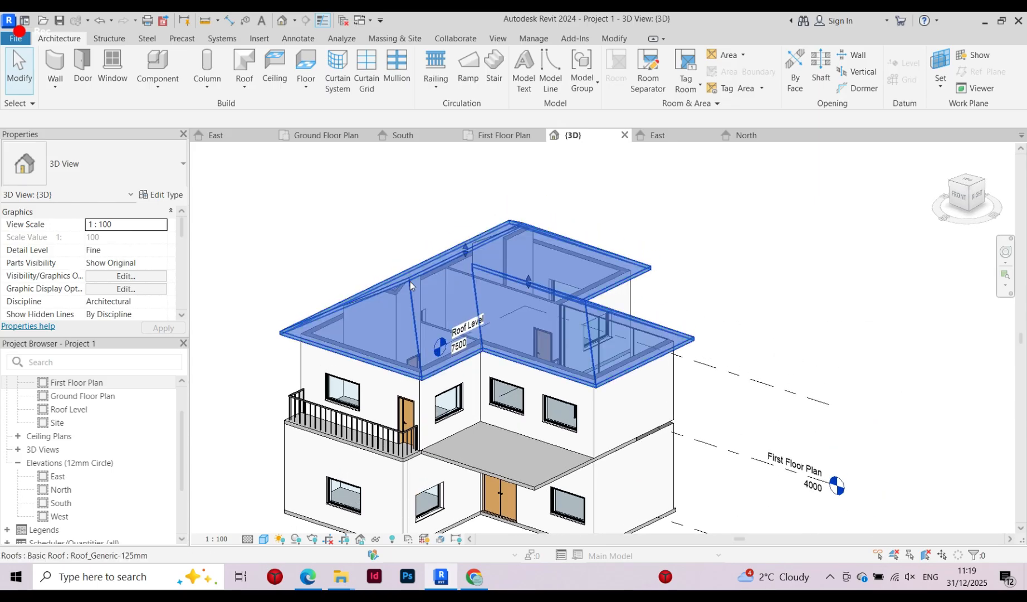
click(410, 282)
key(Escape)
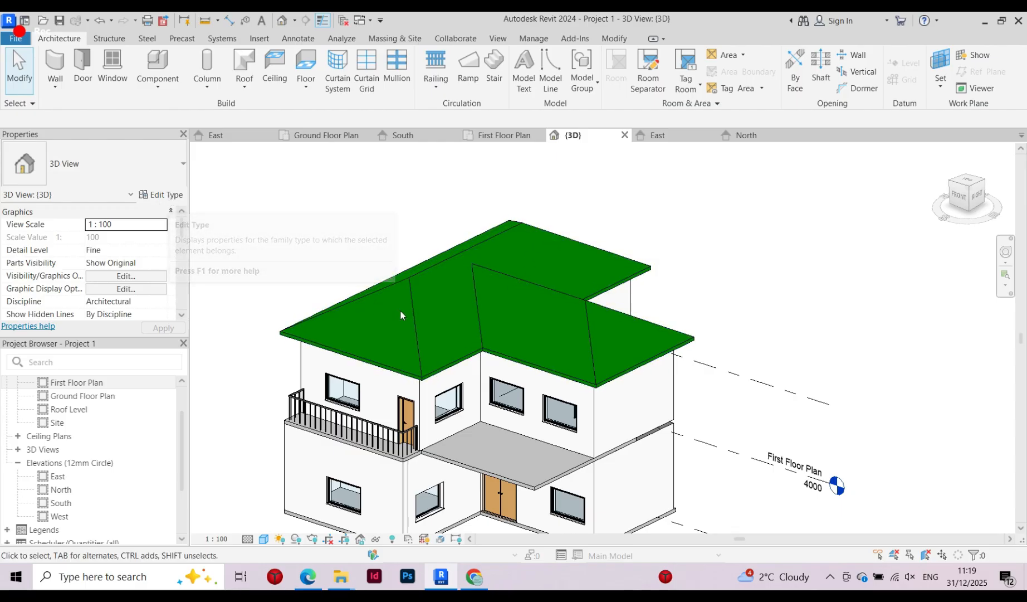
click(410, 279)
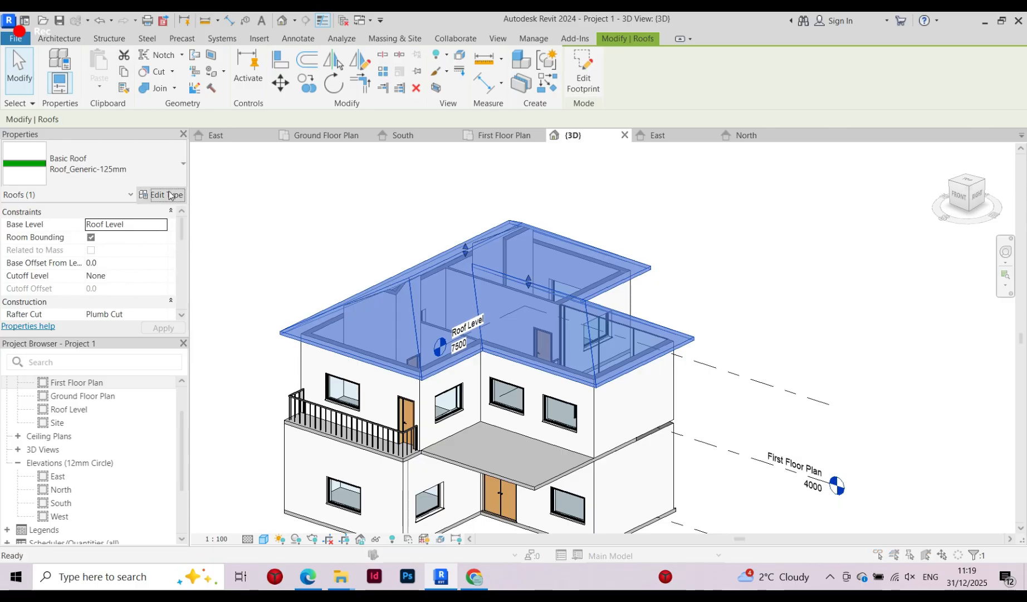
click(160, 194)
click(287, 228)
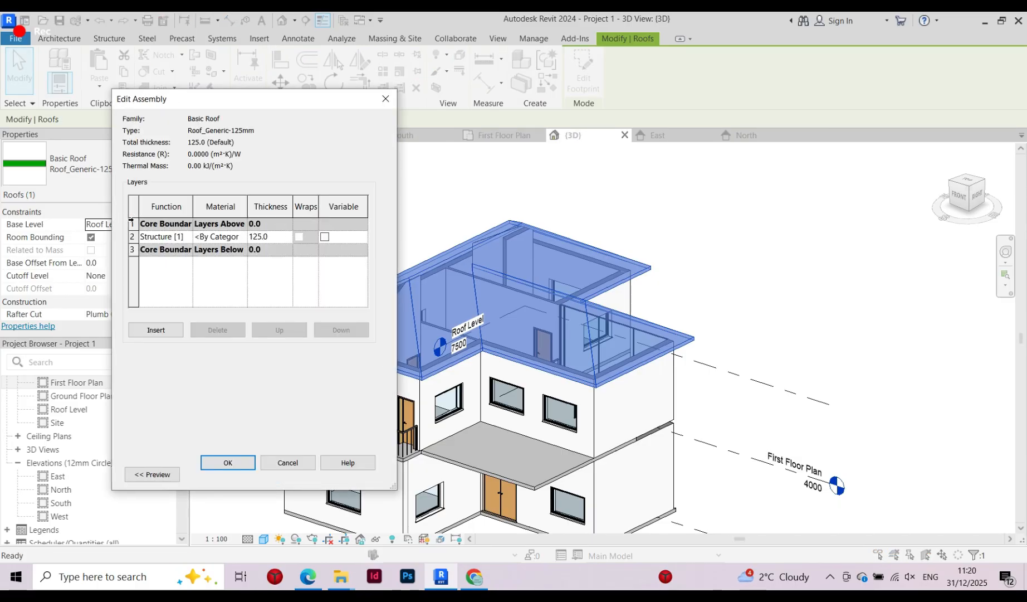
click(131, 228)
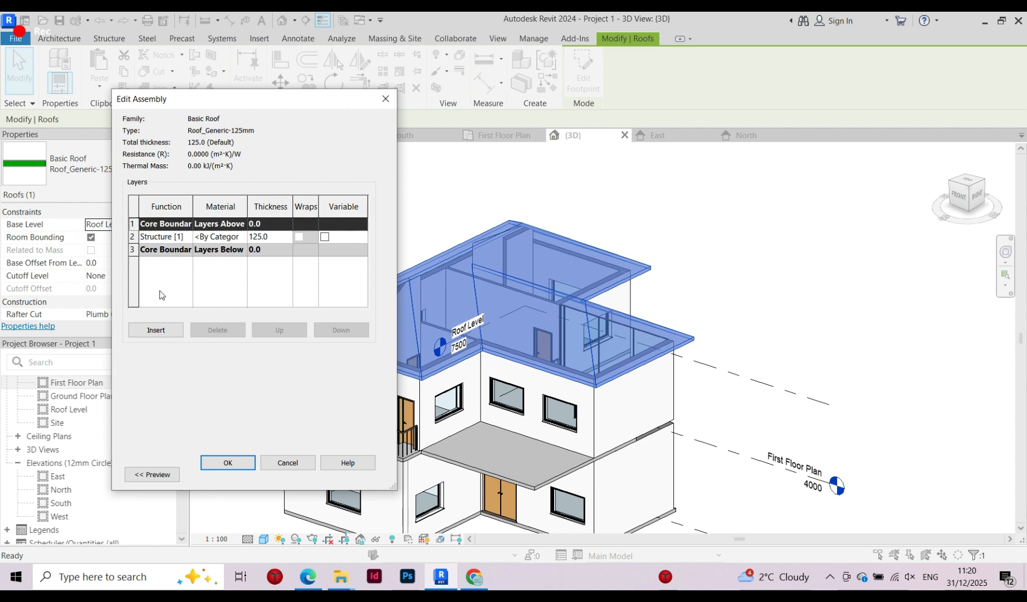
click(157, 328)
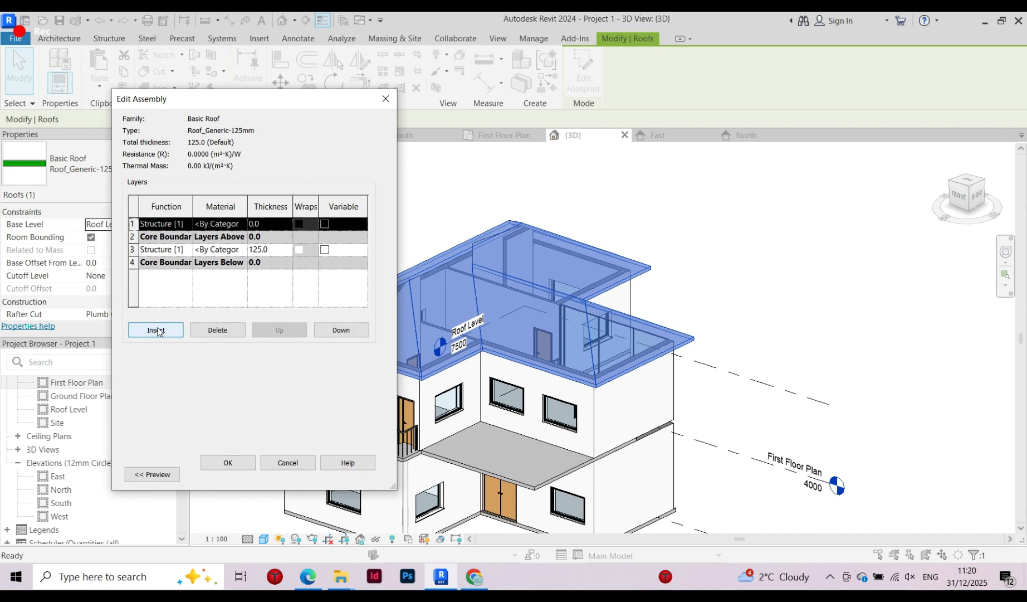
click(188, 224)
click(187, 226)
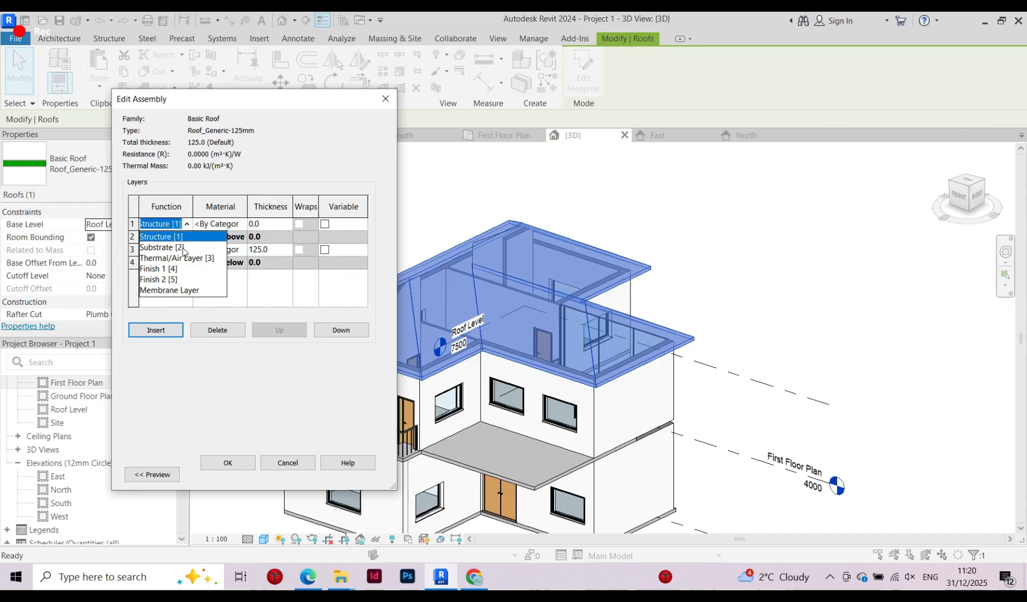
click(170, 269)
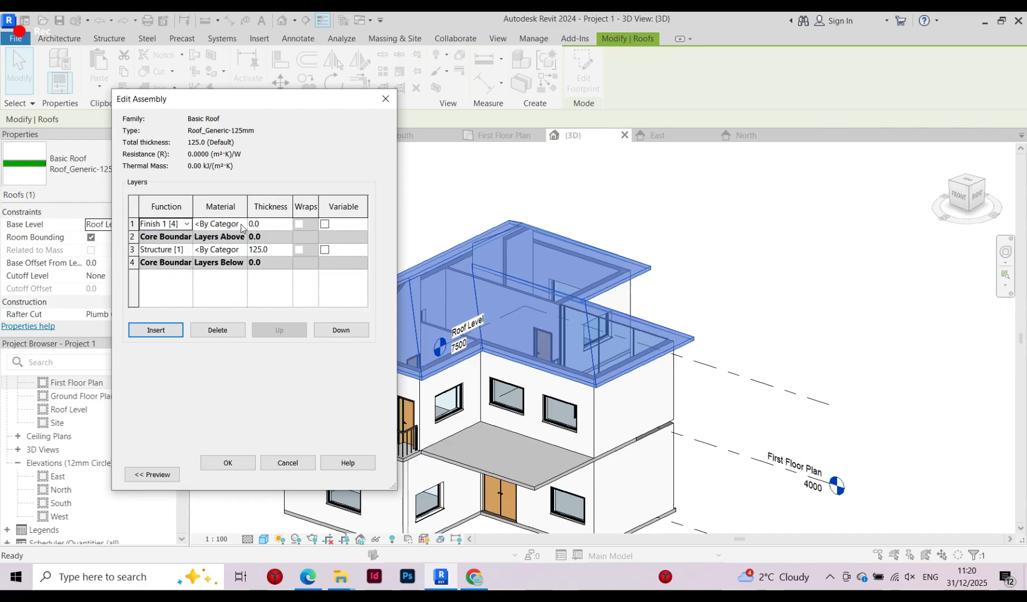
Search the materials for "tile" and choose Roofing, Tile for the Finish 1 layer
click(234, 223)
click(244, 224)
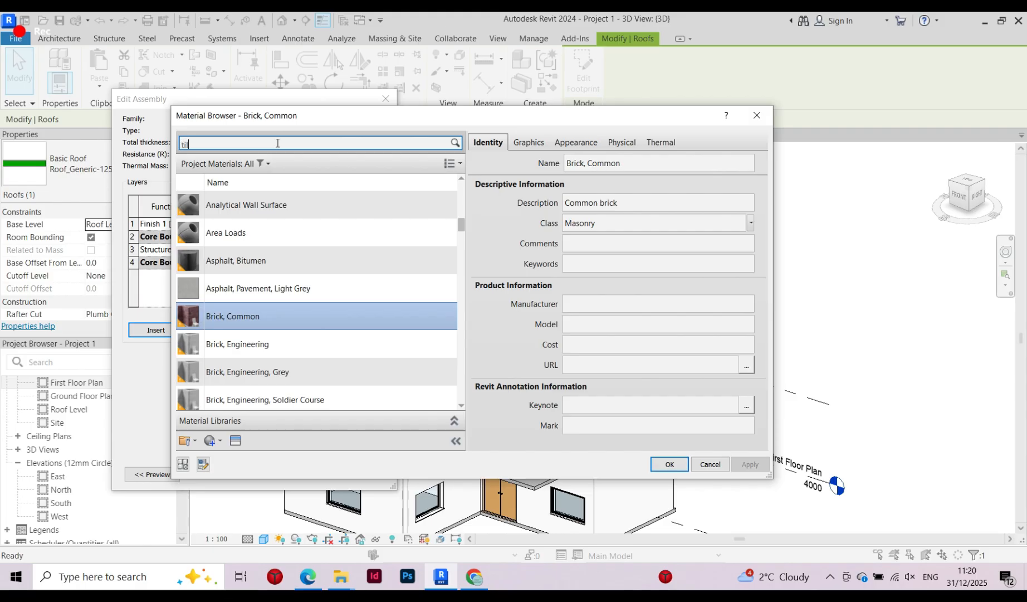
key(BackSpace)
key(BackSpace)
key(BackSpace)
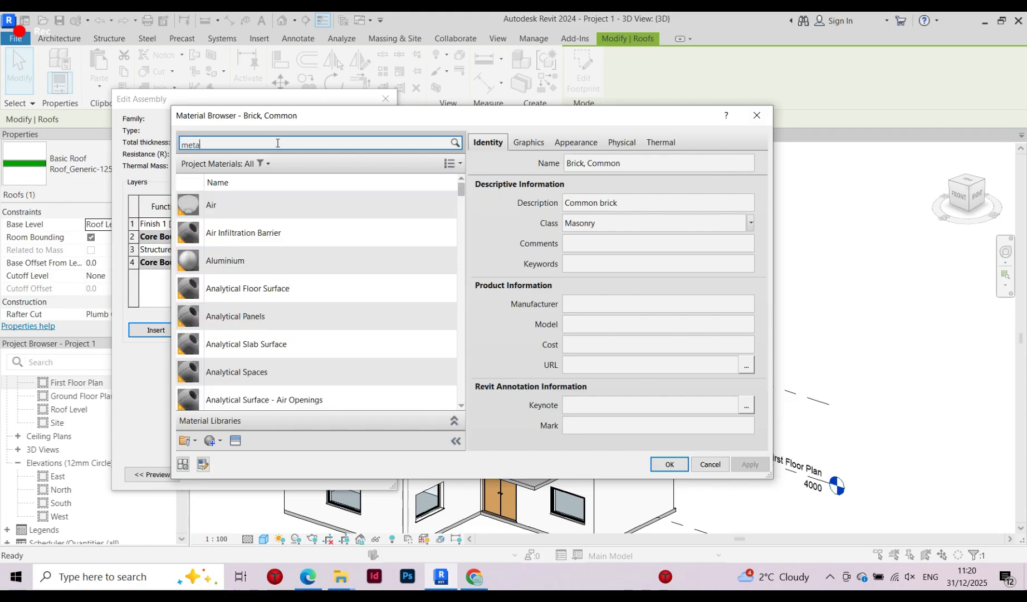
text(metal)
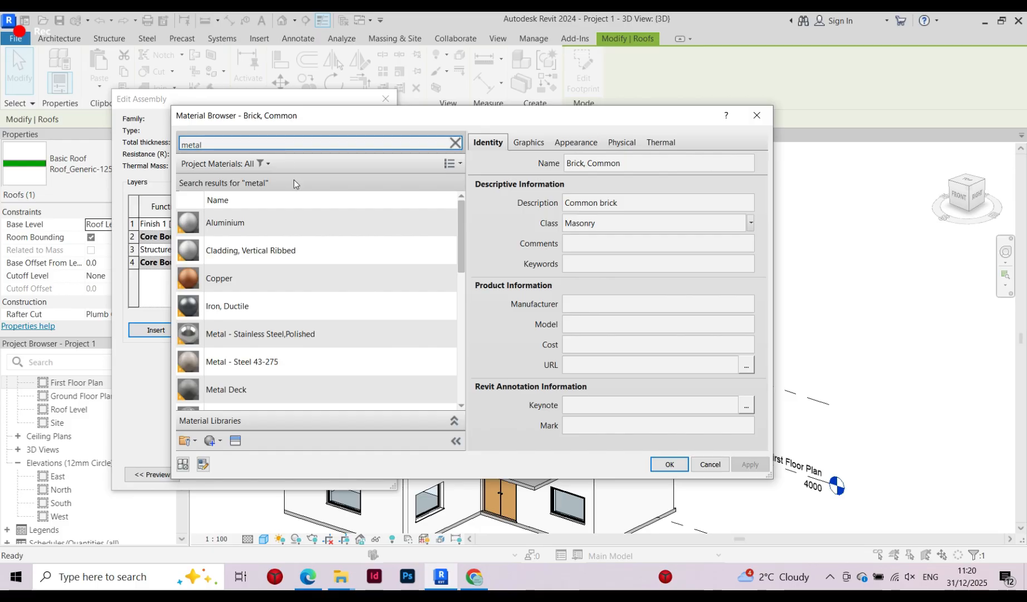
key(BackSpace)
key(BackSpace)
key(BackSpace)
key(BackSpace)
key(BackSpace)
text(tile)
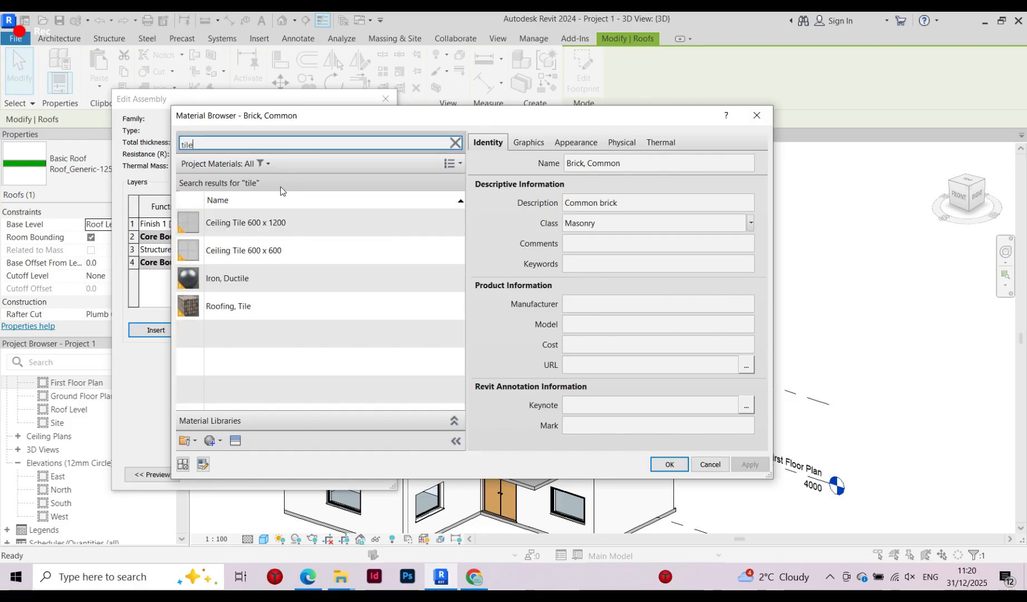
click(258, 313)
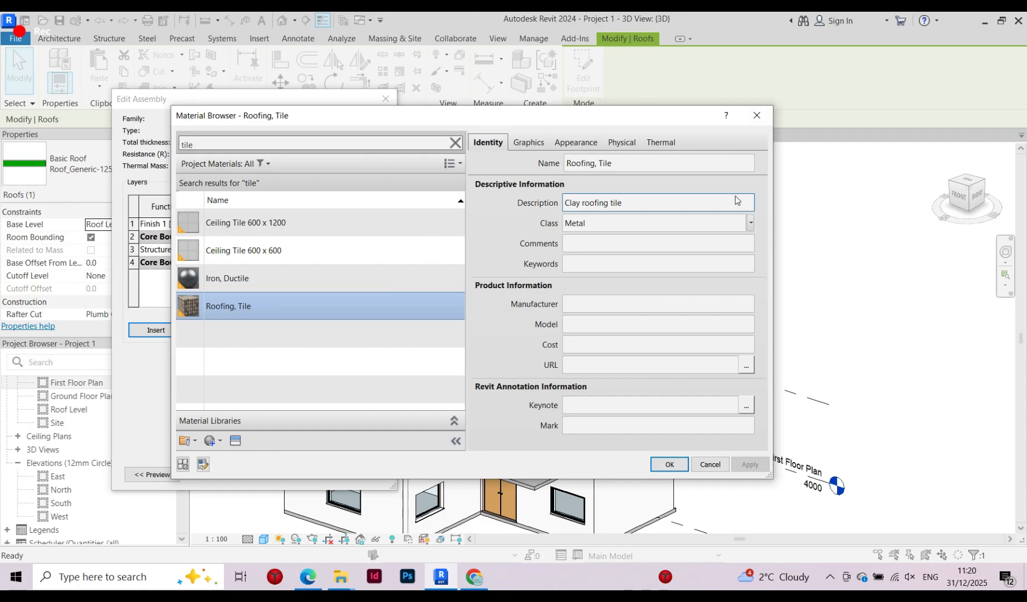
Change the Roofing, Tile shading colour to dark grey RGB 63 63 63 and assign the material to the layer
click(530, 142)
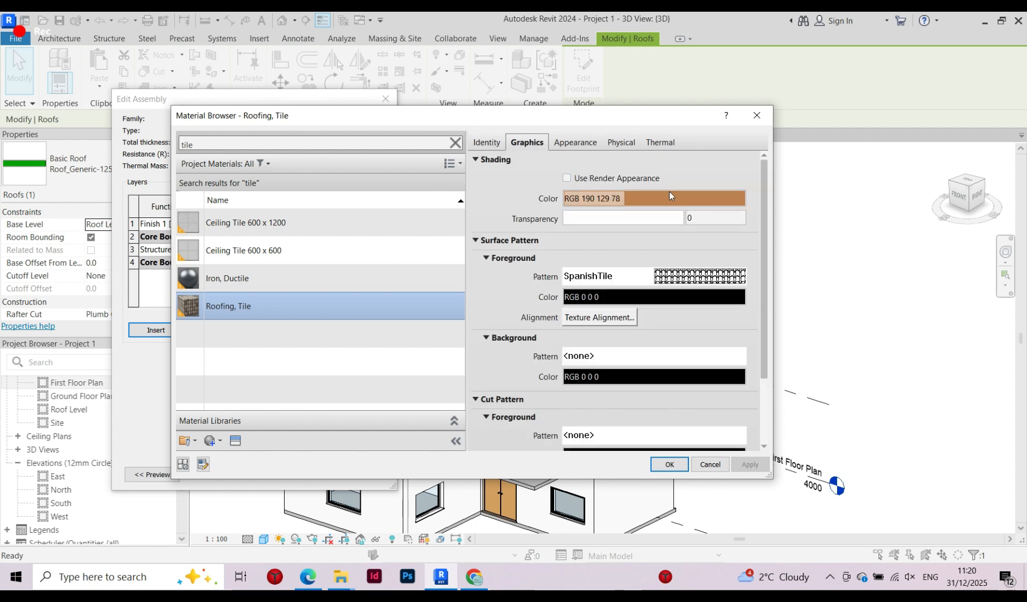
click(708, 199)
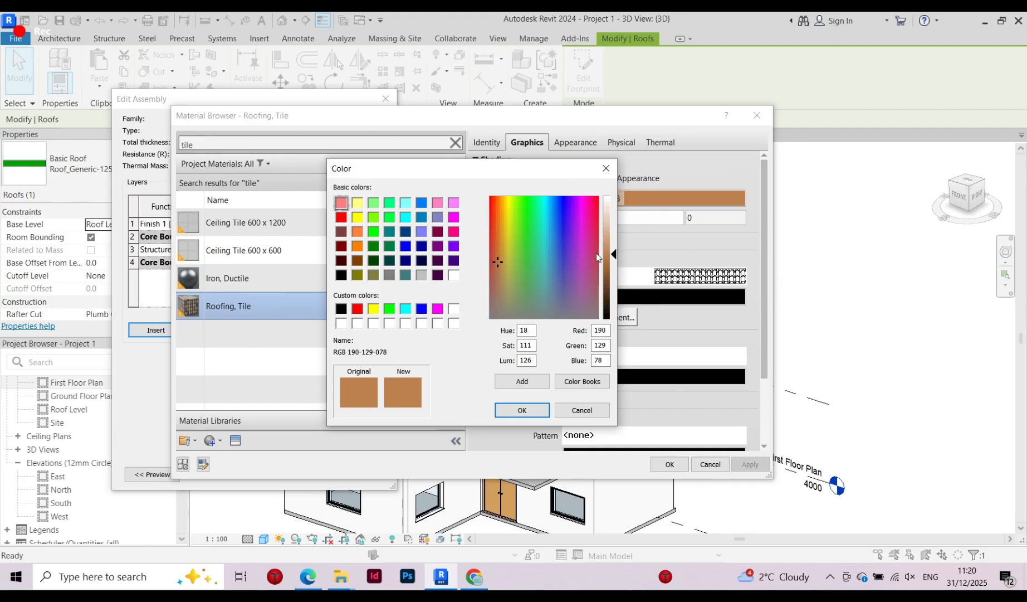
click(611, 264)
drag(611, 263, 611, 303)
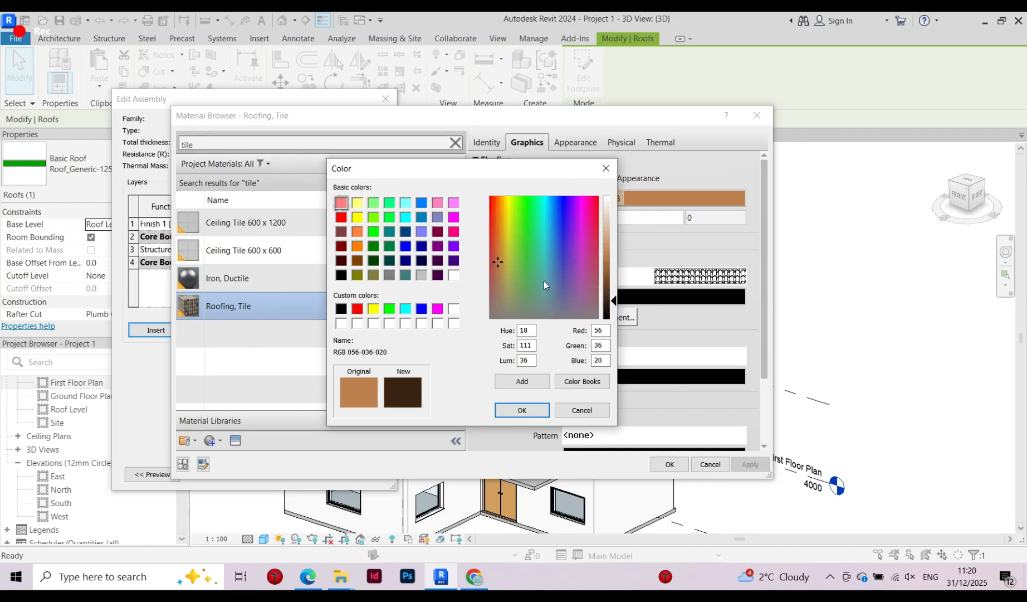
click(341, 310)
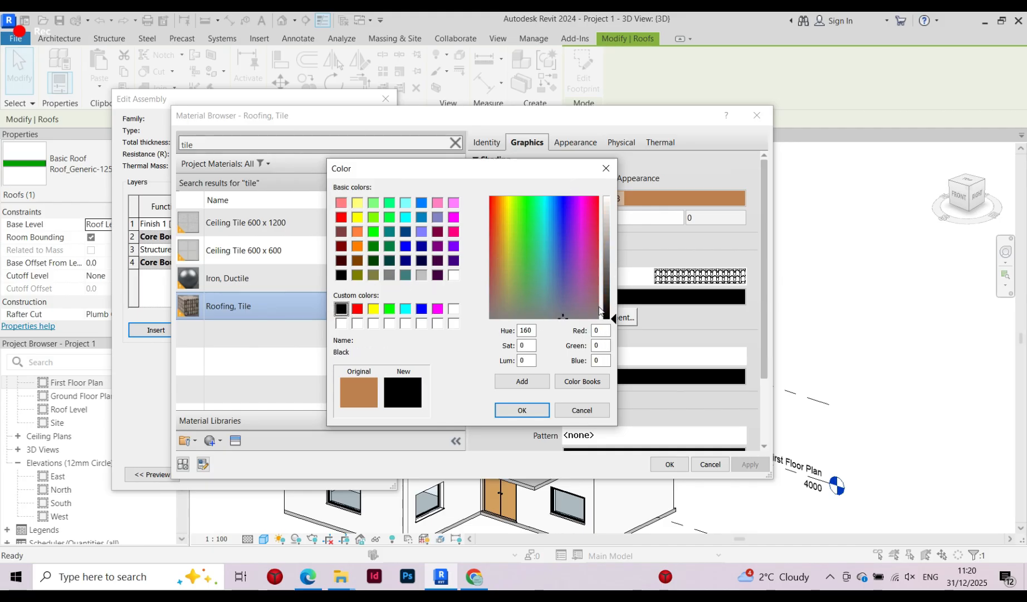
click(611, 300)
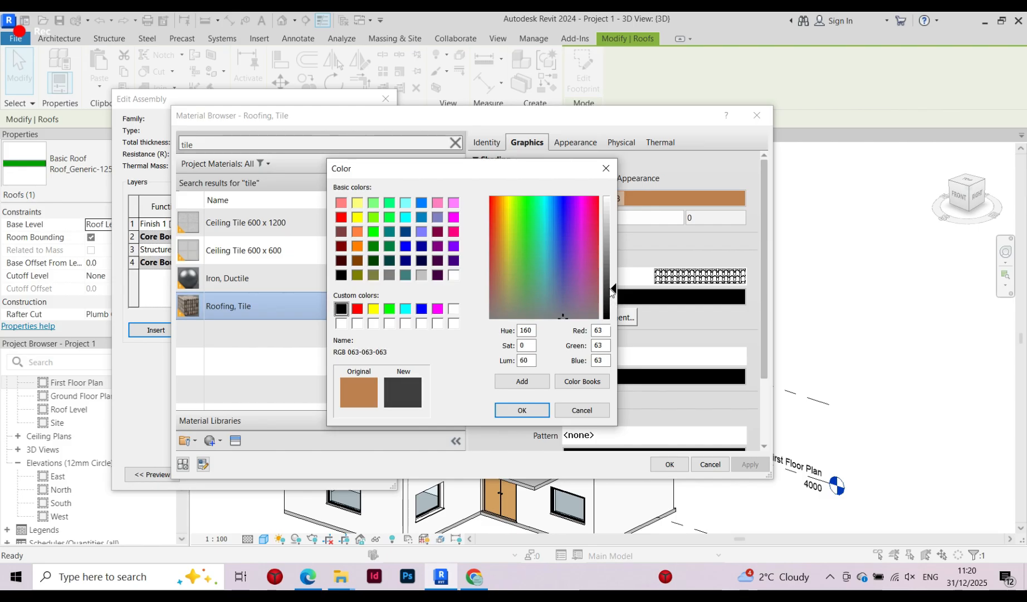
click(510, 407)
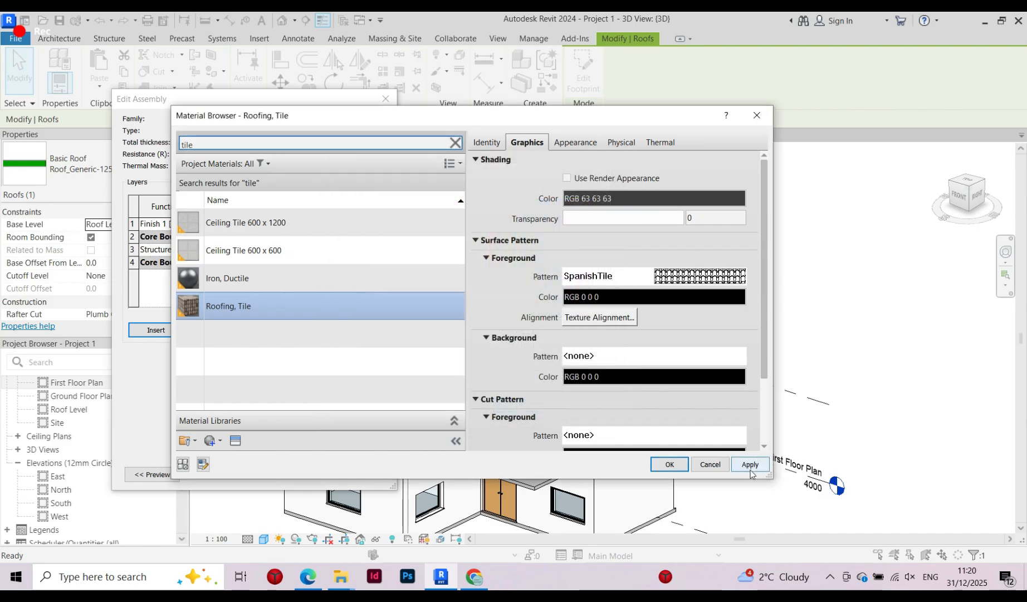
click(677, 466)
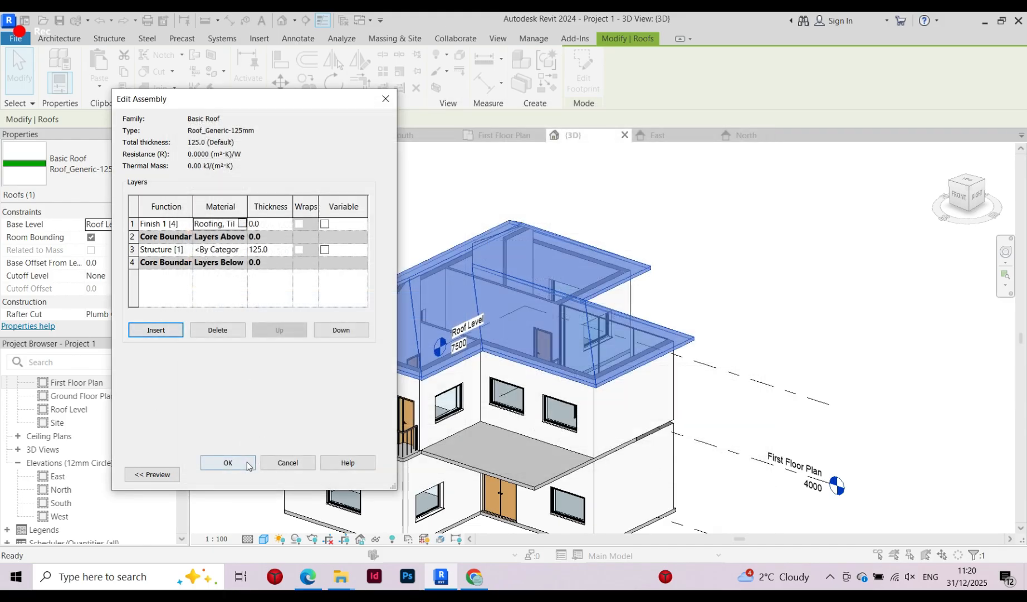
Set the tile finish layer's thickness to 20 mm, accept the roof type changes and deselect the roof
click(266, 225)
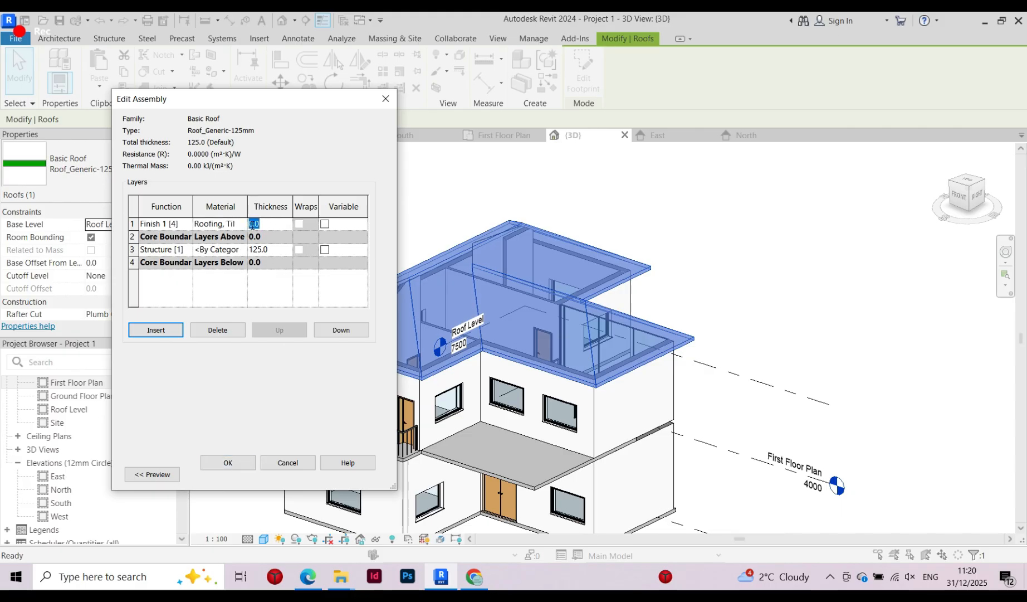
text(2)
click(226, 463)
click(353, 479)
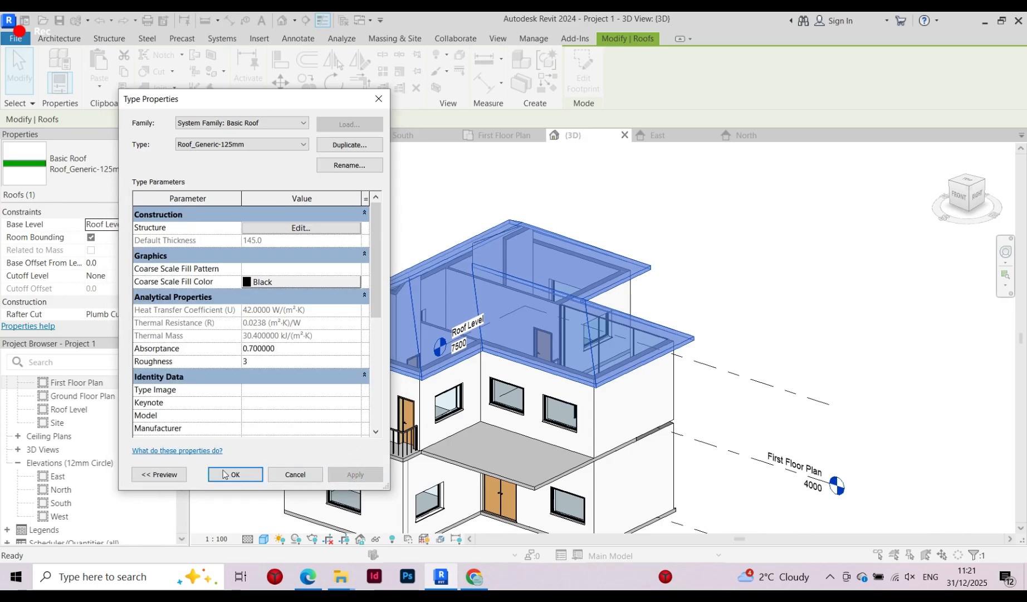
click(225, 472)
key(Escape)
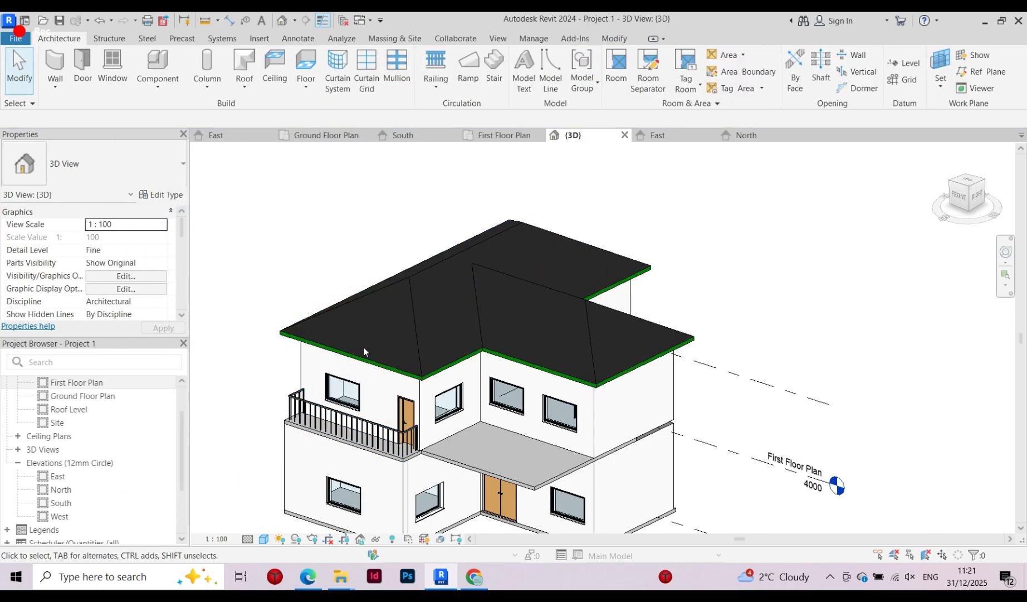
Examine the roof's eaves and underside and how the upper-storey walls meet the roof in the 3D view
scroll(421, 350, up, 2)
shift+middle_drag(406, 354, 408, 244)
scroll(502, 247, up, 4)
scroll(502, 252, down, 5)
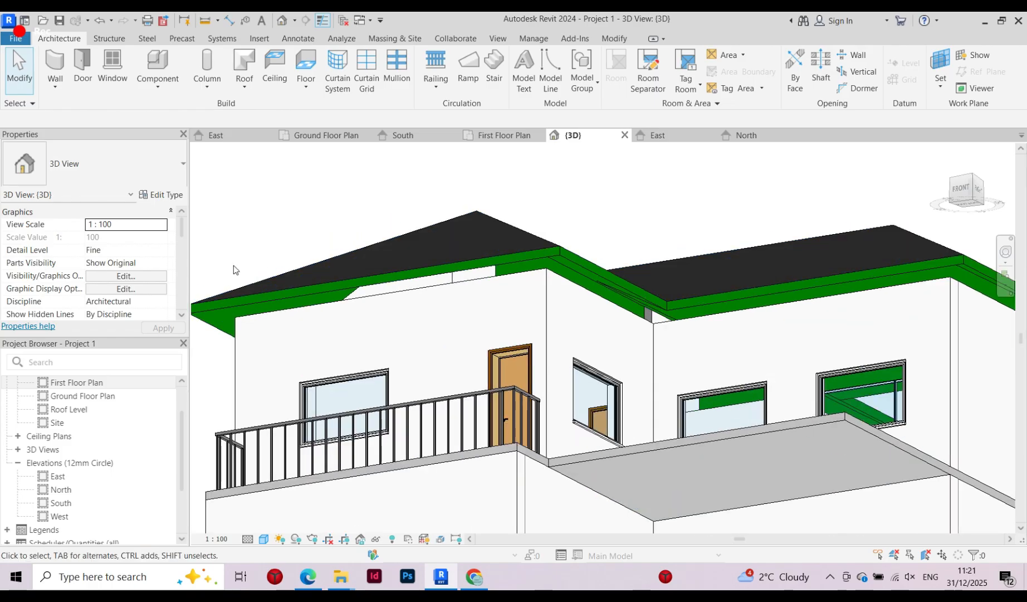
scroll(353, 296, up, 4)
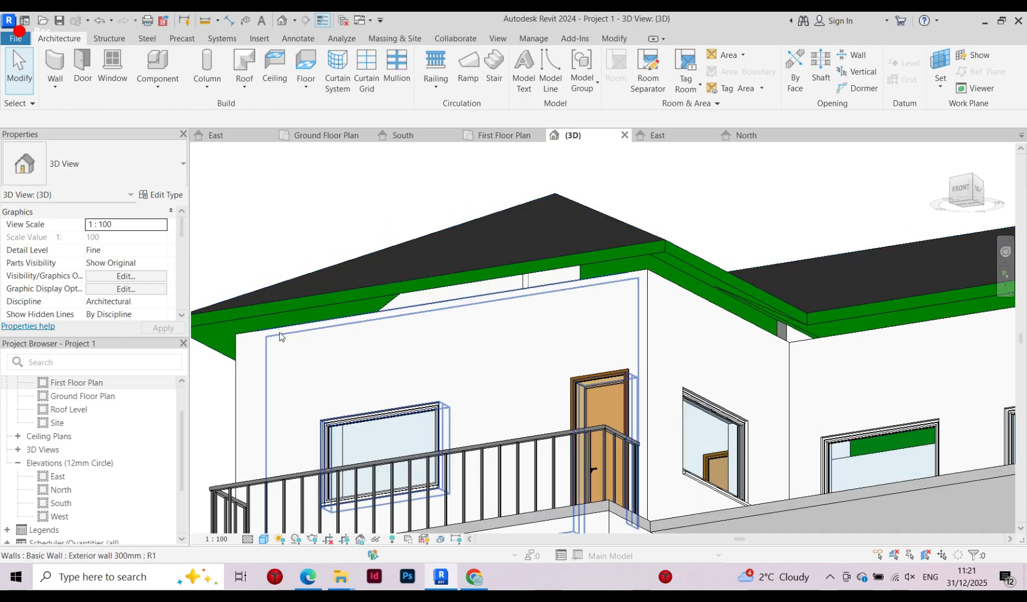
scroll(293, 338, down, 3)
shift+middle_drag(465, 260, 504, 282)
Open the roof's footprint sketch for editing and display it in the Roof Level floor plan
click(502, 270)
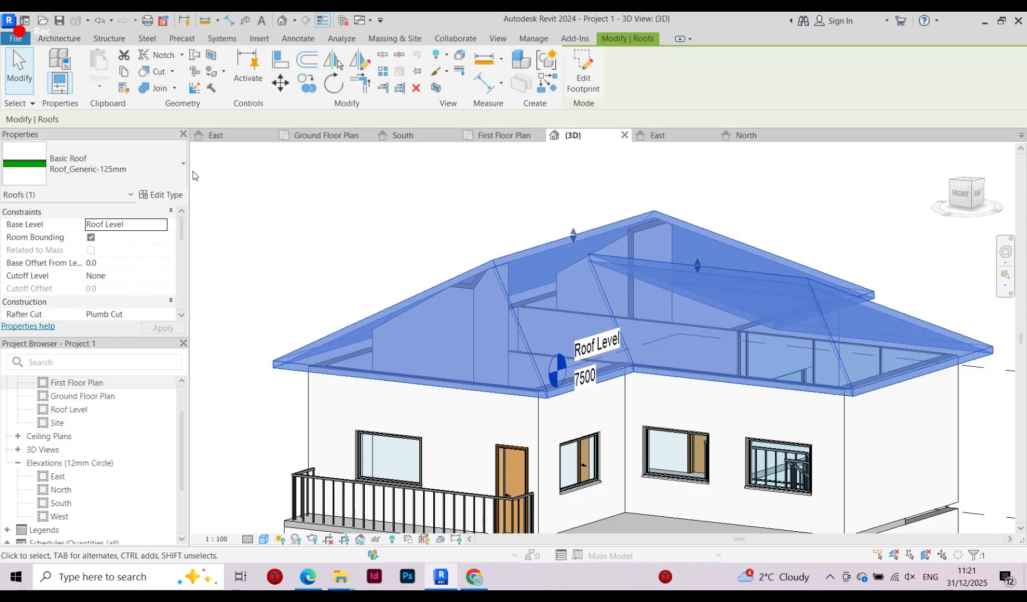
click(583, 73)
shift+middle_drag(529, 268, 600, 393)
scroll(285, 273, down, 2)
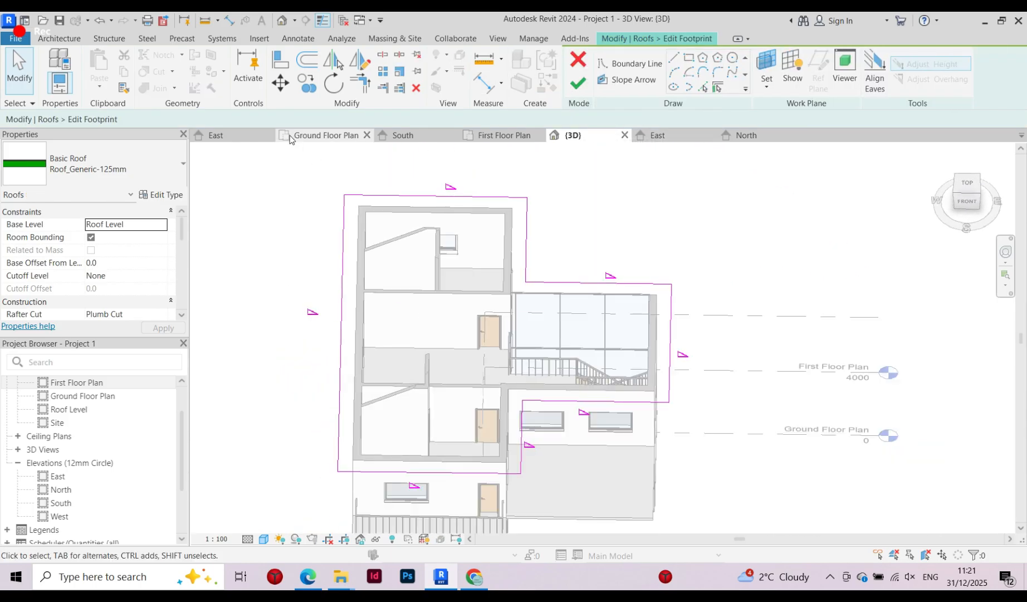
click(100, 382)
double_click(99, 383)
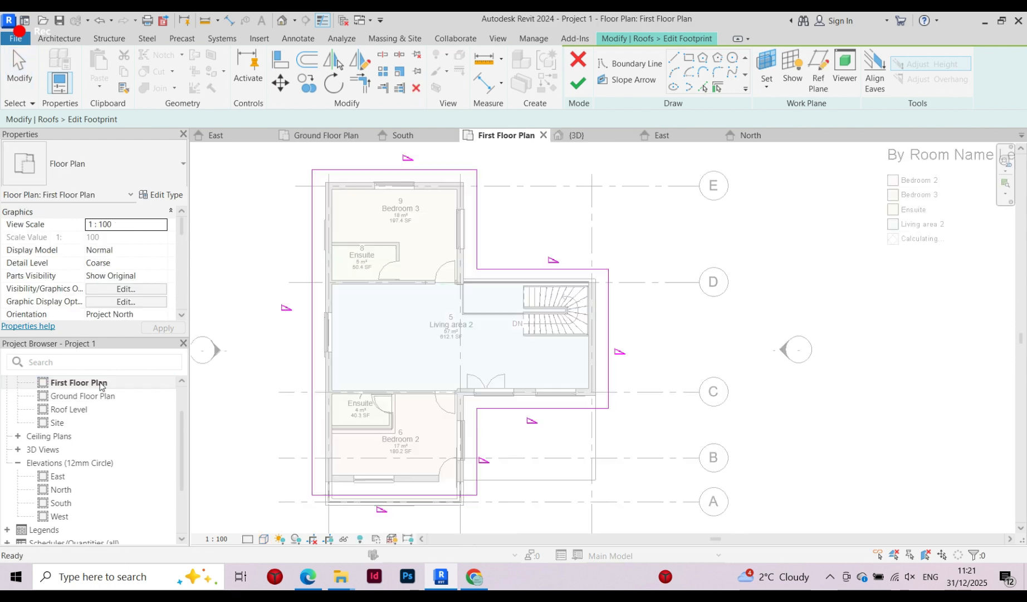
click(82, 409)
double_click(82, 409)
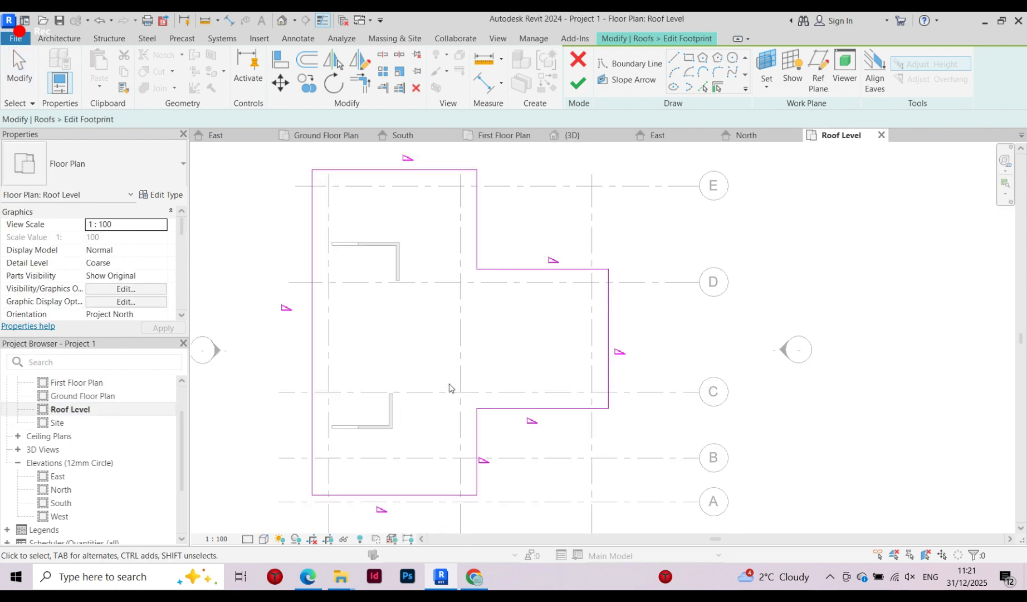
scroll(380, 320, down, 2)
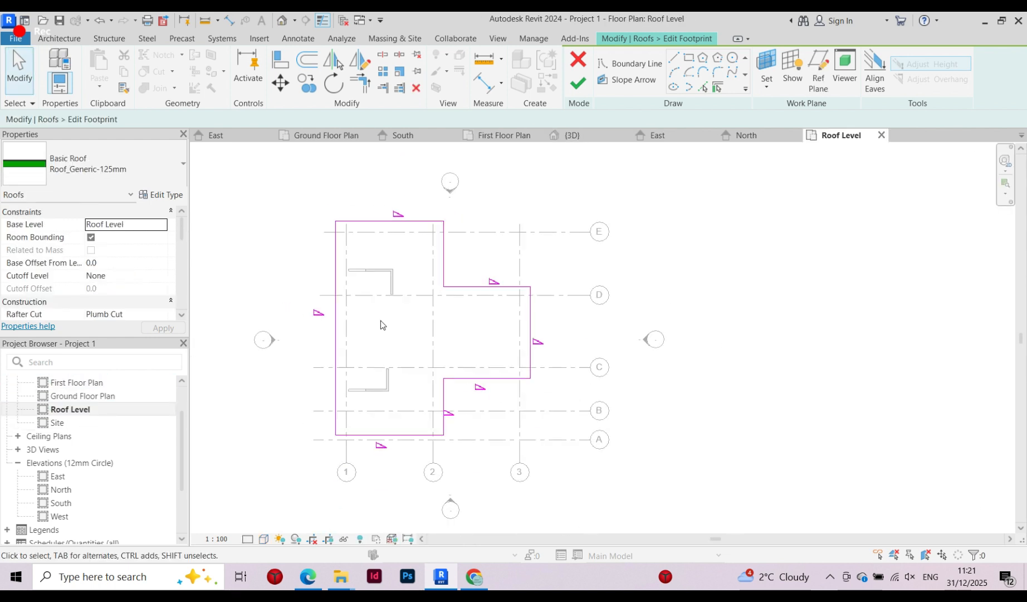
Set the slope of the long footprint edge beside grid 1 to 40°
scroll(333, 258, up, 1)
click(334, 257)
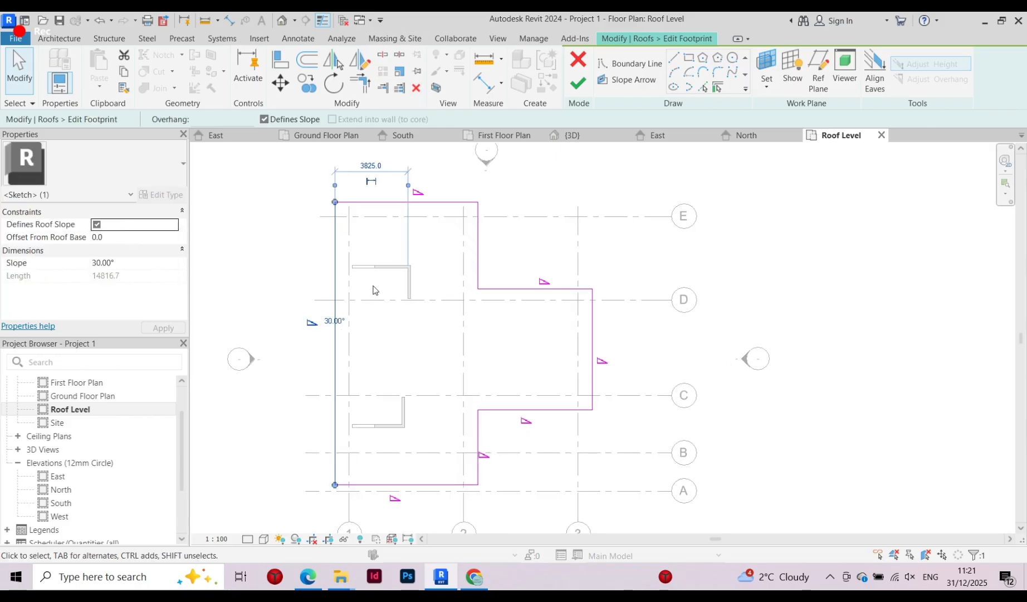
click(325, 295)
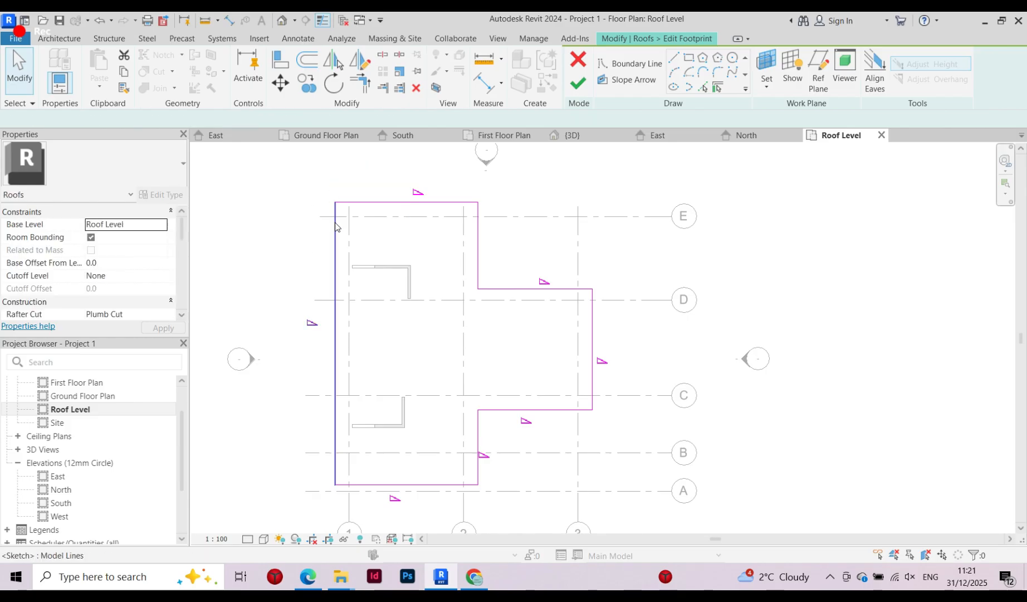
click(335, 267)
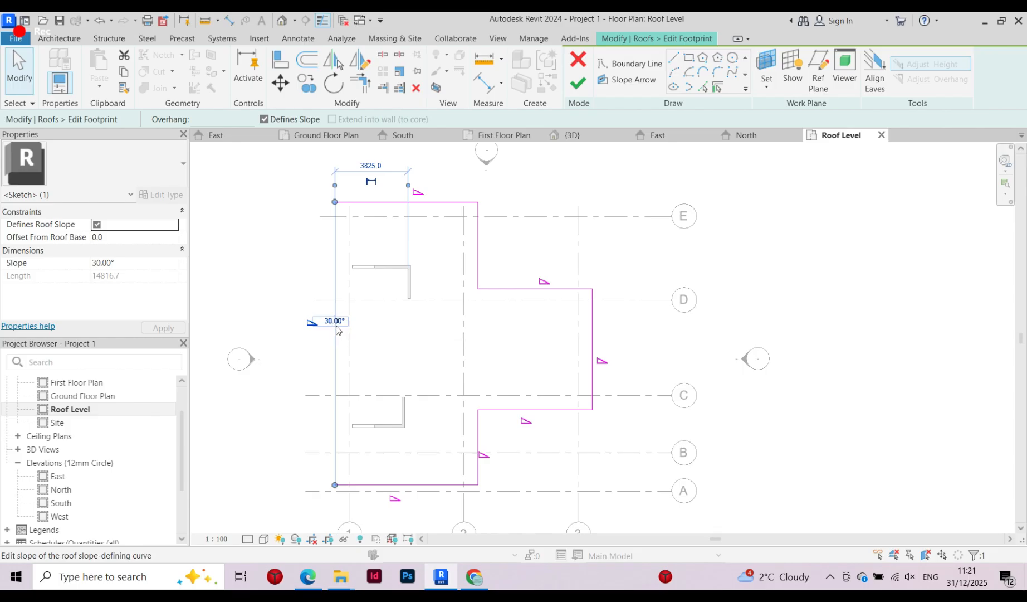
click(339, 321)
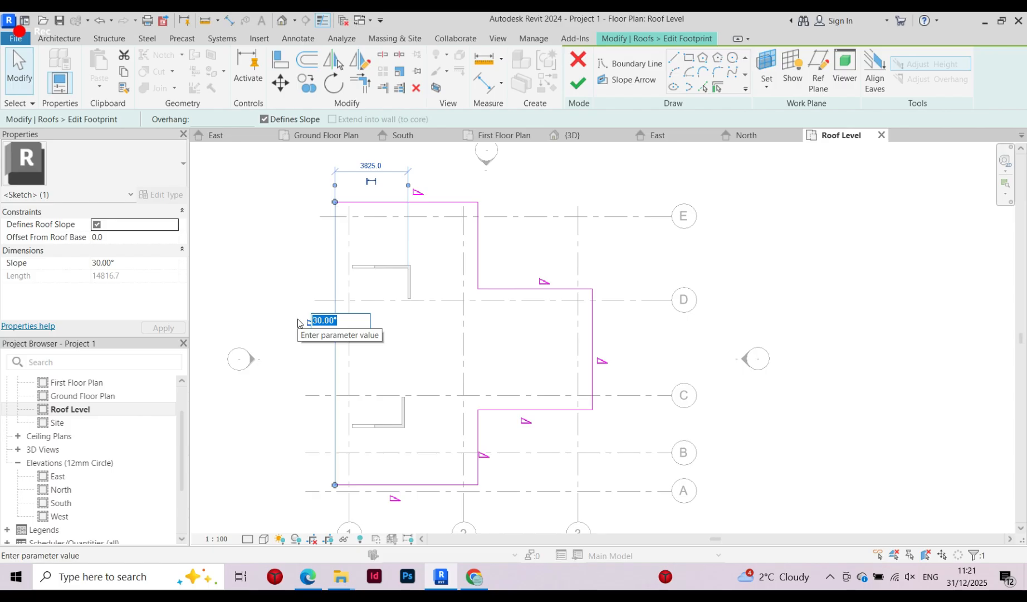
text(40)
key(Return)
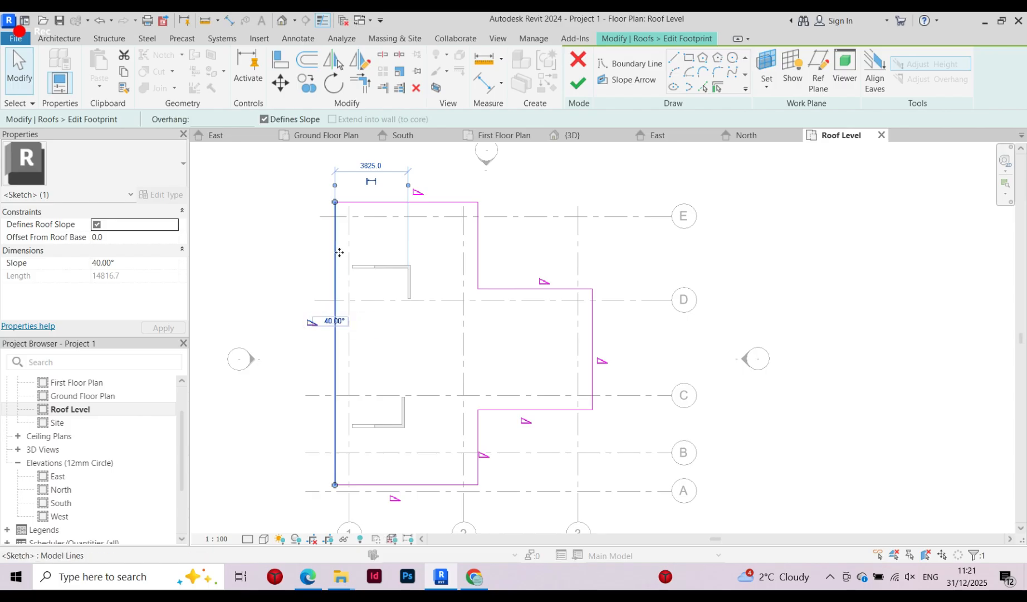
Nudge the long footprint edge beside grid 1 outward by three increments and finish the roof footprint sketch
key(Escape)
scroll(349, 219, down, 1)
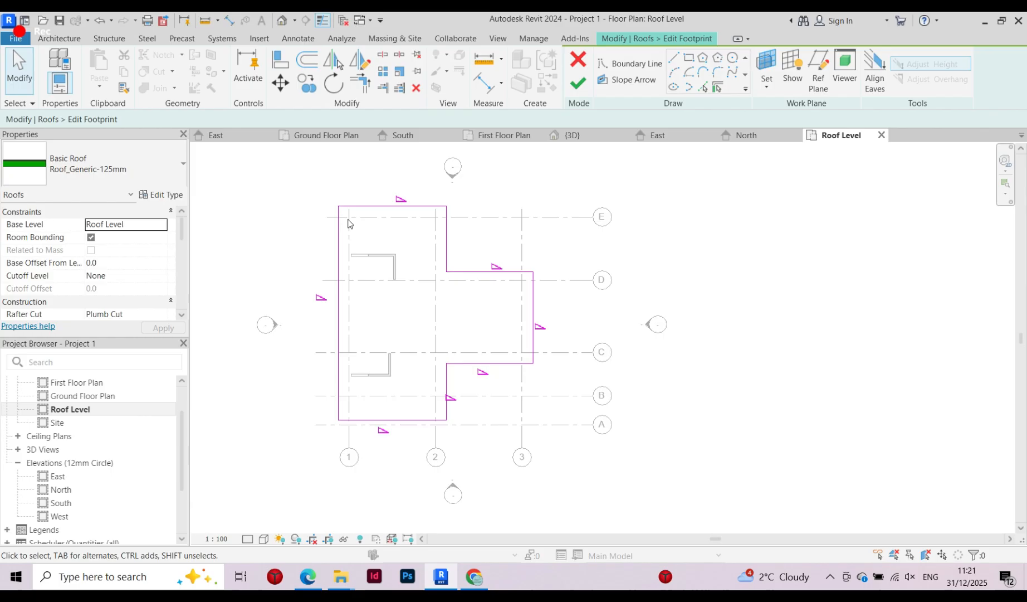
click(339, 262)
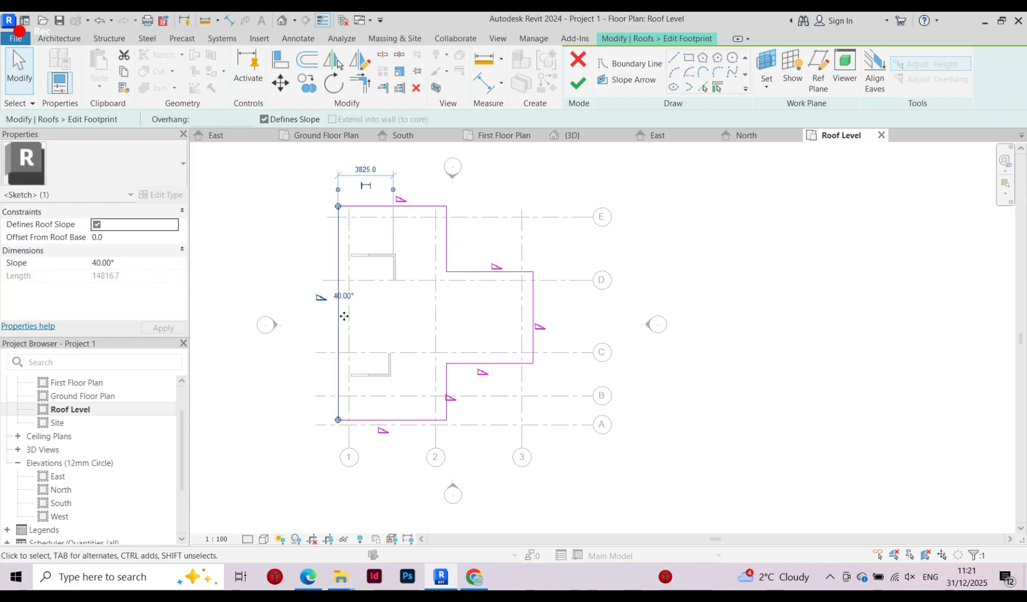
scroll(344, 316, up, 1)
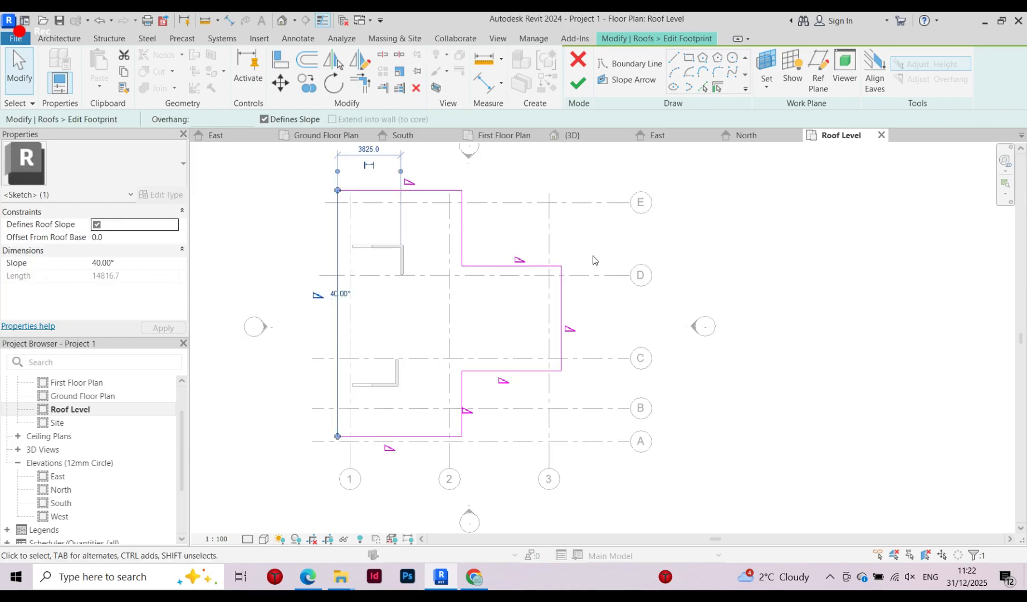
key(Left)
key(Left)
key(Left)
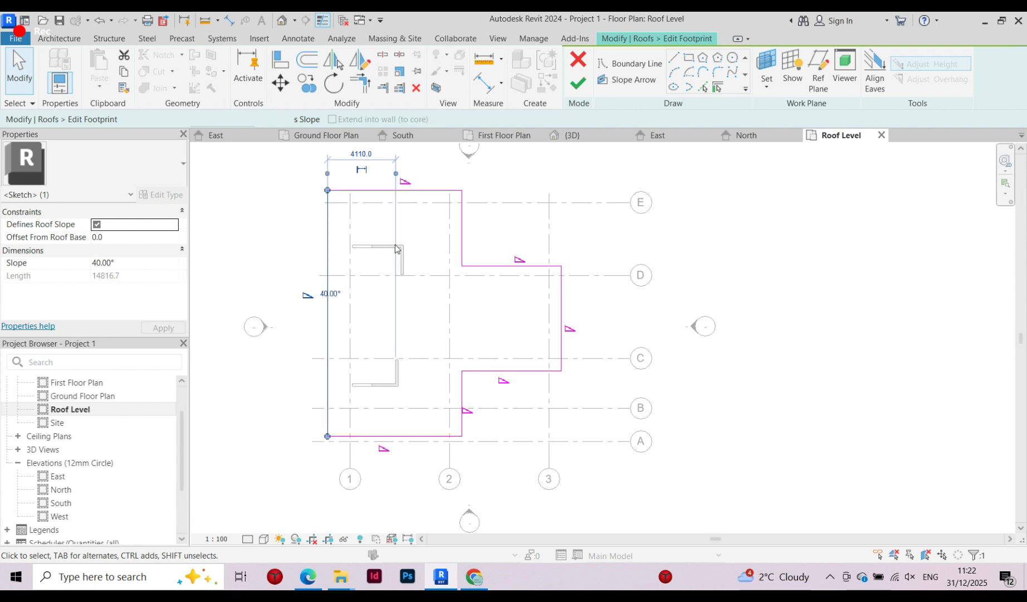
click(578, 82)
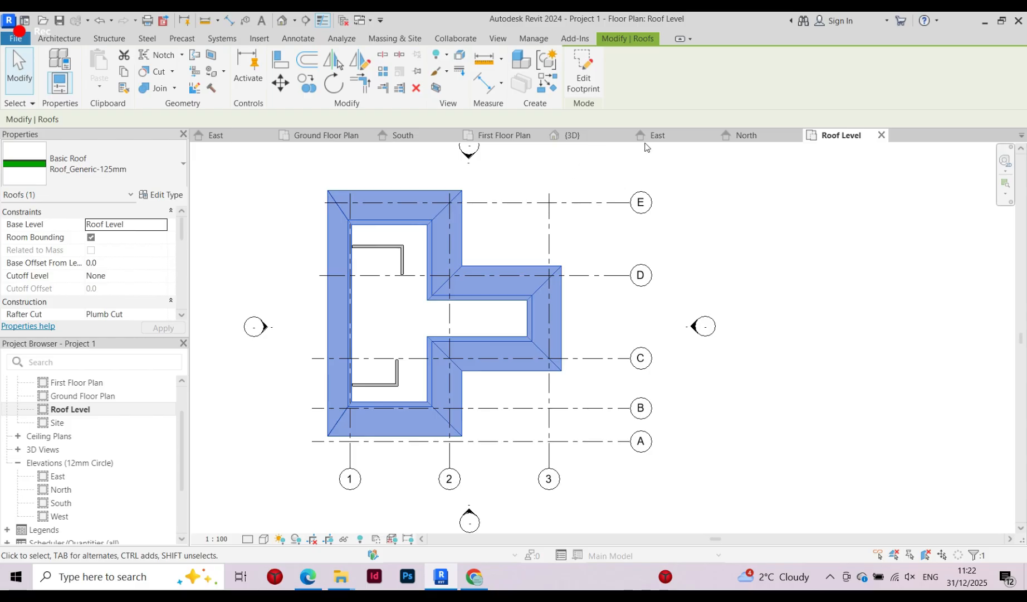
In the 3D view, attach the top of the long upper-storey side wall along grid 1 to the roof
click(584, 138)
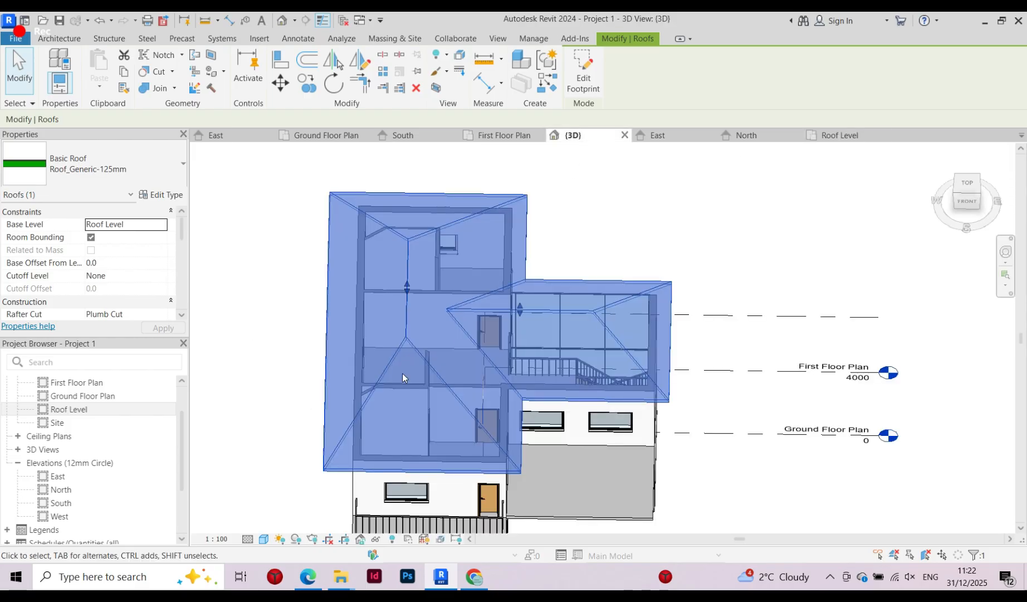
key(Escape)
shift+middle_drag(419, 306, 438, 195)
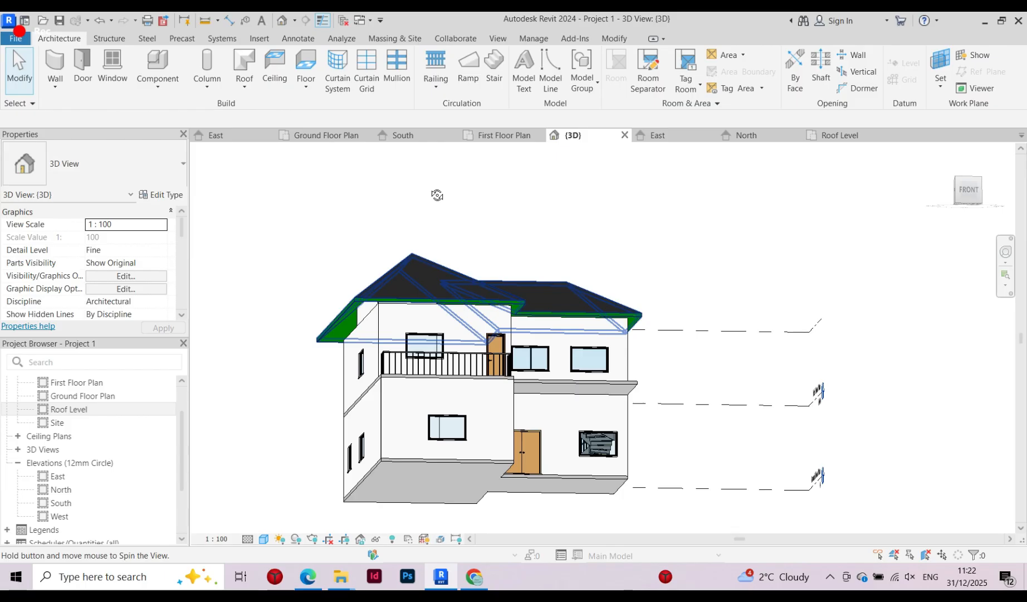
click(376, 328)
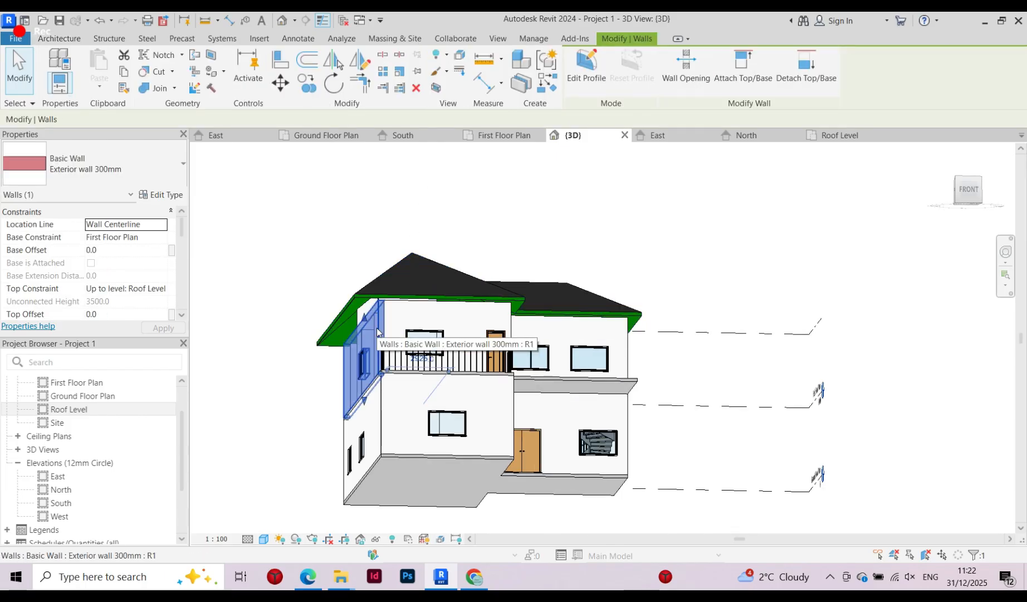
key(Escape)
shift+middle_drag(418, 307, 441, 283)
scroll(385, 268, up, 3)
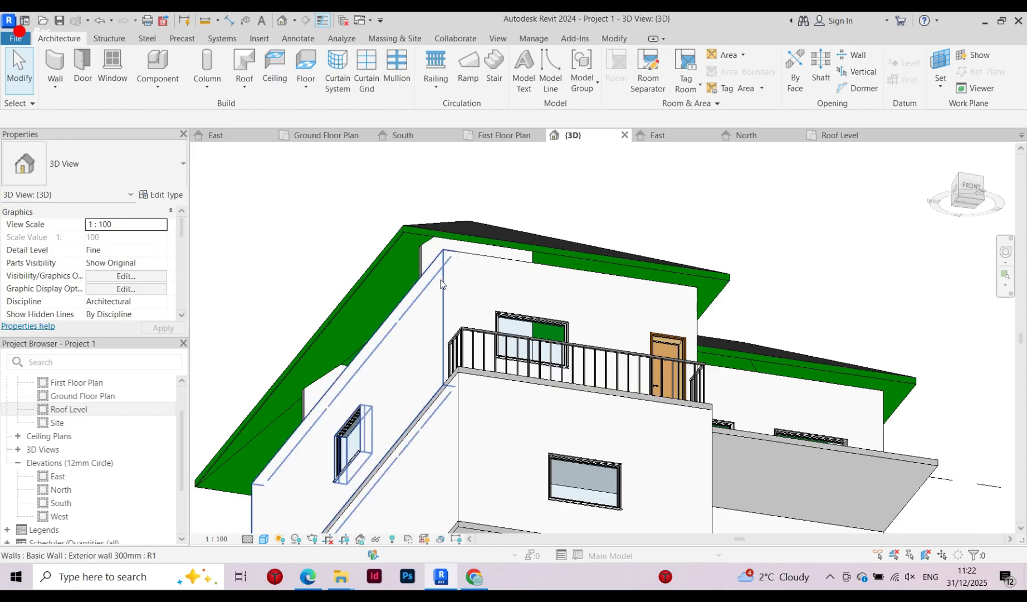
click(441, 282)
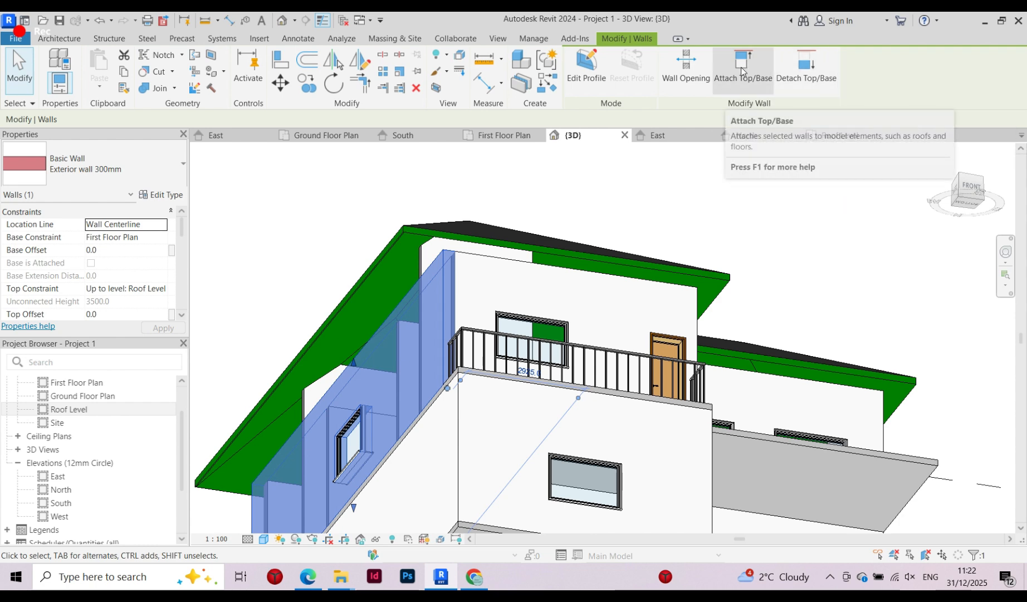
click(741, 67)
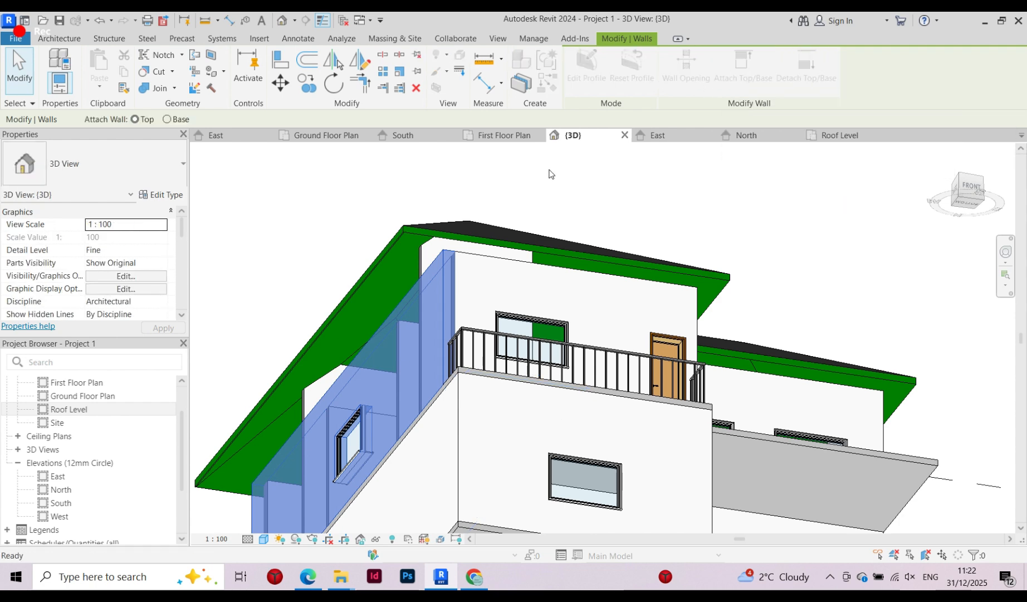
click(413, 232)
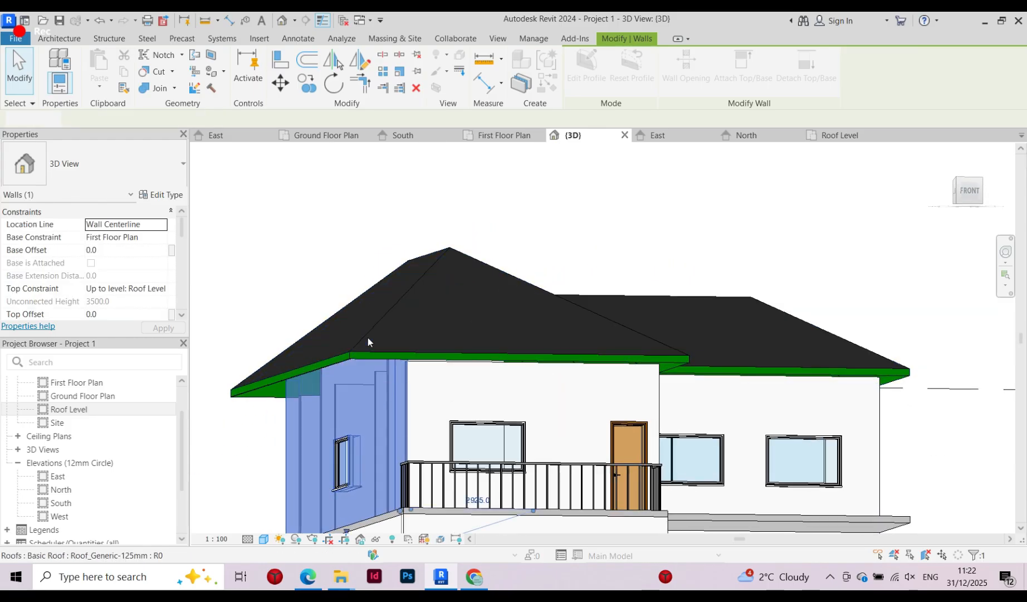
key(Escape)
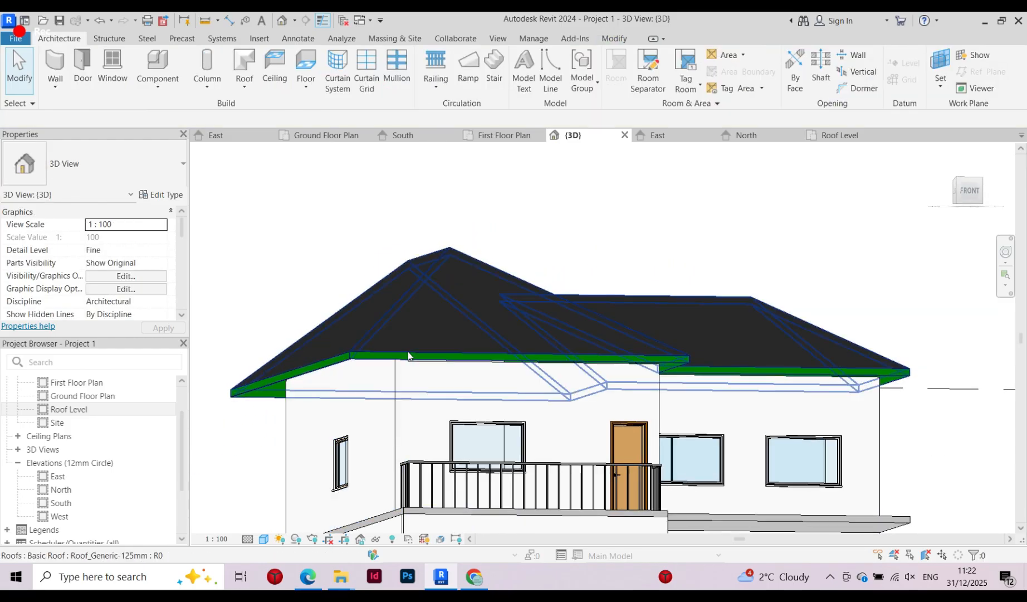
Attach the top of the upper-storey front wall behind the balcony to the roof
shift+middle_drag(367, 341, 475, 279)
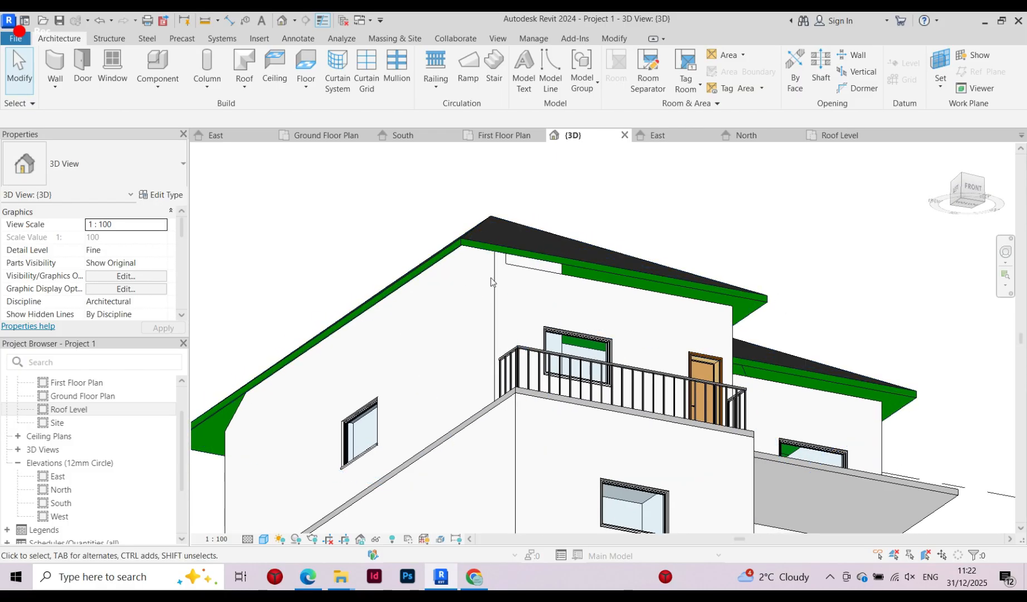
click(577, 282)
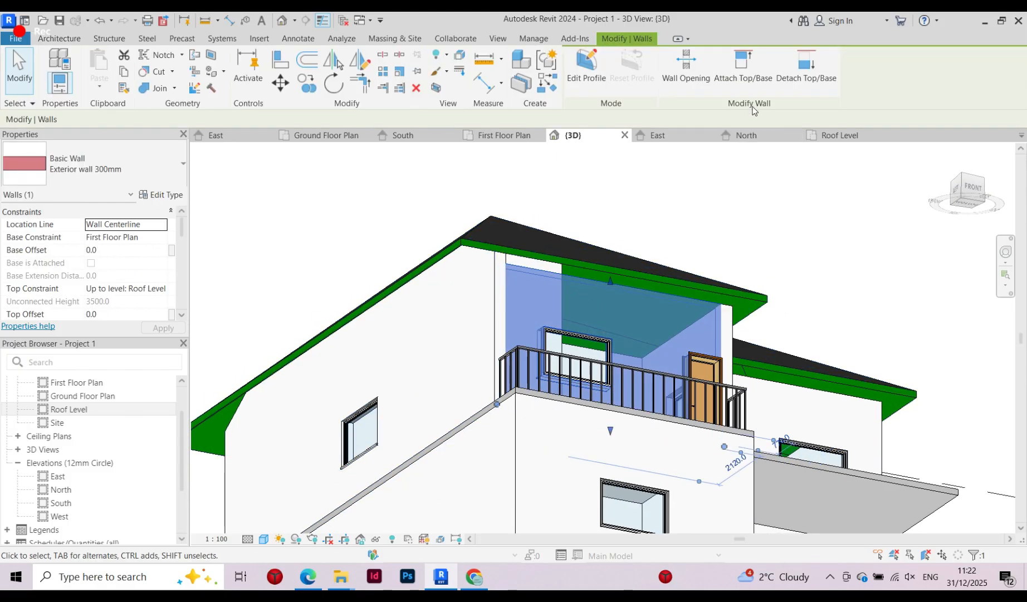
click(743, 78)
click(595, 261)
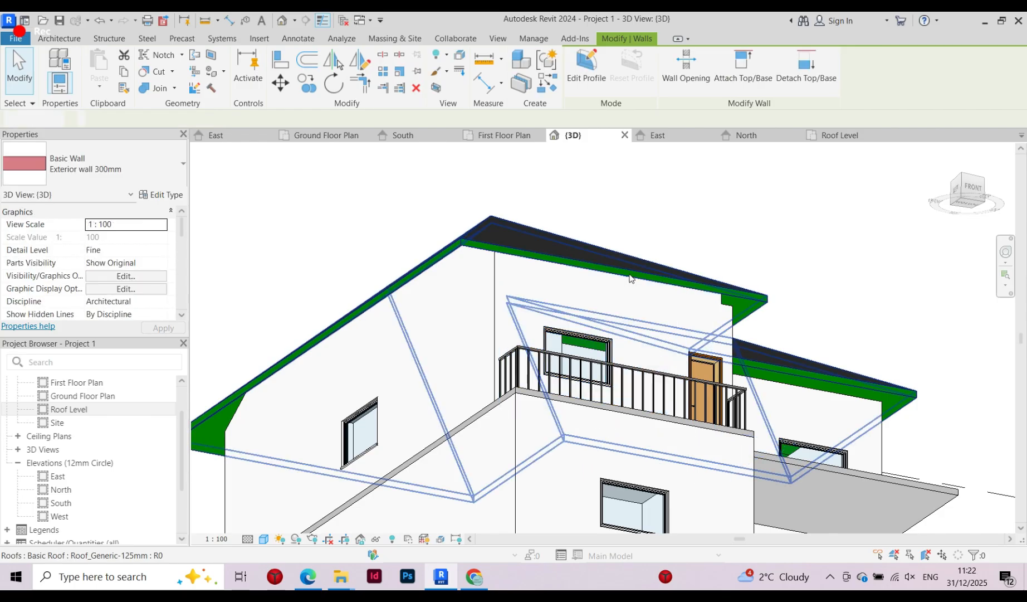
key(Escape)
Attach the top of the upper-storey return wall between the balcony front and the projecting wing to the roof
shift+middle_drag(595, 261, 367, 328)
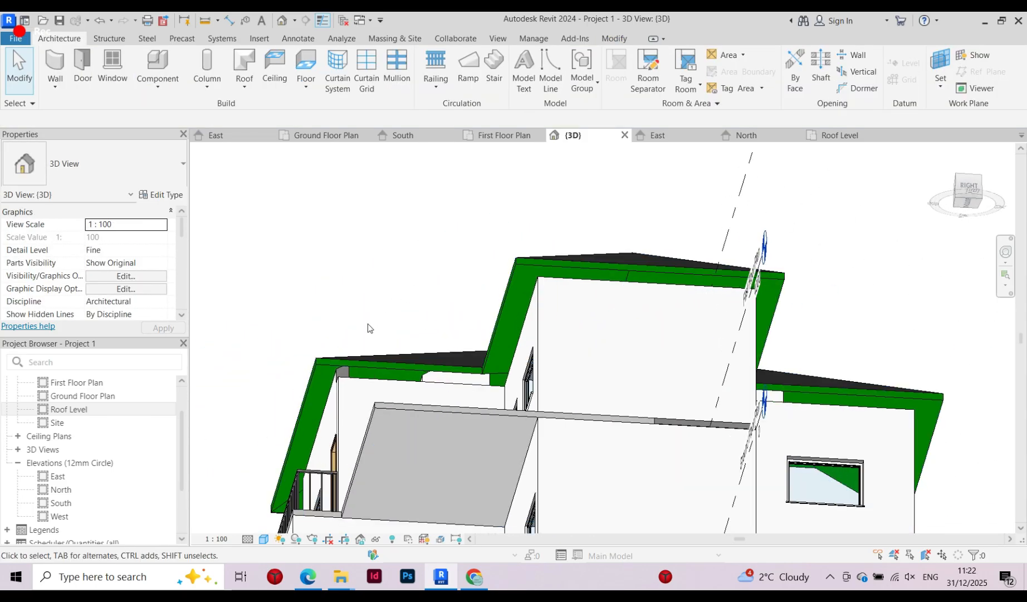
click(377, 384)
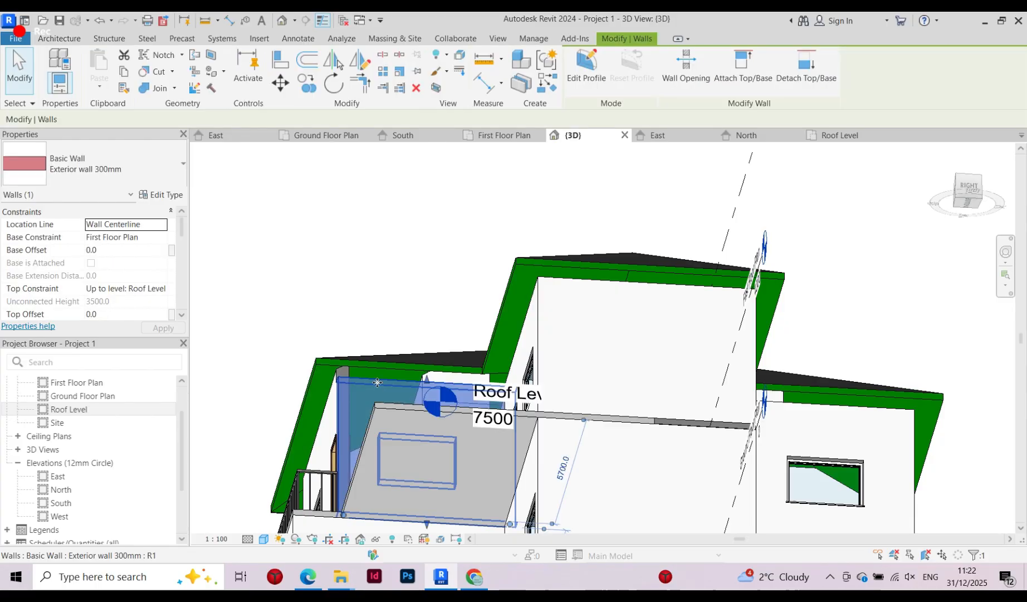
click(747, 69)
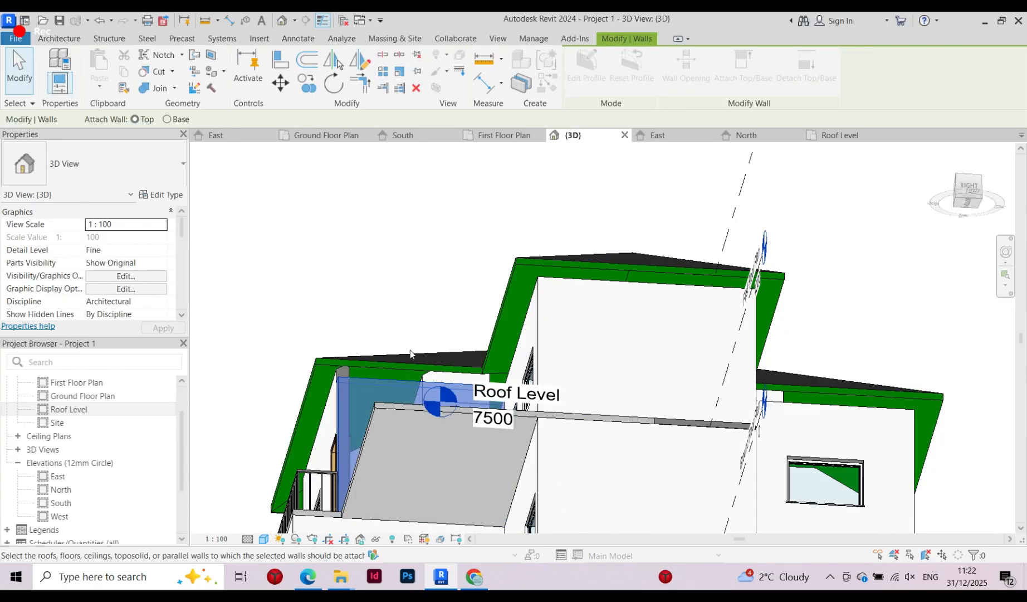
key(Escape)
shift+middle_drag(376, 364, 673, 305)
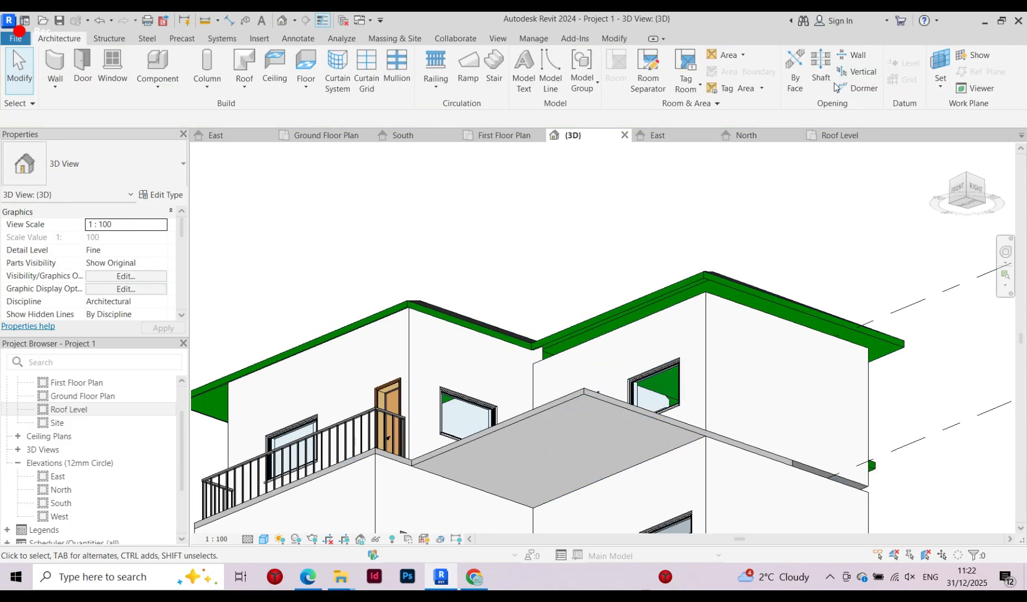
Attach the top of the projecting wing's upper-storey front wall to the roof
click(684, 308)
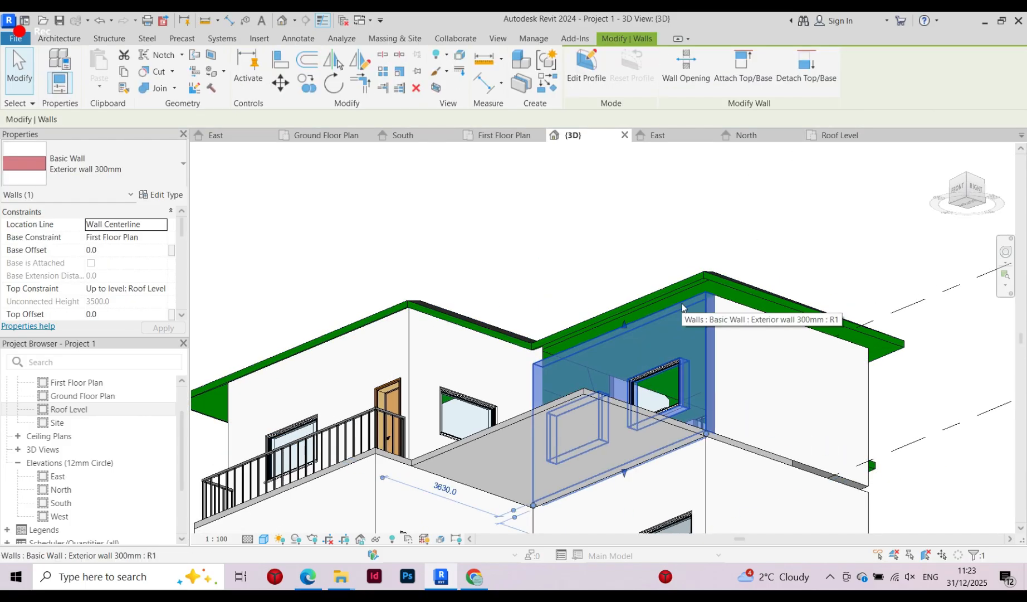
click(742, 66)
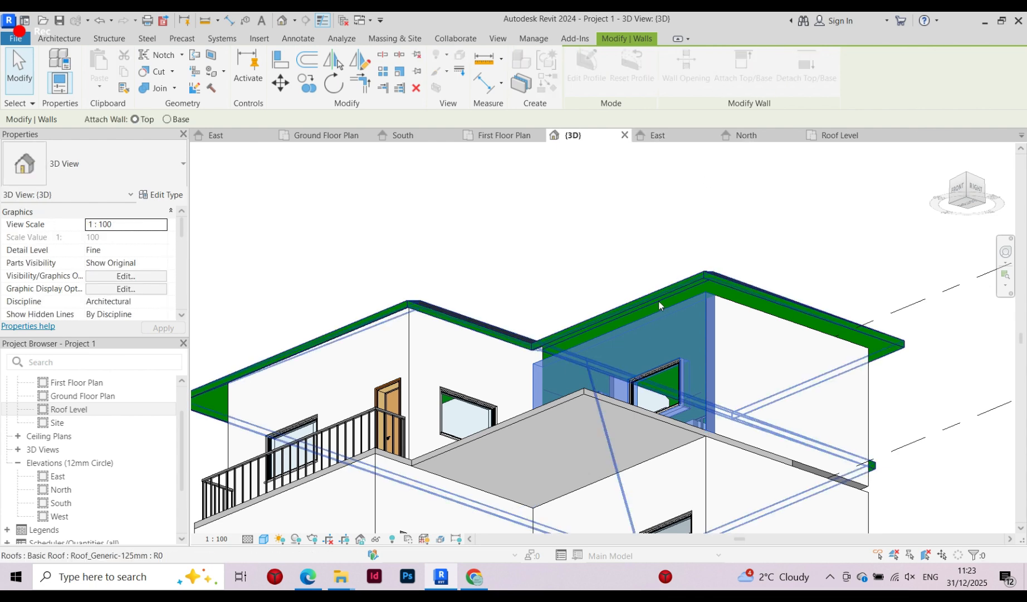
click(658, 301)
key(Escape)
Attach the top of the projecting wing's windowless end wall to the roof
click(734, 305)
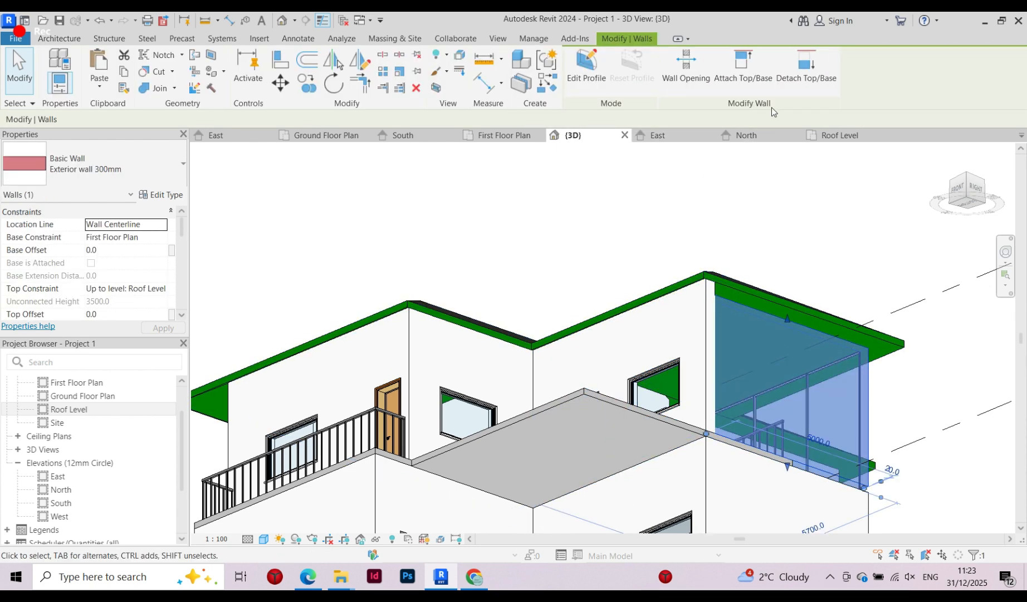
click(741, 66)
click(748, 292)
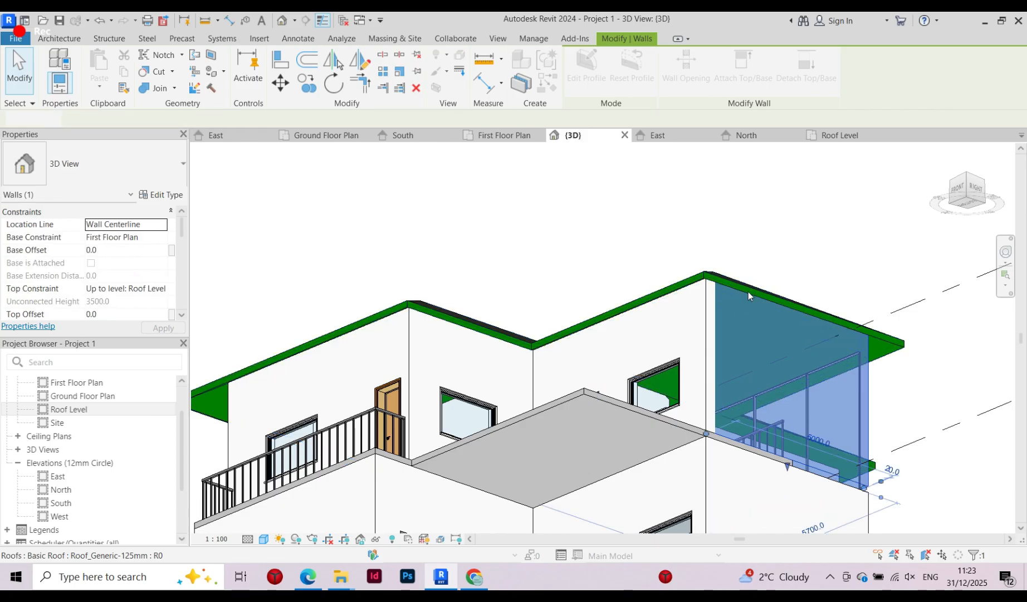
key(Escape)
Attach the top of the windowed return wall between the curtain wall and the rear of the main block to the roof
shift+middle_drag(748, 291, 496, 333)
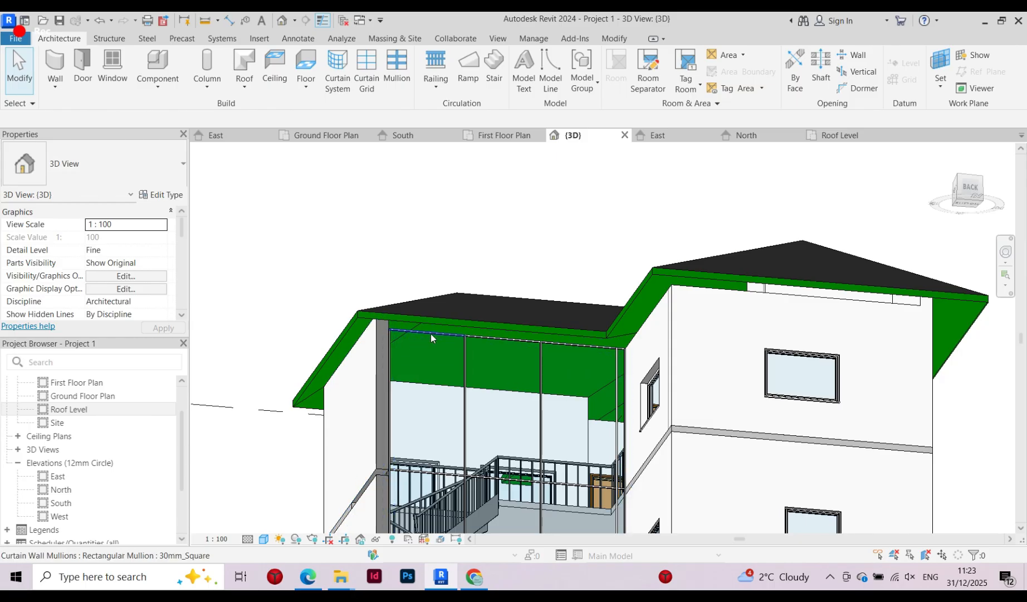
mouse_move(430, 333)
shift+middle_down()
mouse_move(449, 363)
mouse_move(426, 346)
shift+middle_up()
scroll(353, 400, down, 2)
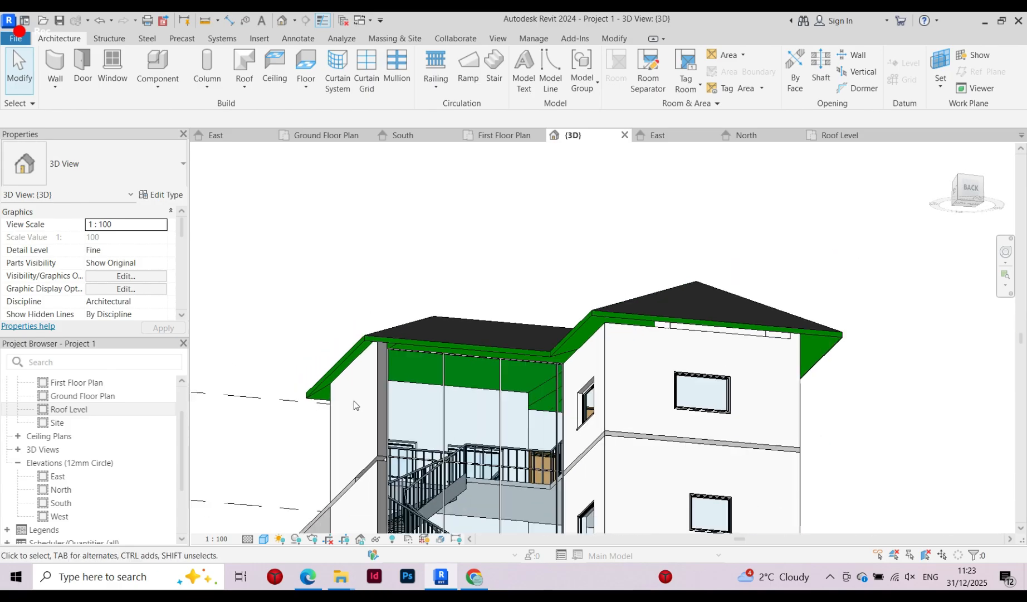
scroll(557, 339, up, 3)
scroll(337, 349, down, 3)
scroll(563, 370, up, 2)
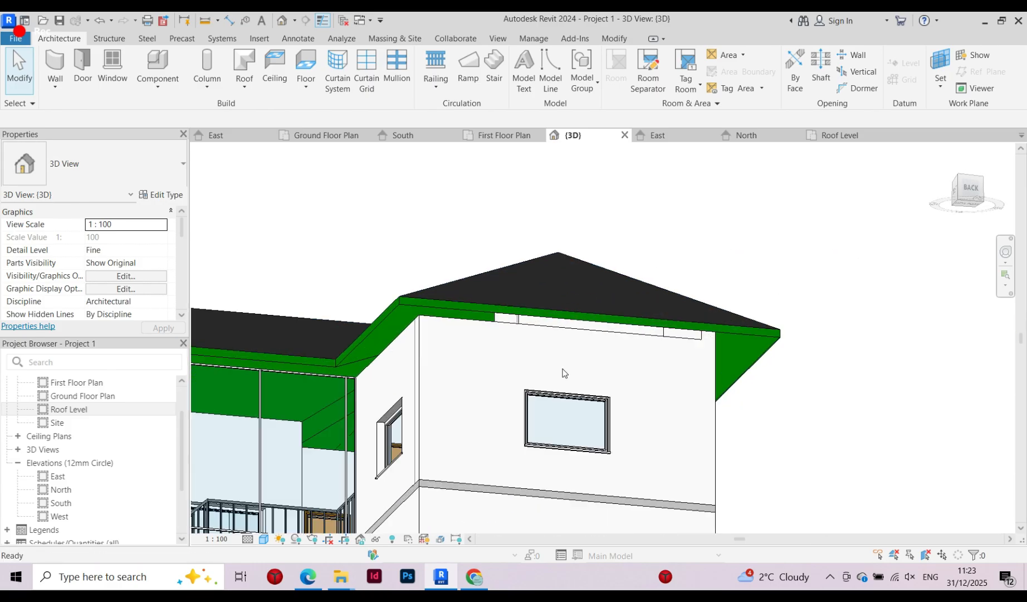
click(413, 332)
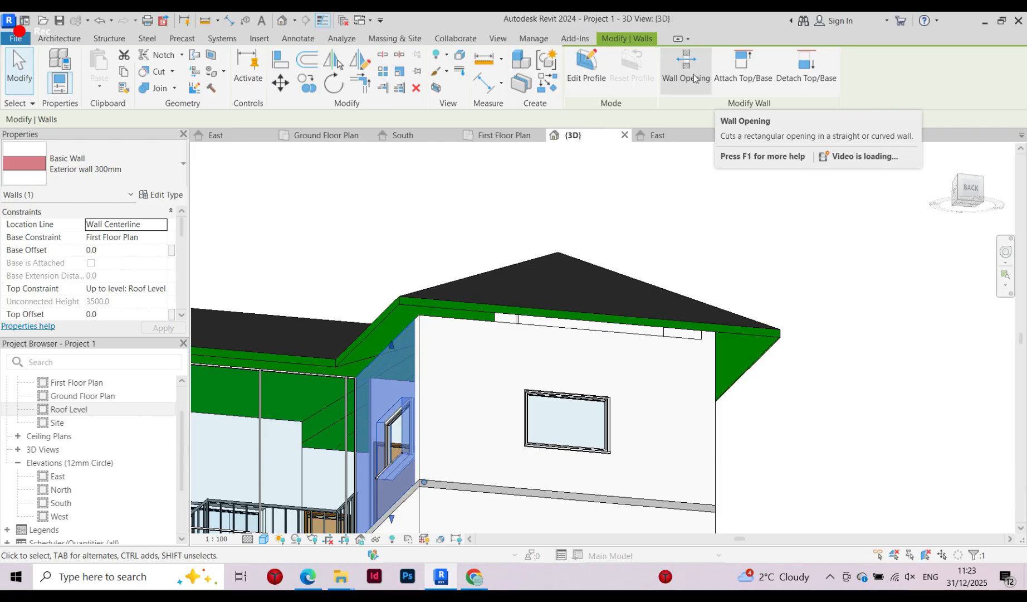
click(743, 65)
click(389, 314)
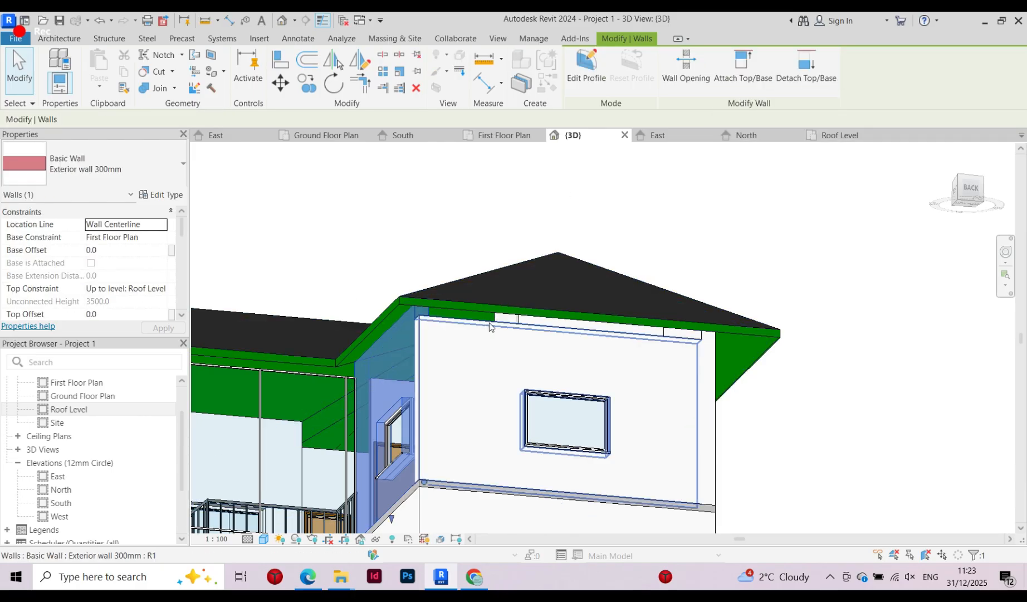
click(478, 321)
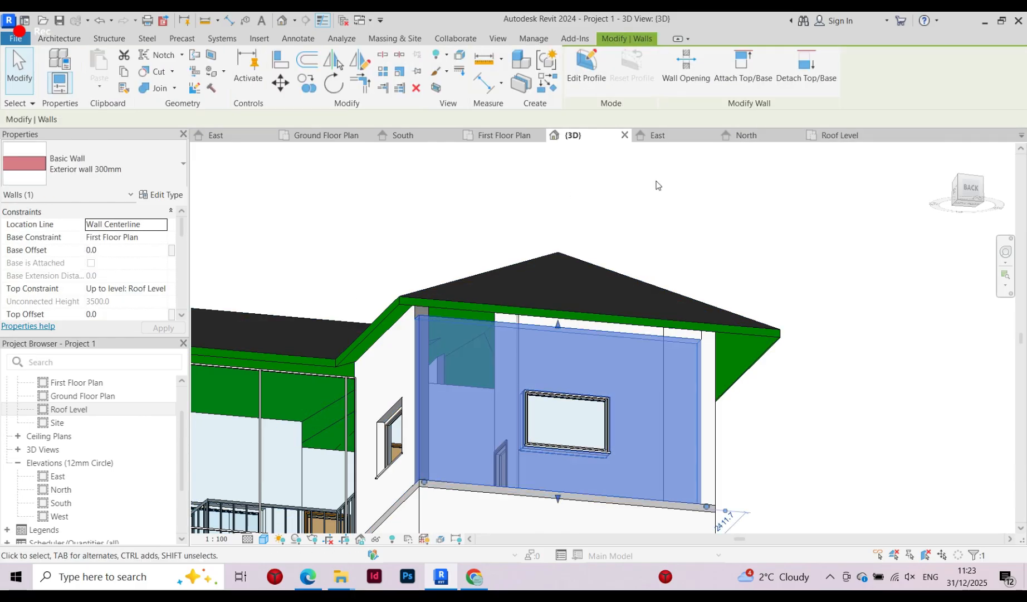
click(743, 66)
click(468, 299)
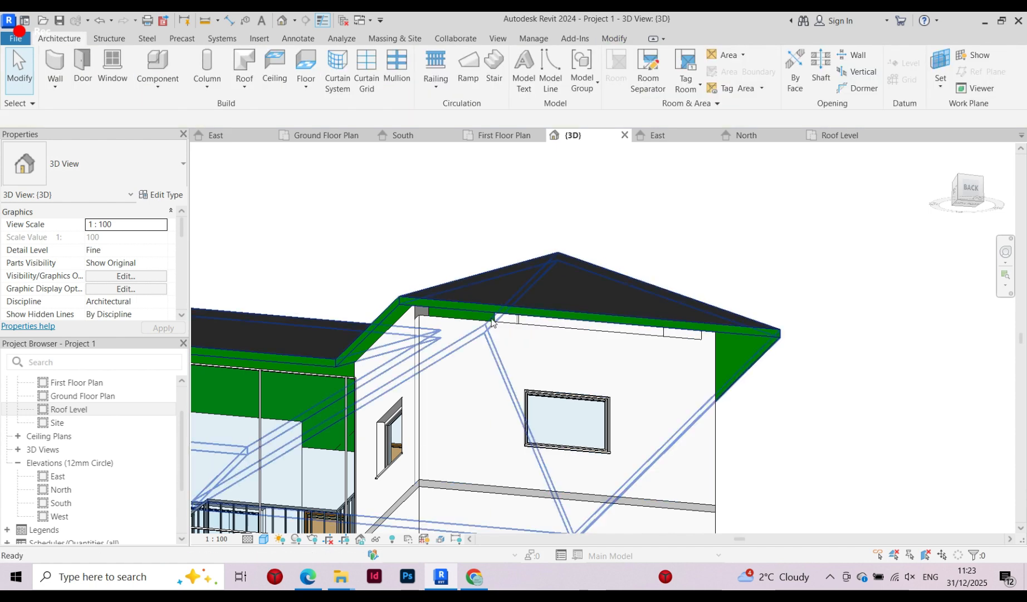
Attach the top of the main block's upper-storey rear wall to the roof
click(473, 322)
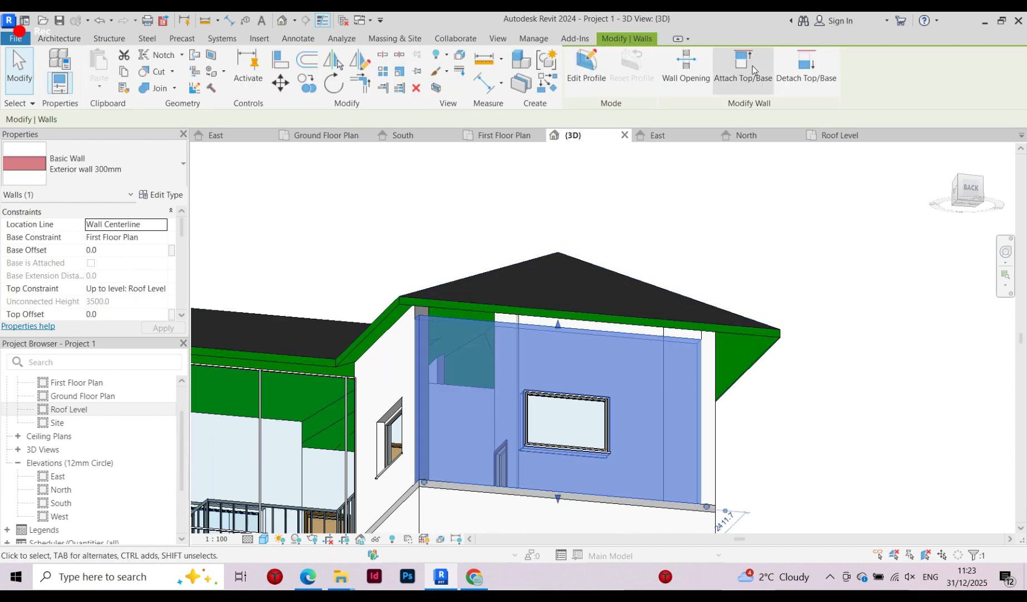
click(743, 65)
click(477, 304)
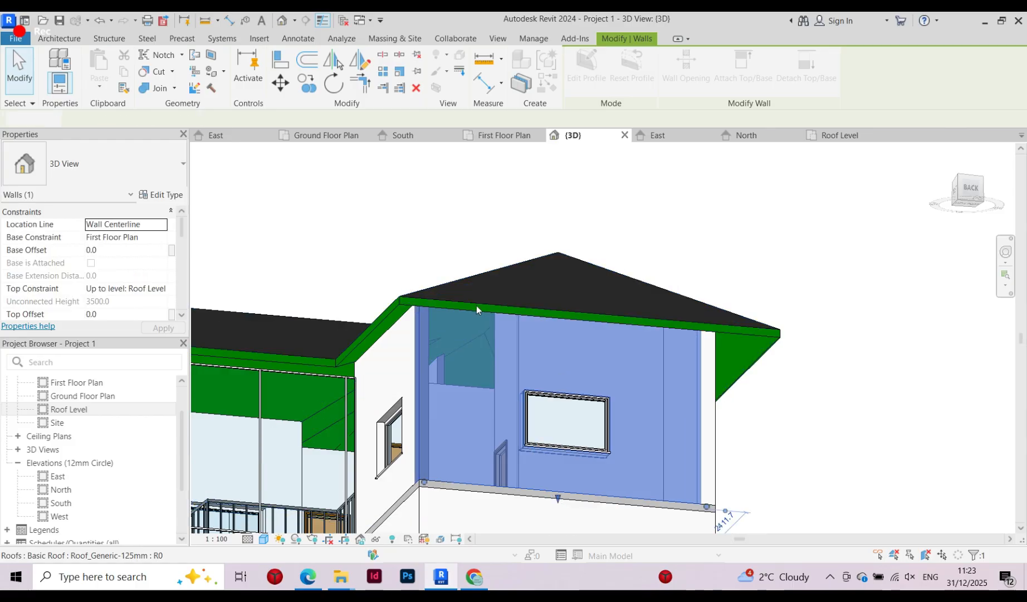
scroll(492, 326, down, 3)
shift+middle_drag(491, 326, 839, 445)
scroll(435, 301, down, 4)
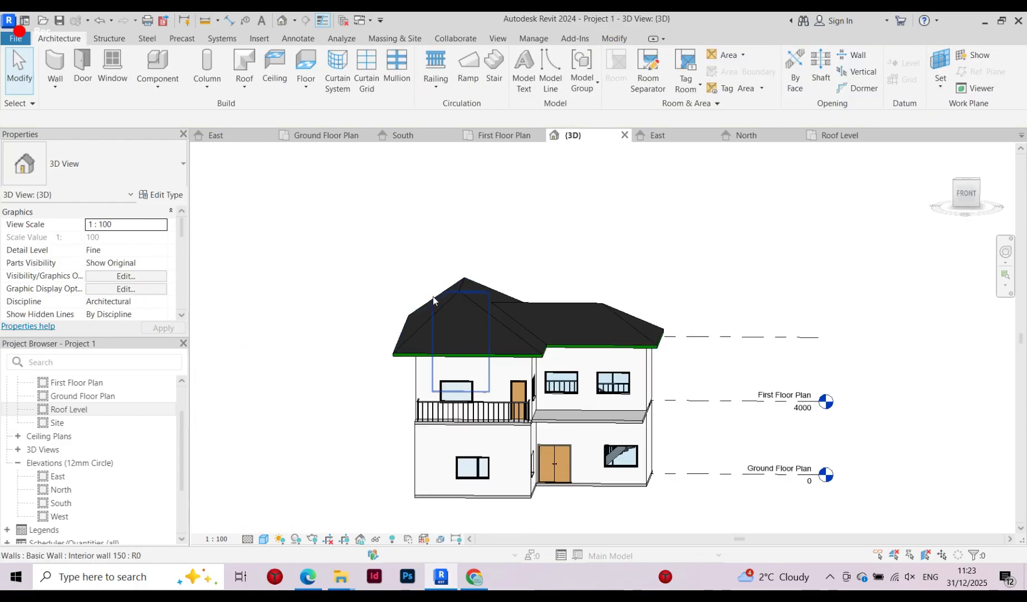
scroll(474, 329, up, 5)
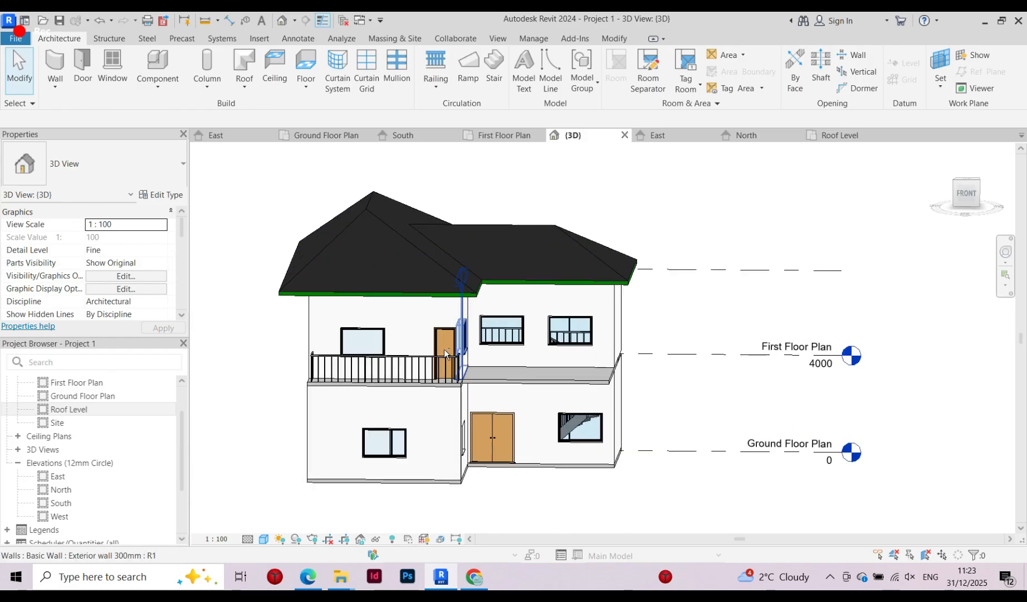
Examine the house from the front and the front-right corner, including the roof edges and the projecting slab over the entrance
shift+middle_drag(474, 328, 470, 428)
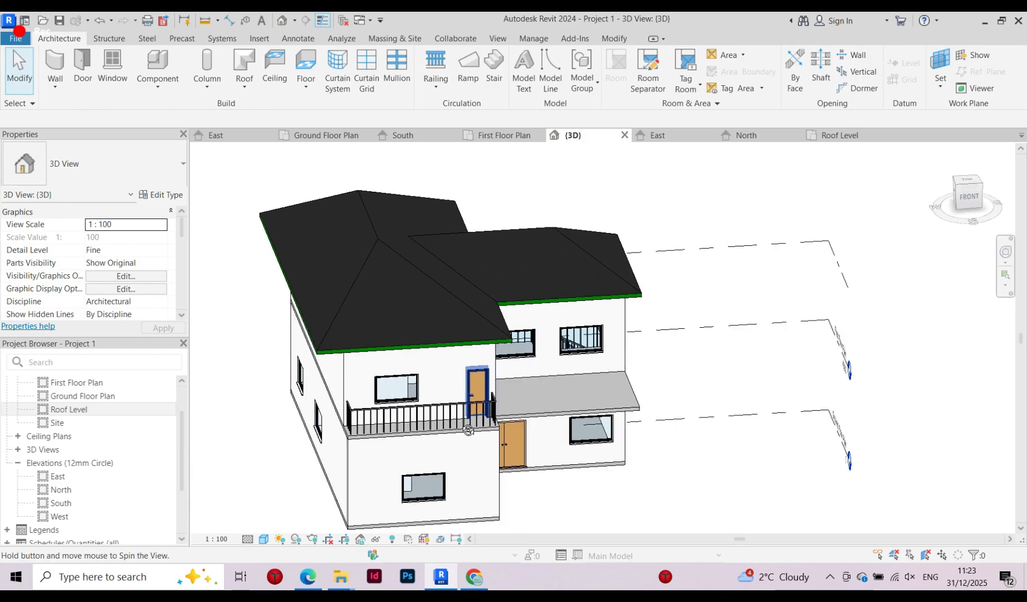
scroll(577, 275, down, 3)
shift+middle_drag(546, 336, 514, 312)
scroll(514, 312, up, 5)
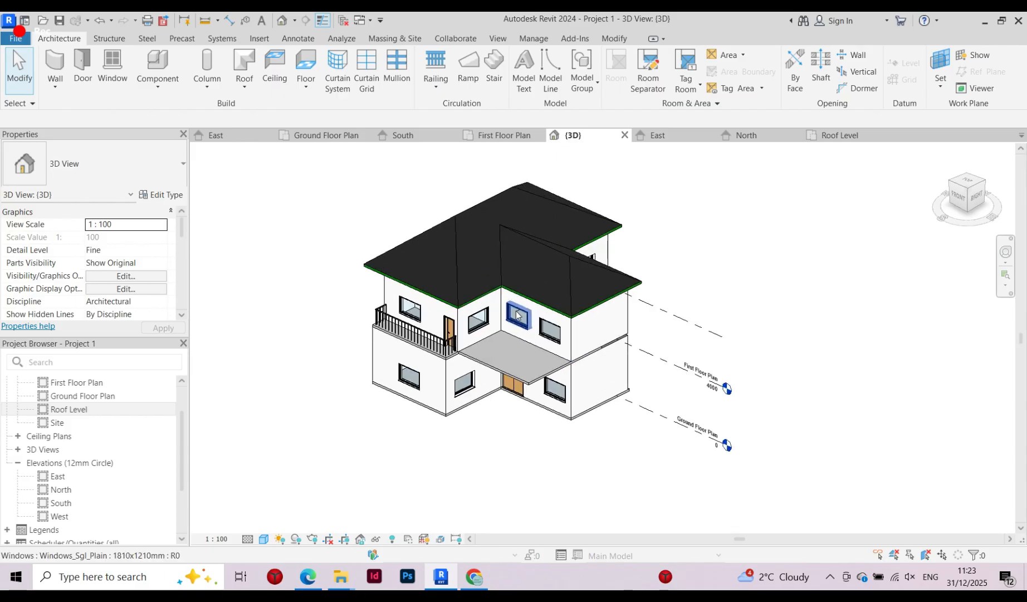
scroll(460, 285, down, 3)
scroll(505, 437, up, 3)
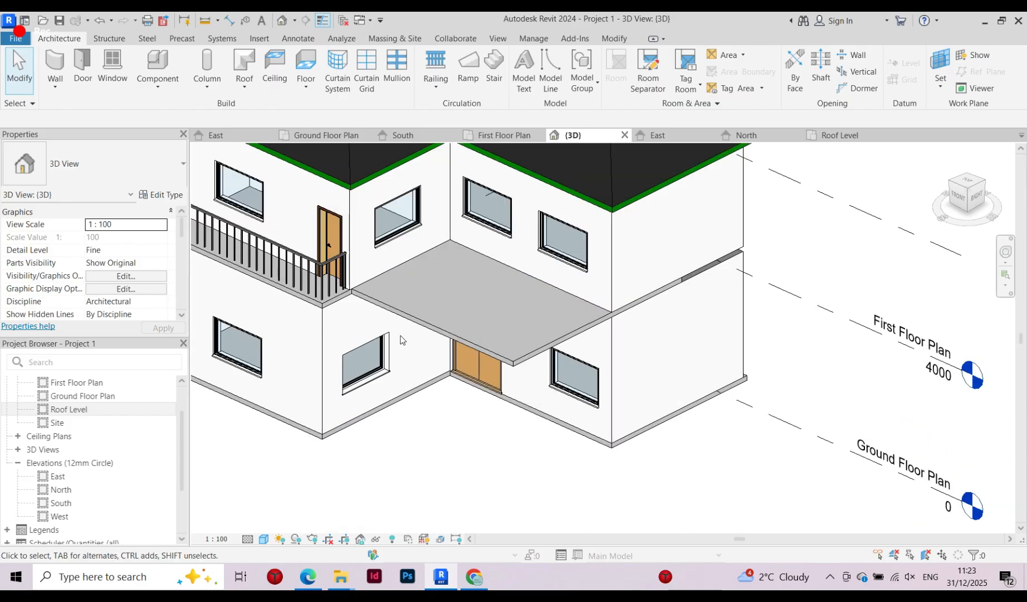
Place a 600x600mm rectangular architectural column on the Ground Floor Plan, just inside the intersection of grids A and 3
double_click(82, 395)
scroll(427, 325, down, 3)
scroll(490, 245, up, 3)
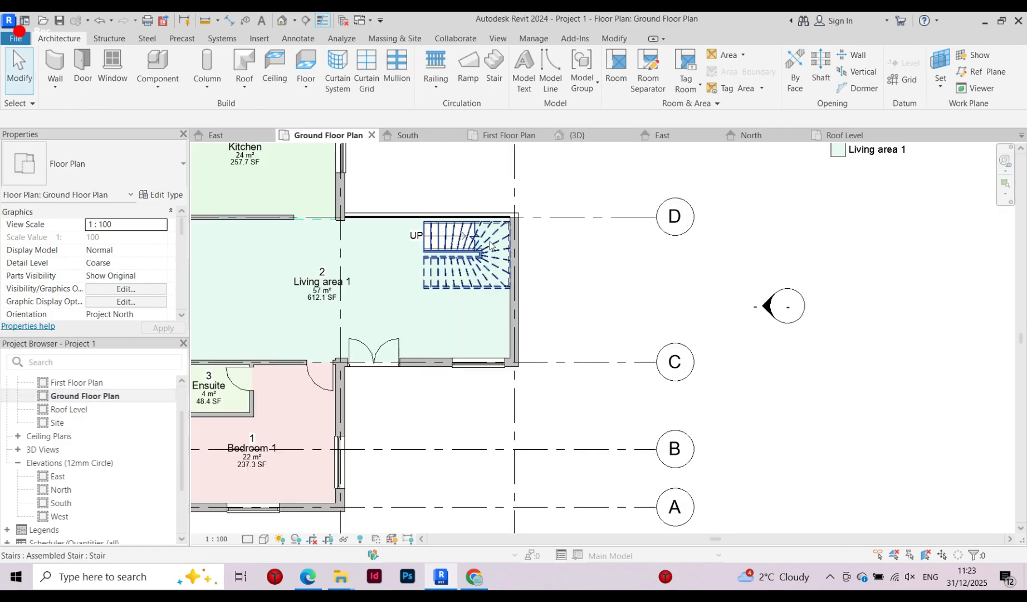
scroll(490, 245, down, 3)
scroll(489, 415, up, 5)
scroll(271, 201, up, 4)
scroll(703, 429, down, 3)
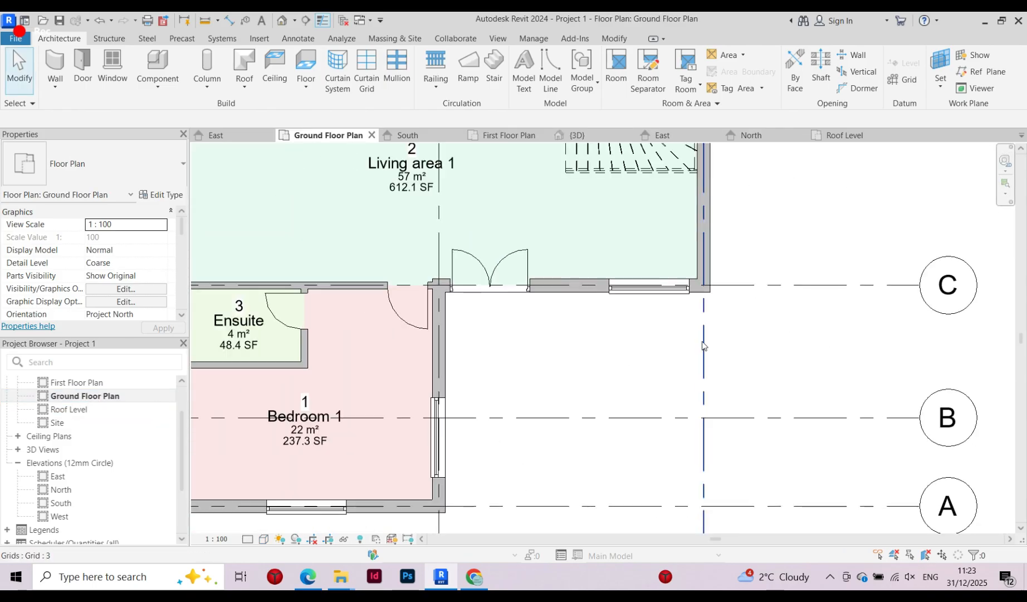
scroll(518, 341, down, 2)
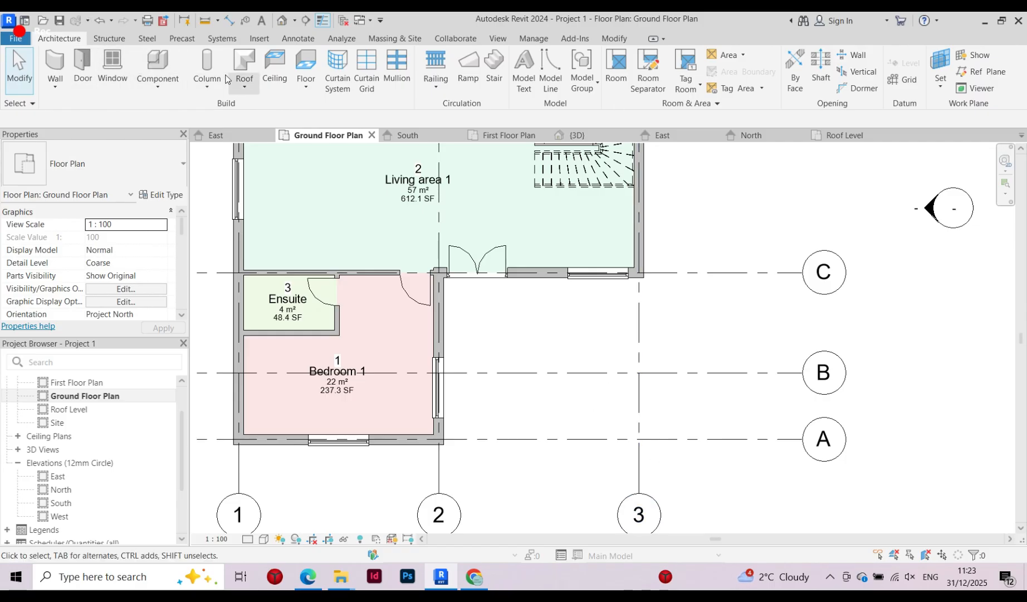
click(206, 89)
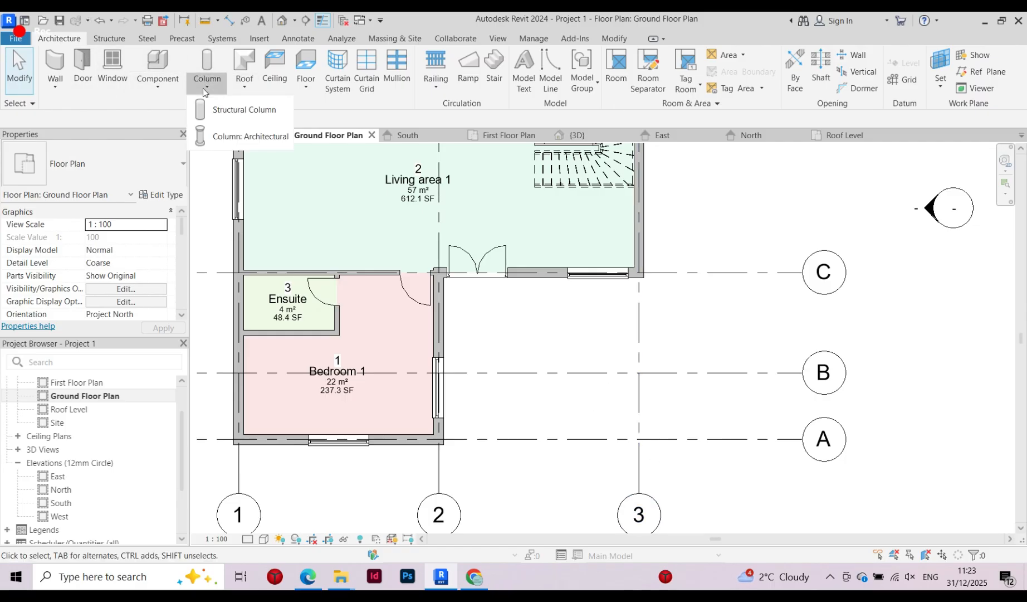
click(240, 137)
click(112, 163)
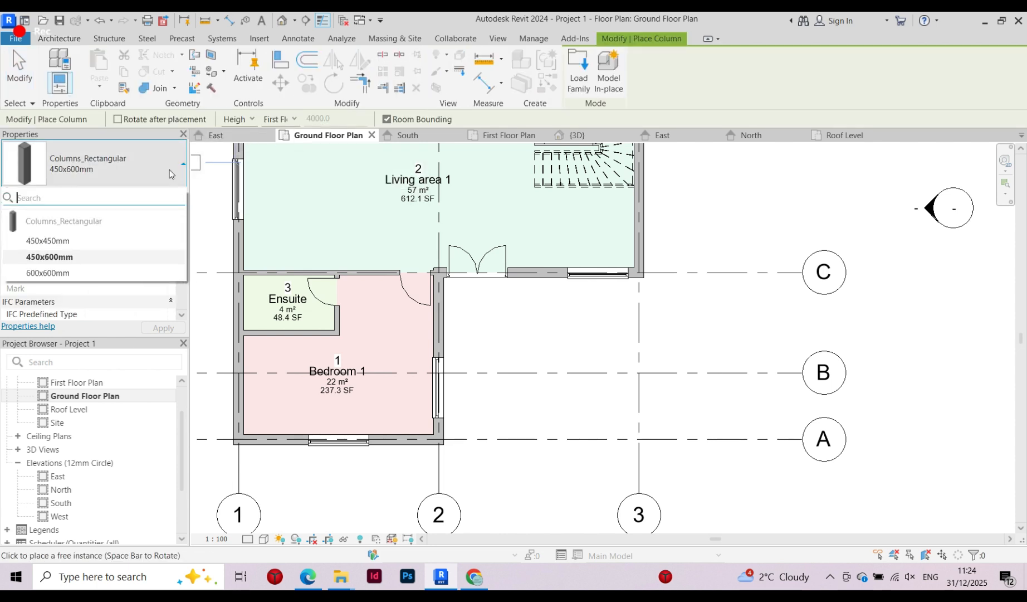
click(53, 270)
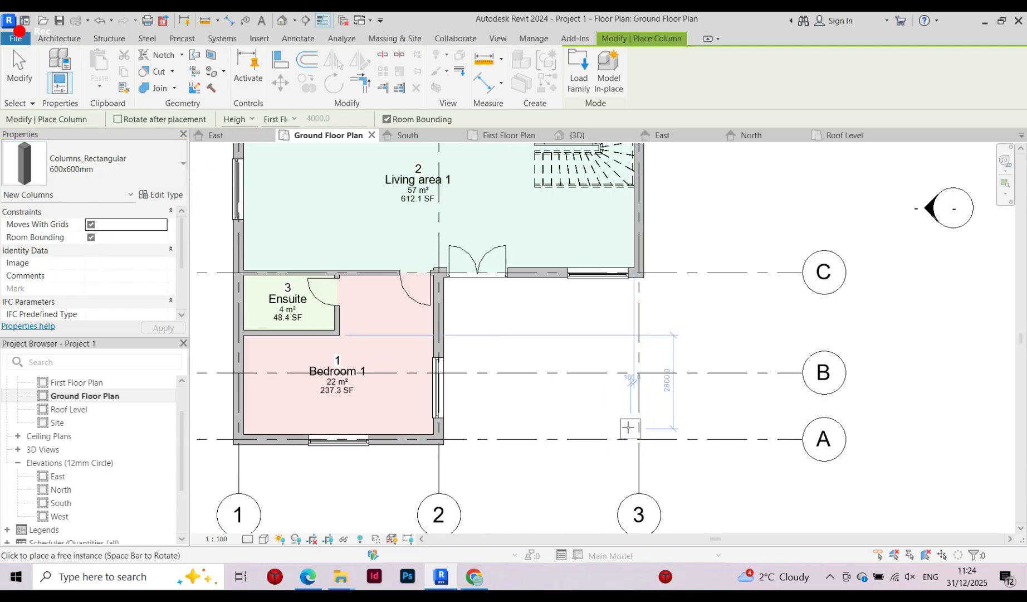
scroll(628, 428, up, 4)
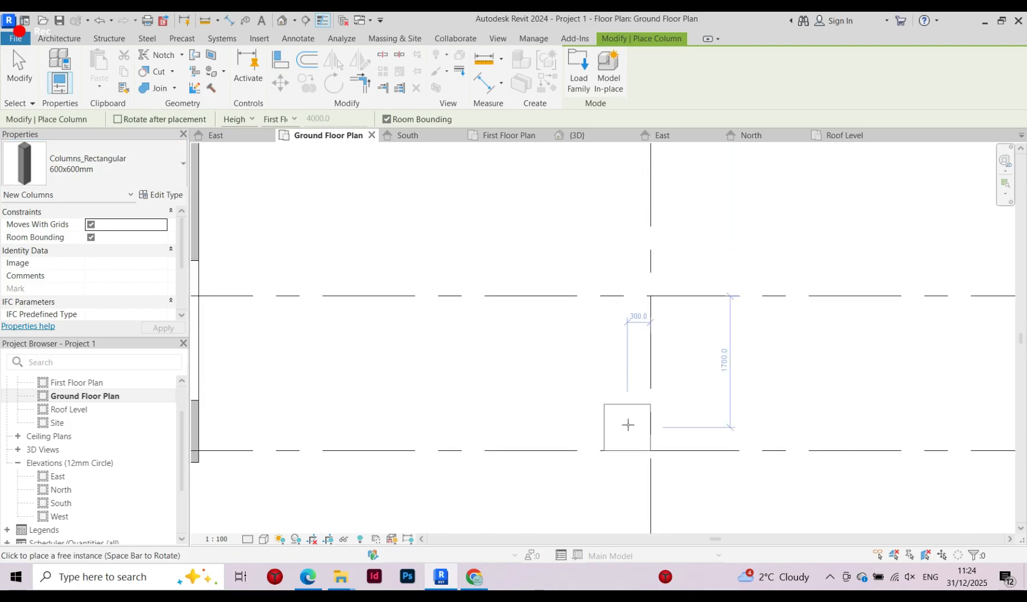
click(628, 424)
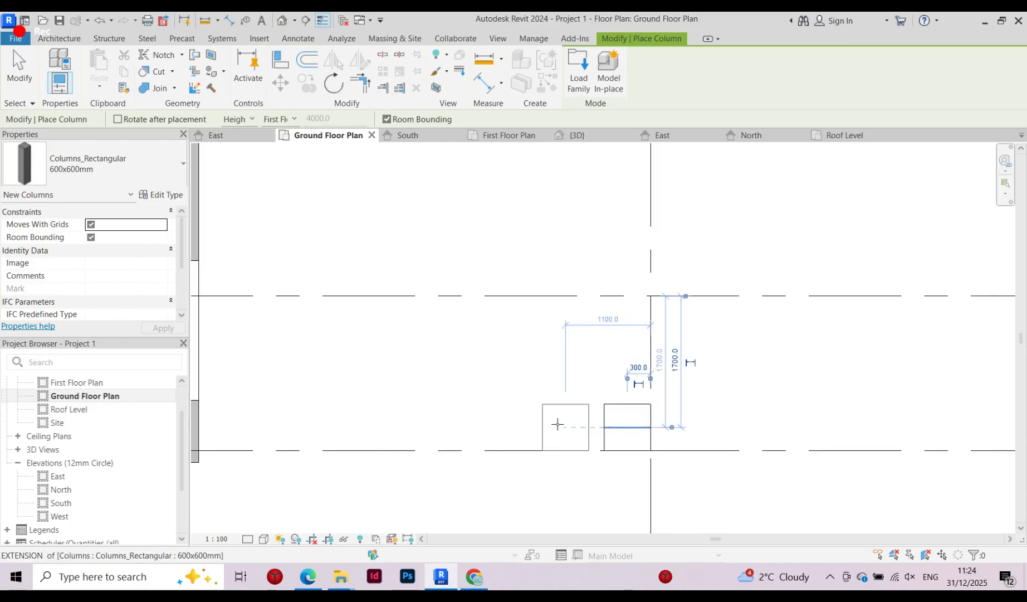
scroll(542, 418, down, 3)
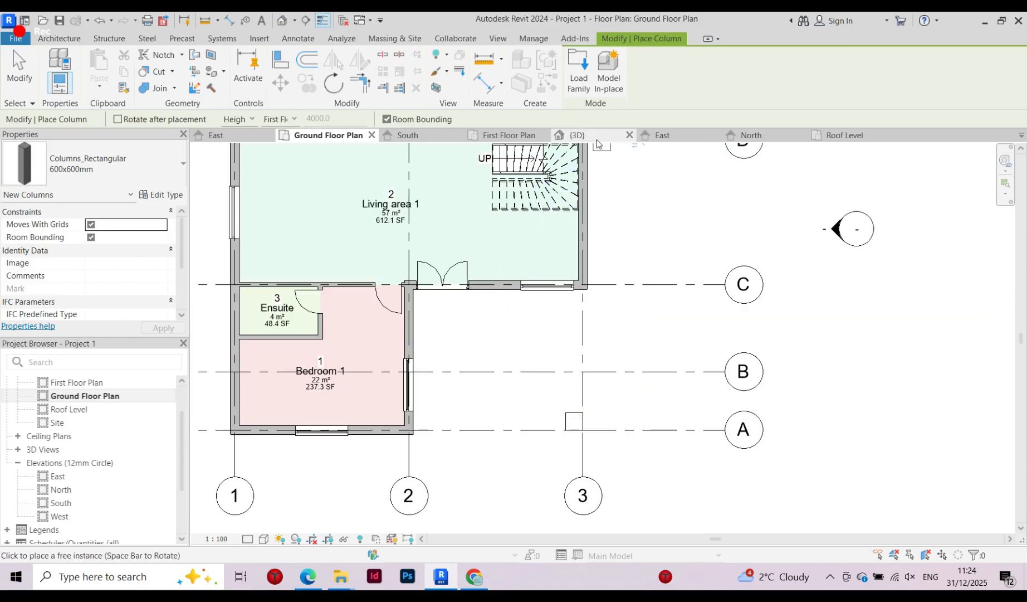
key(Escape)
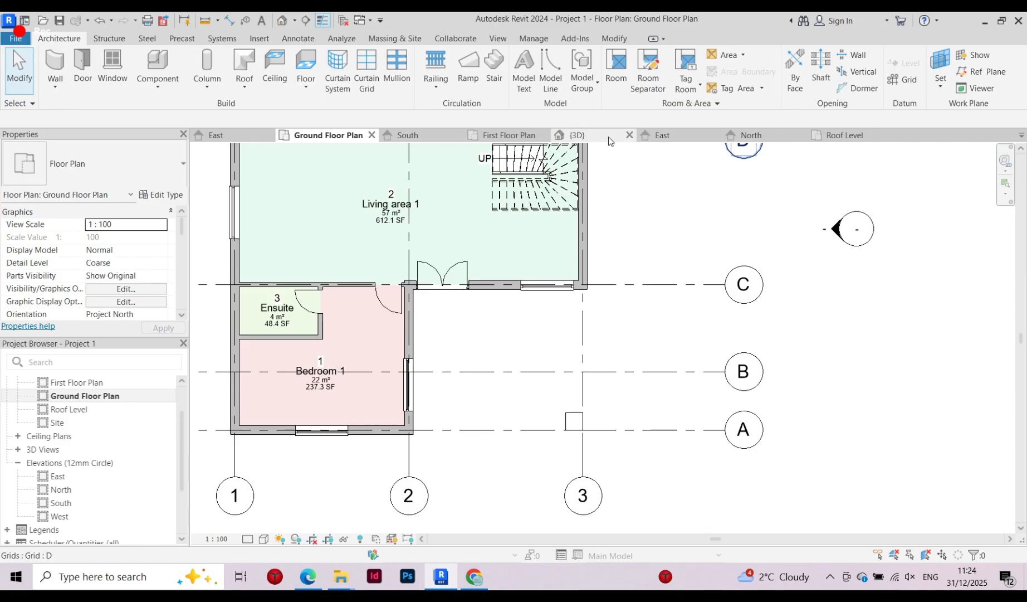
Nudge the new column in the 3D view until it stands under the outer corner of the entrance canopy slab
click(609, 136)
scroll(493, 372, up, 4)
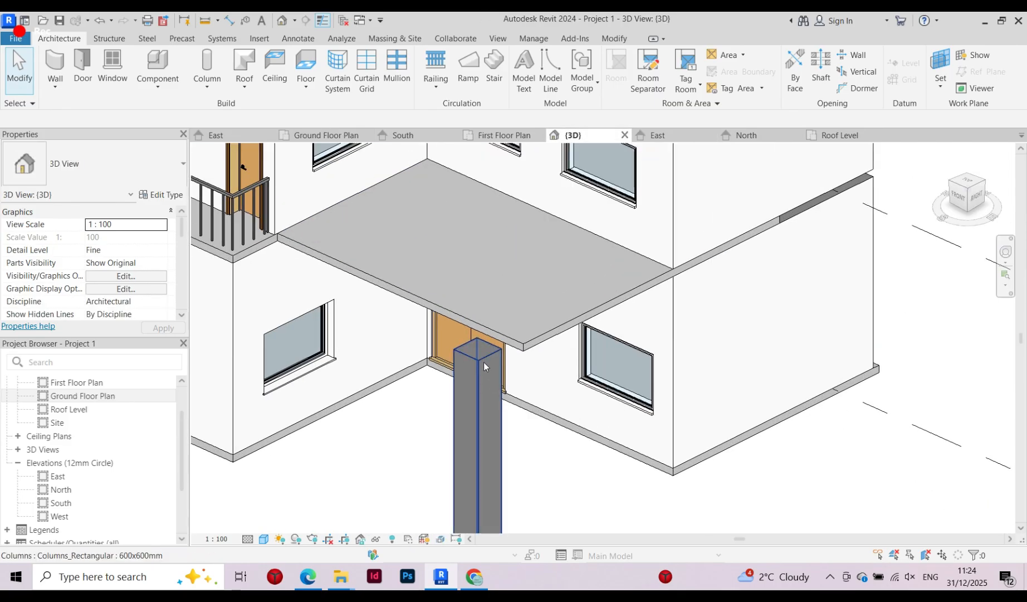
click(484, 365)
key(Right)
key(Right)
key(Right)
key(Right)
key(Right)
key(Right)
key(Right)
key(Right)
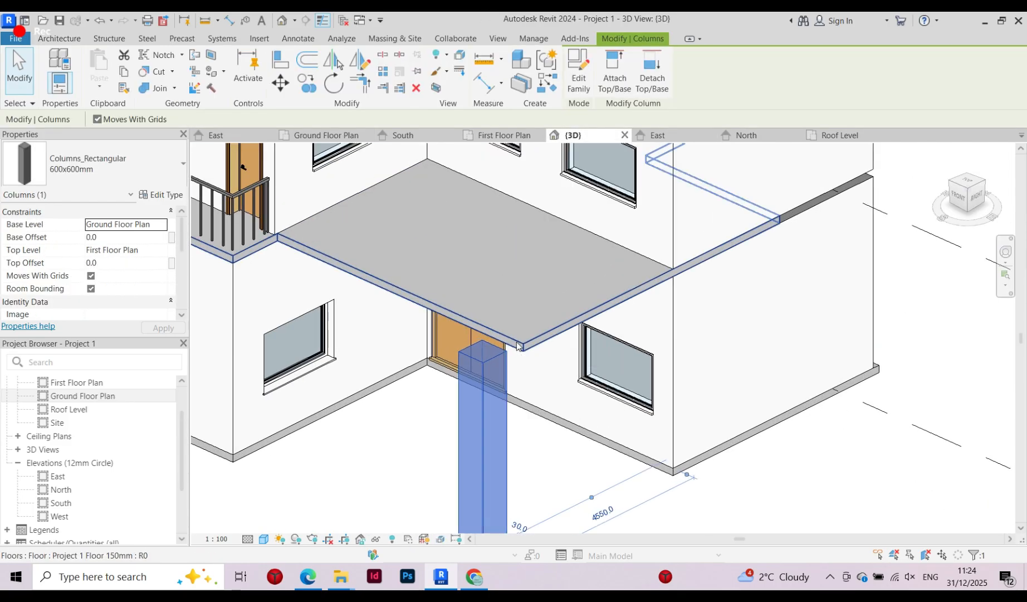
key(Right)
key(Right)
key(Right)
key(Right)
key(Right)
key(Right)
key(Right)
key(Right)
key(Right)
key(Right)
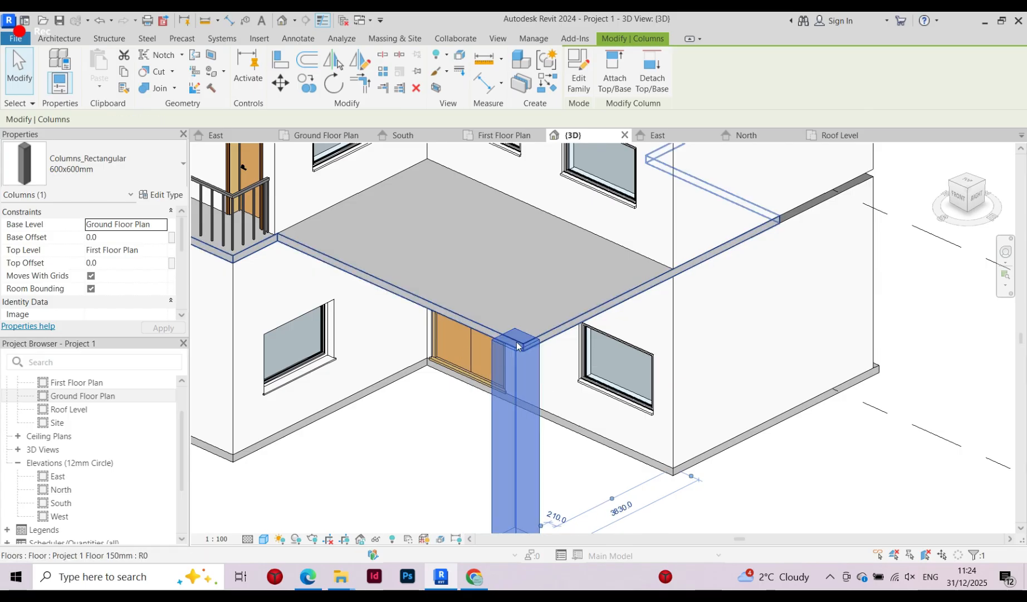
key(Left)
key(Left)
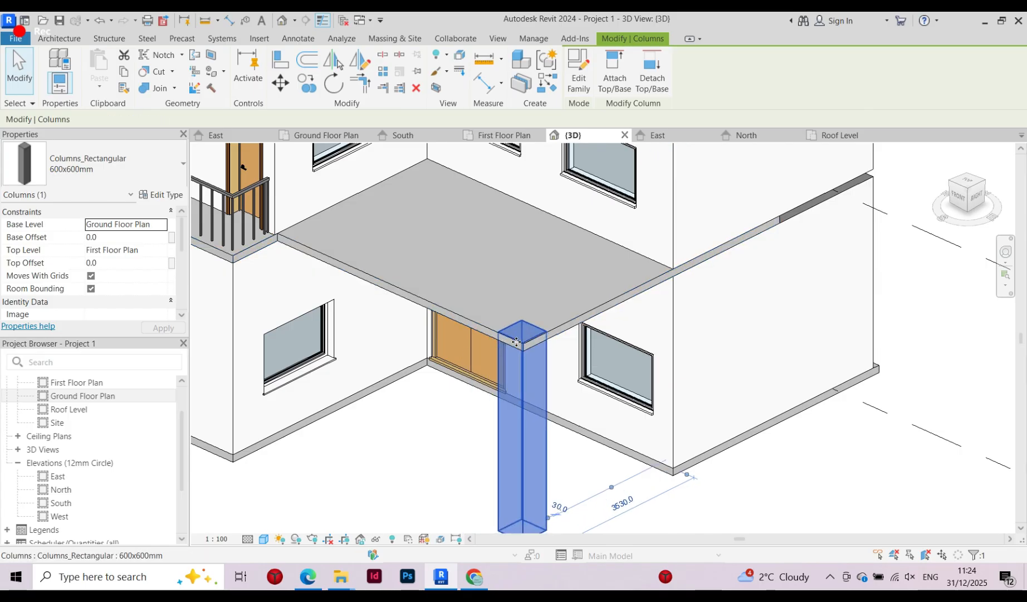
key(Right)
key(Right)
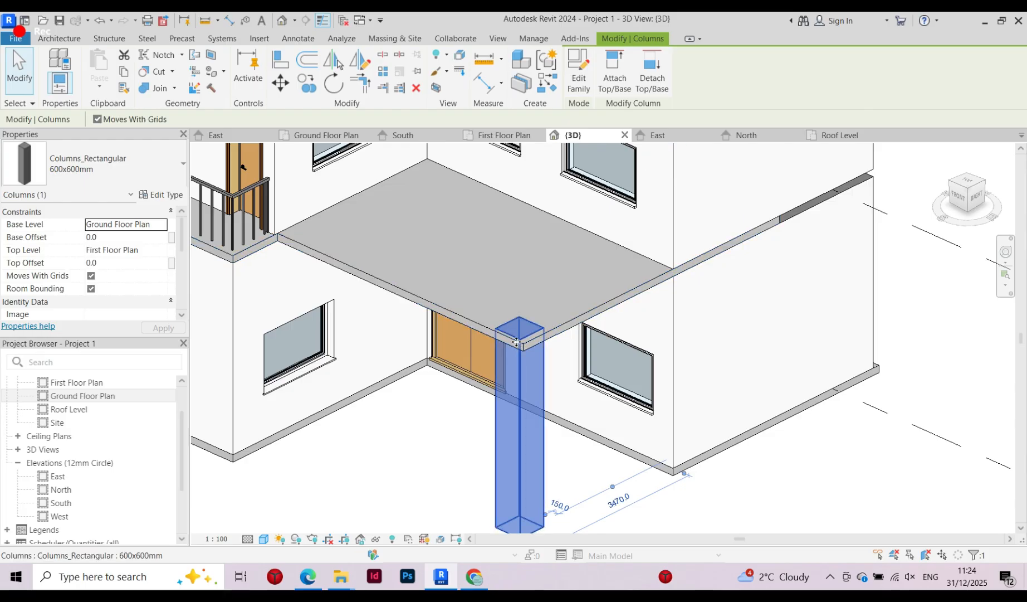
key(Left)
key(Left)
key(Left)
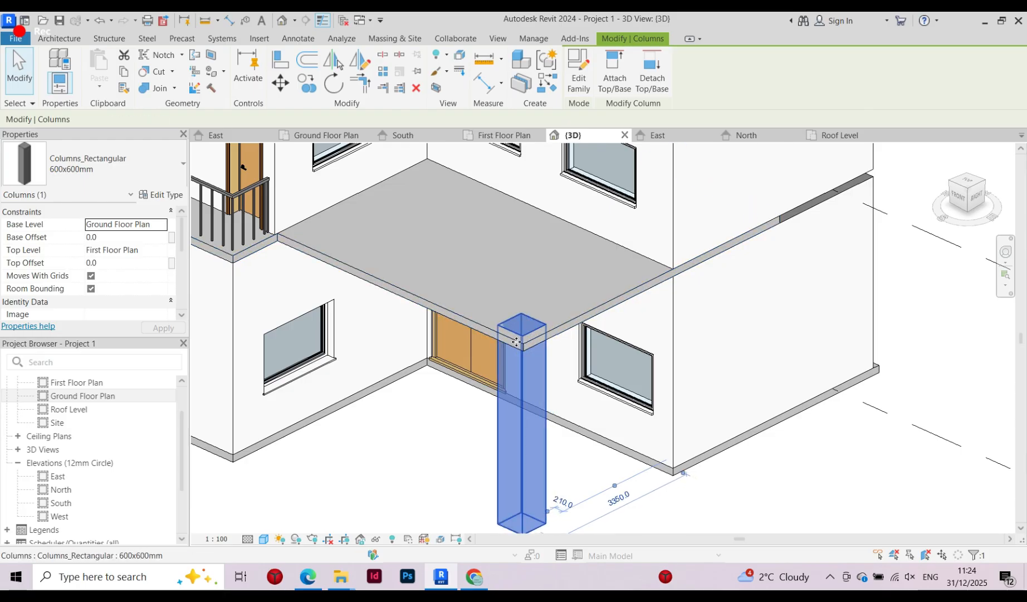
drag(517, 342, 518, 346)
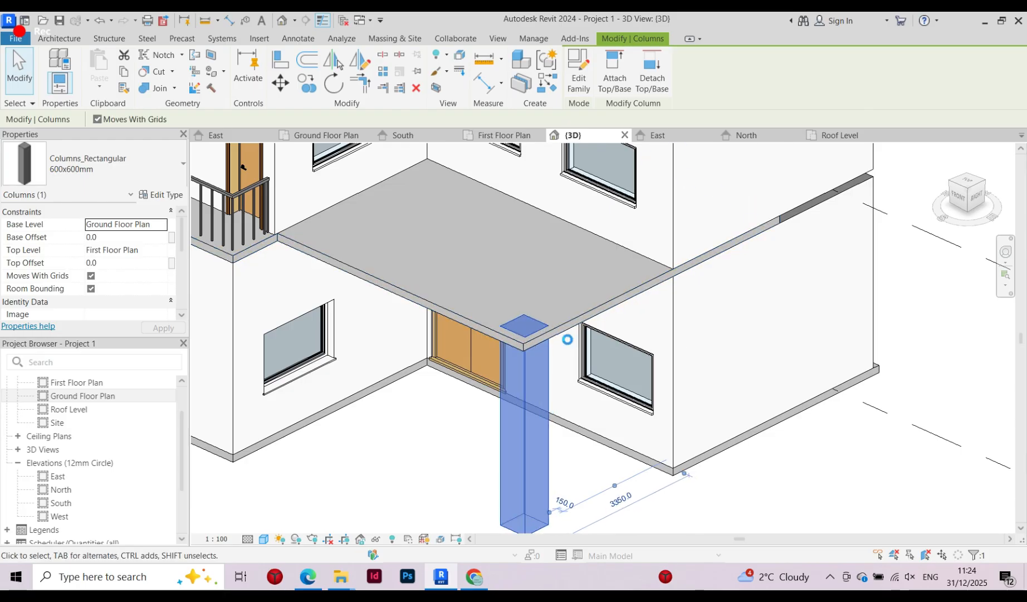
scroll(699, 454, down, 3)
key(Escape)
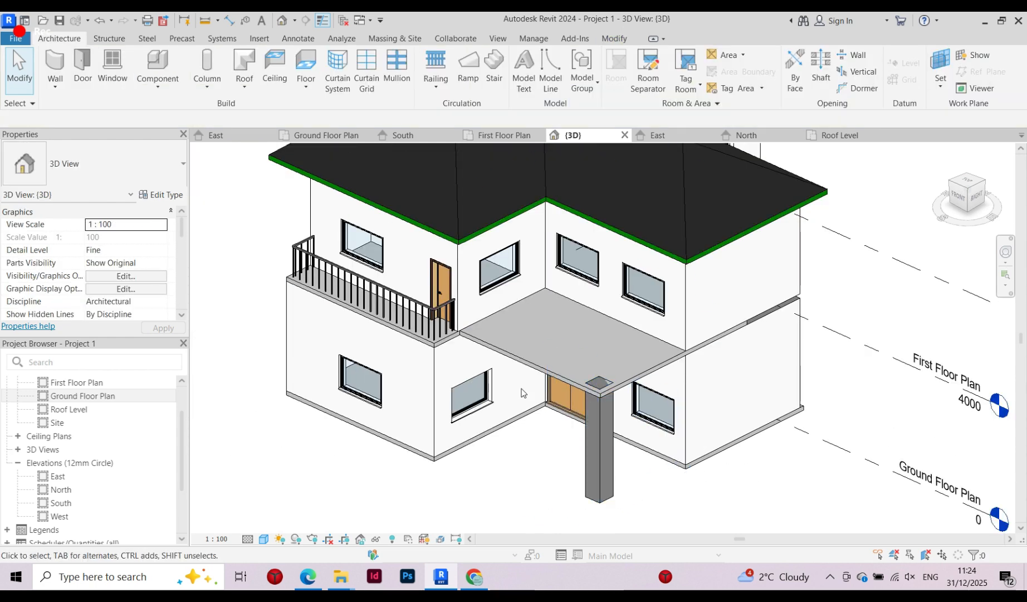
Examine the canopy column and the whole house from several angles in the 3D view
shift+middle_drag(561, 395, 563, 335)
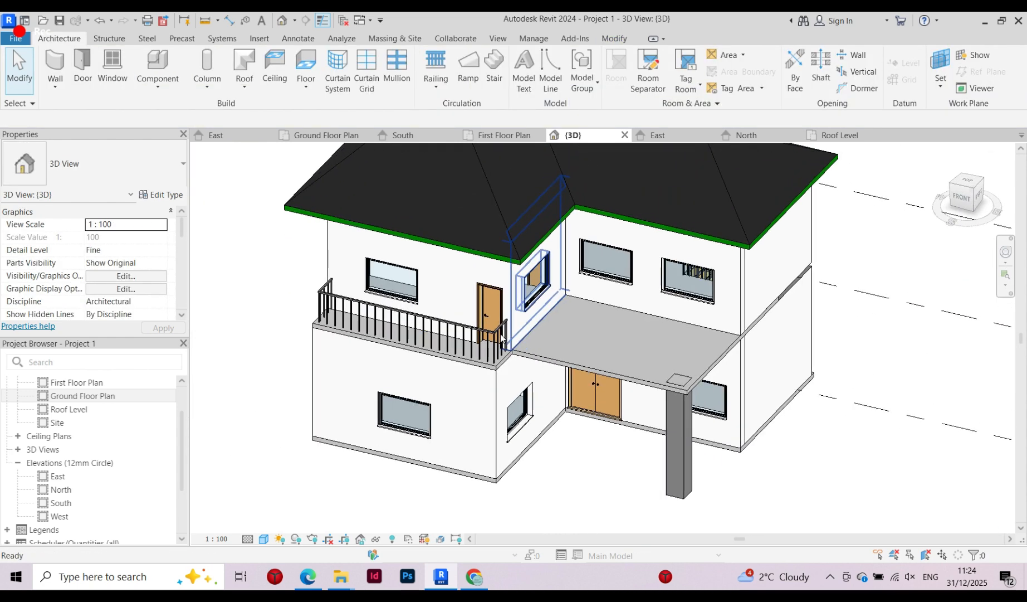
scroll(715, 376, up, 4)
scroll(714, 375, down, 3)
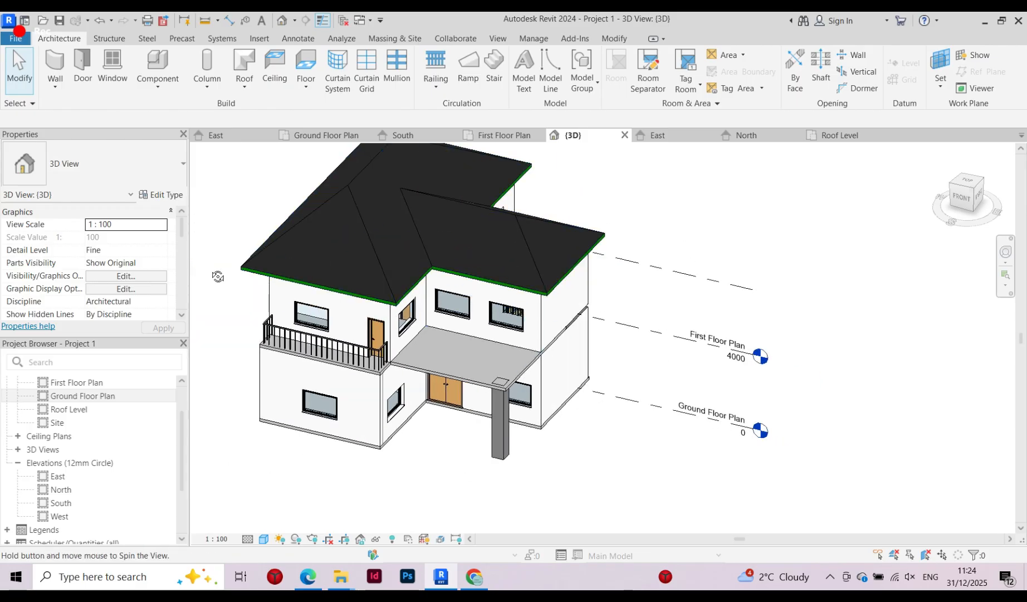
shift+middle_drag(715, 376, 233, 295)
scroll(331, 352, down, 2)
shift+middle_drag(332, 351, 483, 249)
scroll(358, 362, up, 3)
shift+middle_drag(538, 391, 460, 284)
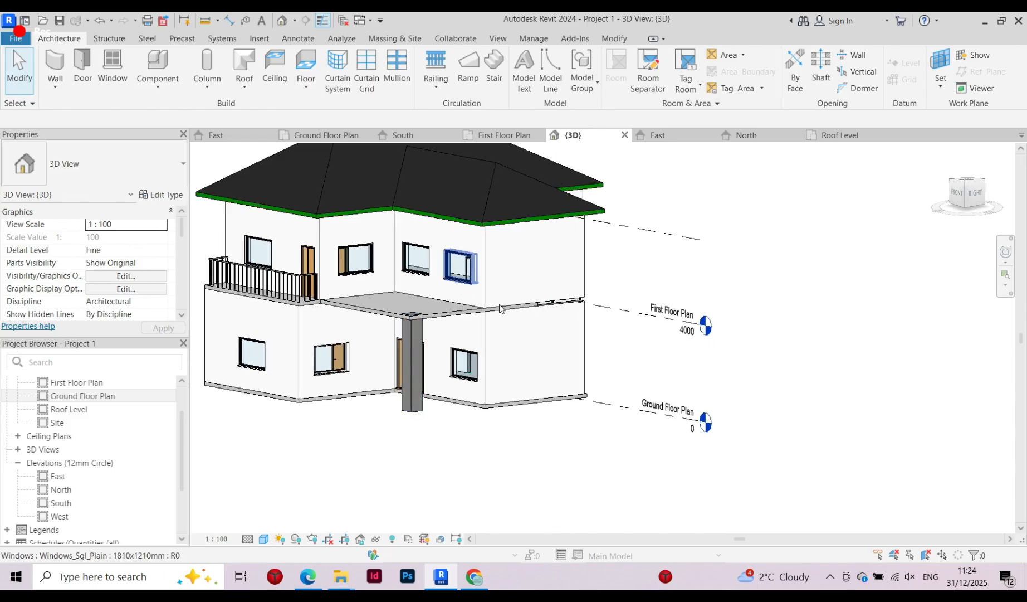
scroll(671, 422, down, 2)
scroll(429, 242, up, 2)
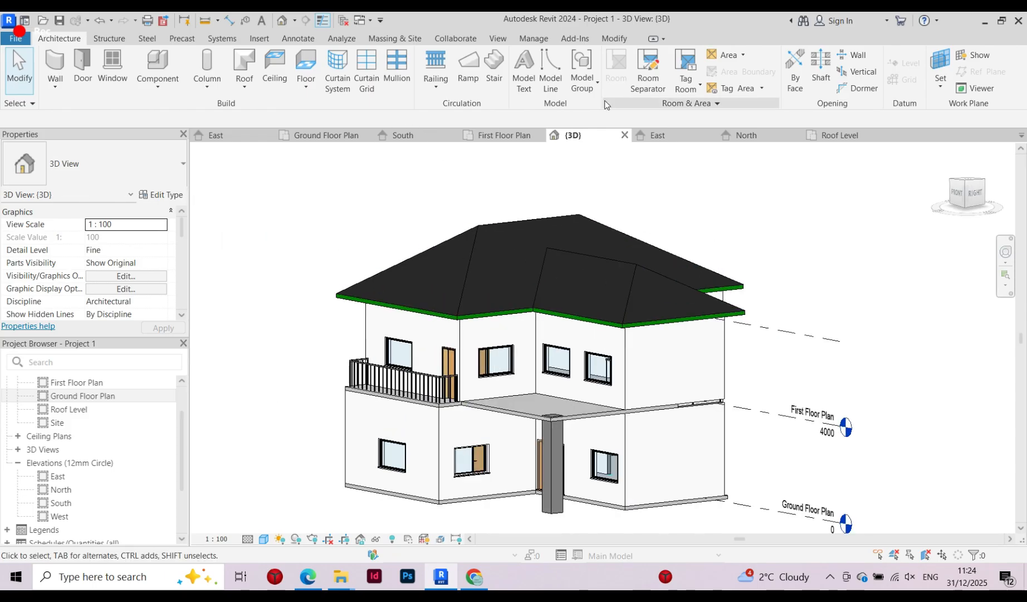
Open the Ground Floor Plan and frame the floor layout with its grids
double_click(81, 395)
scroll(511, 399, down, 10)
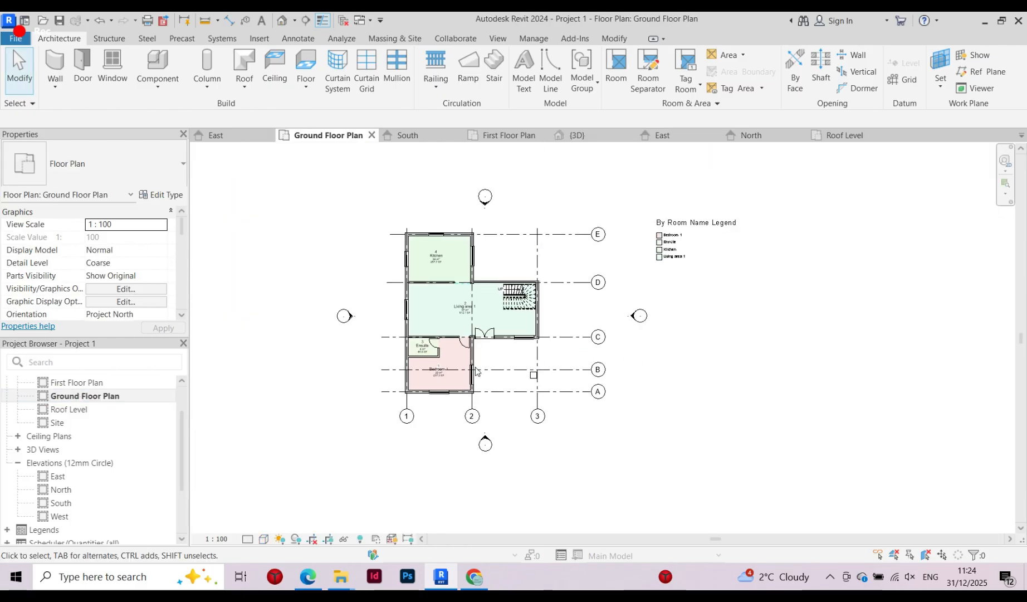
scroll(461, 351, up, 8)
scroll(541, 467, down, 3)
scroll(474, 390, up, 3)
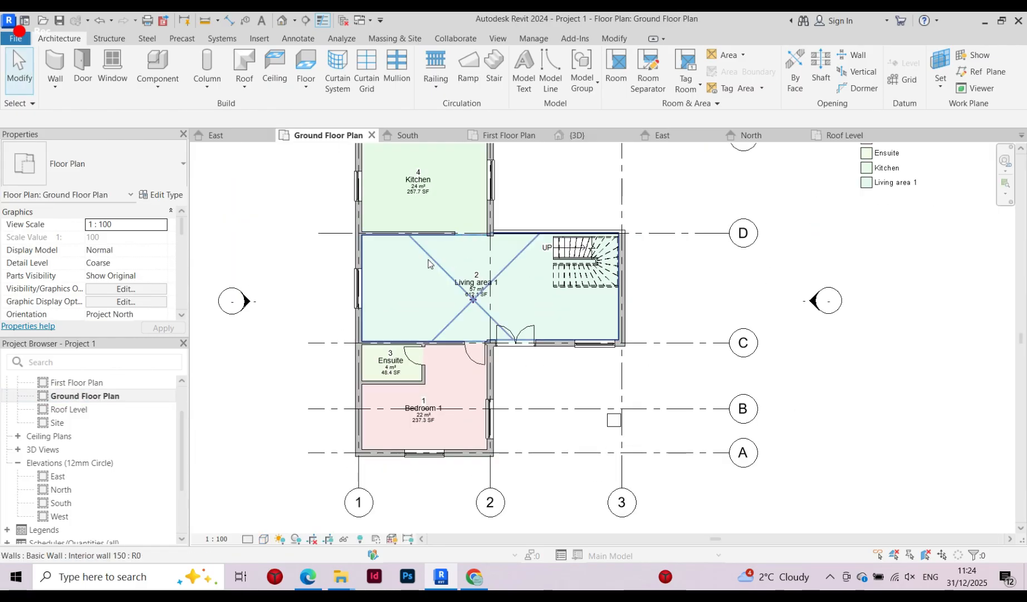
scroll(446, 345, down, 2)
scroll(444, 336, up, 1)
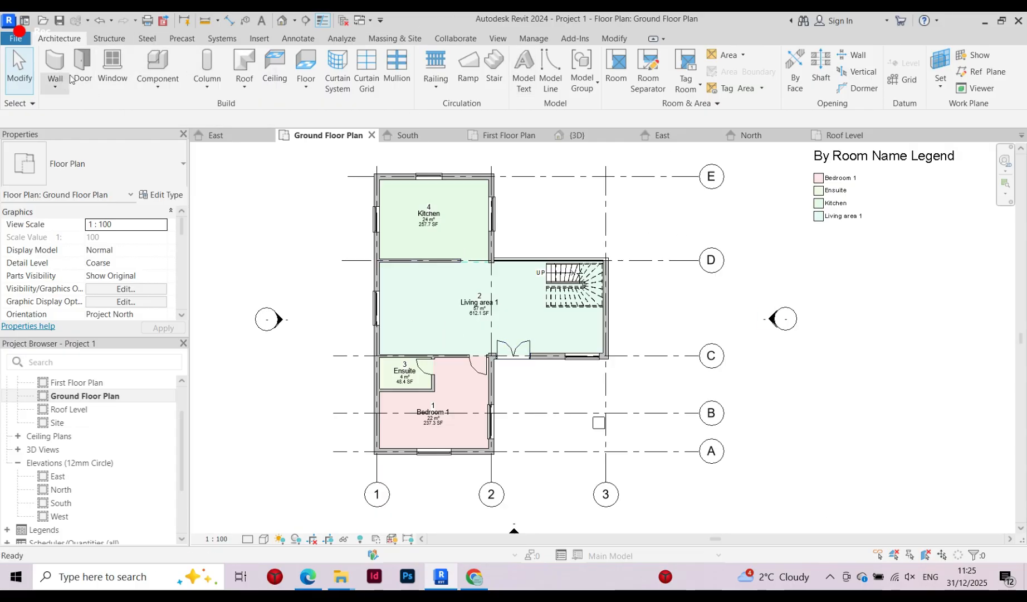
Start an Aligned dimension and set its reference preference to Wall faces
click(294, 40)
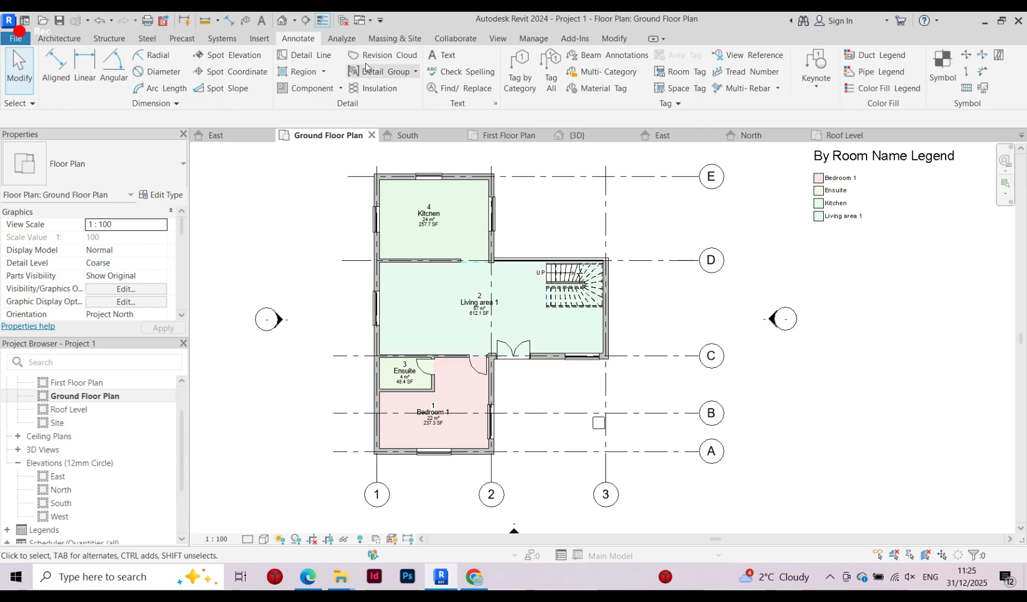
click(56, 70)
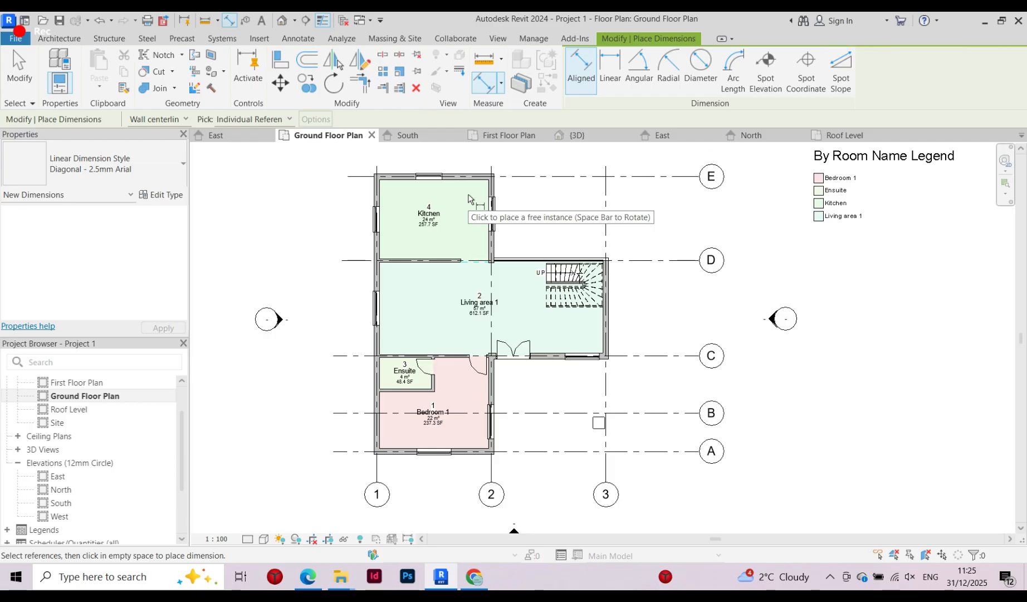
scroll(366, 418, up, 2)
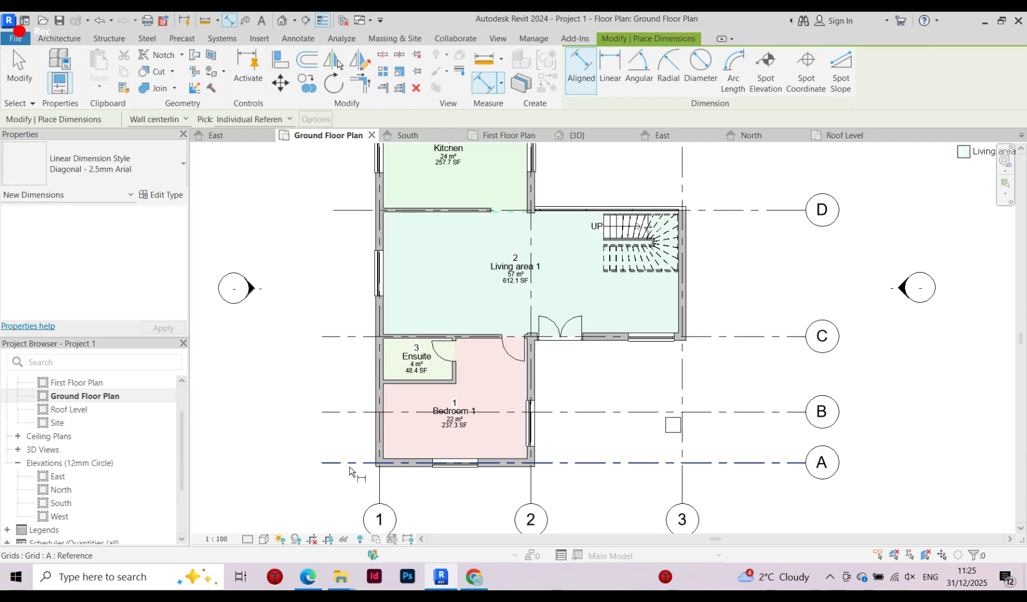
scroll(349, 471, up, 1)
scroll(357, 465, up, 5)
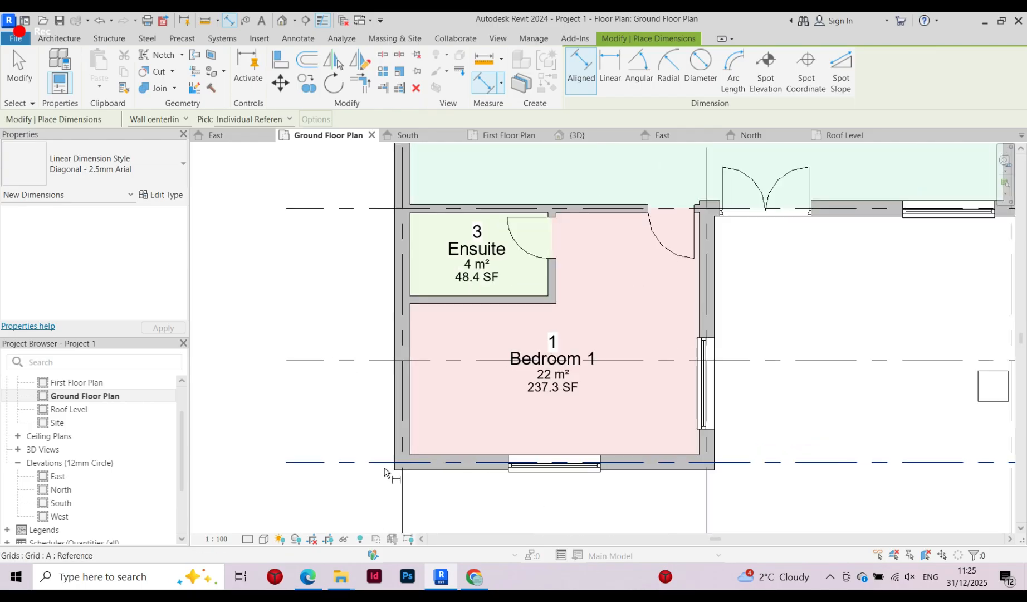
scroll(412, 474, up, 2)
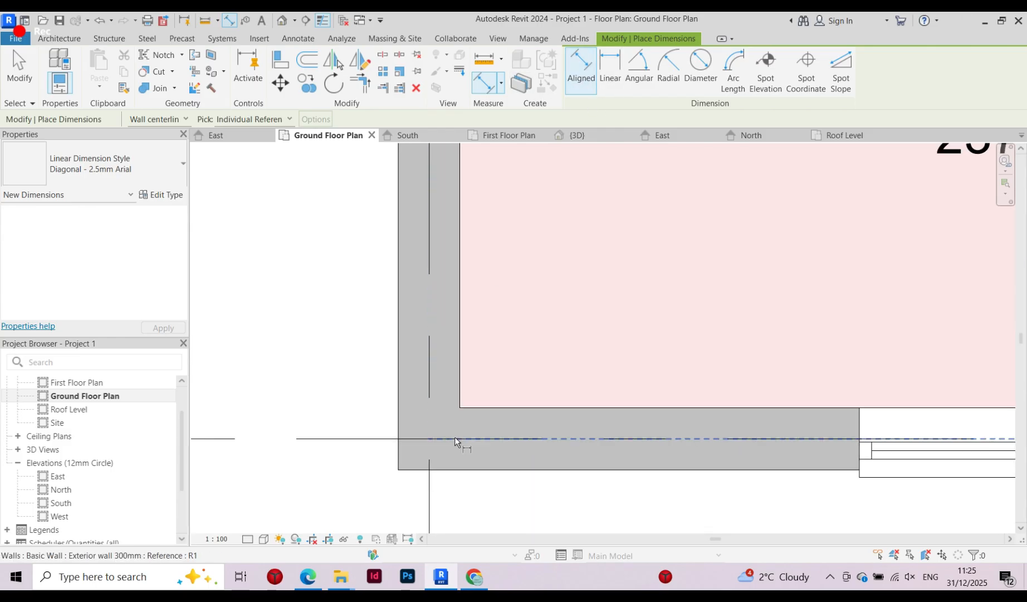
click(185, 119)
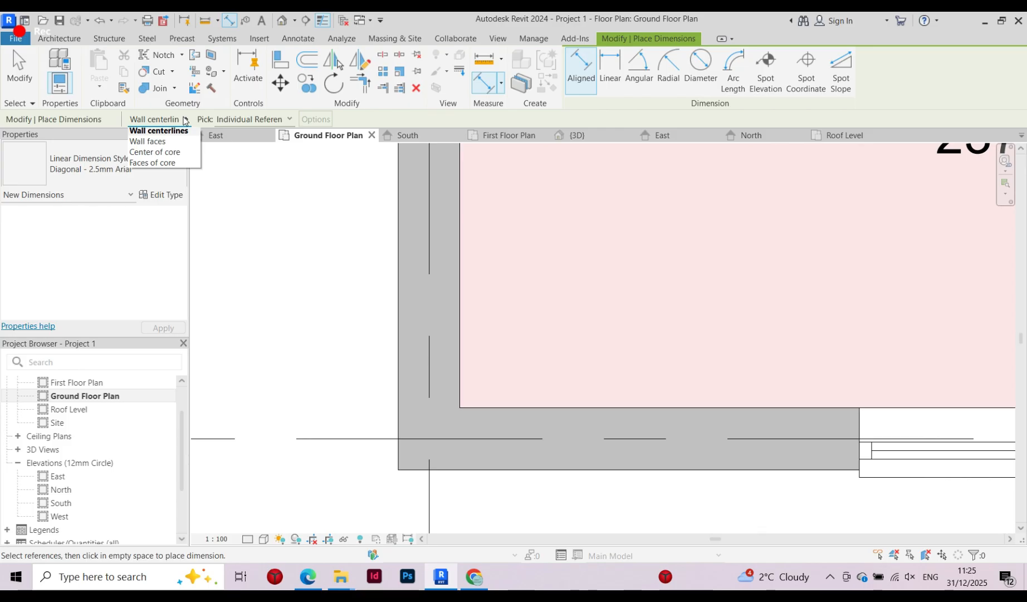
click(160, 144)
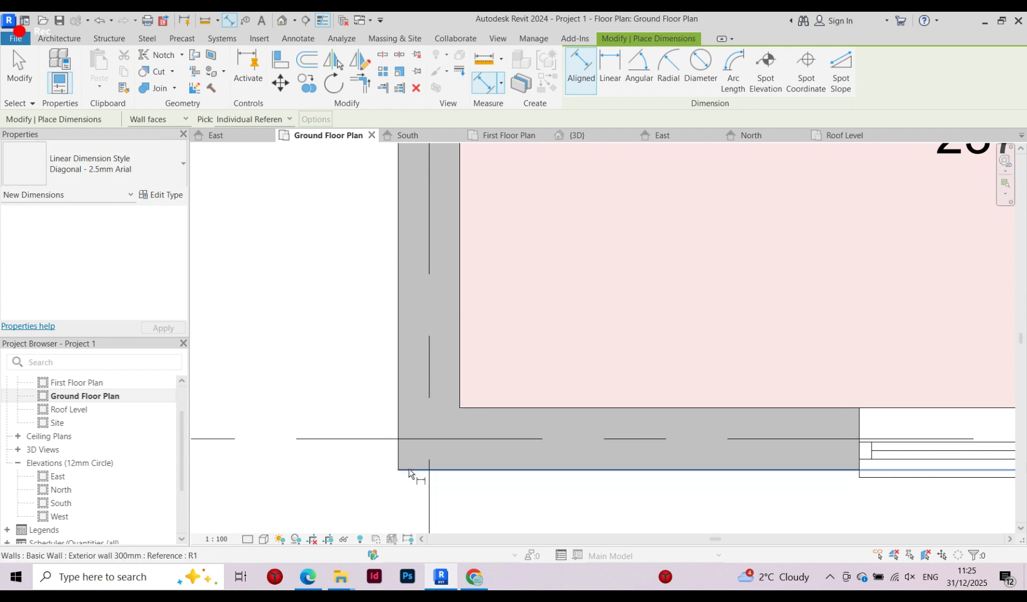
Dimension the exterior wall along grid 1 as one chain from the grid A corner through the living area and kitchen window edges to grid E
scroll(409, 472, down, 5)
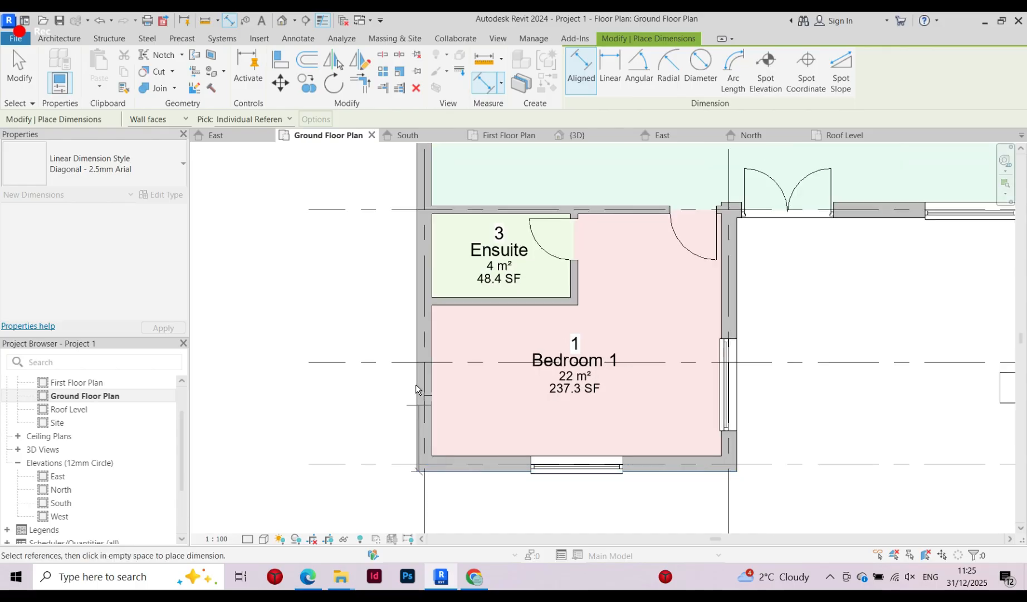
scroll(432, 362, down, 1)
scroll(441, 237, up, 3)
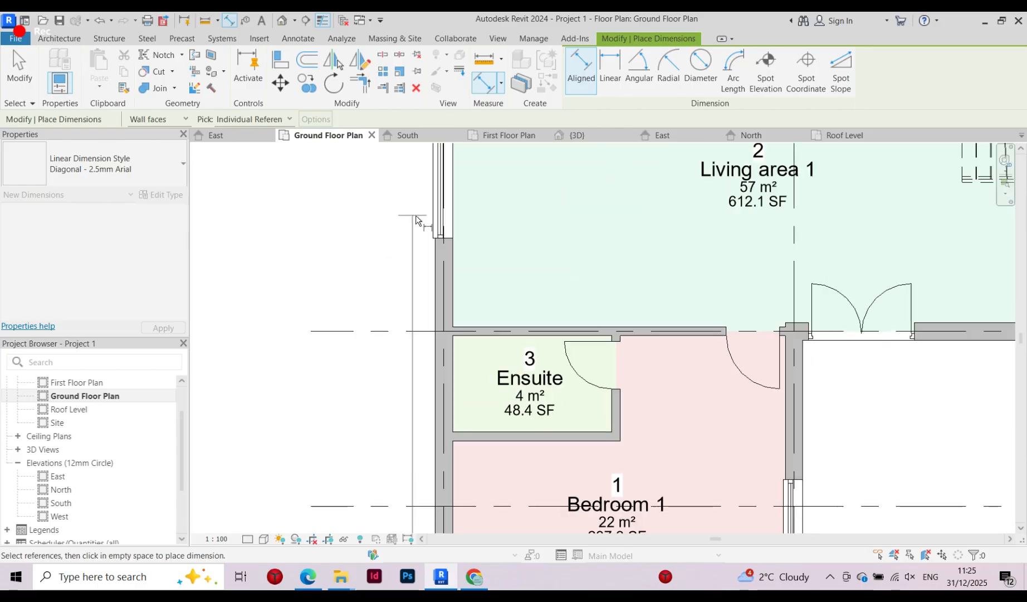
click(440, 237)
scroll(446, 304, up, 2)
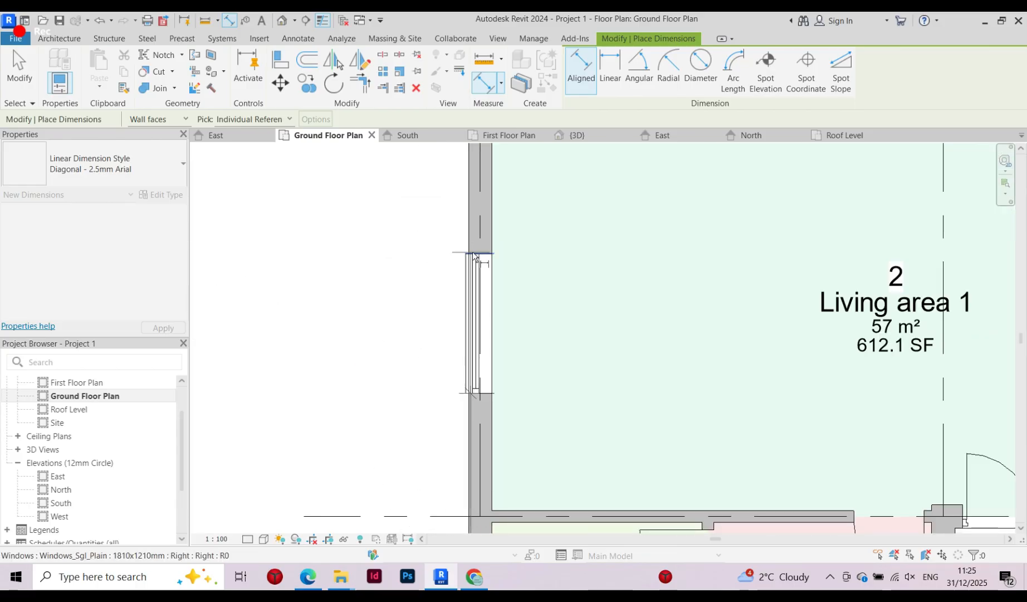
scroll(476, 257, down, 3)
scroll(470, 240, up, 4)
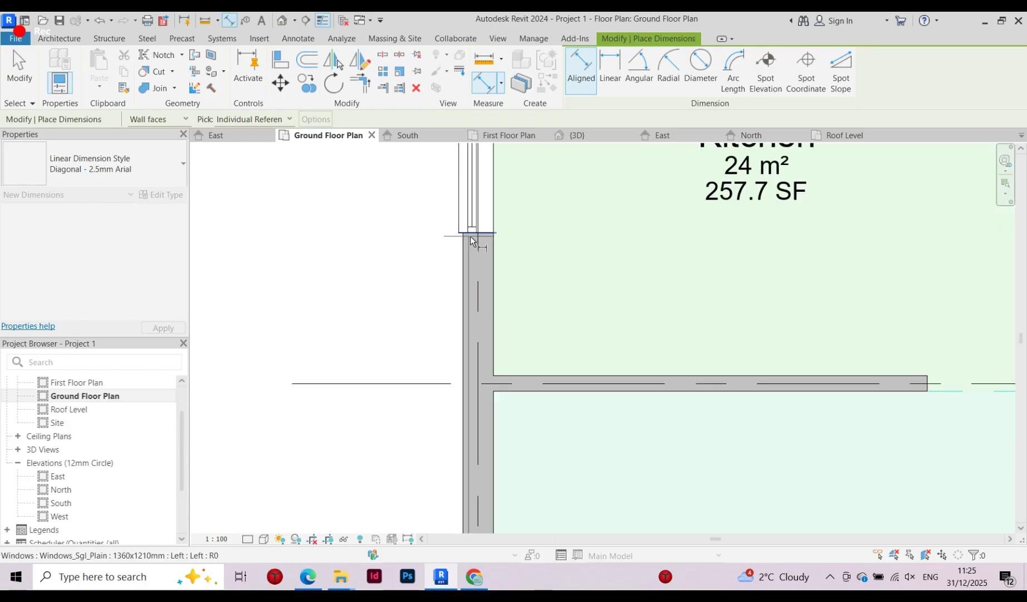
click(486, 234)
scroll(405, 422, down, 3)
scroll(470, 312, up, 3)
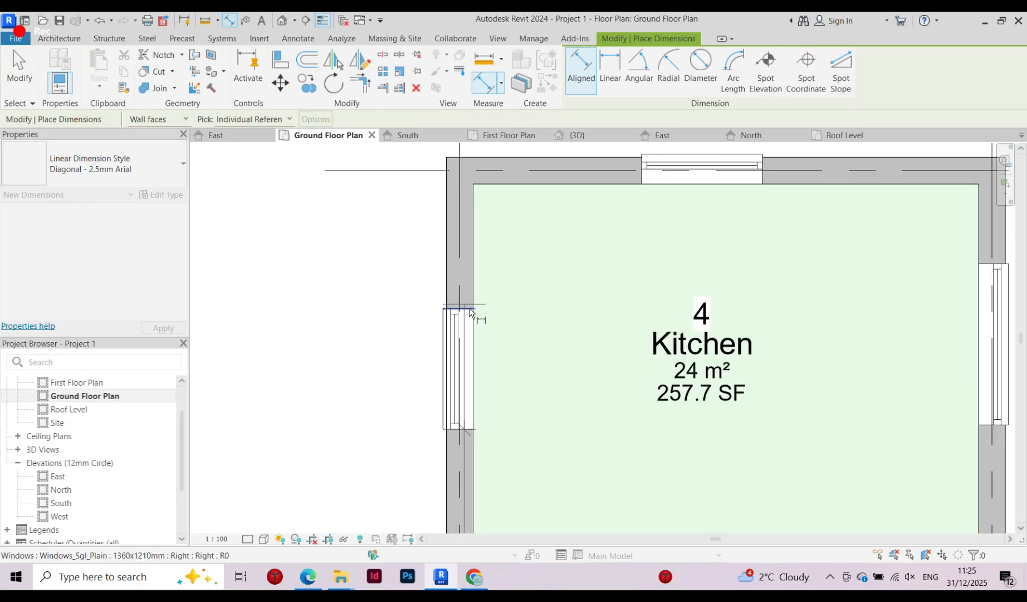
click(470, 310)
click(454, 159)
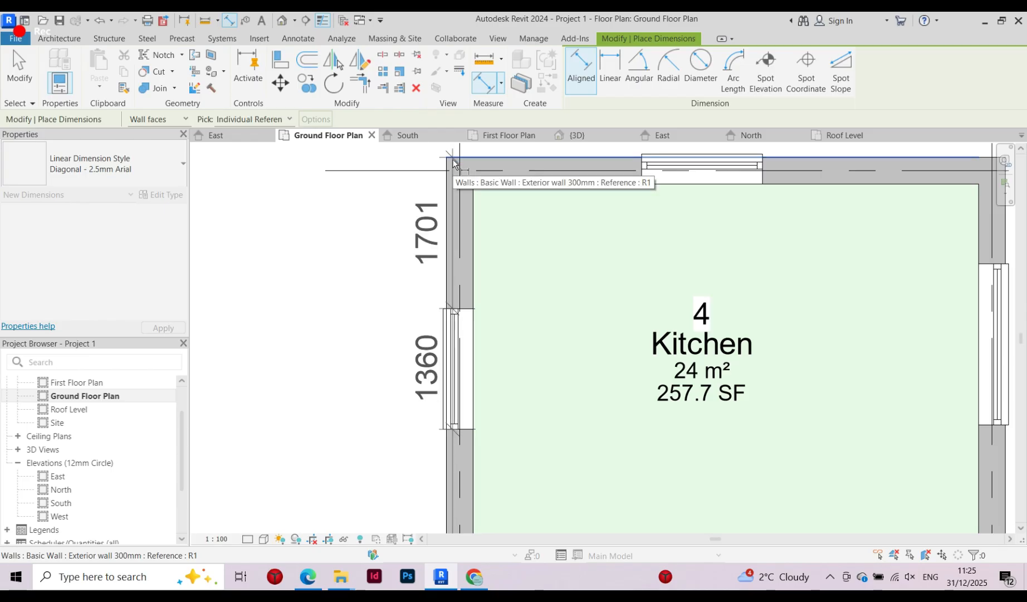
scroll(449, 164, down, 3)
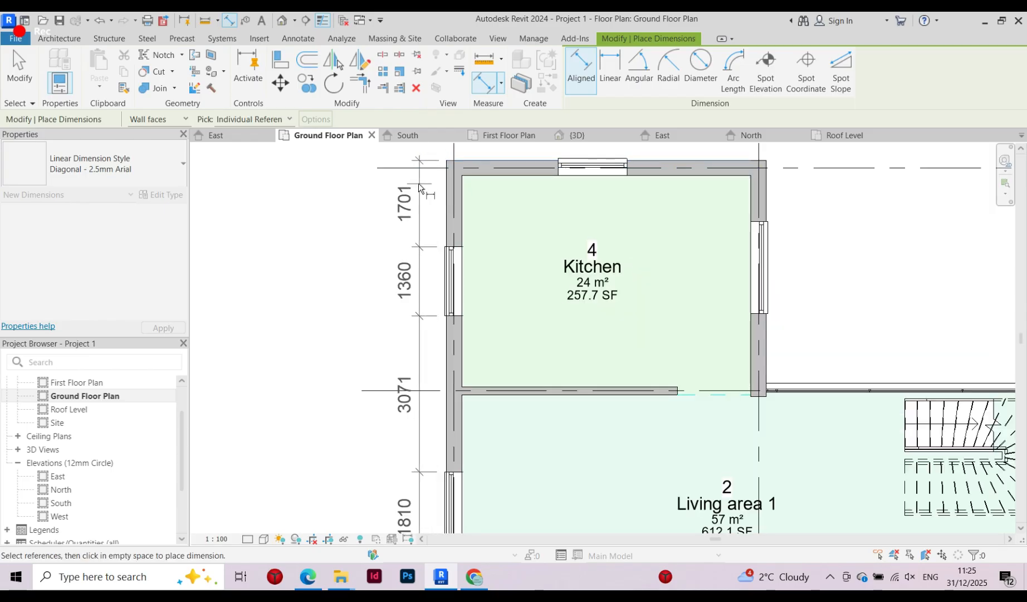
click(407, 262)
Dimension the kitchen's exterior wall along grid E as a chain from corner to corner through both window edges, placed outside the building
scroll(399, 258, down, 3)
scroll(399, 256, up, 5)
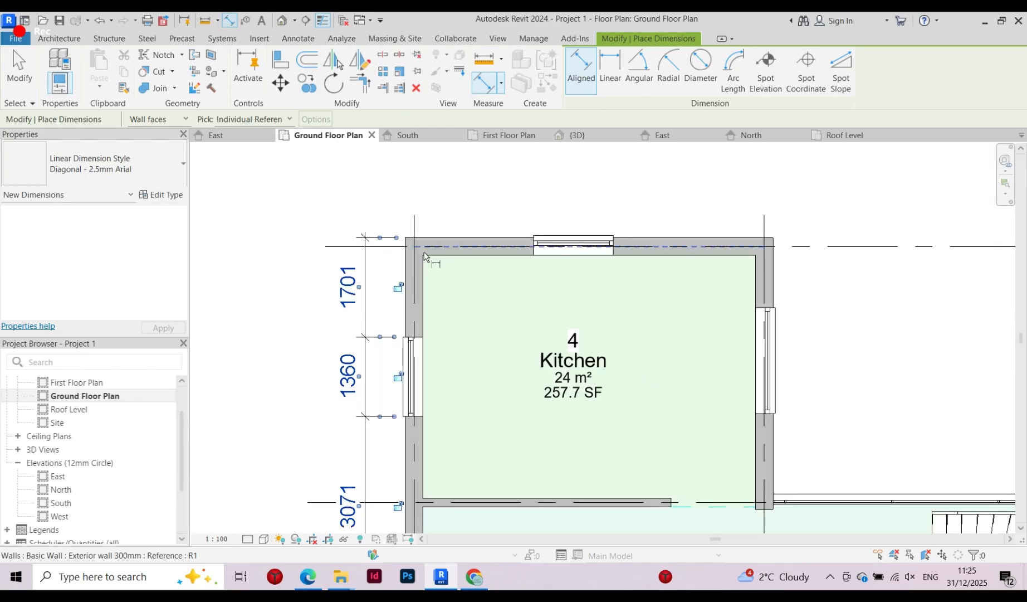
click(399, 240)
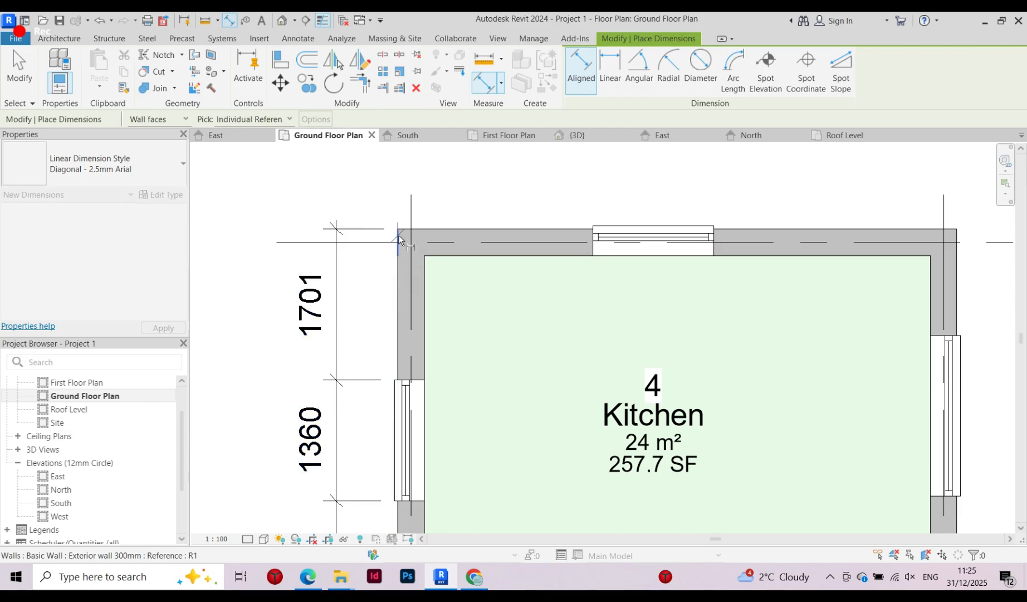
click(595, 241)
scroll(665, 234, up, 2)
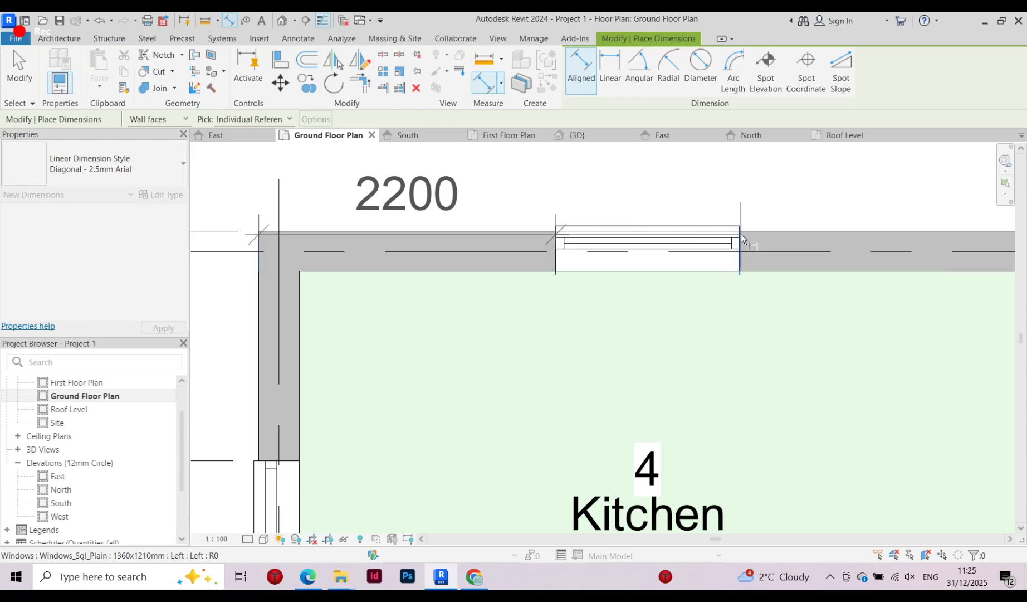
click(741, 233)
scroll(404, 283, down, 3)
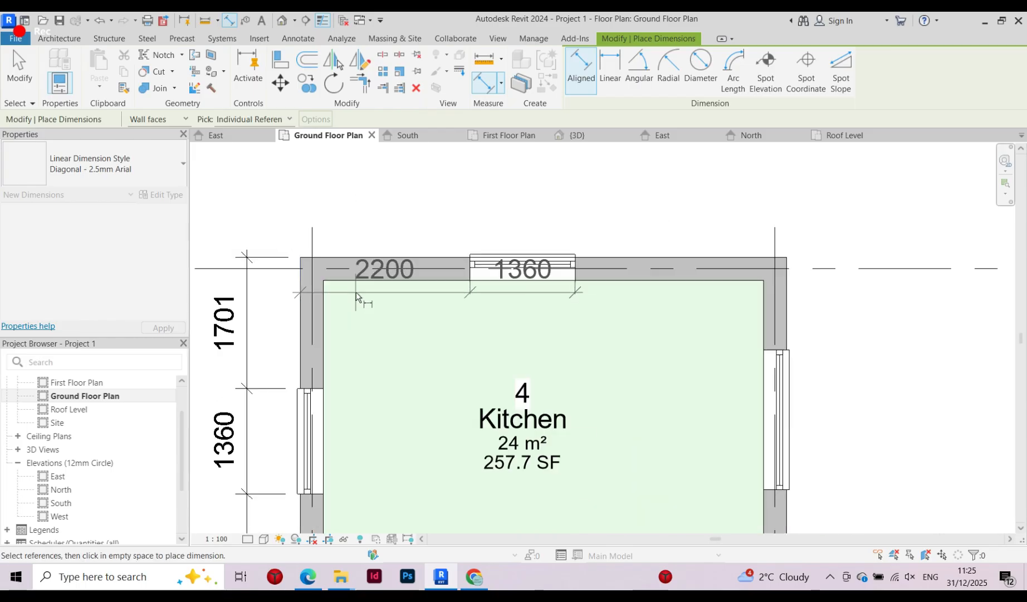
scroll(591, 255, up, 3)
click(795, 272)
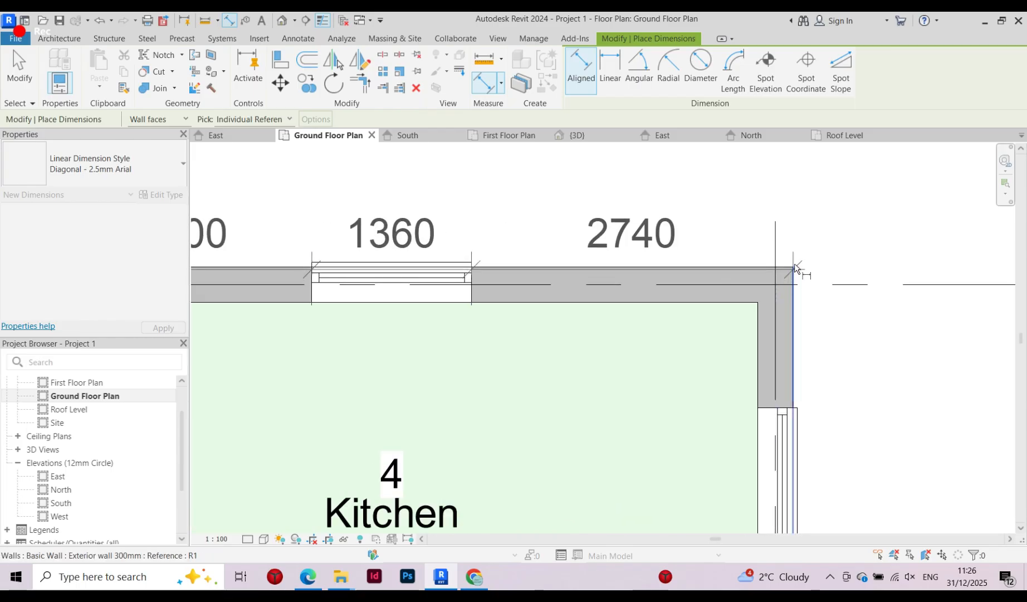
click(795, 199)
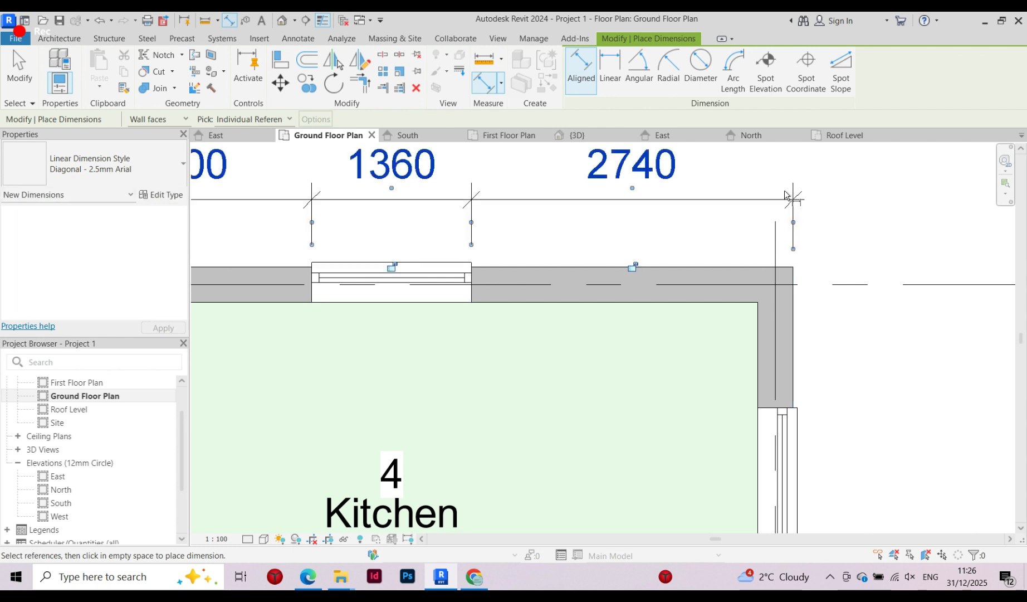
Dimension the kitchen wall on grid 2 from its outer corner at grid E to the near window edge
scroll(504, 213, down, 3)
scroll(568, 222, up, 4)
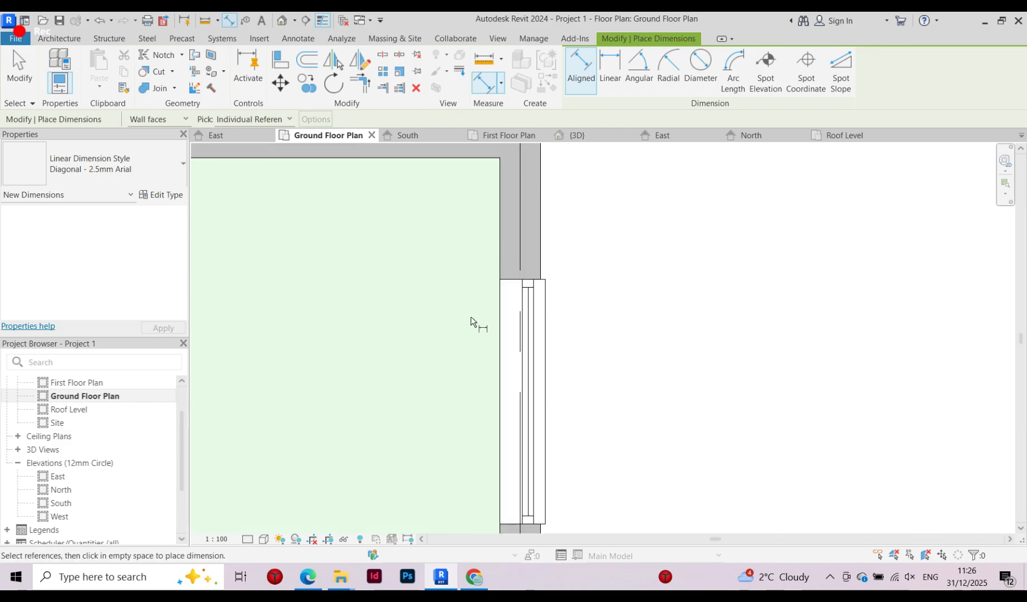
scroll(471, 322, down, 2)
click(518, 206)
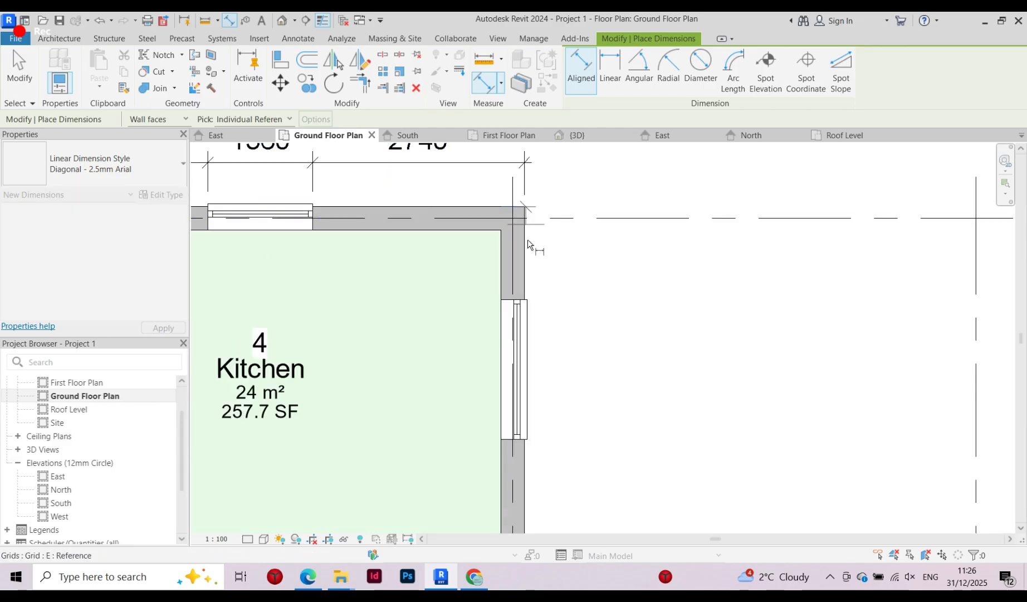
click(513, 301)
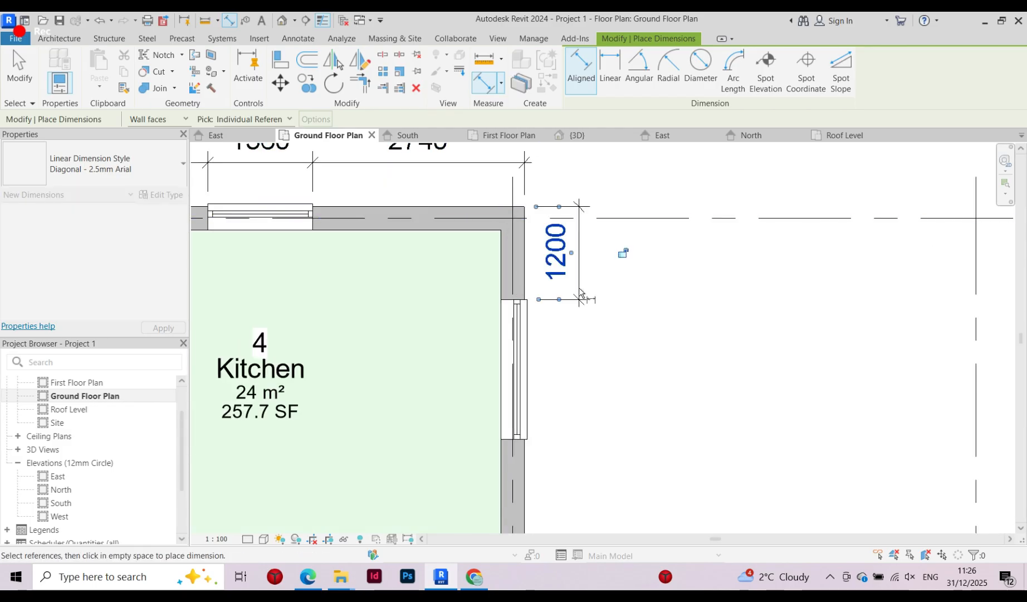
click(580, 291)
Dimension the grid 2 kitchen window's width and the remaining wall down to the slab edge at grid D, in line with the previous dimension
scroll(573, 292, down, 2)
scroll(518, 298, up, 2)
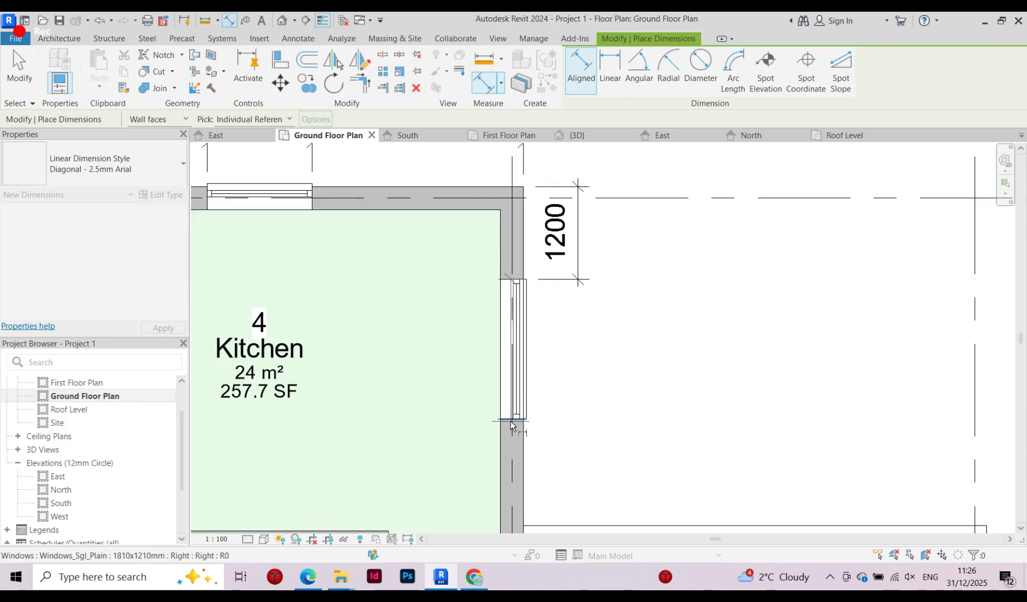
click(510, 420)
scroll(511, 423, down, 2)
scroll(498, 504, up, 3)
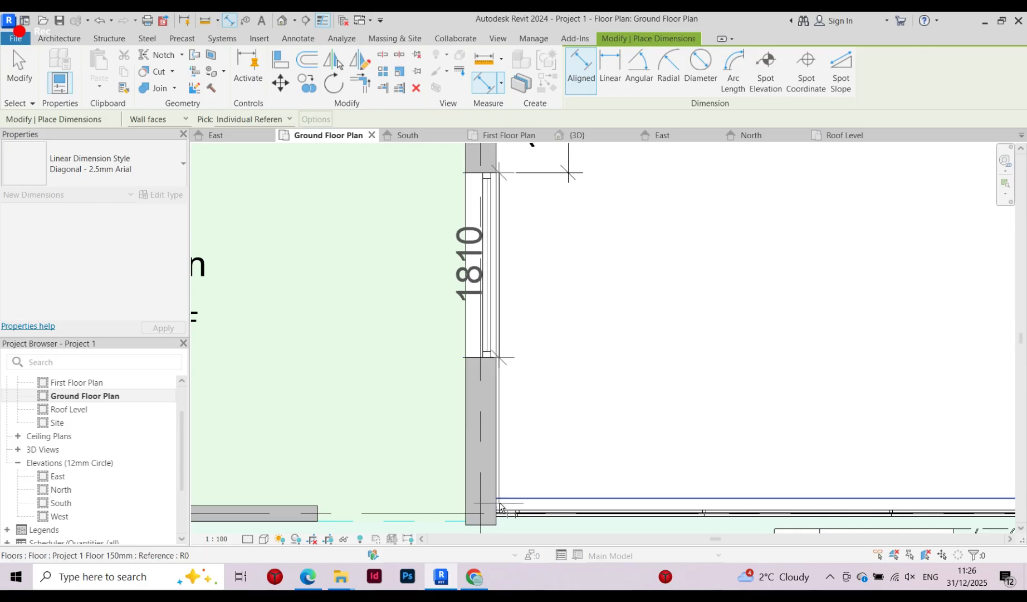
click(495, 524)
click(568, 257)
scroll(406, 257, down, 3)
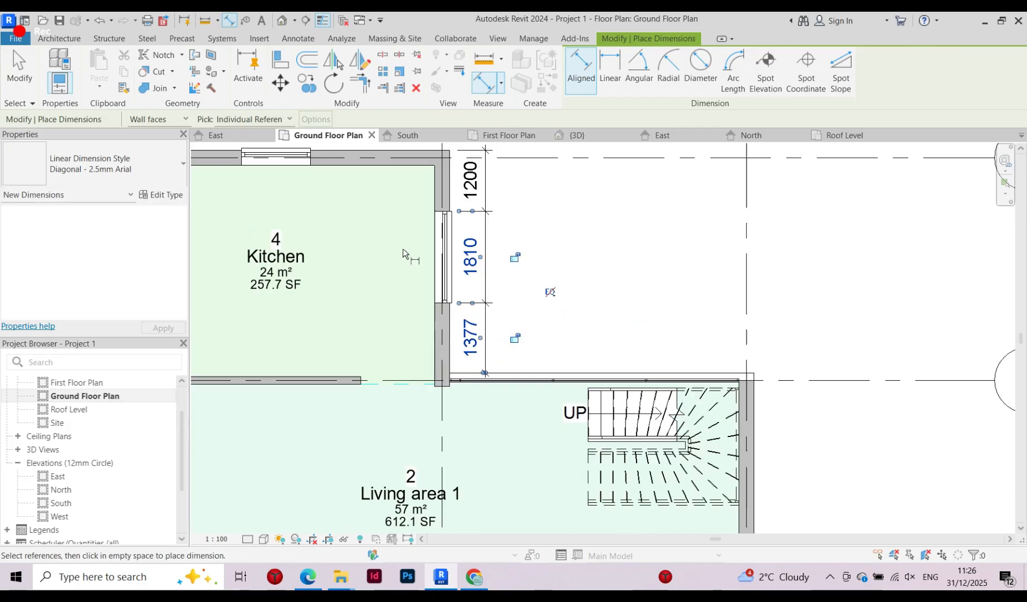
Dimension the length of the exterior curtain wall along grid D from end to end, placed outside the building
scroll(496, 378, up, 3)
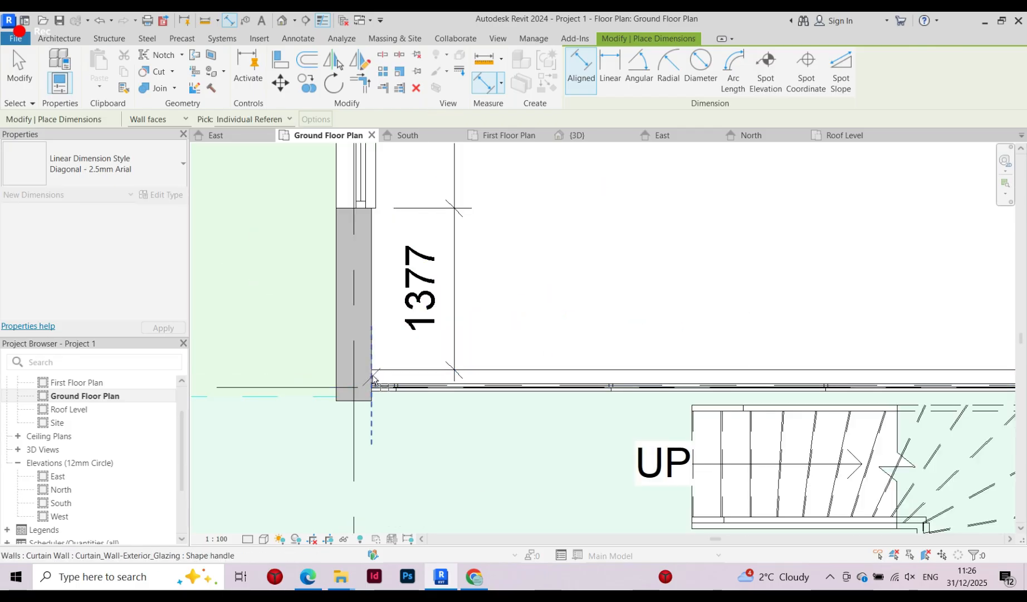
scroll(370, 377, down, 3)
scroll(802, 371, up, 3)
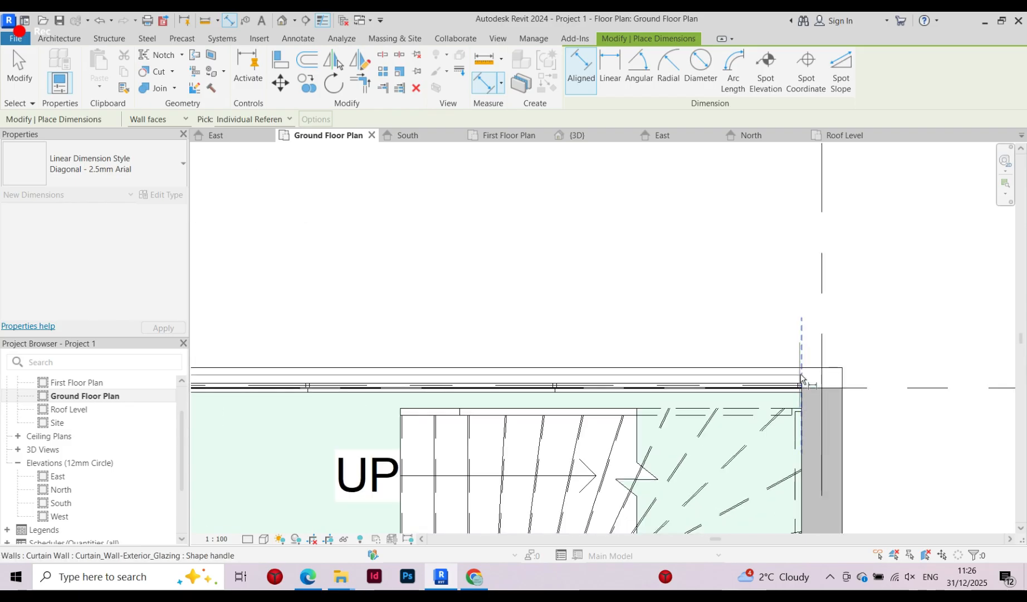
click(801, 377)
click(798, 314)
scroll(798, 314, down, 3)
scroll(655, 285, up, 3)
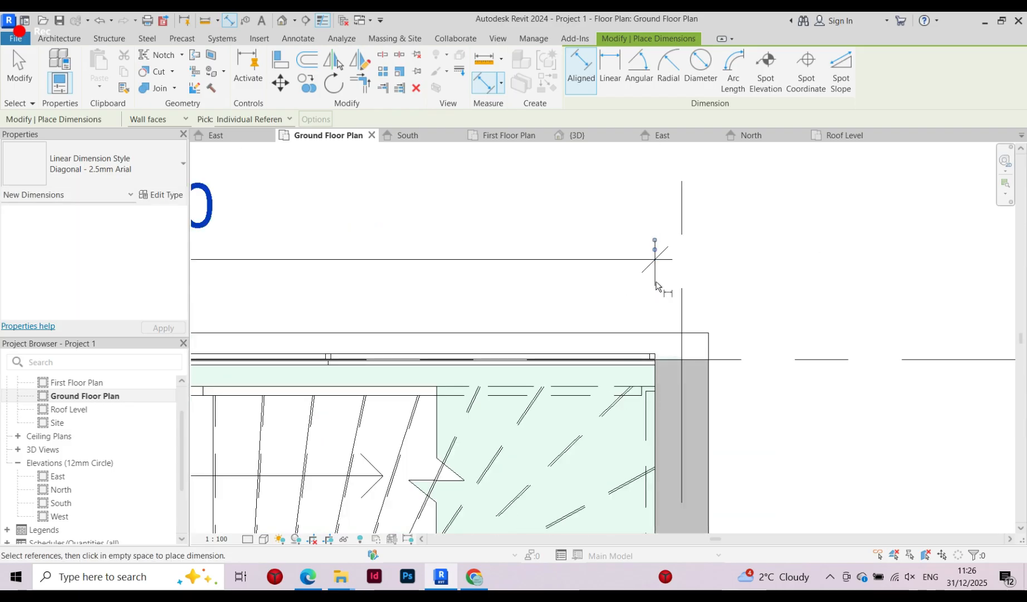
scroll(656, 286, down, 3)
scroll(568, 256, up, 3)
scroll(560, 248, down, 3)
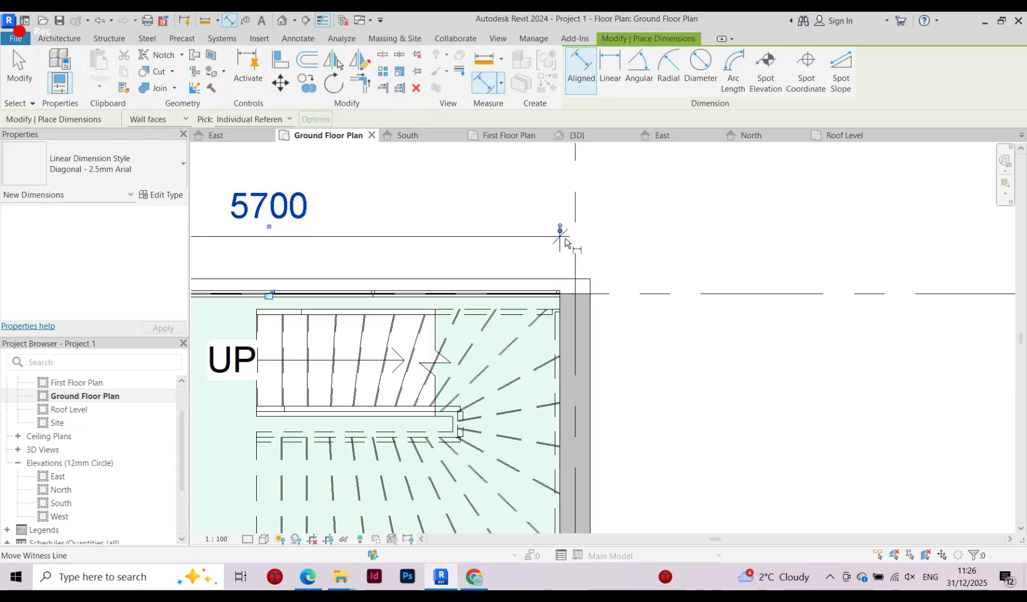
middle_drag(585, 246, 540, 200)
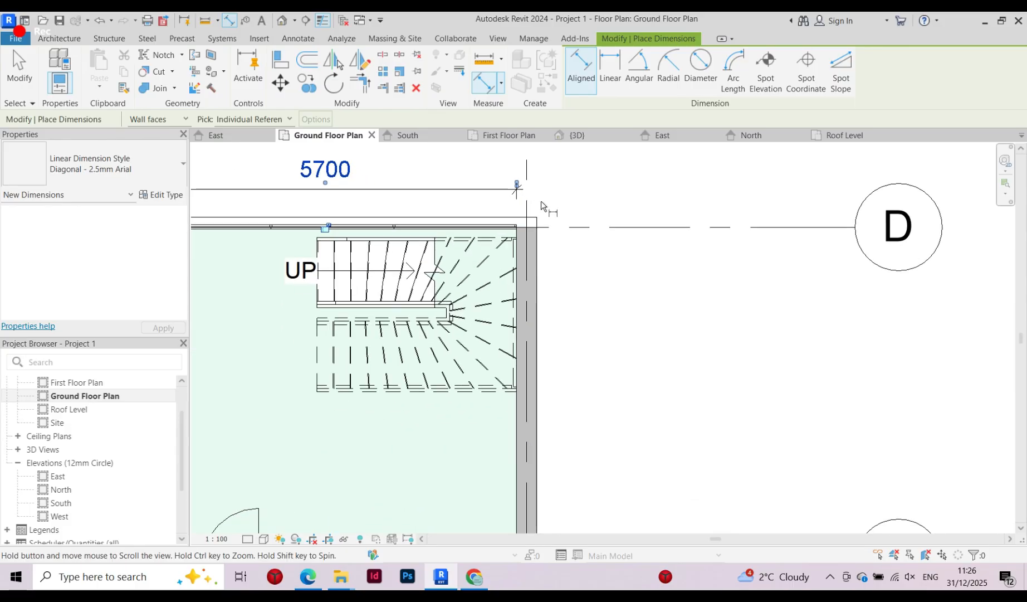
scroll(535, 221, up, 4)
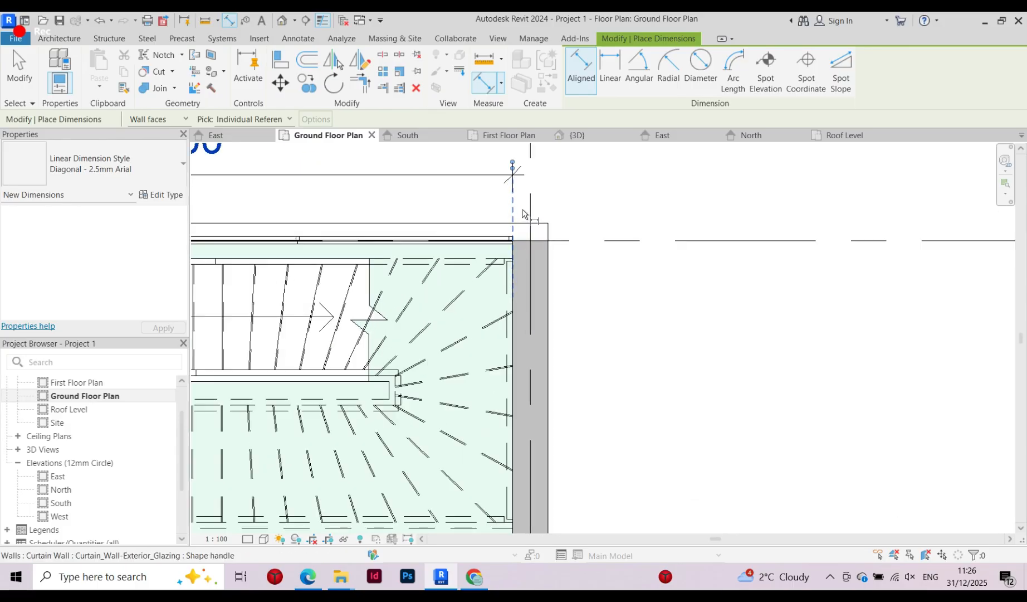
Dimension the living area's exterior wall along grid 3 between its outer corners, including grid C as a reference, placed outside the building
key(Escape)
key(Escape)
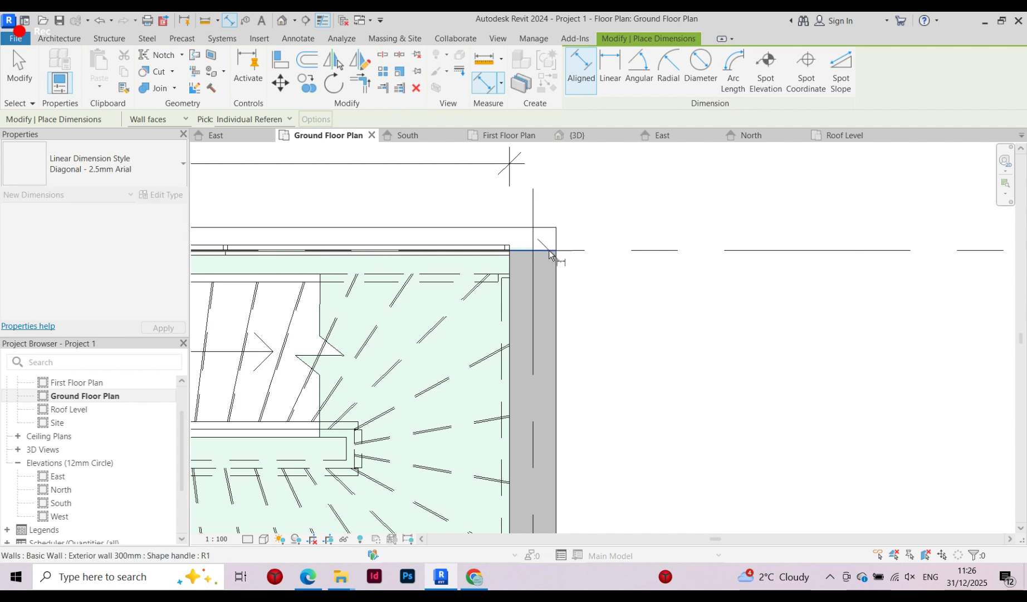
key(d)
key(i)
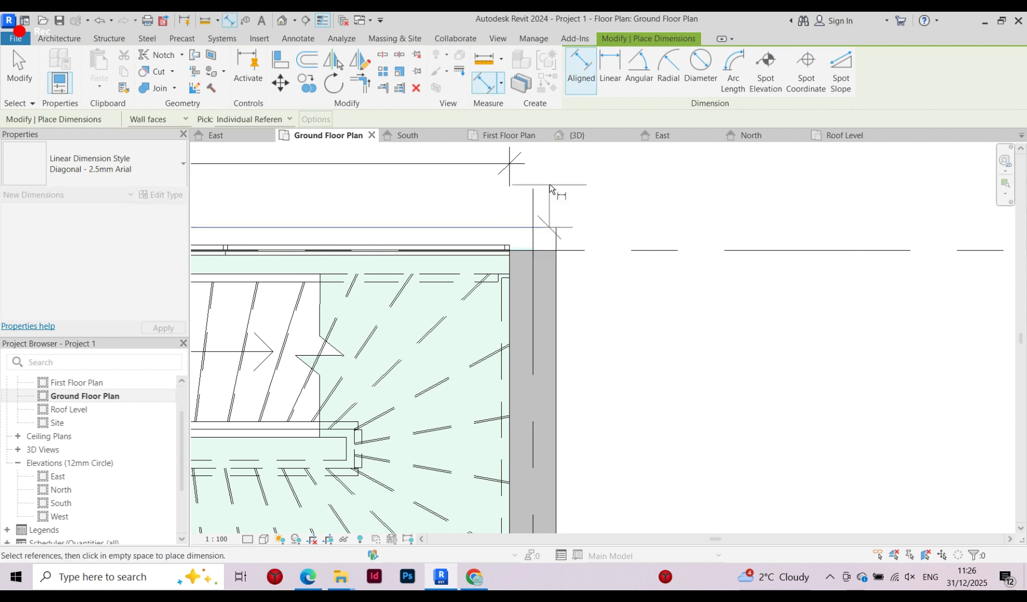
scroll(549, 231, down, 5)
scroll(545, 321, up, 5)
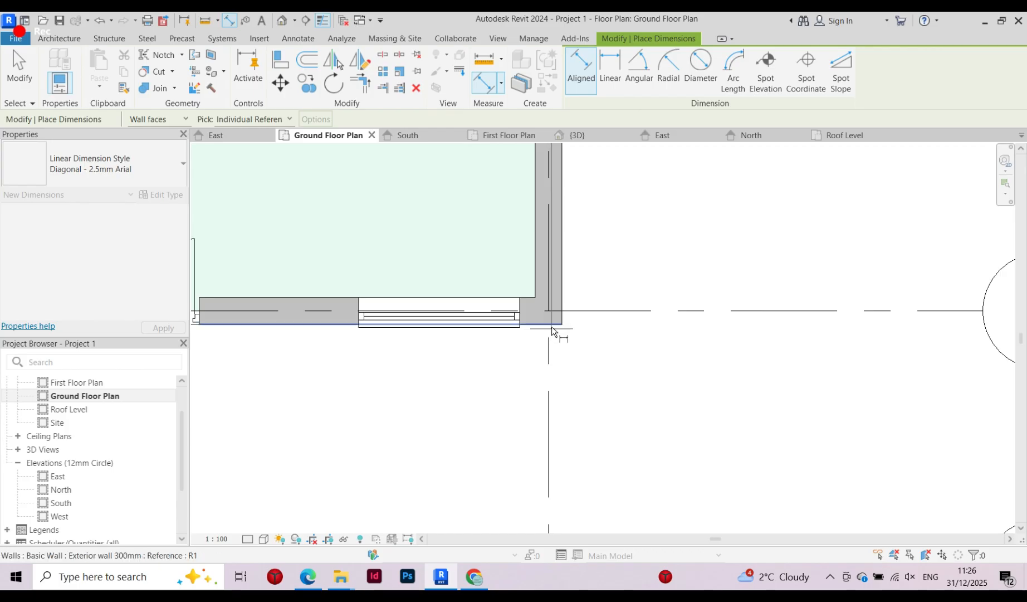
scroll(553, 327, down, 4)
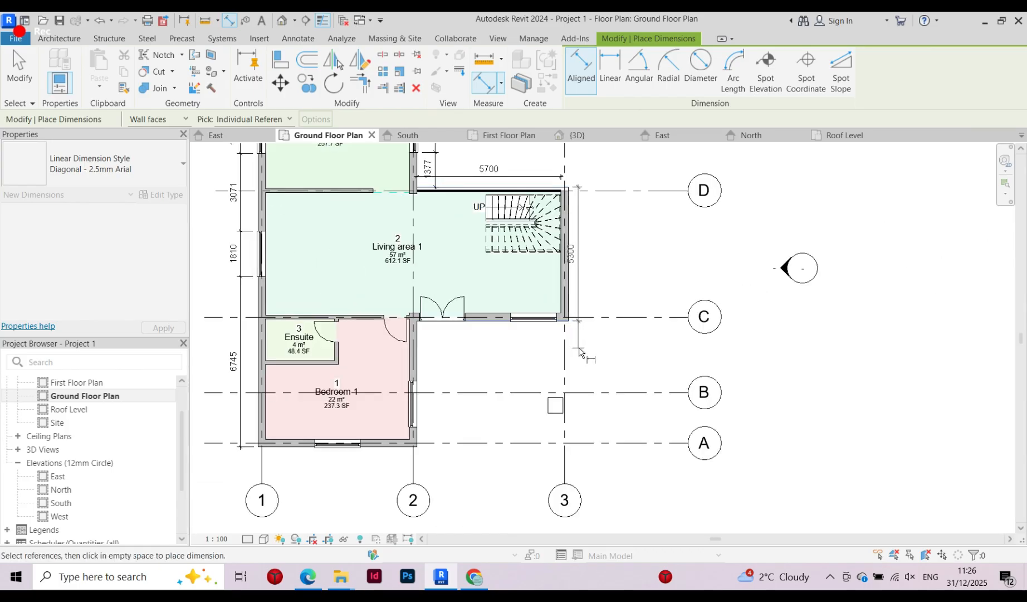
click(598, 318)
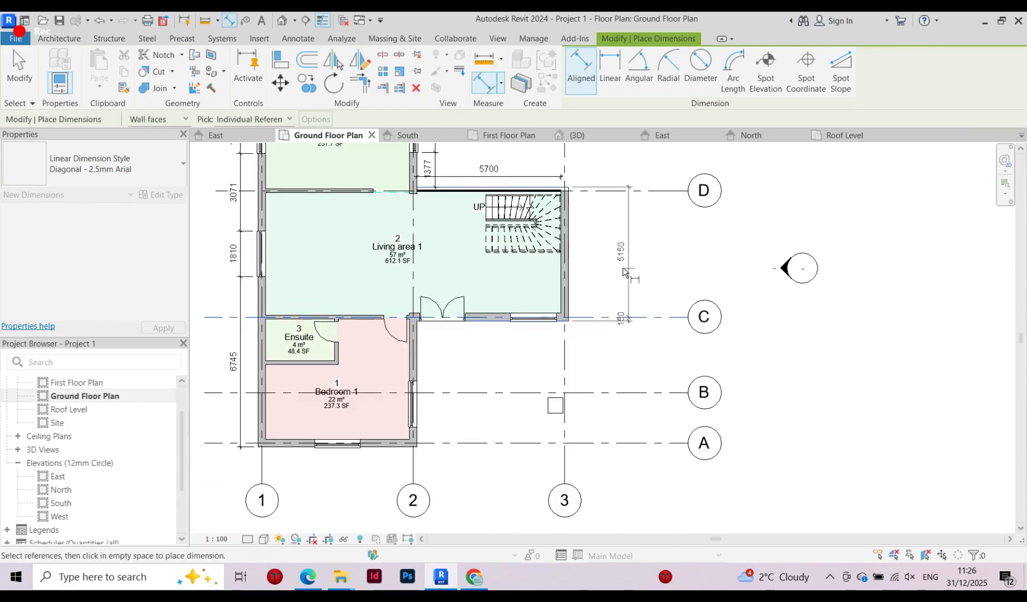
Dimension the living area's exterior wall along grid C as a chain through both edges of the double door and the window, placed outside
scroll(419, 329, up, 5)
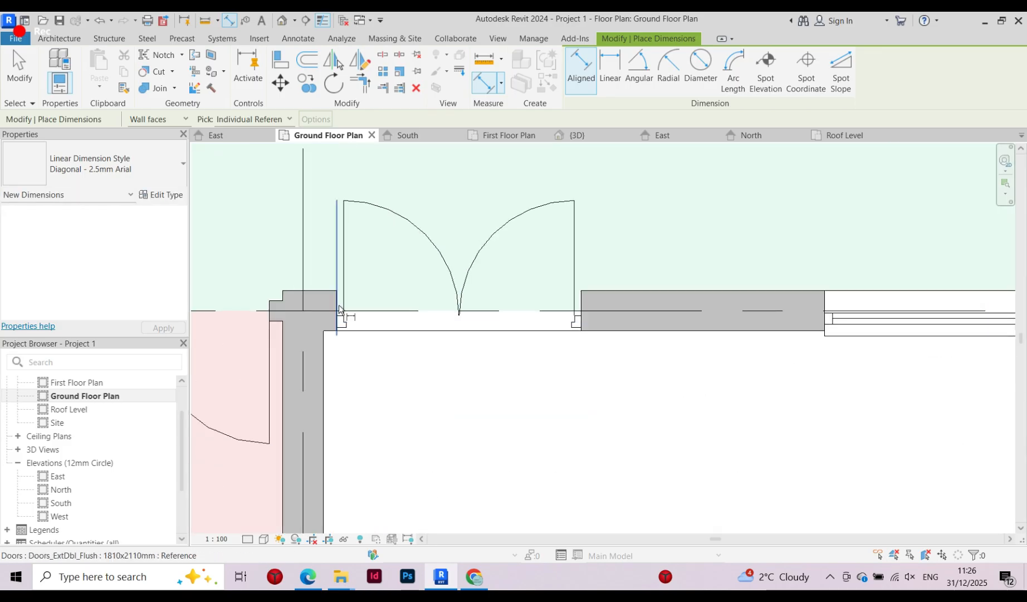
scroll(335, 306, down, 3)
scroll(716, 320, up, 2)
scroll(523, 322, down, 2)
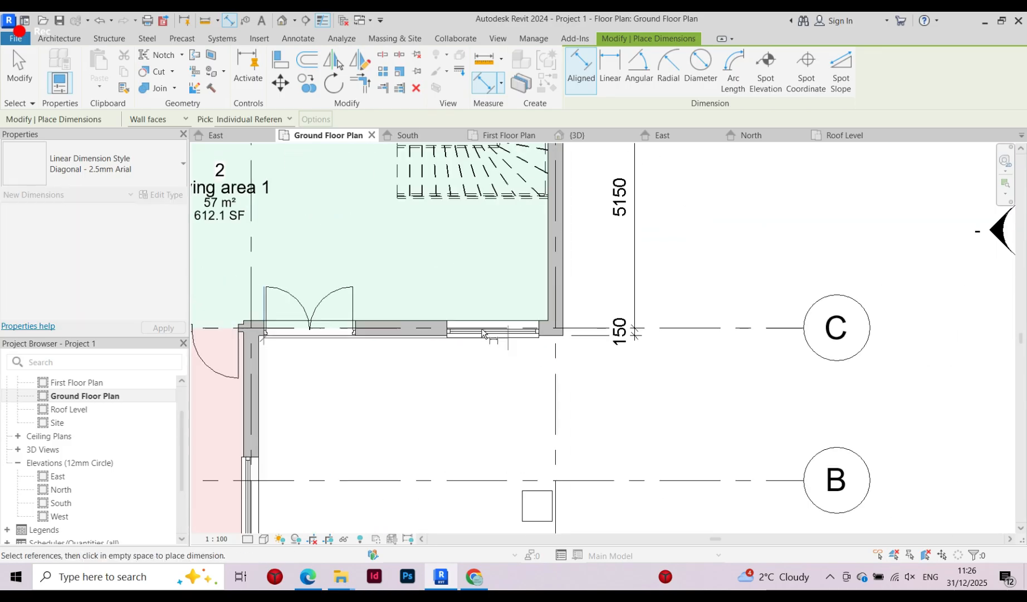
scroll(374, 327, up, 2)
click(332, 339)
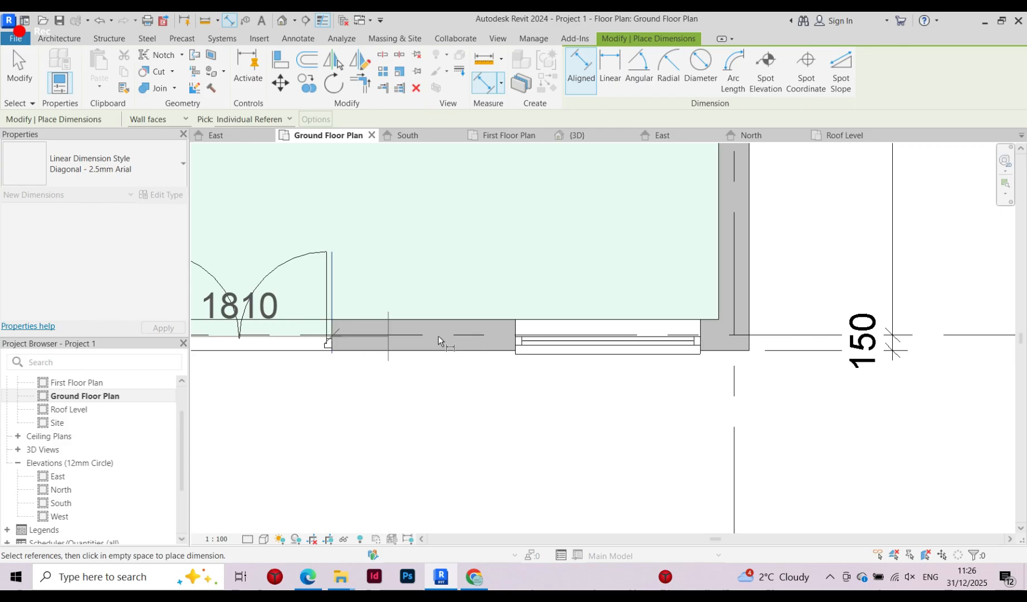
click(516, 334)
click(699, 331)
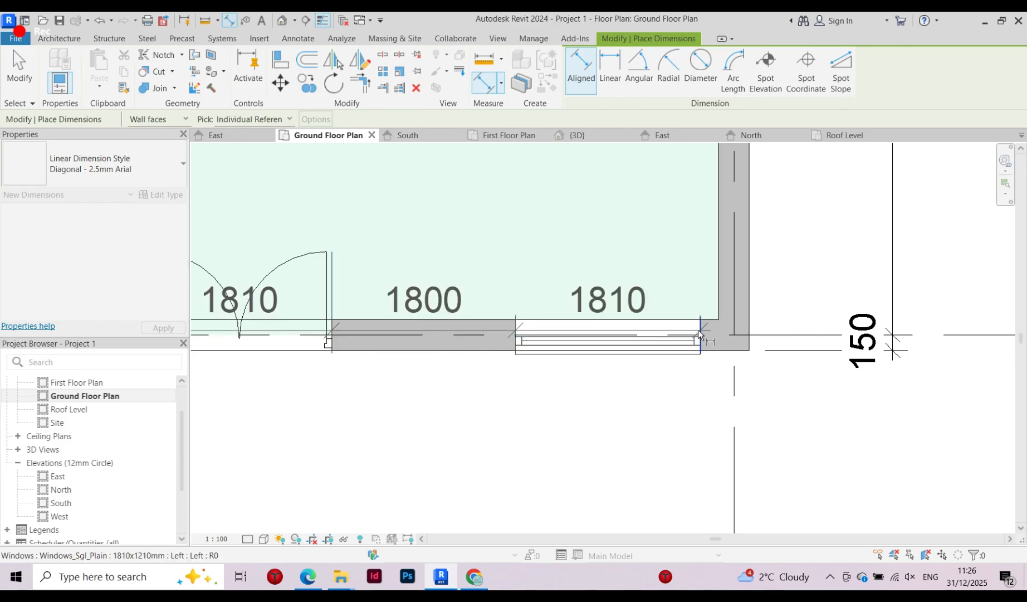
click(708, 423)
Dimension the remaining grid C wall from the window edge to the outer corner at grid 3, in line with the previous chain
scroll(713, 426, down, 2)
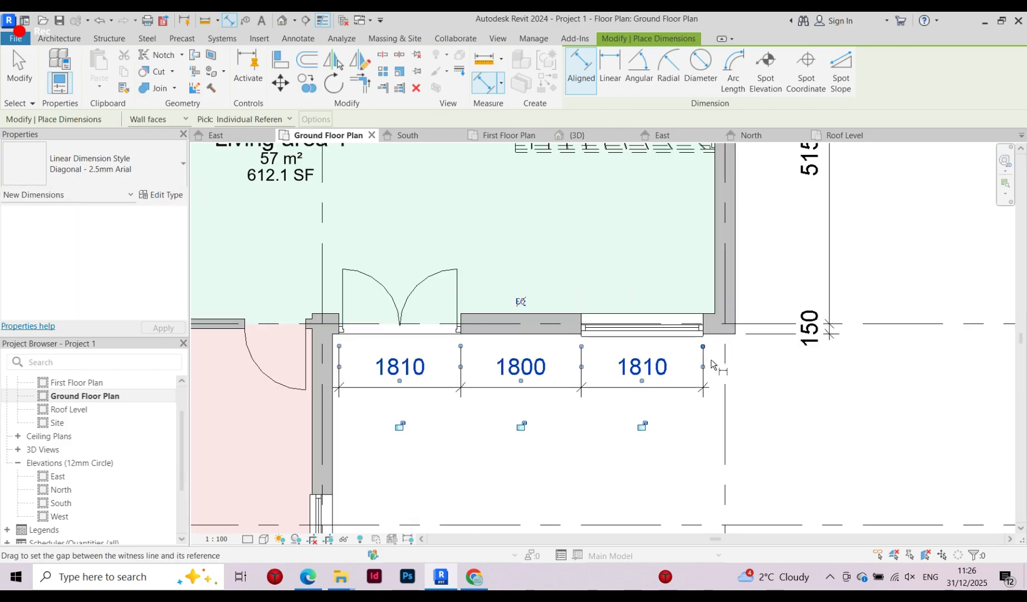
scroll(705, 355, up, 2)
click(706, 331)
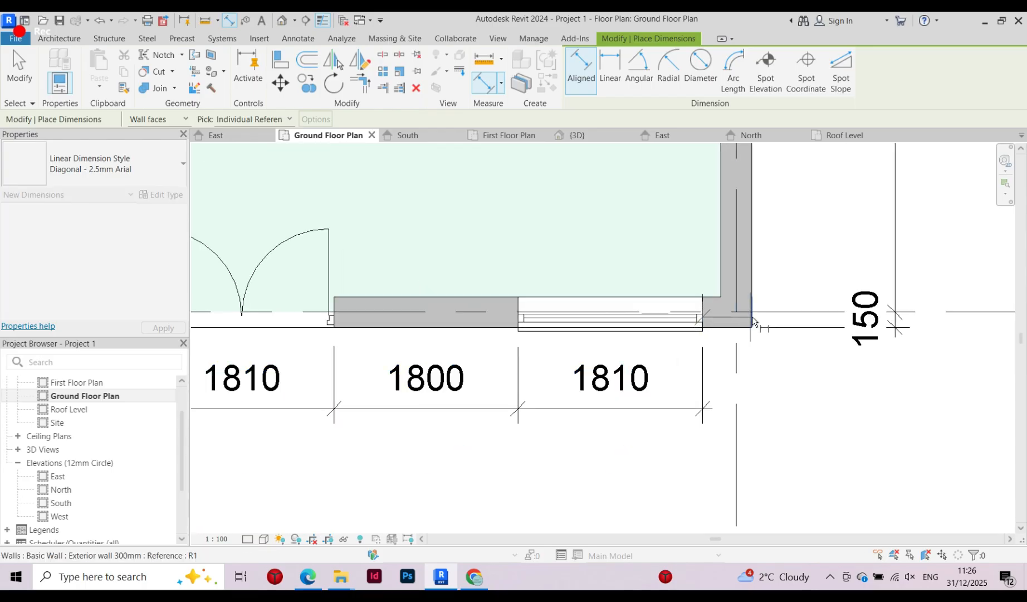
click(773, 409)
scroll(506, 240, down, 5)
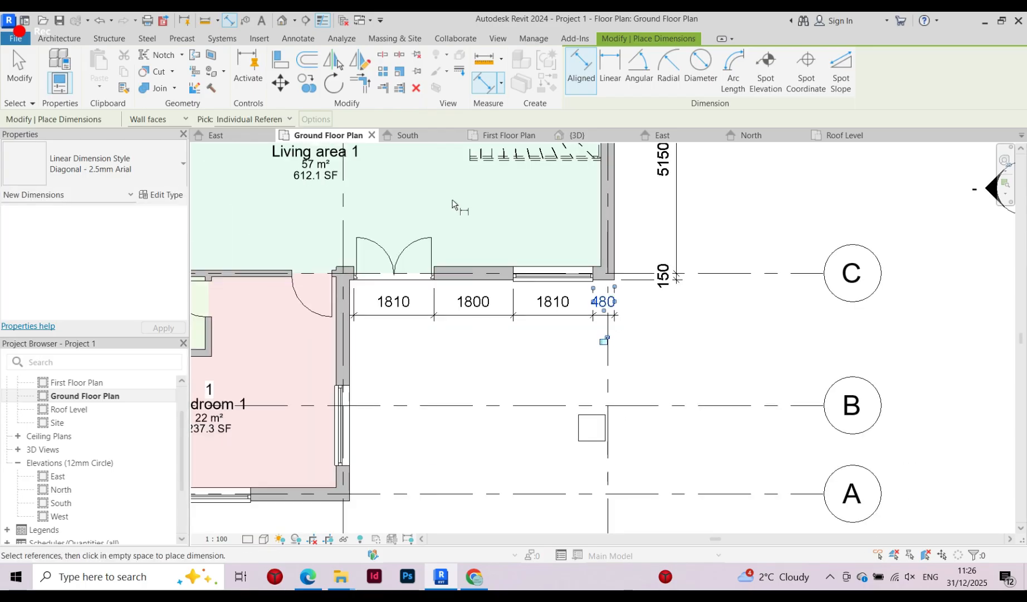
Dimension Bedroom 1's grid 2 wall as a chain from its outer corner at grid A through both window edges
scroll(361, 332, up, 2)
scroll(392, 330, up, 4)
click(418, 452)
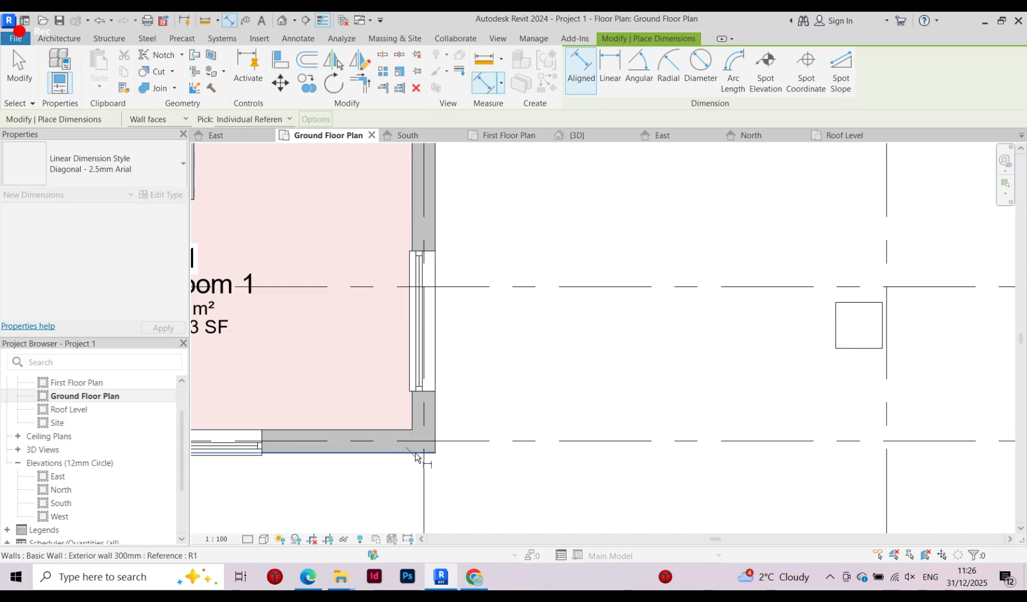
click(431, 399)
click(431, 254)
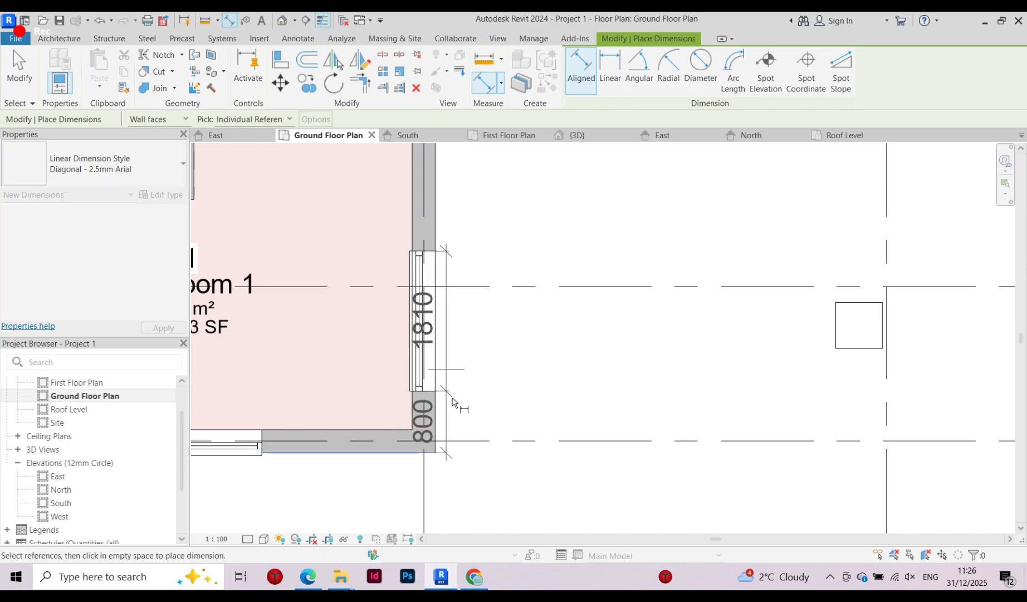
scroll(454, 401, down, 4)
scroll(435, 240, up, 4)
click(451, 244)
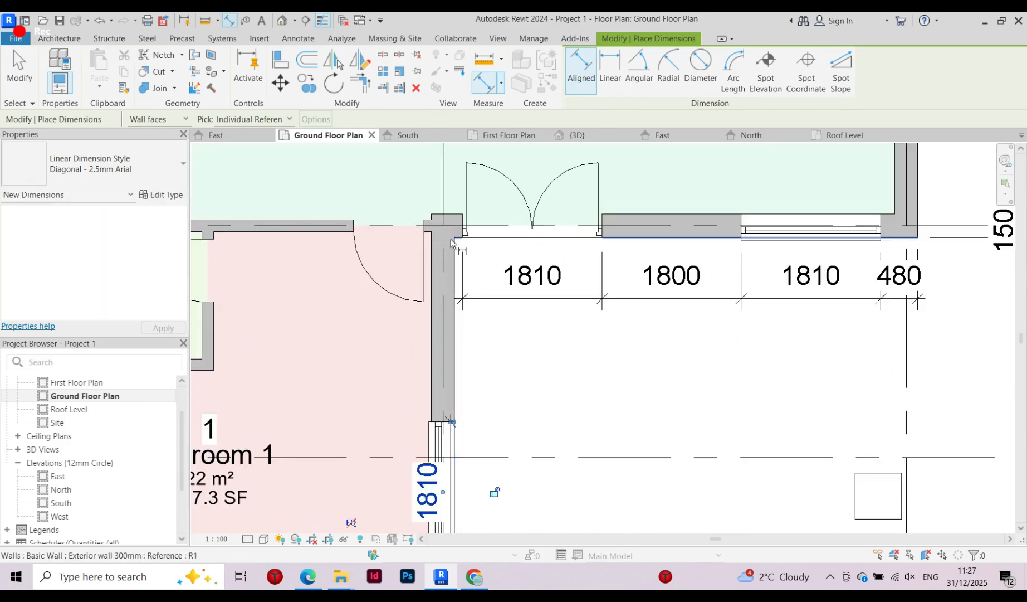
Dimension the Bedroom 1 wall on grid 2 from the outer face line of the double door to the near window edge, placed outside
click(450, 242)
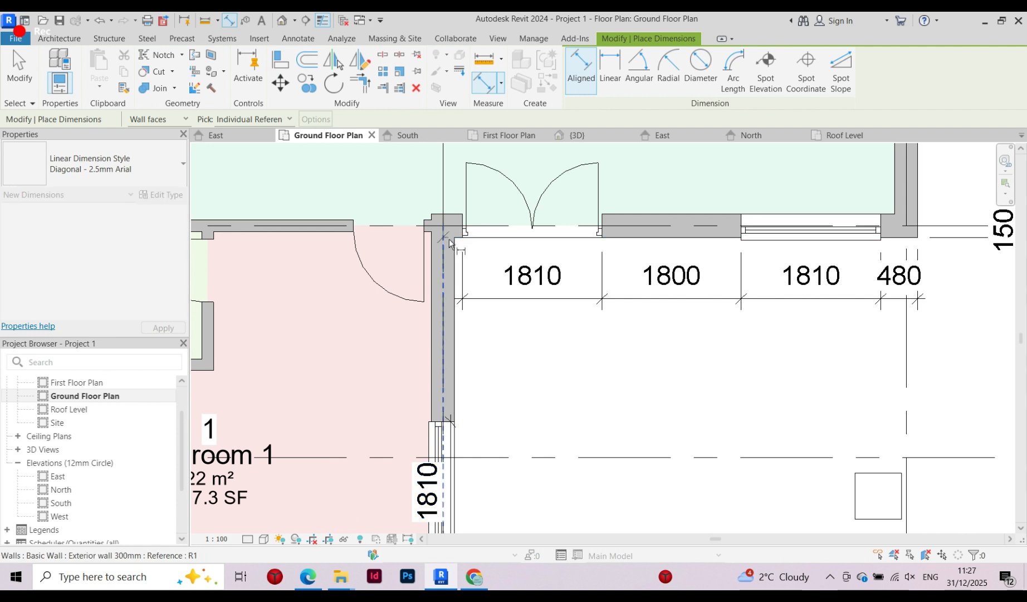
key(Escape)
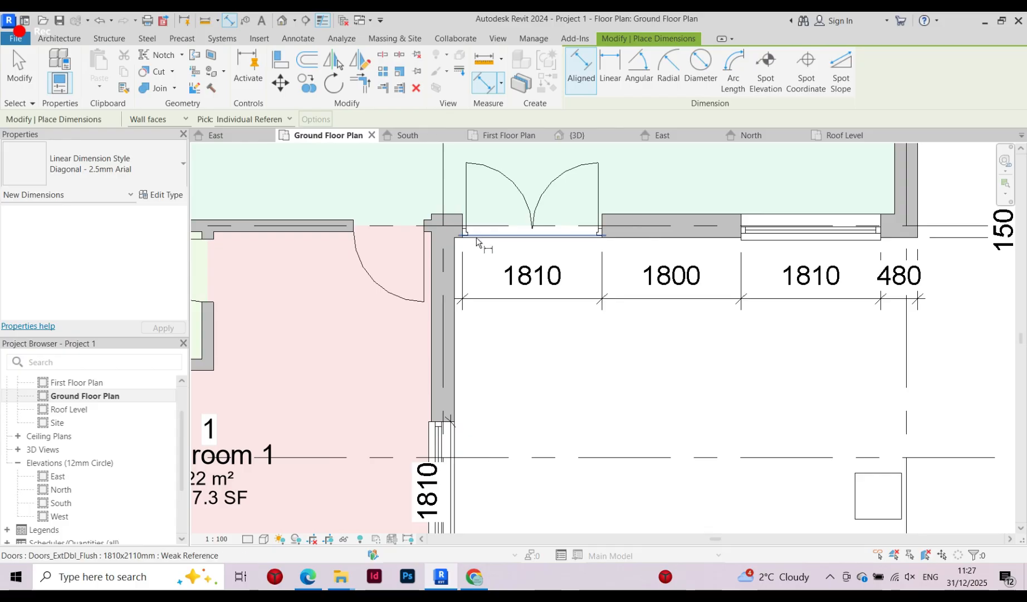
click(478, 241)
click(449, 426)
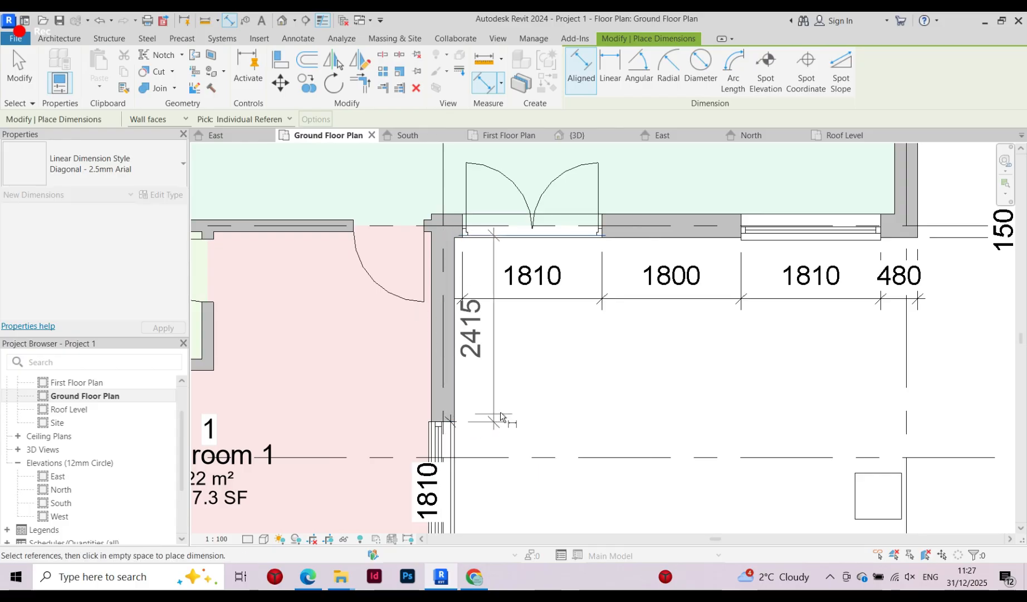
click(495, 346)
scroll(423, 431, down, 3)
scroll(421, 431, up, 2)
key(Escape)
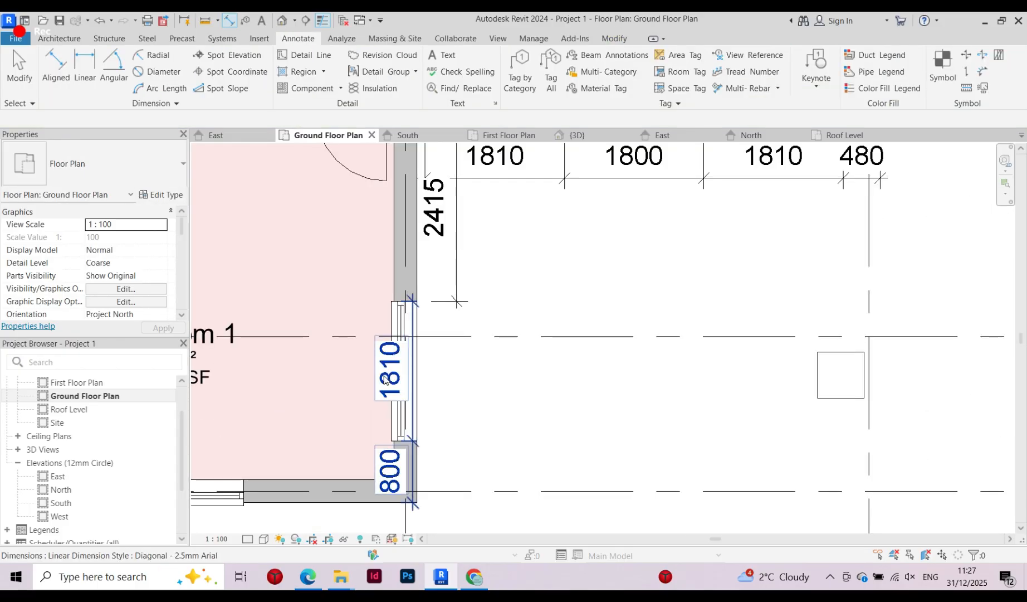
Move the dimension chain of the grid 2 bedroom window and adjoining wall horizontally outward, clear of the wall
click(416, 379)
key(Escape)
click(417, 368)
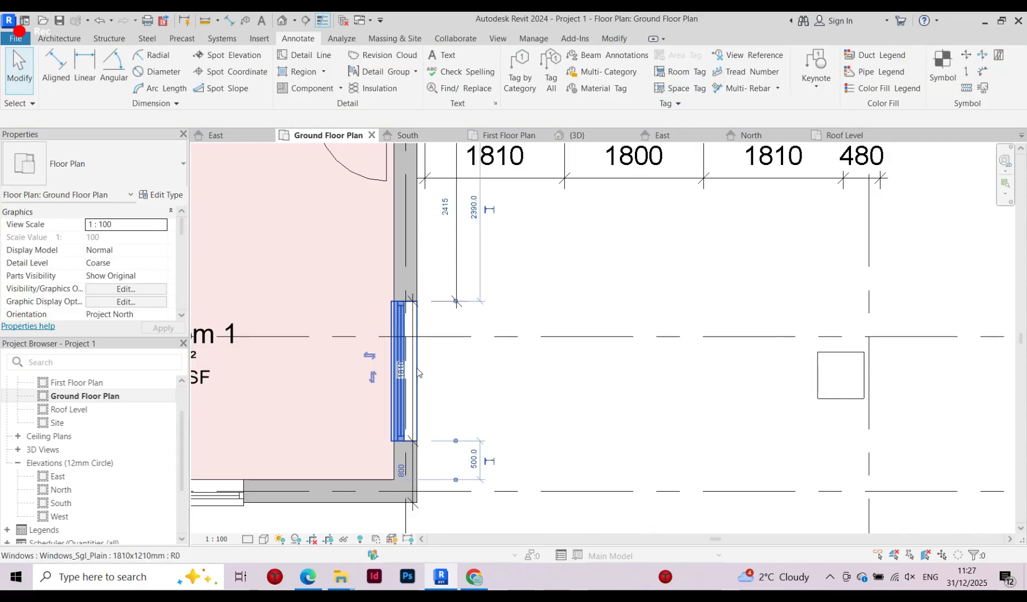
key(Escape)
click(423, 365)
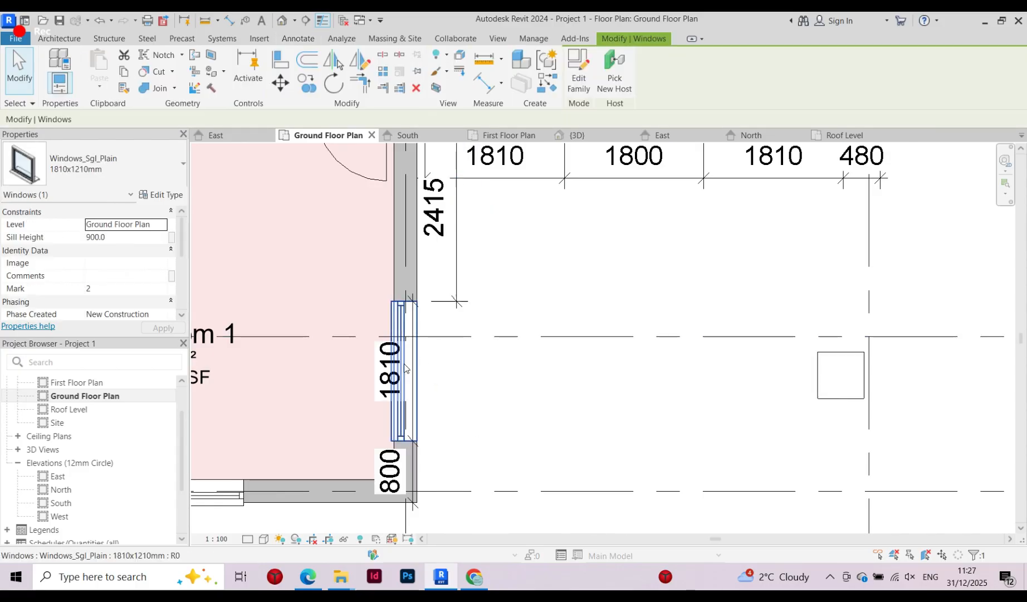
key(Escape)
click(380, 370)
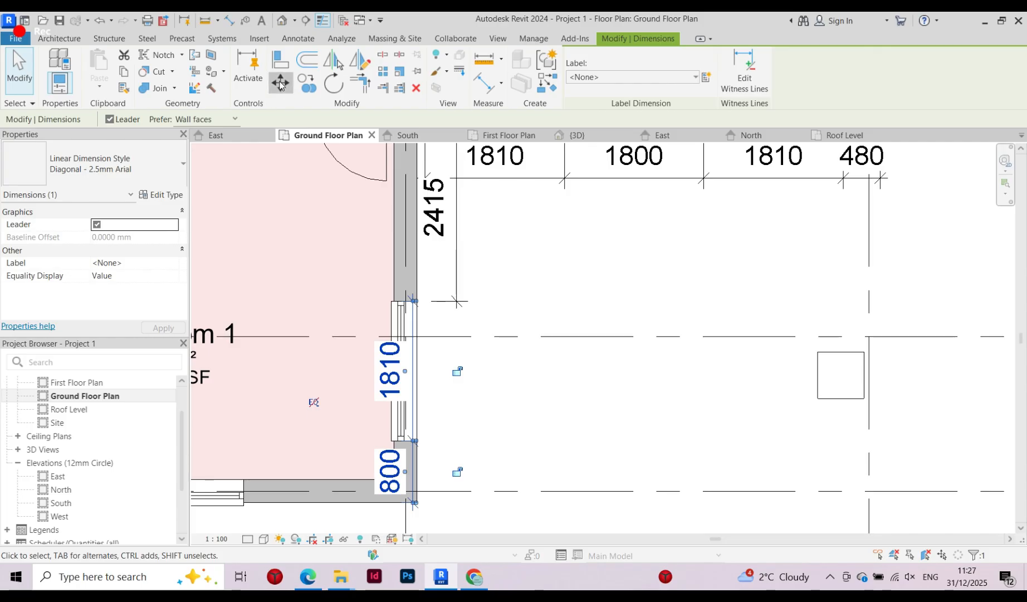
click(280, 83)
click(419, 371)
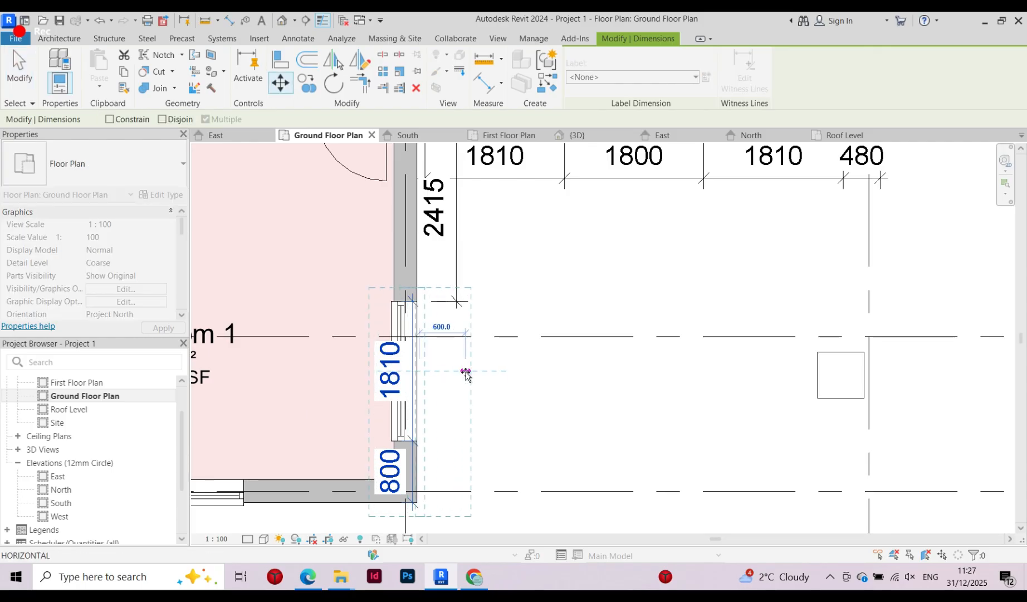
click(474, 371)
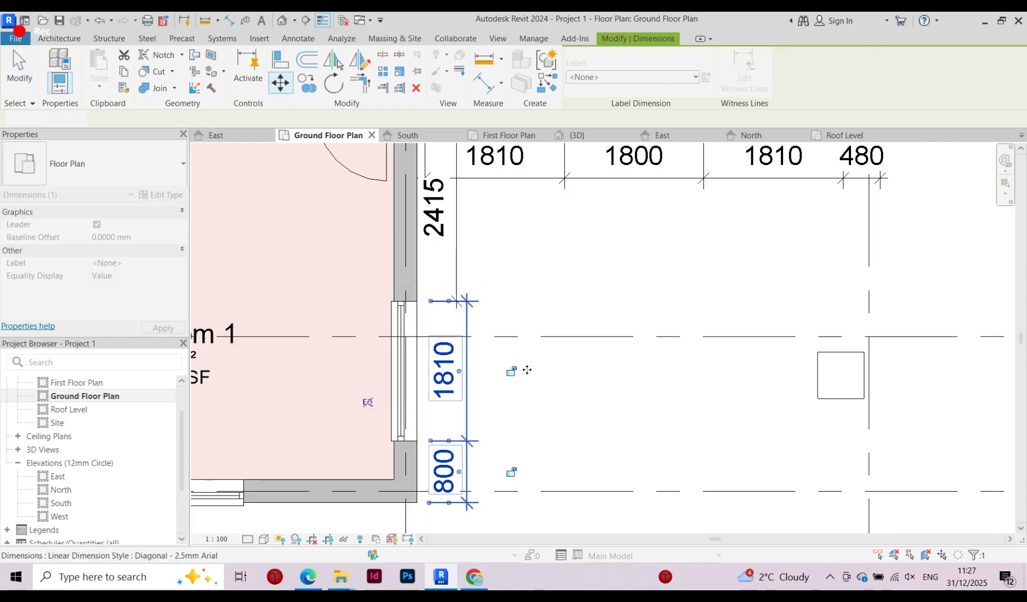
click(523, 222)
Dimension Bedroom 1's exterior wall along grid A as a chain from corner to corner through both window edges, placed outside the building
scroll(523, 221, down, 3)
scroll(567, 381, down, 3)
scroll(502, 377, up, 3)
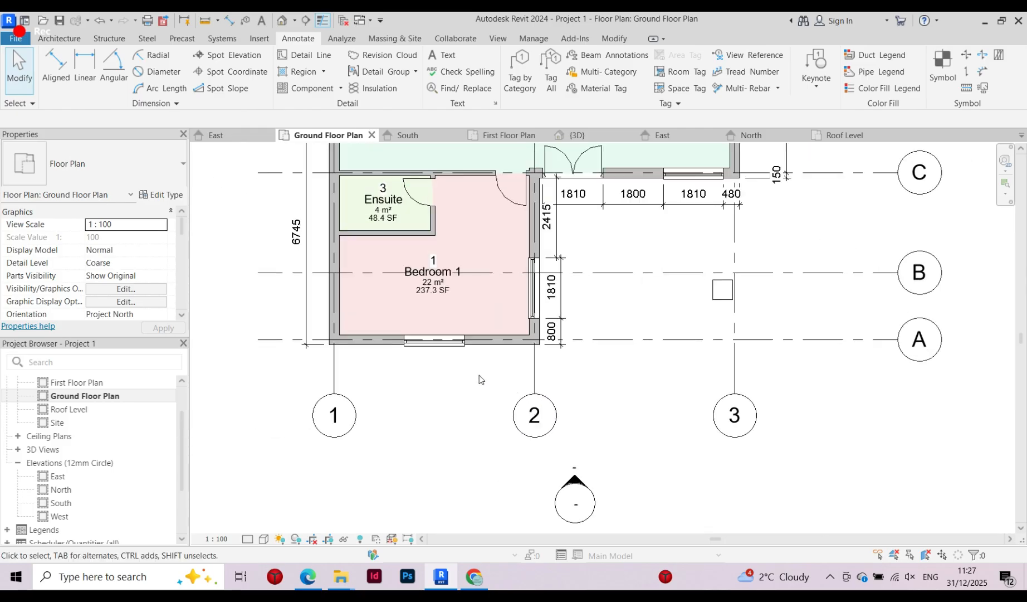
key(d)
key(i)
scroll(424, 384, up, 3)
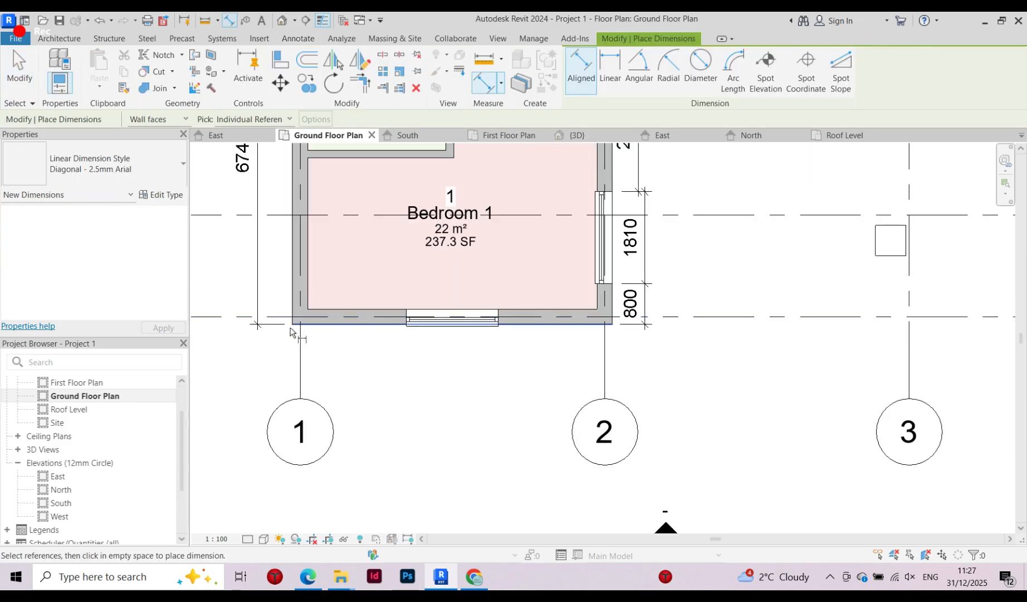
click(290, 305)
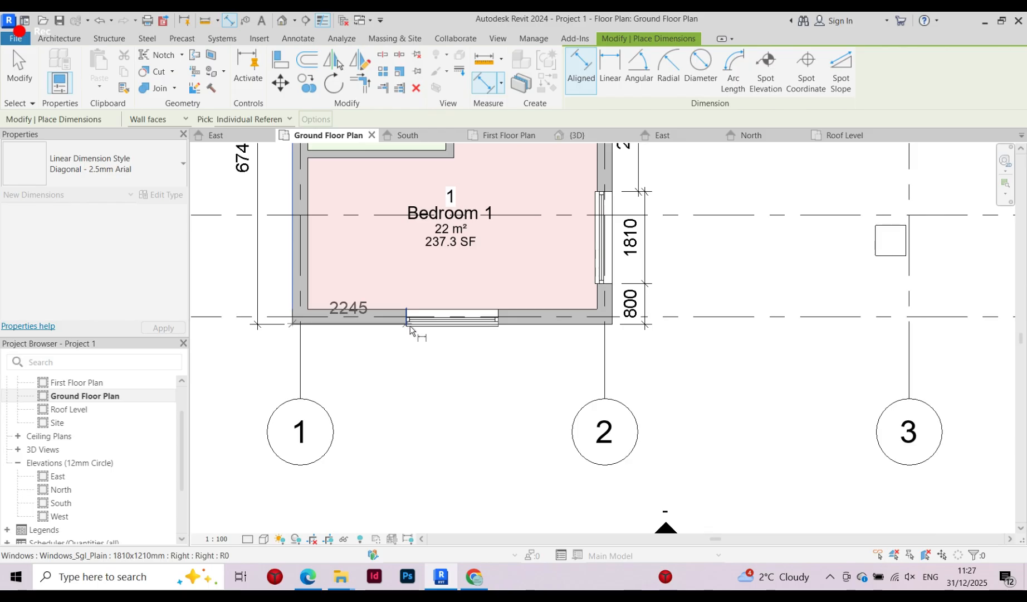
click(500, 319)
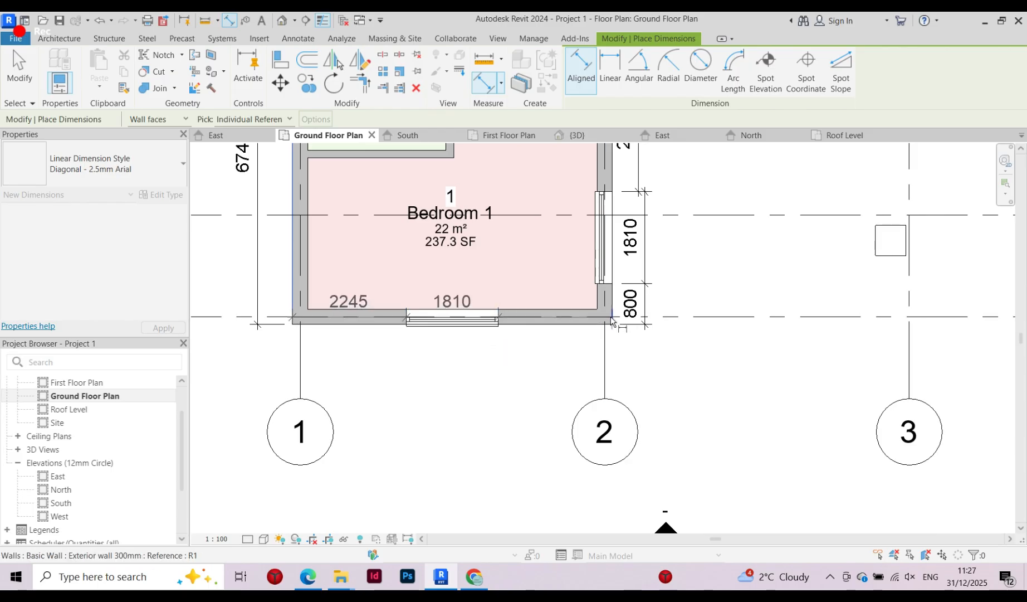
click(613, 322)
click(614, 373)
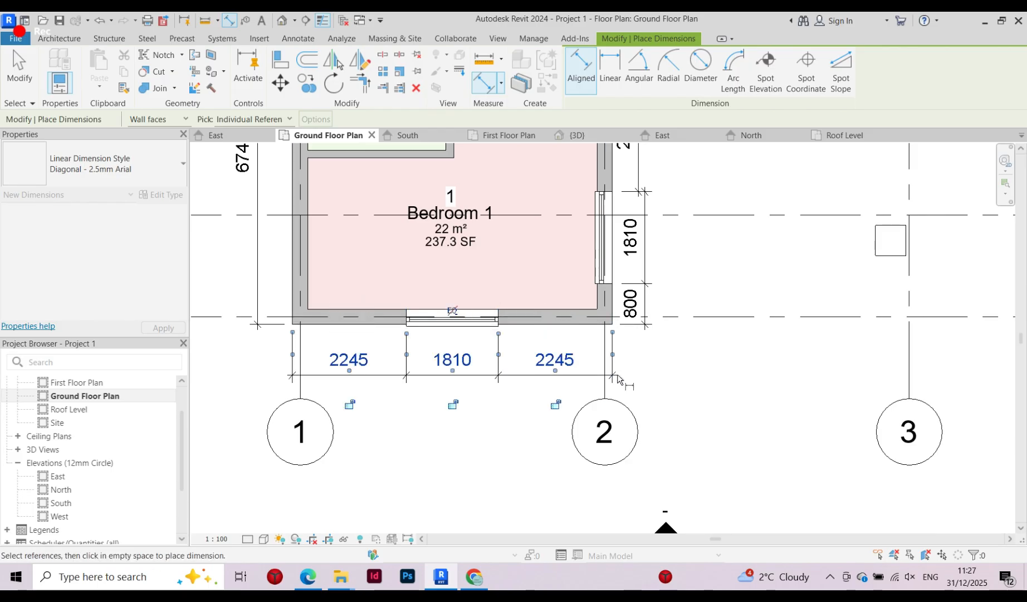
scroll(577, 364, down, 3)
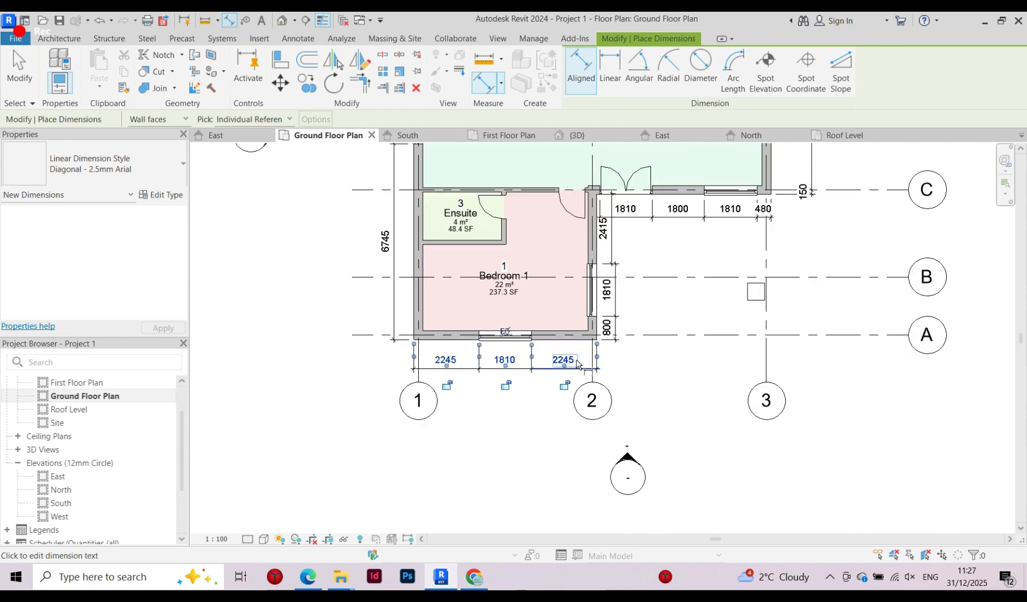
scroll(407, 323, down, 4)
key(Escape)
Look over the dimensioned ground floor plan, the First Floor Plan and the 3D view of the house
scroll(429, 404, down, 4)
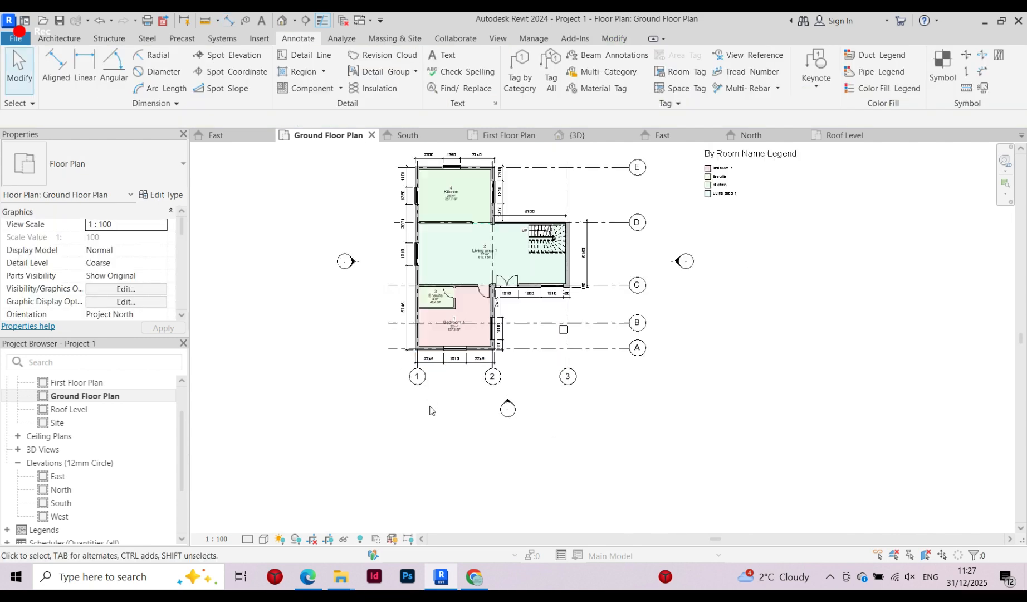
scroll(457, 301, up, 5)
scroll(446, 229, up, 2)
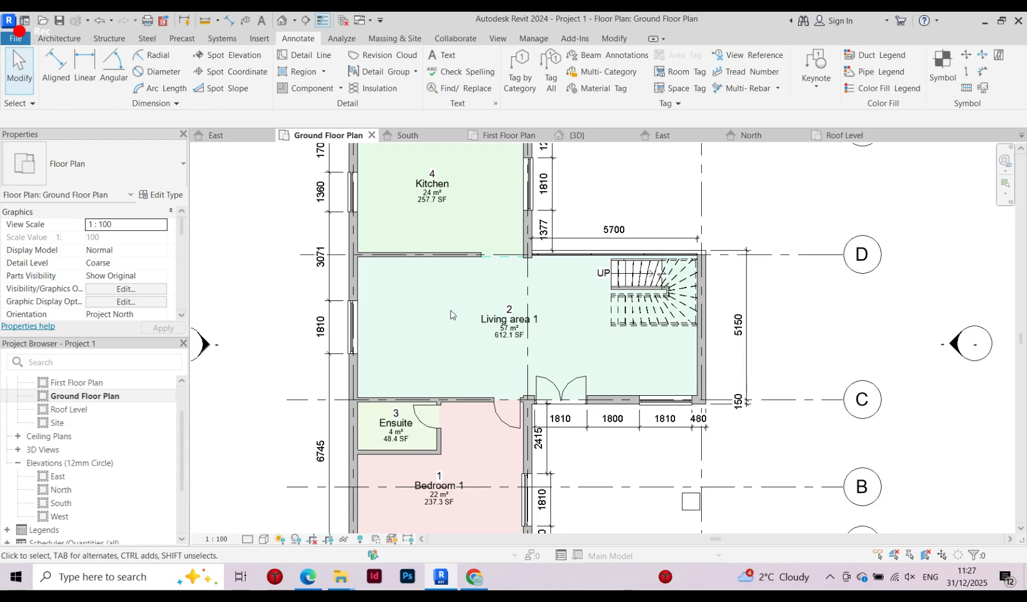
scroll(451, 315, down, 3)
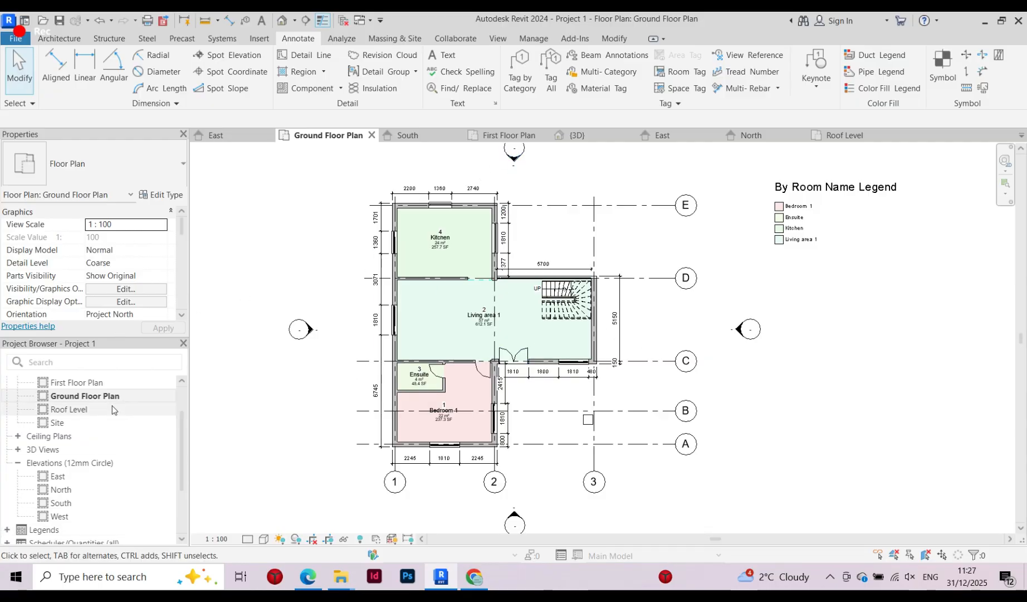
double_click(76, 382)
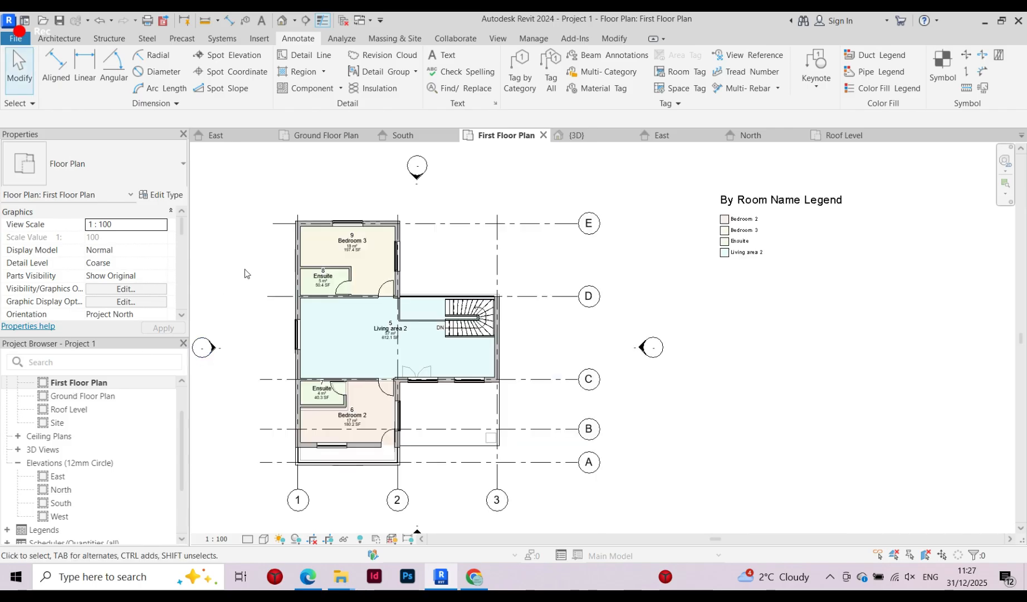
click(573, 136)
scroll(520, 269, down, 2)
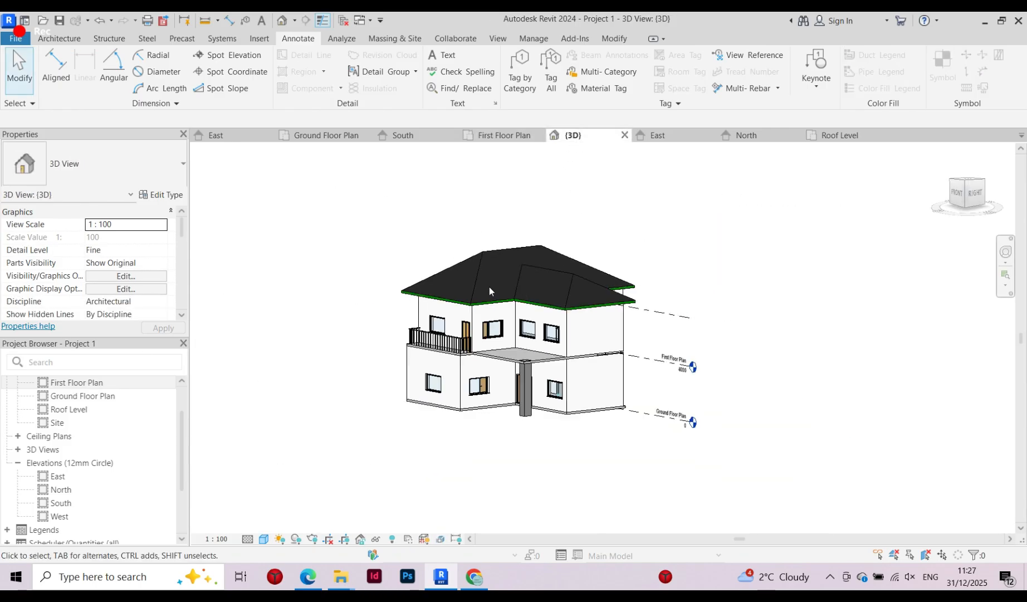
Look over the house in the 3D view and in the East and North elevations
shift+middle_drag(507, 367, 696, 493)
scroll(454, 312, down, 5)
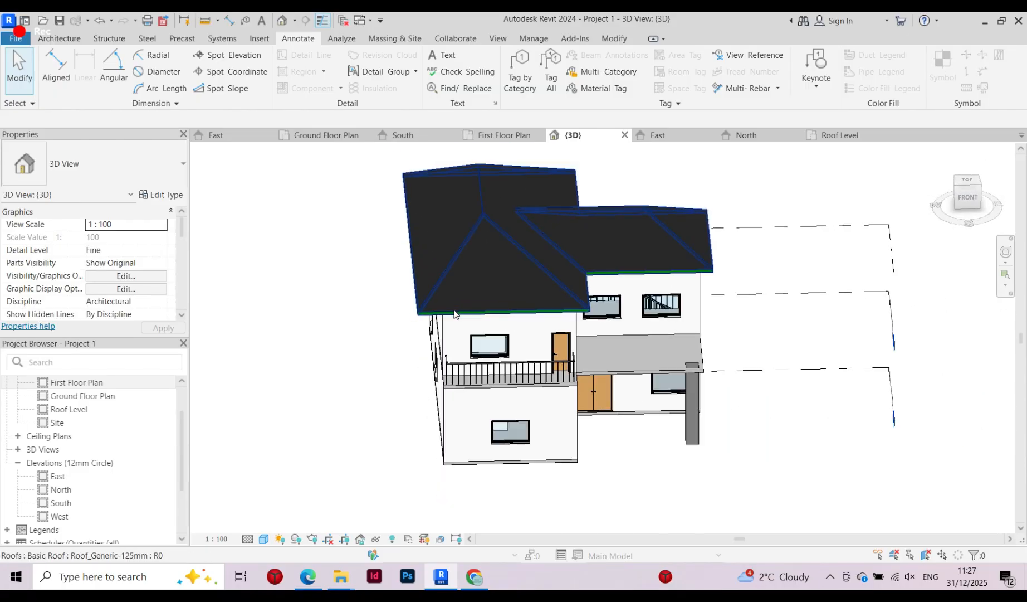
shift+middle_drag(445, 356, 312, 356)
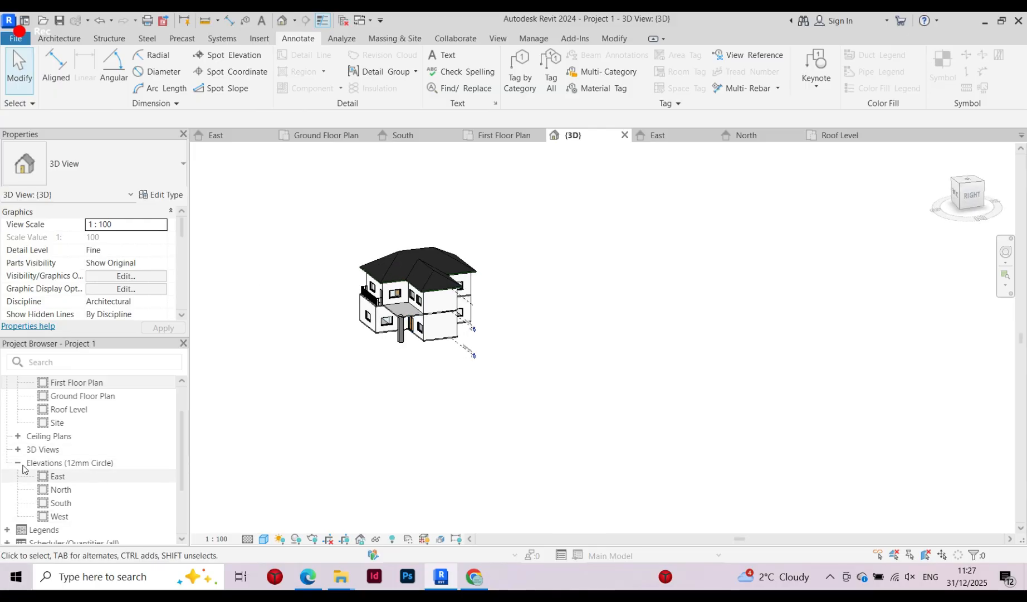
double_click(86, 478)
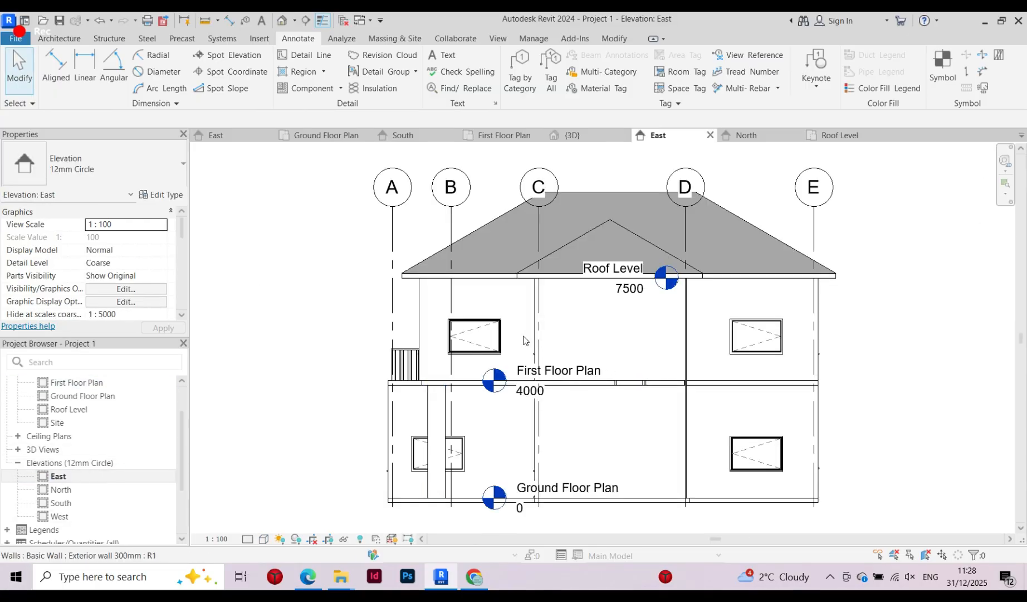
scroll(524, 340, up, 1)
double_click(75, 490)
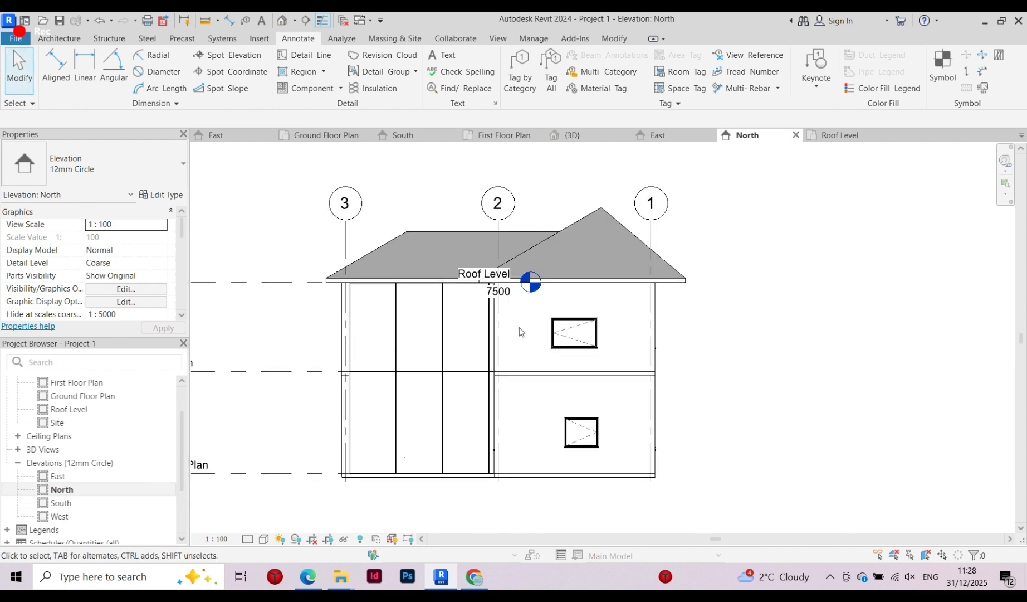
Edit the roof footprint in the Roof Level plan, setting the grid 1 eave line 600 mm from the exterior wall face, and finish the sketch
scroll(585, 315, up, 5)
click(797, 248)
double_click(797, 251)
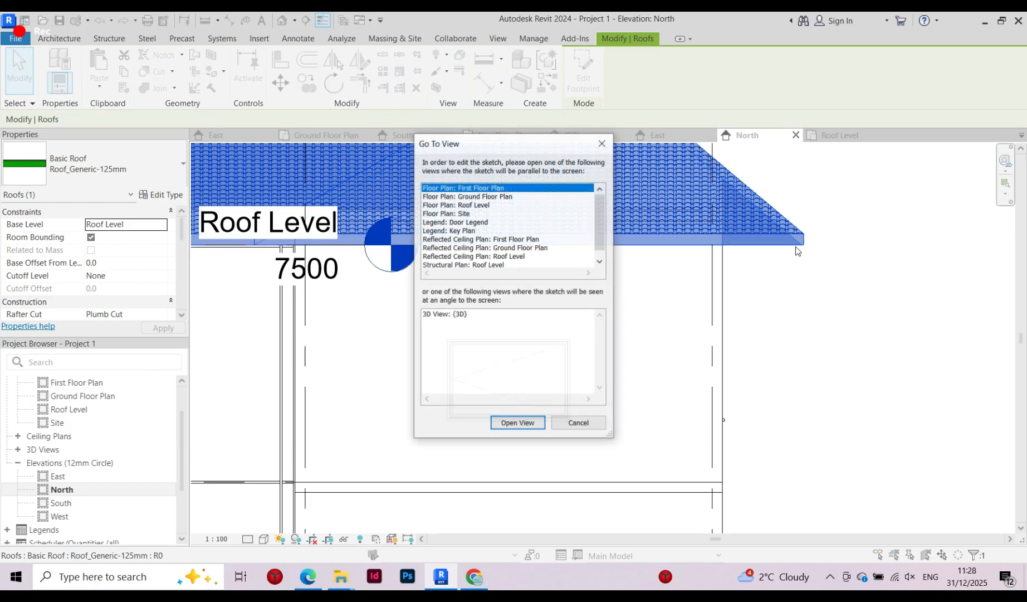
click(475, 205)
click(510, 424)
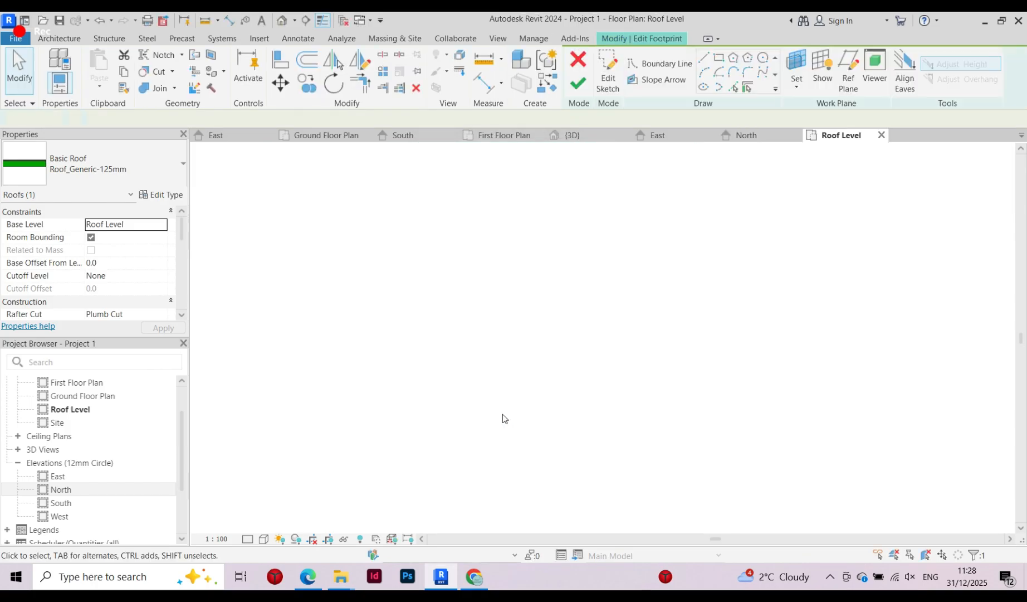
scroll(301, 288, up, 4)
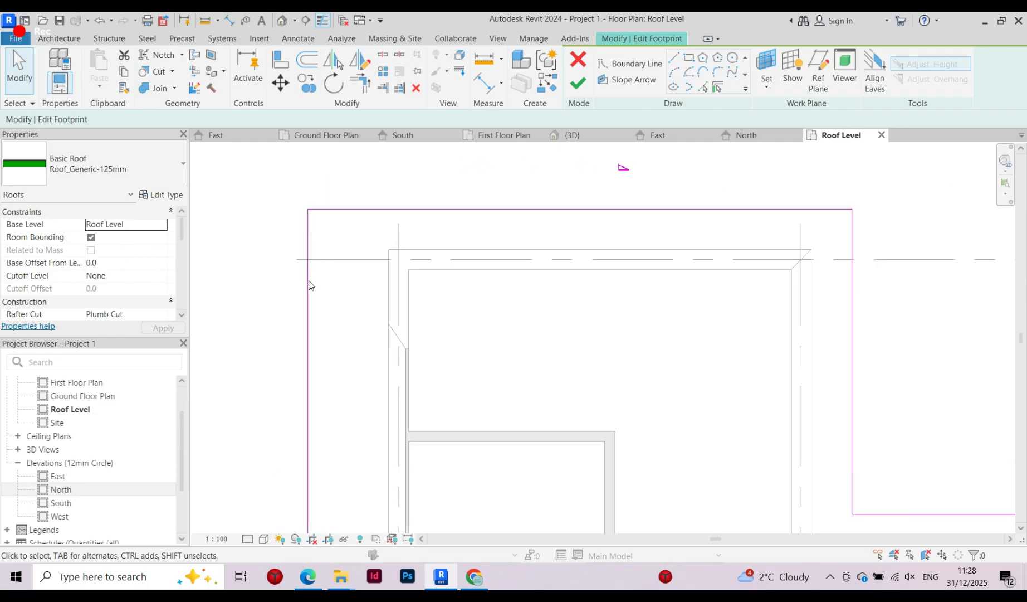
click(310, 286)
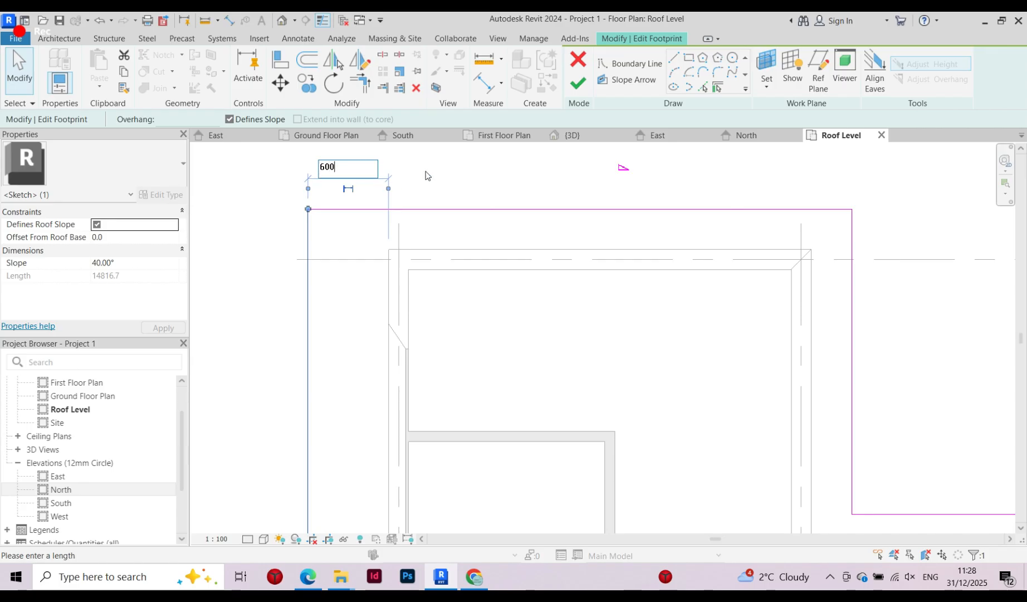
text(600)
key(Return)
click(577, 93)
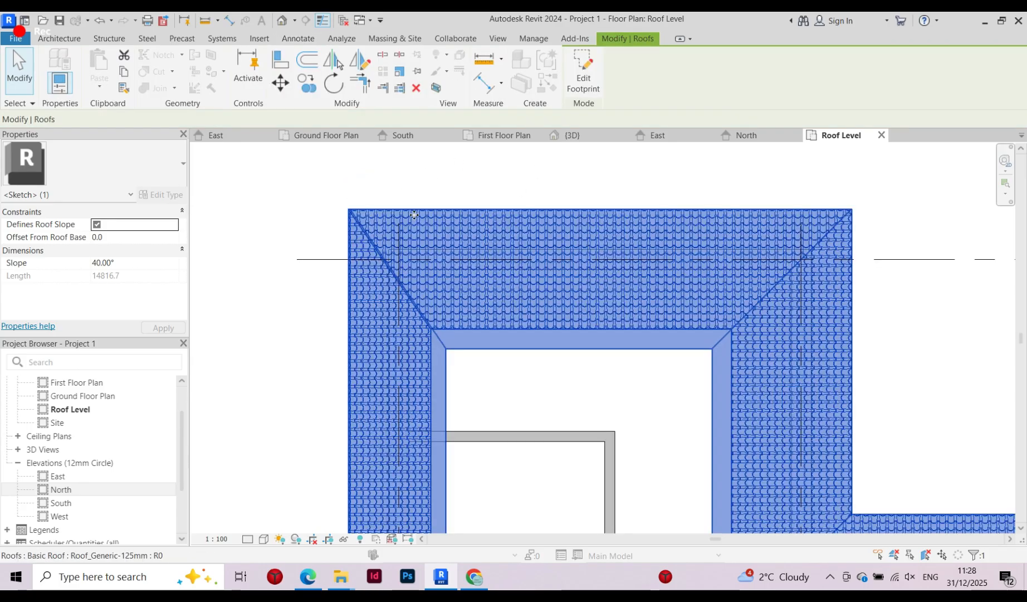
scroll(406, 201, down, 1)
click(405, 201)
Examine the edited roof in the Roof Level plan, and the rooms and dimensions in the Ground Floor Plan
scroll(405, 201, down, 3)
scroll(446, 280, down, 4)
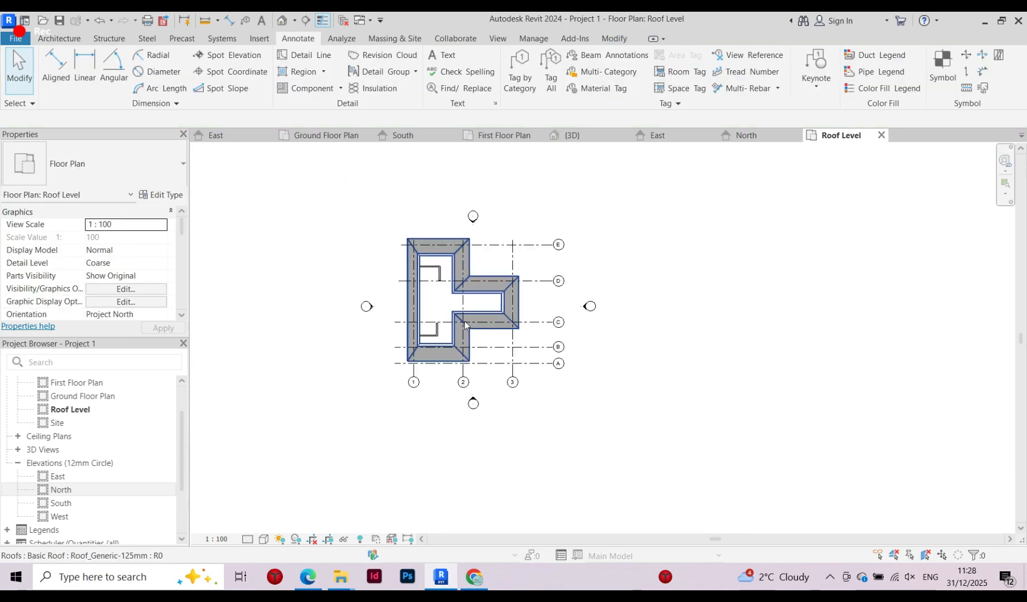
scroll(447, 262, up, 4)
scroll(426, 274, down, 3)
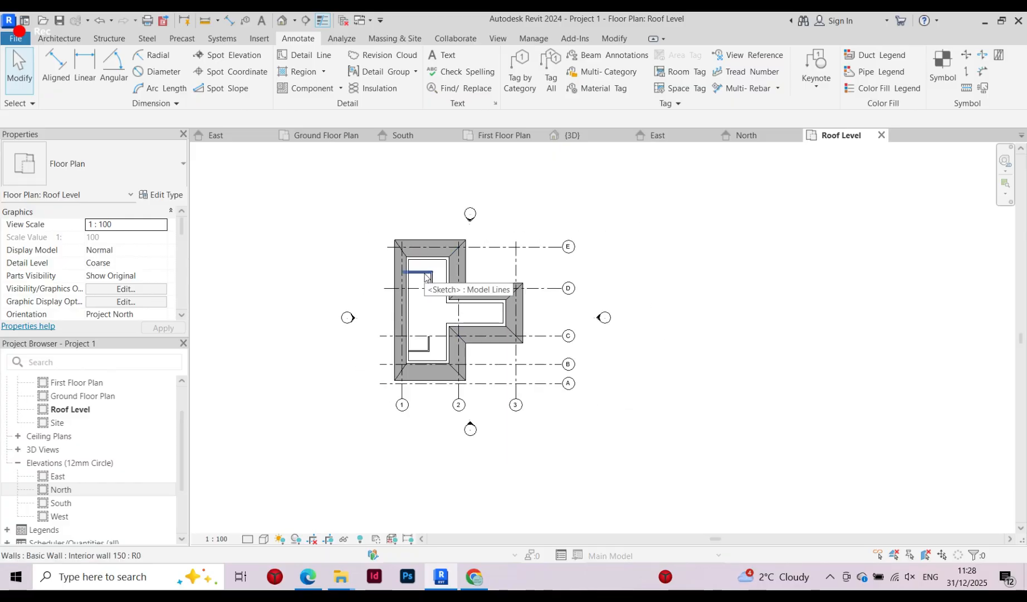
scroll(342, 316, up, 2)
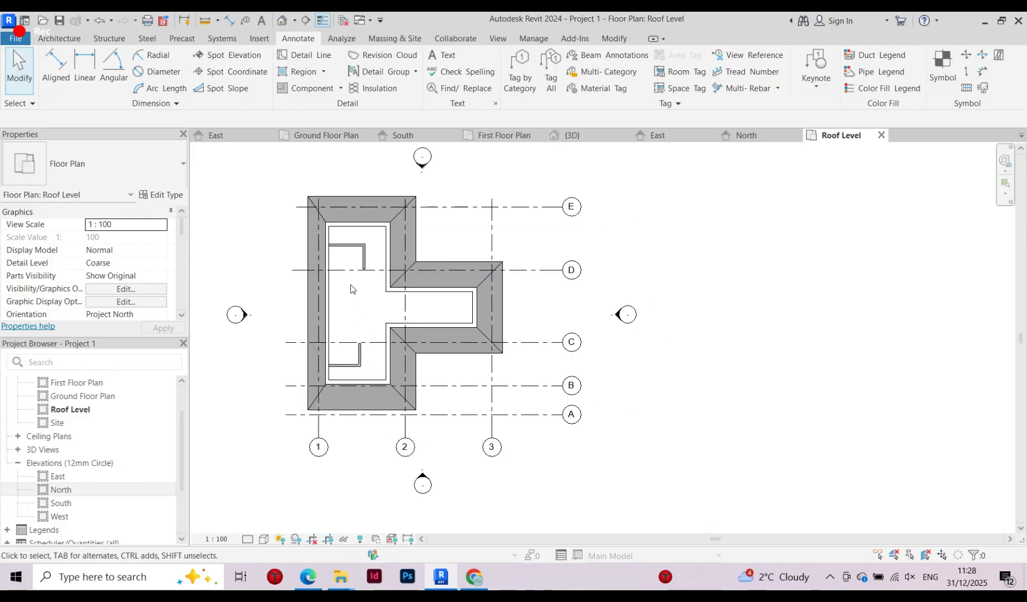
scroll(351, 289, up, 2)
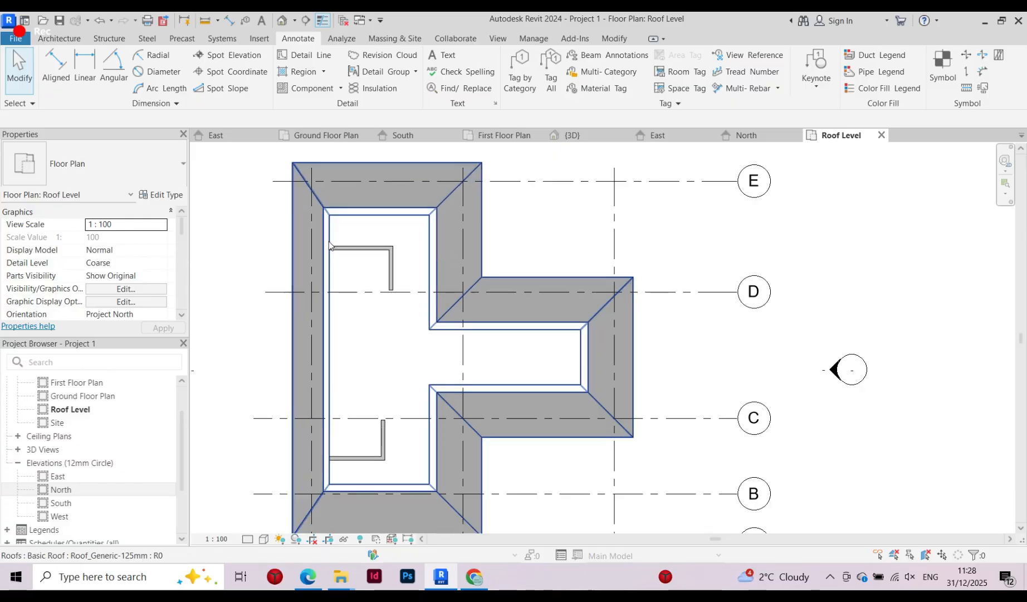
double_click(91, 396)
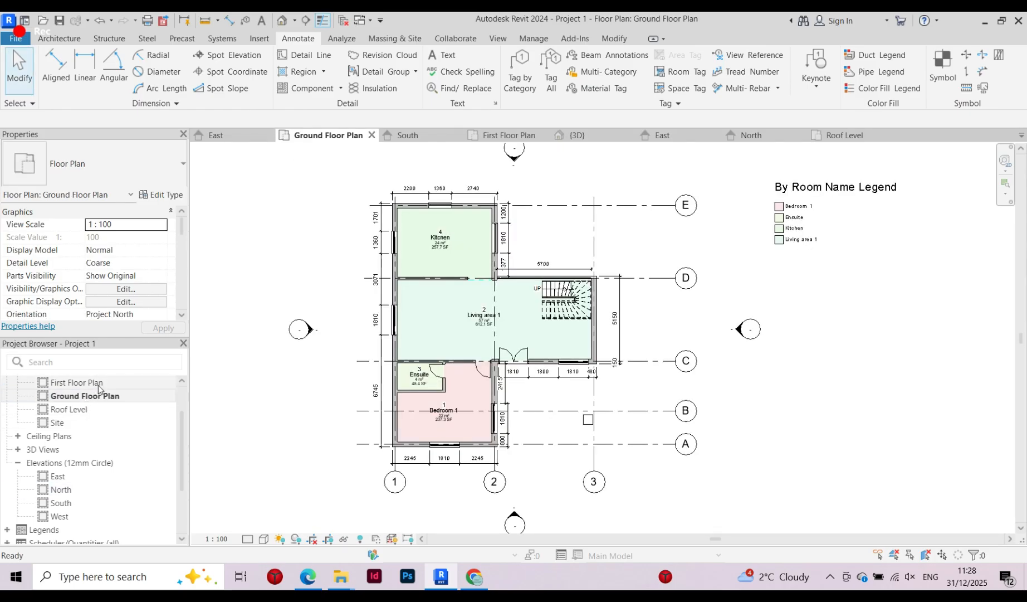
scroll(411, 324, up, 3)
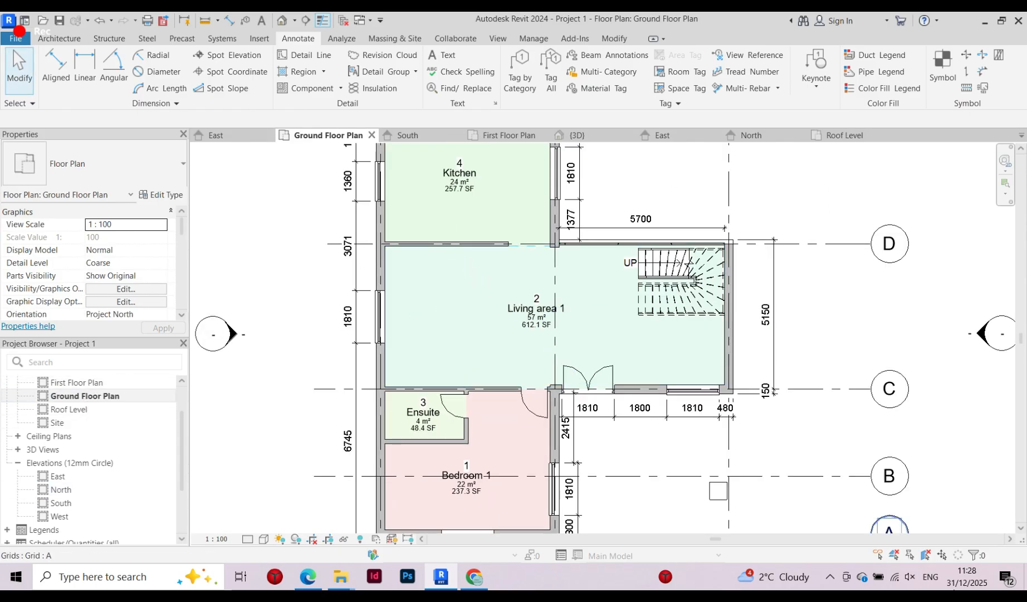
scroll(313, 347, down, 2)
scroll(428, 235, up, 3)
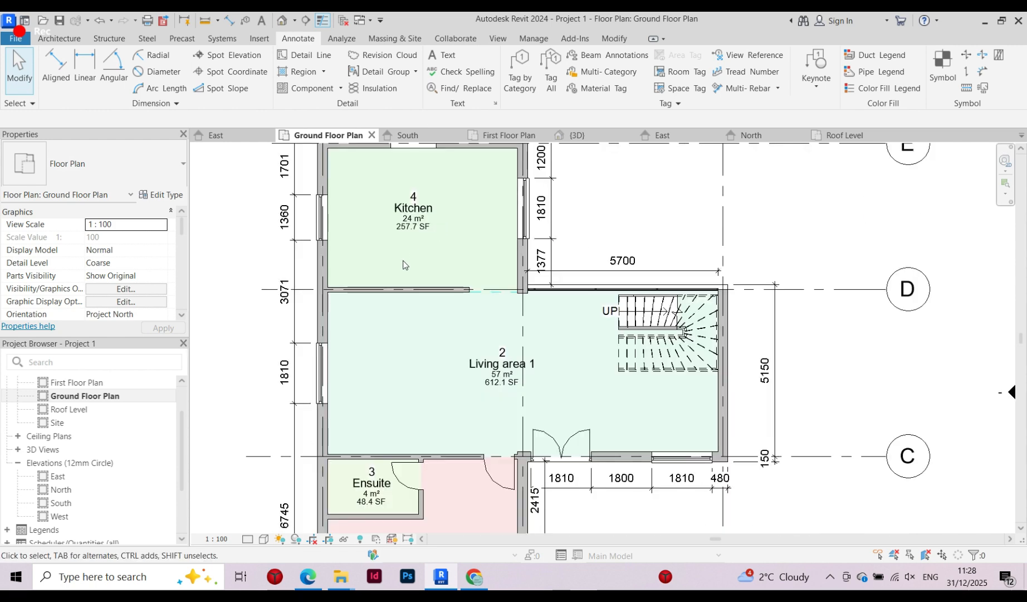
scroll(273, 357, down, 1)
scroll(273, 357, down, 2)
middle_drag(412, 329, 441, 311)
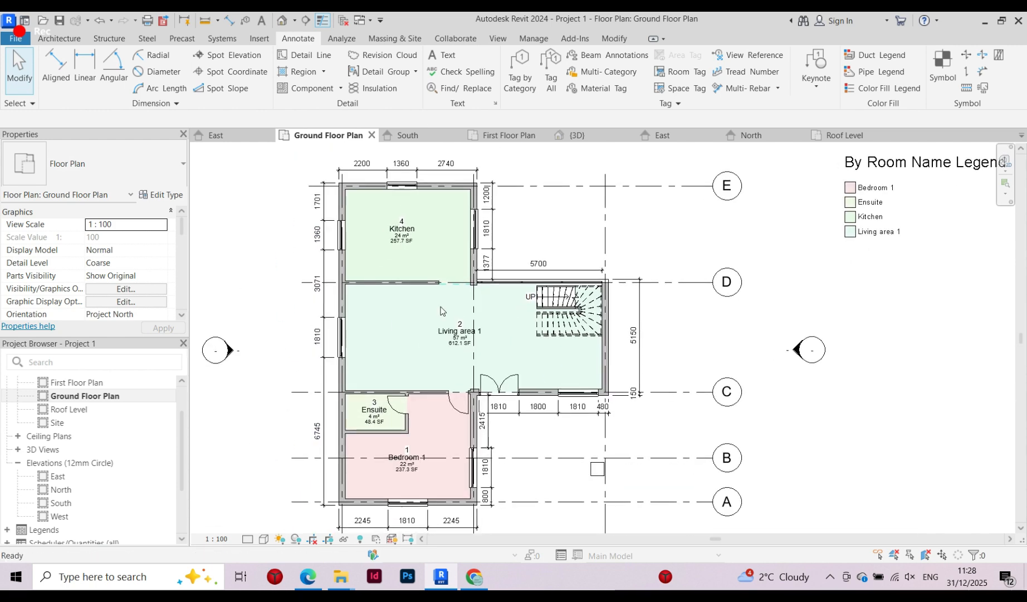
Place a Furniture_Desk component of type 1525x762mm_Student in the Bedroom 1 corner by grids A and 2
click(65, 39)
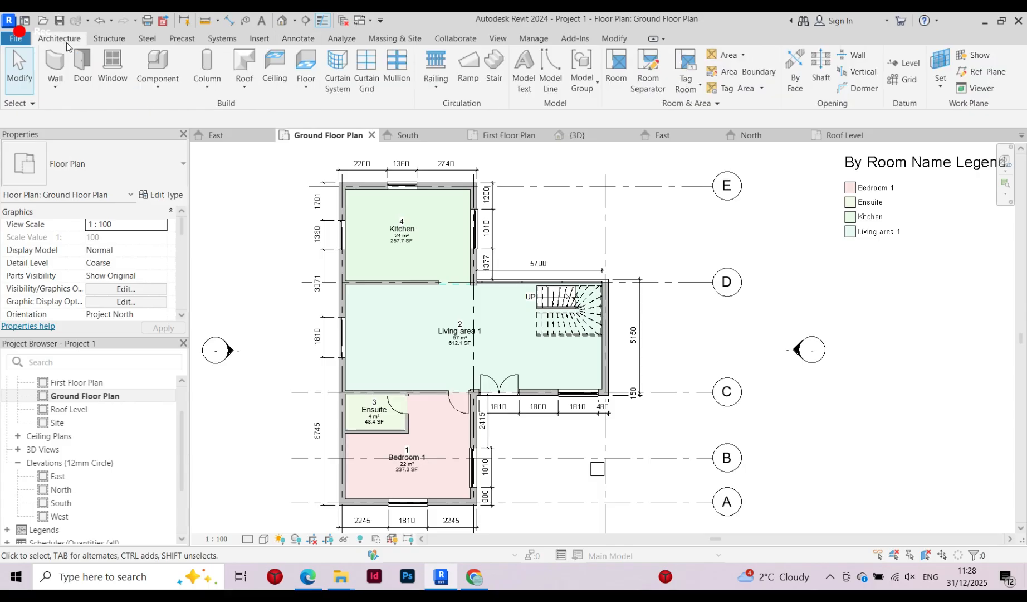
click(165, 88)
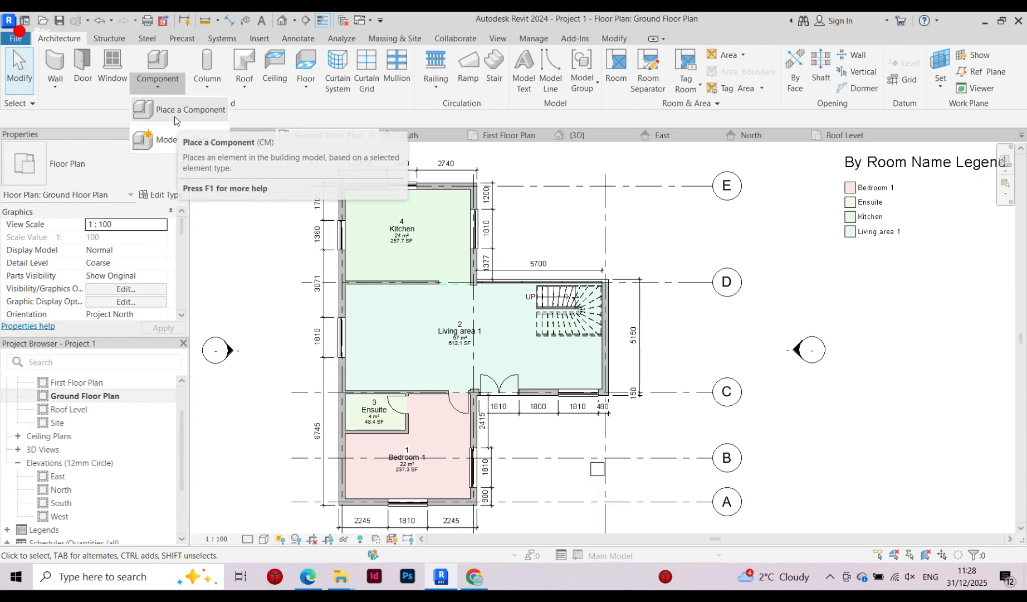
click(177, 114)
click(144, 160)
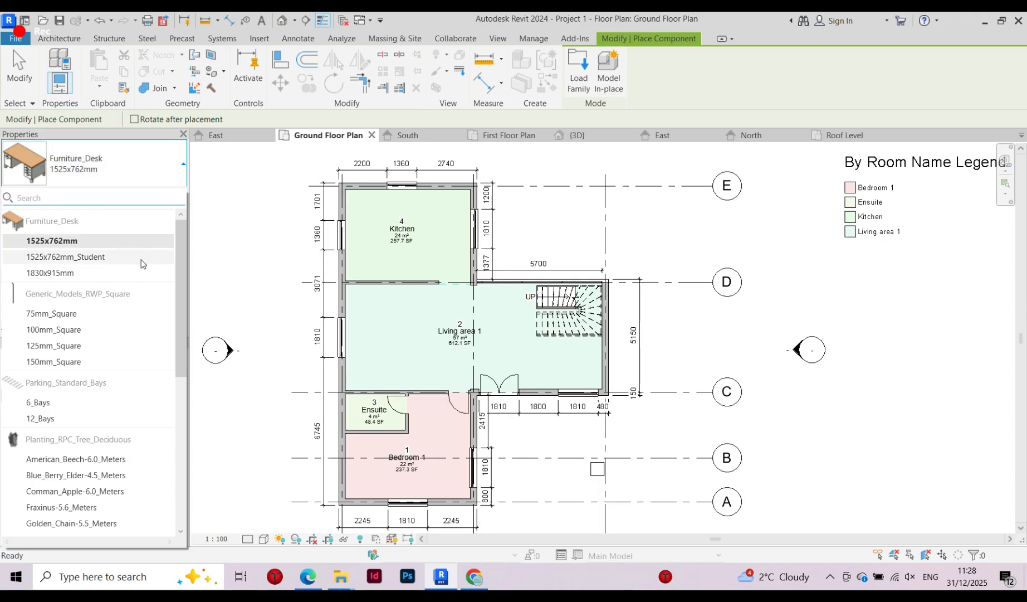
scroll(128, 275, down, 3)
scroll(128, 274, up, 3)
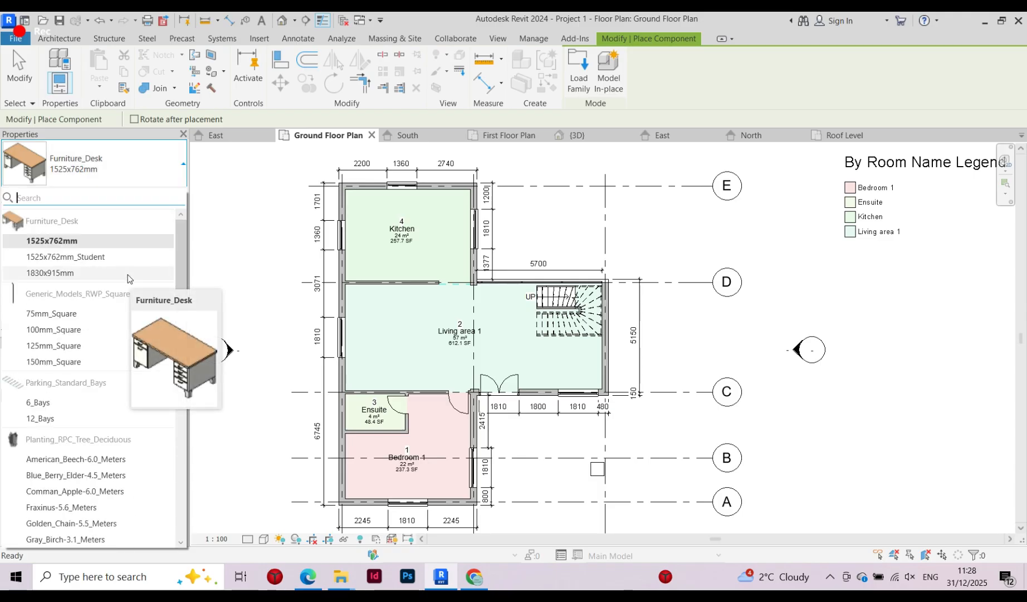
click(81, 259)
scroll(450, 468, up, 2)
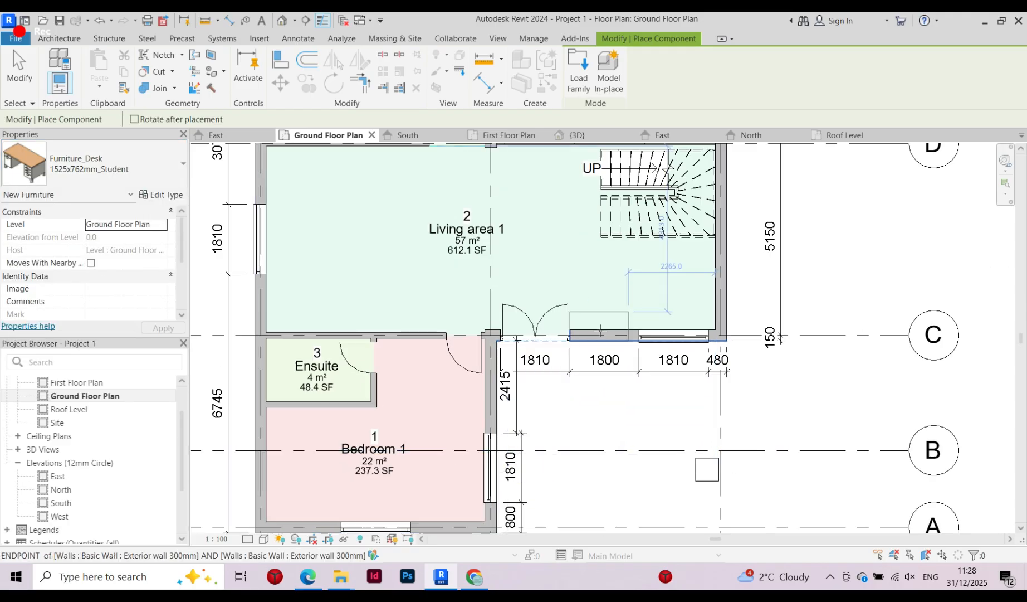
scroll(600, 331, down, 3)
scroll(372, 363, up, 4)
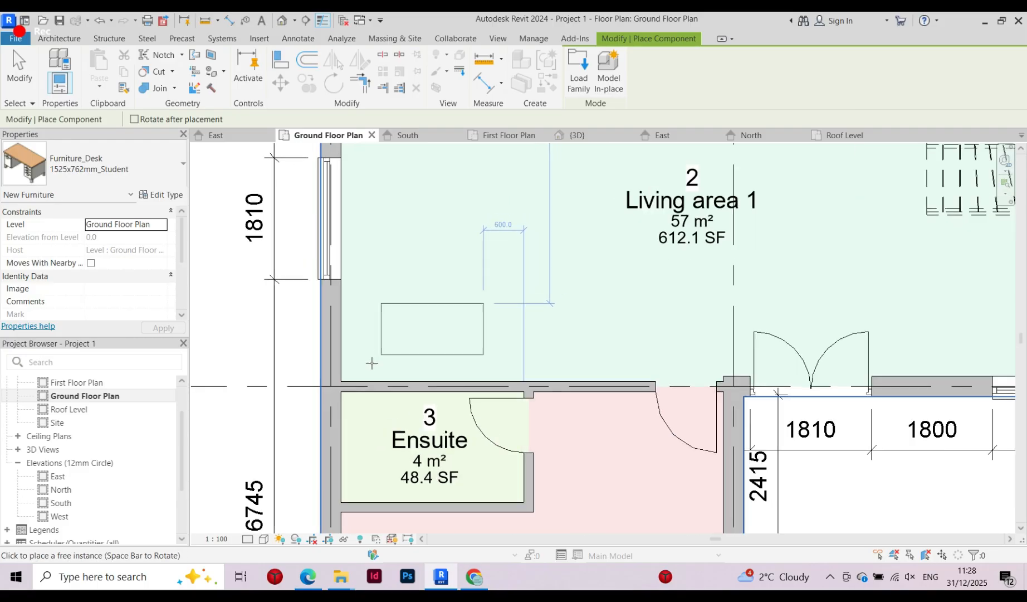
scroll(390, 322, down, 2)
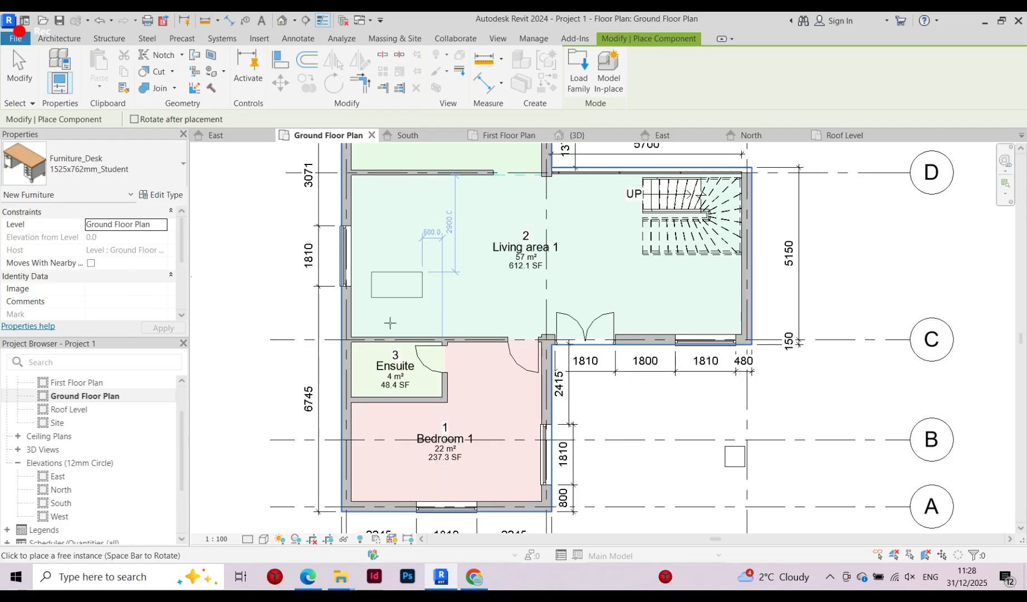
scroll(493, 503, up, 2)
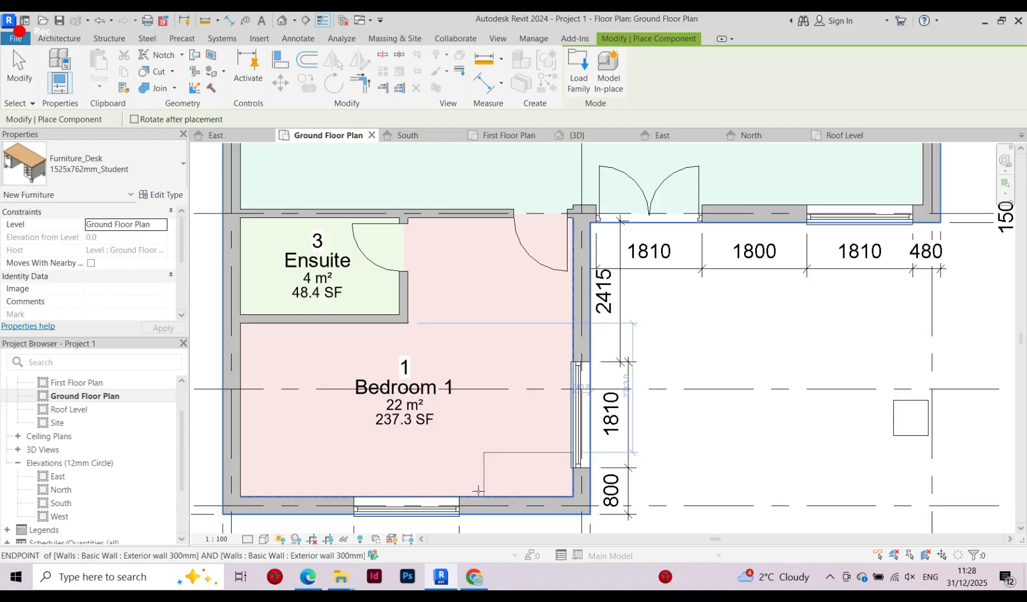
click(484, 493)
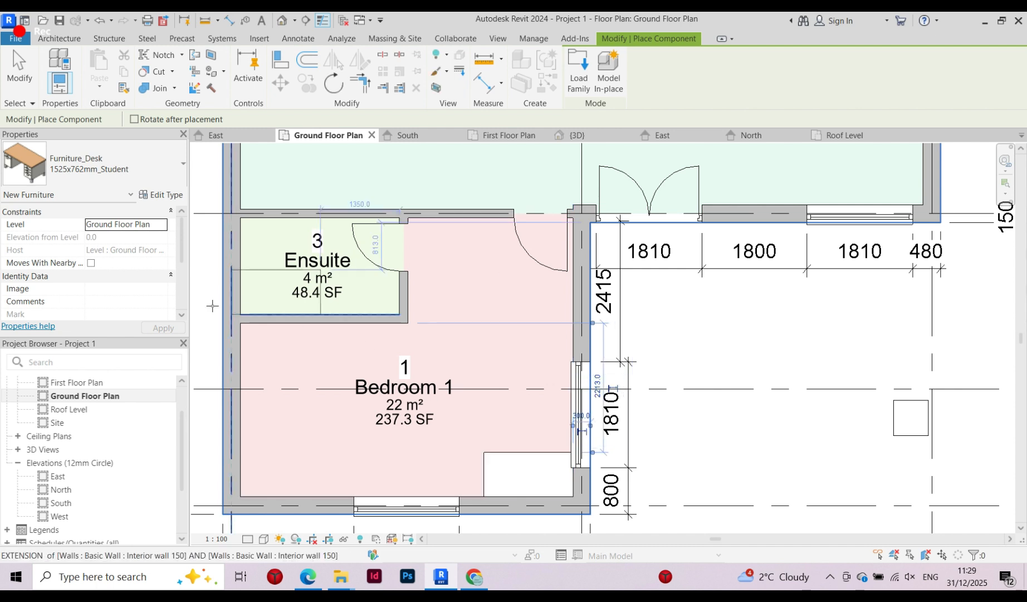
Switch the component being placed to Parking_Standard_Bays 12_Bays and preview it outside the building
click(138, 177)
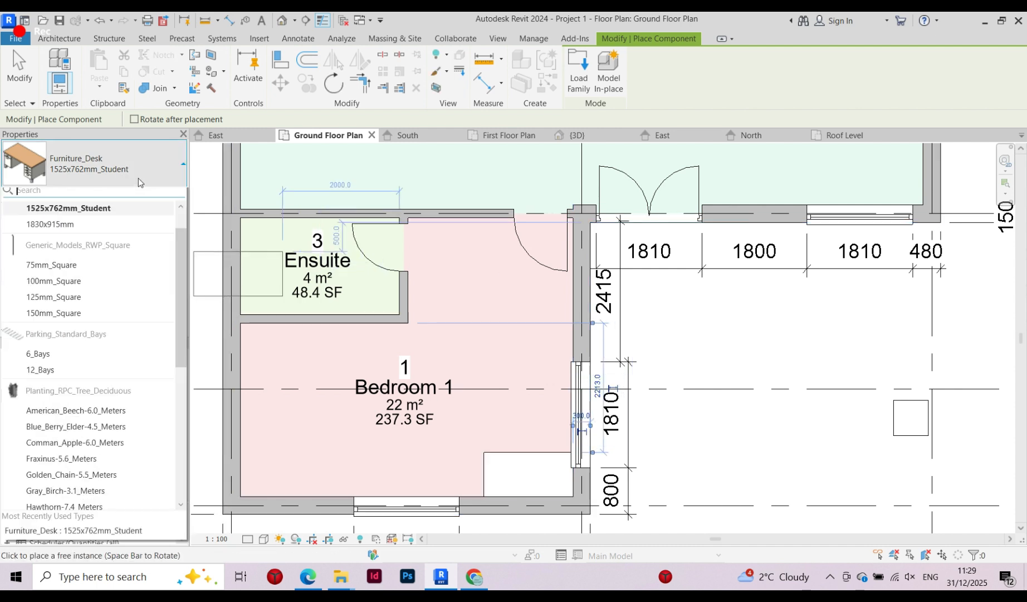
mouse_move(67, 365)
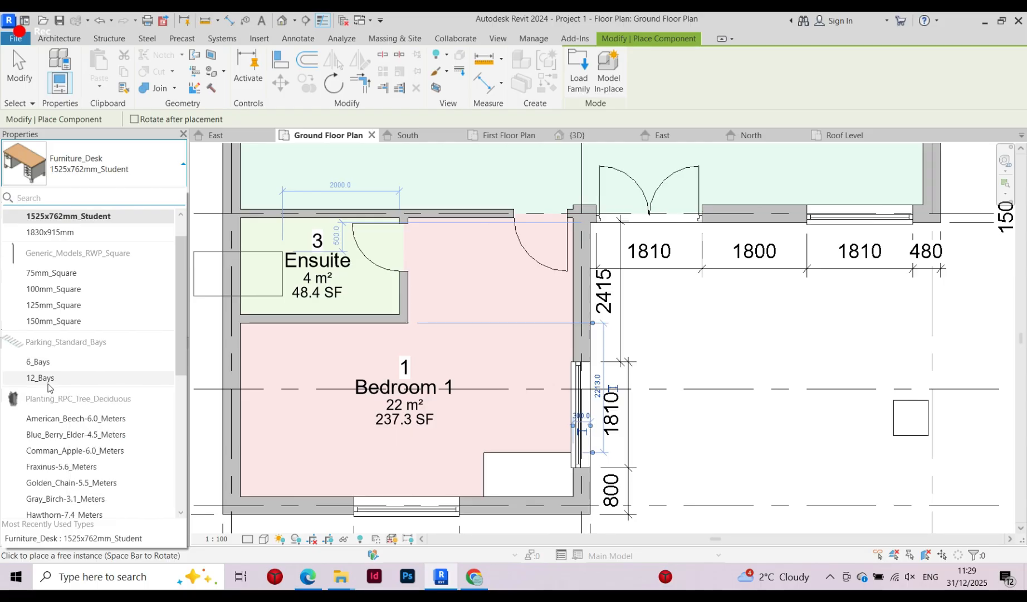
click(58, 382)
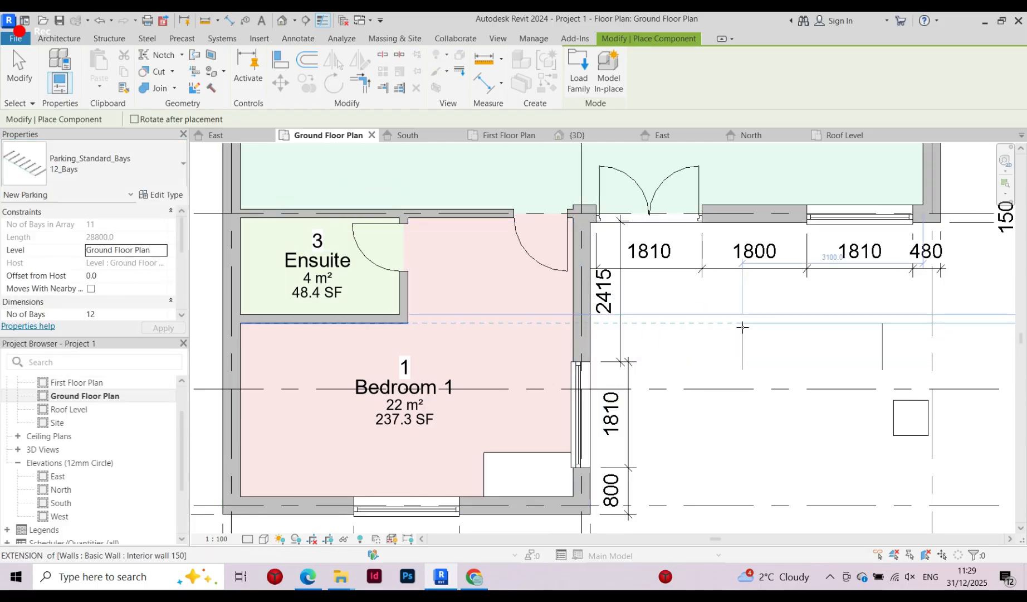
scroll(604, 276, down, 2)
scroll(607, 276, down, 1)
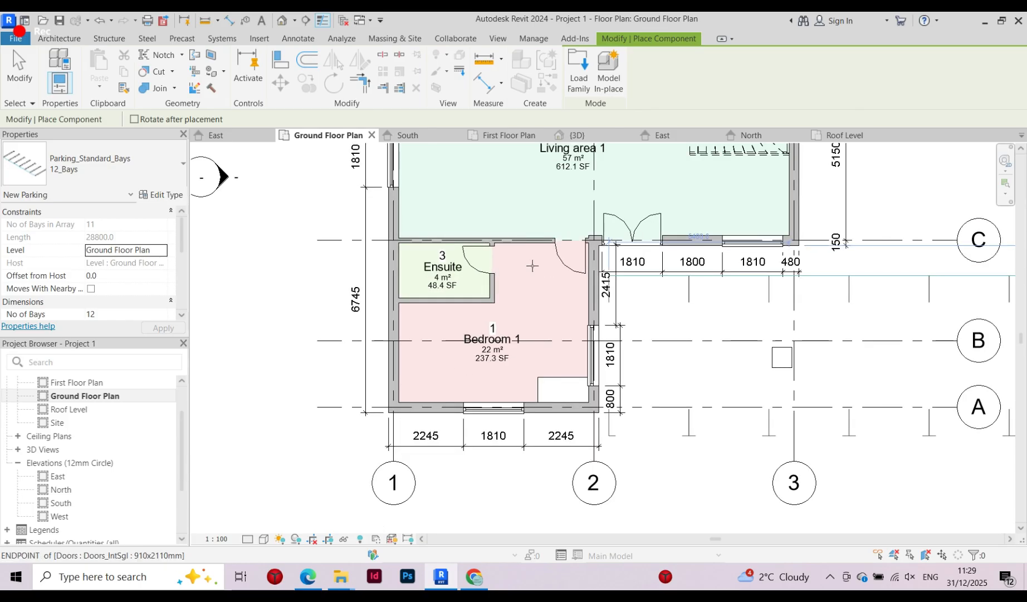
Look through the component types available for placement, from the furniture desks to the planting and support families
click(131, 179)
scroll(100, 268, up, 3)
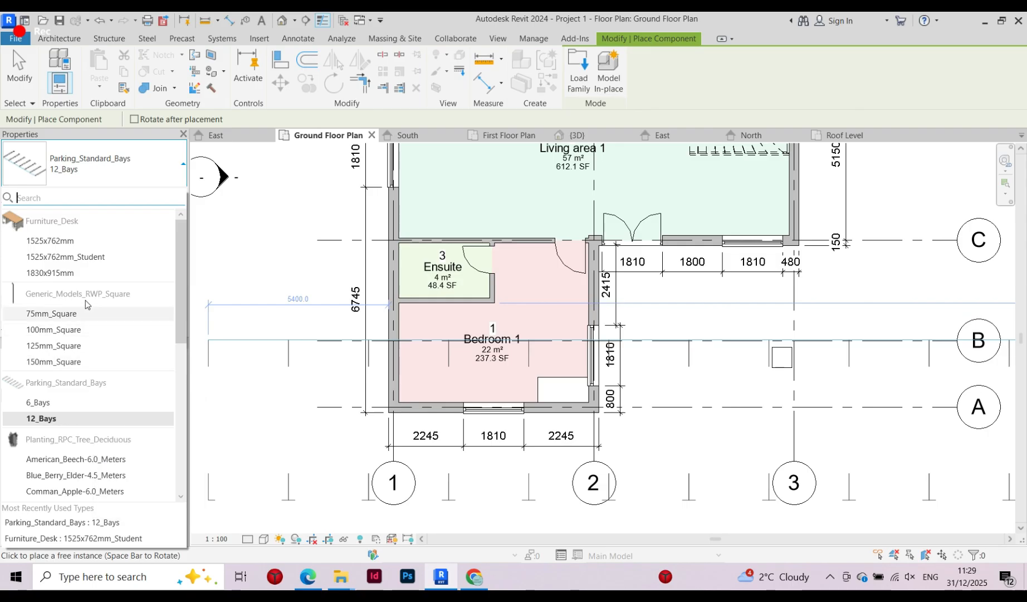
scroll(86, 301, down, 5)
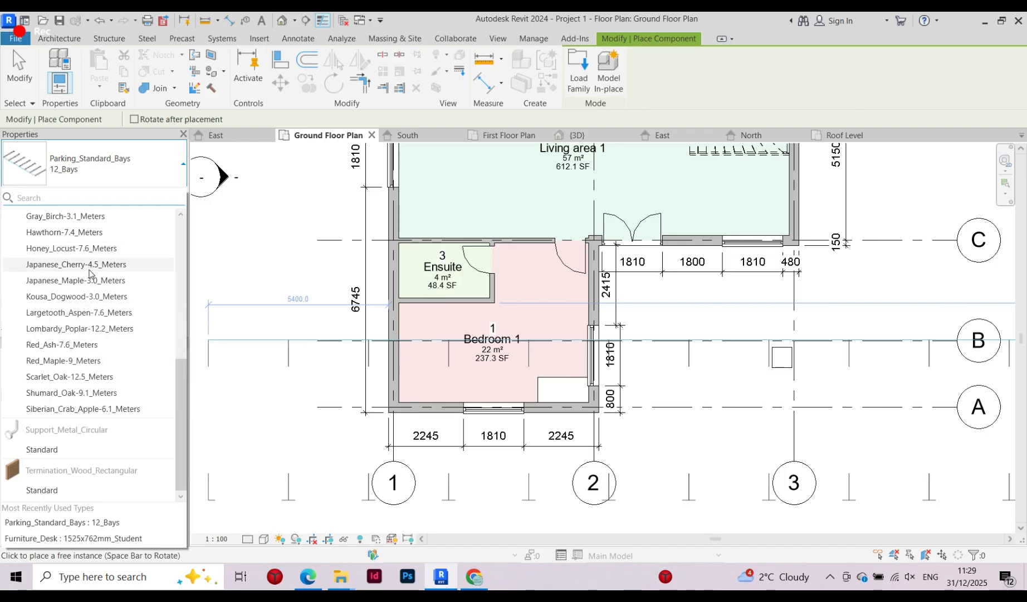
scroll(78, 276, up, 5)
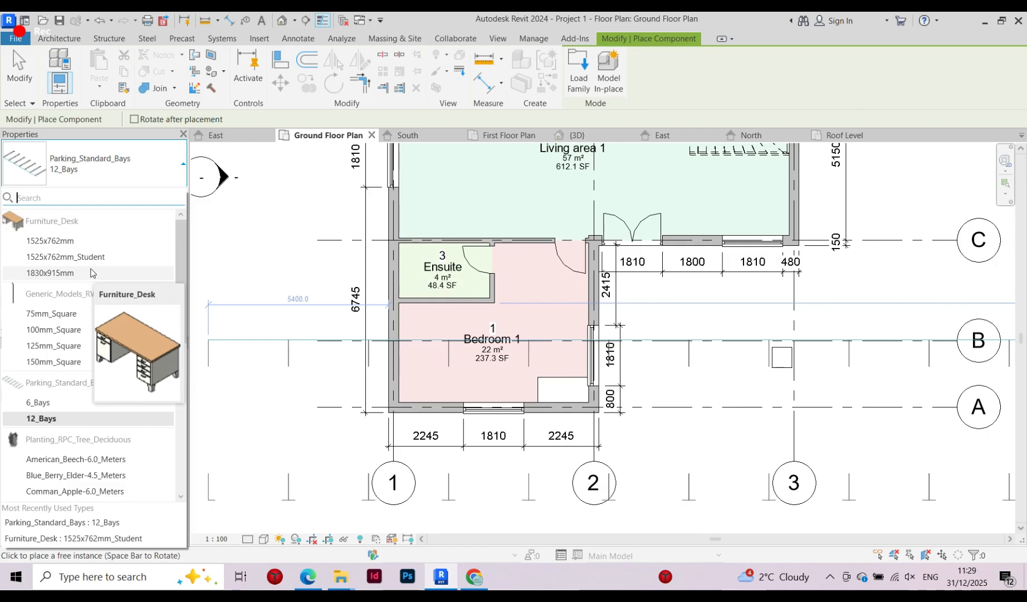
scroll(257, 312, down, 4)
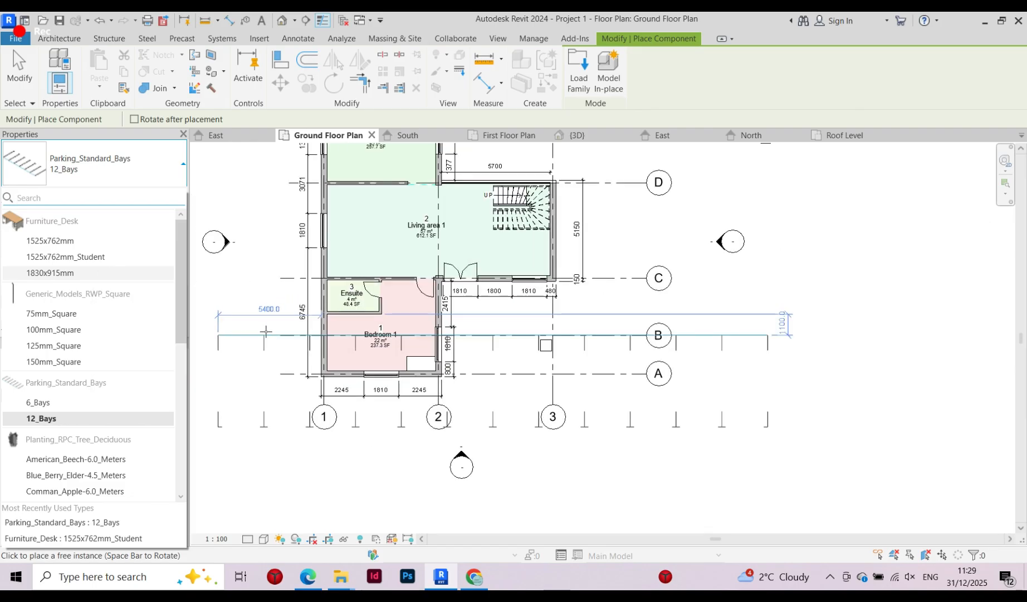
scroll(392, 265, up, 1)
scroll(505, 279, up, 3)
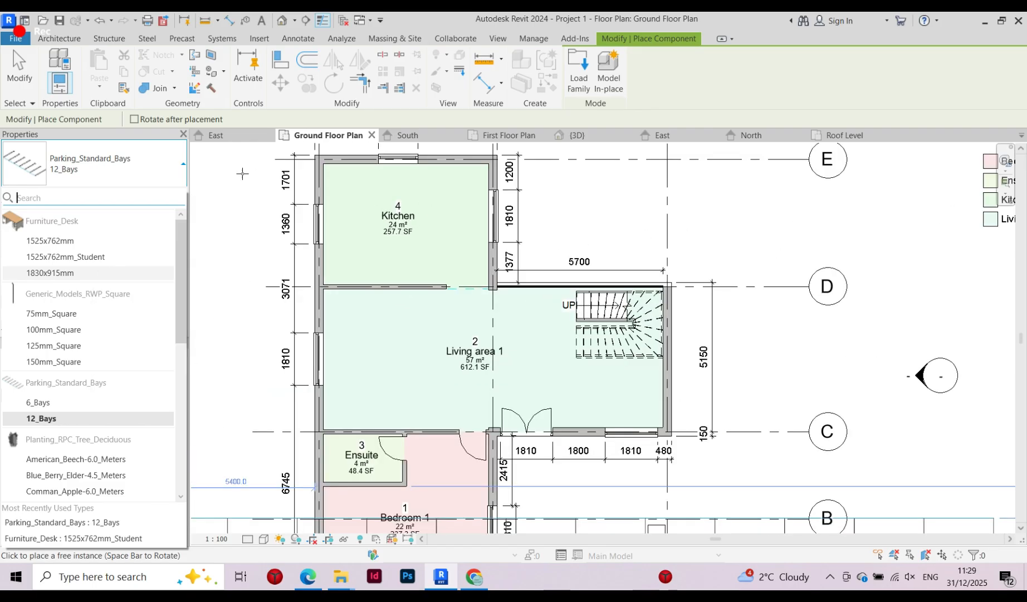
Leave component placement and review the rooms and dimensions across the Ground Floor Plan, from the Kitchen to Bedroom 1
key(Escape)
scroll(366, 244, up, 1)
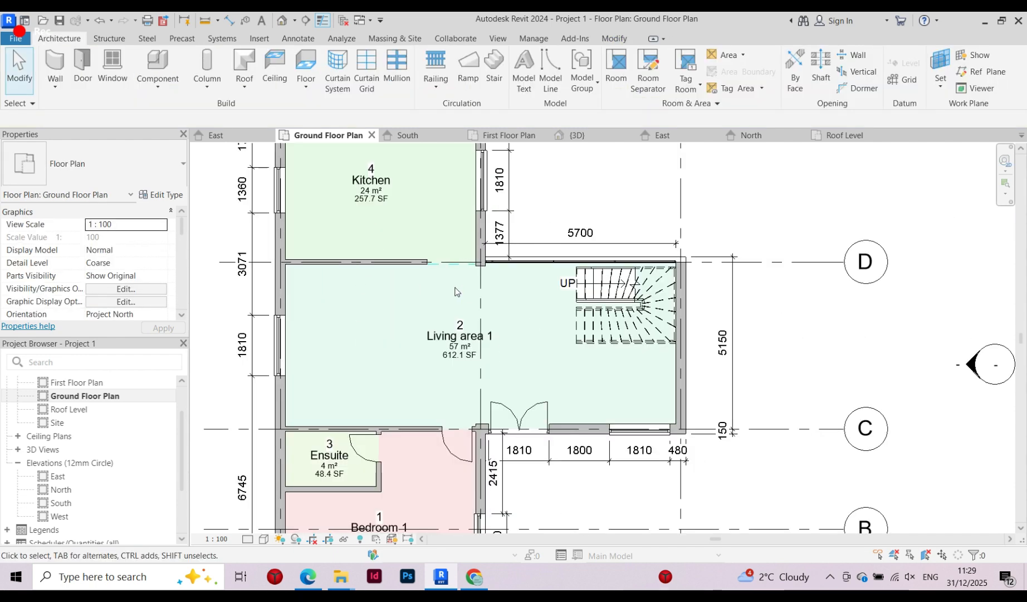
middle_drag(422, 364, 401, 374)
middle_drag(332, 176, 332, 334)
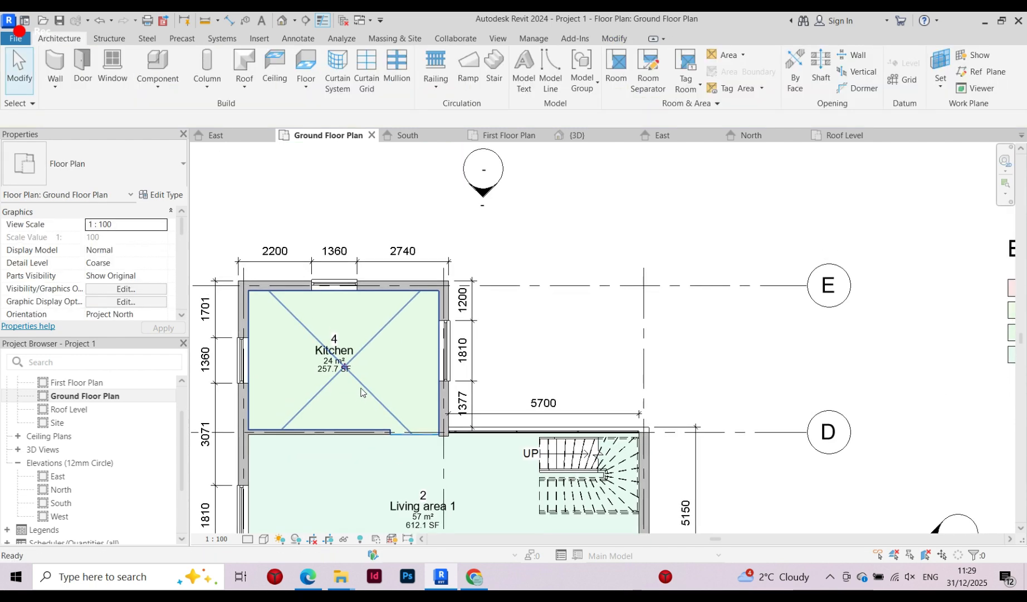
scroll(332, 334, up, 2)
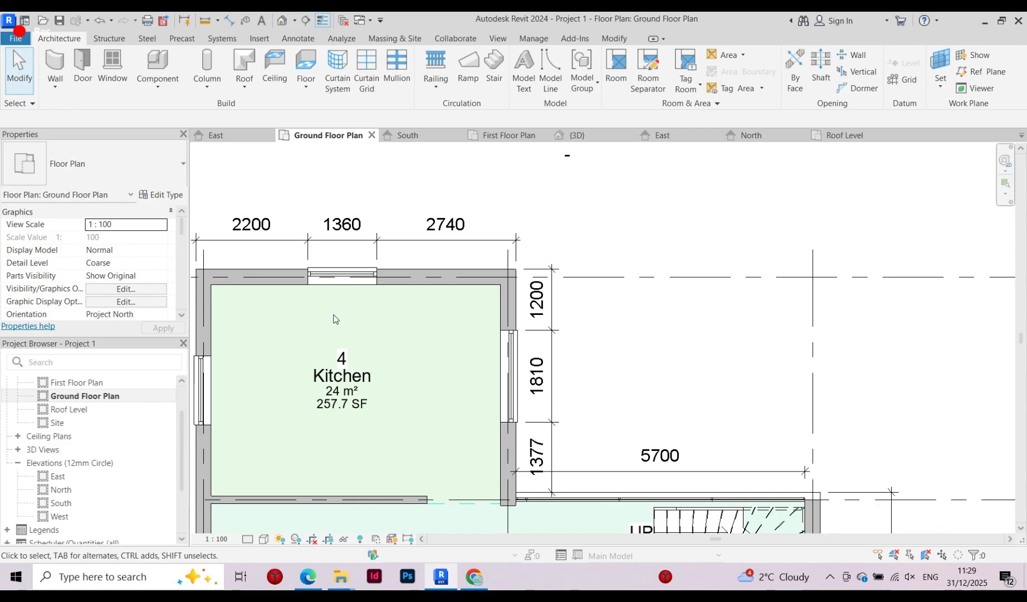
scroll(405, 193, down, 2)
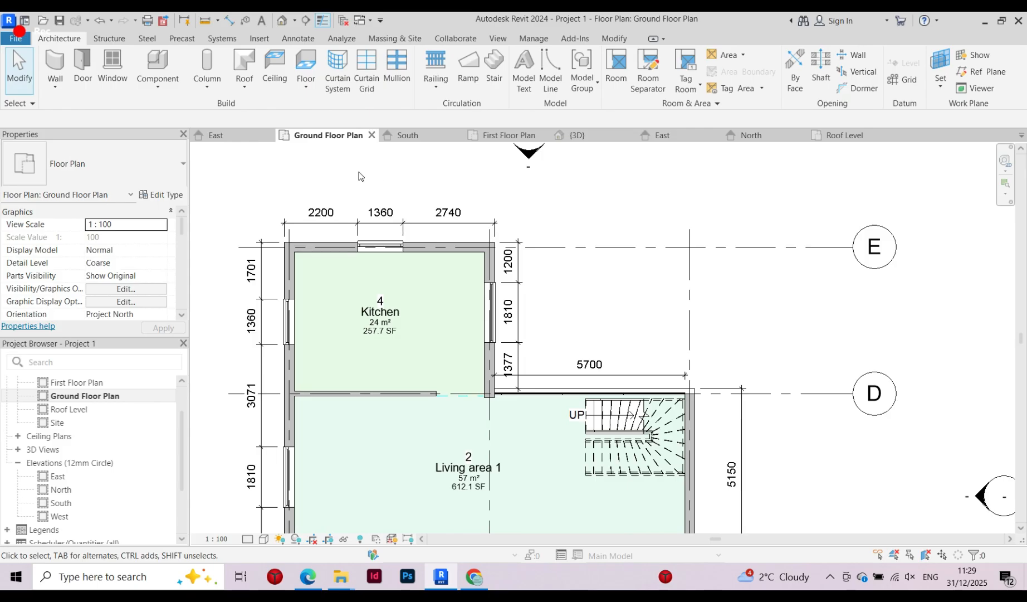
scroll(361, 176, down, 3)
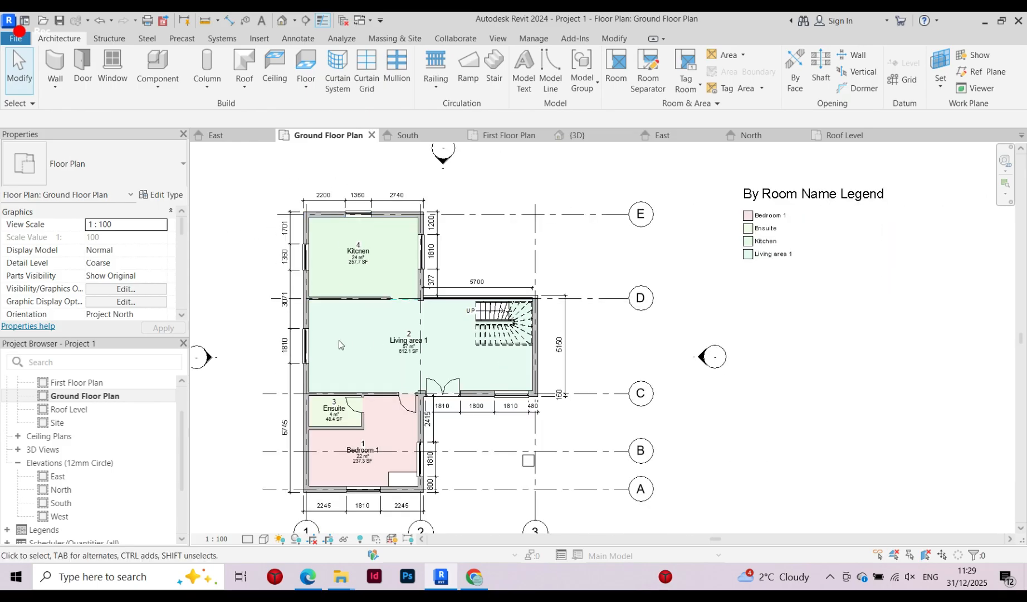
scroll(339, 343, up, 3)
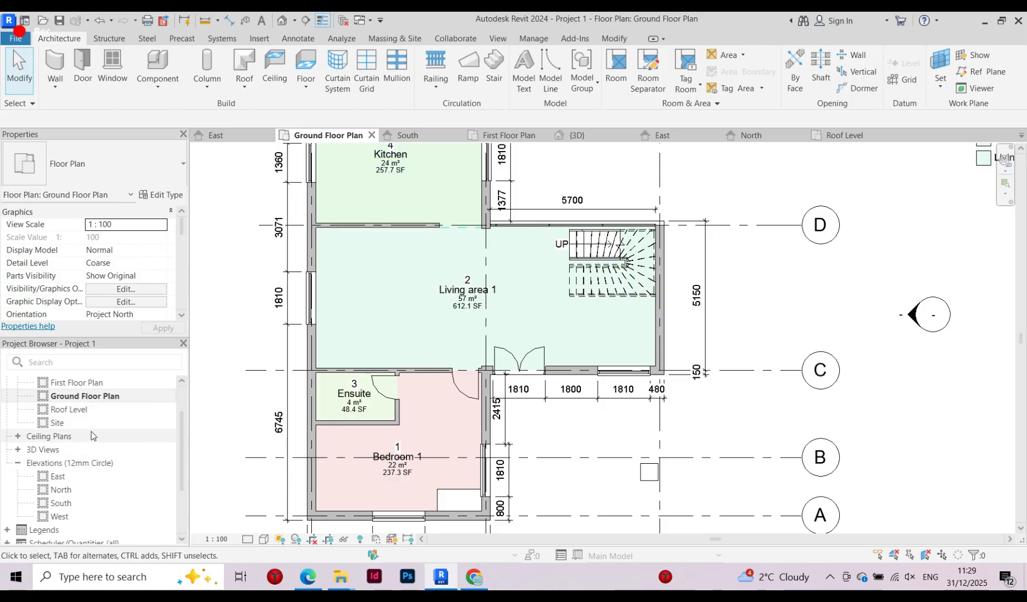
scroll(93, 436, down, 2)
scroll(379, 462, down, 2)
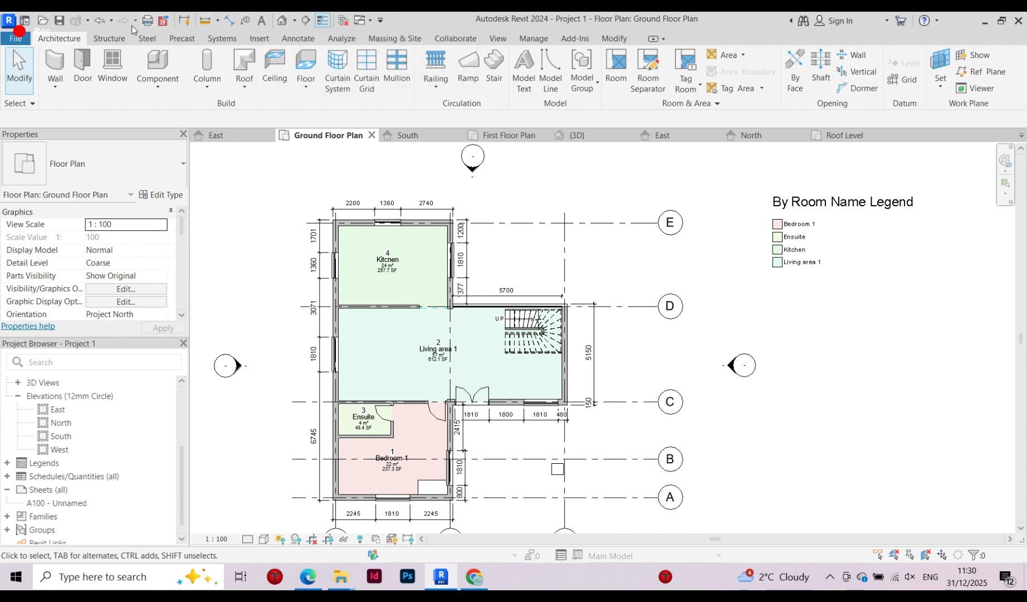
Draw a horizontal building section across Living area 1 and the staircase, extending beyond the exterior walls at grids 1 and 3
click(306, 21)
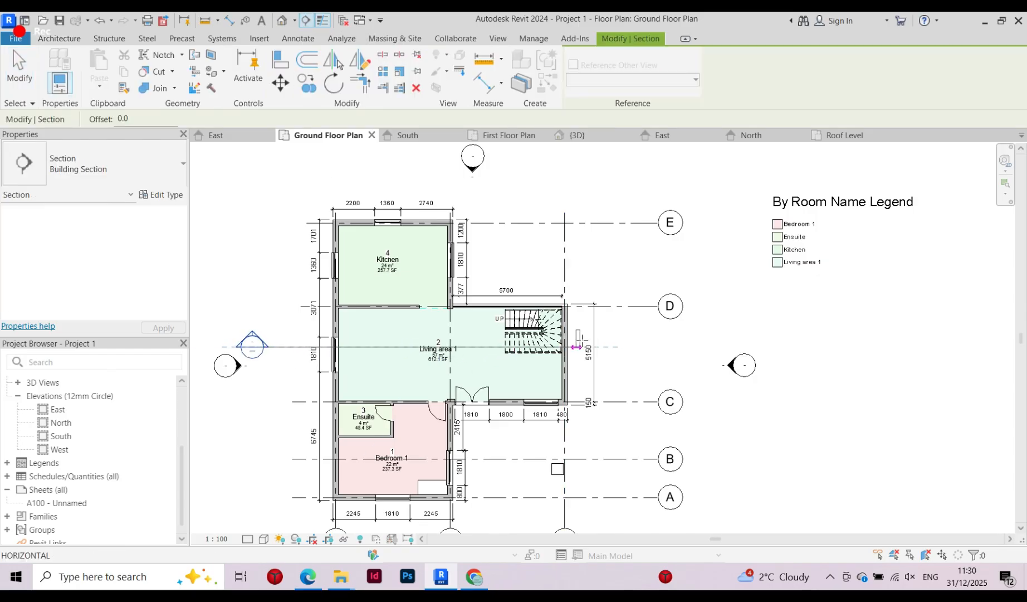
click(624, 346)
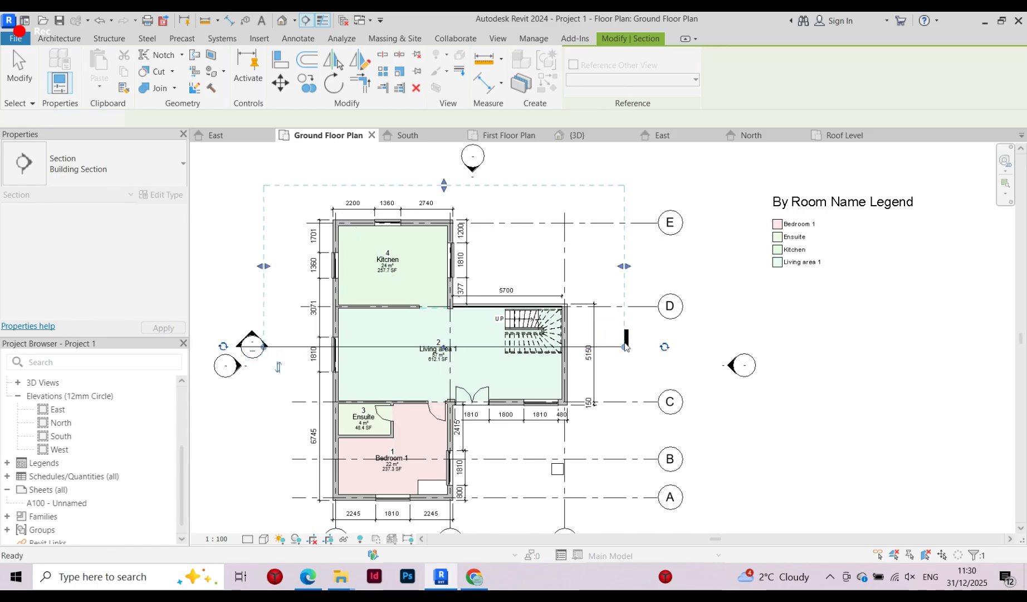
scroll(412, 211, down, 1)
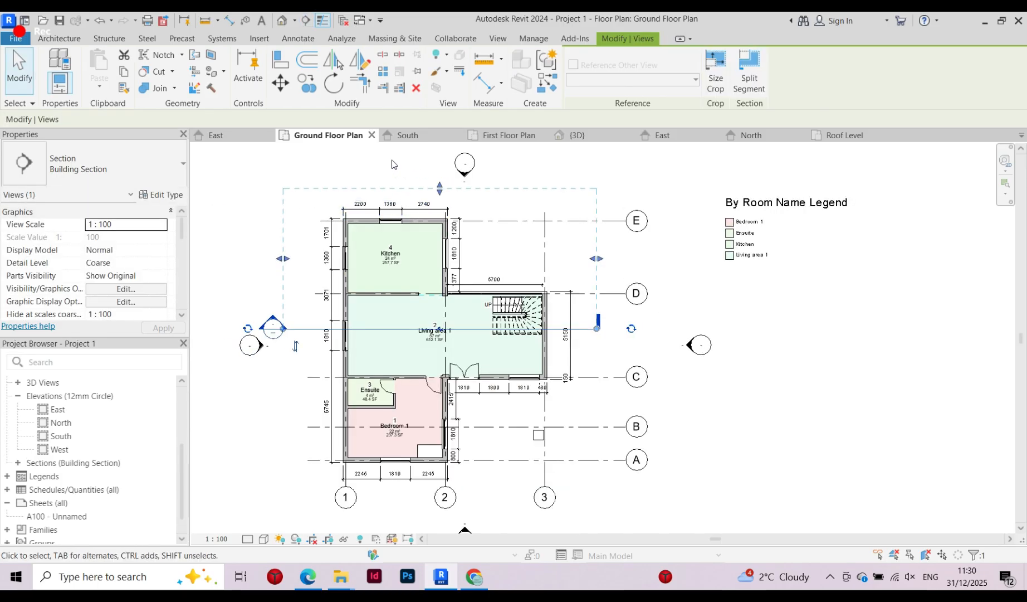
Draw a vertical building section between grids 1 and 2 on the Ground Floor Plan, running through the Kitchen, Living area 1 and Bedroom 1
click(283, 21)
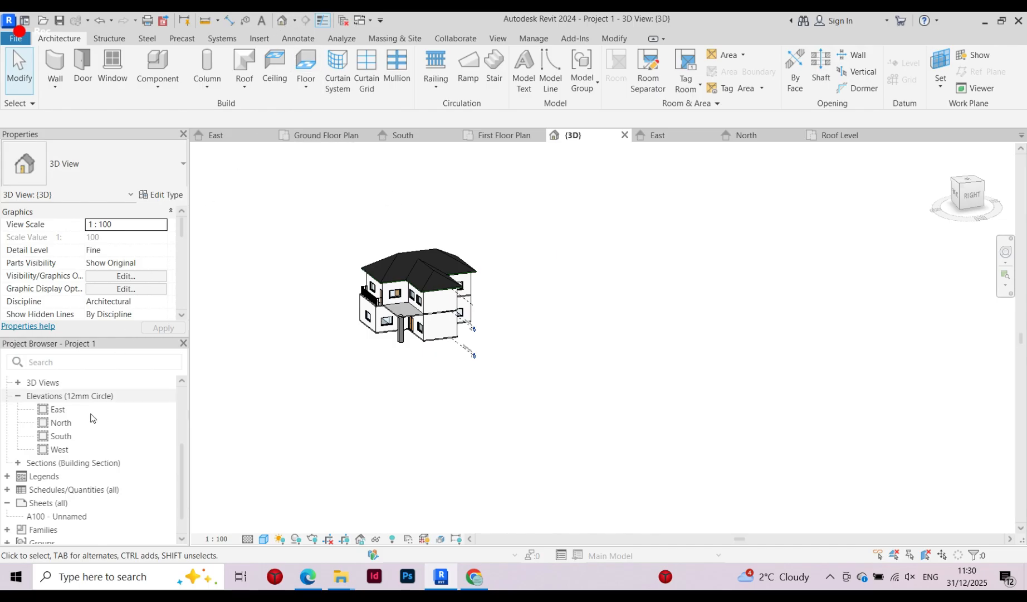
click(325, 134)
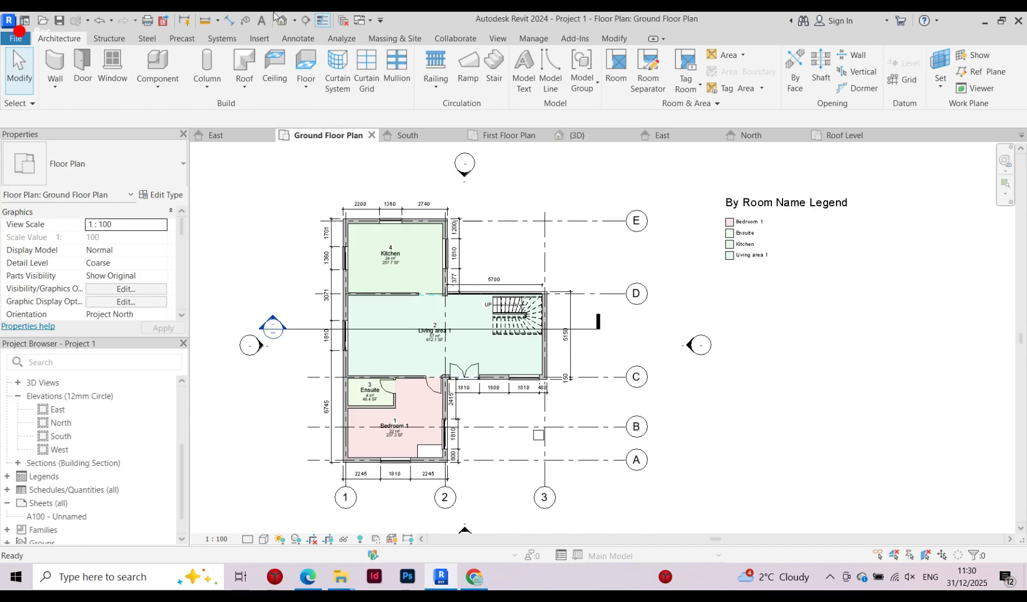
click(305, 20)
click(396, 174)
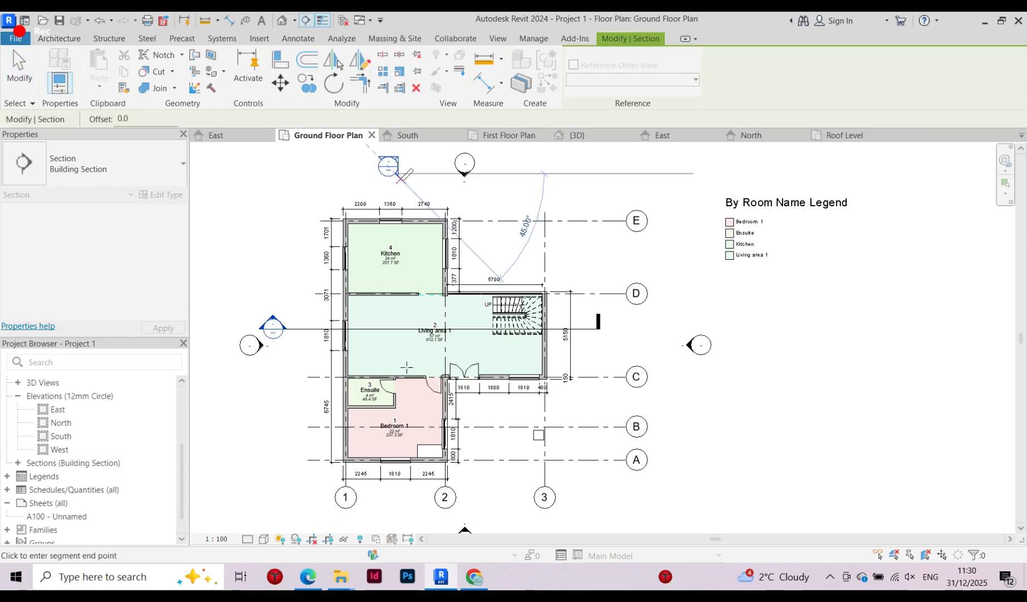
click(397, 508)
key(Escape)
key(Escape)
Open the Section 1 view and examine the staircase, floor levels and roof
scroll(112, 435, down, 2)
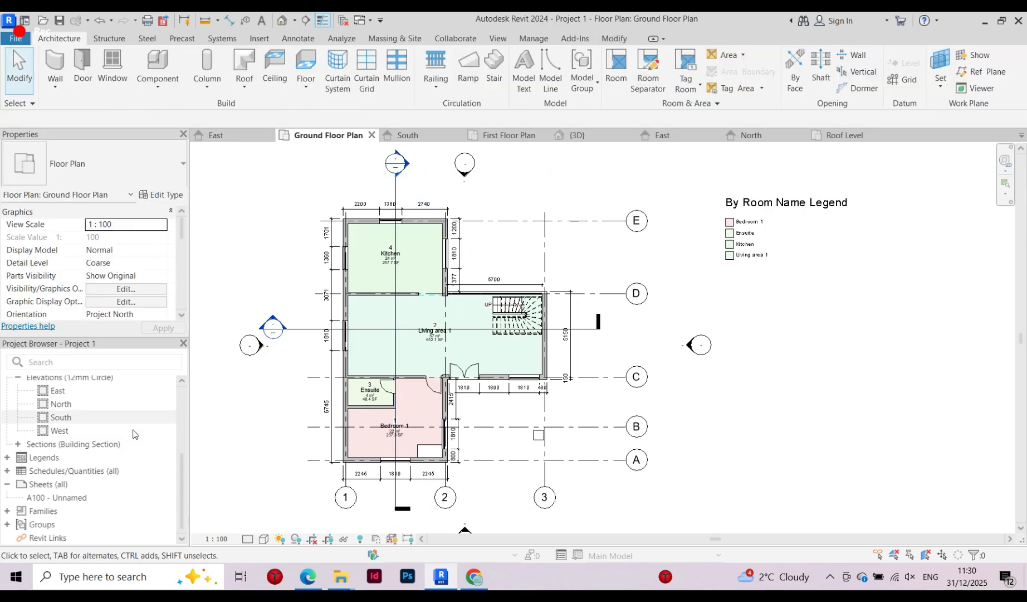
click(18, 445)
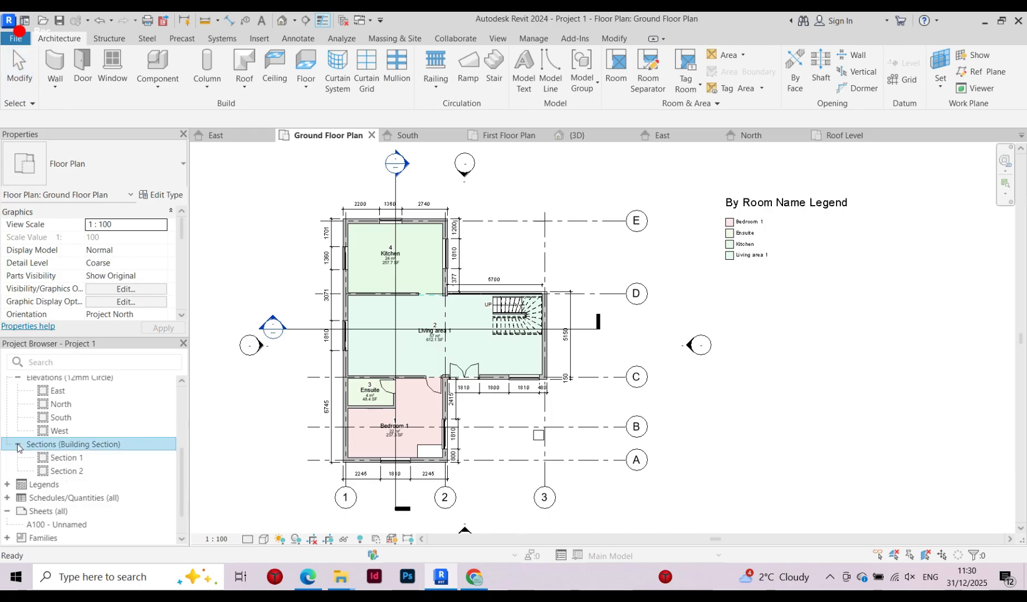
double_click(64, 458)
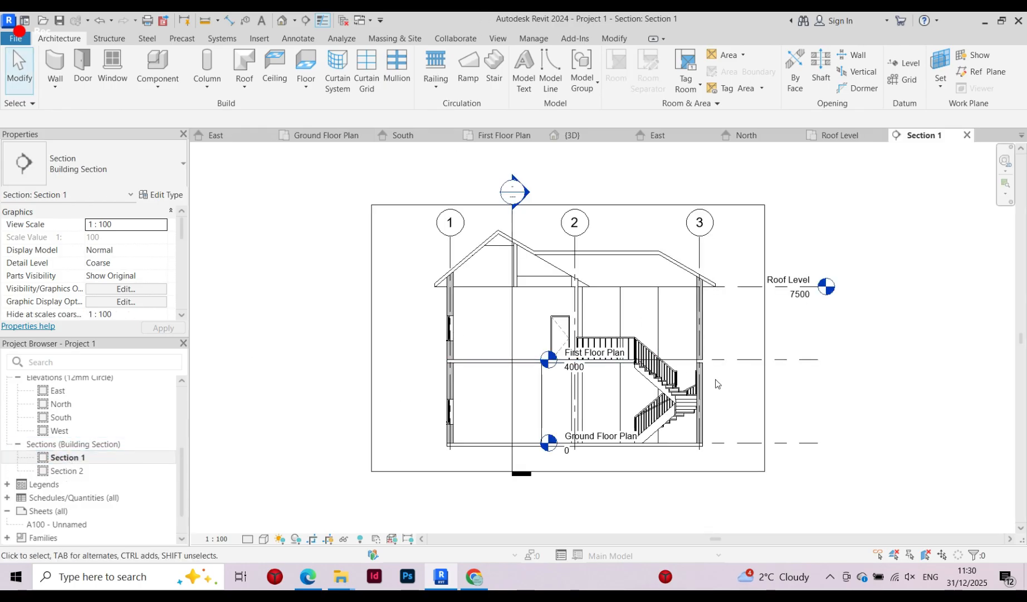
scroll(716, 383, up, 3)
scroll(543, 431, down, 2)
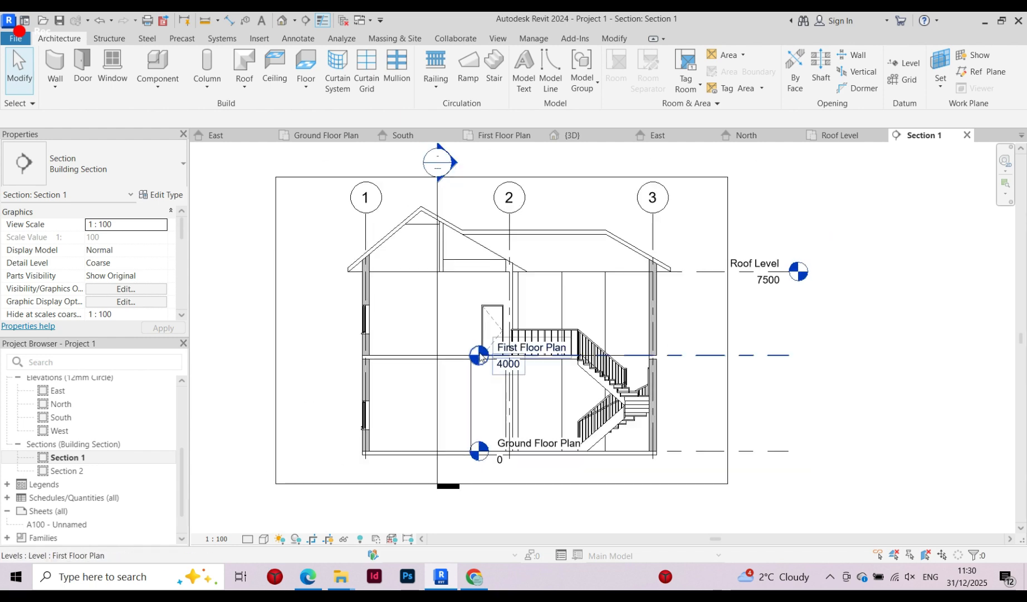
scroll(482, 360, up, 4)
scroll(529, 338, down, 1)
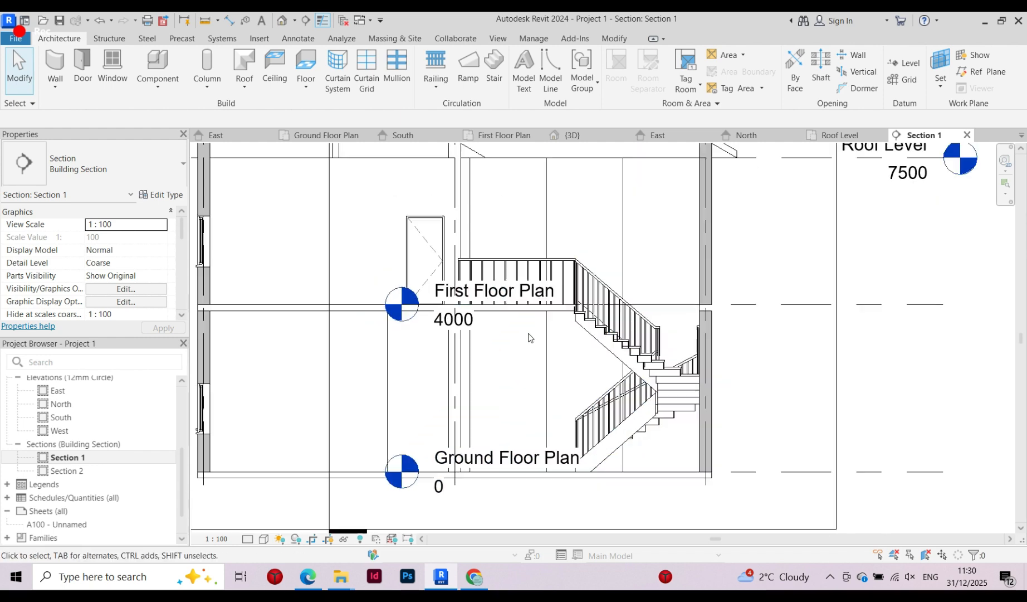
scroll(529, 338, down, 1)
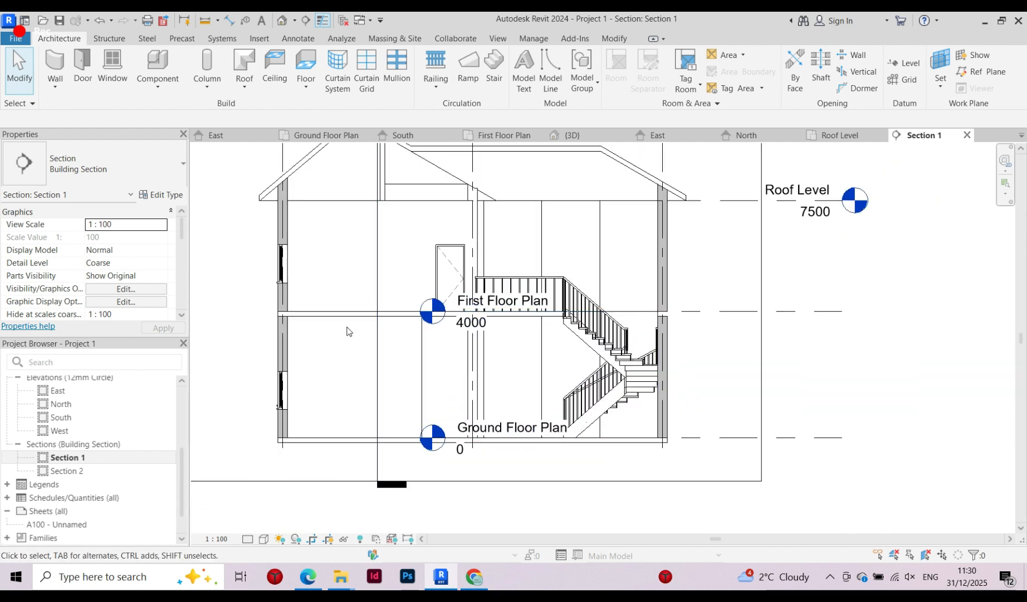
Open the Section 2 view and examine how the walls, floors and stairs meet the levels and the roof
double_click(64, 471)
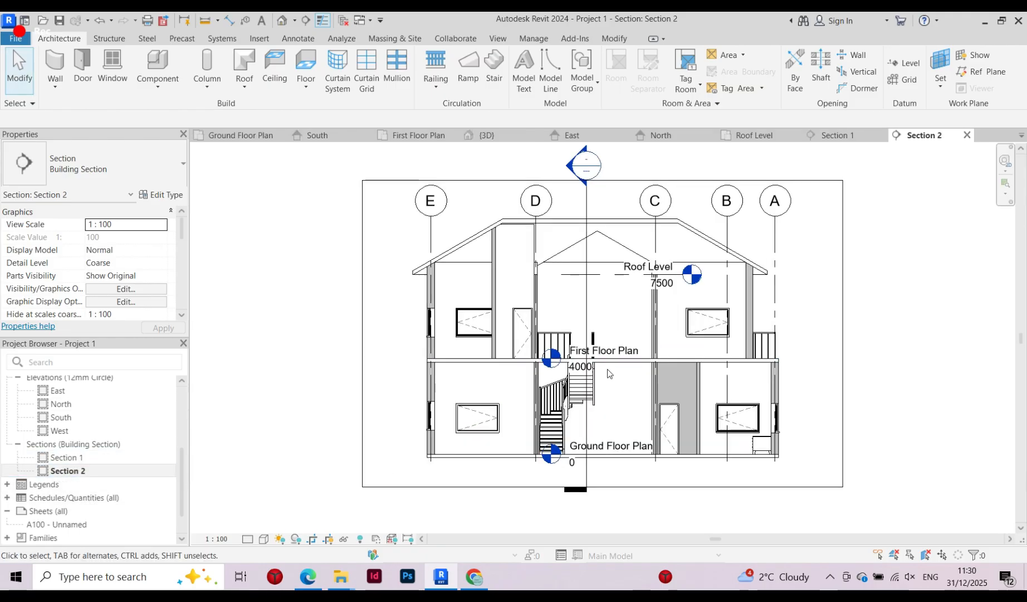
scroll(608, 370, up, 2)
scroll(541, 357, up, 3)
scroll(284, 372, down, 3)
scroll(406, 172, up, 1)
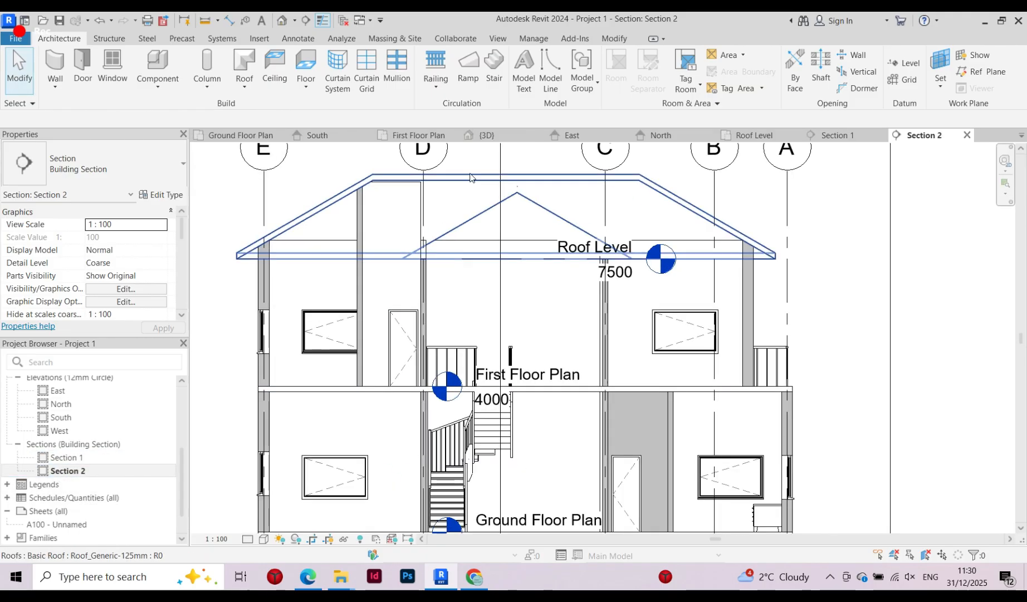
scroll(427, 362, up, 1)
scroll(457, 368, down, 3)
scroll(715, 363, up, 4)
scroll(716, 264, up, 2)
scroll(588, 231, down, 3)
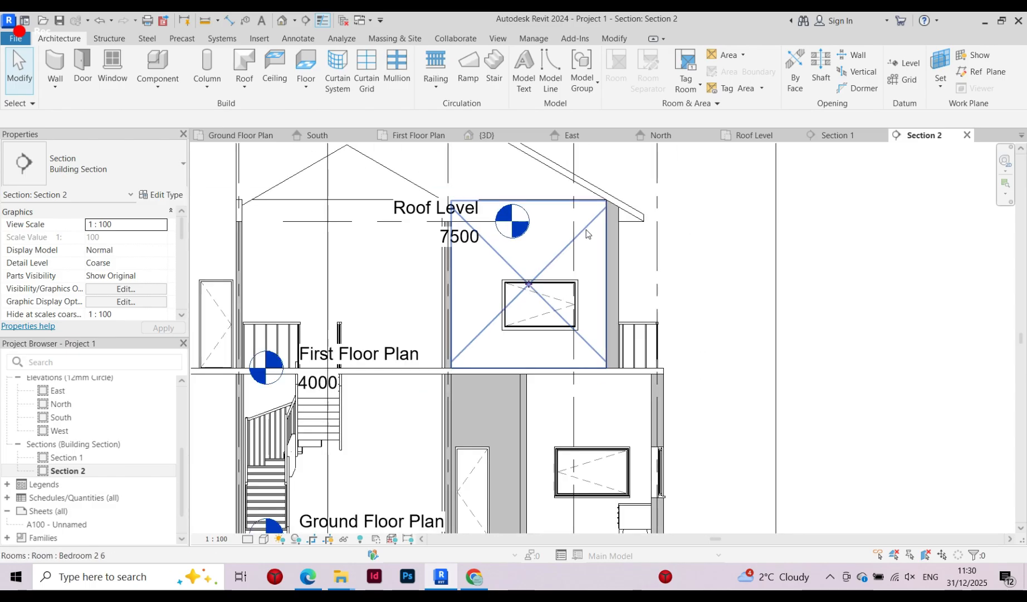
scroll(587, 233, up, 1)
scroll(557, 312, down, 2)
middle_drag(596, 331, 699, 341)
scroll(394, 274, down, 1)
scroll(420, 191, up, 3)
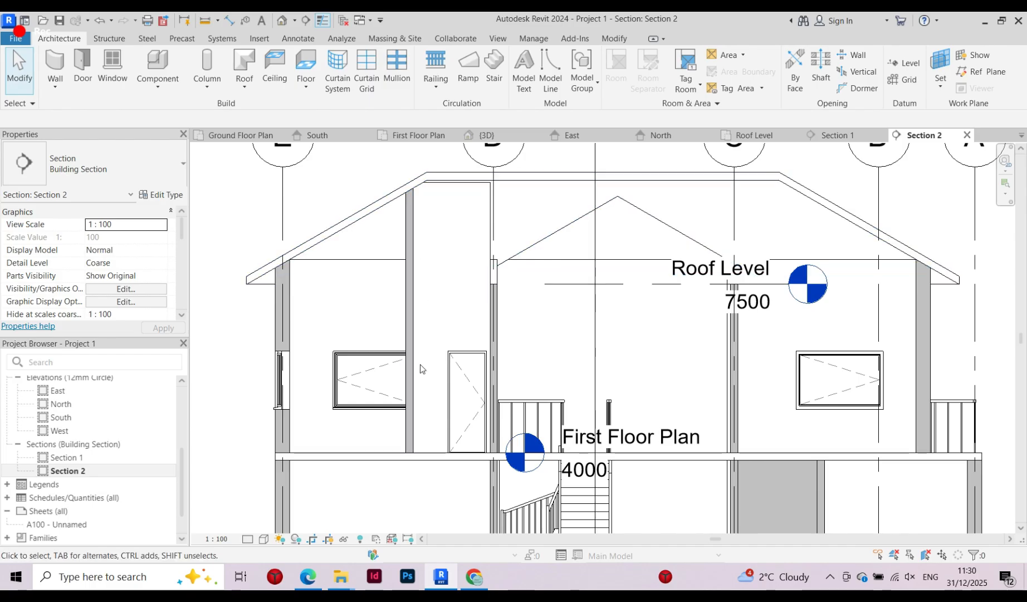
scroll(423, 281, down, 2)
scroll(403, 233, up, 2)
Try to attach the top of the first-floor interior wall between grids E and D in Section 2
click(404, 233)
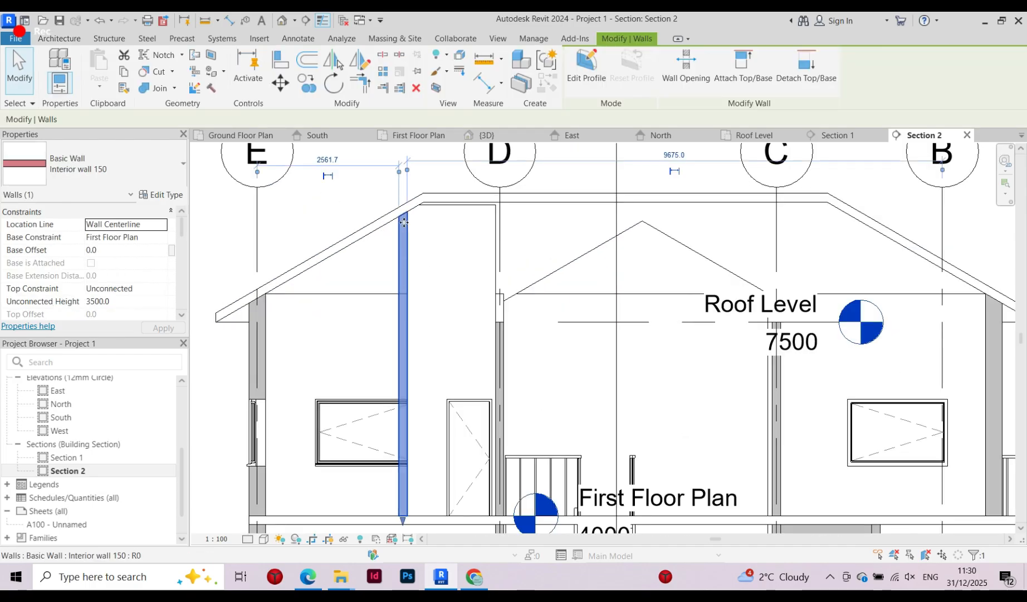
click(392, 242)
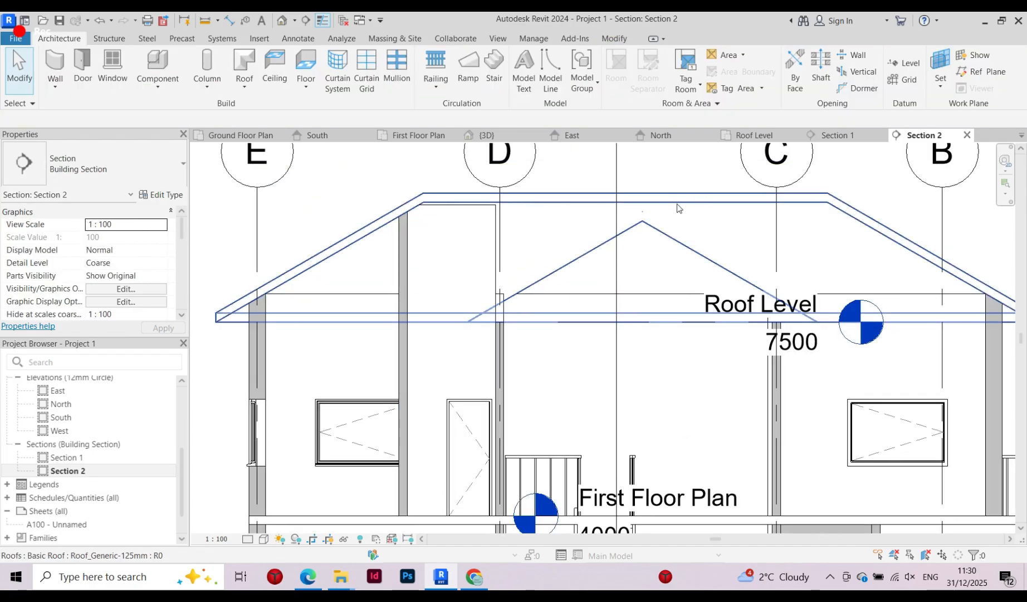
scroll(355, 245, down, 1)
click(397, 268)
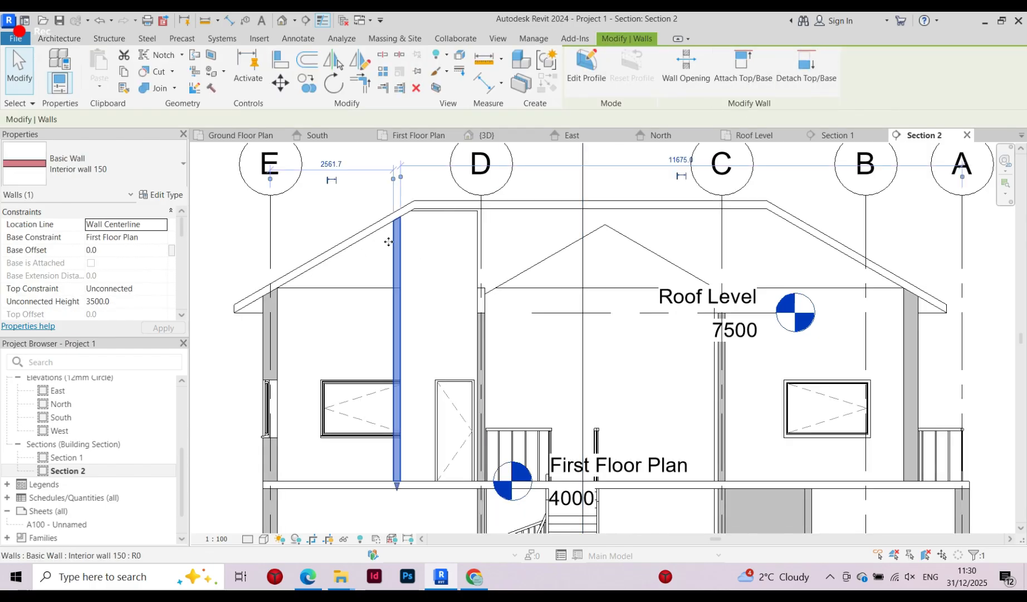
click(755, 68)
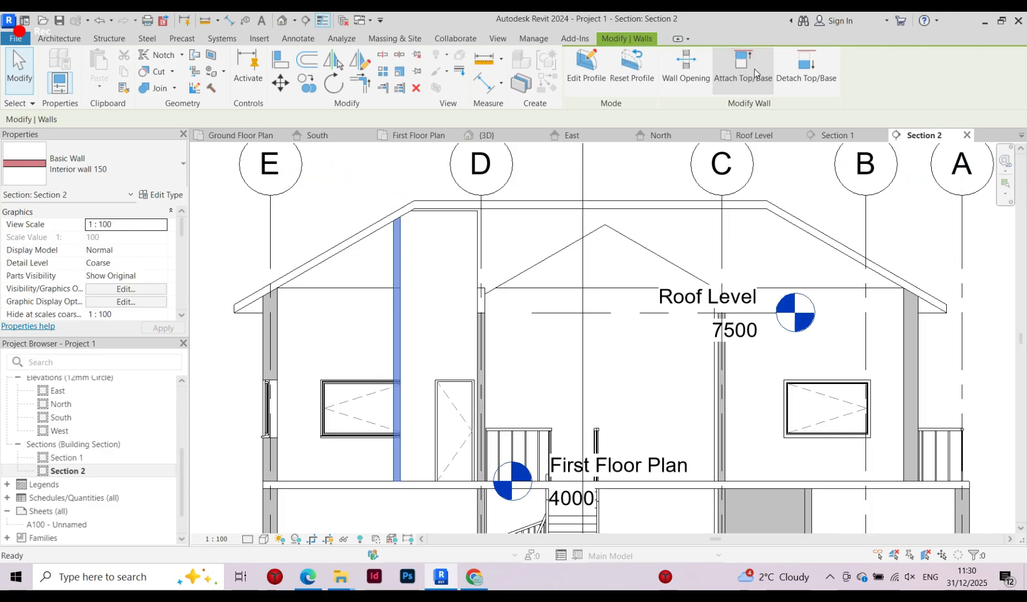
click(404, 246)
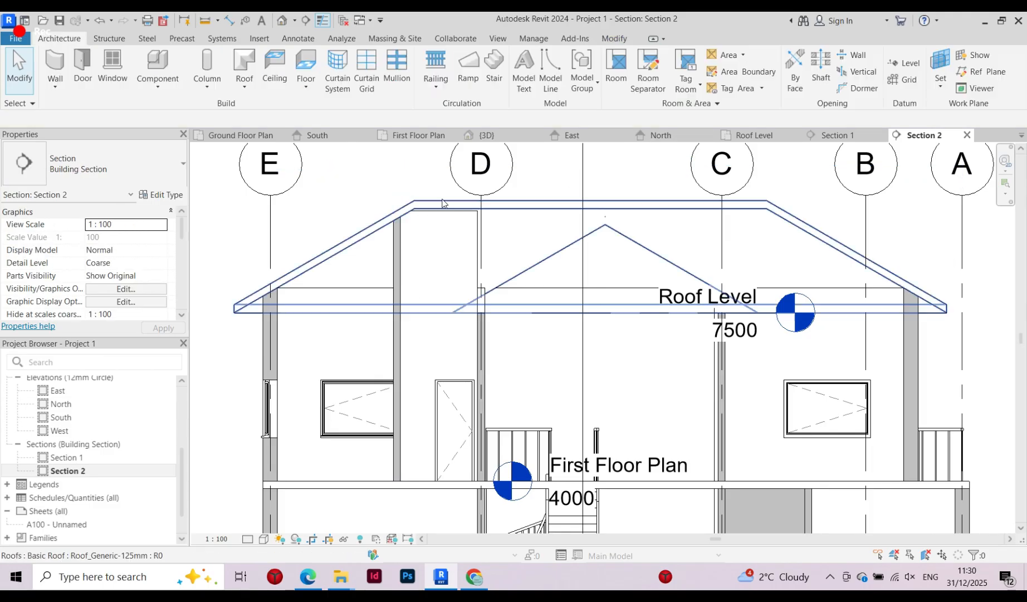
Try to detach the top of the Interior wall 150 between grids E and D from the roof
click(396, 248)
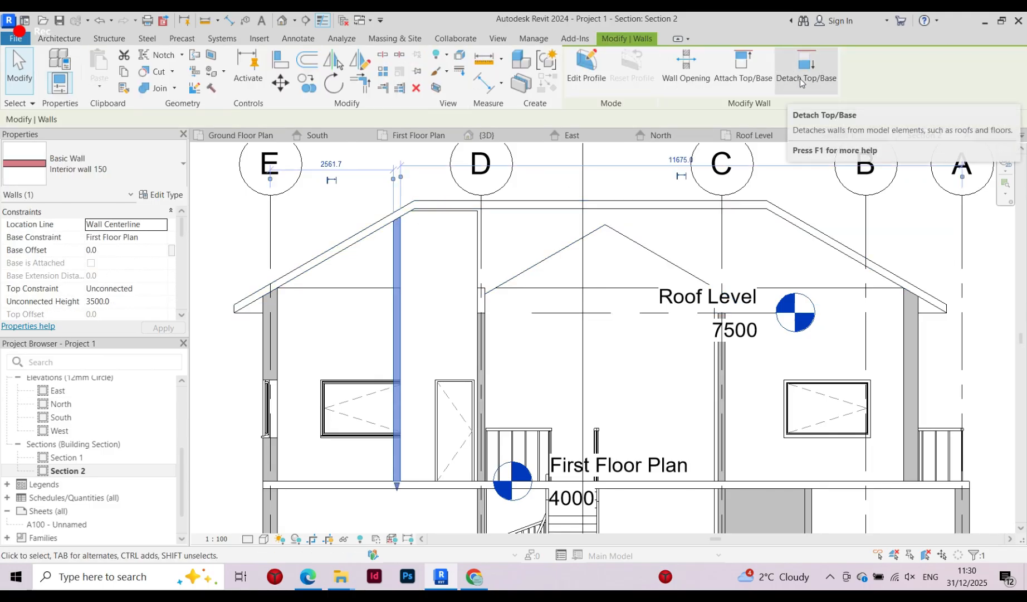
click(800, 78)
click(391, 242)
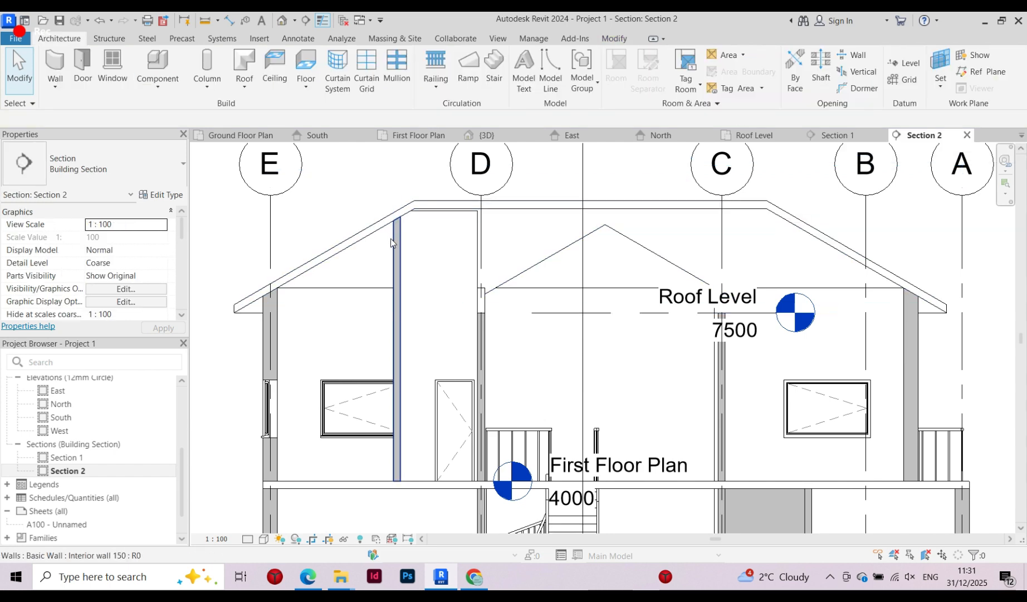
Set the top constraint of the first-floor interior wall between grids E and D to Up to level: Roof Level
click(392, 243)
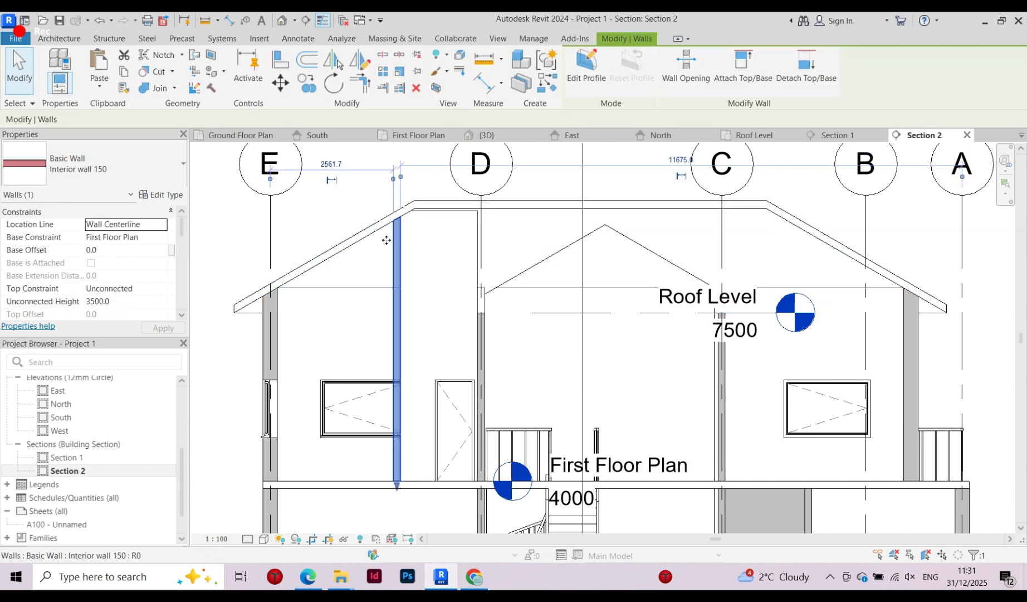
click(162, 288)
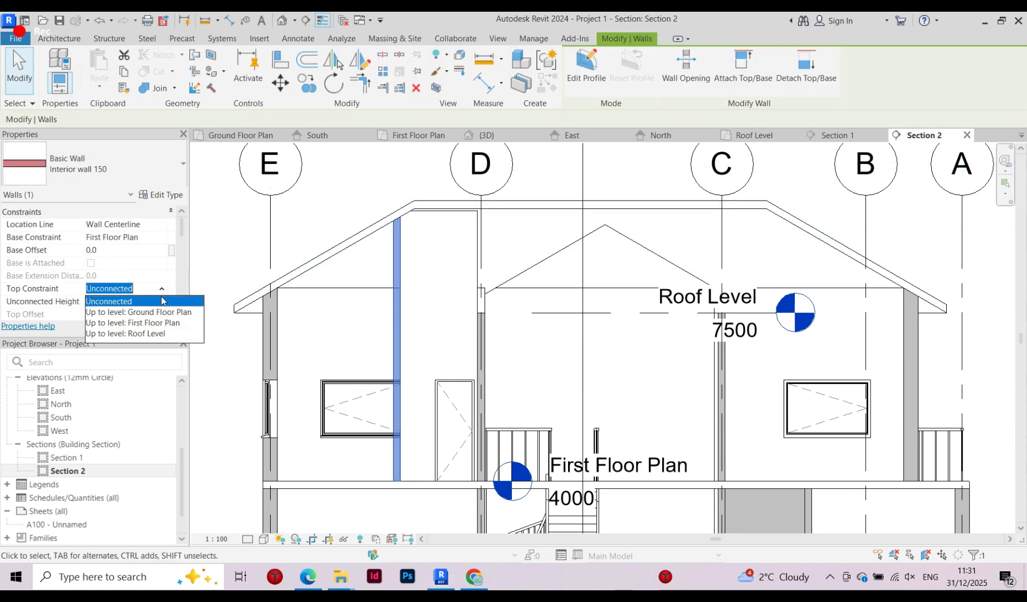
click(149, 333)
click(388, 252)
click(395, 248)
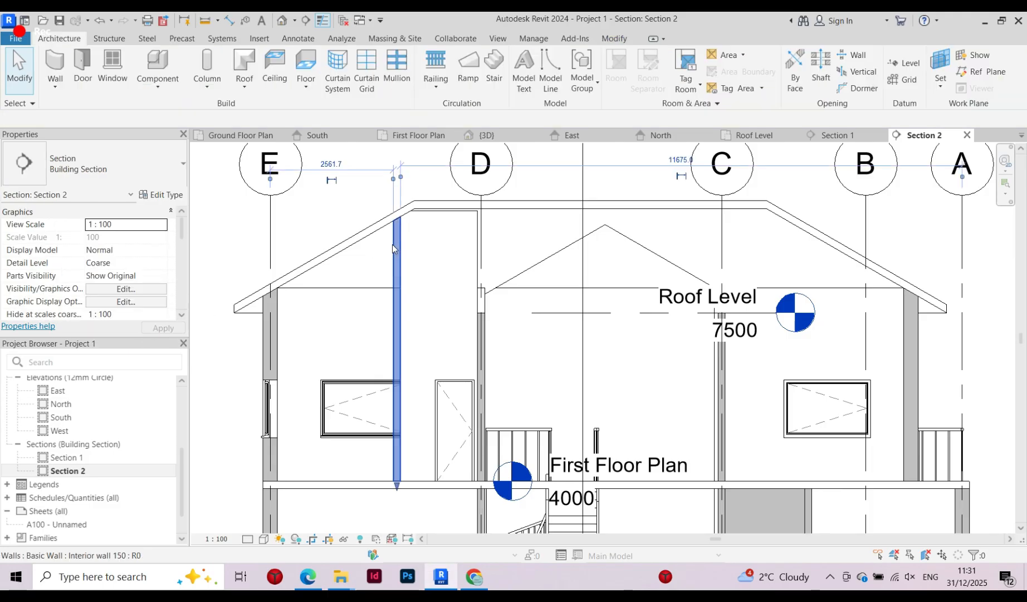
click(363, 279)
Attach the top of the first-floor interior wall between grids E and D to the roof in Section 2
click(395, 268)
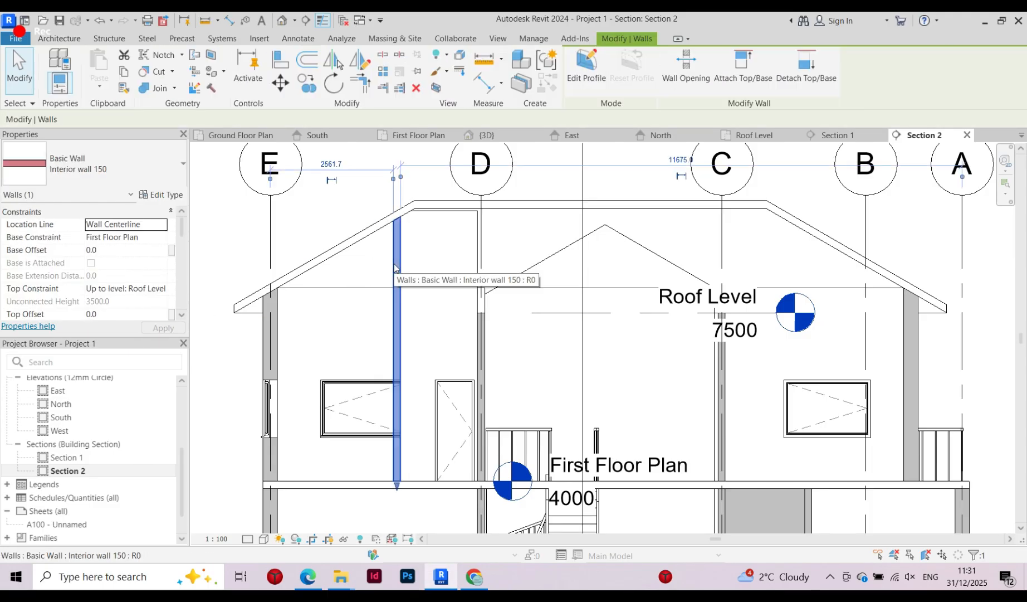
click(743, 68)
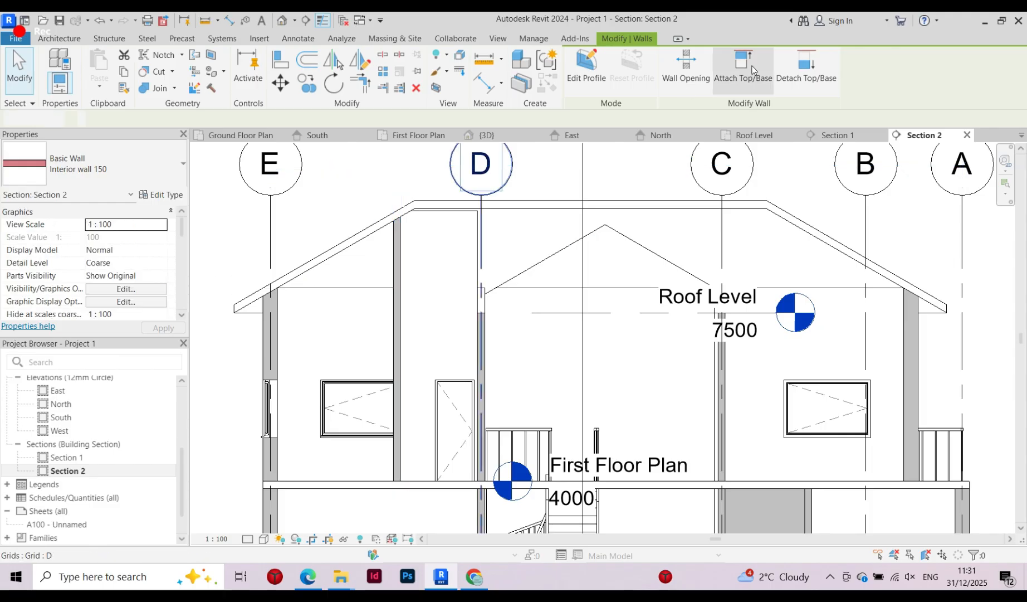
click(482, 210)
click(398, 248)
click(383, 264)
Extend the crop region of Section 2 upward above the grid bubbles and downward below the ground floor
scroll(383, 264, down, 6)
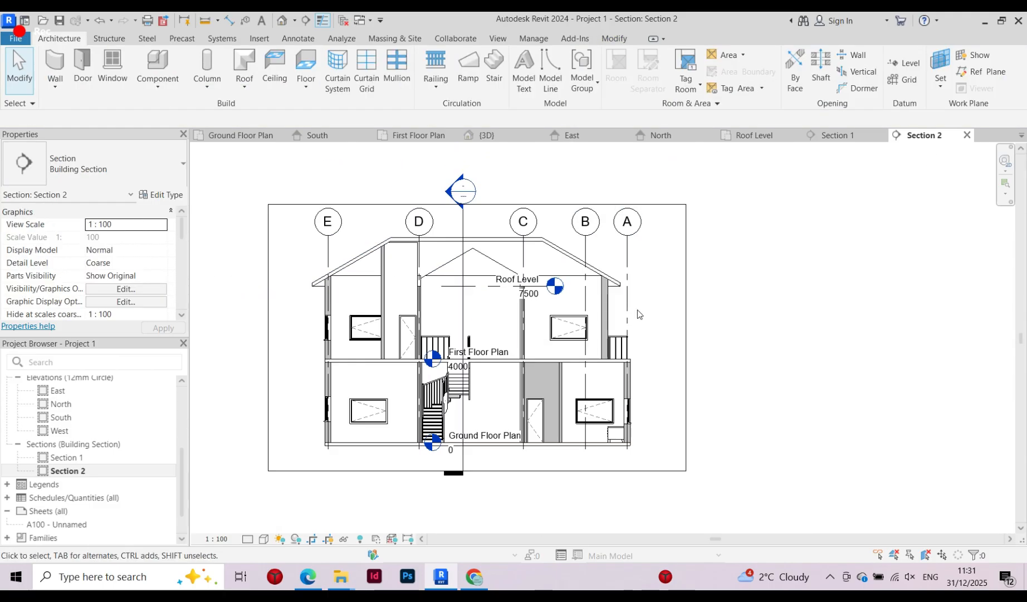
scroll(639, 315, up, 2)
scroll(490, 247, down, 5)
scroll(471, 267, up, 5)
scroll(474, 250, down, 5)
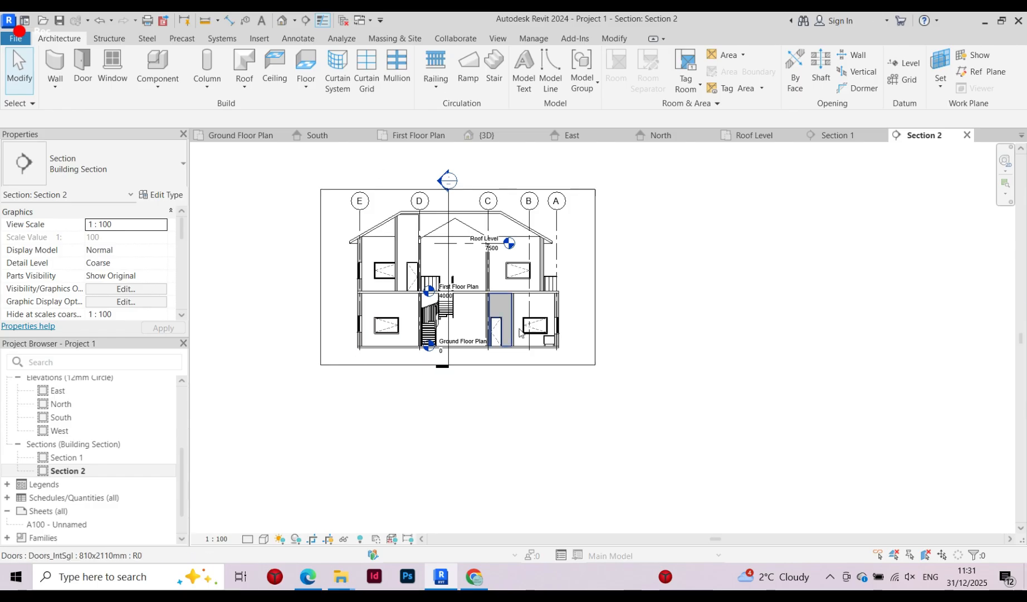
click(500, 191)
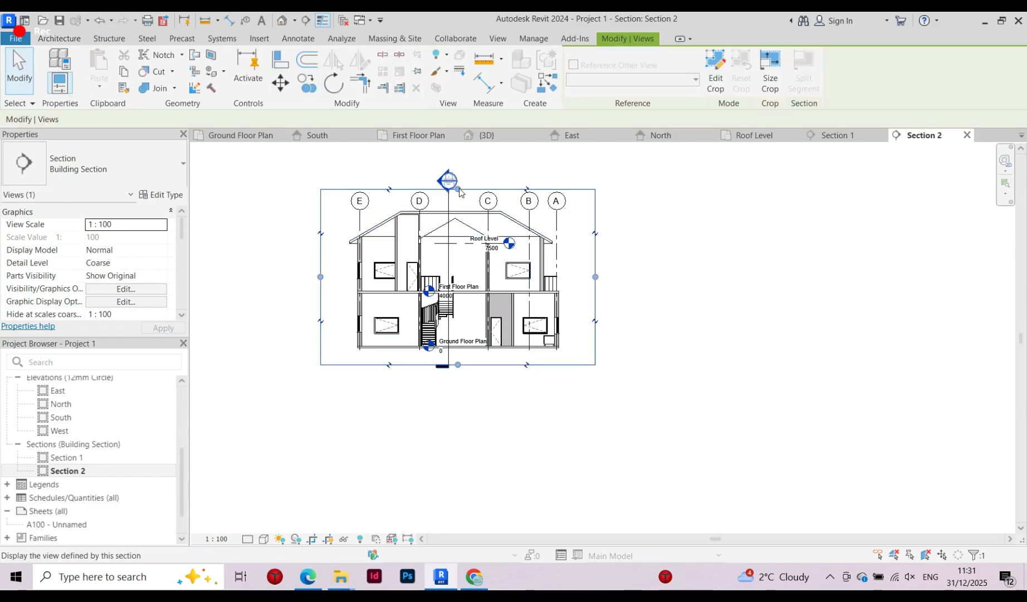
drag(458, 189, 458, 161)
click(479, 384)
click(462, 365)
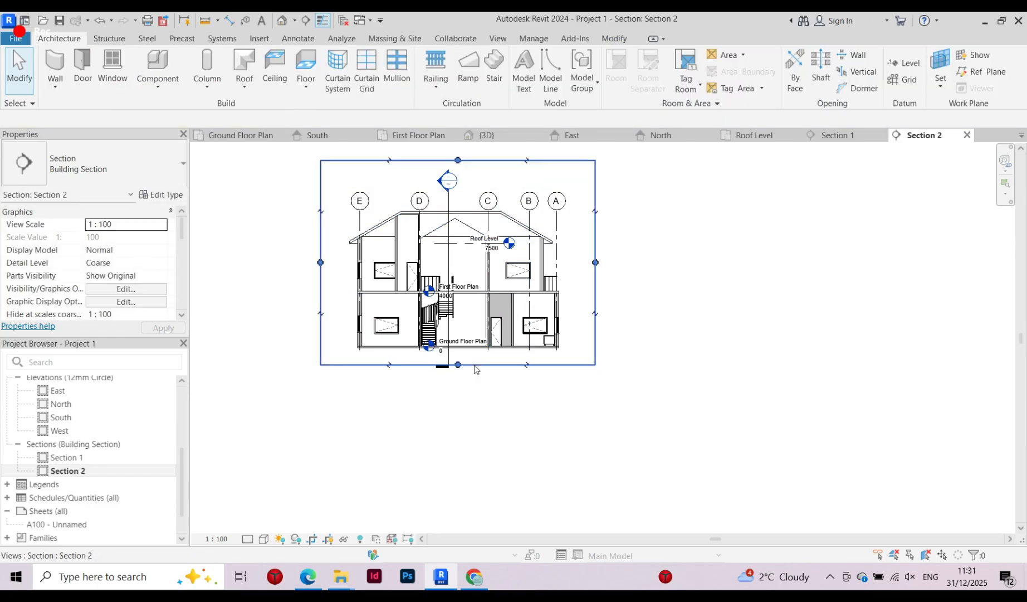
drag(458, 366, 458, 400)
click(343, 317)
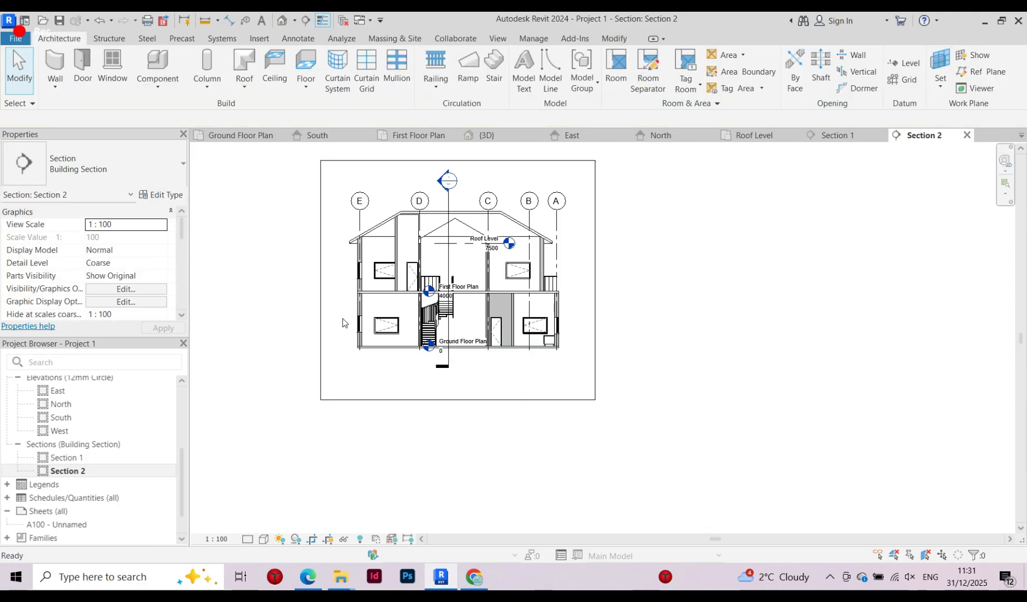
Widen the crop region of Section 2 outward beyond grid E and beyond grid A
click(319, 292)
drag(321, 280, 293, 287)
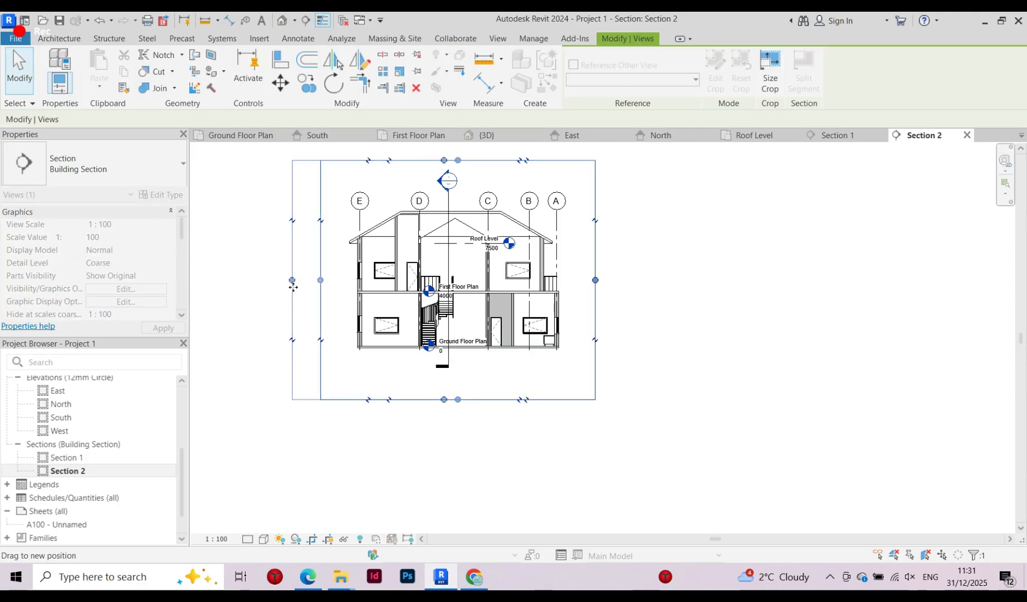
click(595, 285)
drag(595, 280, 624, 277)
click(539, 426)
scroll(529, 437, down, 3)
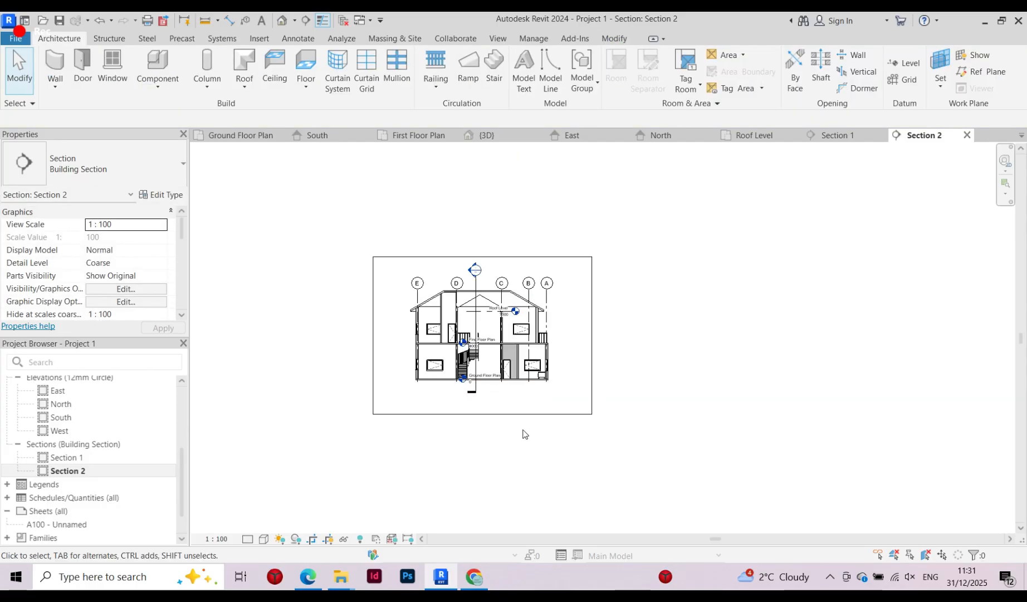
scroll(475, 308, up, 3)
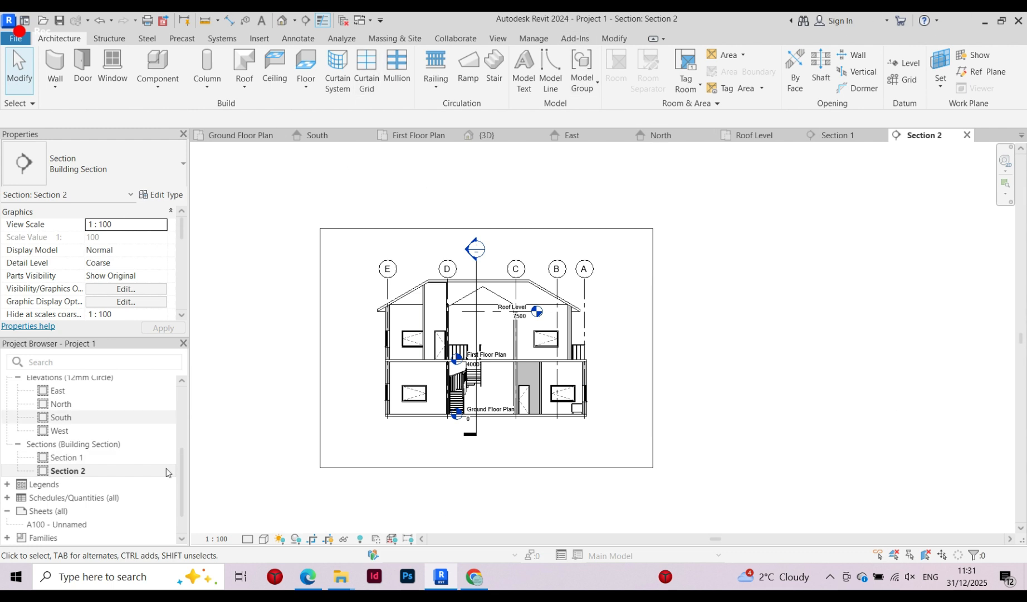
Open the First Floor Plan view and examine the room layout, section marks and colour legend
scroll(123, 398, up, 3)
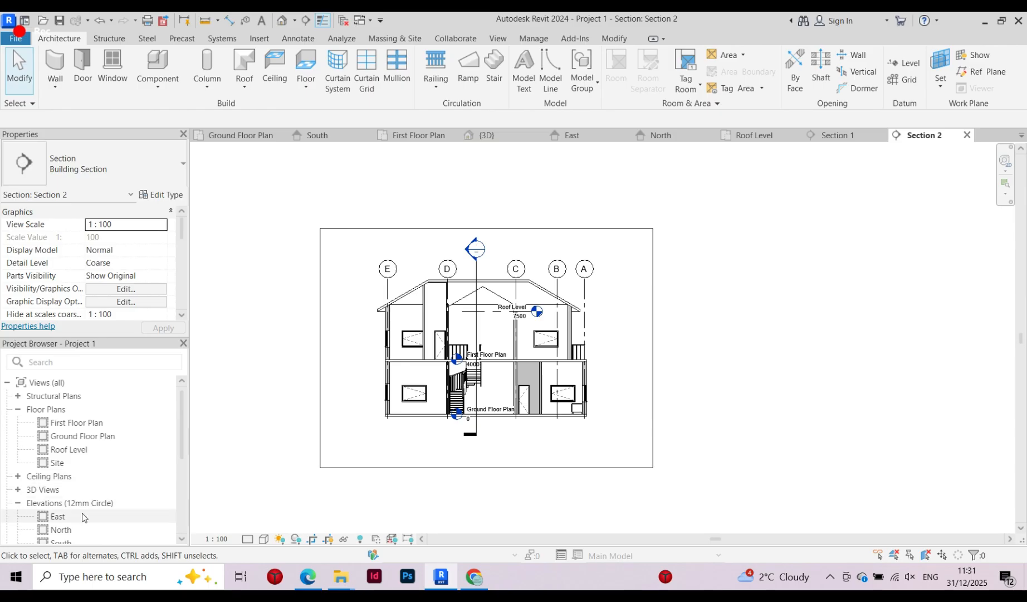
double_click(99, 423)
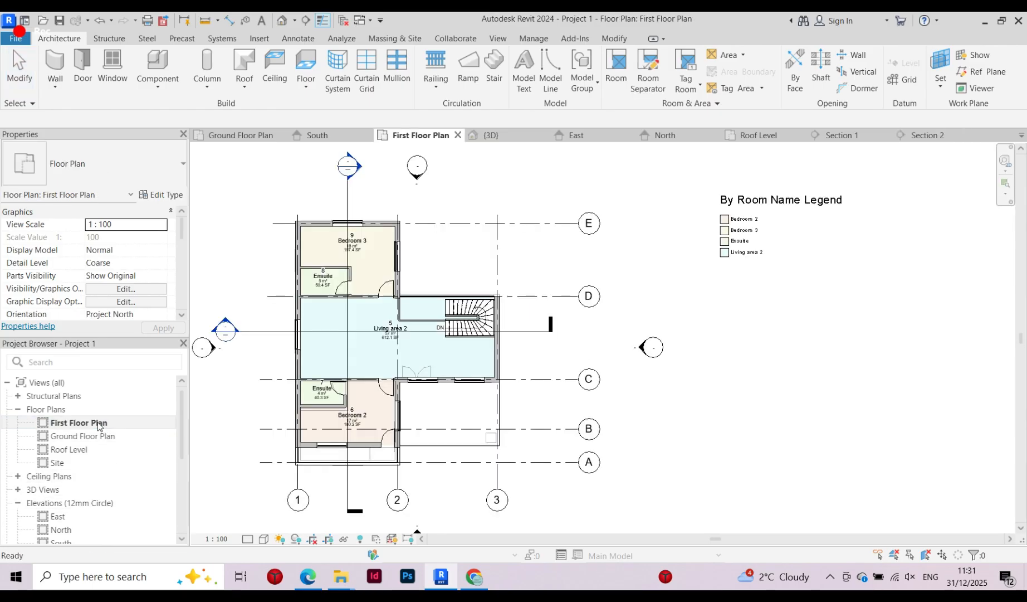
scroll(513, 322, down, 2)
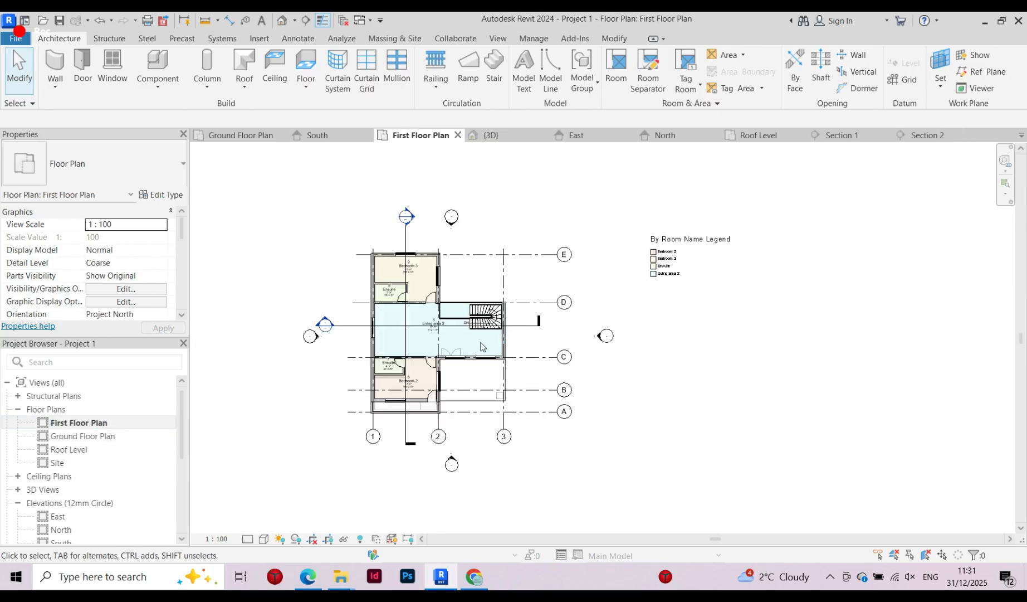
scroll(451, 422, up, 1)
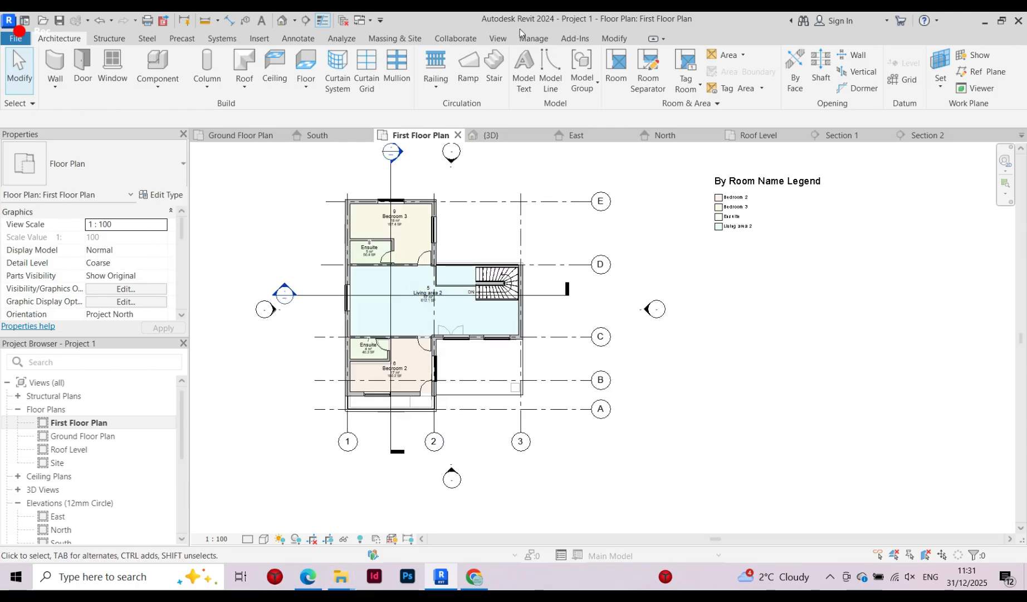
scroll(407, 238, up, 2)
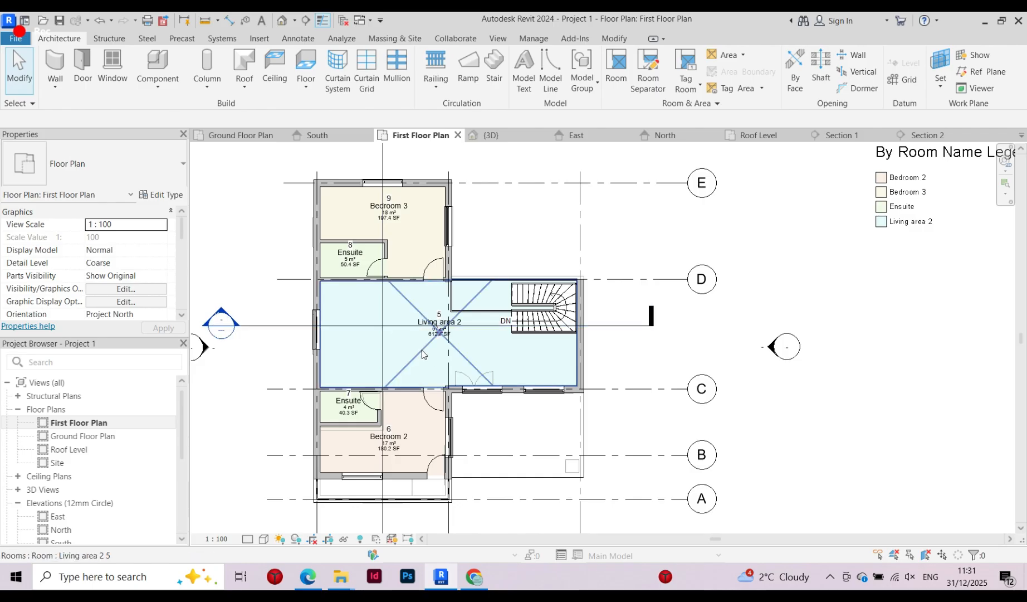
scroll(426, 352, down, 2)
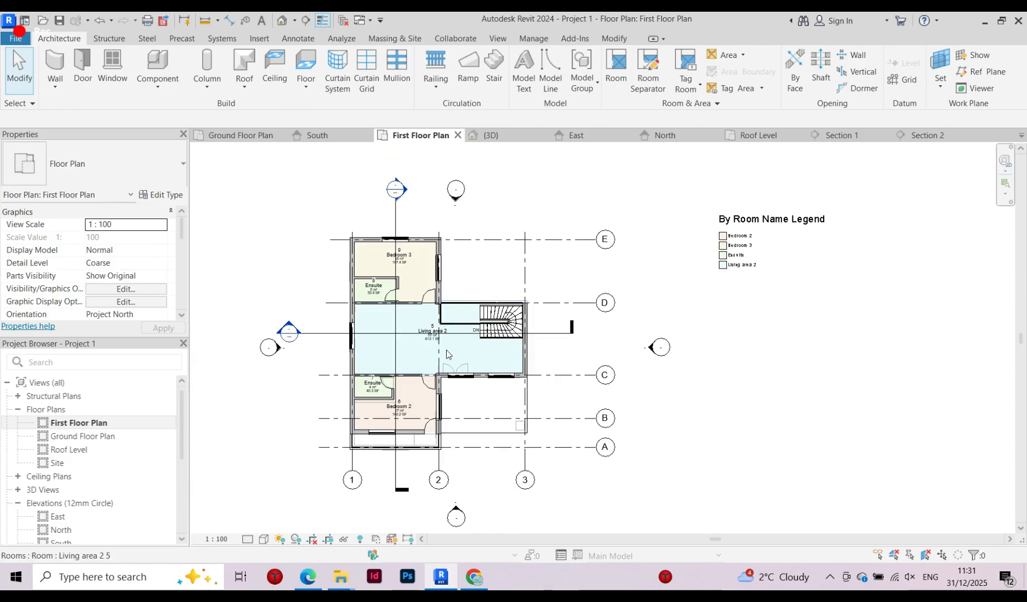
Switch to the {3D} view and examine the exterior, roof, balcony and porch from the front corner
click(507, 137)
scroll(434, 329, up, 4)
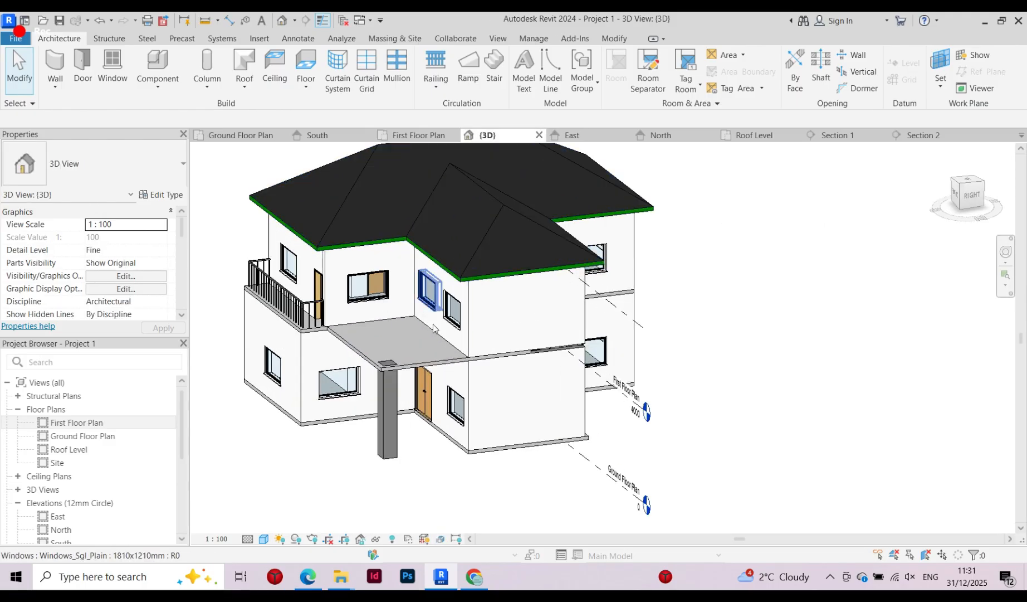
scroll(434, 328, down, 1)
shift+middle_drag(434, 329, 563, 403)
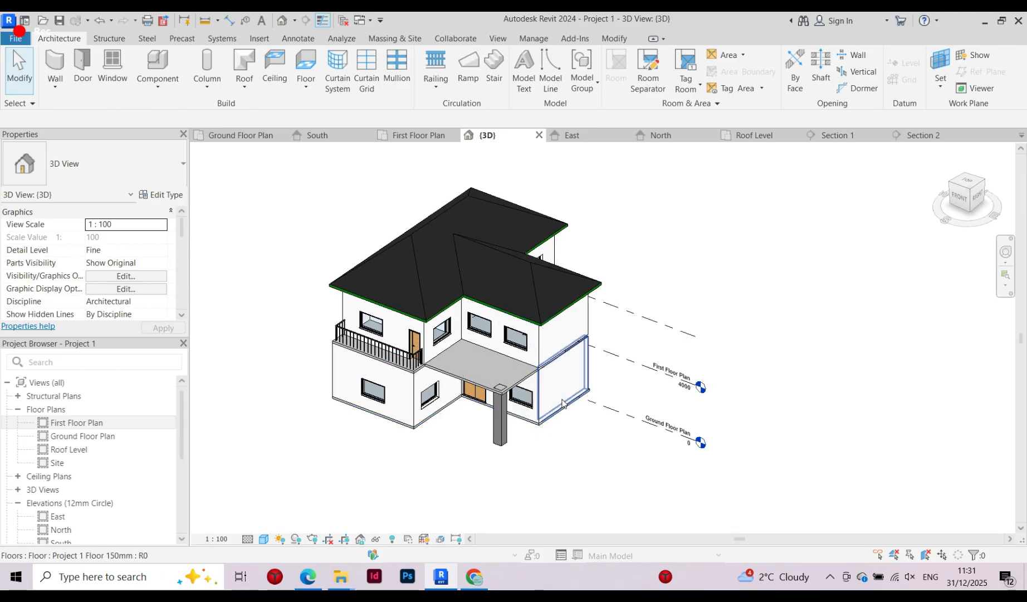
scroll(440, 360, up, 2)
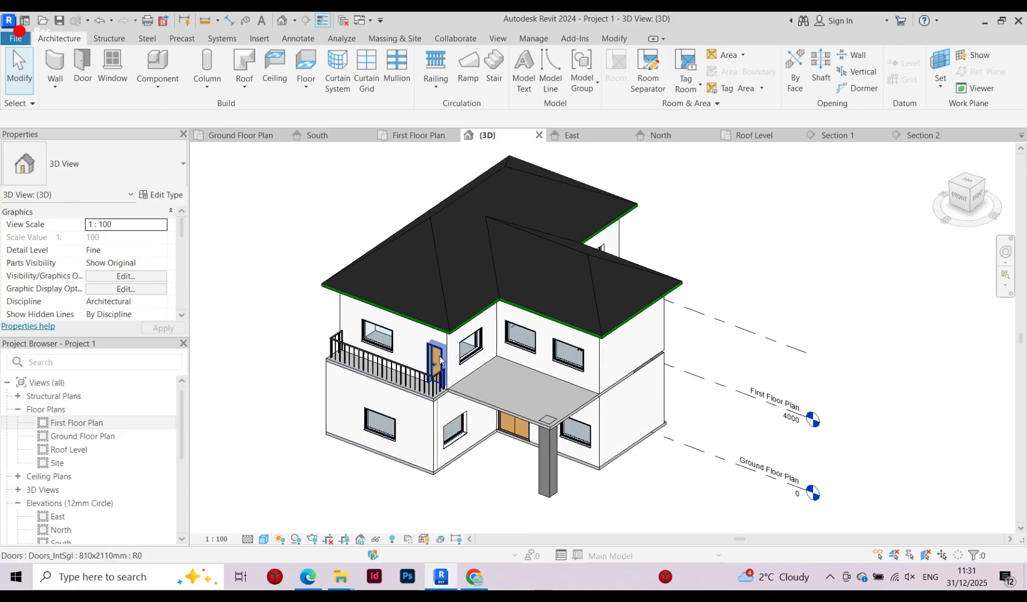
scroll(562, 384, up, 1)
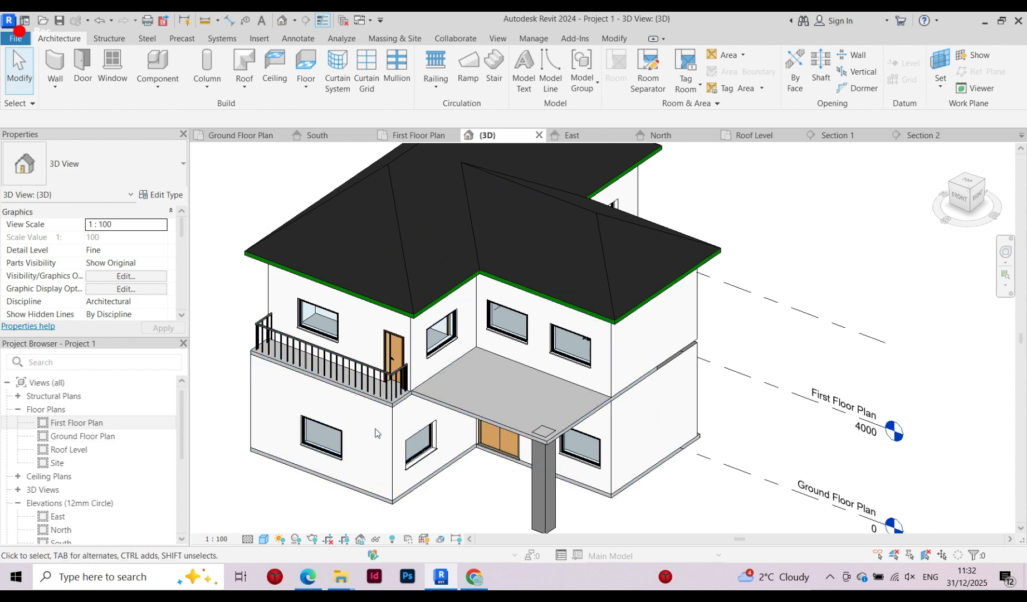
scroll(374, 428, down, 1)
scroll(560, 373, down, 1)
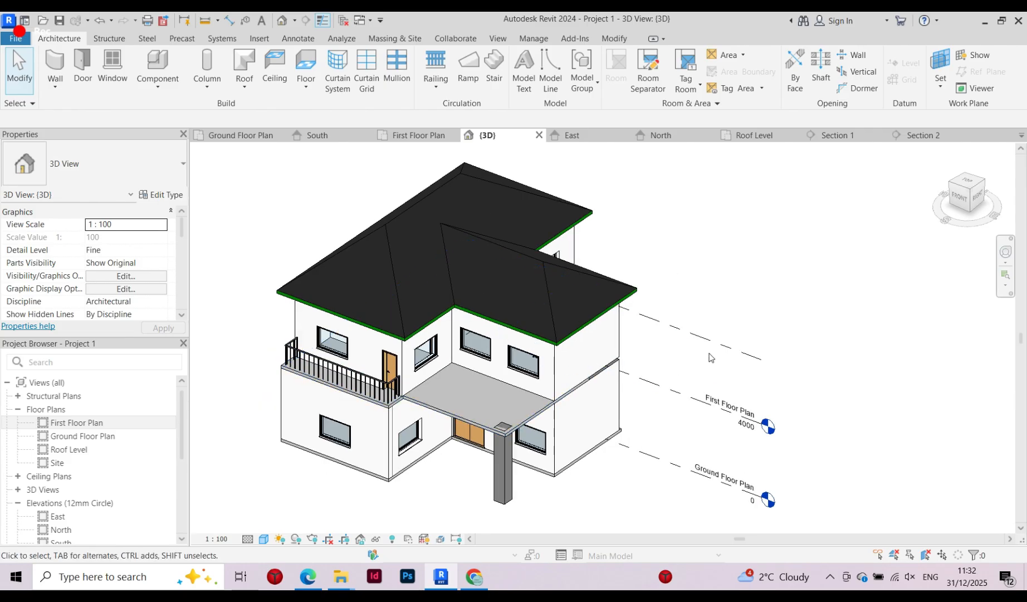
scroll(522, 375, up, 1)
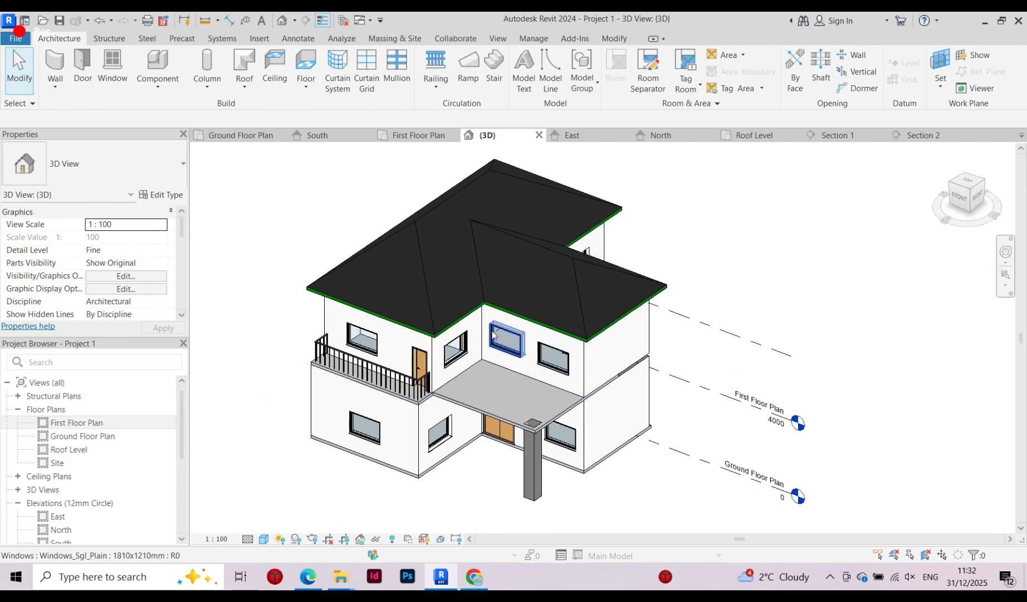